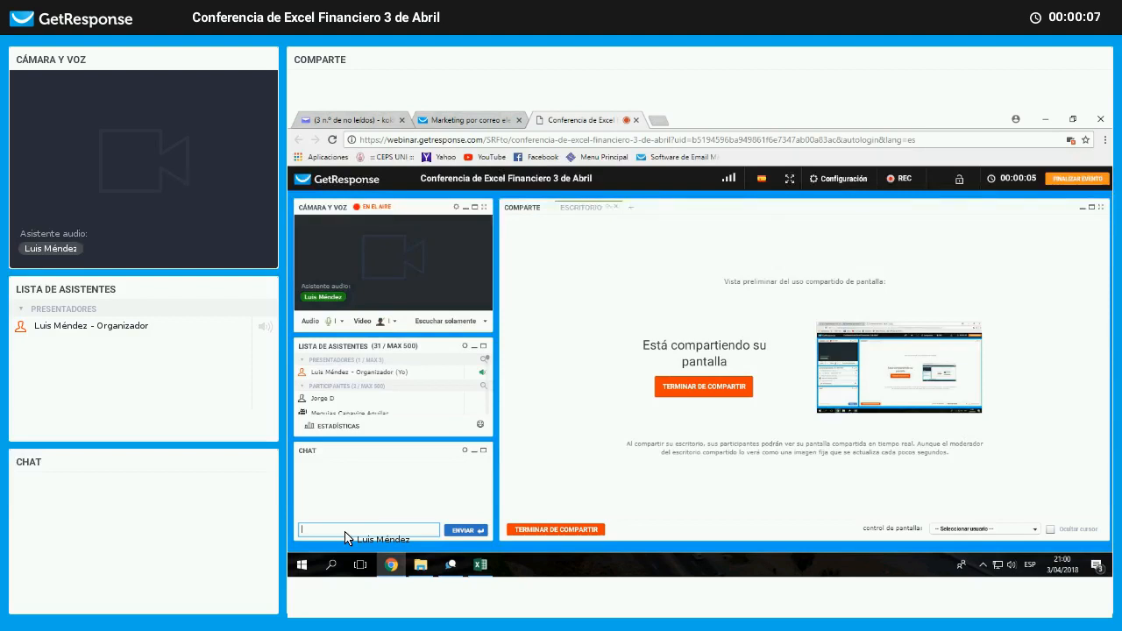
# - Send a webinar chat message greeting attendees with "Buenas noches", giving the presenter's name and ending "y comenzamos en 1 minuto"
pyautogui.write('Buenas noches')
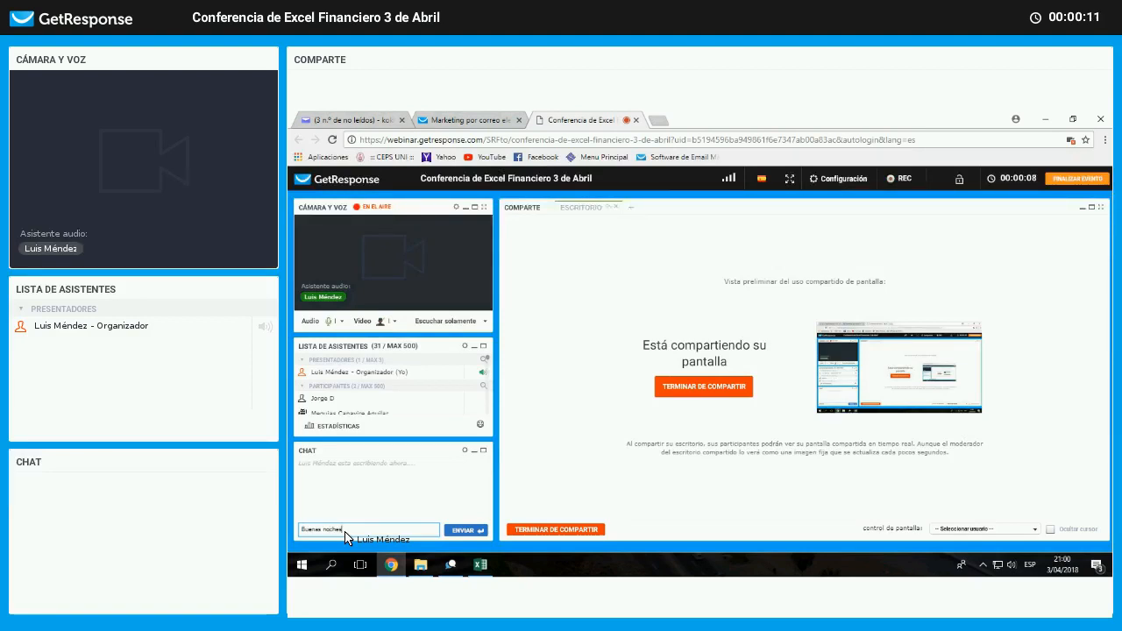
pyautogui.write(', Mi')
pyautogui.write(' nombre es J')
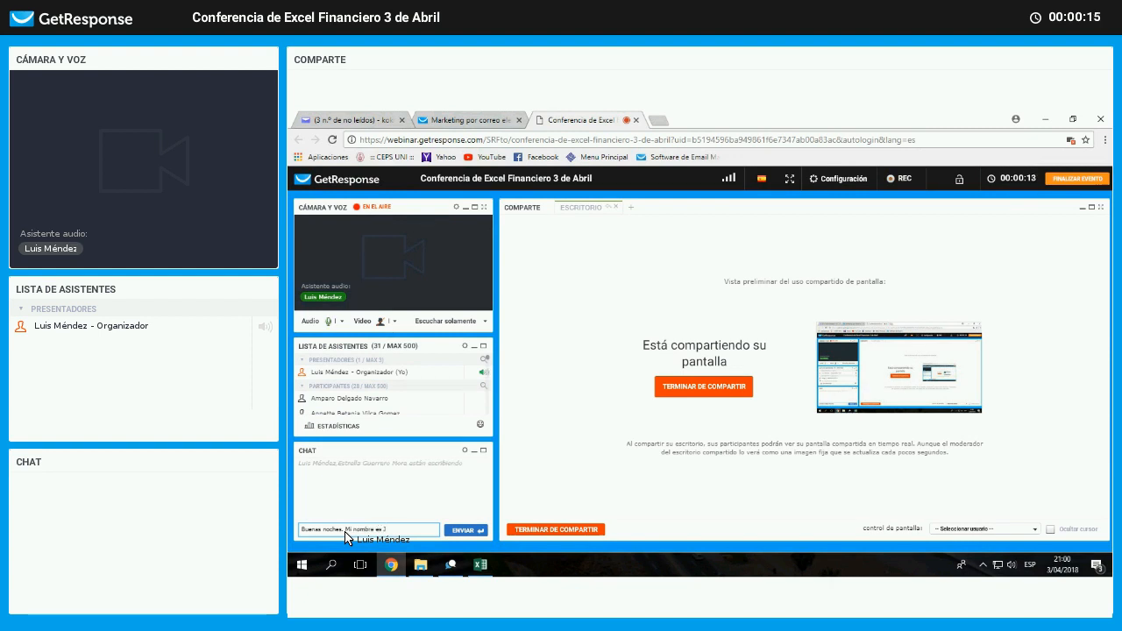
pyautogui.write('orge Blacker')
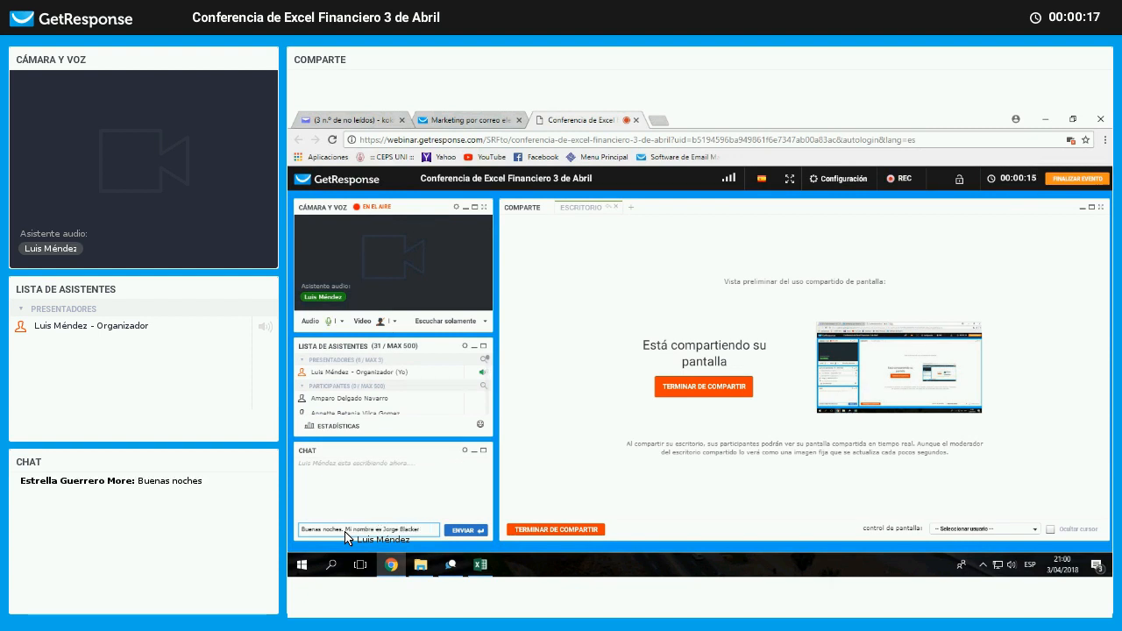
pyautogui.write(' y comenzamos en')
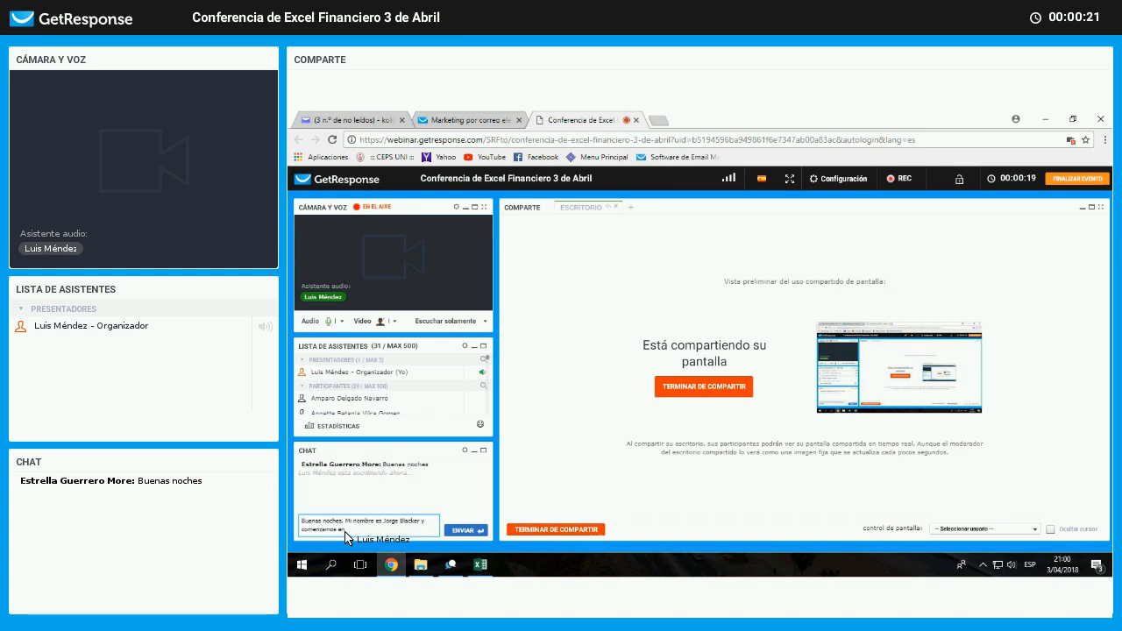
pyautogui.write(' 1 m')
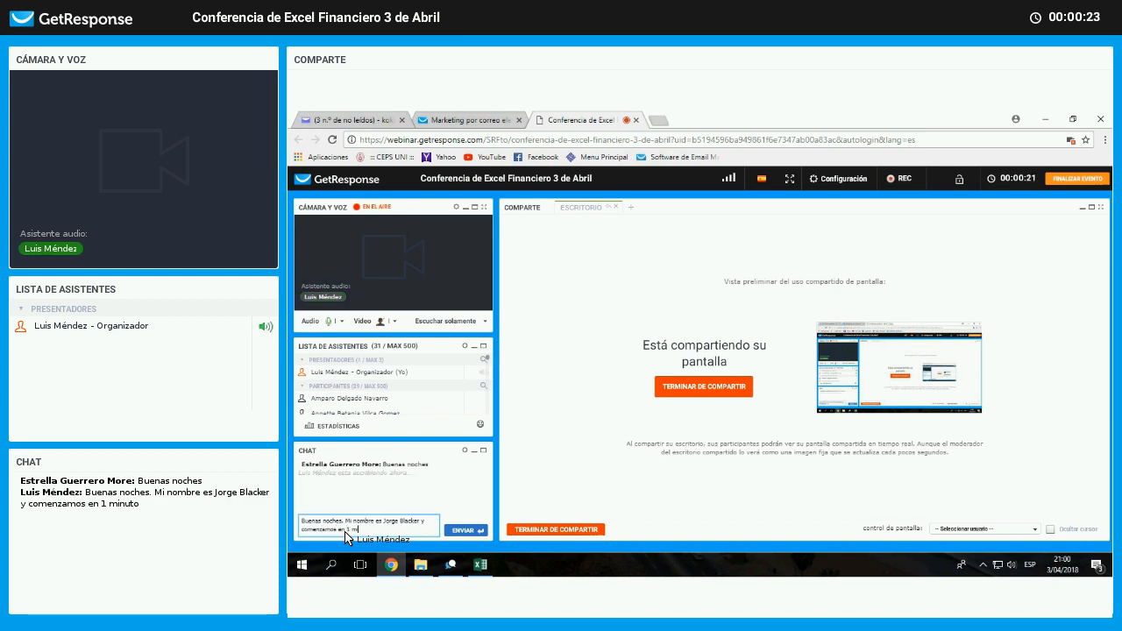
pyautogui.write('inuto')
pyautogui.press('Return')
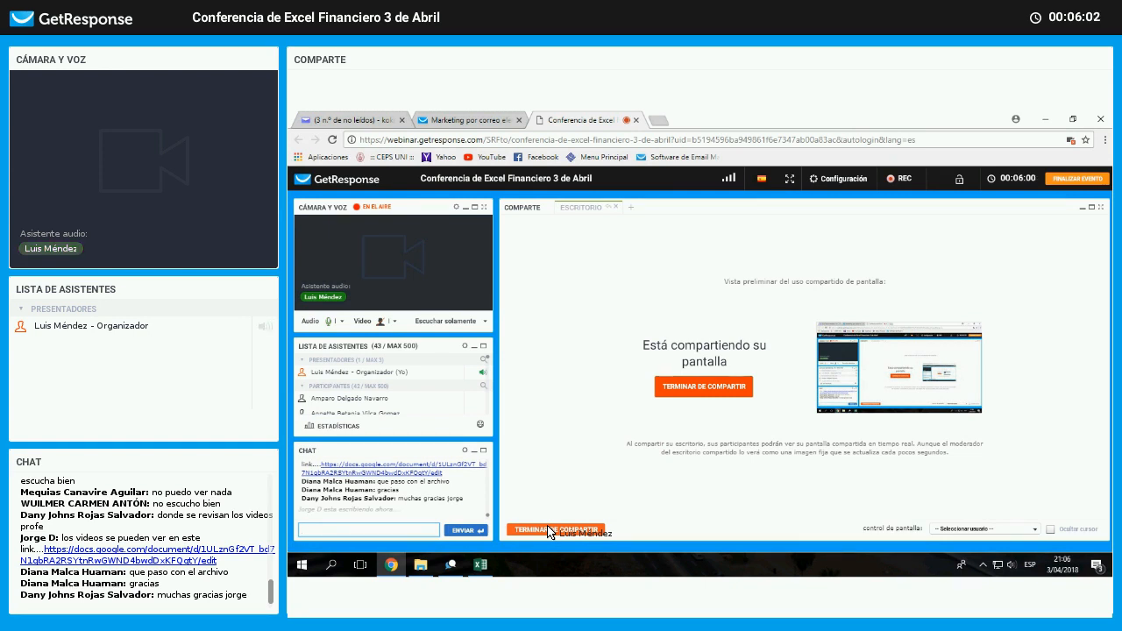
# - Switch to the Webinar 3.4.18 workbook in Excel and look over the general, simple and compound interest sections on the FORMULAS sheet
pyautogui.click(489, 568)
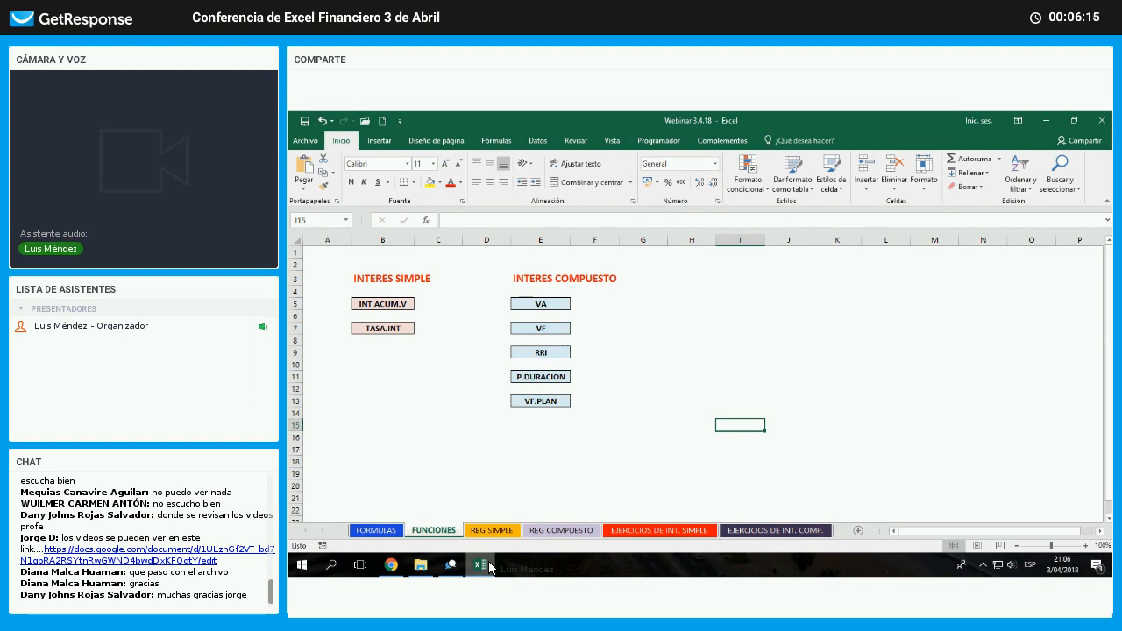
pyautogui.click(388, 533)
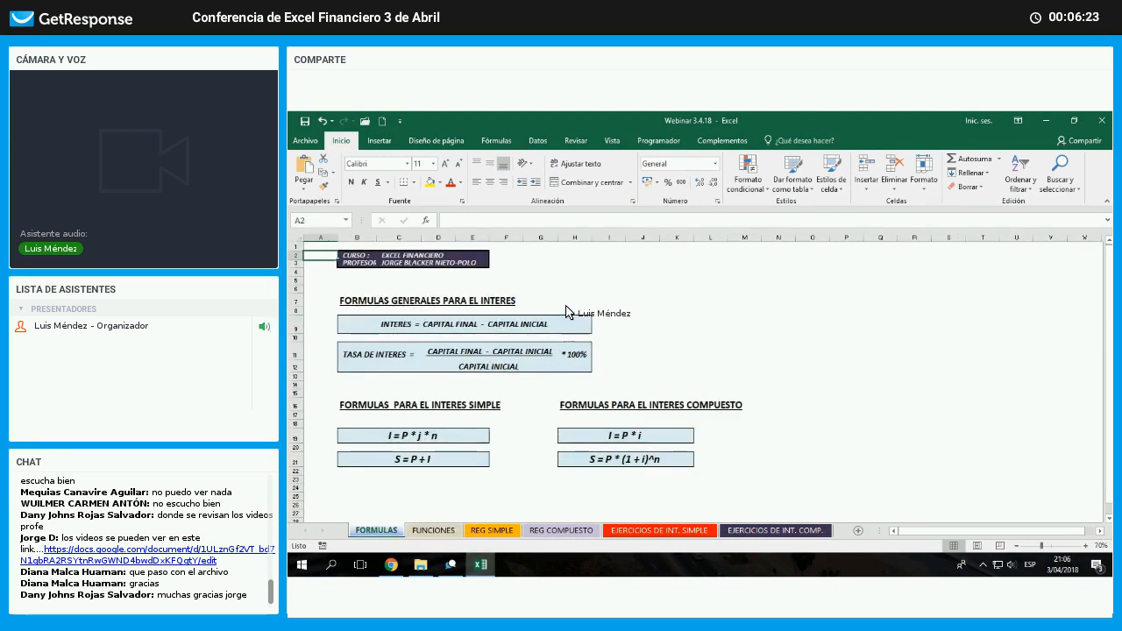
pyautogui.click(568, 302)
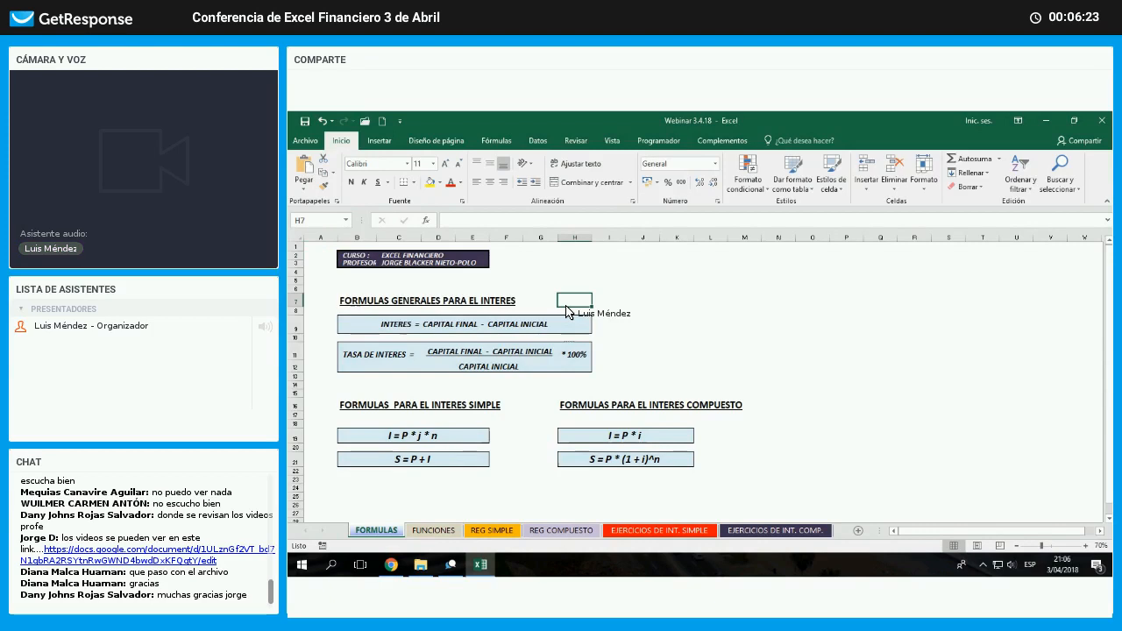
pyautogui.click(537, 405)
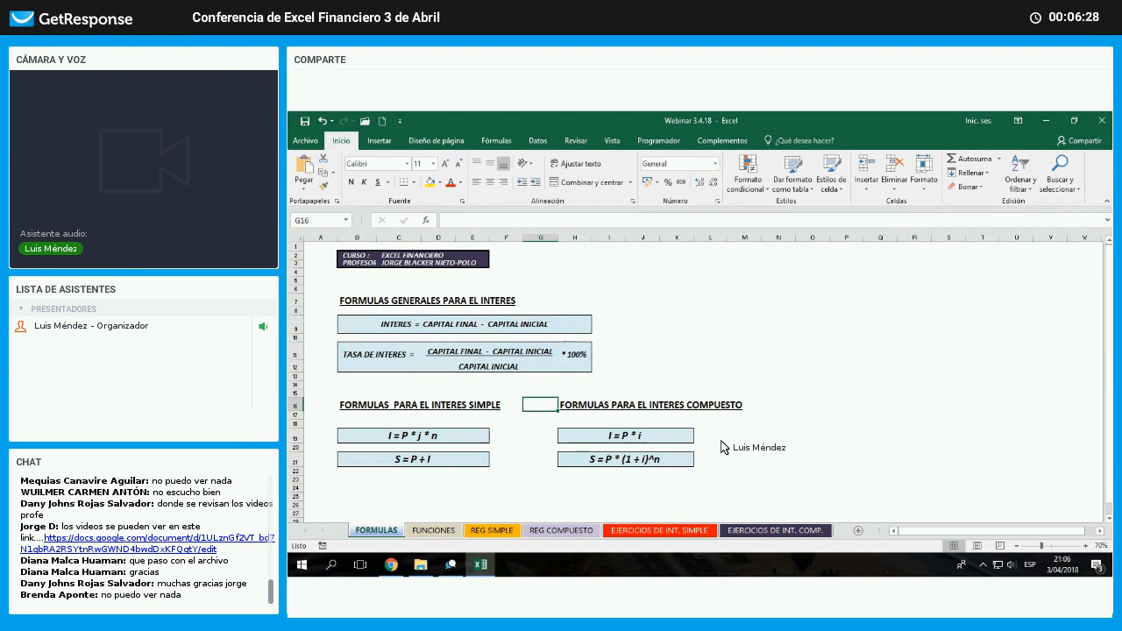
pyautogui.click(787, 407)
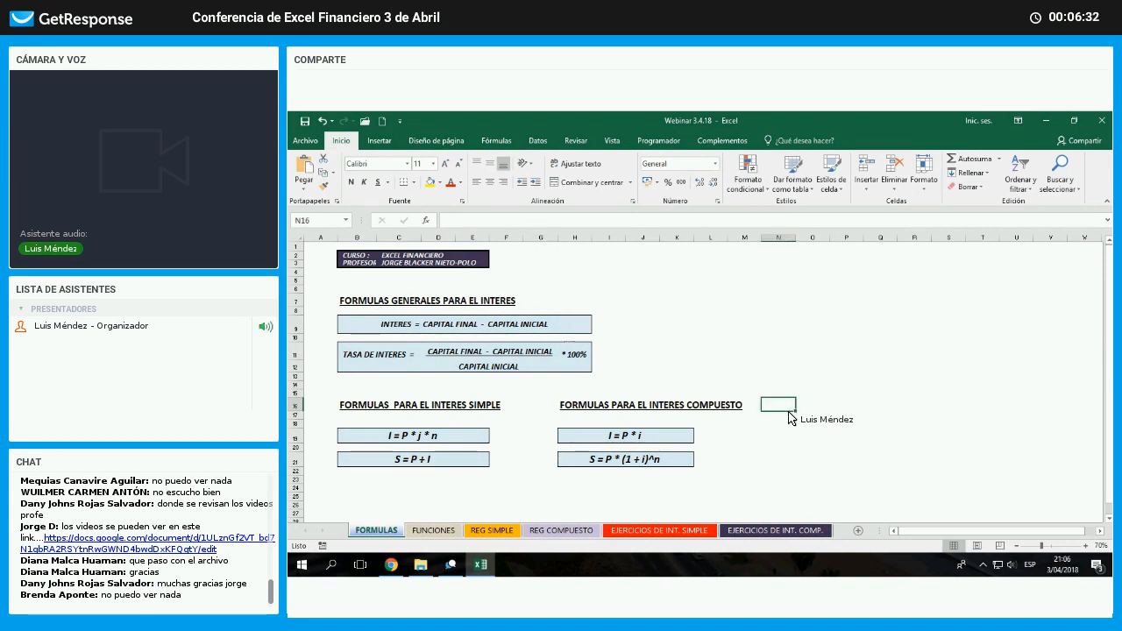
# - Look over the simple and compound interest functions listed on the FUNCIONES sheet, from INT.ACUM.V to VF.PLAN
pyautogui.click(433, 531)
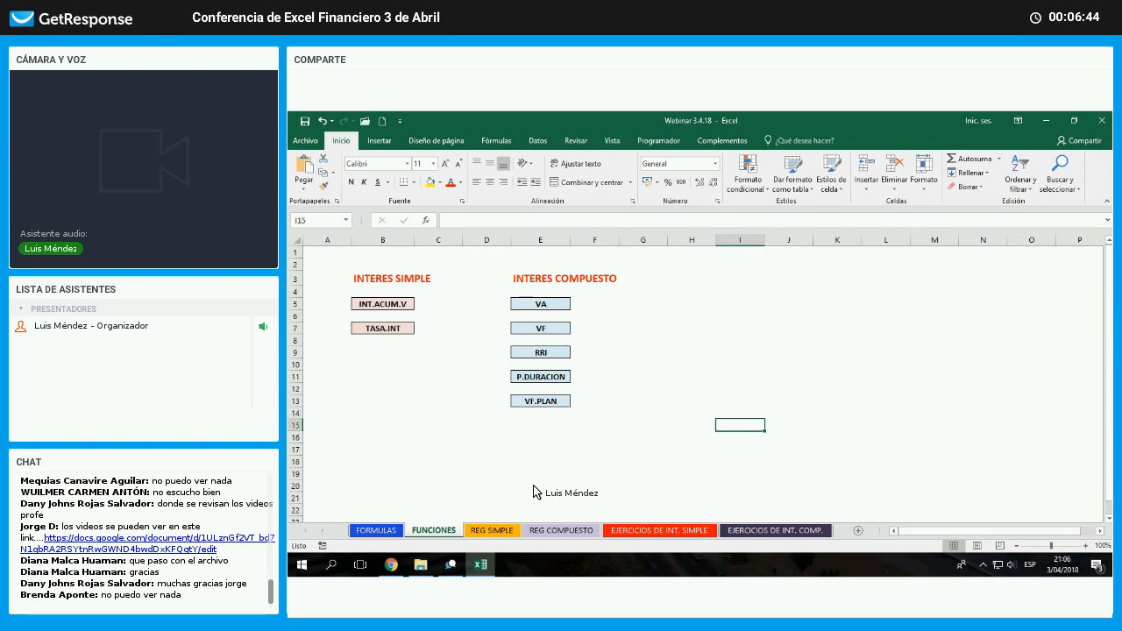
pyautogui.click(438, 305)
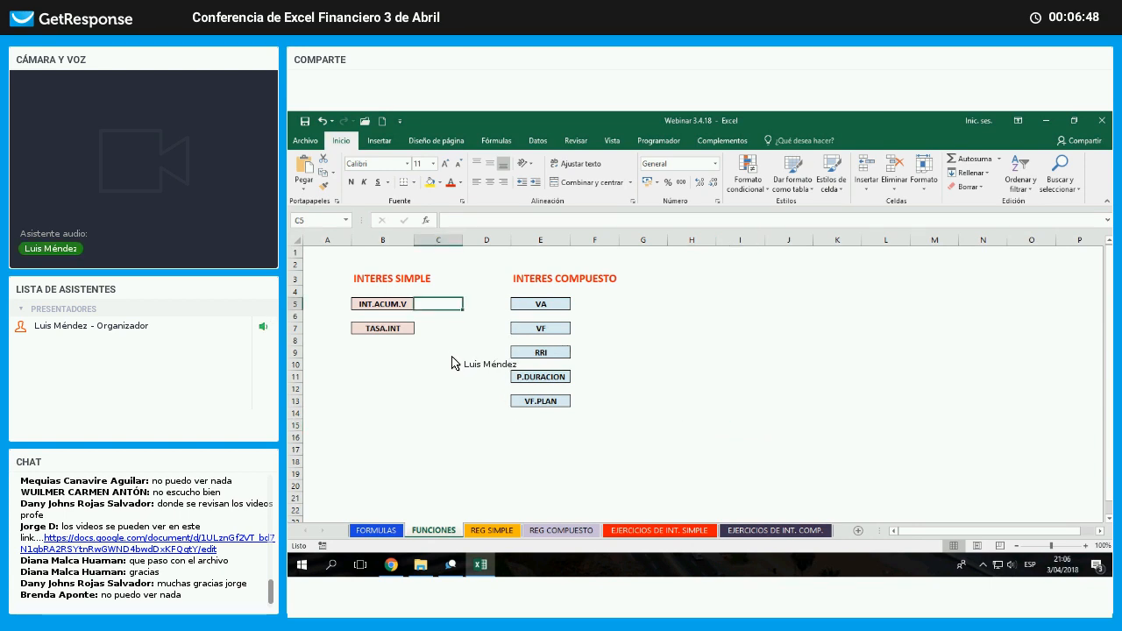
pyautogui.press('Down')
pyautogui.press('Down')
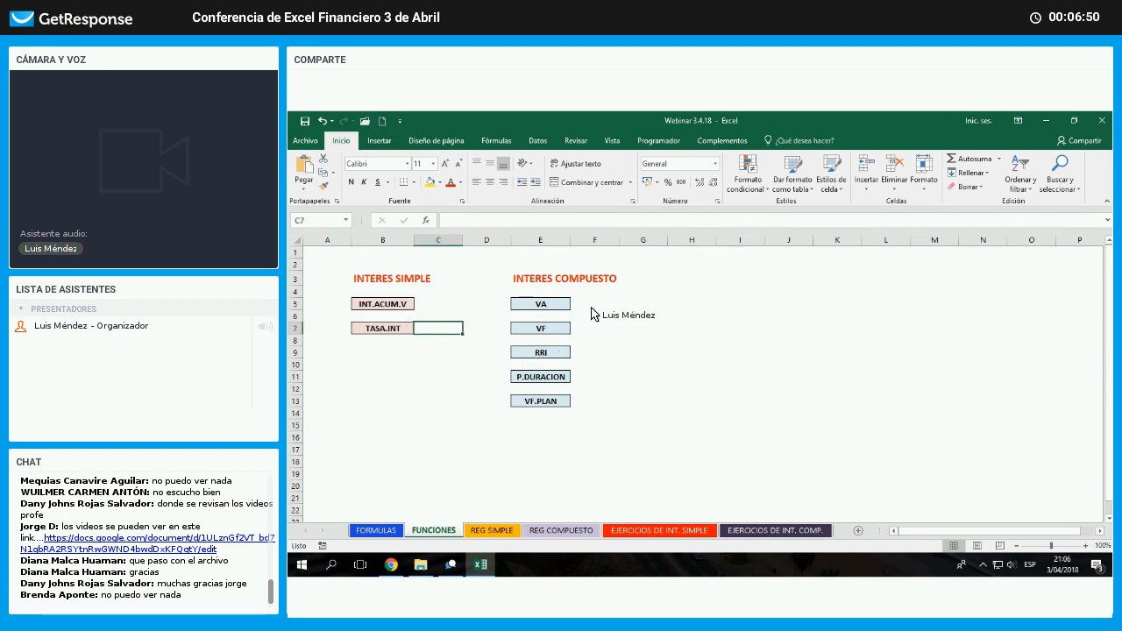
pyautogui.moveTo(592, 305); pyautogui.dragTo(594, 412)
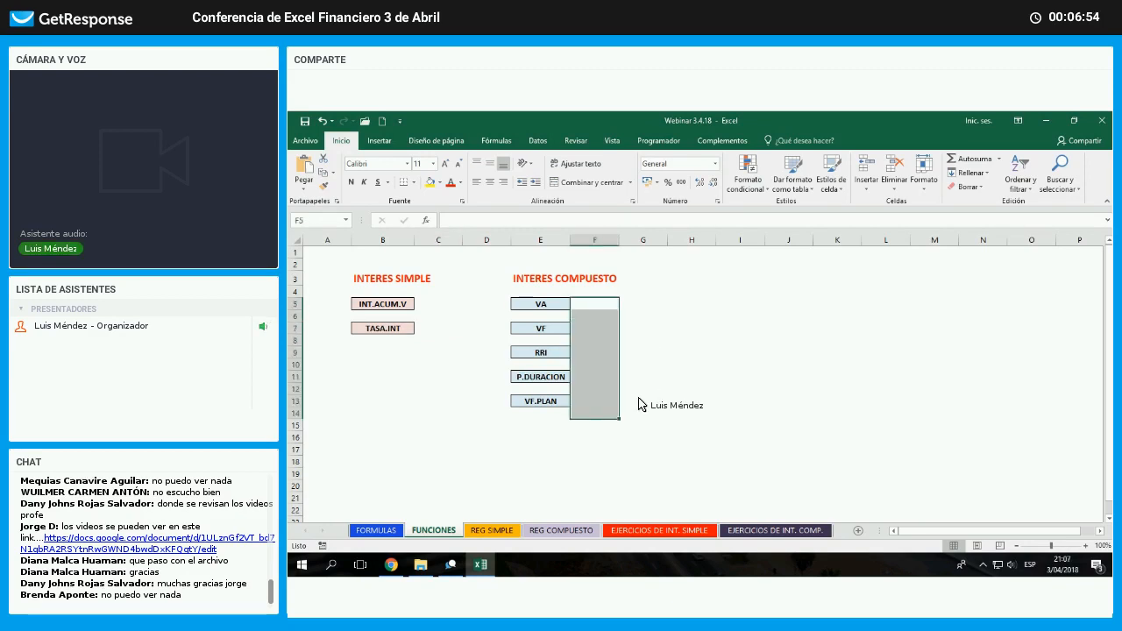
pyautogui.click(546, 484)
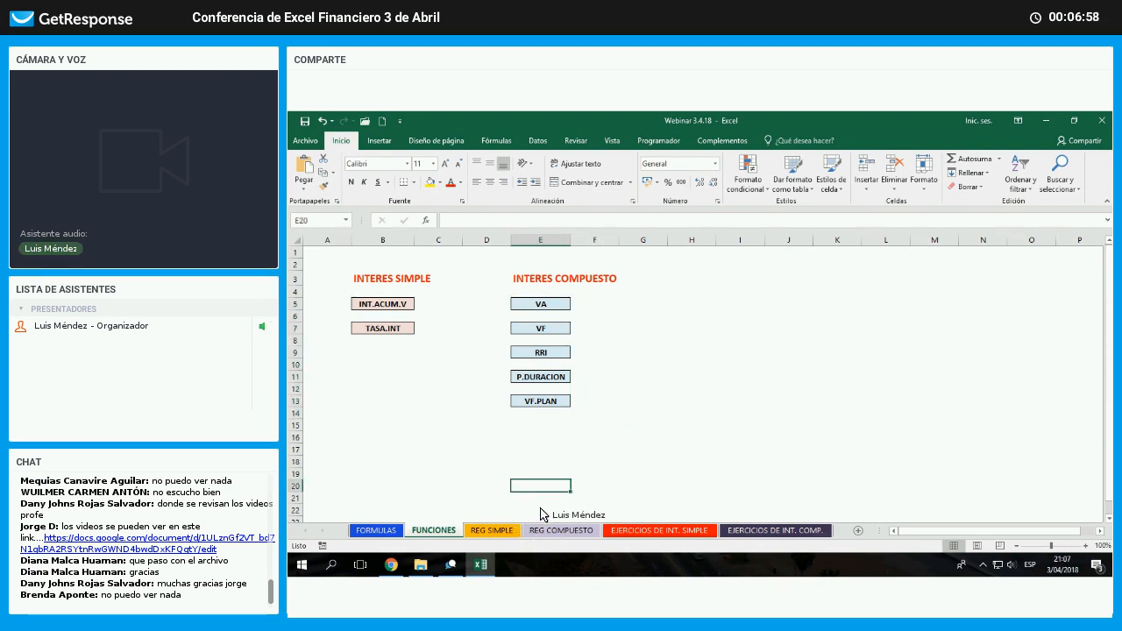
# - View the REG SIMPLE and REG COMPUESTO sheets and both exercise sheets, EJERCICIOS DE INT. SIMPLE and EJERCICIOS DE INT. COMP
pyautogui.click(492, 530)
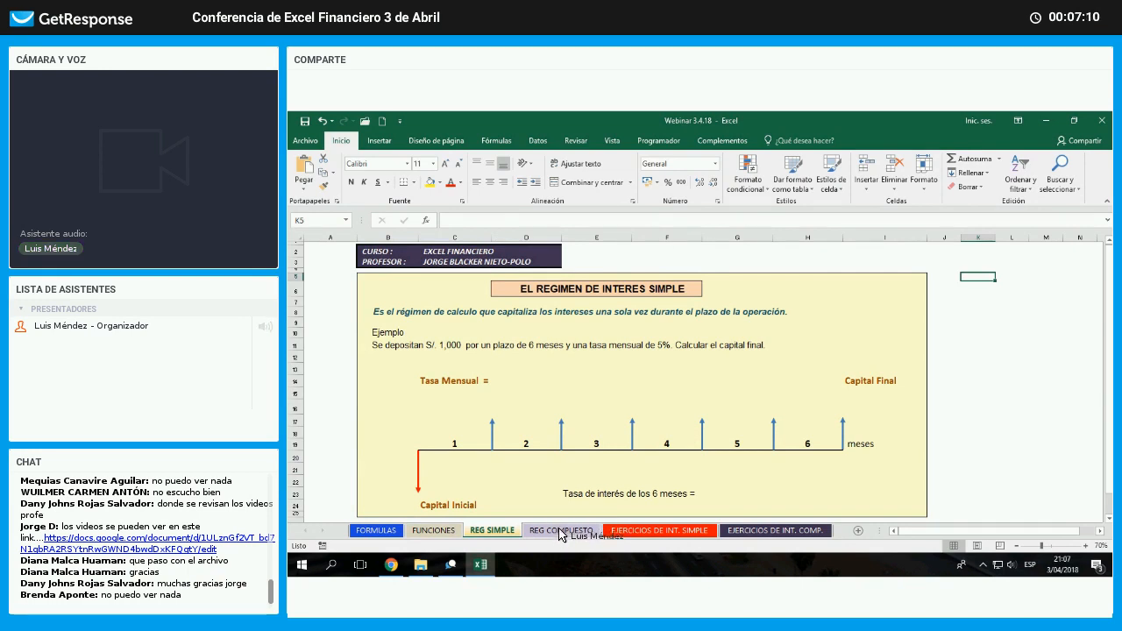
pyautogui.click(558, 527)
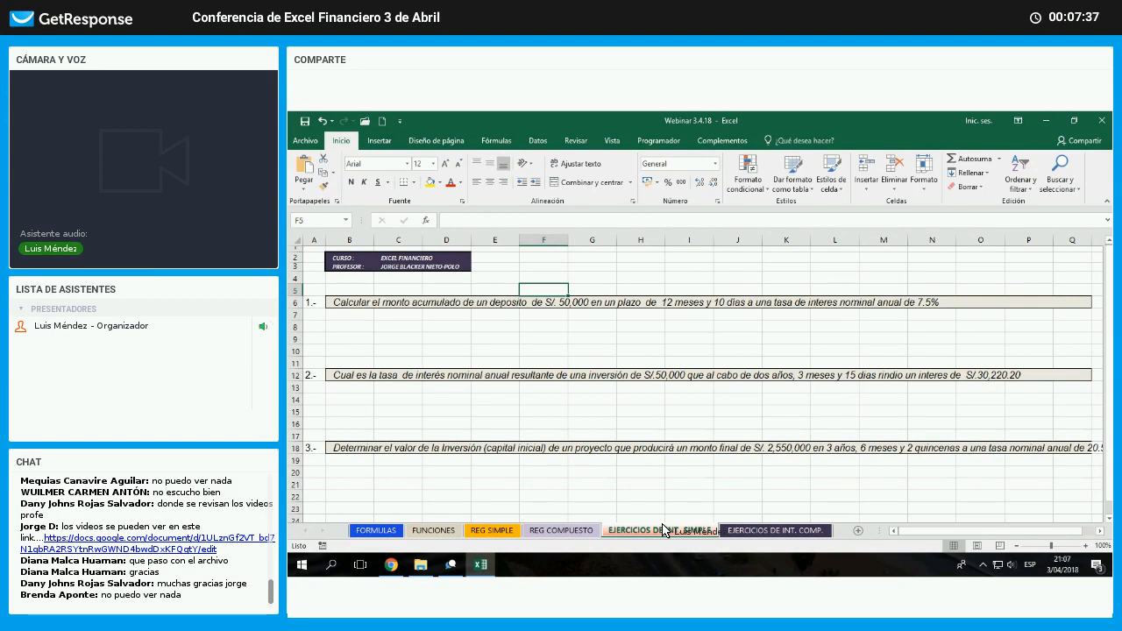
pyautogui.click(755, 531)
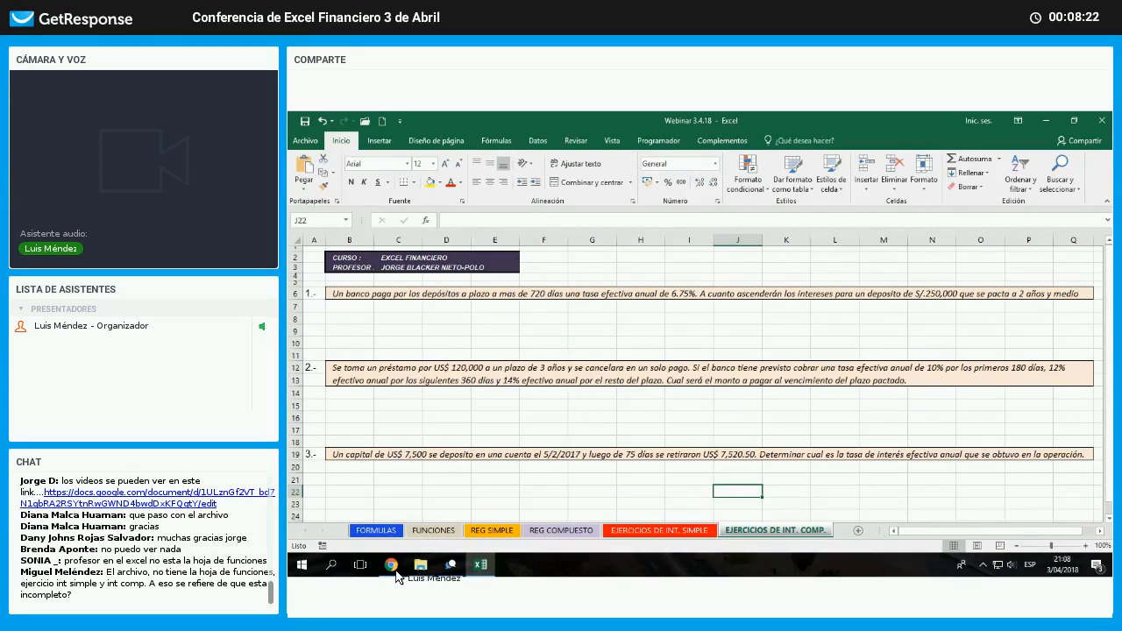
pyautogui.moveTo(392, 563)
# - Return to the FORMULAS sheet and examine the general formulas for interest and interest rate
pyautogui.click(427, 536)
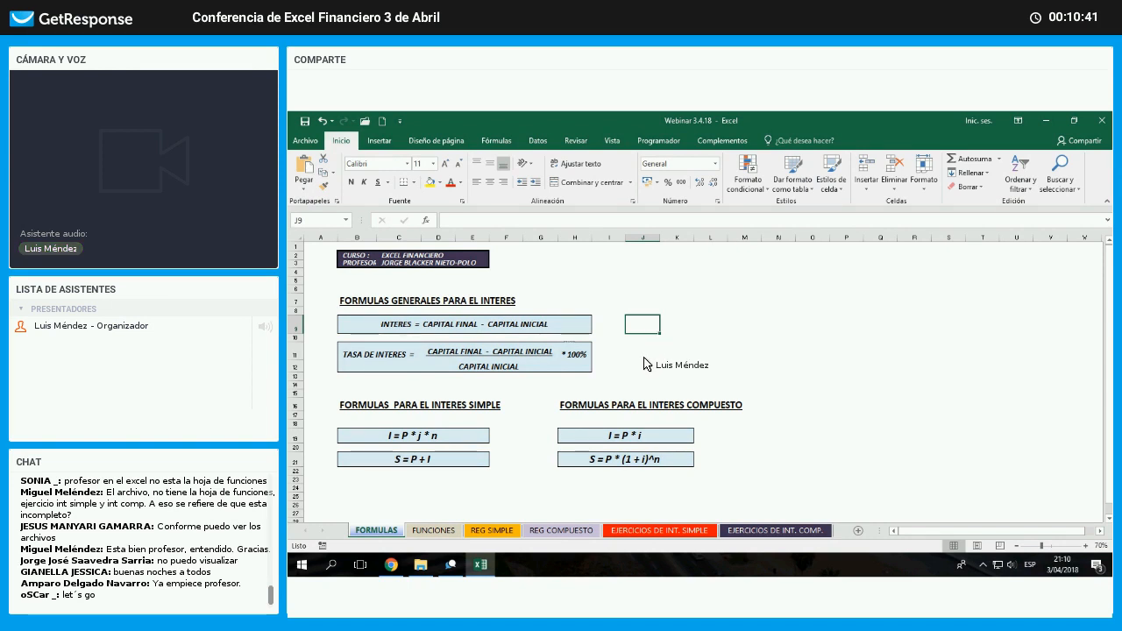
pyautogui.click(644, 356)
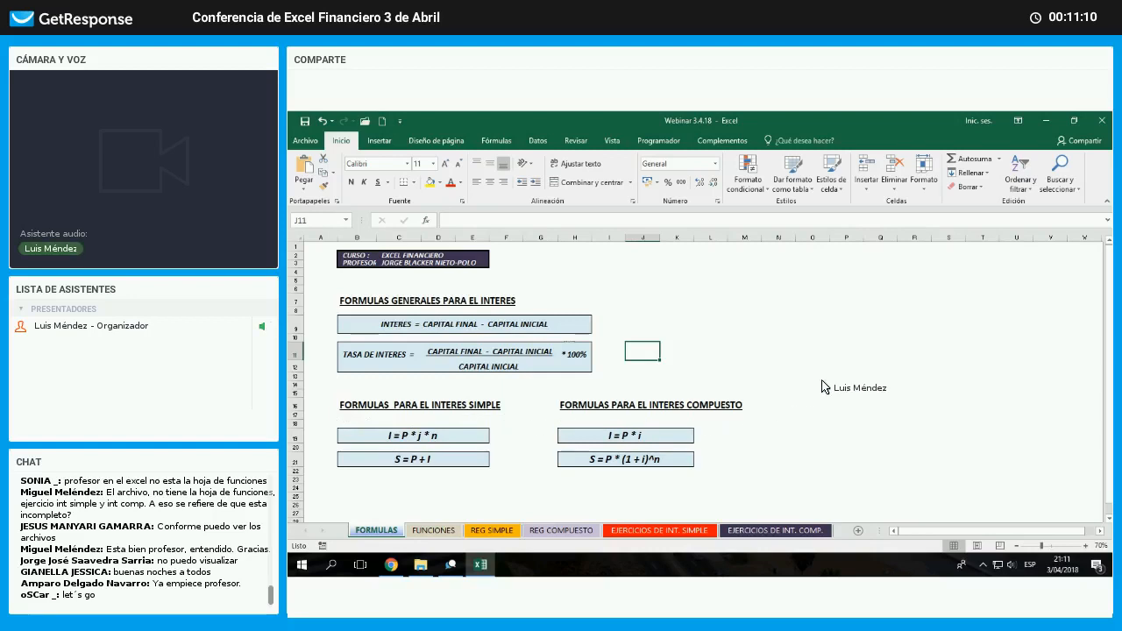
pyautogui.click(321, 405)
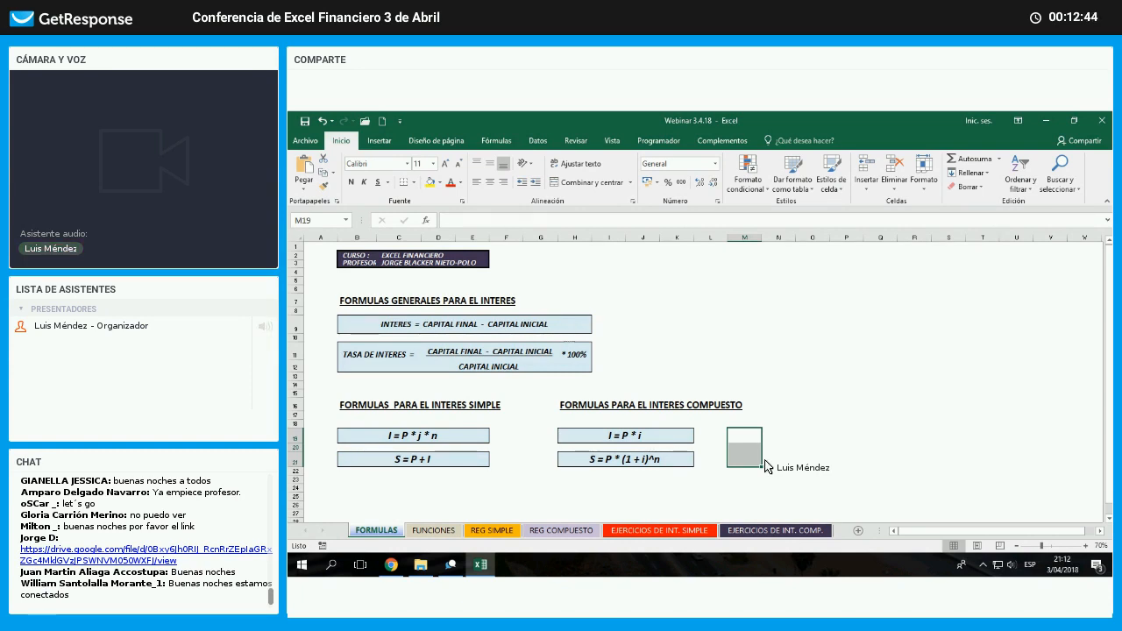
# - Compare the simple interest formulas in B19:E21 with the compound interest formulas in H19:K21
pyautogui.moveTo(416, 441); pyautogui.dragTo(419, 461)
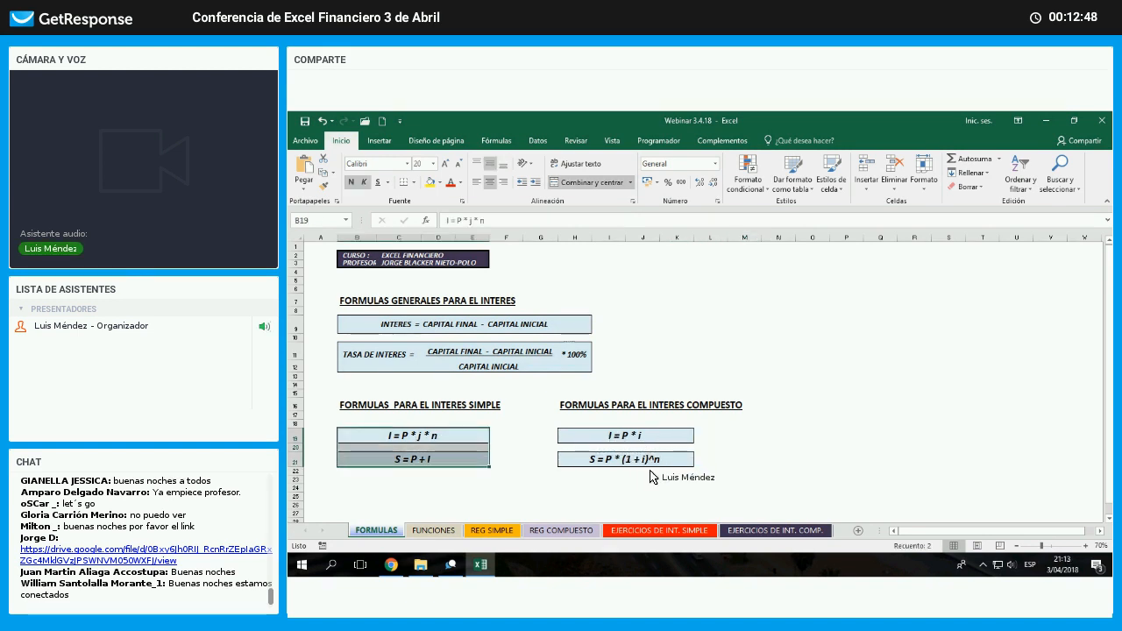
pyautogui.moveTo(624, 437); pyautogui.dragTo(627, 459)
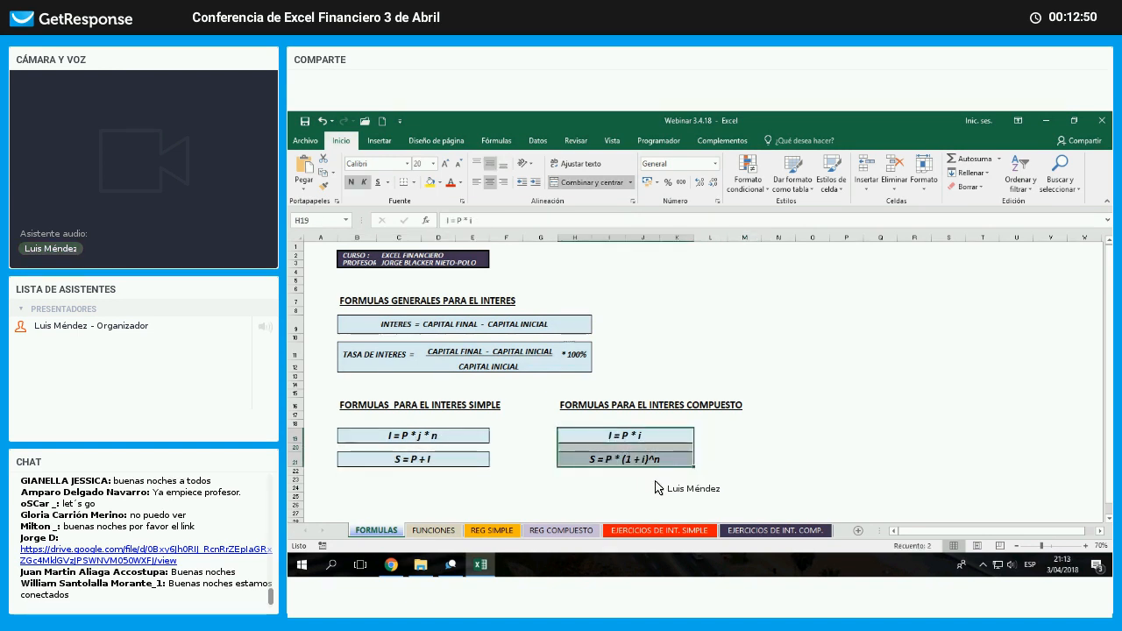
pyautogui.click(660, 481)
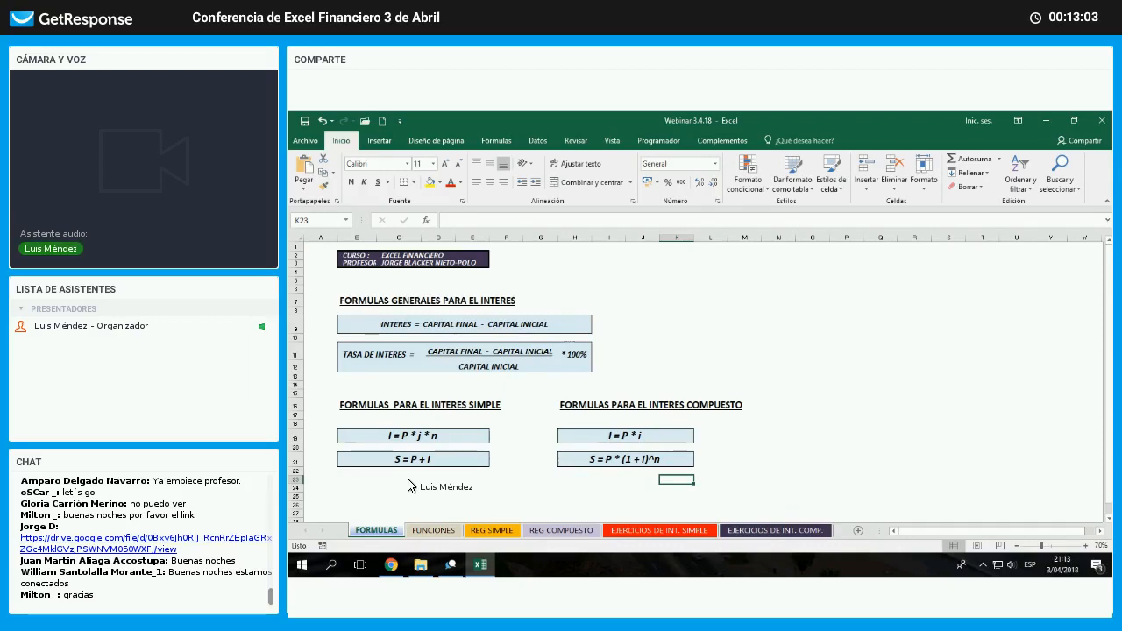
pyautogui.click(321, 435)
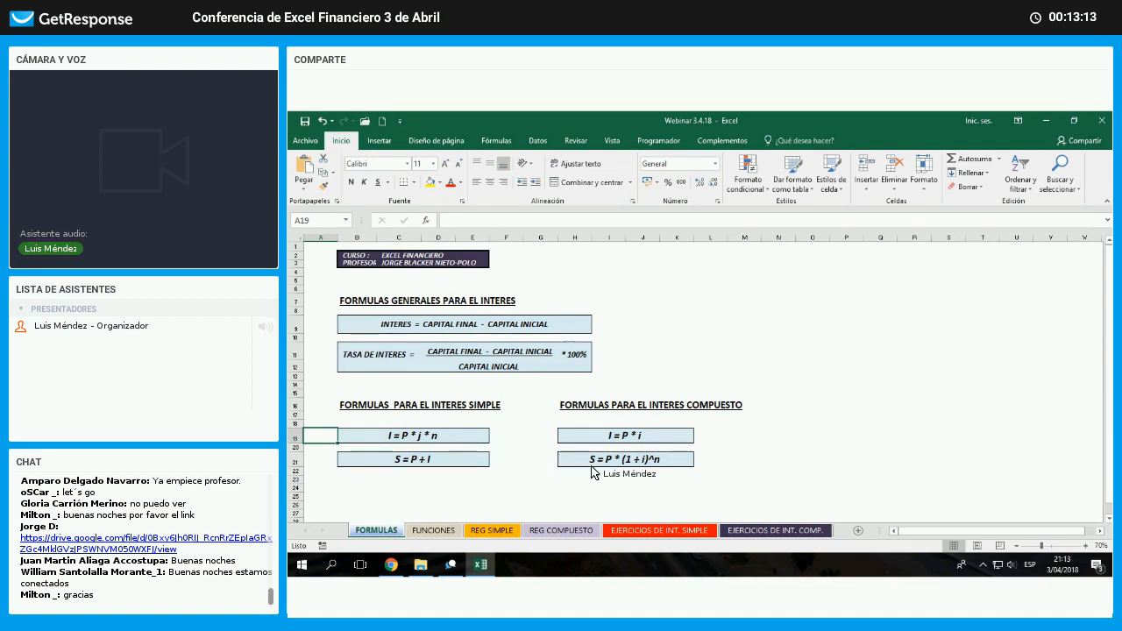
pyautogui.press('Right')
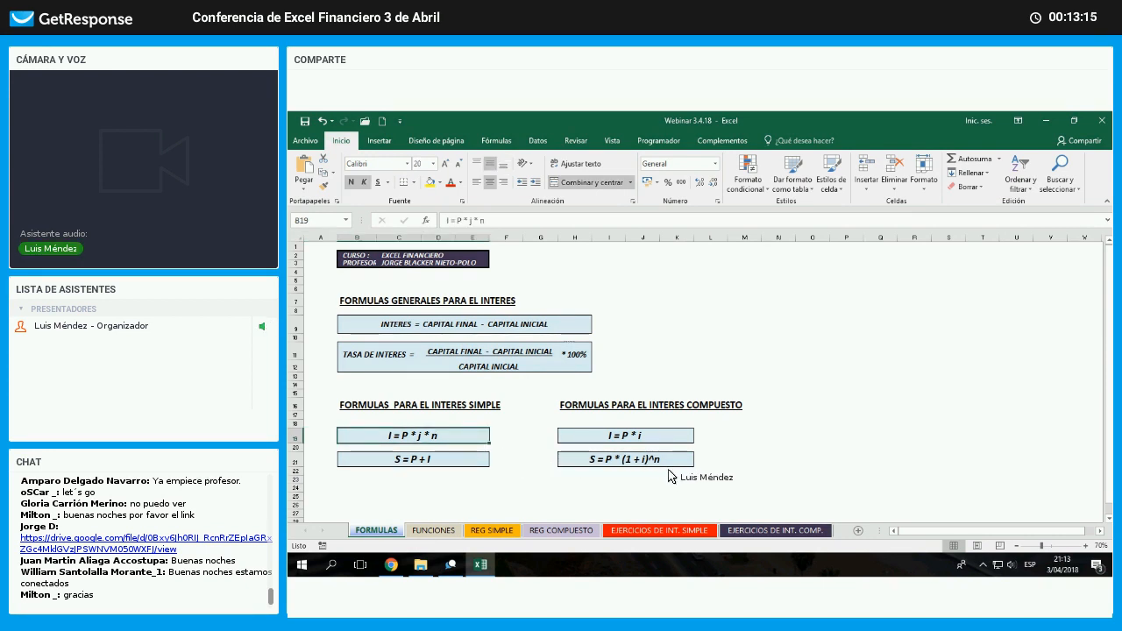
pyautogui.click(662, 463)
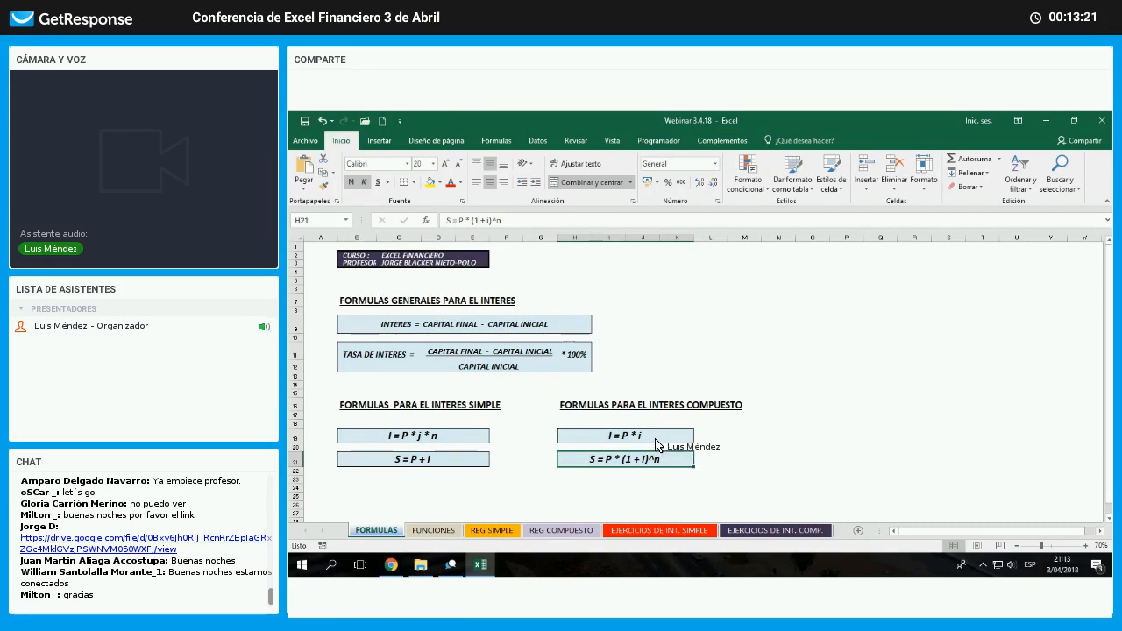
pyautogui.click(656, 437)
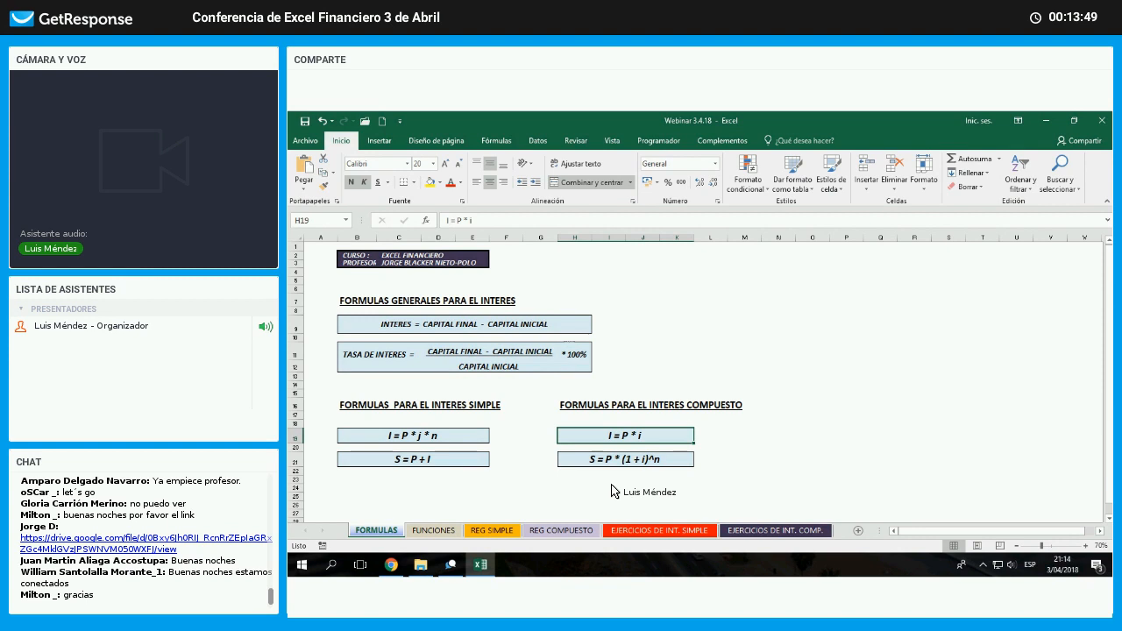
# - Point out the cells beside the INT.ACUM.V and TASA.INT simple interest functions on the FUNCIONES sheet
pyautogui.click(435, 531)
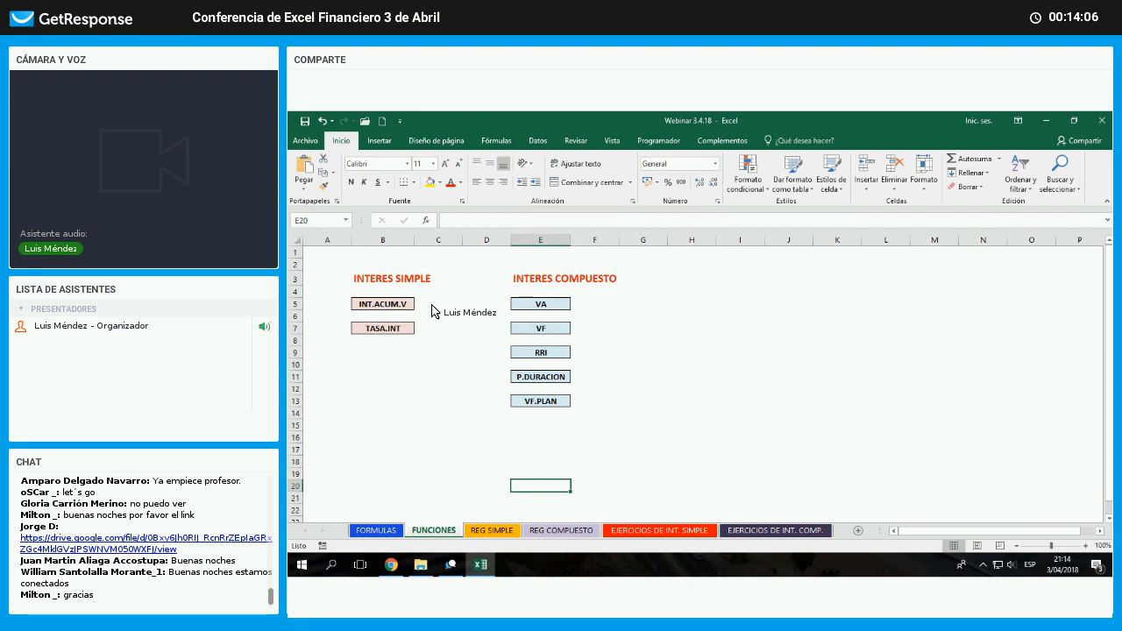
pyautogui.click(432, 306)
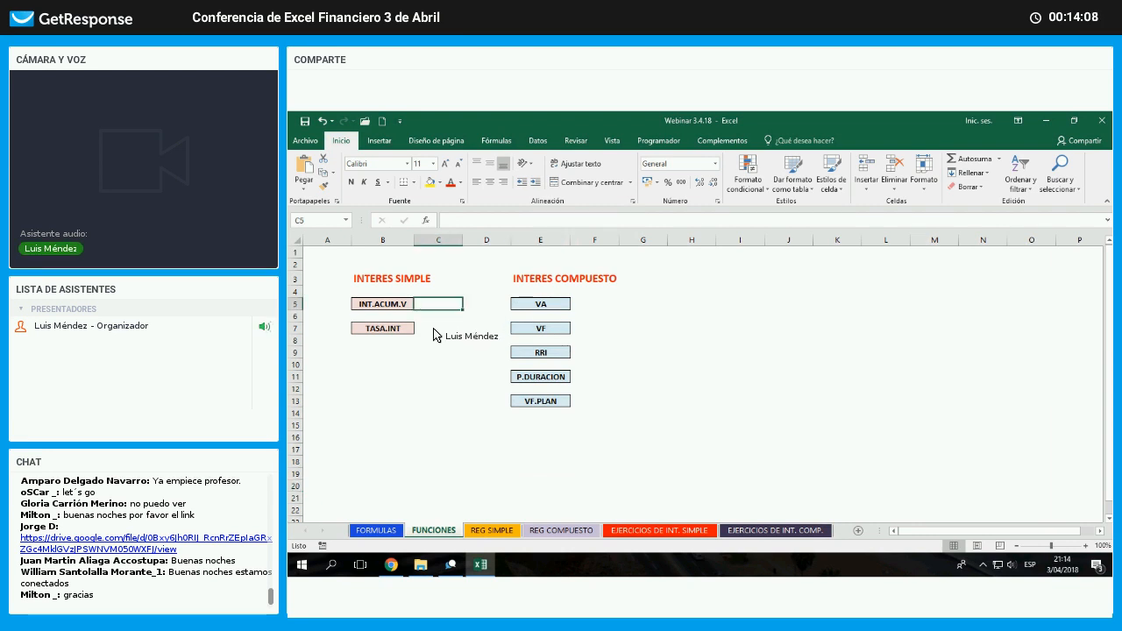
pyautogui.click(433, 329)
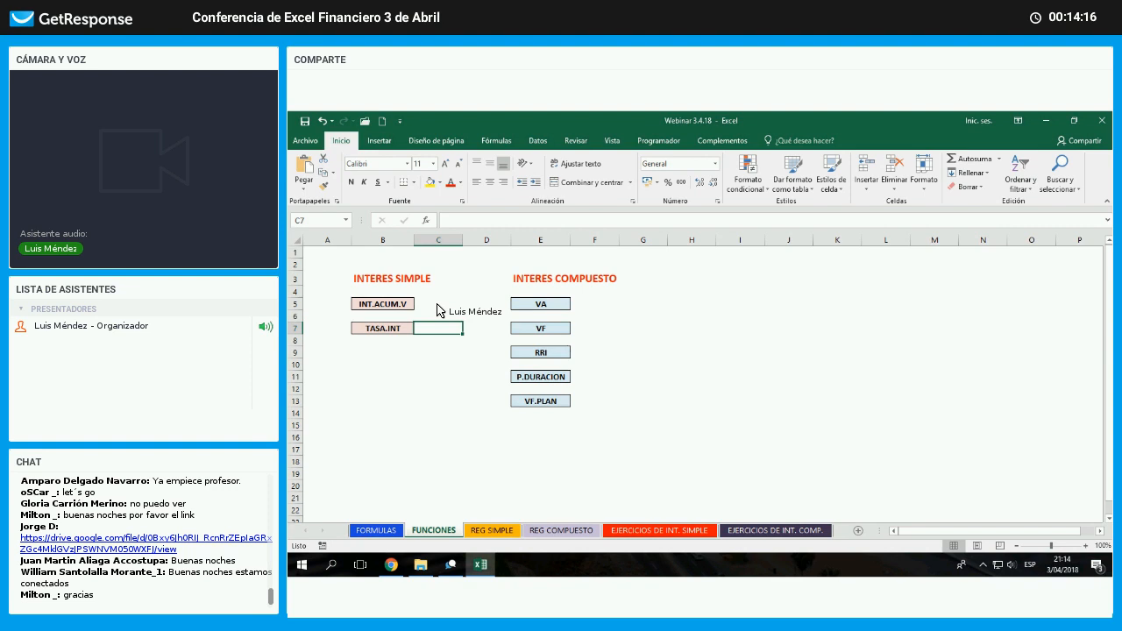
pyautogui.click(438, 307)
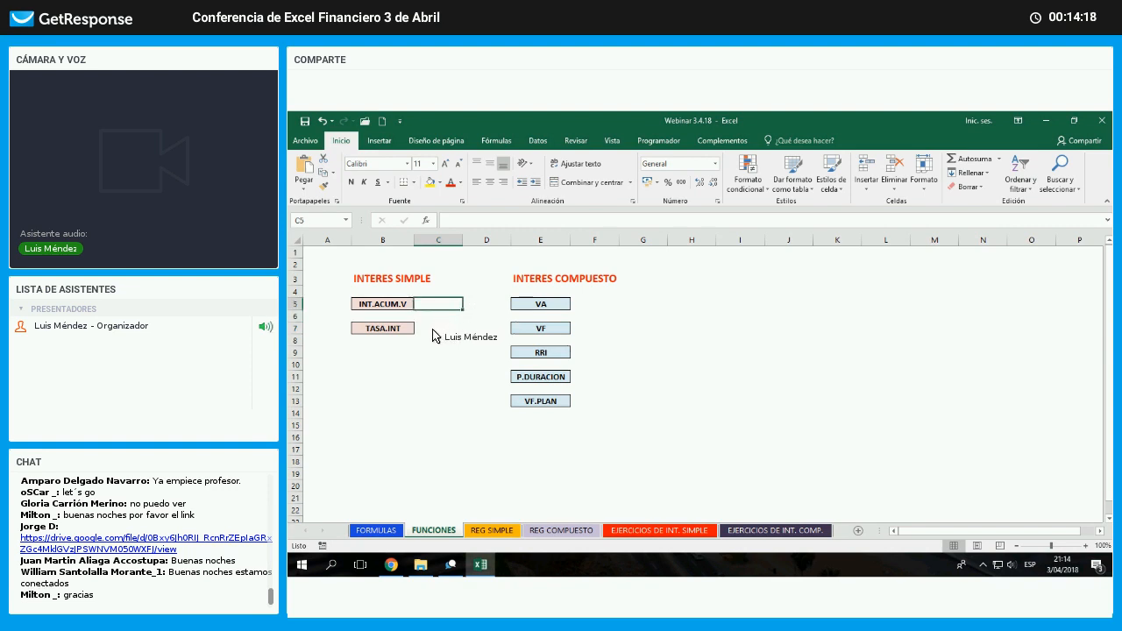
pyautogui.click(433, 331)
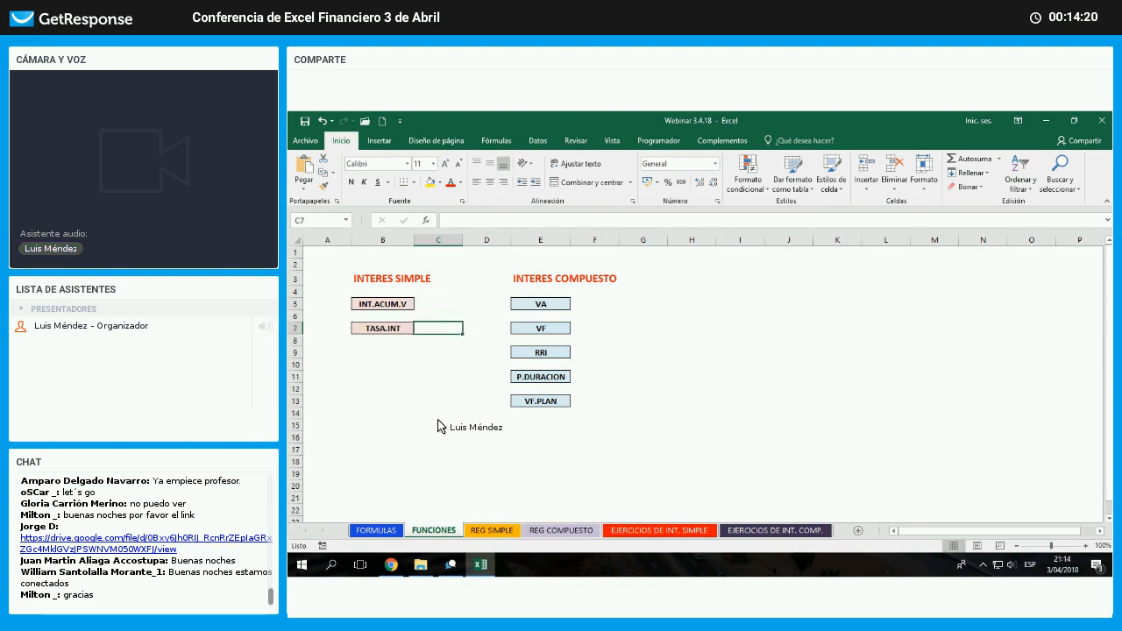
# - Go back to the FORMULAS sheet and on to the simple interest example on the REG SIMPLE sheet
pyautogui.click(392, 531)
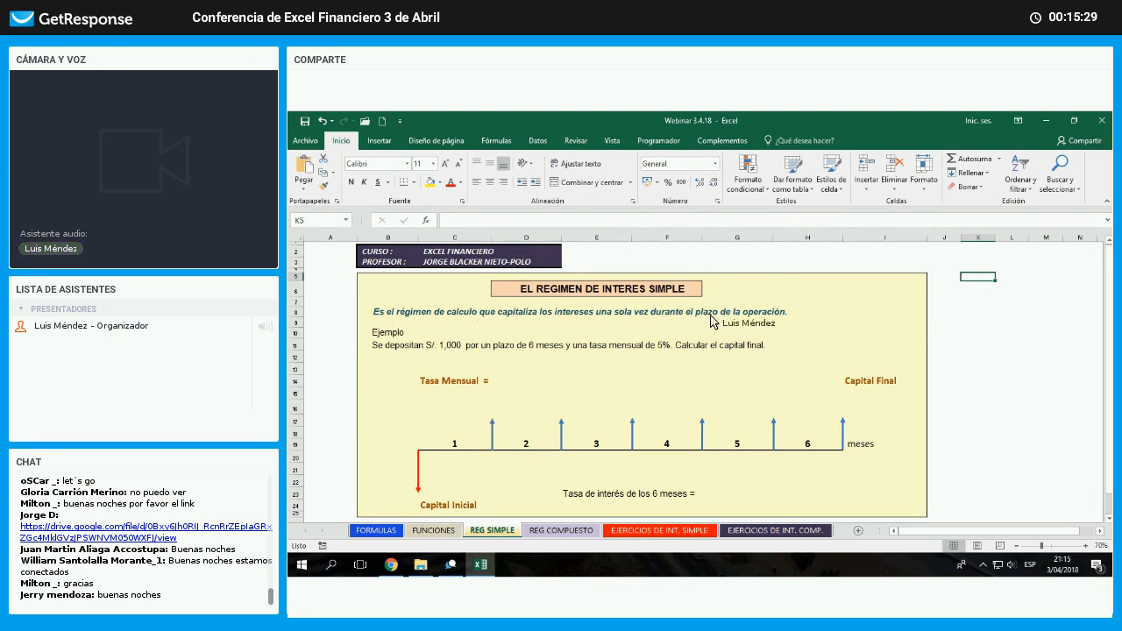
# - Point out the simple interest definition in row 8 and the example statement beneath it
pyautogui.moveTo(398, 313); pyautogui.dragTo(888, 316)
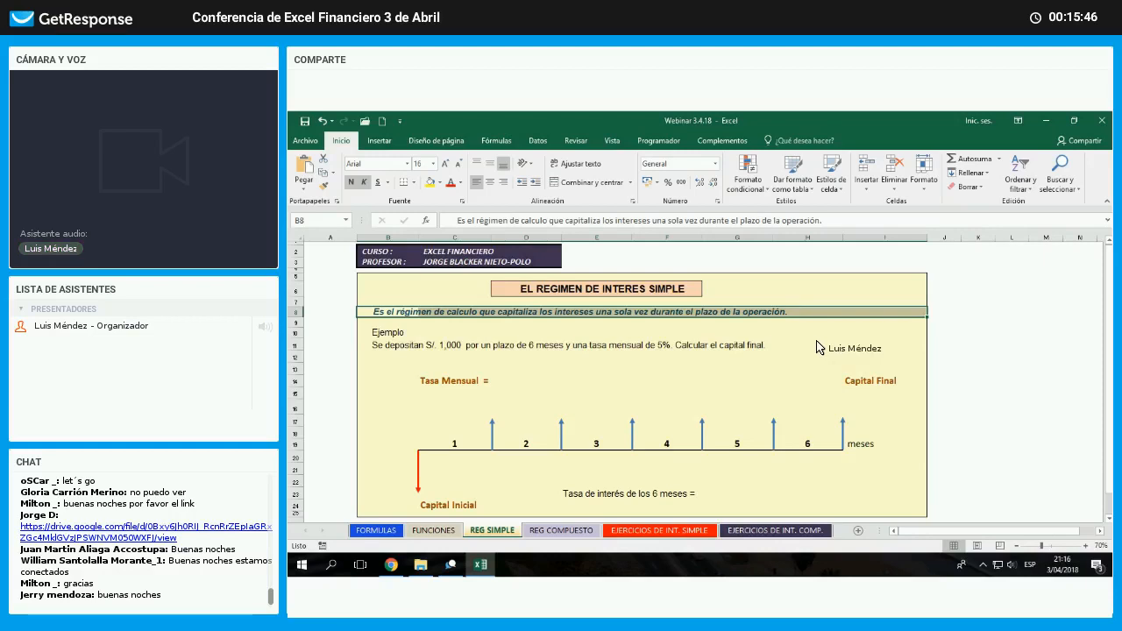
pyautogui.click(807, 342)
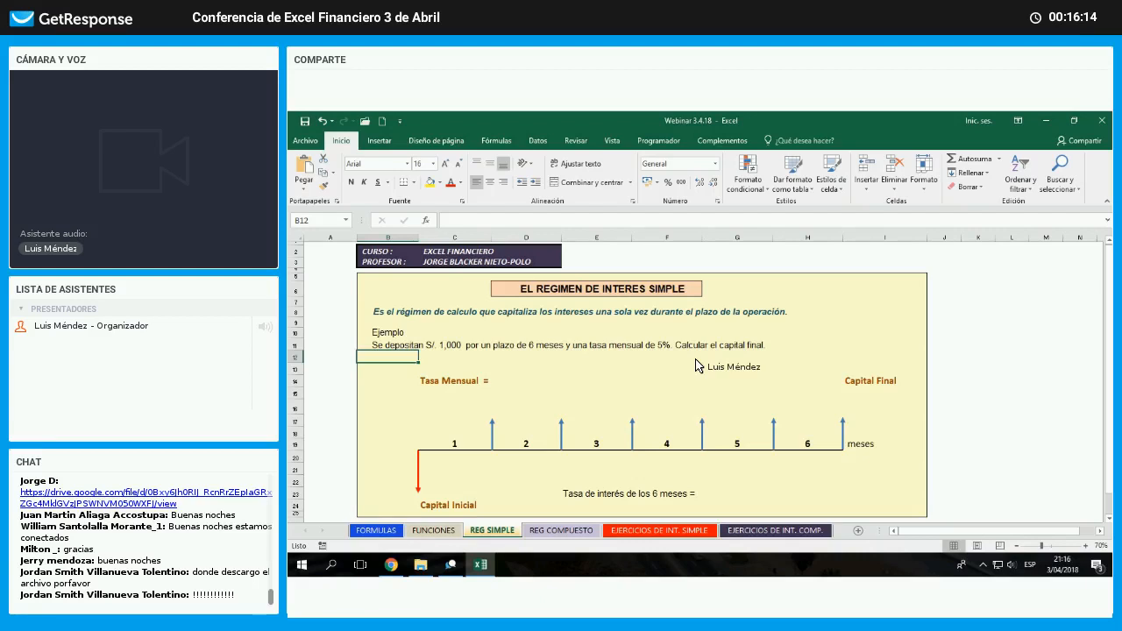
pyautogui.click(694, 360)
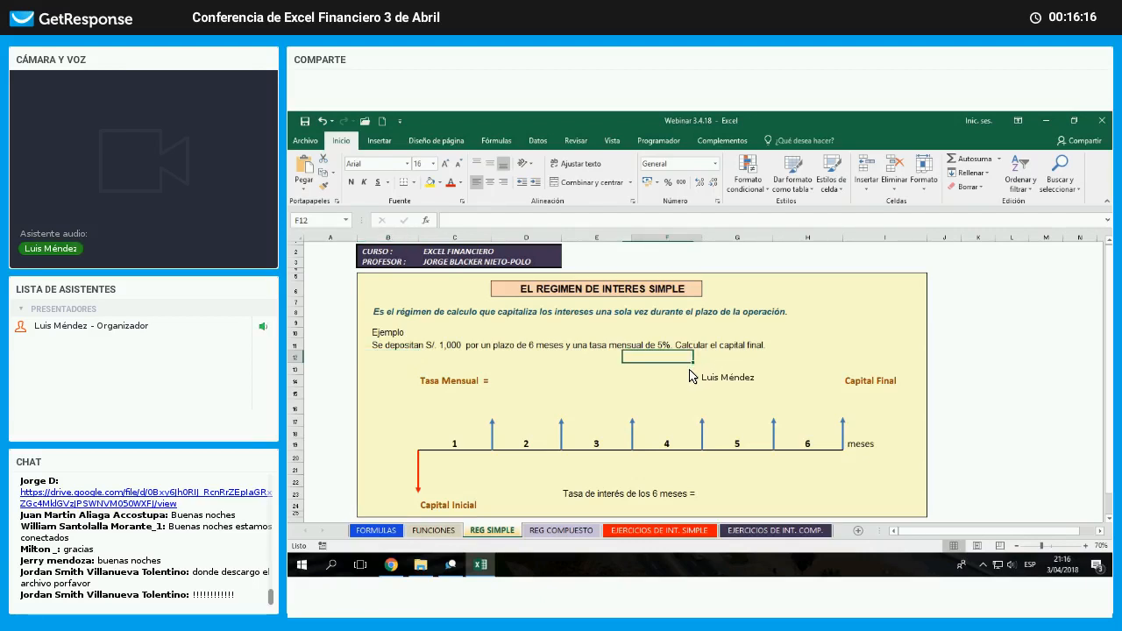
# - Enter 5% as the monthly rate (Tasa Mensual) in D14
pyautogui.click(543, 382)
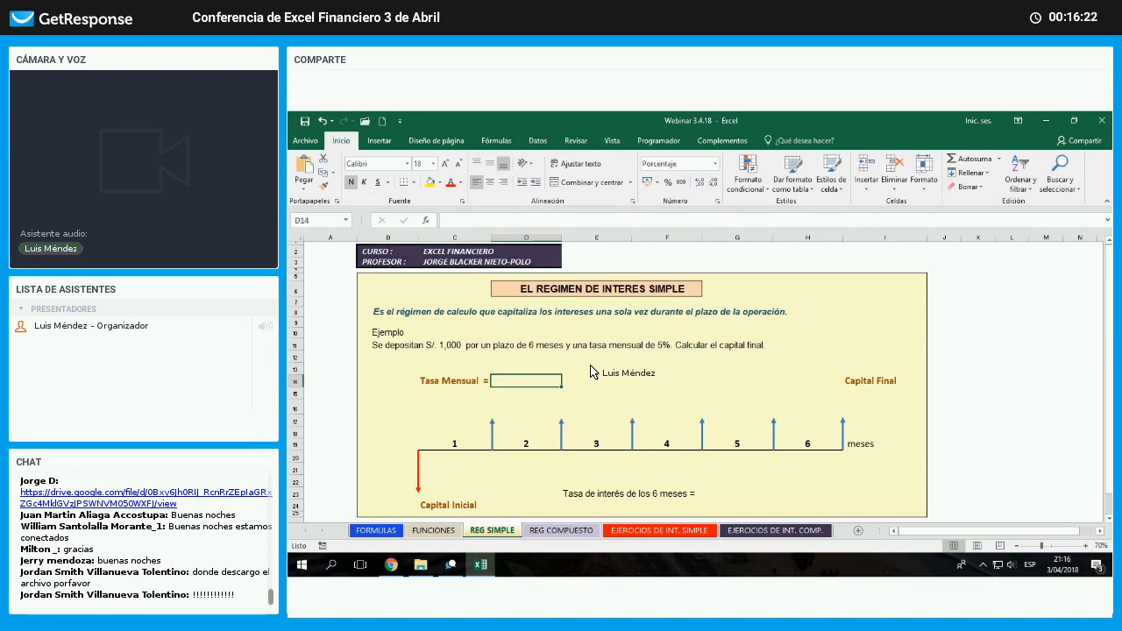
pyautogui.write('5')
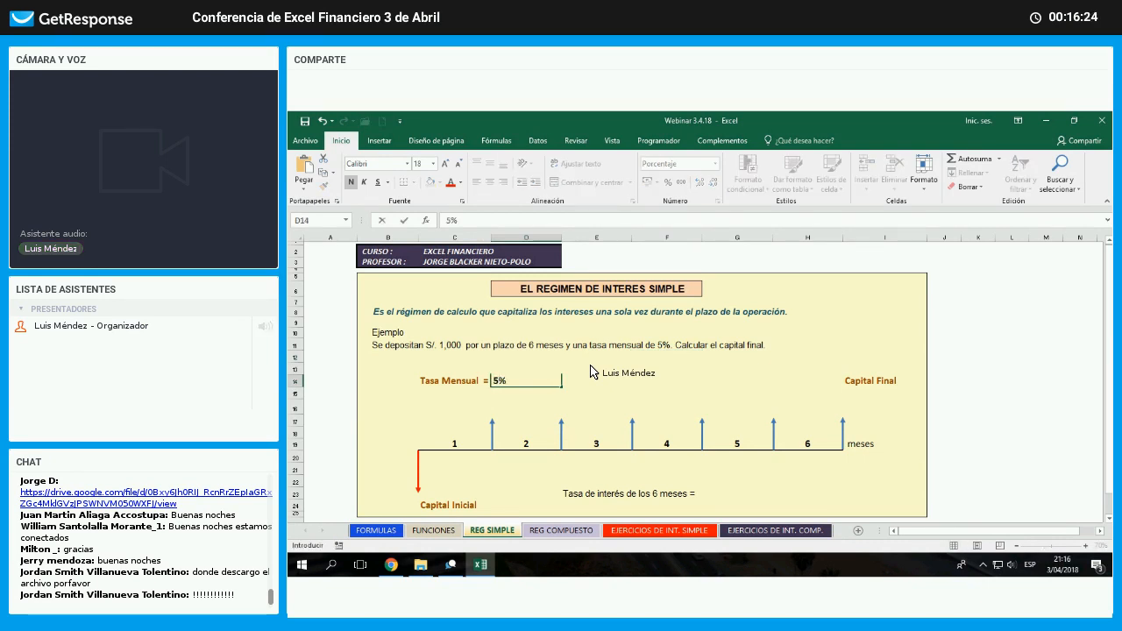
pyautogui.press('Return')
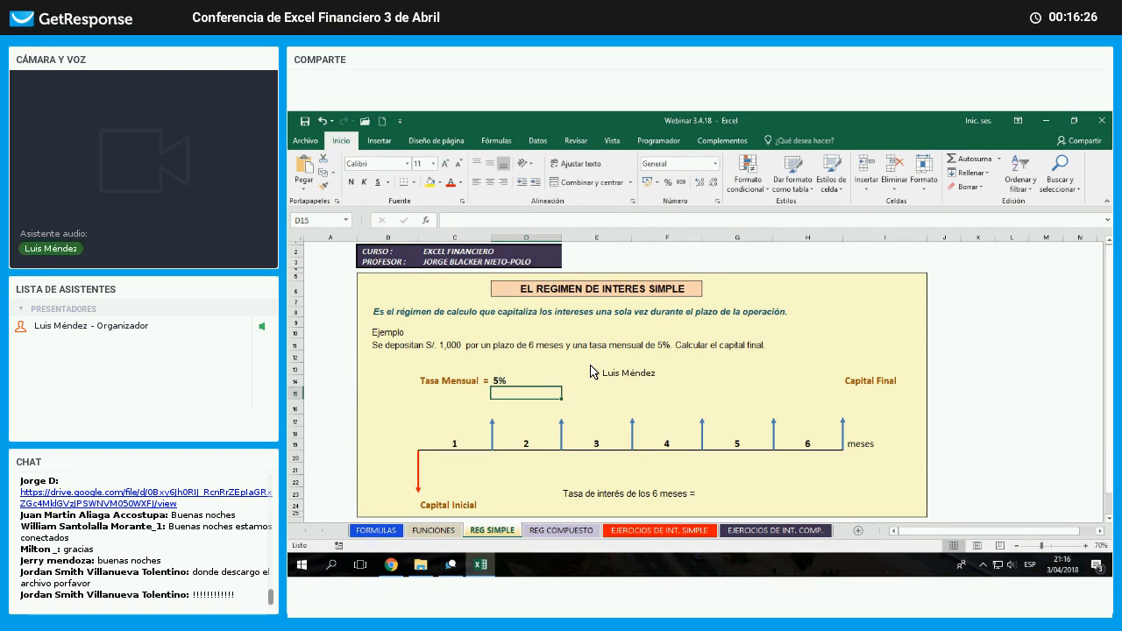
# - Enter 1000 as the initial capital (Capital Inicial) in B24
pyautogui.press('Left')
pyautogui.press('Left')
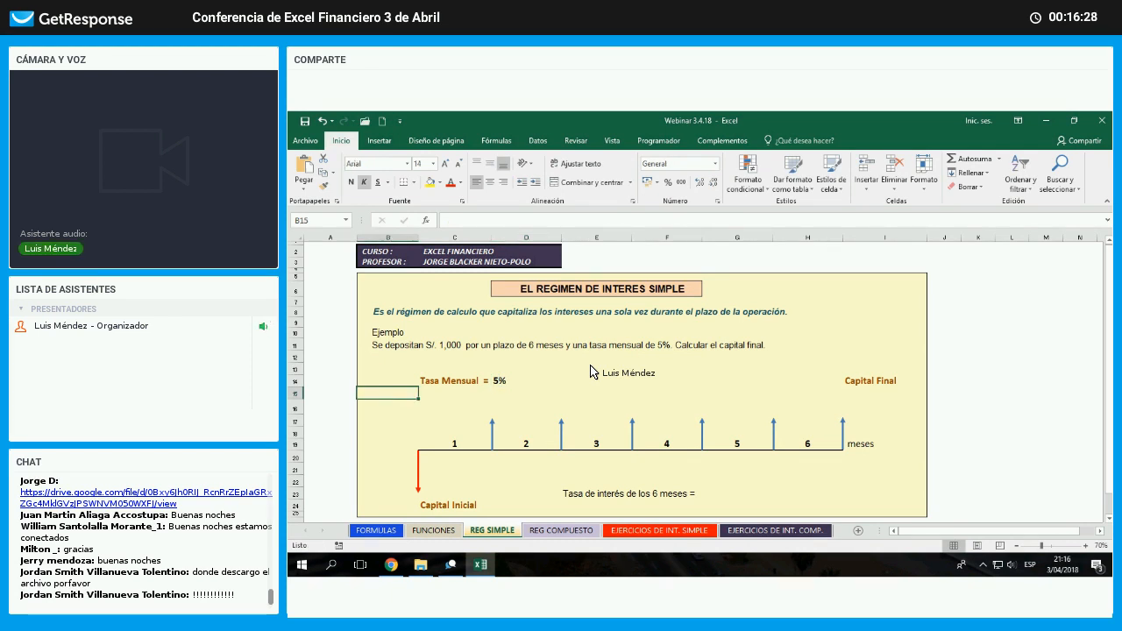
pyautogui.press('Down')
pyautogui.press('Down')
pyautogui.press('Down')
pyautogui.press('Down')
pyautogui.press('Down')
pyautogui.press('Down')
pyautogui.press('Down')
pyautogui.press('Down')
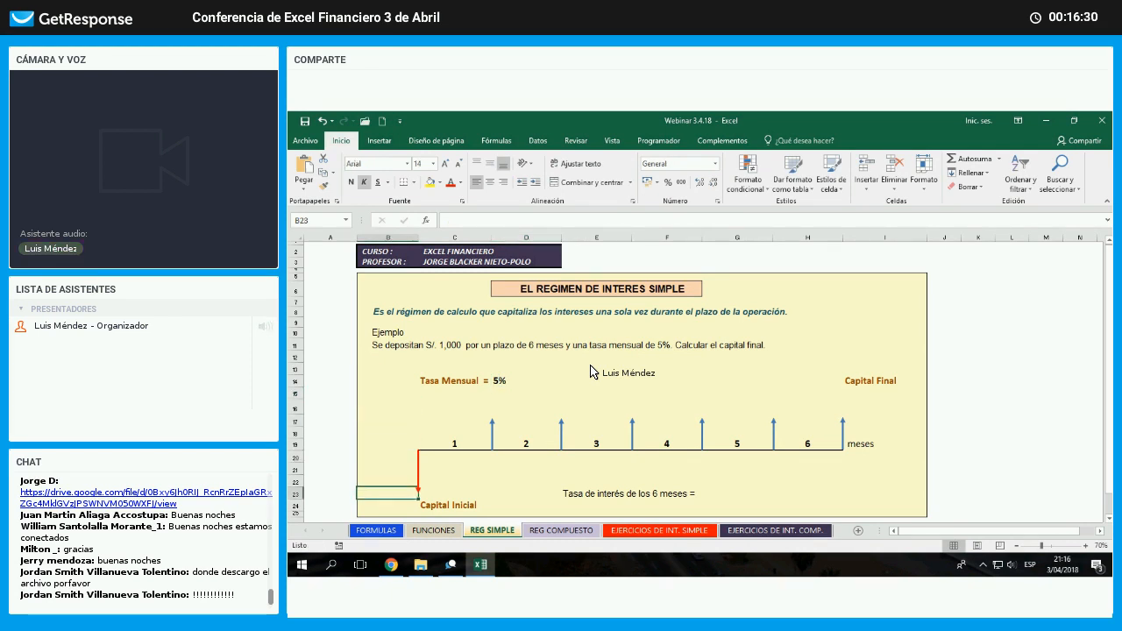
pyautogui.press('Down')
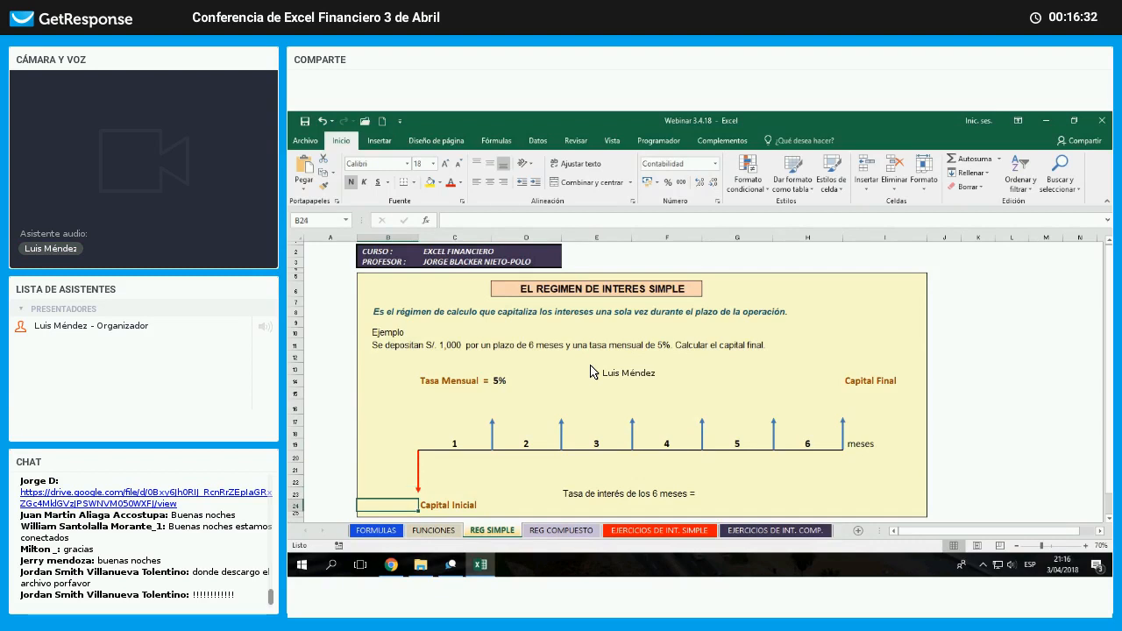
pyautogui.write('1000')
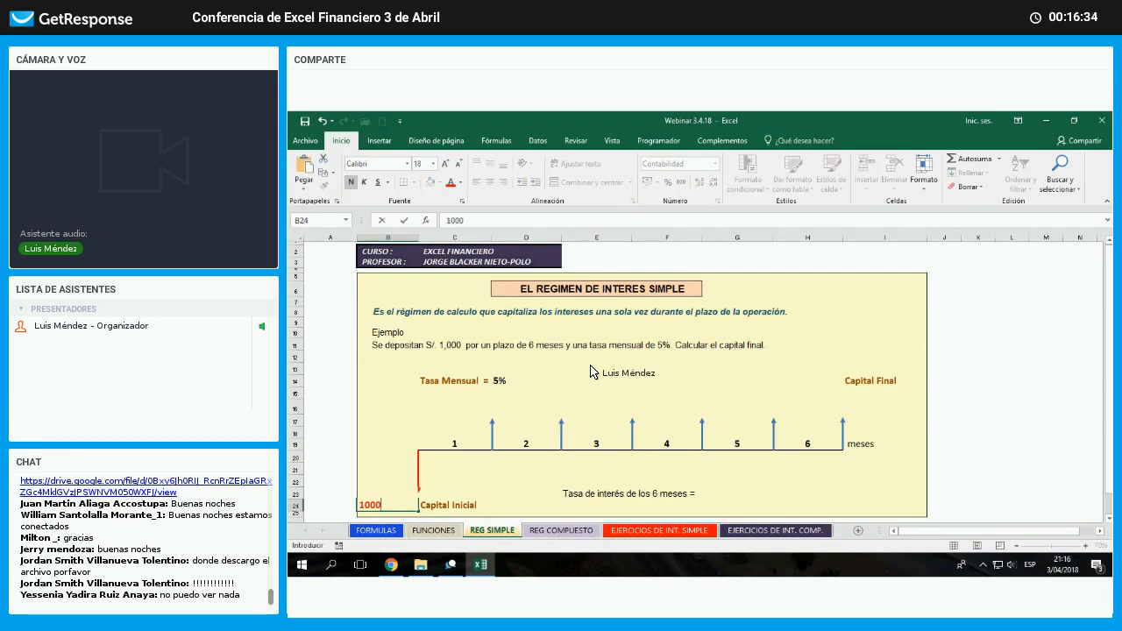
pyautogui.press('Return')
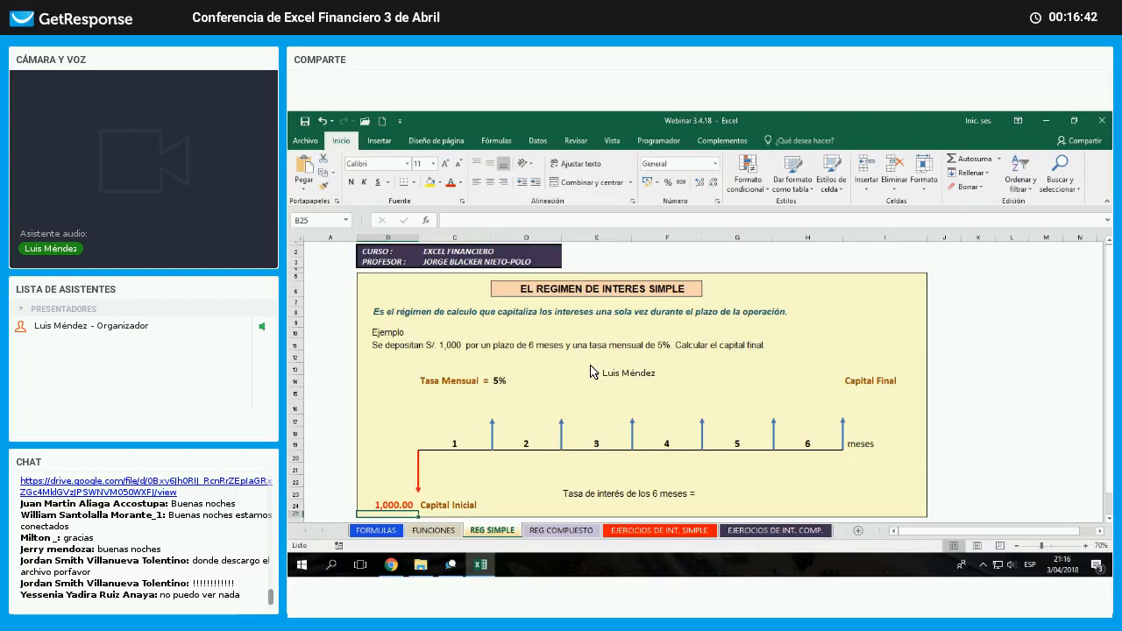
# - Point out C16, the cell for the first month's interest above the timeline
pyautogui.press('Up')
pyautogui.press('Up')
pyautogui.press('Up')
pyautogui.press('Up')
pyautogui.press('Up')
pyautogui.press('Up')
pyautogui.press('Up')
pyautogui.press('Up')
pyautogui.press('Up')
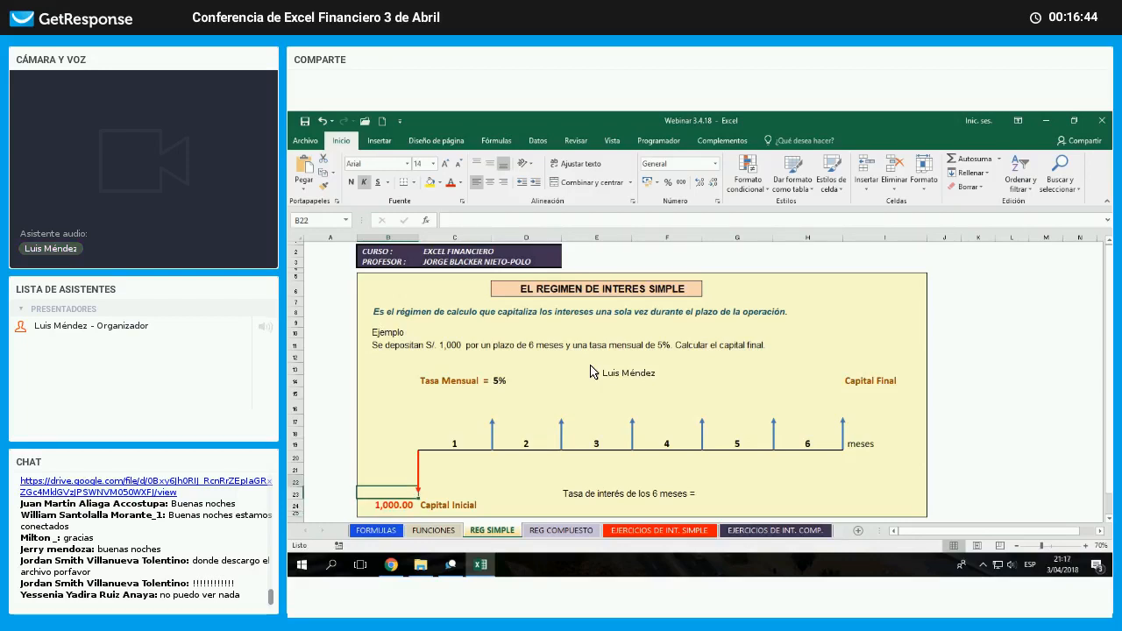
pyautogui.press('Right')
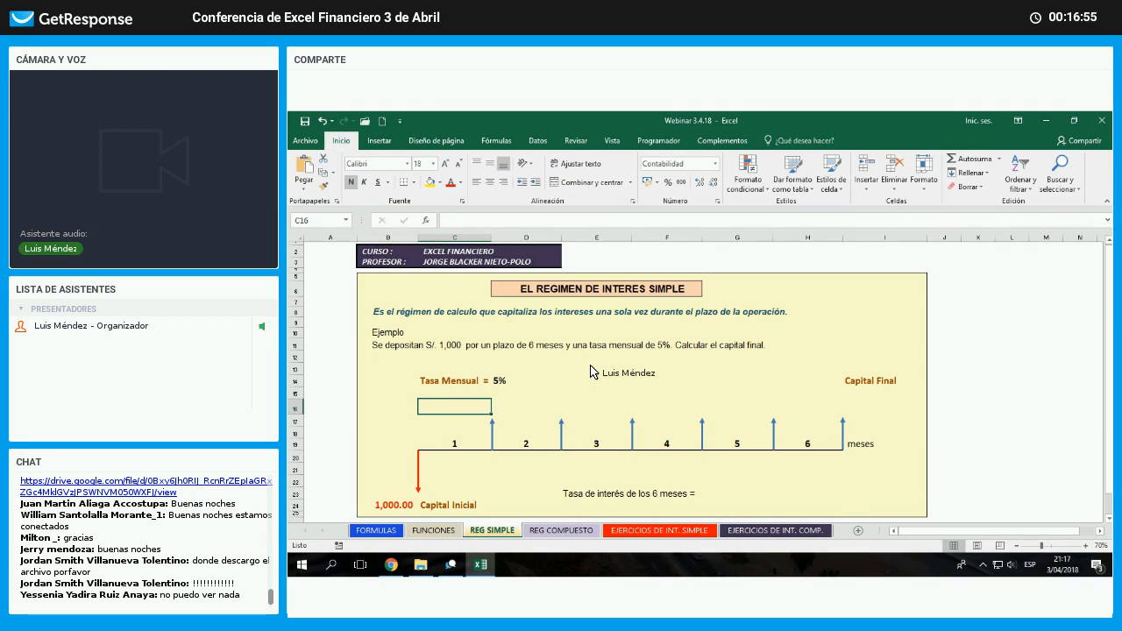
# - Copy the simple interest formula I = P * j * n from the FORMULAS sheet into E14 of REG SIMPLE
pyautogui.click(376, 530)
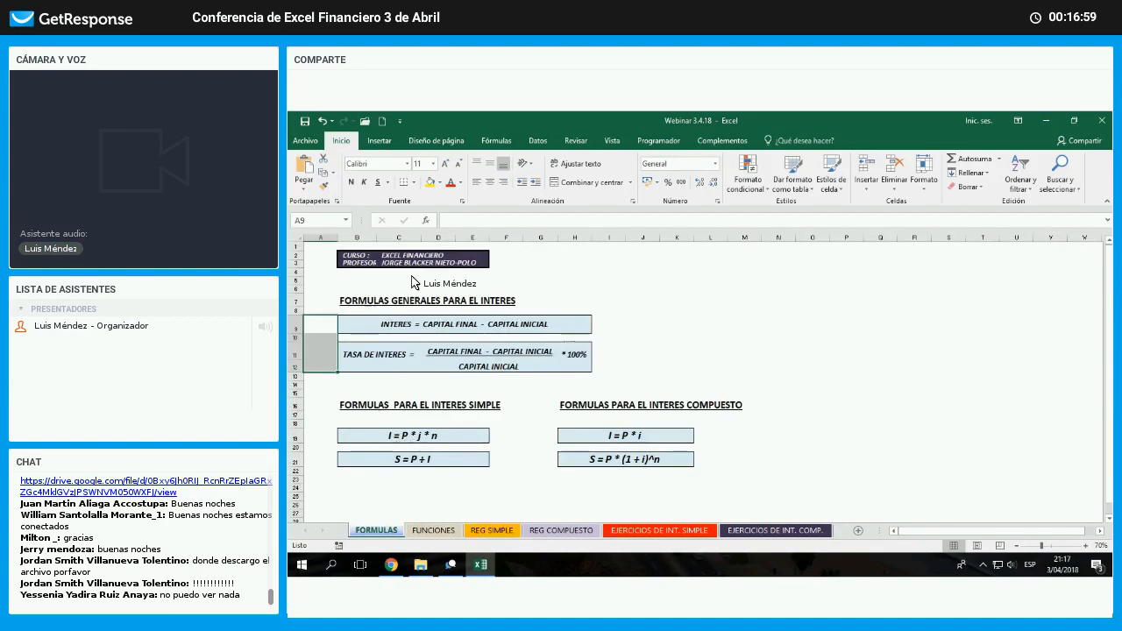
pyautogui.rightClick(377, 434)
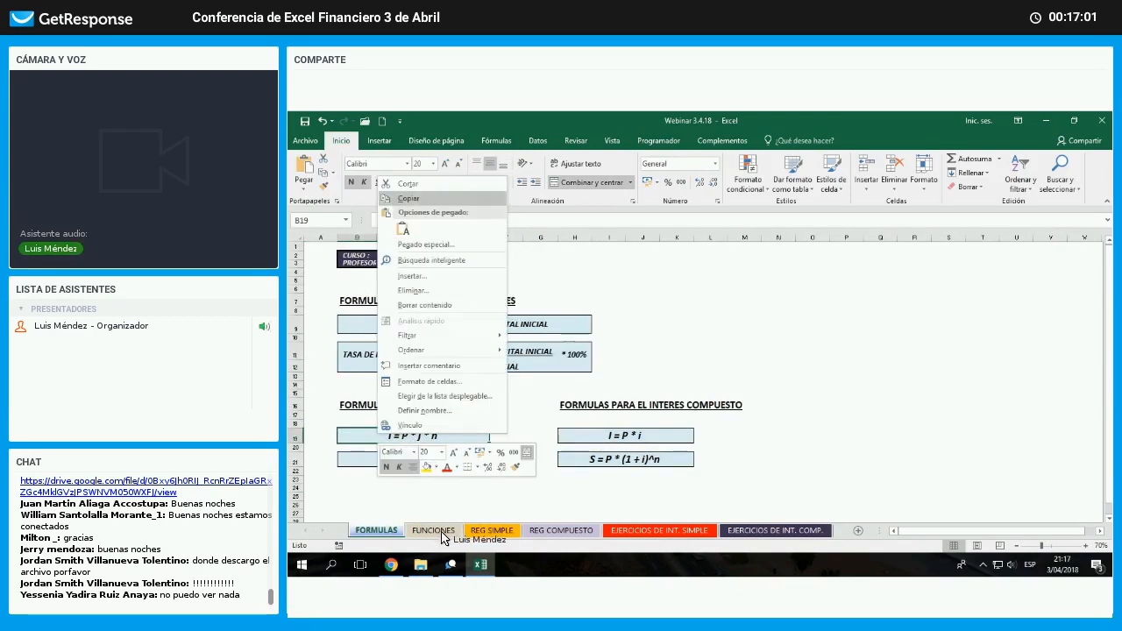
pyautogui.click(409, 198)
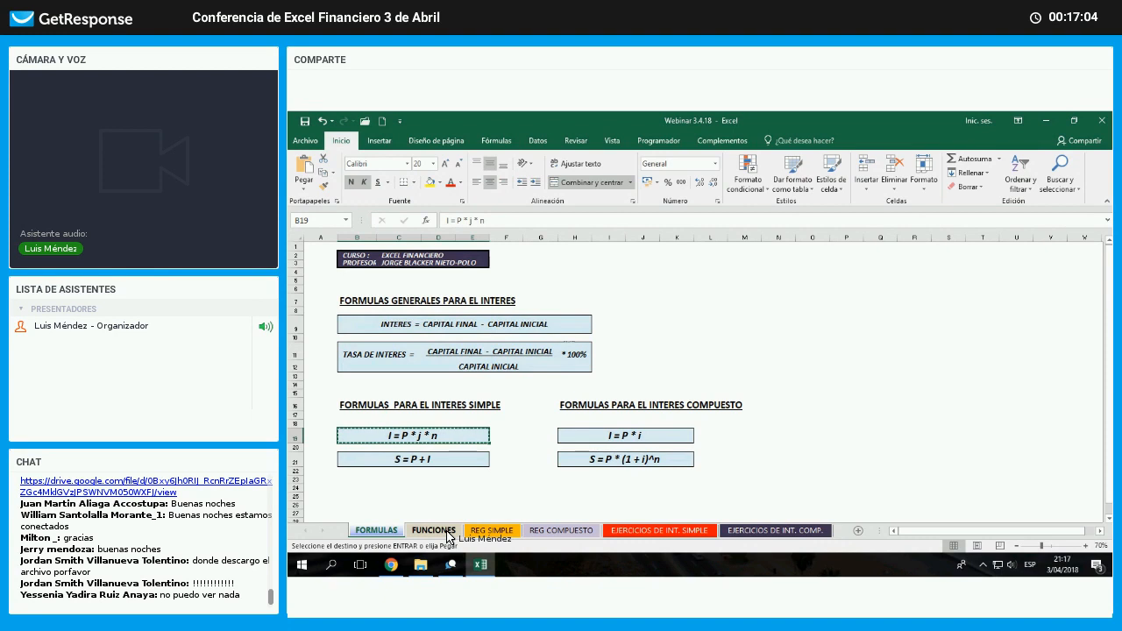
pyautogui.click(496, 531)
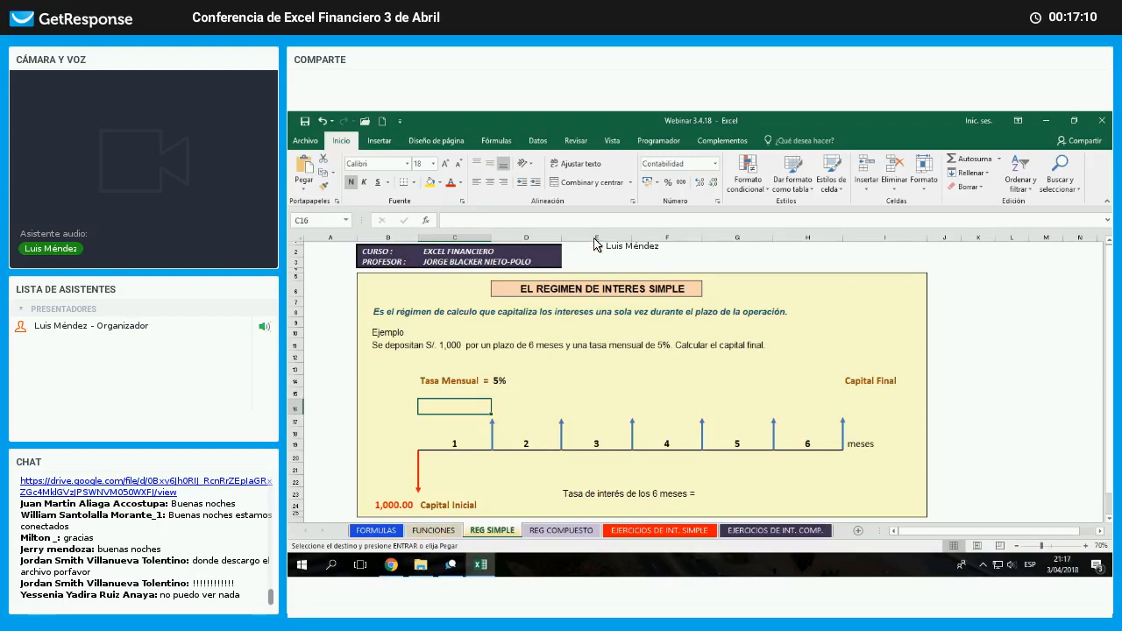
pyautogui.rightClick(583, 381)
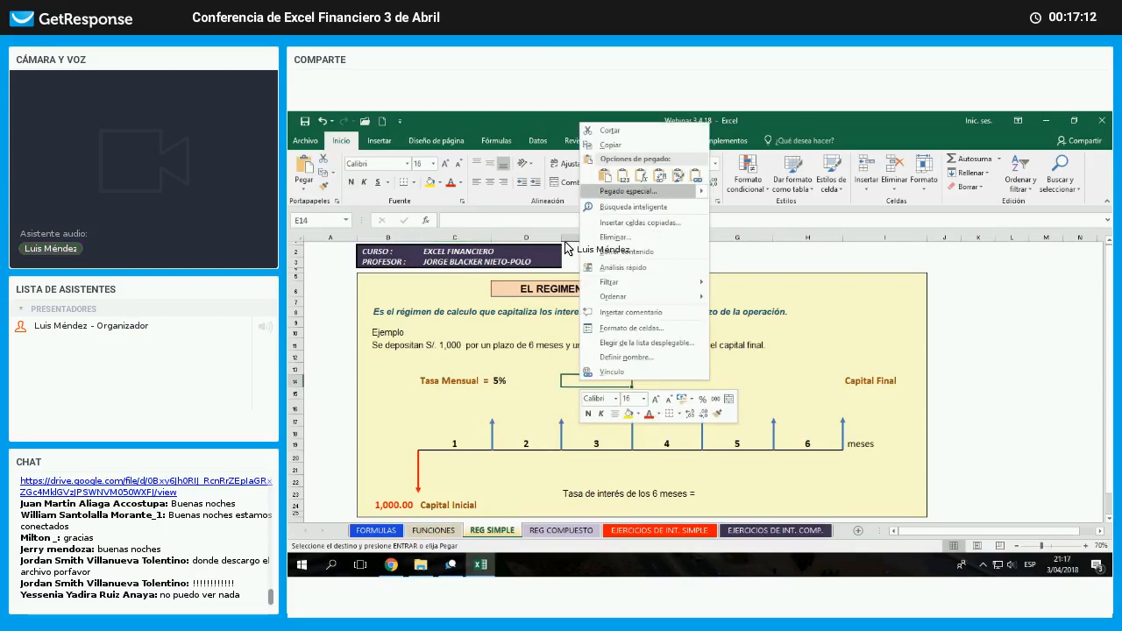
pyautogui.click(604, 176)
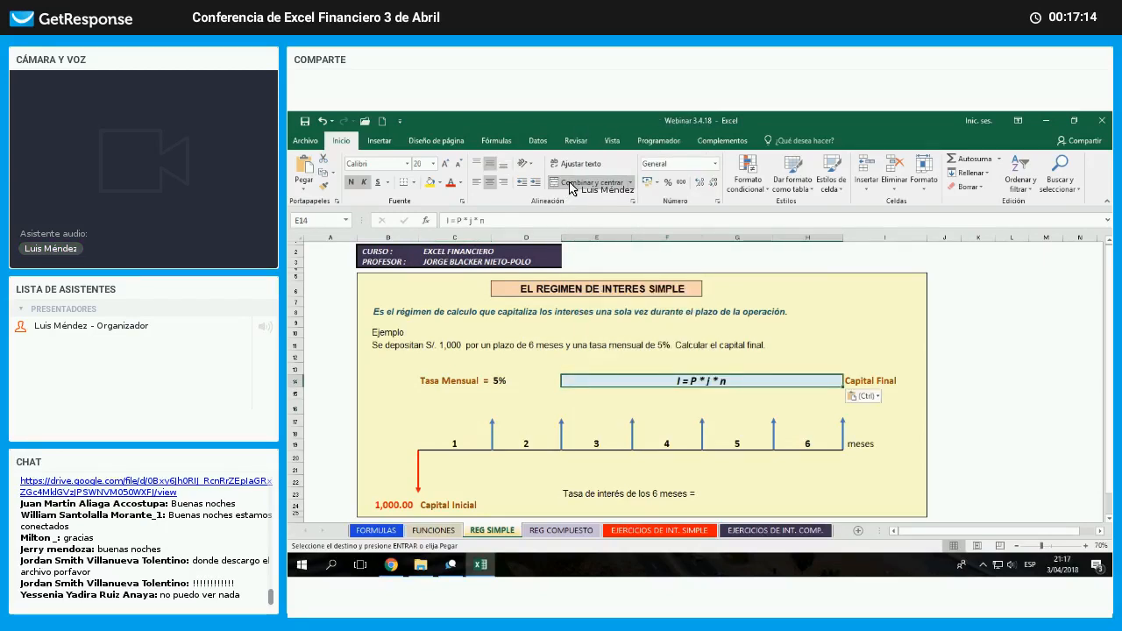
# - Unmerge the pasted formula cells and fill F13:H13 down over F14:H14 to restore the plain background
pyautogui.click(570, 186)
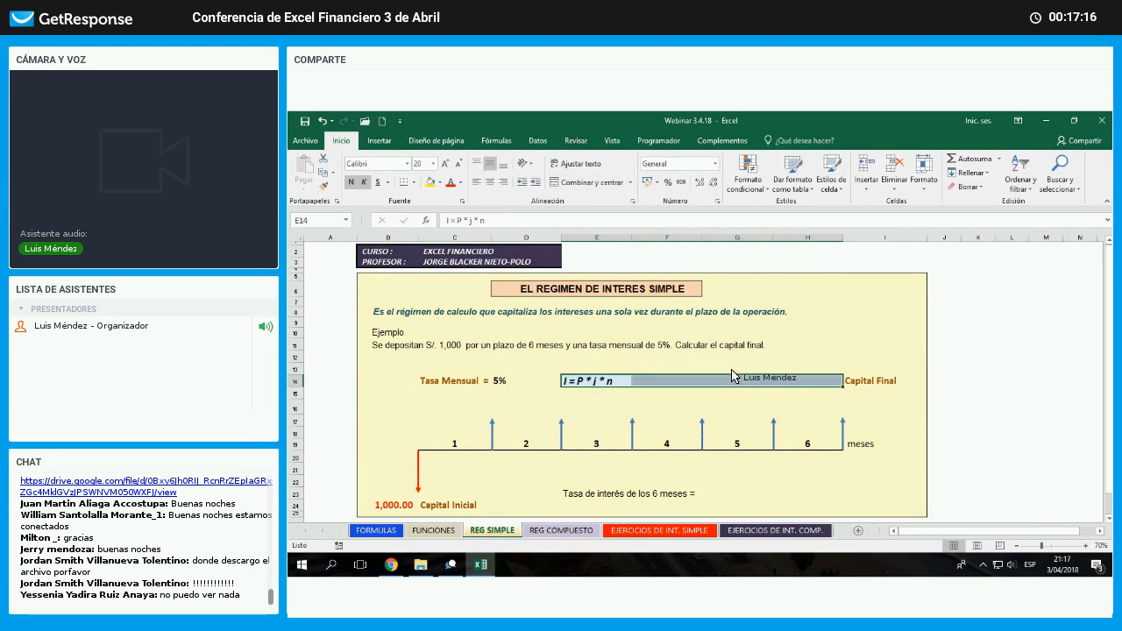
pyautogui.moveTo(698, 371); pyautogui.dragTo(840, 383)
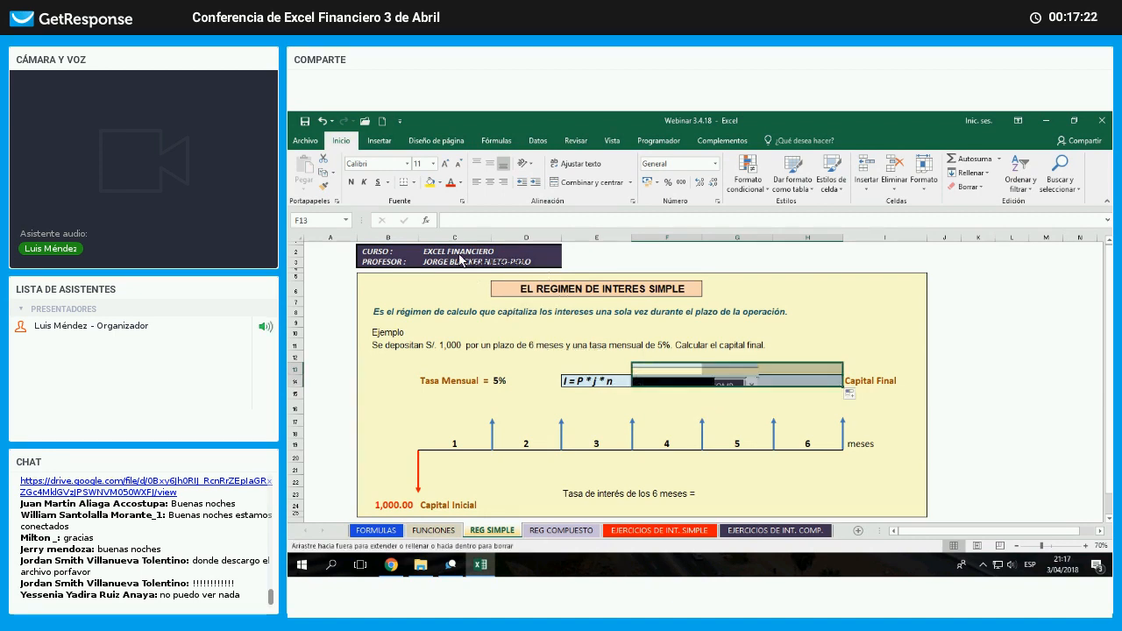
pyautogui.click(666, 407)
# - Add a border around the formula text in E14
pyautogui.click(597, 381)
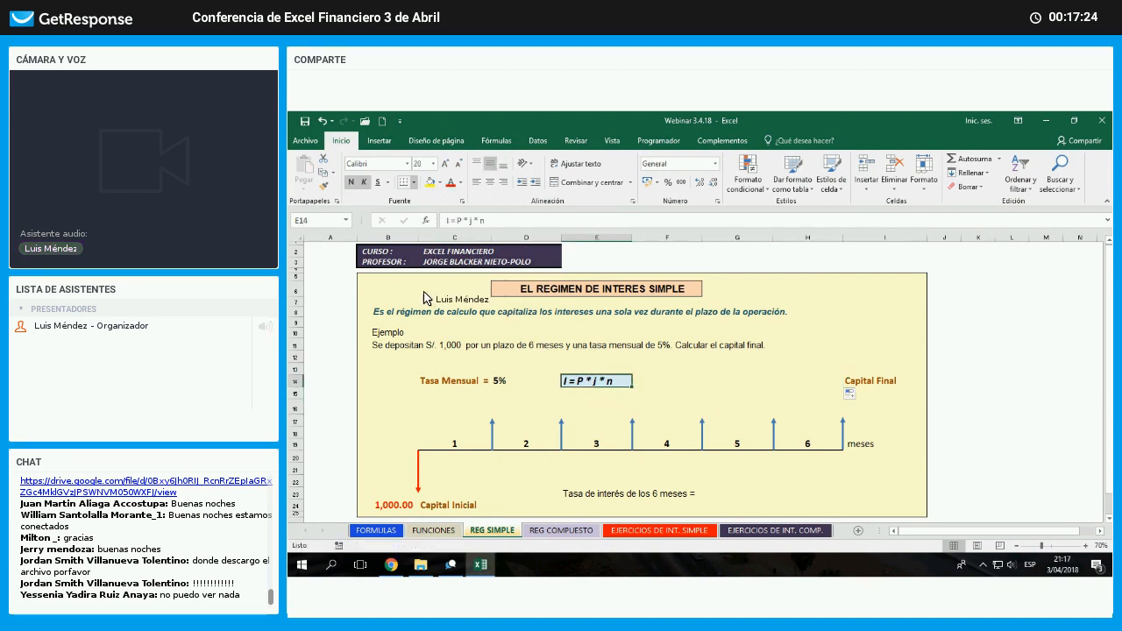
pyautogui.click(414, 182)
pyautogui.click(424, 300)
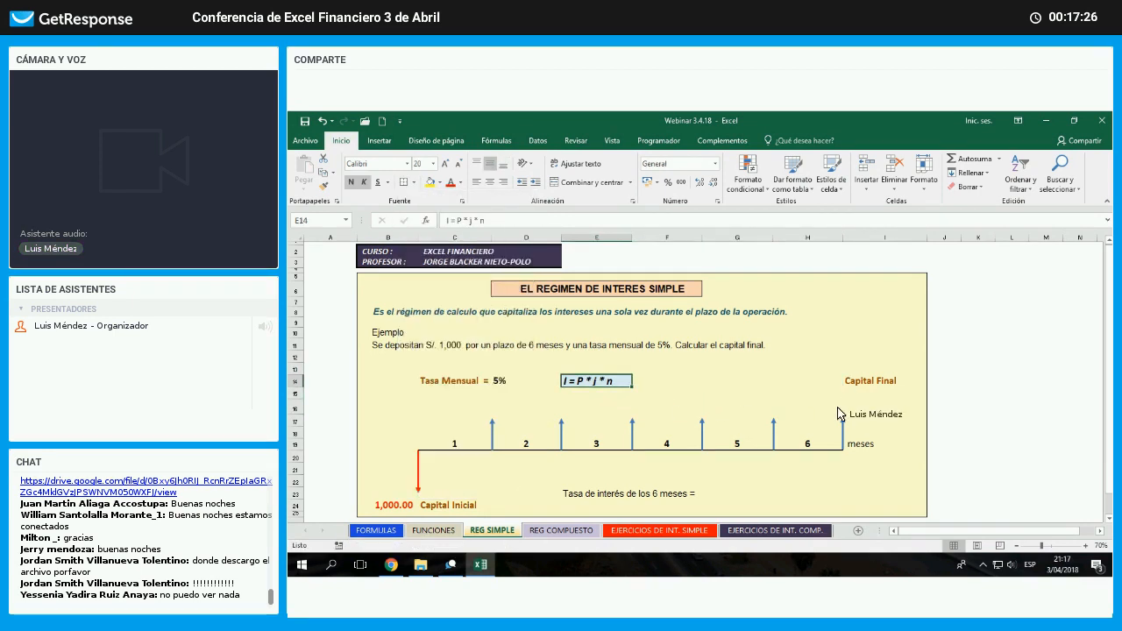
# - Calculate the first month's interest in C16 with the formula +B24*D14*1
pyautogui.click(454, 406)
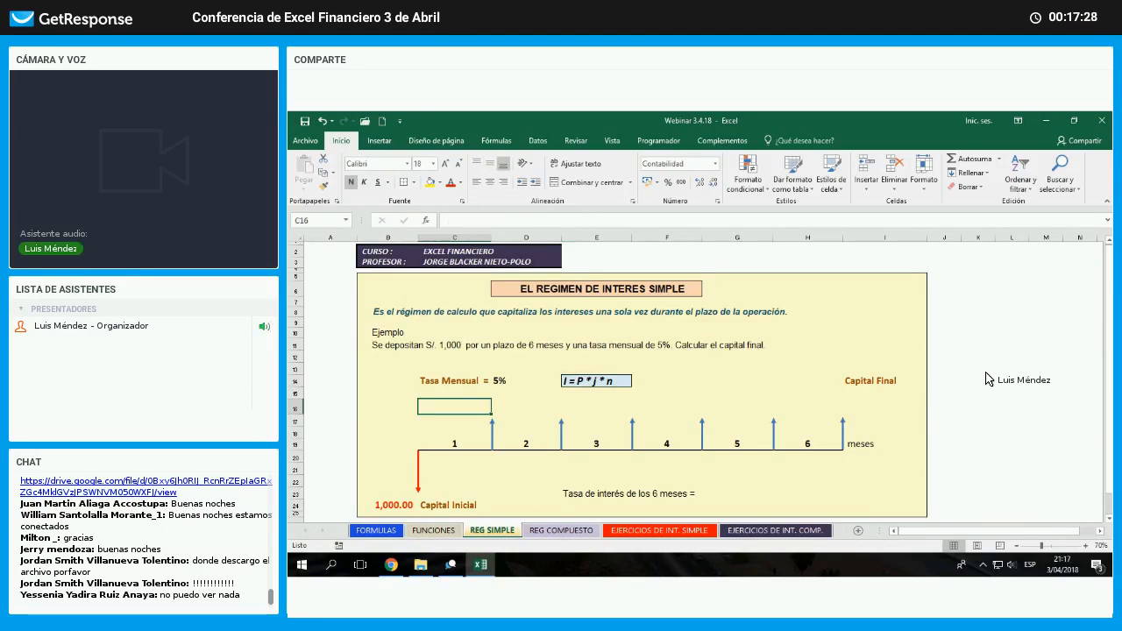
pyautogui.write('+')
pyautogui.press('Left')
pyautogui.press('Down')
pyautogui.press('Down')
pyautogui.press('Down')
pyautogui.press('Down')
pyautogui.press('Down')
pyautogui.press('Down')
pyautogui.press('Down')
pyautogui.press('Down')
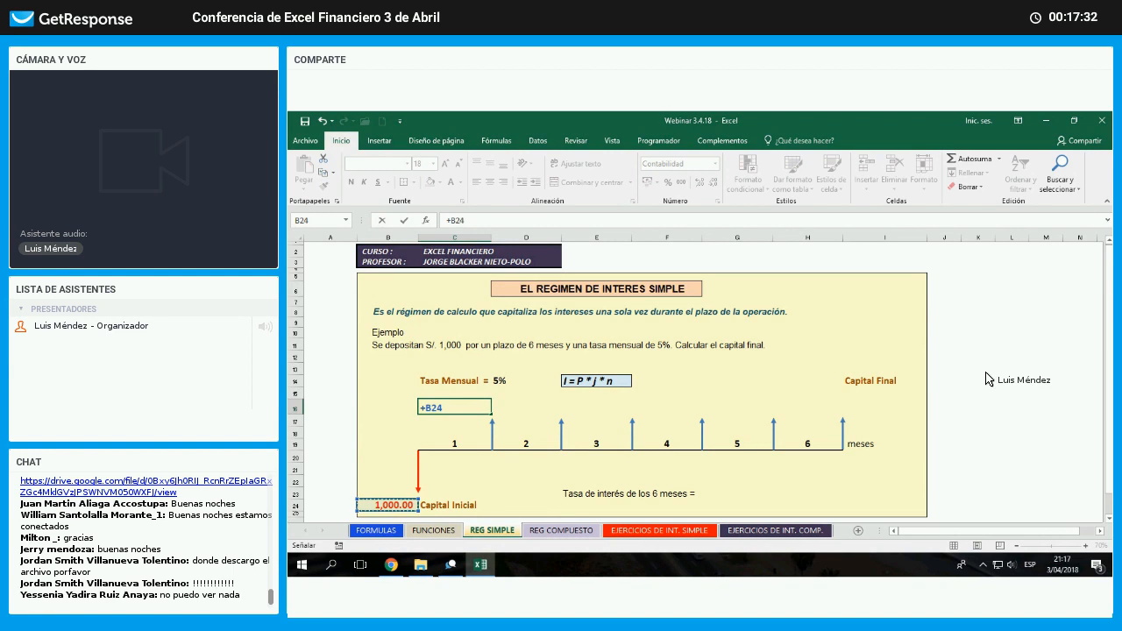
pyautogui.write('*')
pyautogui.press('Up')
pyautogui.press('Up')
pyautogui.press('Right')
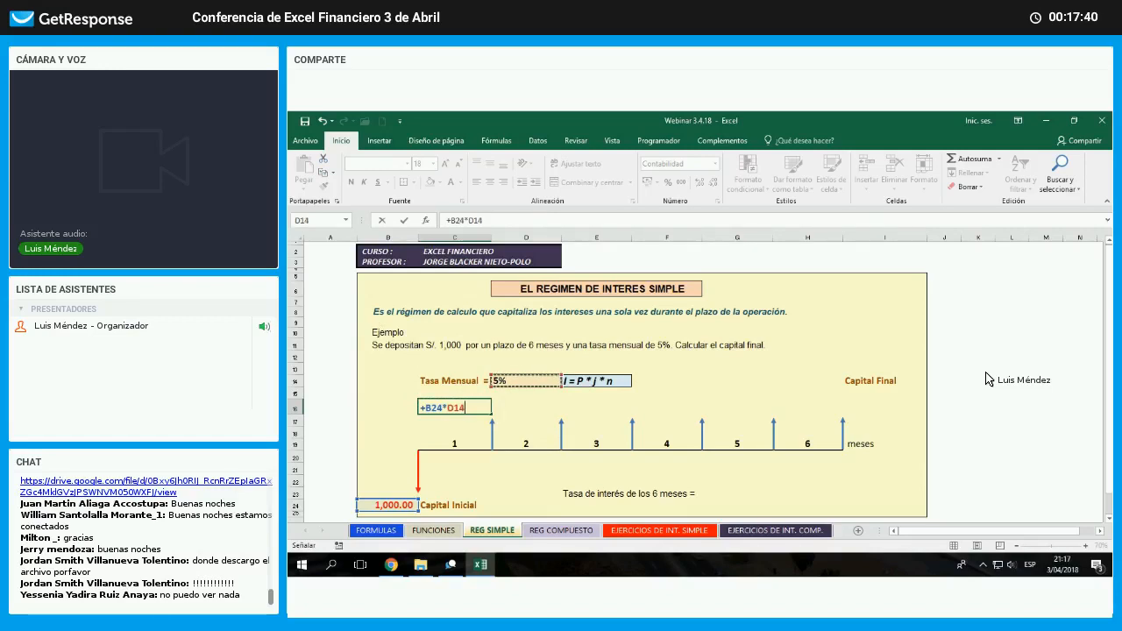
pyautogui.write('*')
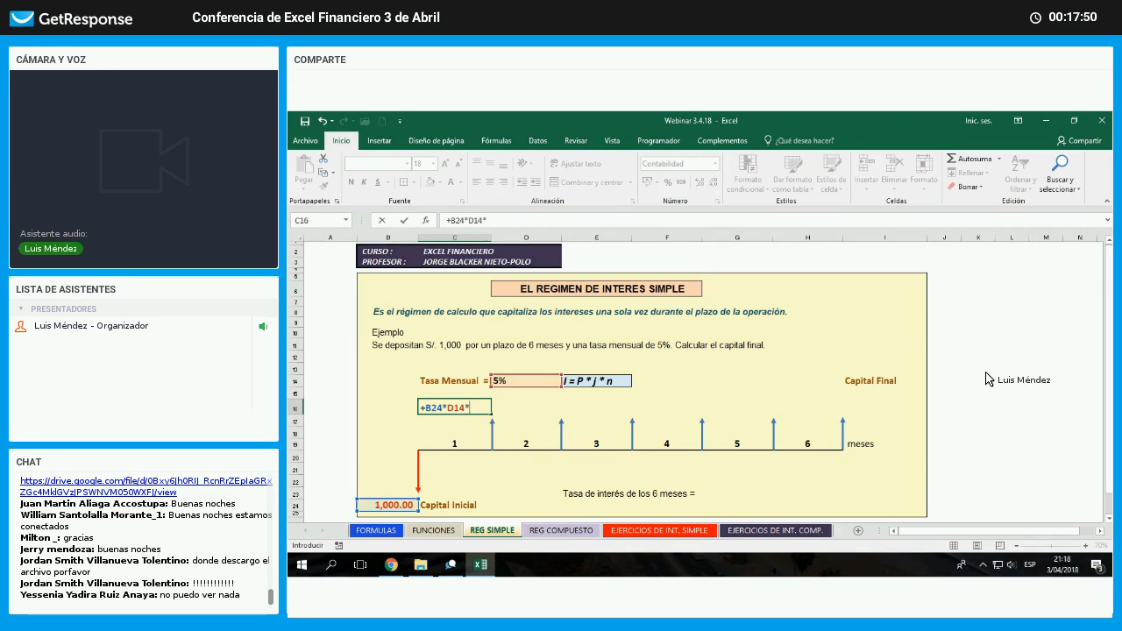
pyautogui.write('1')
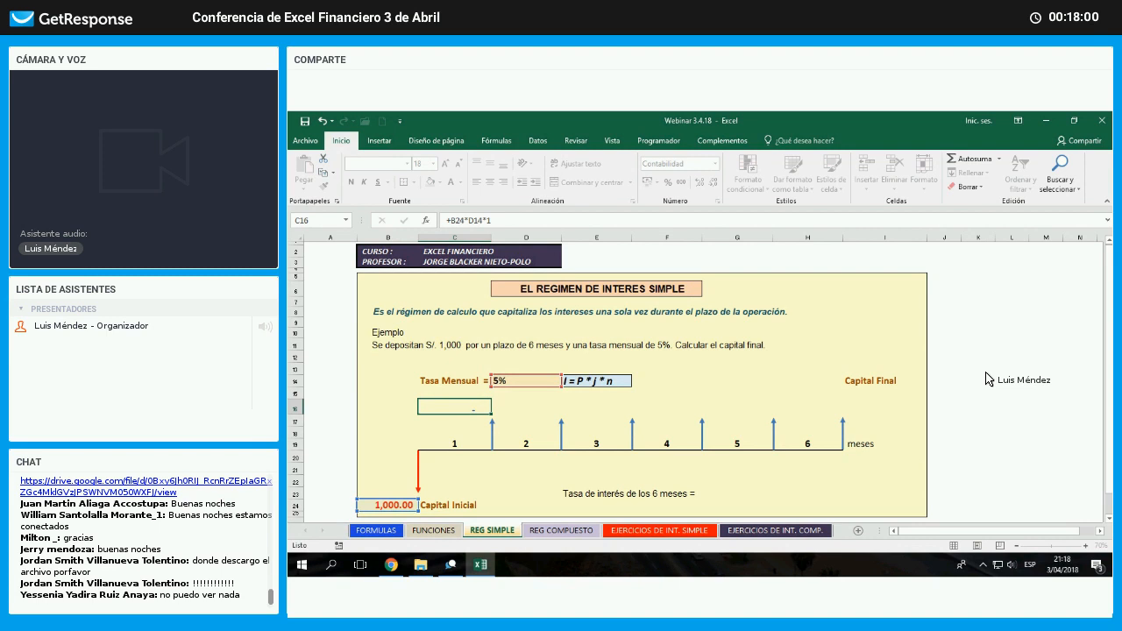
pyautogui.press('Return')
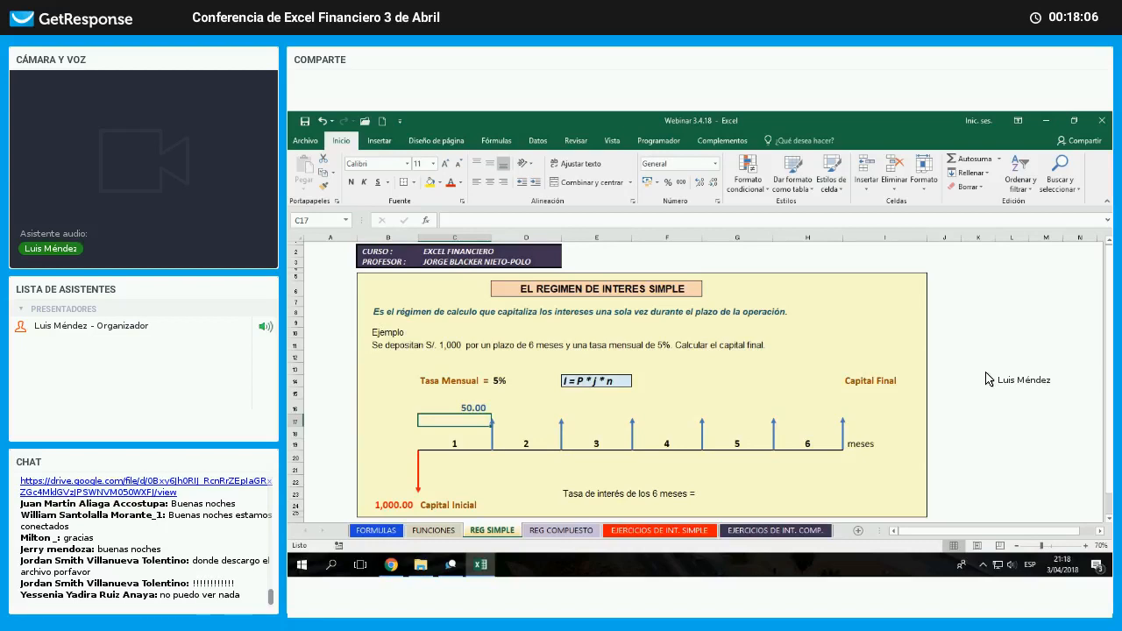
# - Indent the I = P * j * n text in E14, then return to D16
pyautogui.press('Up')
pyautogui.press('Right')
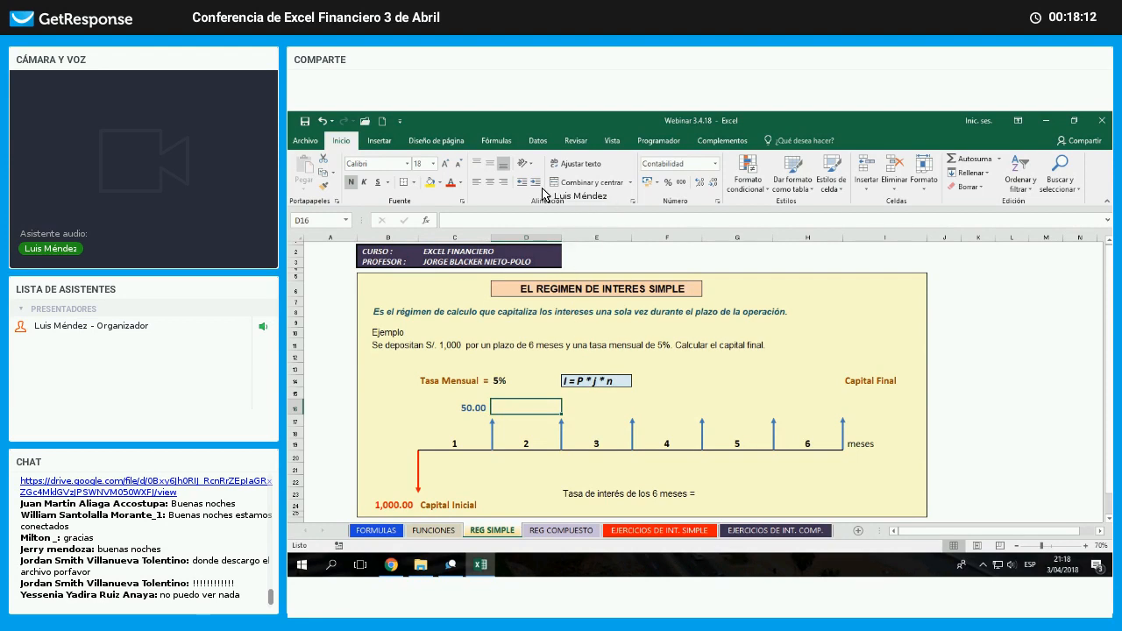
pyautogui.click(594, 380)
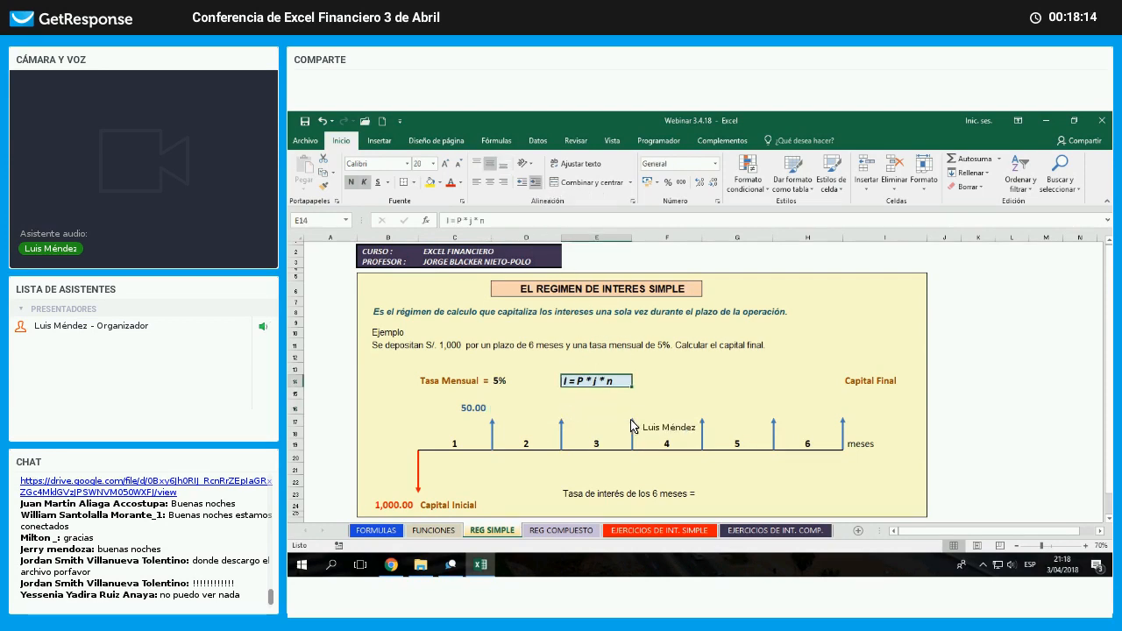
pyautogui.click(560, 408)
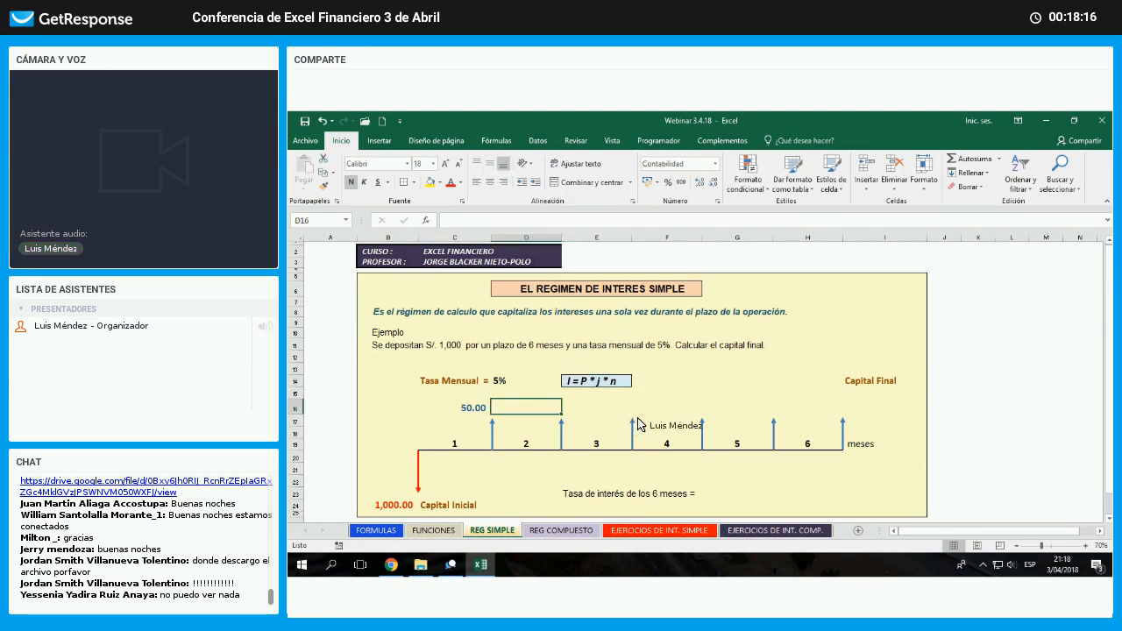
# - Calculate the second month's interest in D16 with the formula =B24*D14*1
pyautogui.press('Left')
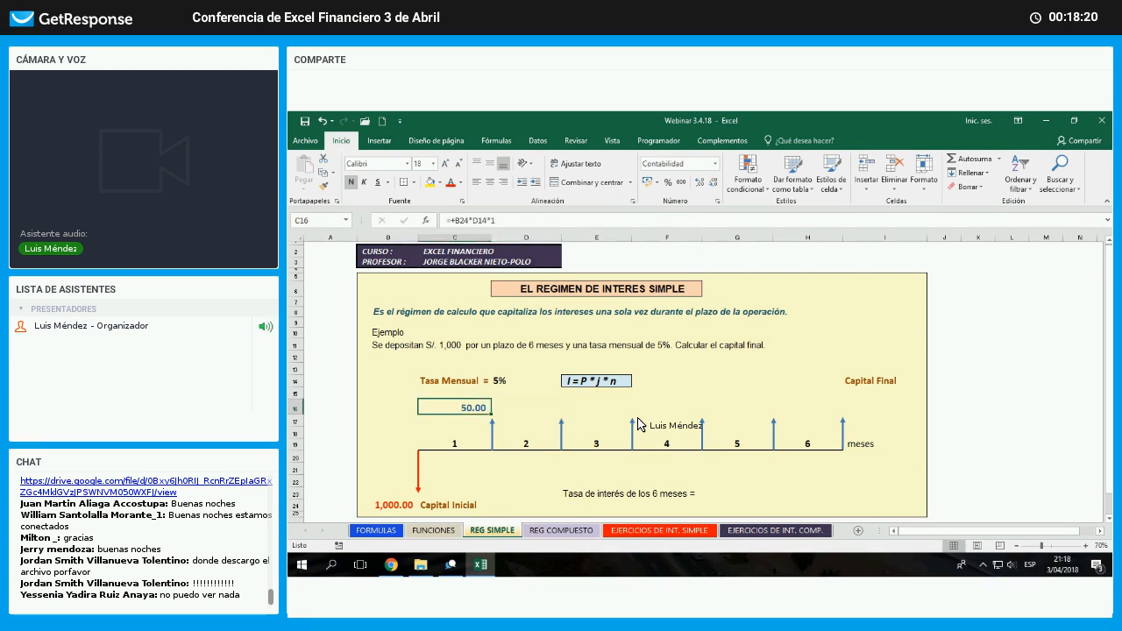
pyautogui.press('Right')
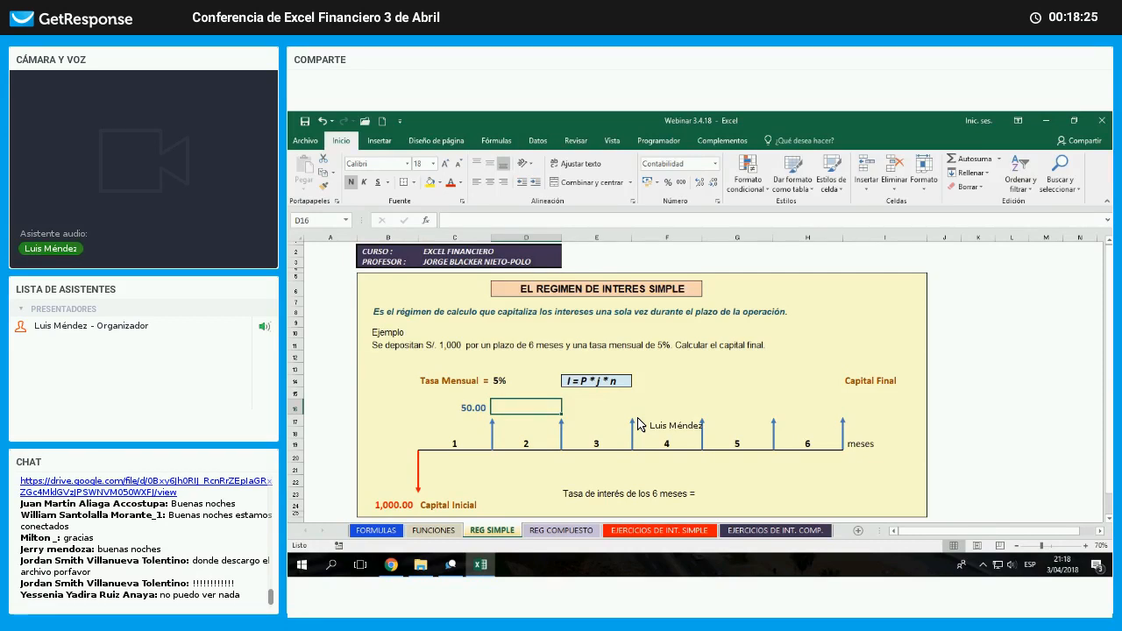
pyautogui.write('=')
pyautogui.press('Down')
pyautogui.press('Down')
pyautogui.press('Down')
pyautogui.press('Down')
pyautogui.press('Down')
pyautogui.press('Down')
pyautogui.press('Down')
pyautogui.press('Down')
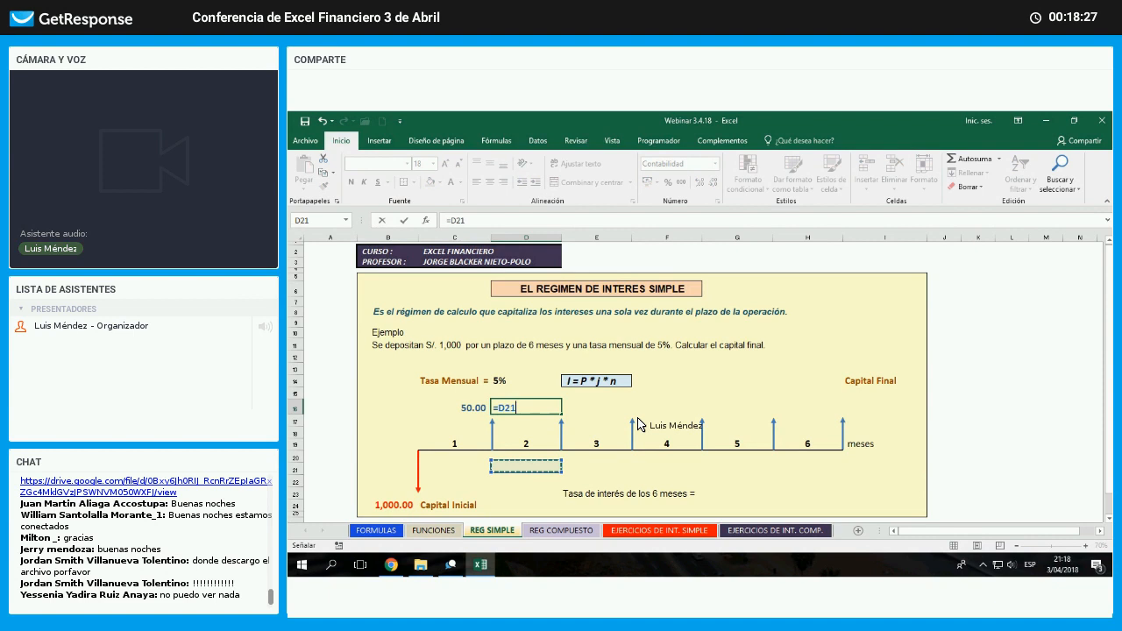
pyautogui.press('Left')
pyautogui.press('Left')
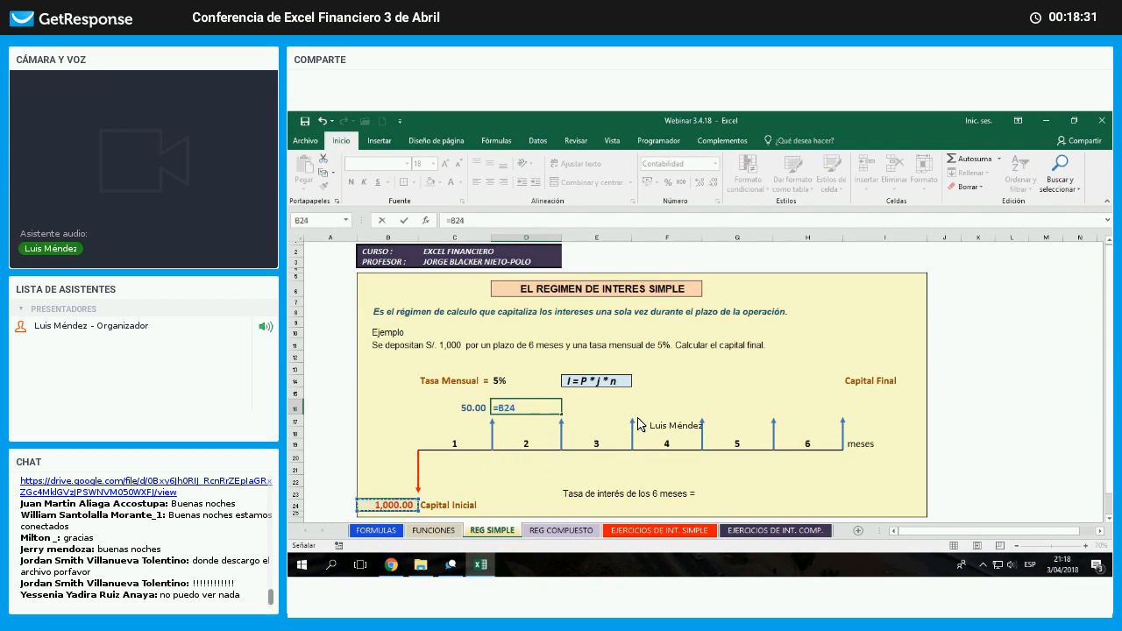
pyautogui.write('*')
pyautogui.press('Up')
pyautogui.press('Up')
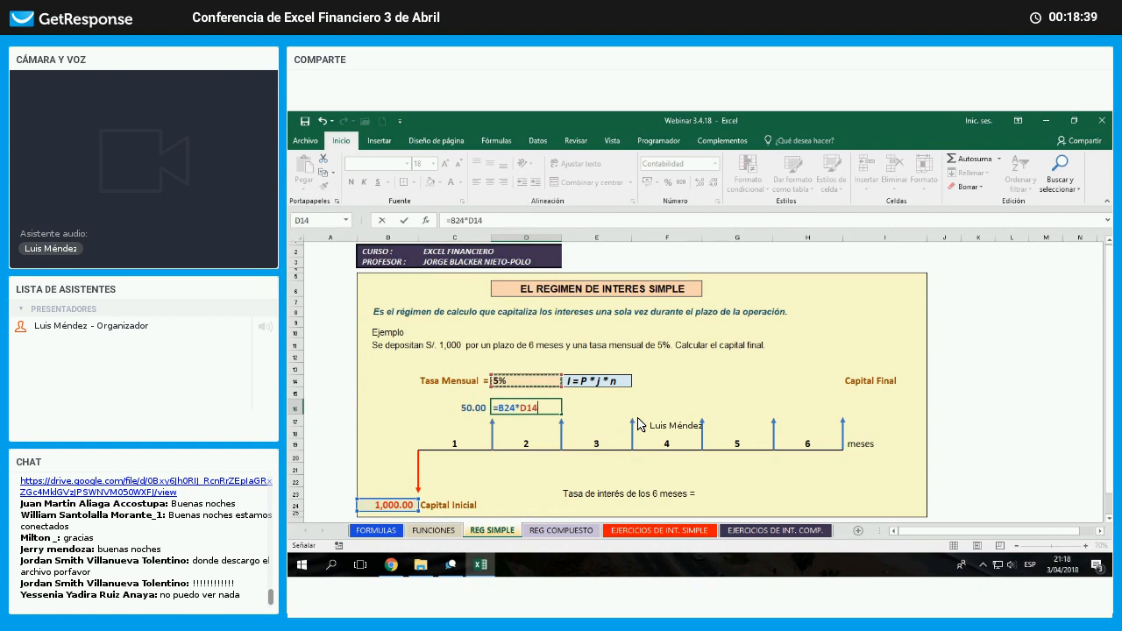
pyautogui.write('*')
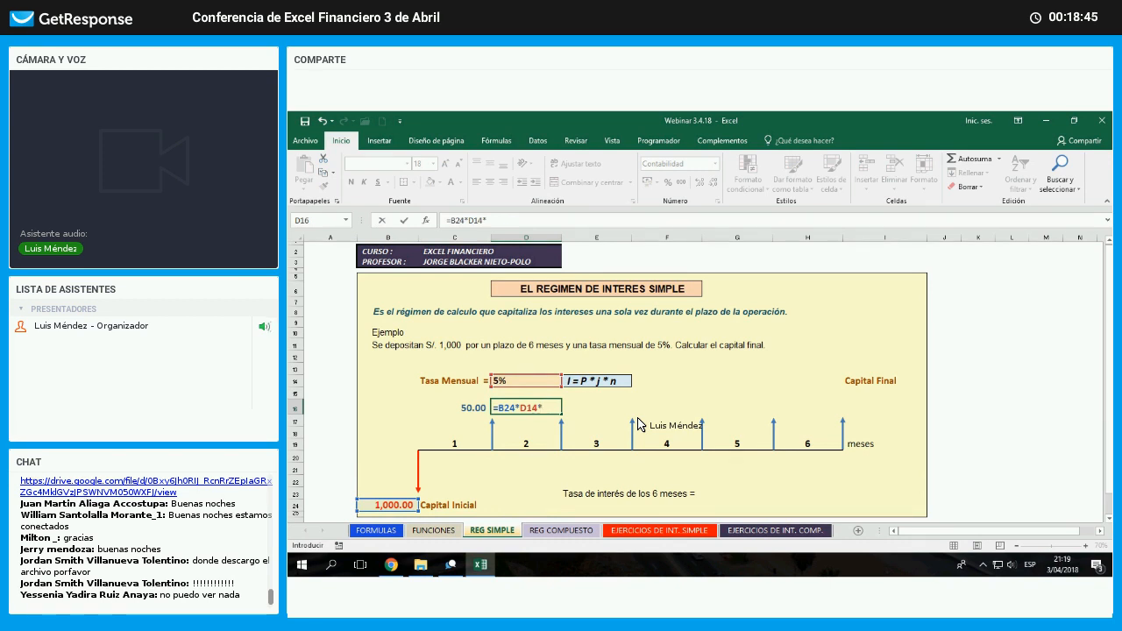
pyautogui.write('1')
pyautogui.press('Return')
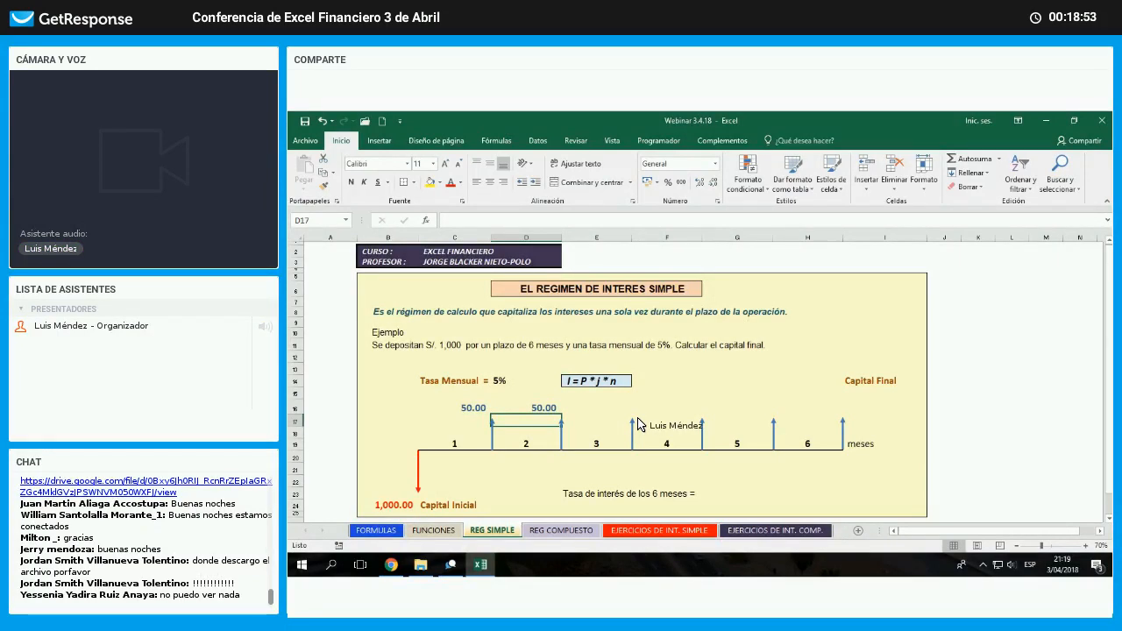
# - Calculate the third month's interest in E16 with the formula =B24*D14*1
pyautogui.press('Up')
pyautogui.press('Right')
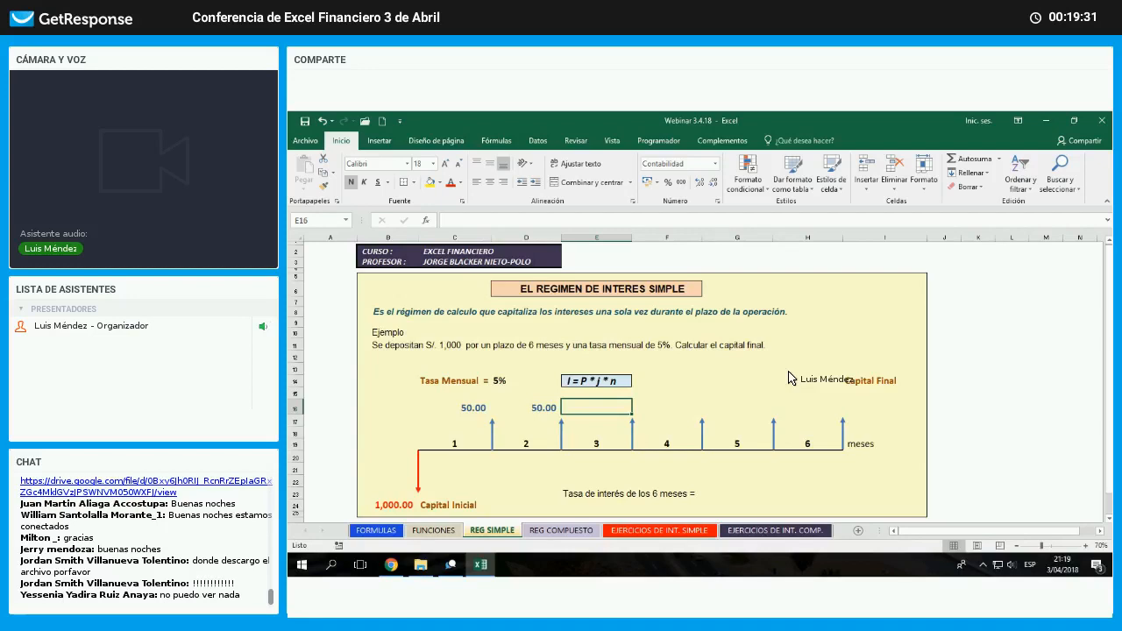
pyautogui.write('=')
pyautogui.press('Down')
pyautogui.press('Down')
pyautogui.press('Down')
pyautogui.press('Down')
pyautogui.press('Down')
pyautogui.press('Down')
pyautogui.press('Down')
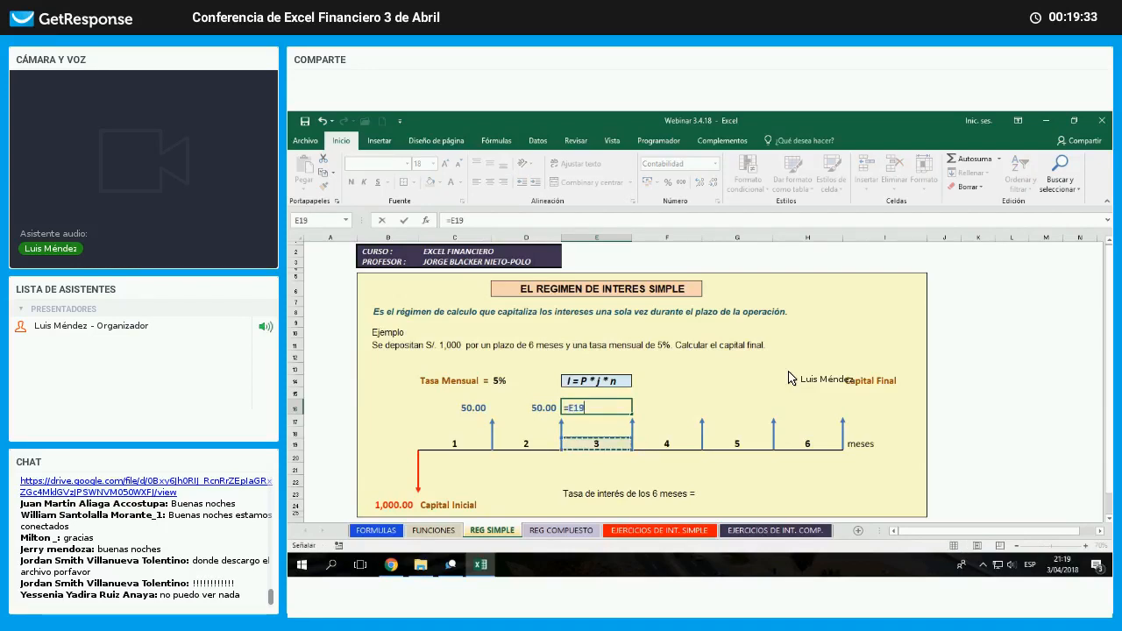
pyautogui.press('Down')
pyautogui.press('Left')
pyautogui.press('Left')
pyautogui.press('Left')
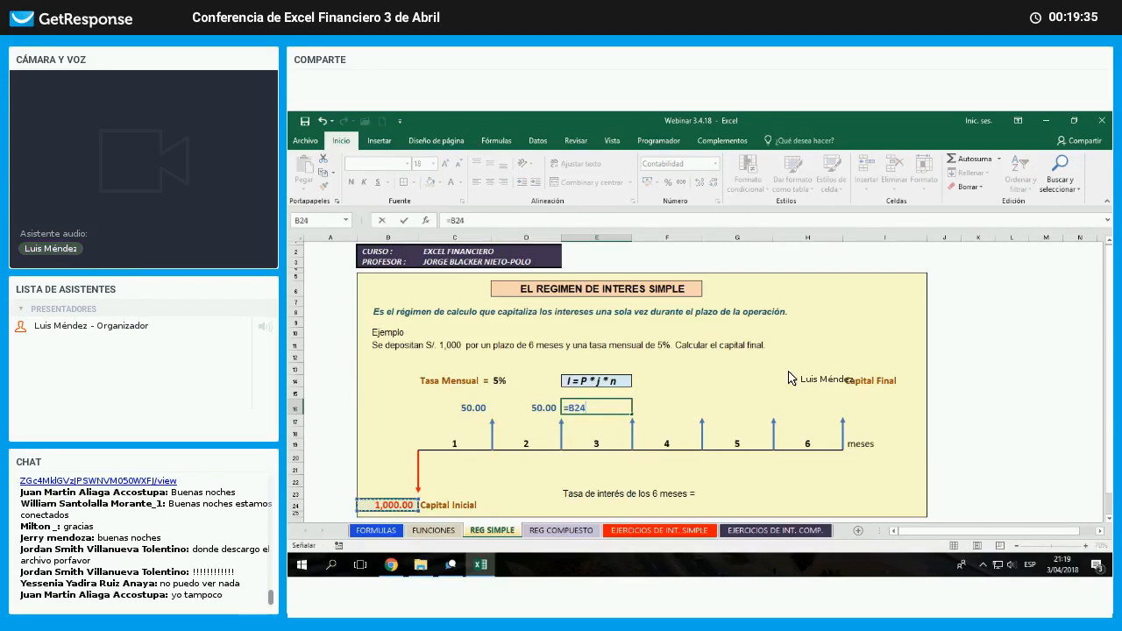
pyautogui.write('*')
pyautogui.press('Up')
pyautogui.press('Left')
pyautogui.press('Left')
pyautogui.press('Right')
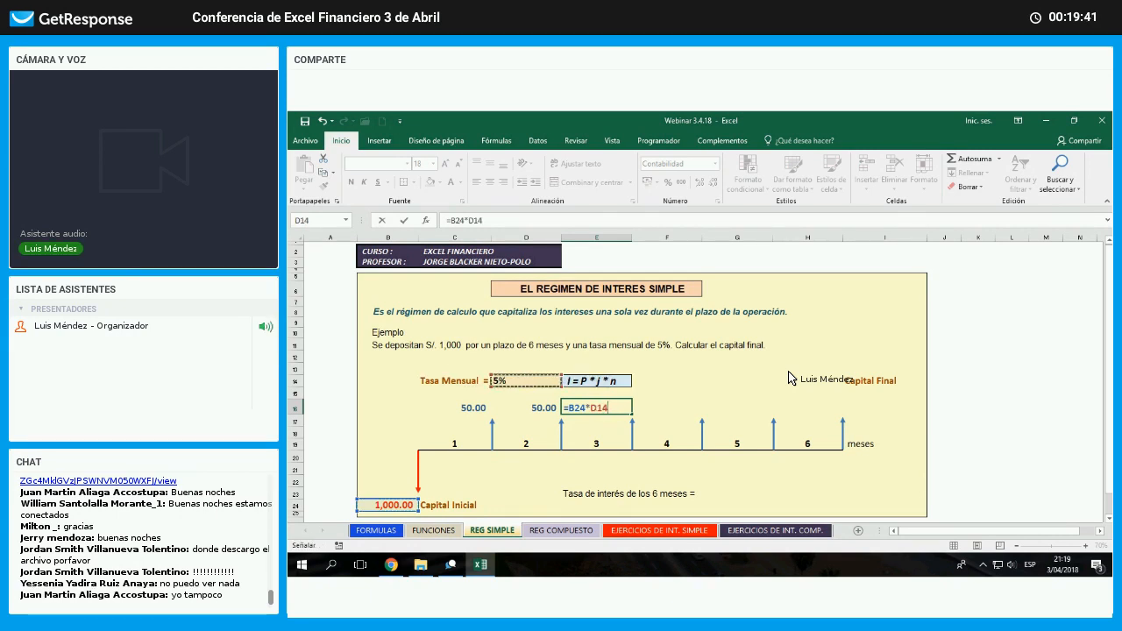
pyautogui.write('*')
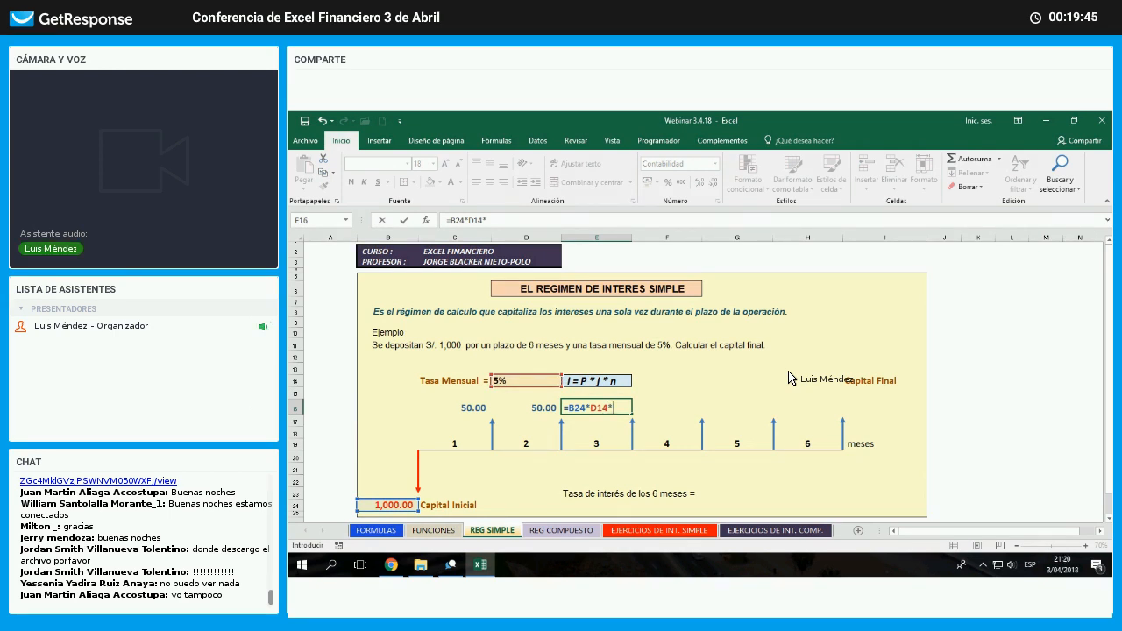
pyautogui.write('1')
pyautogui.press('Return')
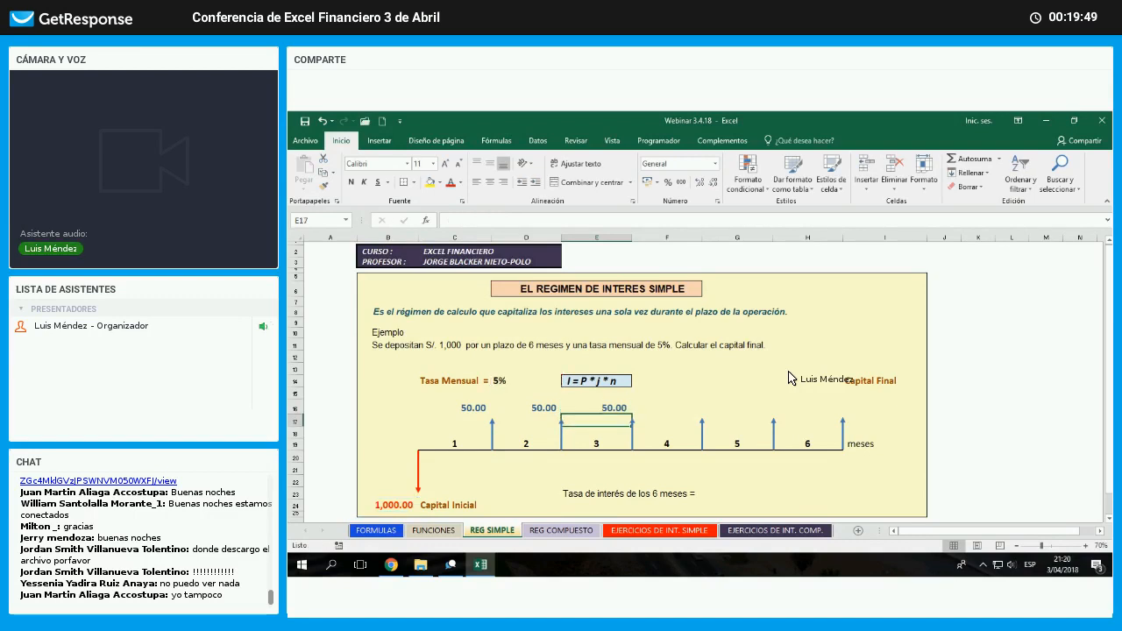
# - Calculate the fourth month's interest in F16 with the formula =B24*D14*1
pyautogui.press('Up')
pyautogui.press('Right')
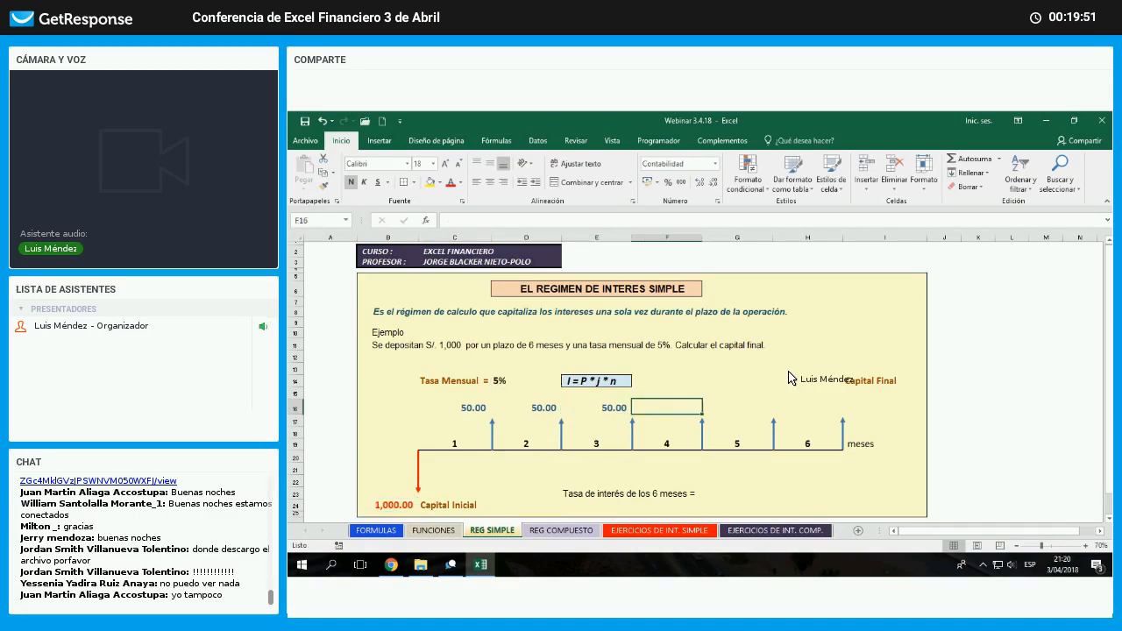
pyautogui.write('=')
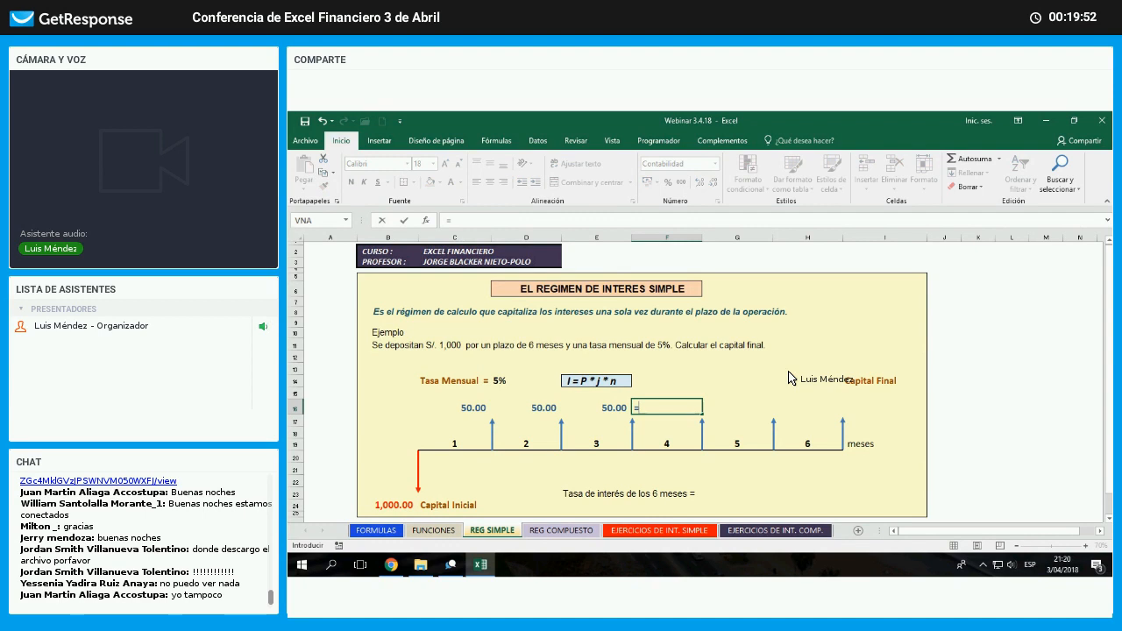
pyautogui.press('Down')
pyautogui.press('Down')
pyautogui.press('Down')
pyautogui.press('Down')
pyautogui.press('Left')
pyautogui.press('Left')
pyautogui.press('Left')
pyautogui.press('Left')
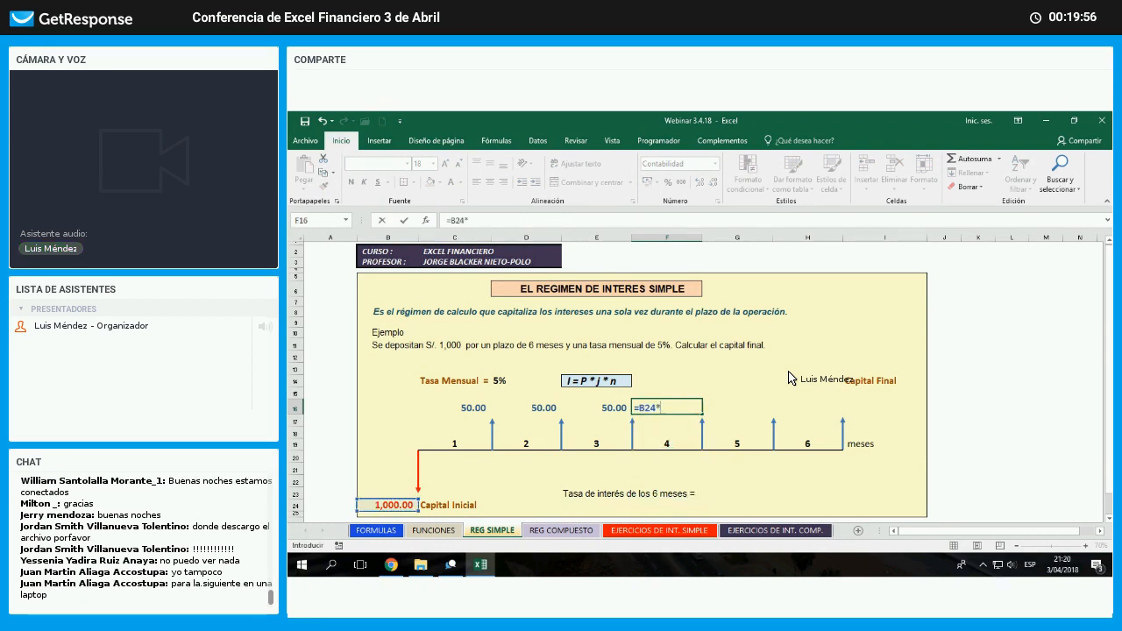
pyautogui.press('Up')
pyautogui.press('Up')
pyautogui.press('Left')
pyautogui.press('Left')
pyautogui.write('*')
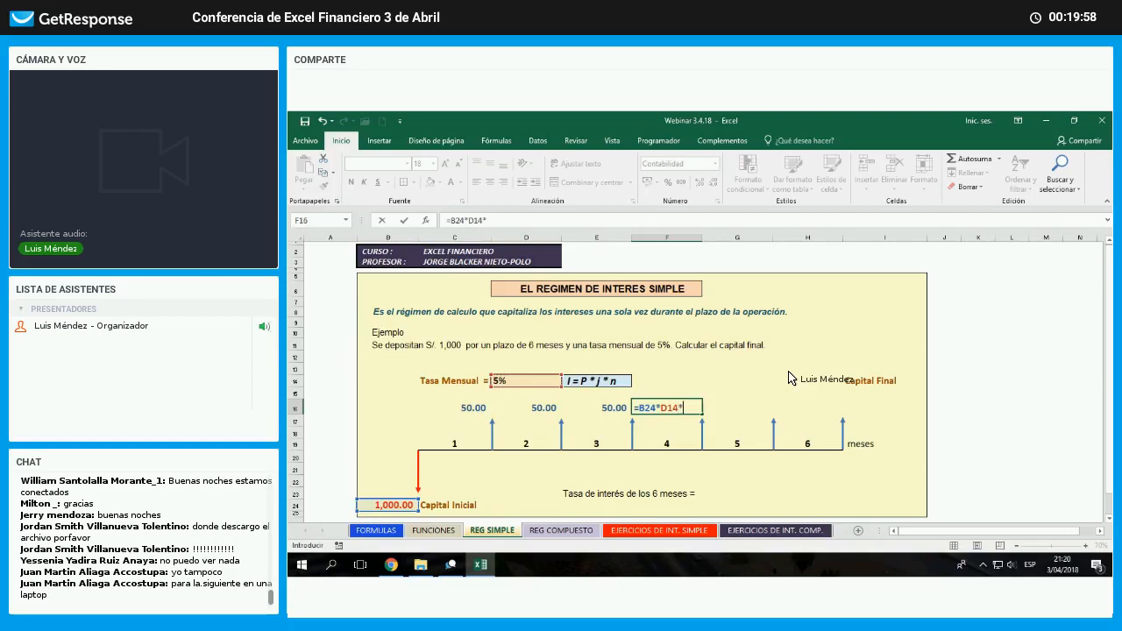
pyautogui.write('1')
pyautogui.press('Tab')
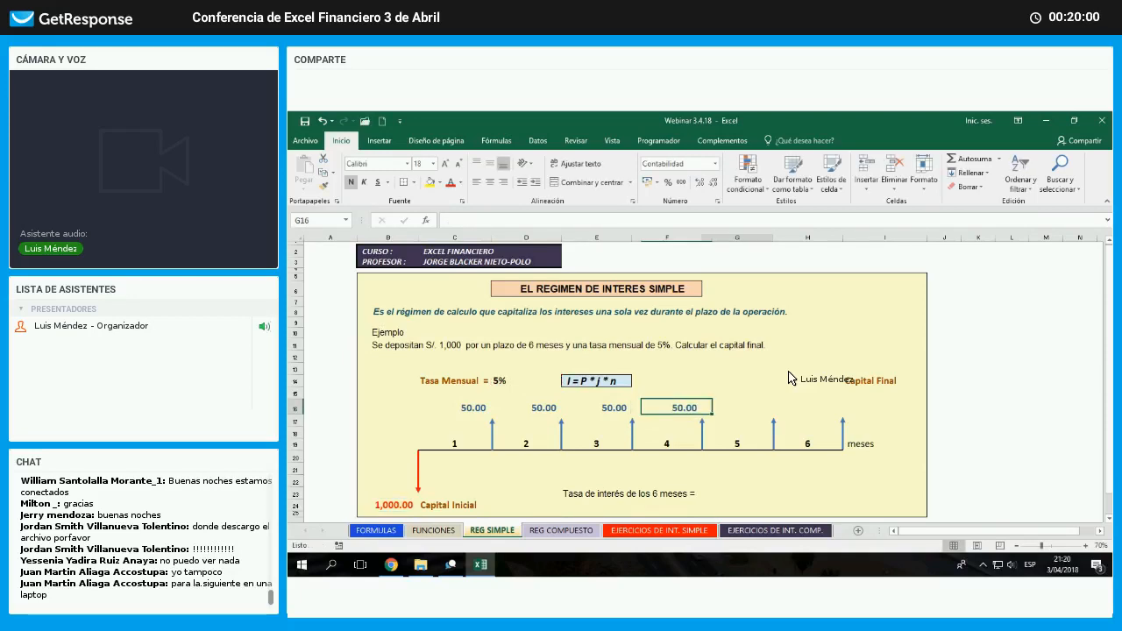
# - Calculate the fifth month's interest in G16 by multiplying the capital in B24 by the rate in D14 for one month
pyautogui.write('=')
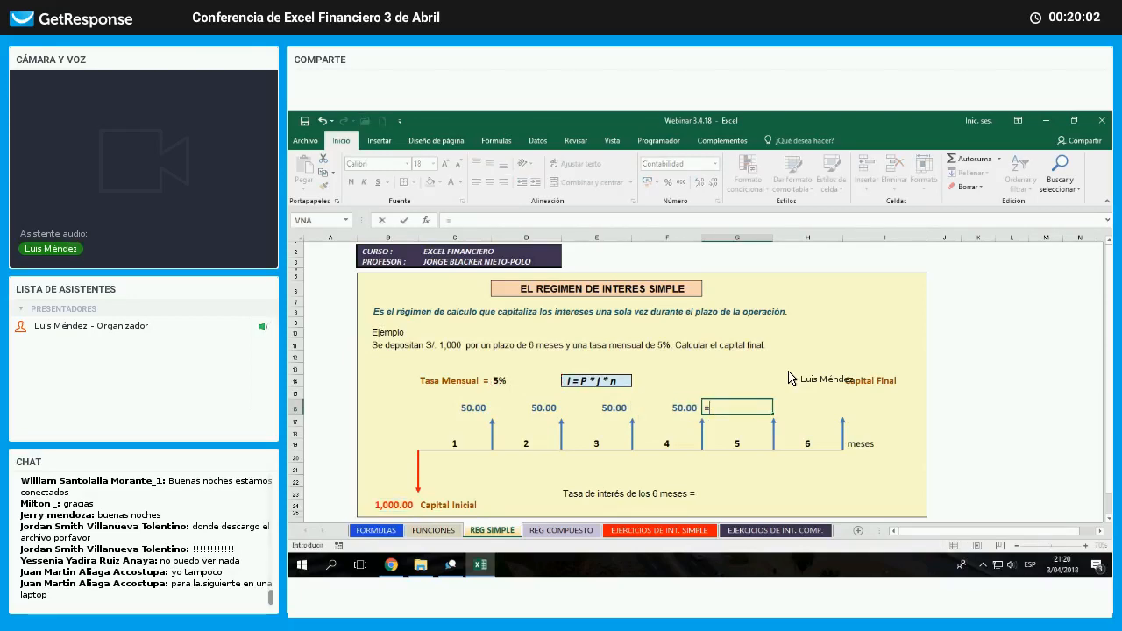
pyautogui.press('Down')
pyautogui.press('Down')
pyautogui.press('Down')
pyautogui.press('Down')
pyautogui.press('Down')
pyautogui.press('Down')
pyautogui.press('Down')
pyautogui.press('Down')
pyautogui.press('Left')
pyautogui.press('Left')
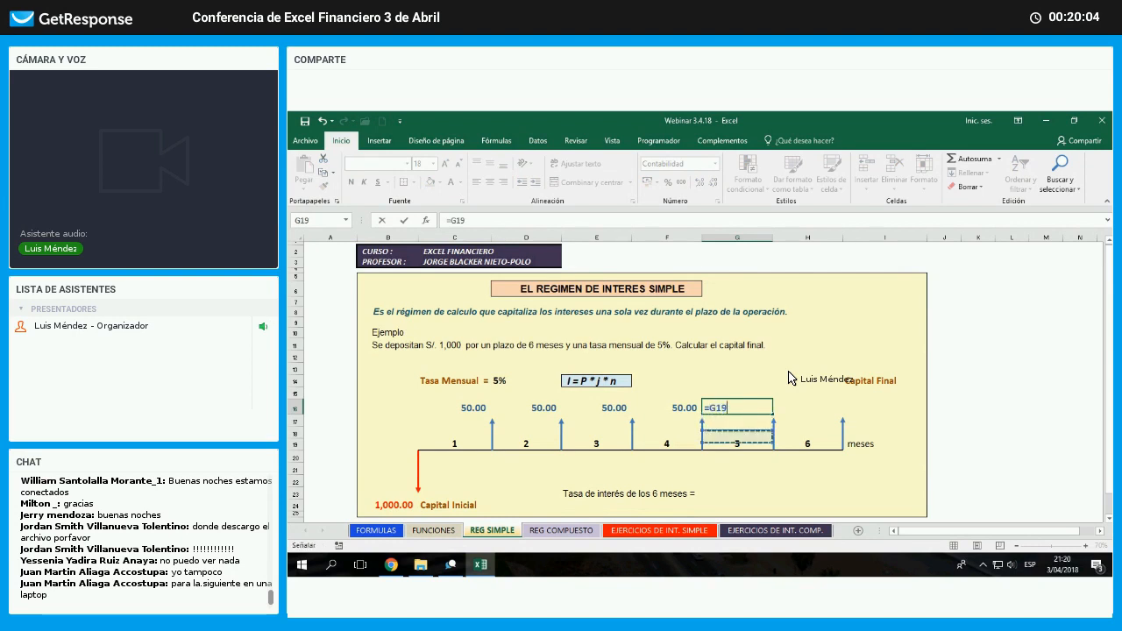
pyautogui.press('Left')
pyautogui.press('Left')
pyautogui.press('Left')
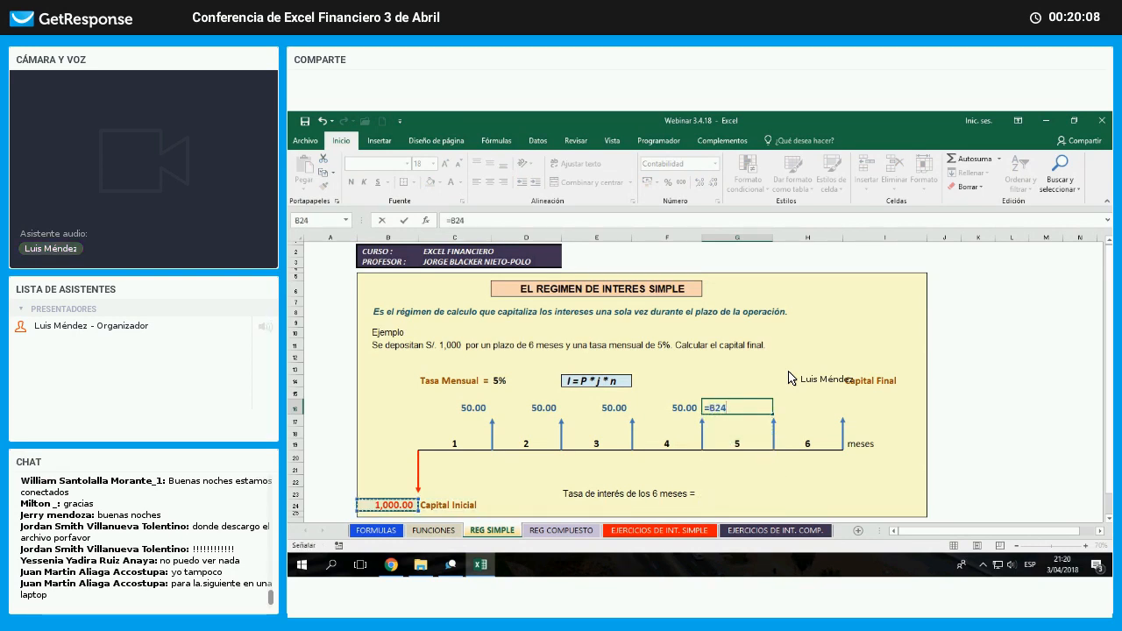
pyautogui.write('*')
pyautogui.press('Up')
pyautogui.press('Up')
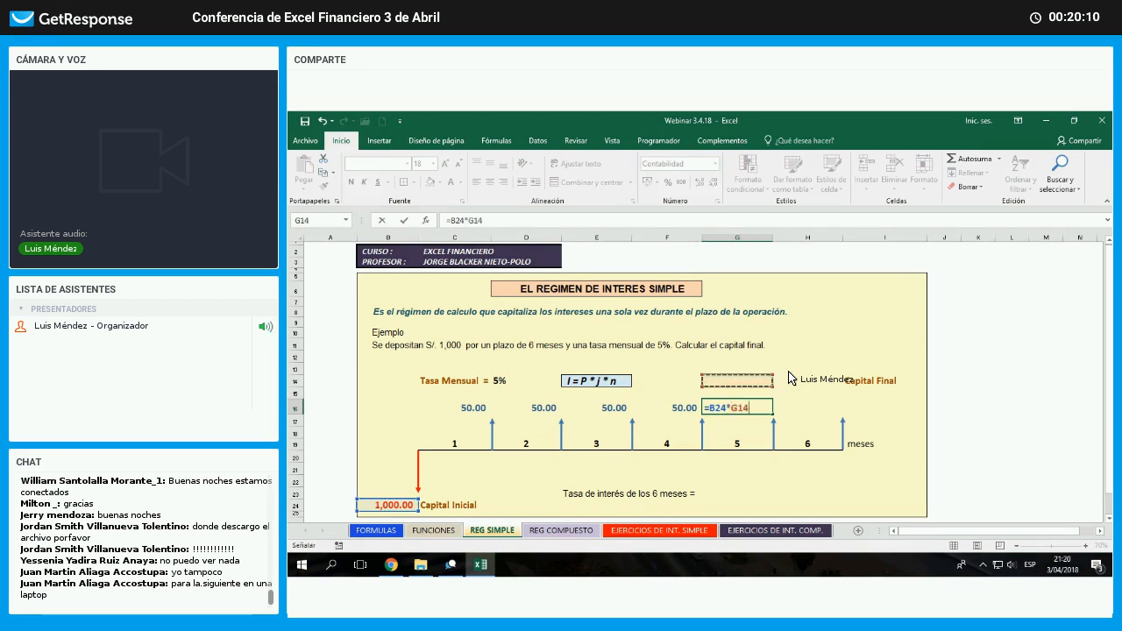
pyautogui.press('Left')
pyautogui.press('Left')
pyautogui.press('Left')
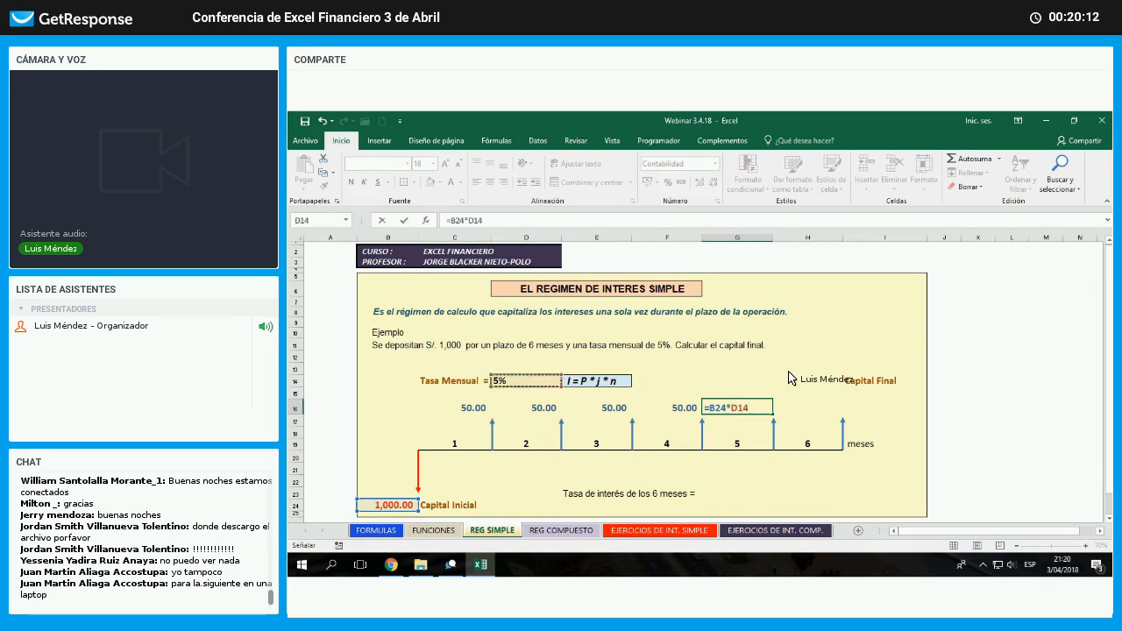
pyautogui.write('*')
pyautogui.press('Tab')
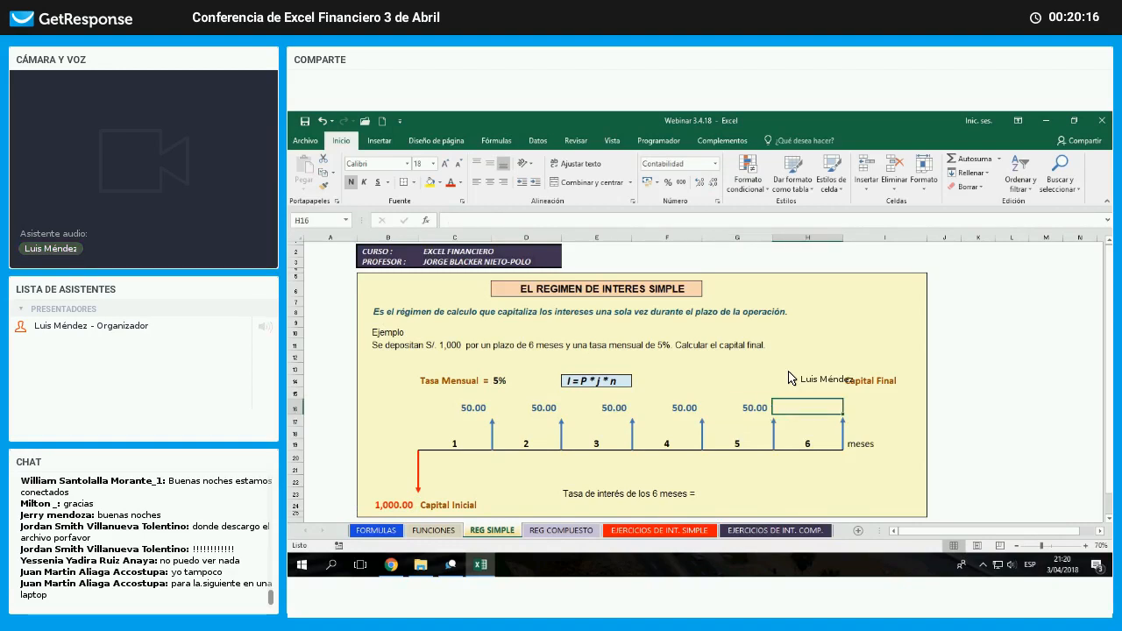
# - Calculate the sixth month's interest in H16 by multiplying the capital in B24 by the rate in D14 for one month
pyautogui.write('=')
pyautogui.press('Down')
pyautogui.press('Down')
pyautogui.press('Down')
pyautogui.press('Down')
pyautogui.press('Down')
pyautogui.press('Down')
pyautogui.press('Down')
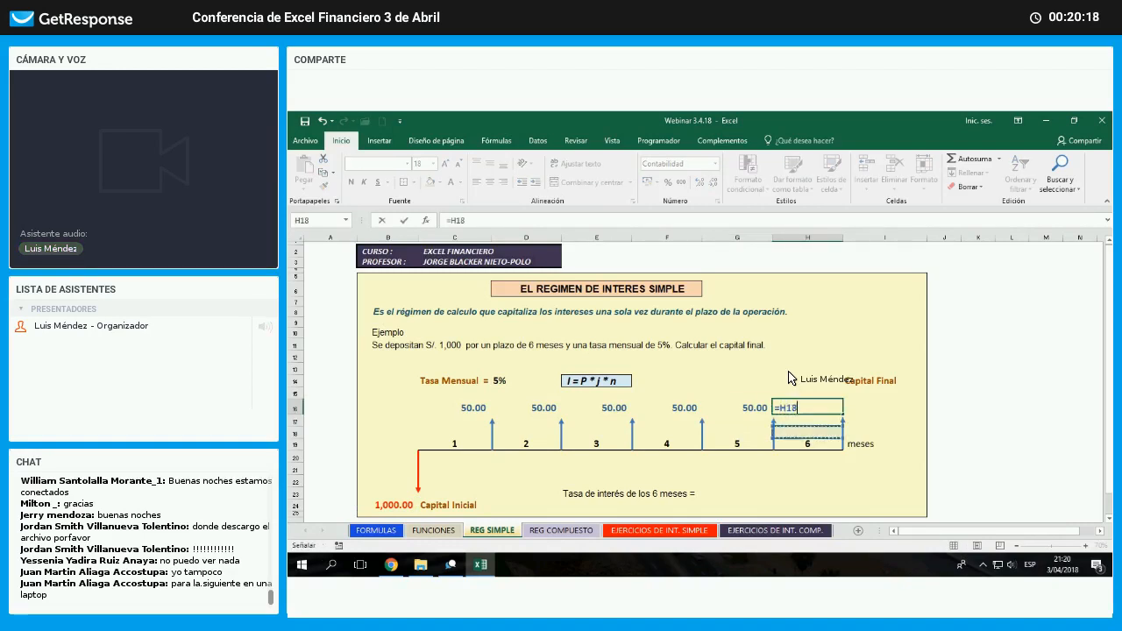
pyautogui.press('Left')
pyautogui.press('Left')
pyautogui.press('Left')
pyautogui.press('Left')
pyautogui.press('Left')
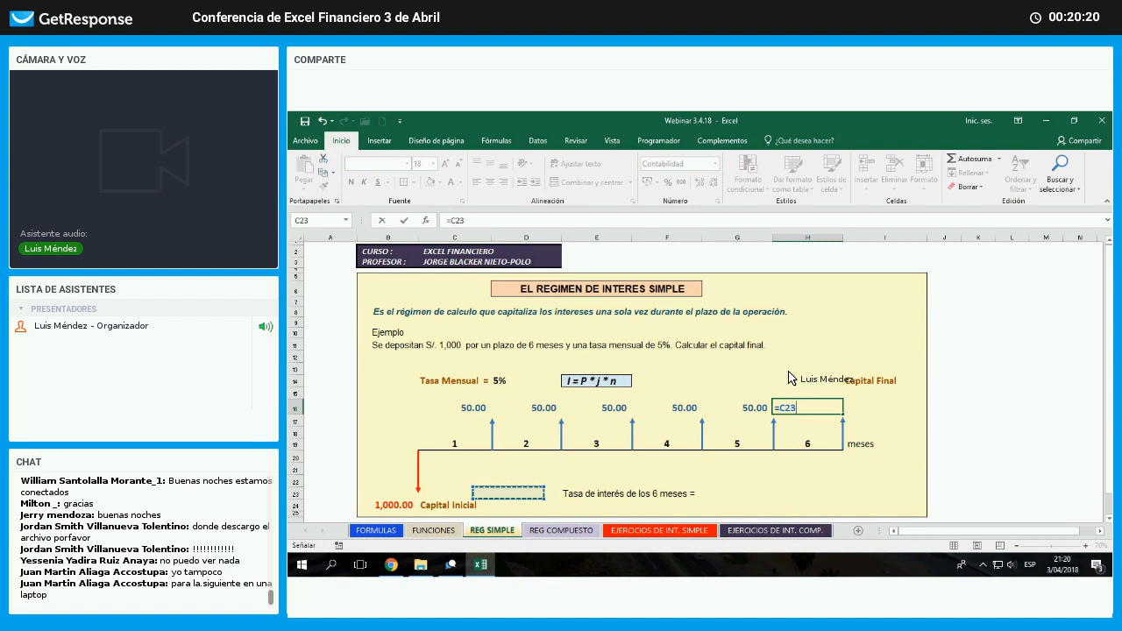
pyautogui.press('Left')
pyautogui.press('Down')
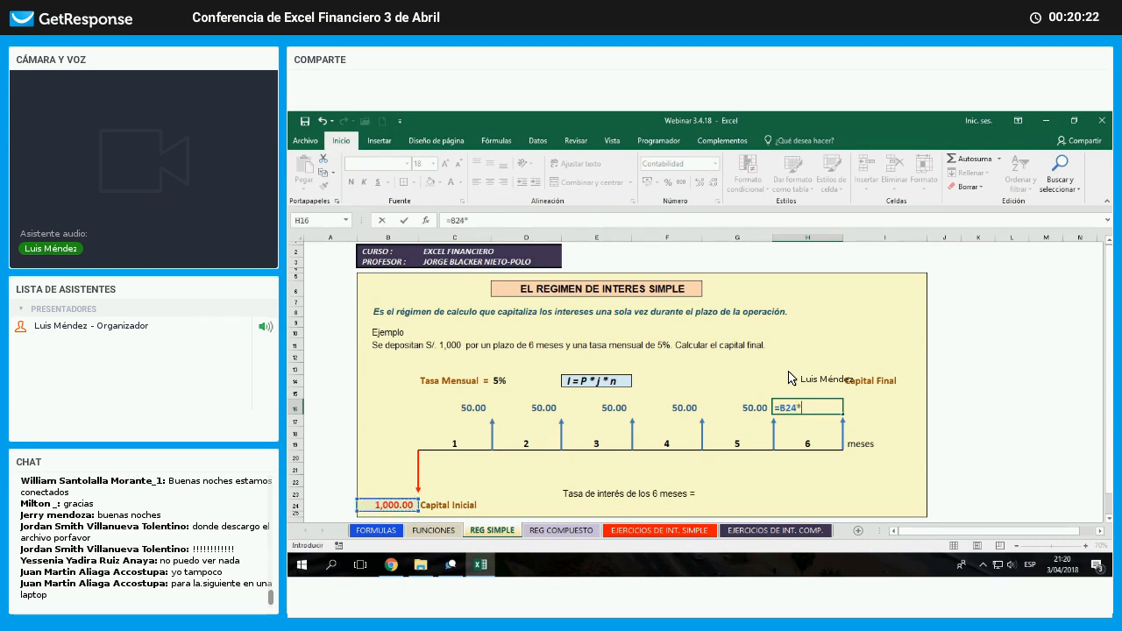
pyautogui.write('*')
pyautogui.press('Up')
pyautogui.press('Up')
pyautogui.press('Left')
pyautogui.press('Left')
pyautogui.press('Left')
pyautogui.press('Left')
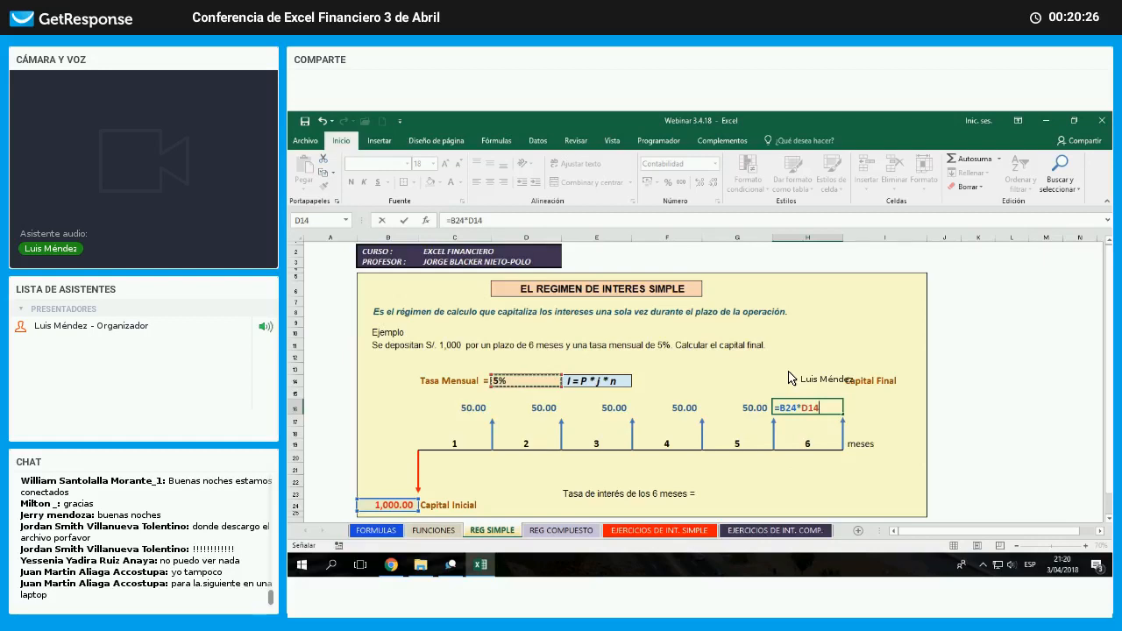
pyautogui.write('*')
pyautogui.press('Return')
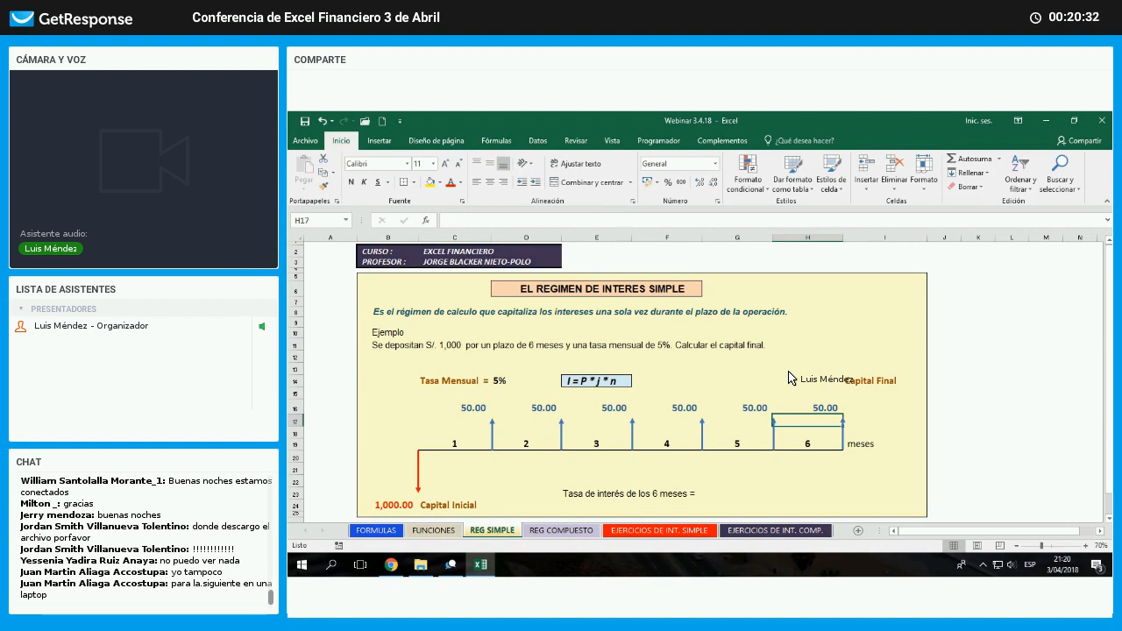
pyautogui.press('Left')
pyautogui.press('Left')
pyautogui.press('Left')
pyautogui.press('Left')
pyautogui.press('Left')
pyautogui.press('Up')
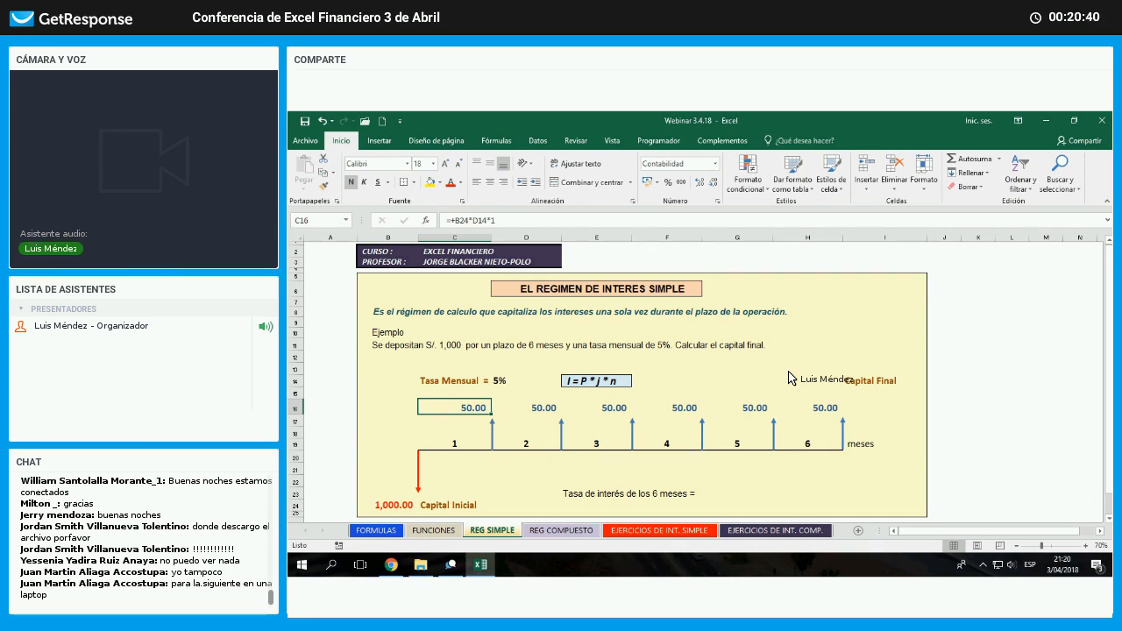
# - Calculate the final capital in H14 by adding the six interests to the initial capital with =B24+SUMA(C16:H16)
pyautogui.click(791, 380)
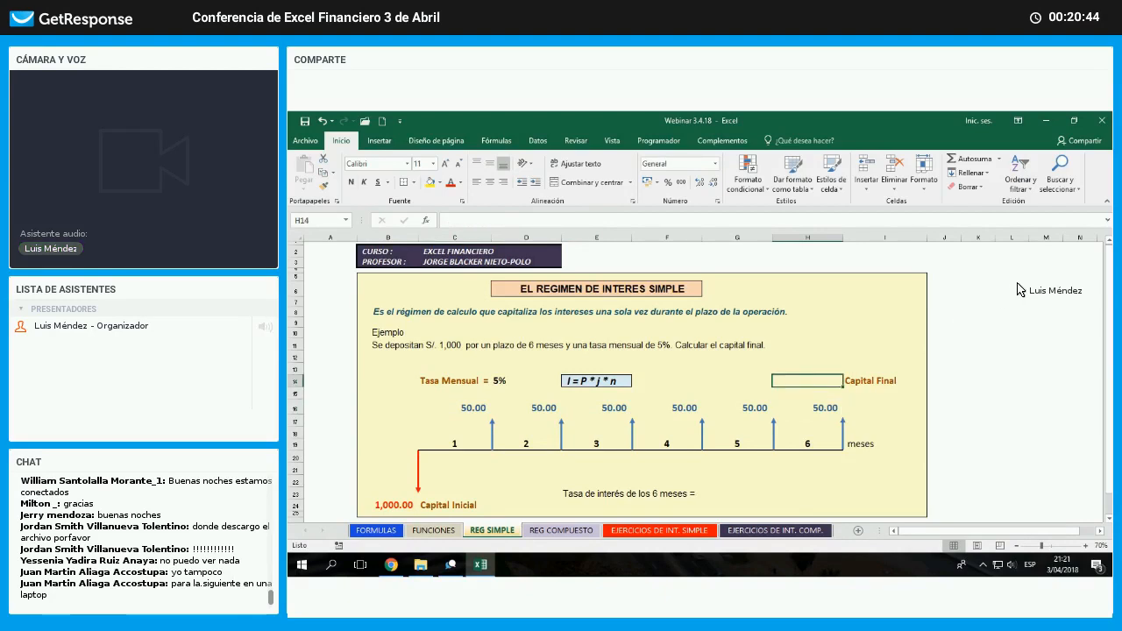
pyautogui.write('=')
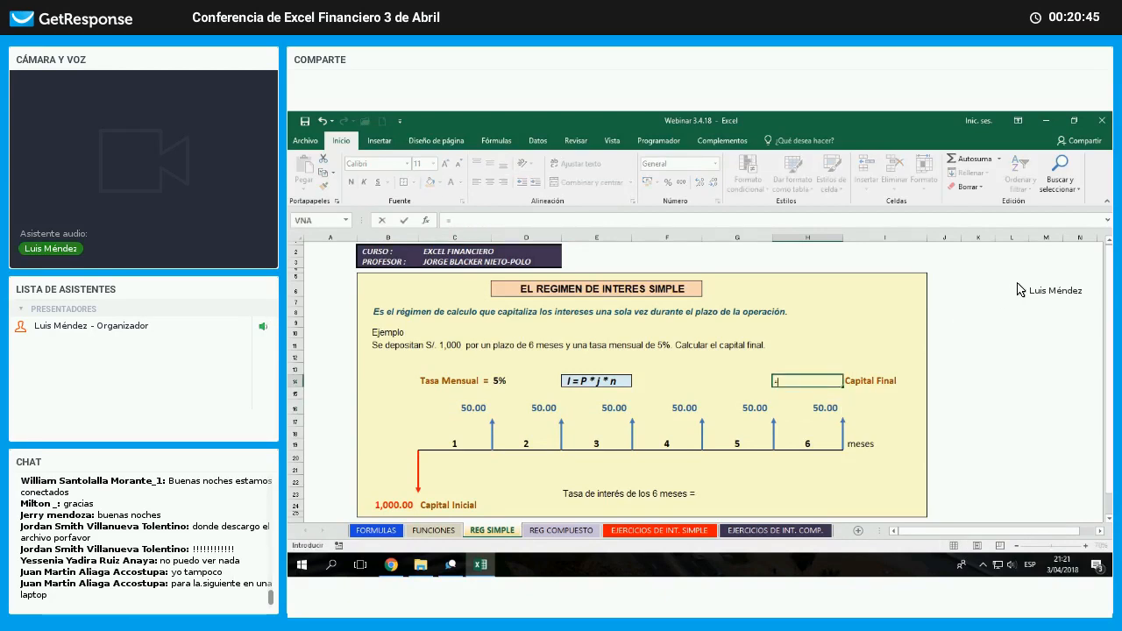
pyautogui.press('Down')
pyautogui.press('Down')
pyautogui.press('Down')
pyautogui.press('Down')
pyautogui.press('Down')
pyautogui.press('Down')
pyautogui.press('Down')
pyautogui.press('Down')
pyautogui.press('Down')
pyautogui.press('Down')
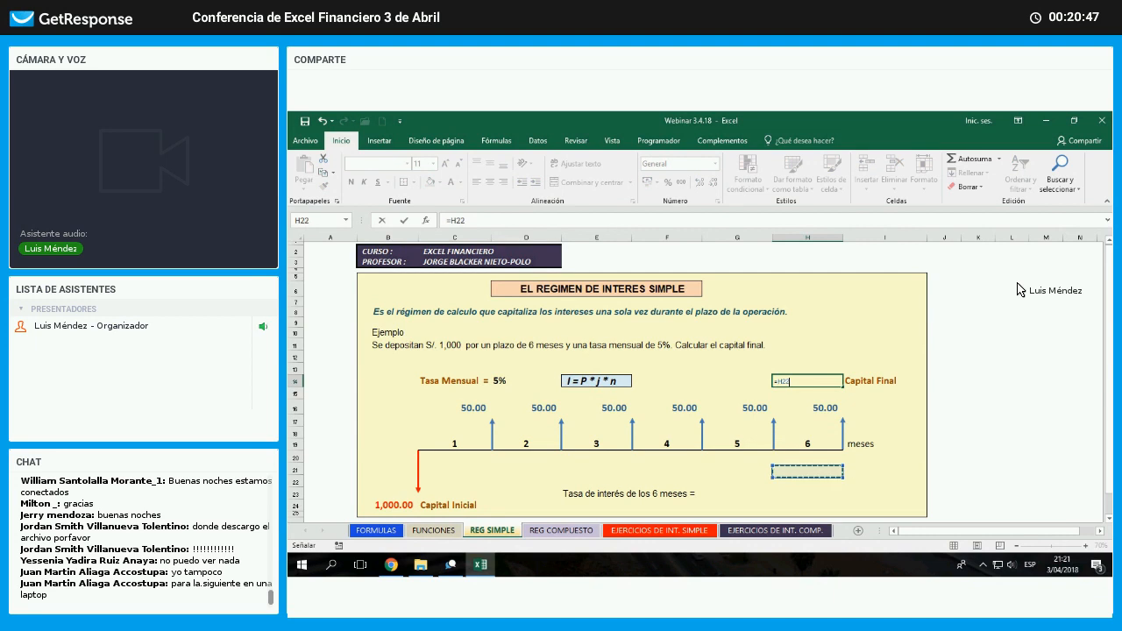
pyautogui.press('Left')
pyautogui.press('Left')
pyautogui.press('Left')
pyautogui.press('Left')
pyautogui.press('Left')
pyautogui.press('Left')
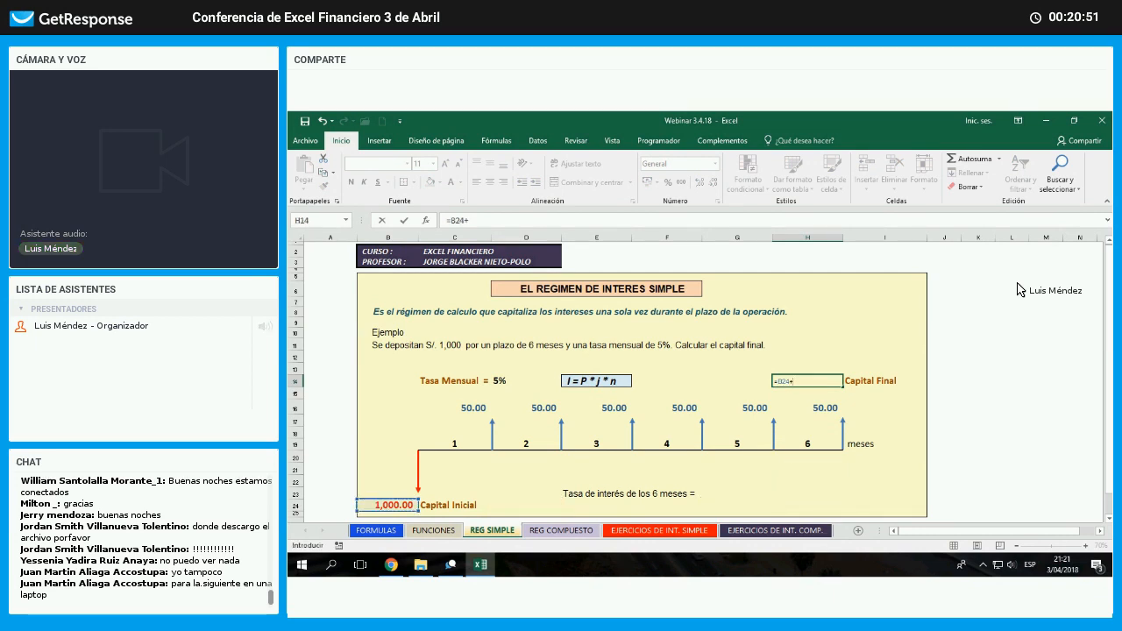
pyautogui.write('+suma')
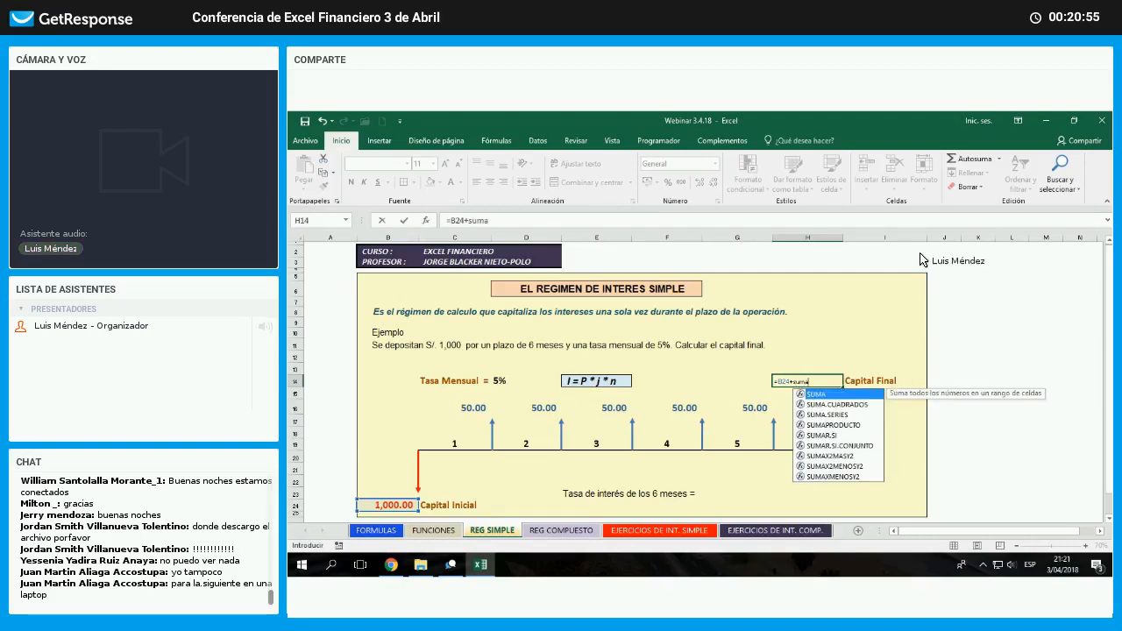
pyautogui.write('(')
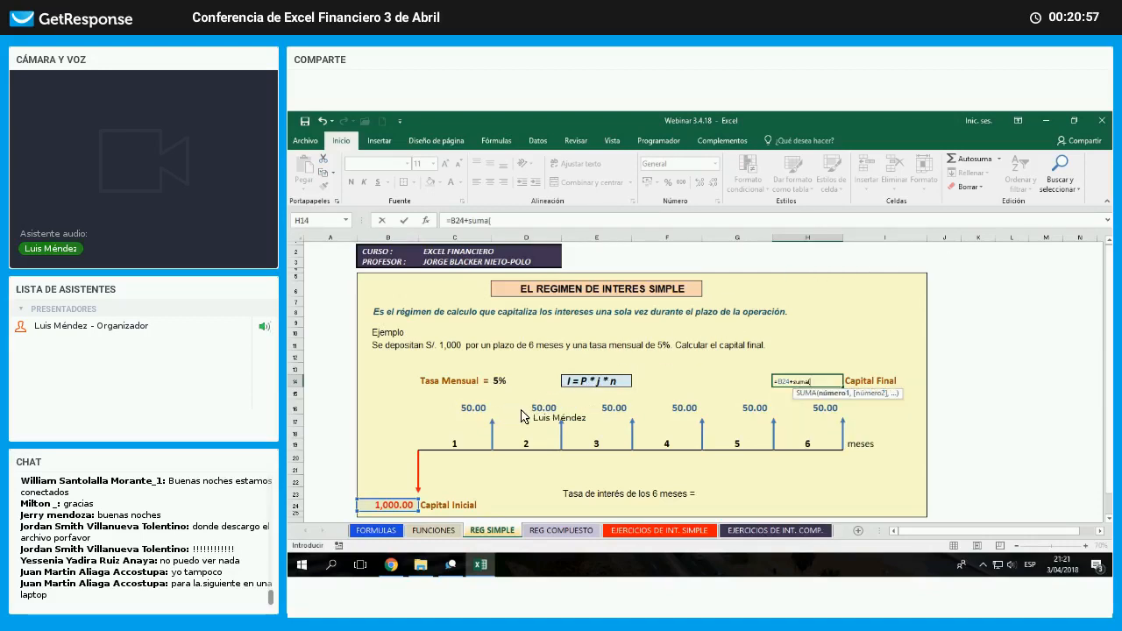
pyautogui.moveTo(438, 407); pyautogui.dragTo(613, 409)
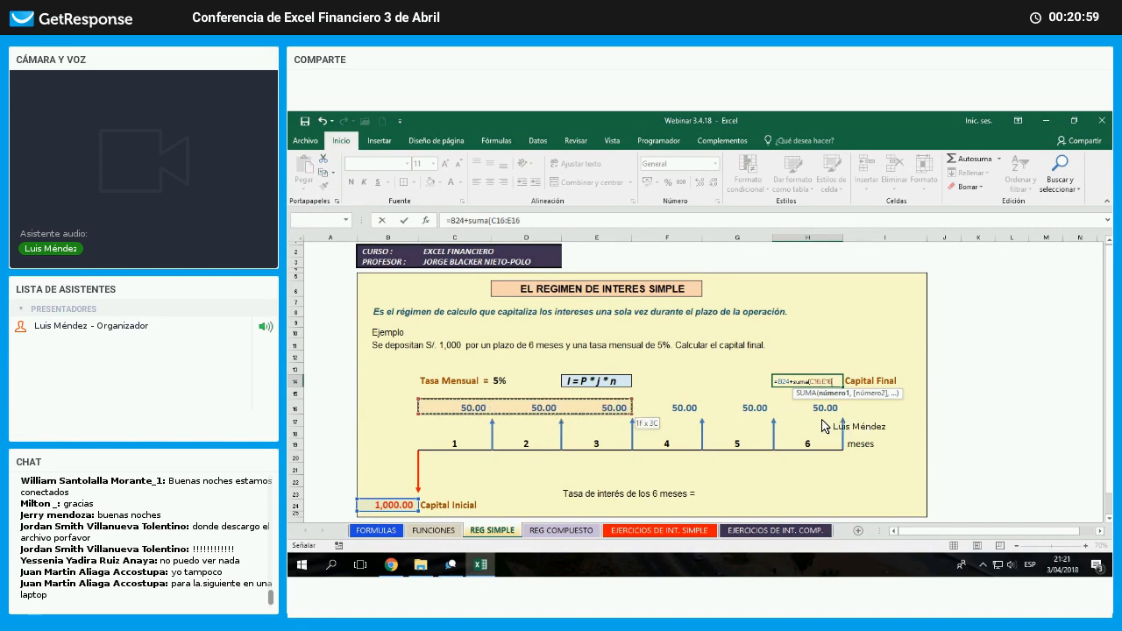
pyautogui.moveTo(822, 426)
pyautogui.mouseDown()
pyautogui.moveTo(855, 429)
pyautogui.moveTo(844, 427)
pyautogui.mouseUp()
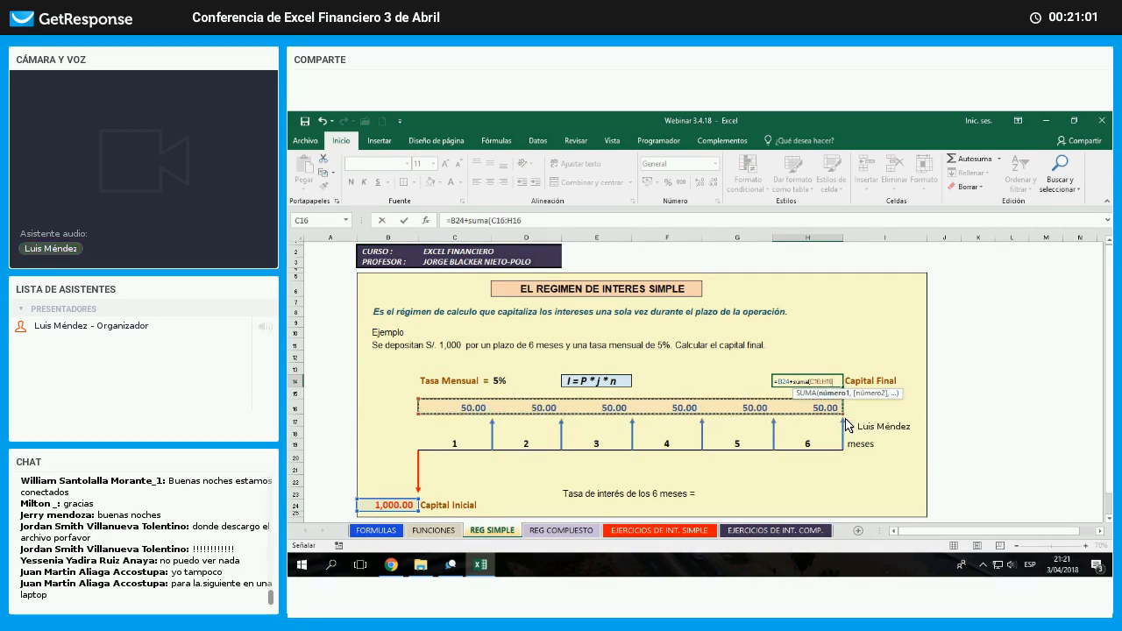
pyautogui.write(')')
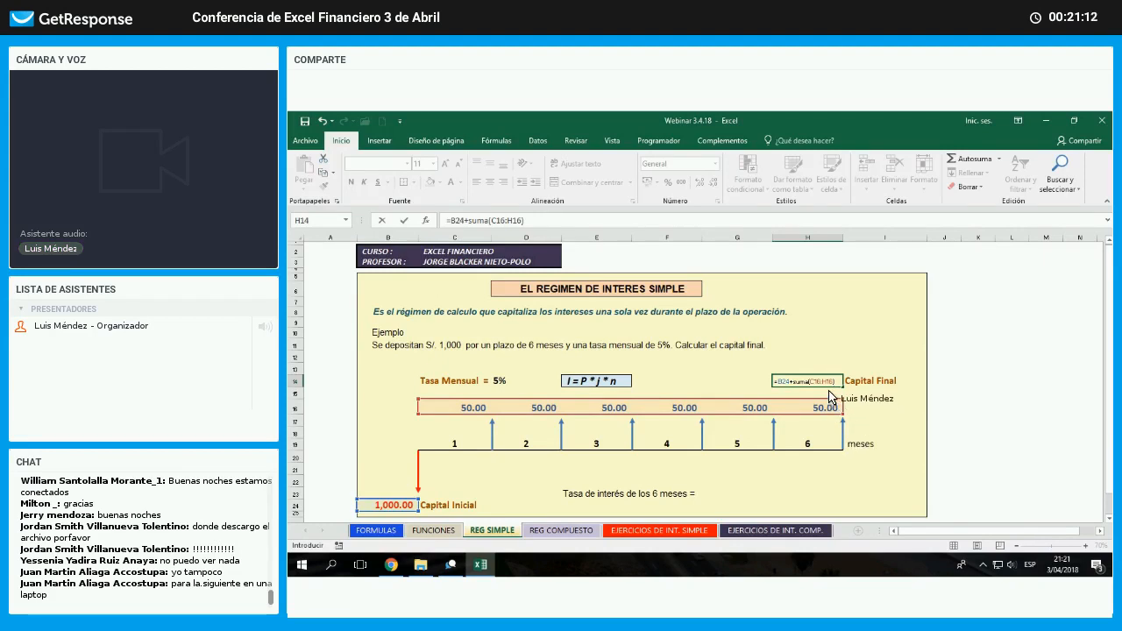
pyautogui.press('Return')
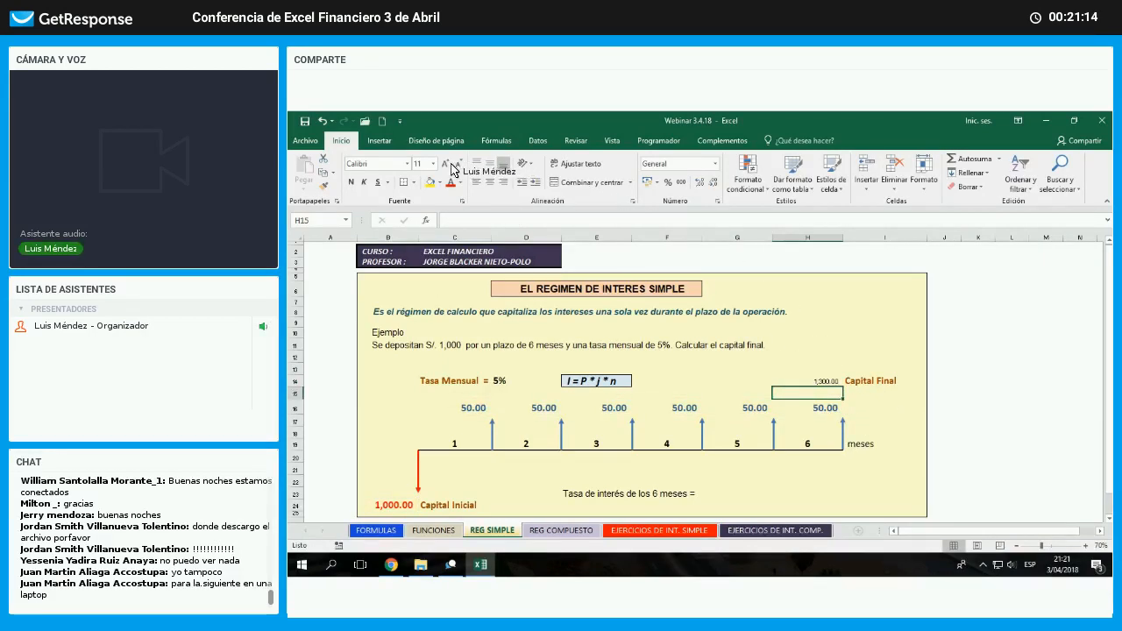
# - Increase the font size of the final capital in H14 to 18
pyautogui.press('Up')
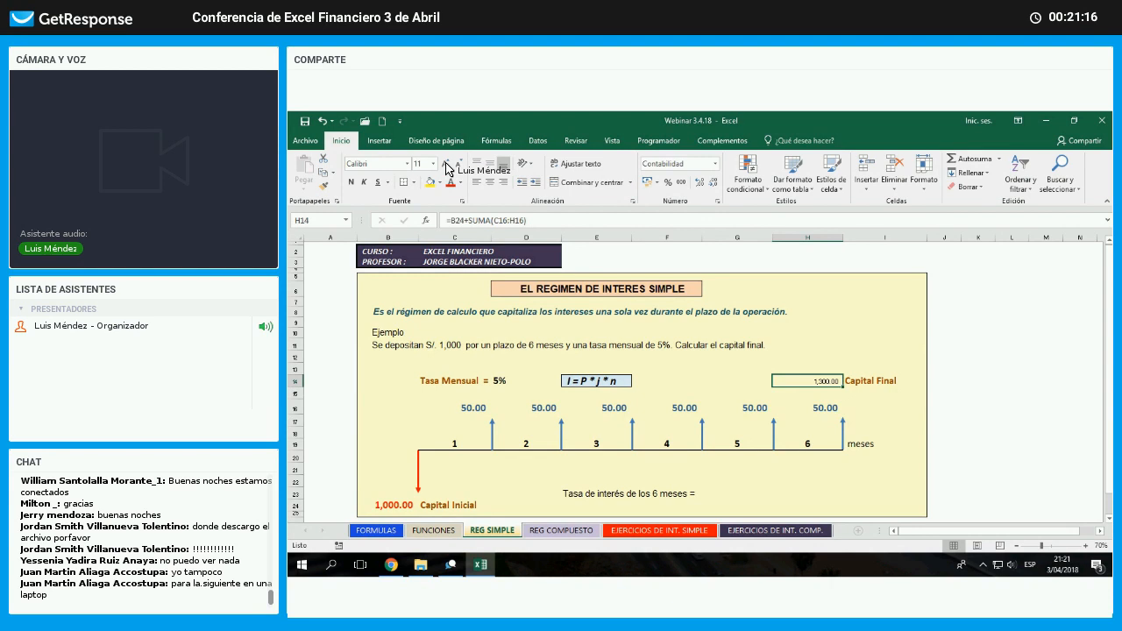
pyautogui.click(447, 163)
pyautogui.click(446, 163)
pyautogui.click(446, 163)
pyautogui.click(446, 163)
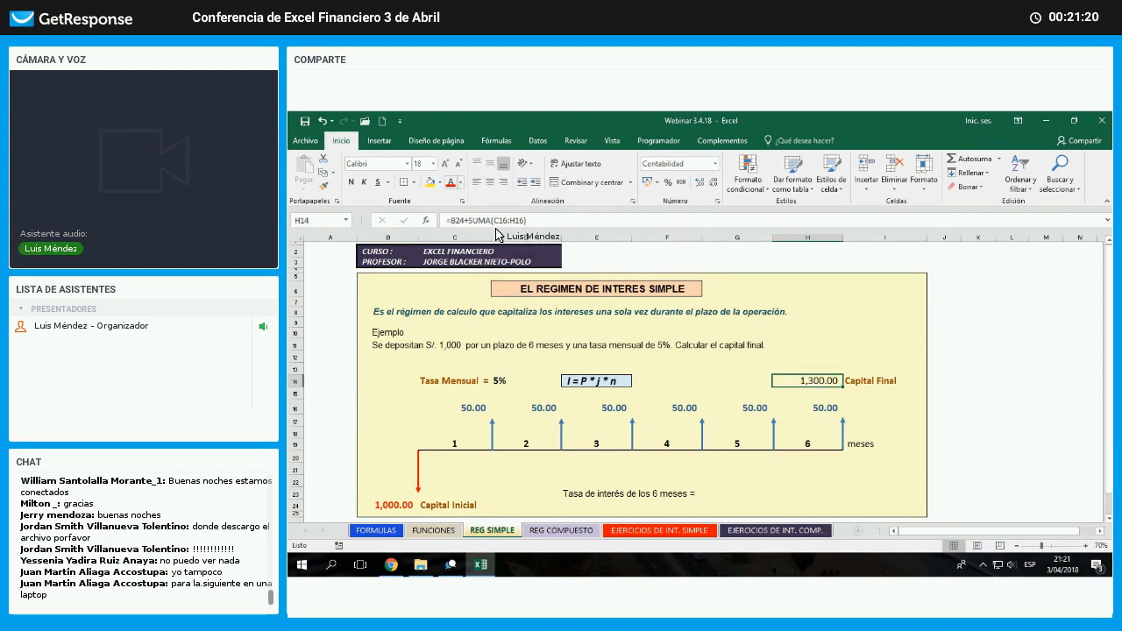
# - Copy the formatting of the sixth month's interest in H16 onto the final capital in H14
pyautogui.click(460, 182)
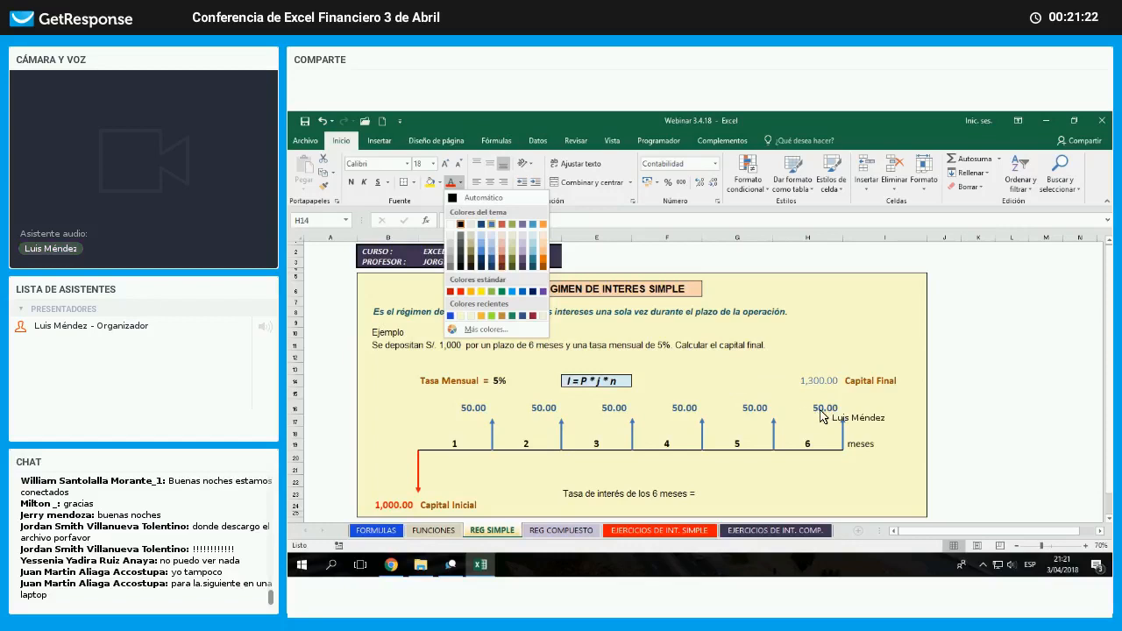
pyautogui.press('Escape')
pyautogui.press('Down')
pyautogui.press('Down')
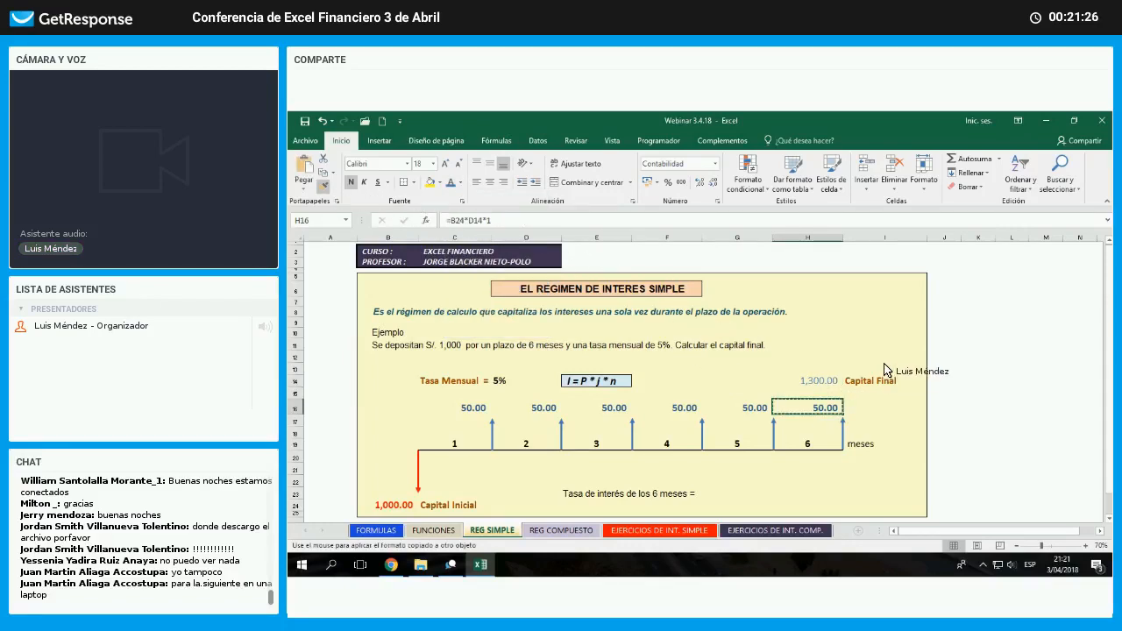
pyautogui.press('Up')
pyautogui.press('Up')
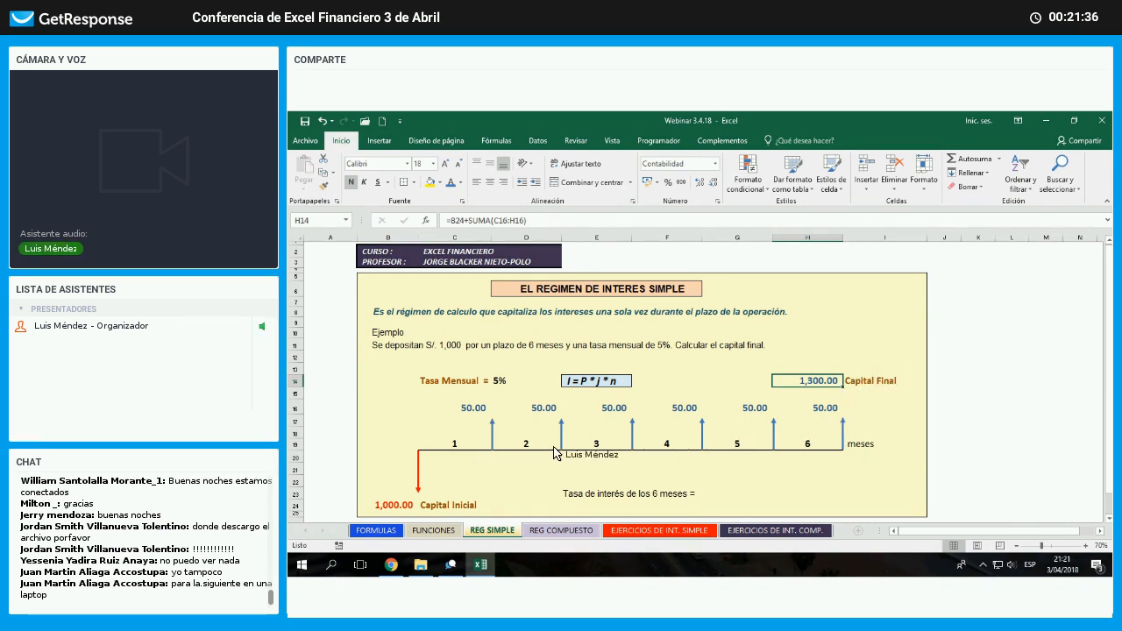
# - Review the monthly rate in D14, the six-month rate's result cell G23 and the interest rate formula on the FORMULAS sheet
pyautogui.click(590, 500)
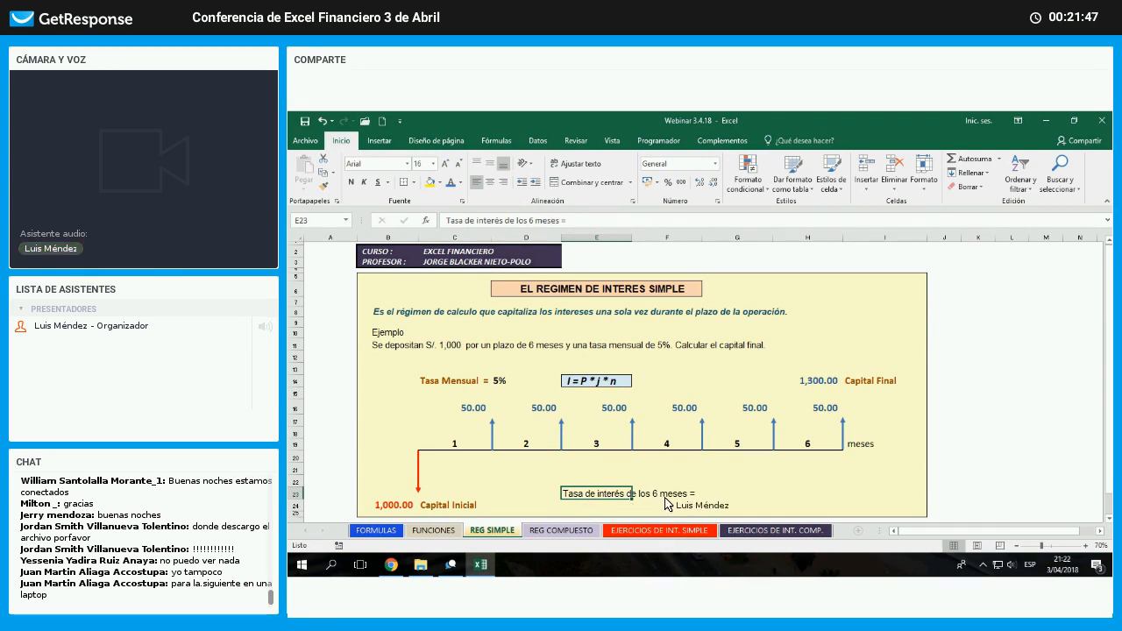
pyautogui.click(525, 386)
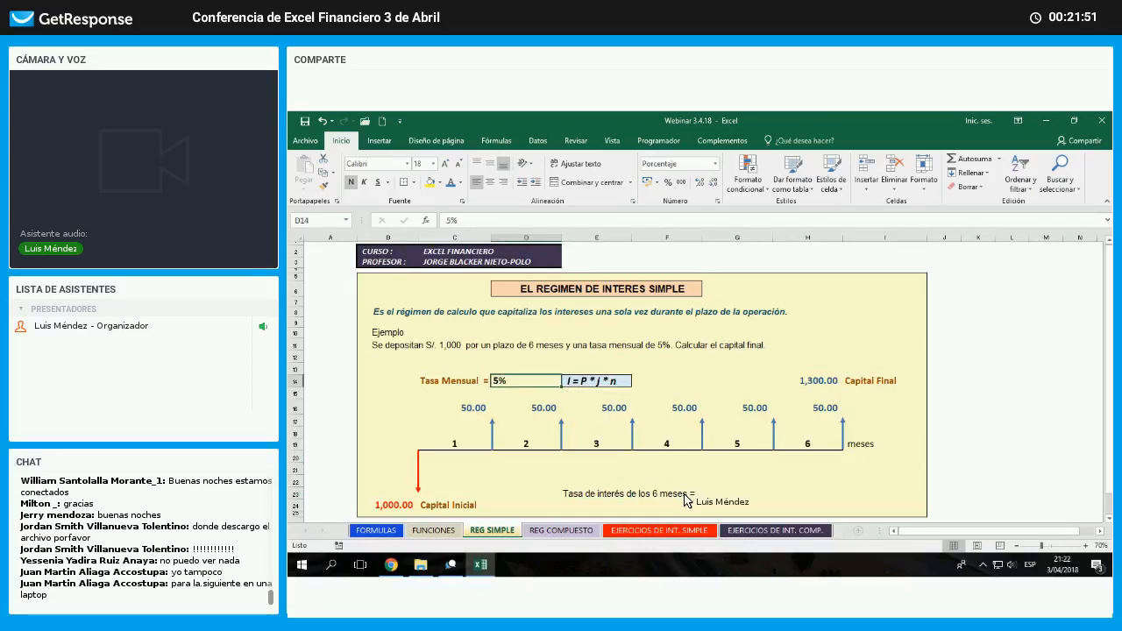
pyautogui.click(767, 494)
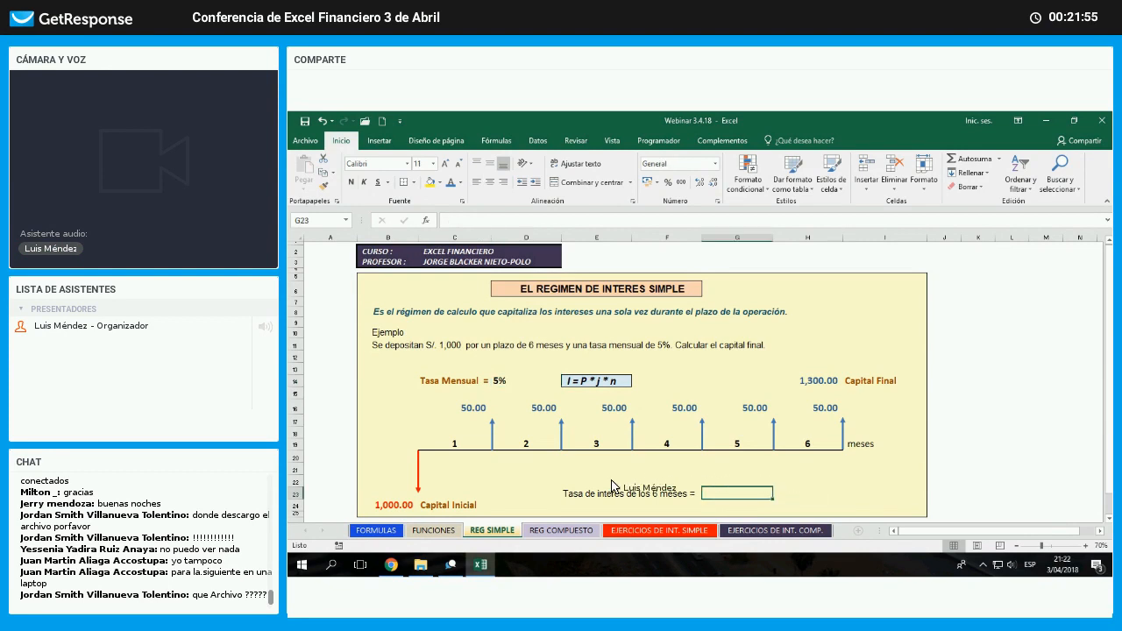
pyautogui.click(393, 532)
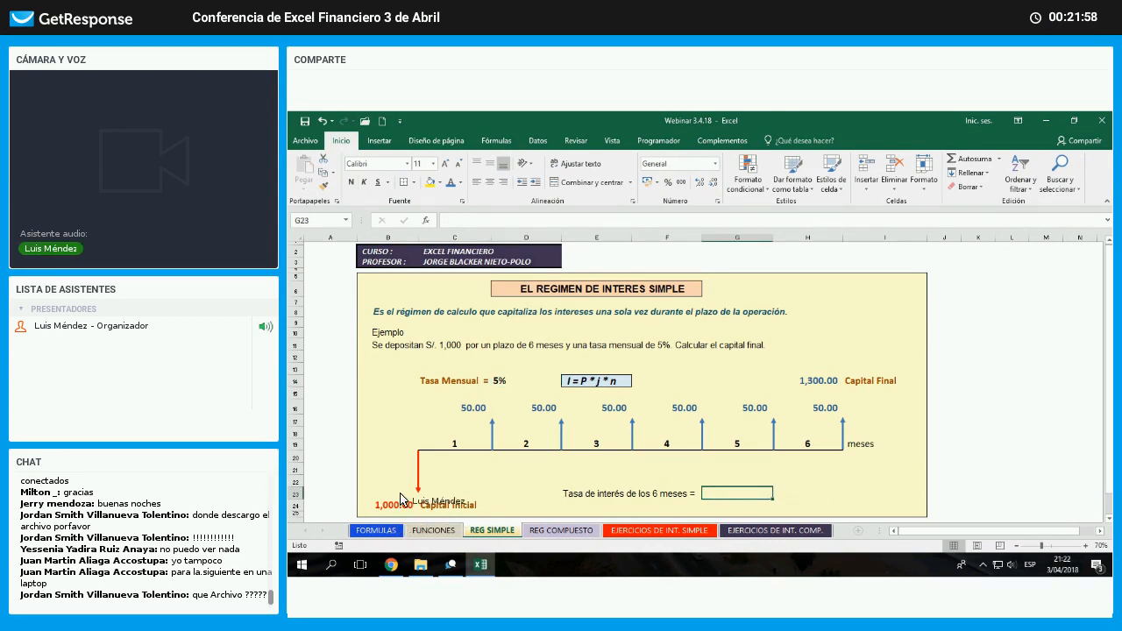
pyautogui.click(444, 356)
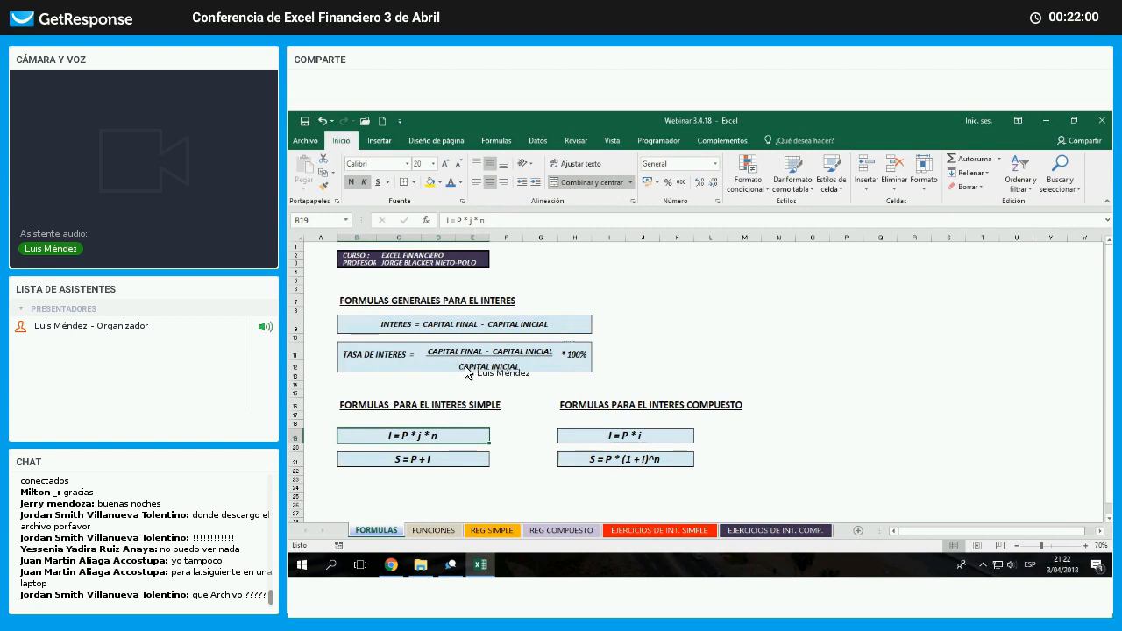
pyautogui.click(521, 355)
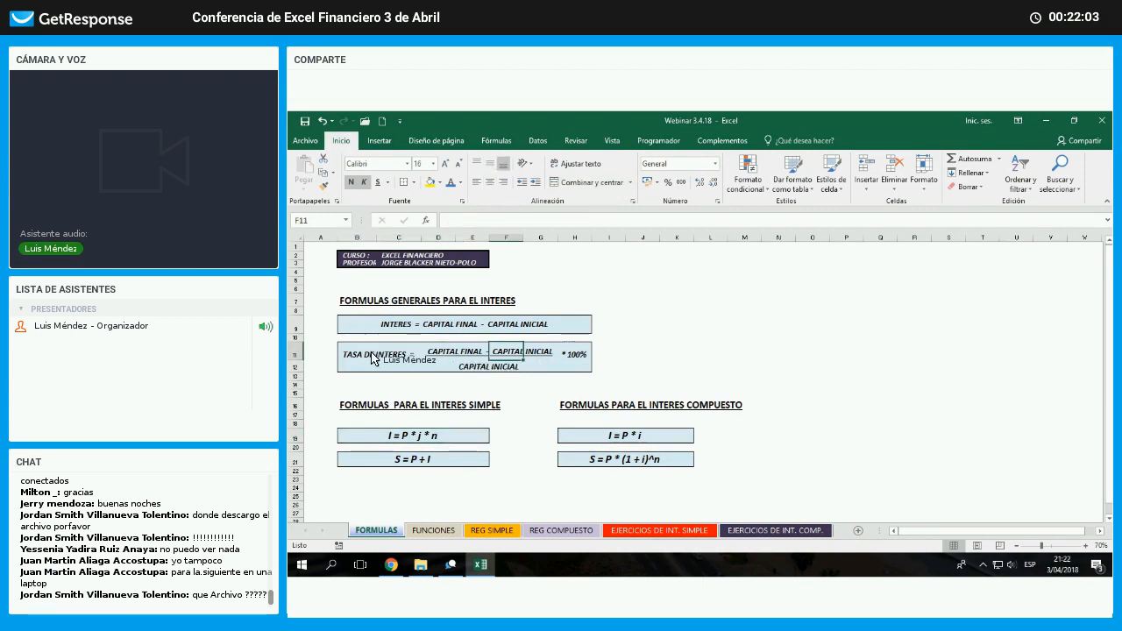
pyautogui.click(508, 367)
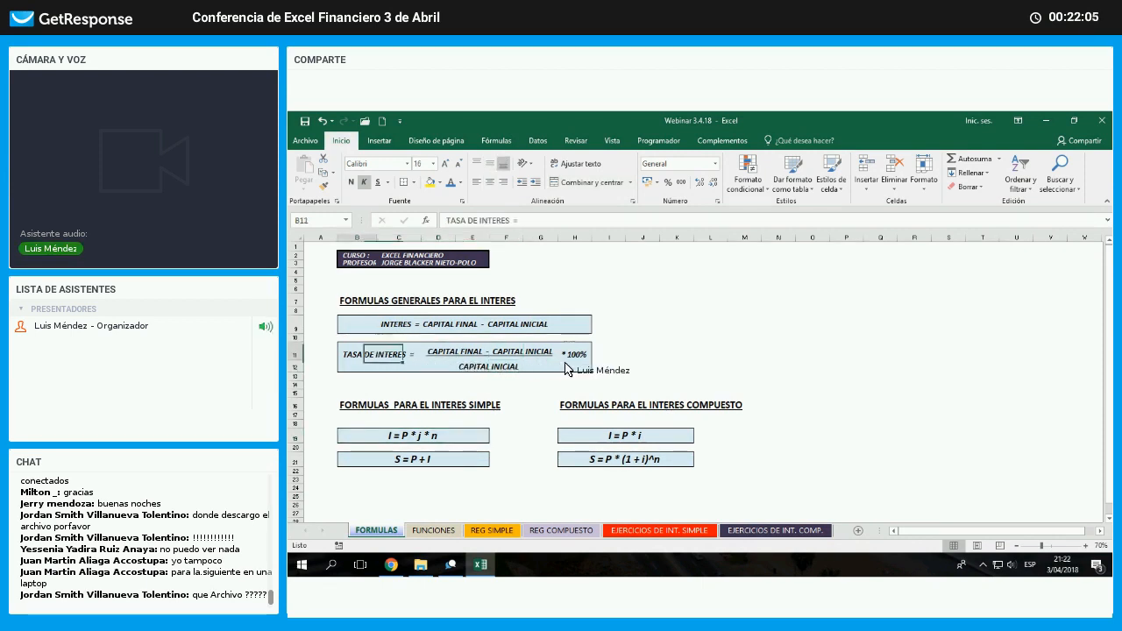
# - Copy the TASA DE INTERES formula block B11:H12 from the FORMULAS sheet and paste it at L13 on REG SIMPLE
pyautogui.moveTo(344, 355); pyautogui.dragTo(570, 369)
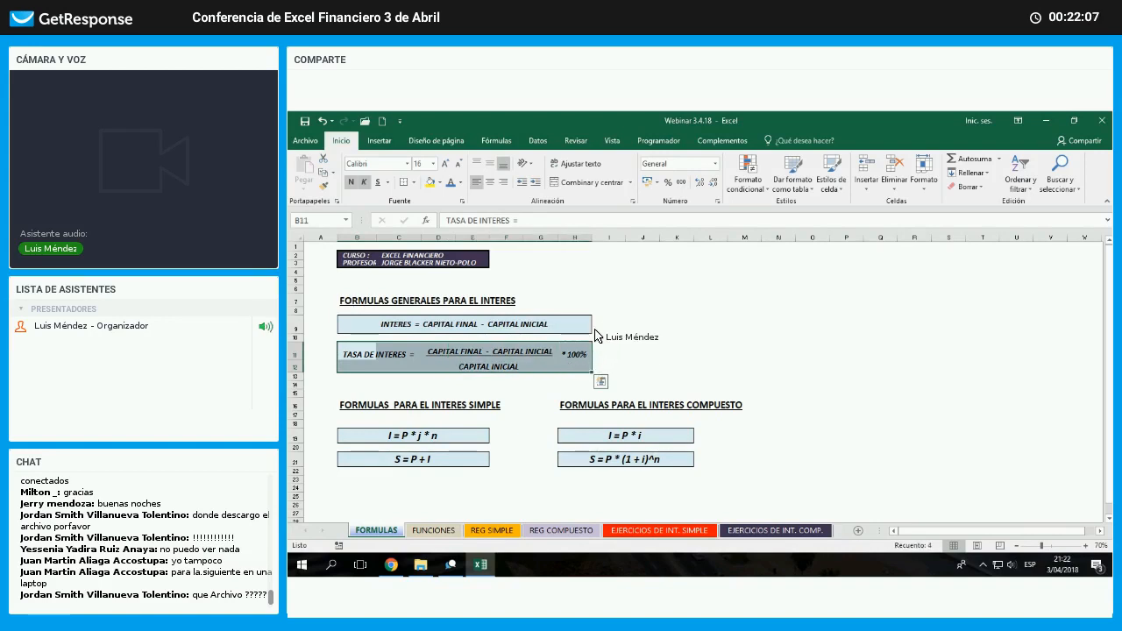
pyautogui.rightClick(570, 360)
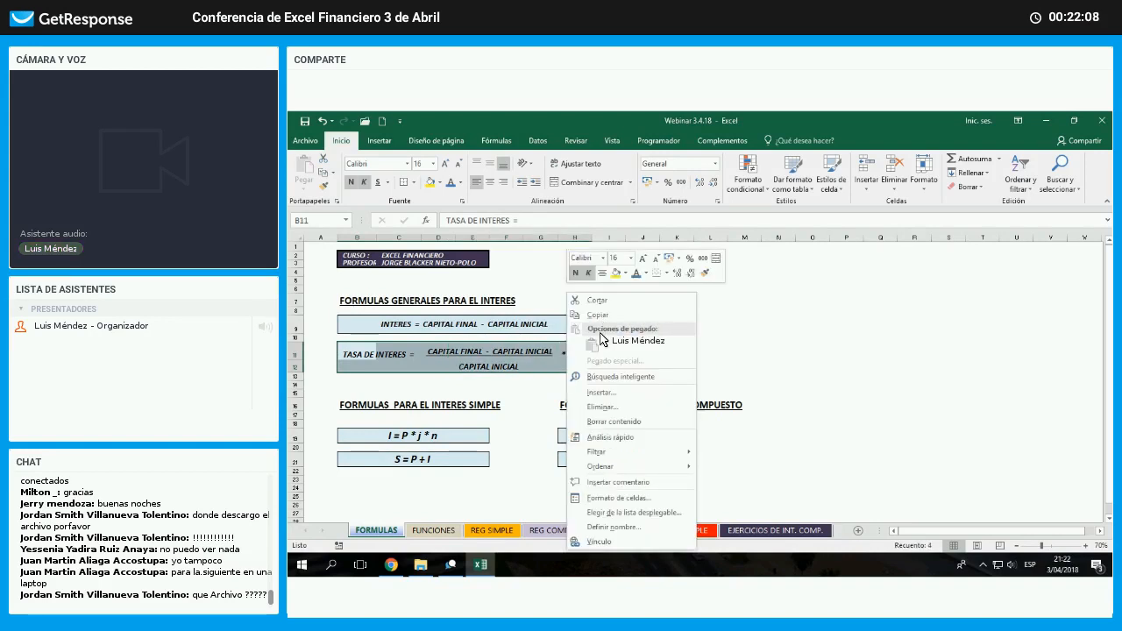
pyautogui.hotkey('ctrl', 'c')
pyautogui.click(491, 532)
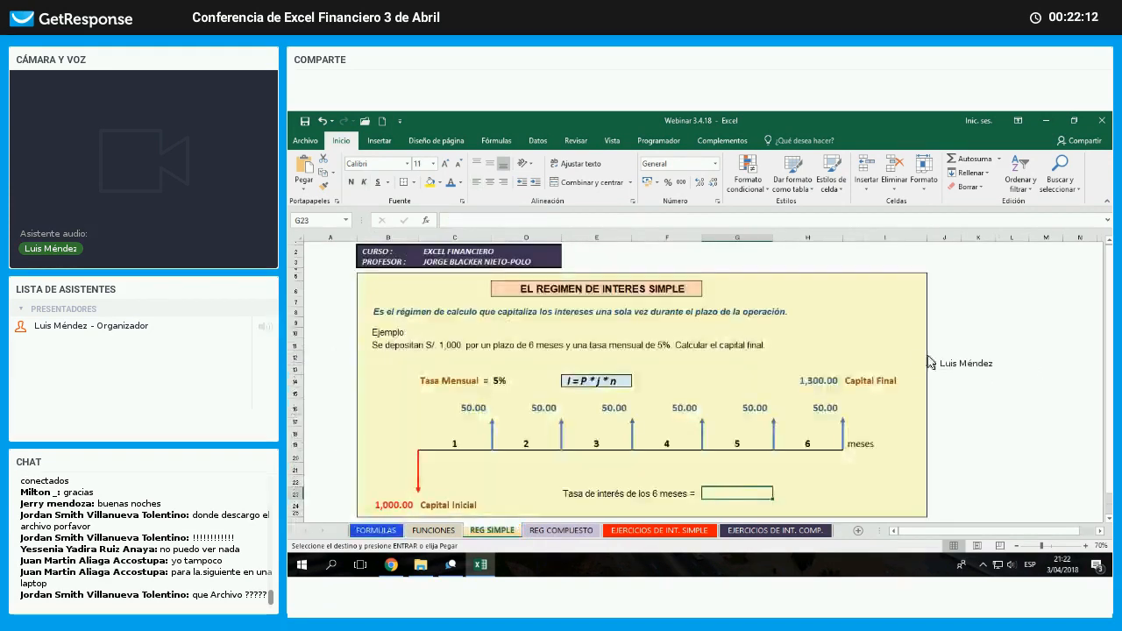
pyautogui.rightClick(1002, 369)
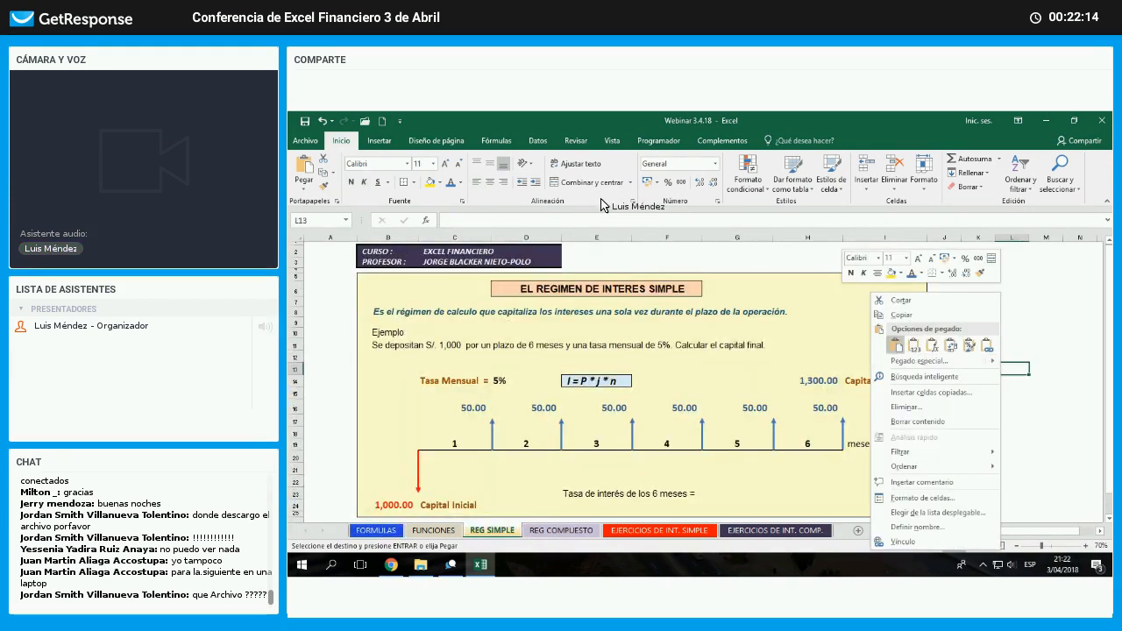
pyautogui.click(895, 346)
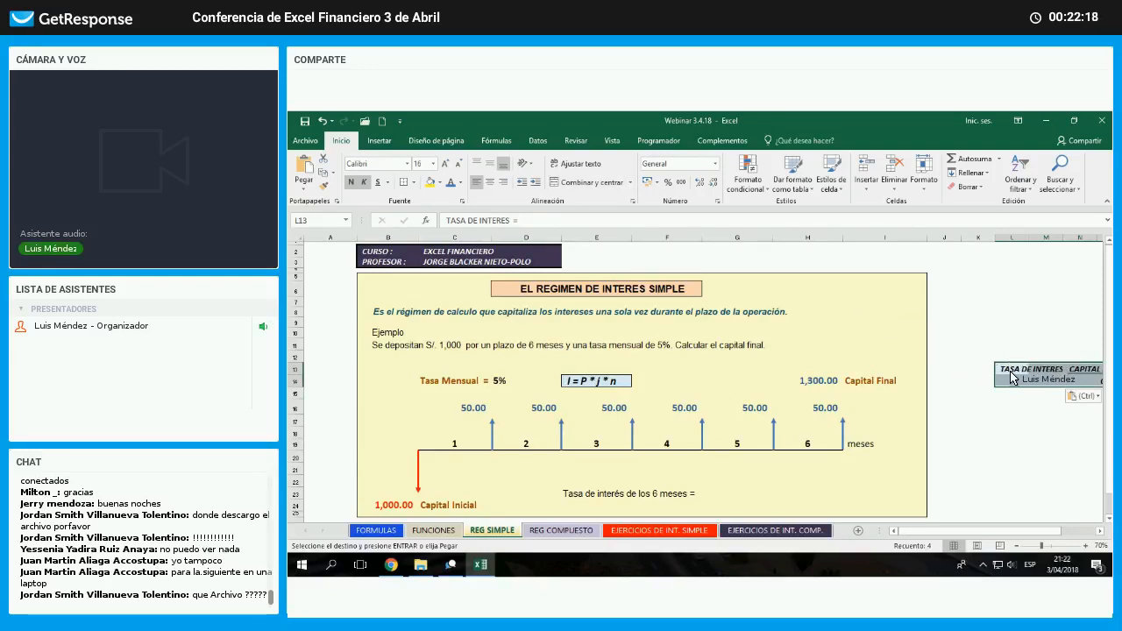
# - Try merging and centring the pasted formula cells into one, and move the merged block to D21
pyautogui.click(585, 184)
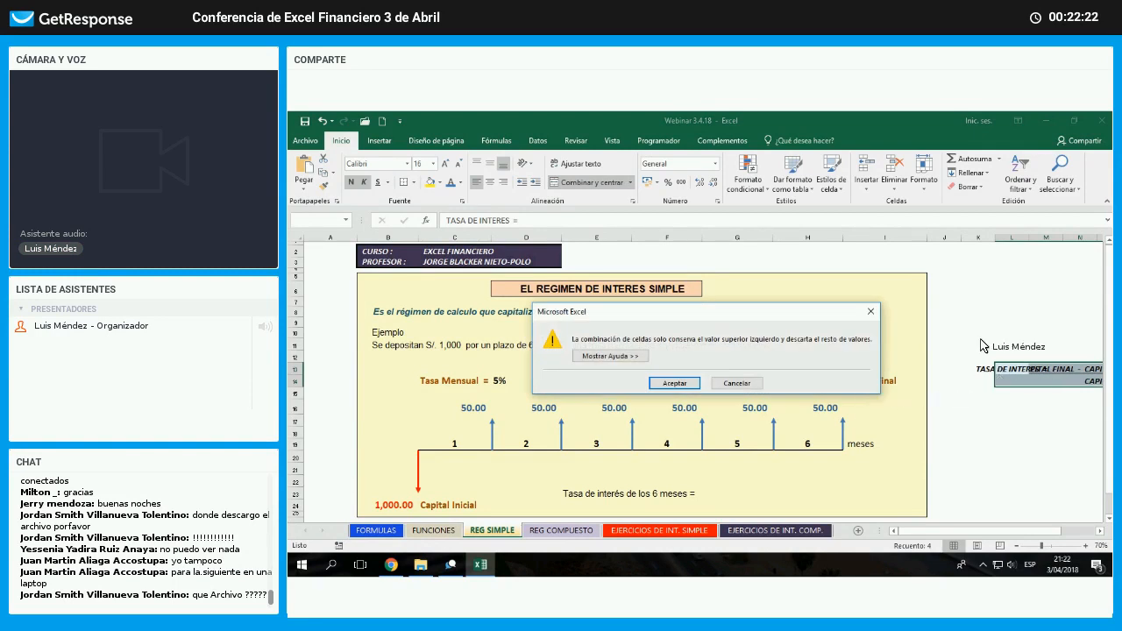
pyautogui.press('Return')
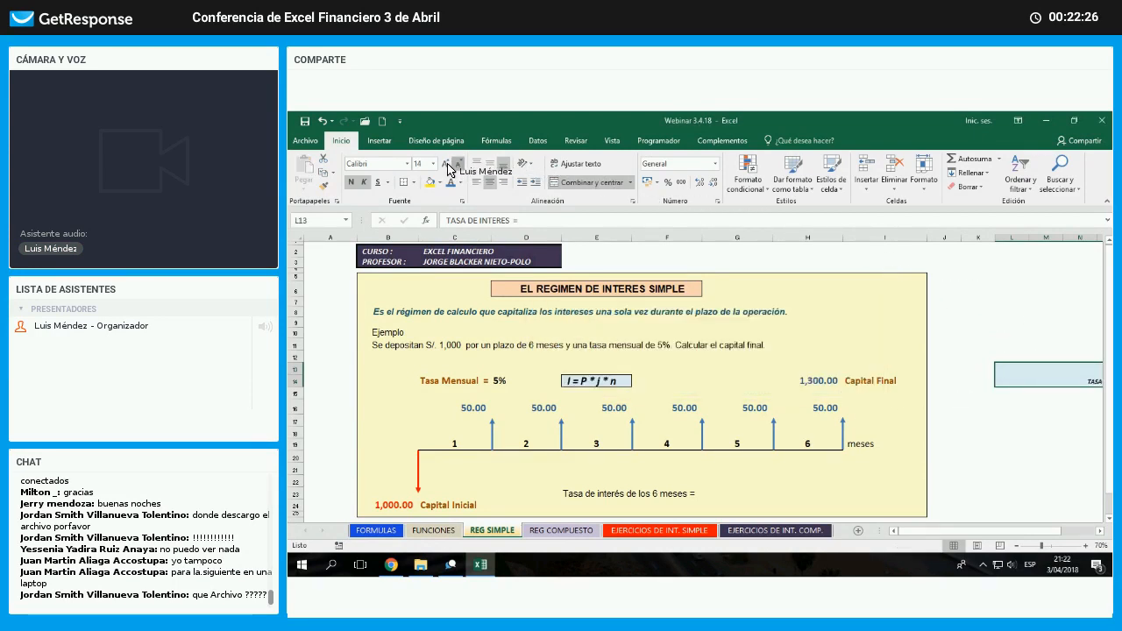
pyautogui.moveTo(1012, 365); pyautogui.dragTo(648, 349)
# - Reduce the font size of the merged TASA DE INTERES block to 12 and centre its text vertically
pyautogui.moveTo(484, 203); pyautogui.dragTo(456, 170)
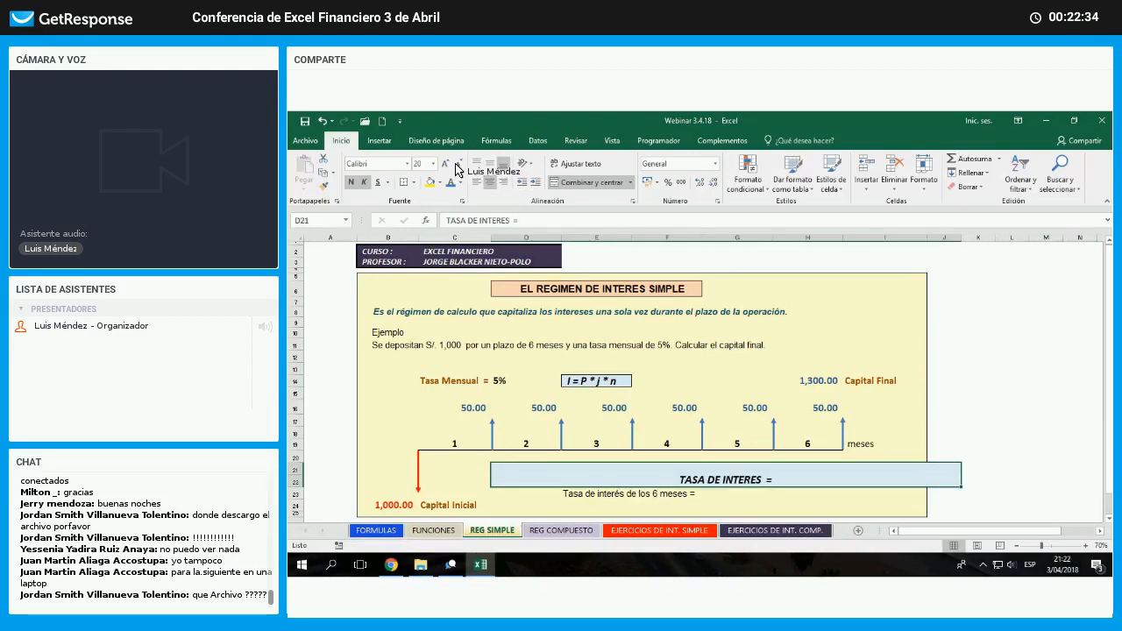
pyautogui.click(457, 164)
pyautogui.click(456, 164)
pyautogui.click(457, 164)
pyautogui.click(456, 164)
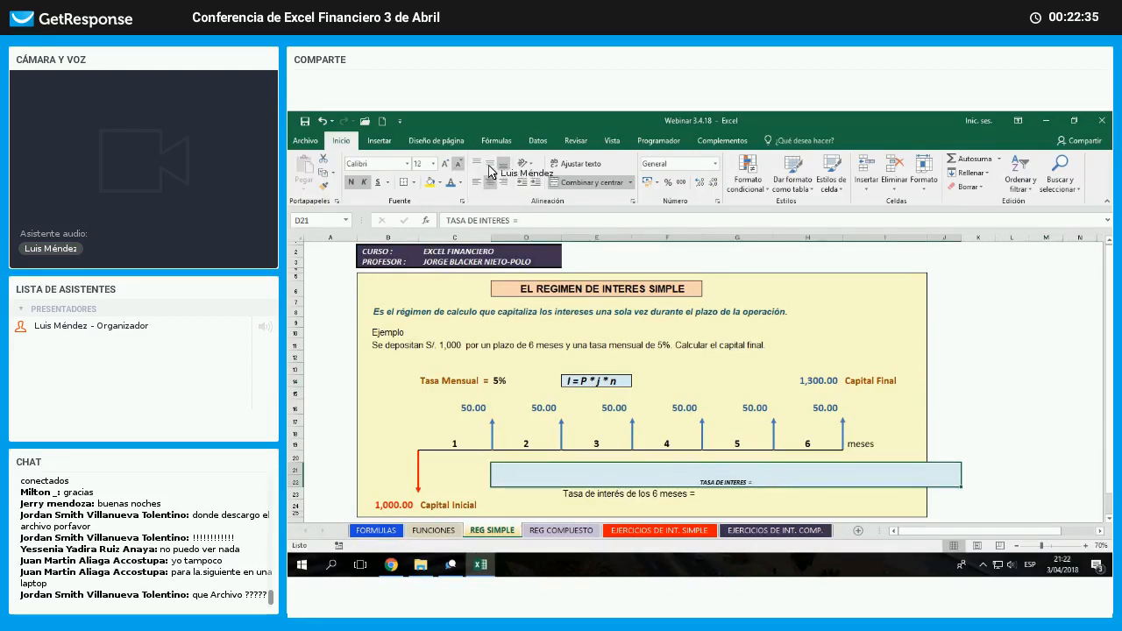
pyautogui.click(490, 165)
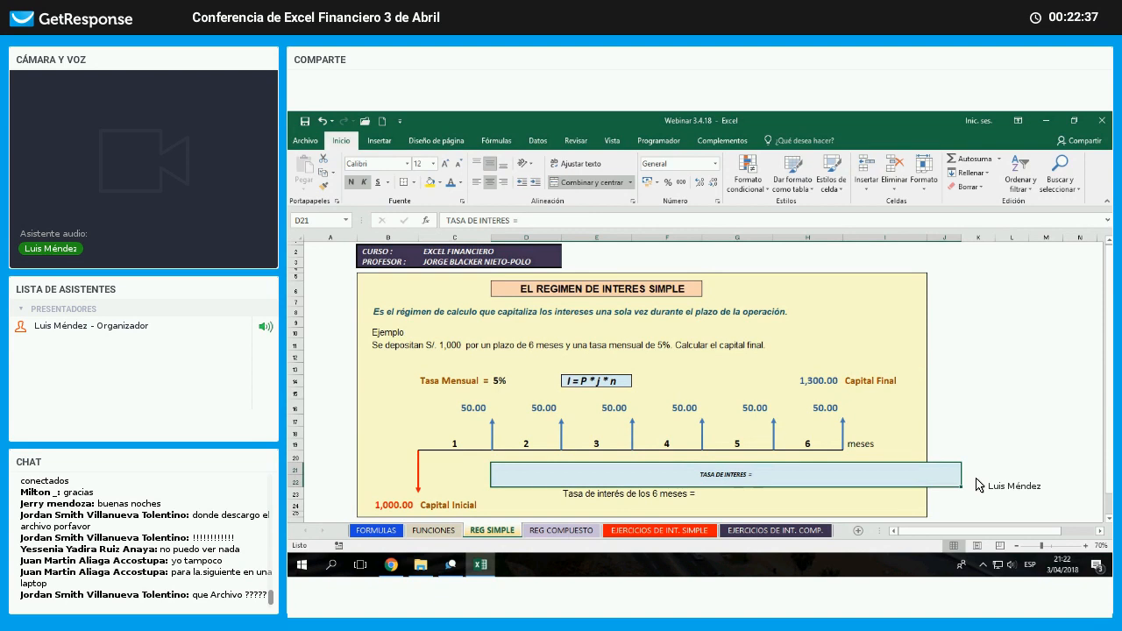
# - Undo the alignment, font size, move and merge changes made to the pasted TASA DE INTERES formula block
pyautogui.hotkey('ctrl', 'z')
pyautogui.hotkey('ctrl', 'z')
pyautogui.hotkey('ctrl', 'z')
pyautogui.hotkey('ctrl', 'z')
pyautogui.hotkey('ctrl', 'z')
pyautogui.hotkey('ctrl', 'z')
pyautogui.hotkey('ctrl', 'z')
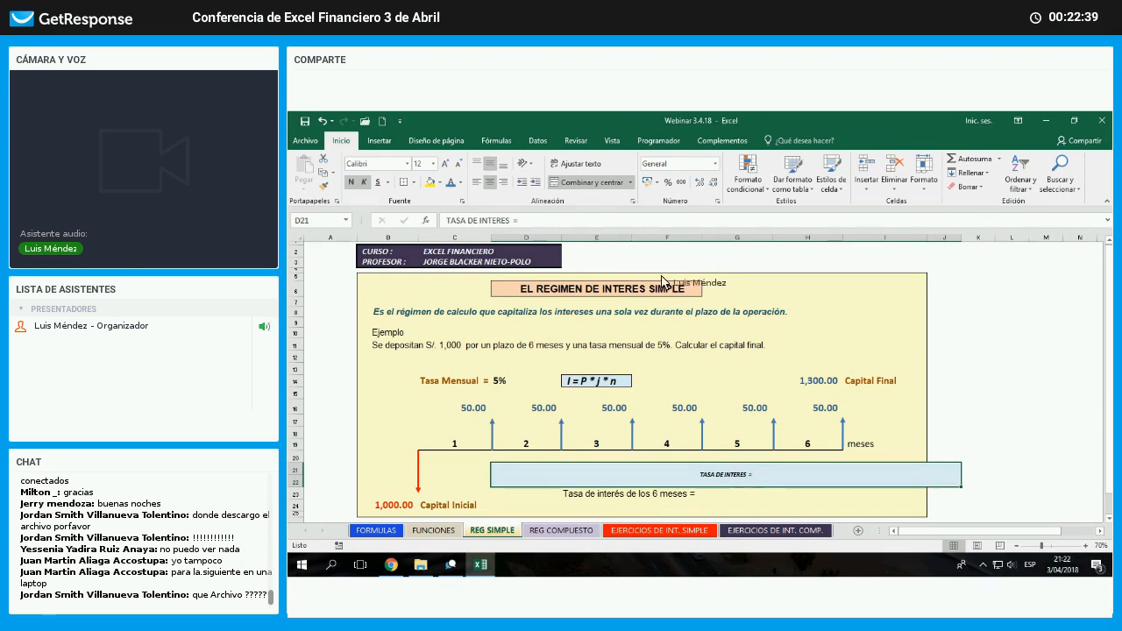
pyautogui.click(322, 122)
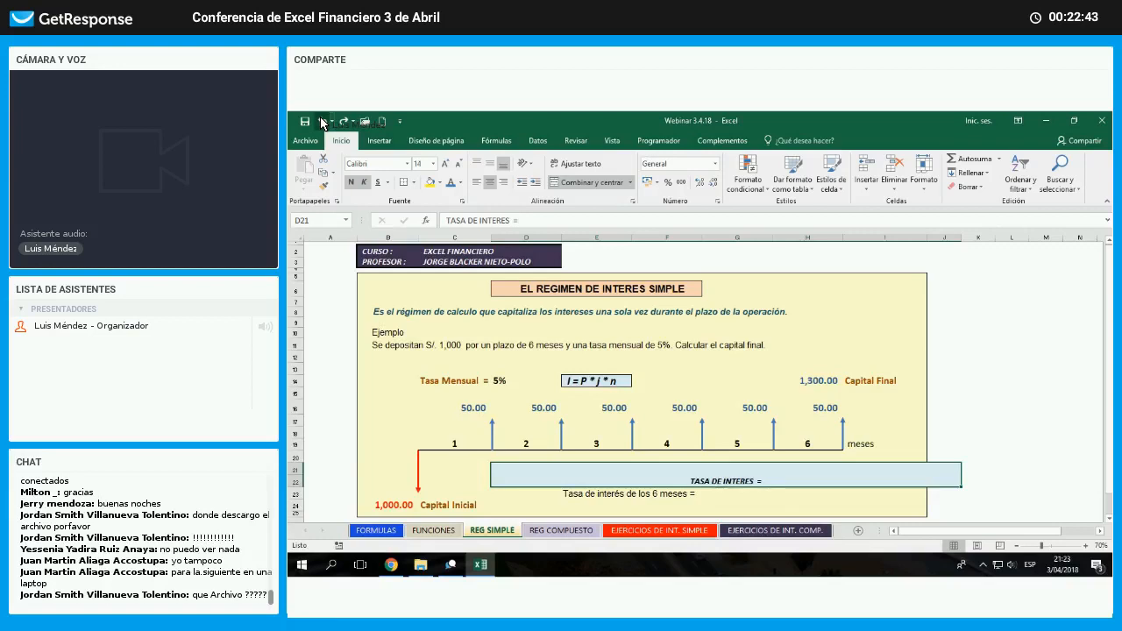
pyautogui.click(323, 122)
pyautogui.click(322, 121)
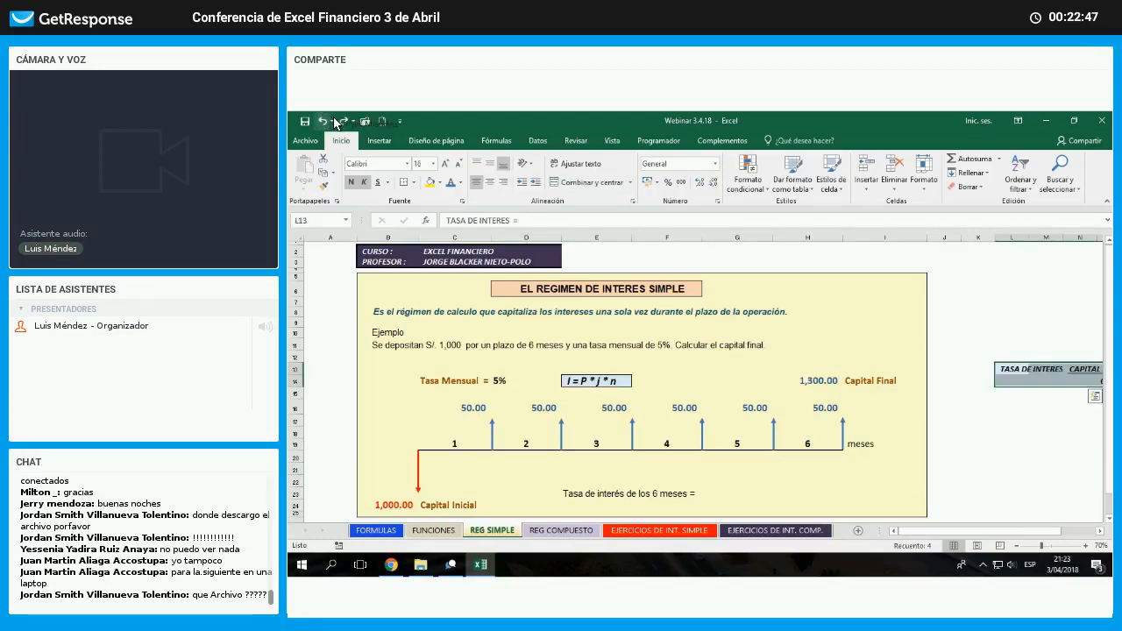
# - Move the pasted TASA DE INTERES formula block from L13 to D21, just above the six-month rate line
pyautogui.click(323, 122)
pyautogui.click(343, 121)
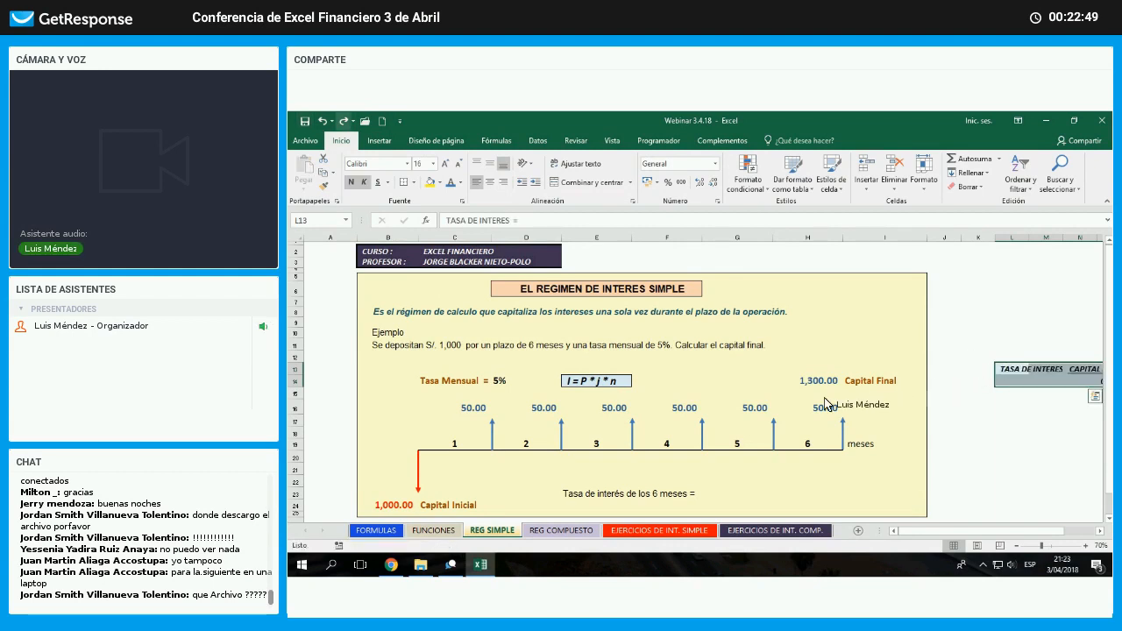
pyautogui.moveTo(1005, 364); pyautogui.dragTo(690, 470)
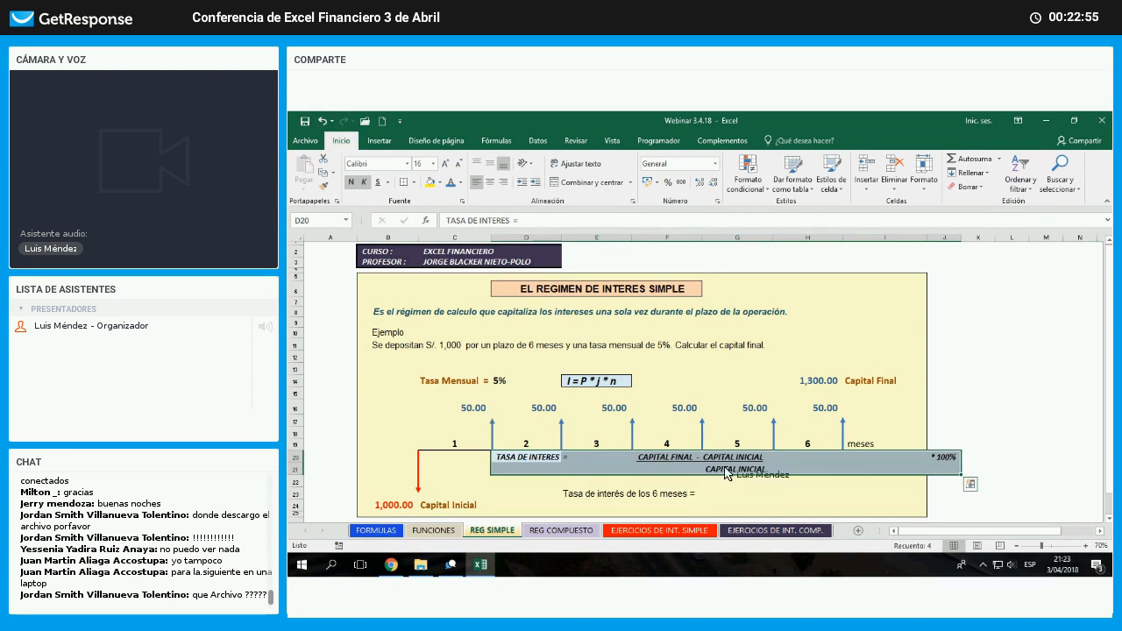
pyautogui.moveTo(885, 452); pyautogui.dragTo(929, 456)
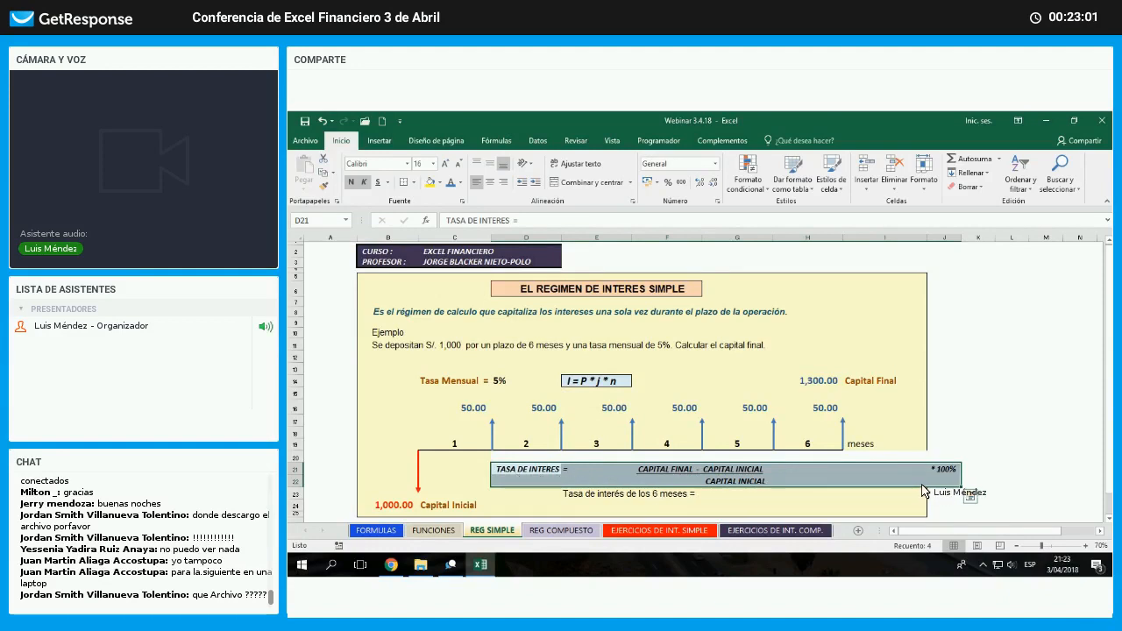
# - Try reducing the TASA DE INTERES formula block's font size to 14, and undo it
pyautogui.moveTo(526, 470); pyautogui.dragTo(931, 483)
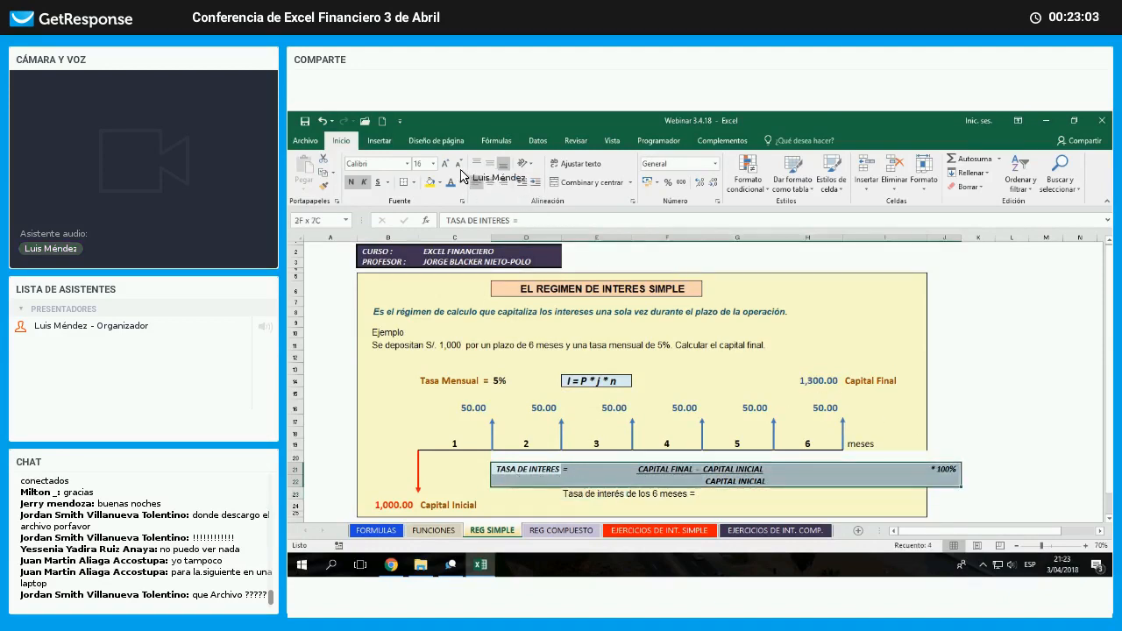
pyautogui.click(457, 164)
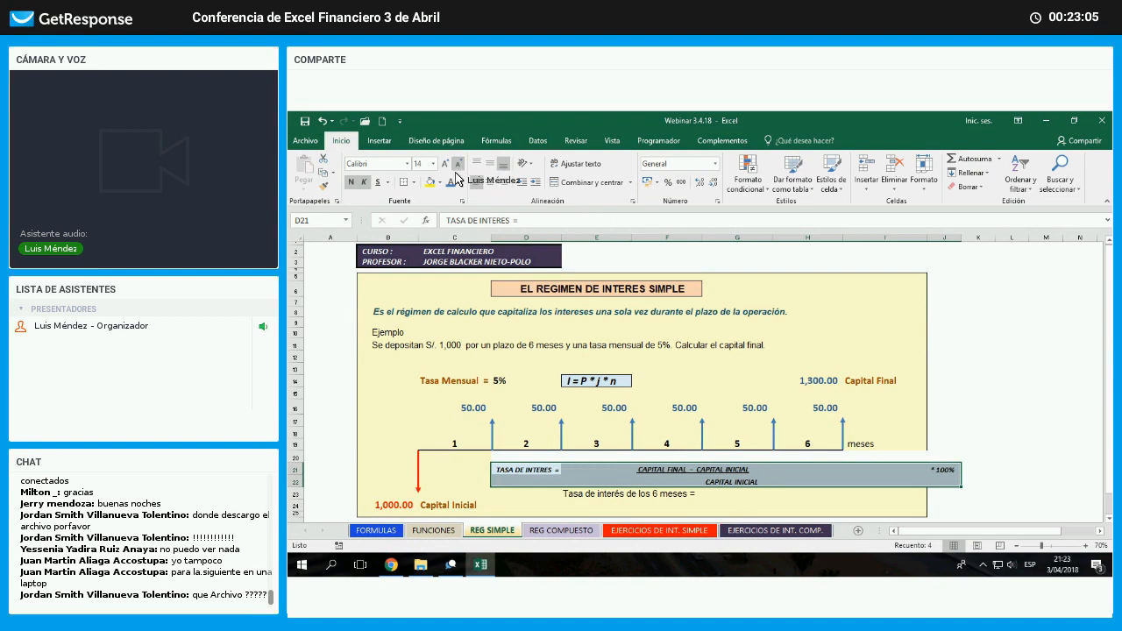
pyautogui.hotkey('ctrl', 'z')
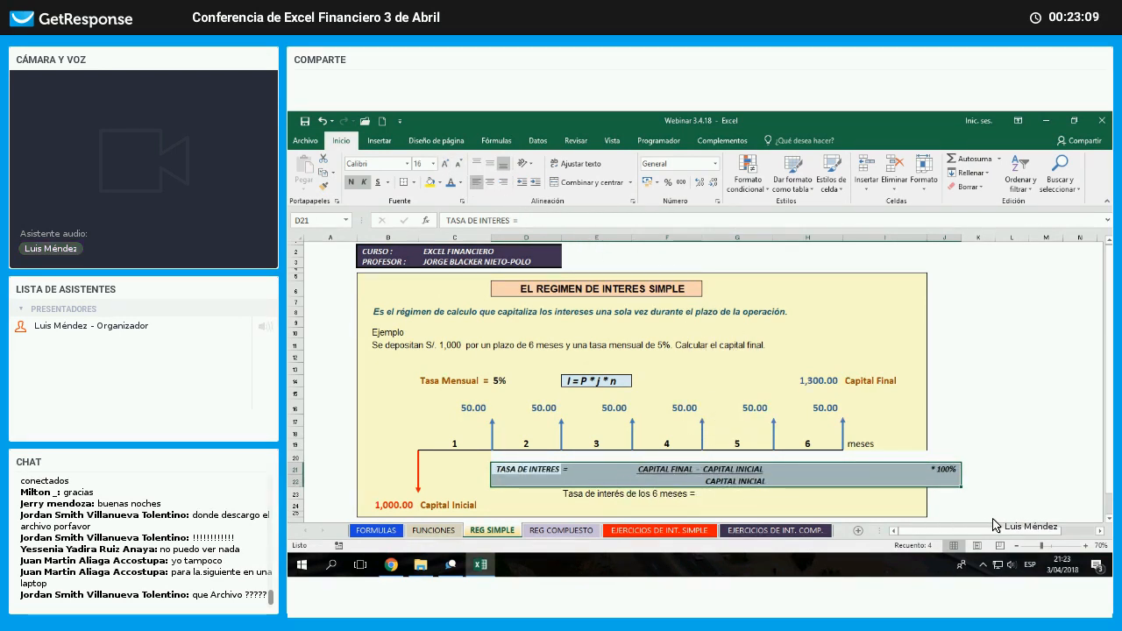
# - Calculate the six-month interest rate in G23 with the formula =(H14-B24)/B24
pyautogui.click(736, 494)
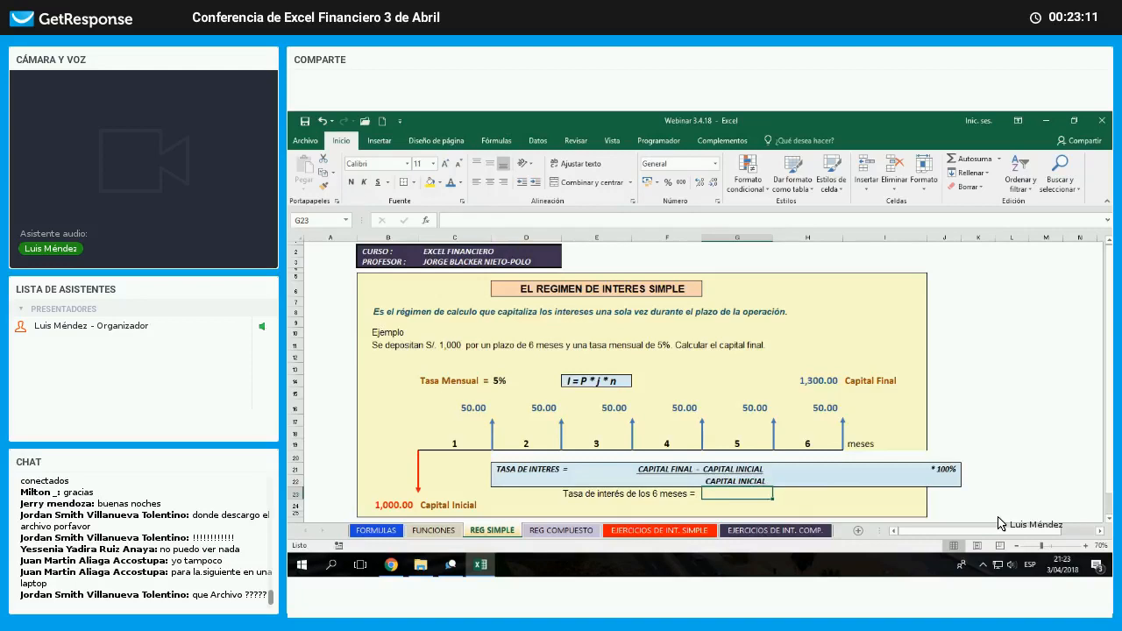
pyautogui.write('=(')
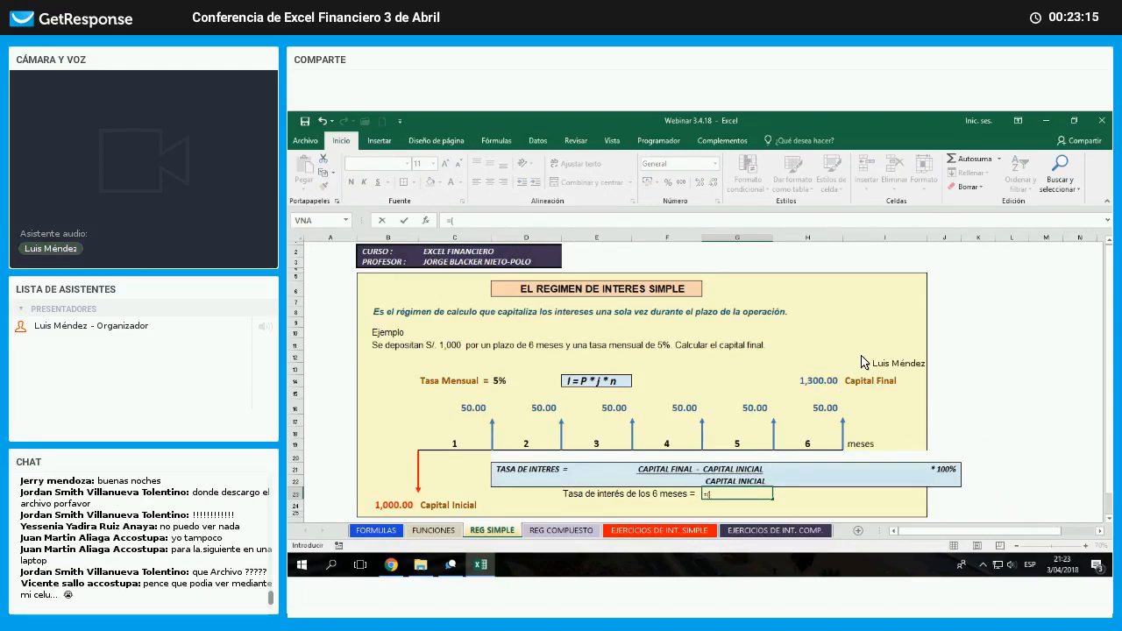
pyautogui.click(810, 380)
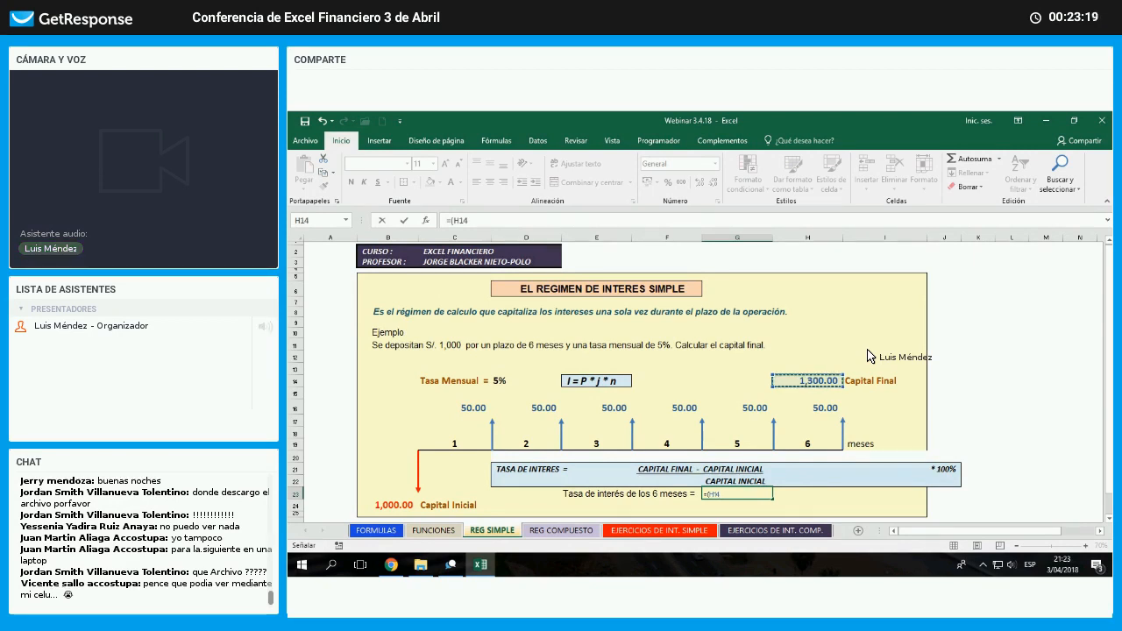
pyautogui.write('-')
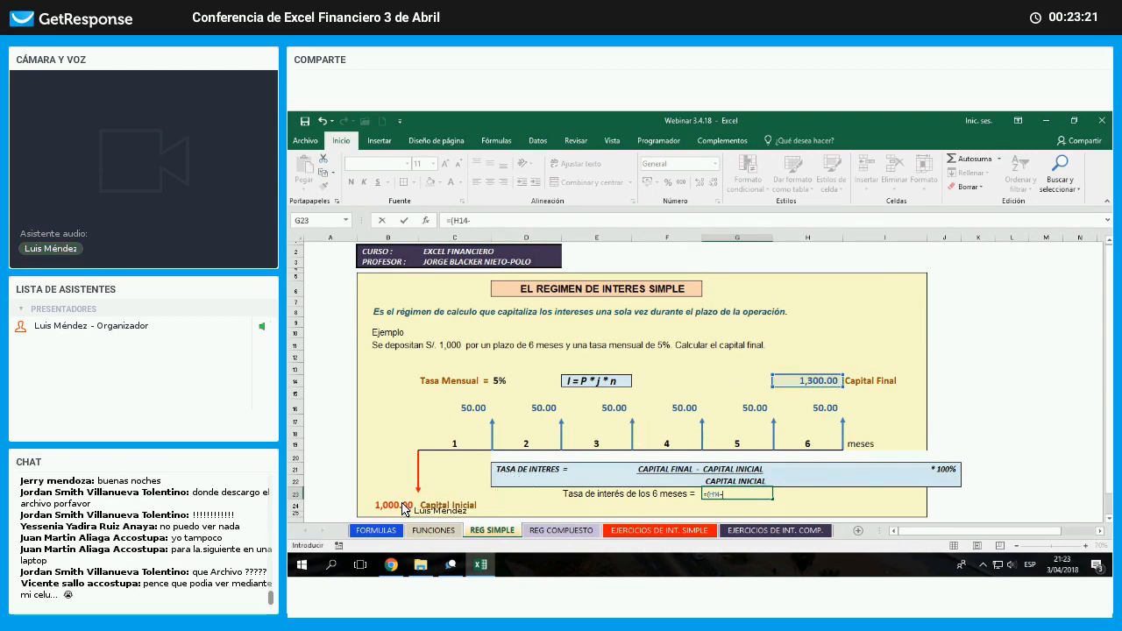
pyautogui.click(387, 505)
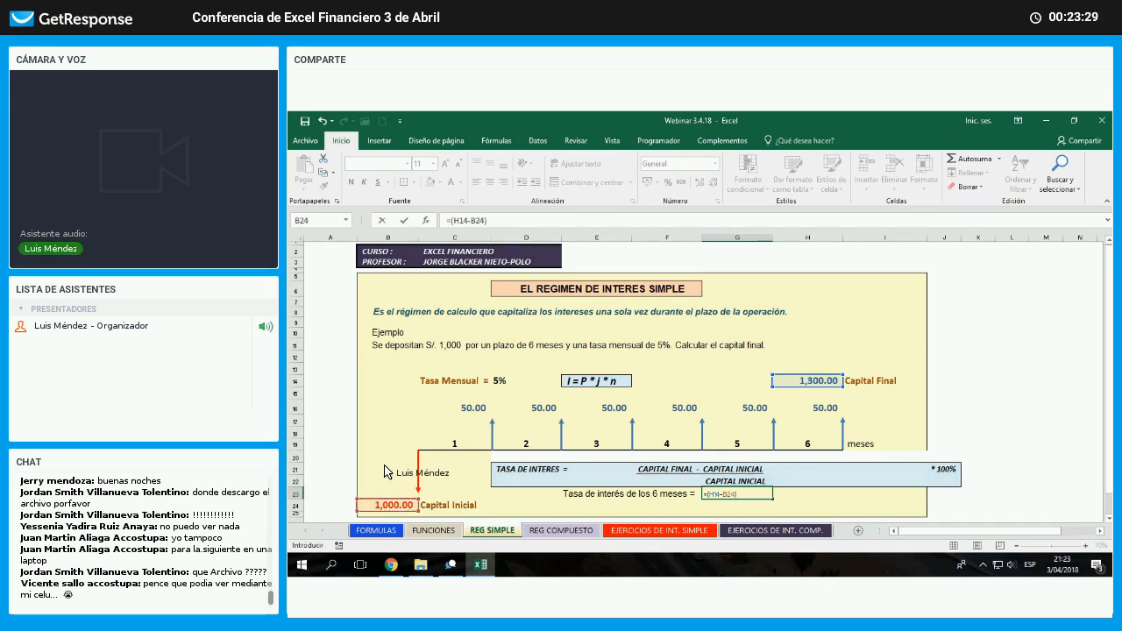
pyautogui.write(')/')
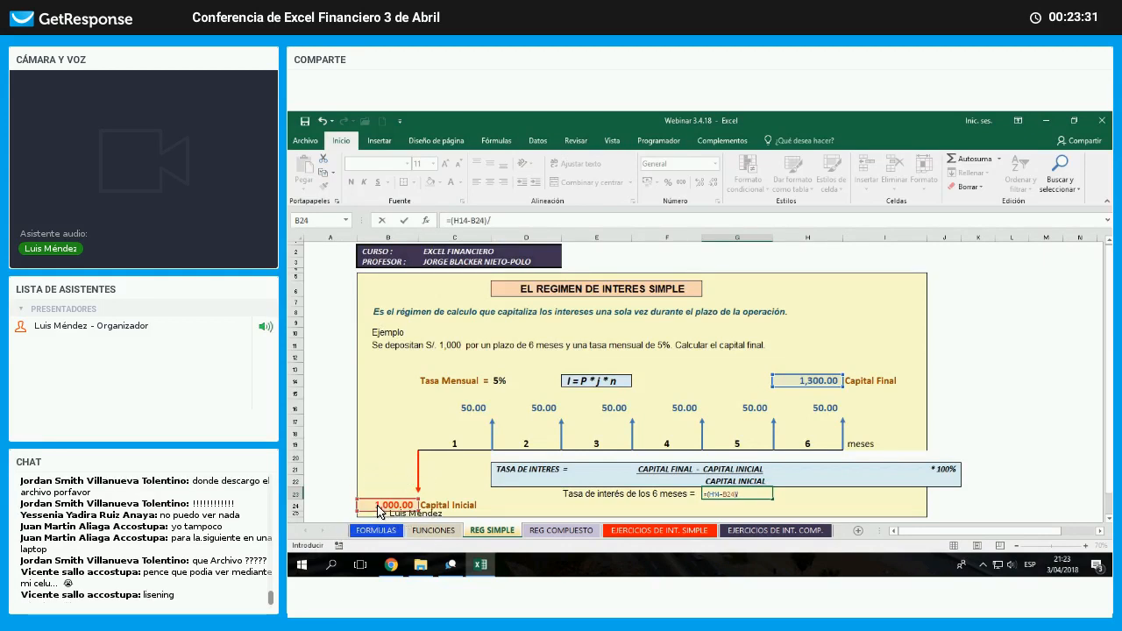
pyautogui.click(381, 507)
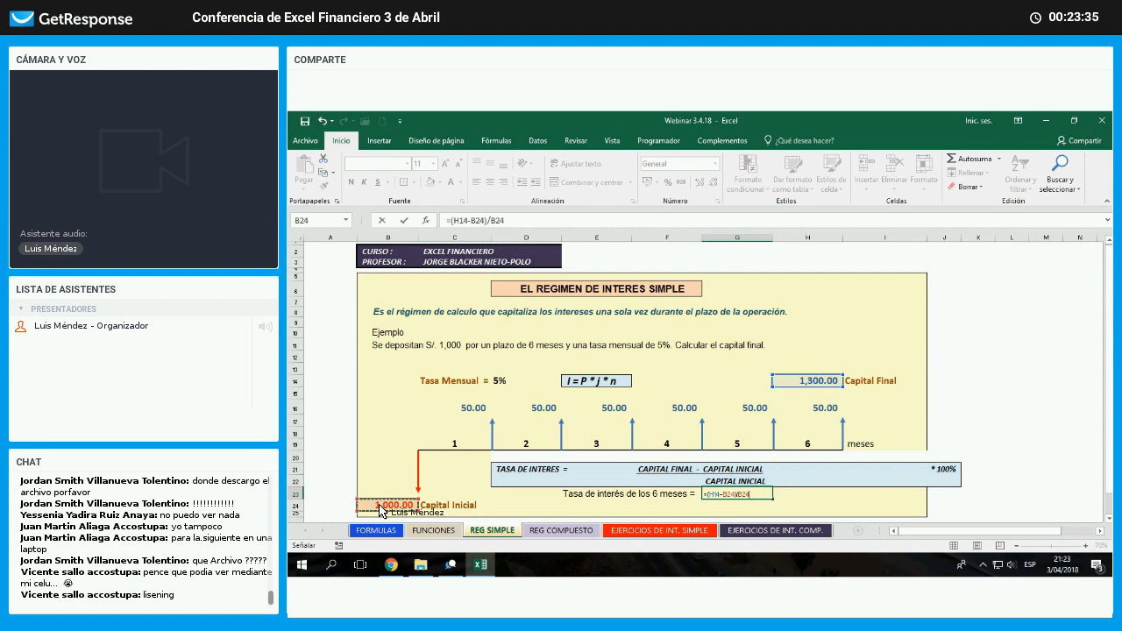
pyautogui.press('Return')
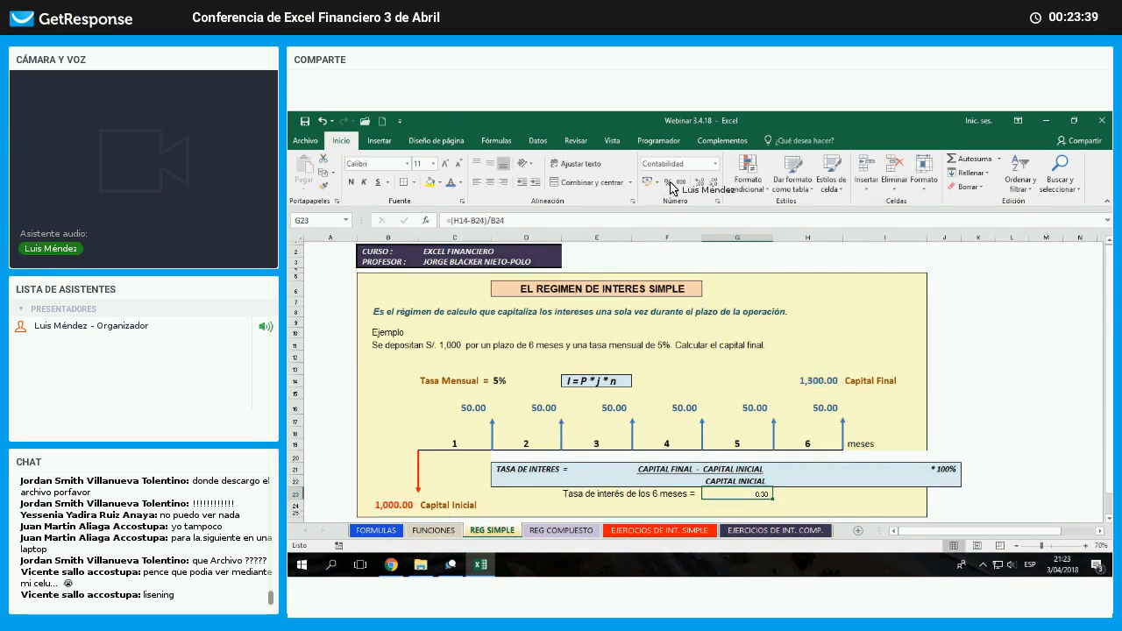
# - Format the six-month rate in G23 as a percentage with two decimals and set its font size to 16
pyautogui.press('Up')
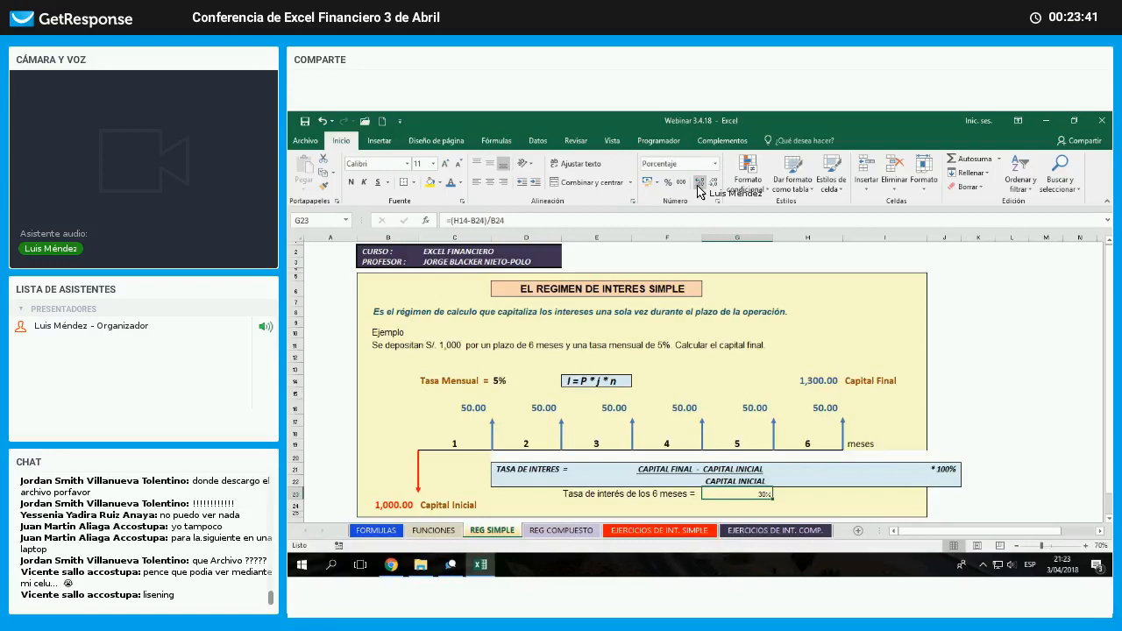
pyautogui.click(667, 181)
pyautogui.click(698, 182)
pyautogui.click(699, 183)
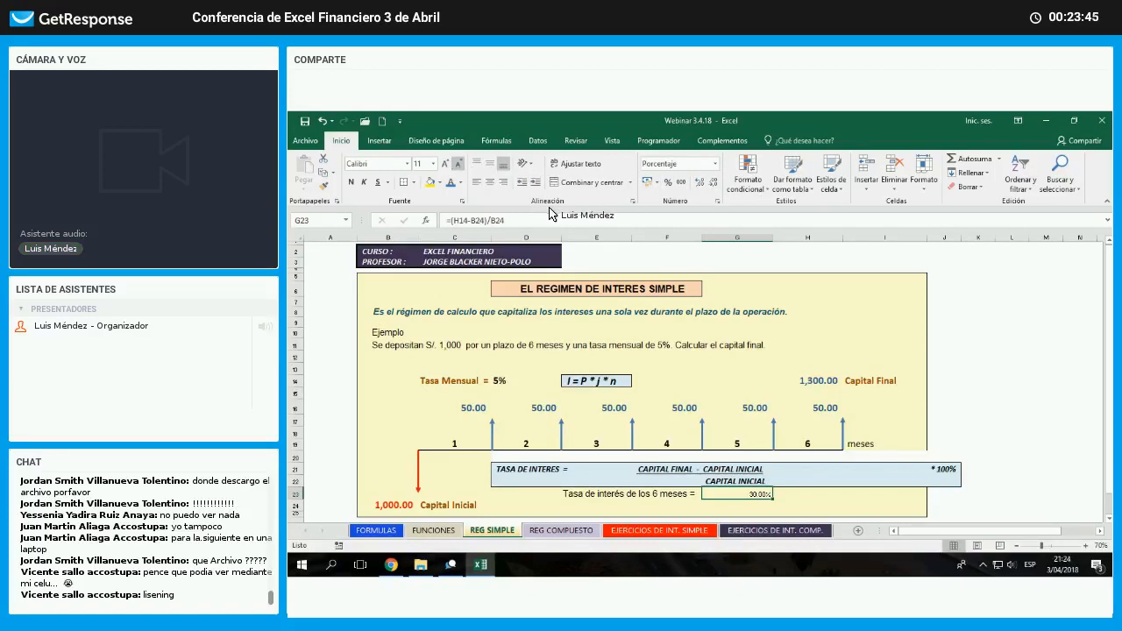
pyautogui.click(444, 163)
pyautogui.click(445, 163)
pyautogui.click(444, 163)
pyautogui.click(444, 163)
pyautogui.click(458, 164)
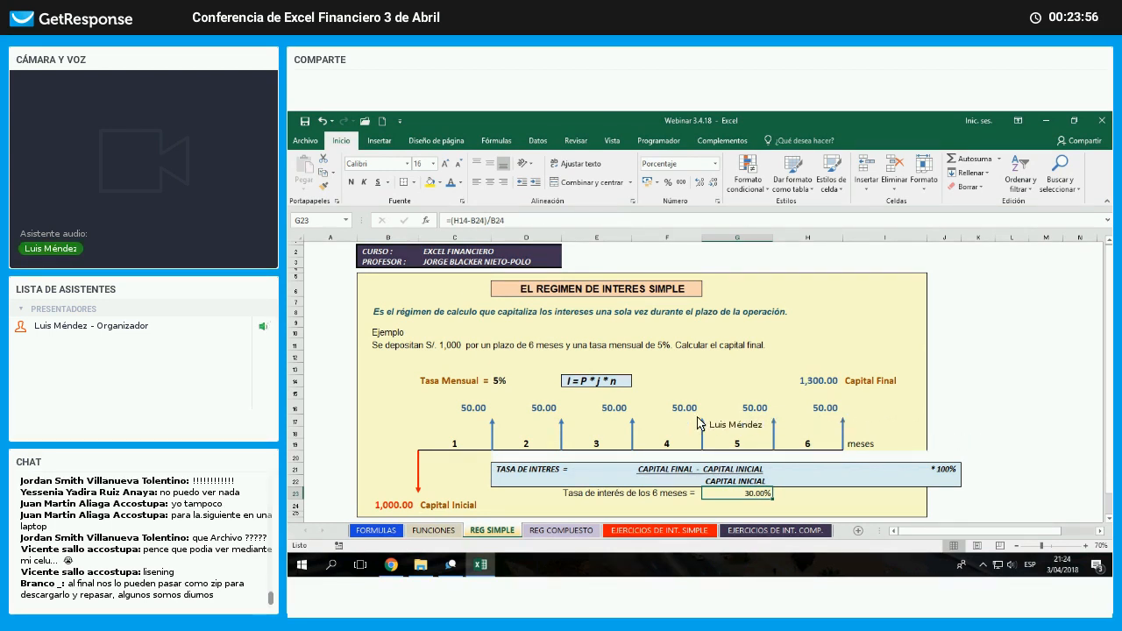
# - Enter the label "Tasa 6 meses =" in C15, below the monthly rate label
pyautogui.click(527, 383)
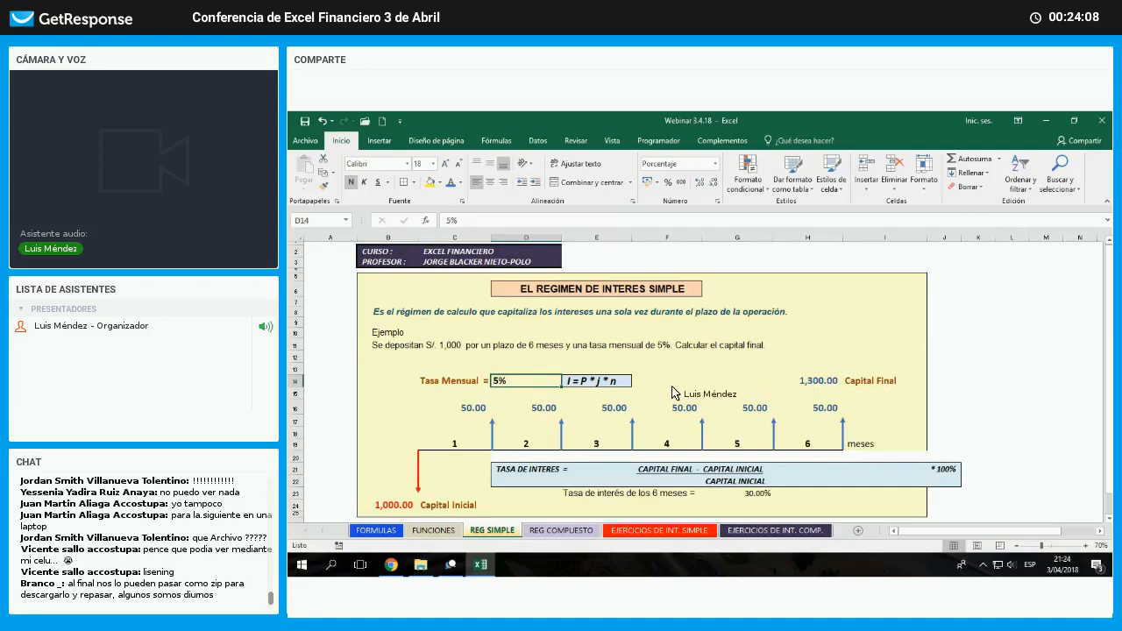
pyautogui.click(807, 381)
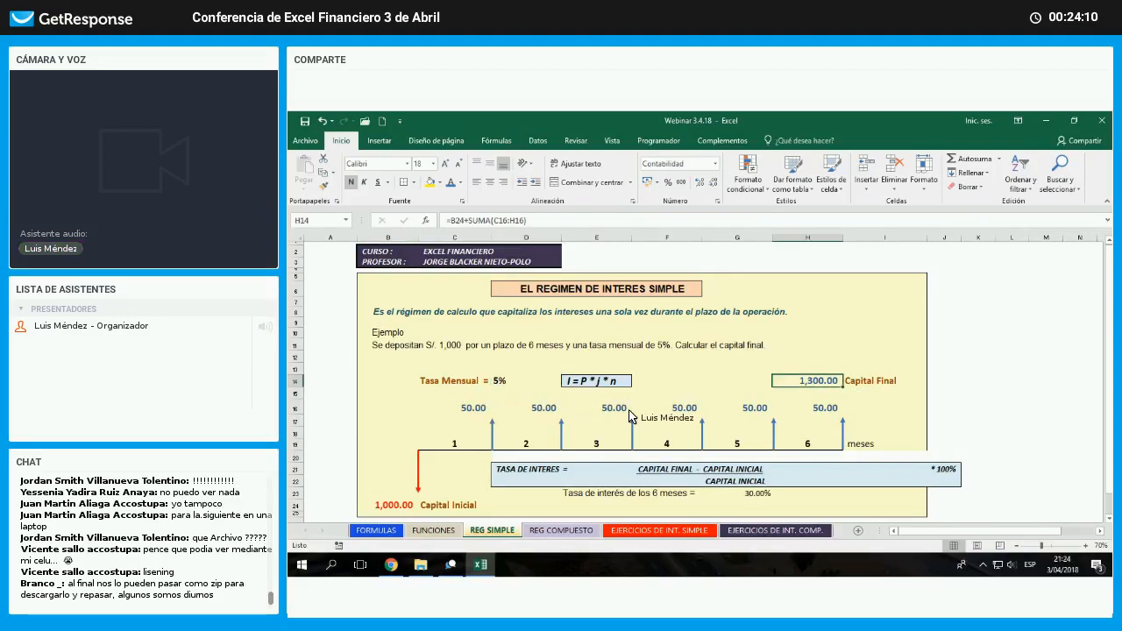
pyautogui.click(454, 393)
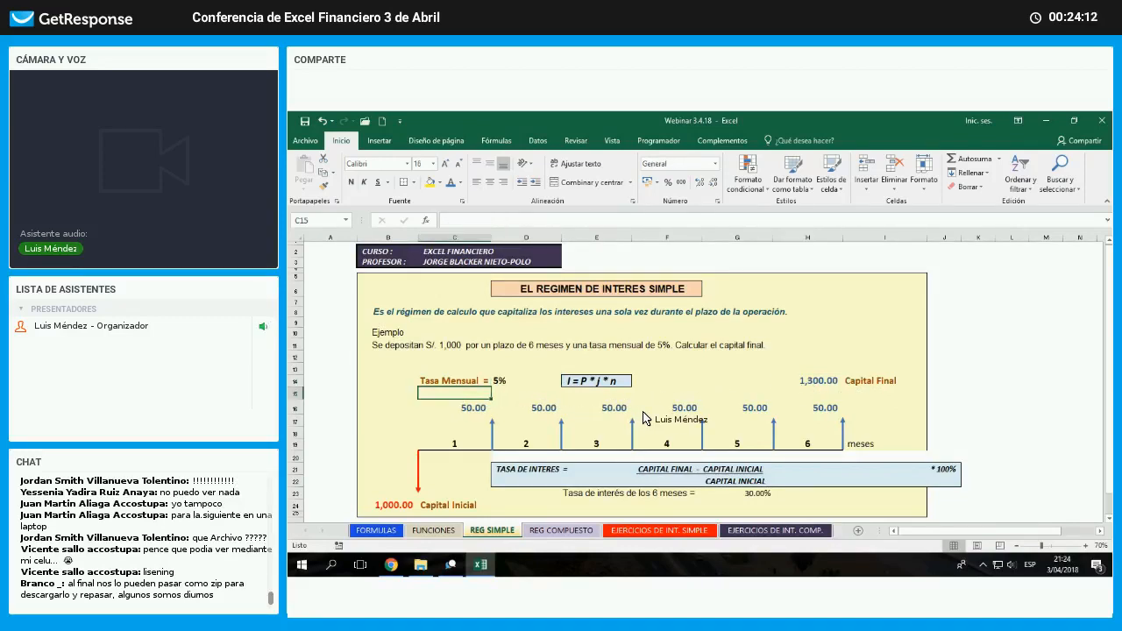
pyautogui.write('Tasa ')
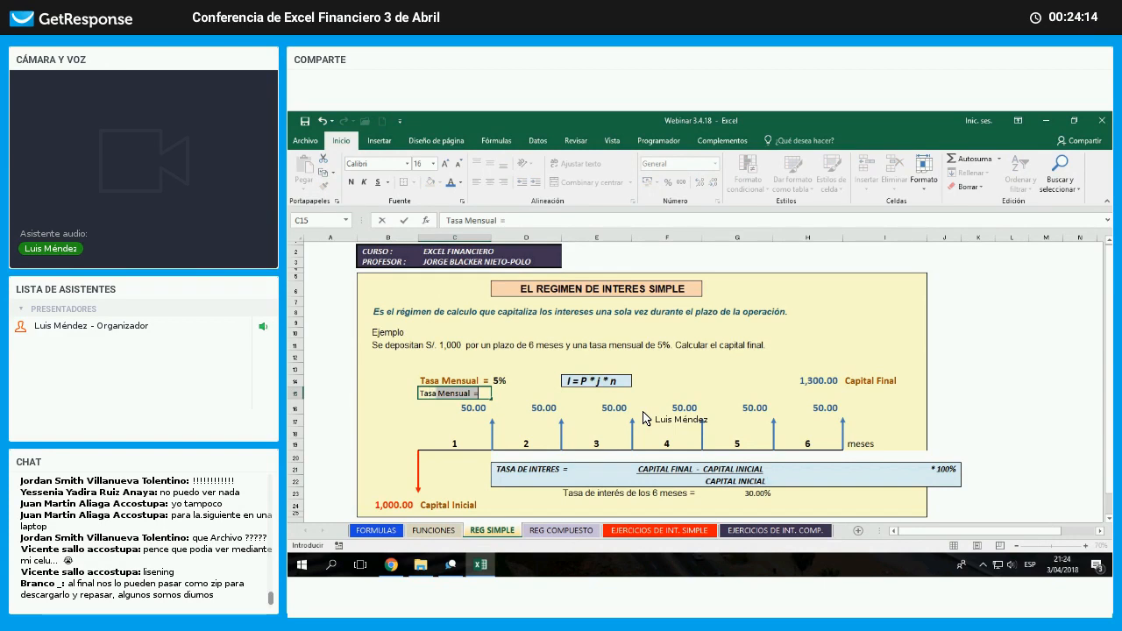
pyautogui.write('6 meses')
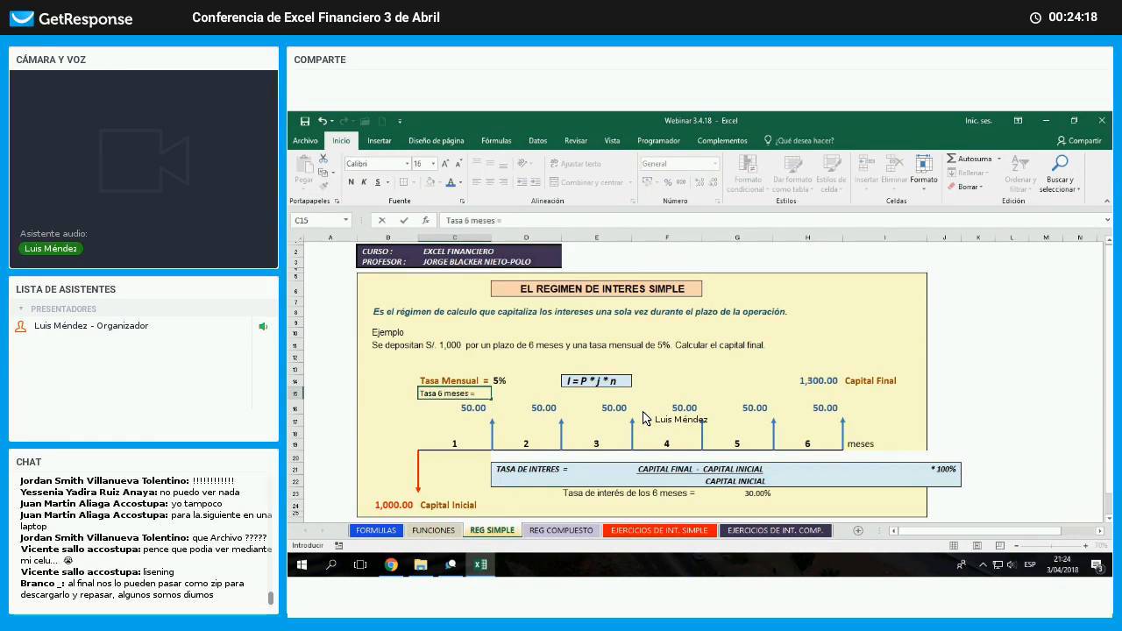
# - Calculate the rate for 6 months in D15 by multiplying the monthly rate, using +D14*6
pyautogui.press('Tab')
pyautogui.write('+')
pyautogui.press('Up')
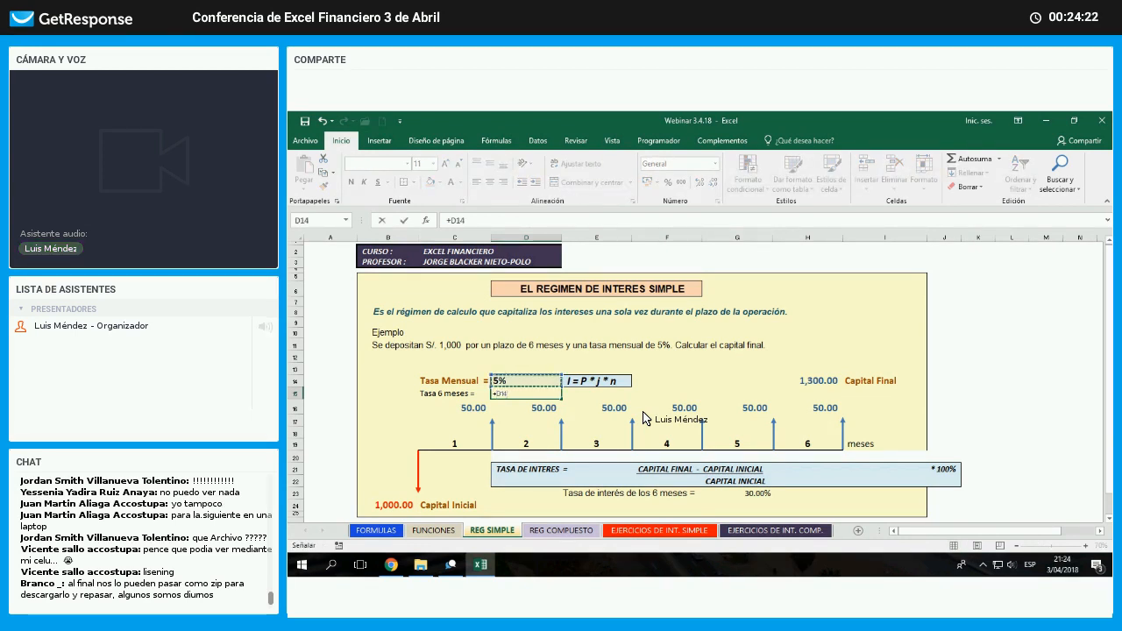
pyautogui.write('*')
pyautogui.press('Return')
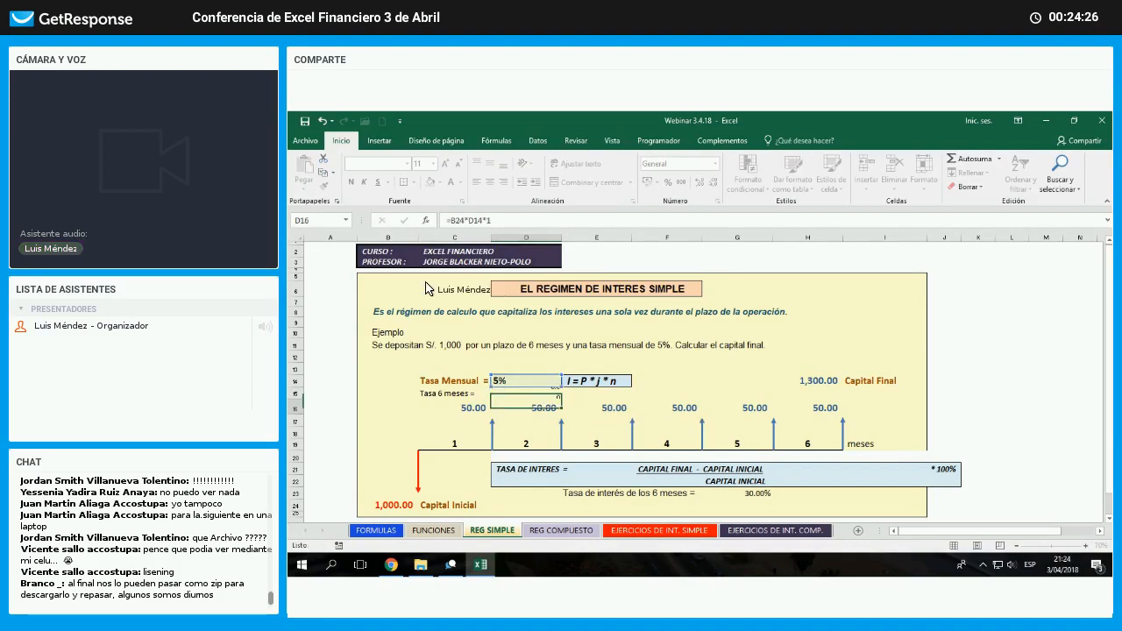
# - Copy the formatting of the Tasa Mensual label and value in C14 and D14 to C15 and D15
pyautogui.click(524, 381)
pyautogui.click(323, 185)
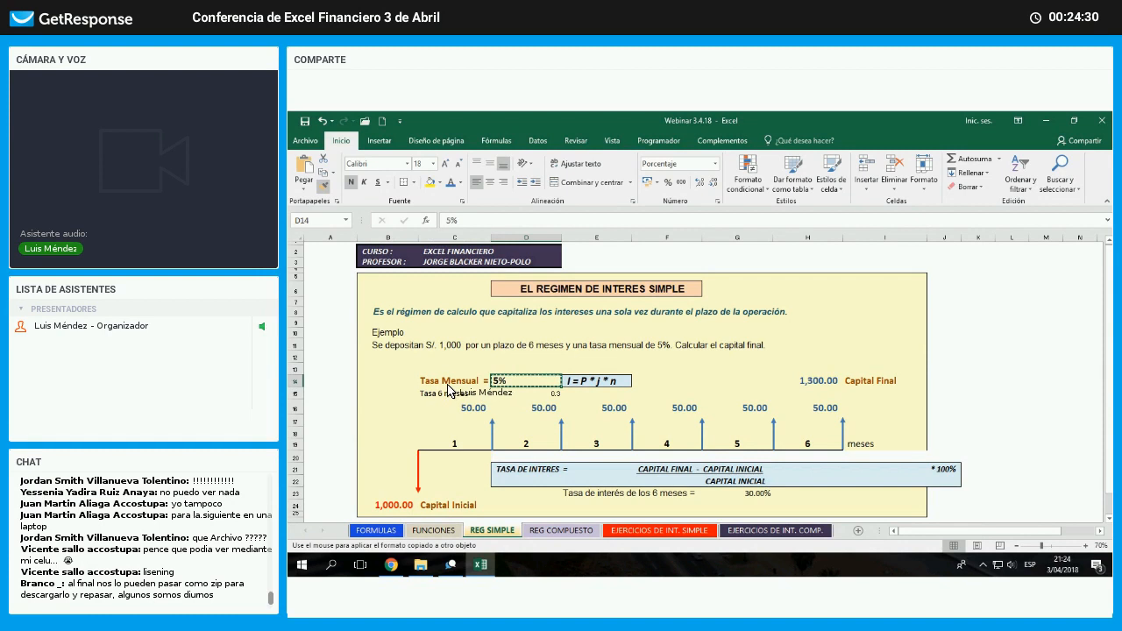
pyautogui.click(519, 393)
pyautogui.click(424, 382)
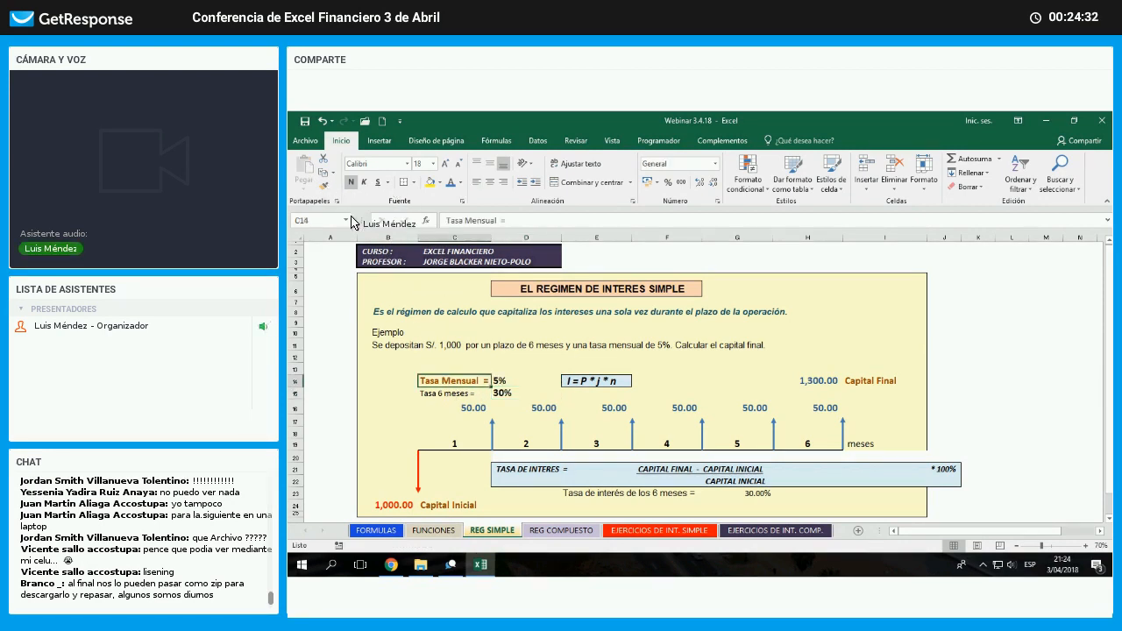
pyautogui.click(324, 185)
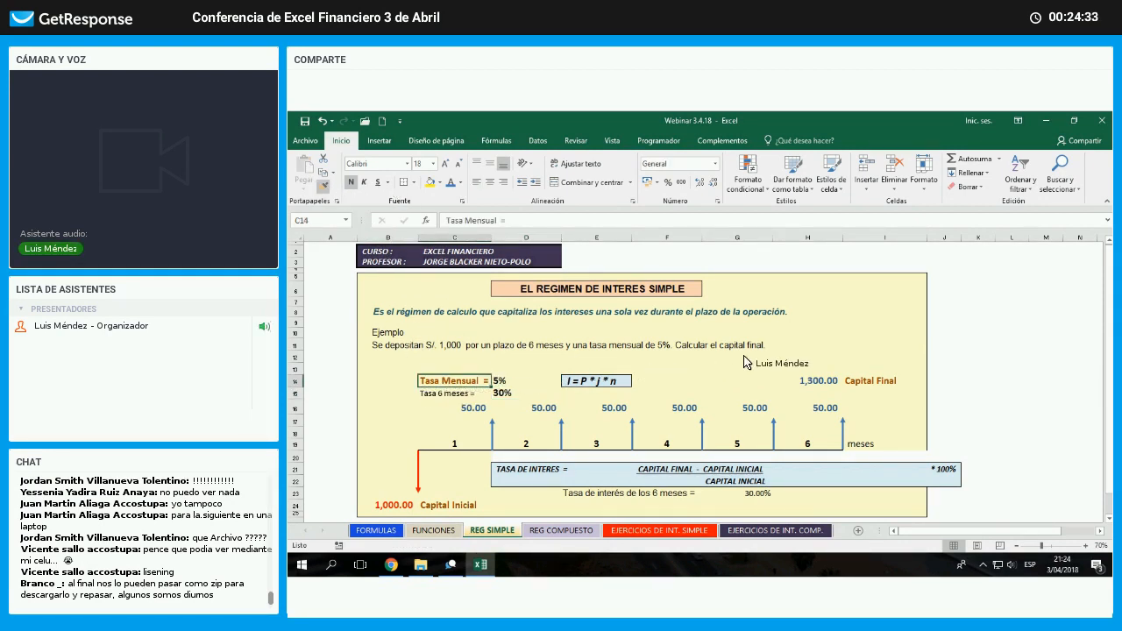
pyautogui.click(452, 393)
pyautogui.click(846, 323)
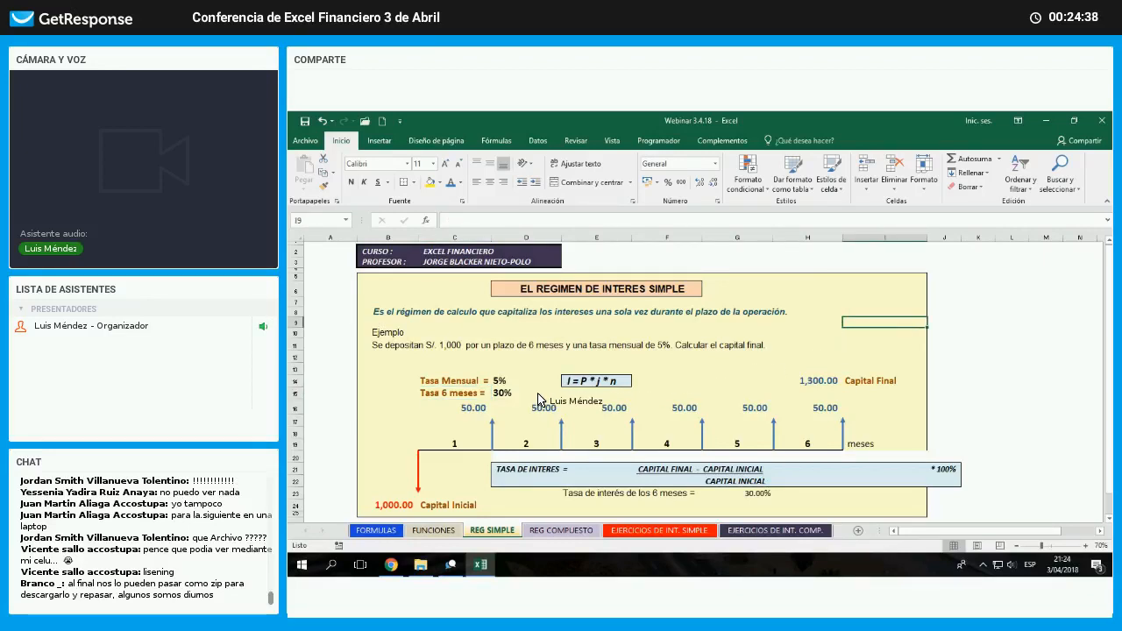
pyautogui.click(507, 383)
pyautogui.click(507, 394)
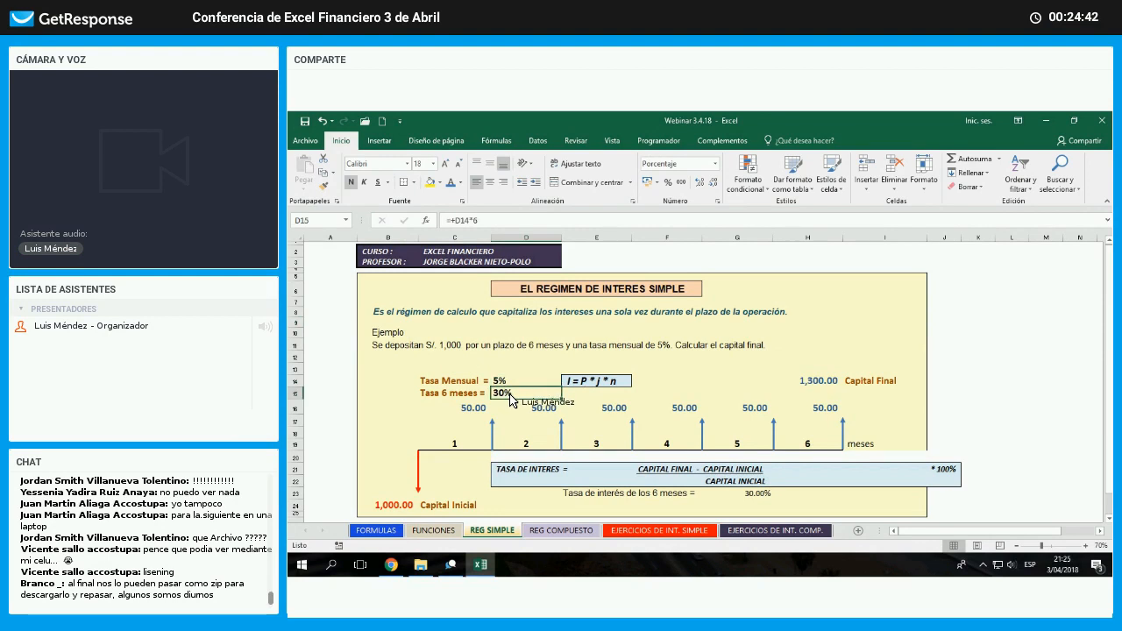
pyautogui.press('Up')
pyautogui.press('Down')
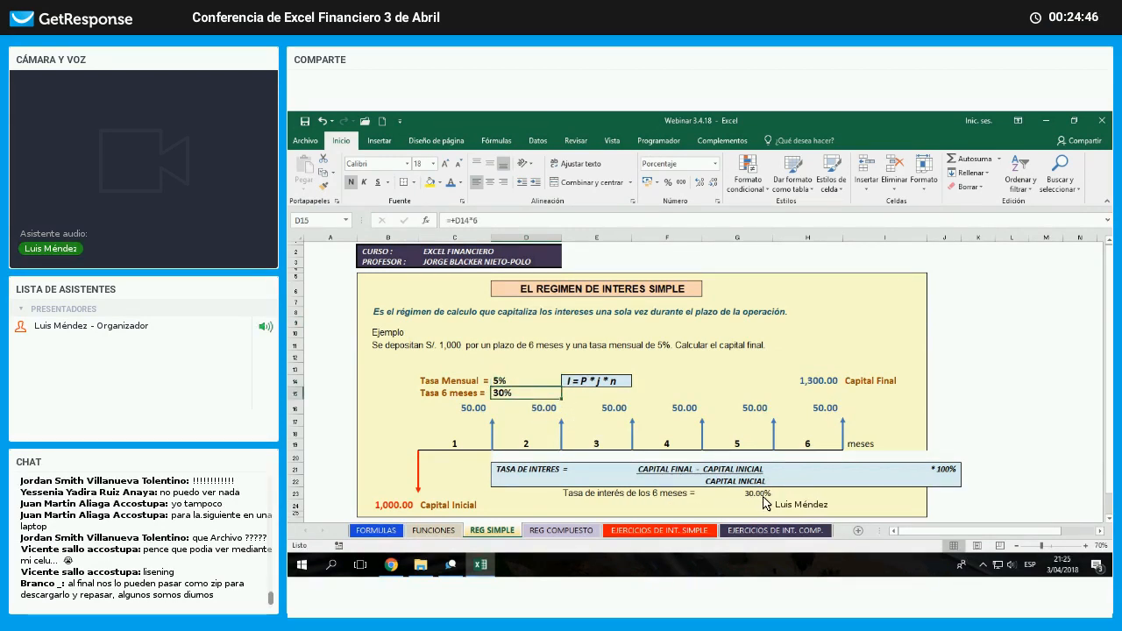
pyautogui.click(723, 495)
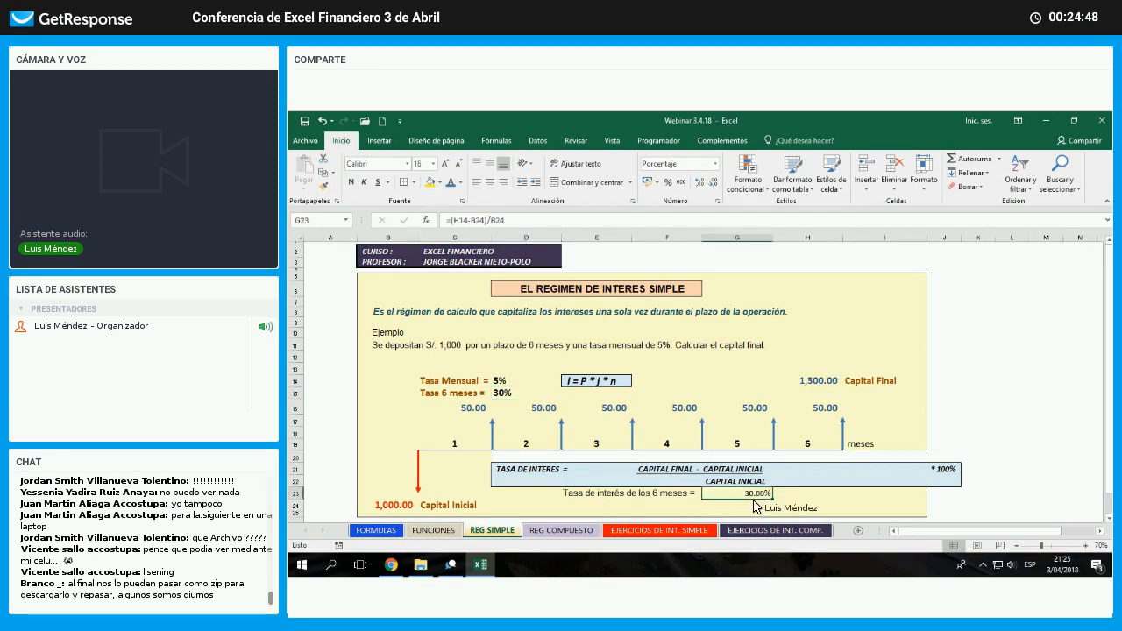
# - Enter the label "Tasa mensual =" in F24, below the six-month interest rate label
pyautogui.click(657, 506)
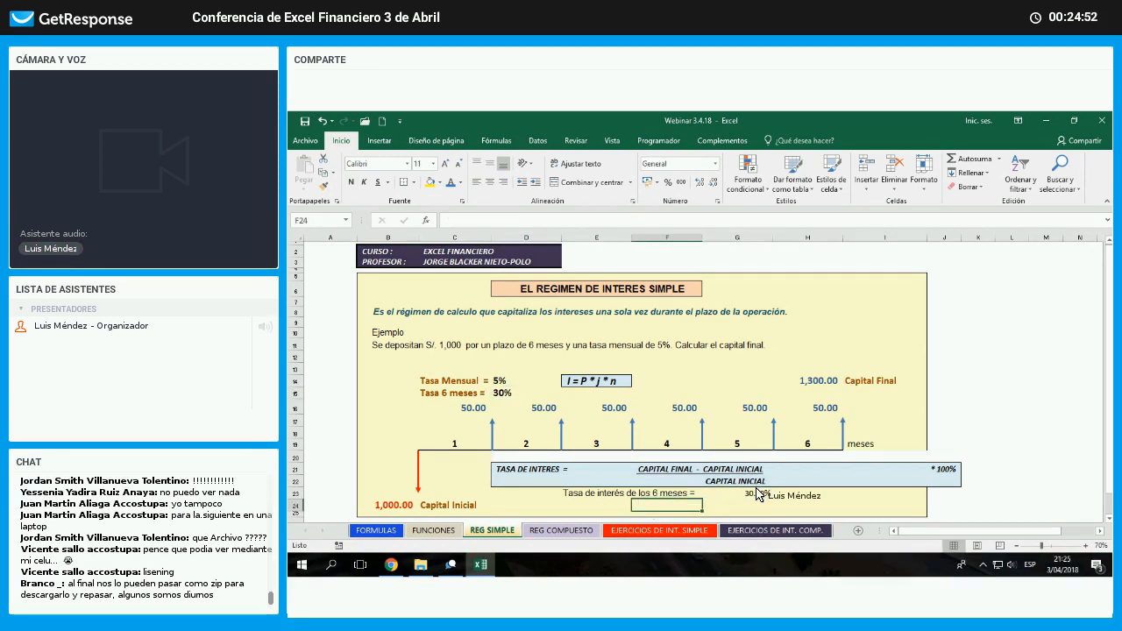
pyautogui.write('Tasa')
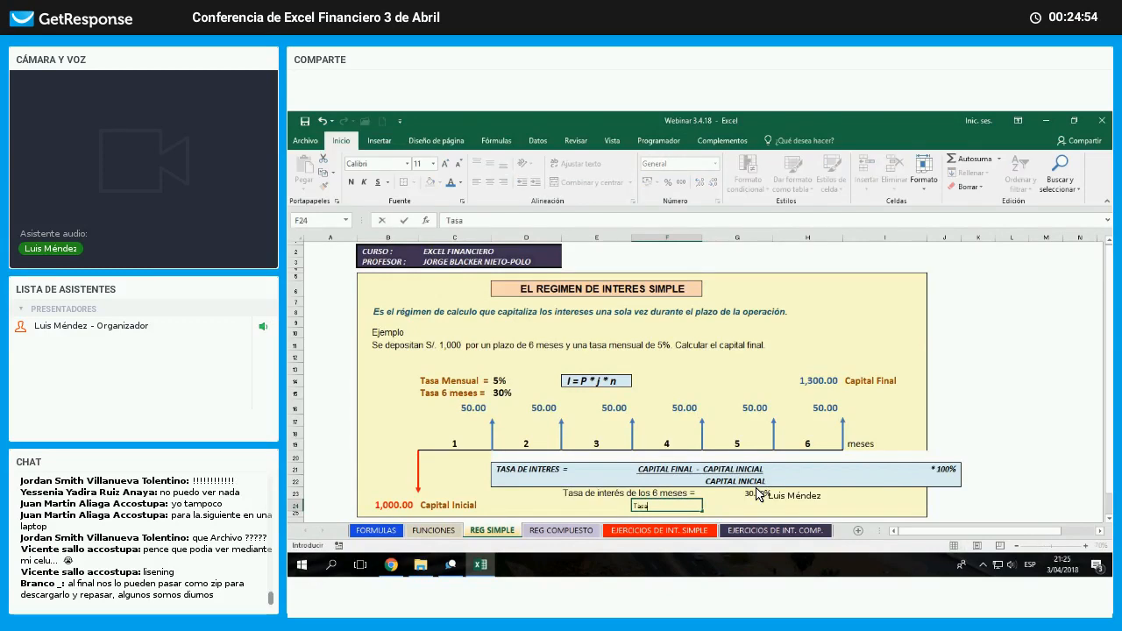
pyautogui.write(' mensual =')
pyautogui.press('Tab')
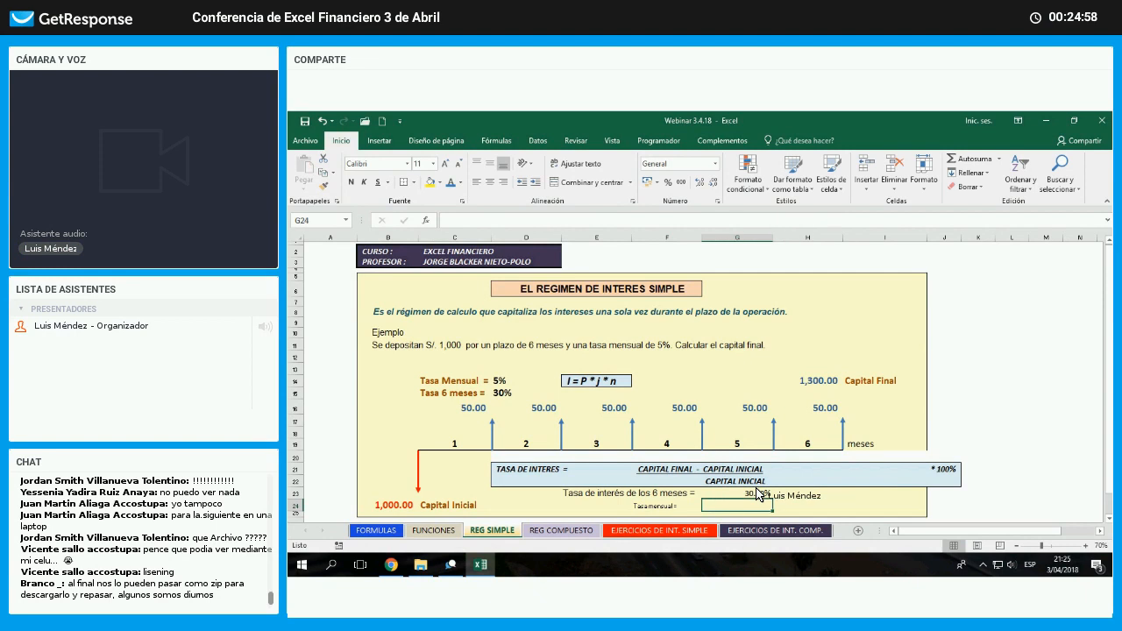
# - Calculate the monthly rate in G24 by dividing the six-month rate by 6, using +G23/6
pyautogui.write('+')
pyautogui.press('Up')
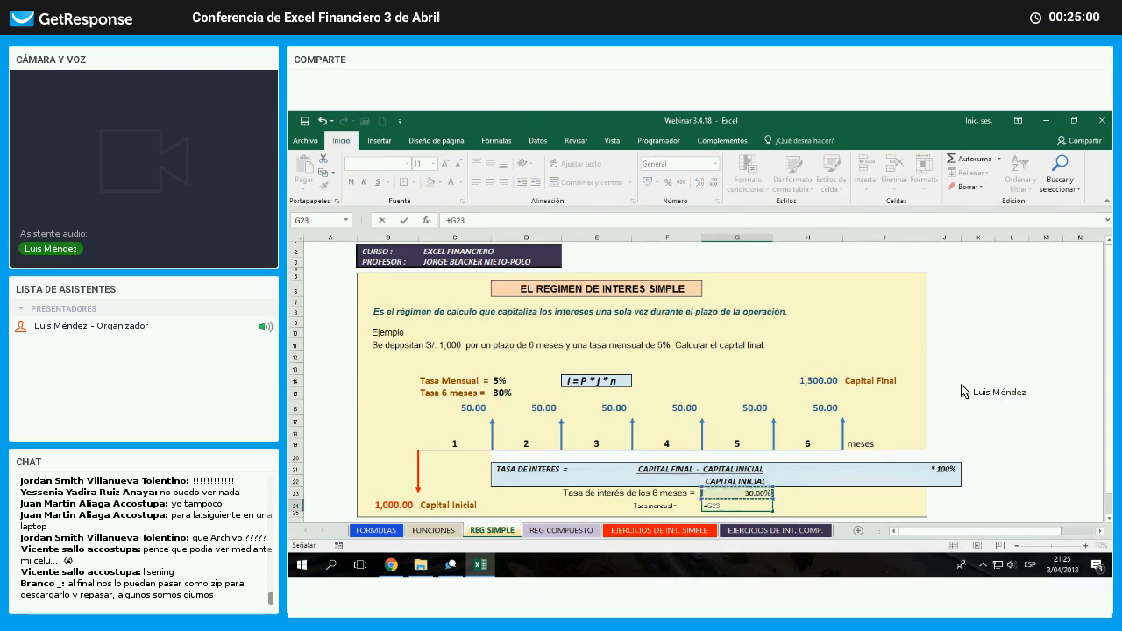
pyautogui.write('/')
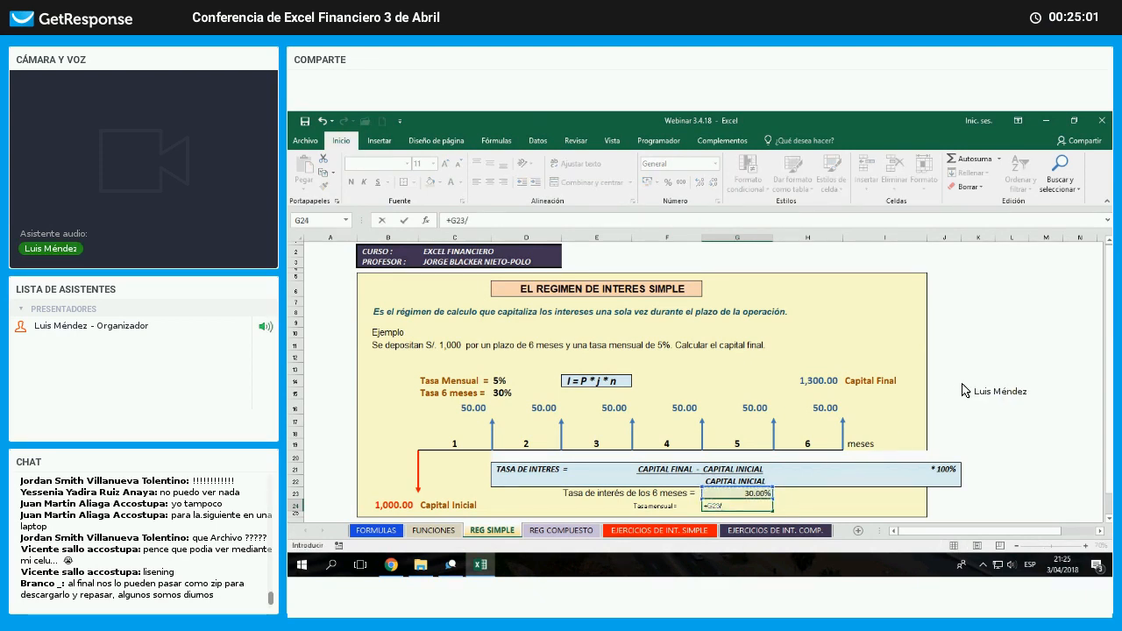
pyautogui.write('6')
pyautogui.press('Return')
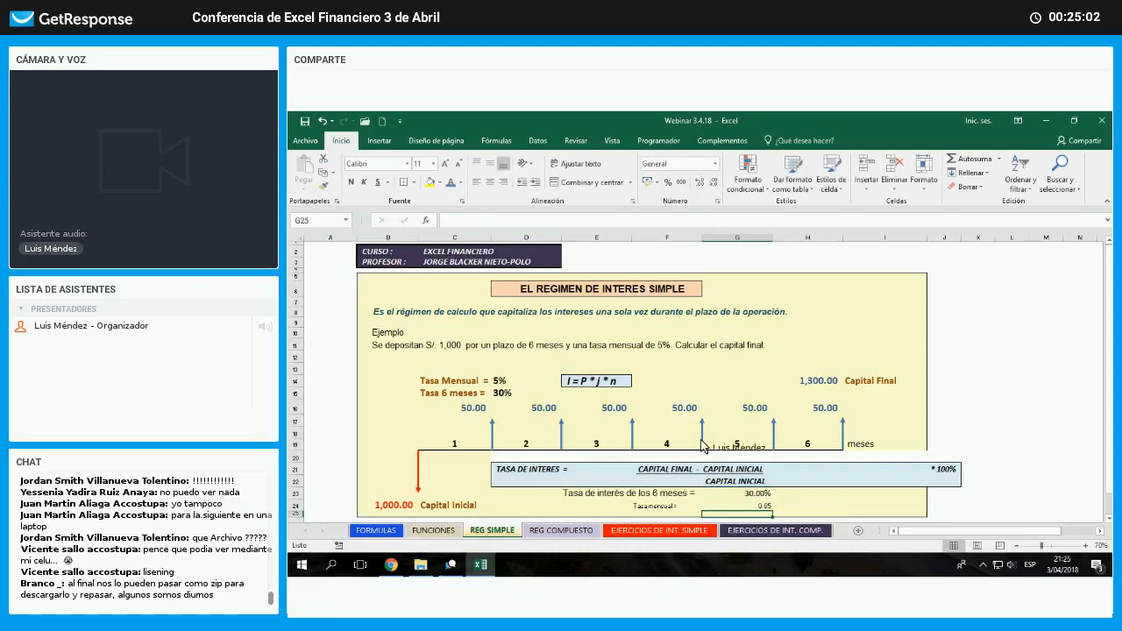
# - Copy the percentage formatting of the six-month rate in G23 to the monthly rate in G24
pyautogui.press('Up')
pyautogui.press('Up')
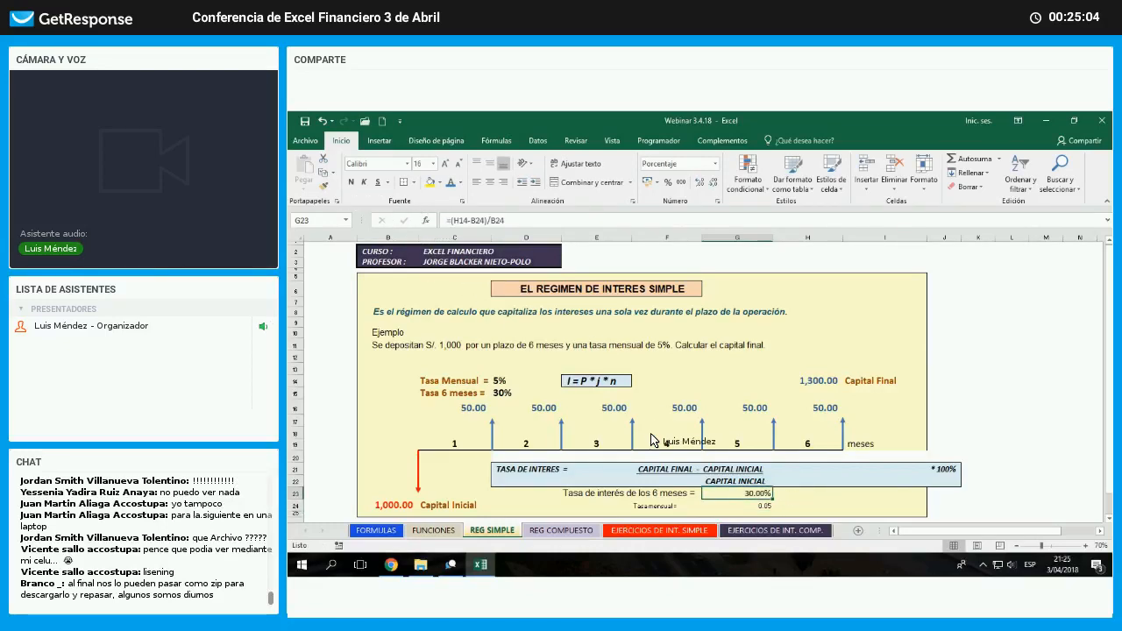
pyautogui.click(324, 185)
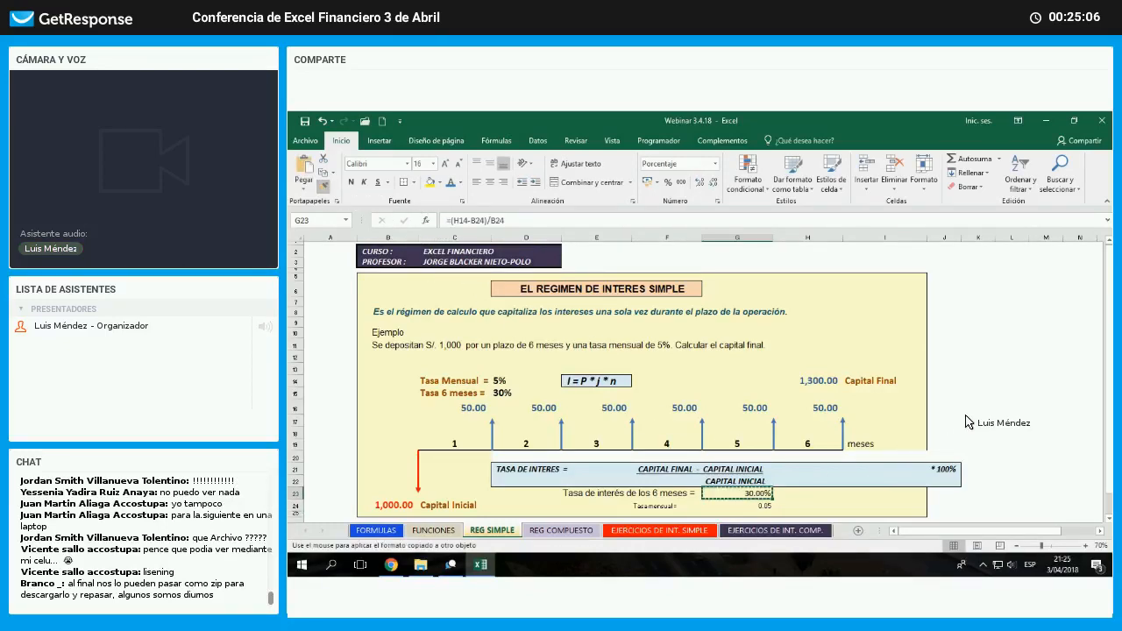
pyautogui.click(737, 506)
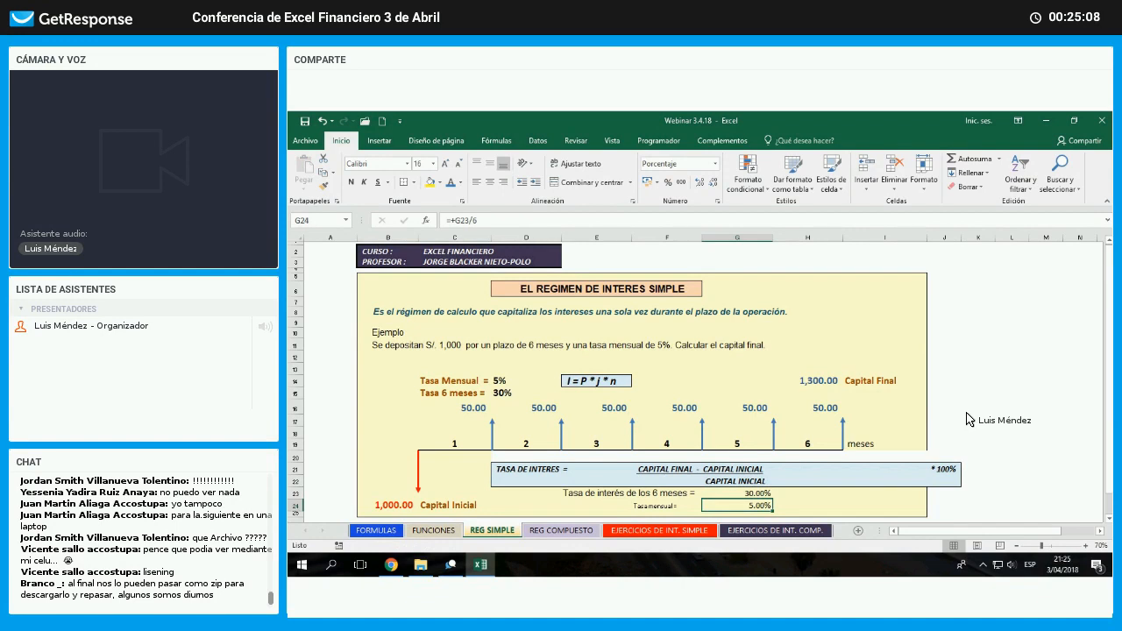
pyautogui.click(969, 410)
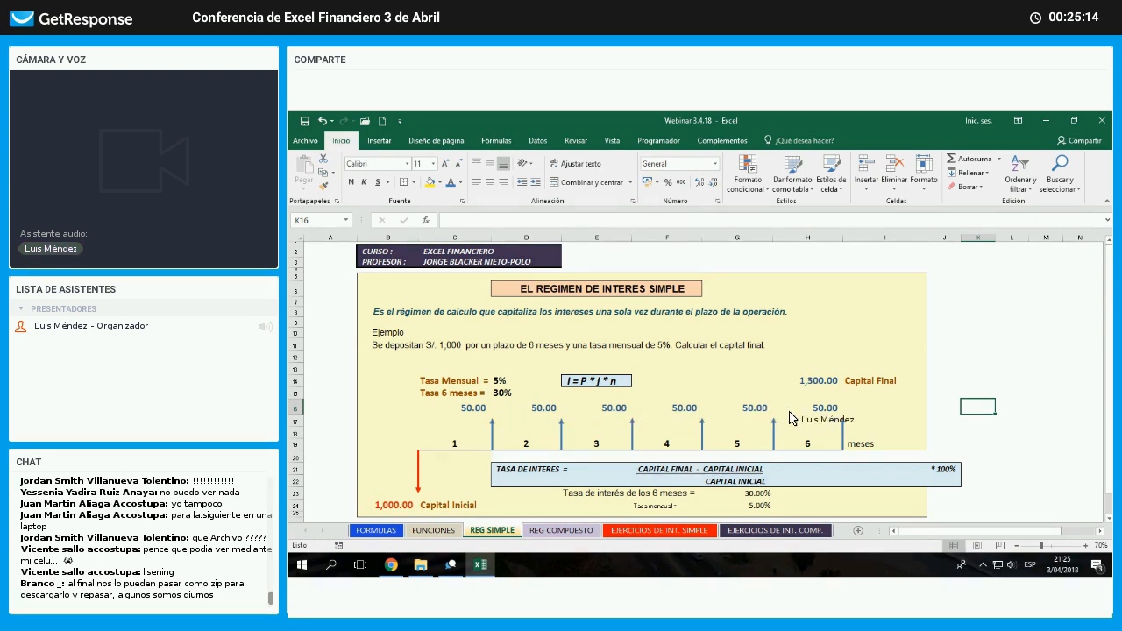
# - Review the monthly interest amounts in C16:H16, the final capital in H14 and the calculated rates of the simple interest example
pyautogui.moveTo(473, 408); pyautogui.dragTo(843, 414)
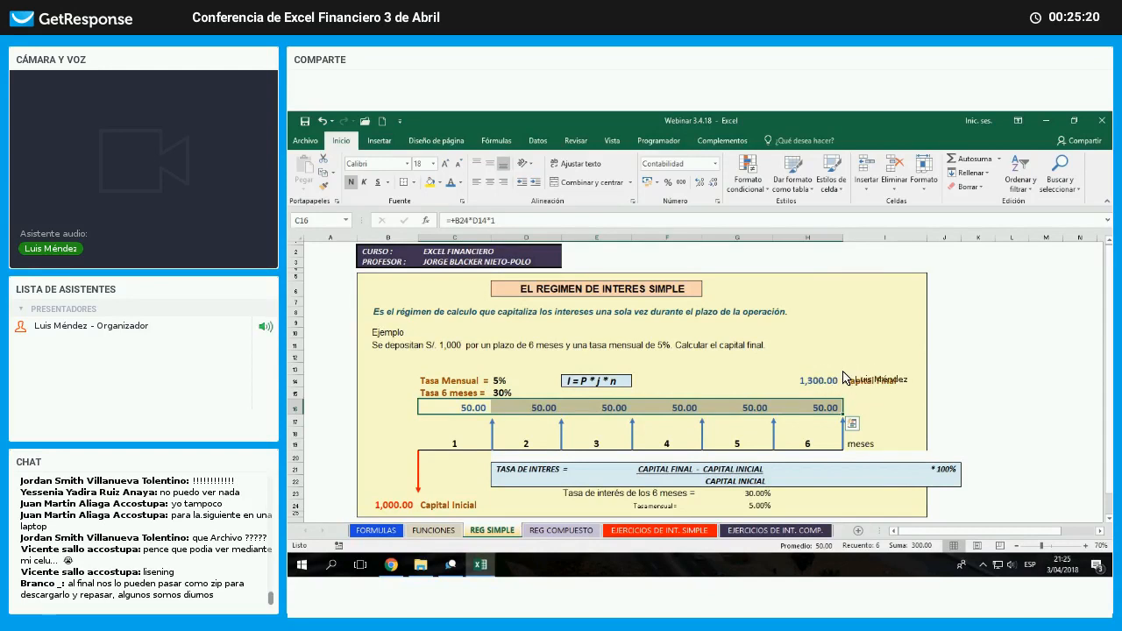
pyautogui.click(840, 380)
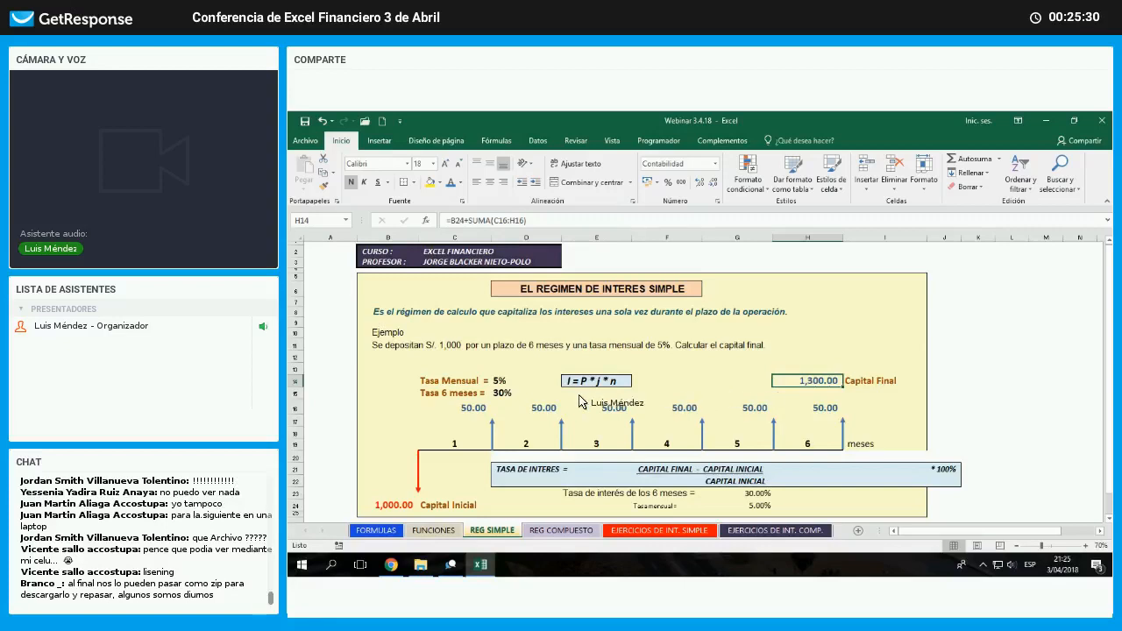
pyautogui.click(506, 392)
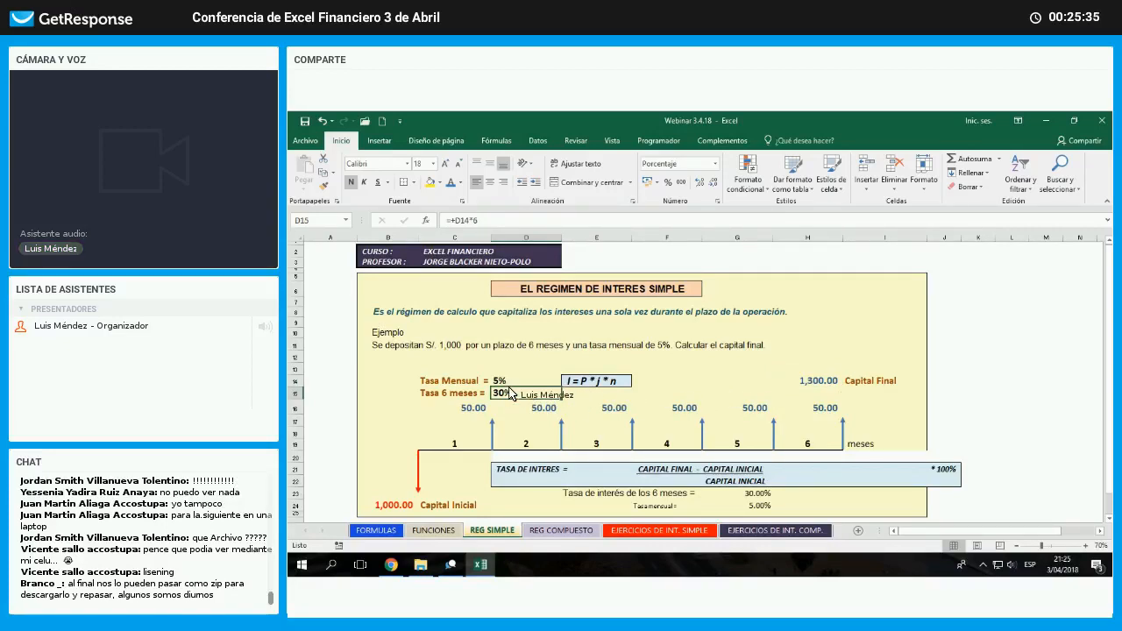
pyautogui.click(766, 507)
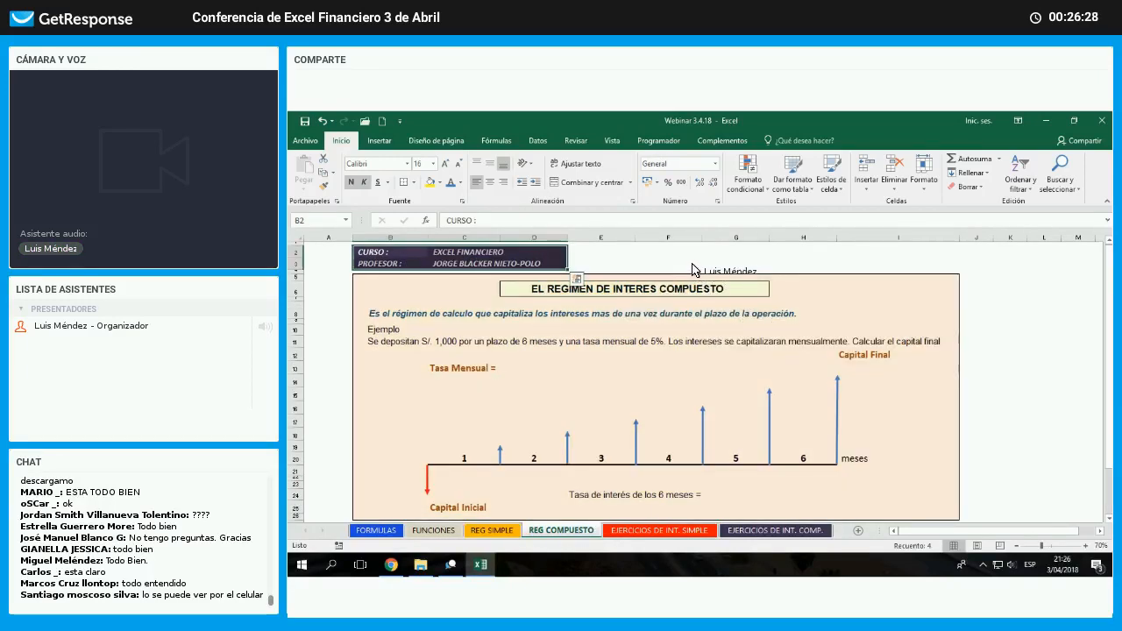
# - Read the compound interest definition in row 8 and the example statement in row 11 of the REG COMPUESTO sheet
pyautogui.click(667, 263)
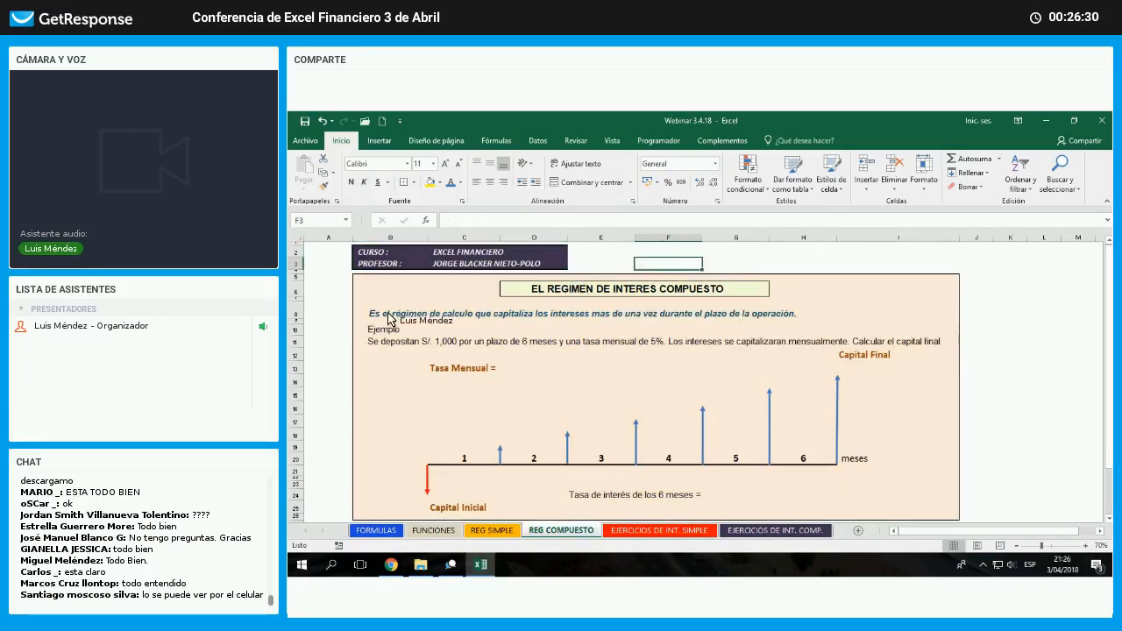
pyautogui.moveTo(377, 312); pyautogui.dragTo(844, 320)
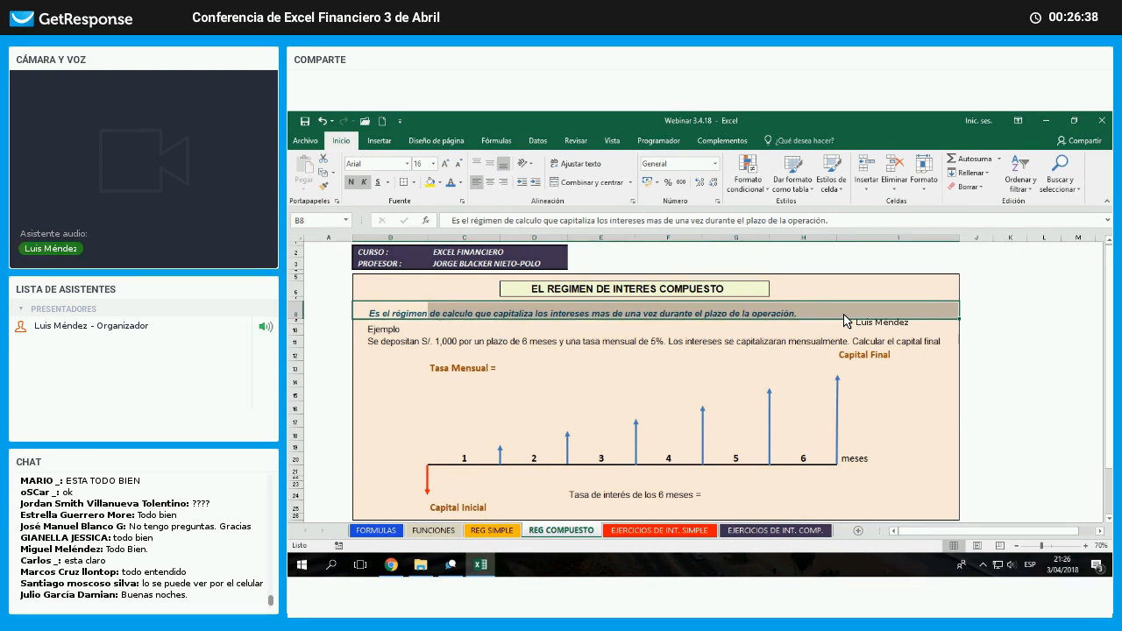
pyautogui.click(823, 265)
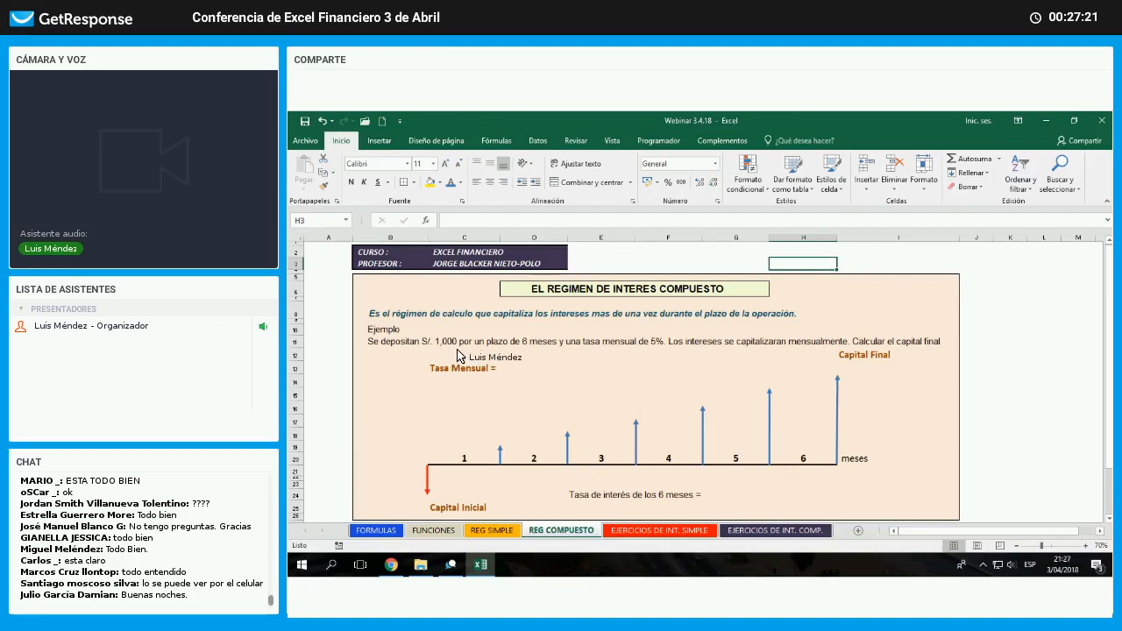
pyautogui.click(540, 354)
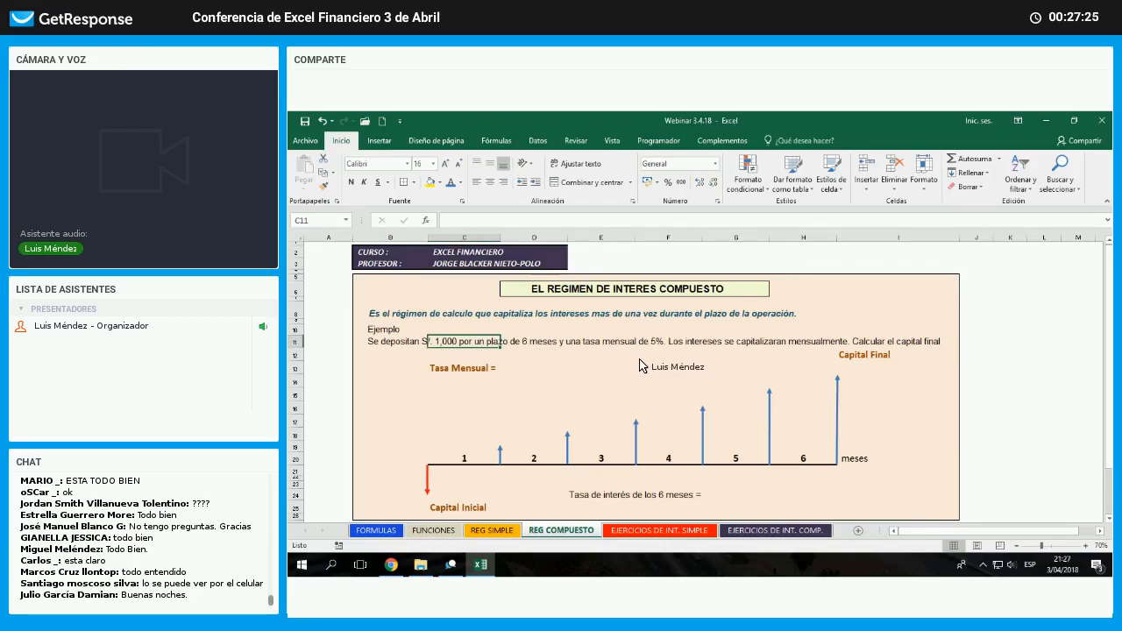
pyautogui.press('Right')
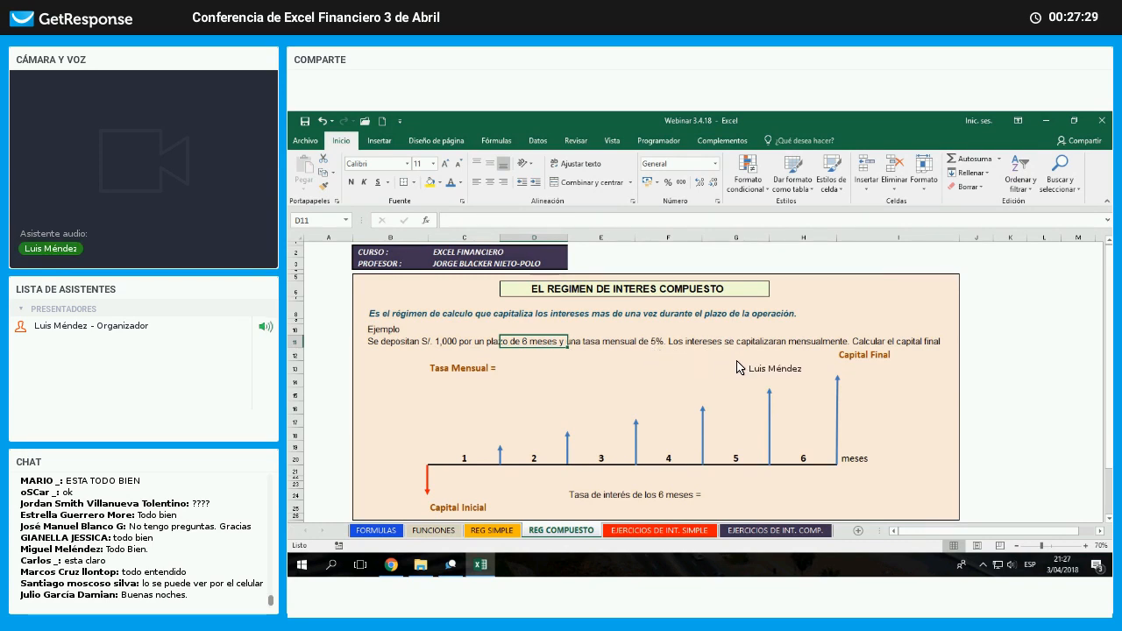
pyautogui.press('Right')
pyautogui.press('Right')
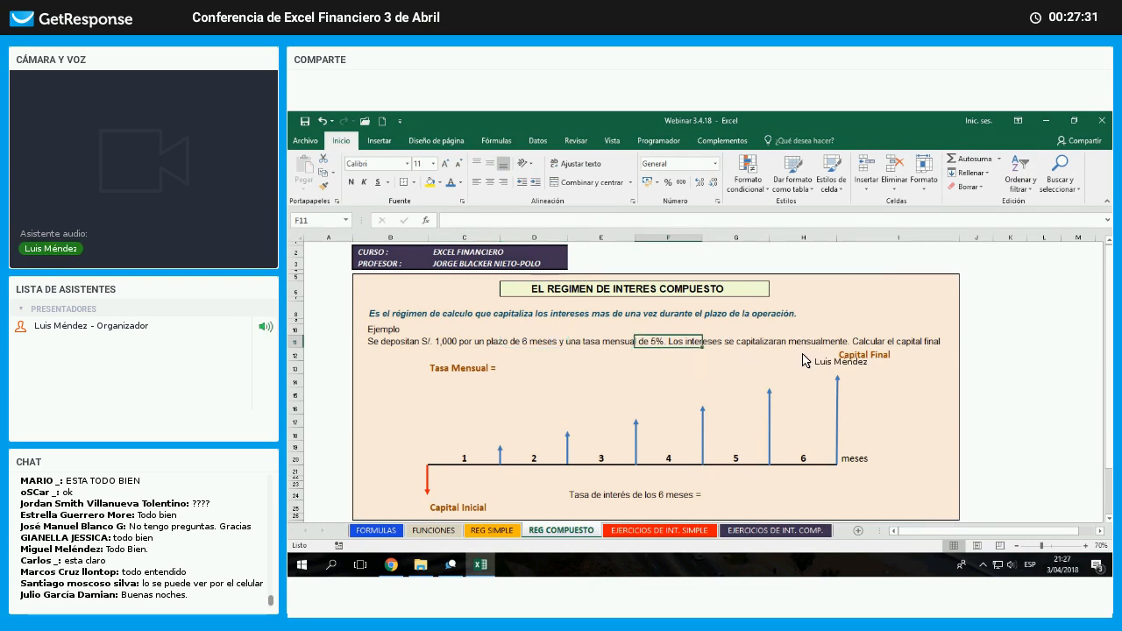
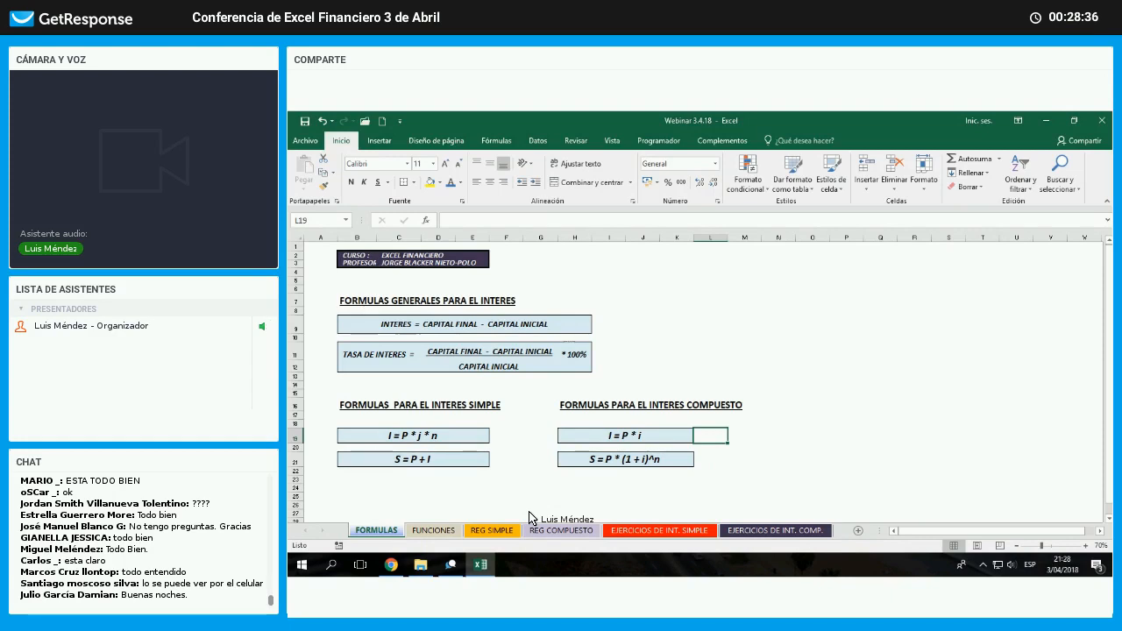
# - Copy the simple interest formula I = P * j * n from B19 on the FORMULAS sheet
pyautogui.click(506, 442)
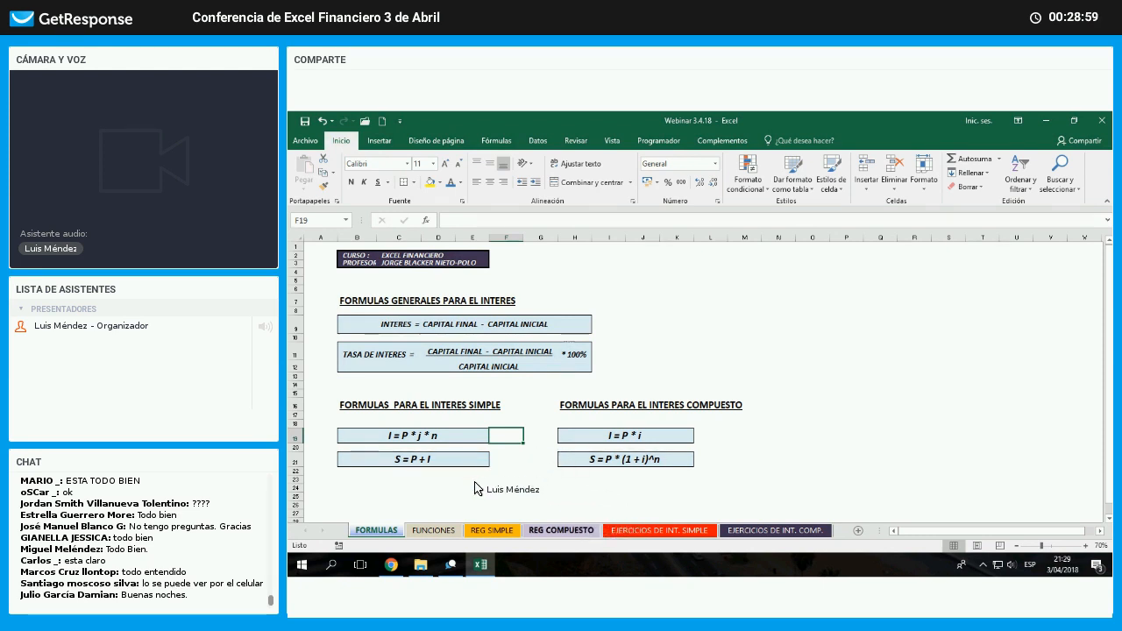
pyautogui.click(535, 530)
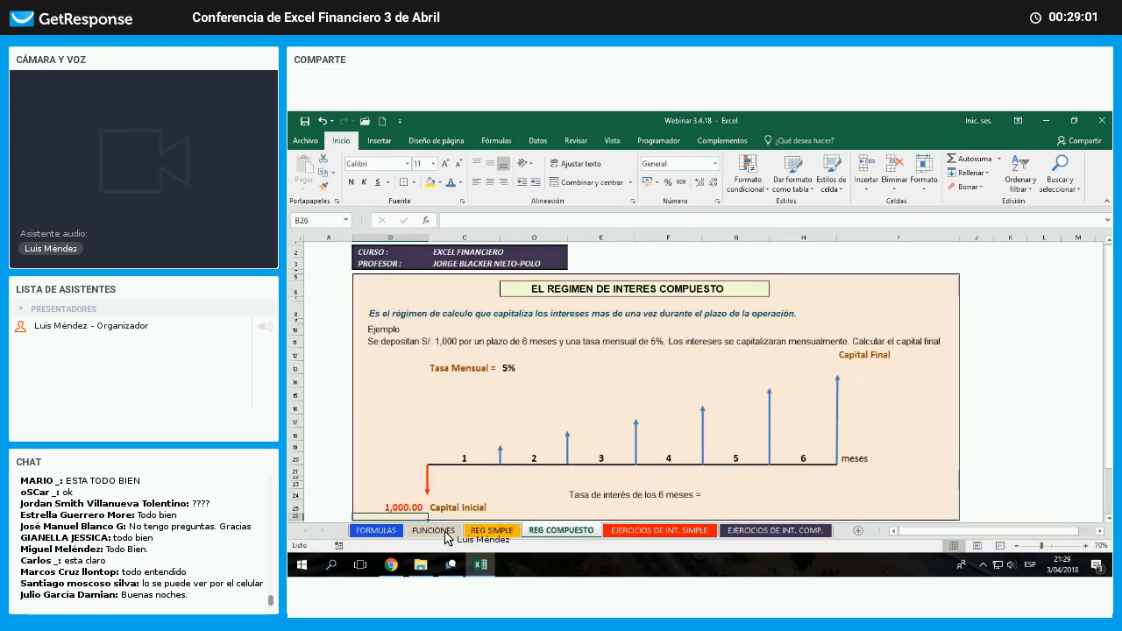
pyautogui.click(414, 531)
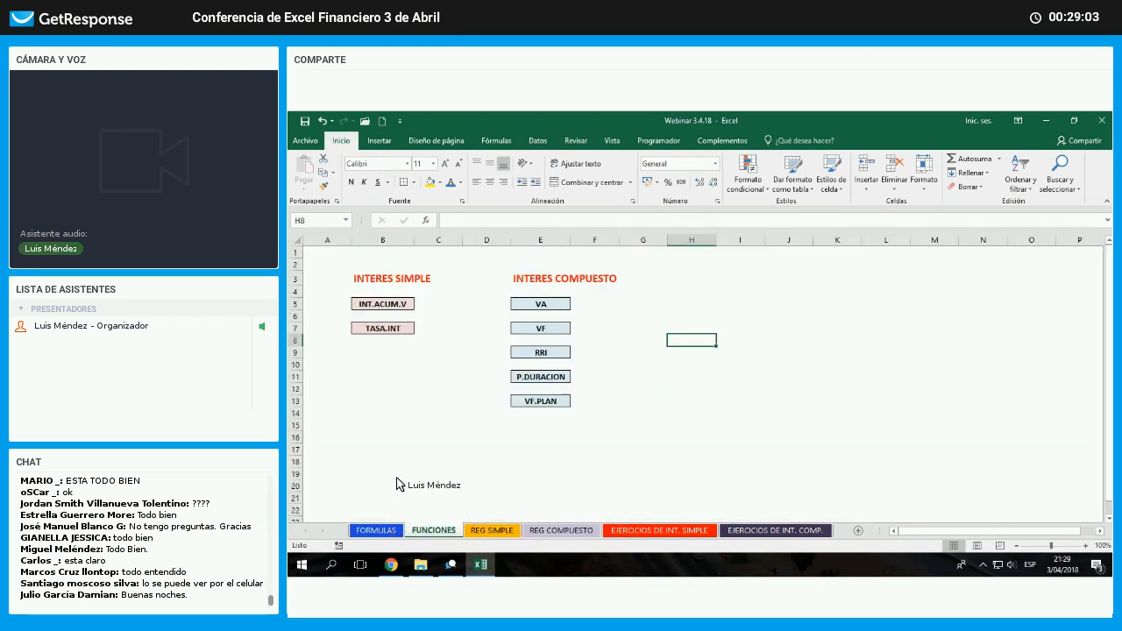
pyautogui.click(376, 531)
pyautogui.rightClick(397, 438)
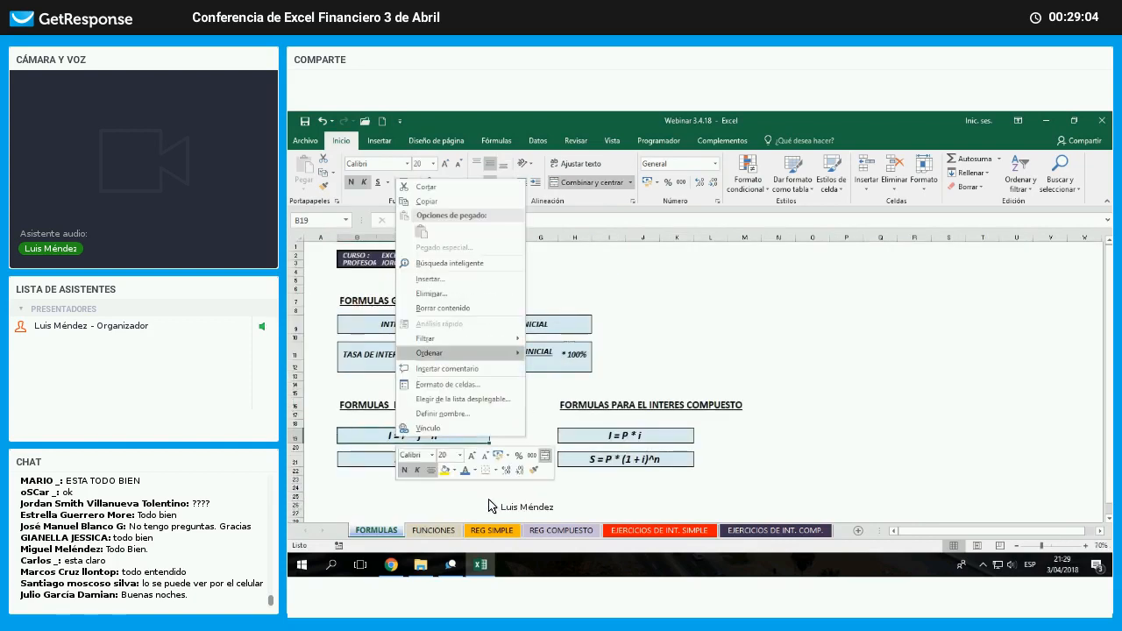
pyautogui.press('Return')
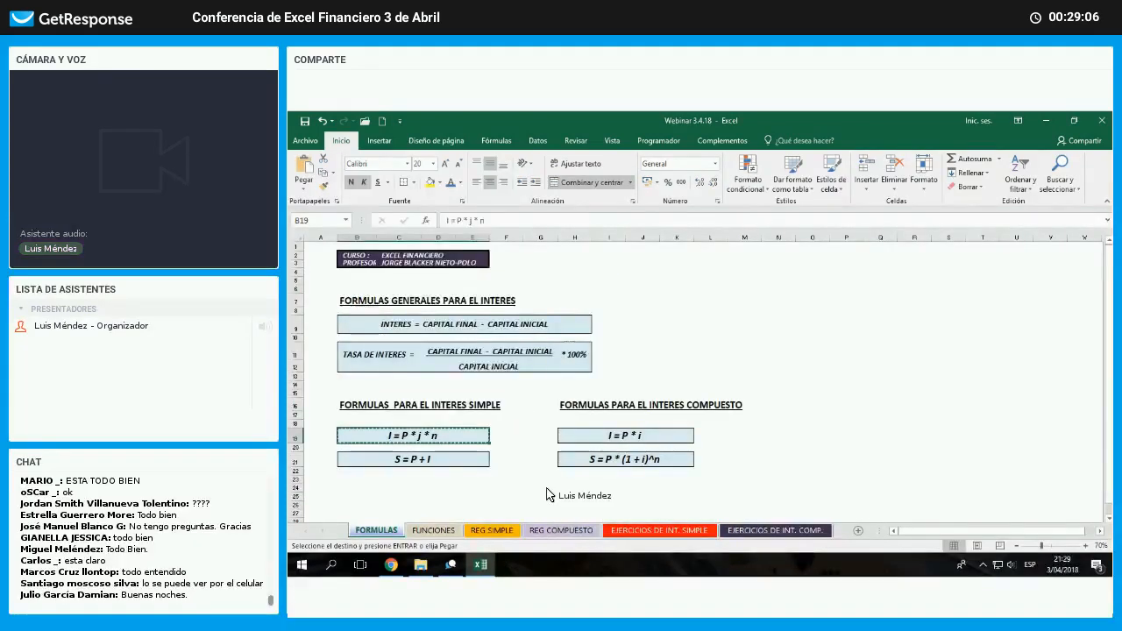
# - Paste the copied interest formula into E13 on the REG COMPUESTO sheet, beside the monthly rate
pyautogui.hotkey('ctrl', 'pagedown')
pyautogui.hotkey('ctrl', 'pagedown')
pyautogui.hotkey('ctrl', 'pagedown')
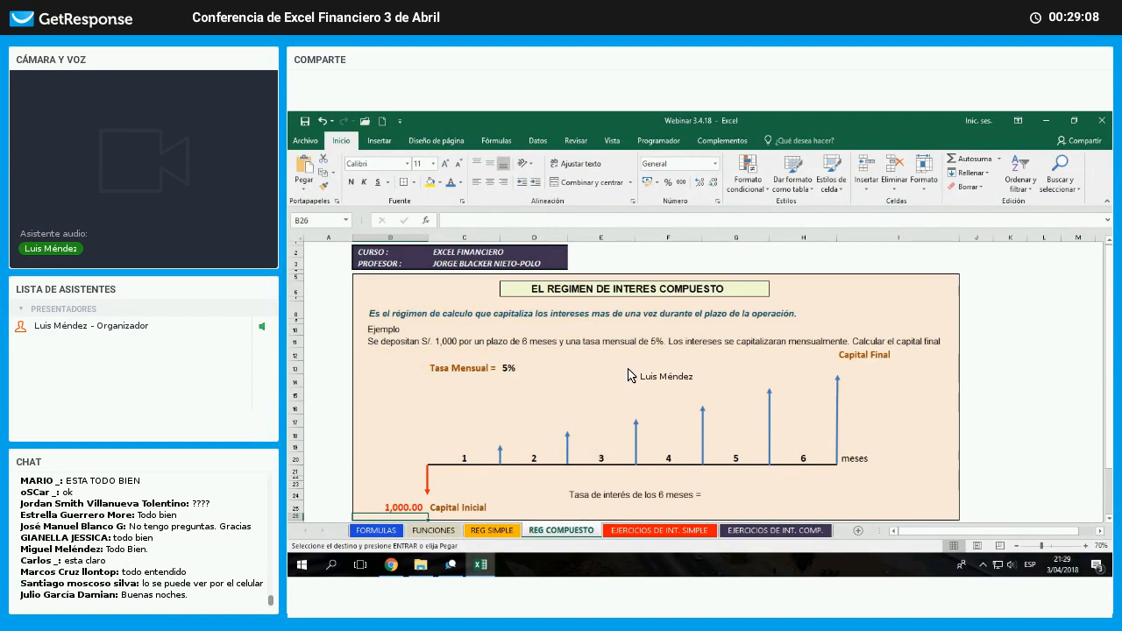
pyautogui.click(618, 368)
pyautogui.rightClick(627, 369)
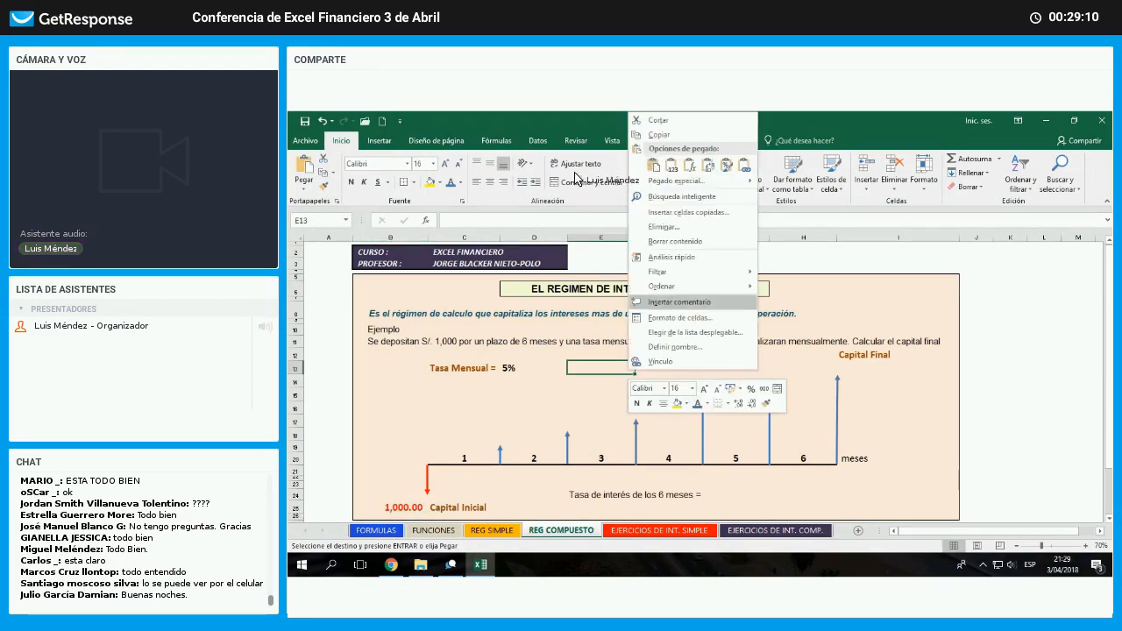
pyautogui.hotkey('ctrl', 'v')
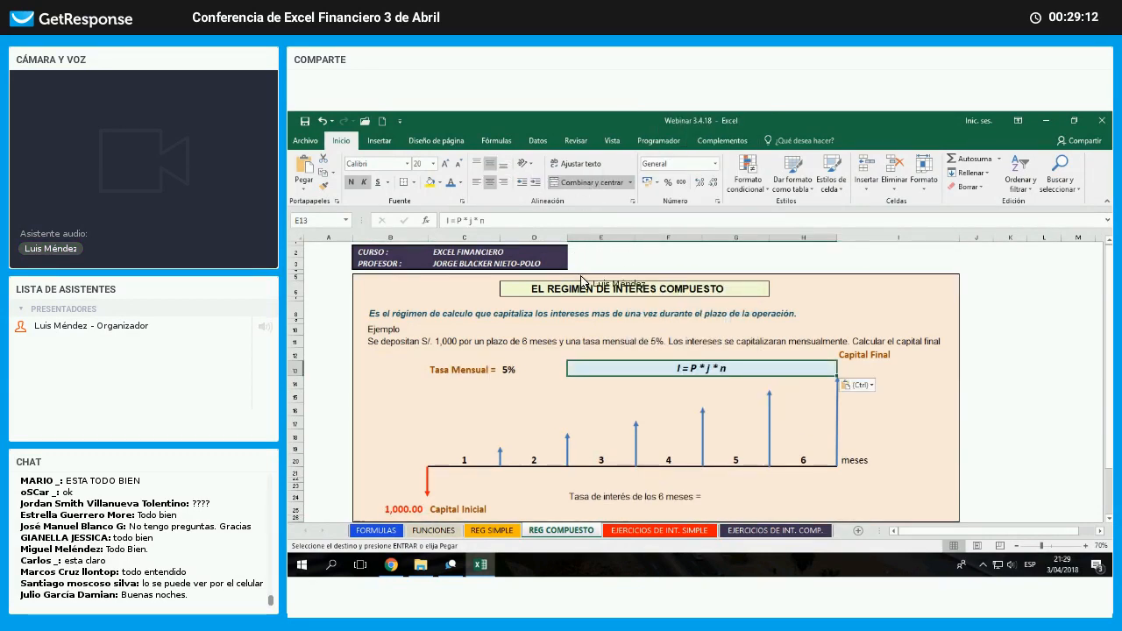
# - Unmerge E13:H13 and clear the extra fill and border from F13:H13, keeping the formula text only in E13
pyautogui.hotkey('ctrl', 'z')
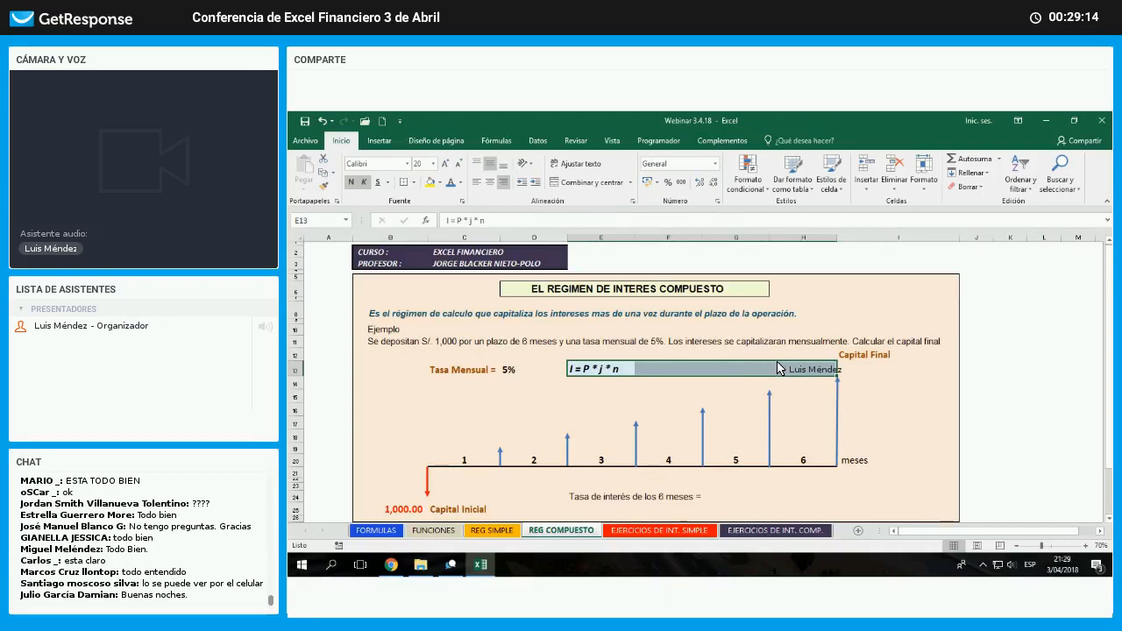
pyautogui.moveTo(668, 355); pyautogui.dragTo(816, 356)
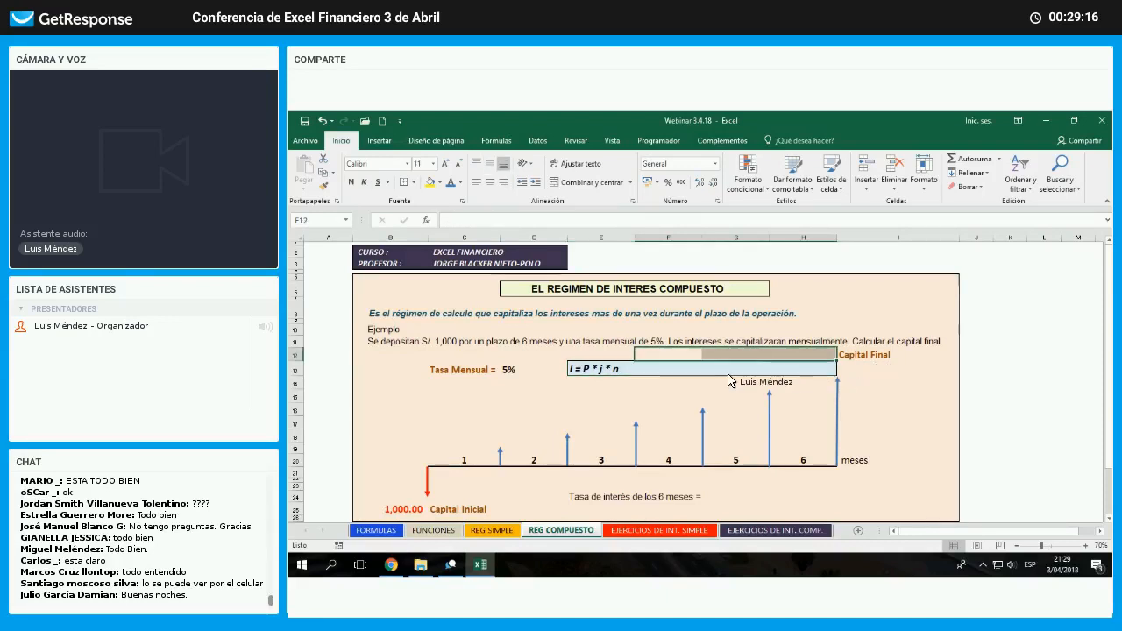
pyautogui.click(619, 374)
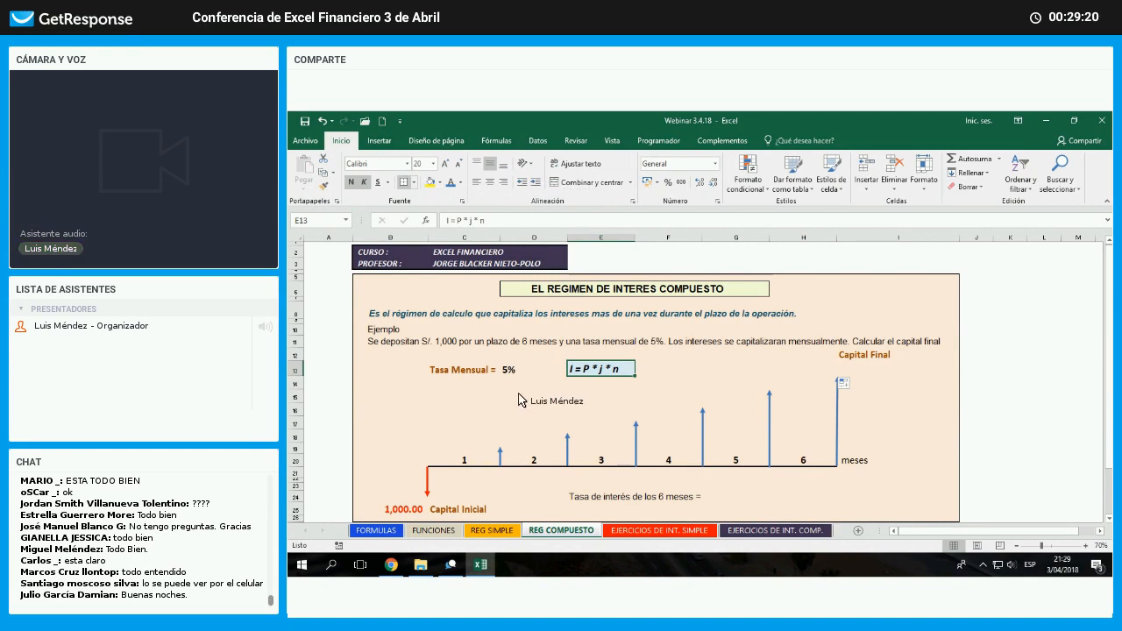
# - Calculate month 1's interest in C18 by multiplying the initial capital in B25 by the monthly rate in D13 and one period
pyautogui.click(476, 435)
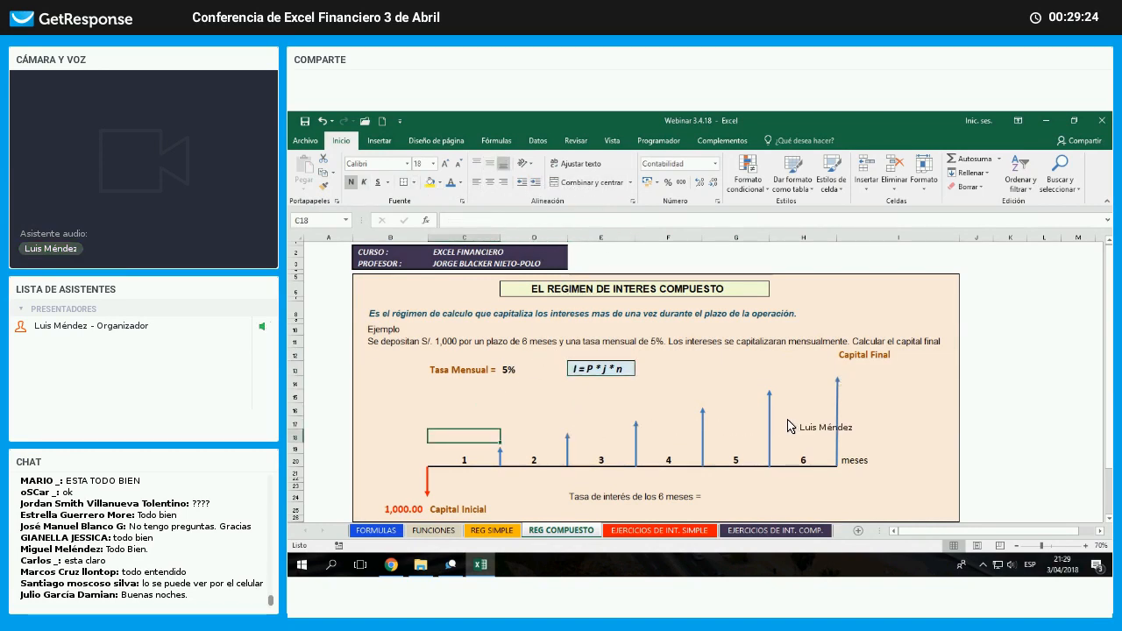
pyautogui.write('=')
pyautogui.press('Down')
pyautogui.press('Down')
pyautogui.press('Down')
pyautogui.press('Down')
pyautogui.press('Down')
pyautogui.press('Down')
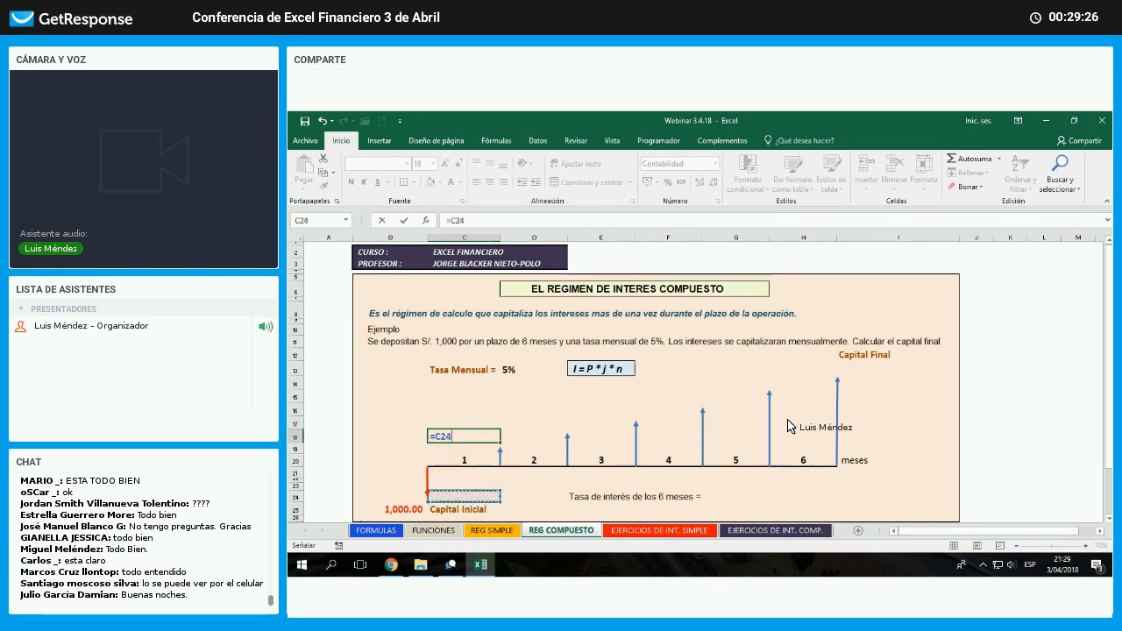
pyautogui.press('Down')
pyautogui.press('Left')
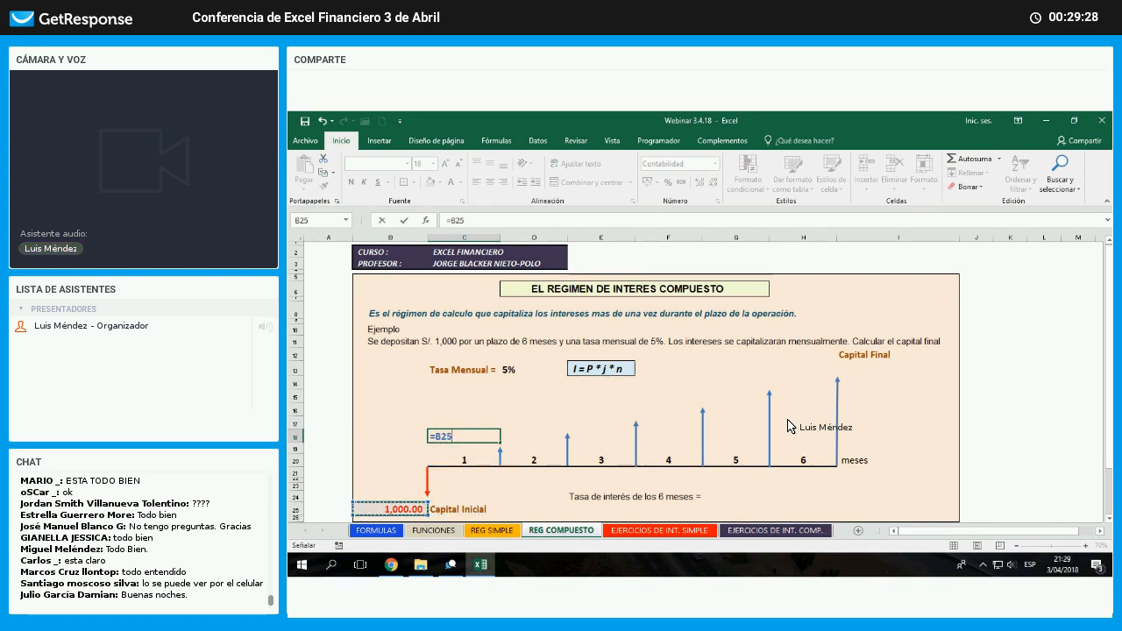
pyautogui.write('*')
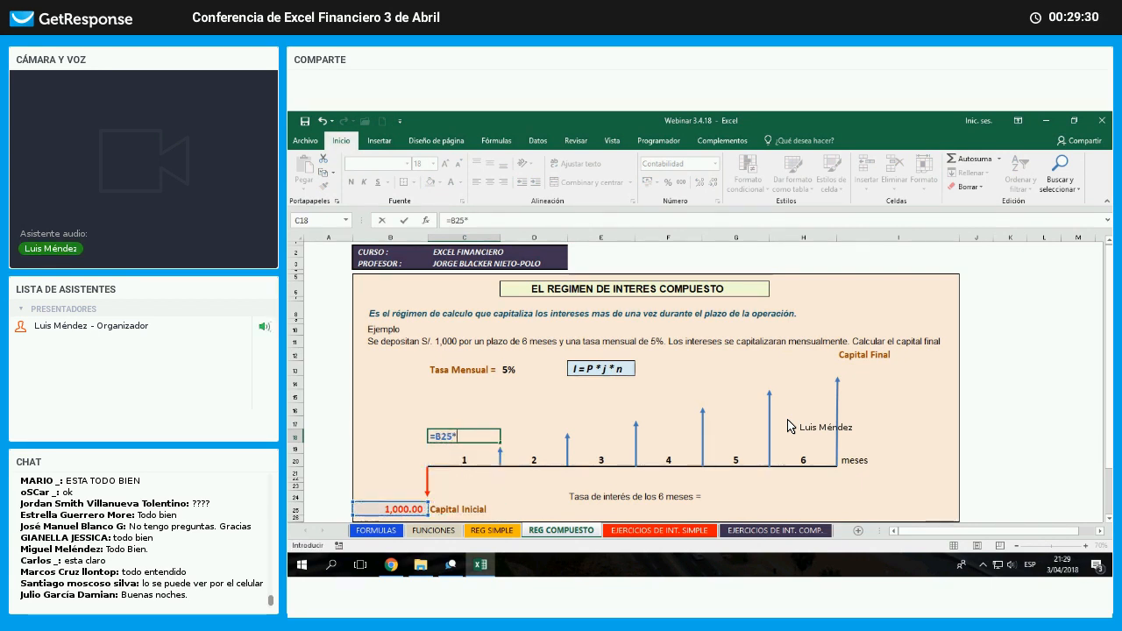
pyautogui.press('Up')
pyautogui.press('Up')
pyautogui.press('Up')
pyautogui.press('Up')
pyautogui.press('Up')
pyautogui.press('Right')
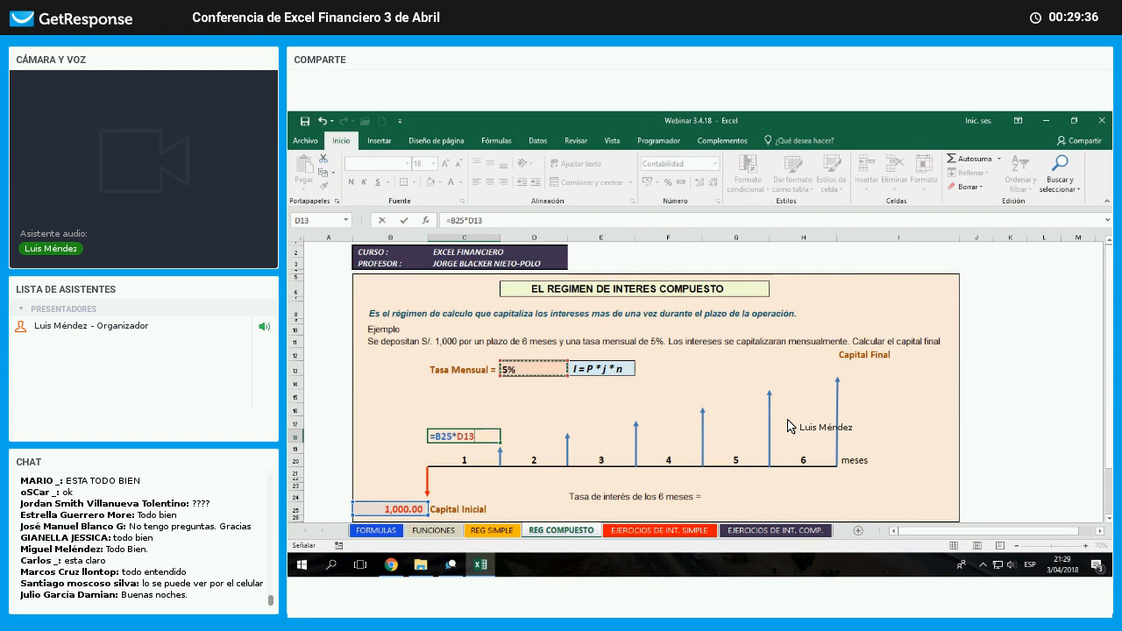
pyautogui.write('*')
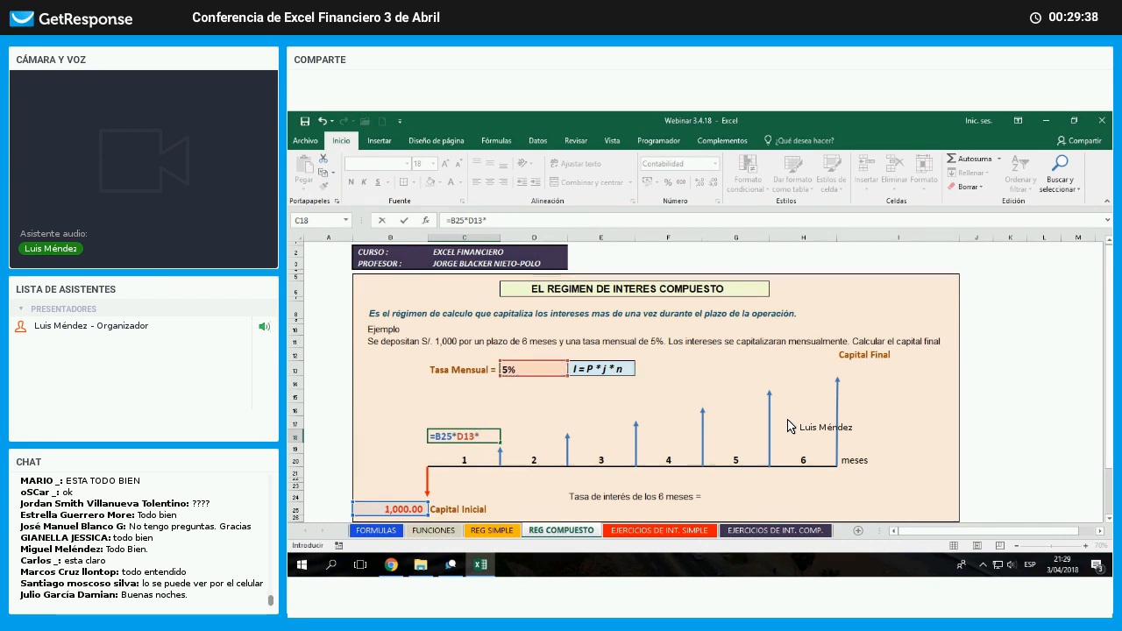
pyautogui.press('Return')
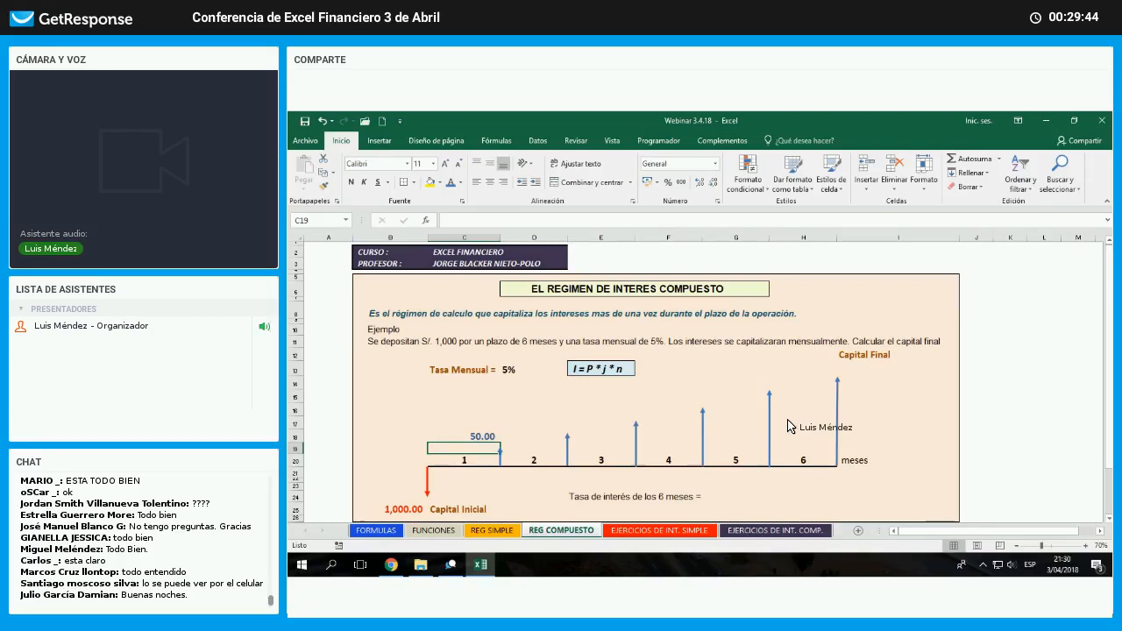
# - Calculate month 2's interest in D17 with =(B25+C18)*D13*1, capitalizing the first month's interest
pyautogui.press('Up')
pyautogui.press('Up')
pyautogui.press('Right')
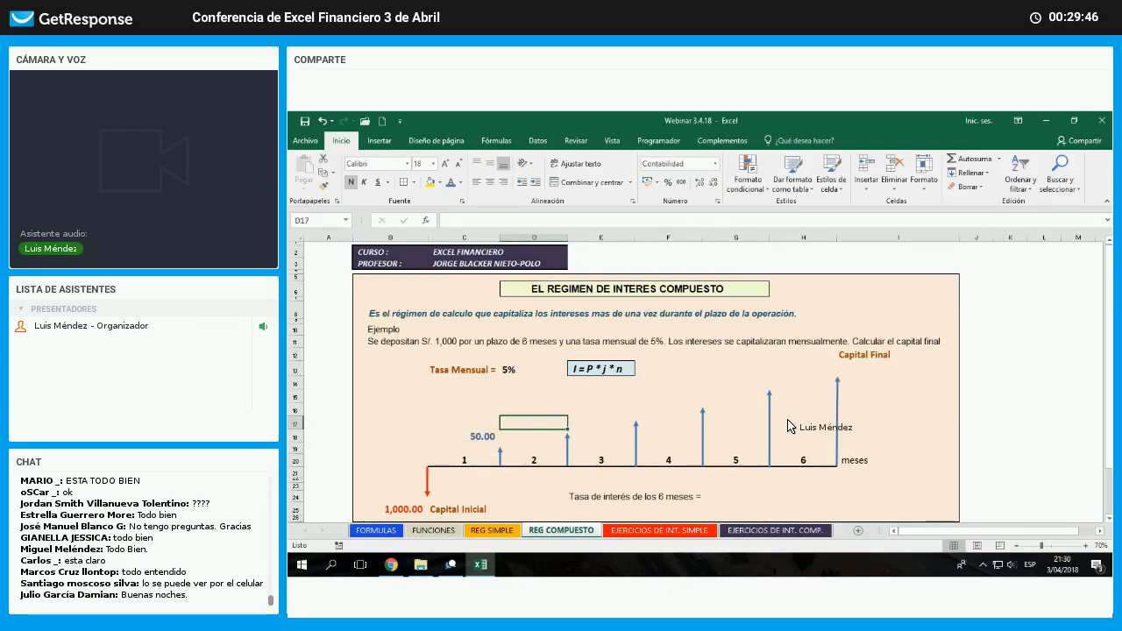
pyautogui.click(802, 342)
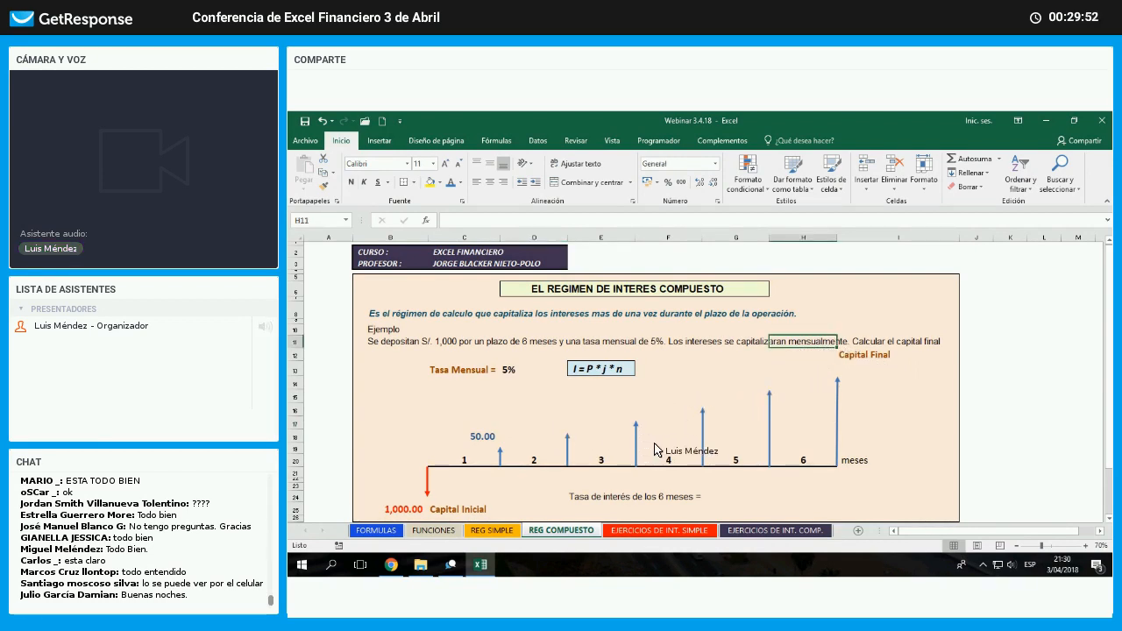
pyautogui.click(533, 423)
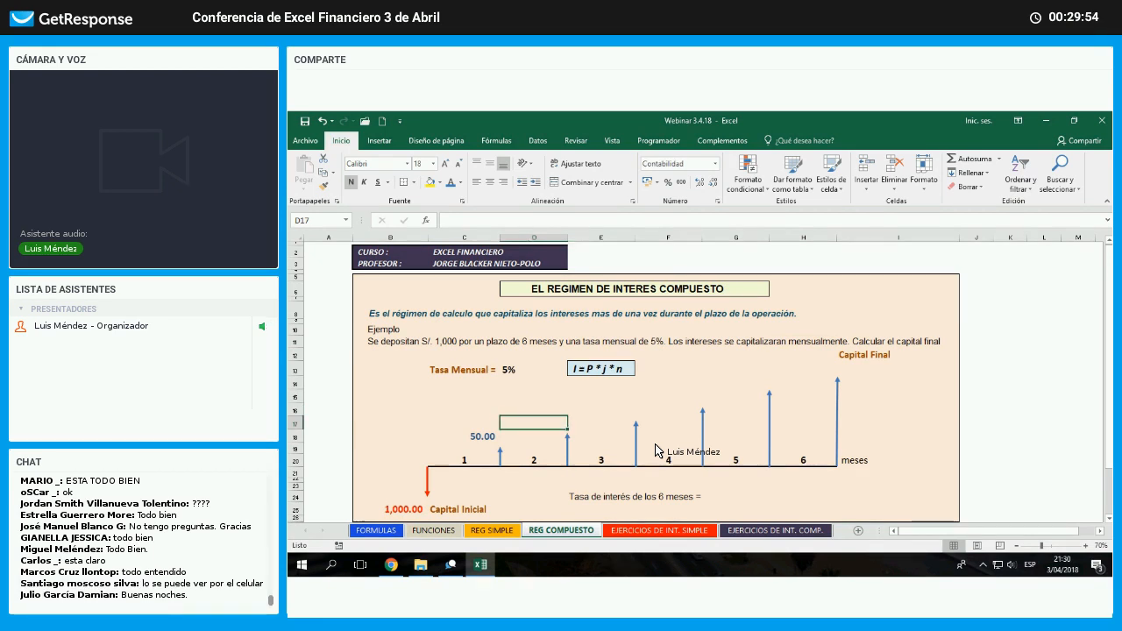
pyautogui.write('=')
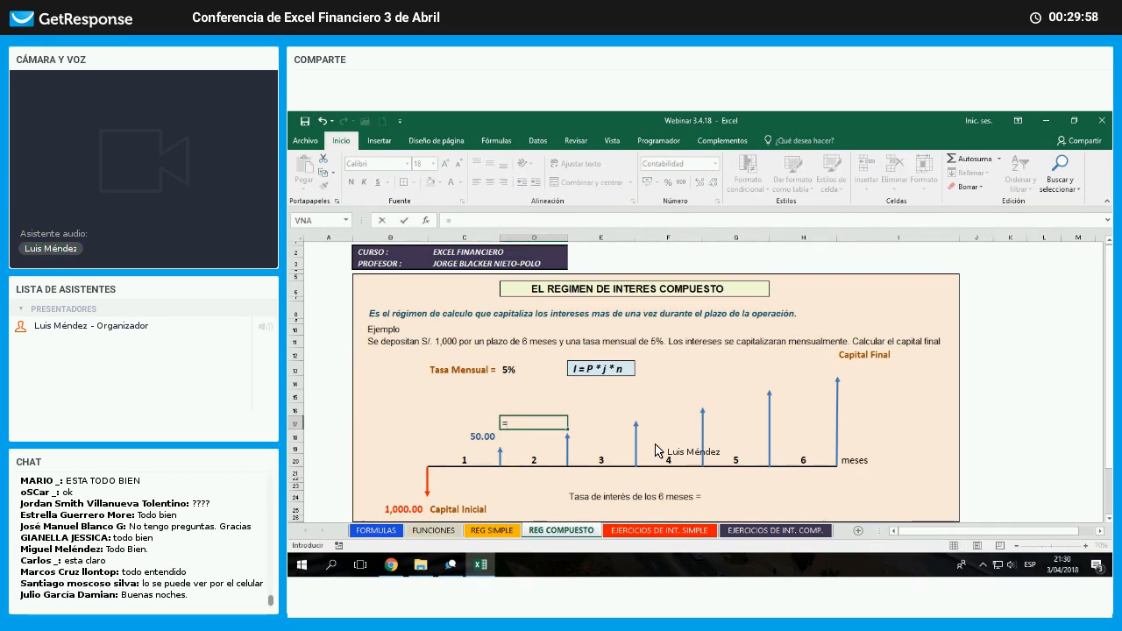
pyautogui.write('(')
pyautogui.press('Down')
pyautogui.press('Down')
pyautogui.press('Down')
pyautogui.press('Down')
pyautogui.press('Down')
pyautogui.press('Down')
pyautogui.press('Down')
pyautogui.press('Down')
pyautogui.press('Left')
pyautogui.press('Left')
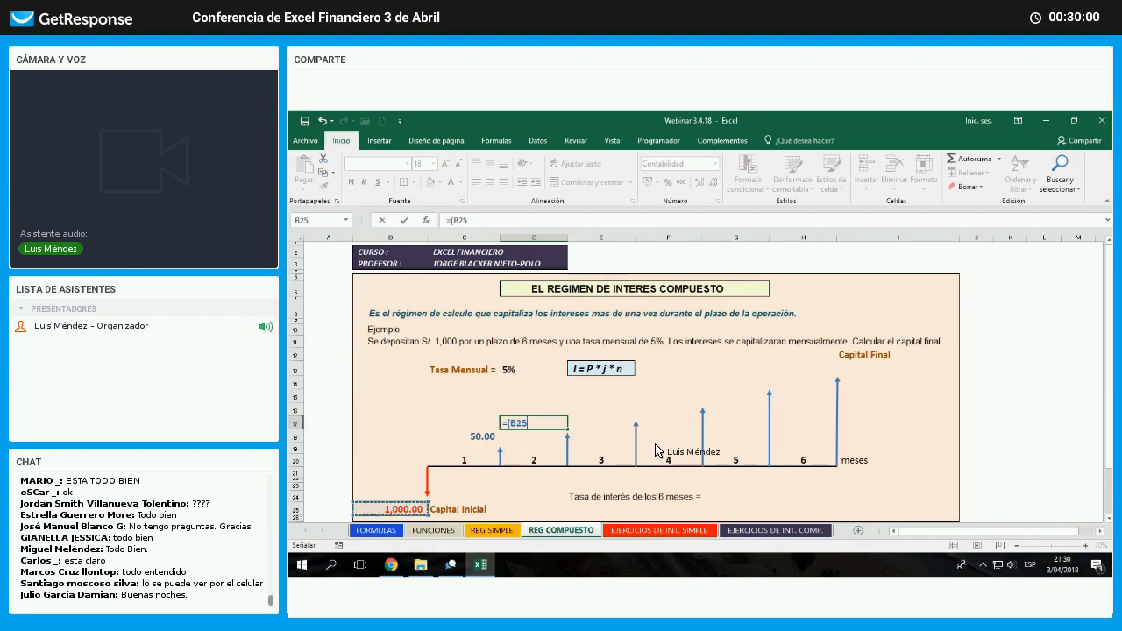
pyautogui.write('+')
pyautogui.press('Down')
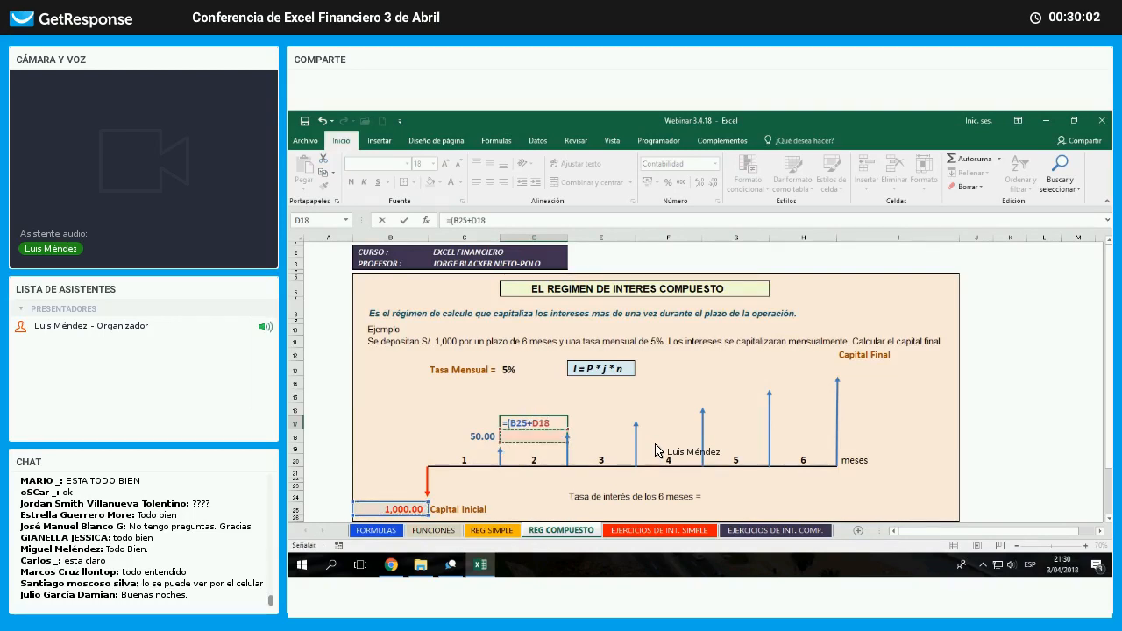
pyautogui.press('Left')
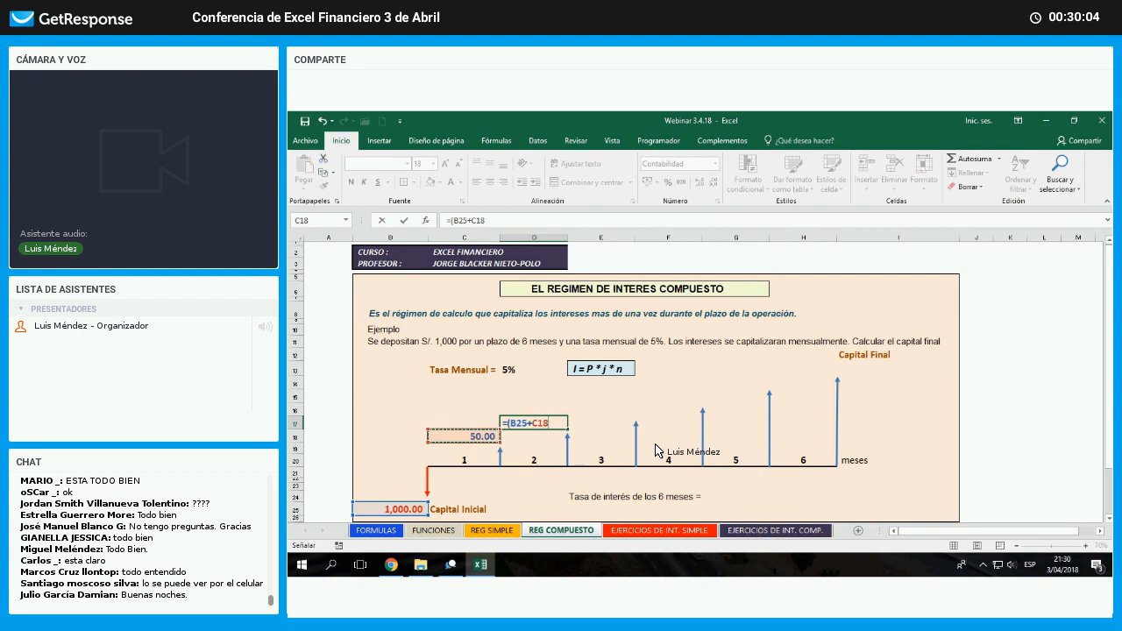
pyautogui.write(')')
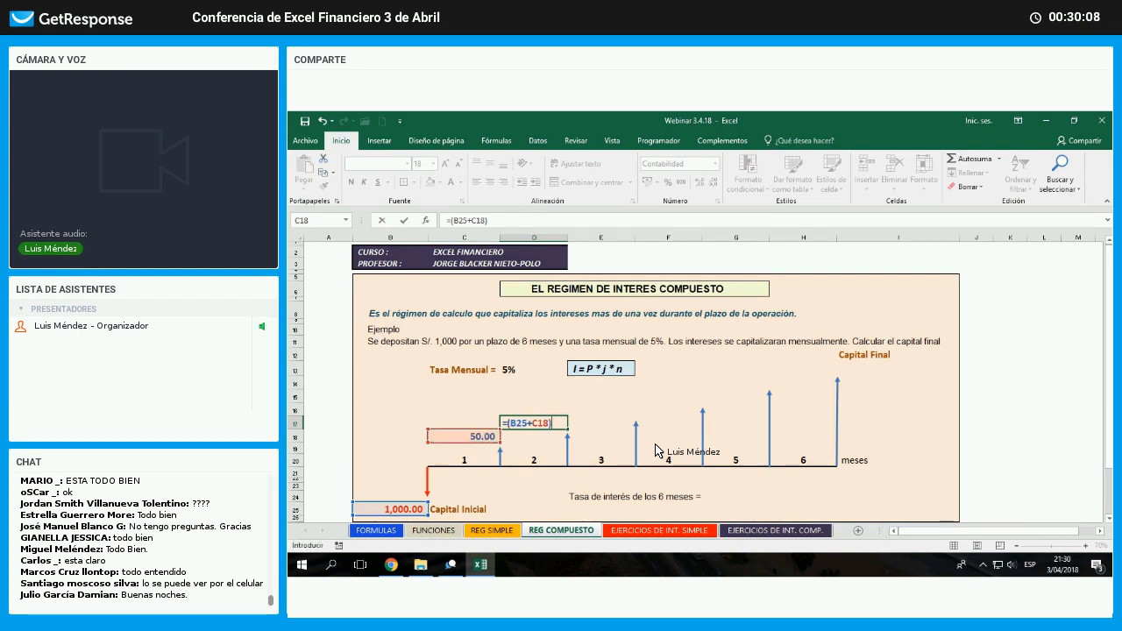
pyautogui.write('*')
pyautogui.press('Up')
pyautogui.press('Up')
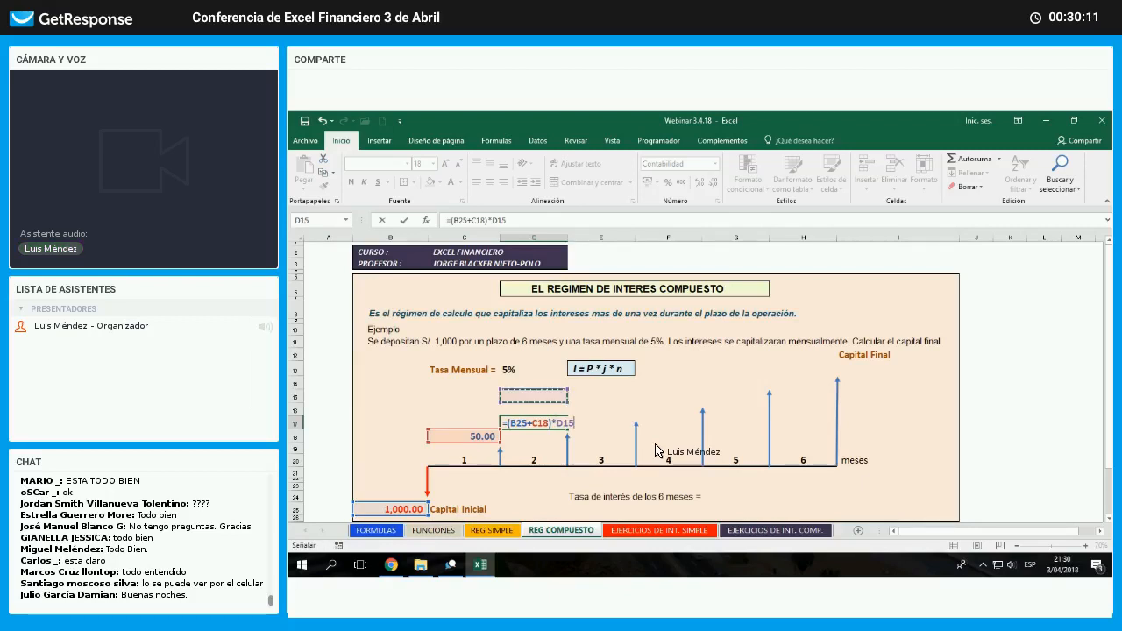
pyautogui.press('Up')
pyautogui.press('Up')
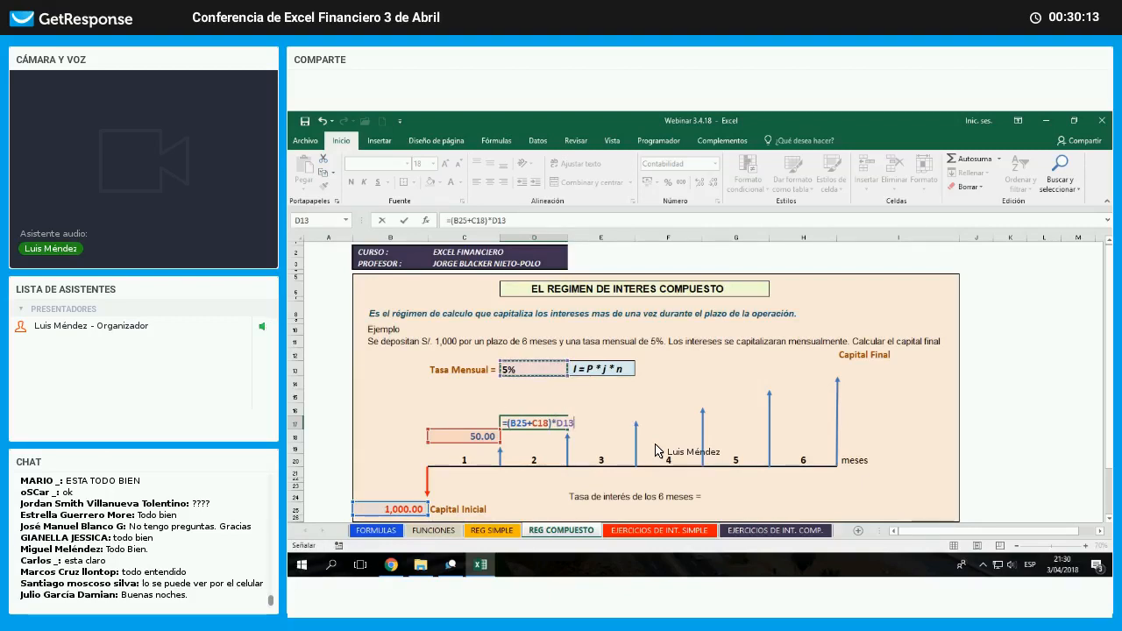
pyautogui.write('*')
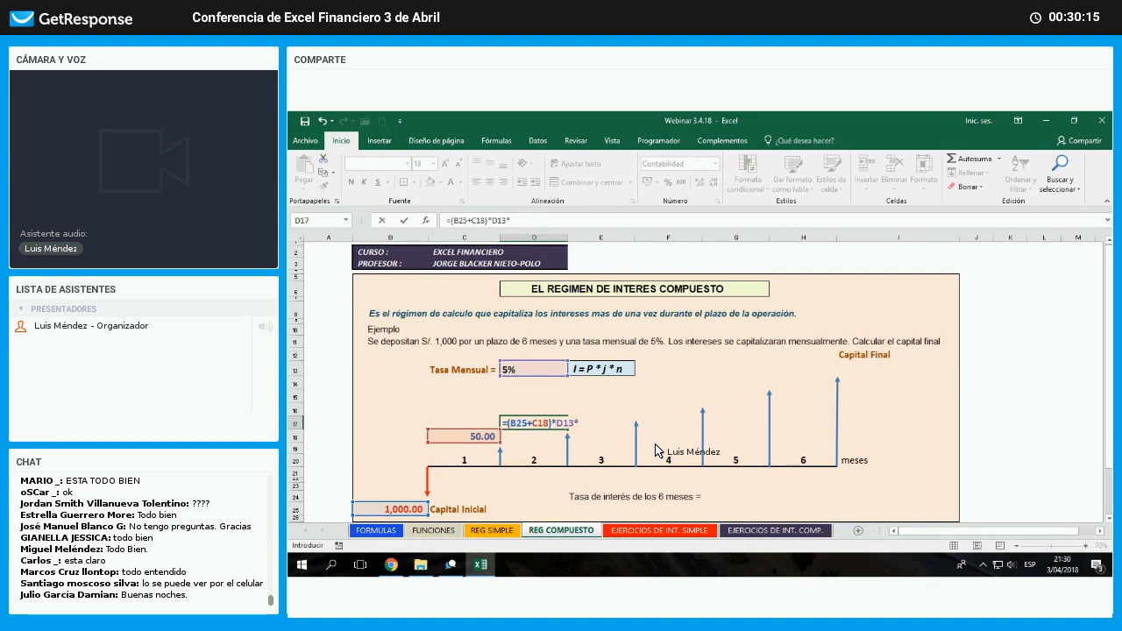
pyautogui.write('1')
pyautogui.press('Return')
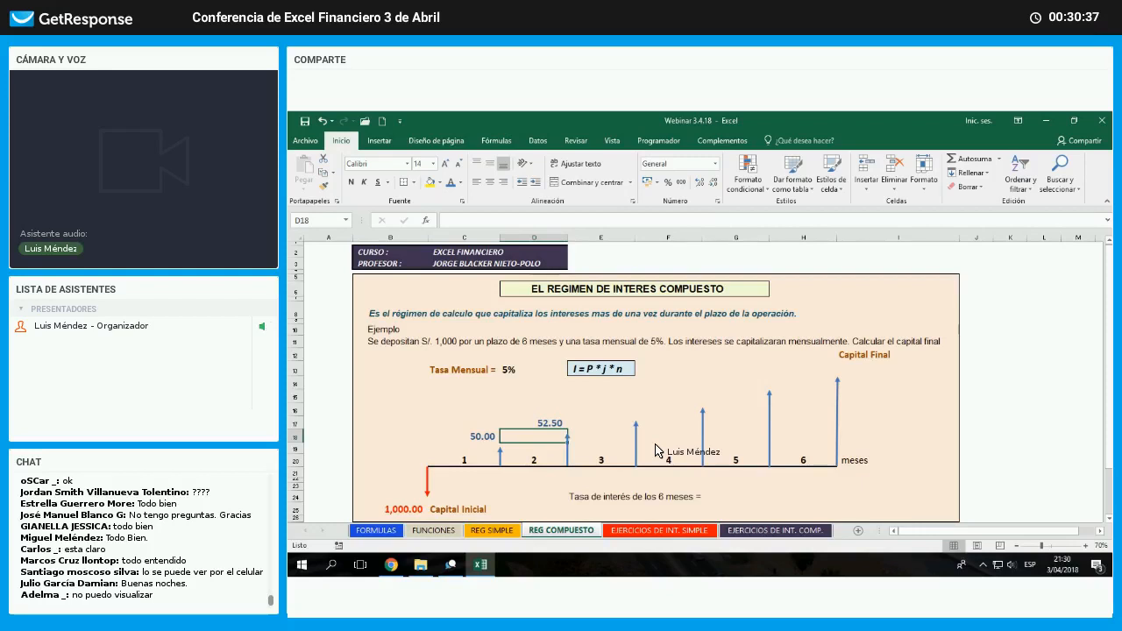
# - Calculate month 3's interest in E16 with =(B25+C18+D17)*D13*1, adding both earlier interests to the capital
pyautogui.press('Up')
pyautogui.press('Up')
pyautogui.press('Right')
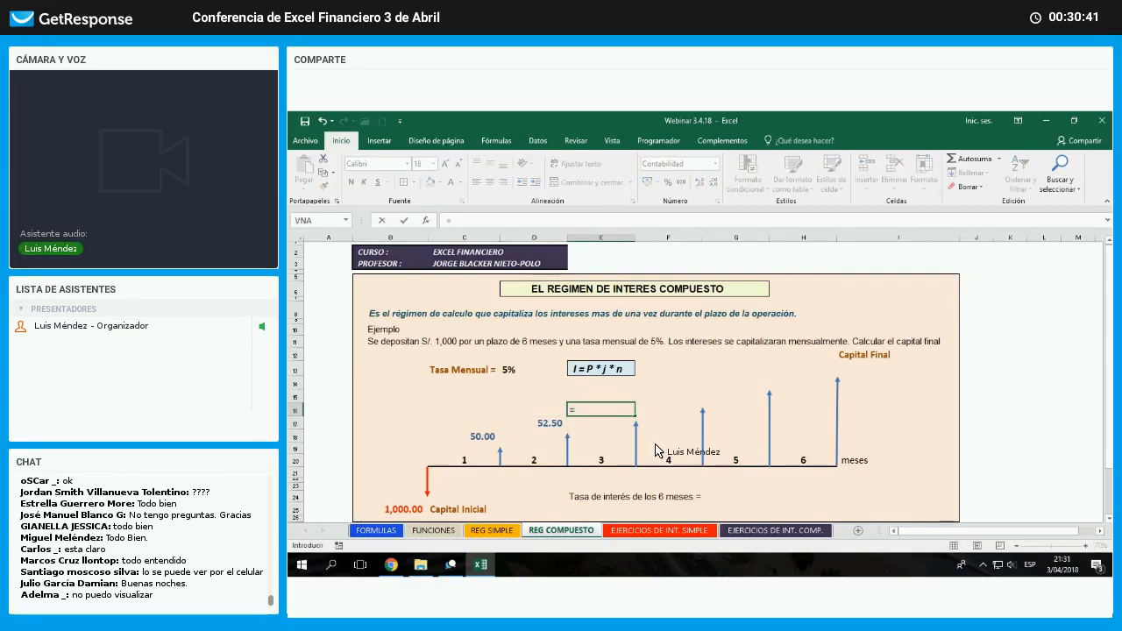
pyautogui.write('=(')
pyautogui.press('Down')
pyautogui.press('Down')
pyautogui.press('Down')
pyautogui.press('Down')
pyautogui.press('Down')
pyautogui.press('Down')
pyautogui.press('Down')
pyautogui.press('Down')
pyautogui.press('Down')
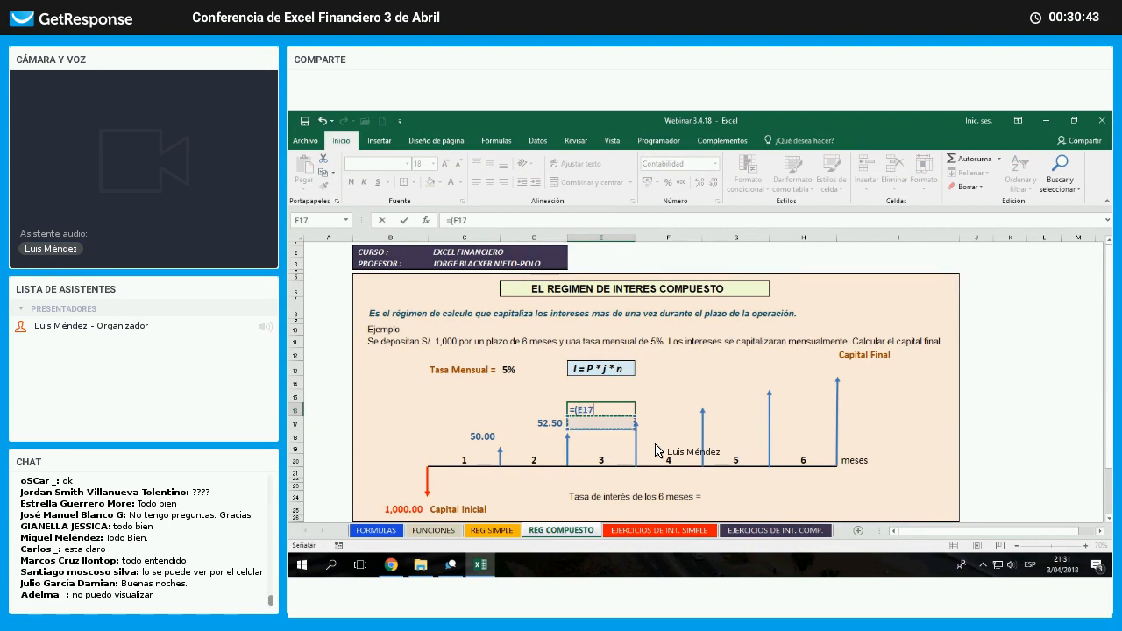
pyautogui.press('Left')
pyautogui.press('Left')
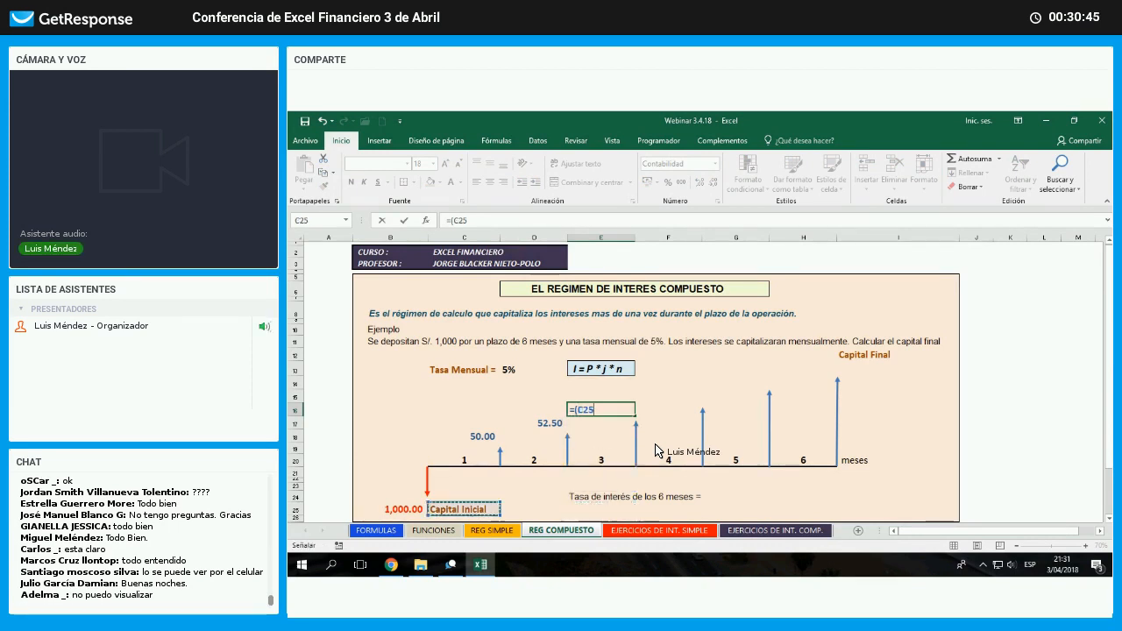
pyautogui.press('Left')
pyautogui.write('+')
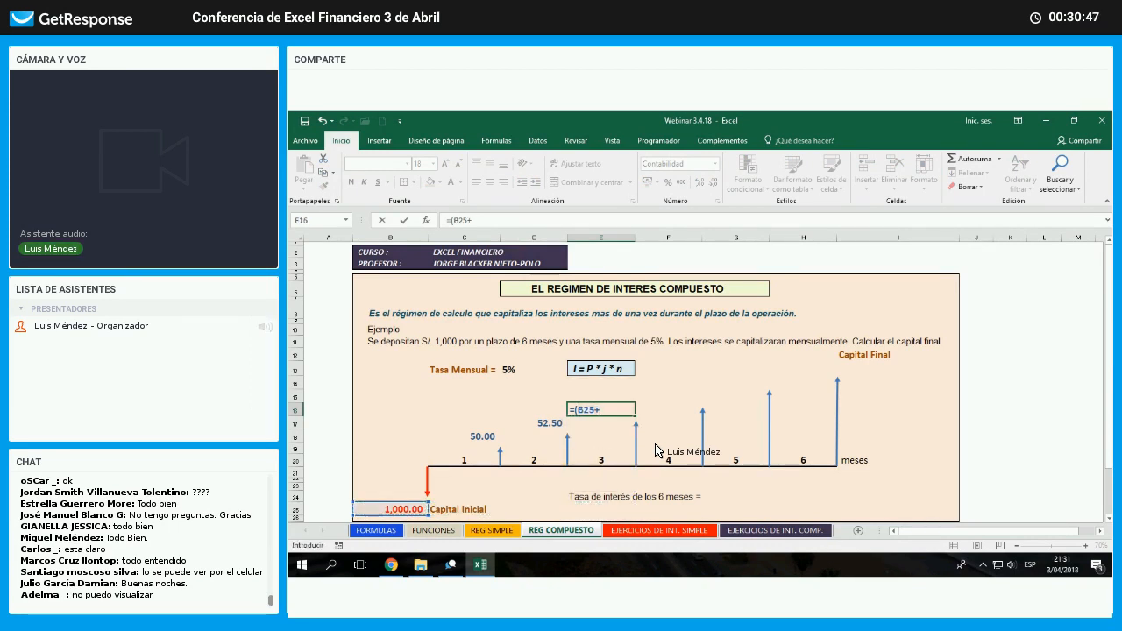
pyautogui.press('Down')
pyautogui.press('Down')
pyautogui.press('Left')
pyautogui.press('Left')
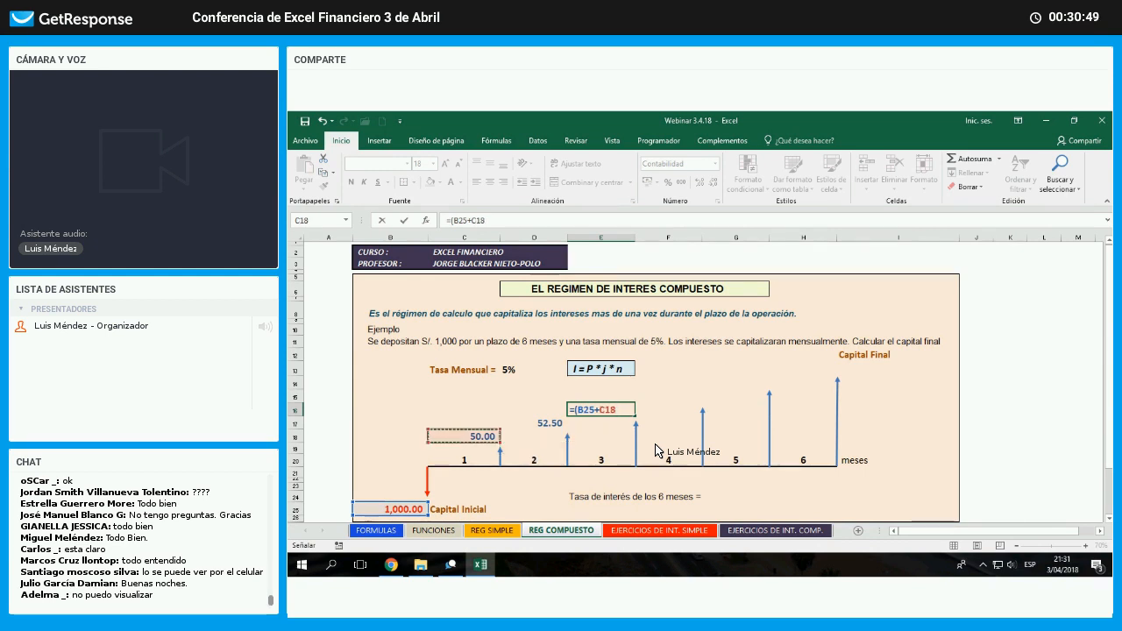
pyautogui.write('+')
pyautogui.press('Down')
pyautogui.press('Left')
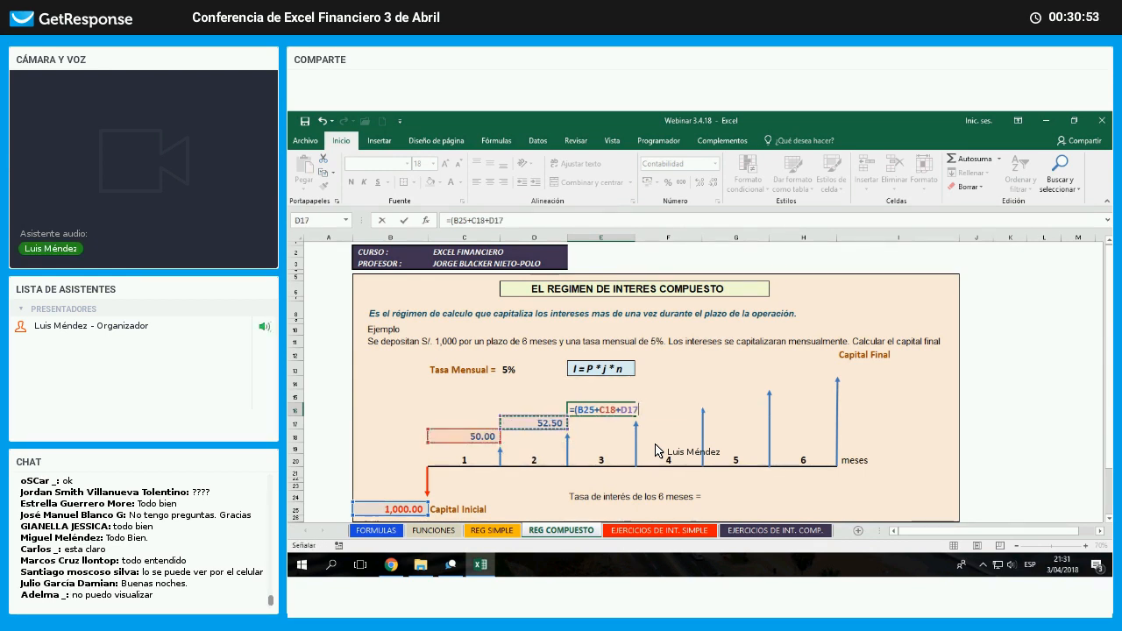
pyautogui.write(')')
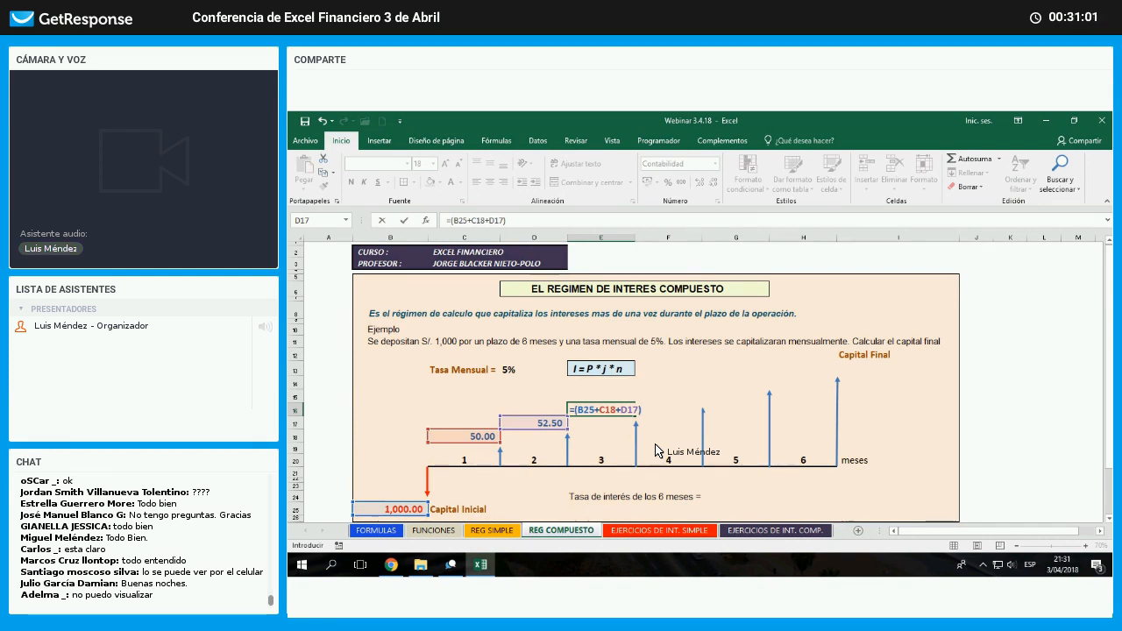
pyautogui.write('*')
pyautogui.press('Up')
pyautogui.press('Up')
pyautogui.press('Up')
pyautogui.press('Left')
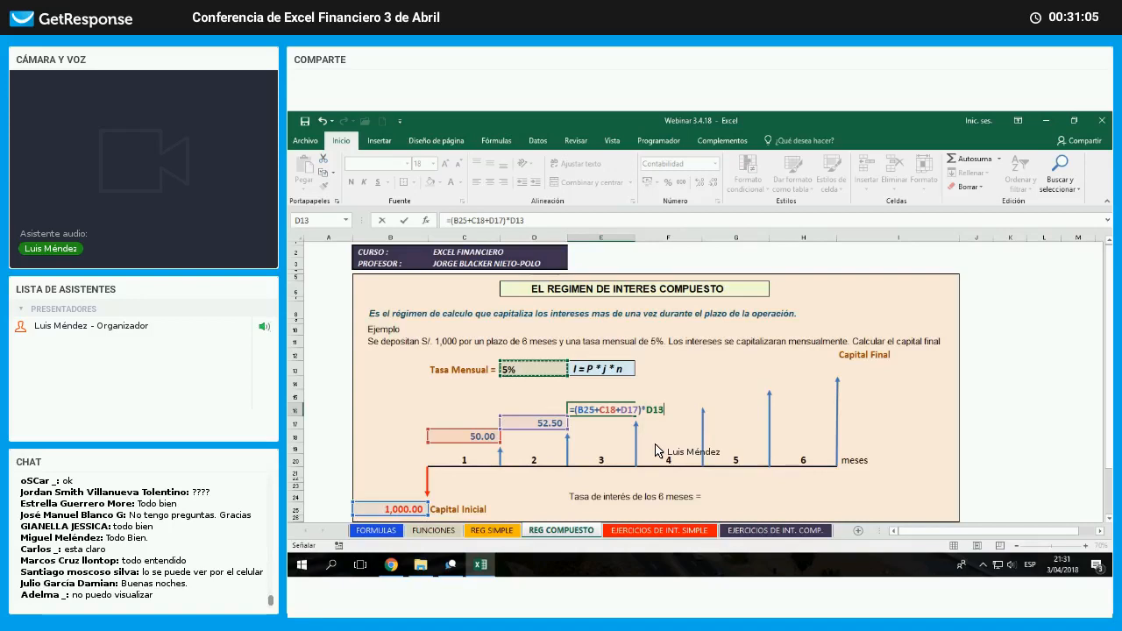
pyautogui.write('*1')
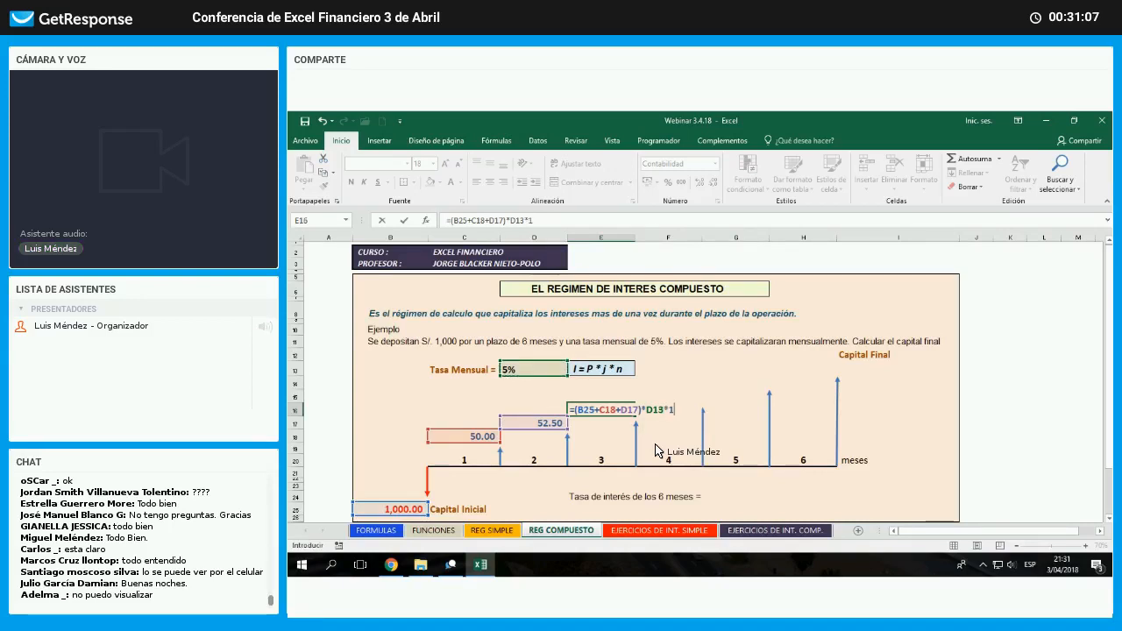
pyautogui.press('Return')
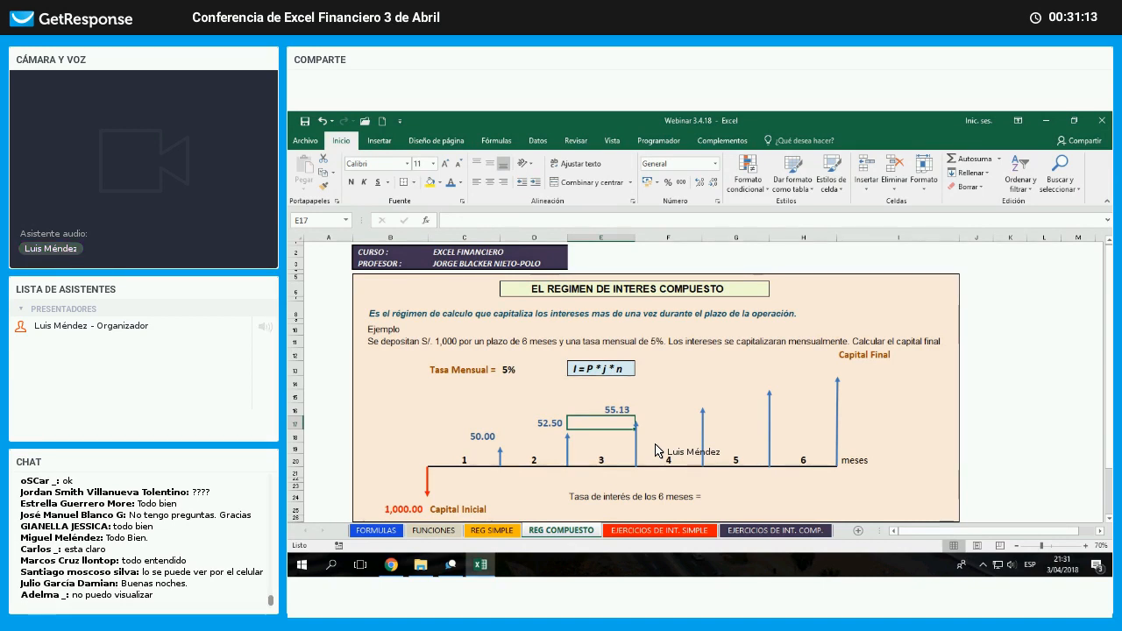
# - Calculate month 4's interest in F15 with =(B25+C18+D17+E16)*D13*1, adding the three earlier interests to the capital
pyautogui.press('Up')
pyautogui.press('Up')
pyautogui.press('Right')
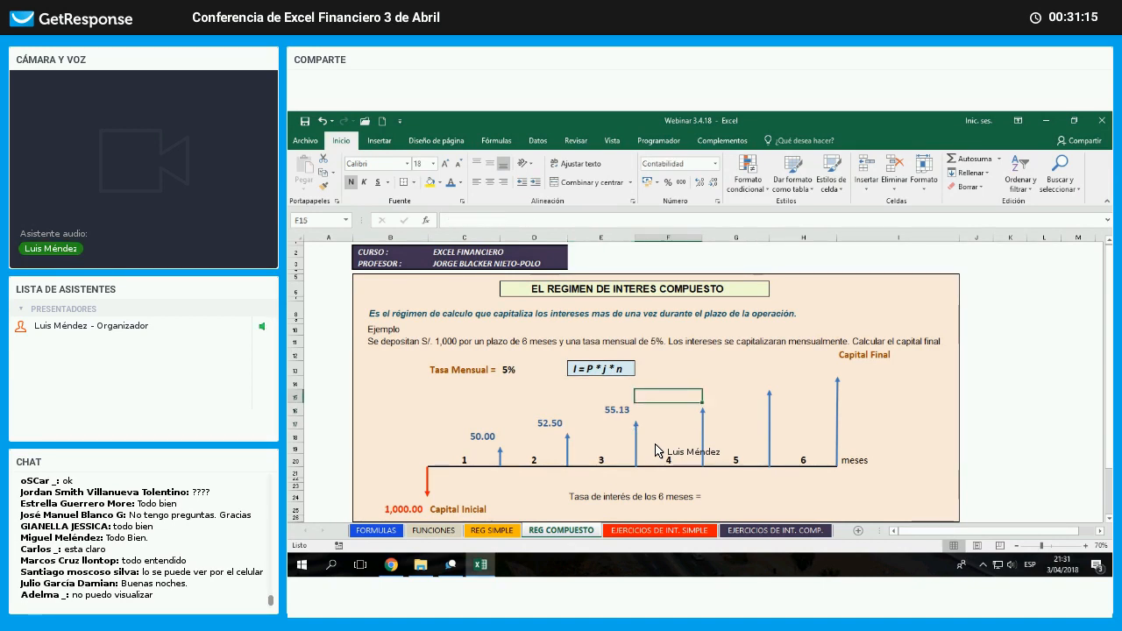
pyautogui.write('=')
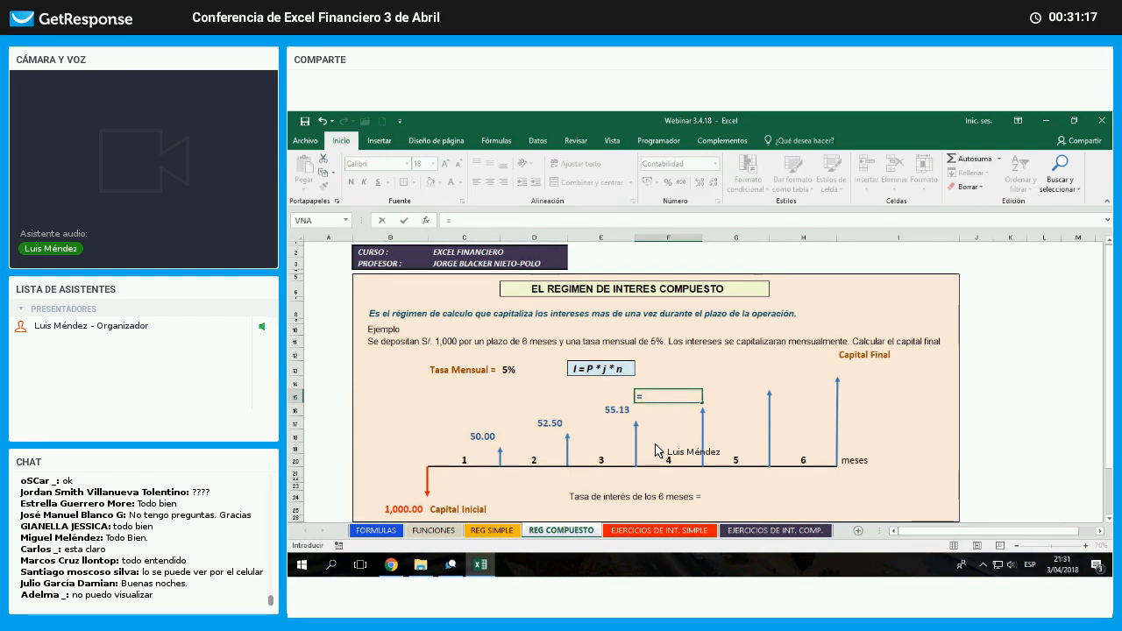
pyautogui.write('(')
pyautogui.press('Down')
pyautogui.press('Down')
pyautogui.press('Down')
pyautogui.press('Down')
pyautogui.press('Down')
pyautogui.press('Down')
pyautogui.press('Down')
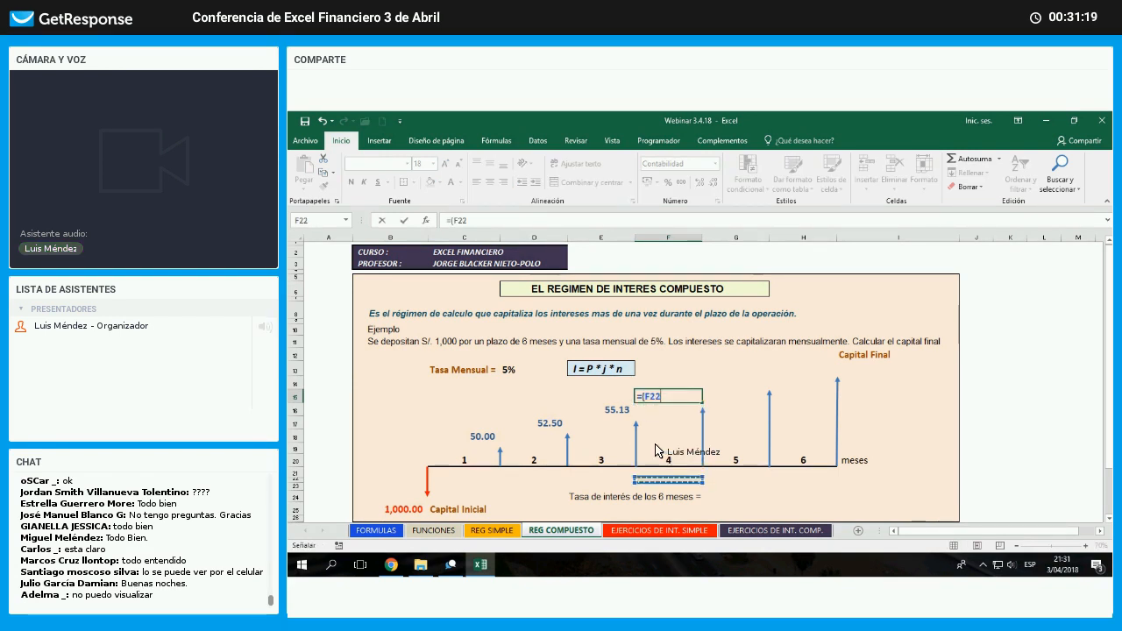
pyautogui.press('Down')
pyautogui.press('Down')
pyautogui.press('Down')
pyautogui.press('Left')
pyautogui.press('Left')
pyautogui.press('Left')
pyautogui.press('Left')
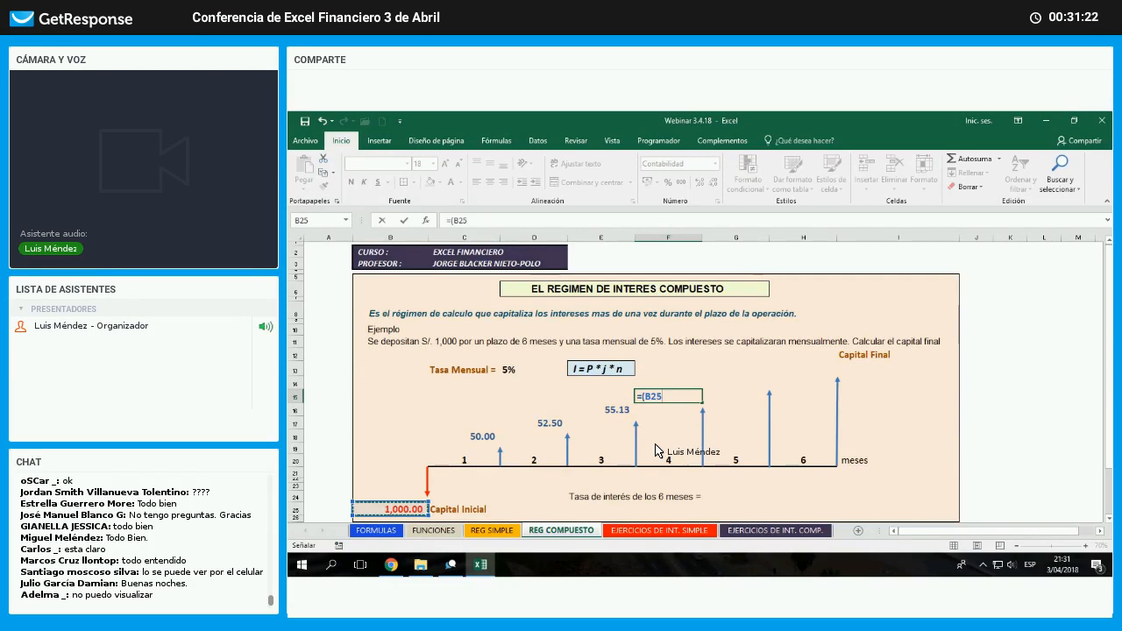
pyautogui.write('+')
pyautogui.press('Down')
pyautogui.press('Down')
pyautogui.press('Down')
pyautogui.press('Left')
pyautogui.press('Left')
pyautogui.press('Left')
pyautogui.write('+')
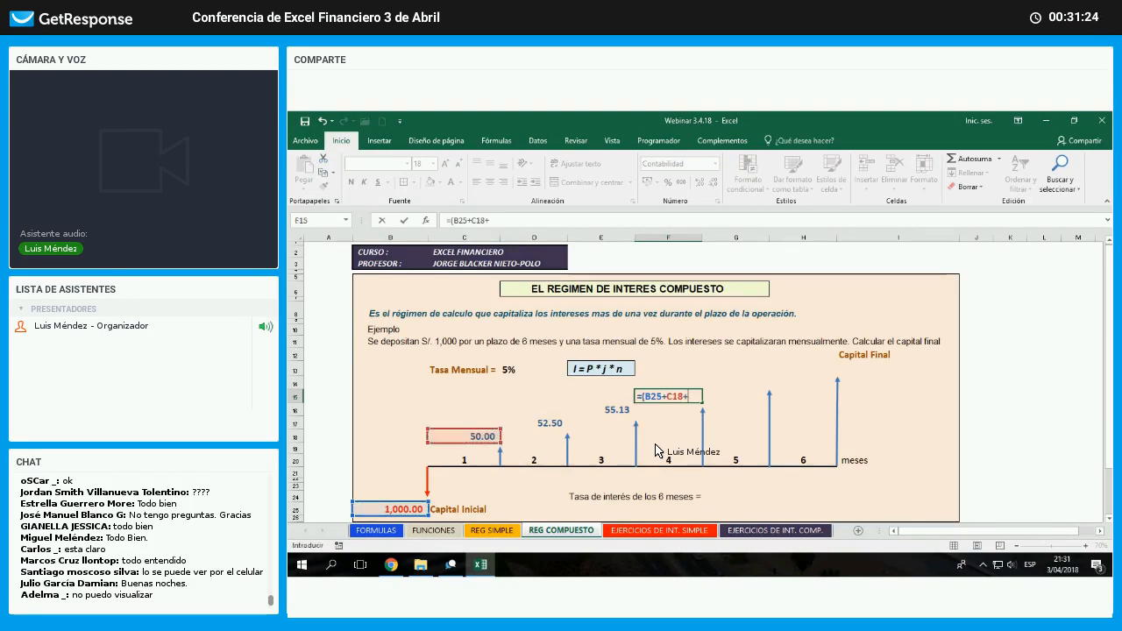
pyautogui.press('Down')
pyautogui.press('Down')
pyautogui.press('Left')
pyautogui.press('Left')
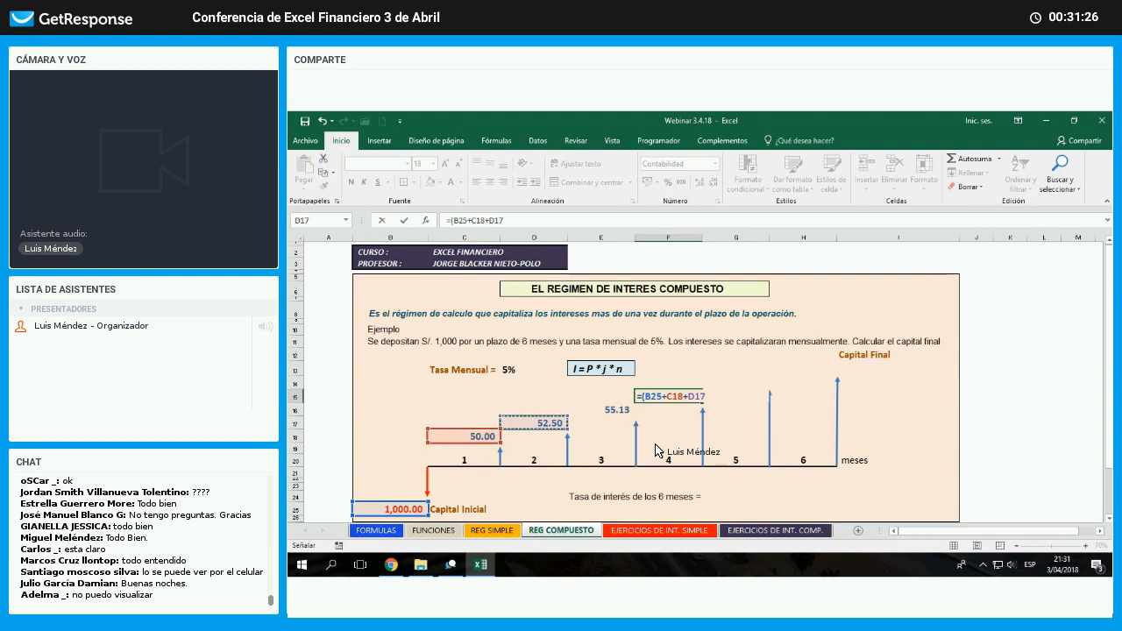
pyautogui.write('+')
pyautogui.press('Down')
pyautogui.press('Left')
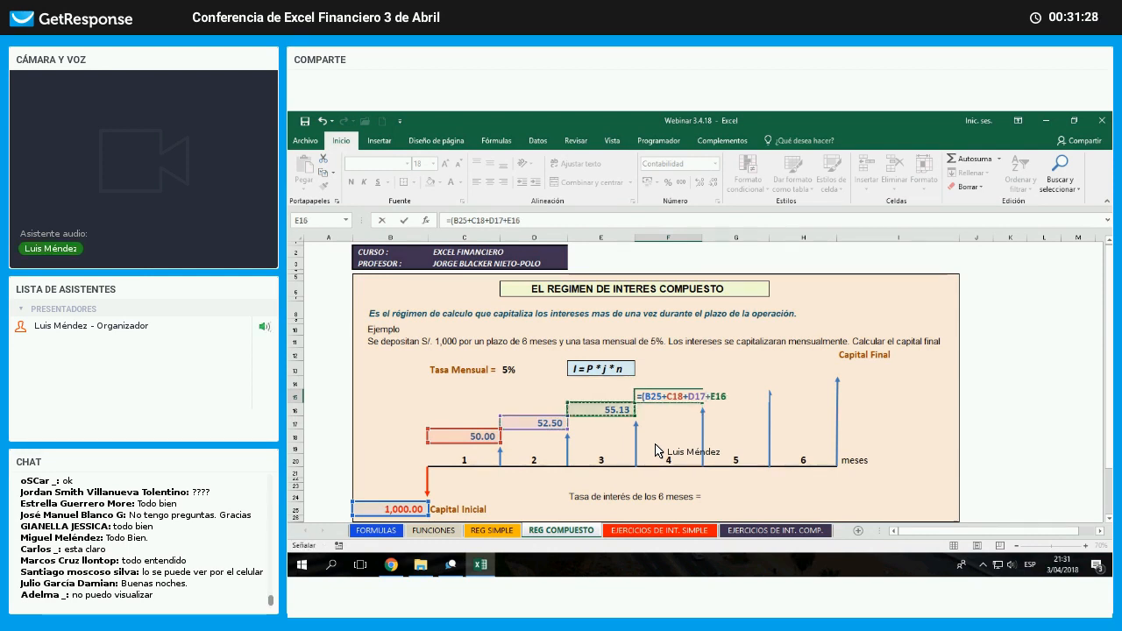
pyautogui.write(')')
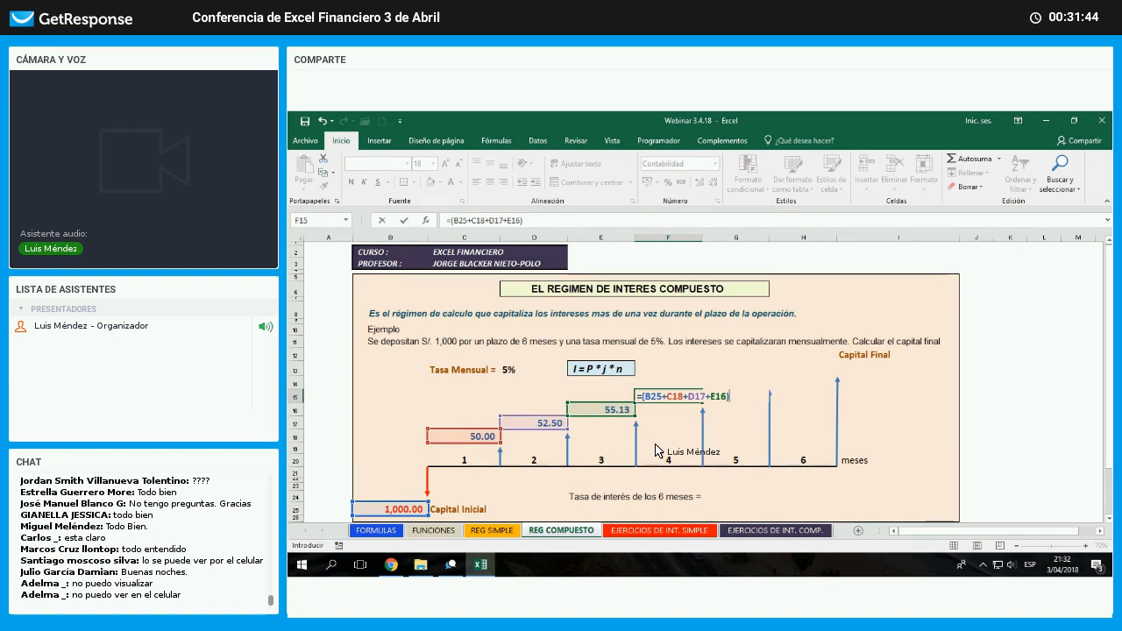
pyautogui.write('*D139')
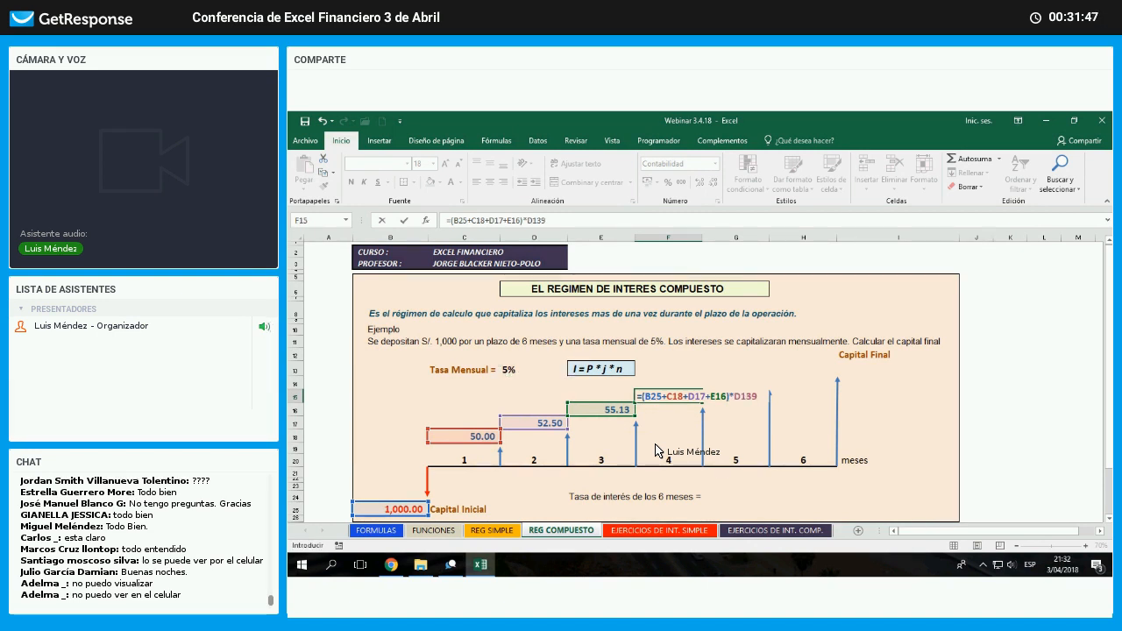
pyautogui.press('BackSpace')
pyautogui.write('*1')
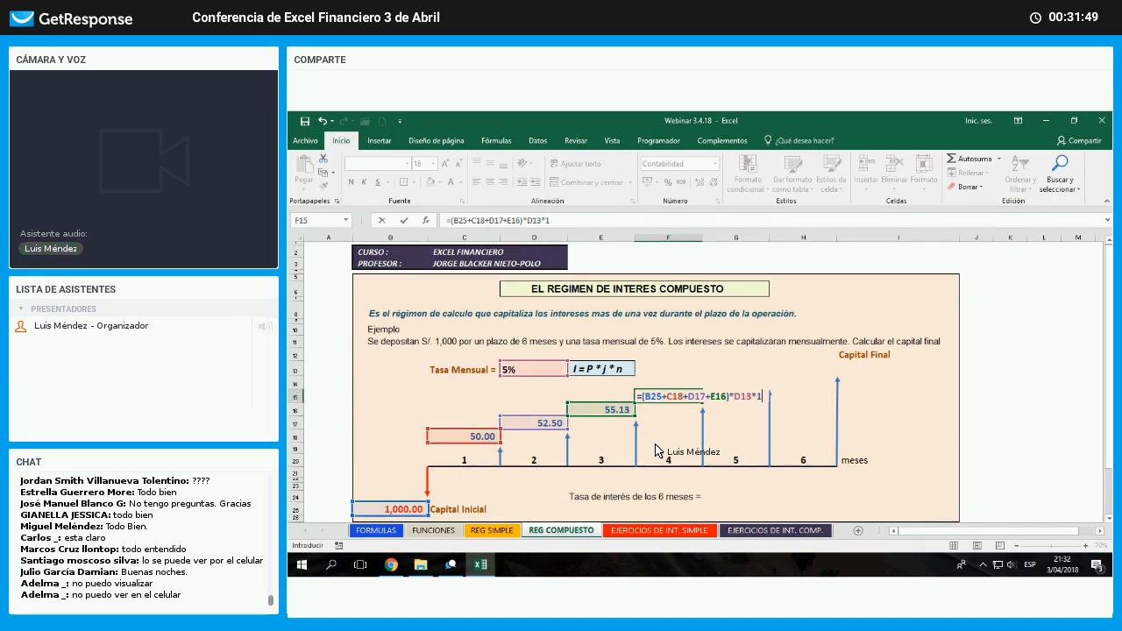
pyautogui.press('Return')
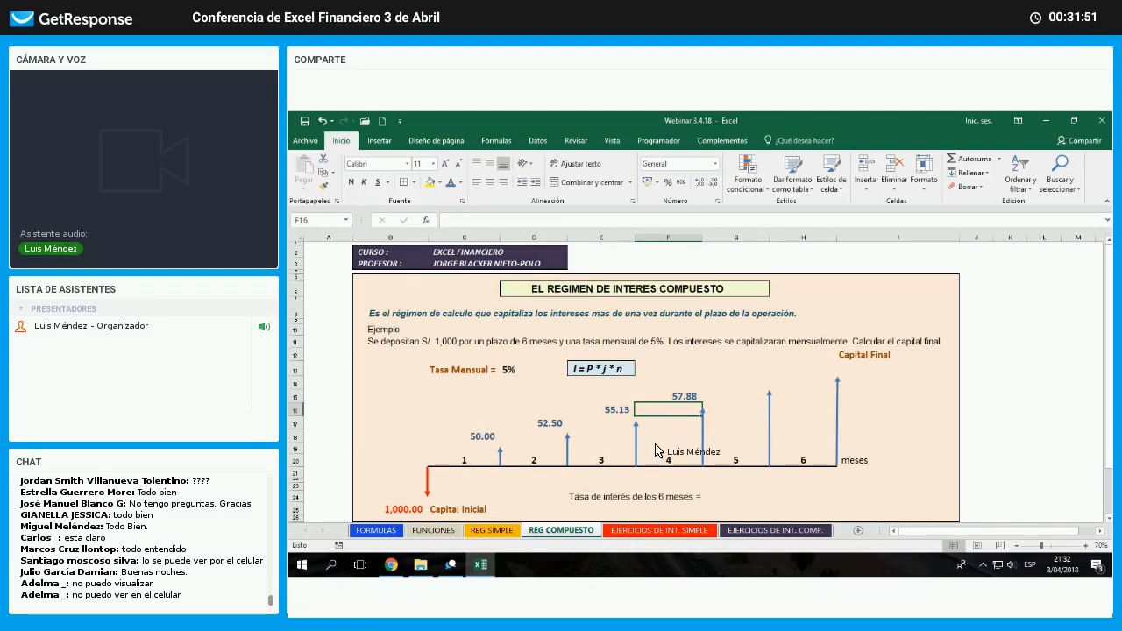
# - Calculate month 5's interest in G14 with =(B25+C18+D17+E16+F15)*D13*1, adding the four earlier interests to the capital
pyautogui.press('Up')
pyautogui.press('Up')
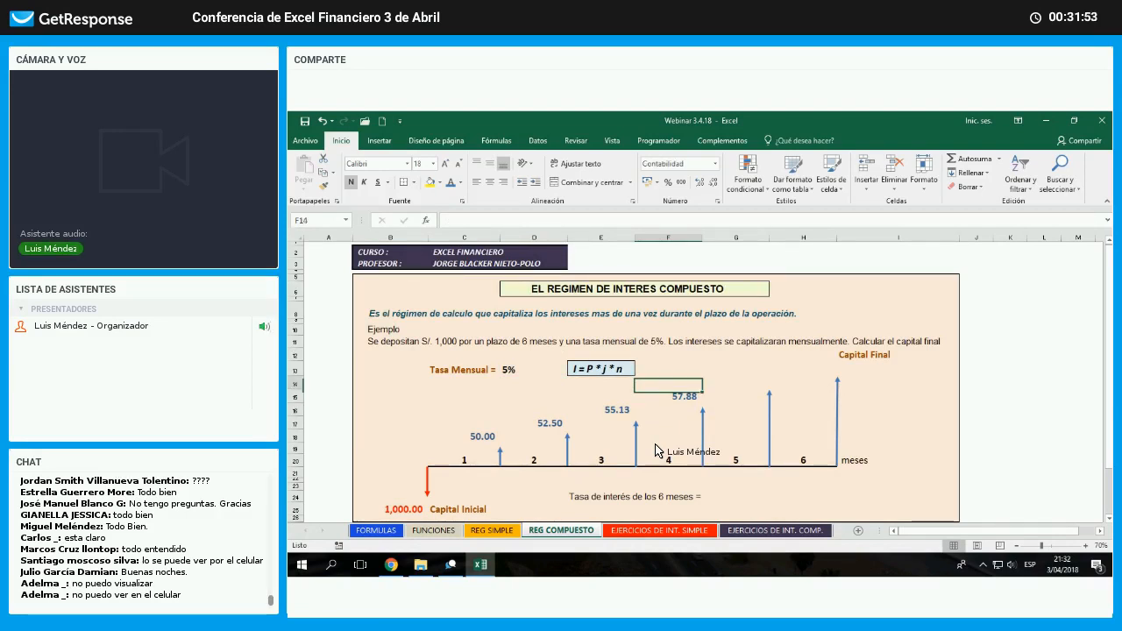
pyautogui.press('Right')
pyautogui.write('=')
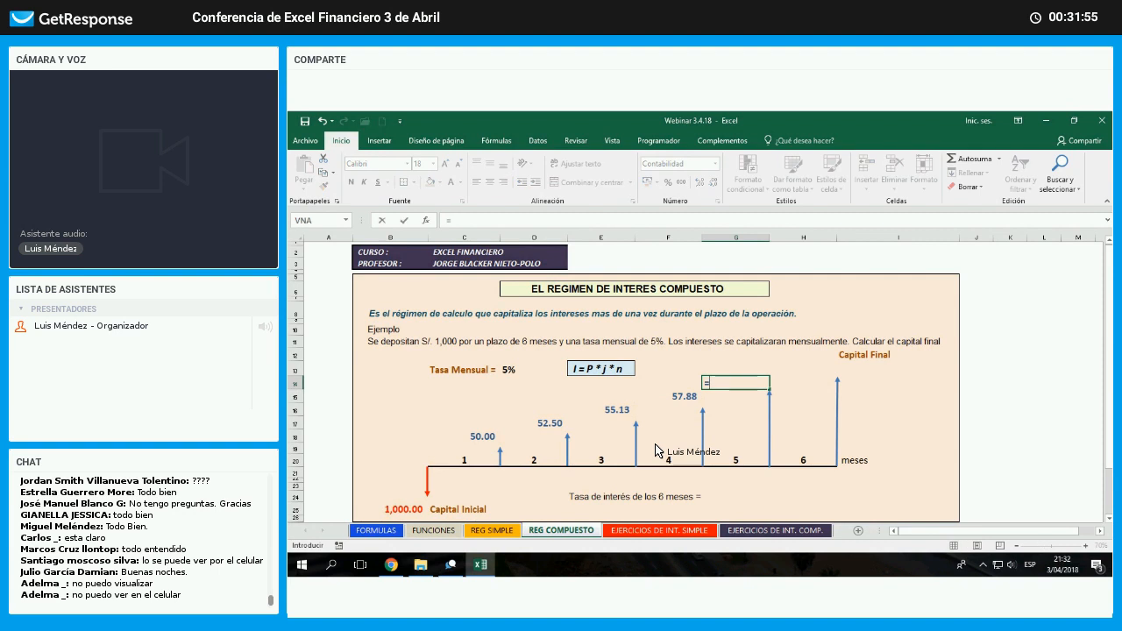
pyautogui.write('(')
pyautogui.press('Down')
pyautogui.press('Down')
pyautogui.press('Down')
pyautogui.press('Down')
pyautogui.press('Down')
pyautogui.press('Down')
pyautogui.press('Down')
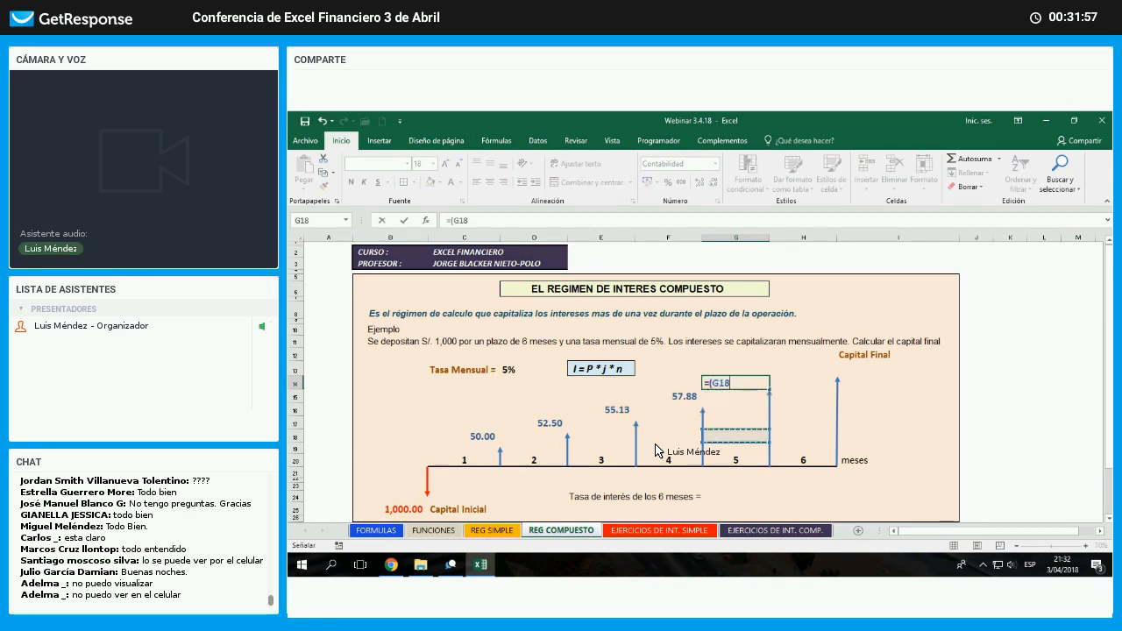
pyautogui.press('Down')
pyautogui.press('Down')
pyautogui.press('Down')
pyautogui.press('Down')
pyautogui.press('Left')
pyautogui.press('Left')
pyautogui.press('Left')
pyautogui.press('Left')
pyautogui.press('Left')
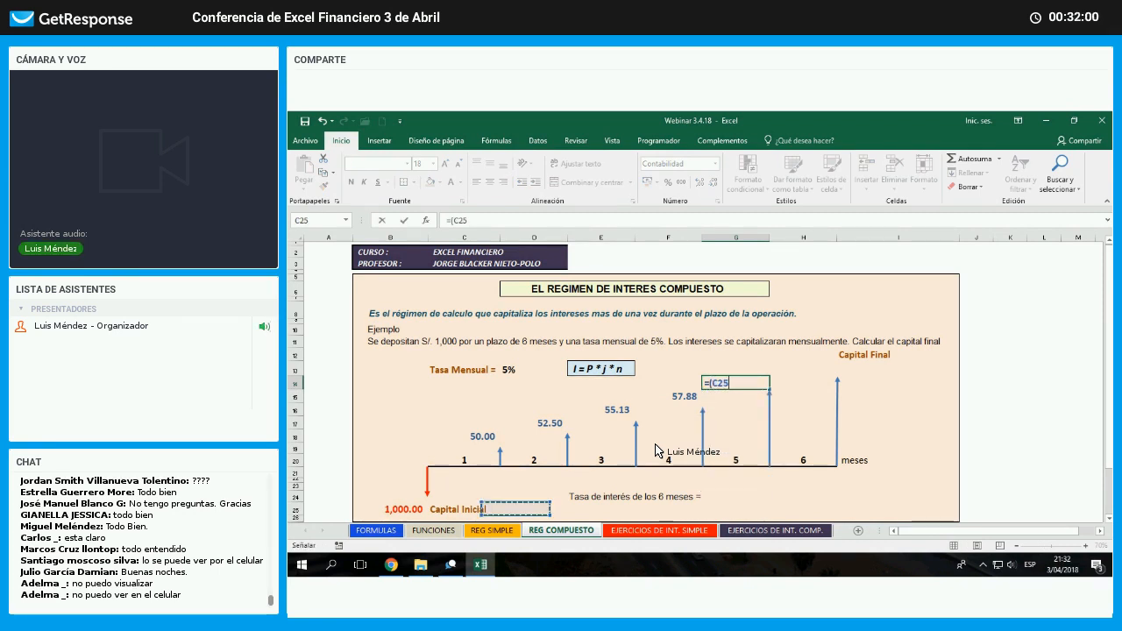
pyautogui.write('+')
pyautogui.press('Down')
pyautogui.press('Down')
pyautogui.press('Down')
pyautogui.press('Down')
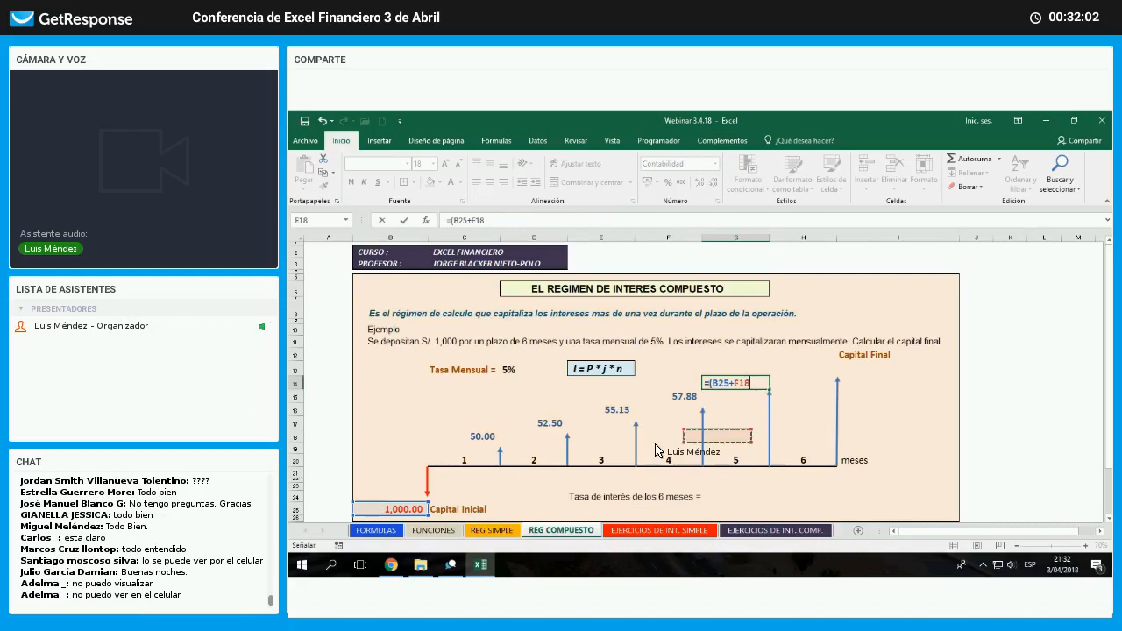
pyautogui.press('Left')
pyautogui.press('Left')
pyautogui.press('Left')
pyautogui.press('Left')
pyautogui.write('+')
pyautogui.press('Down')
pyautogui.press('Down')
pyautogui.press('Down')
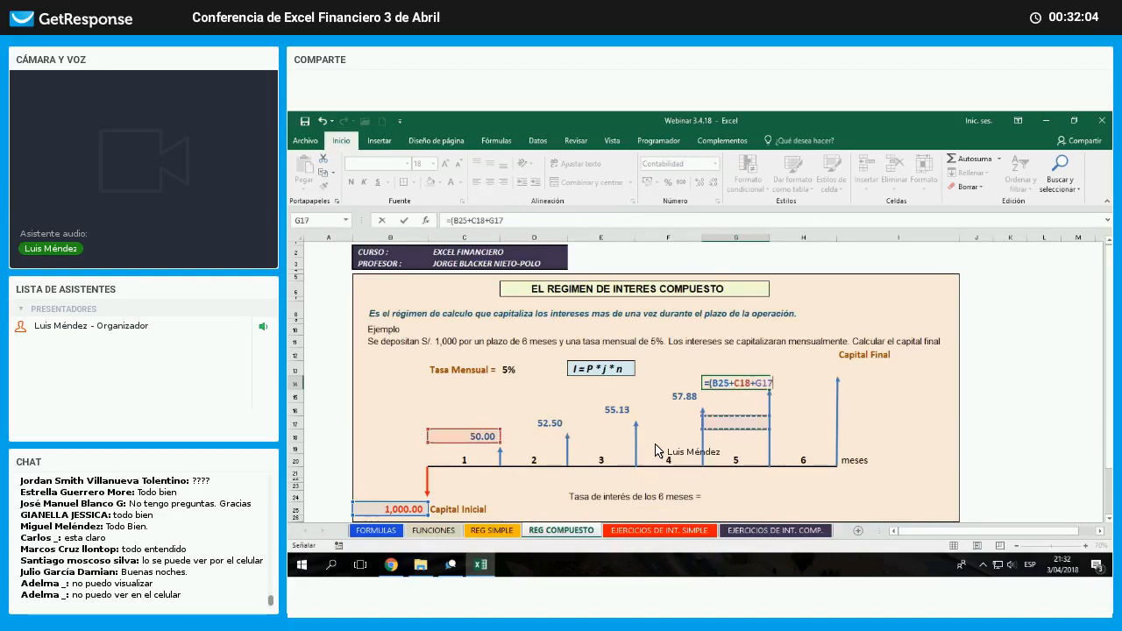
pyautogui.press('Left')
pyautogui.press('Left')
pyautogui.press('Left')
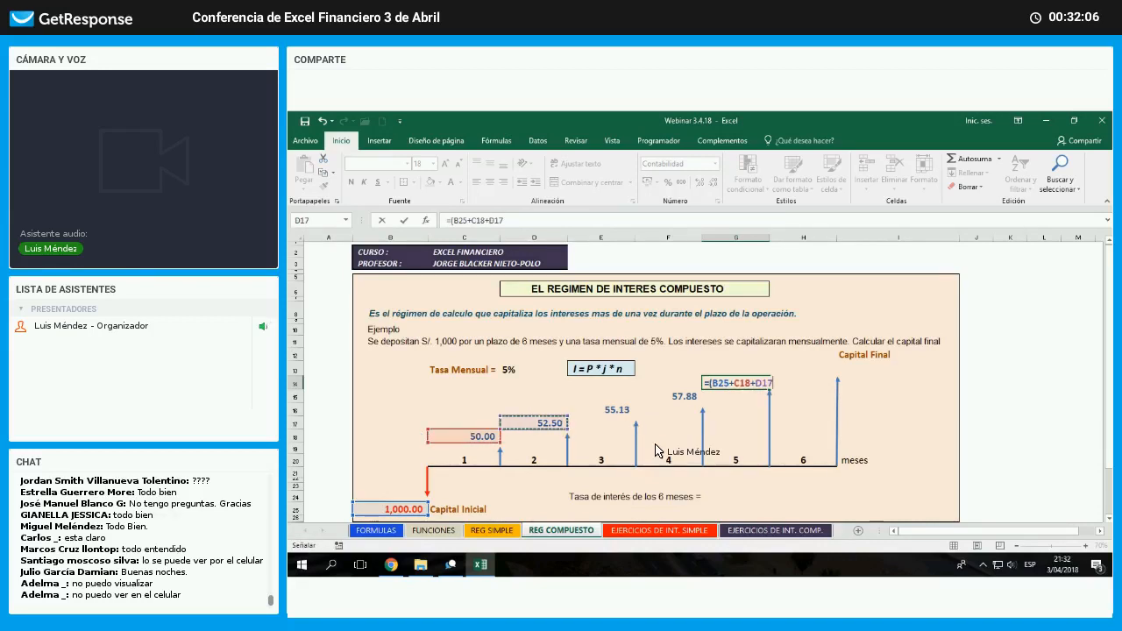
pyautogui.write('+')
pyautogui.press('Down')
pyautogui.press('Down')
pyautogui.press('Left')
pyautogui.press('Left')
pyautogui.write('+')
pyautogui.press('Down')
pyautogui.press('Left')
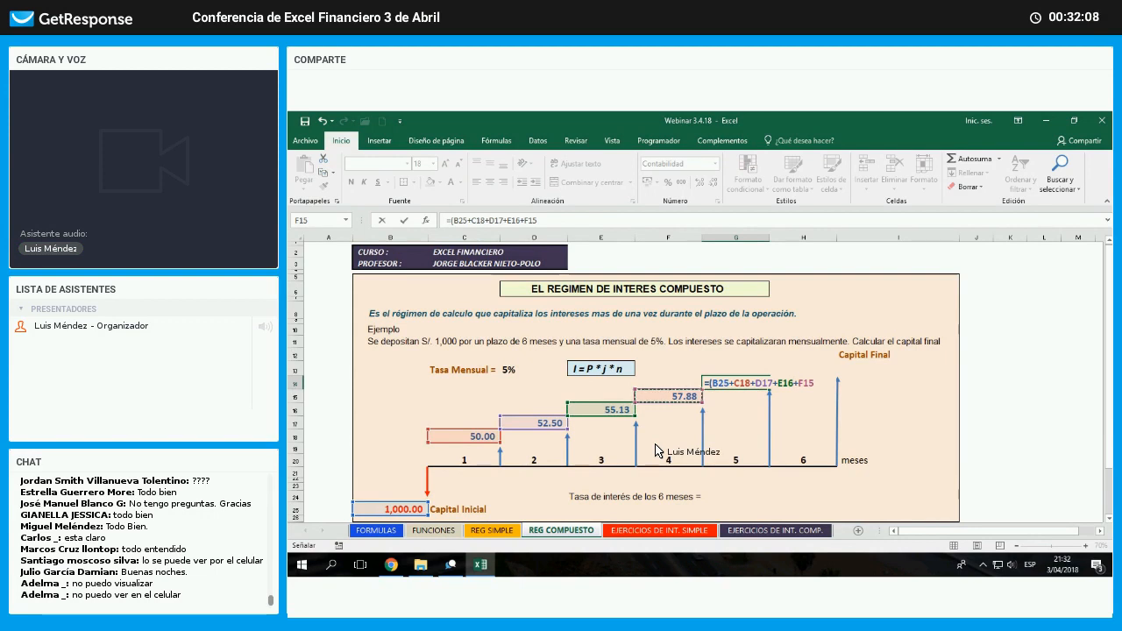
pyautogui.write(')')
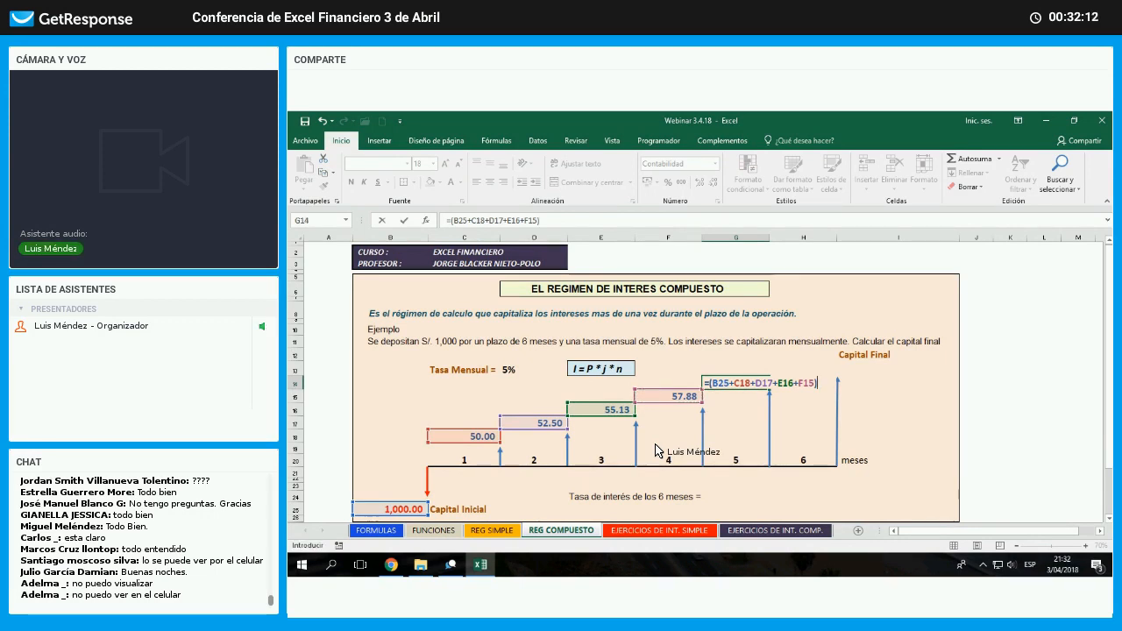
pyautogui.write('*')
pyautogui.press('Up')
pyautogui.press('Left')
pyautogui.press('Left')
pyautogui.press('Left')
pyautogui.press('Left')
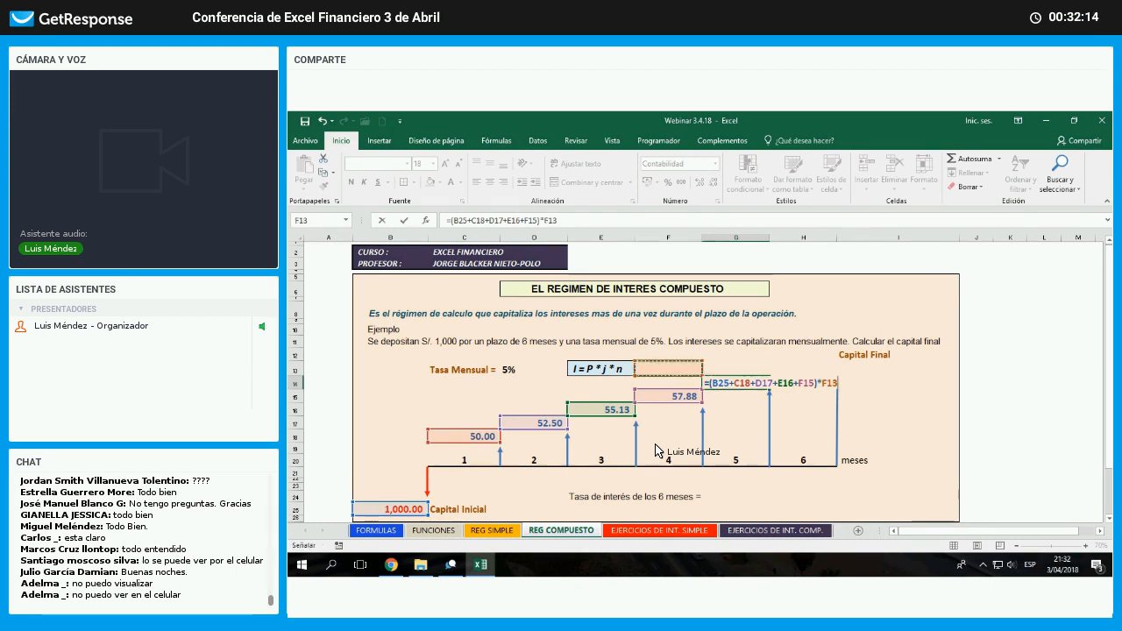
pyautogui.press('Right')
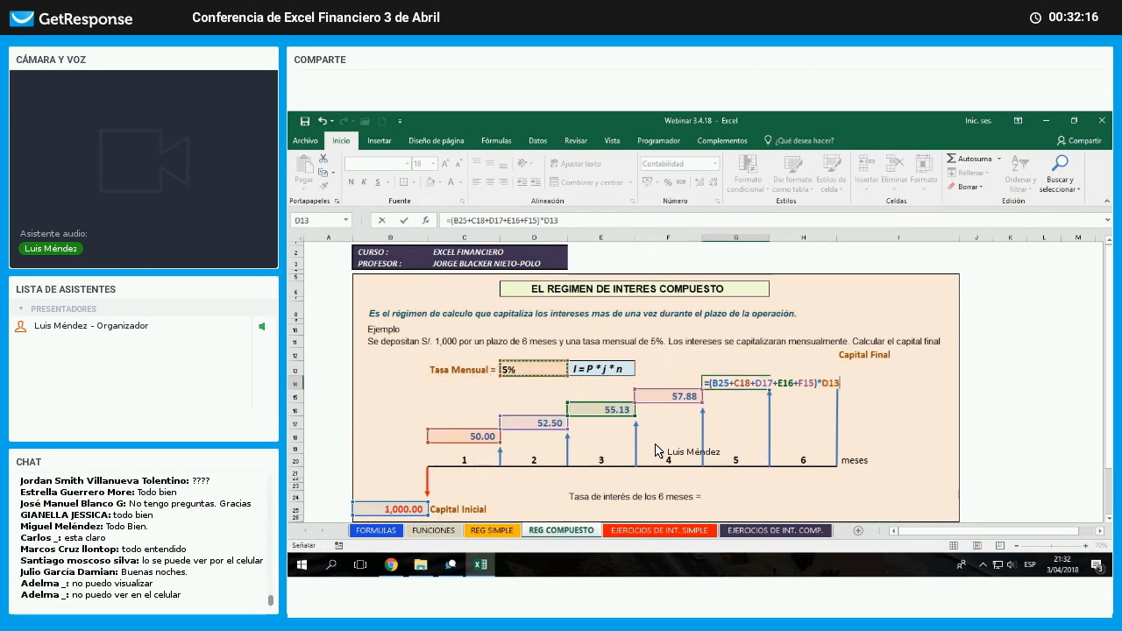
pyautogui.write('*1')
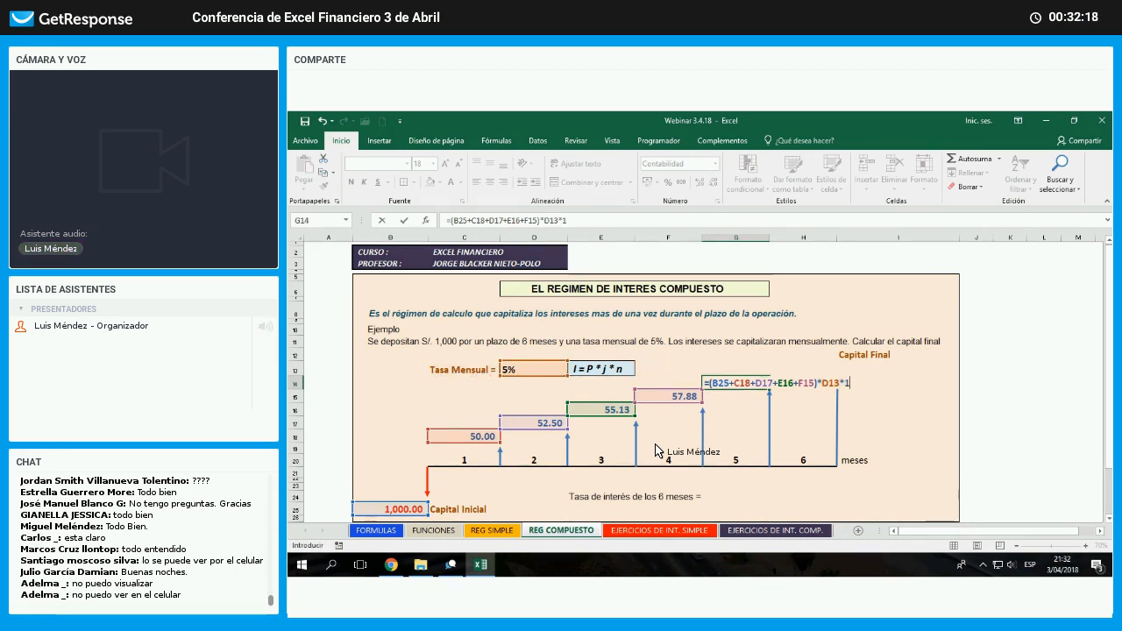
pyautogui.press('Return')
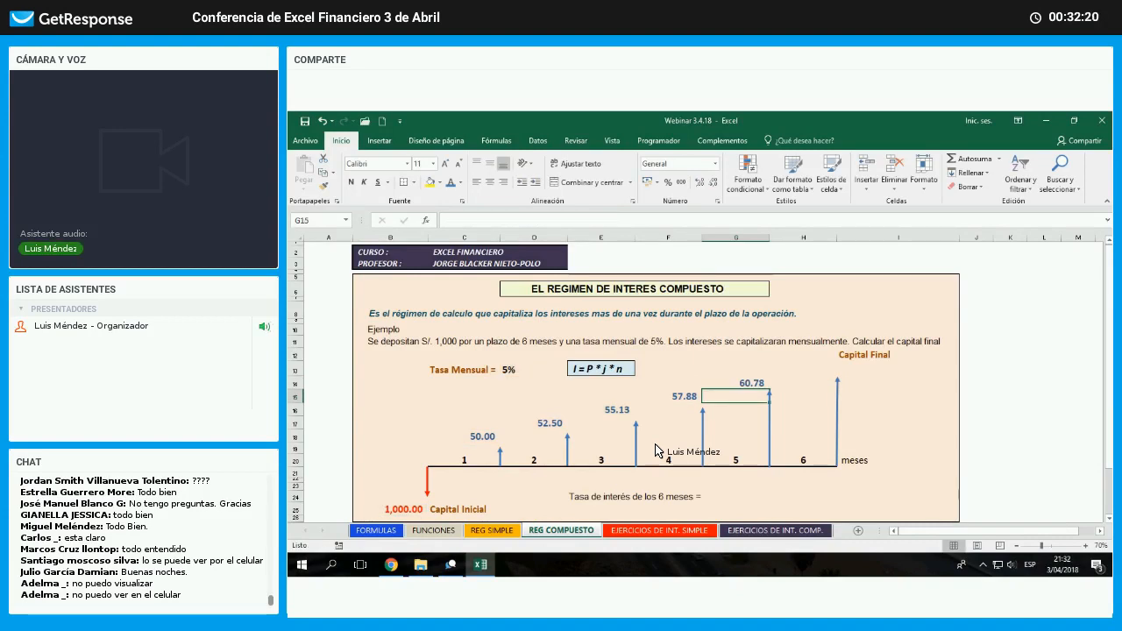
# - Calculate month 6's interest in H13 with =(B25+C18+D17+E16+F15+G14)*D13*1, adding the five earlier interests to the capital
pyautogui.press('Up')
pyautogui.press('Up')
pyautogui.press('Right')
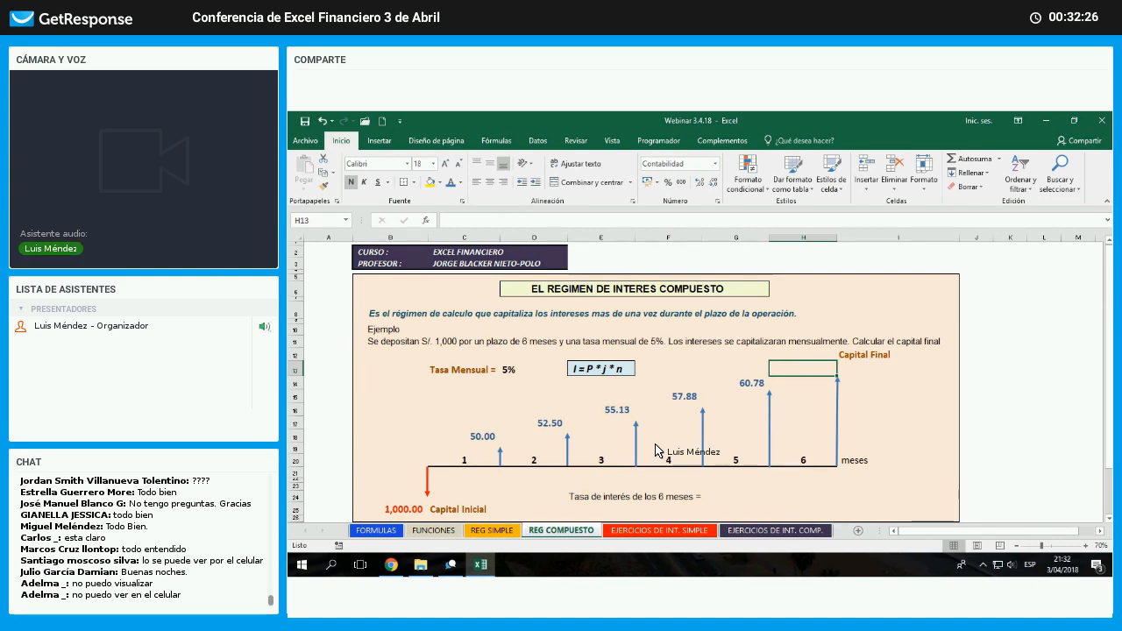
pyautogui.write('=(')
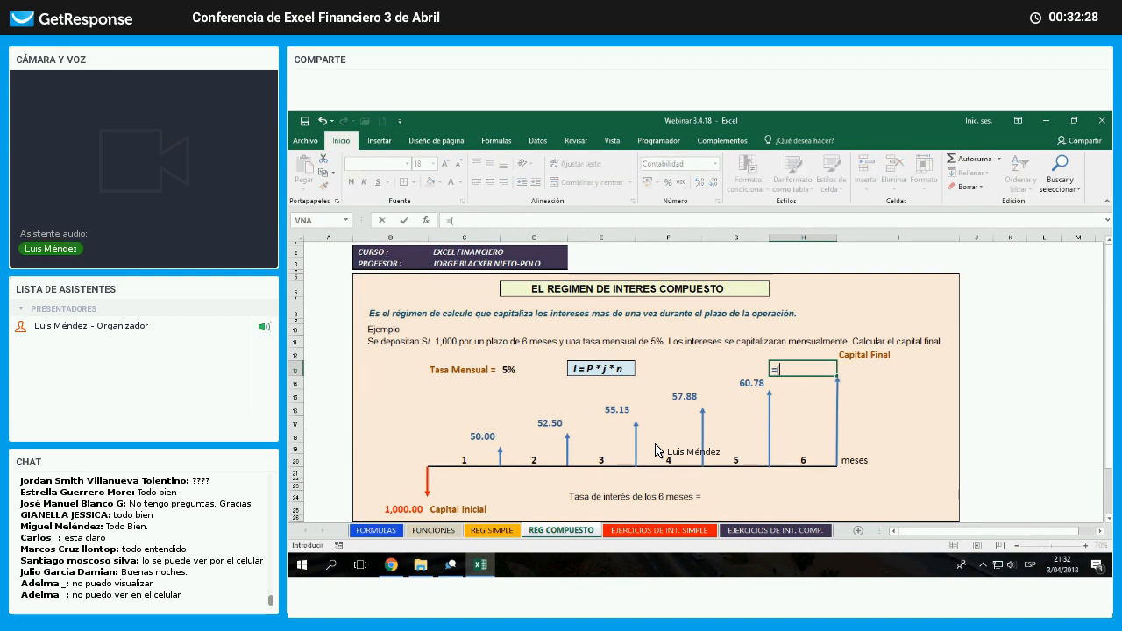
pyautogui.press('Down')
pyautogui.press('Down')
pyautogui.press('Down')
pyautogui.press('Down')
pyautogui.press('Down')
pyautogui.press('Down')
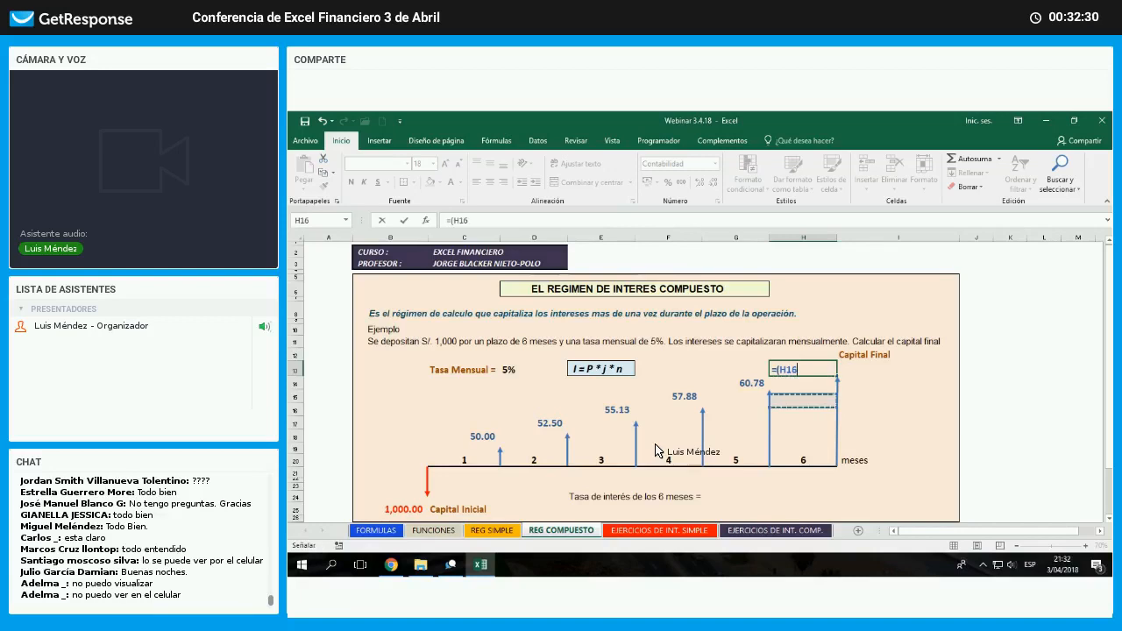
pyautogui.press('Down')
pyautogui.press('Down')
pyautogui.press('Down')
pyautogui.press('Down')
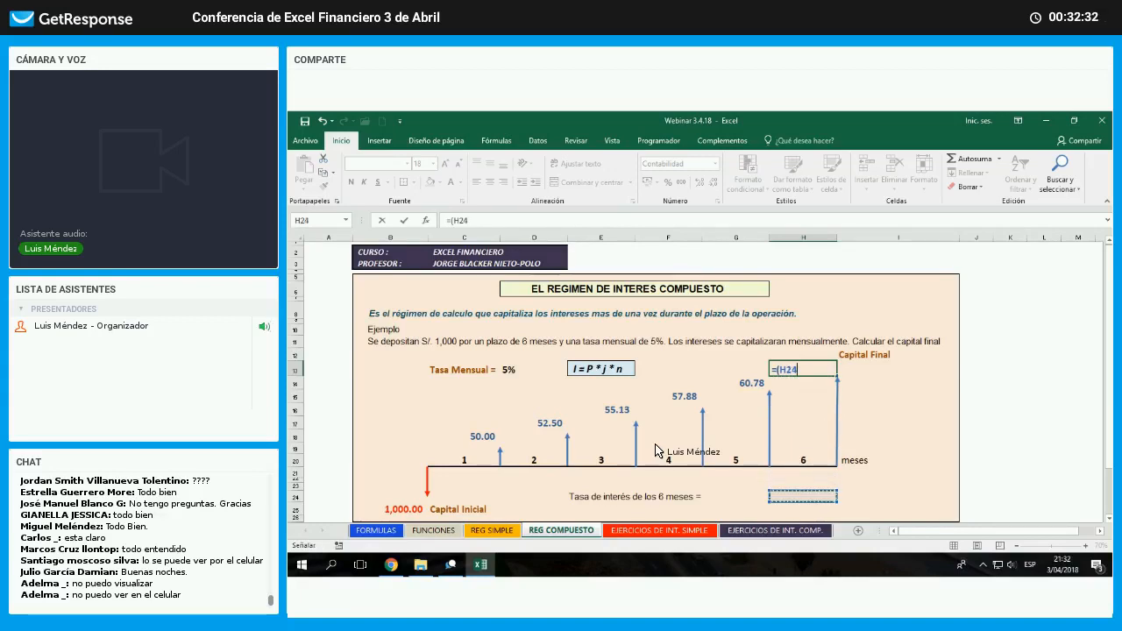
pyautogui.press('Left')
pyautogui.press('Left')
pyautogui.press('Left')
pyautogui.press('Left')
pyautogui.press('Left')
pyautogui.press('Down')
pyautogui.press('Left')
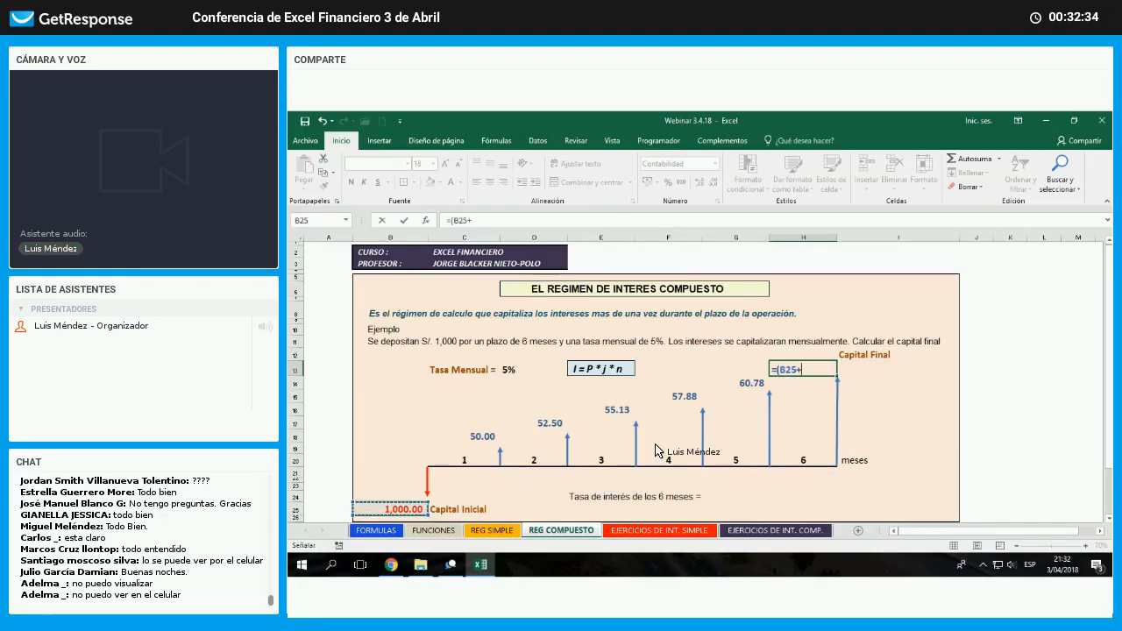
pyautogui.write('+')
pyautogui.press('Down')
pyautogui.press('Down')
pyautogui.press('Down')
pyautogui.press('Down')
pyautogui.press('Down')
pyautogui.press('Left')
pyautogui.press('Left')
pyautogui.press('Left')
pyautogui.press('Left')
pyautogui.press('Left')
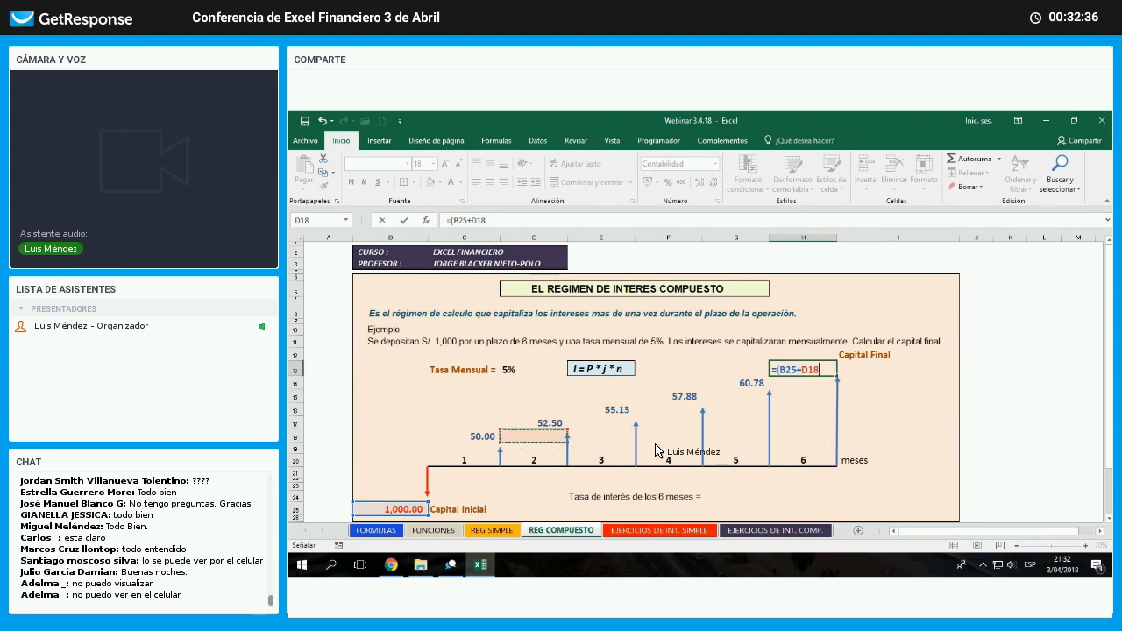
pyautogui.write('+')
pyautogui.press('Down')
pyautogui.press('Down')
pyautogui.press('Down')
pyautogui.press('Down')
pyautogui.press('Left')
pyautogui.press('Left')
pyautogui.press('Left')
pyautogui.press('Left')
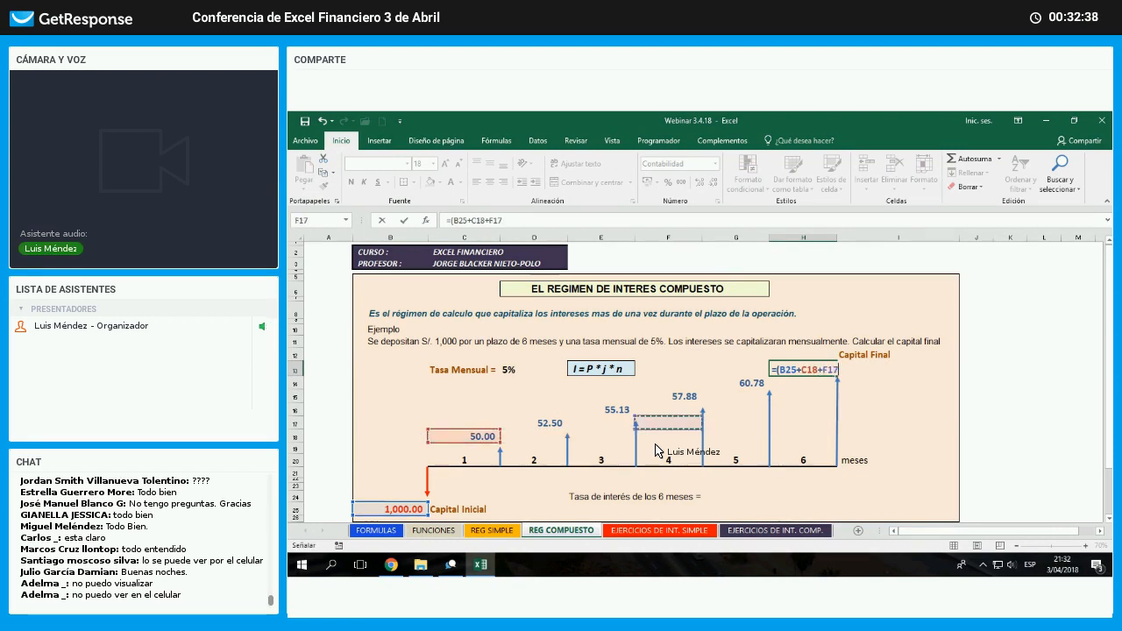
pyautogui.write('+')
pyautogui.press('Down')
pyautogui.press('Down')
pyautogui.press('Down')
pyautogui.press('Left')
pyautogui.press('Left')
pyautogui.press('Left')
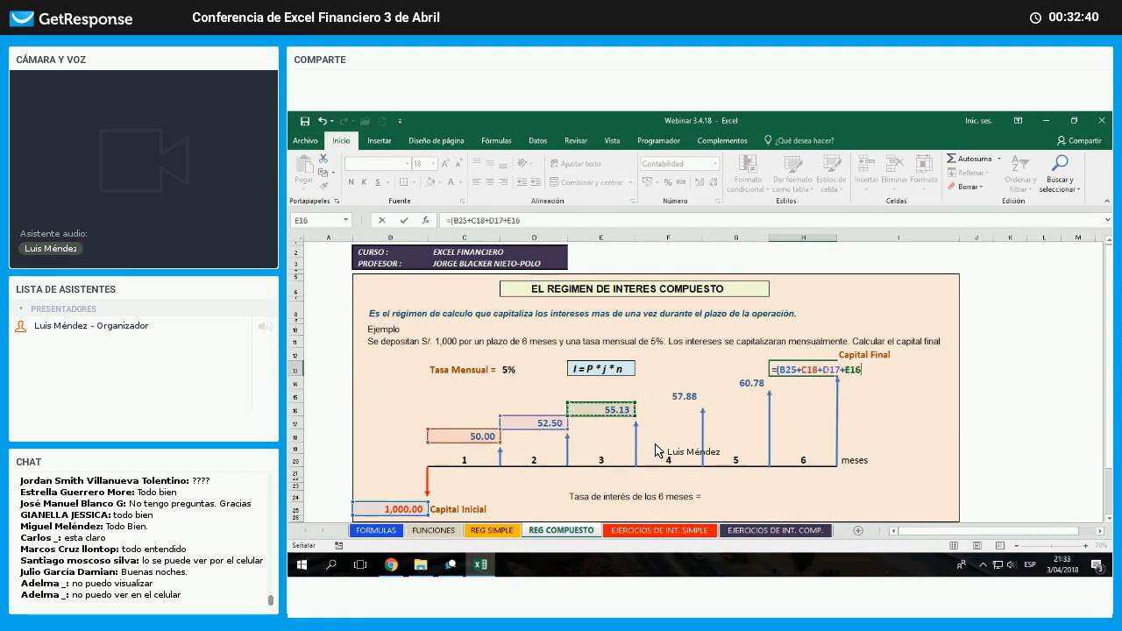
pyautogui.write('+')
pyautogui.press('Down')
pyautogui.press('Down')
pyautogui.press('Left')
pyautogui.press('Left')
pyautogui.write('+')
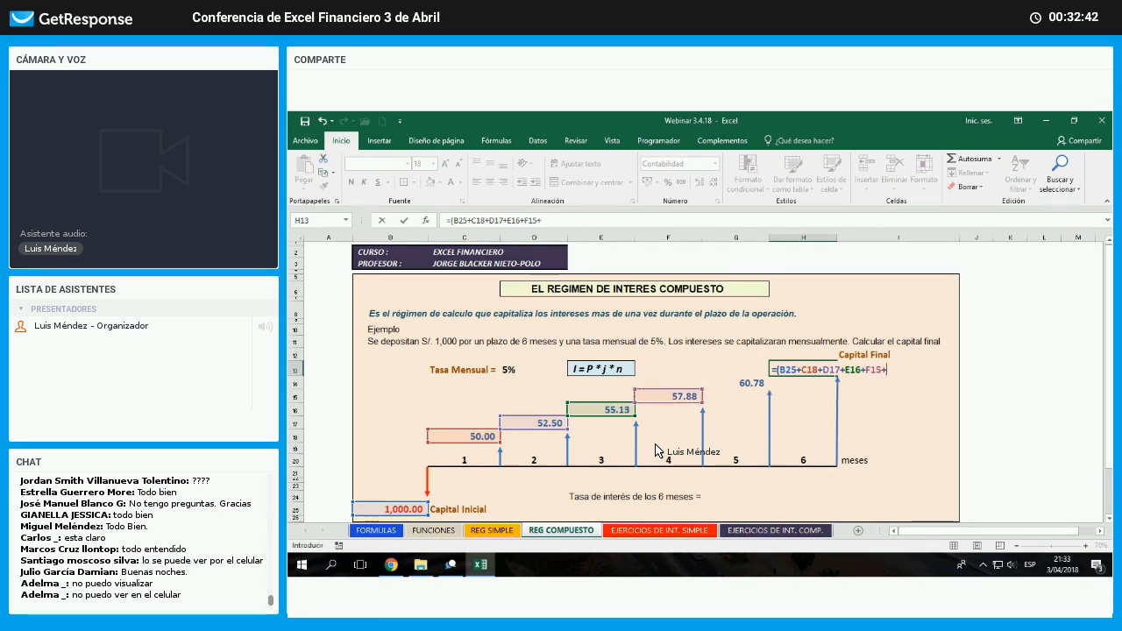
pyautogui.press('Down')
pyautogui.press('Left')
pyautogui.write(')')
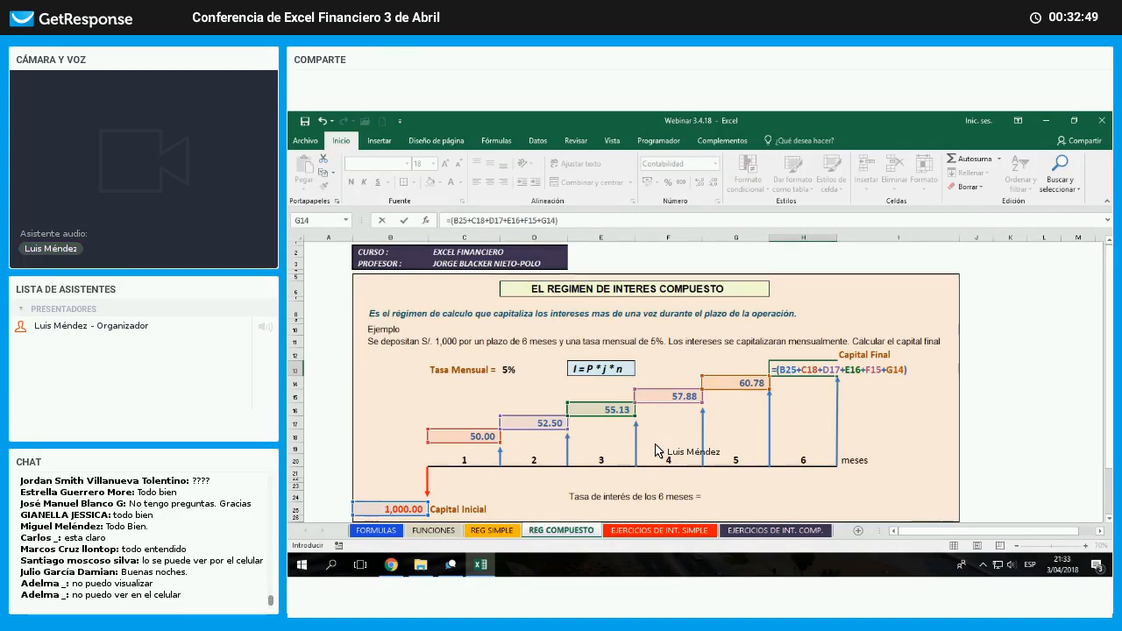
pyautogui.write('*')
pyautogui.press('Up')
pyautogui.press('Left')
pyautogui.press('Left')
pyautogui.press('Left')
pyautogui.press('Left')
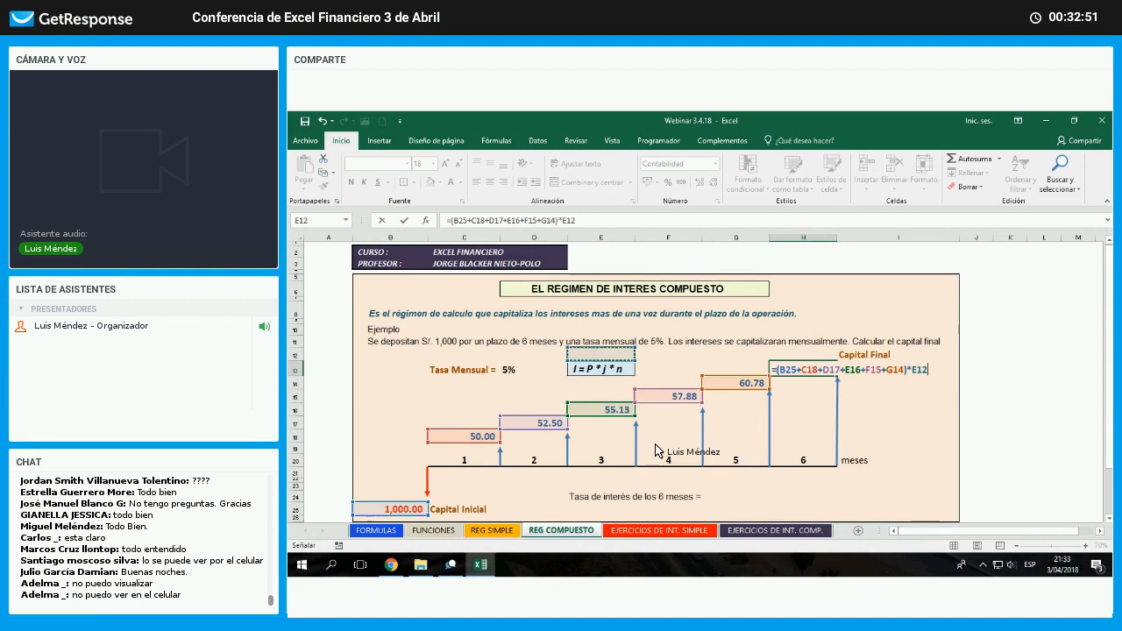
pyautogui.press('Down')
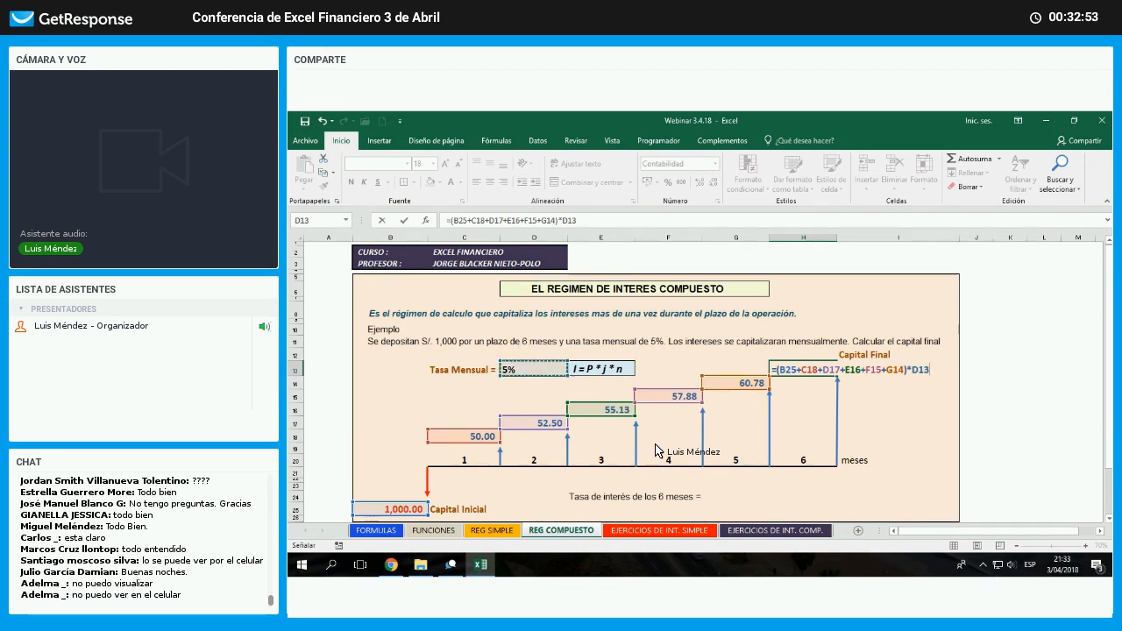
pyautogui.write('*')
pyautogui.press('BackSpace')
pyautogui.press('Return')
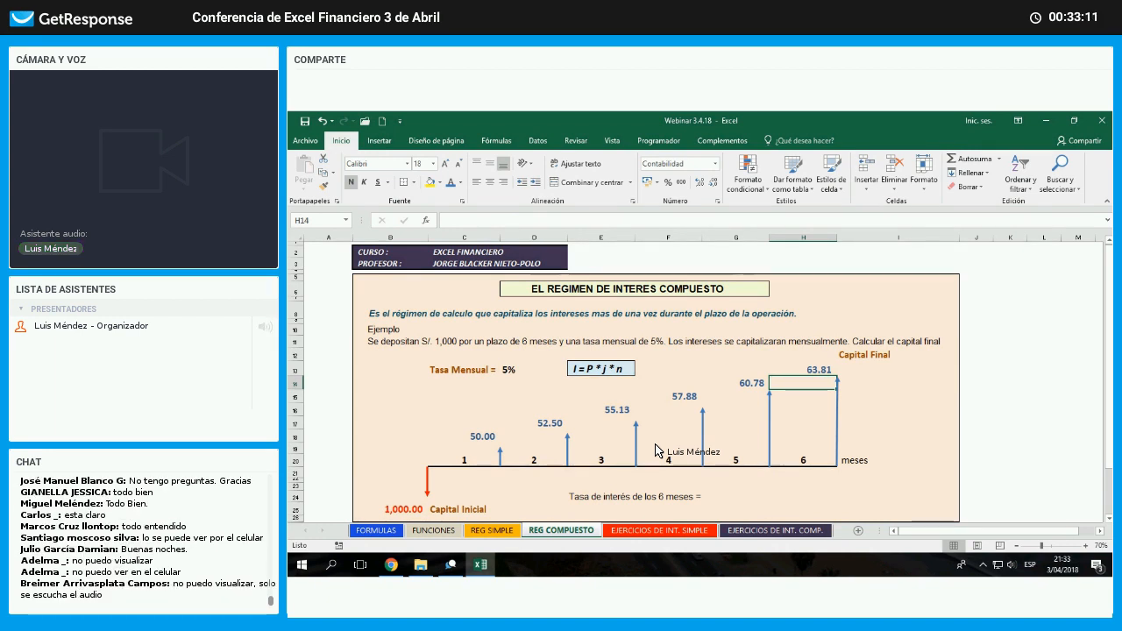
# - Calculate the final capital in H12 with =+B25+C18+D17+E16+F15+G14+H13, adding all six monthly interests to the initial capital
pyautogui.press('Up')
pyautogui.press('Up')
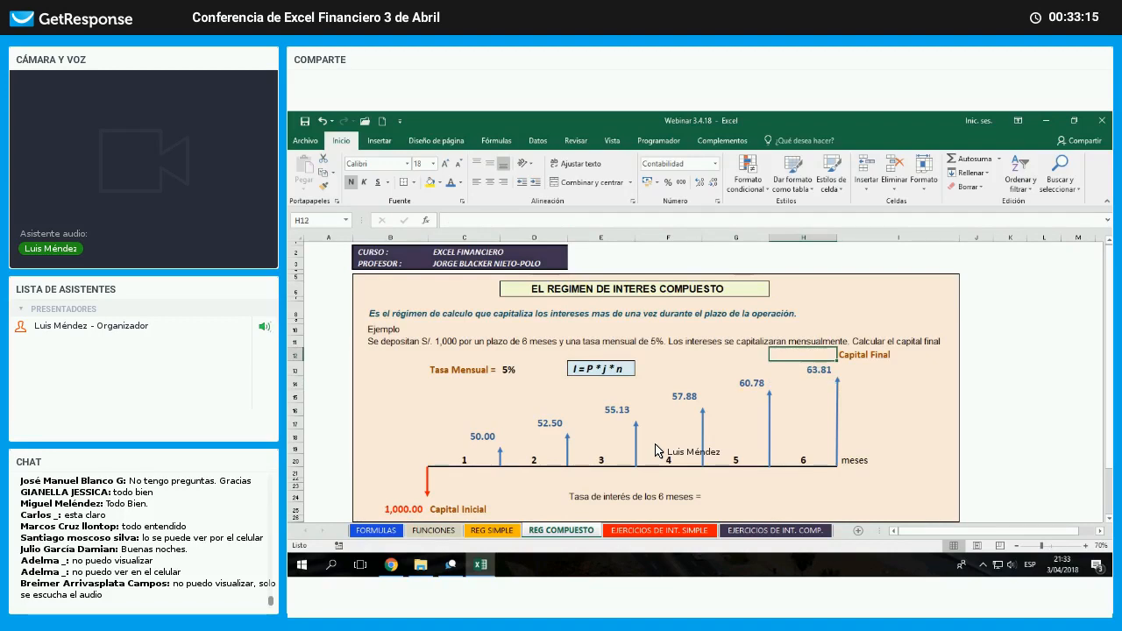
pyautogui.write('+')
pyautogui.press('Down')
pyautogui.press('Down')
pyautogui.press('Down')
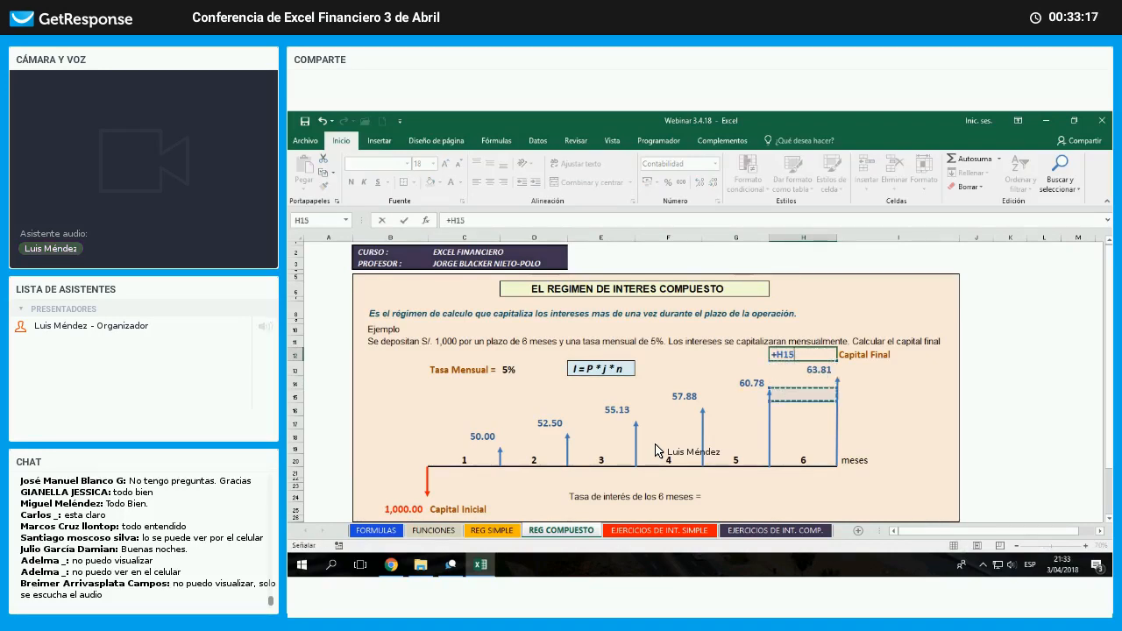
pyautogui.press('Down')
pyautogui.press('Down')
pyautogui.press('Down')
pyautogui.press('Down')
pyautogui.press('Down')
pyautogui.press('Down')
pyautogui.press('Down')
pyautogui.press('Down')
pyautogui.press('Down')
pyautogui.press('Down')
pyautogui.press('Left')
pyautogui.press('Left')
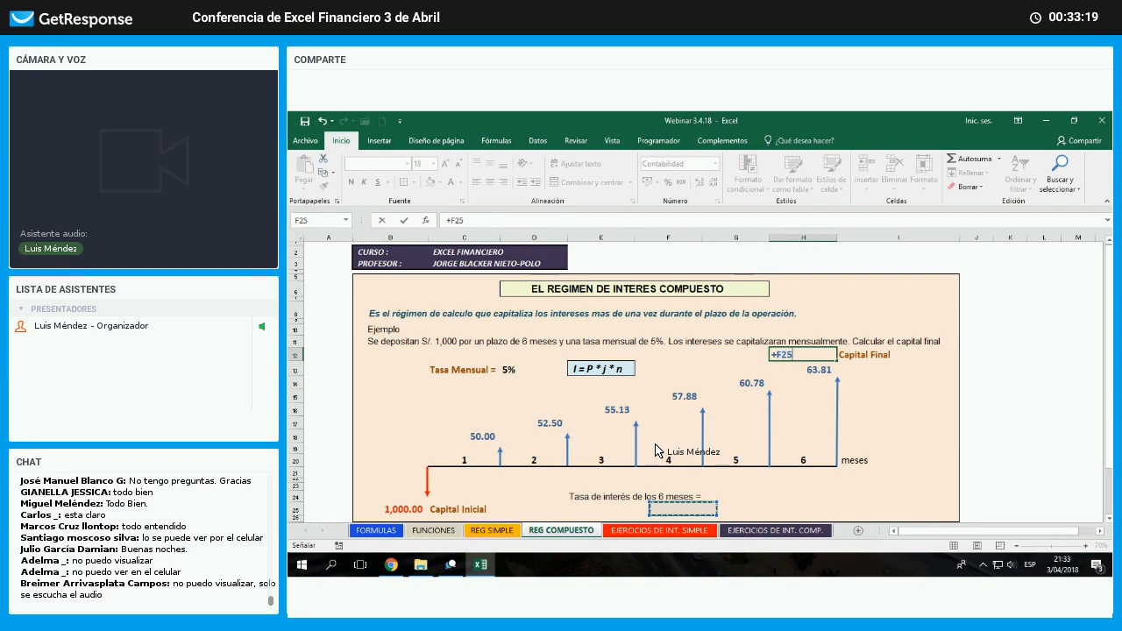
pyautogui.press('Left')
pyautogui.press('Left')
pyautogui.press('Left')
pyautogui.press('Left')
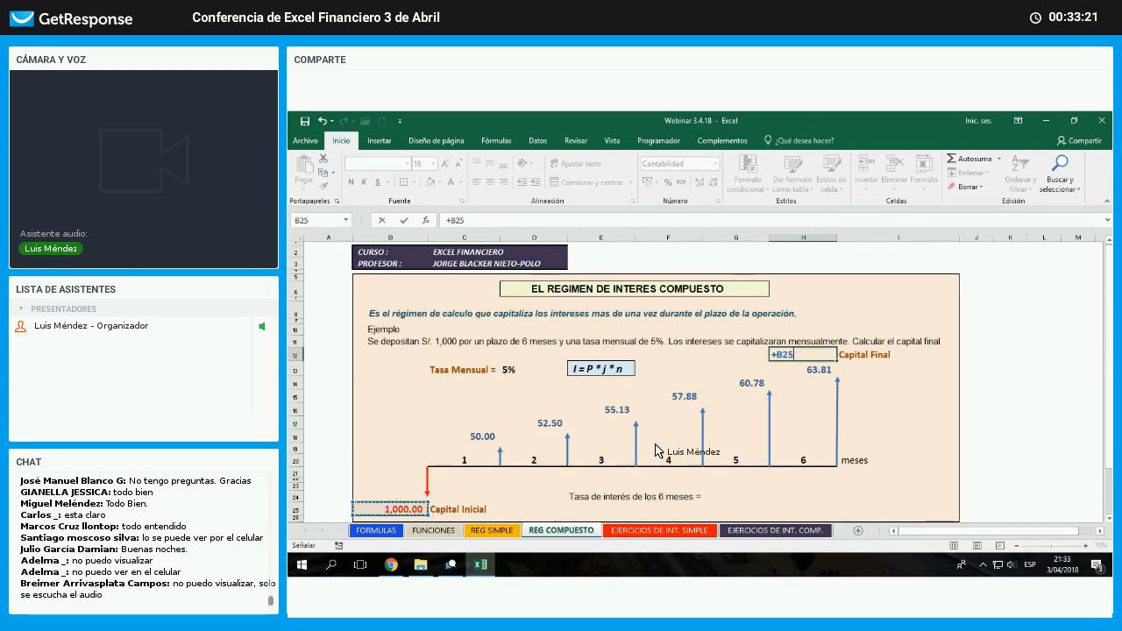
pyautogui.write('+')
pyautogui.press('Down')
pyautogui.press('Down')
pyautogui.press('Down')
pyautogui.press('Down')
pyautogui.press('Down')
pyautogui.press('Left')
pyautogui.press('Left')
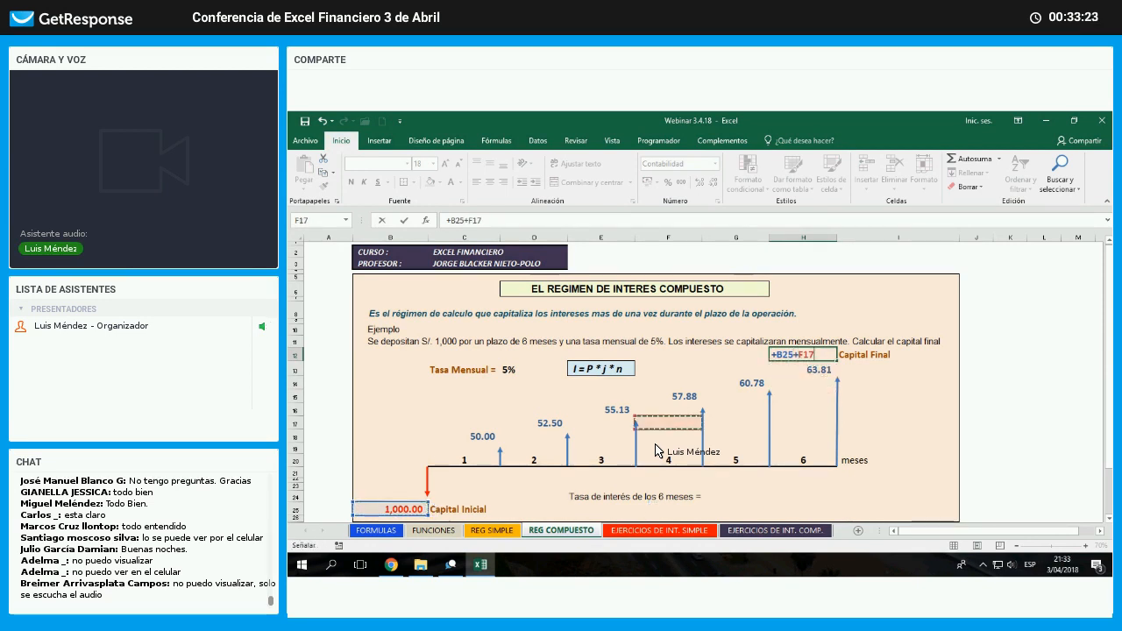
pyautogui.press('Left')
pyautogui.press('Left')
pyautogui.press('Left')
pyautogui.press('Down')
pyautogui.write('+')
pyautogui.press('Down')
pyautogui.press('Down')
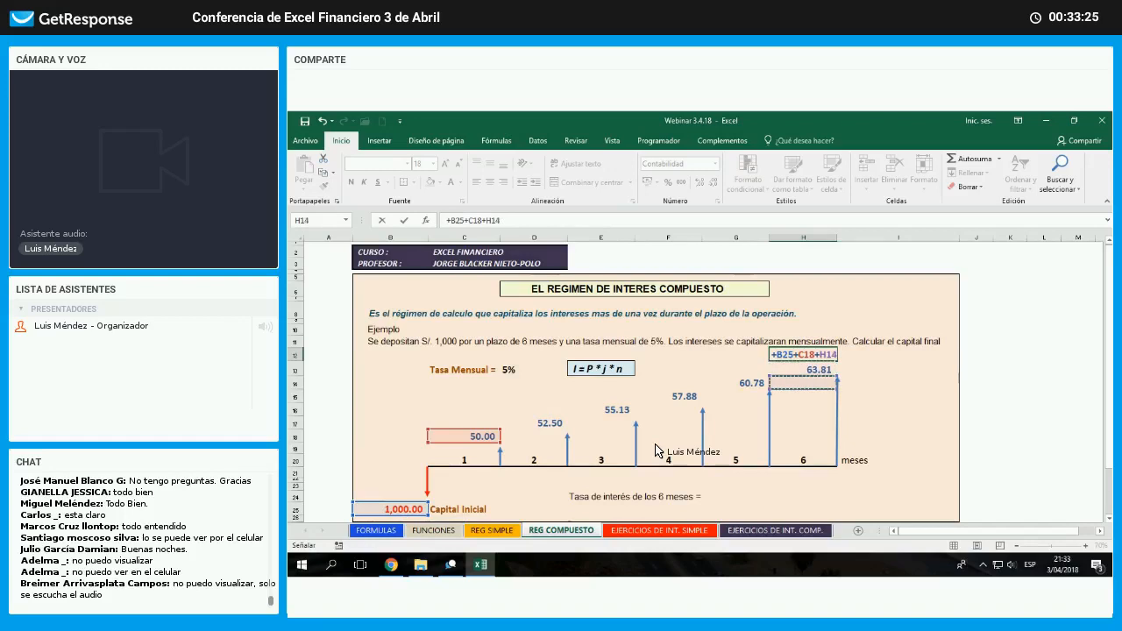
pyautogui.press('Down')
pyautogui.press('Down')
pyautogui.press('Down')
pyautogui.press('Left')
pyautogui.press('Left')
pyautogui.press('Left')
pyautogui.press('Left')
pyautogui.write('+')
pyautogui.press('Down')
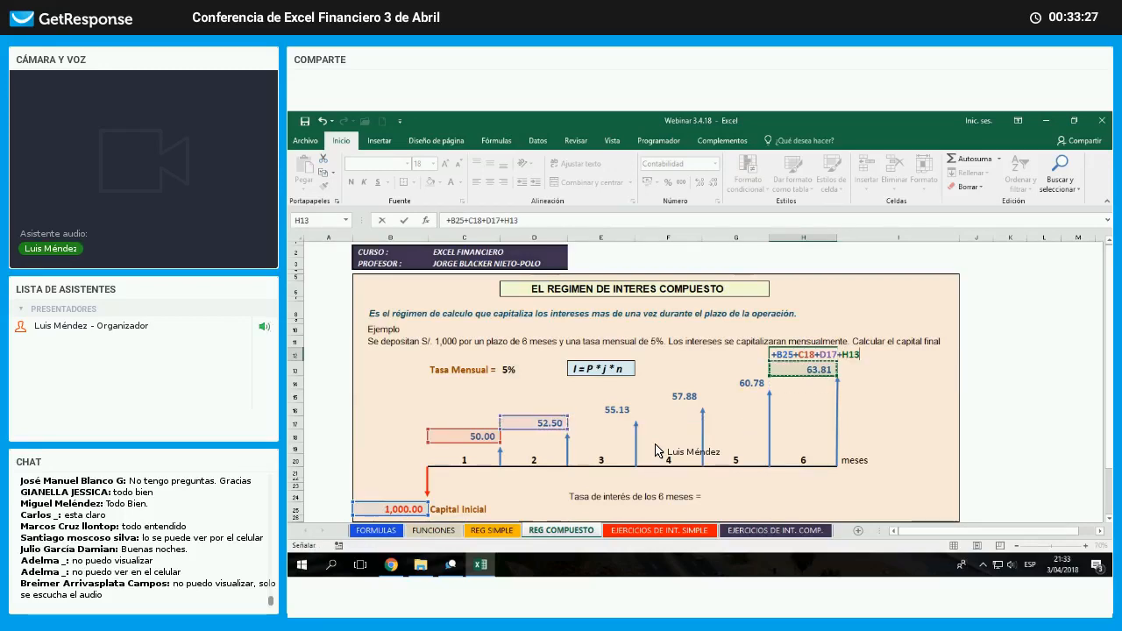
pyautogui.press('Down')
pyautogui.press('Down')
pyautogui.press('Left')
pyautogui.press('Left')
pyautogui.press('Left')
pyautogui.press('Down')
pyautogui.write('+')
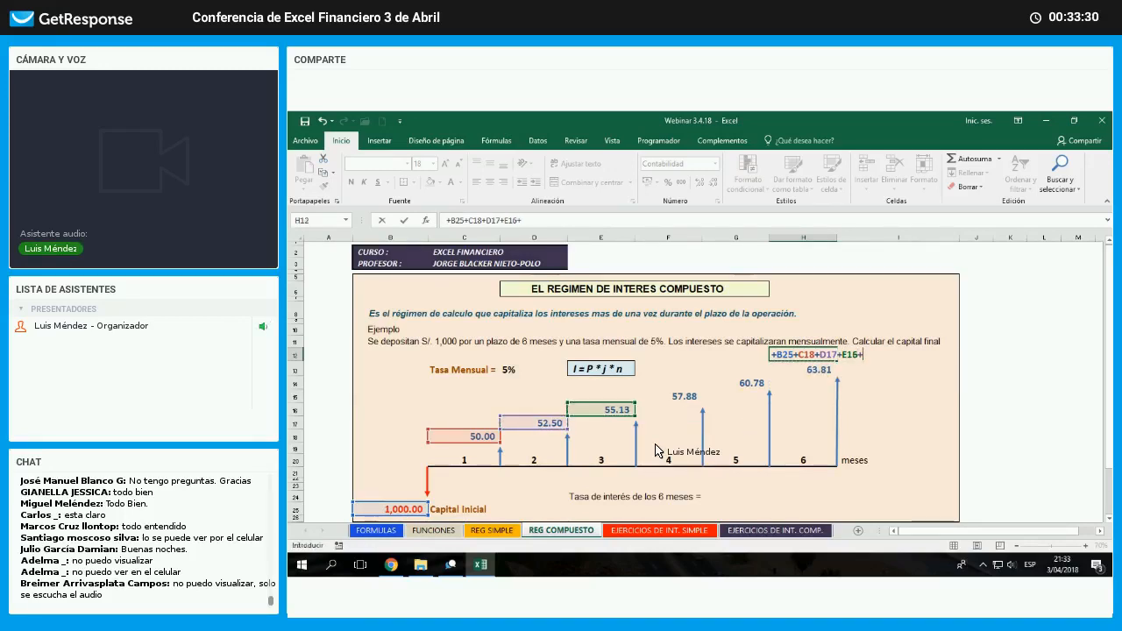
pyautogui.press('Down')
pyautogui.press('Down')
pyautogui.press('Down')
pyautogui.press('Left')
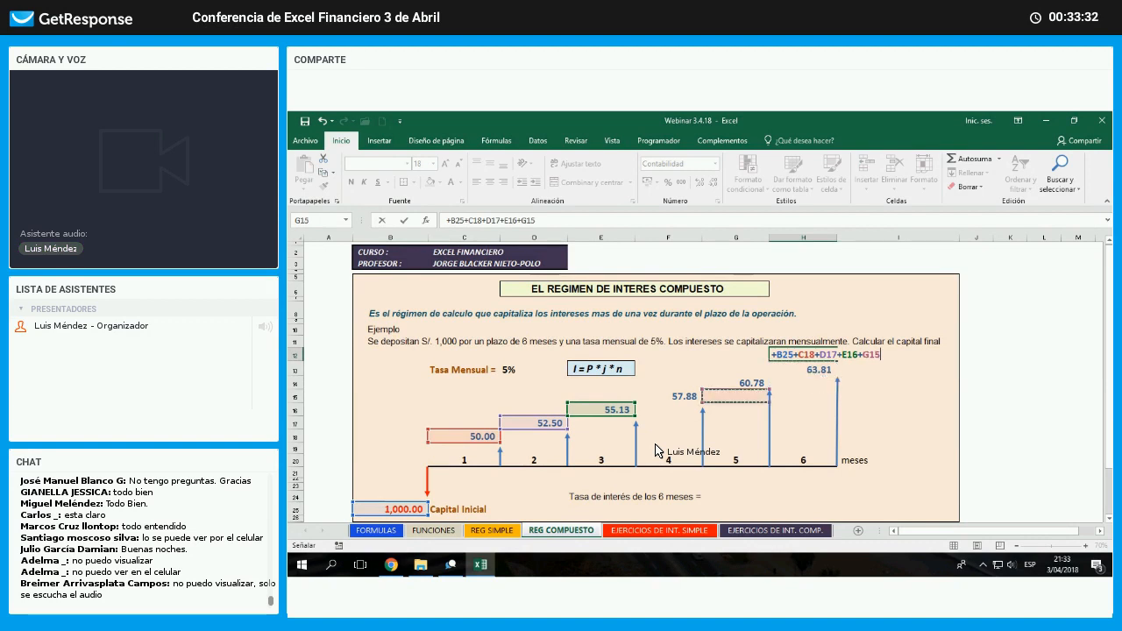
pyautogui.press('Left')
pyautogui.write('+')
pyautogui.press('Down')
pyautogui.press('Down')
pyautogui.press('Left')
pyautogui.write('+')
pyautogui.press('Down')
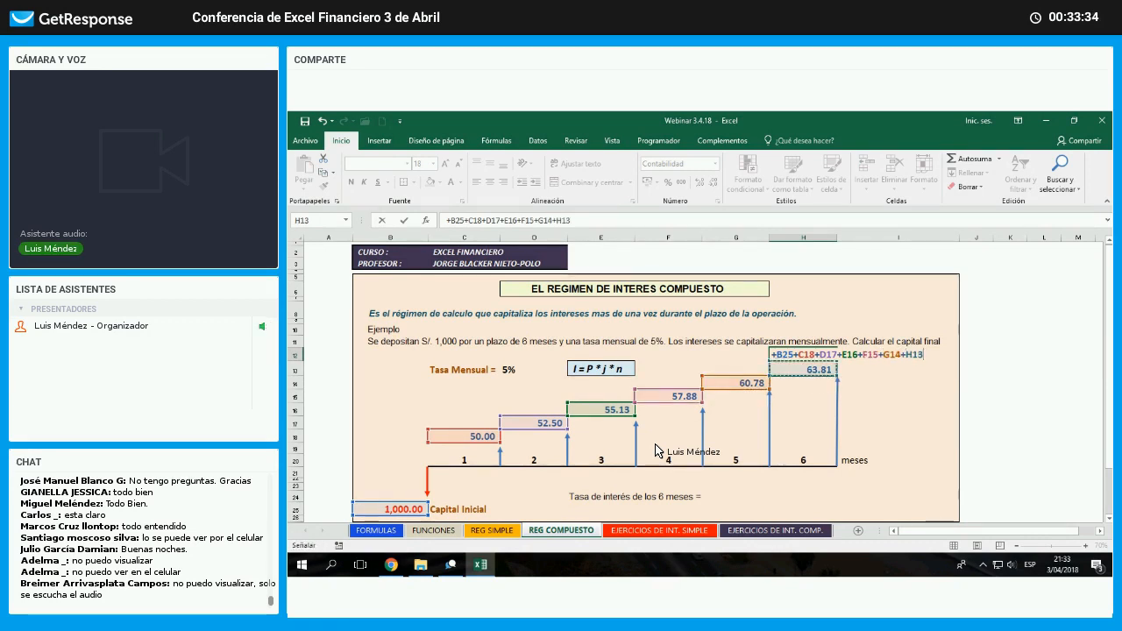
pyautogui.press('Return')
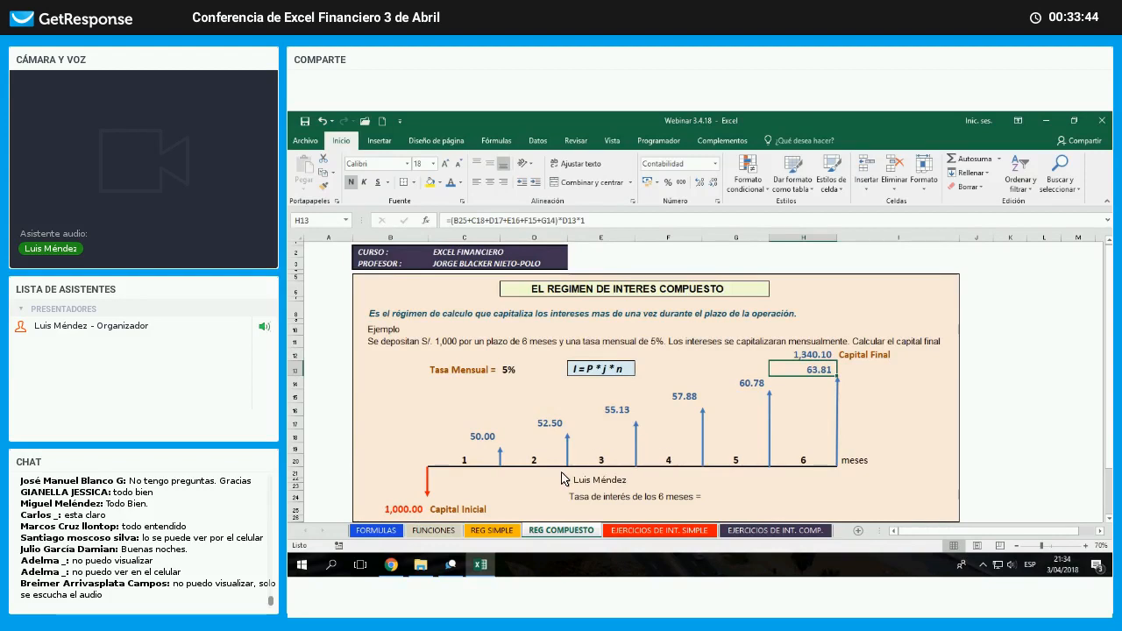
# - Check the final capital in H14 of the REG SIMPLE sheet for comparison and return to REG COMPUESTO
pyautogui.click(506, 535)
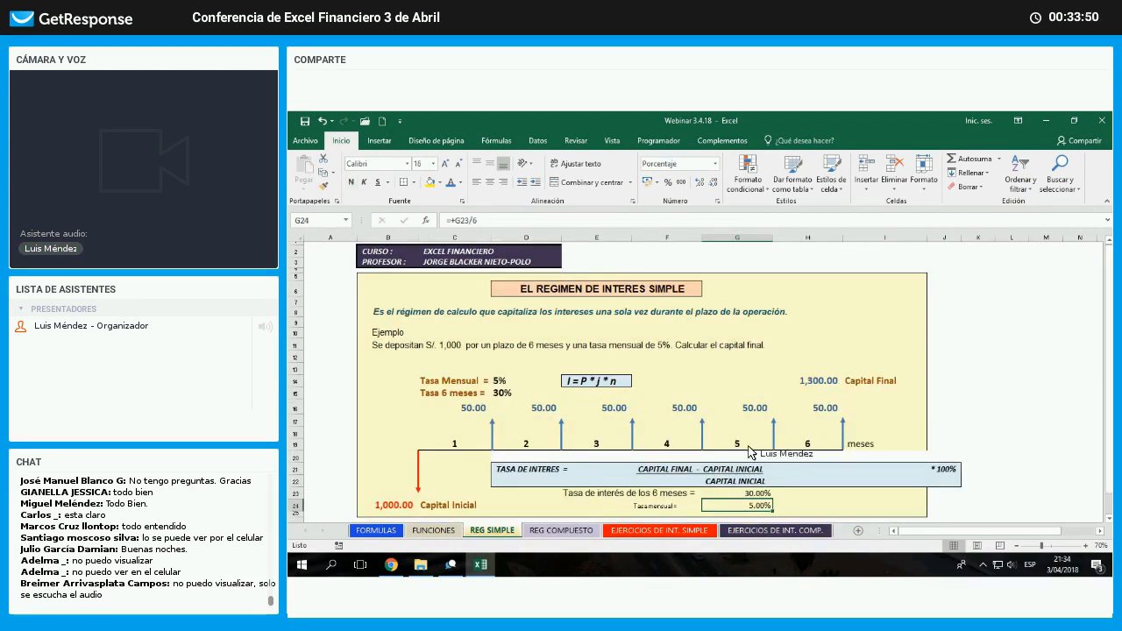
pyautogui.click(815, 382)
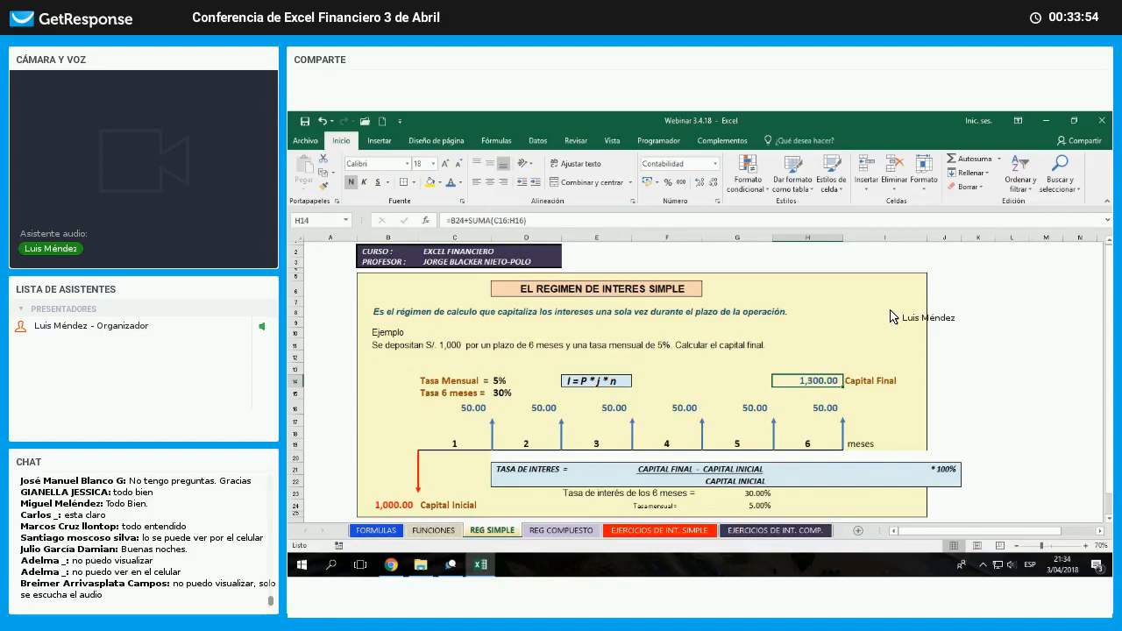
pyautogui.hotkey('ctrl', 'pagedown')
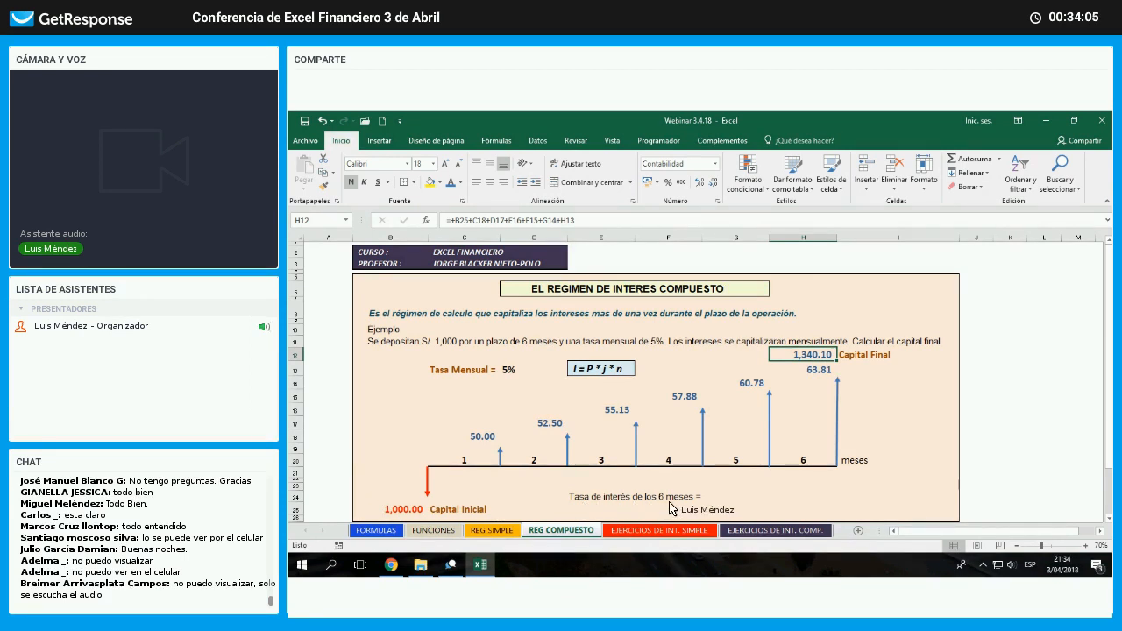
# - Calculate the six-month interest rate in G24 with =(H12-B25)/B25, dividing the gain over the initial capital by that capital
pyautogui.moveTo(647, 504); pyautogui.dragTo(691, 504)
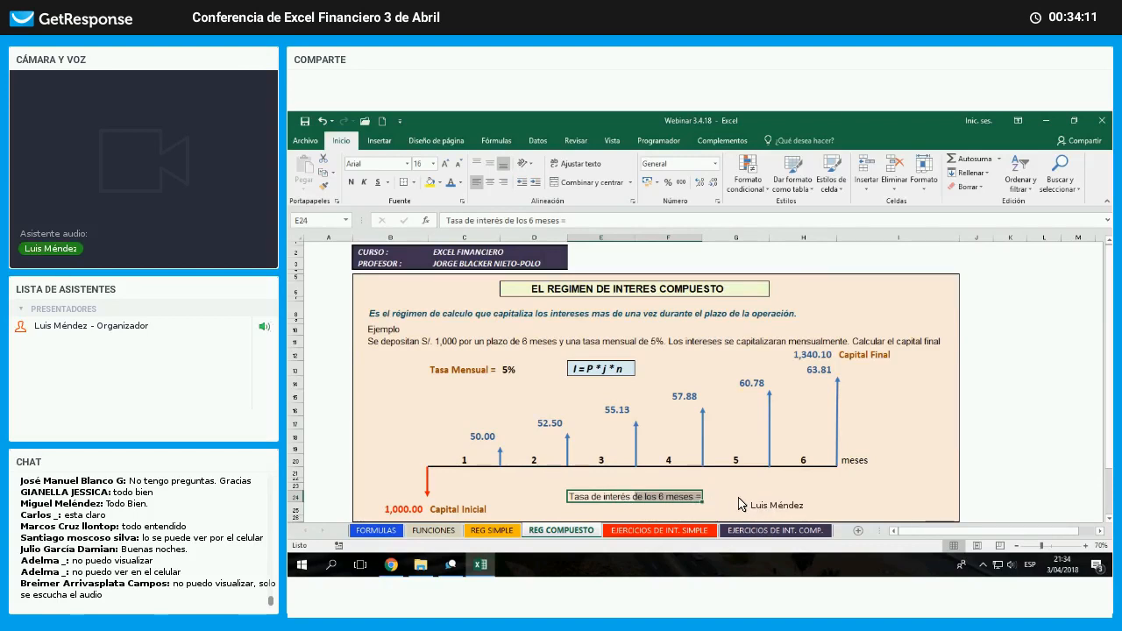
pyautogui.press('Right')
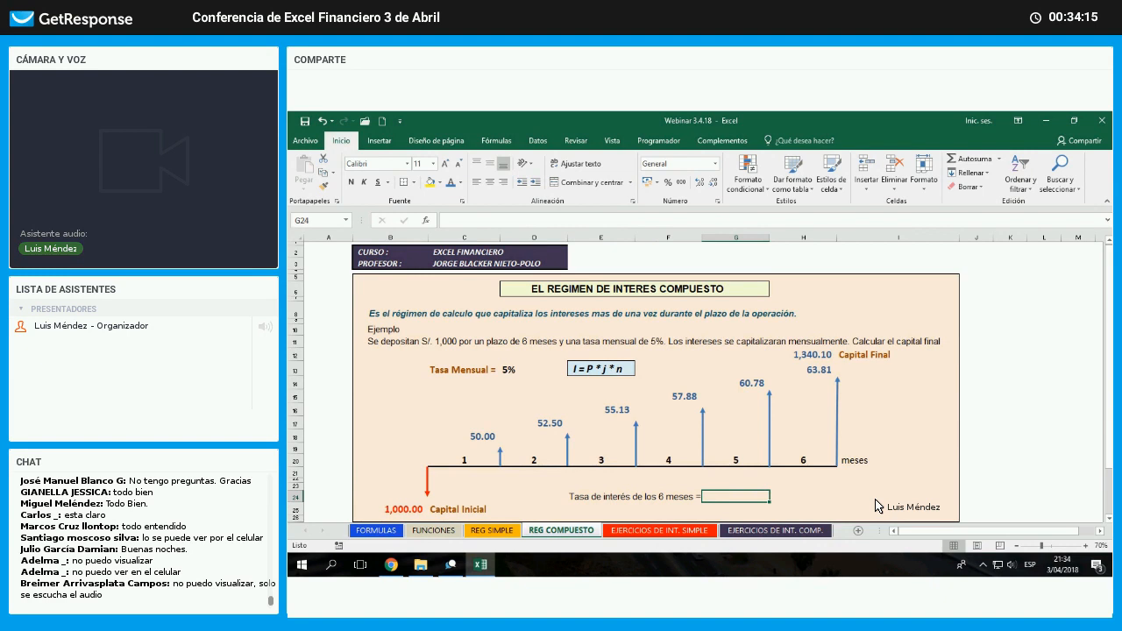
pyautogui.write('=')
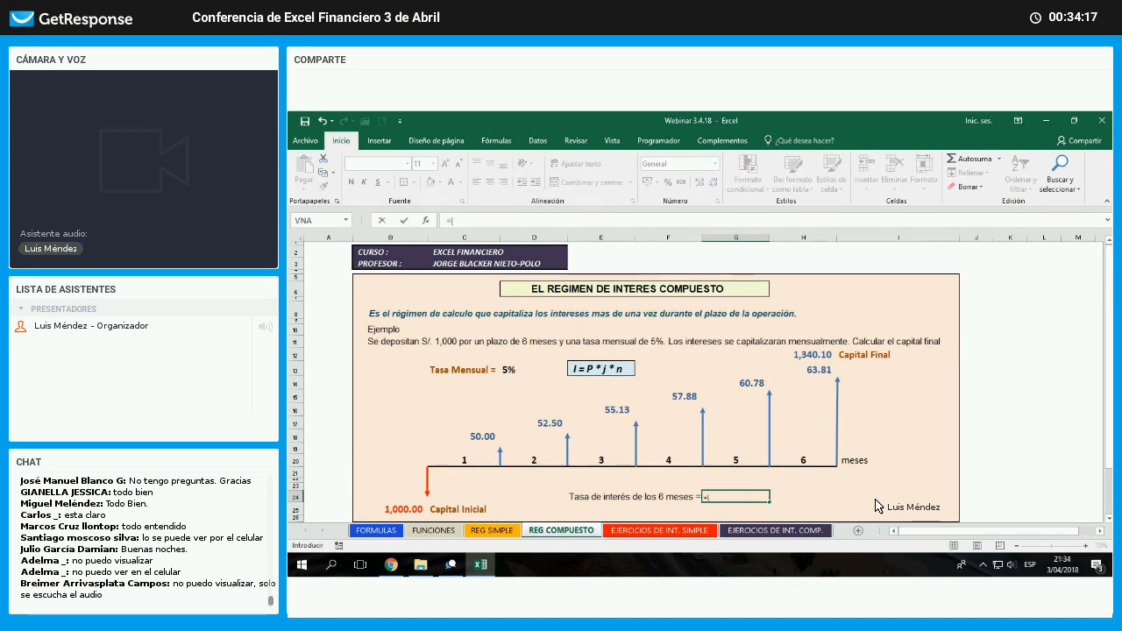
pyautogui.write('(')
pyautogui.press('Up')
pyautogui.press('Up')
pyautogui.press('Up')
pyautogui.press('Up')
pyautogui.press('Up')
pyautogui.press('Up')
pyautogui.press('Up')
pyautogui.press('Up')
pyautogui.press('Up')
pyautogui.press('Up')
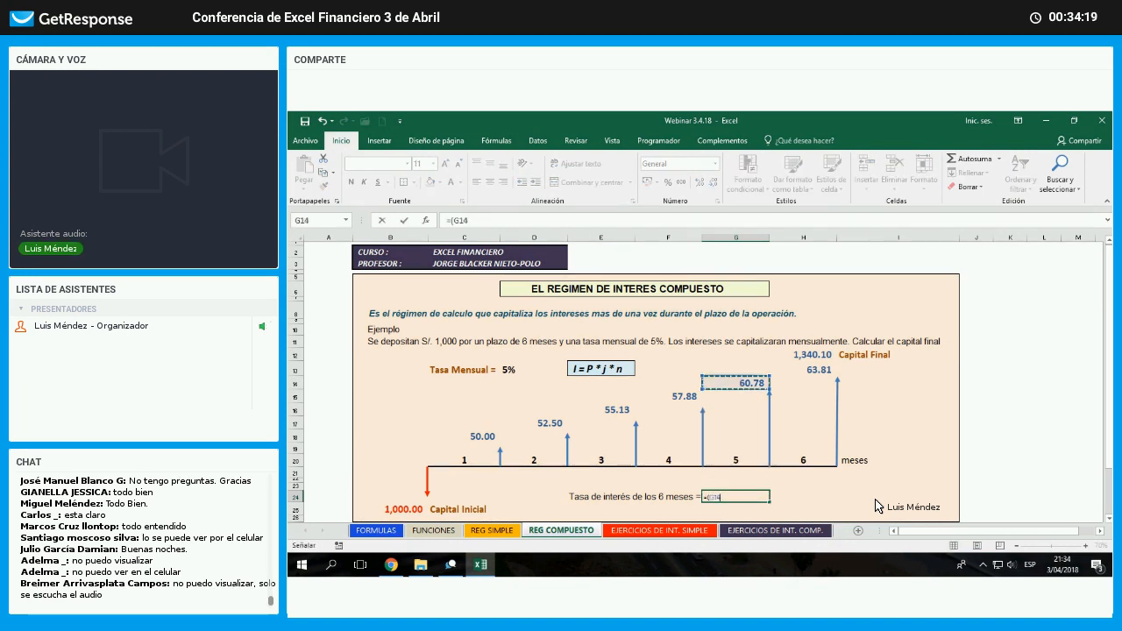
pyautogui.press('Right')
pyautogui.press('Up')
pyautogui.press('Up')
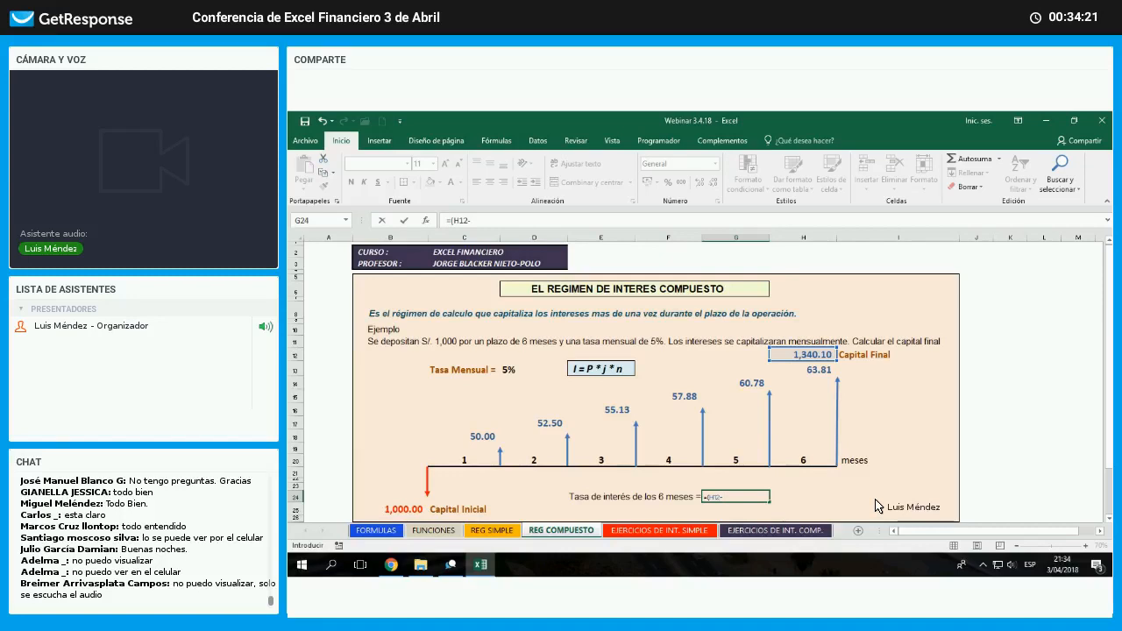
pyautogui.write('-')
pyautogui.press('Left')
pyautogui.press('Left')
pyautogui.press('Left')
pyautogui.press('Left')
pyautogui.press('Left')
pyautogui.press('Down')
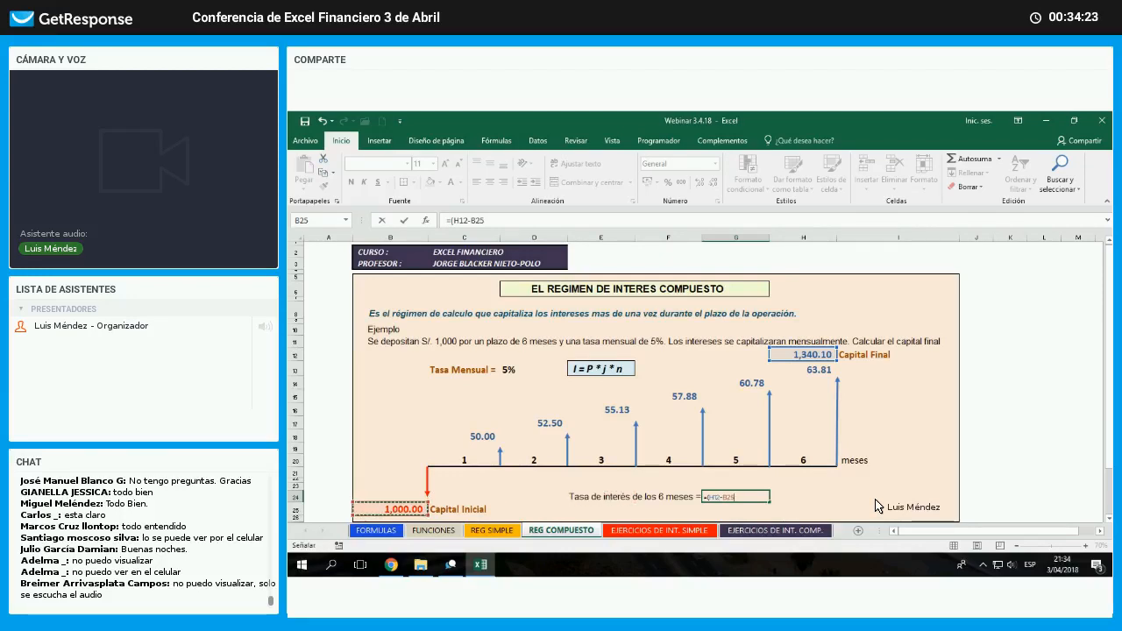
pyautogui.write(')/')
pyautogui.press('Left')
pyautogui.press('Left')
pyautogui.press('Left')
pyautogui.press('Left')
pyautogui.press('Left')
pyautogui.press('Down')
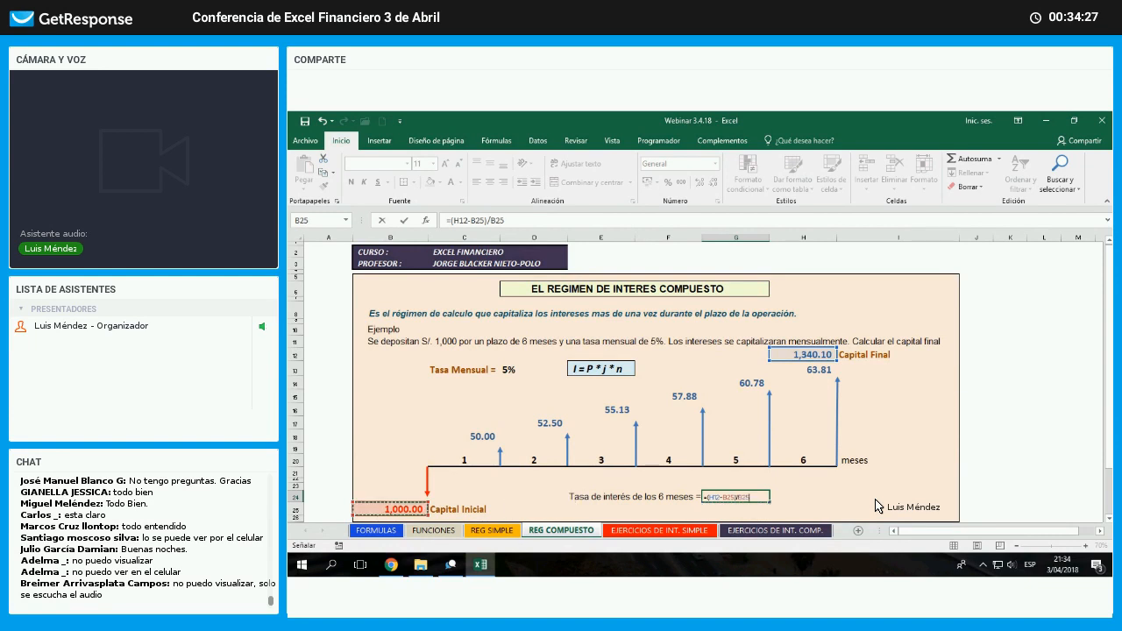
pyautogui.press('Return')
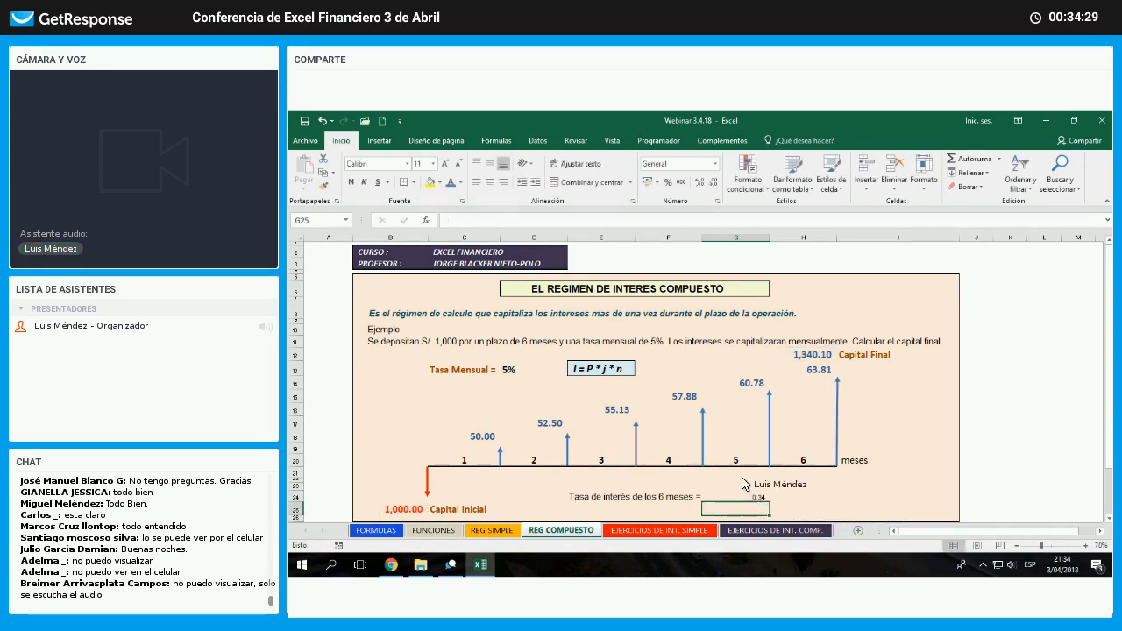
# - Format the six-month rate in G24 as a percentage with two decimals and enlarge its font to 18
pyautogui.press('Up')
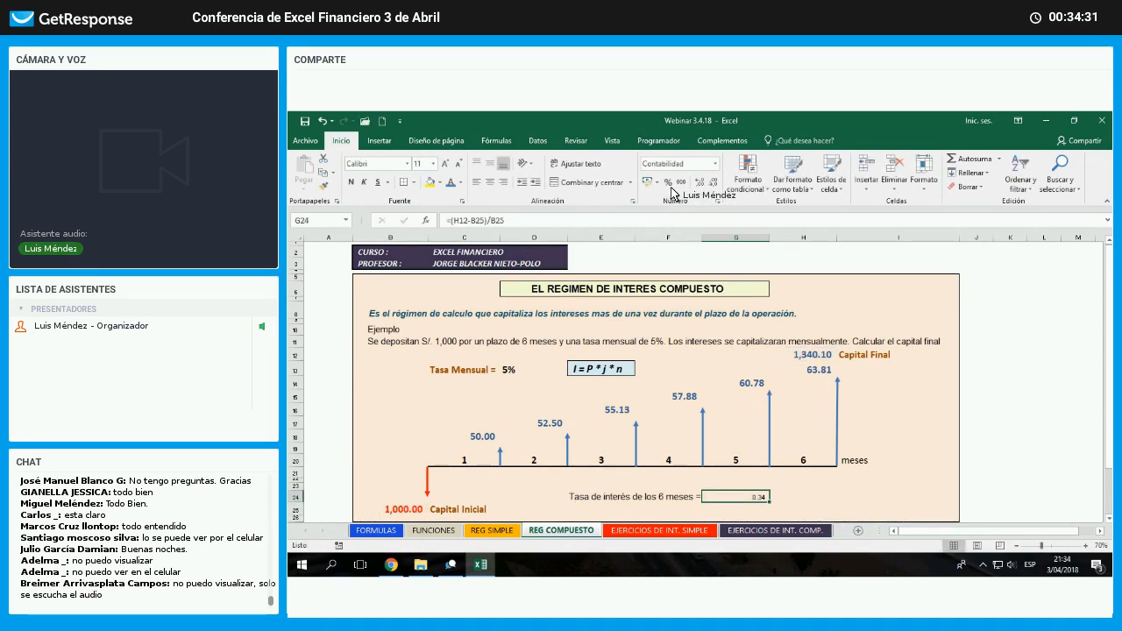
pyautogui.click(668, 182)
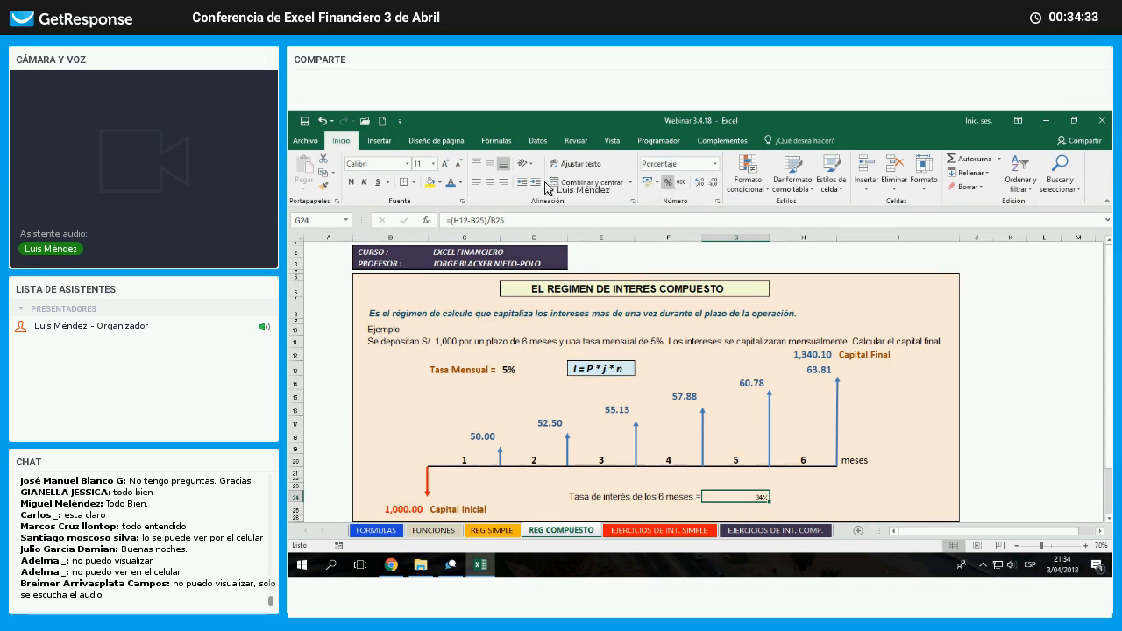
pyautogui.click(444, 164)
pyautogui.click(445, 164)
pyautogui.click(444, 164)
pyautogui.click(445, 163)
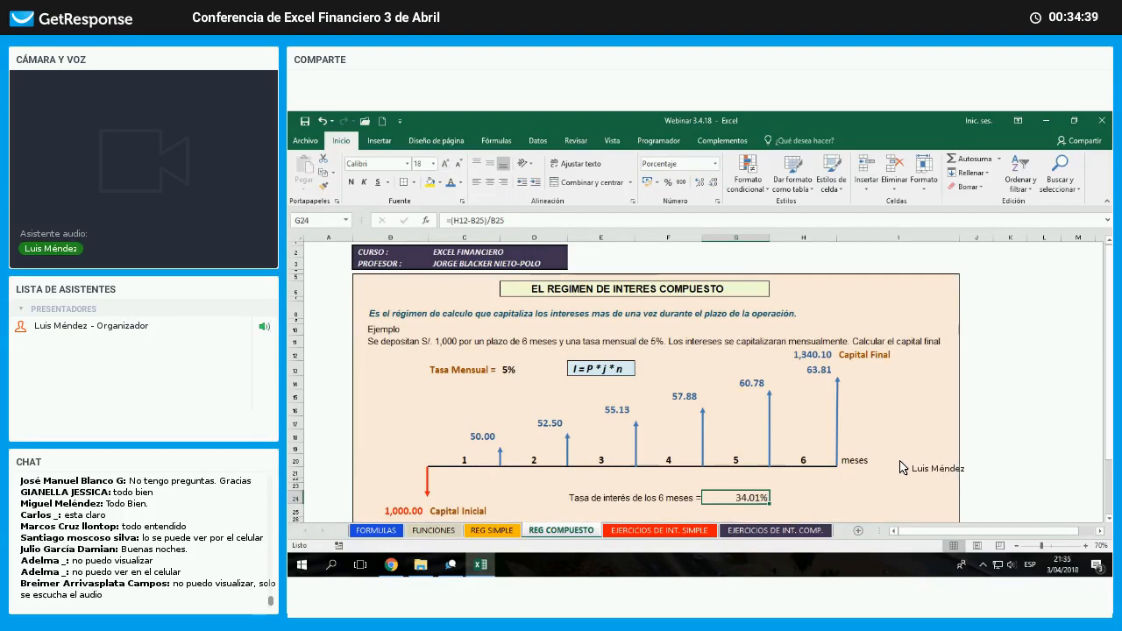
pyautogui.click(899, 485)
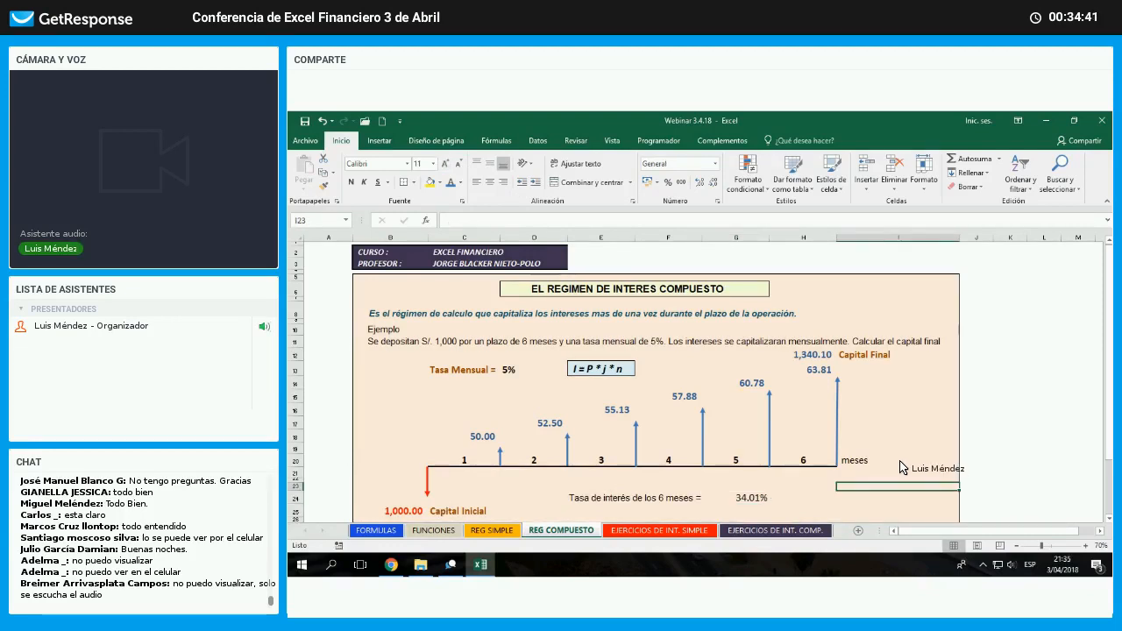
# - Check the six-month interest rate in G23 of the REG SIMPLE sheet for comparison and return to REG COMPUESTO
pyautogui.click(512, 532)
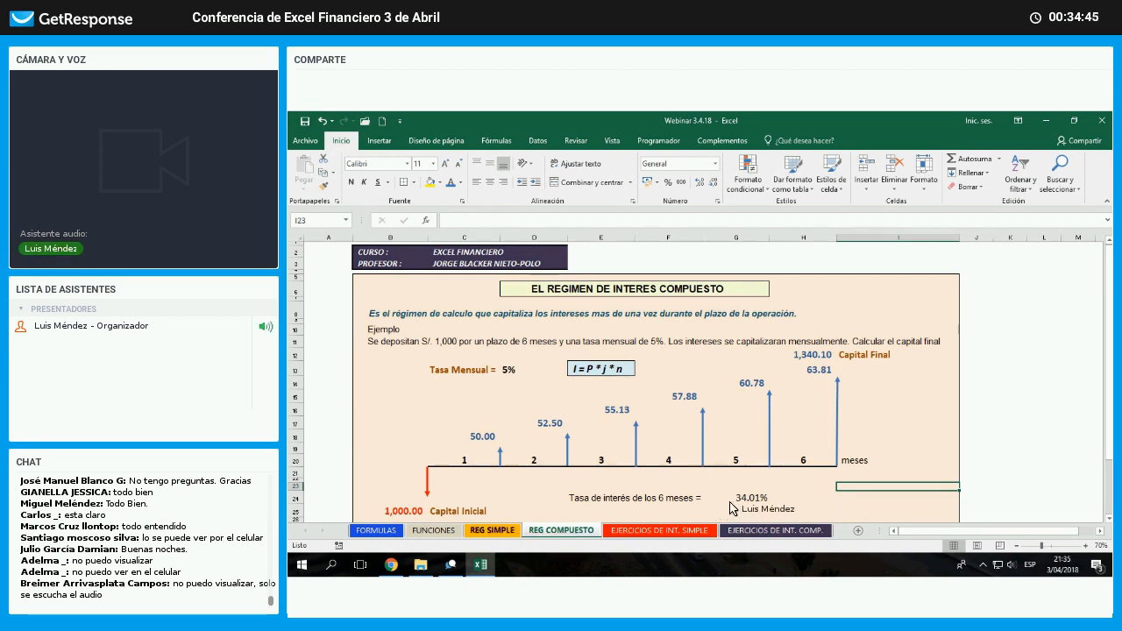
pyautogui.click(755, 494)
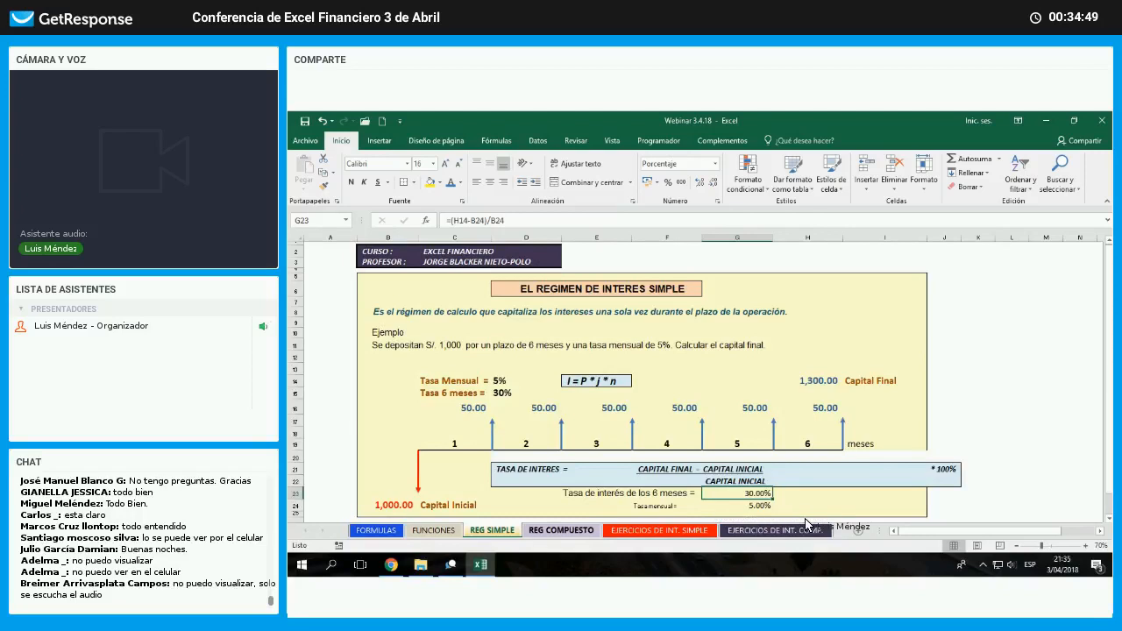
pyautogui.hotkey('ctrl', 'pagedown')
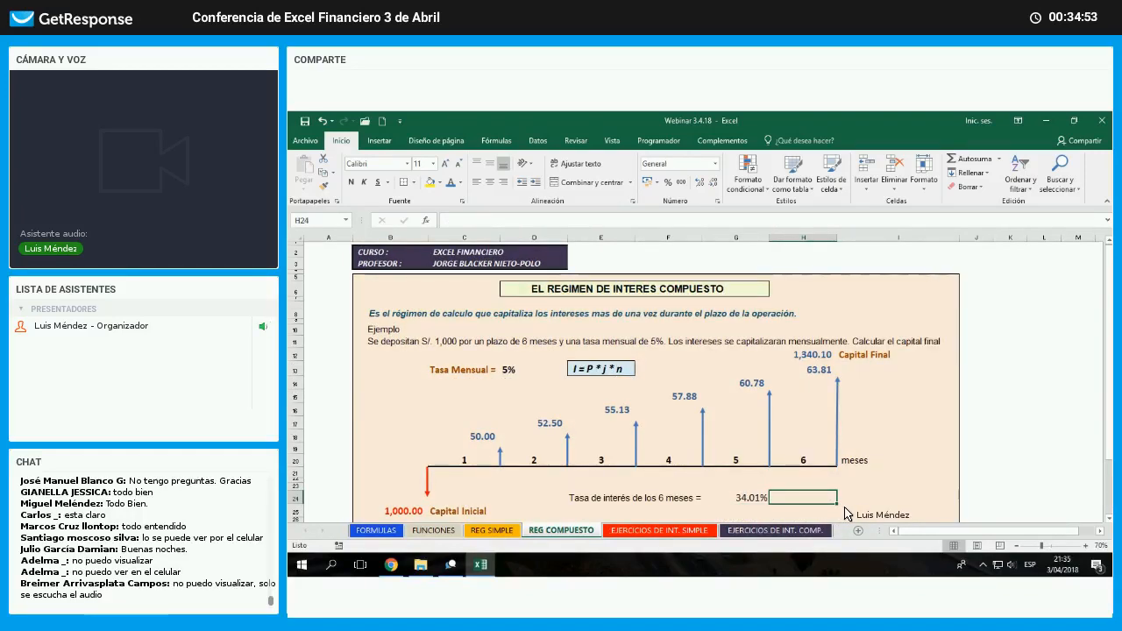
# - Label the six-month rate with "efectiva" in H24 and enlarge the label's font to 16
pyautogui.write('efect')
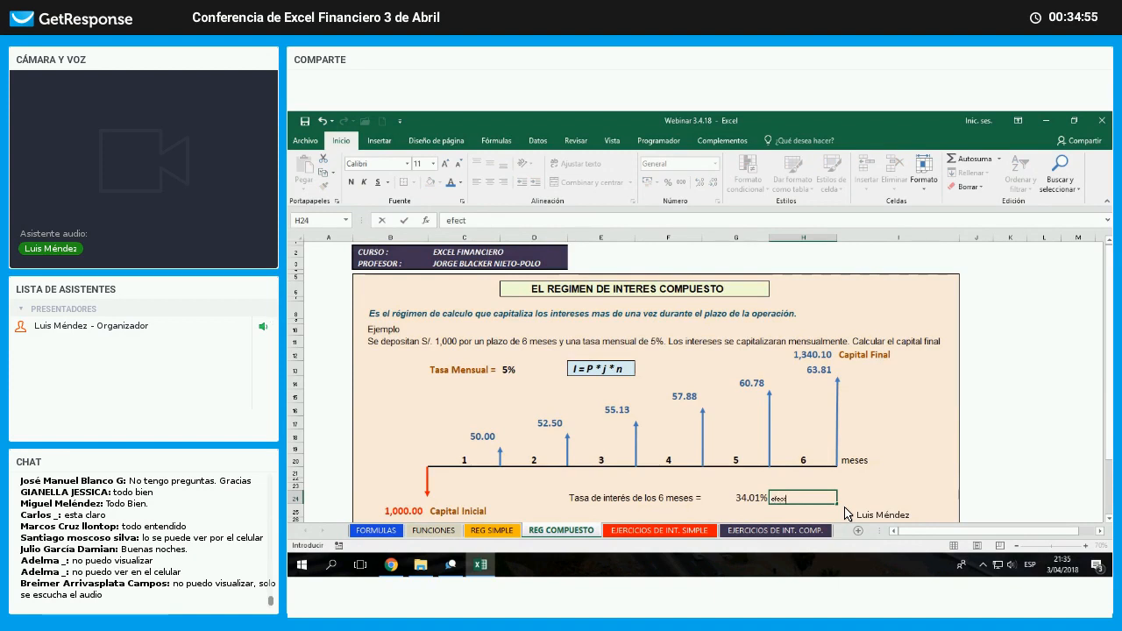
pyautogui.write('iva')
pyautogui.press('Return')
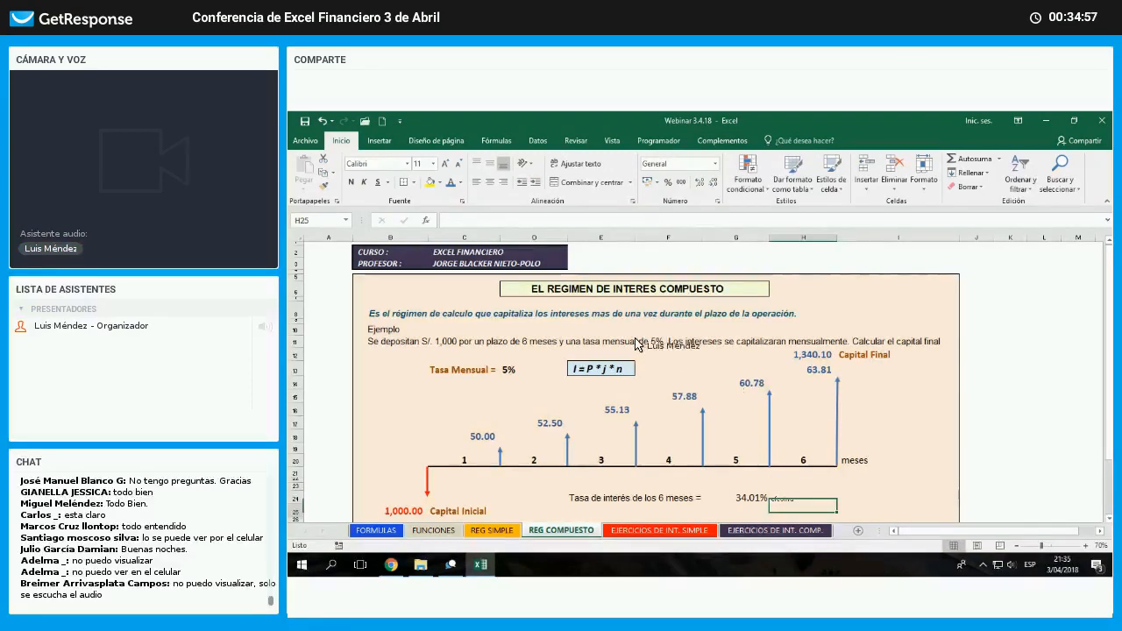
pyautogui.press('Up')
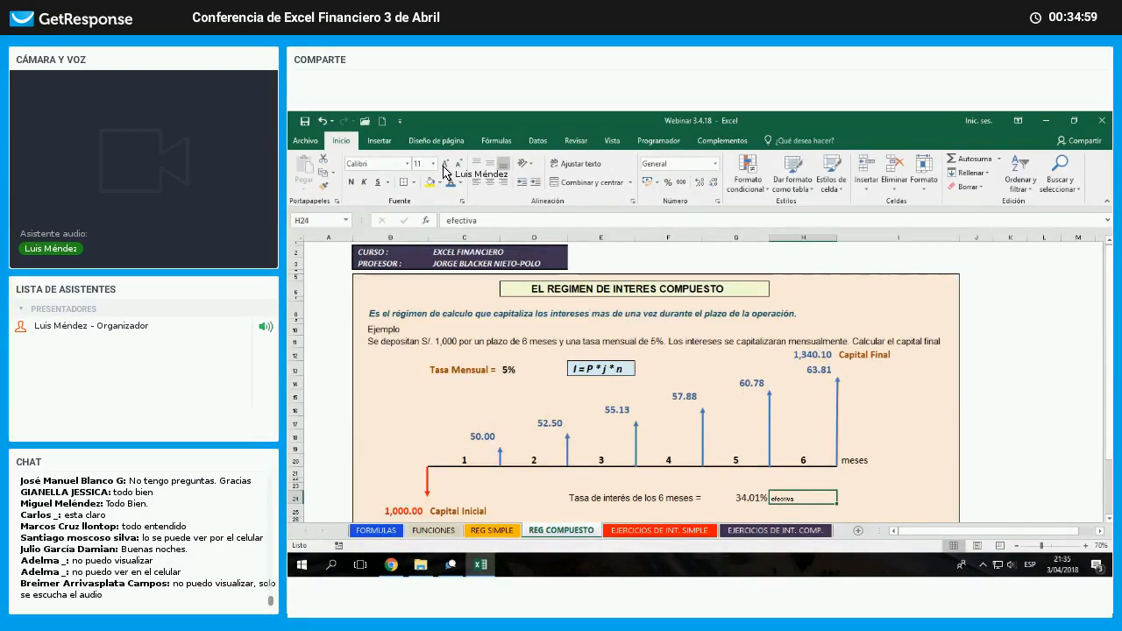
pyautogui.click(445, 164)
pyautogui.click(444, 164)
pyautogui.click(445, 164)
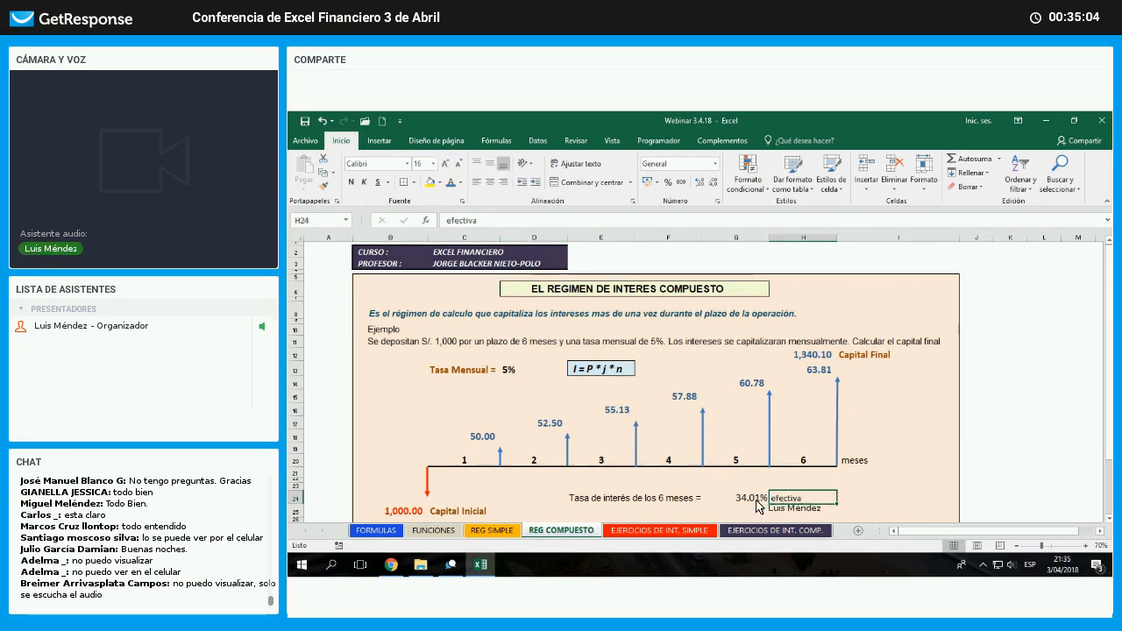
# - Review the effective rate in G24 against the REG SIMPLE sheet's six-month rate, returning to REG COMPUESTO
pyautogui.press('Left')
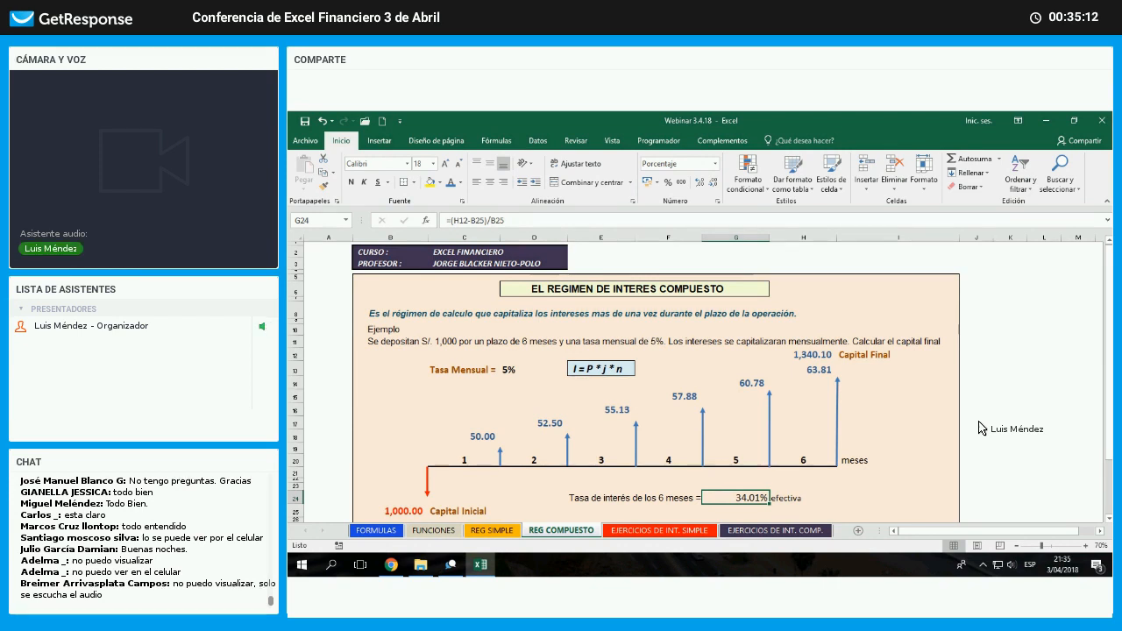
pyautogui.click(513, 531)
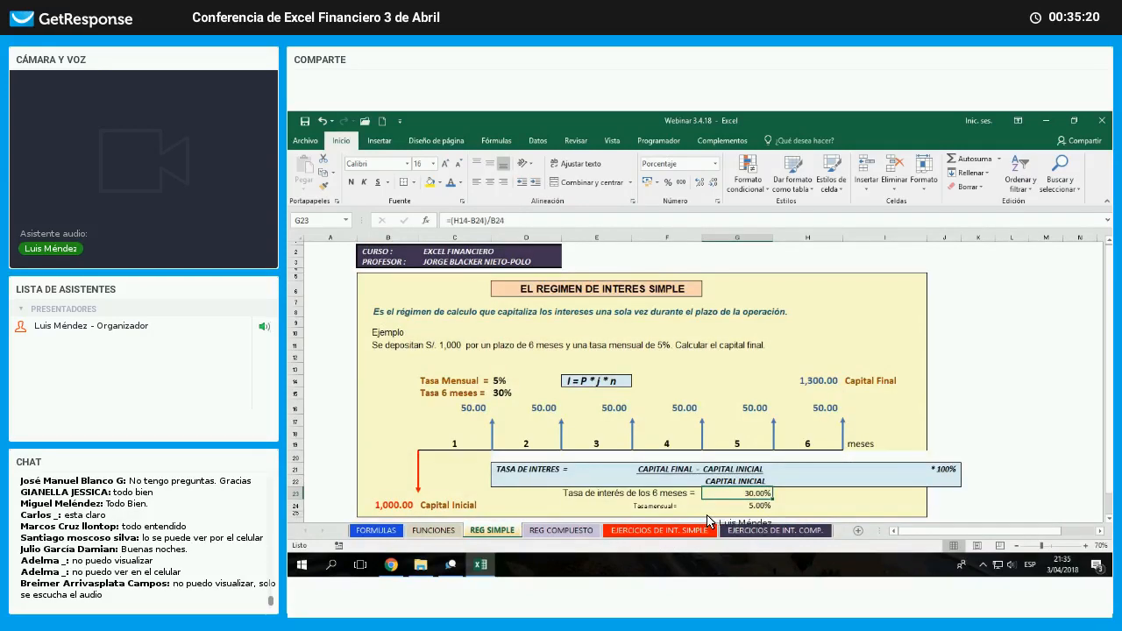
pyautogui.hotkey('ctrl', 'pagedown')
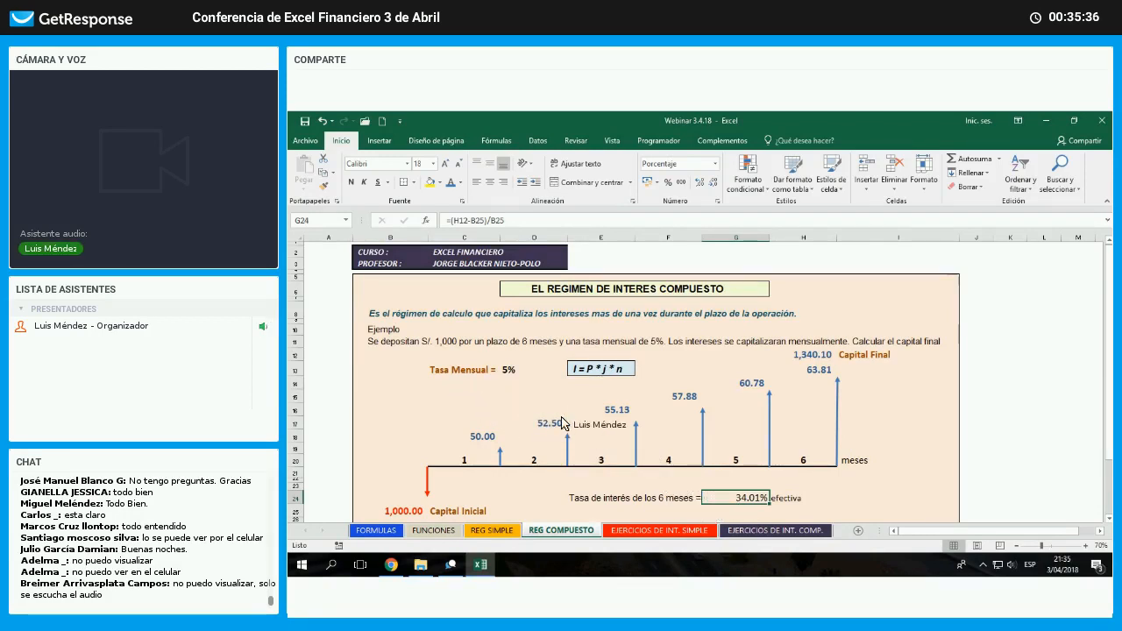
# - Enter the label "Tasa 6 meses =" in C14, below the monthly rate label
pyautogui.click(464, 383)
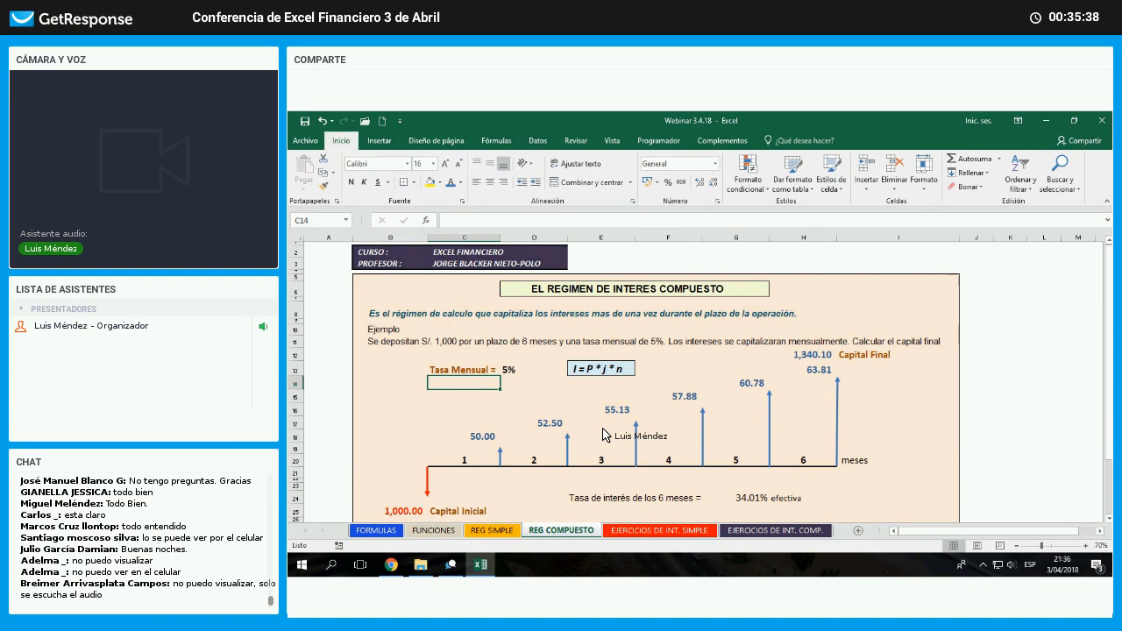
pyautogui.write('T')
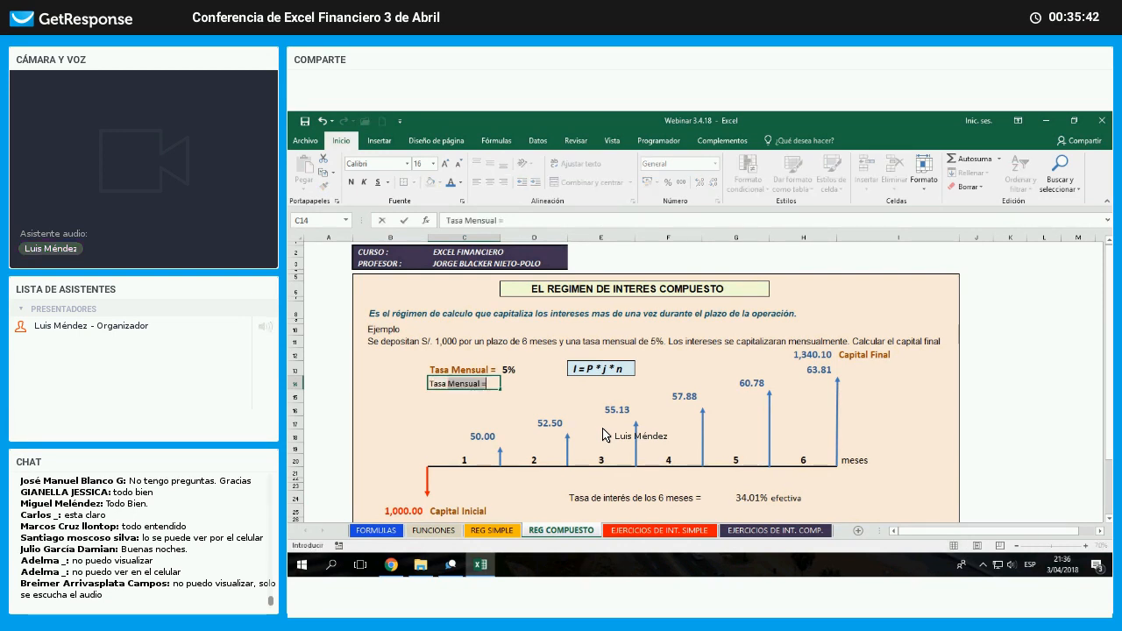
pyautogui.write('asa 6')
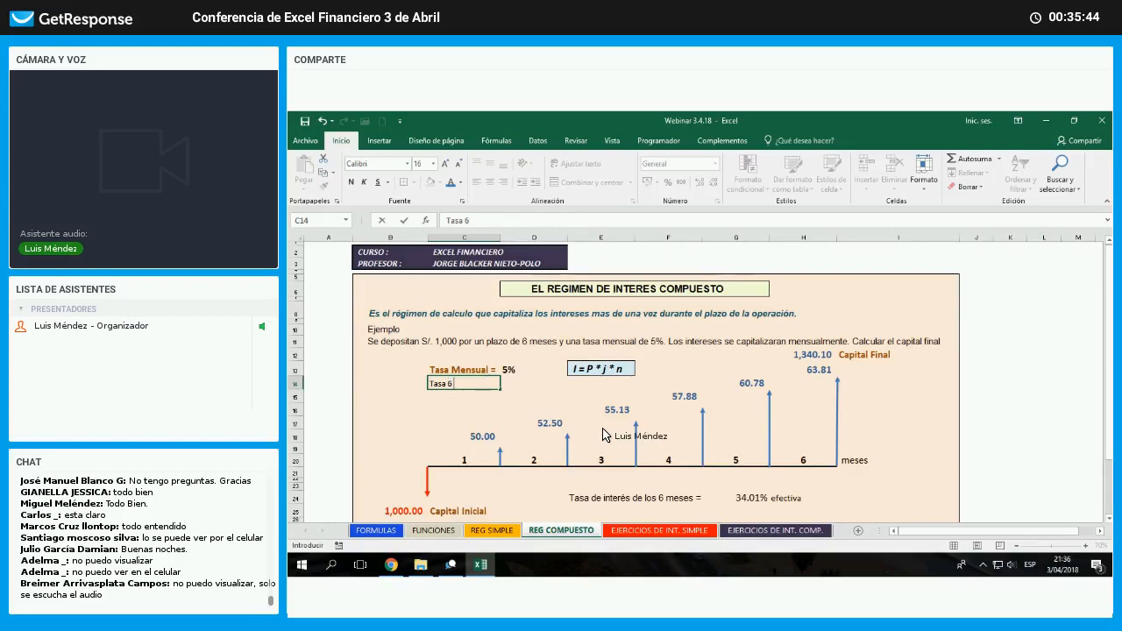
pyautogui.write(' meses')
pyautogui.press('Return')
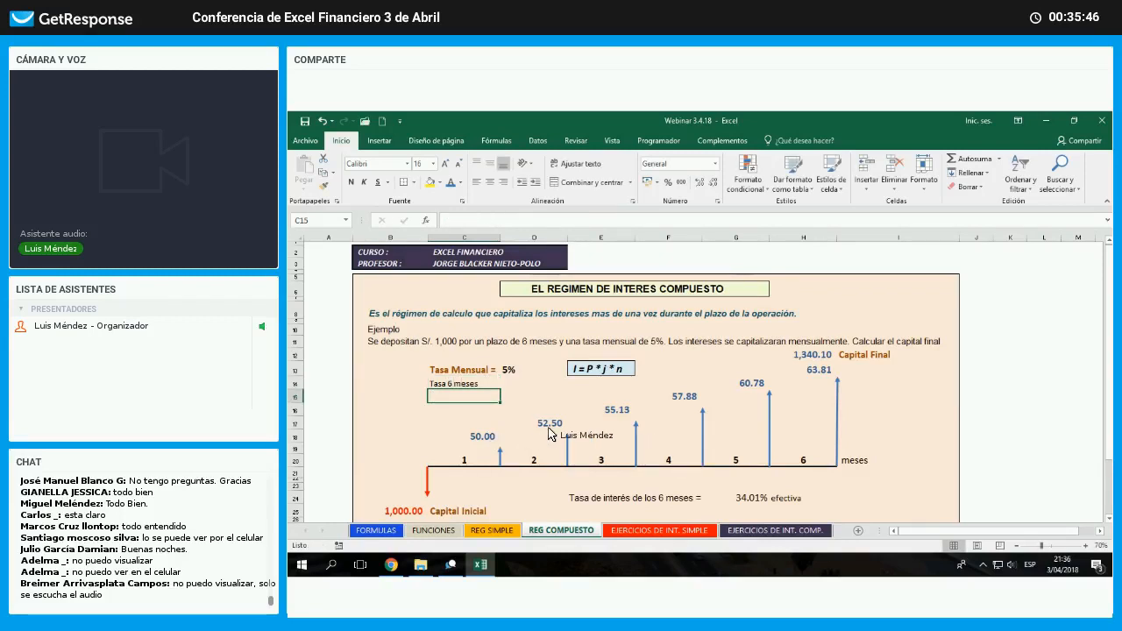
pyautogui.moveTo(468, 436); pyautogui.dragTo(820, 383)
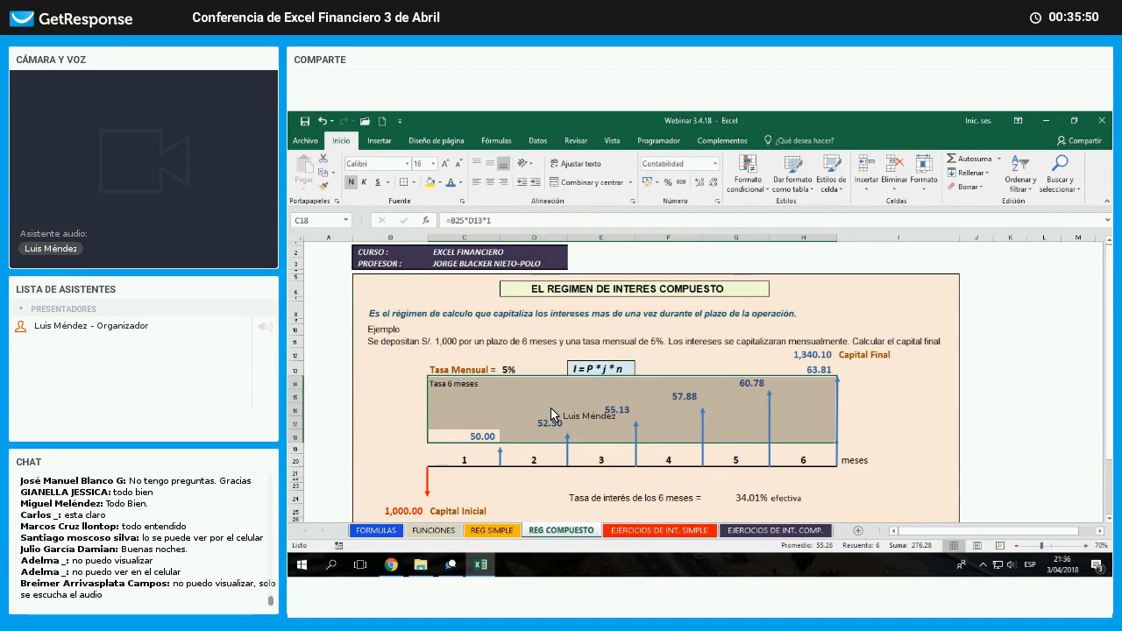
pyautogui.doubleClick(482, 383)
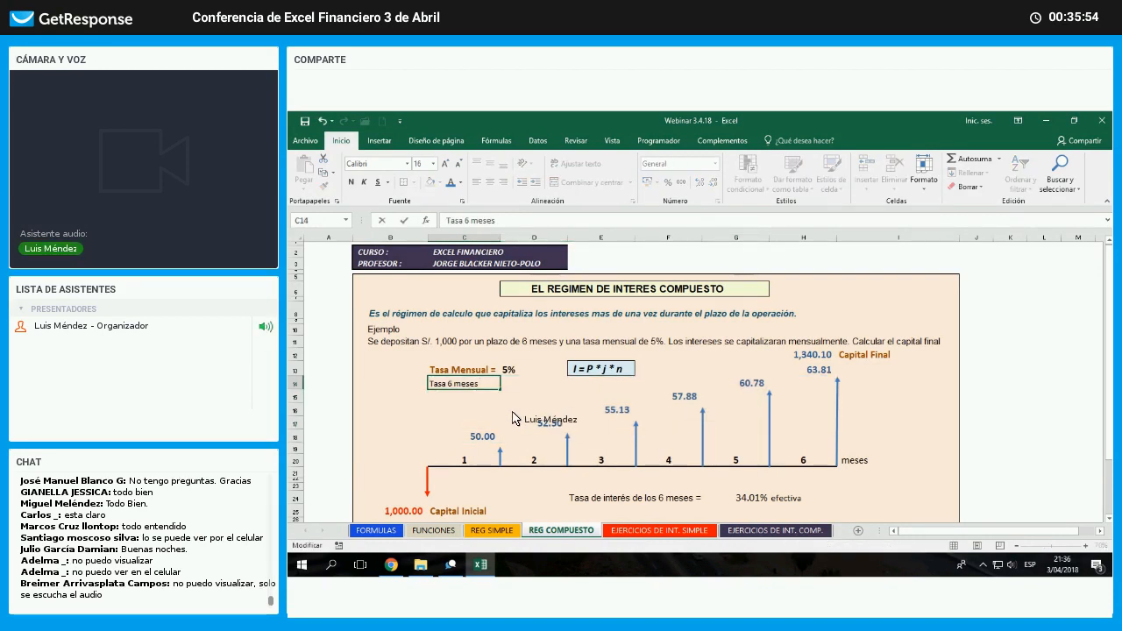
pyautogui.write('=')
pyautogui.press('Return')
# - Calculate the equivalent six-month rate in D14 with =(1+D13)^6-1, compounding the monthly rate
pyautogui.click(515, 375)
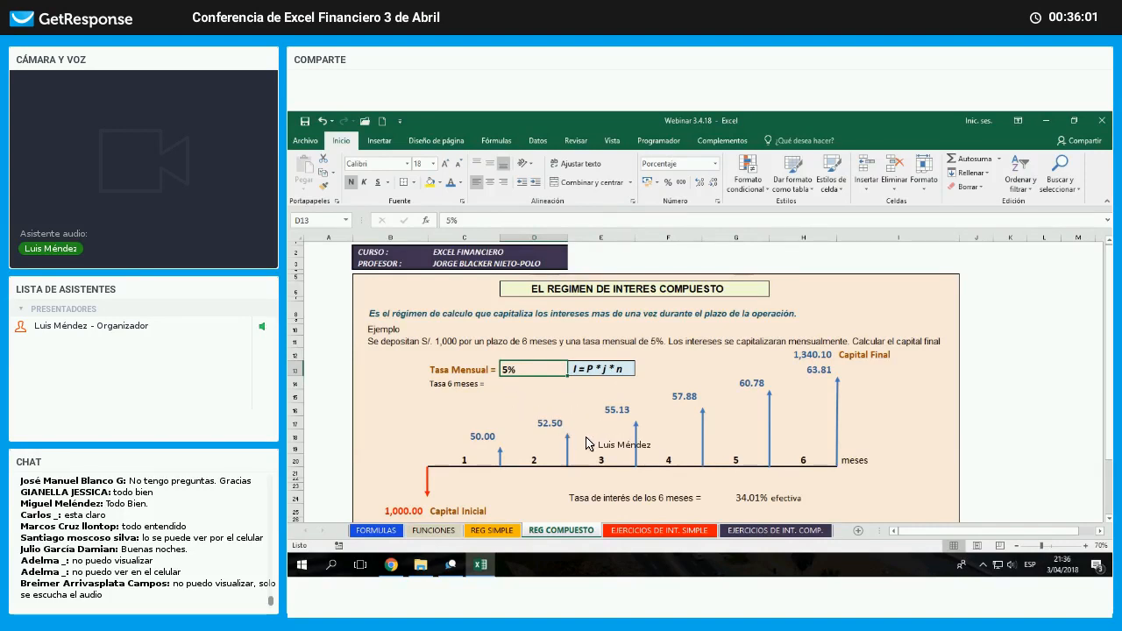
pyautogui.press('Return')
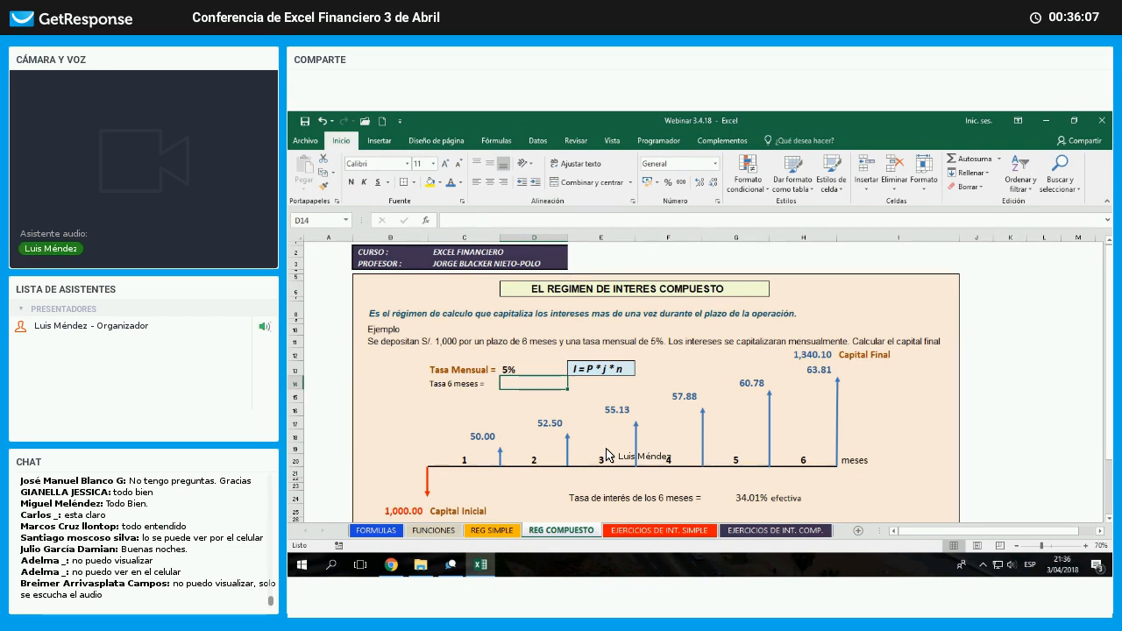
pyautogui.write('=')
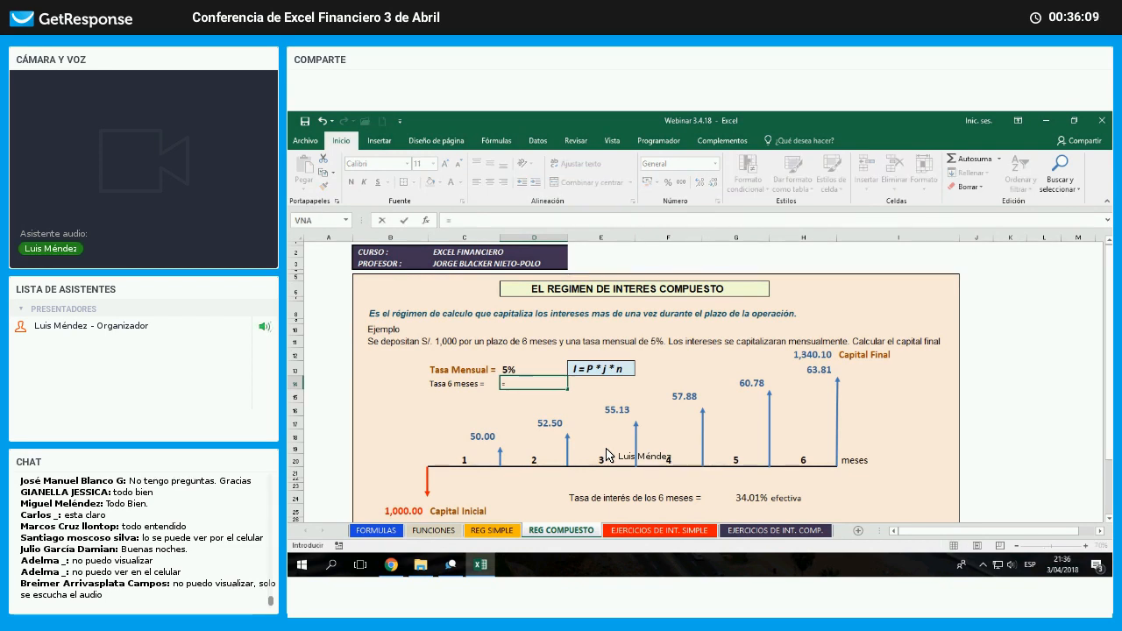
pyautogui.write('(1+')
pyautogui.press('Up')
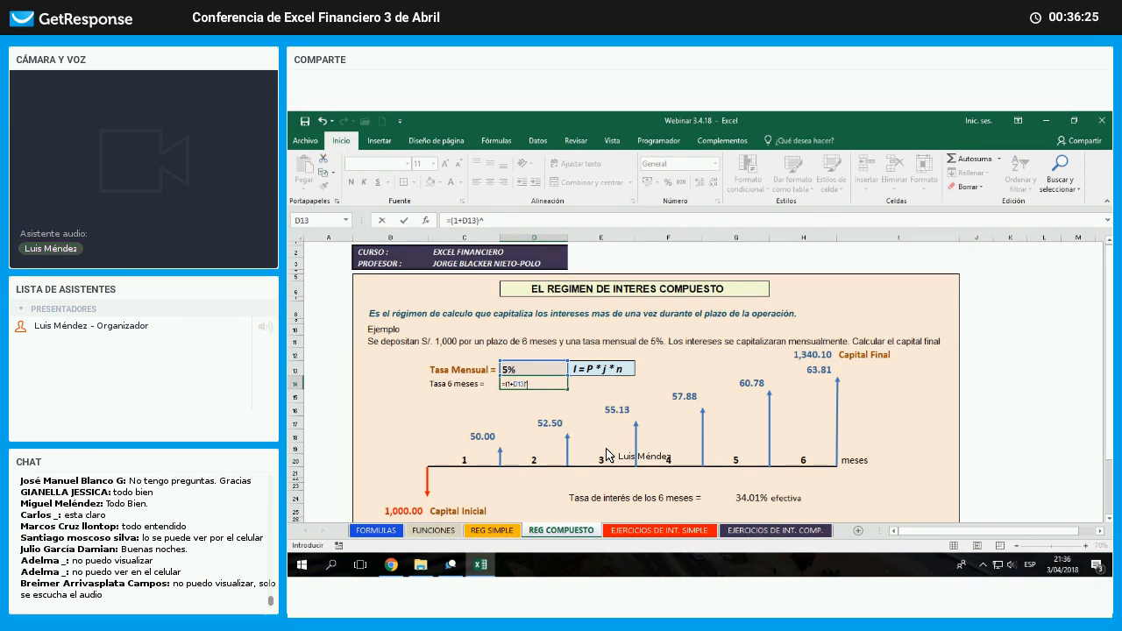
pyautogui.write('6')
pyautogui.write('-1')
pyautogui.press('Return')
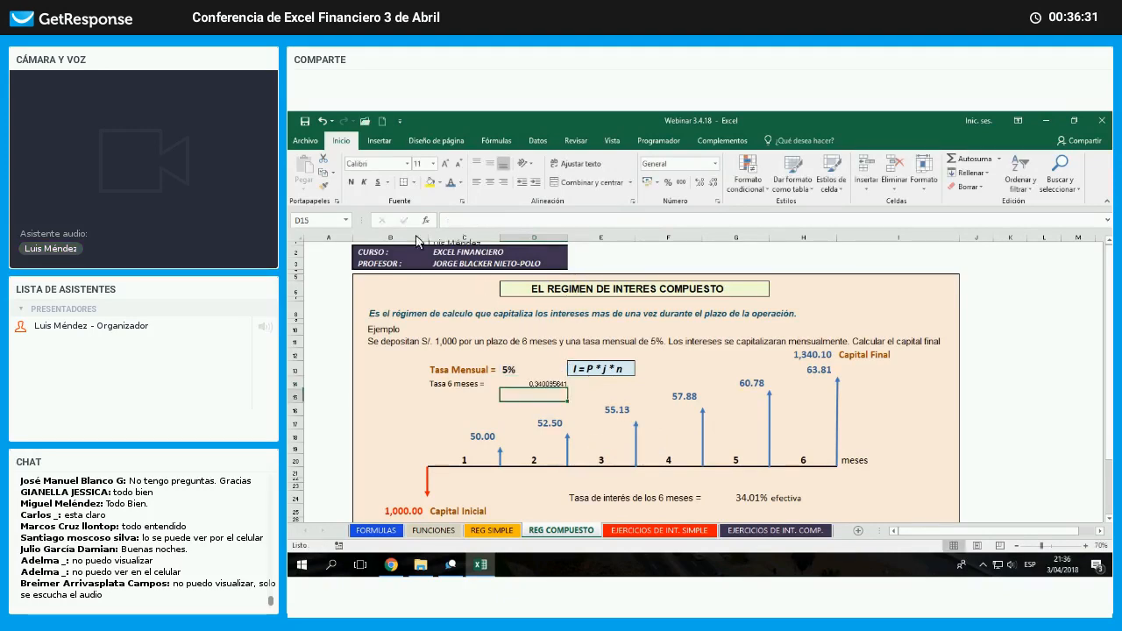
# - Copy the monthly rate's format from D13 to the six-month rate in D14 and show it with two decimals
pyautogui.click(519, 369)
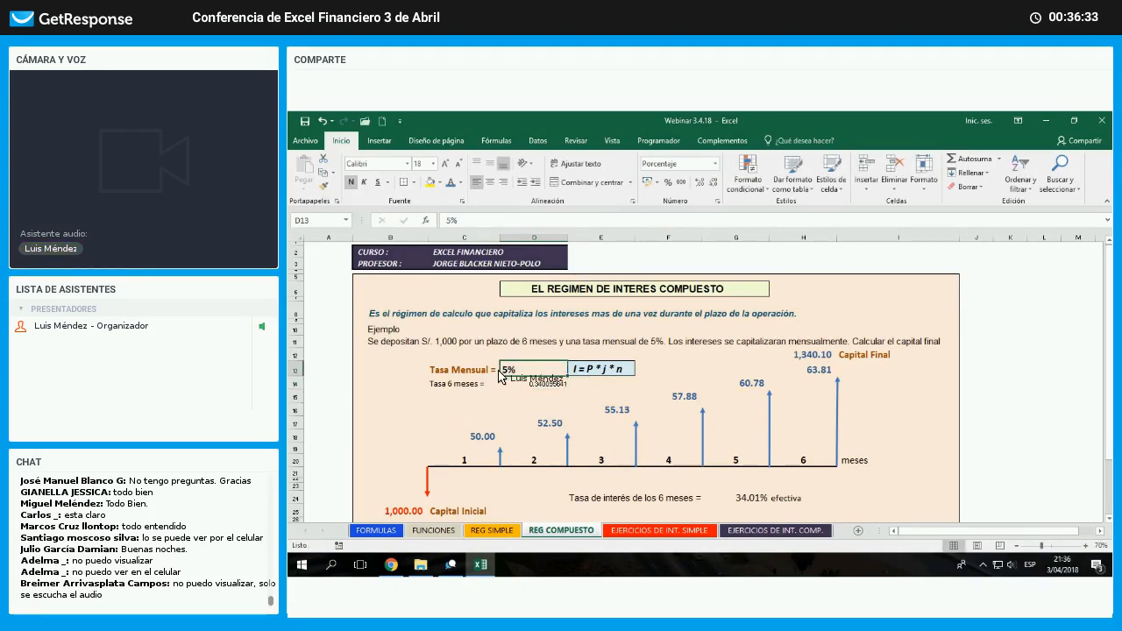
pyautogui.click(522, 386)
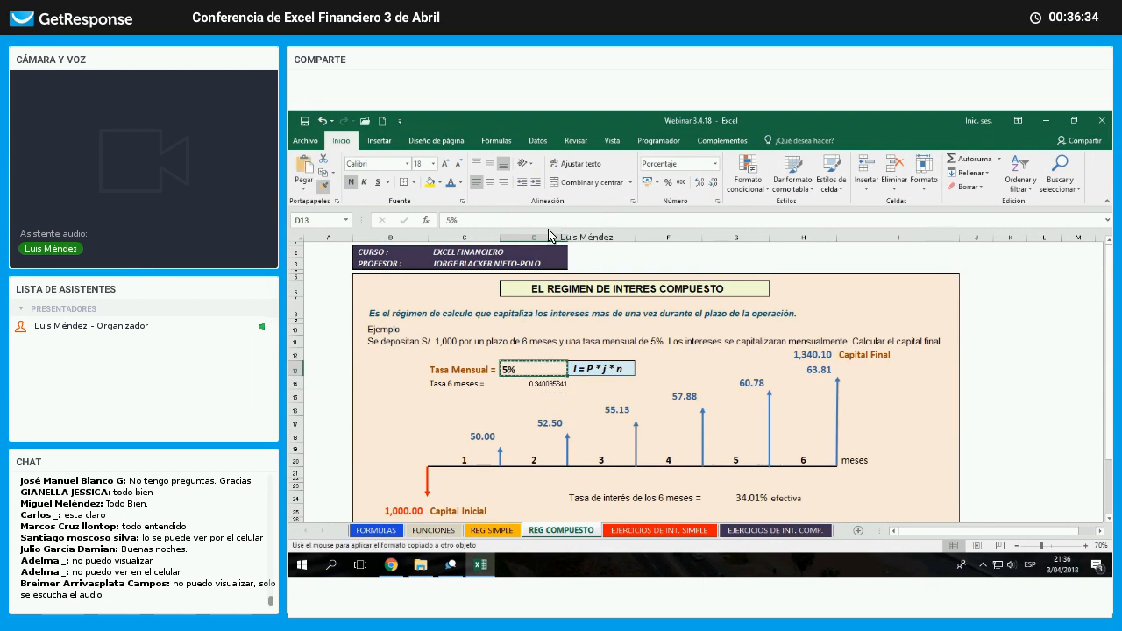
pyautogui.click(697, 183)
pyautogui.click(696, 184)
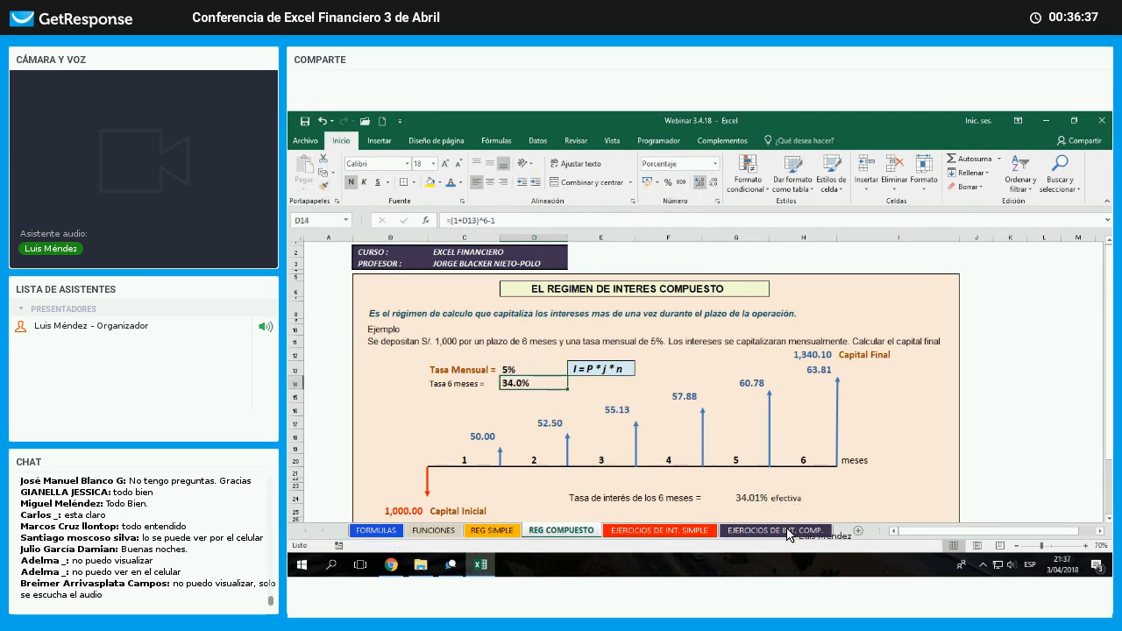
pyautogui.click(737, 497)
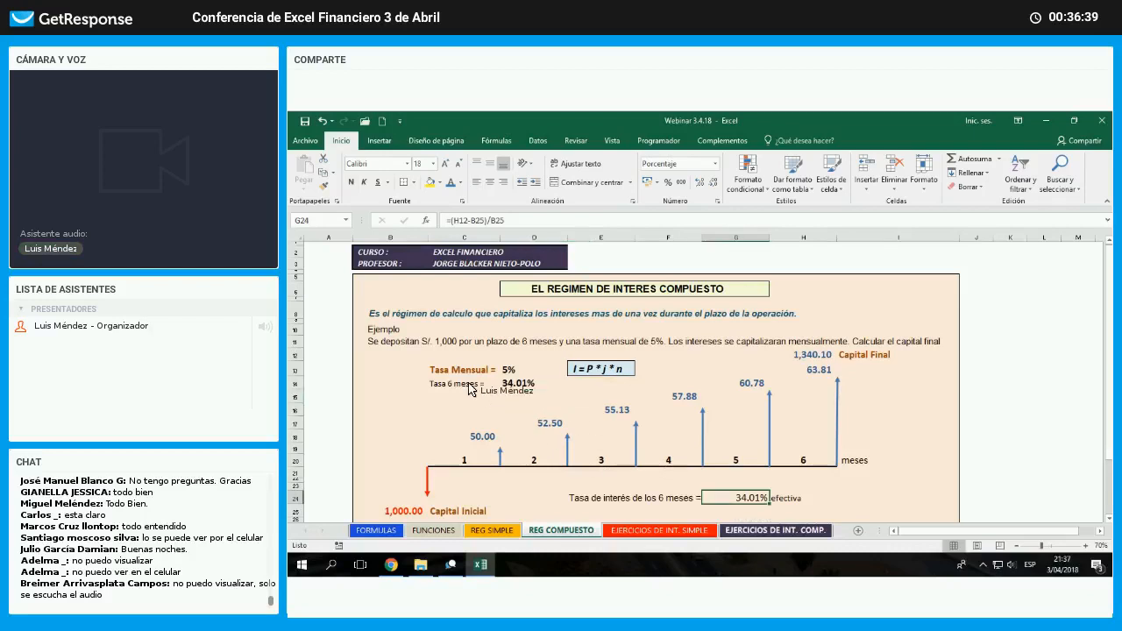
# - Apply the format of the "Tasa Mensual =" label in C13 to the "Tasa 6 meses =" label in C14
pyautogui.click(438, 369)
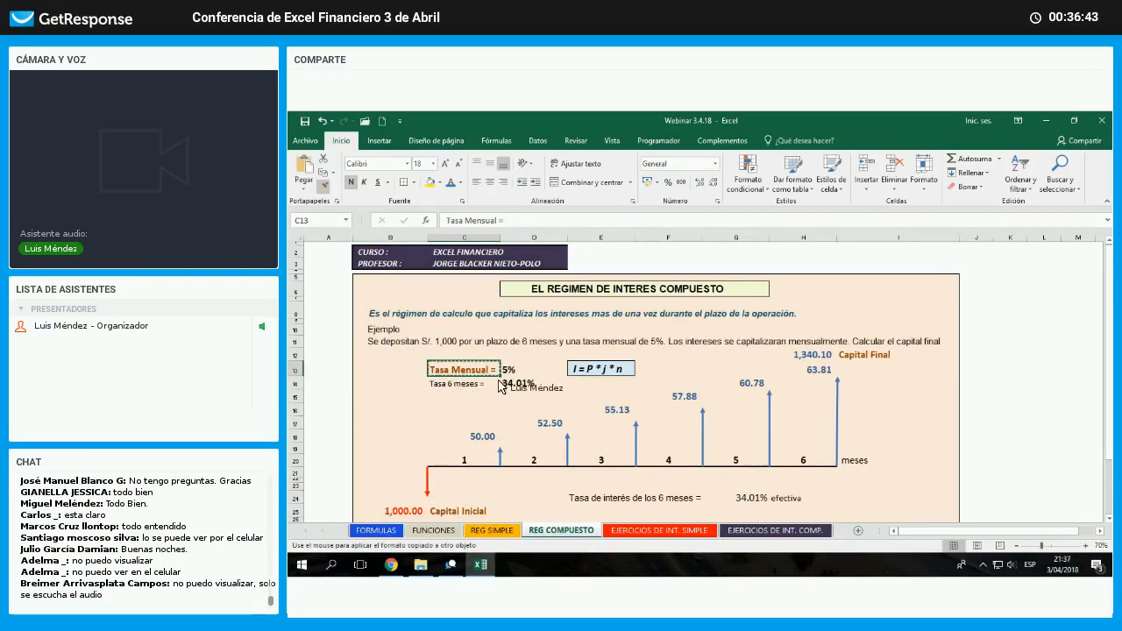
pyautogui.click(465, 383)
pyautogui.click(491, 408)
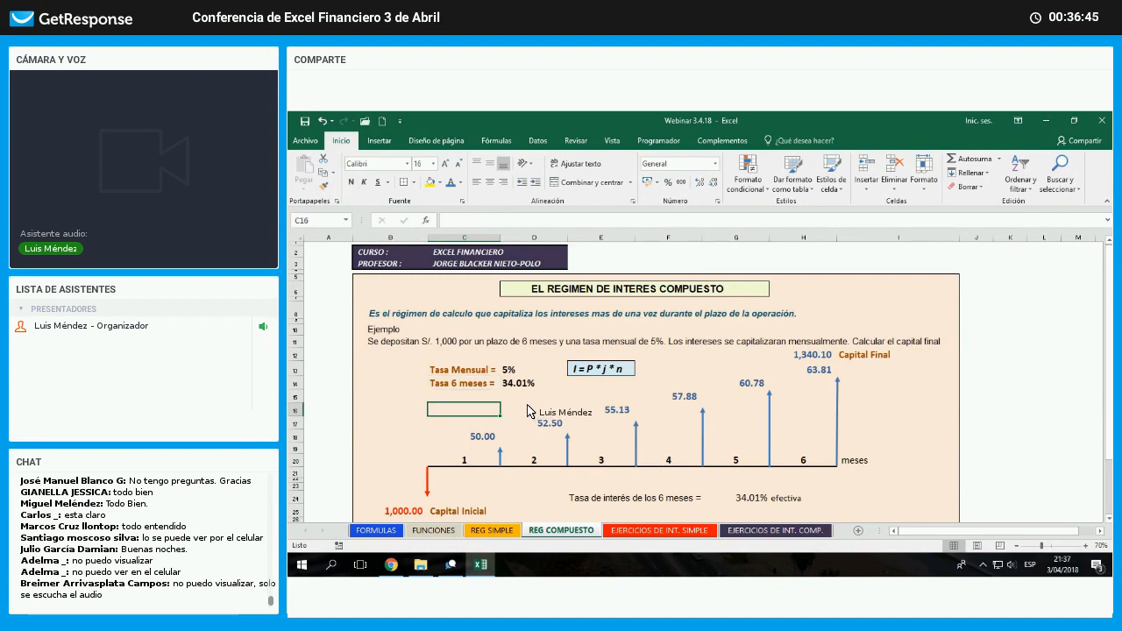
pyautogui.moveTo(530, 369); pyautogui.dragTo(527, 388)
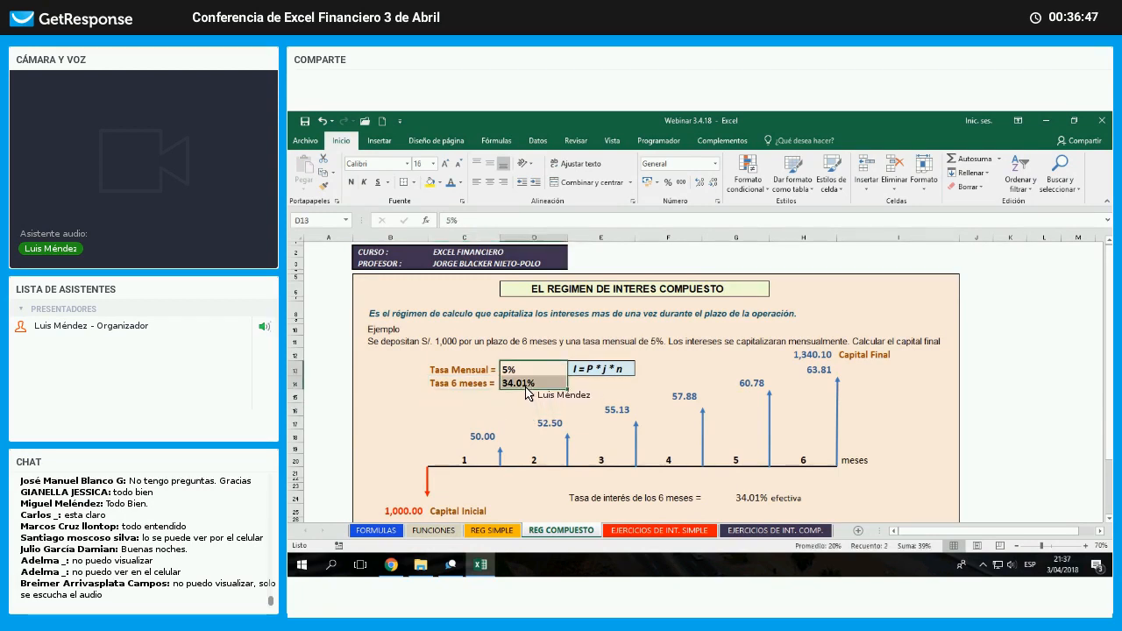
pyautogui.click(527, 397)
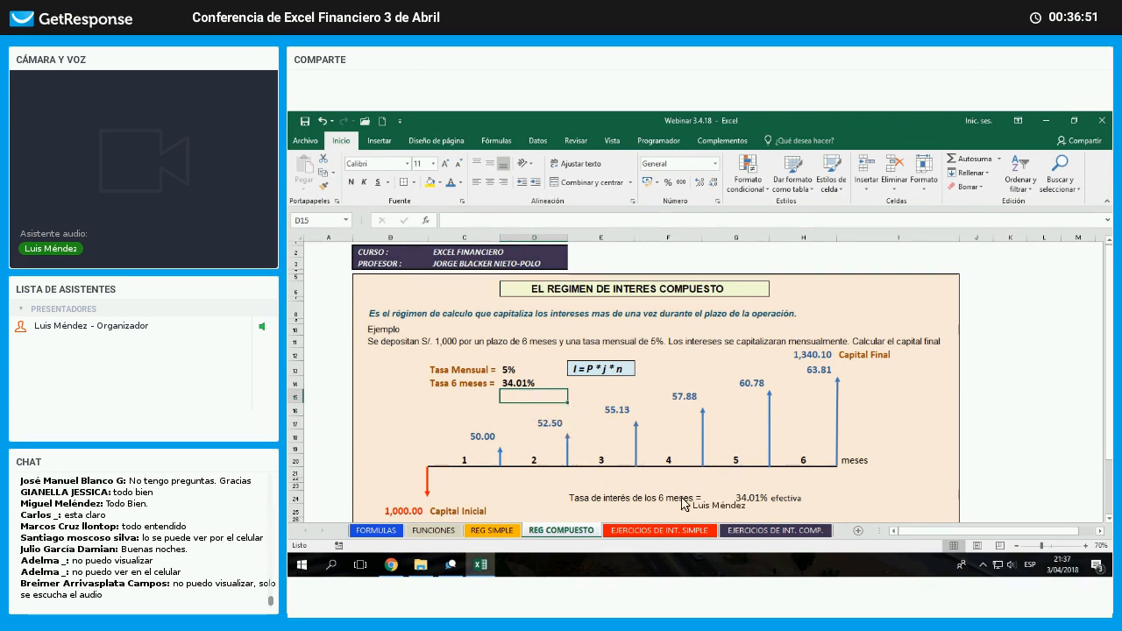
# - Enter the label "Tasa mensual =" in F25, below the six-month interest rate label
pyautogui.click(752, 497)
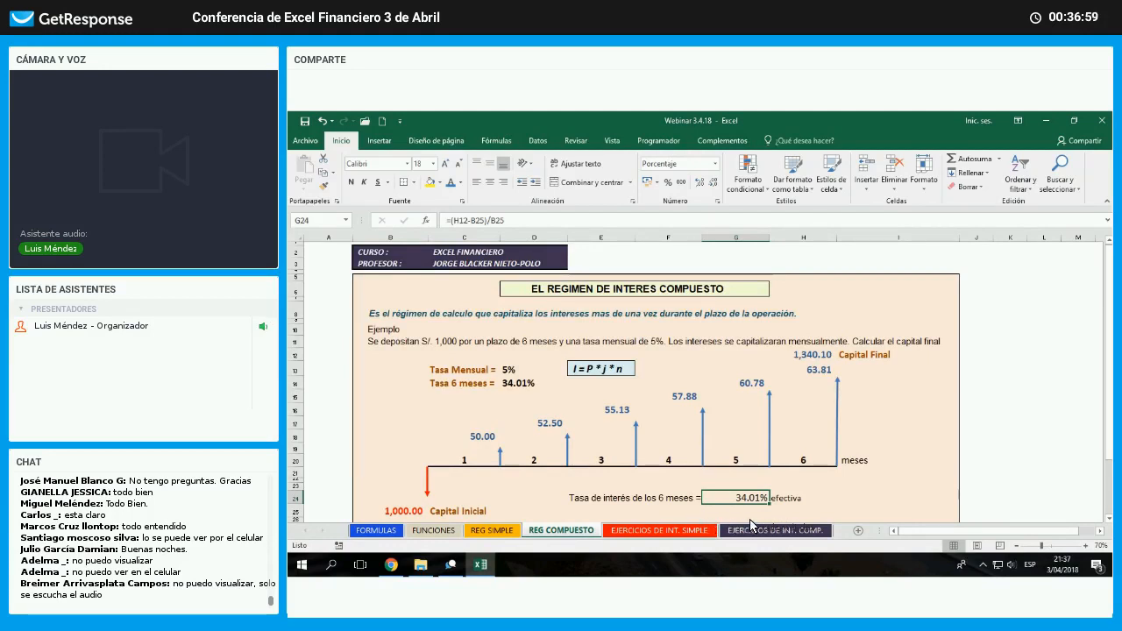
pyautogui.press('Down')
pyautogui.press('Left')
pyautogui.write('T')
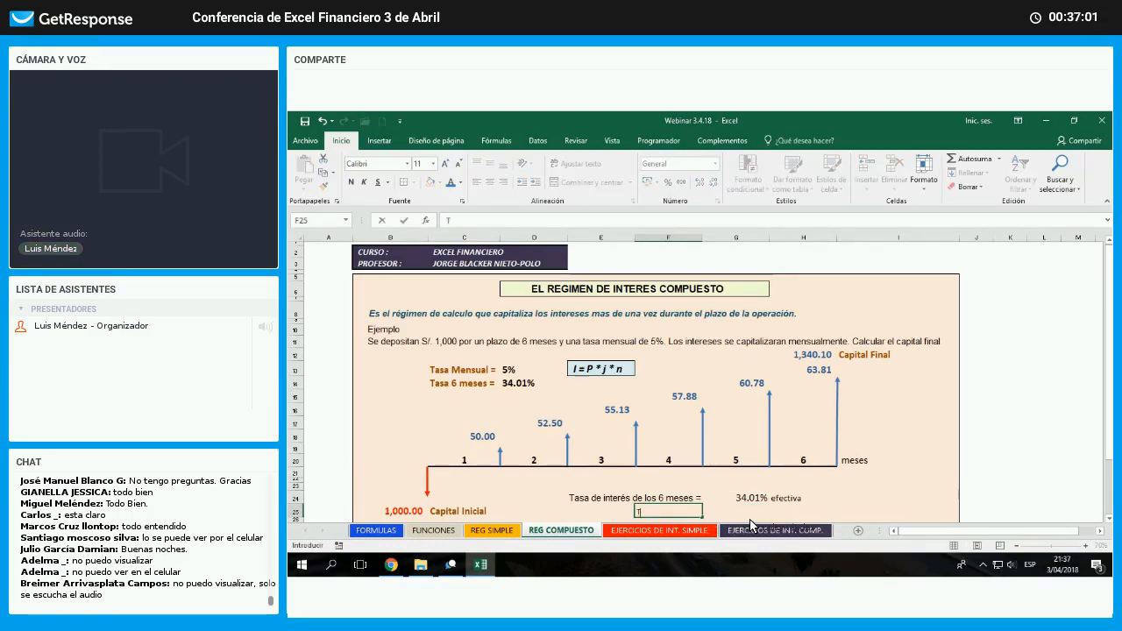
pyautogui.write('asa mensu')
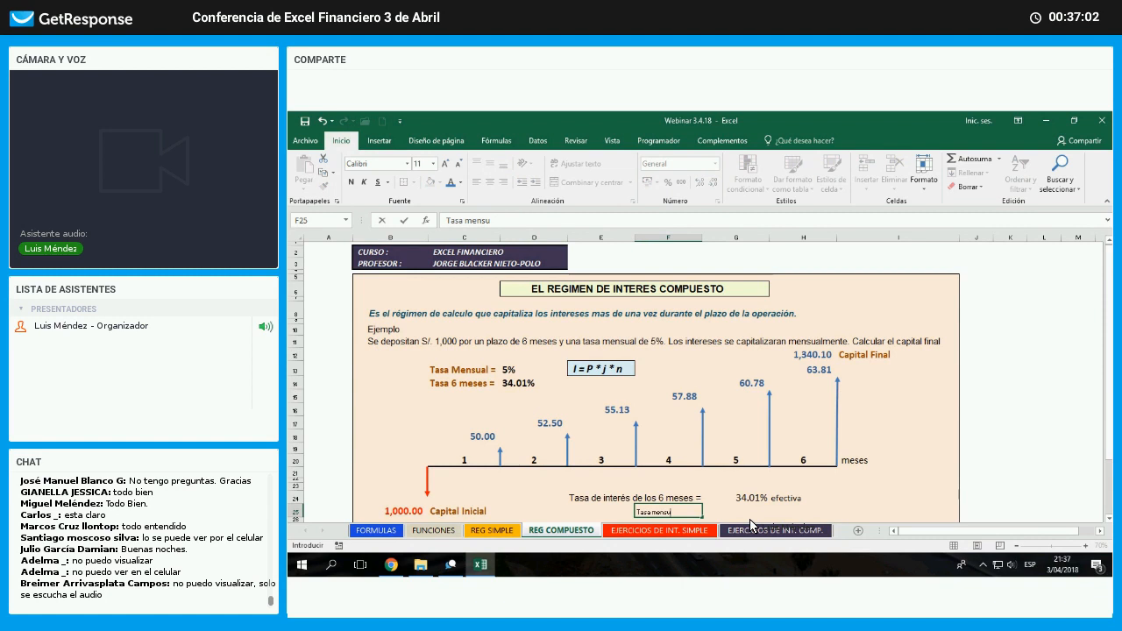
pyautogui.write('al')
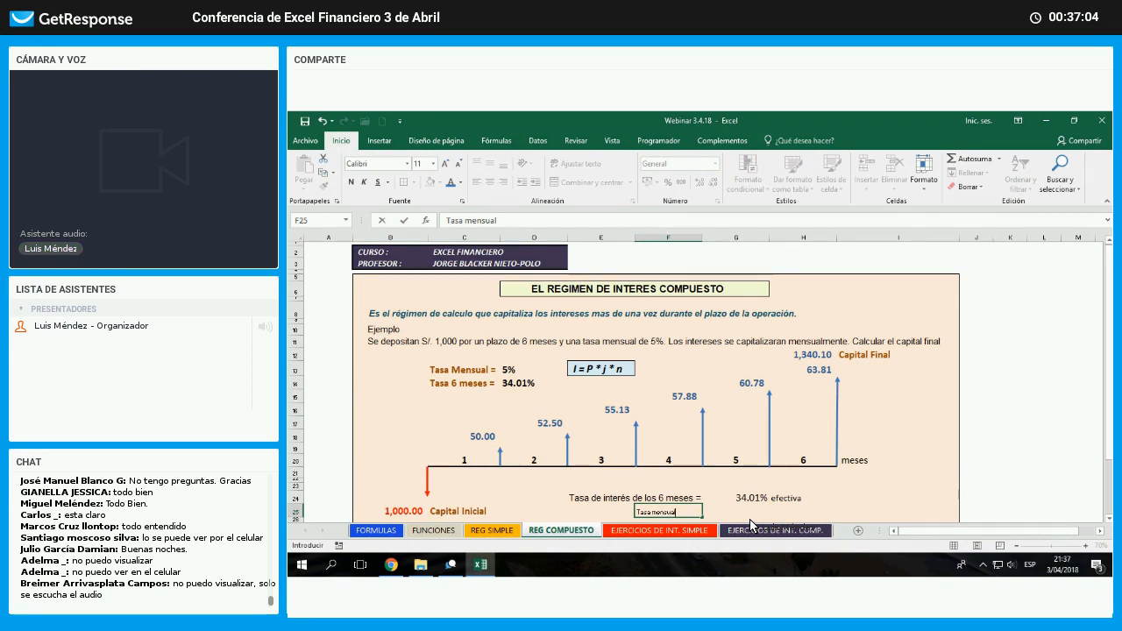
pyautogui.write(' =')
pyautogui.press('Tab')
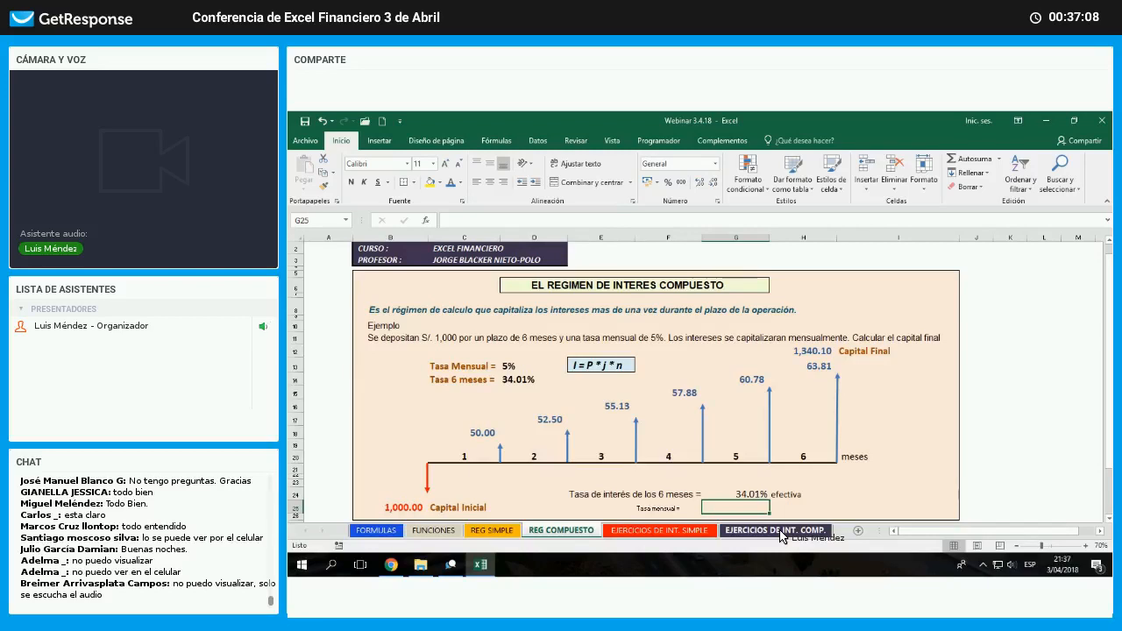
# - Calculate the equivalent monthly rate in G25 with =(1+G24)^(1/6)-1
pyautogui.write('=(1+')
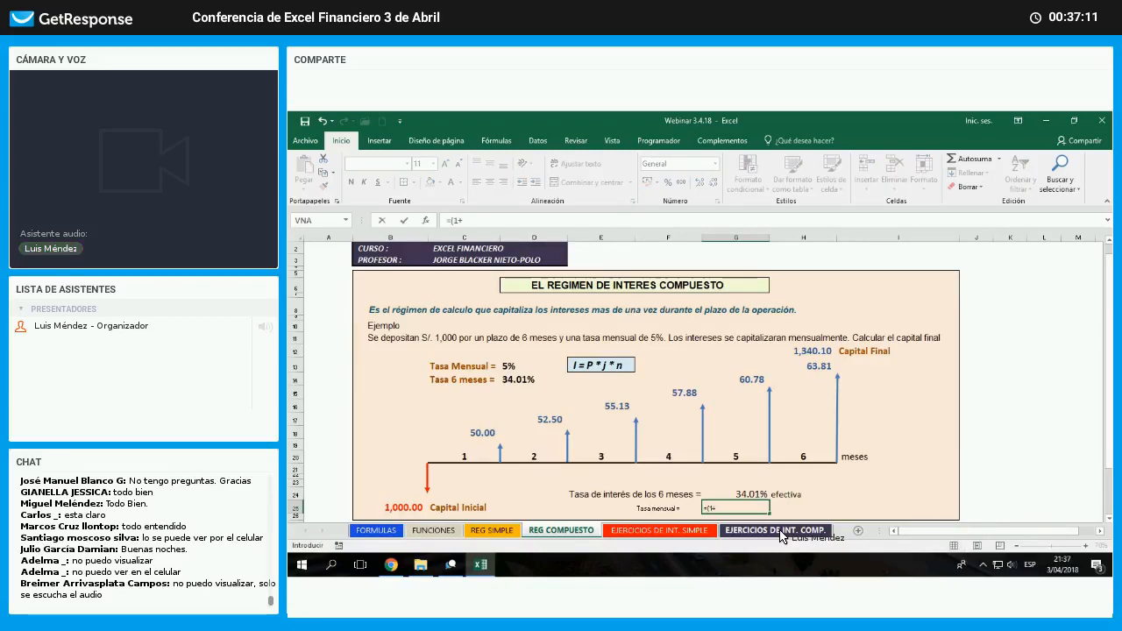
pyautogui.press('Up')
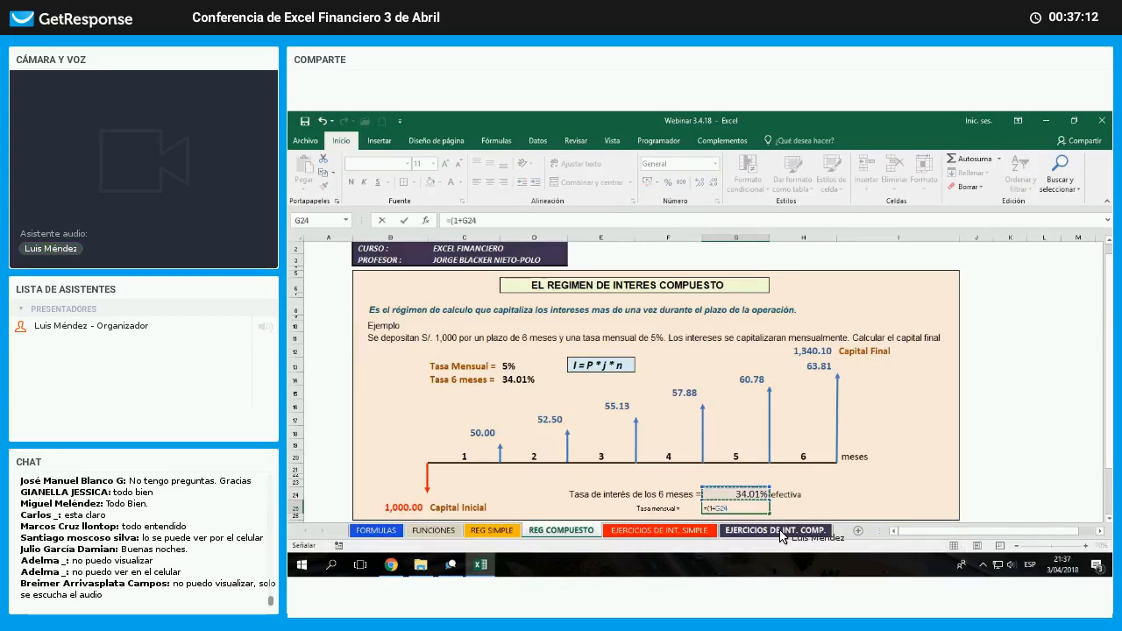
pyautogui.write(')')
pyautogui.write('^(')
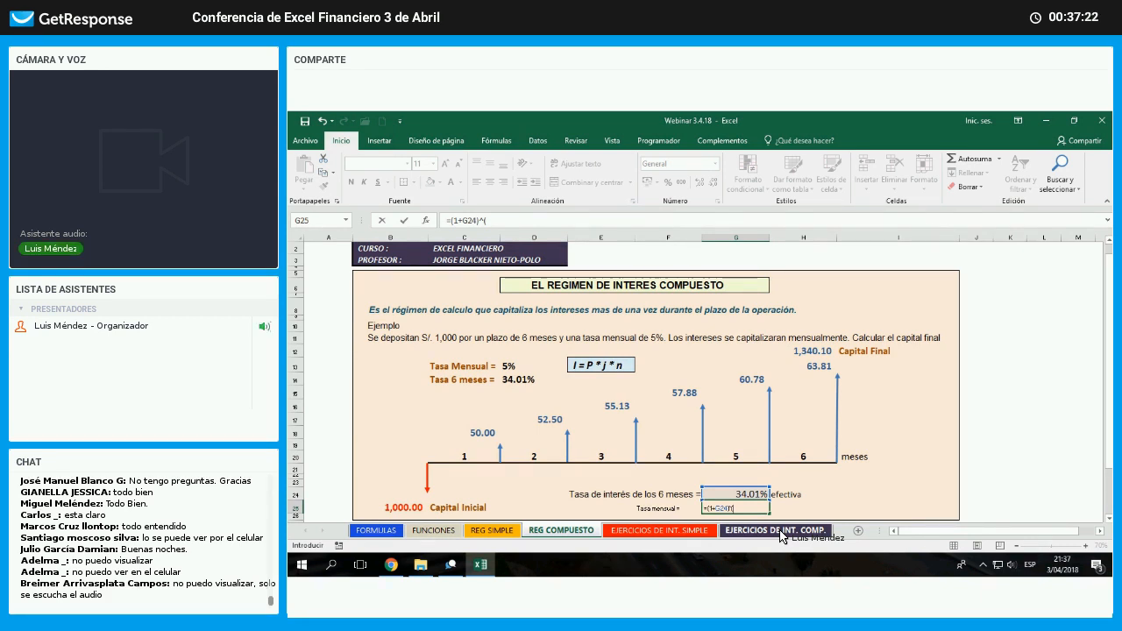
pyautogui.write('1/6)-1')
pyautogui.press('Return')
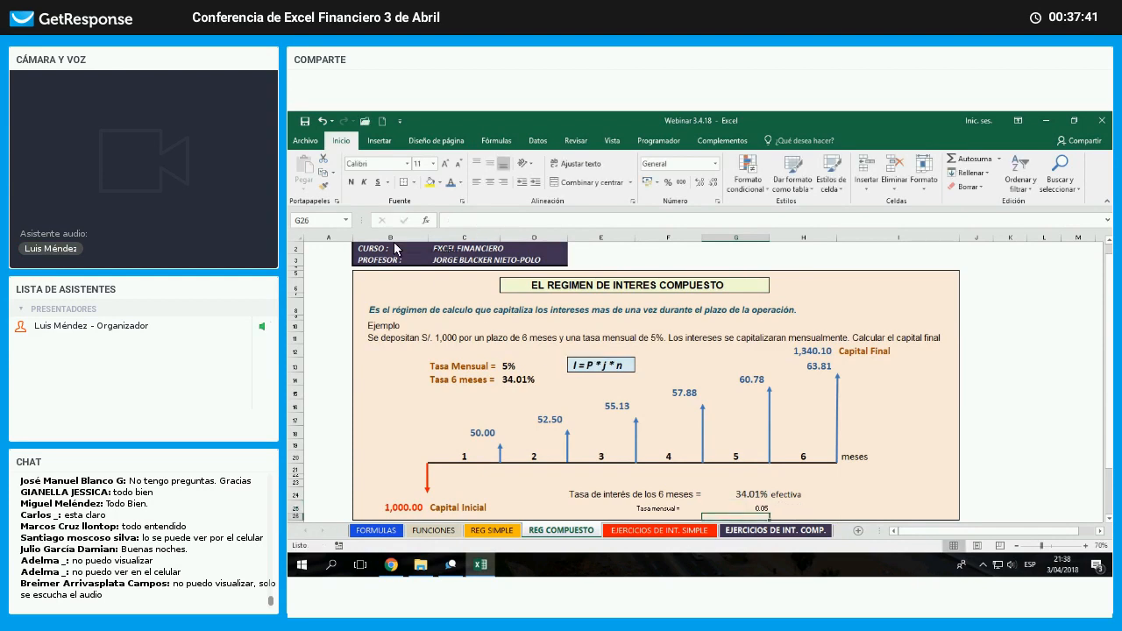
# - Copy the format of G24 to the monthly rate in G25 and enlarge the F25 label's font to 16
pyautogui.click(730, 494)
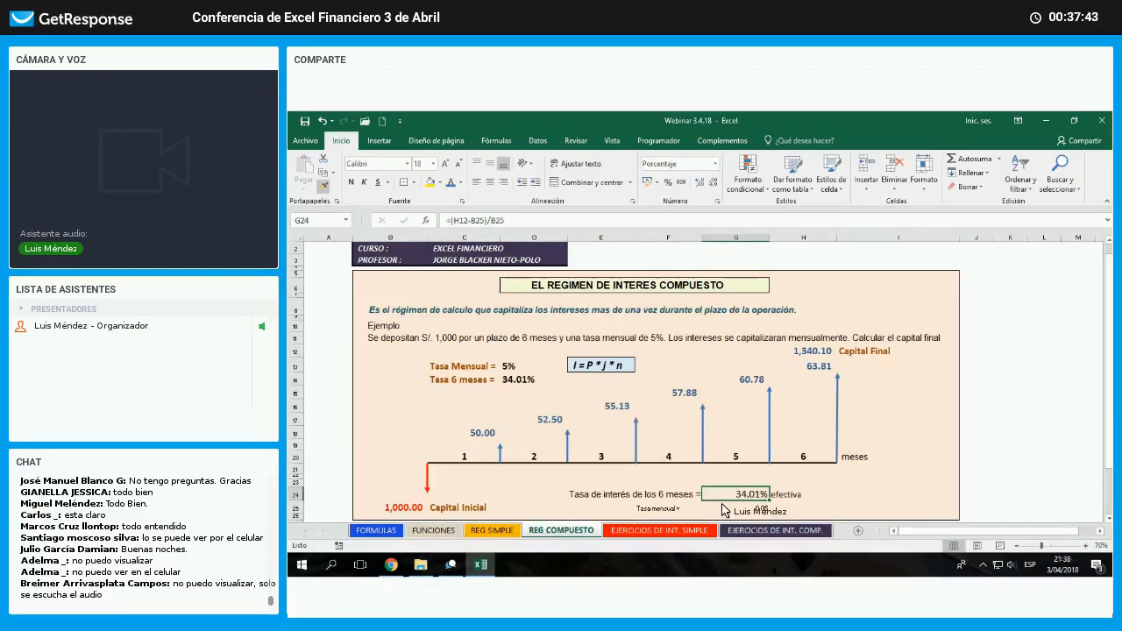
pyautogui.click(724, 509)
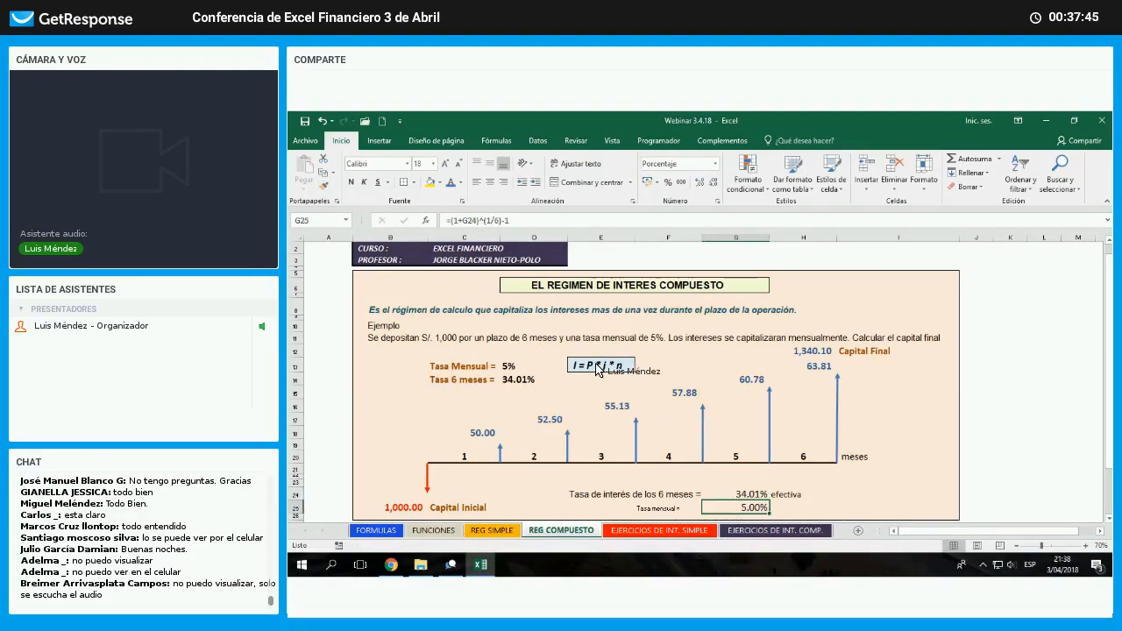
pyautogui.press('Left')
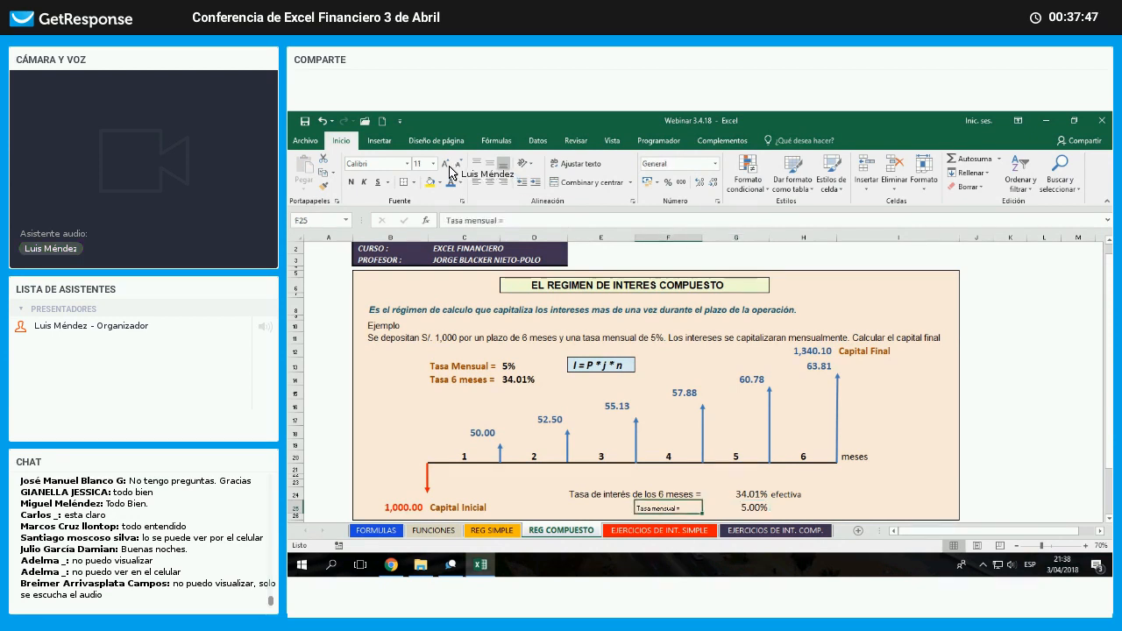
pyautogui.click(444, 164)
pyautogui.click(444, 164)
pyautogui.click(444, 164)
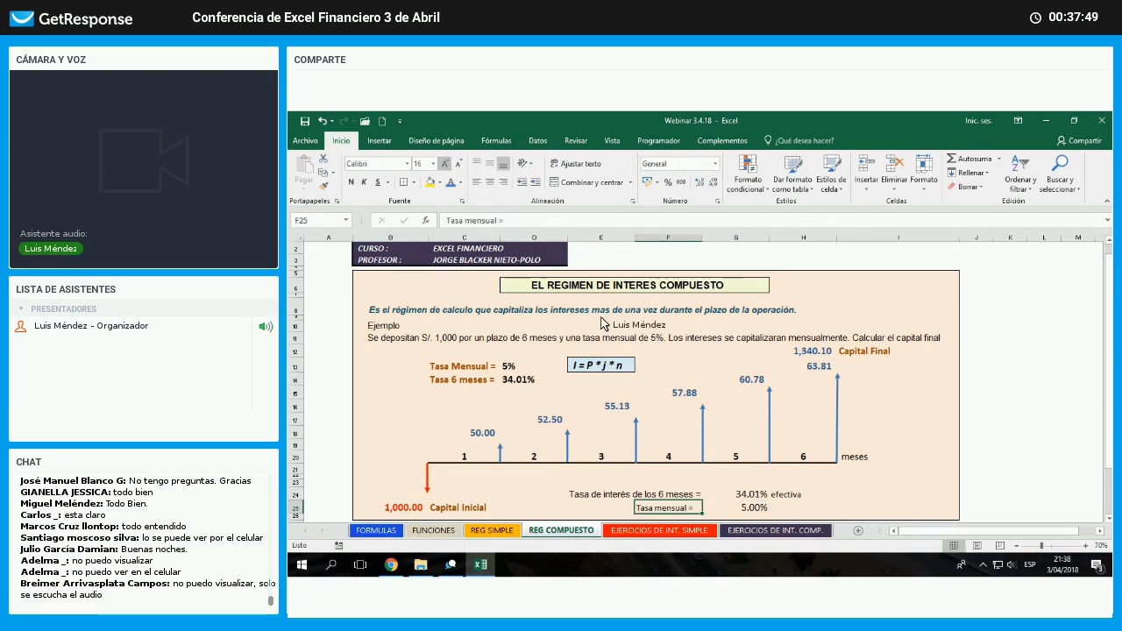
pyautogui.click(873, 482)
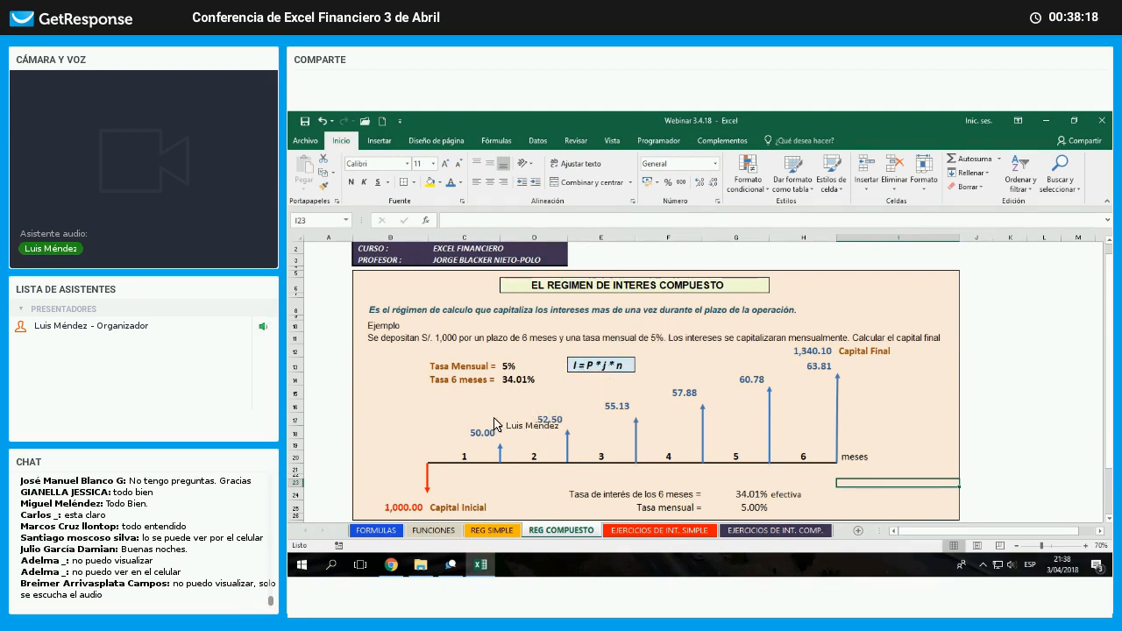
# - Review the monthly interest amounts, the final capital in H12 and the effective rate formula in G24
pyautogui.moveTo(482, 432); pyautogui.dragTo(833, 368)
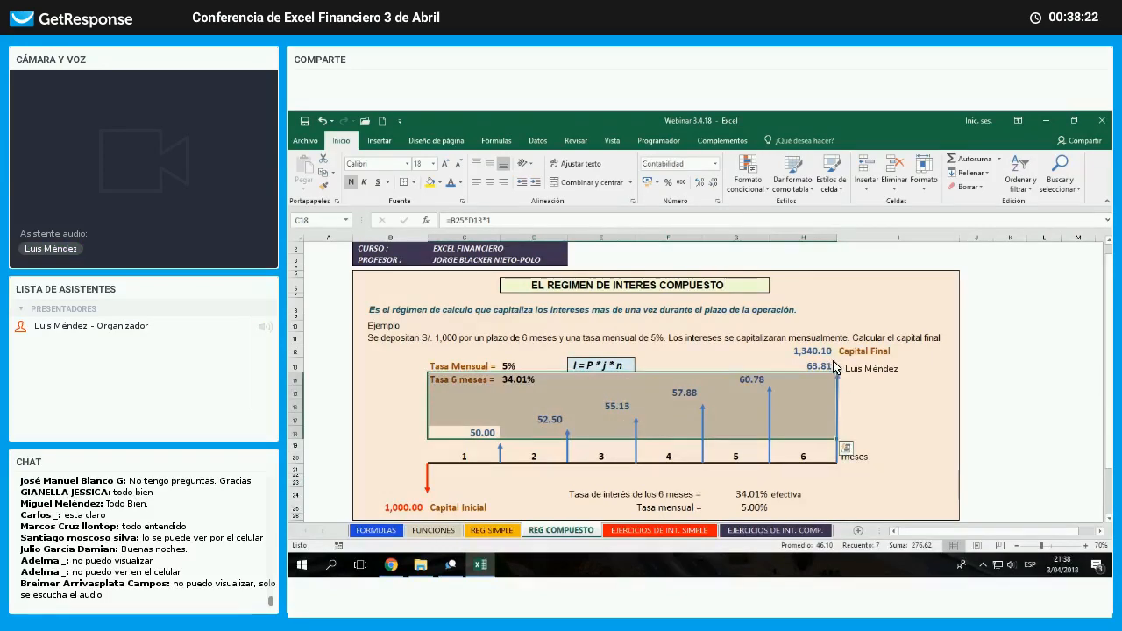
pyautogui.click(832, 357)
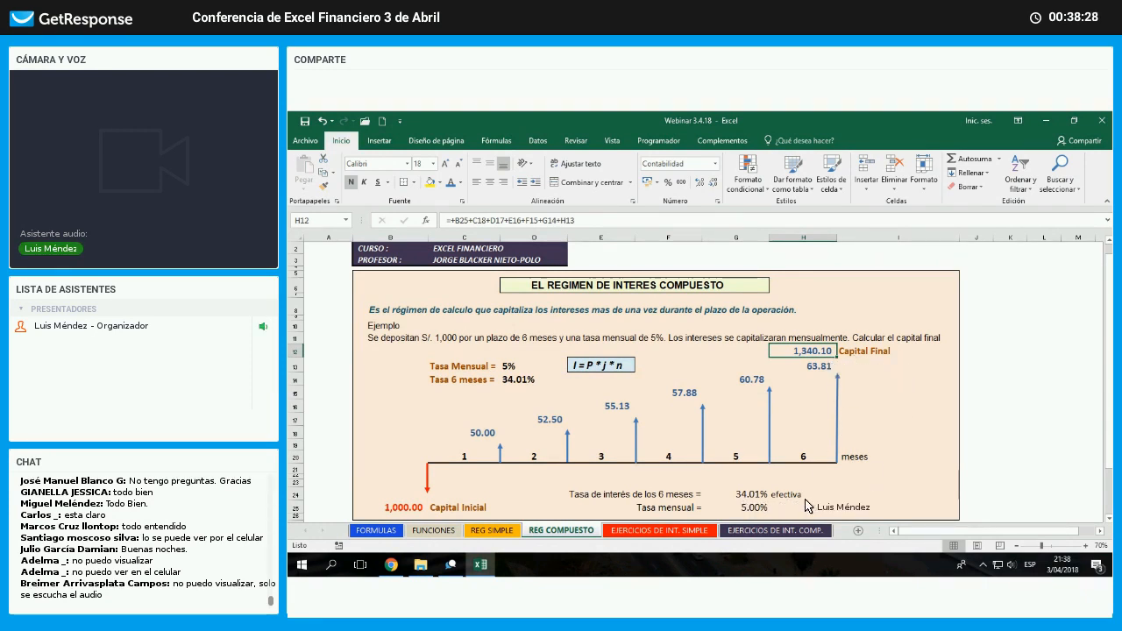
pyautogui.click(752, 494)
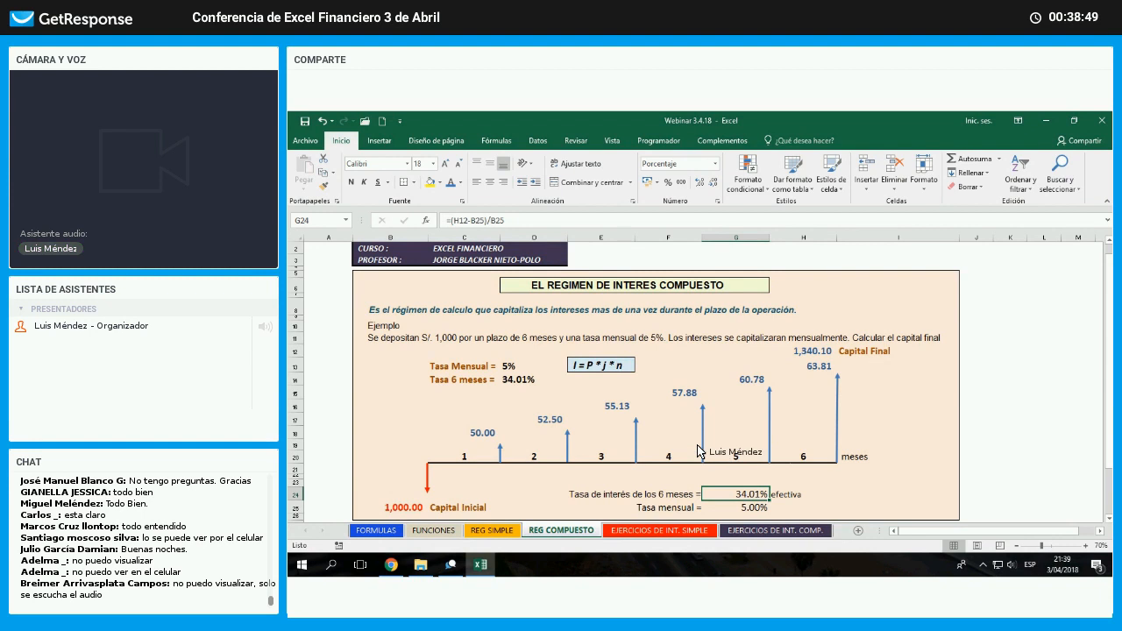
# - Examine the rate conversion formulas in D14 (monthly to six-month) and G25 (six-month to monthly), leaving both as they are
pyautogui.click(518, 378)
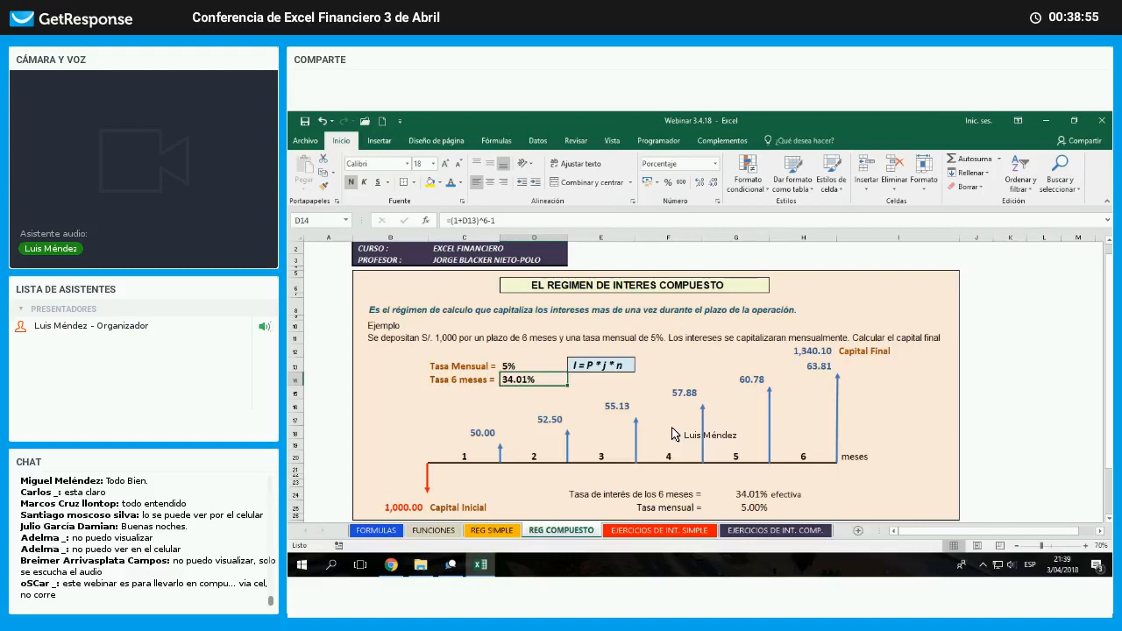
pyautogui.press('F2')
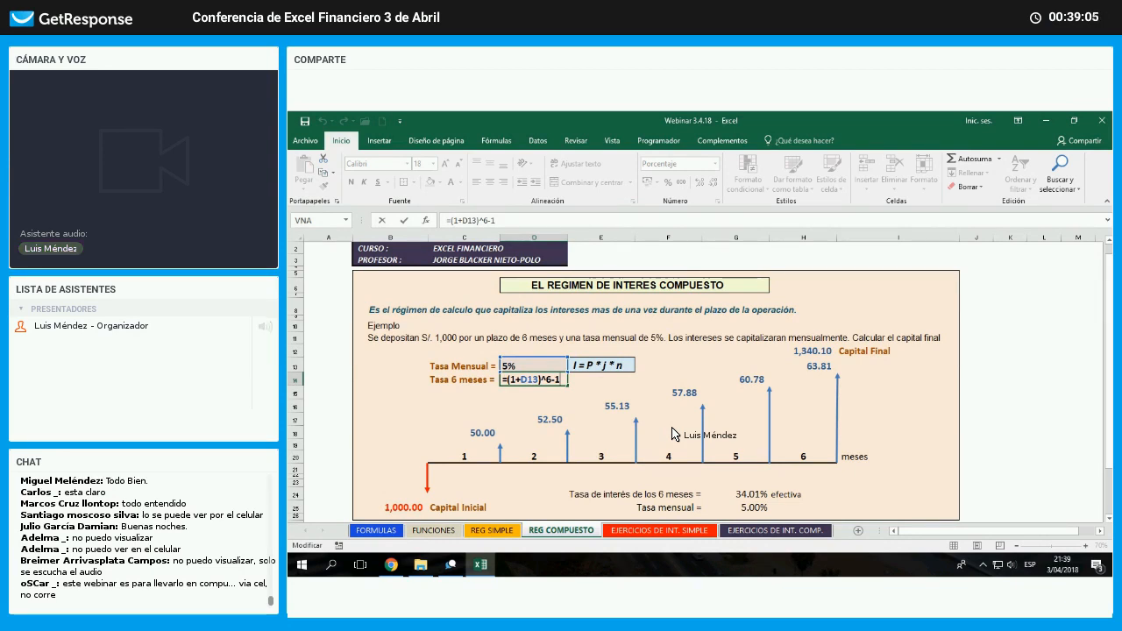
pyautogui.press('Tab')
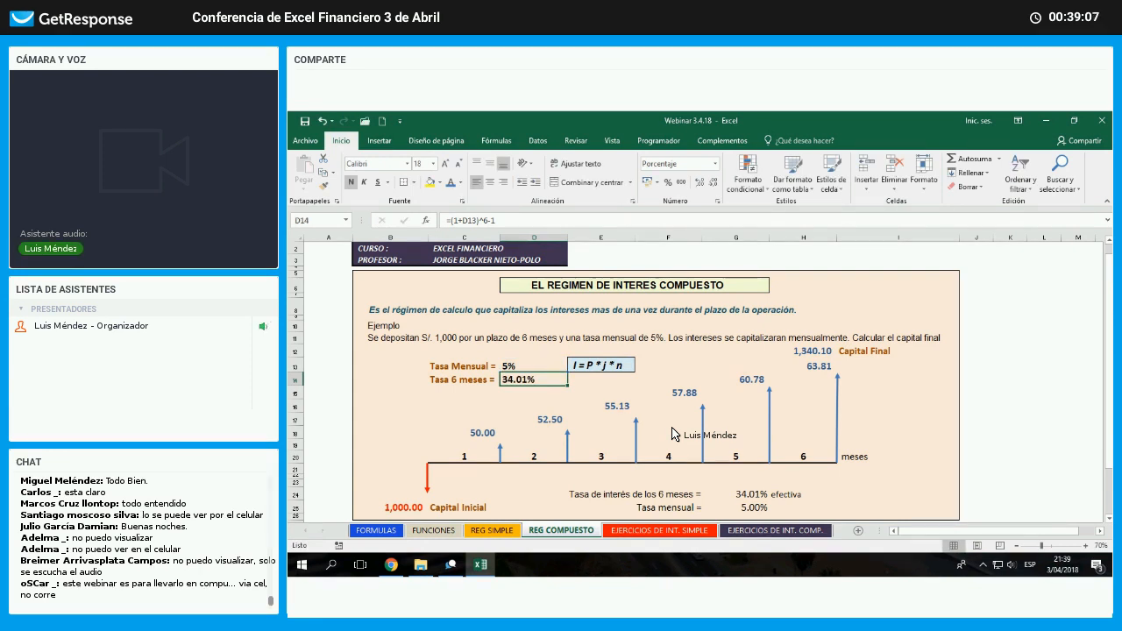
pyautogui.press('Right')
pyautogui.press('Down')
pyautogui.press('Down')
pyautogui.press('Down')
pyautogui.press('Down')
pyautogui.press('Down')
pyautogui.press('Down')
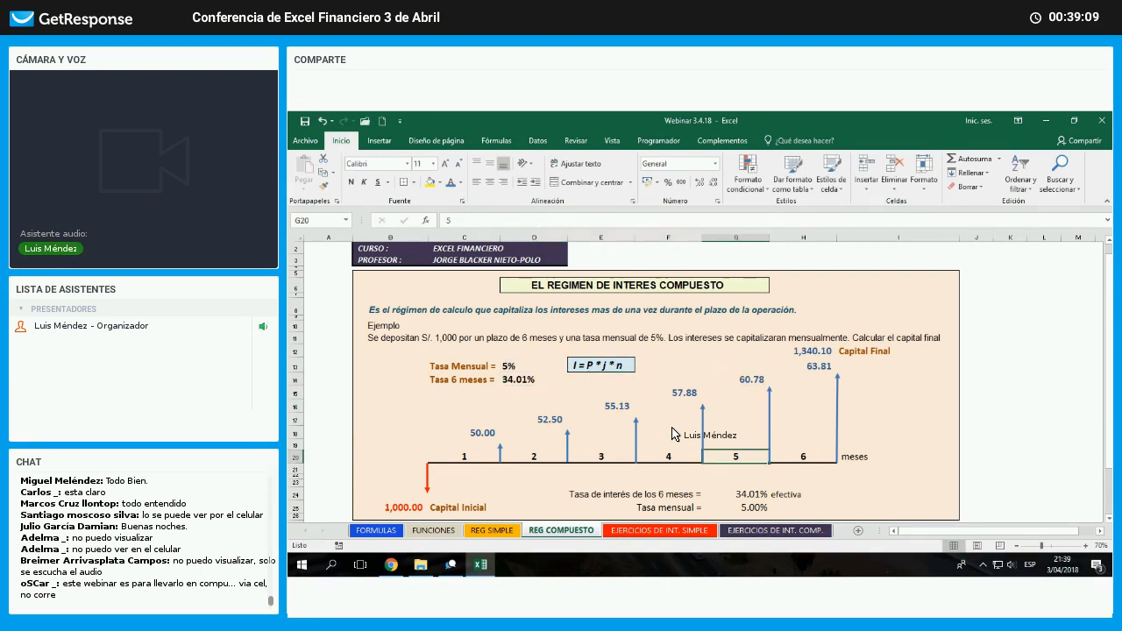
pyautogui.press('Down')
pyautogui.press('Down')
pyautogui.press('Down')
pyautogui.press('Down')
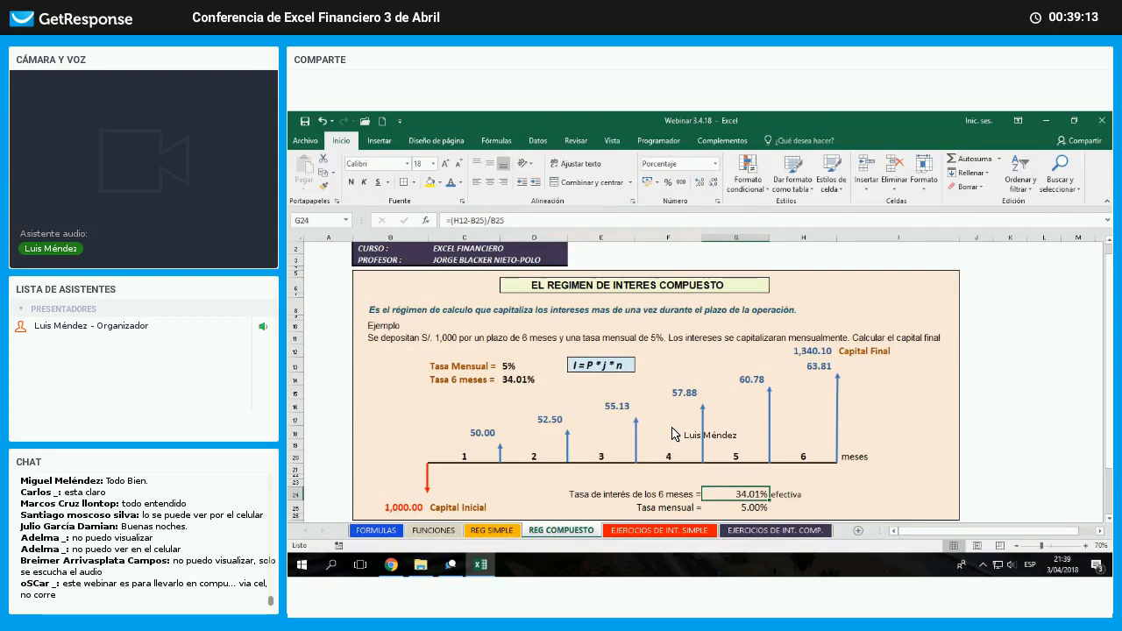
pyautogui.press('Down')
pyautogui.press('F2')
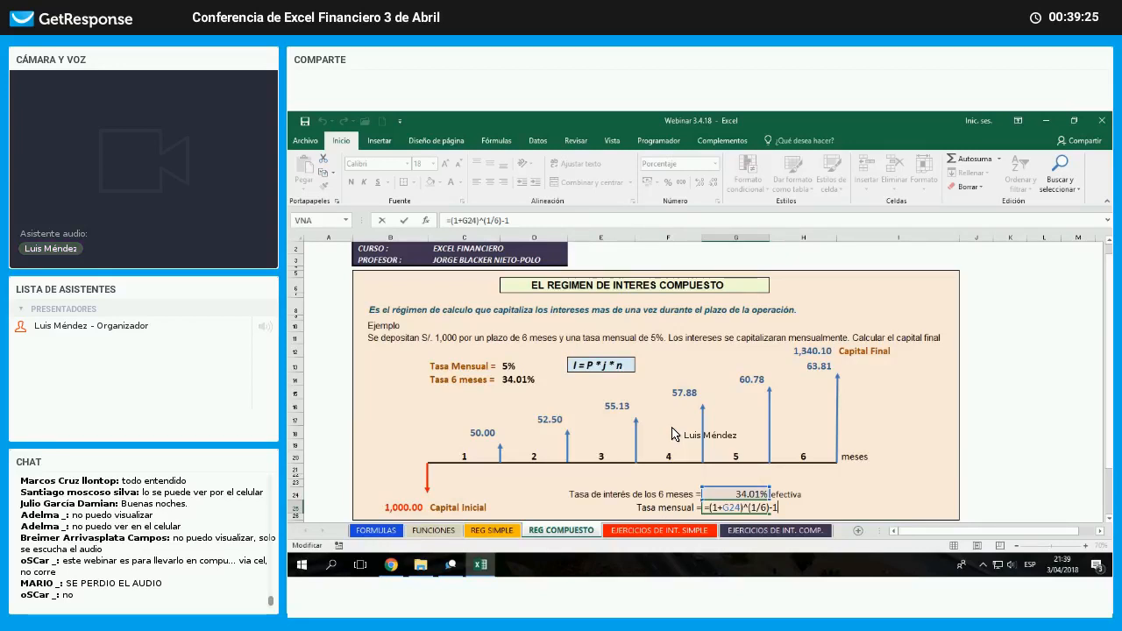
pyautogui.press('Return')
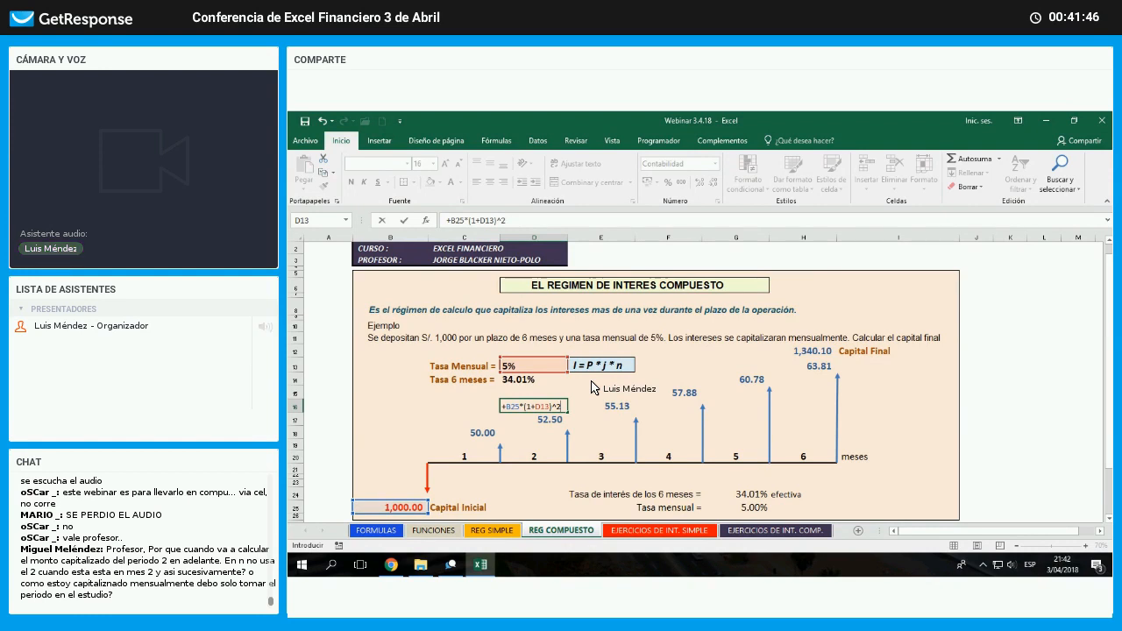
# - Complete the two-month accumulated interest formula in D16 as =+B25*((1+D13)^2-1) and enlarge its font to 18
pyautogui.write('1')
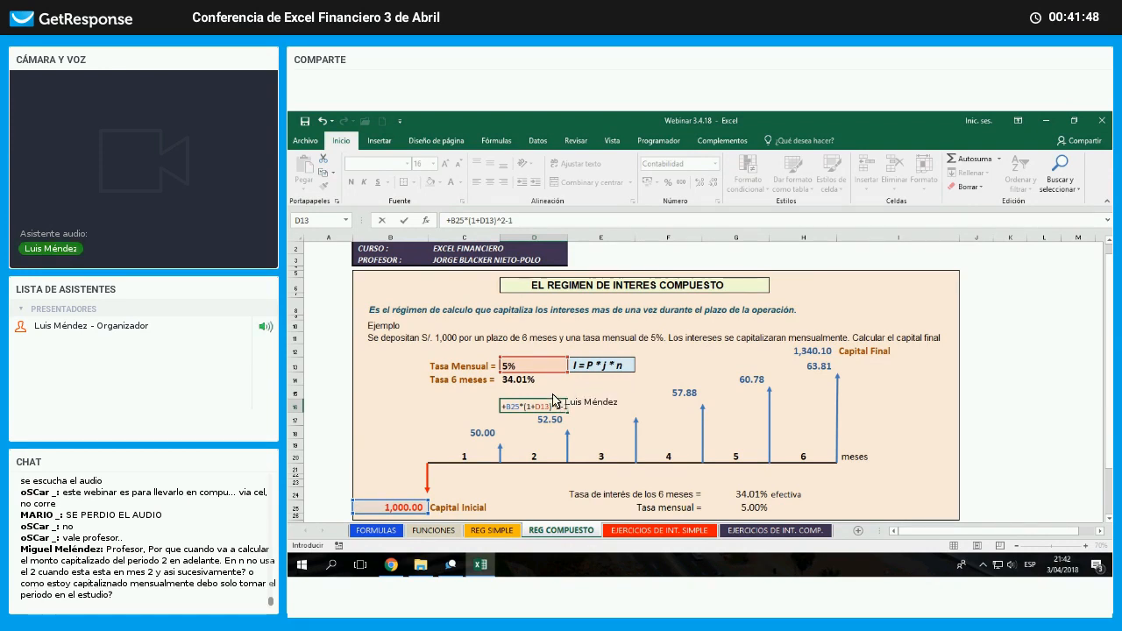
pyautogui.click(523, 408)
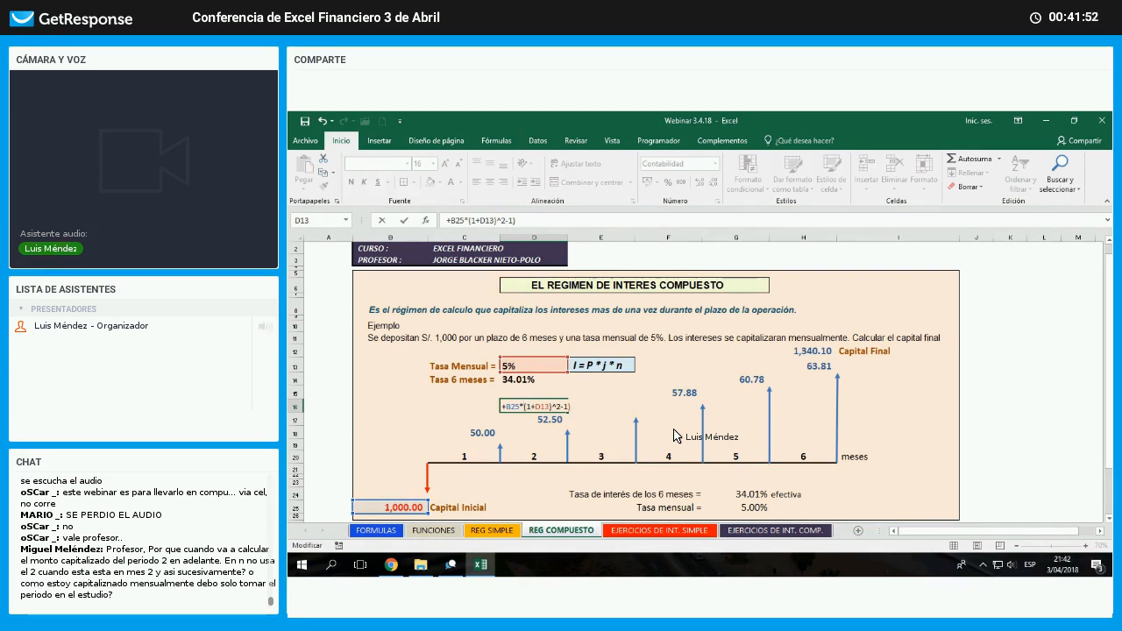
pyautogui.write('(')
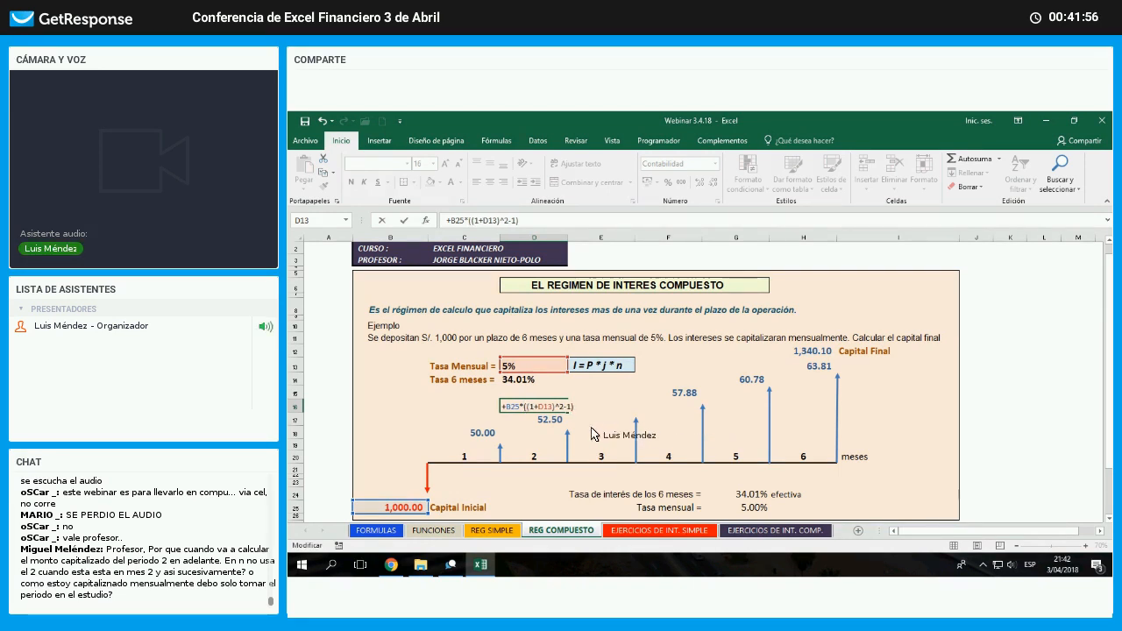
pyautogui.press('Return')
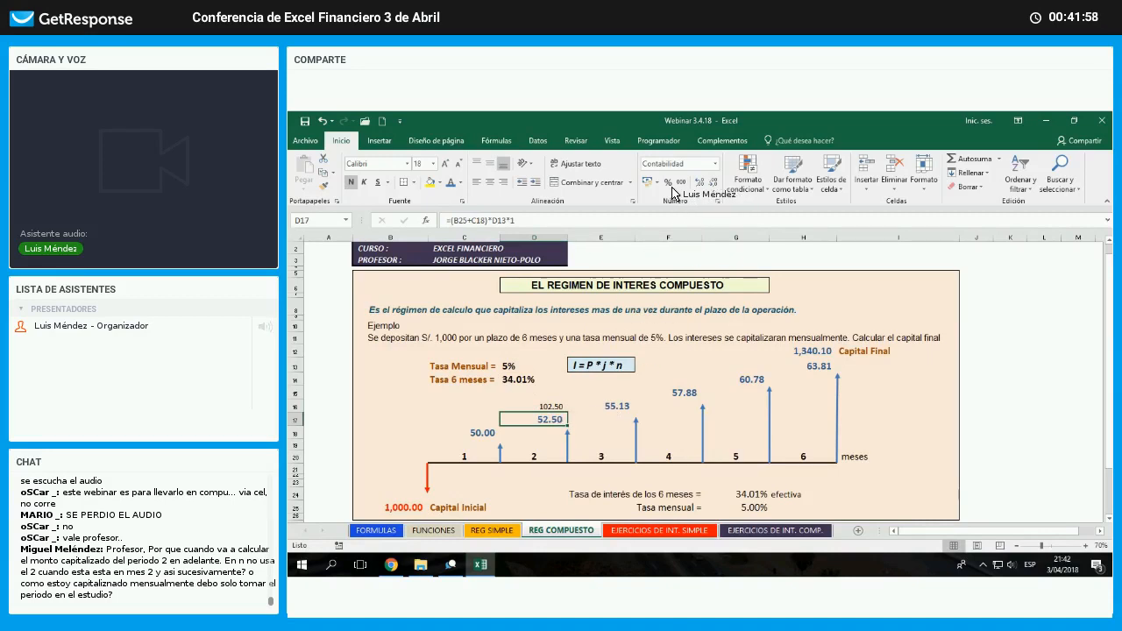
pyautogui.press('Up')
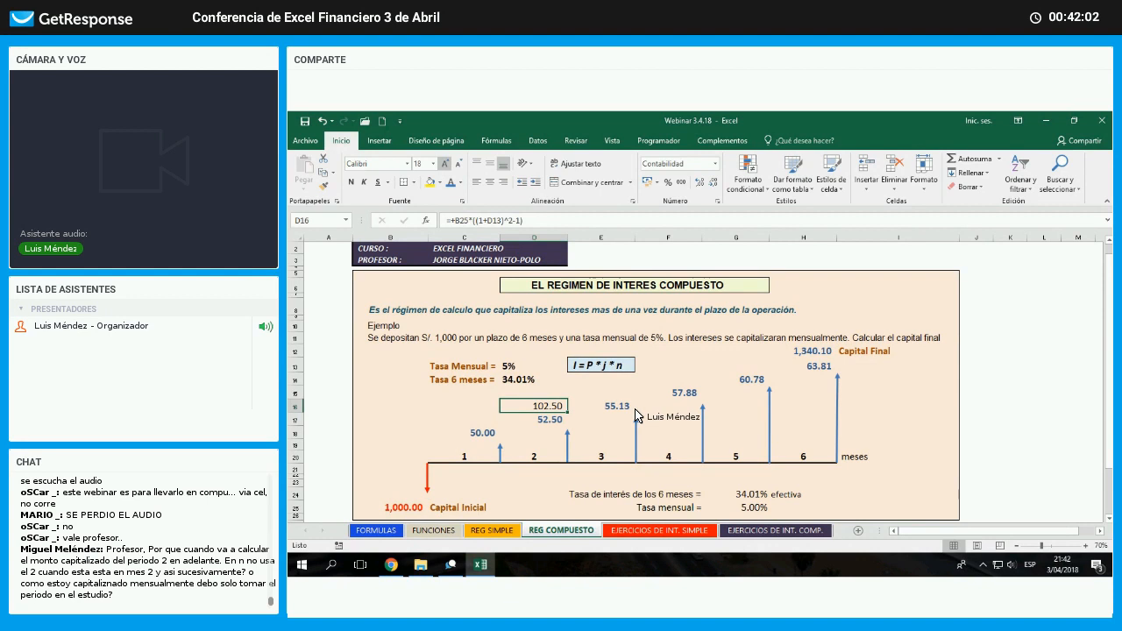
# - Add the interest of months 1 and 2 in D15 with =+D17+C18
pyautogui.press('Up')
pyautogui.write('+')
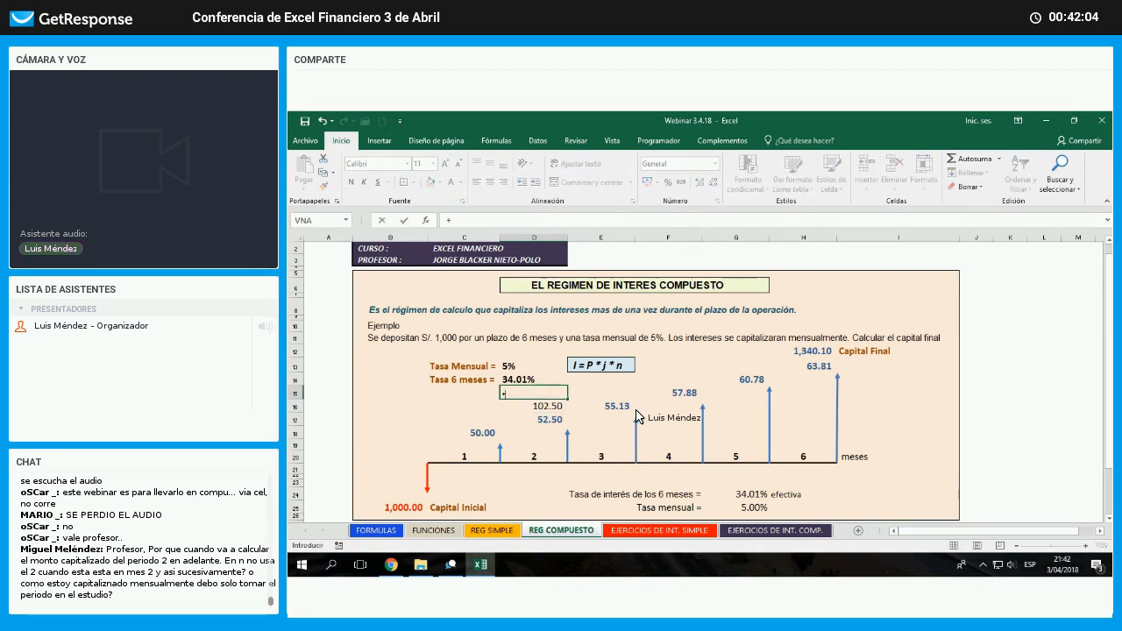
pyautogui.press('Down')
pyautogui.press('Down')
pyautogui.write('+')
pyautogui.press('Left')
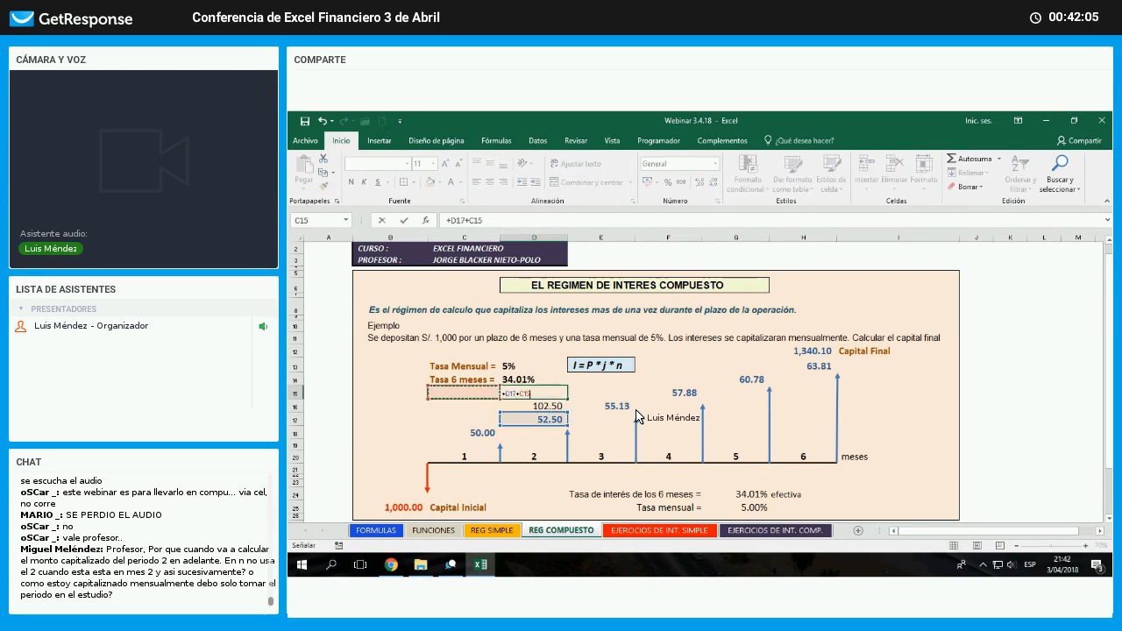
pyautogui.press('Down')
pyautogui.press('Down')
pyautogui.press('Down')
pyautogui.press('Return')
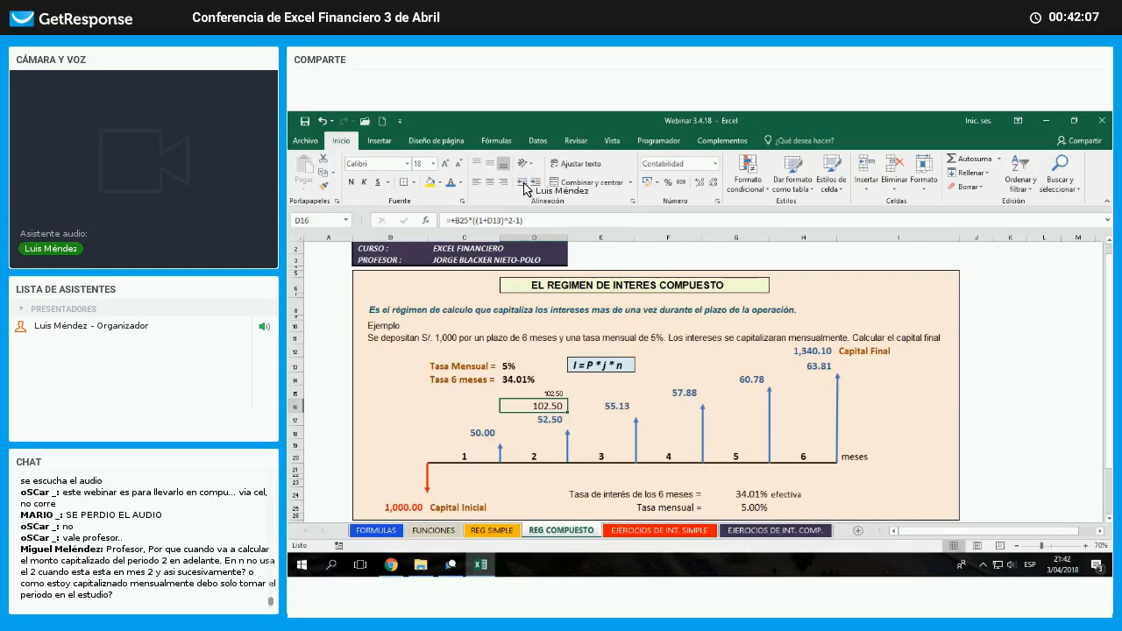
# - Enlarge the font of the interest sum in D15 to match the size of D16
pyautogui.press('Up')
pyautogui.click(444, 166)
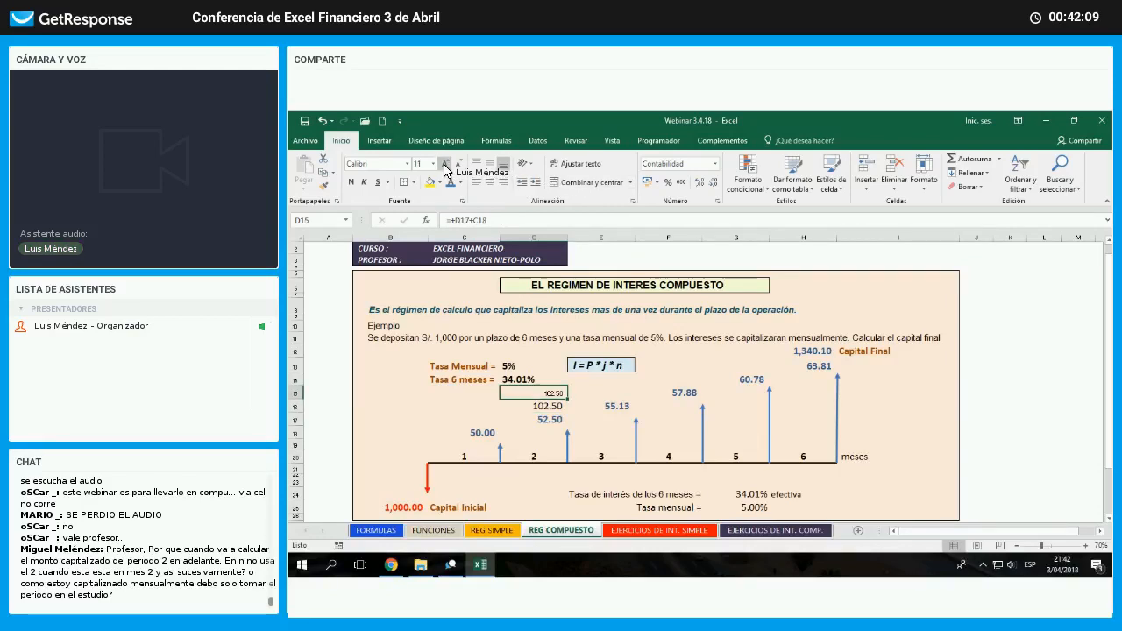
pyautogui.click(444, 167)
pyautogui.click(445, 166)
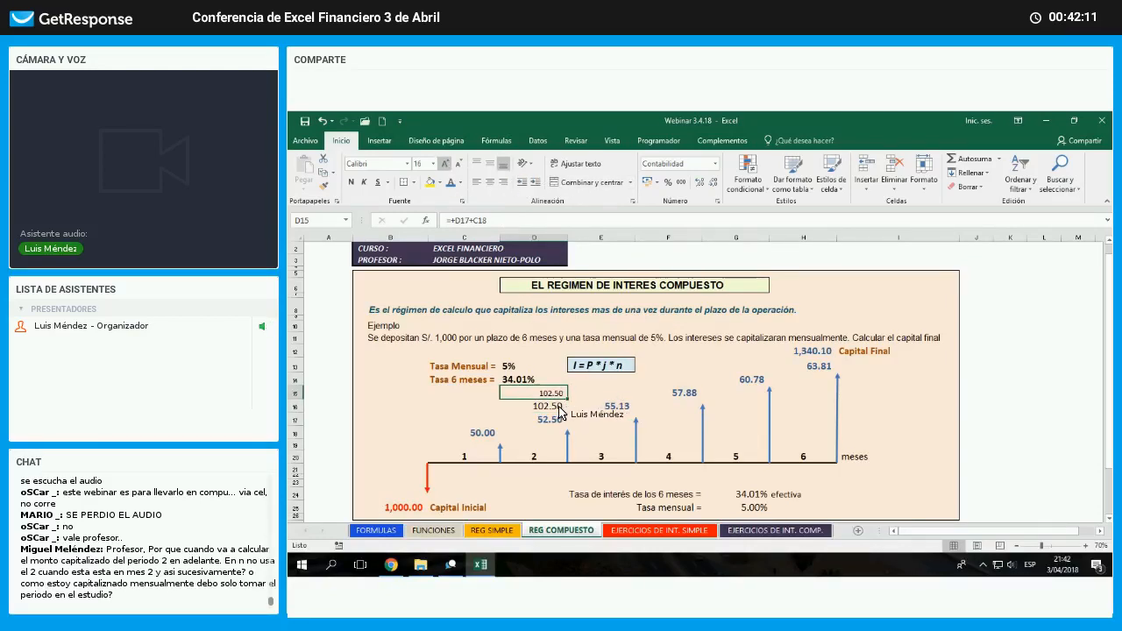
pyautogui.press('Down')
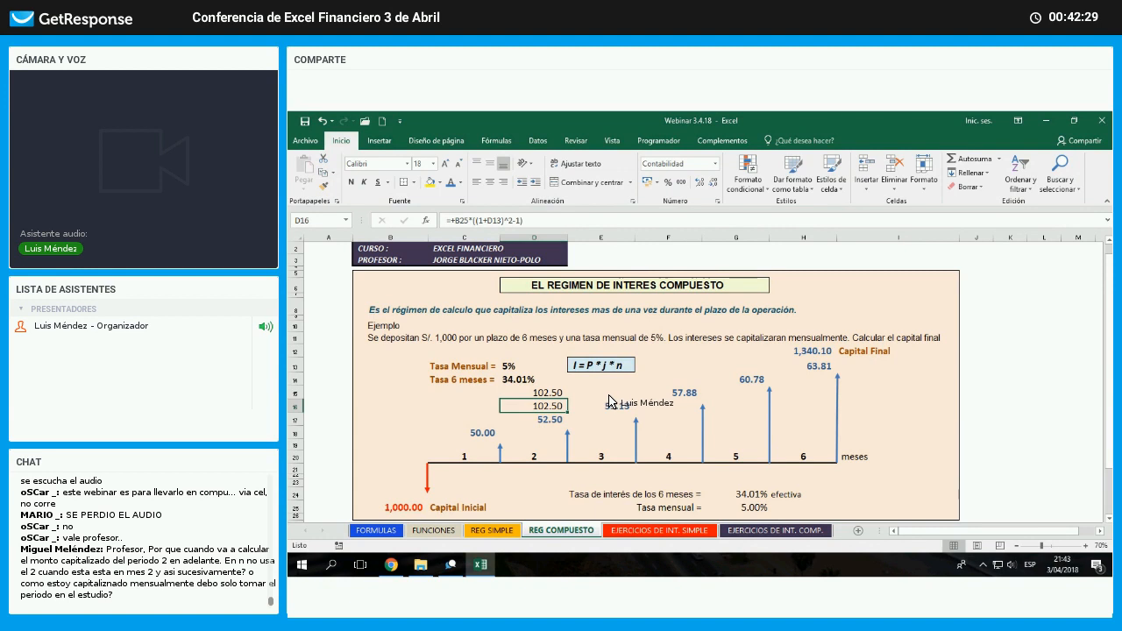
# - Begin the accumulated interest formula for month 3 in E15 with =B25*((1+D13), using the initial capital and monthly rate
pyautogui.press('Right')
pyautogui.press('Up')
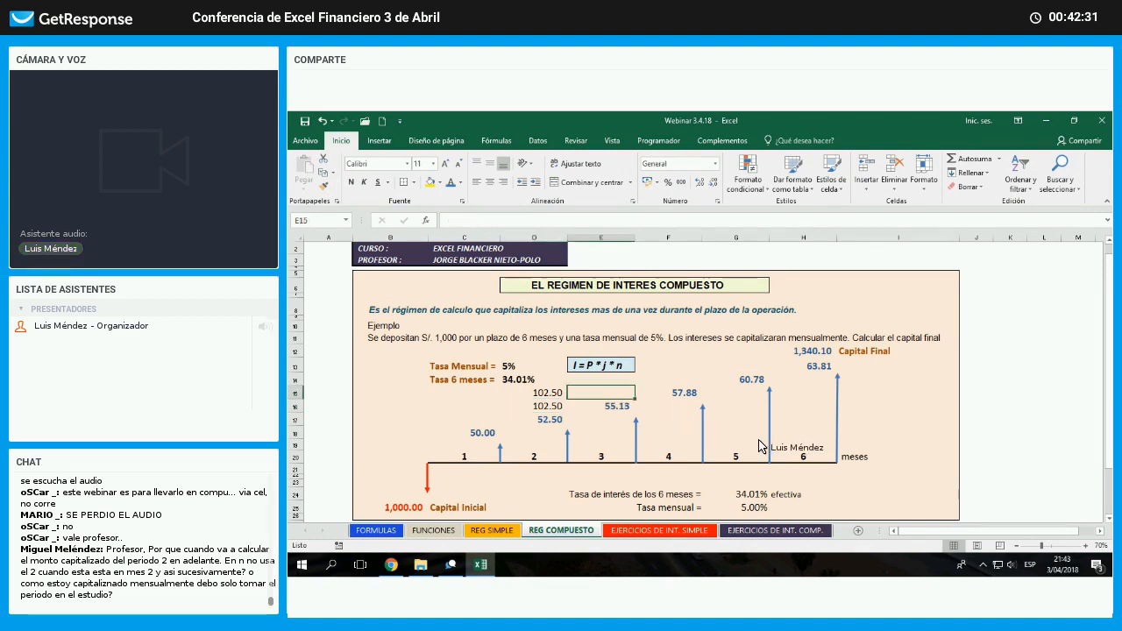
pyautogui.write('=')
pyautogui.press('Down')
pyautogui.press('Down')
pyautogui.press('Down')
pyautogui.press('Down')
pyautogui.press('Down')
pyautogui.press('Down')
pyautogui.press('Down')
pyautogui.press('Down')
pyautogui.press('Down')
pyautogui.press('Down')
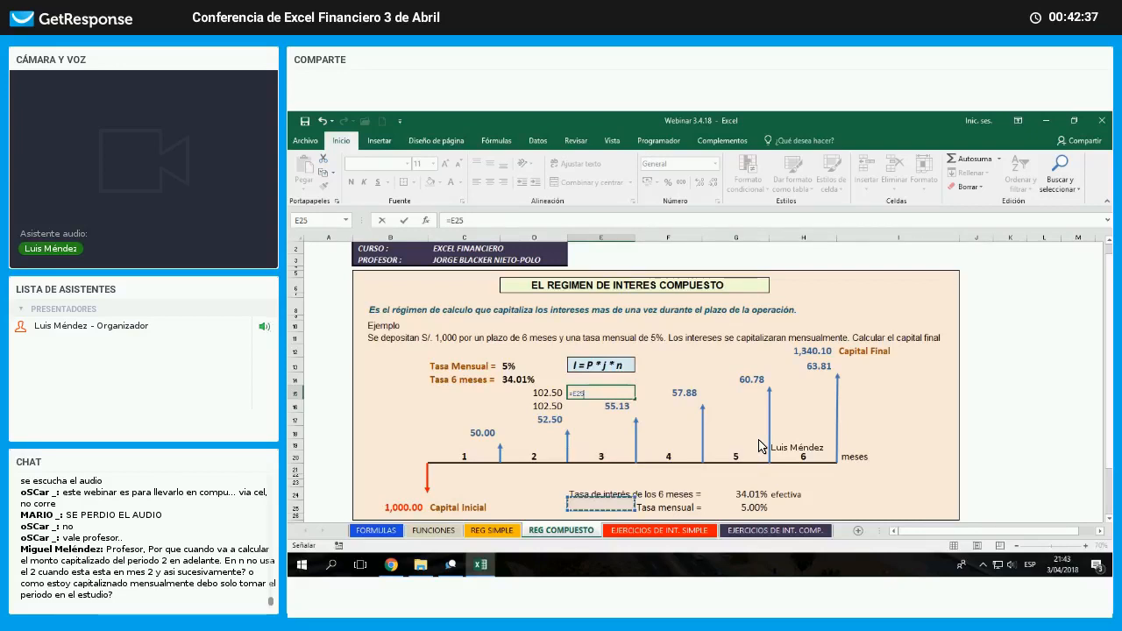
pyautogui.press('Left')
pyautogui.press('Left')
pyautogui.press('Left')
pyautogui.write('*((1+')
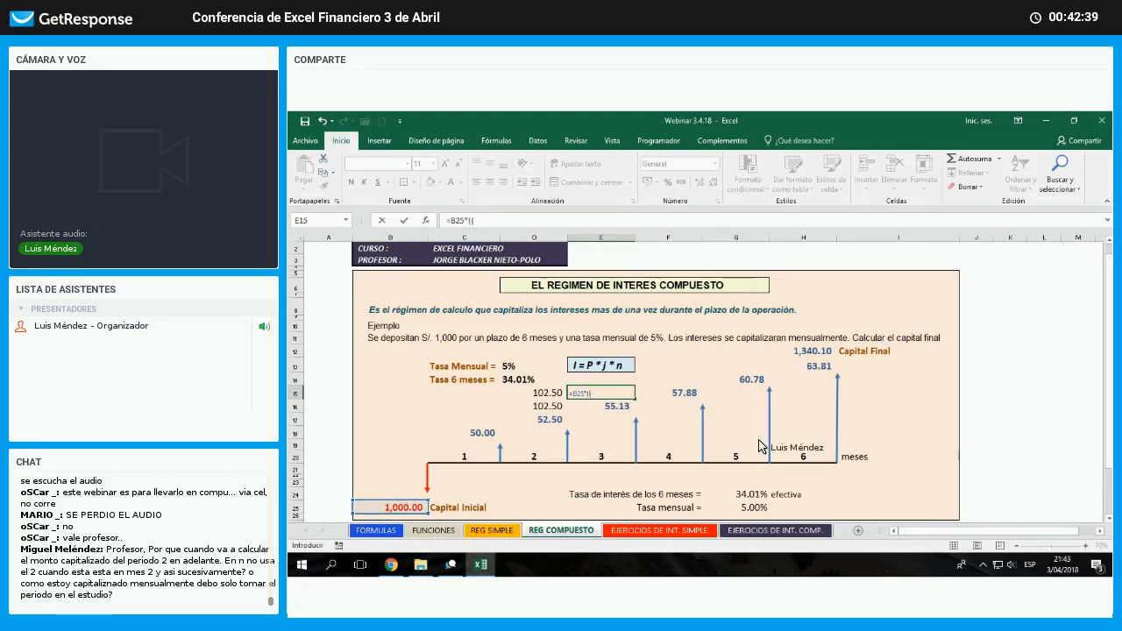
pyautogui.press('Up')
pyautogui.press('Up')
pyautogui.press('Left')
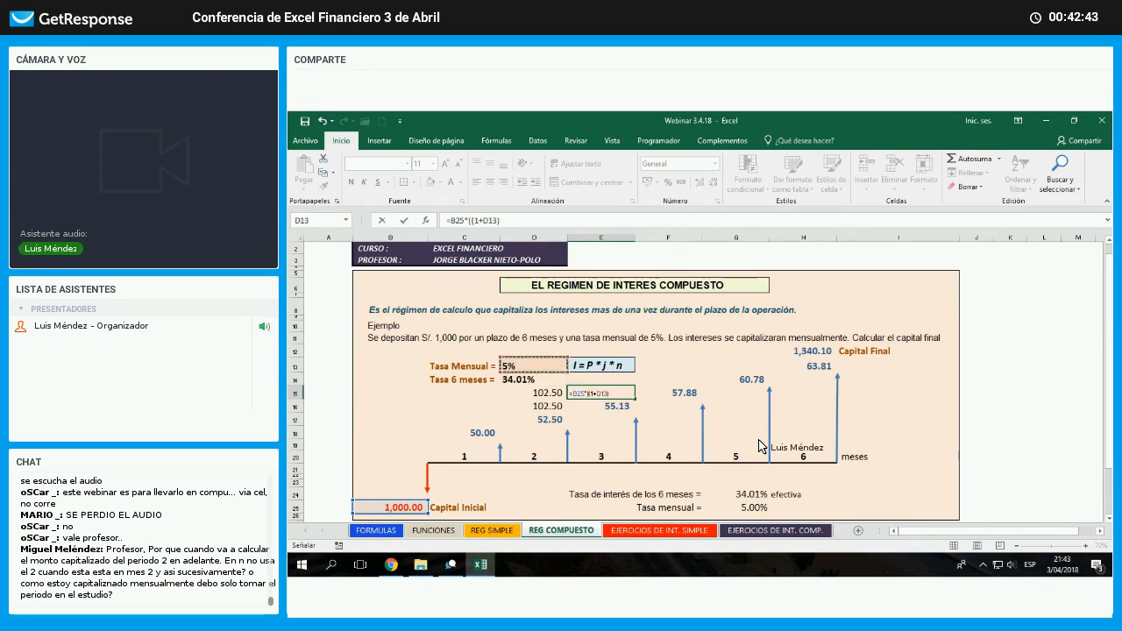
# - Complete the three-month interest formula =B25*((1+D13)^3-1) in cell E15 and enlarge its font to 18
pyautogui.write(')^3-1)')
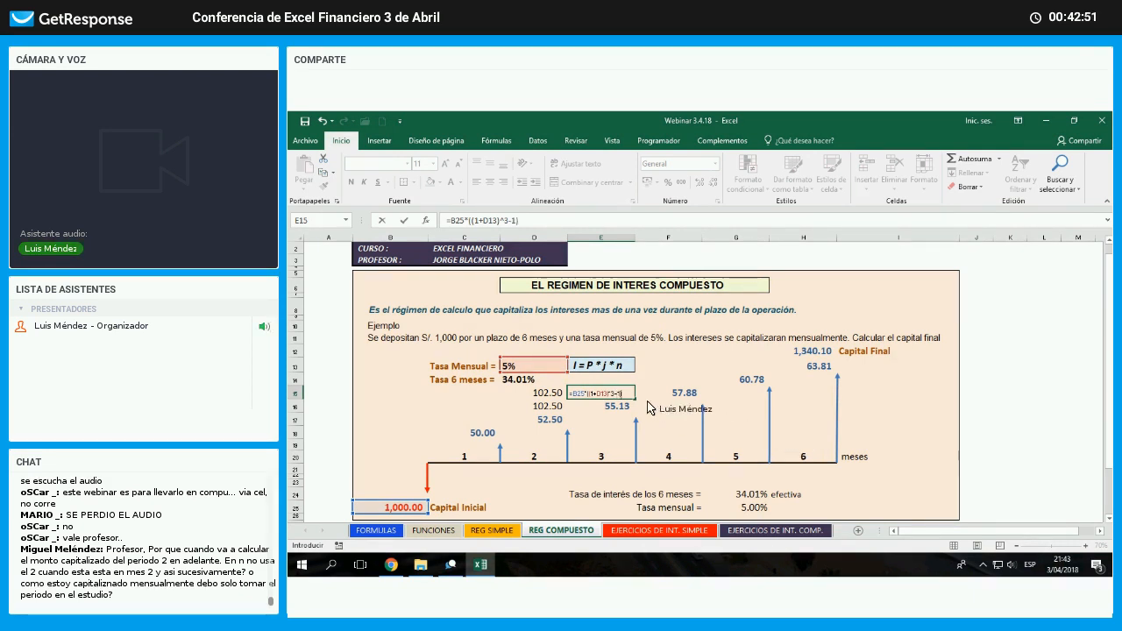
pyautogui.press('Return')
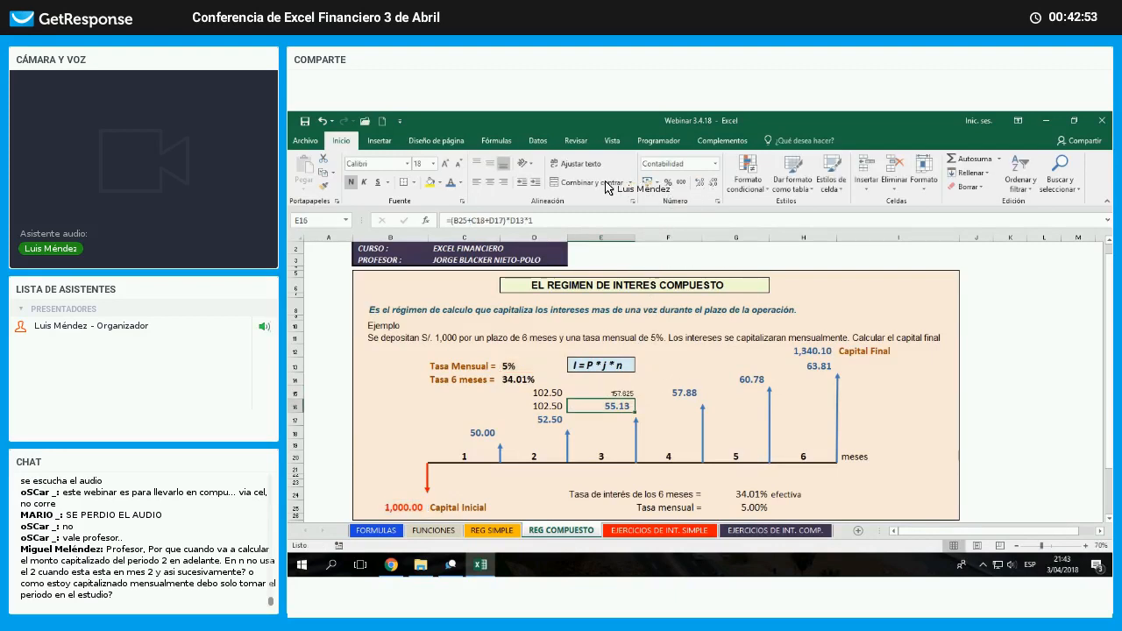
pyautogui.press('Up')
pyautogui.click(445, 164)
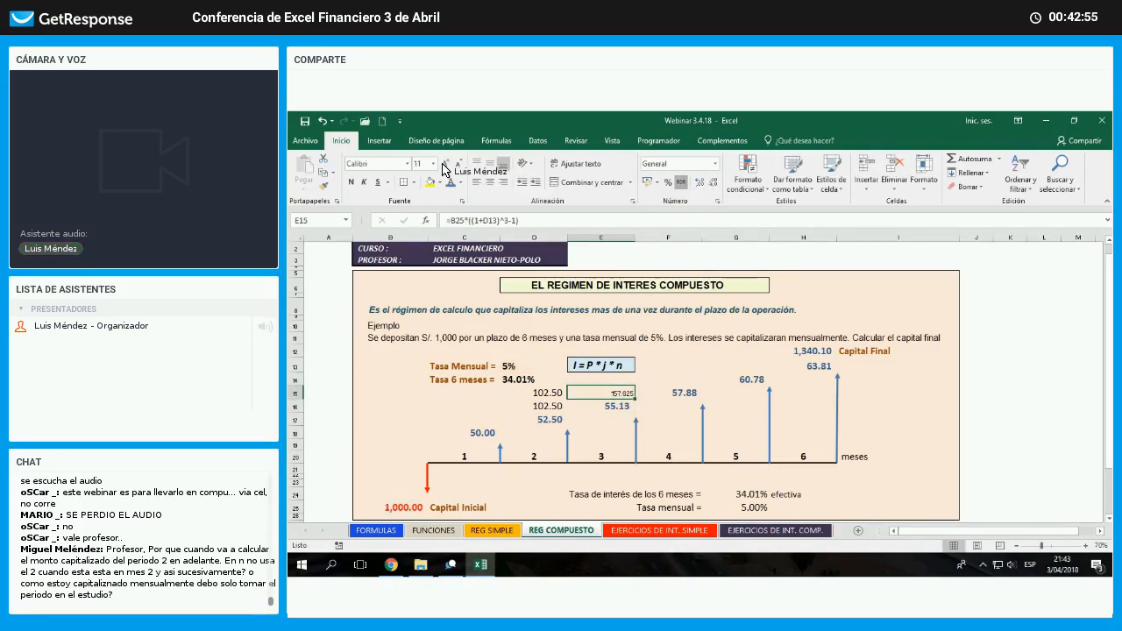
pyautogui.click(445, 164)
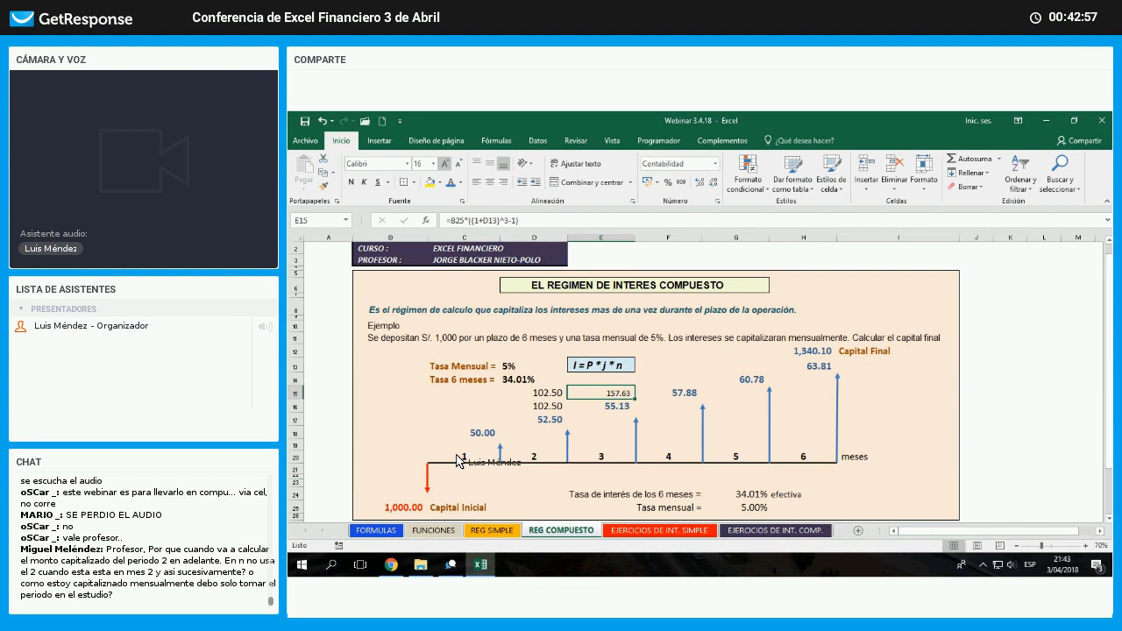
# - Add the interest of months 1 to 3 in cell E17 with the formula +C18+D17+E16
pyautogui.moveTo(465, 456); pyautogui.dragTo(618, 457)
pyautogui.click(601, 419)
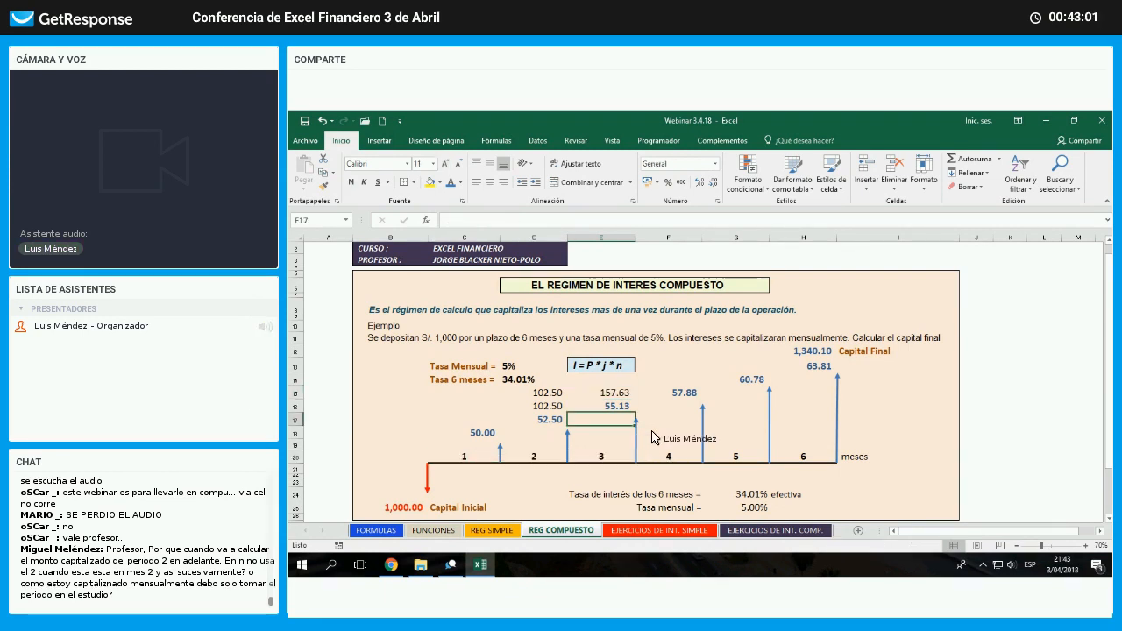
pyautogui.write('+')
pyautogui.press('Left')
pyautogui.press('Left')
pyautogui.press('Down')
pyautogui.write('+')
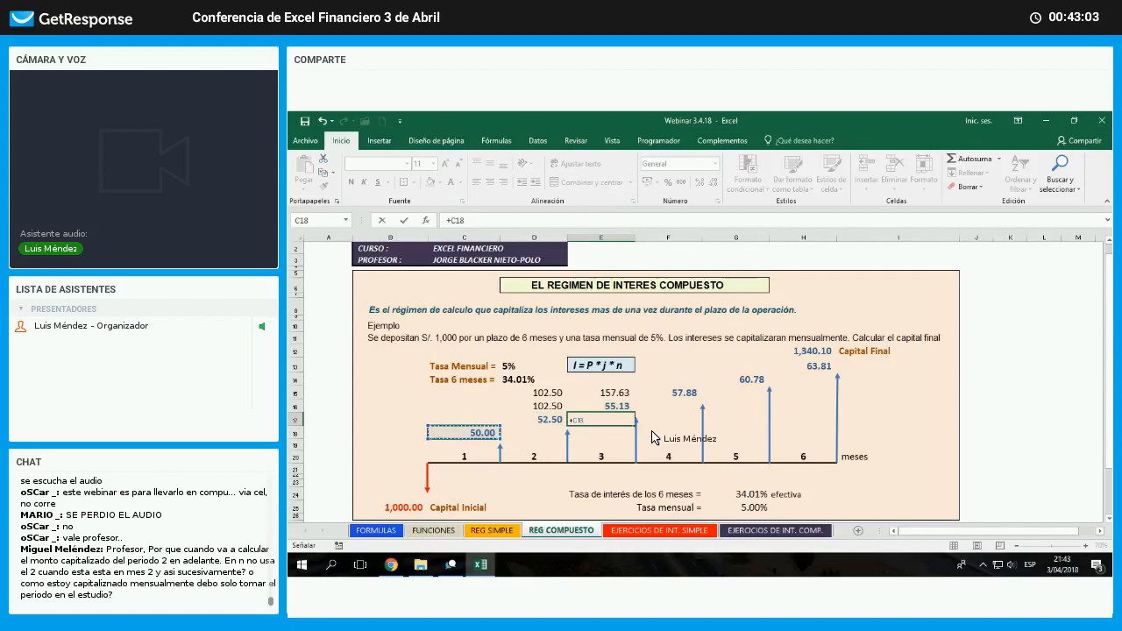
pyautogui.press('Left')
pyautogui.press('Return')
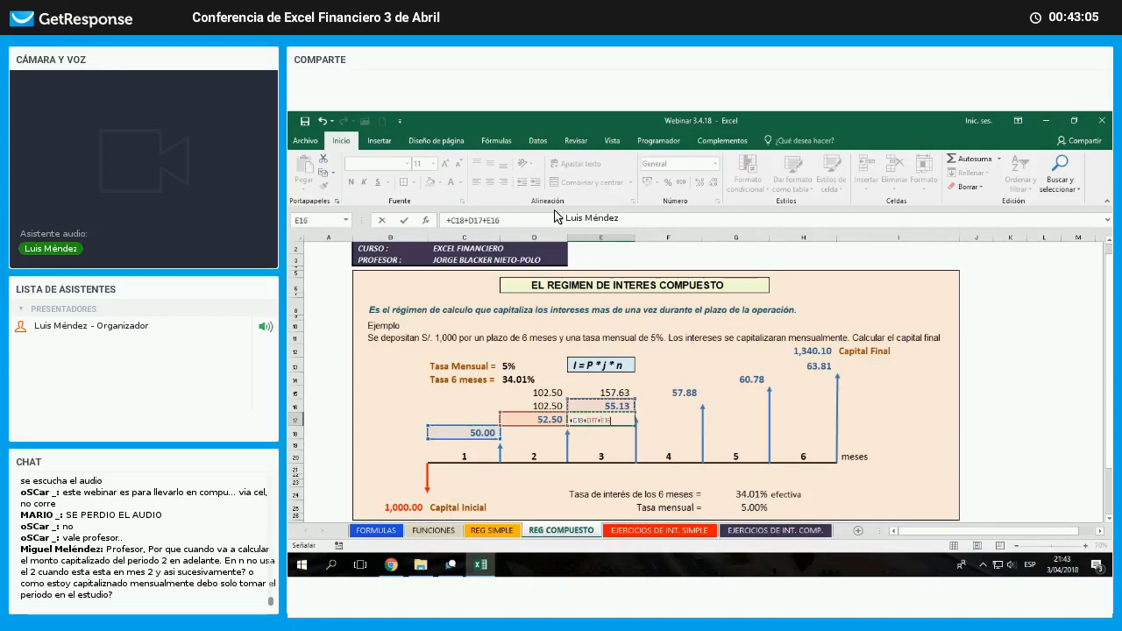
# - Enlarge the font of the three-month interest sum in cell E17
pyautogui.press('Up')
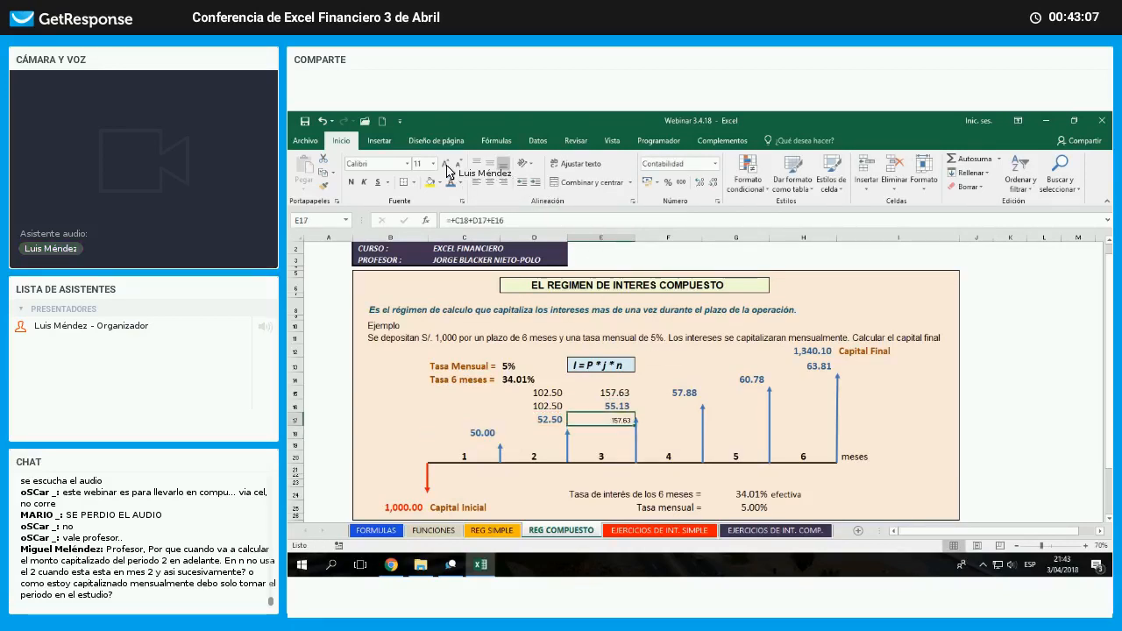
pyautogui.click(445, 164)
pyautogui.click(445, 164)
pyautogui.click(445, 164)
pyautogui.click(445, 164)
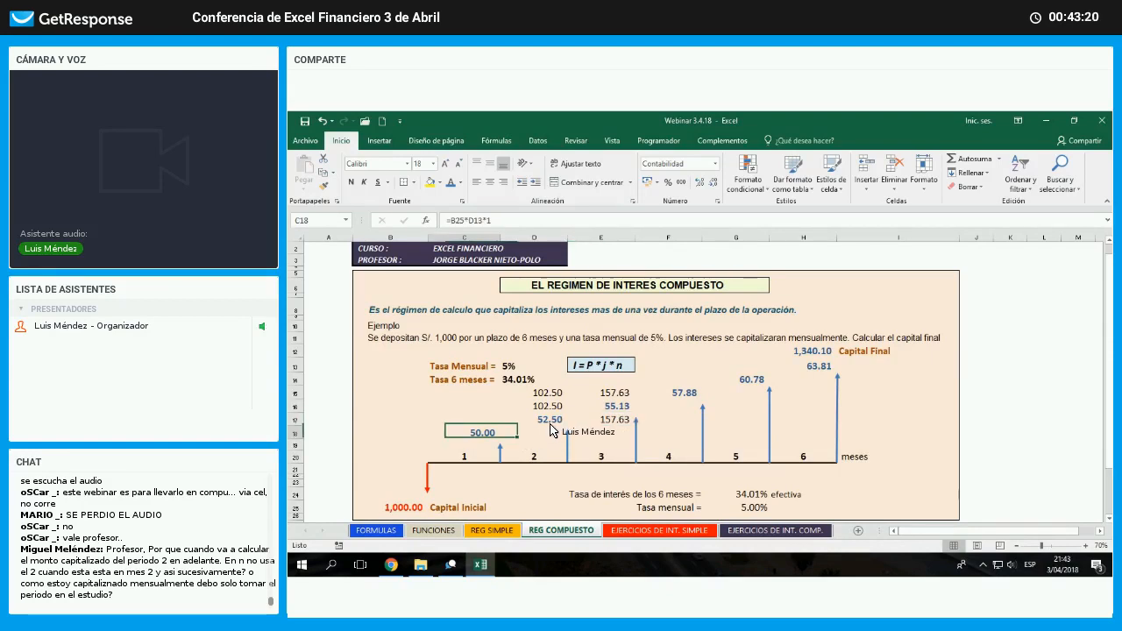
# - Examine the monthly interest formulas for months 1 to 3 in cells C18, D17 and E16
pyautogui.press('Down')
pyautogui.press('Left')
pyautogui.press('Left')
pyautogui.press('Up')
pyautogui.press('Right')
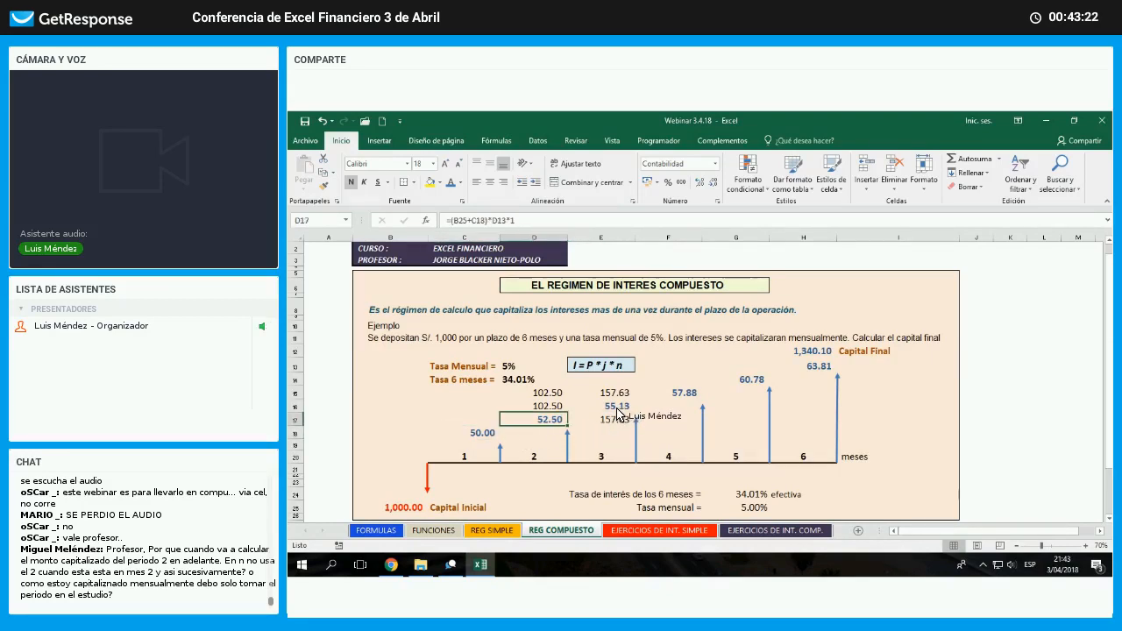
pyautogui.press('Up')
pyautogui.press('Right')
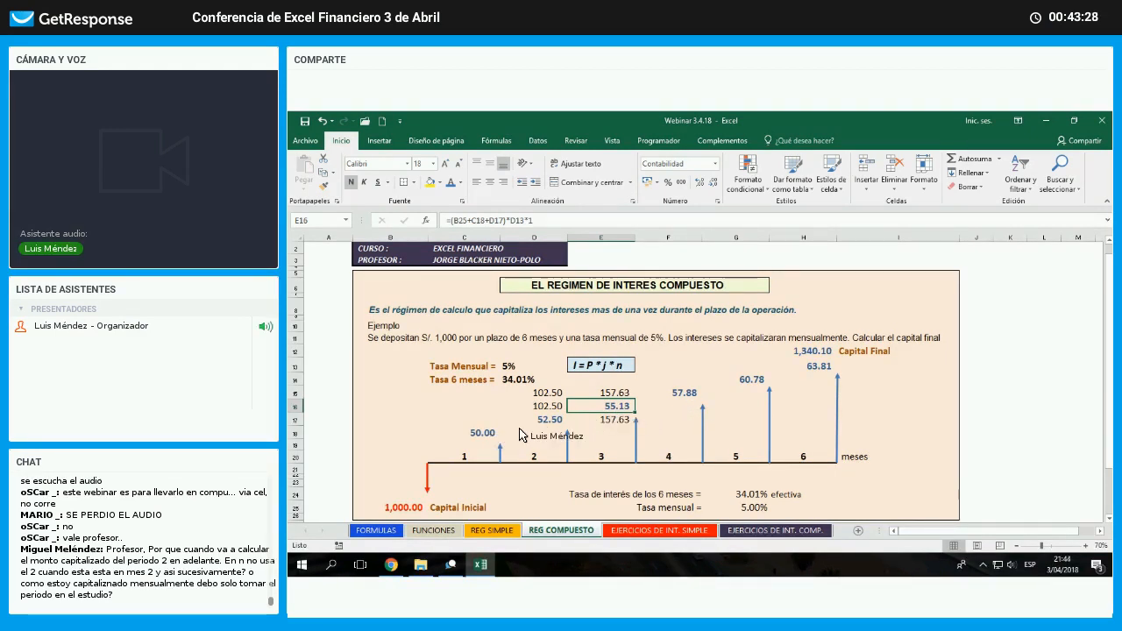
pyautogui.press('Down')
pyautogui.press('Down')
pyautogui.press('Left')
pyautogui.press('Left')
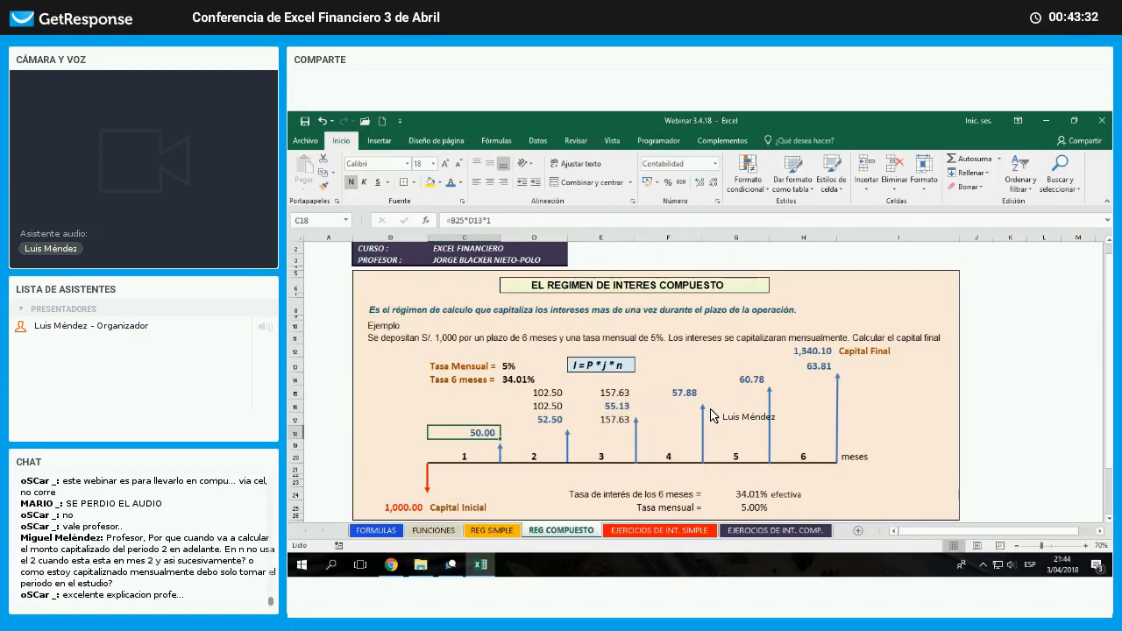
# - Calculate the third month's interest in cell E14 by subtracting D15 from E15
pyautogui.press('Right')
pyautogui.press('Right')
pyautogui.press('Up')
pyautogui.press('Up')
pyautogui.press('Up')
pyautogui.press('Up')
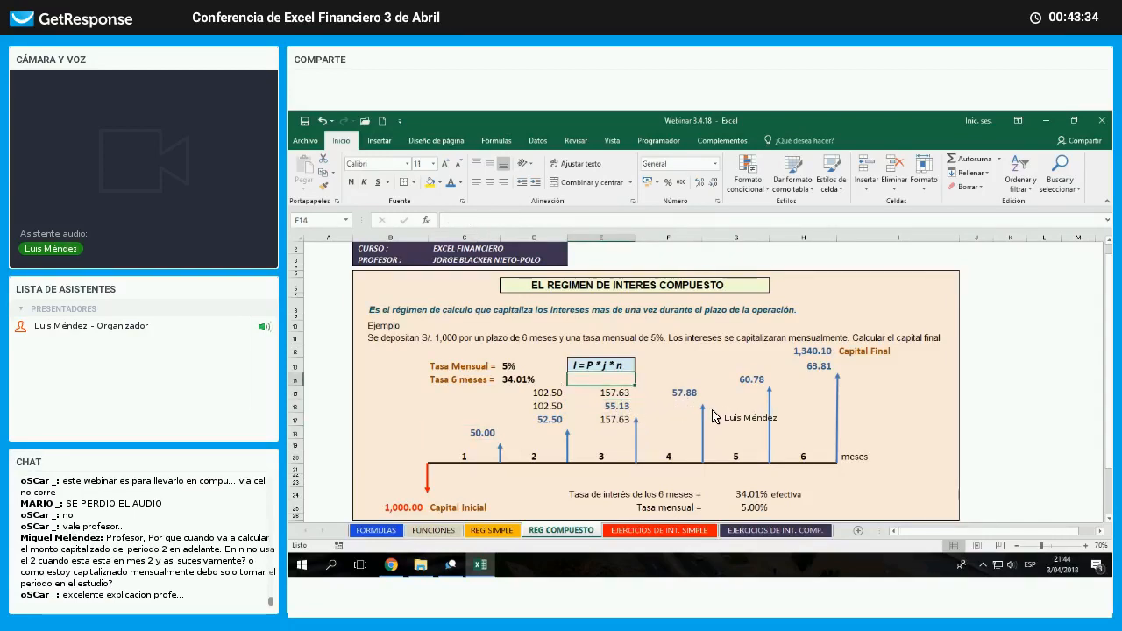
pyautogui.write('+')
pyautogui.press('Down')
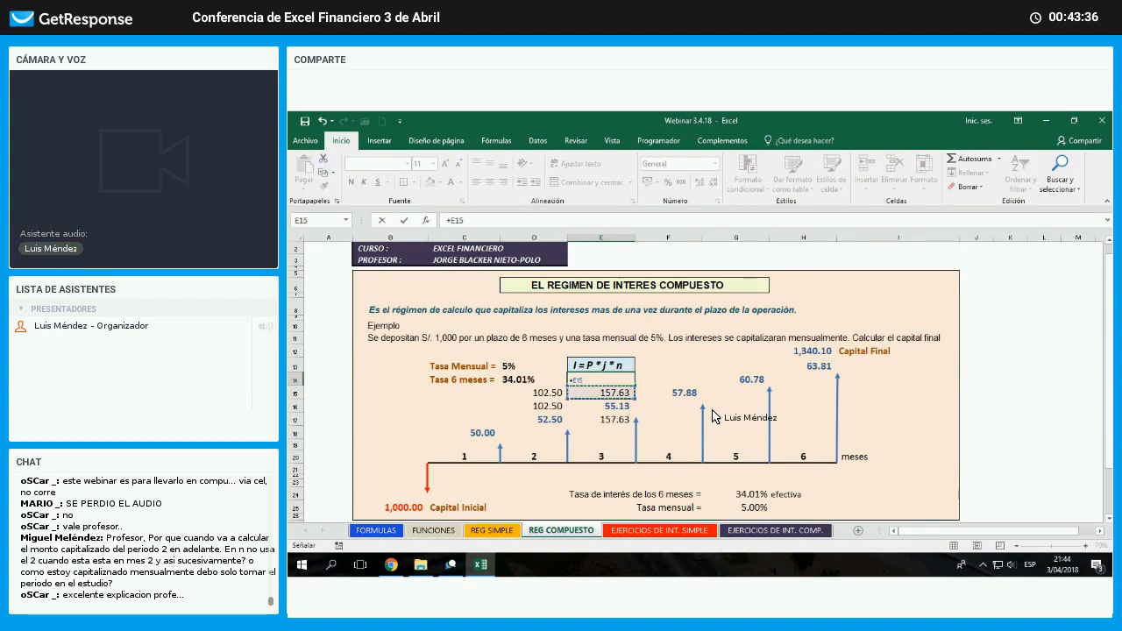
pyautogui.write('-')
pyautogui.press('Down')
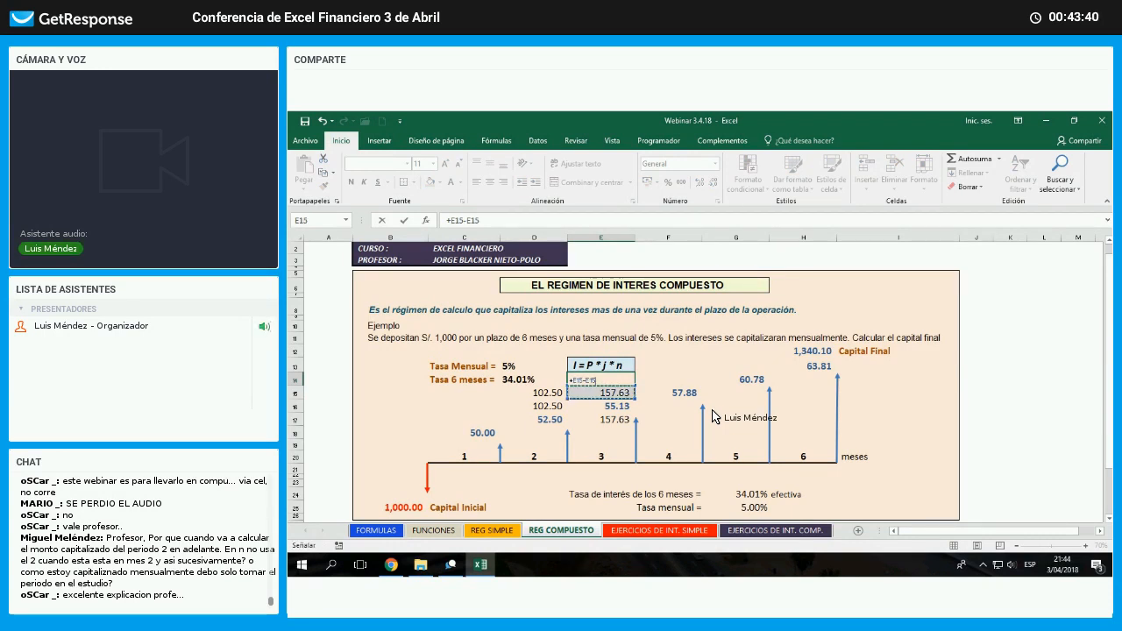
pyautogui.press('Return')
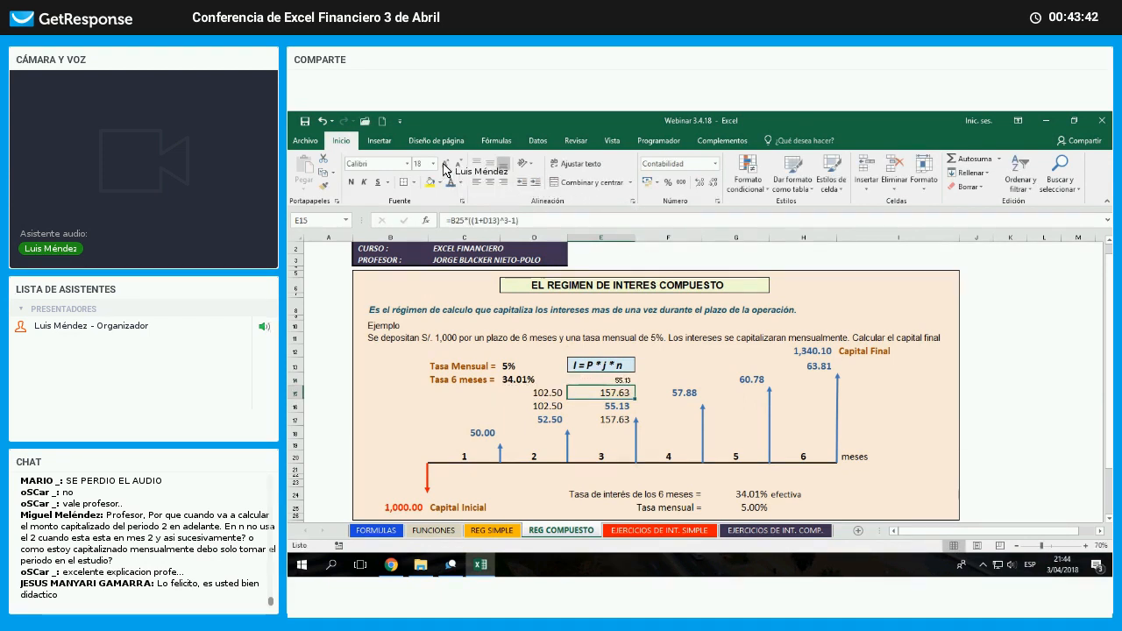
# - Enlarge the font of the third-month interest difference in cell E14
pyautogui.press('Up')
pyautogui.click(447, 165)
pyautogui.click(447, 165)
pyautogui.click(447, 165)
pyautogui.click(447, 164)
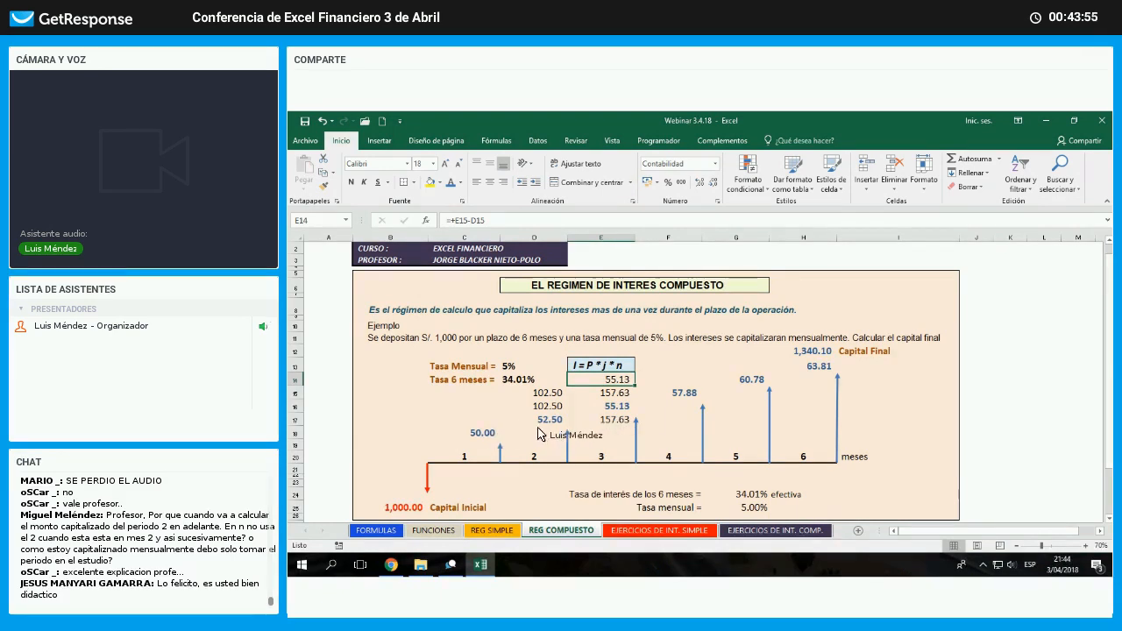
# - Examine the interest formulas along the timeline from month 1 in C18 to month 6 in H13
pyautogui.click(482, 433)
pyautogui.click(550, 421)
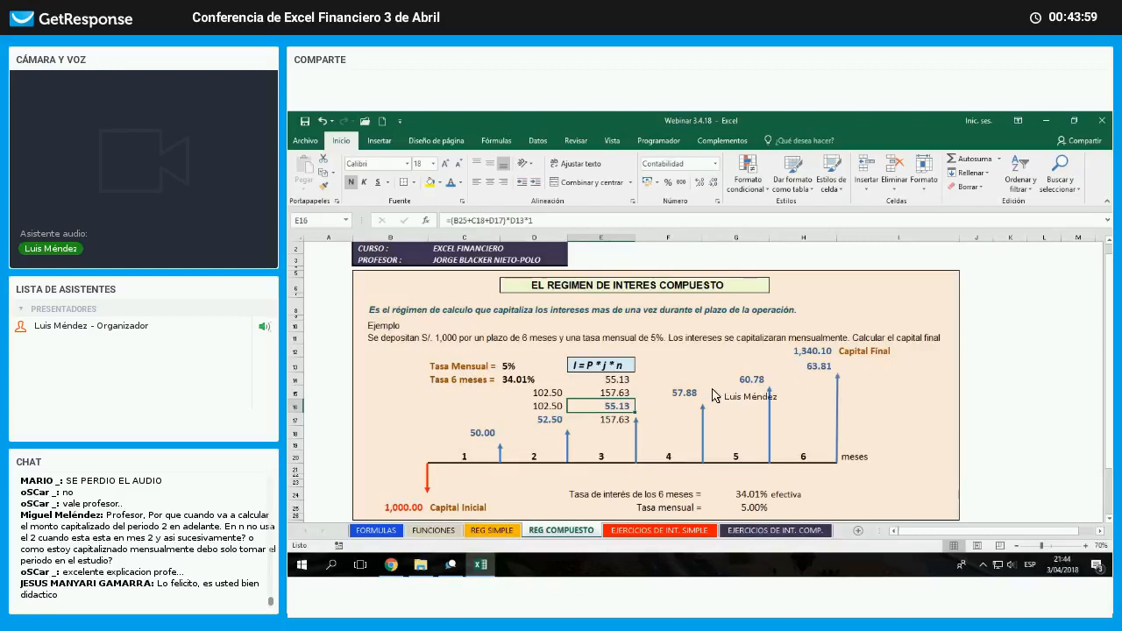
pyautogui.click(675, 393)
pyautogui.press('Right')
pyautogui.press('Up')
pyautogui.press('Right')
pyautogui.press('Up')
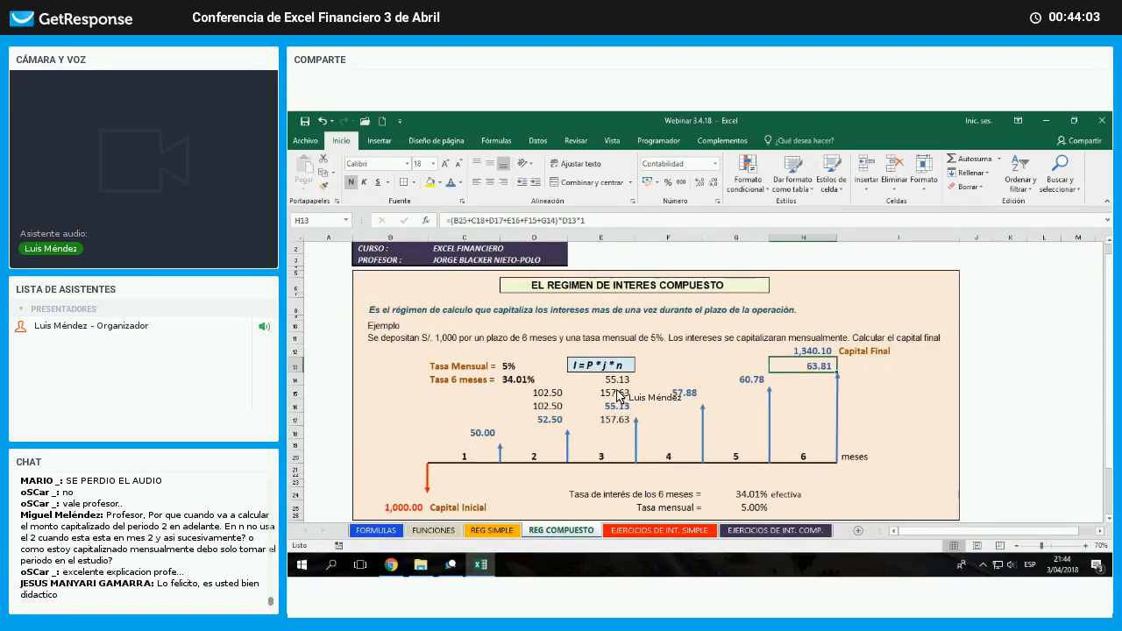
# - Clear the auxiliary calculations from cells E14:E15, D15:D16 and E17 on the REG COMPUESTO sheet
pyautogui.moveTo(600, 379); pyautogui.dragTo(600, 394)
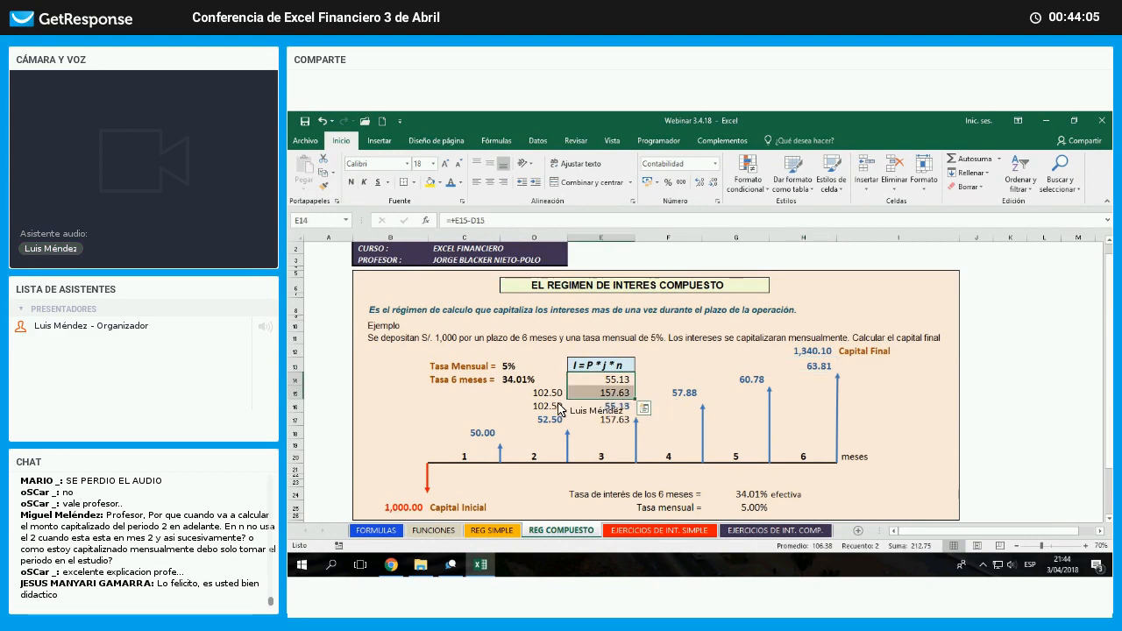
pyautogui.press('Delete')
pyautogui.press('Left')
pyautogui.press('Down')
pyautogui.hotkey('shift', 'Down')
pyautogui.press('Delete')
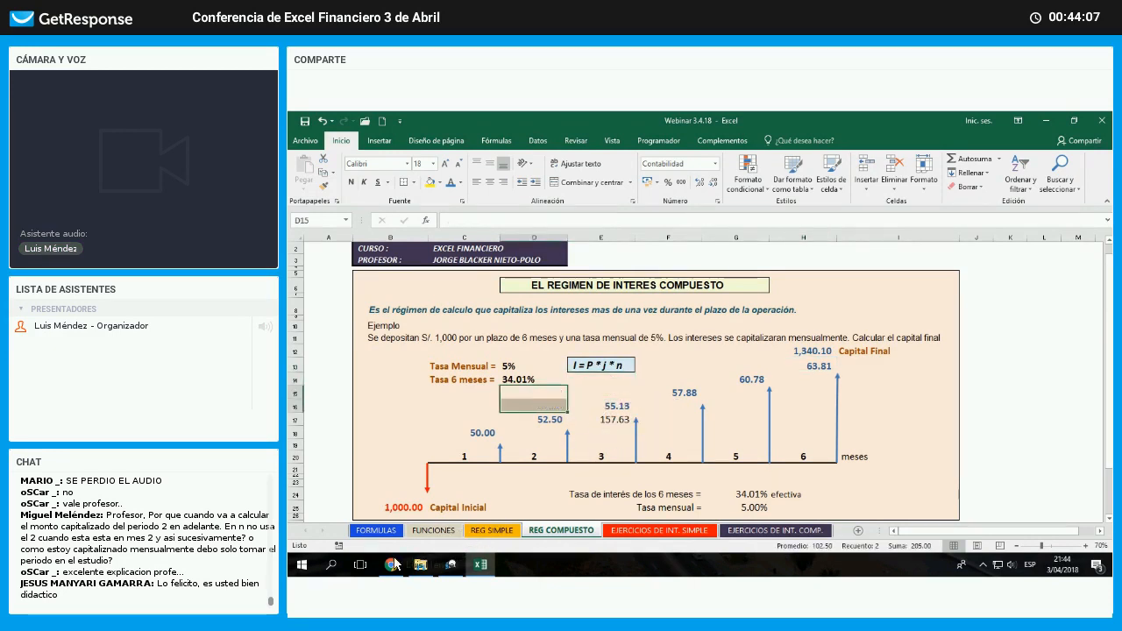
pyautogui.press('Right')
pyautogui.press('Down')
pyautogui.press('Down')
pyautogui.press('Delete')
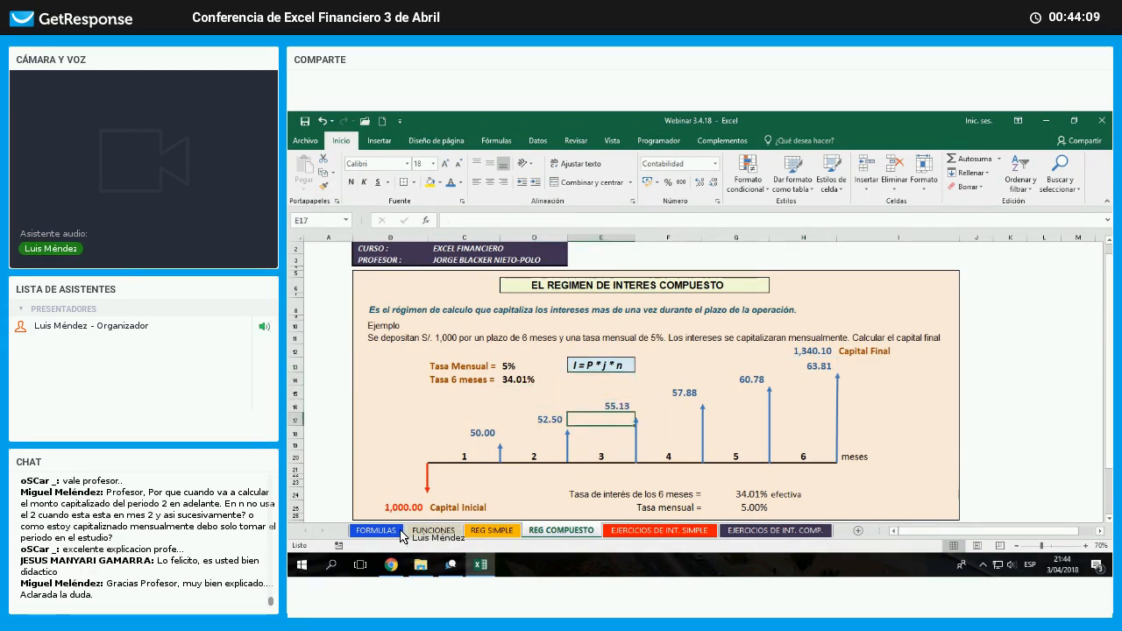
# - Switch to Chrome to read the webinar chat questions and return to the Excel workbook
pyautogui.click(391, 565)
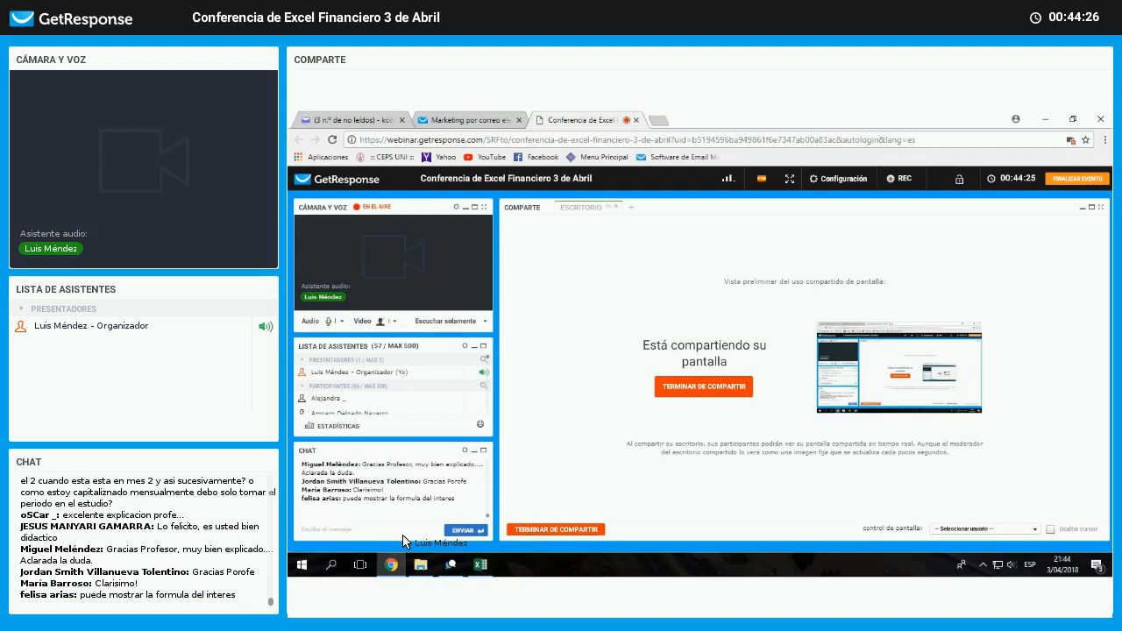
pyautogui.click(480, 568)
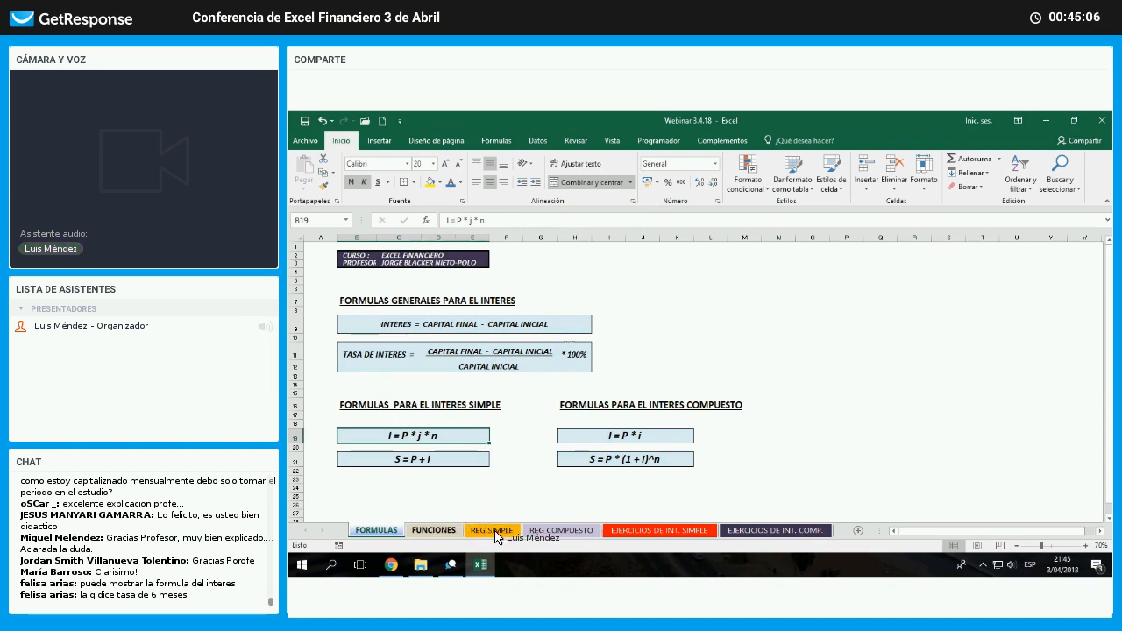
# - Check the FUNCIONES and REG COMPUESTO sheets and examine the compound interest formula I = P * i on the FORMULAS sheet
pyautogui.click(434, 531)
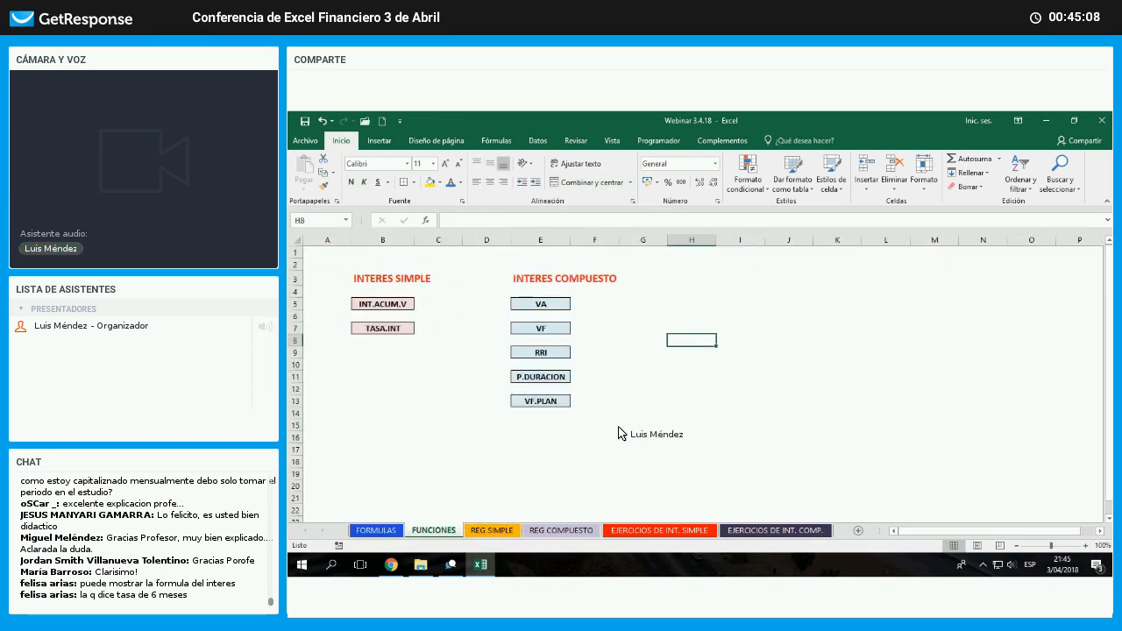
pyautogui.click(561, 531)
pyautogui.click(533, 432)
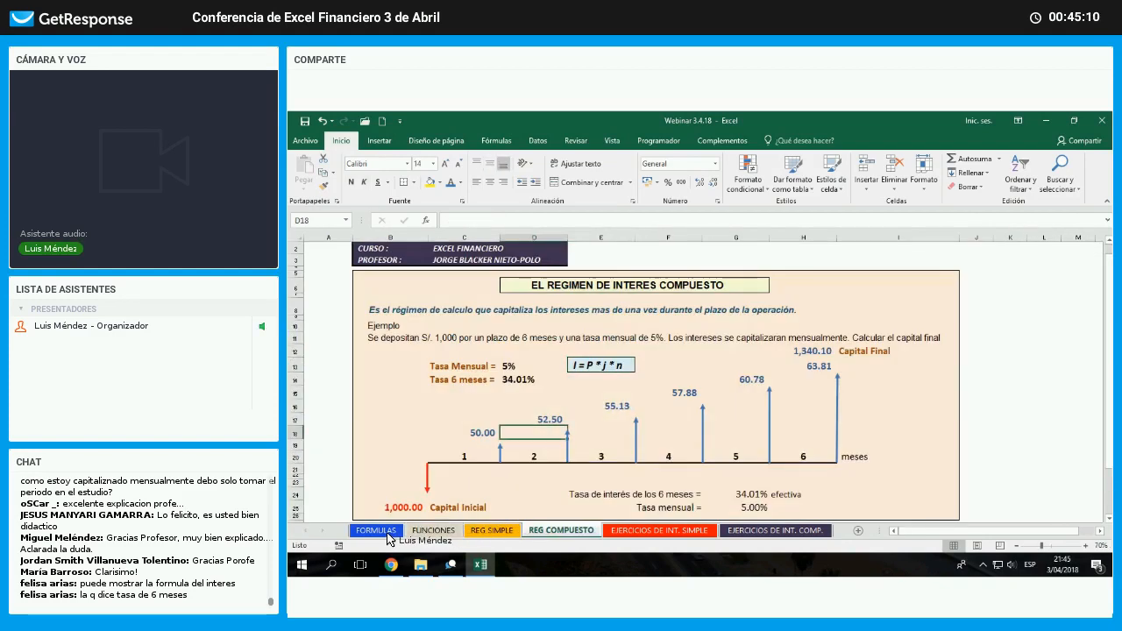
pyautogui.click(376, 530)
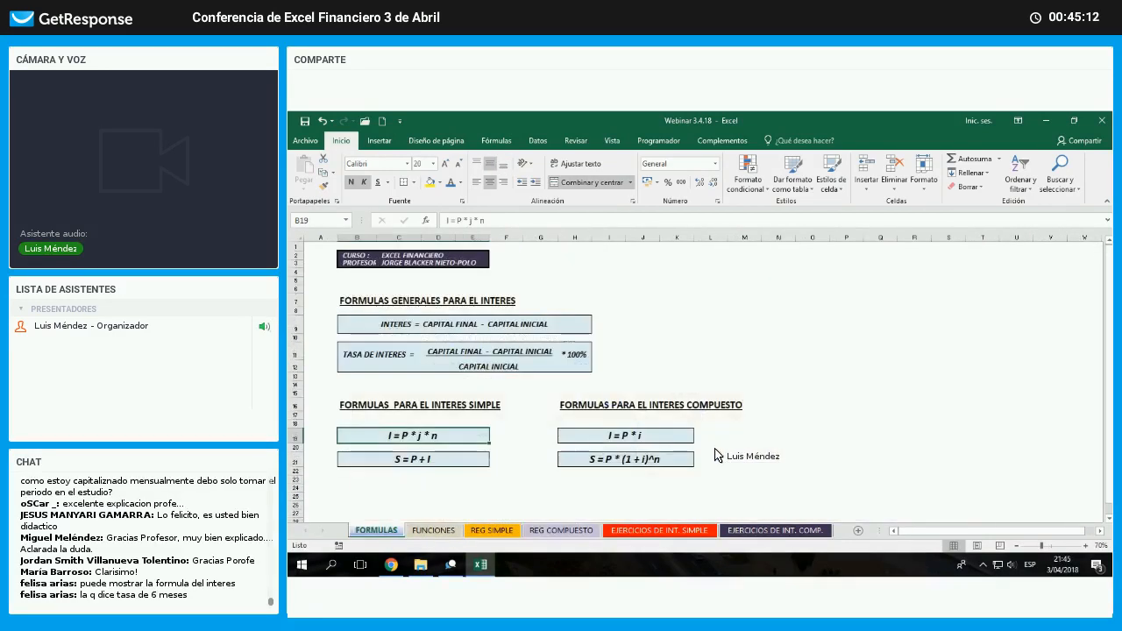
pyautogui.click(674, 436)
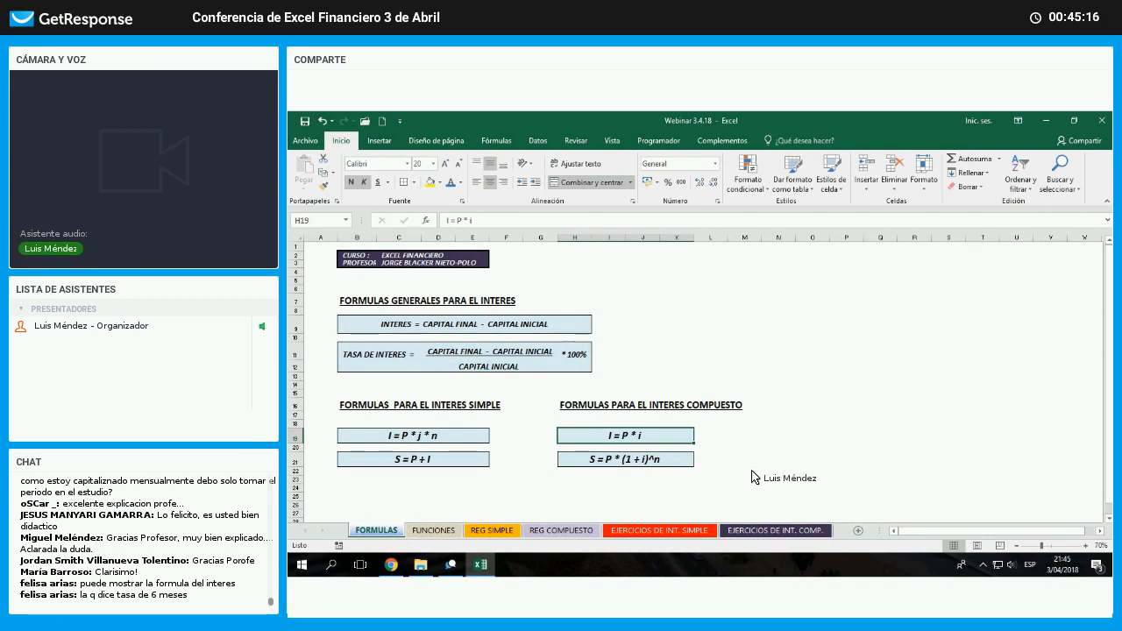
# - Review the six-month interest timeline on the REG COMPUESTO sheet and return to the FORMULAS sheet
pyautogui.click(566, 534)
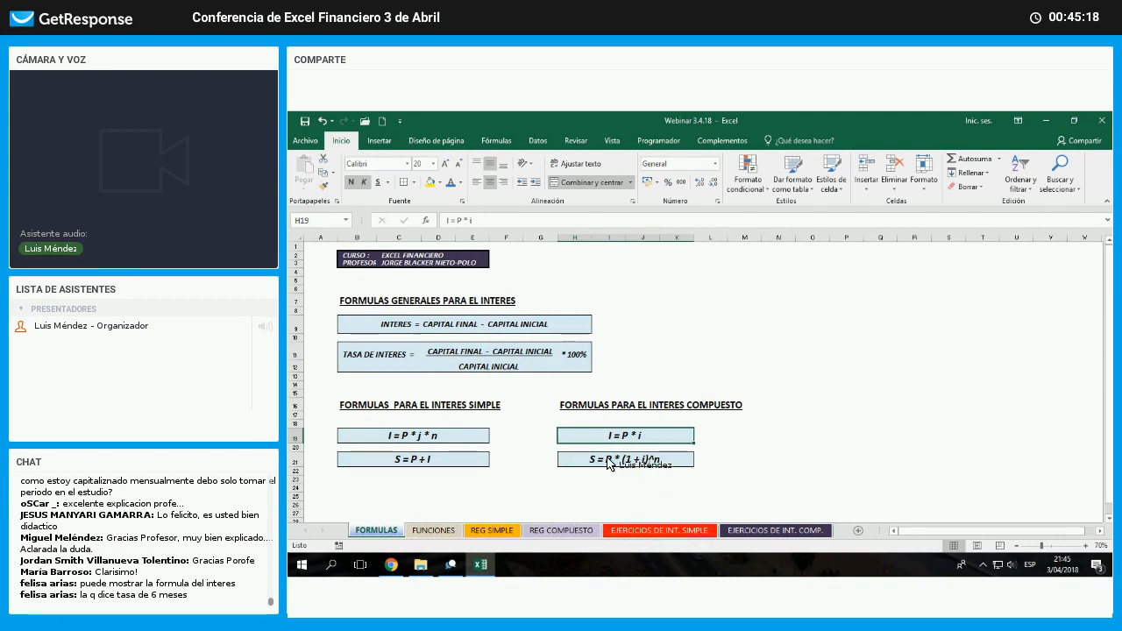
pyautogui.click(605, 393)
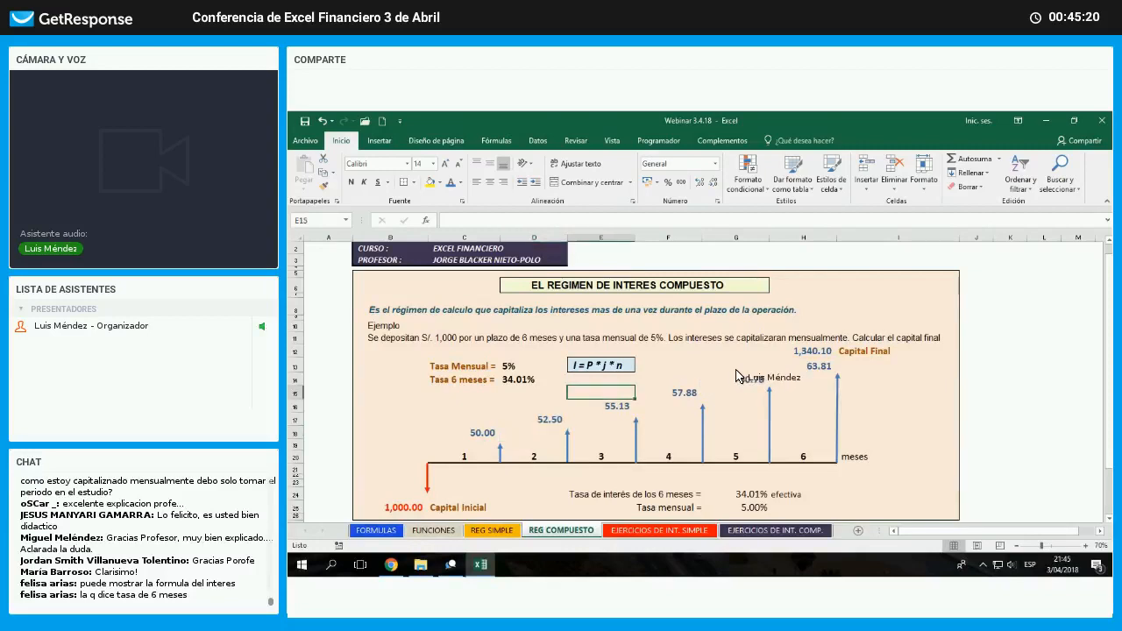
pyautogui.click(673, 380)
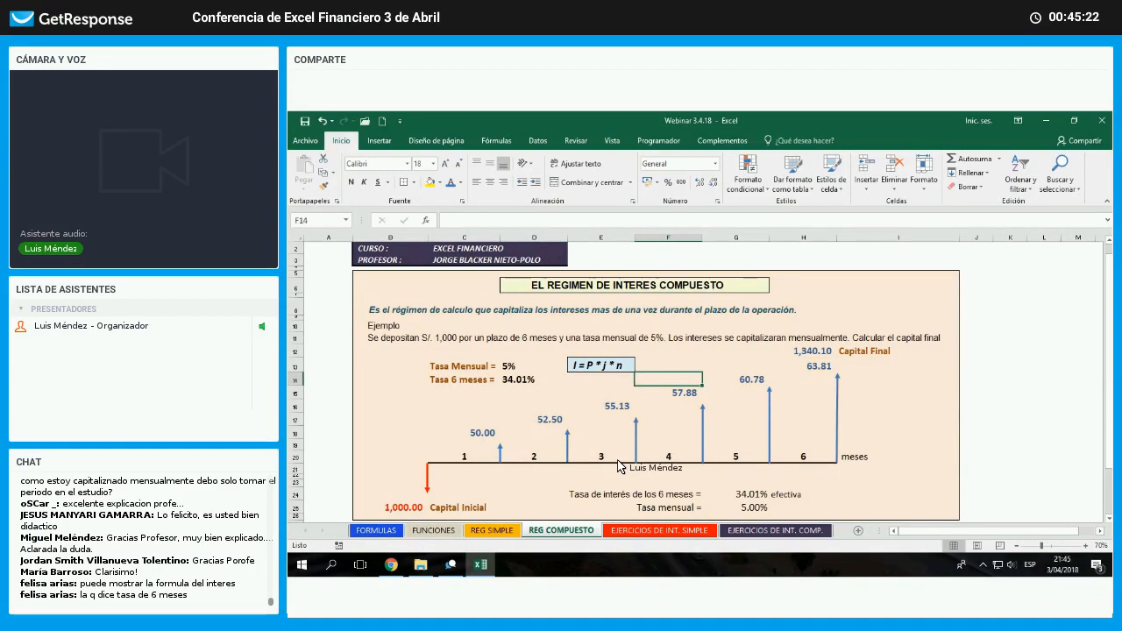
pyautogui.press('Up')
pyautogui.press('Right')
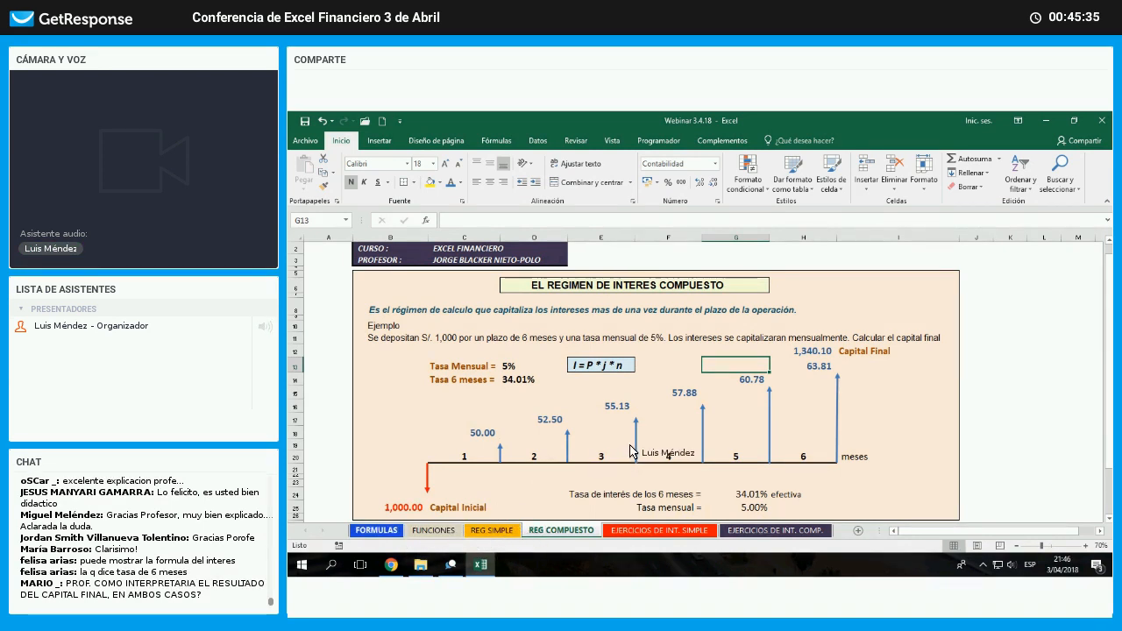
pyautogui.hotkey('ctrl', 'pageup')
pyautogui.hotkey('ctrl', 'pageup')
pyautogui.hotkey('ctrl', 'pageup')
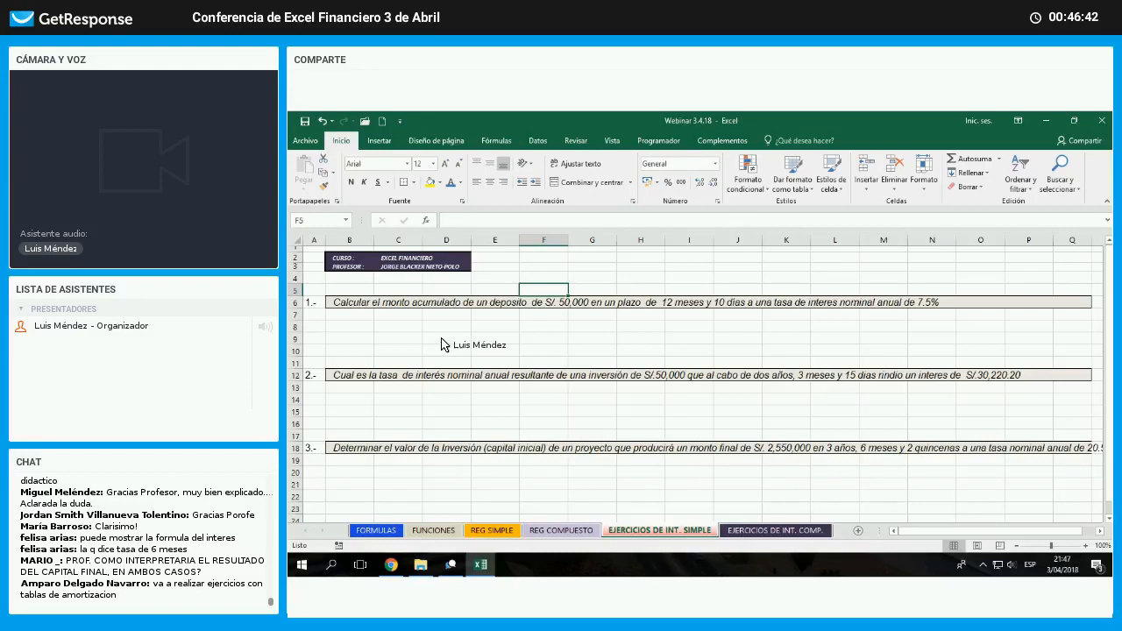
# - Label cells C7 and C8 under exercise 1 "Monto acumulado (VF)" and "Deposito (VA)", widening column D slightly
pyautogui.click(349, 315)
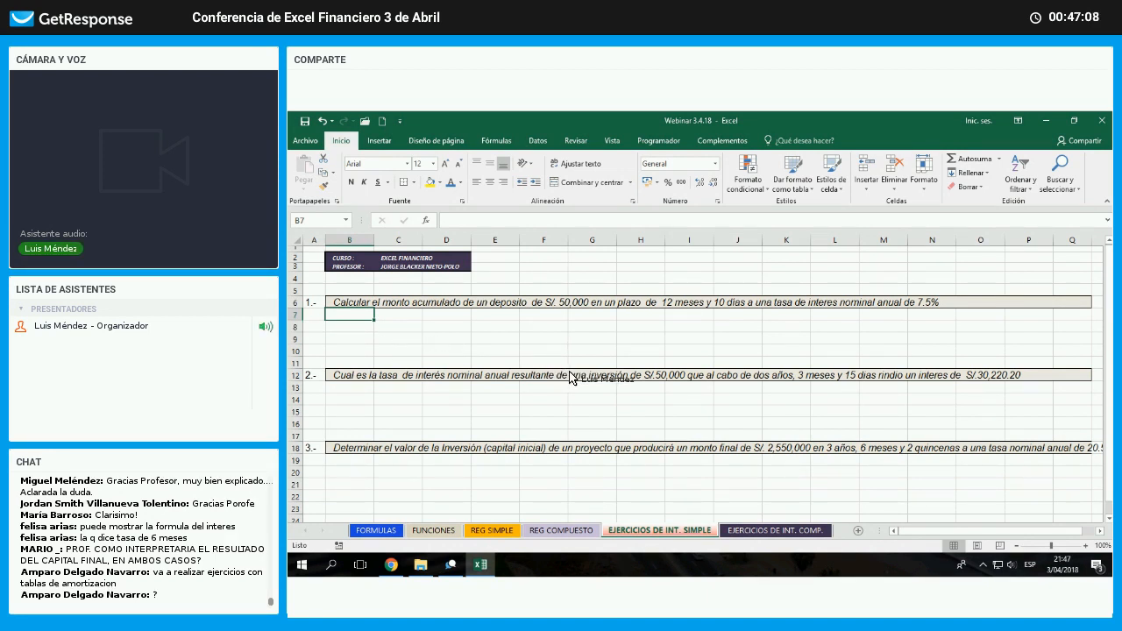
pyautogui.press('Right')
pyautogui.write('M')
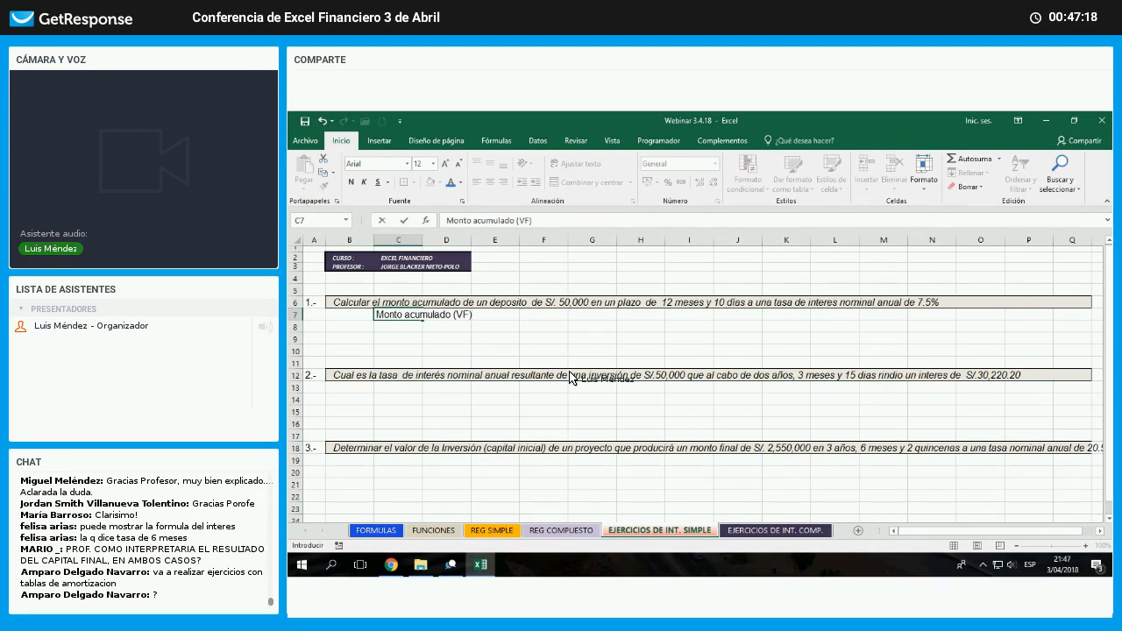
pyautogui.press('Tab')
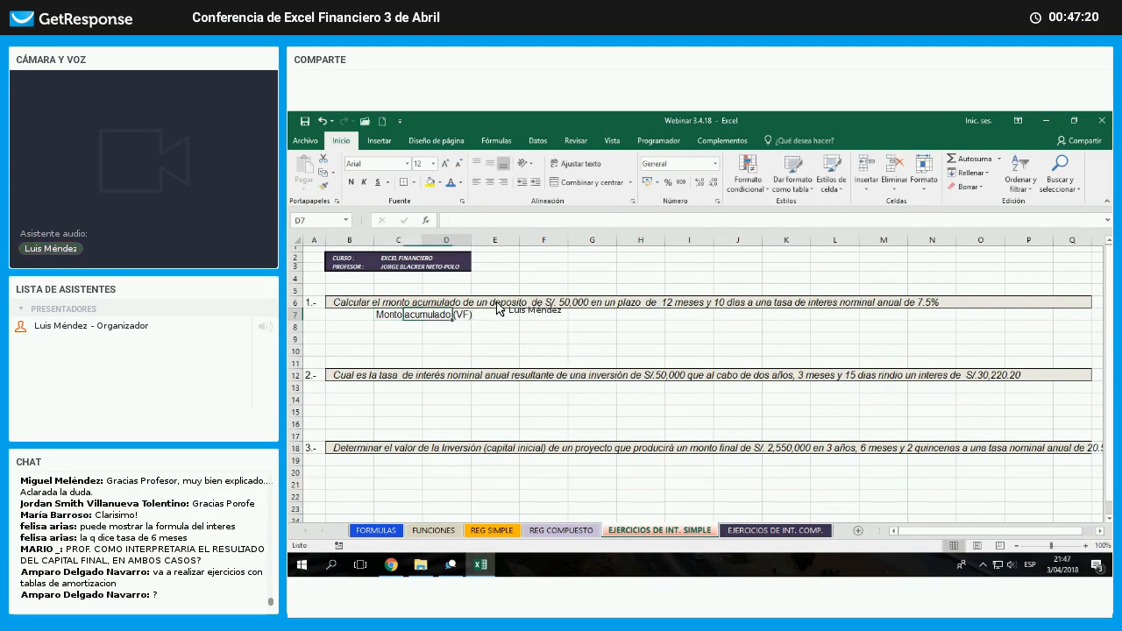
pyautogui.moveTo(472, 240); pyautogui.dragTo(477, 241)
pyautogui.click(398, 327)
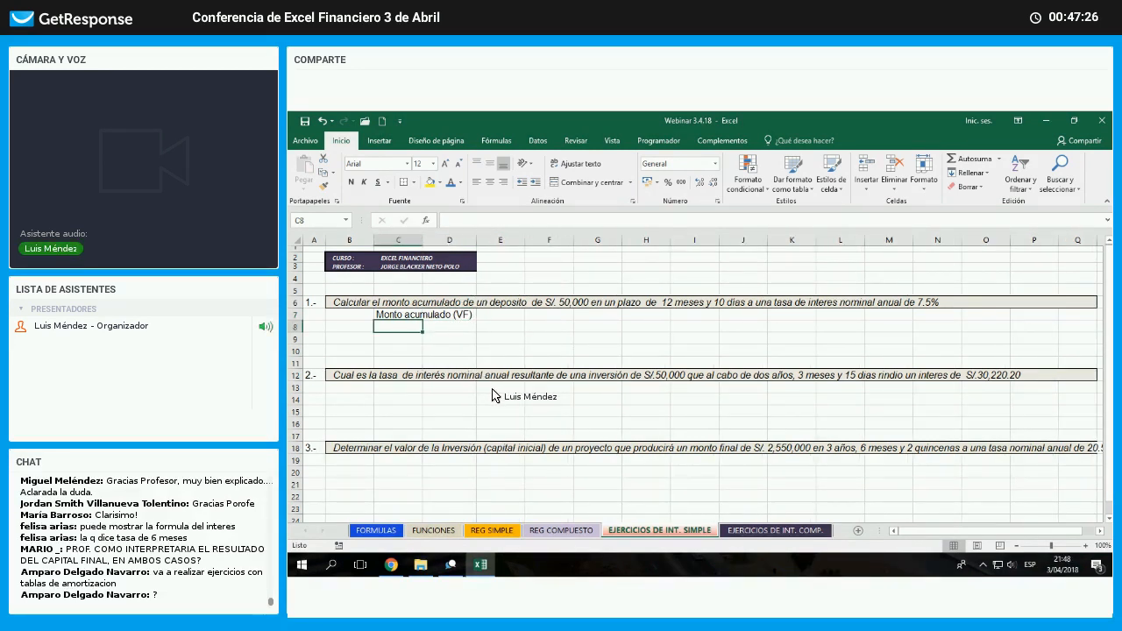
pyautogui.write('Deposito')
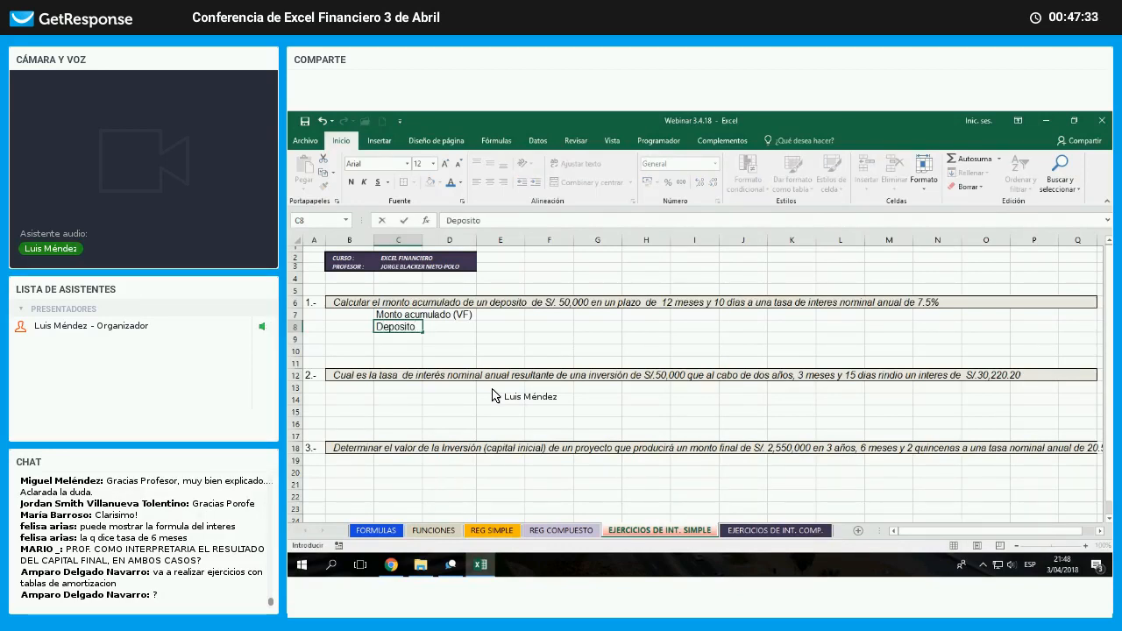
pyautogui.write('(VA')
pyautogui.press('Return')
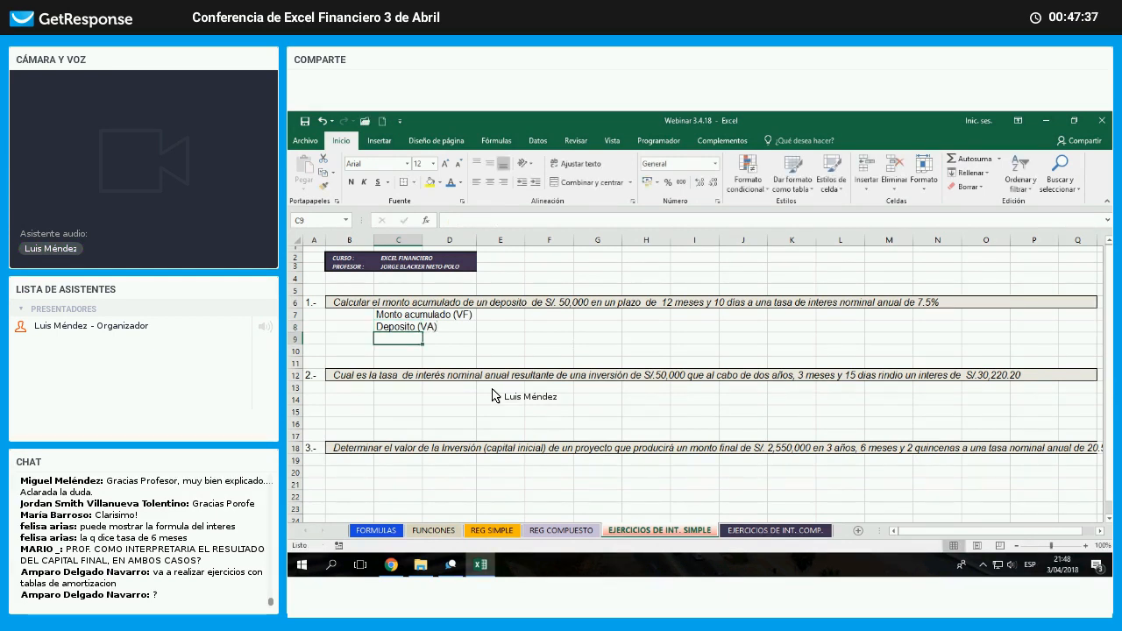
# - Enter 50000 in cell E8 as the deposit amount
pyautogui.press('Up')
pyautogui.press('Right')
pyautogui.press('Right')
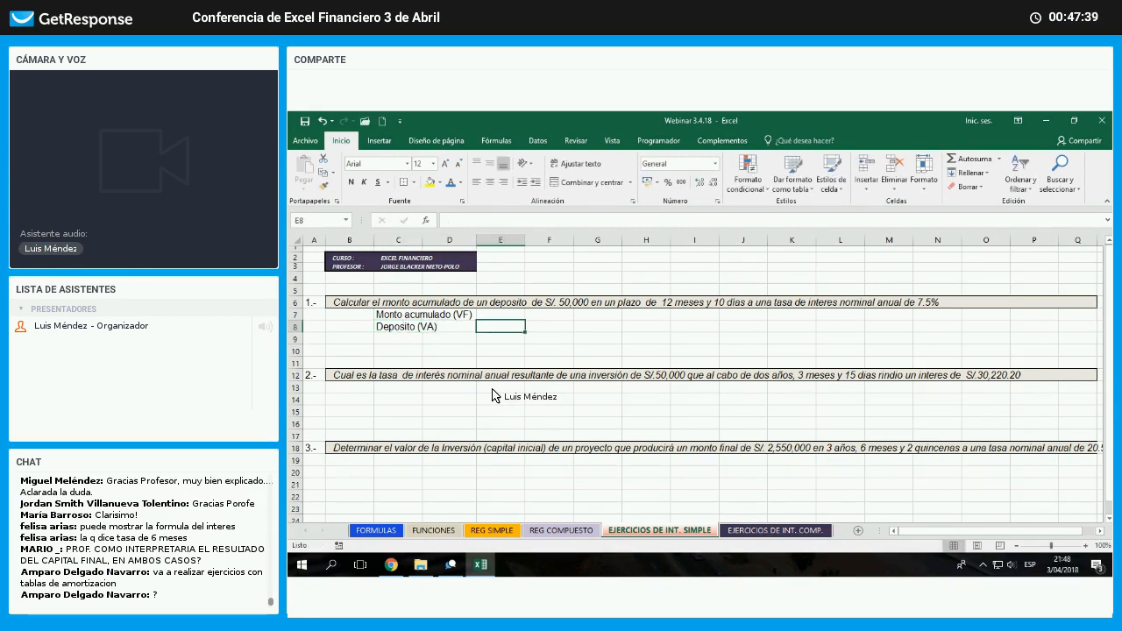
pyautogui.write('500')
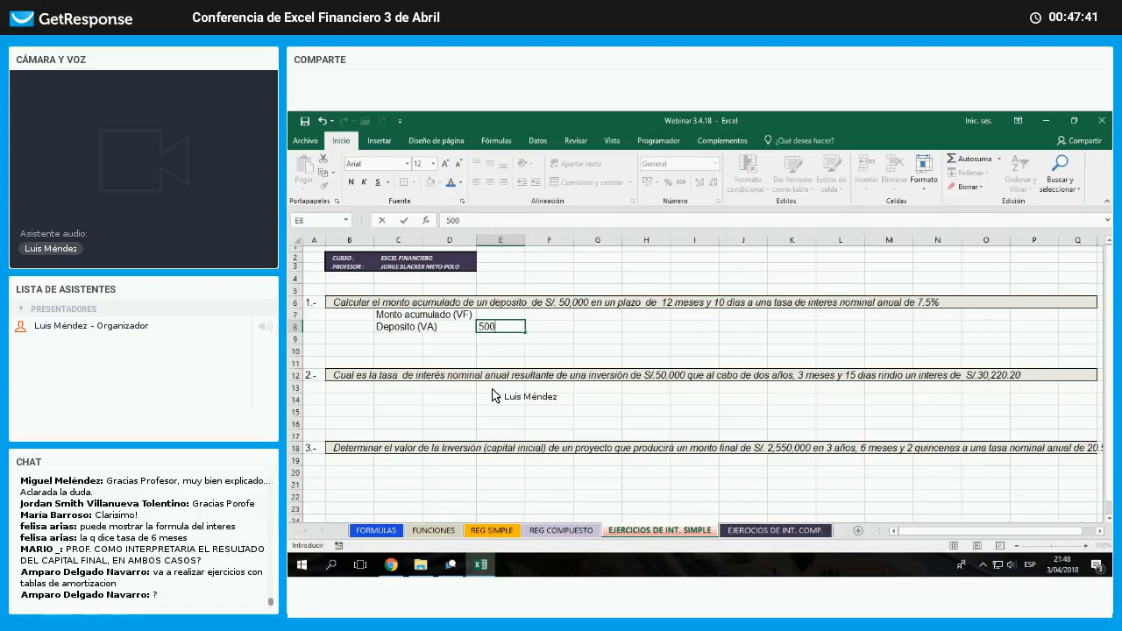
pyautogui.write('00')
pyautogui.press('Return')
# - Label cell C9 "Plazo (Nper)" below the deposit label
pyautogui.press('Left')
pyautogui.press('Left')
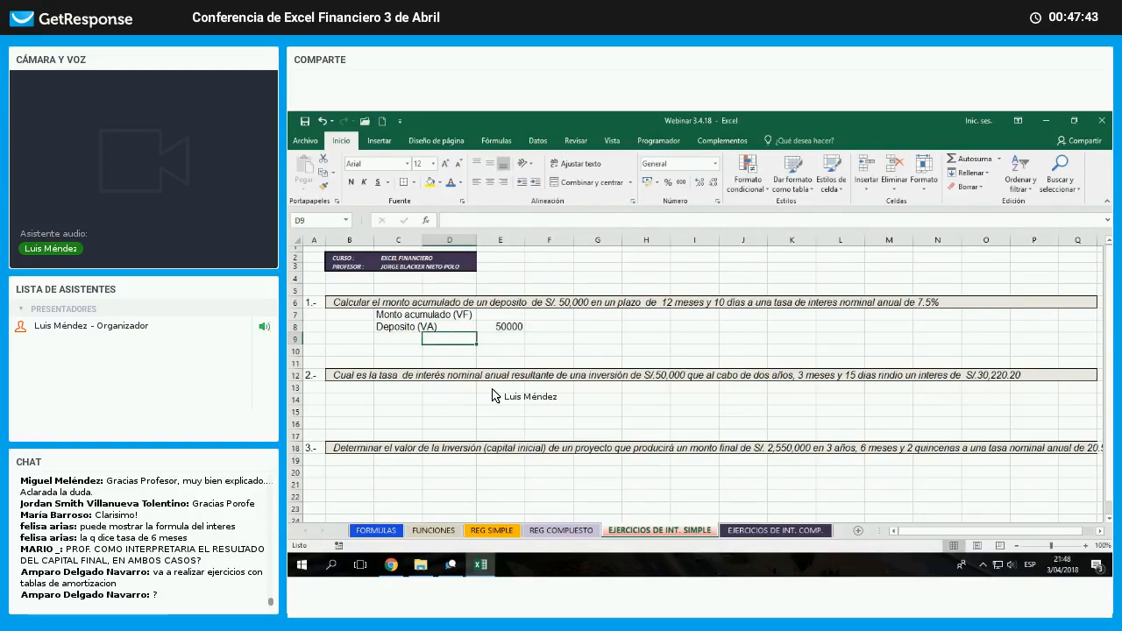
pyautogui.write('Pla')
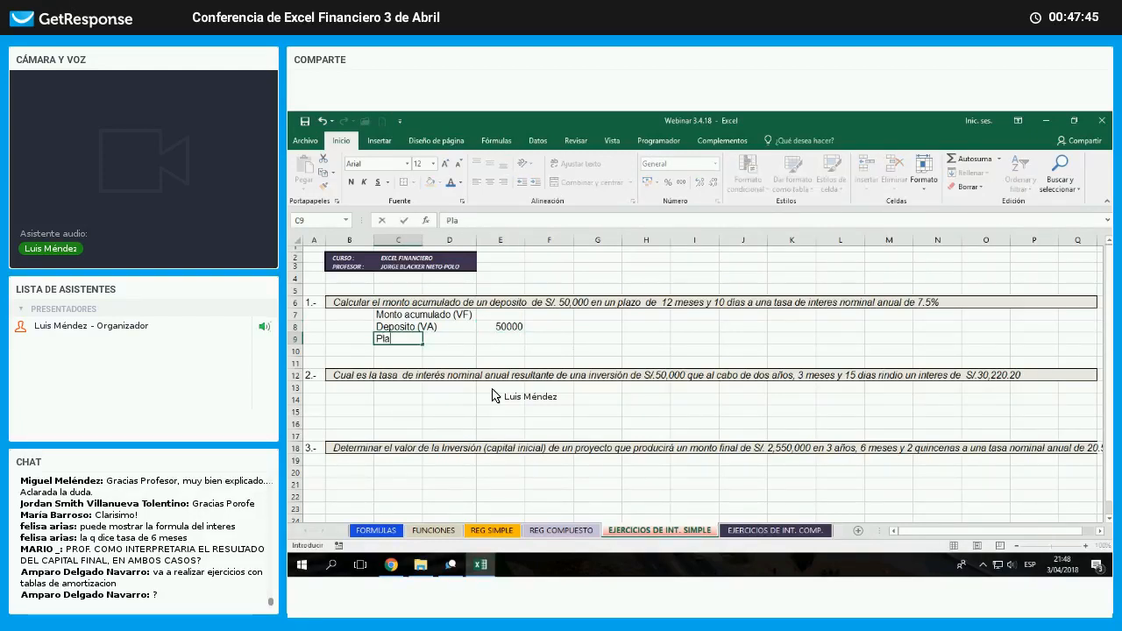
pyautogui.write('zo (Nper)')
pyautogui.click(499, 339)
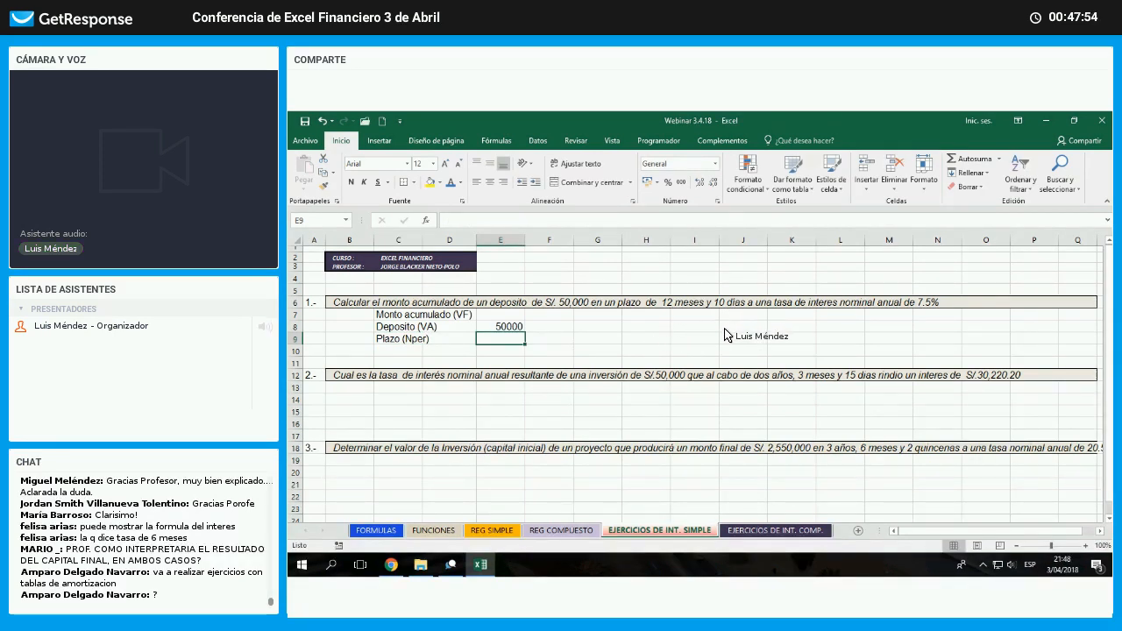
# - Try to calculate the term of 12 months and 10 days in cell E9 with =12*360+10
pyautogui.moveTo(694, 314); pyautogui.dragTo(743, 314)
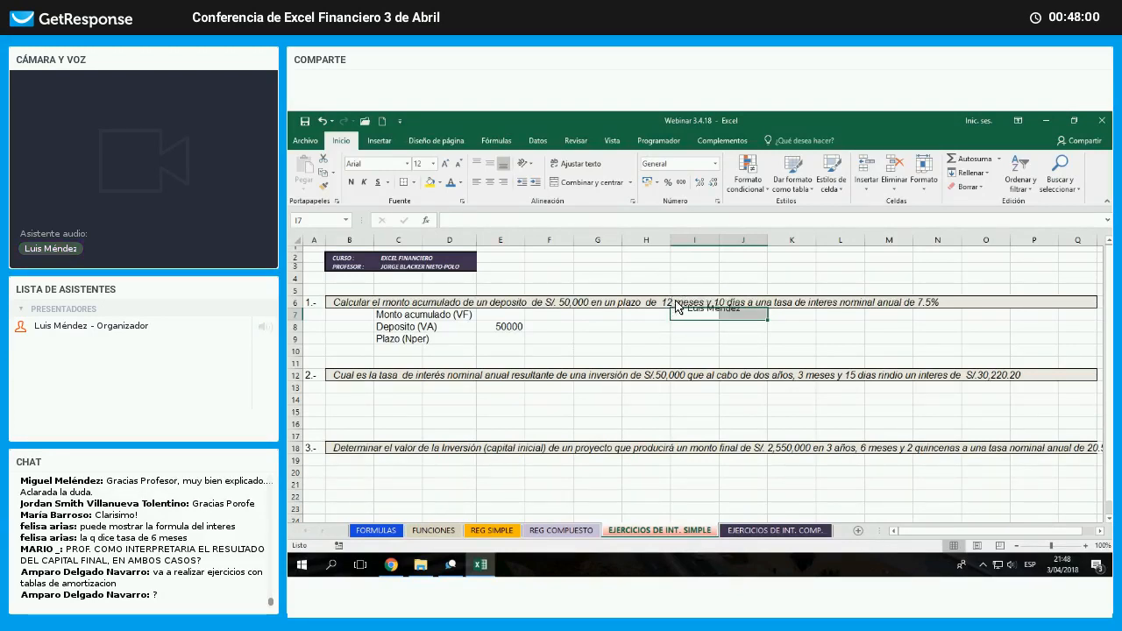
pyautogui.moveTo(649, 291); pyautogui.dragTo(737, 321)
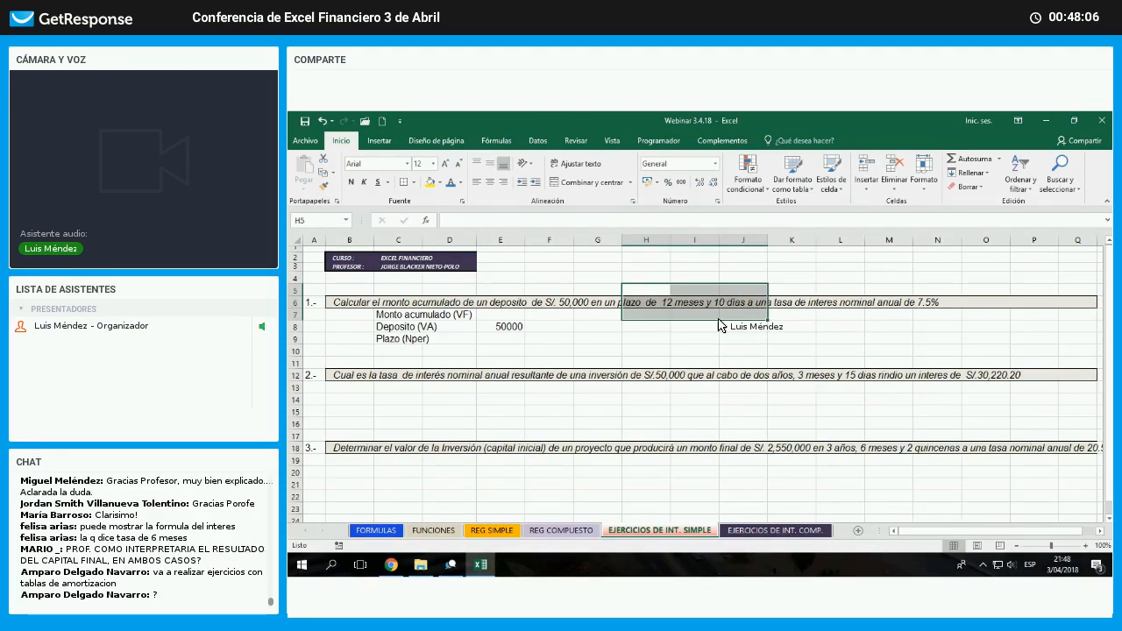
pyautogui.click(716, 325)
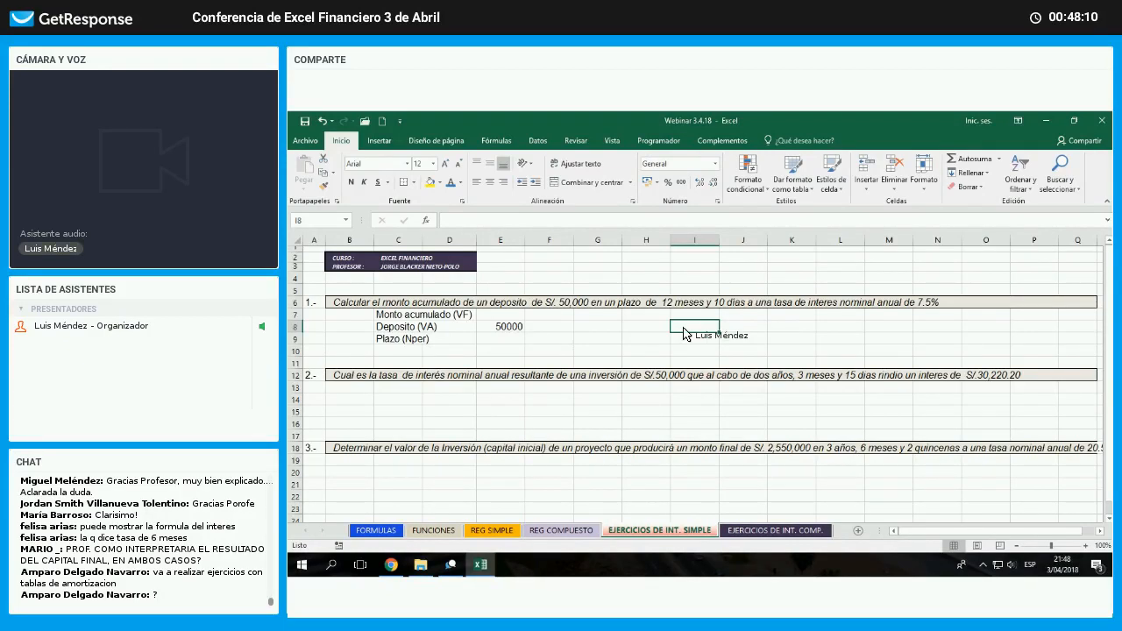
pyautogui.press('Down')
pyautogui.press('Left')
pyautogui.press('Left')
pyautogui.press('Left')
pyautogui.press('Left')
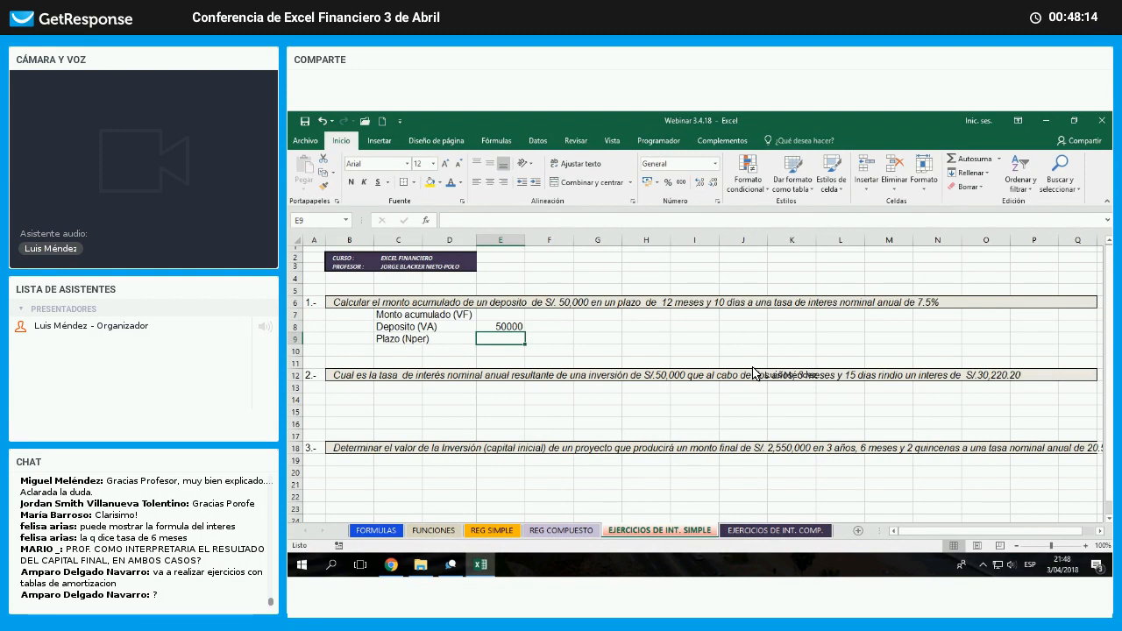
pyautogui.write('=')
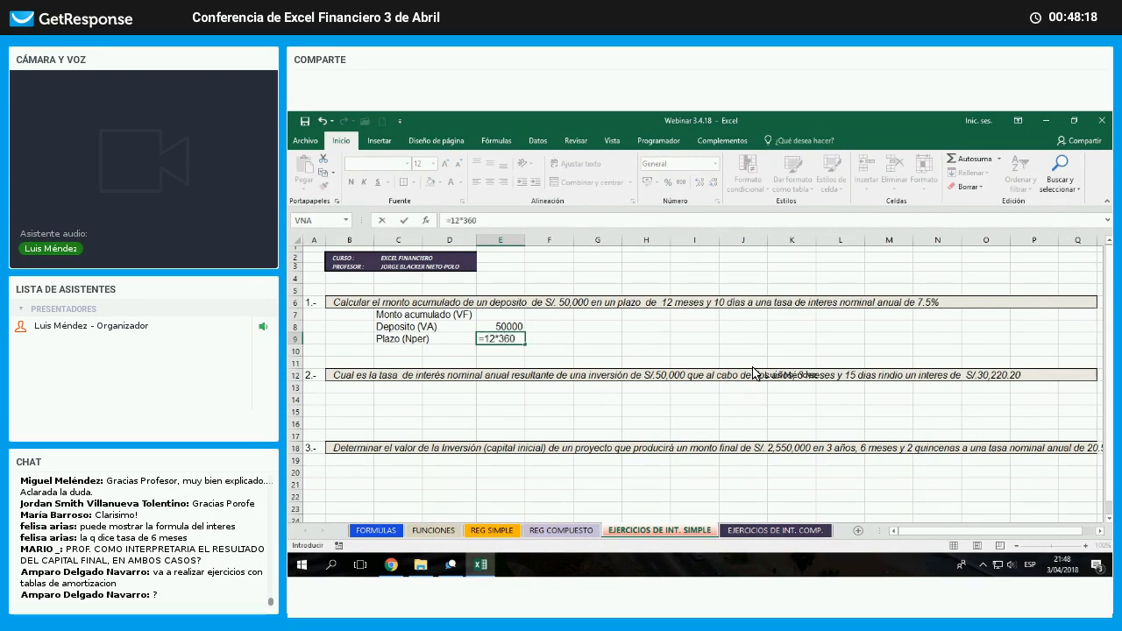
pyautogui.write('12*360+10')
pyautogui.press('Return')
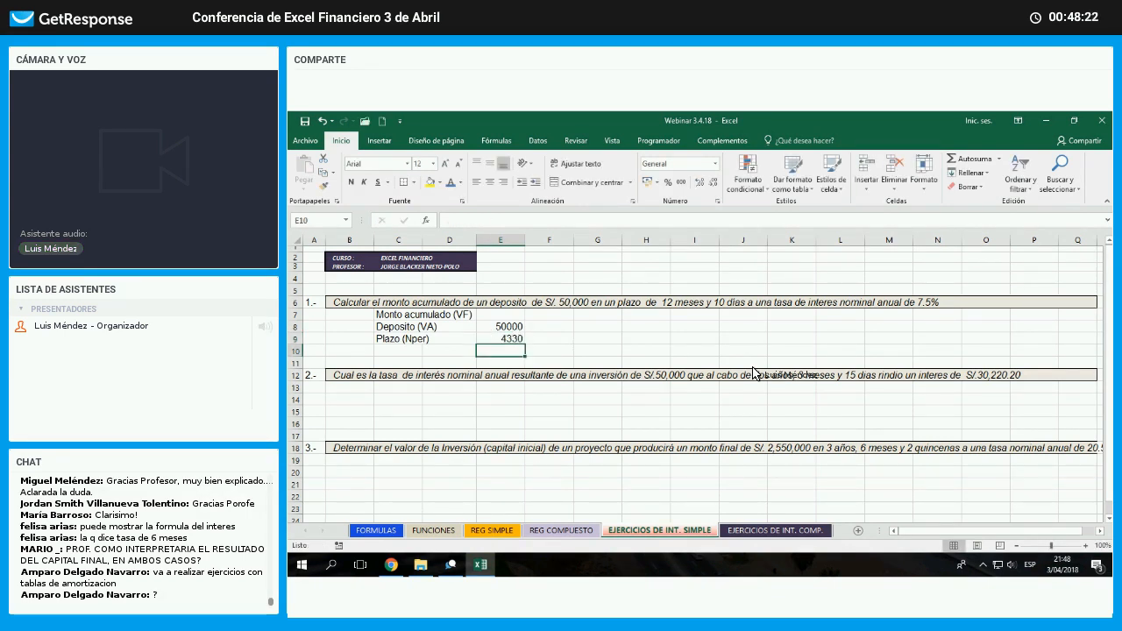
# - Replace the term formula in E9 with +12*30+10 and enter the unit "dias" in F9
pyautogui.press('Up')
pyautogui.write('+')
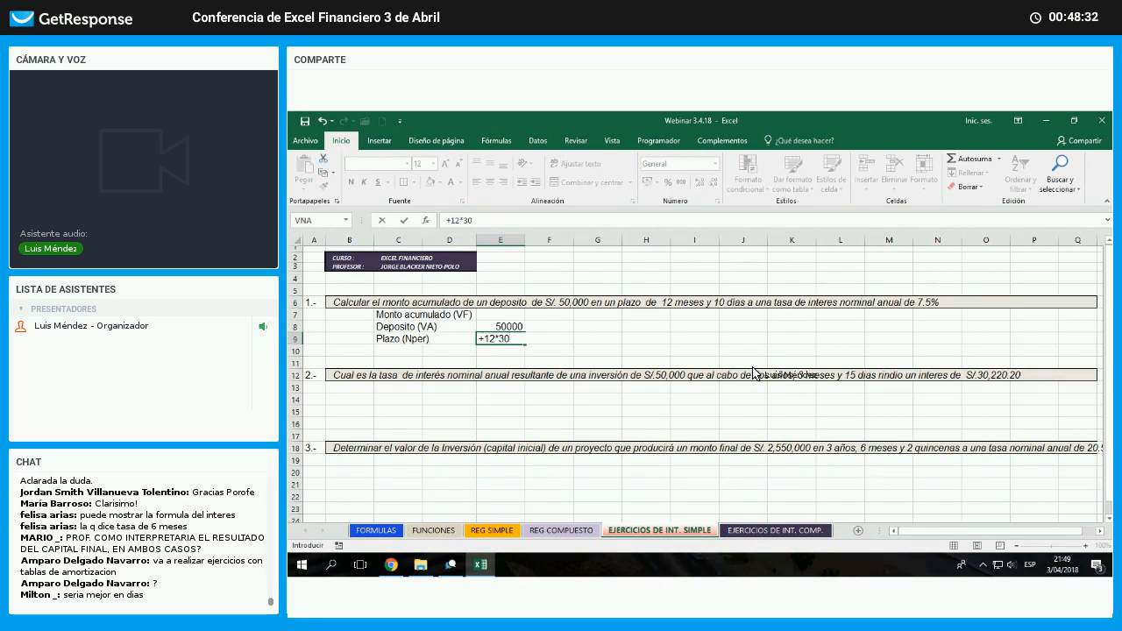
pyautogui.write('+1')
pyautogui.press('Tab')
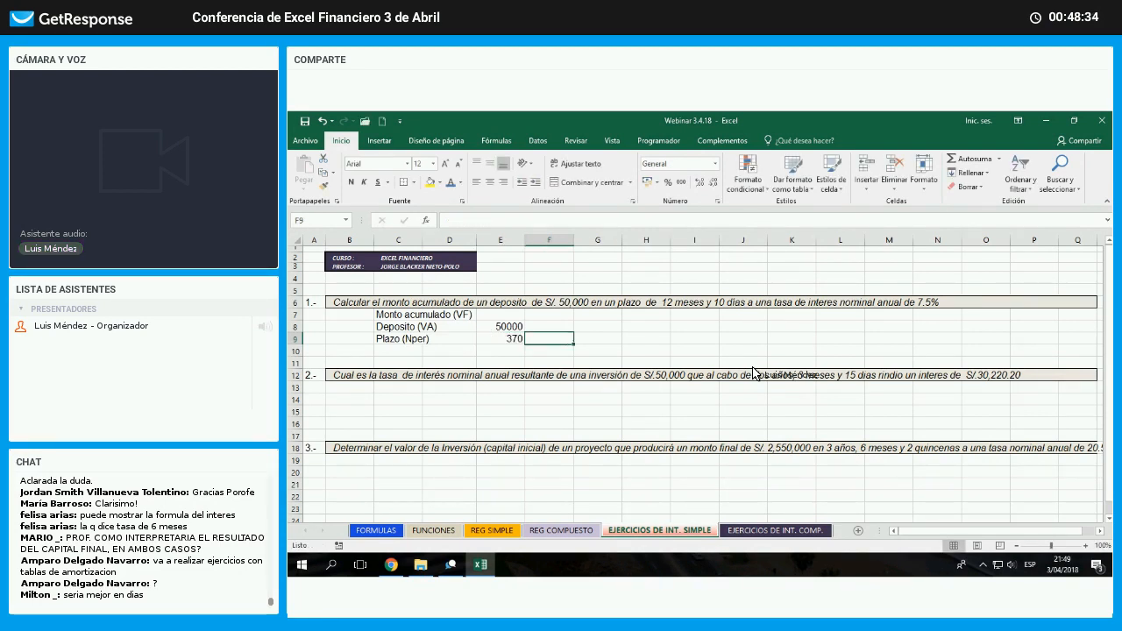
pyautogui.write('dias')
pyautogui.press('Return')
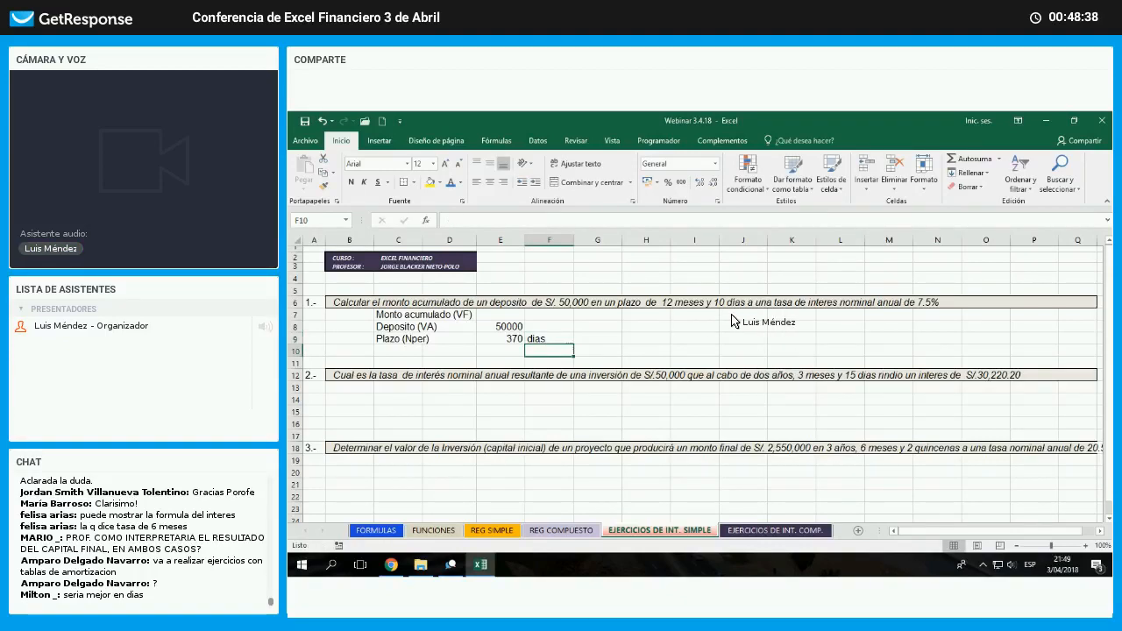
pyautogui.click(668, 315)
pyautogui.keyDown('shift'); pyautogui.click(734, 320); pyautogui.keyUp('shift')
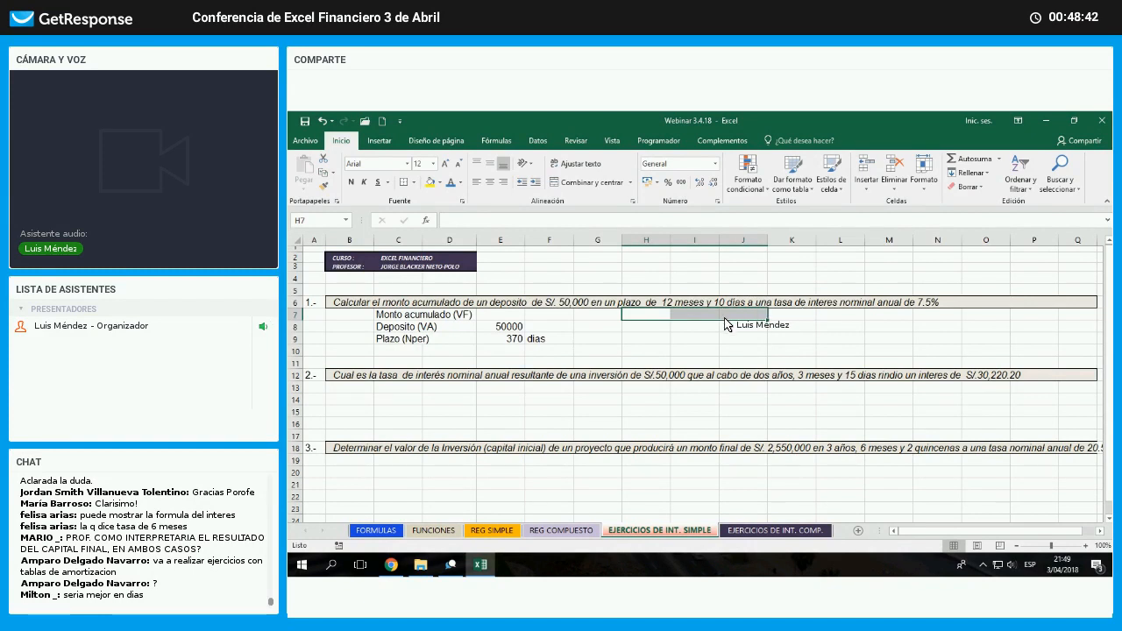
pyautogui.moveTo(731, 324); pyautogui.dragTo(733, 331)
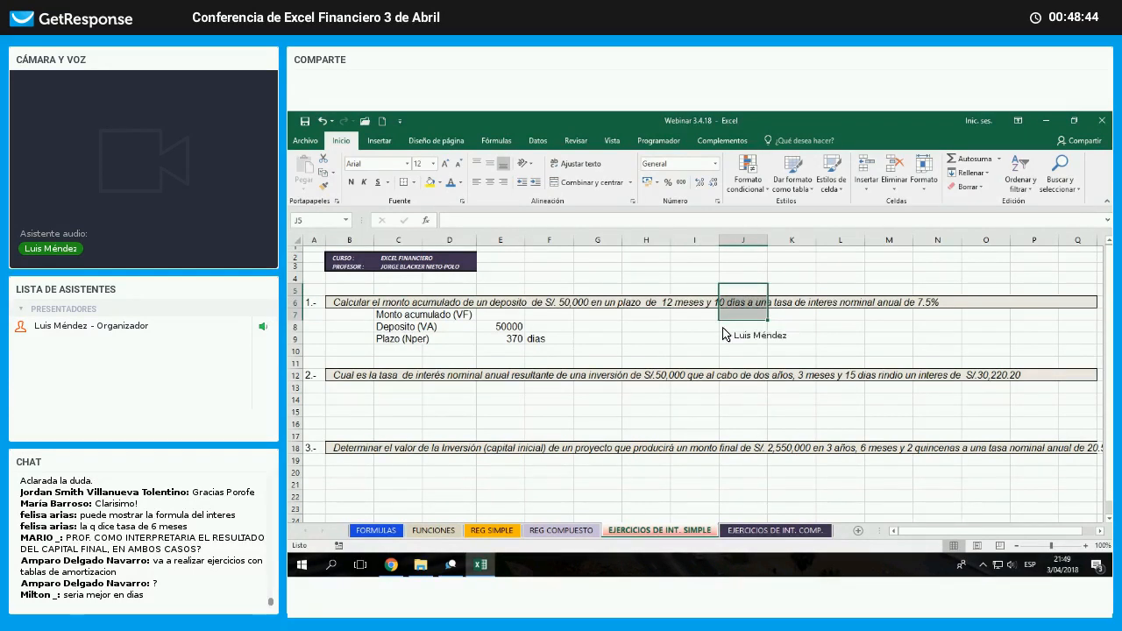
pyautogui.click(650, 316)
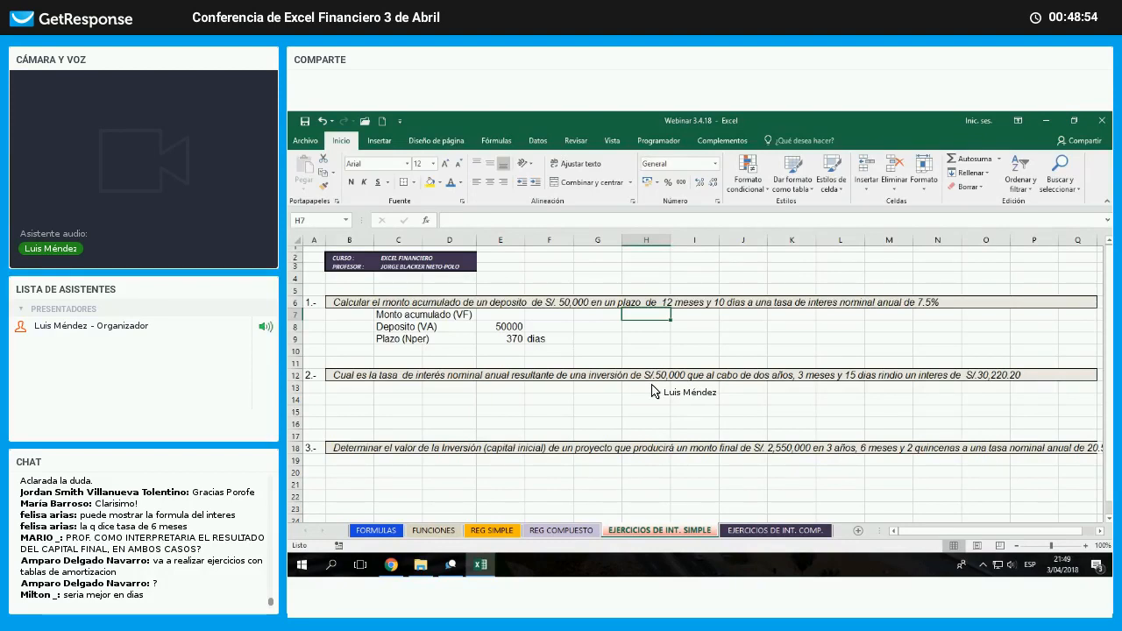
# - Label cell C10 "Tasa nominal anual" and enter 7.5% in E10
pyautogui.click(398, 351)
pyautogui.write('Tasa')
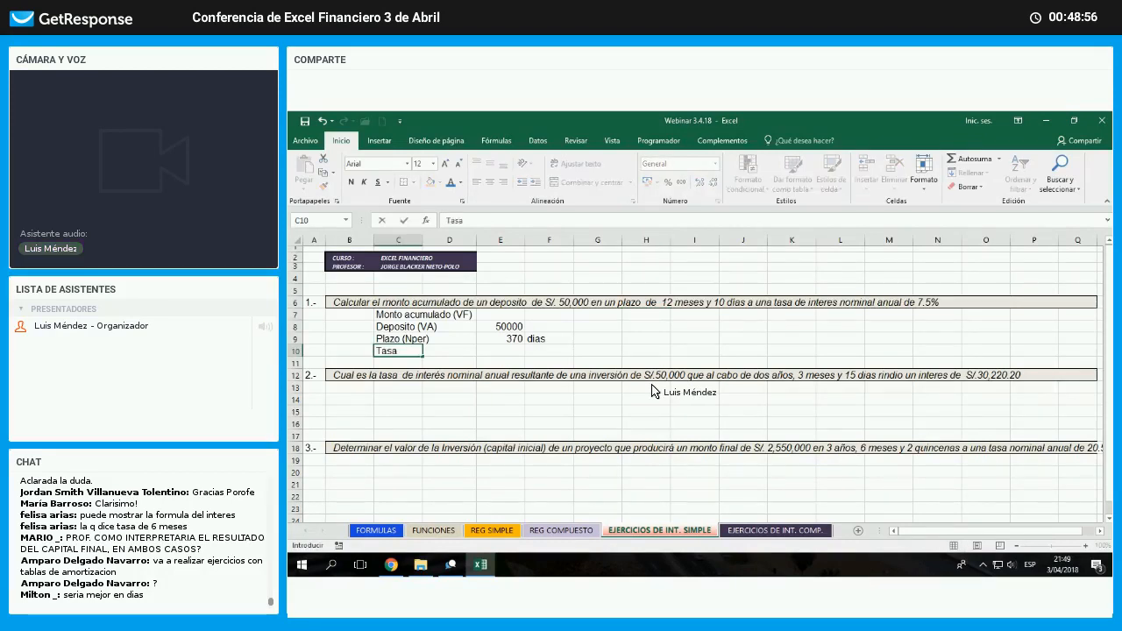
pyautogui.write(' nomina')
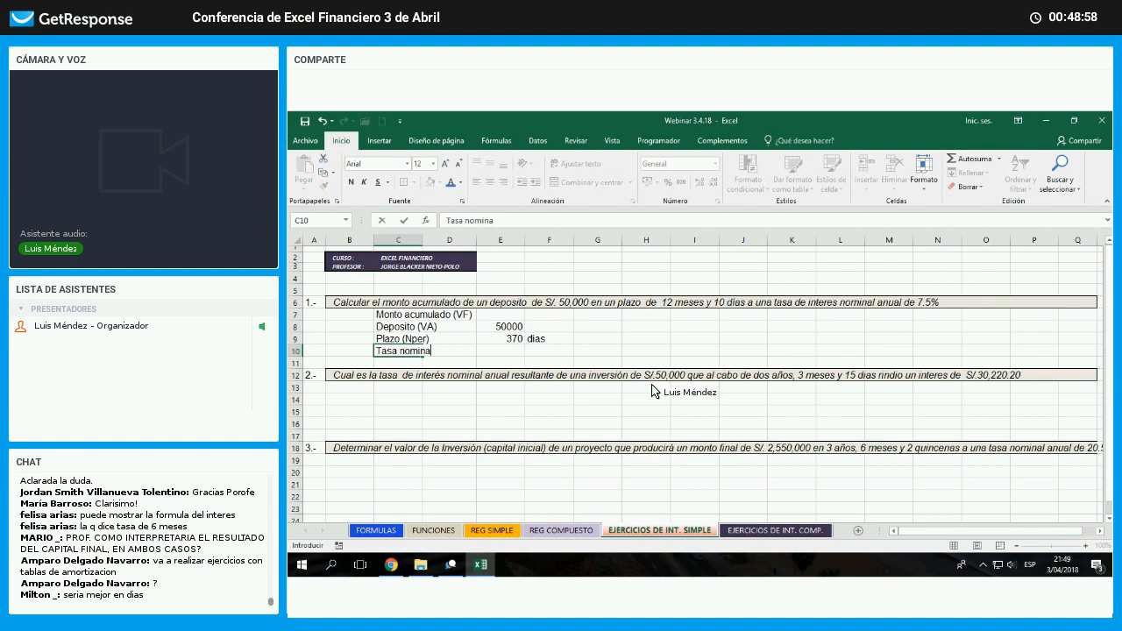
pyautogui.write('l anual')
pyautogui.press('Right')
pyautogui.press('Right')
pyautogui.write('7.5%')
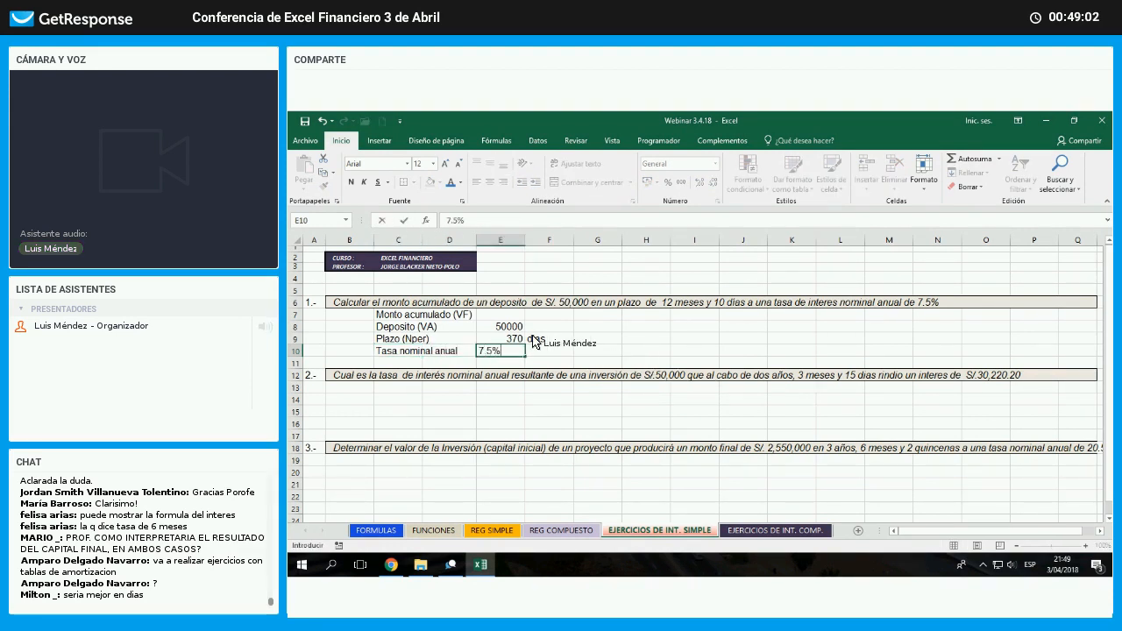
pyautogui.press('Return')
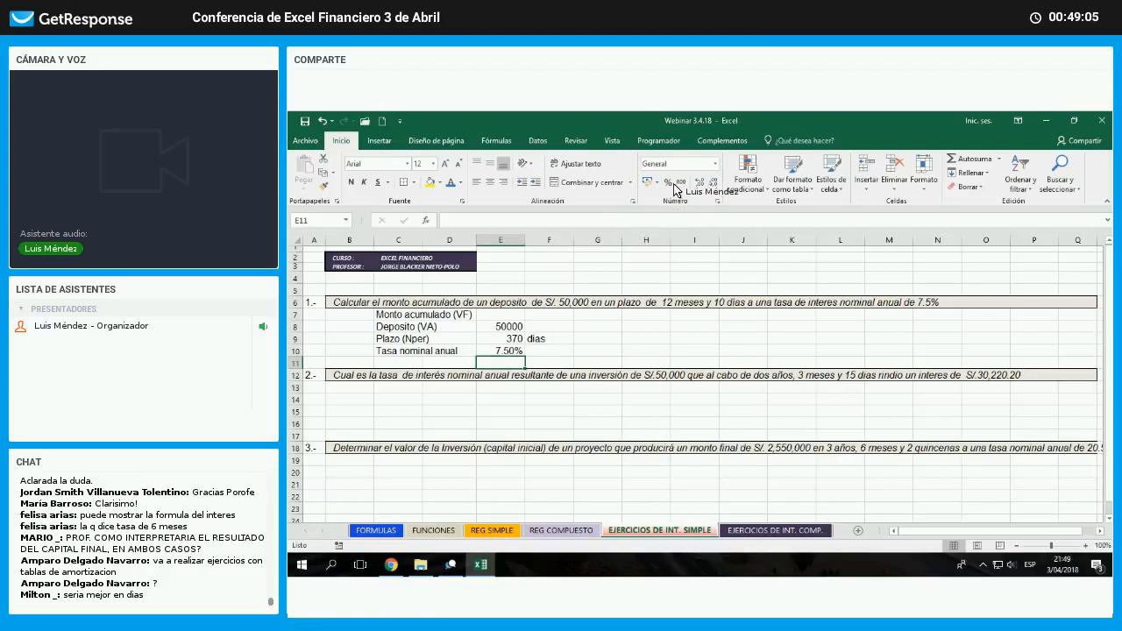
# - Format the deposit in E8 as Contabilidad with a thousands separator and two decimals
pyautogui.press('Up')
pyautogui.press('Up')
pyautogui.press('Up')
pyautogui.hotkey('alt', 'o')
pyautogui.press('0')
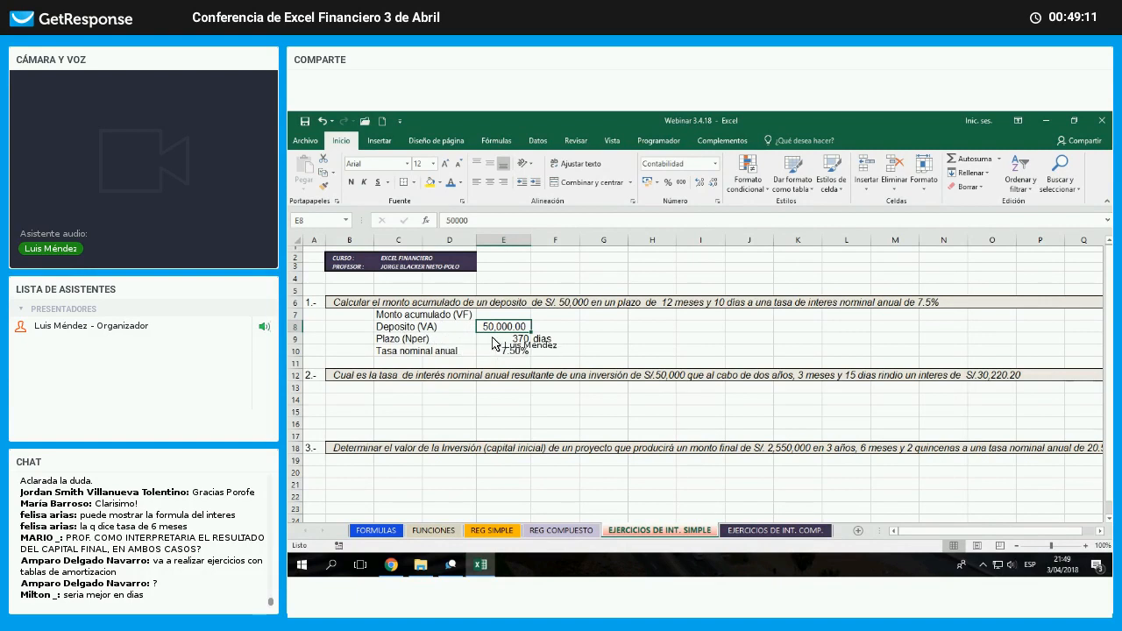
# - Fill the exercise 1 data block C7:E10 with yellow
pyautogui.moveTo(399, 315); pyautogui.dragTo(412, 339)
pyautogui.hotkey('shift', 'Down')
pyautogui.hotkey('shift', 'Right')
pyautogui.hotkey('shift', 'Right')
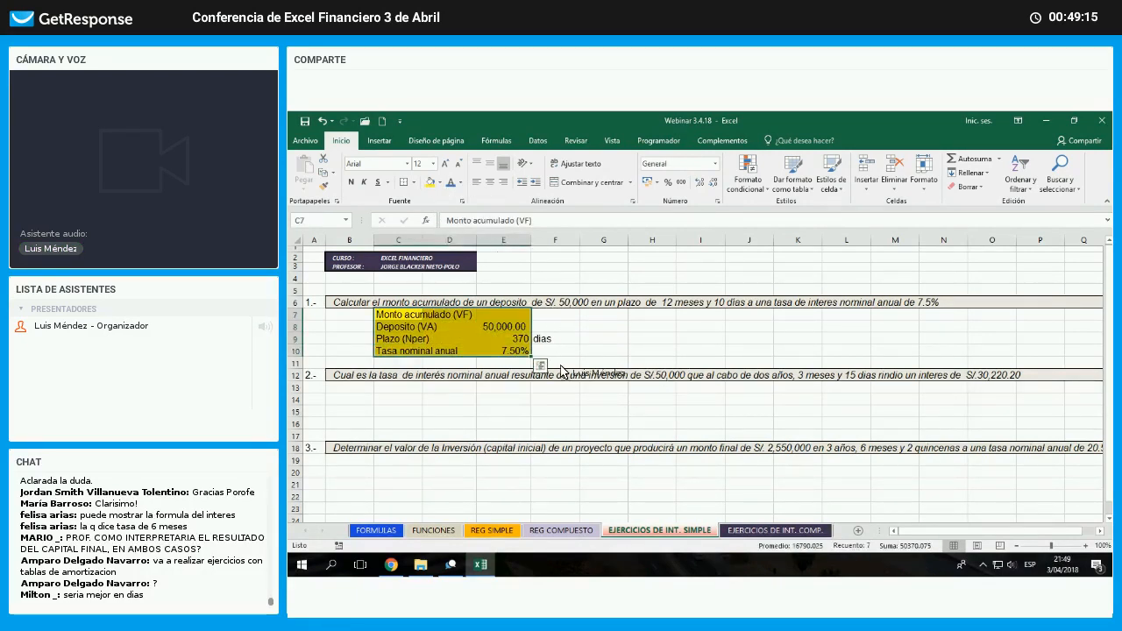
pyautogui.click(603, 351)
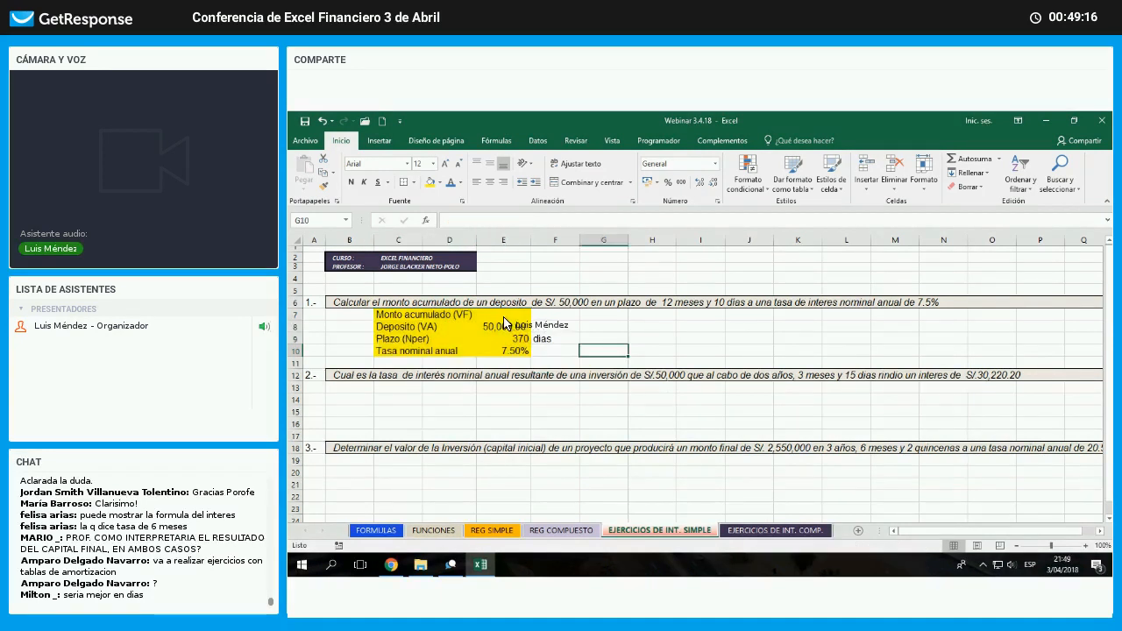
# - Apply borders around each of the value cells E7:E10
pyautogui.moveTo(503, 314); pyautogui.dragTo(503, 351)
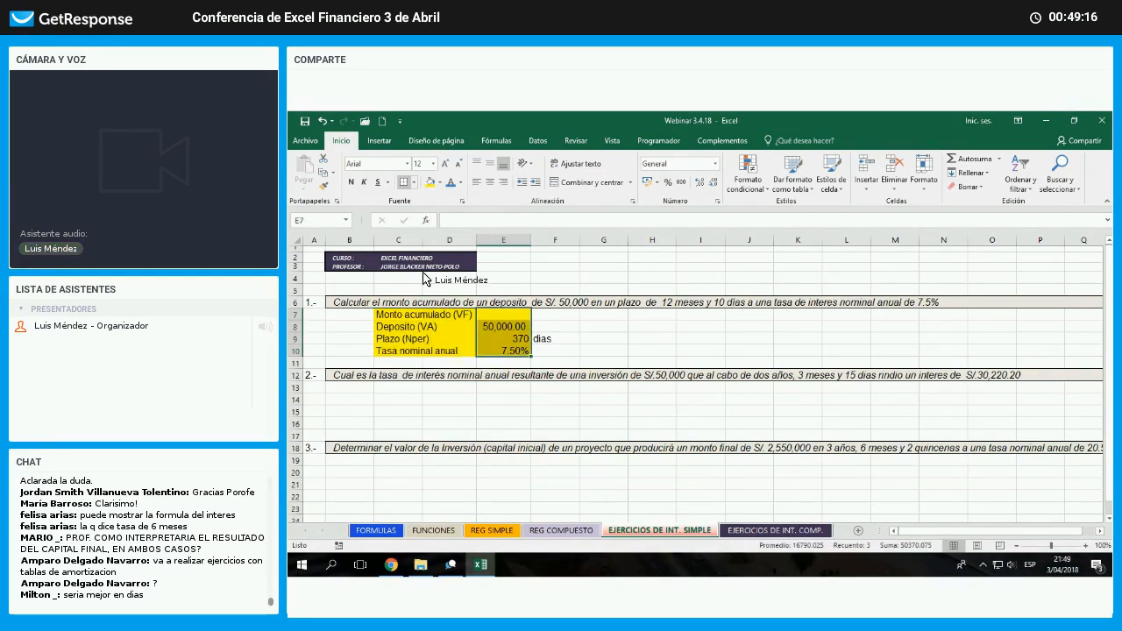
pyautogui.click(413, 182)
pyautogui.click(444, 286)
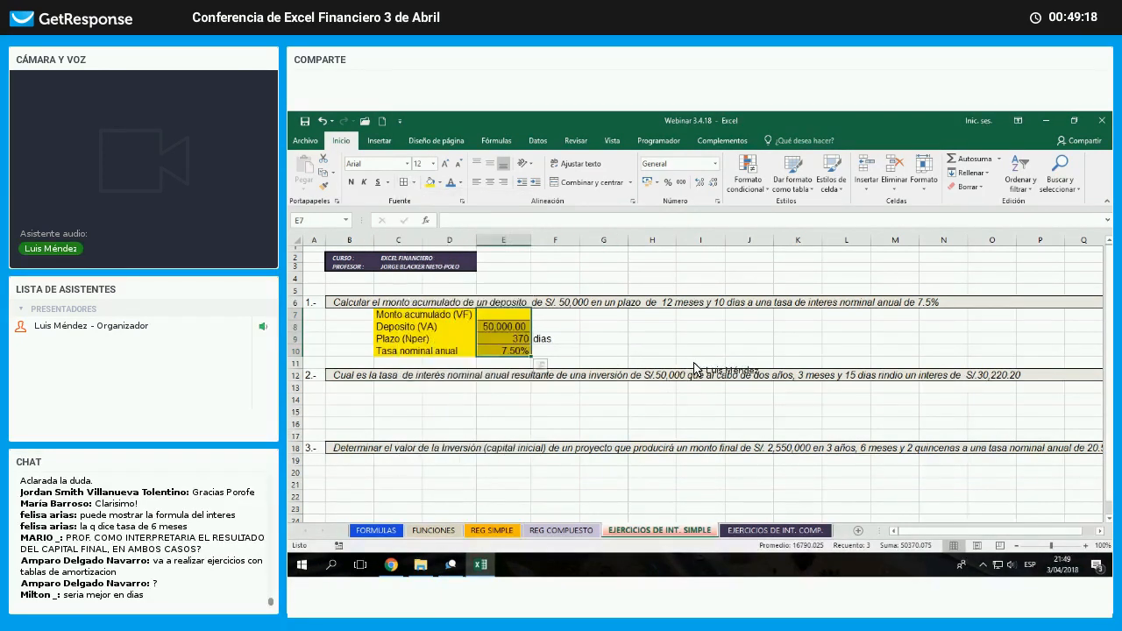
pyautogui.click(603, 351)
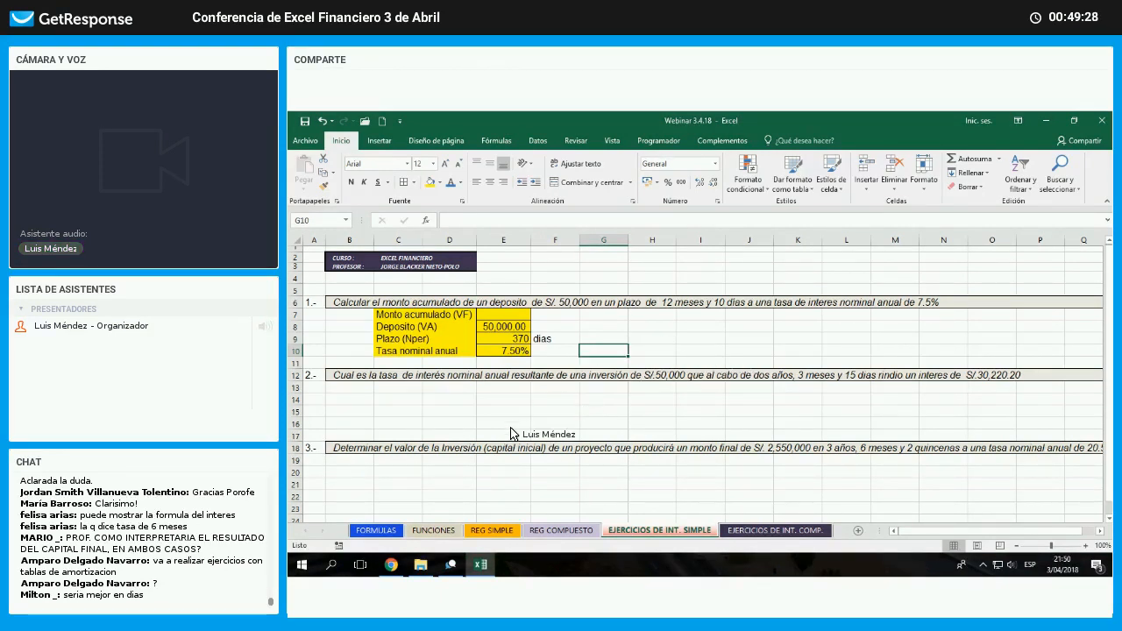
# - Open the FORMULAS sheet to consult the simple interest formulas
pyautogui.click(394, 531)
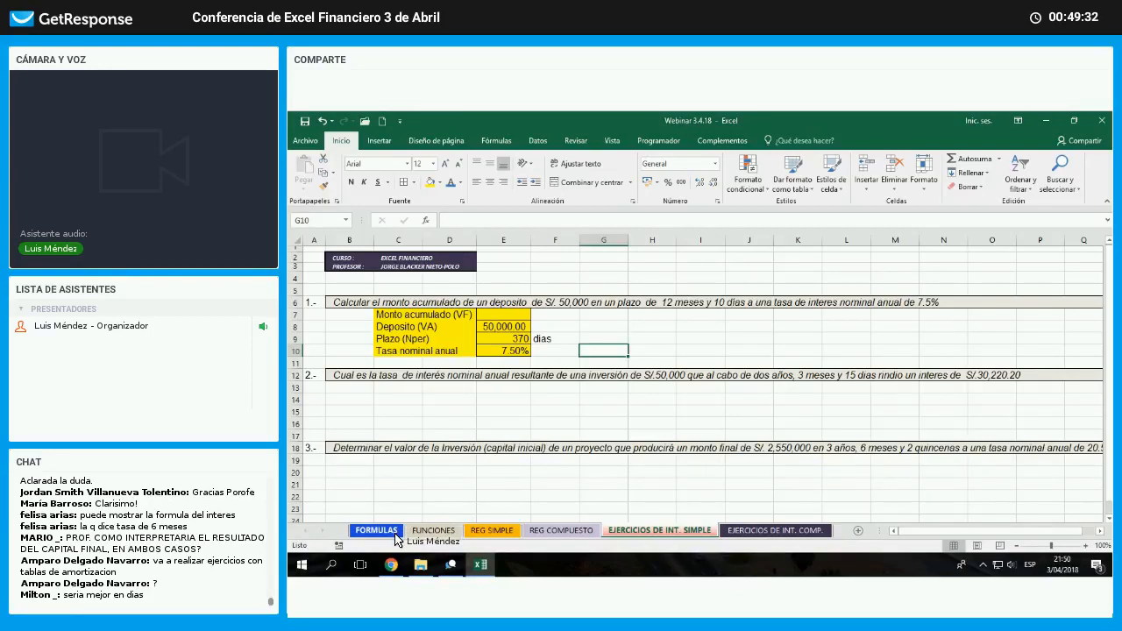
pyautogui.click(377, 530)
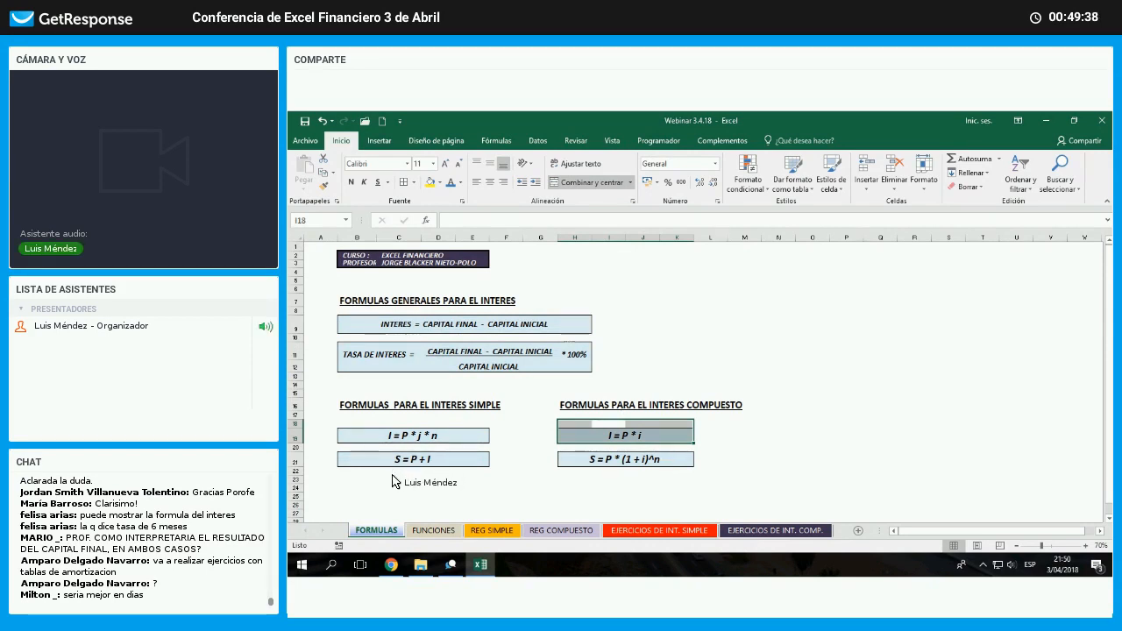
# - Copy the simple interest formula label I = P * j * n from cell E14 of the REG SIMPLE sheet
pyautogui.click(396, 467)
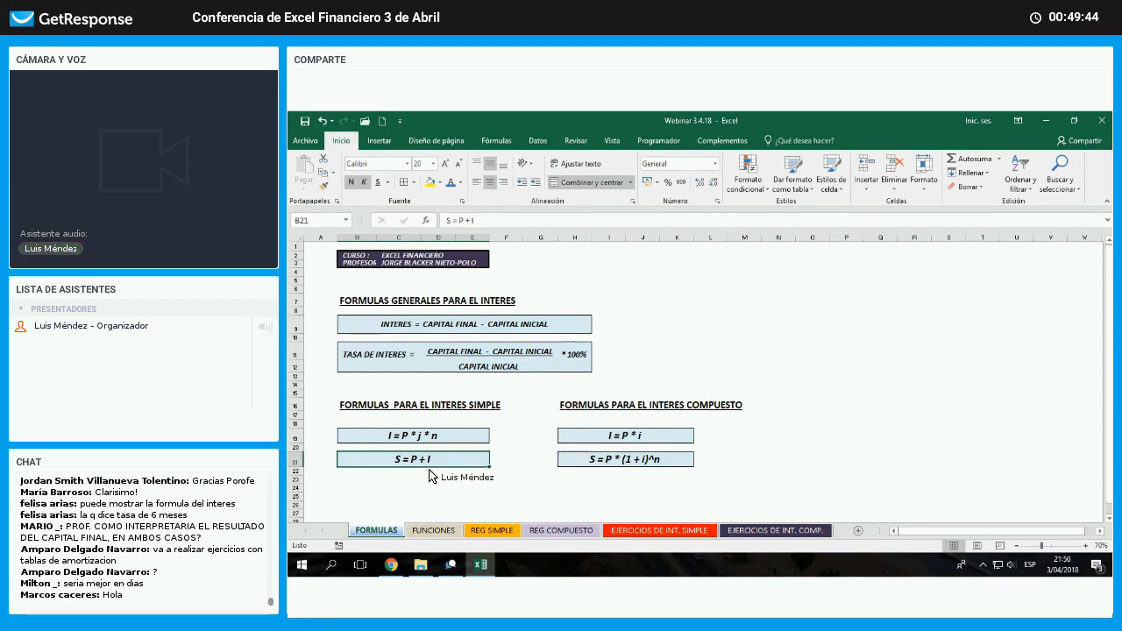
pyautogui.click(378, 439)
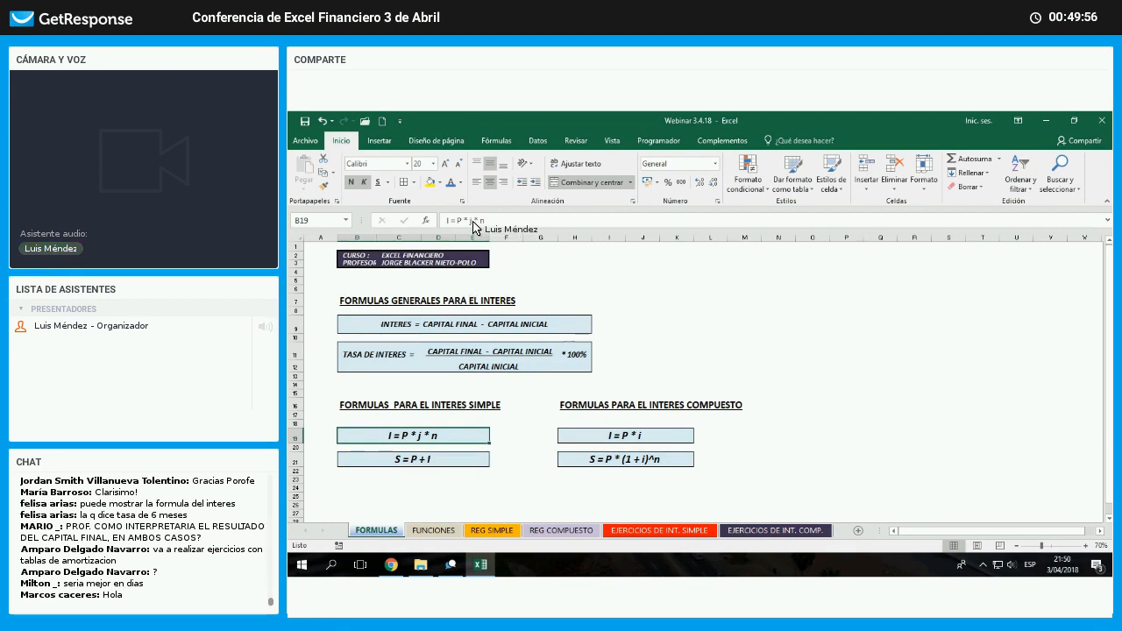
pyautogui.rightClick(442, 438)
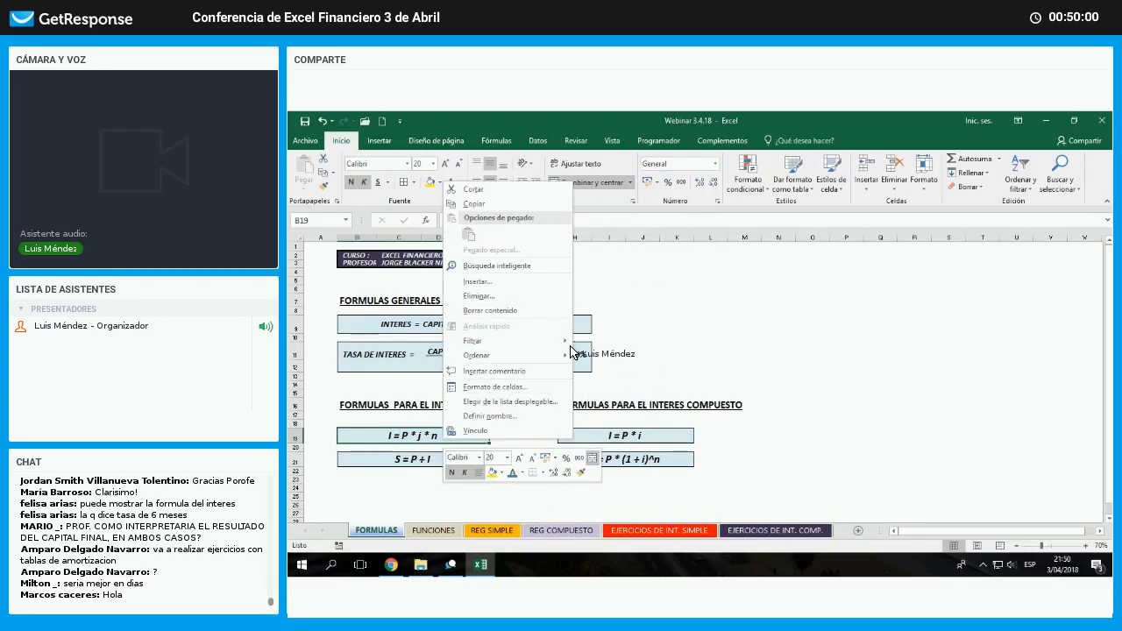
pyautogui.click(566, 539)
pyautogui.click(492, 530)
pyautogui.rightClick(595, 382)
pyautogui.click(623, 146)
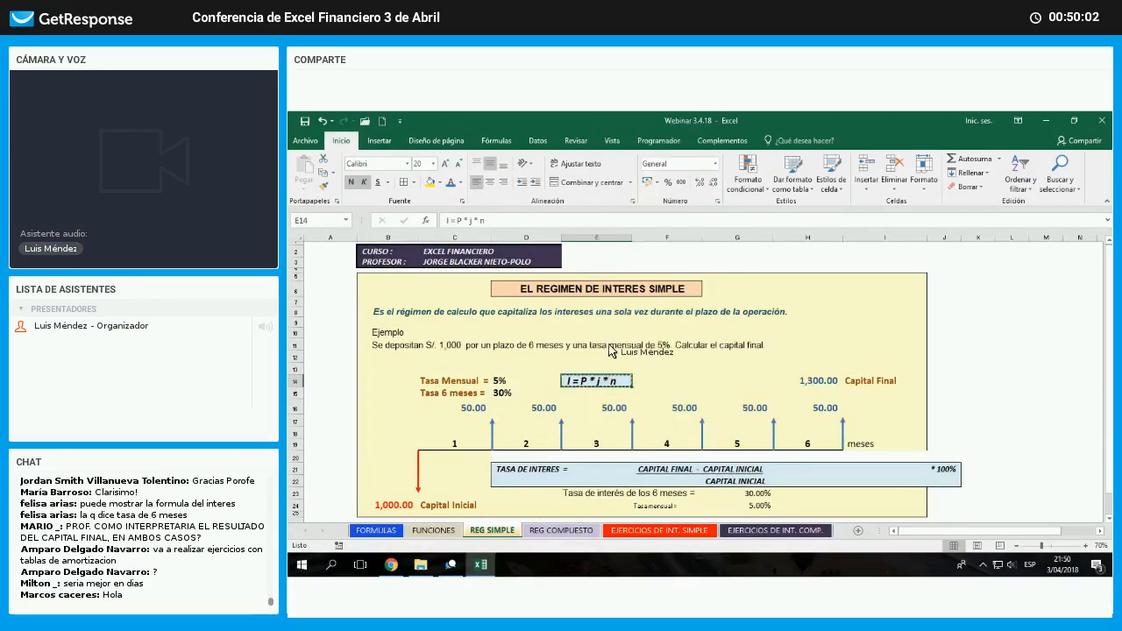
# - Paste the formula label into G7 of the EJERCICIOS DE INT. SIMPLE sheet and reduce its font size to 14
pyautogui.hotkey('ctrl', 'pagedown')
pyautogui.hotkey('ctrl', 'pagedown')
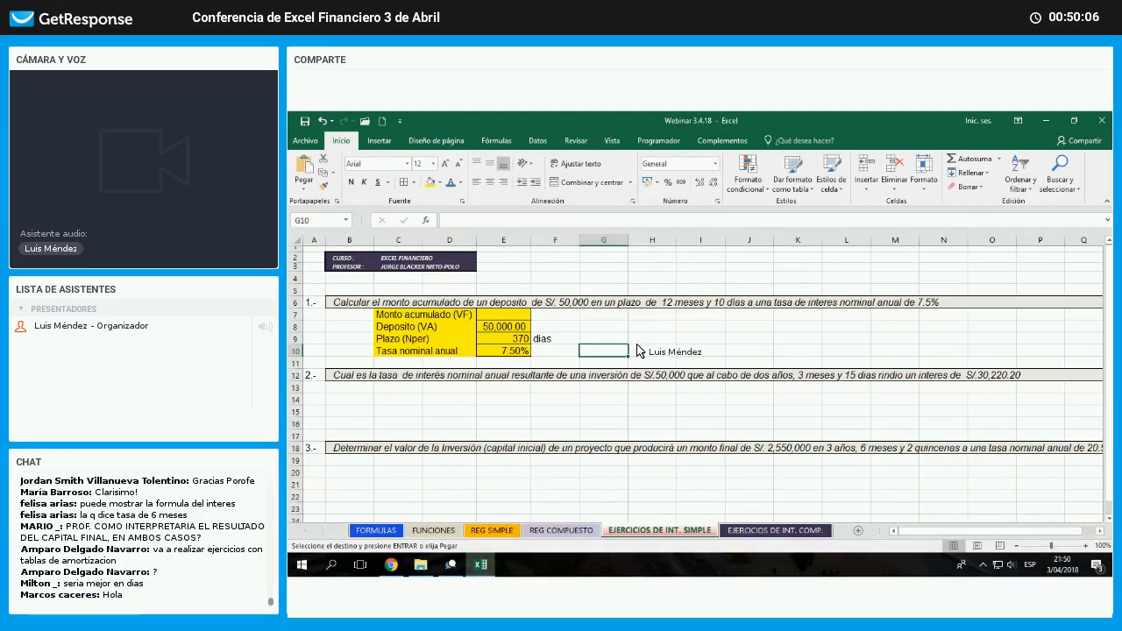
pyautogui.rightClick(603, 315)
pyautogui.click(649, 343)
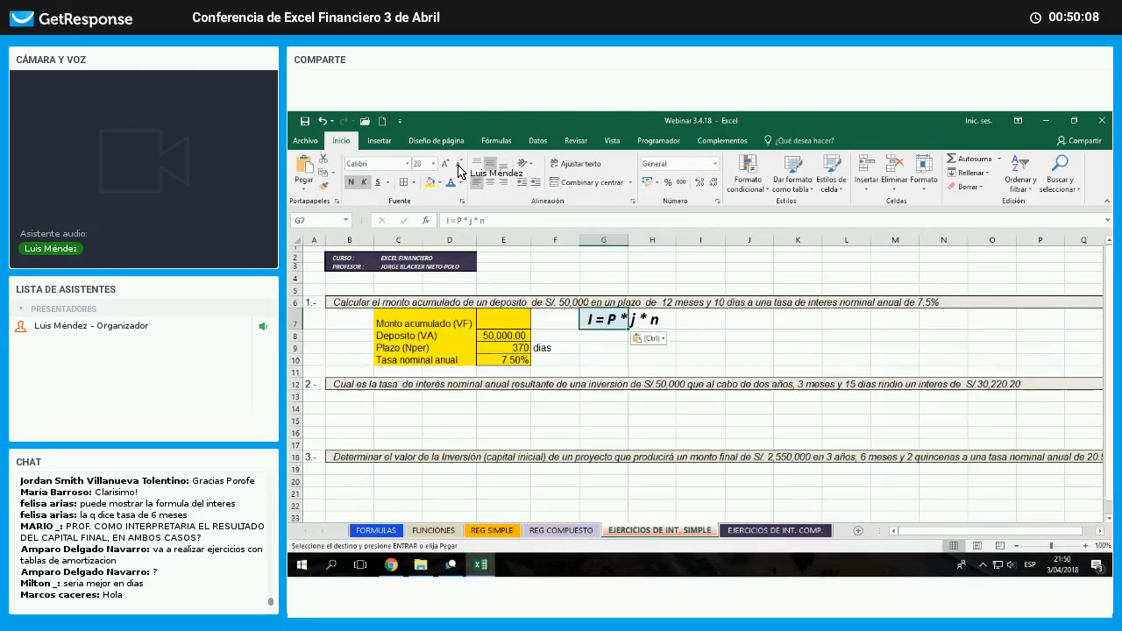
pyautogui.click(458, 164)
pyautogui.click(458, 165)
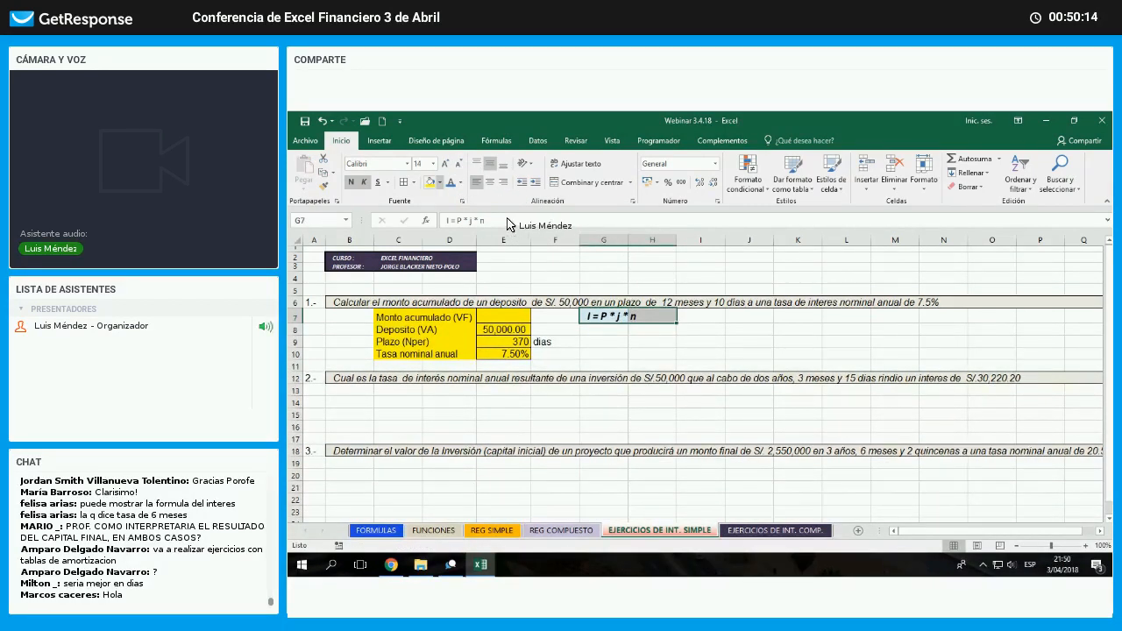
# - Fill the formula label range G7:H7 with light blue and apply outside borders around it
pyautogui.click(439, 182)
pyautogui.click(457, 218)
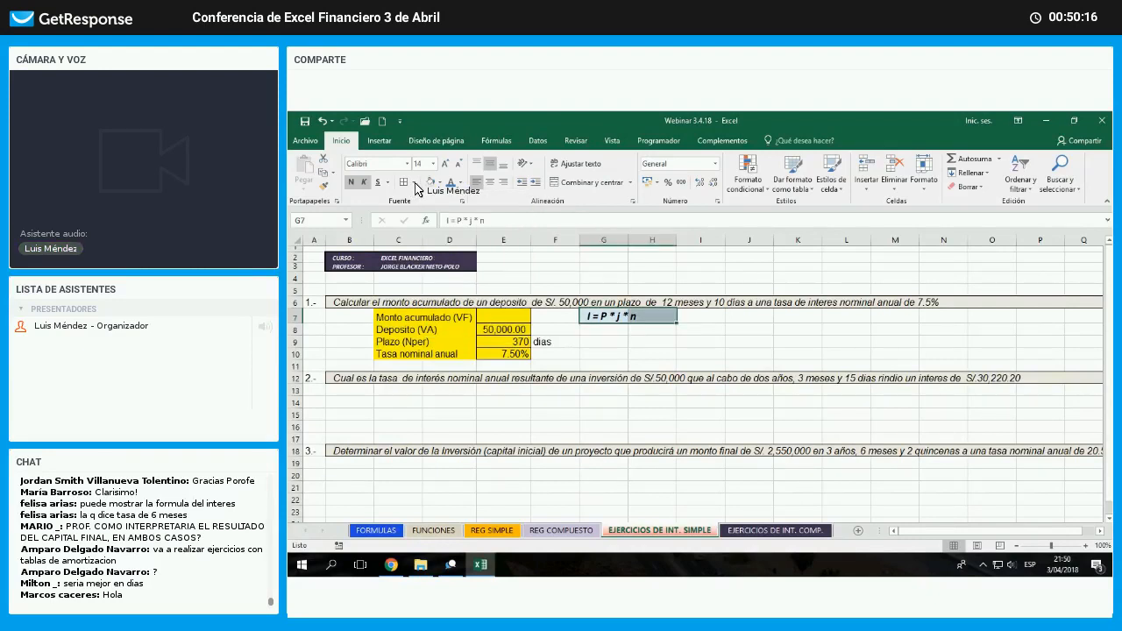
pyautogui.click(414, 183)
pyautogui.click(413, 182)
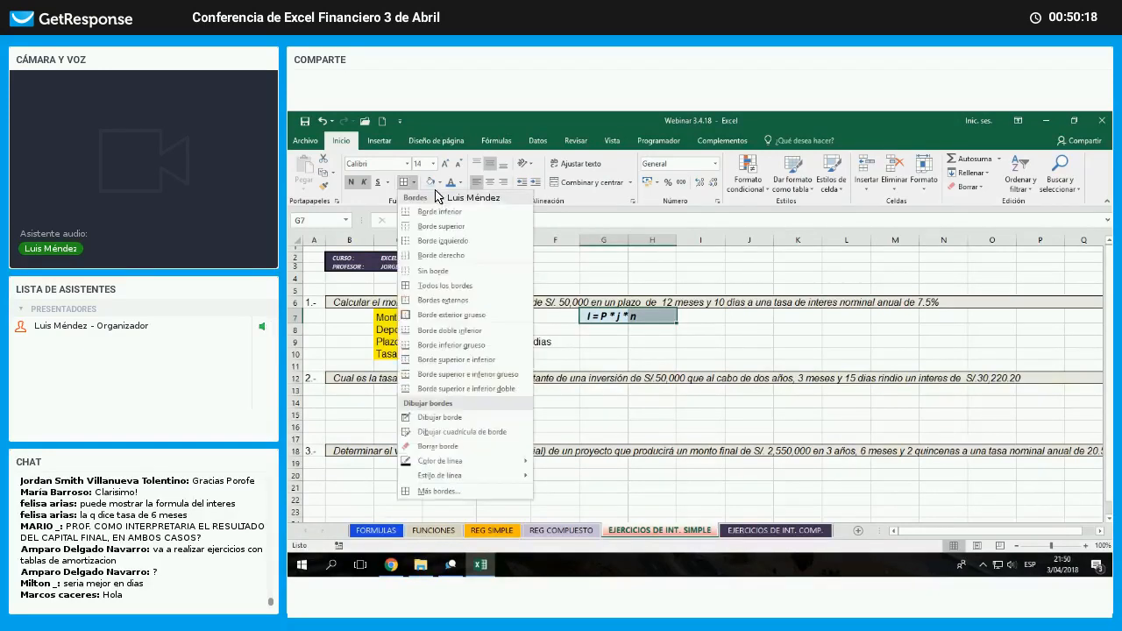
pyautogui.click(442, 300)
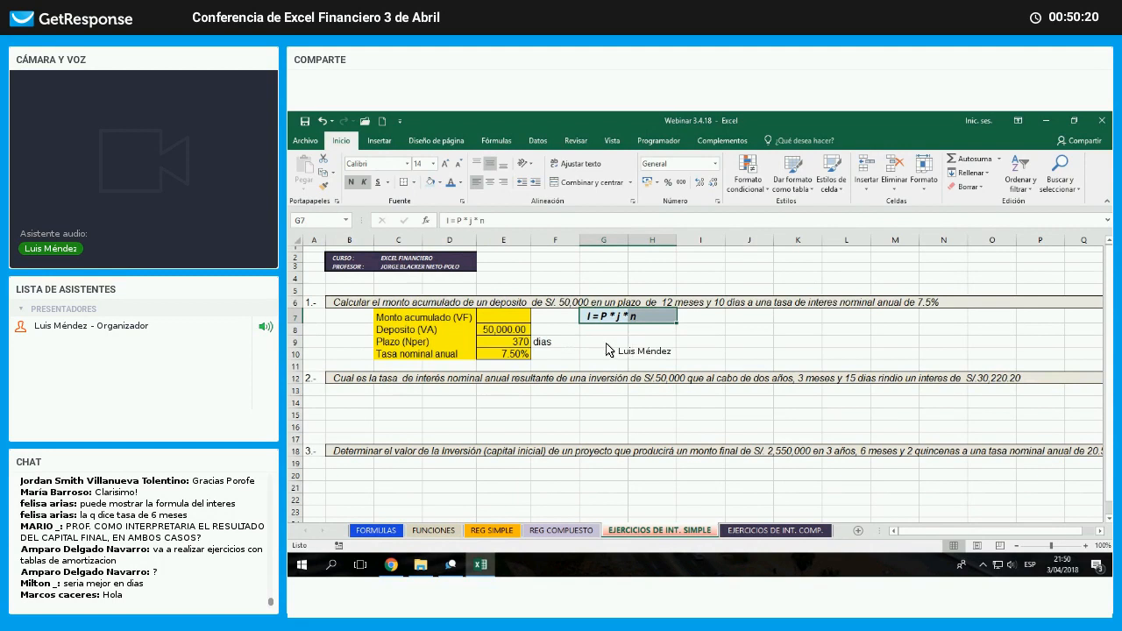
pyautogui.press('Down')
pyautogui.press('Down')
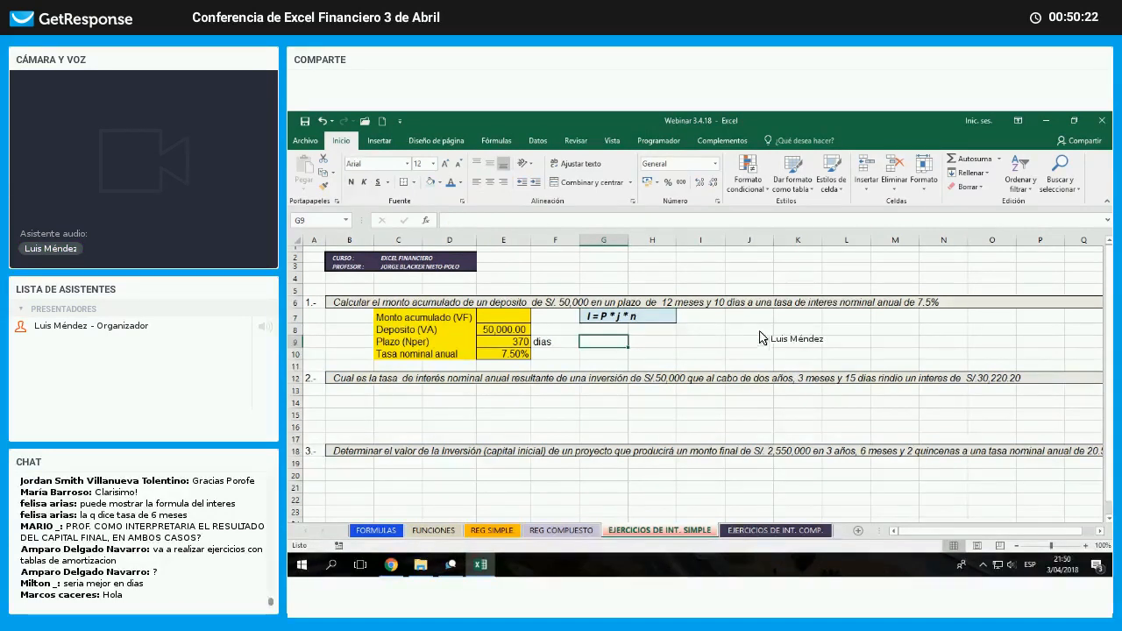
# - Calculate the exercise 1 interest in I7 with the formula =E8*E10/360*E9
pyautogui.press('Up')
pyautogui.press('Up')
pyautogui.press('Right')
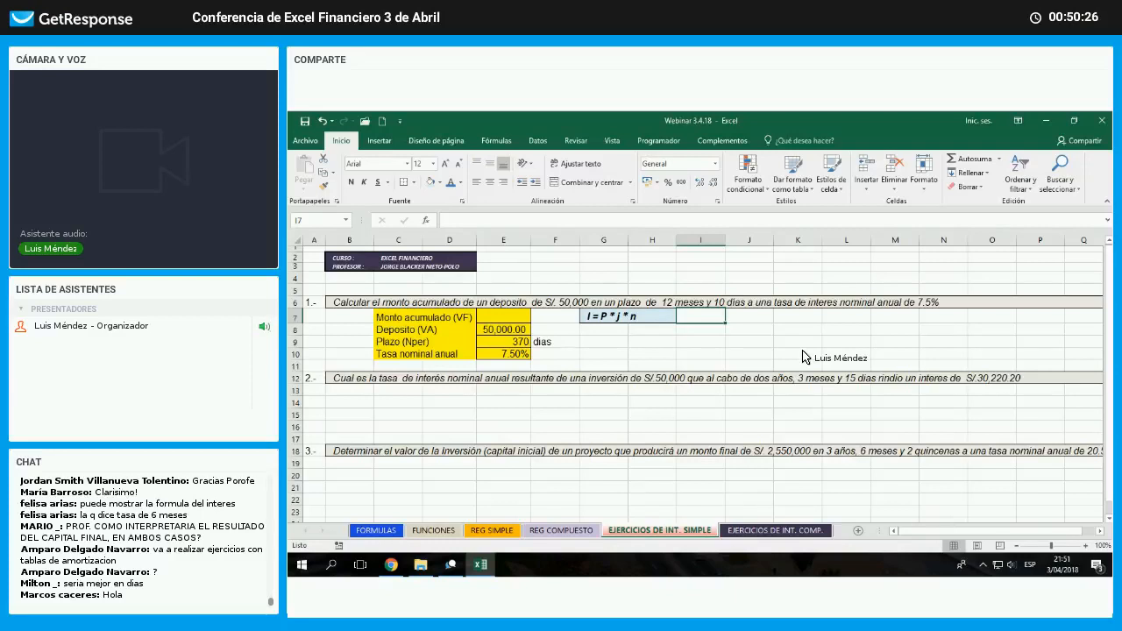
pyautogui.write('=')
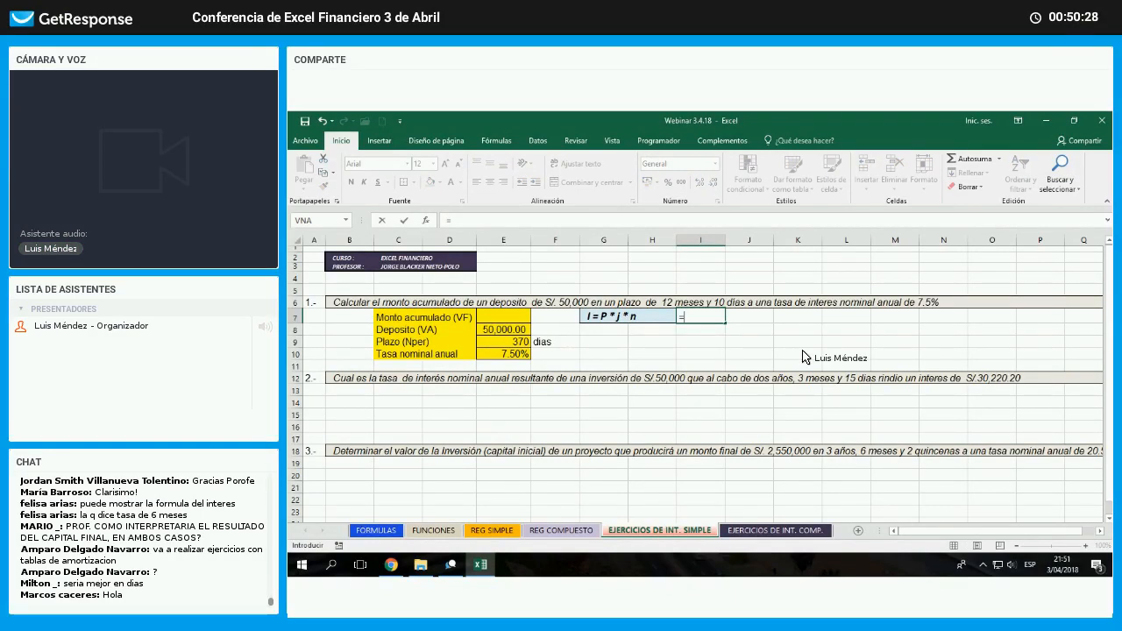
pyautogui.press('Down')
pyautogui.press('Left')
pyautogui.press('Left')
pyautogui.press('Left')
pyautogui.press('Left')
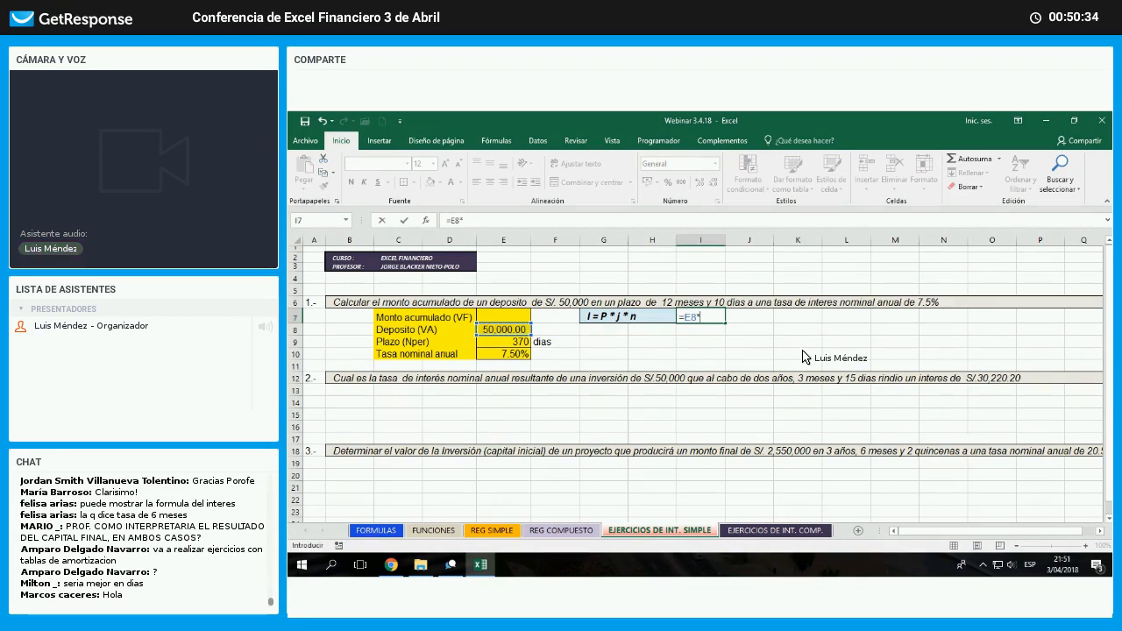
pyautogui.write('*')
pyautogui.press('Down')
pyautogui.press('Down')
pyautogui.press('Down')
pyautogui.press('Left')
pyautogui.press('Left')
pyautogui.press('Left')
pyautogui.press('Left')
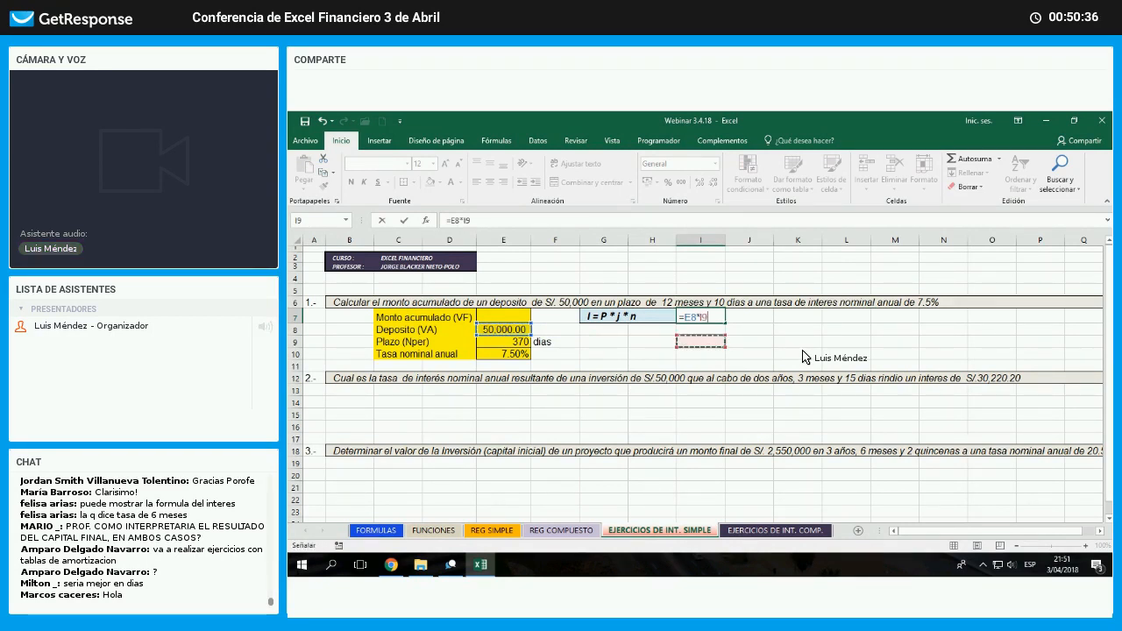
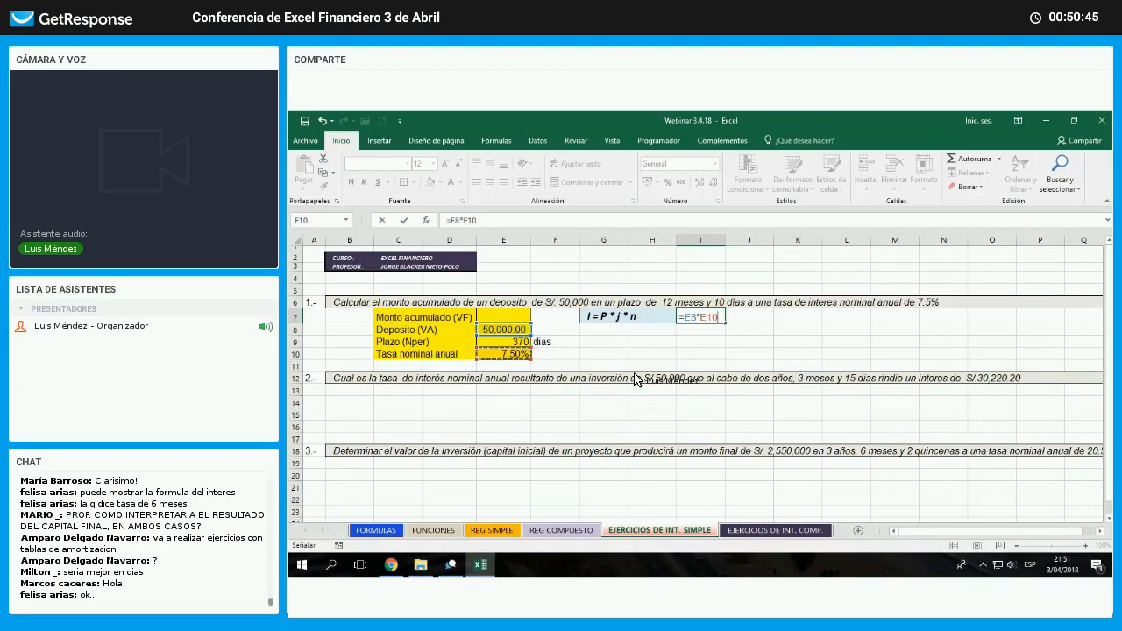
pyautogui.write('/360')
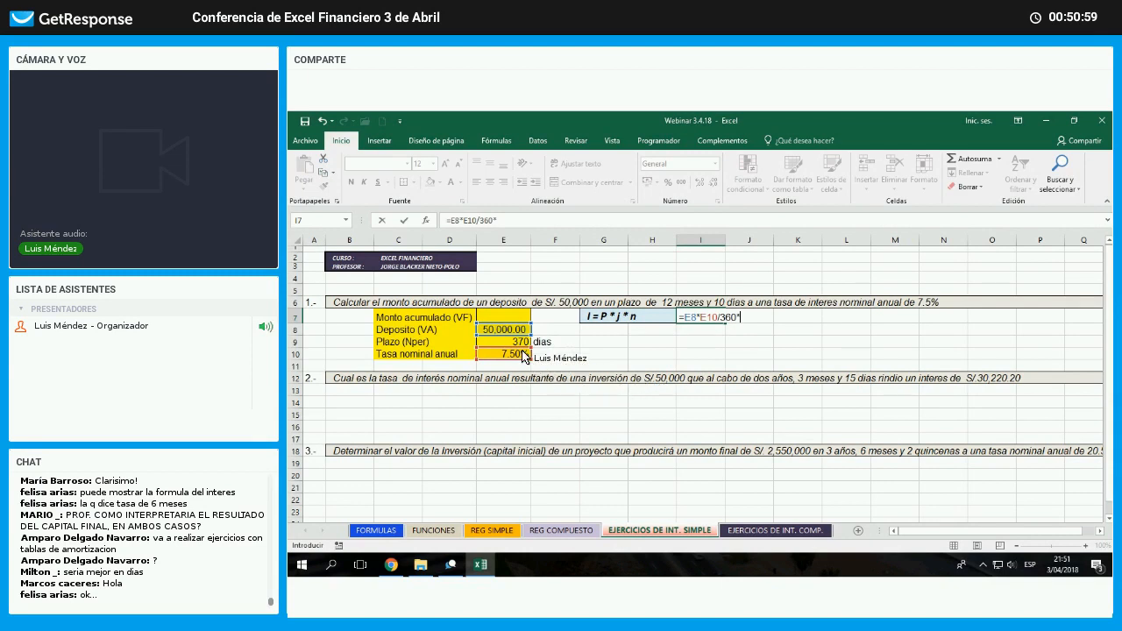
pyautogui.write('*')
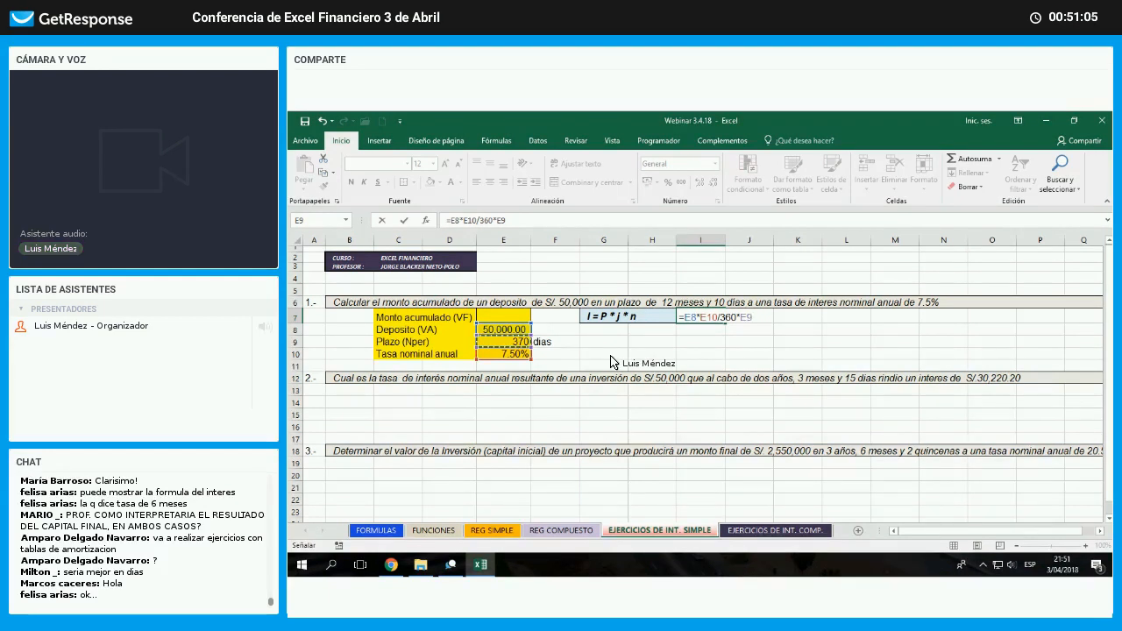
pyautogui.press('Return')
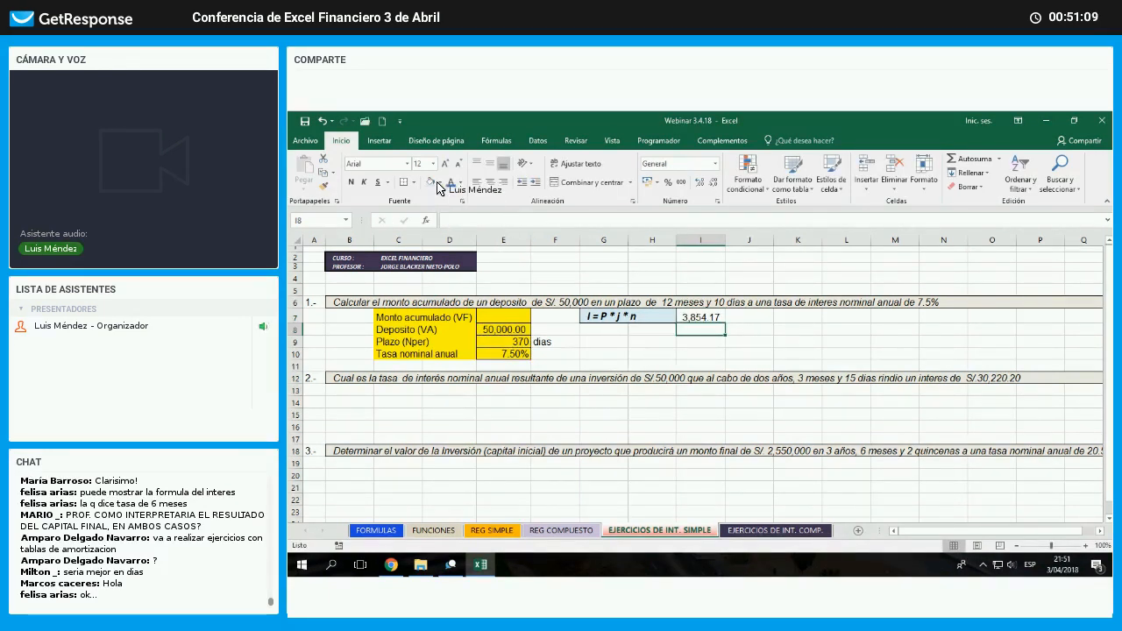
# - Format the interest result in I7 with a yellow fill, borders and bold text
pyautogui.press('Up')
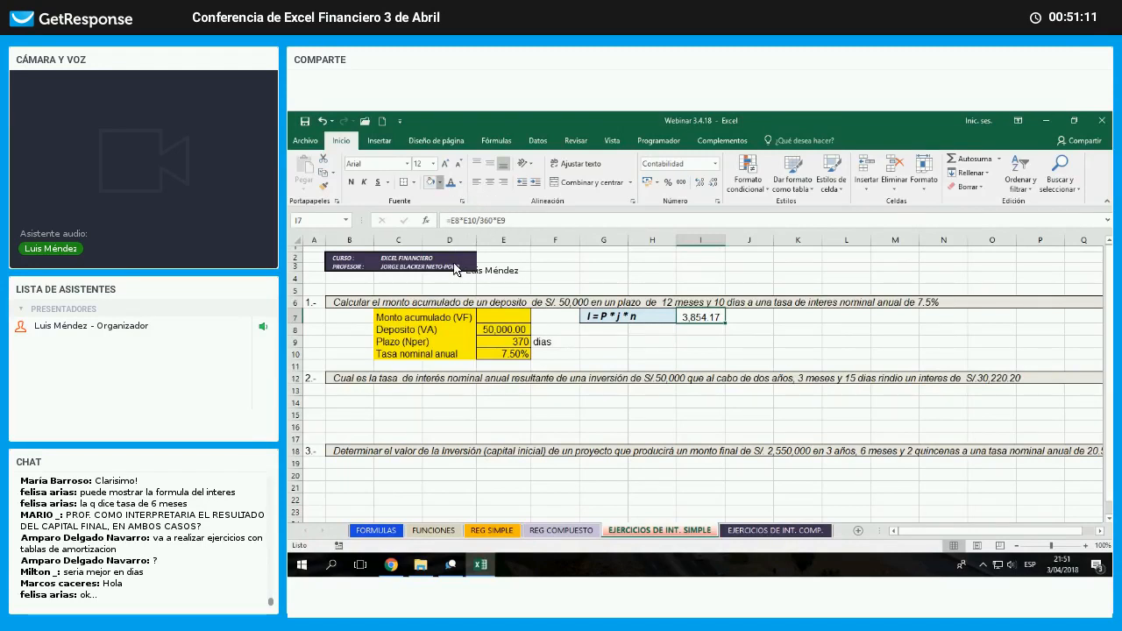
pyautogui.click(440, 182)
pyautogui.click(460, 277)
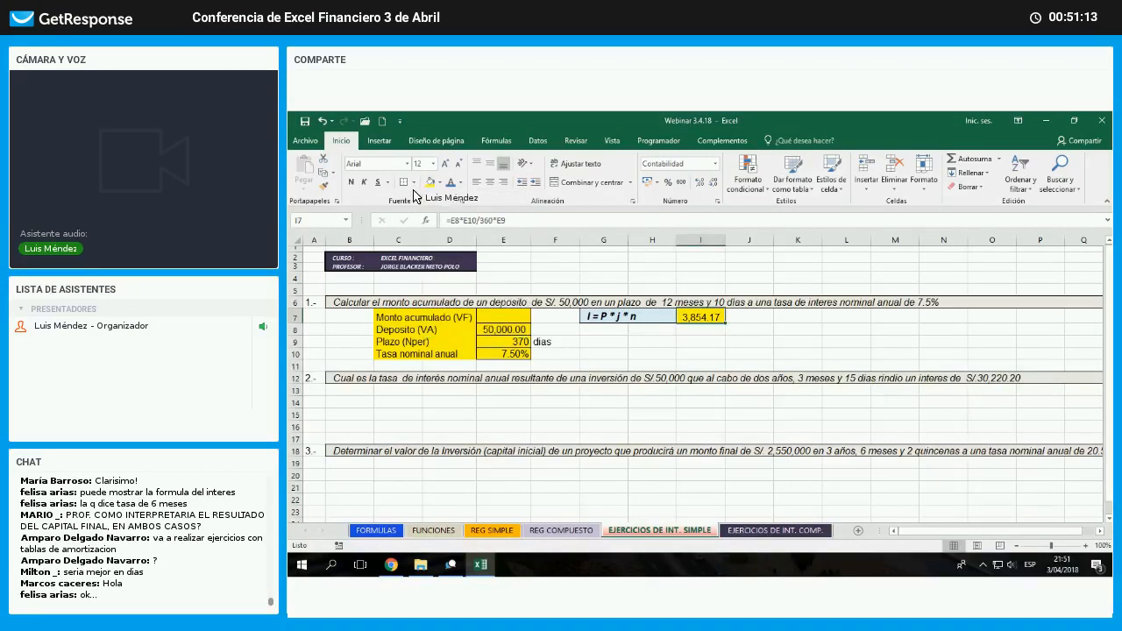
pyautogui.click(404, 184)
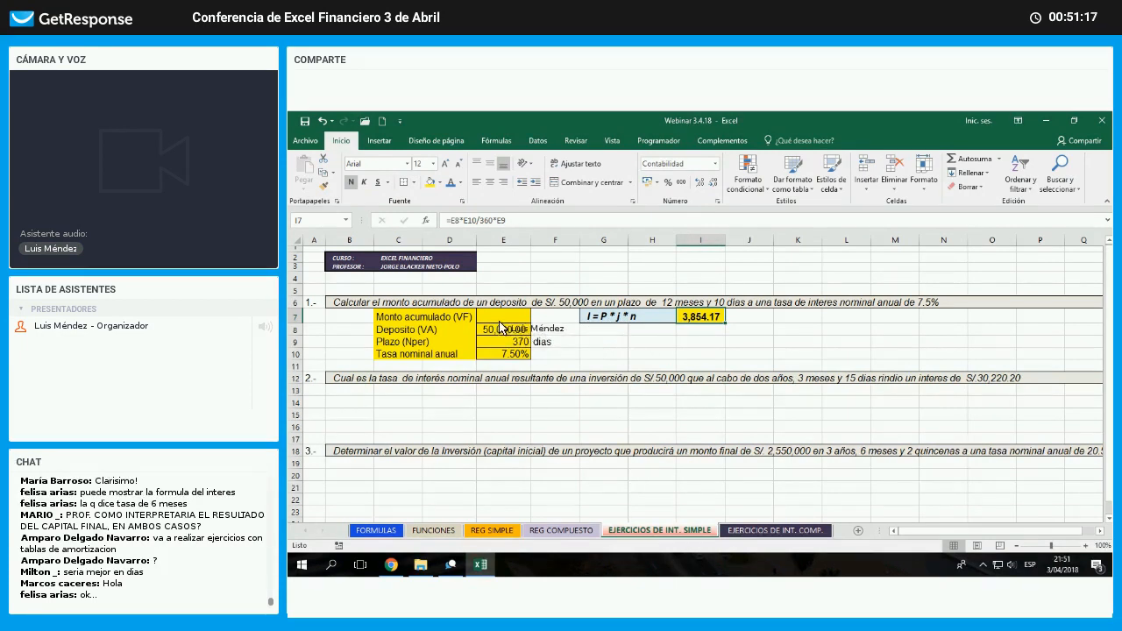
# - Calculate the accumulated amount (VF) in E7 by adding deposit and interest with =E8+I7
pyautogui.click(586, 329)
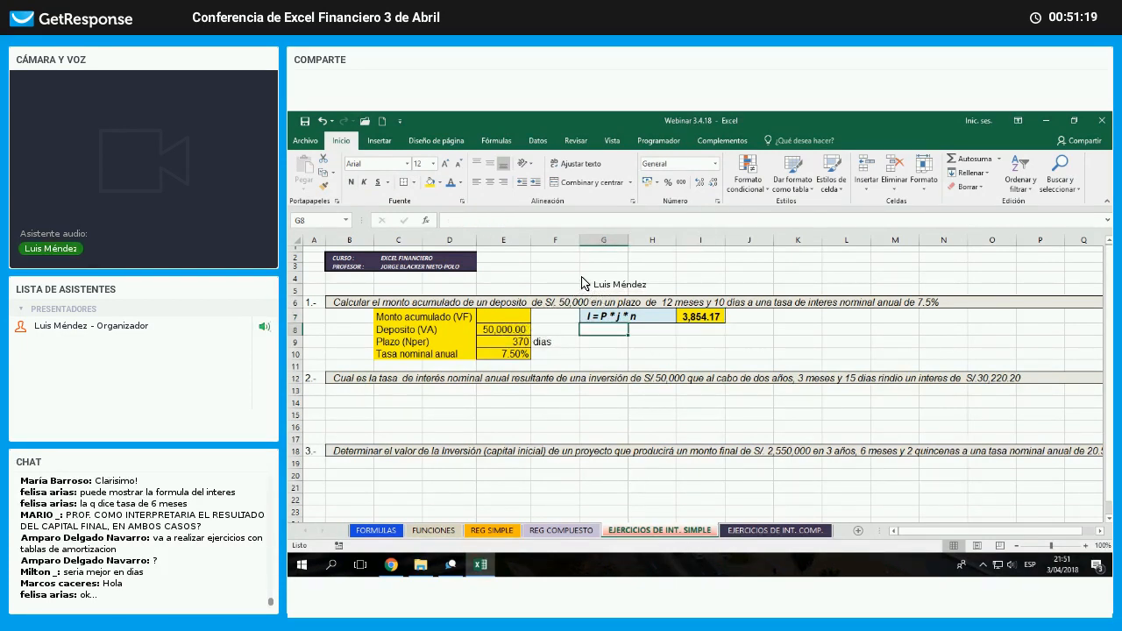
pyautogui.press('Left')
pyautogui.press('Left')
pyautogui.press('Up')
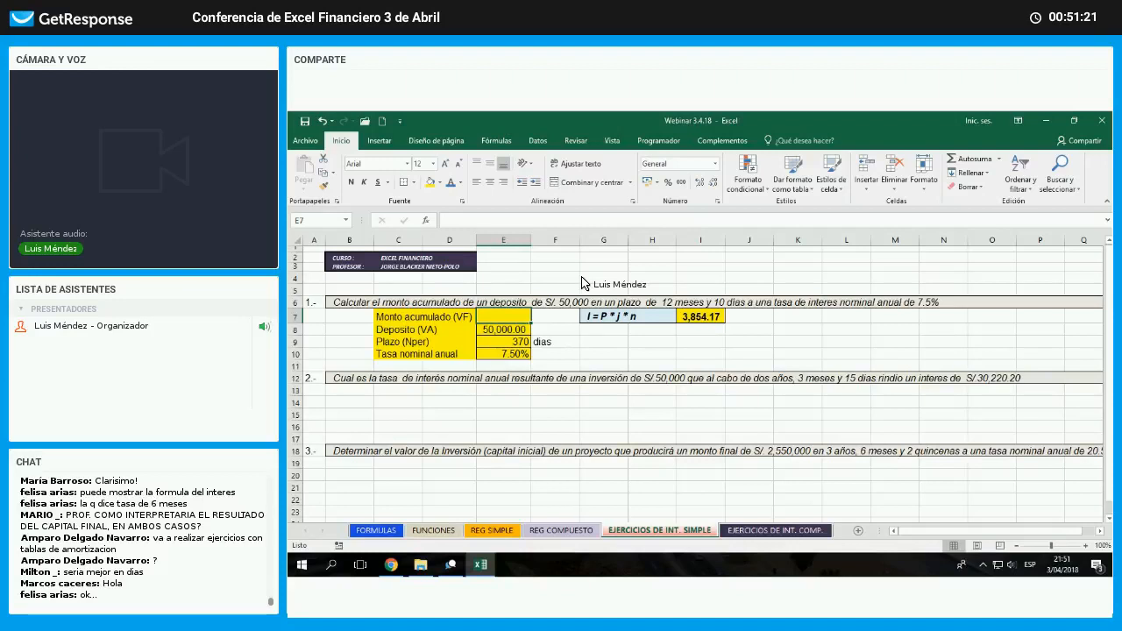
pyautogui.write('=')
pyautogui.press('Down')
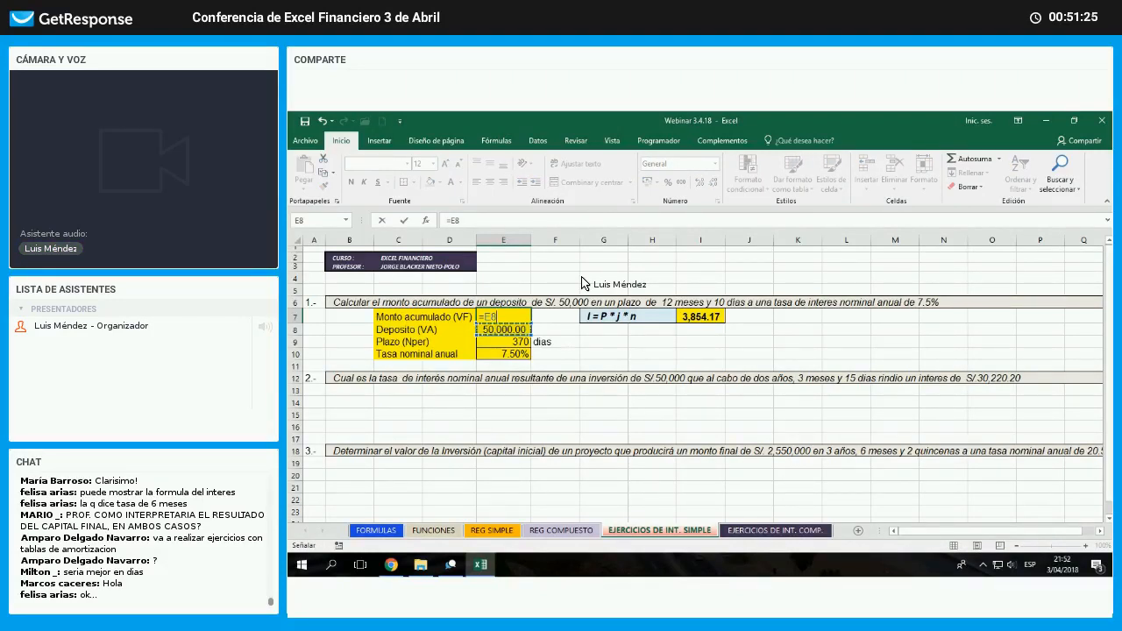
pyautogui.write('+')
pyautogui.press('Right')
pyautogui.press('Right')
pyautogui.press('Right')
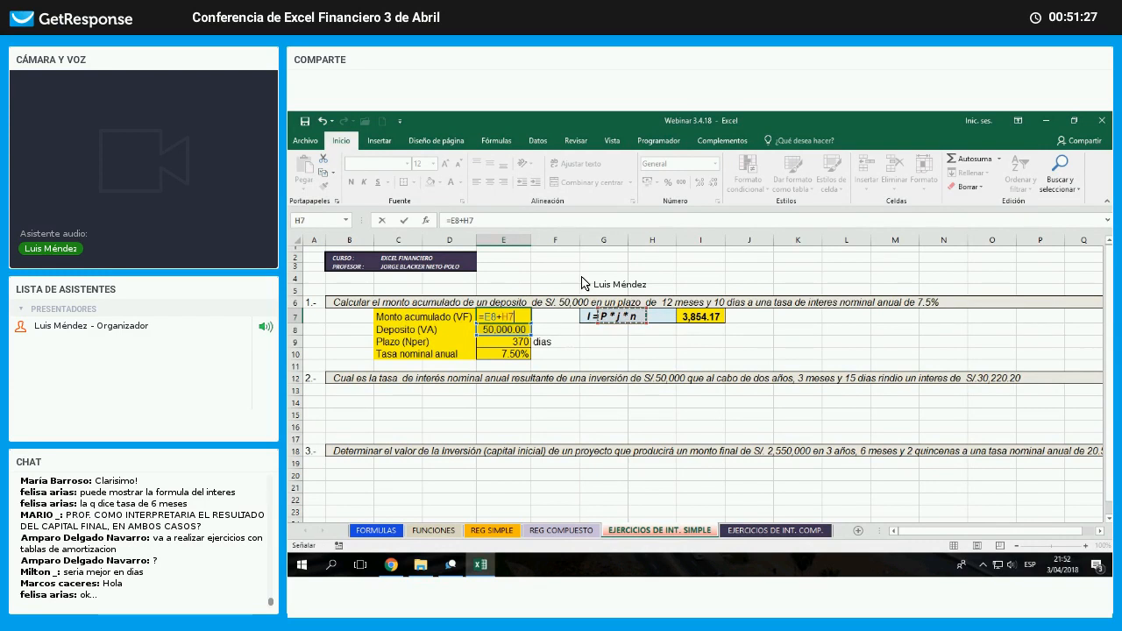
pyautogui.press('Right')
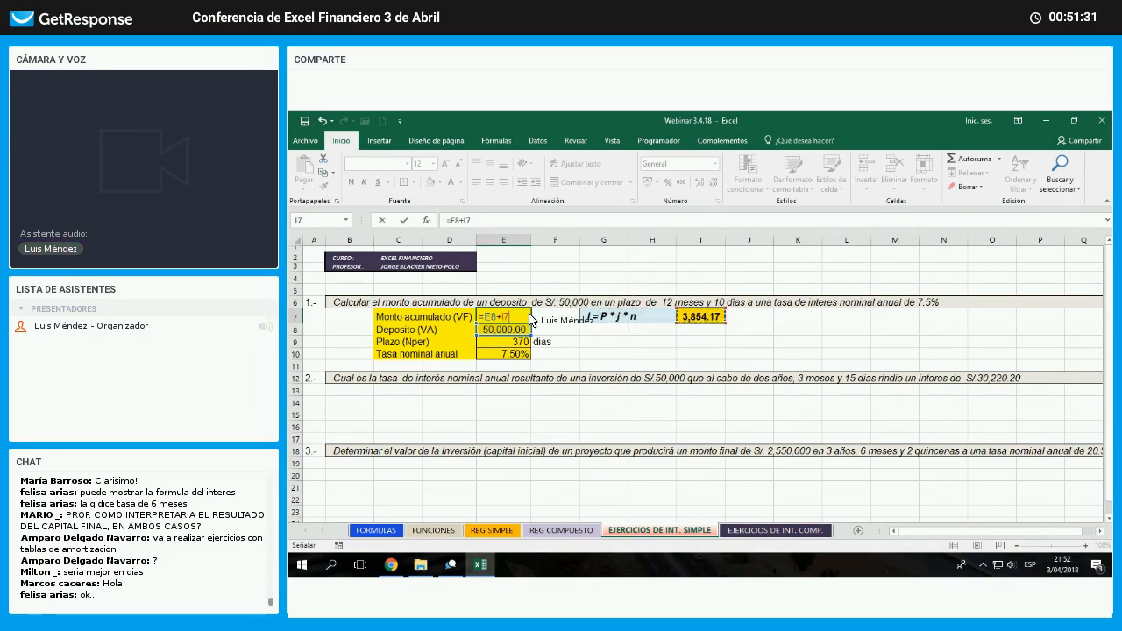
pyautogui.press('Return')
# - Make the accumulated amount in E7 bold
pyautogui.press('Up')
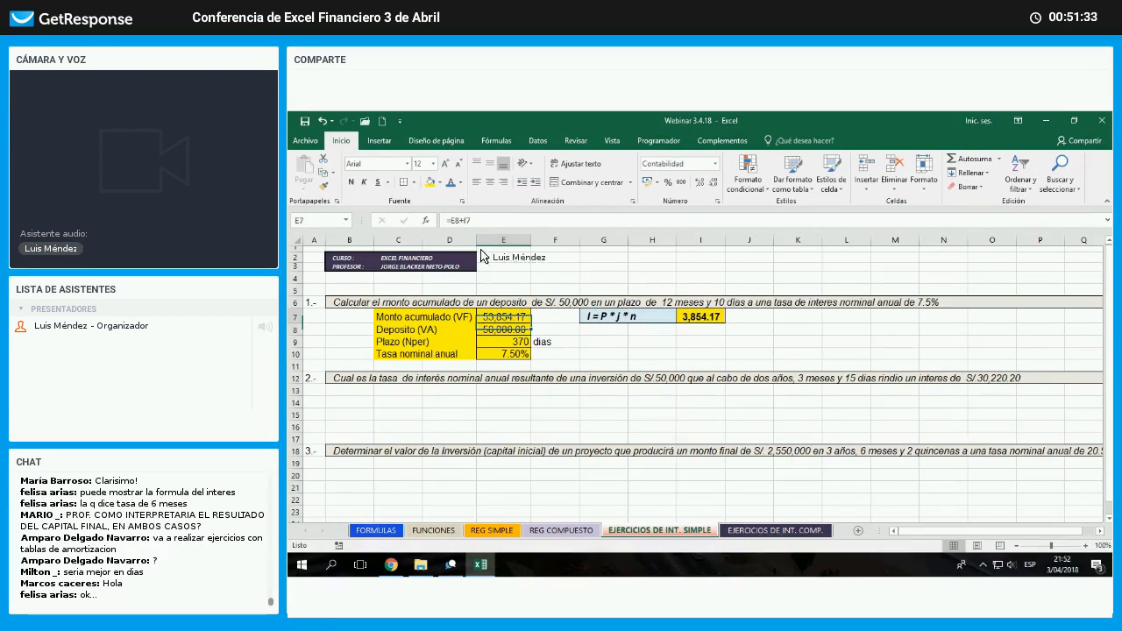
pyautogui.hotkey('ctrl', 'n')
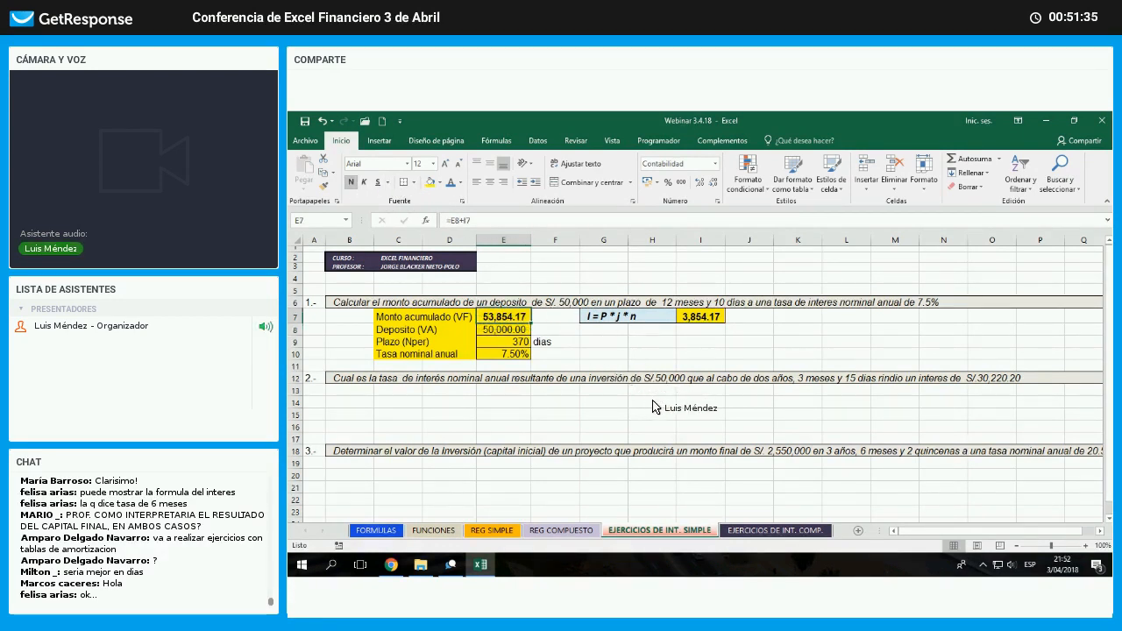
pyautogui.click(653, 404)
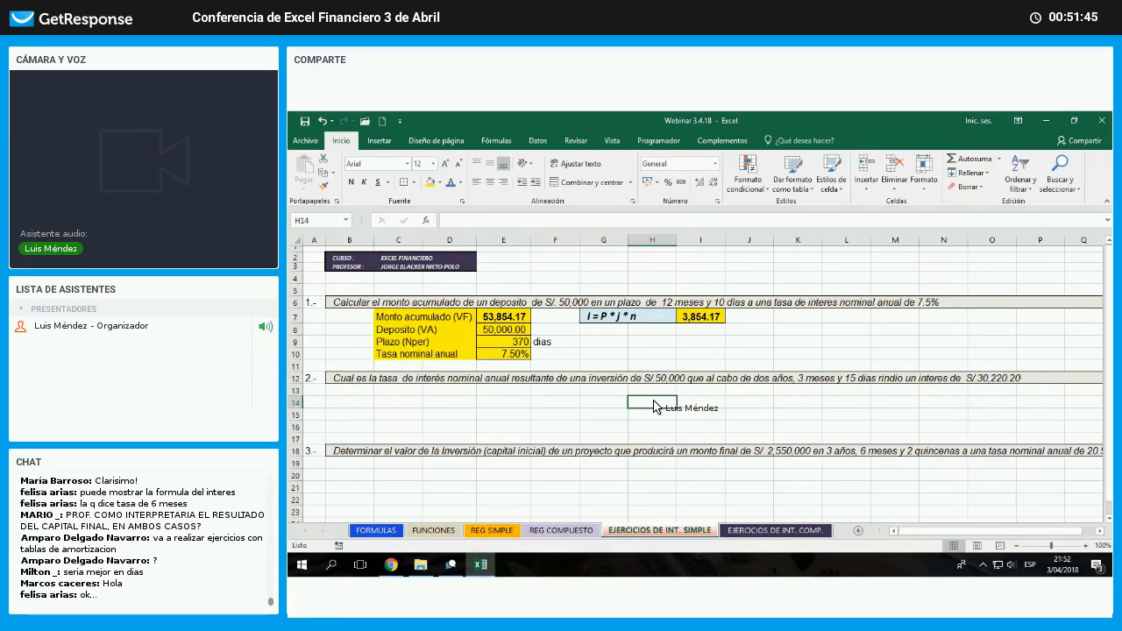
# - Copy the INT.ACUM.V label from B5 of the FUNCIONES sheet into G8 of the EJERCICIOS DE INT. SIMPLE sheet
pyautogui.click(455, 531)
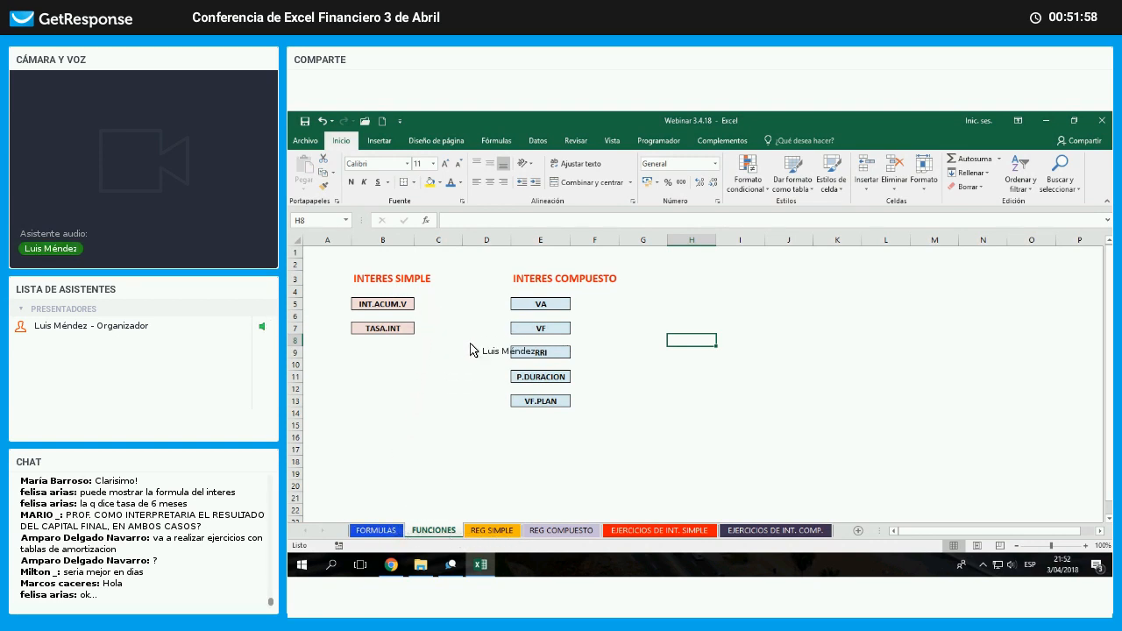
pyautogui.click(438, 304)
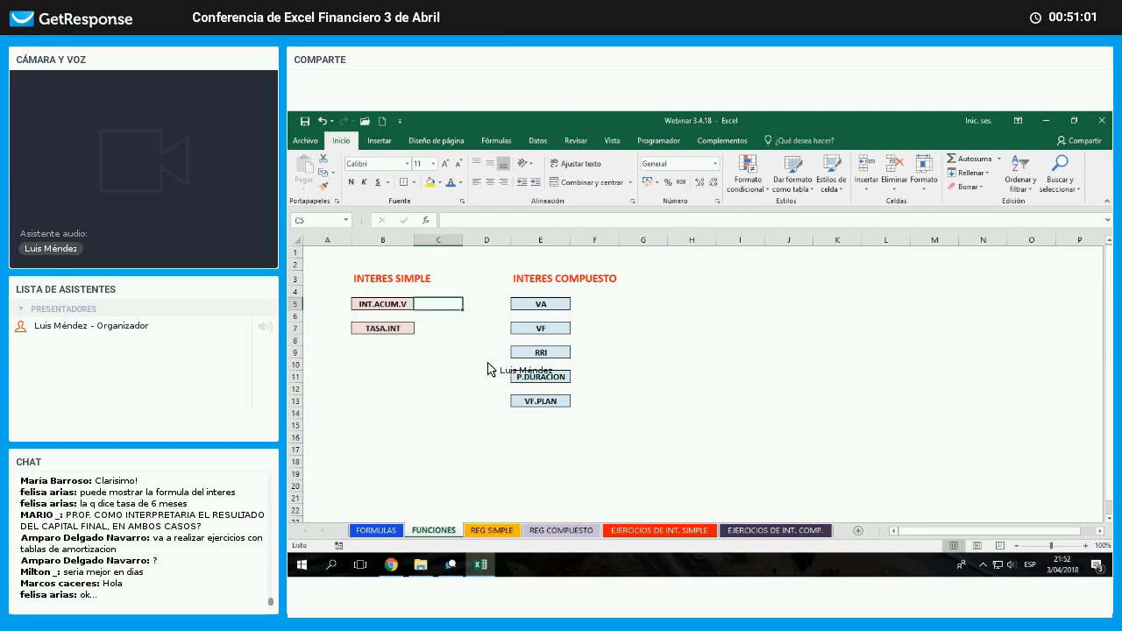
pyautogui.rightClick(407, 304)
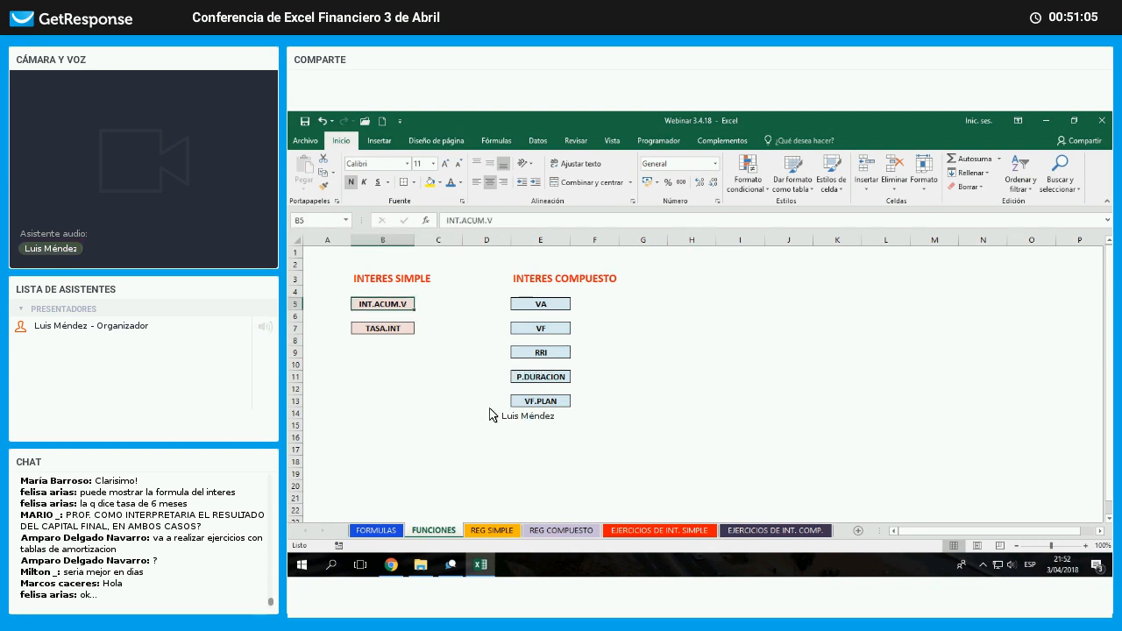
pyautogui.click(436, 315)
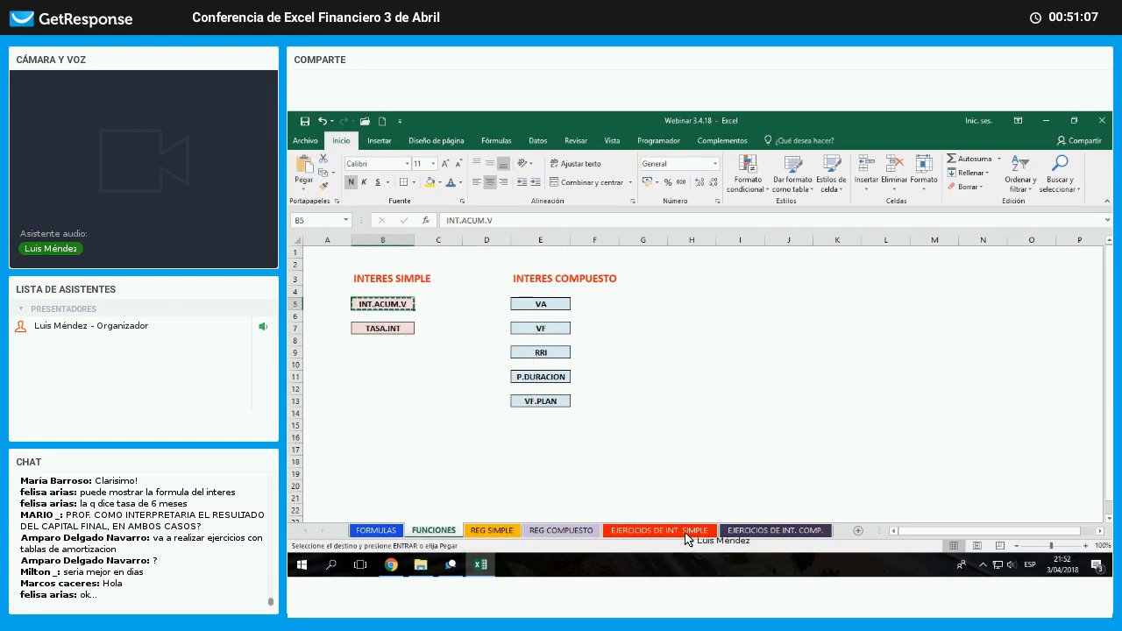
pyautogui.hotkey('ctrl', 'pagedown')
pyautogui.hotkey('ctrl', 'pagedown')
pyautogui.hotkey('ctrl', 'pagedown')
pyautogui.click(614, 330)
pyautogui.write('INT.ACUM.V')
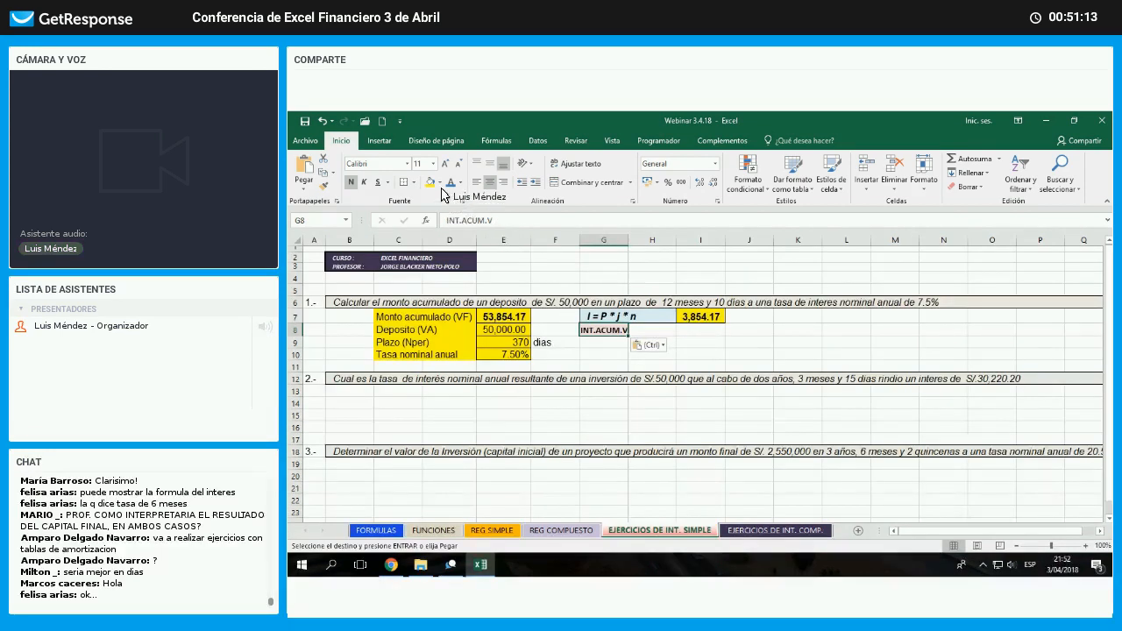
# - Format G8:H8 with a light pink fill and outside borders, and left-align the INT.ACUM.V label with an indent
pyautogui.hotkey('shift', 'Right')
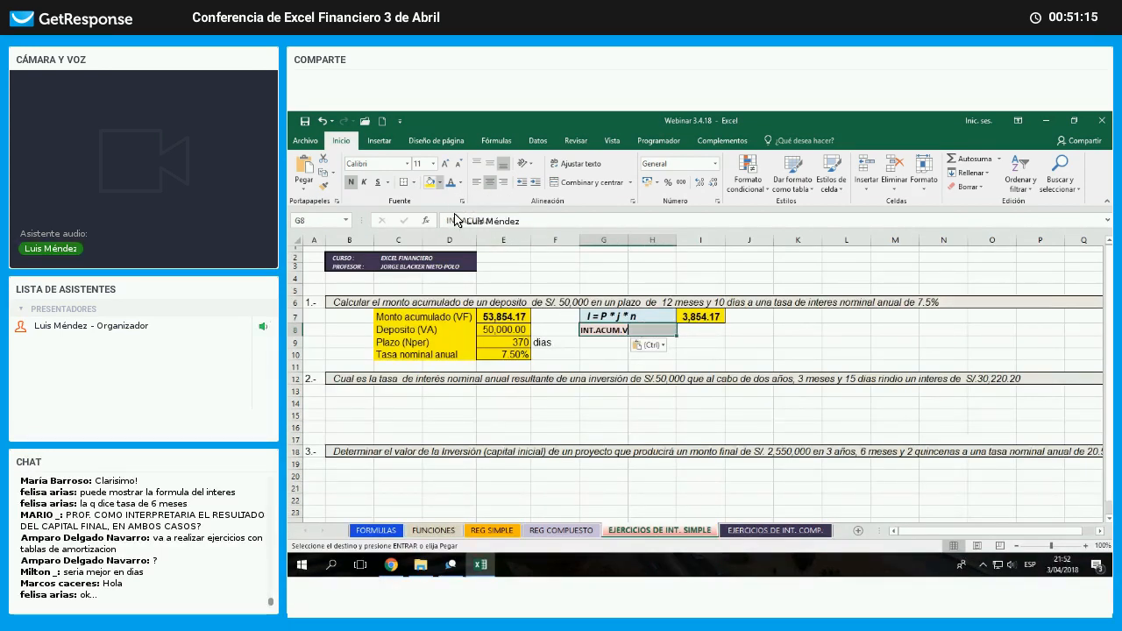
pyautogui.click(439, 183)
pyautogui.click(479, 226)
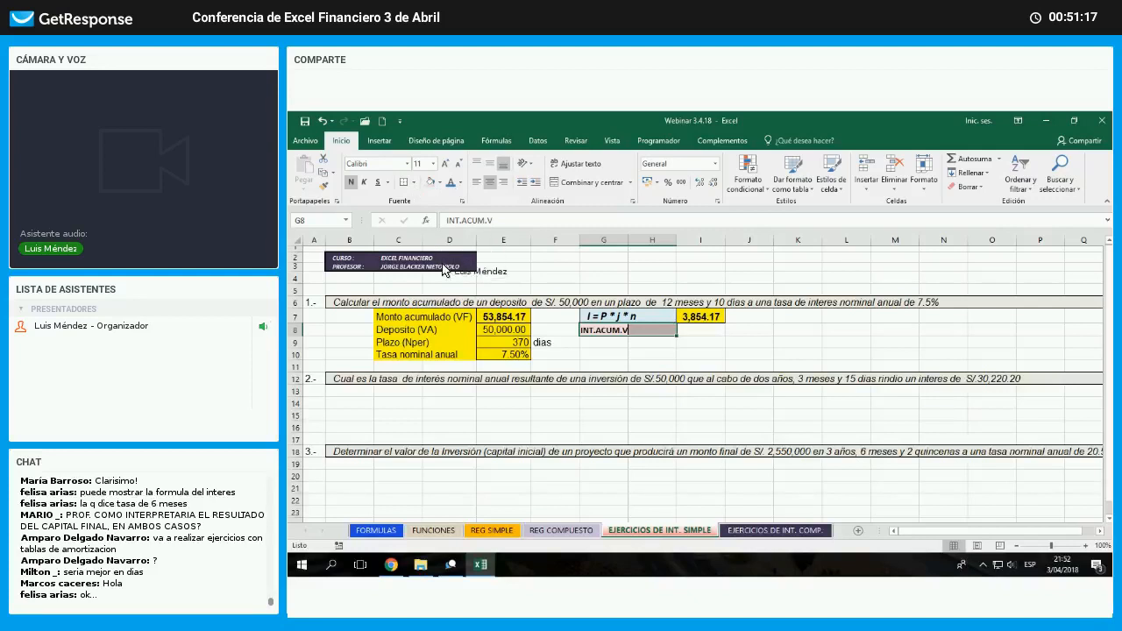
pyautogui.click(412, 182)
pyautogui.press('Escape')
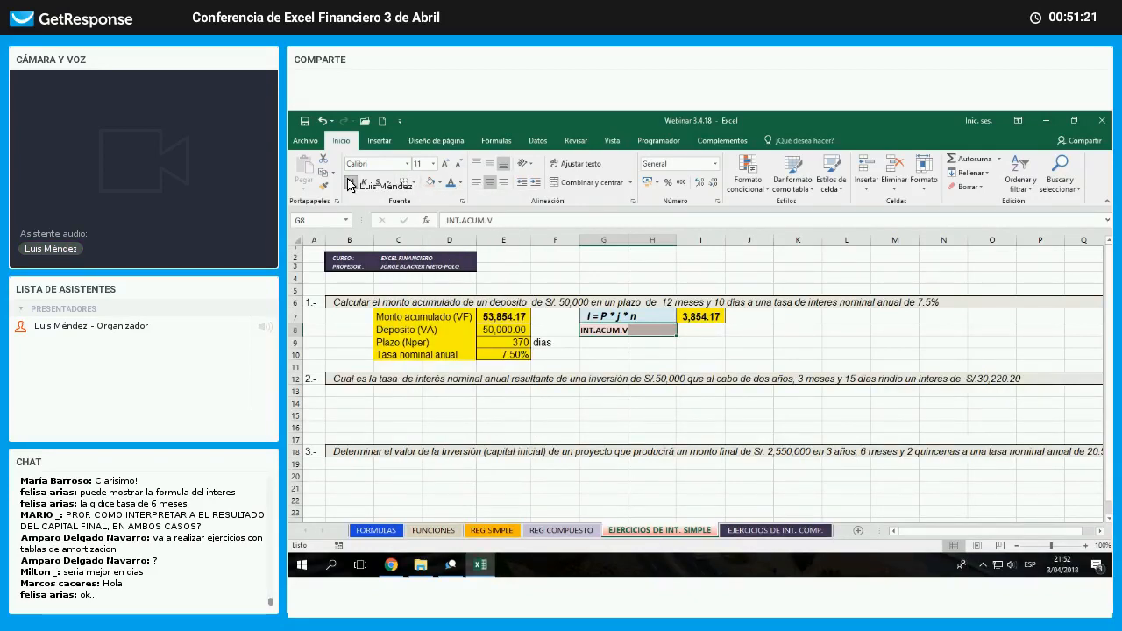
pyautogui.click(348, 184)
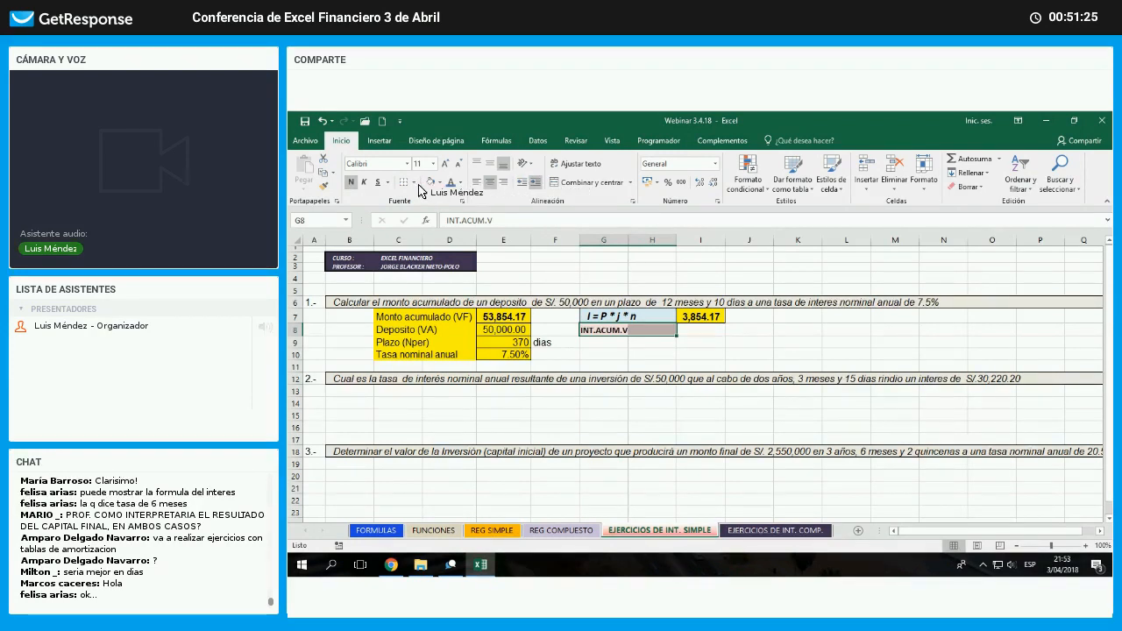
pyautogui.click(476, 181)
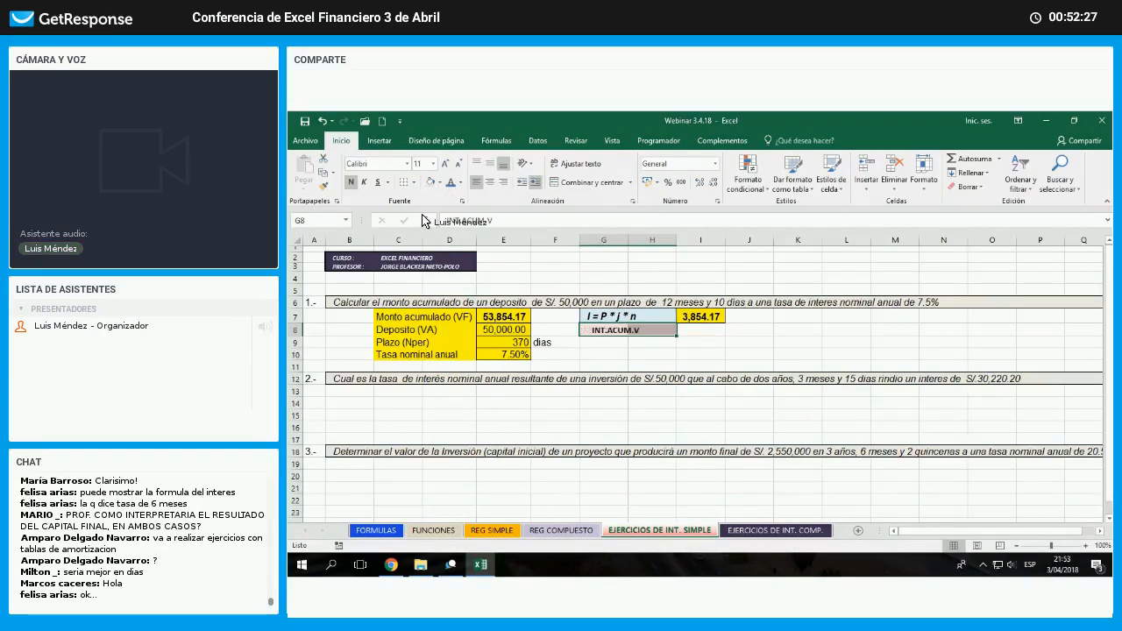
pyautogui.click(413, 182)
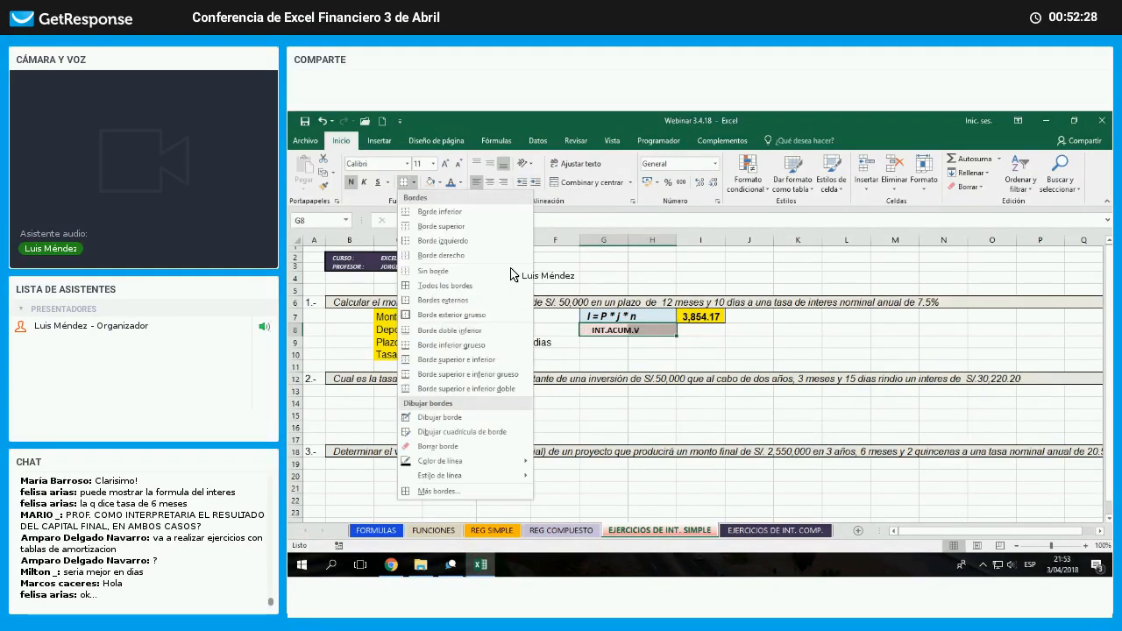
pyautogui.click(443, 300)
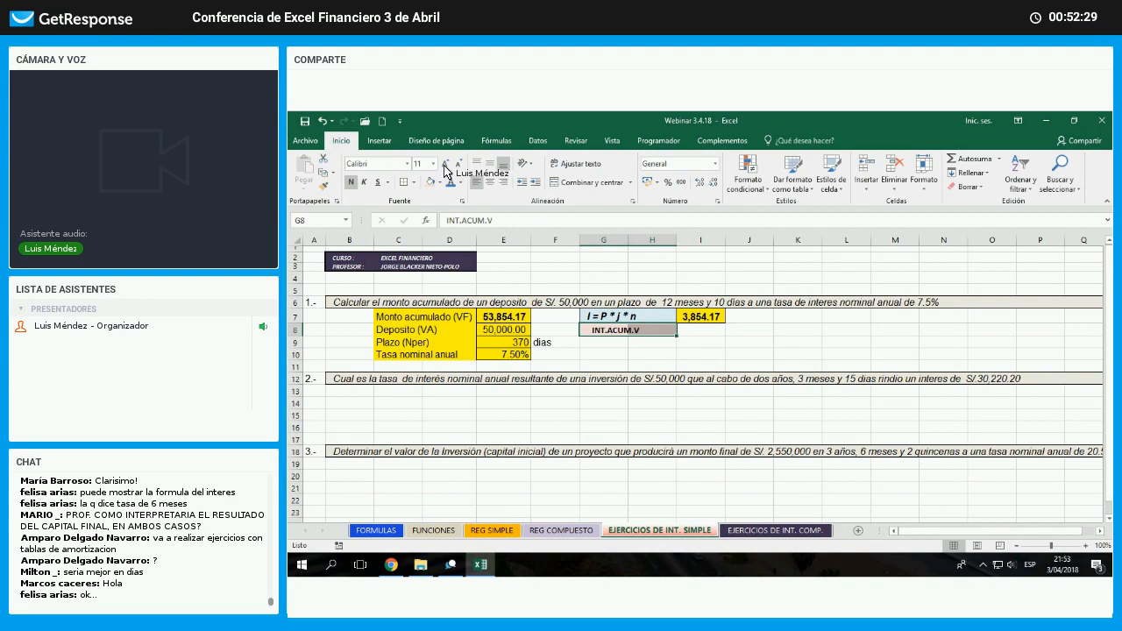
pyautogui.click(653, 354)
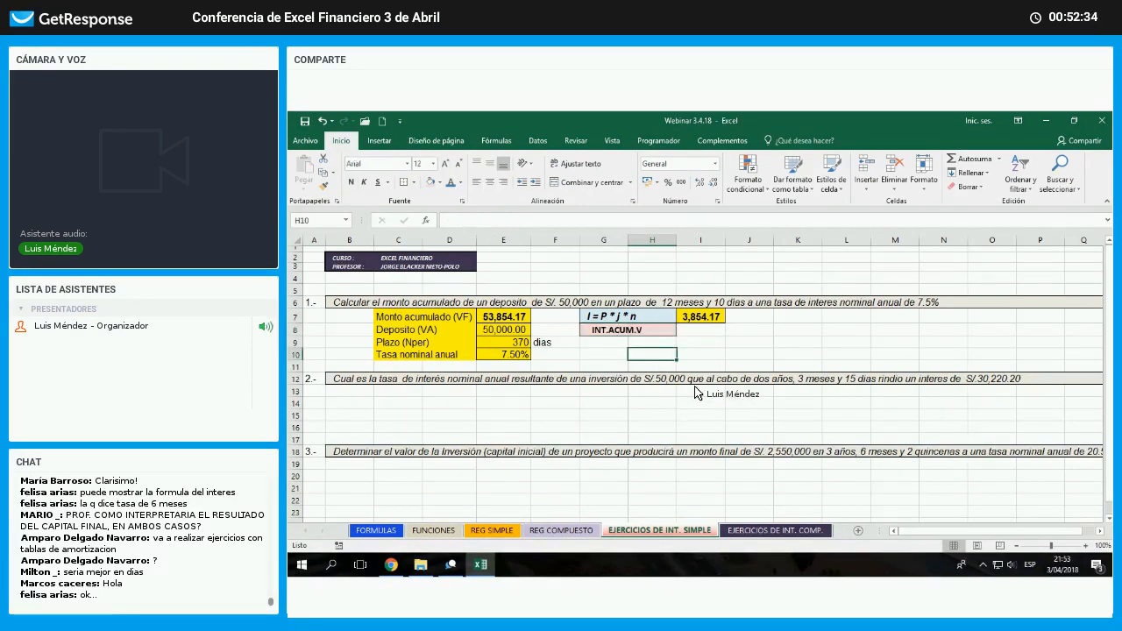
# - Insert the financial function INT.ACUM.V in I8 and review the descriptions of its Liquidación, Tasa, Par and Base arguments
pyautogui.click(715, 321)
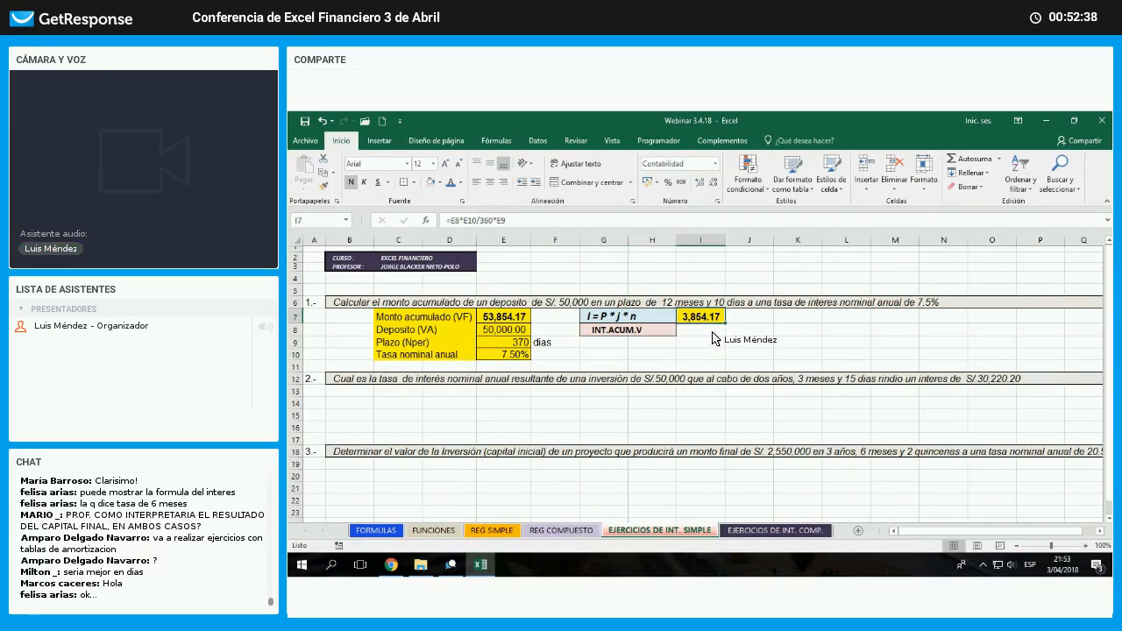
pyautogui.press('Return')
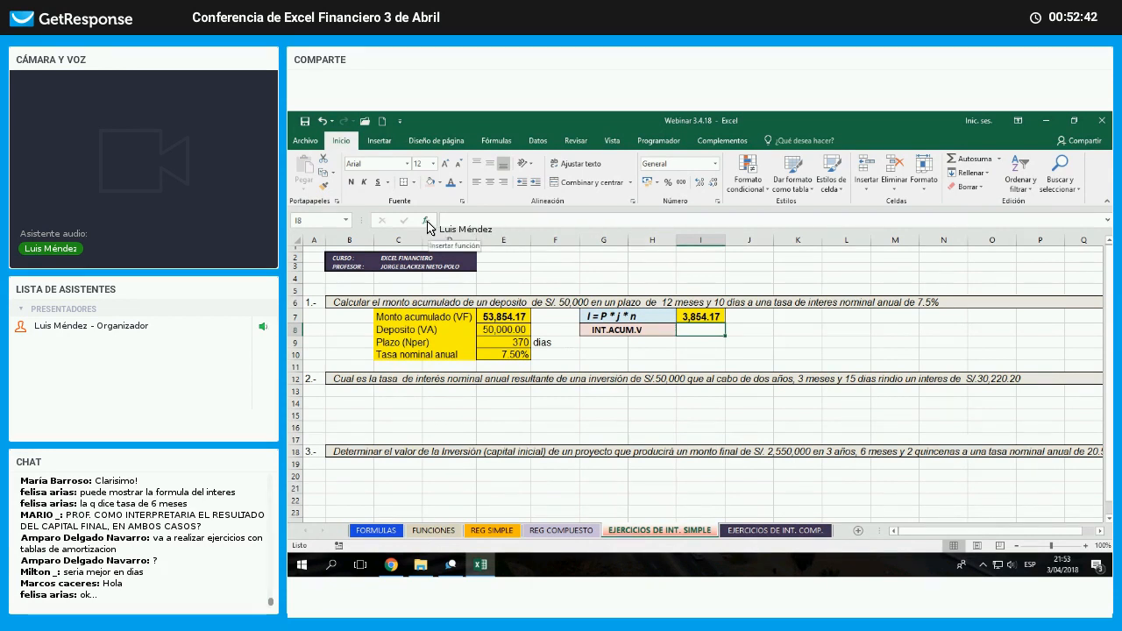
pyautogui.click(426, 220)
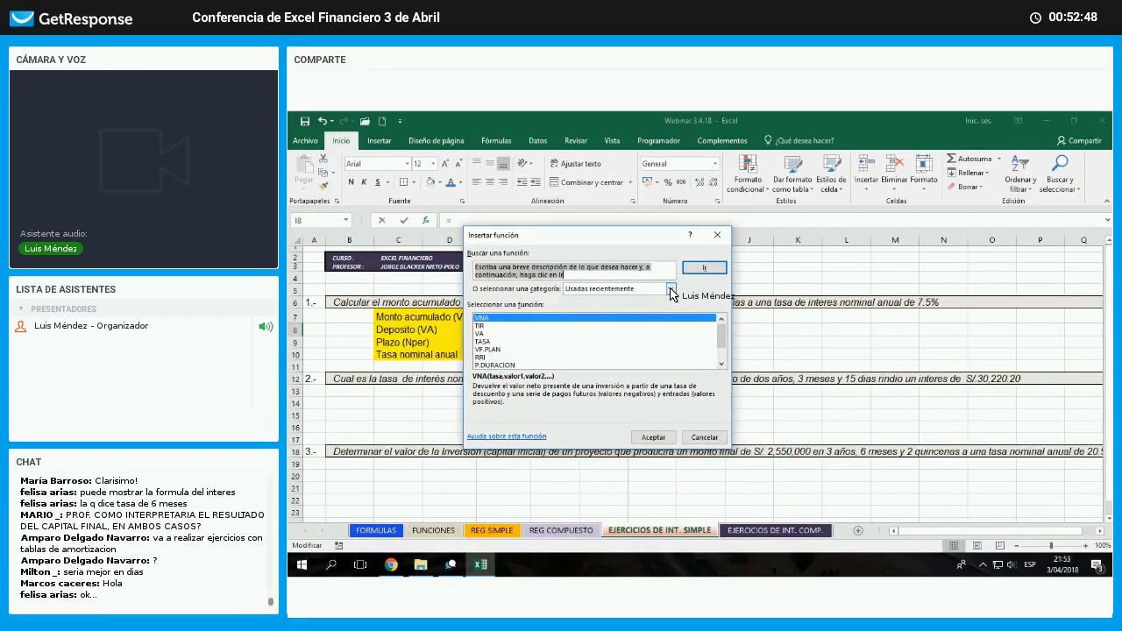
pyautogui.click(671, 292)
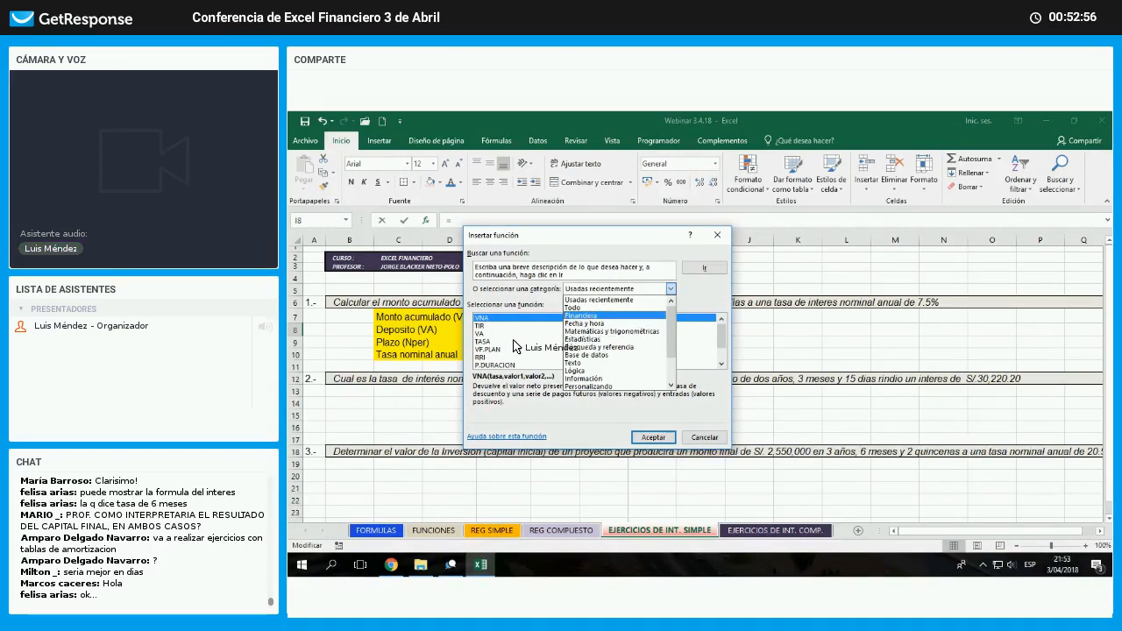
pyautogui.scroll(-4, 507, 349)
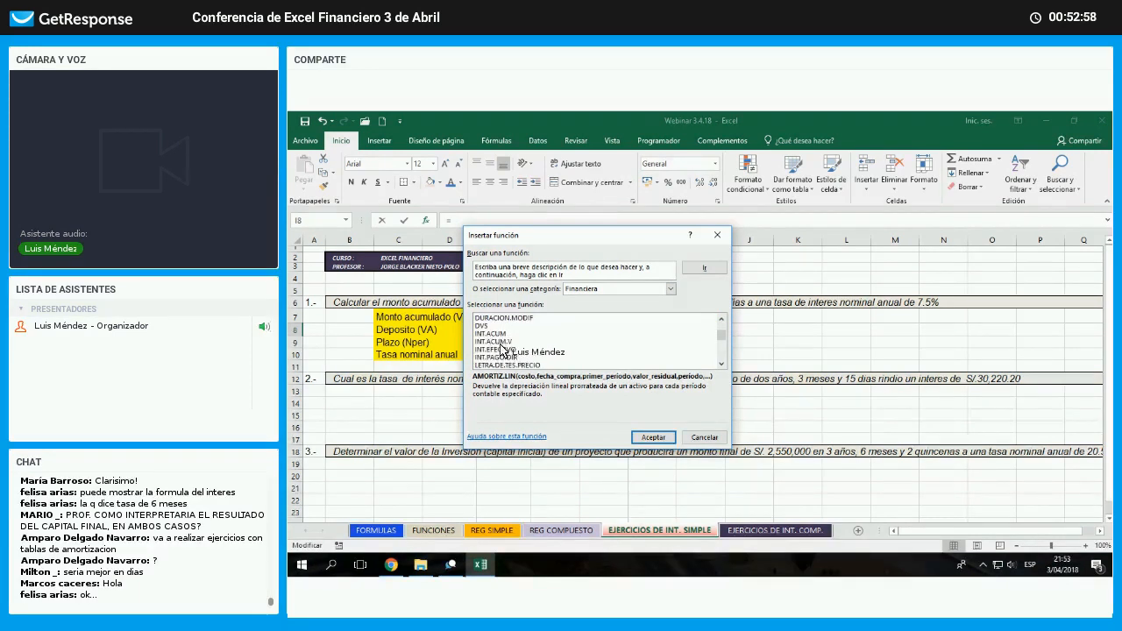
pyautogui.click(499, 341)
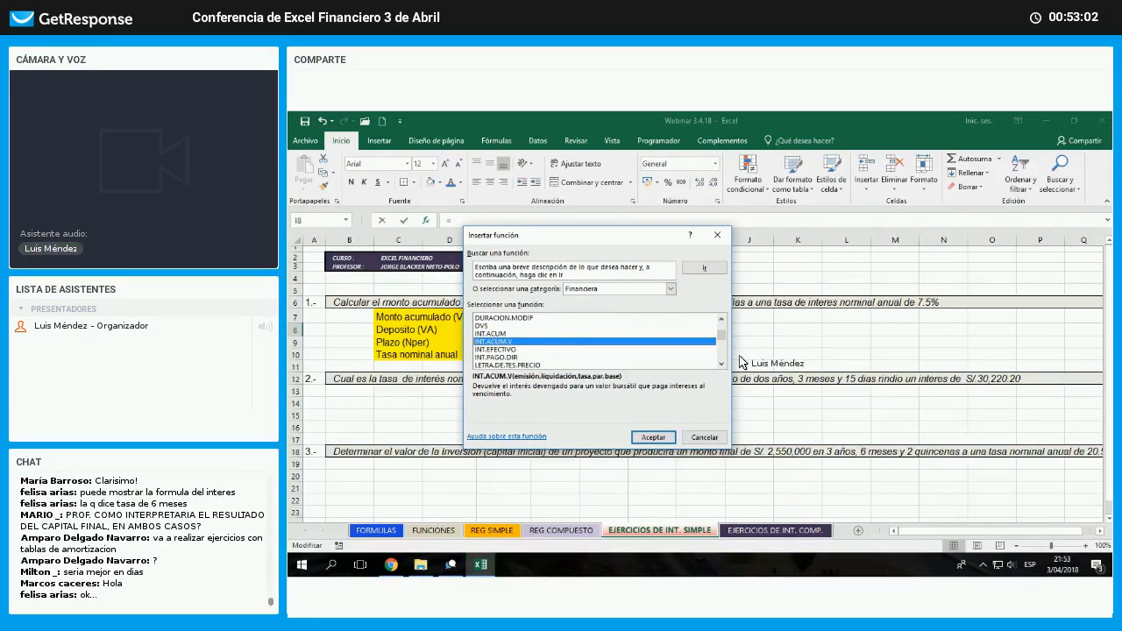
pyautogui.click(653, 437)
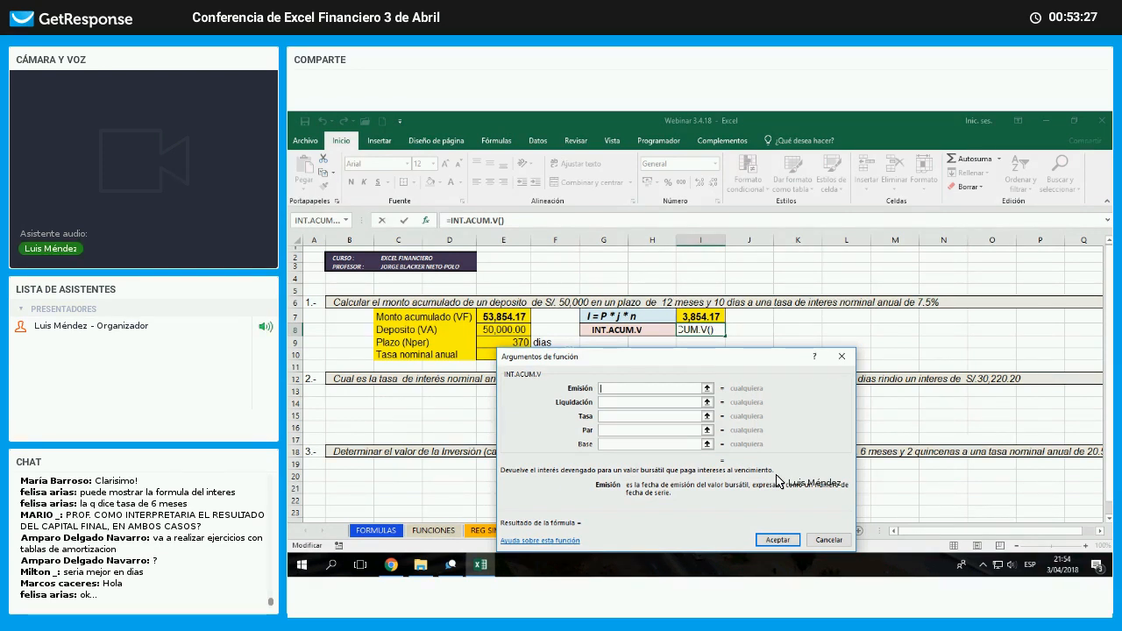
pyautogui.click(609, 403)
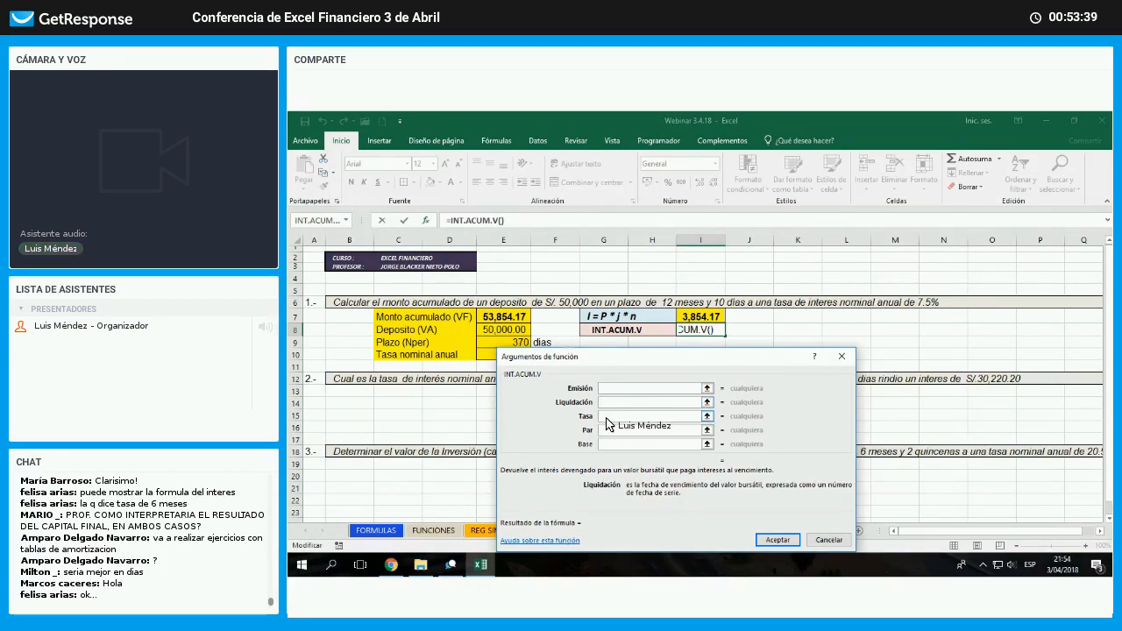
pyautogui.click(607, 417)
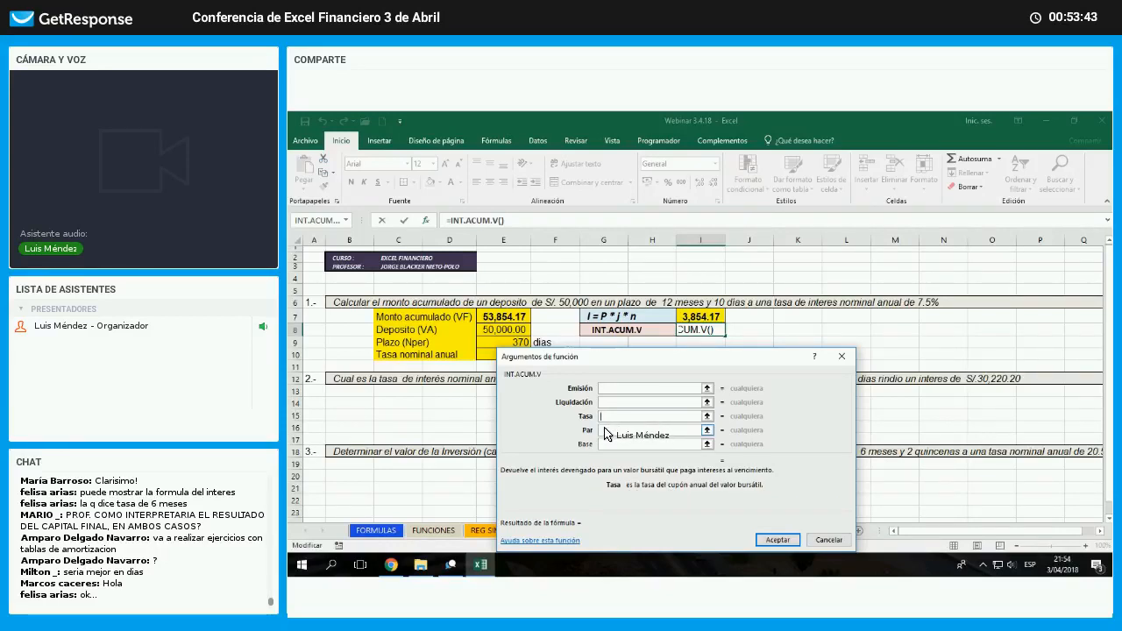
pyautogui.click(604, 431)
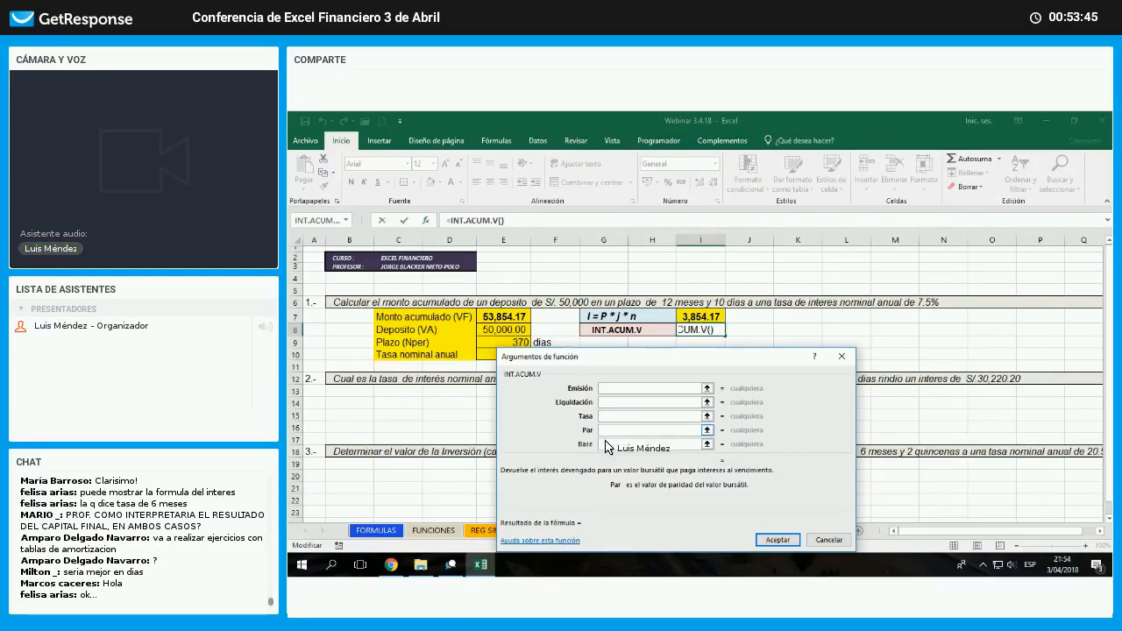
pyautogui.click(604, 446)
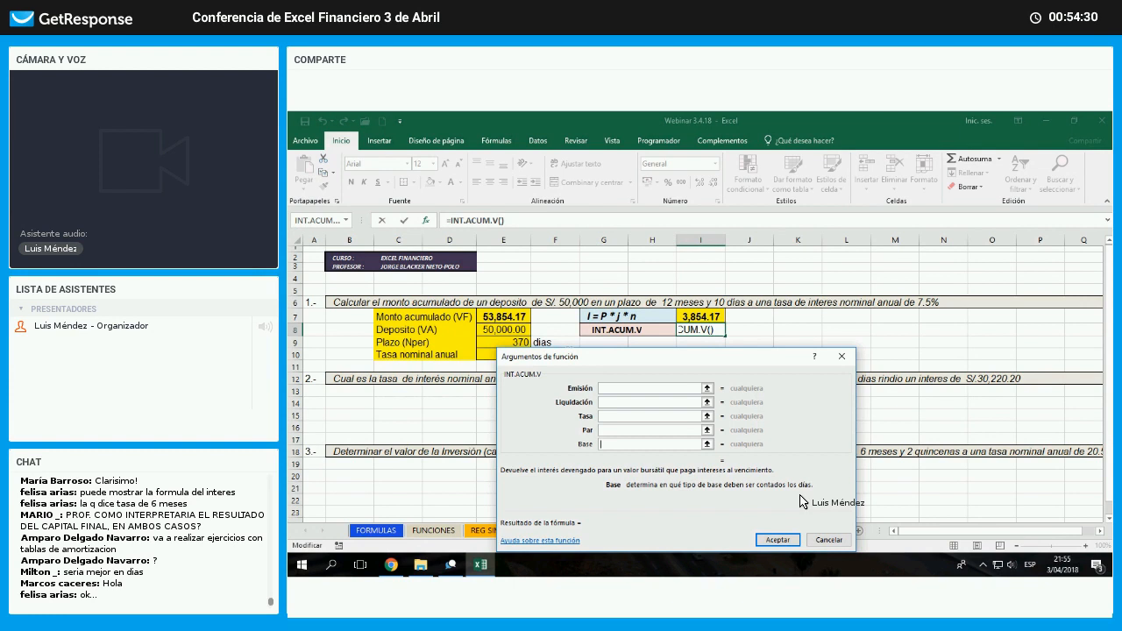
# - Move the function arguments dialog clear of the exercise 1 data and set Emisión to "3/4/2018"
pyautogui.click(651, 388)
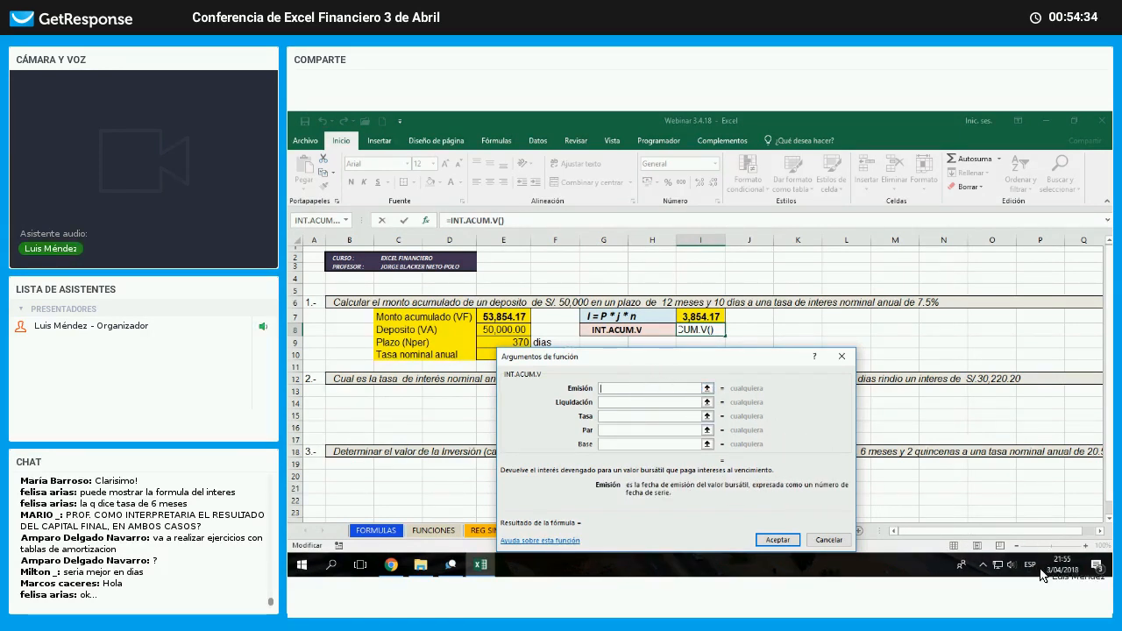
pyautogui.moveTo(645, 357); pyautogui.dragTo(653, 390)
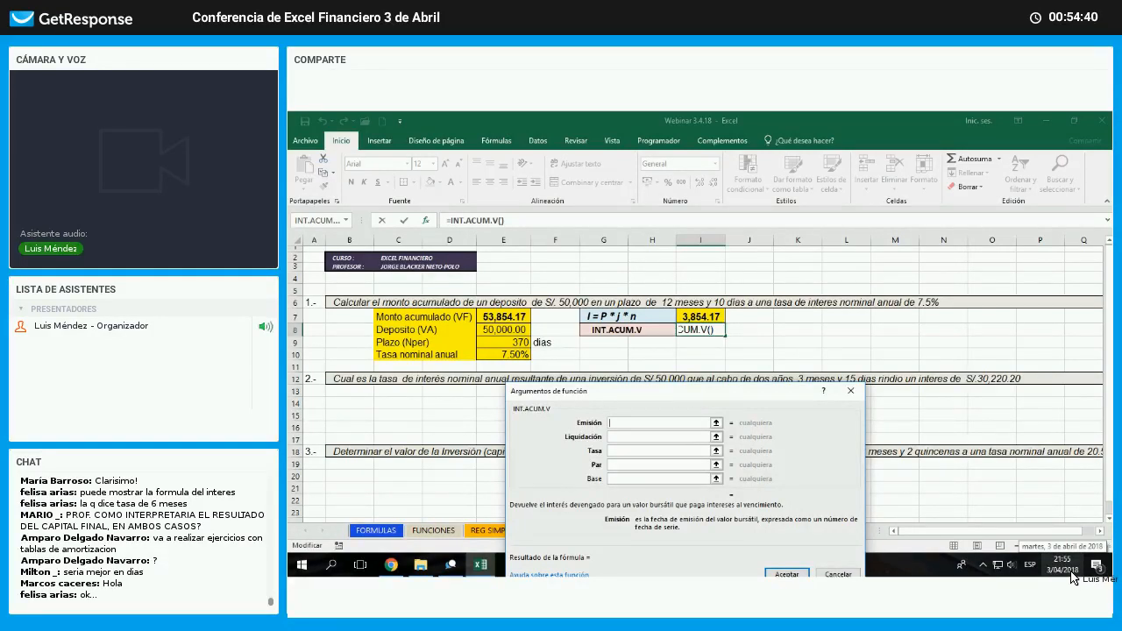
pyautogui.write('"')
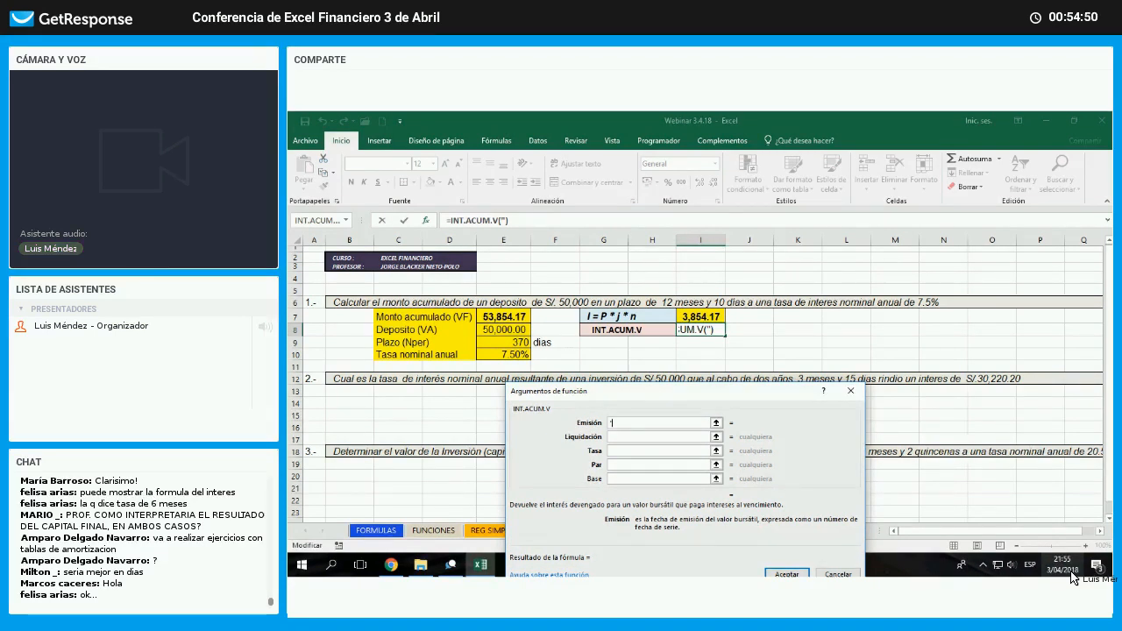
pyautogui.write('3/')
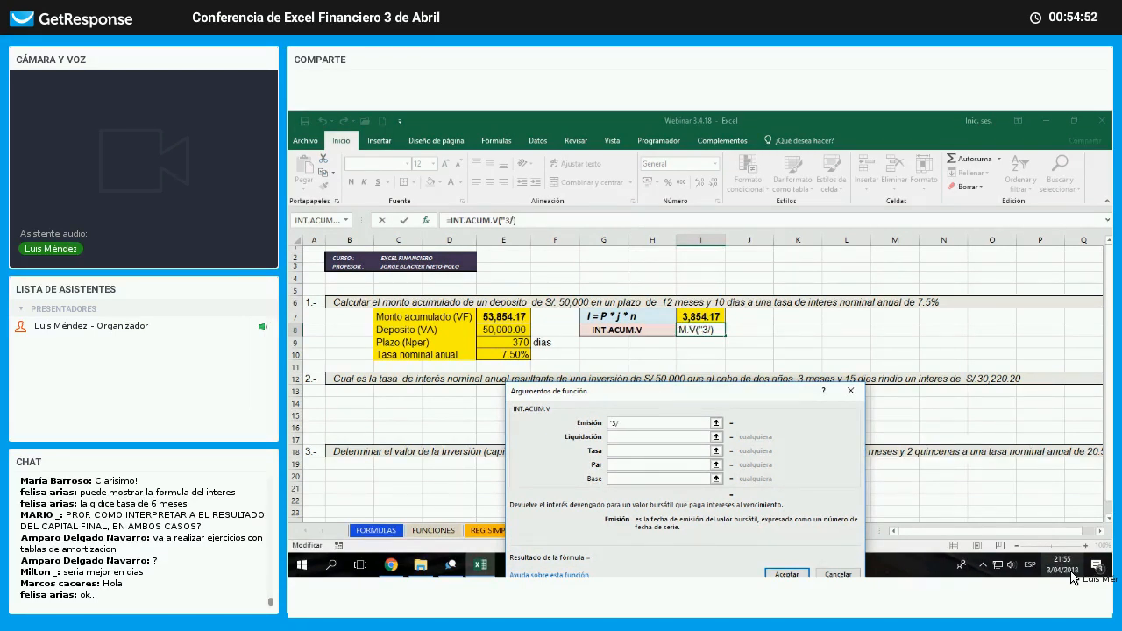
pyautogui.write('4/2018')
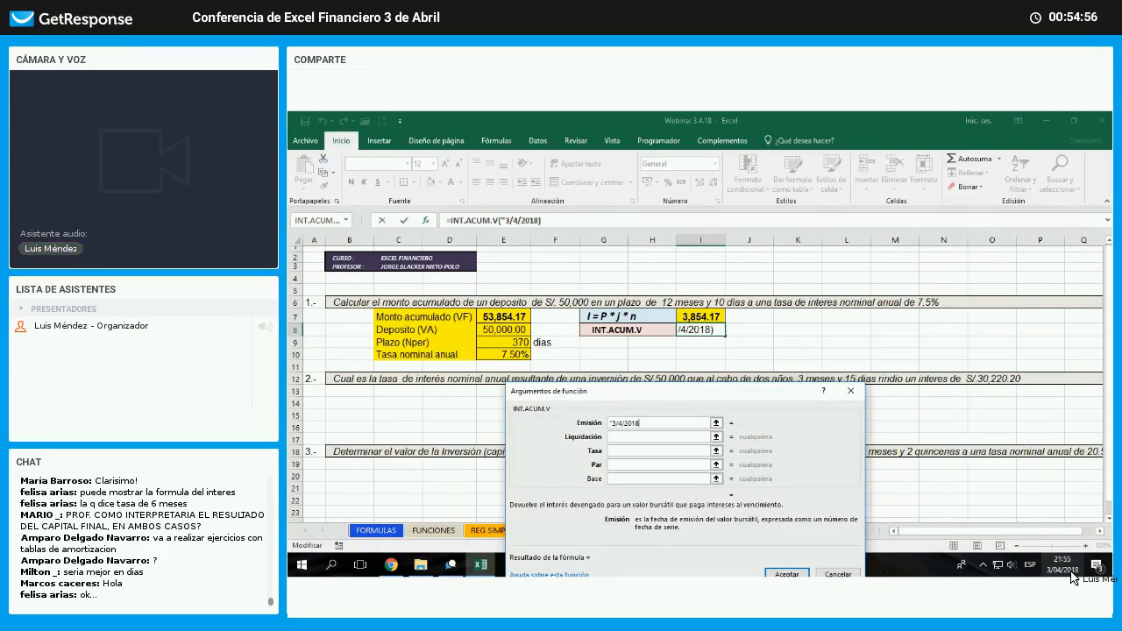
pyautogui.write('"')
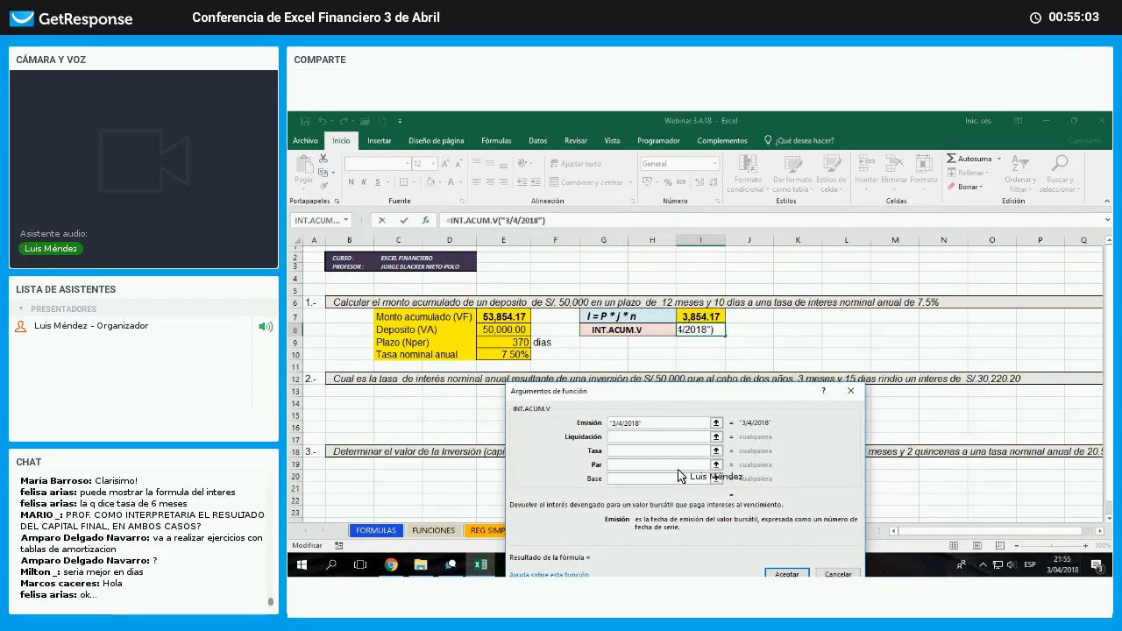
# - Set the Liquidación argument to "3/4/2018"+E9, adding the term in days to the issue date
pyautogui.press('Tab')
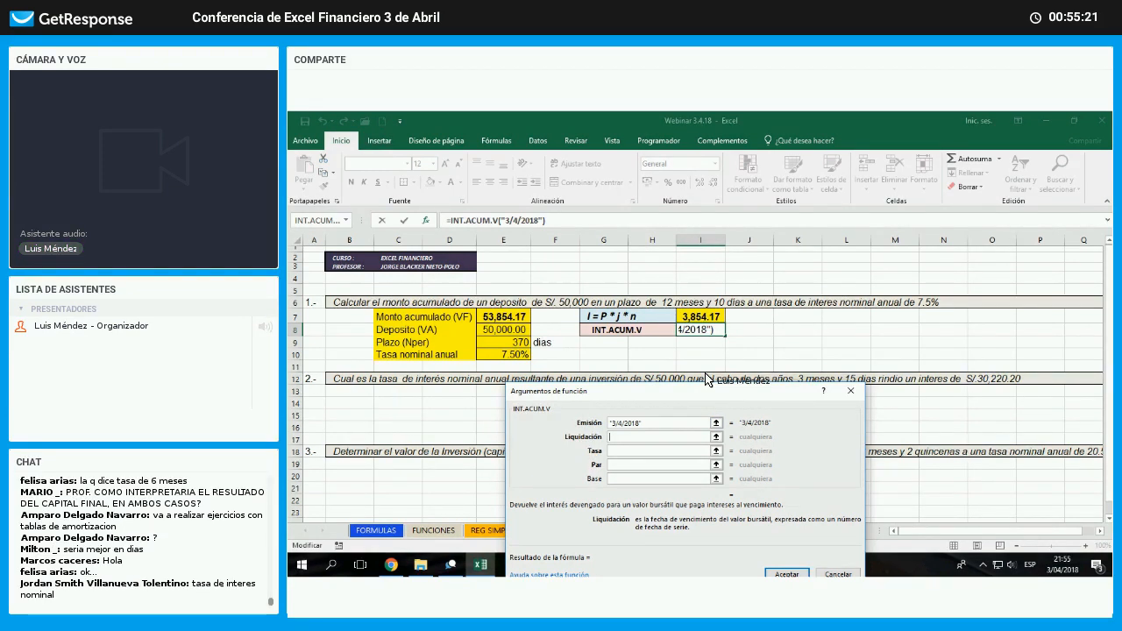
pyautogui.write('"3/4/201')
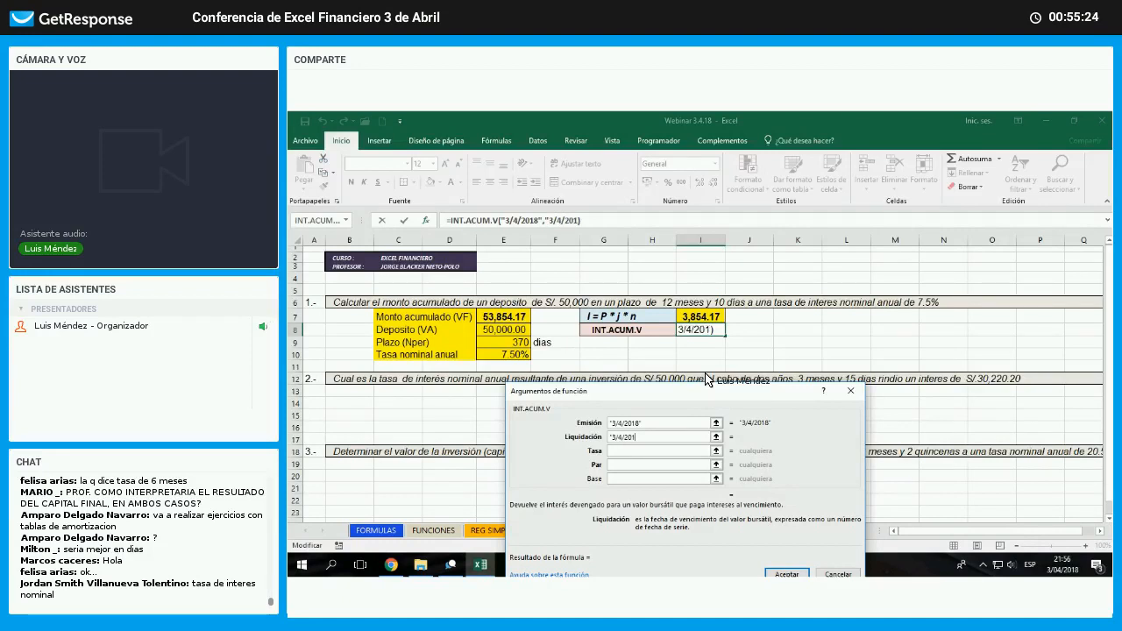
pyautogui.write('8"+')
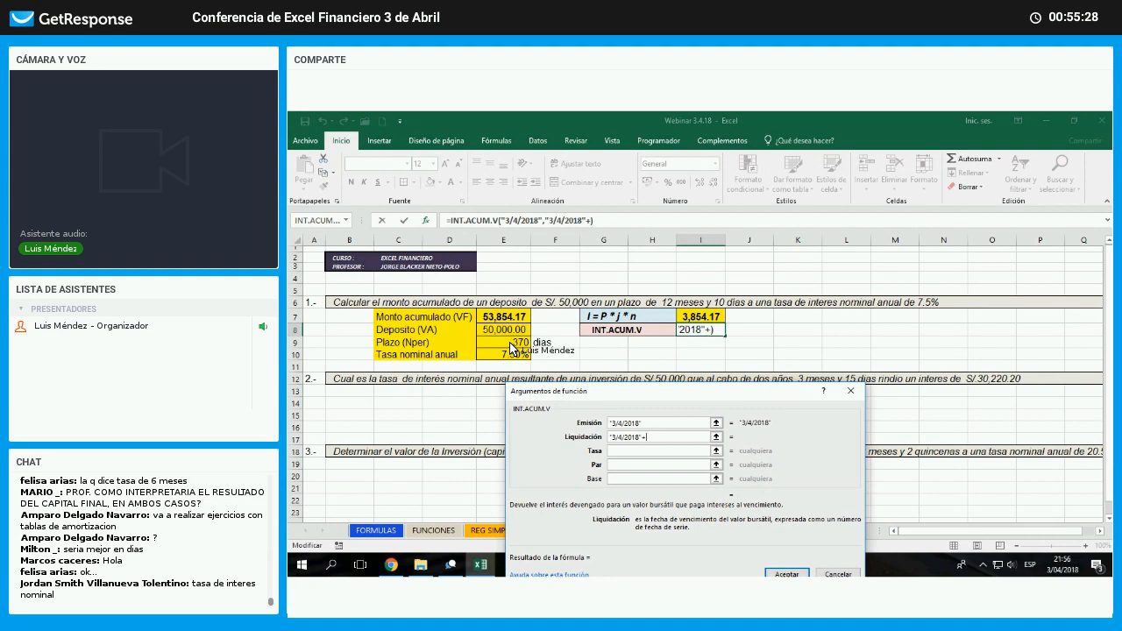
pyautogui.click(503, 342)
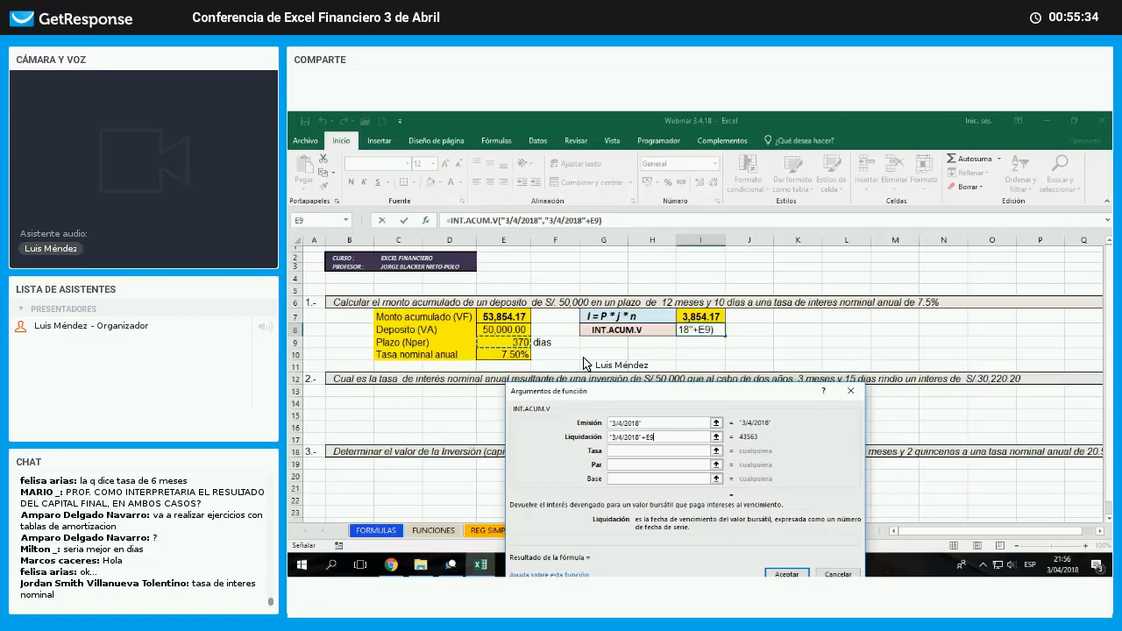
# - Set the Tasa argument to E10, Par to the deposit in E8 and Base to 2
pyautogui.click(619, 449)
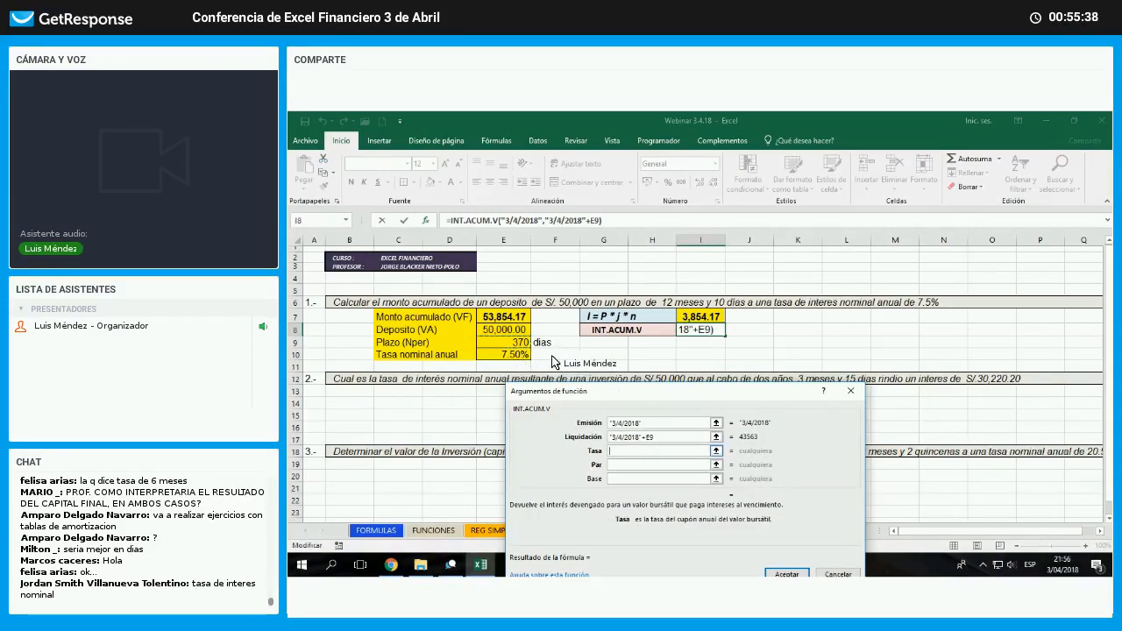
pyautogui.click(522, 355)
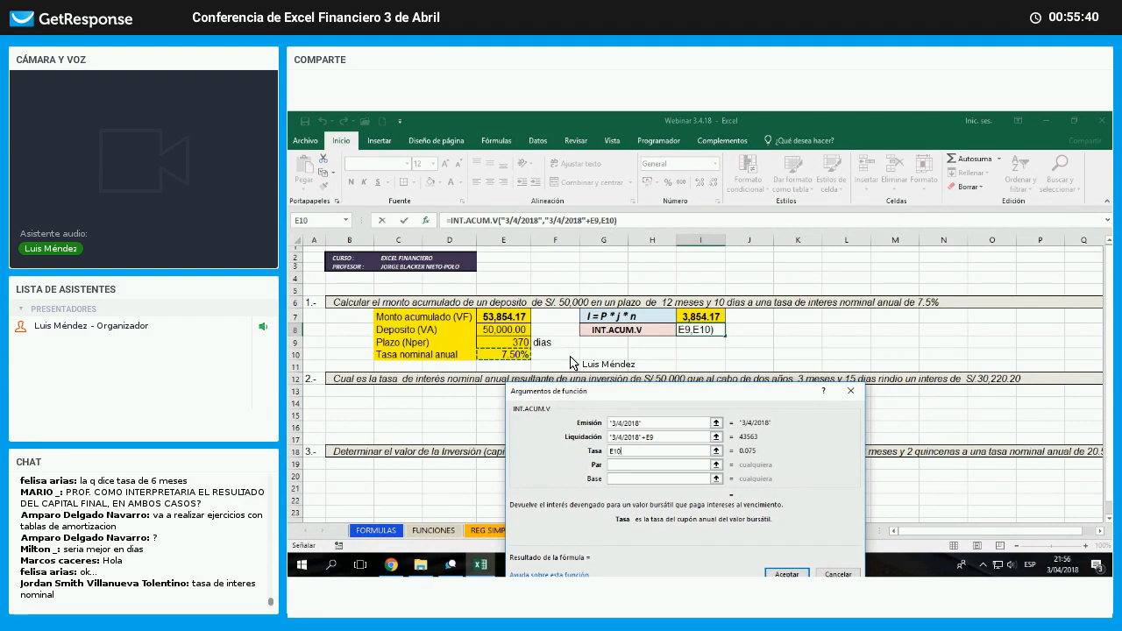
pyautogui.click(627, 465)
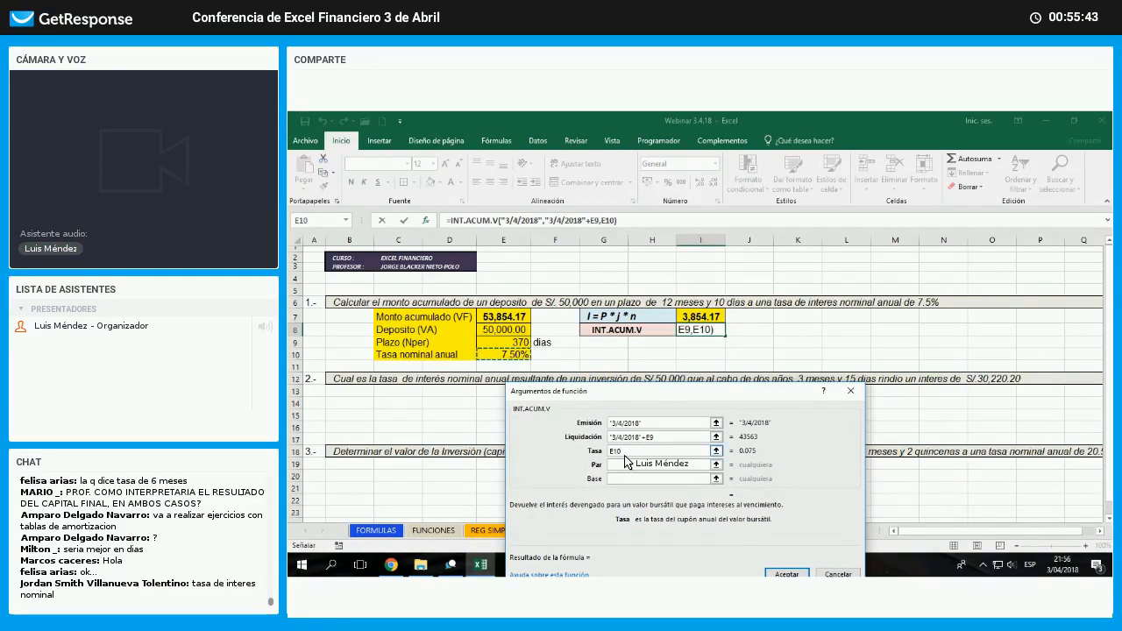
pyautogui.click(518, 332)
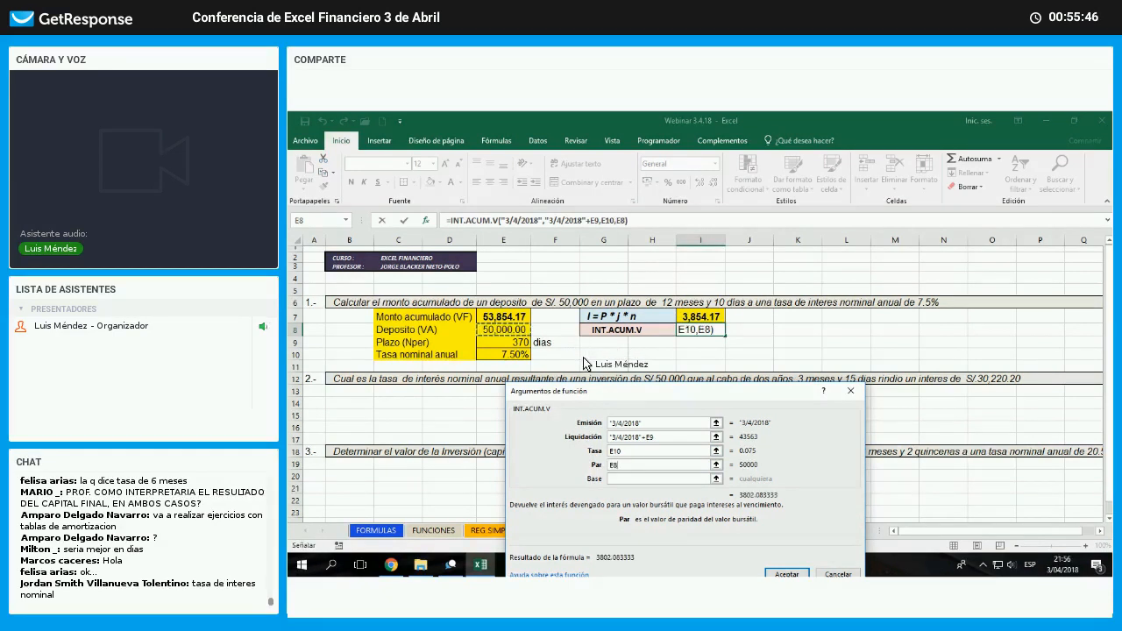
pyautogui.click(709, 481)
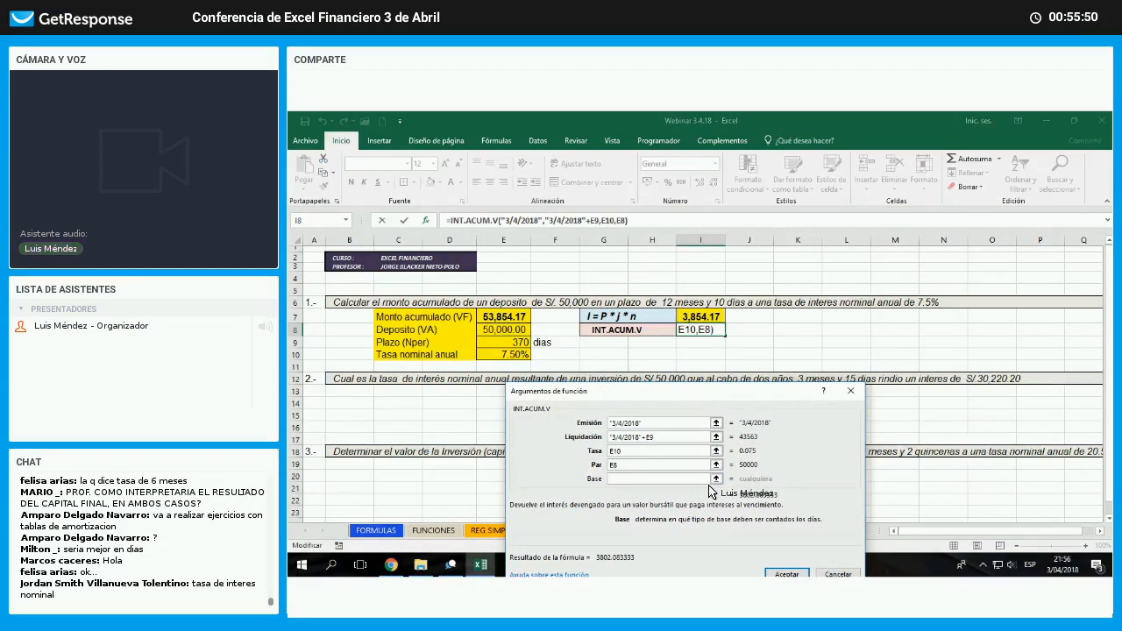
pyautogui.write('2')
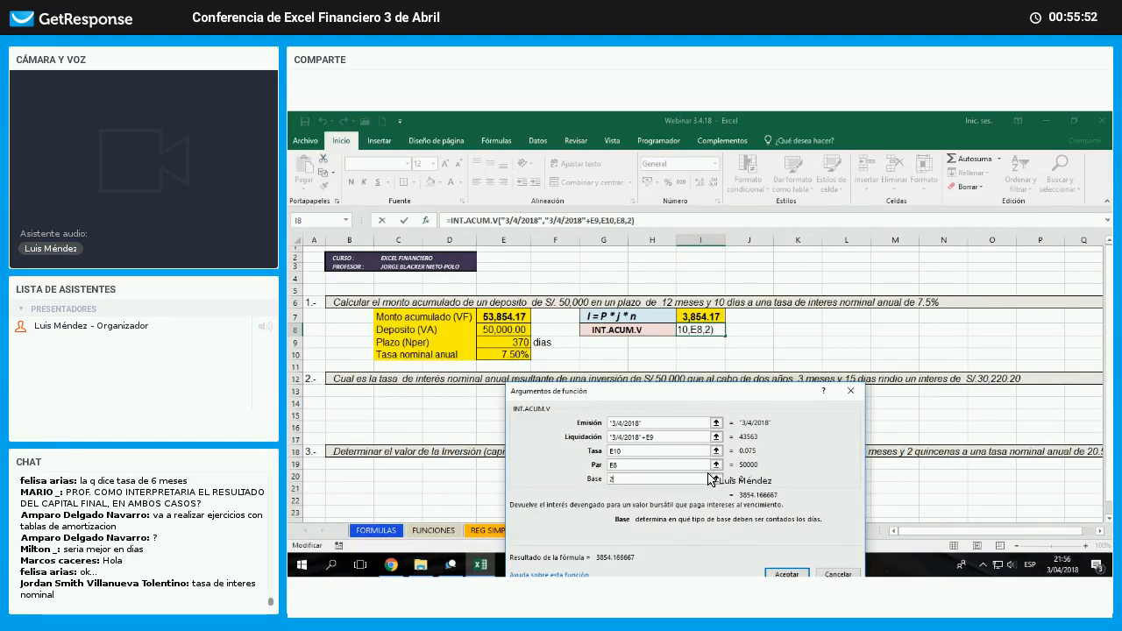
# - Accept the INT.ACUM.V arguments and copy the formatting of I7 onto the result in I8
pyautogui.press('Return')
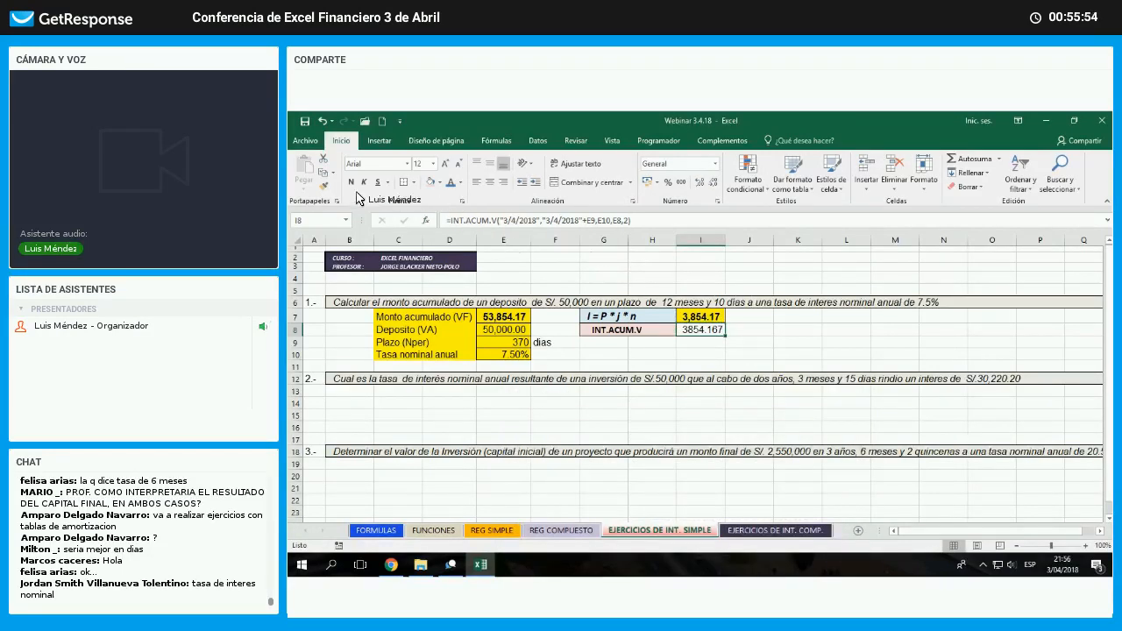
pyautogui.press('Up')
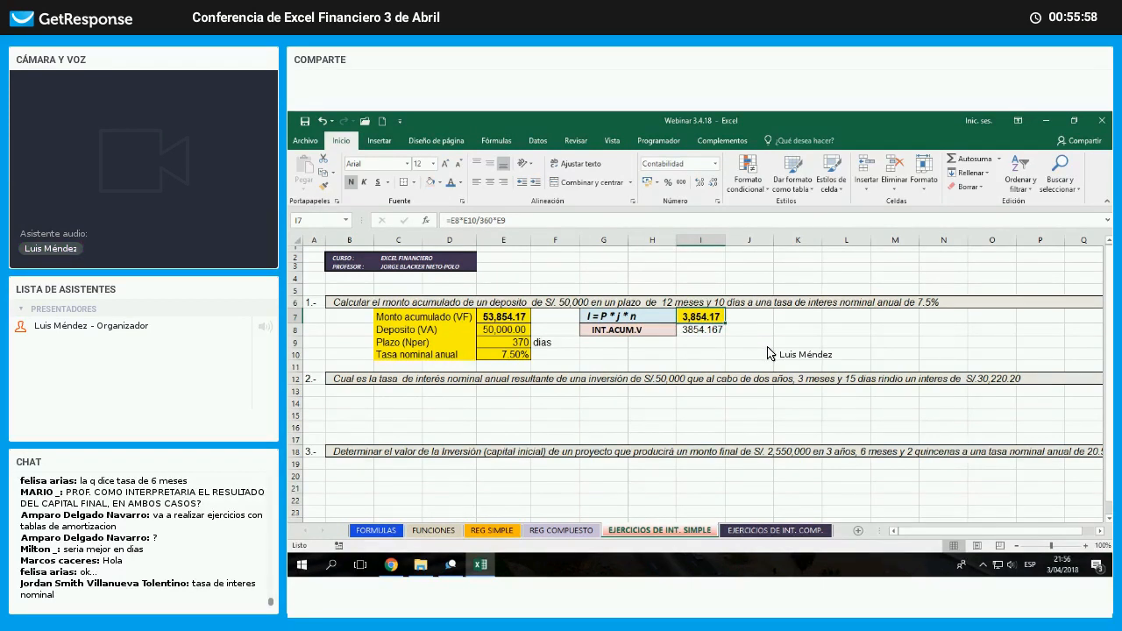
pyautogui.click(323, 186)
pyautogui.click(700, 329)
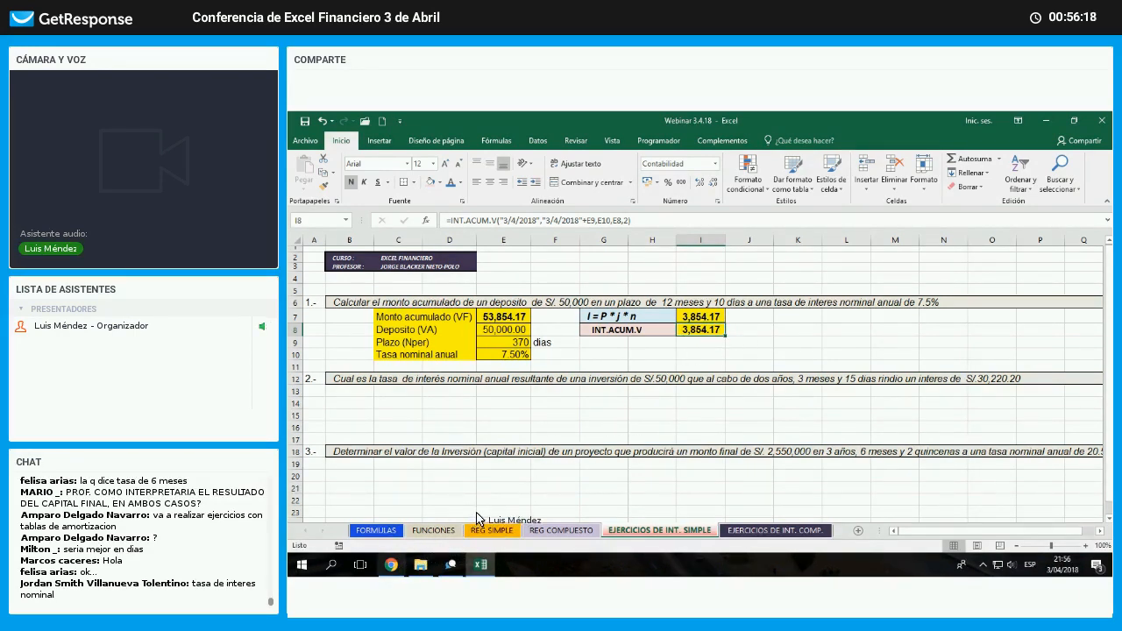
# - Switch to Chrome to read the webinar chat, then return to the Excel workbook
pyautogui.click(391, 566)
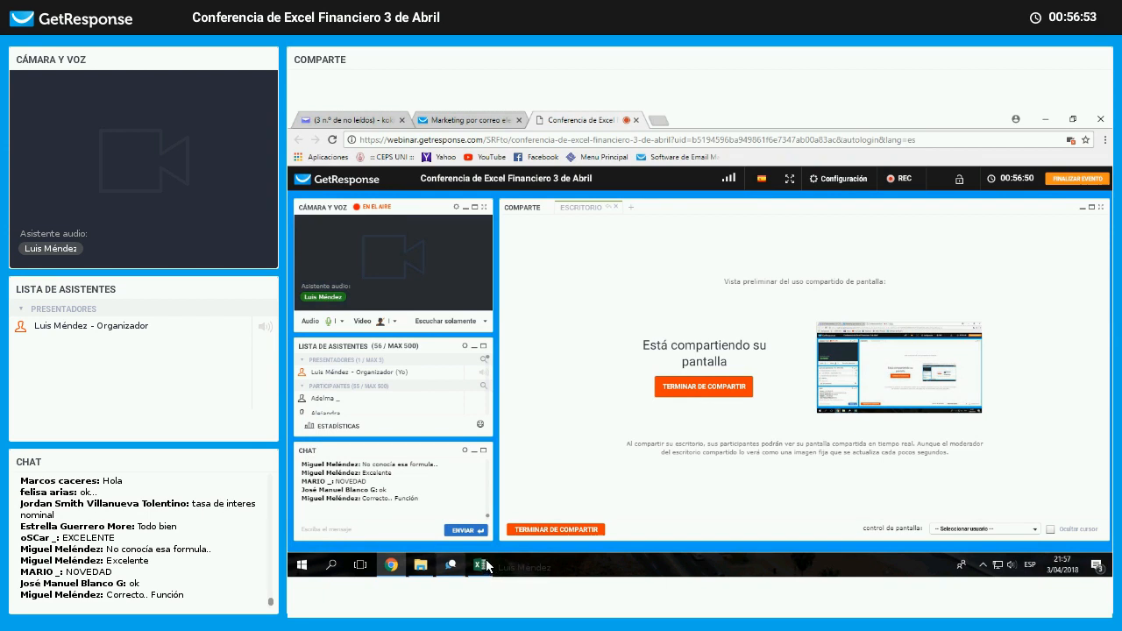
pyautogui.moveTo(486, 567)
pyautogui.click(538, 482)
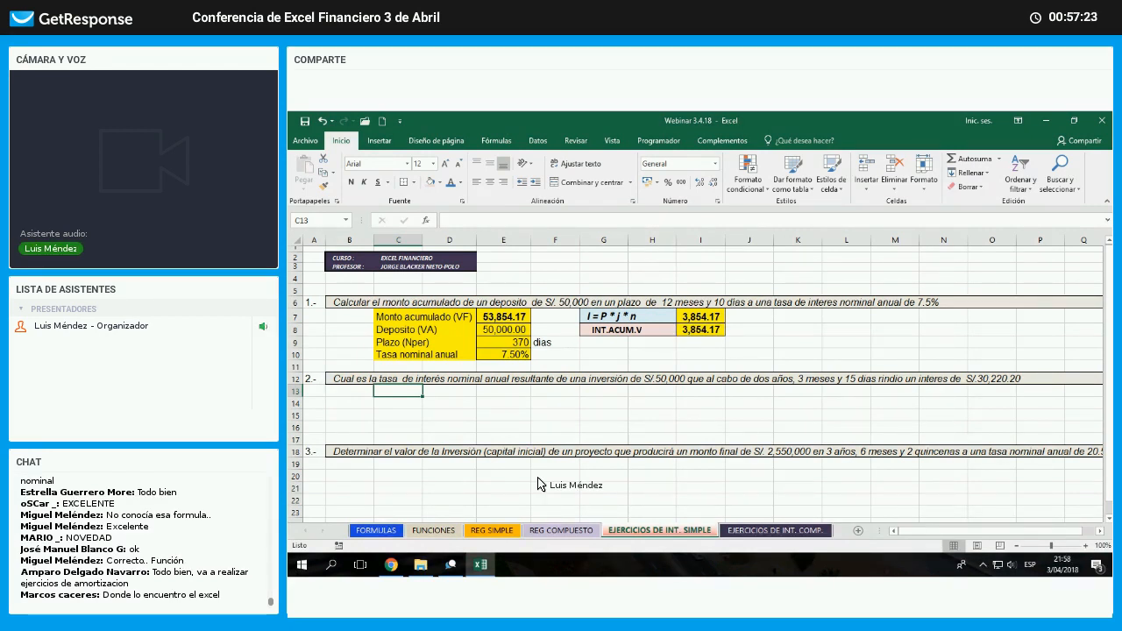
# - For exercise 2, label C13 "Tasa de interes" and C14 "Inversion (VA)", and enter 50000 in E14
pyautogui.write('Tasa d')
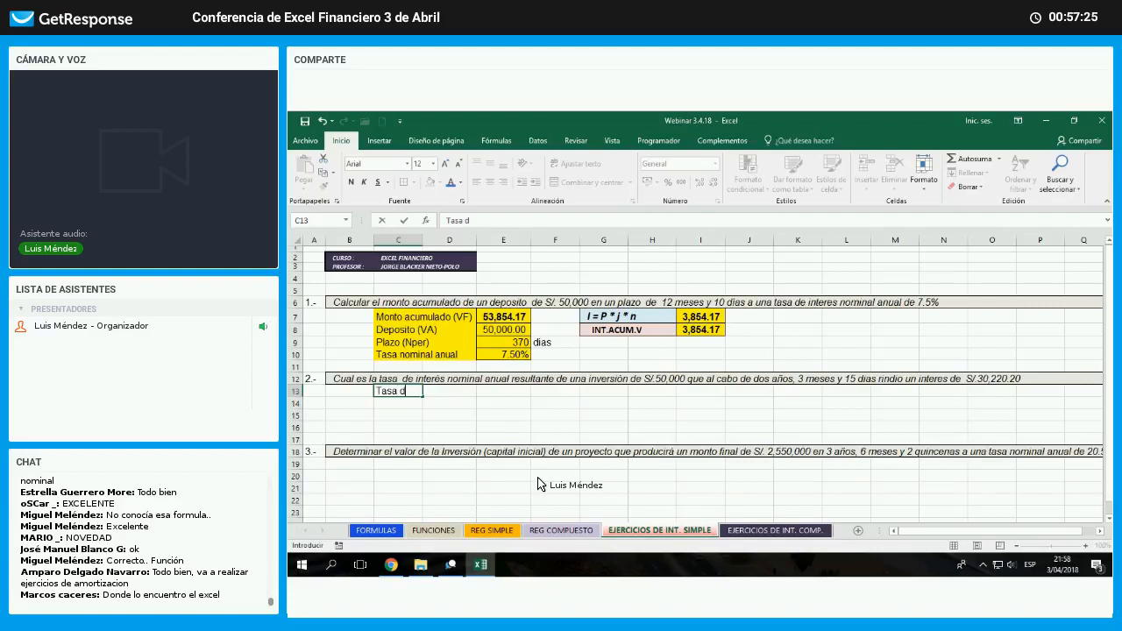
pyautogui.write('e interes')
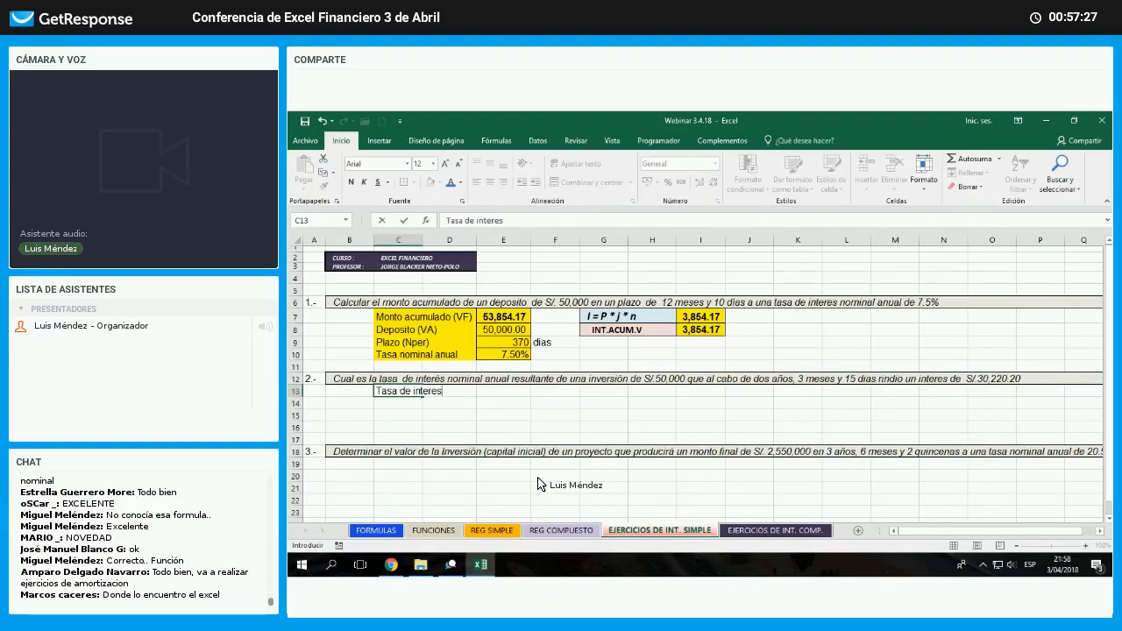
pyautogui.press('Return')
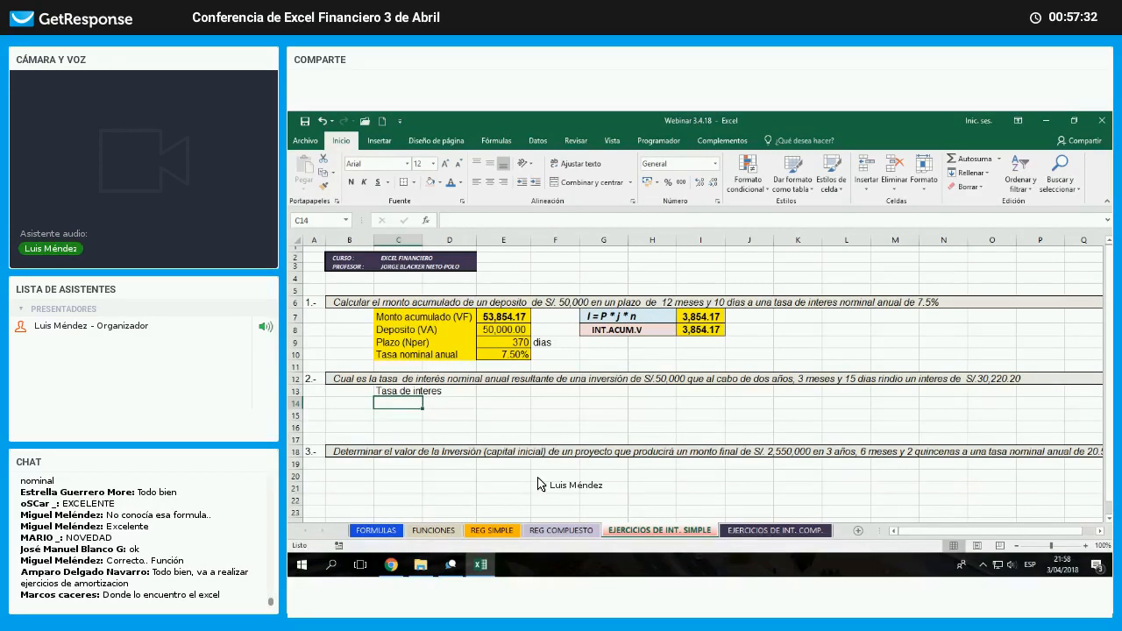
pyautogui.write('Inversio')
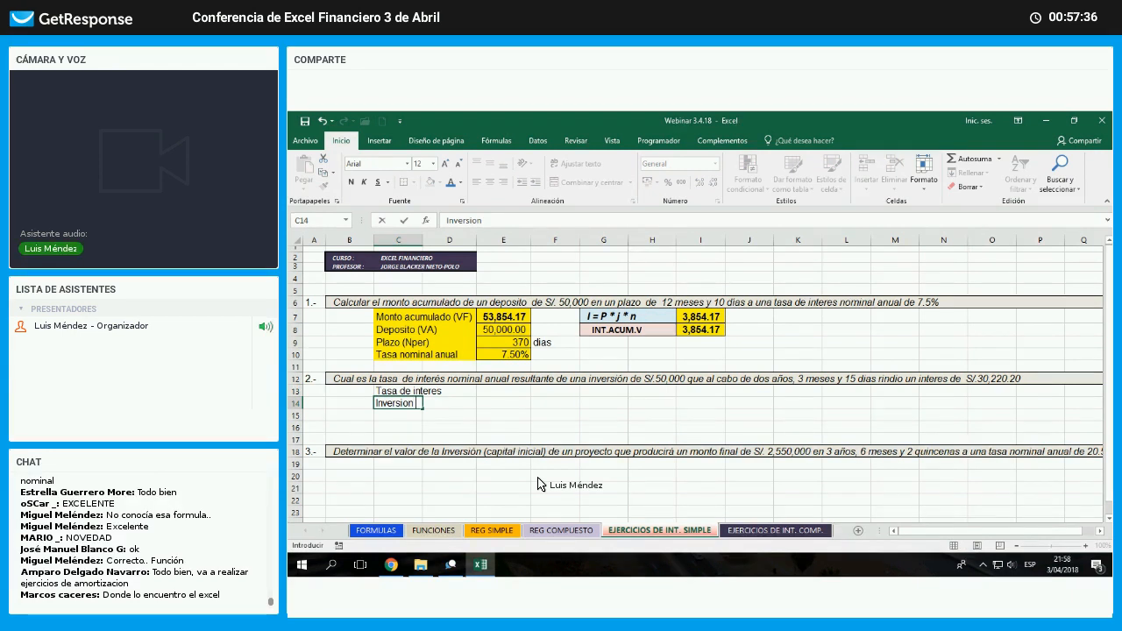
pyautogui.write('n (VA')
pyautogui.press('Right')
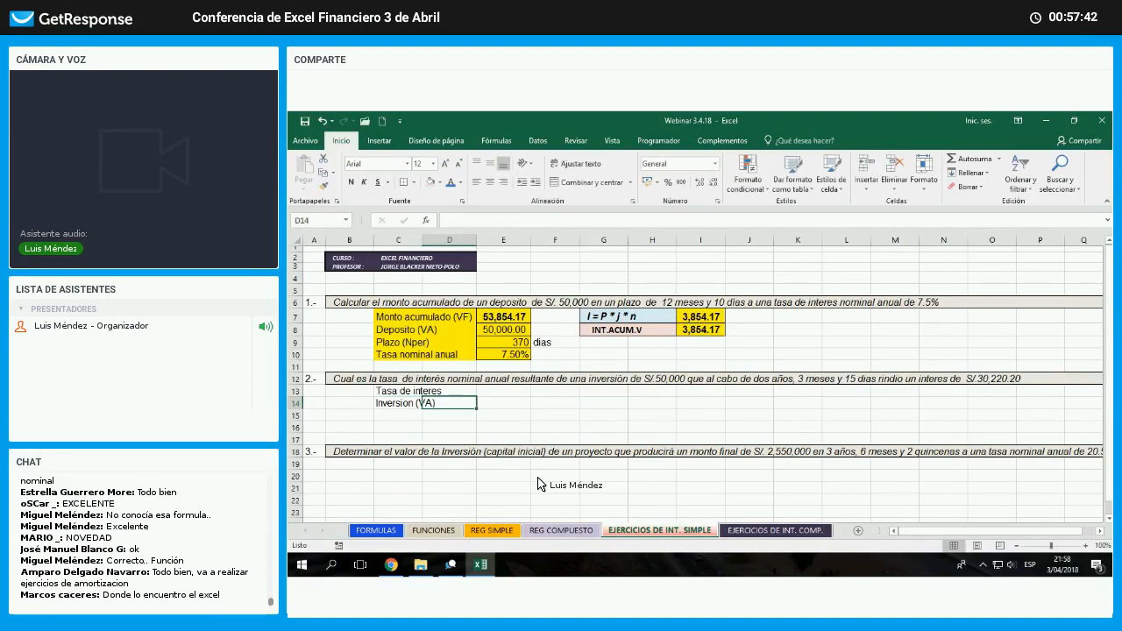
pyautogui.press('Right')
pyautogui.write('5')
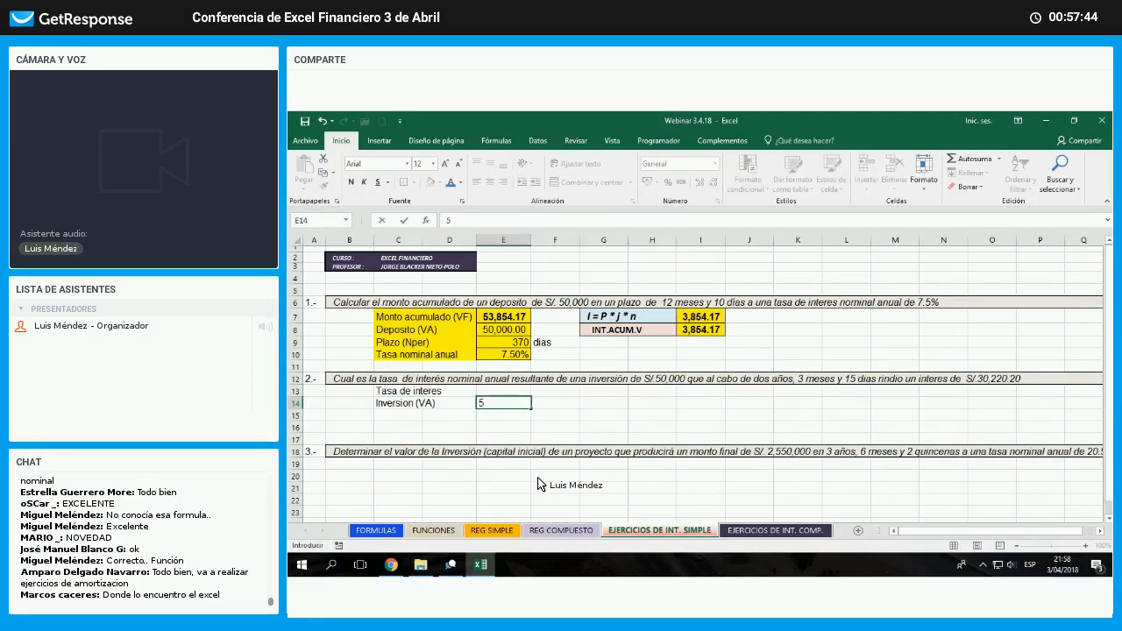
pyautogui.write('0000')
pyautogui.press('Return')
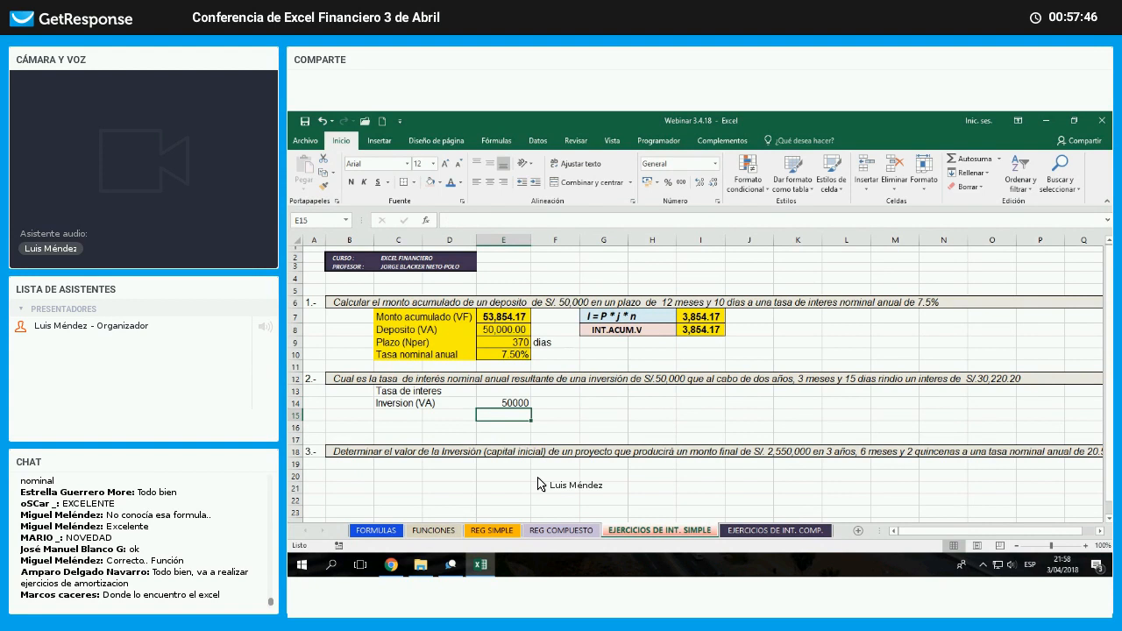
# - Label C15 "Plazo (Nper)" and check the term given in the exercise 2 statement
pyautogui.press('Left')
pyautogui.press('Left')
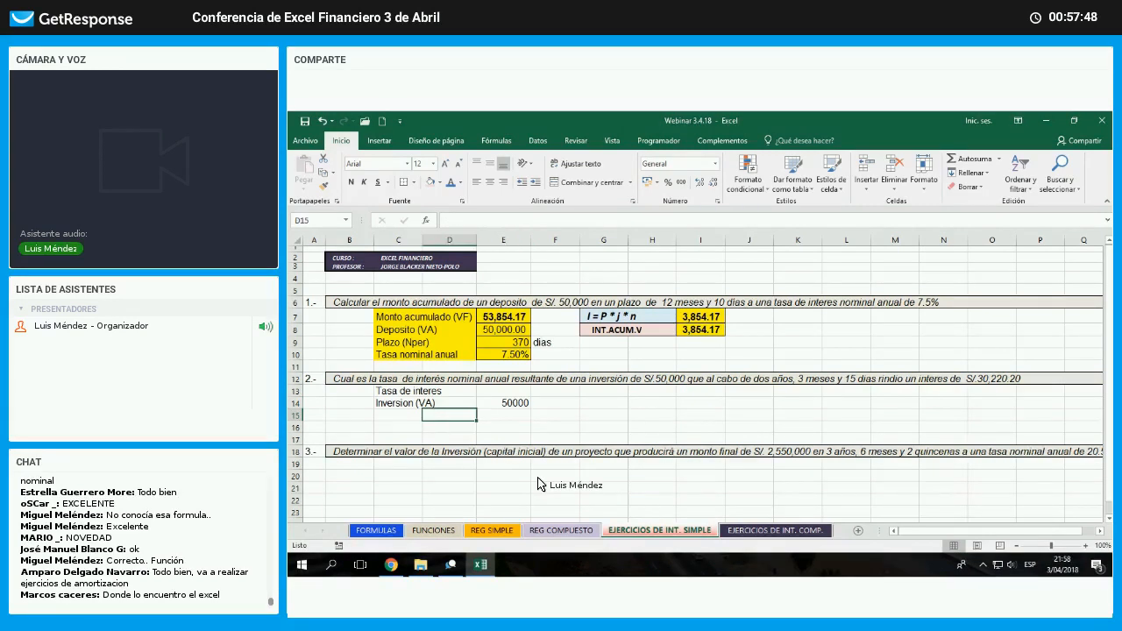
pyautogui.write('Pl')
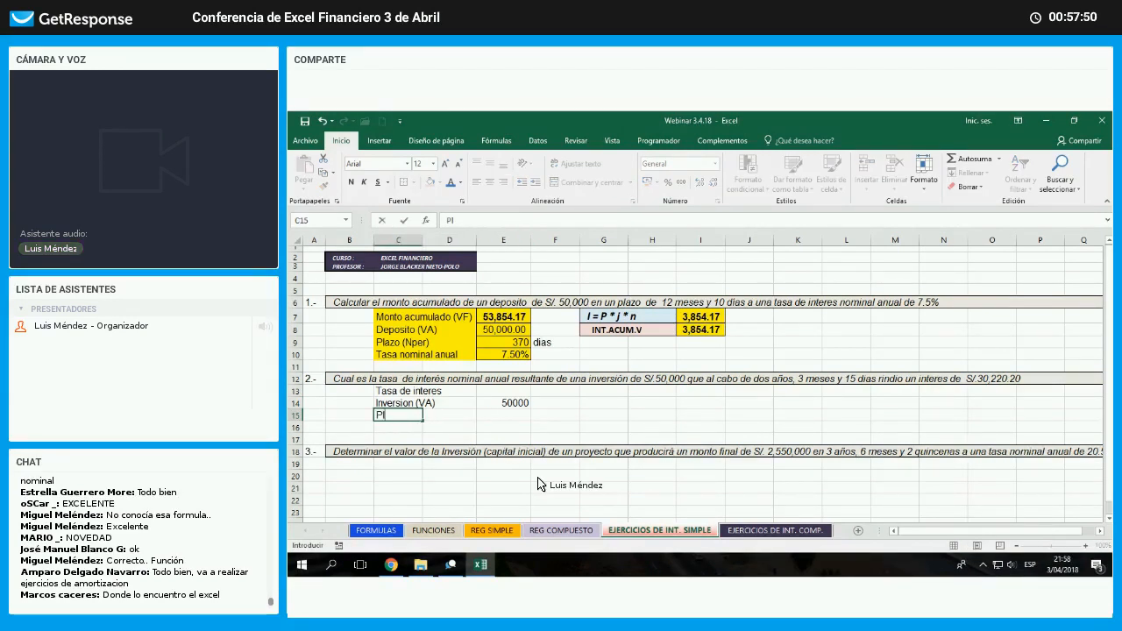
pyautogui.write('azo (Nper)')
pyautogui.press('Right')
pyautogui.press('Right')
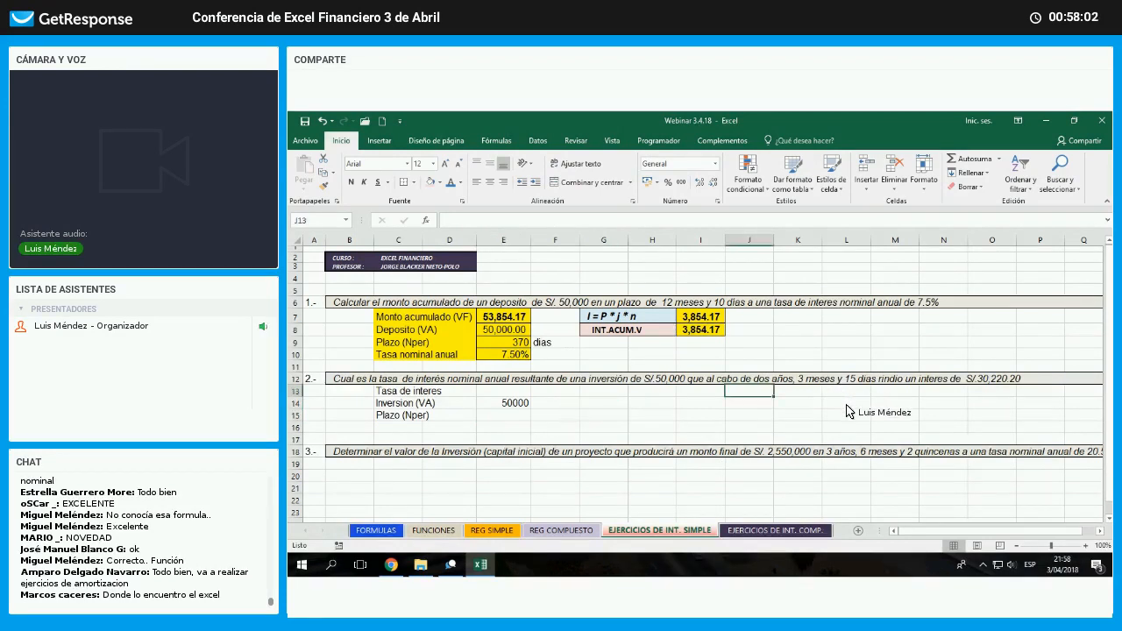
pyautogui.click(843, 391)
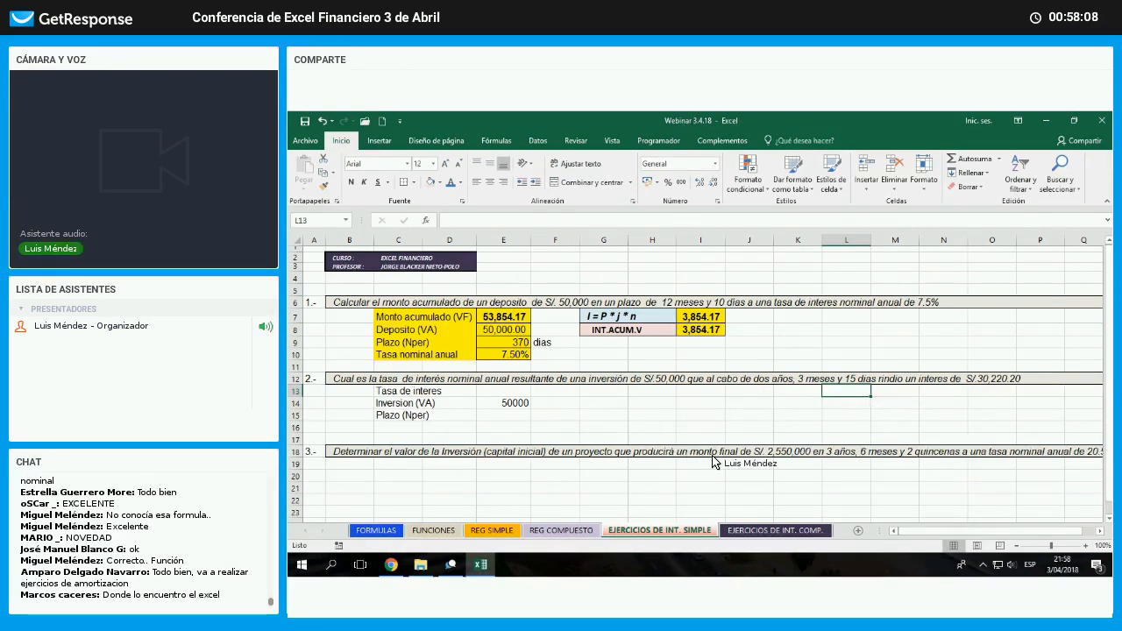
# - Compute the term in E15 with =2*360+3*30+15 and enter the unit "dias" in F15
pyautogui.click(503, 416)
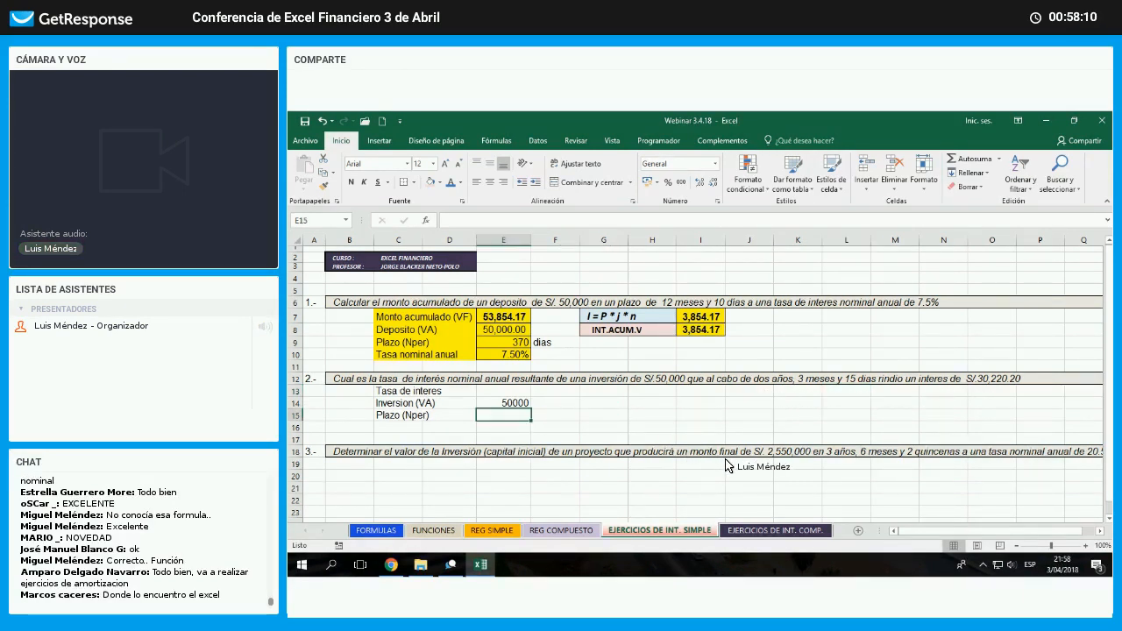
pyautogui.write('=')
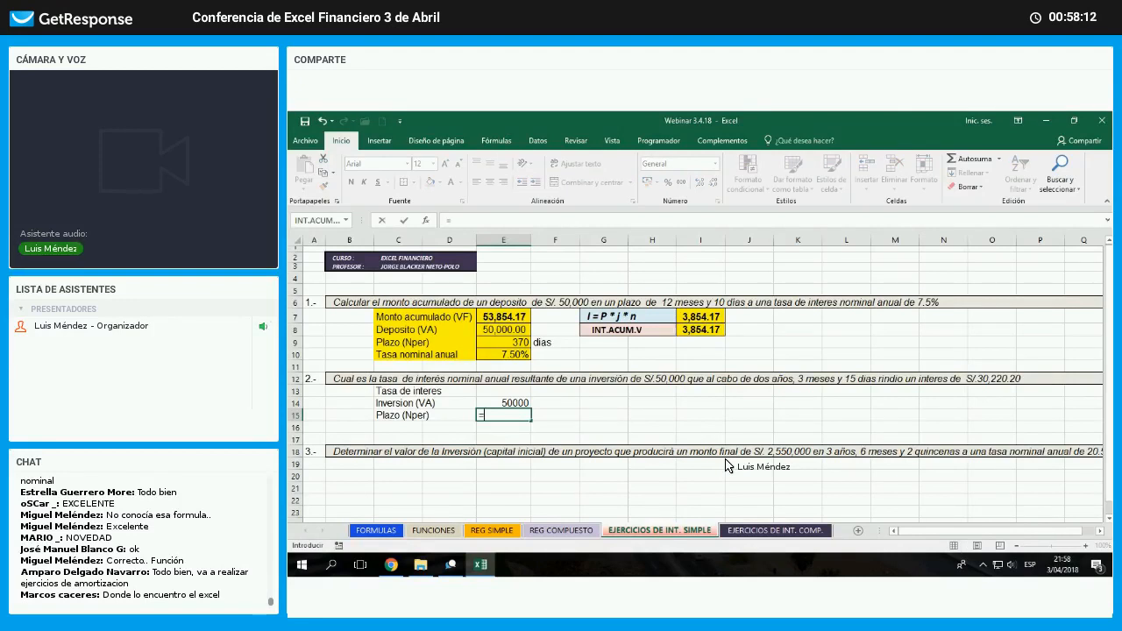
pyautogui.write('2*360')
pyautogui.write('+3*3')
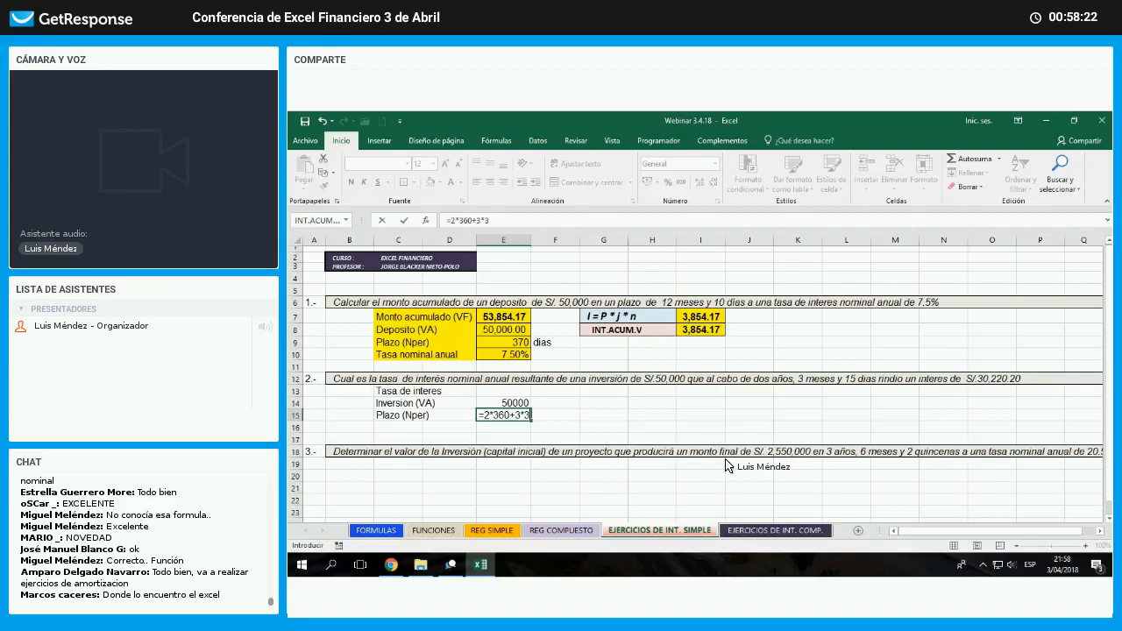
pyautogui.write('0+15')
pyautogui.hotkey('ctrl', 'Return')
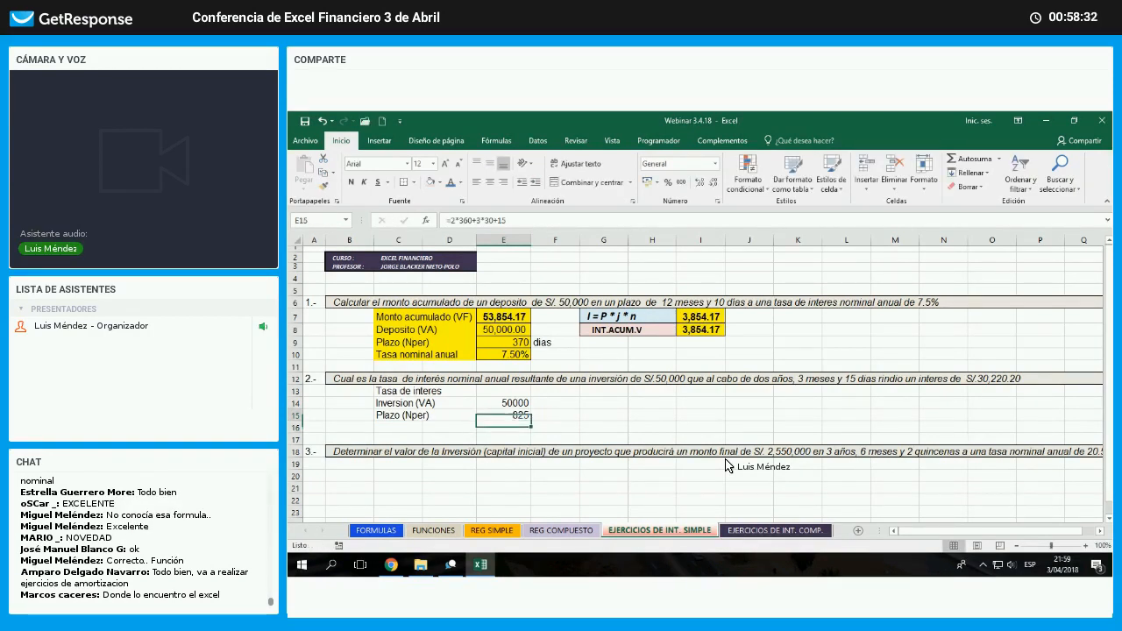
pyautogui.press('Tab')
pyautogui.write('dias')
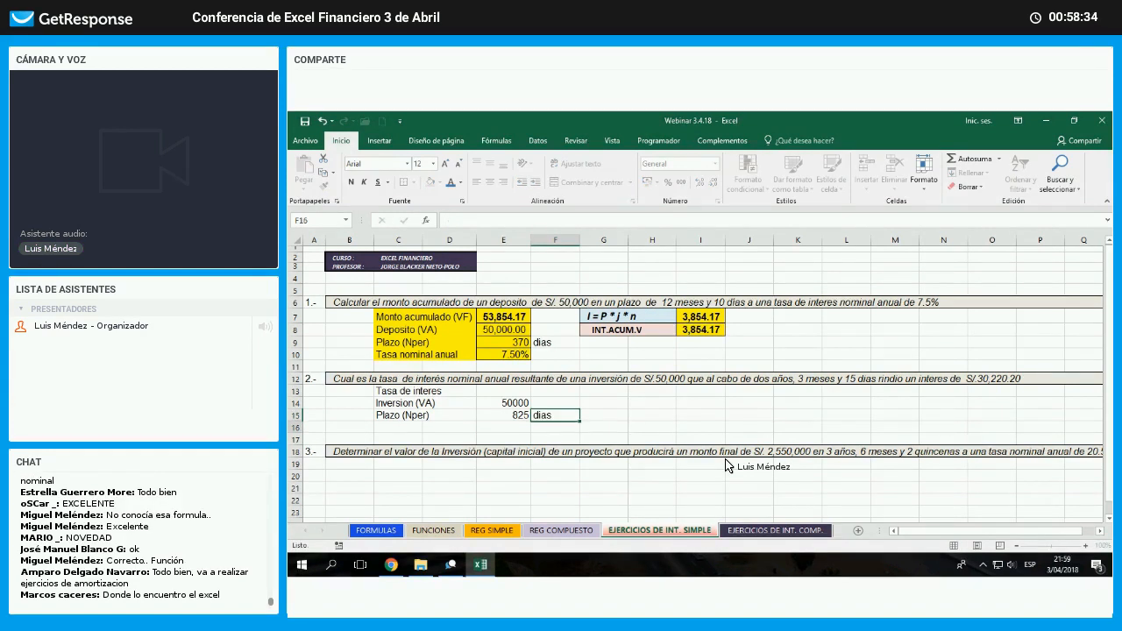
pyautogui.press('Return')
# - Label C16 "Interes (I)" and enter the interest 30220.2 in E16
pyautogui.press('Left')
pyautogui.press('Left')
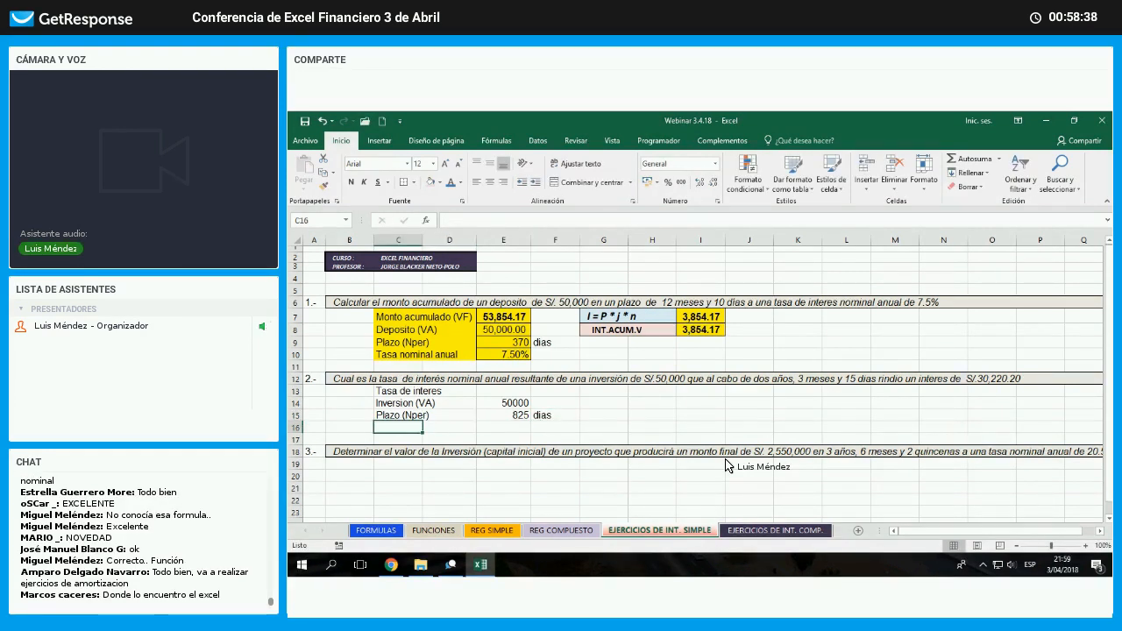
pyautogui.write('Interes')
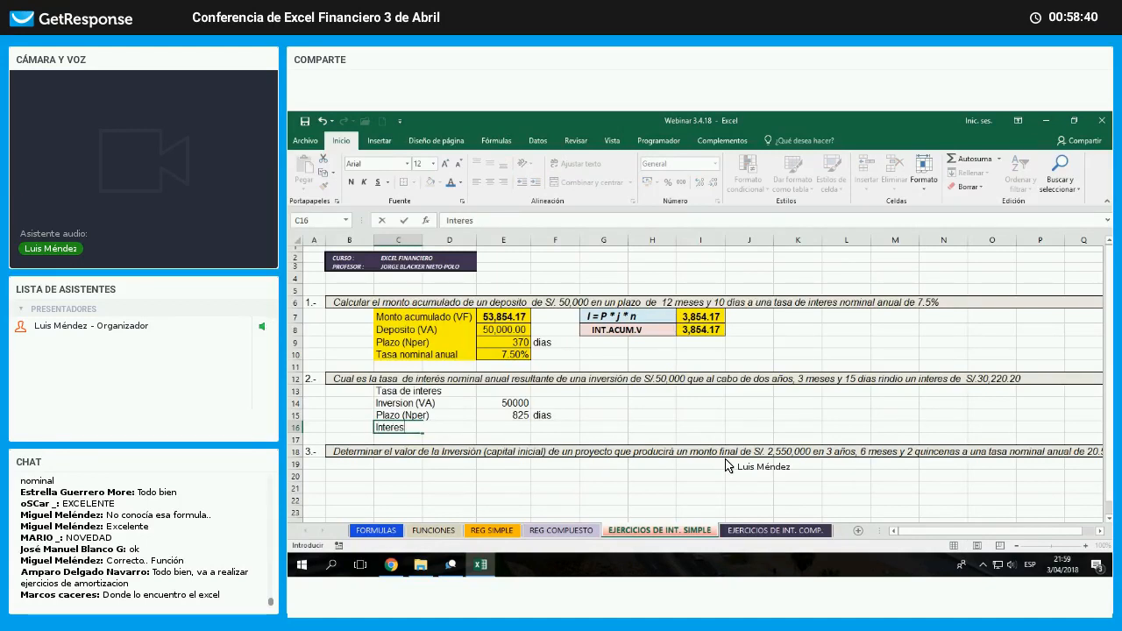
pyautogui.write(' (')
pyautogui.press('Tab')
pyautogui.press('Tab')
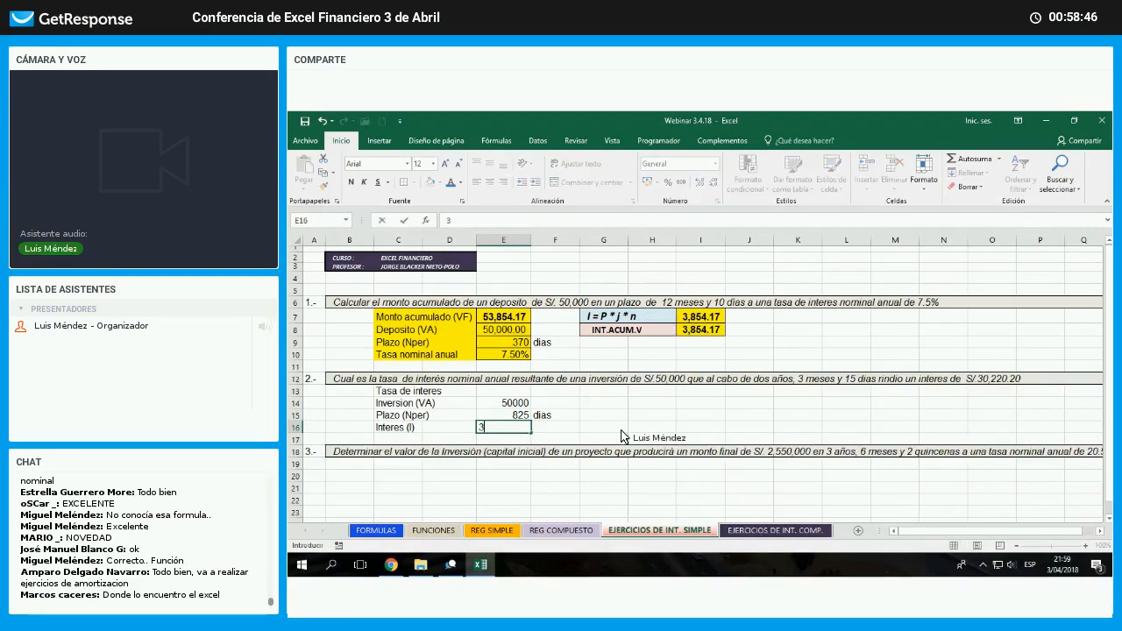
pyautogui.write('30220.2')
pyautogui.press('Return')
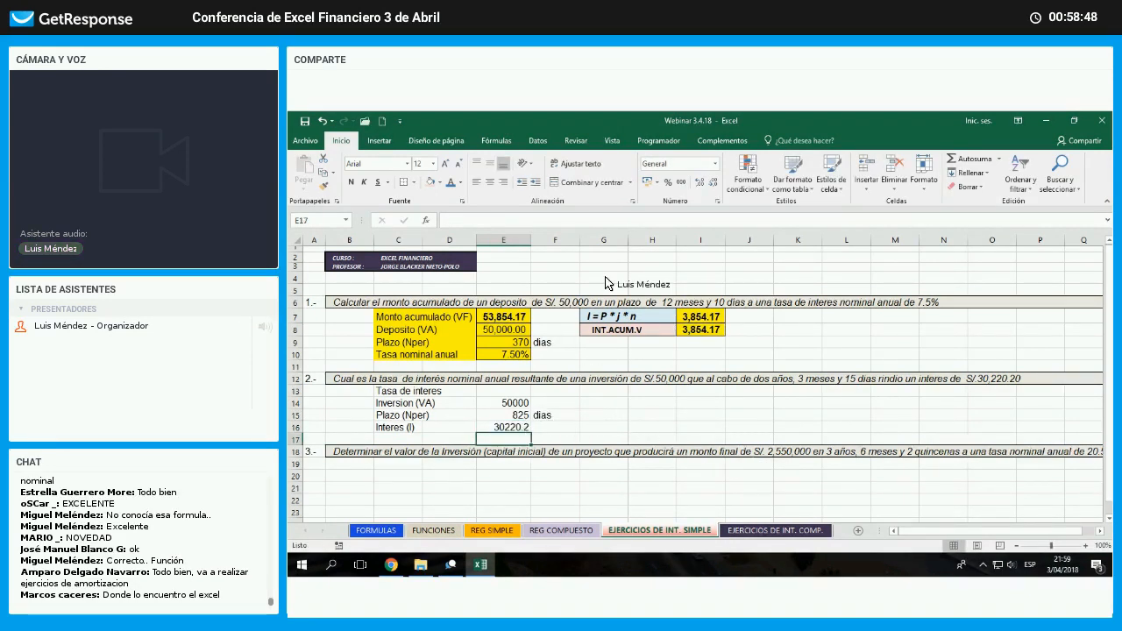
# - Format the investment in E14 and the interest in E16 with thousands separators and two decimals
pyautogui.click(509, 403)
pyautogui.keyDown('ctrl'); pyautogui.click(517, 428); pyautogui.keyUp('ctrl')
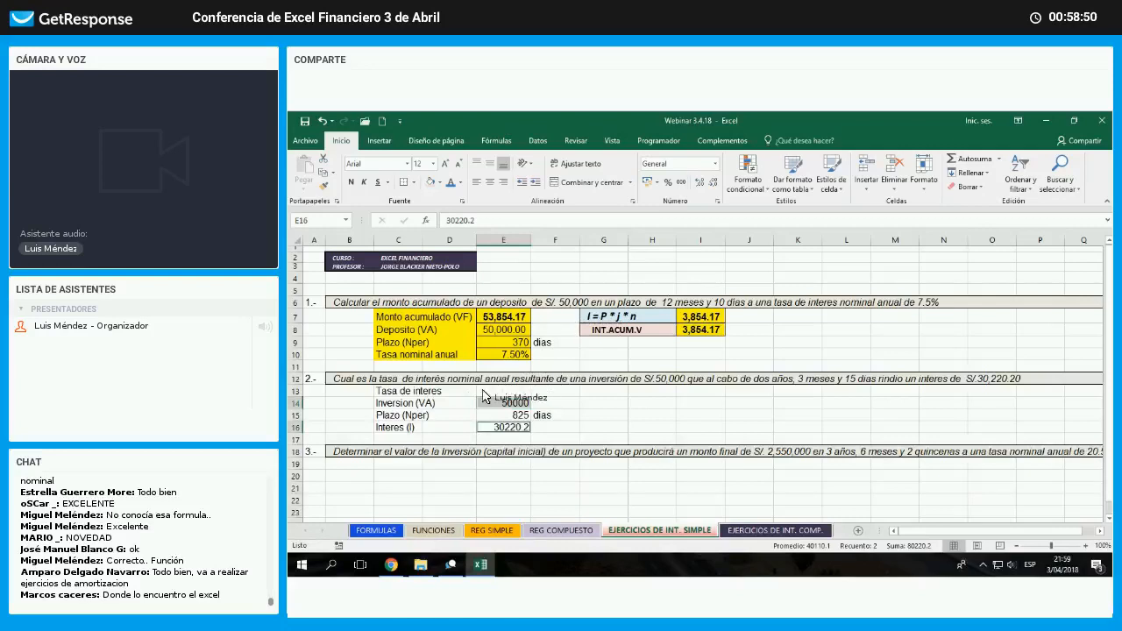
pyautogui.click(681, 182)
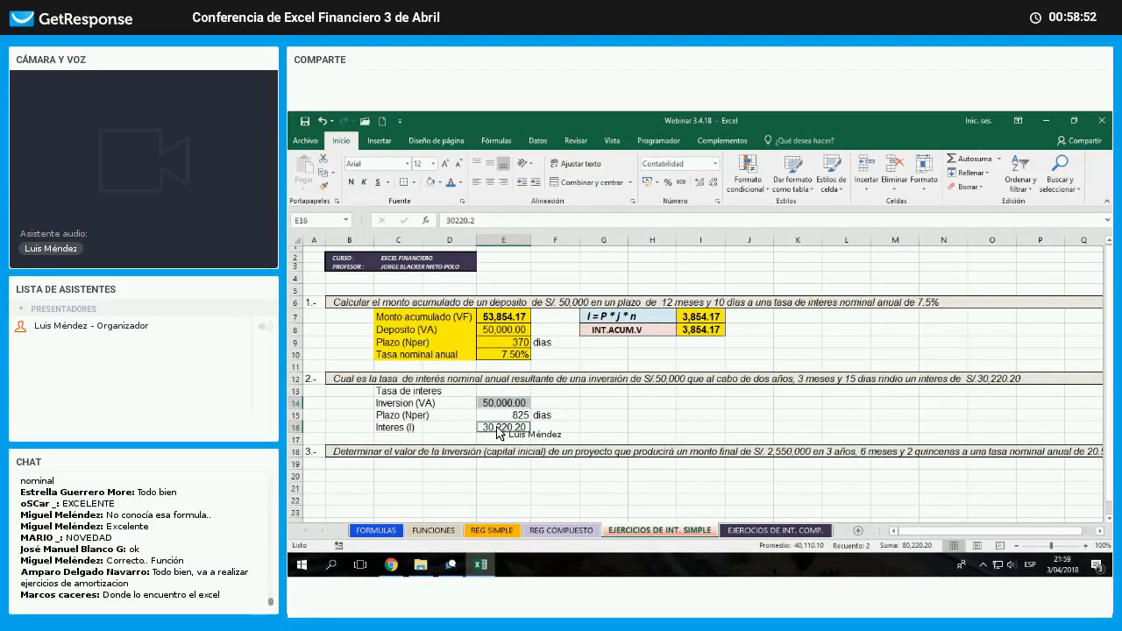
# - Fill the exercise 2 data block C13:E16 with yellow and apply all borders to E13:E16
pyautogui.moveTo(398, 391); pyautogui.dragTo(508, 427)
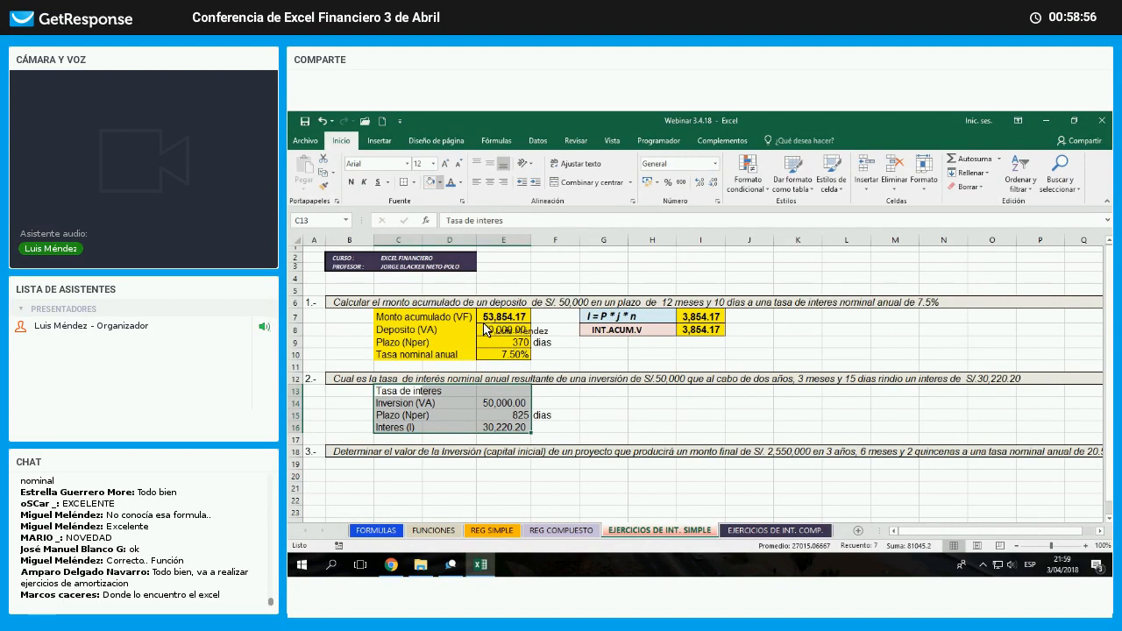
pyautogui.click(440, 182)
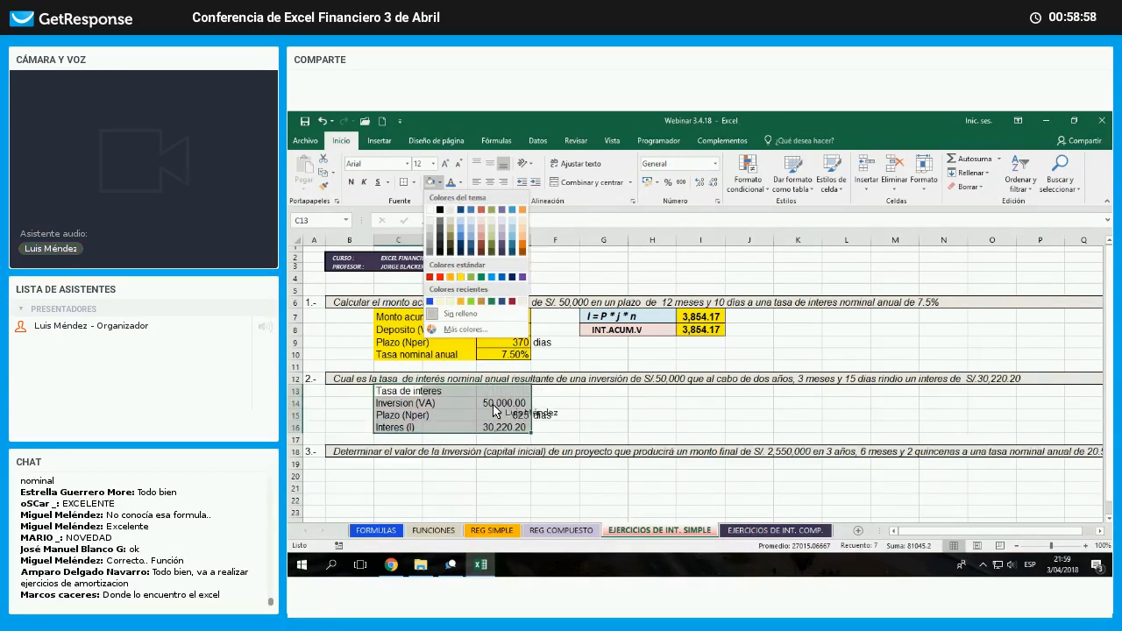
pyautogui.click(502, 241)
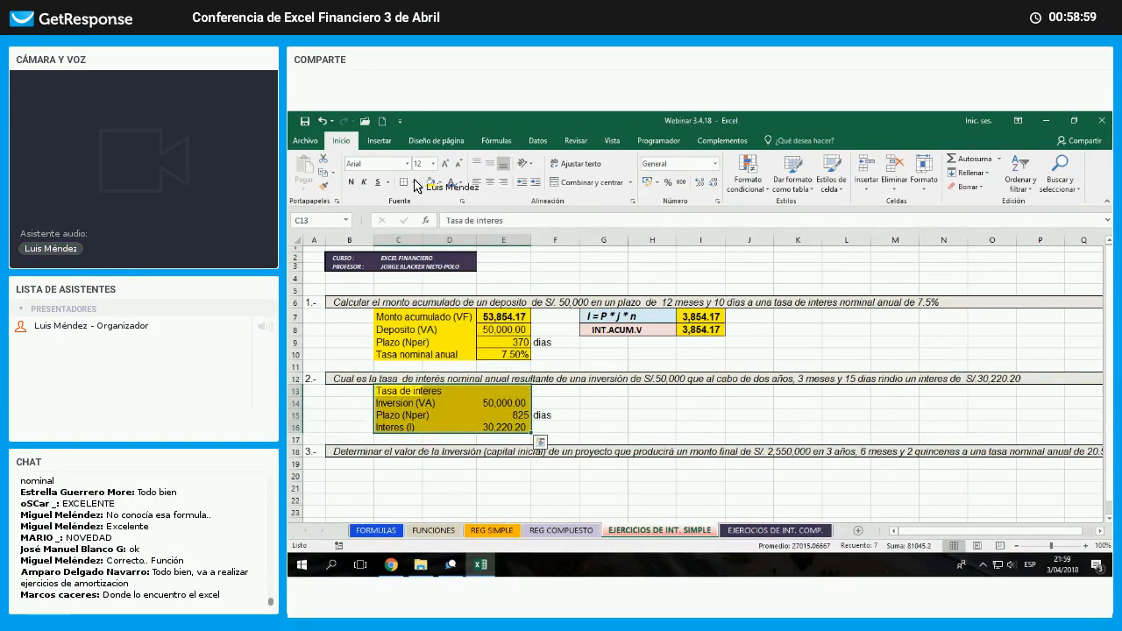
pyautogui.moveTo(503, 391); pyautogui.dragTo(503, 427)
pyautogui.click(413, 183)
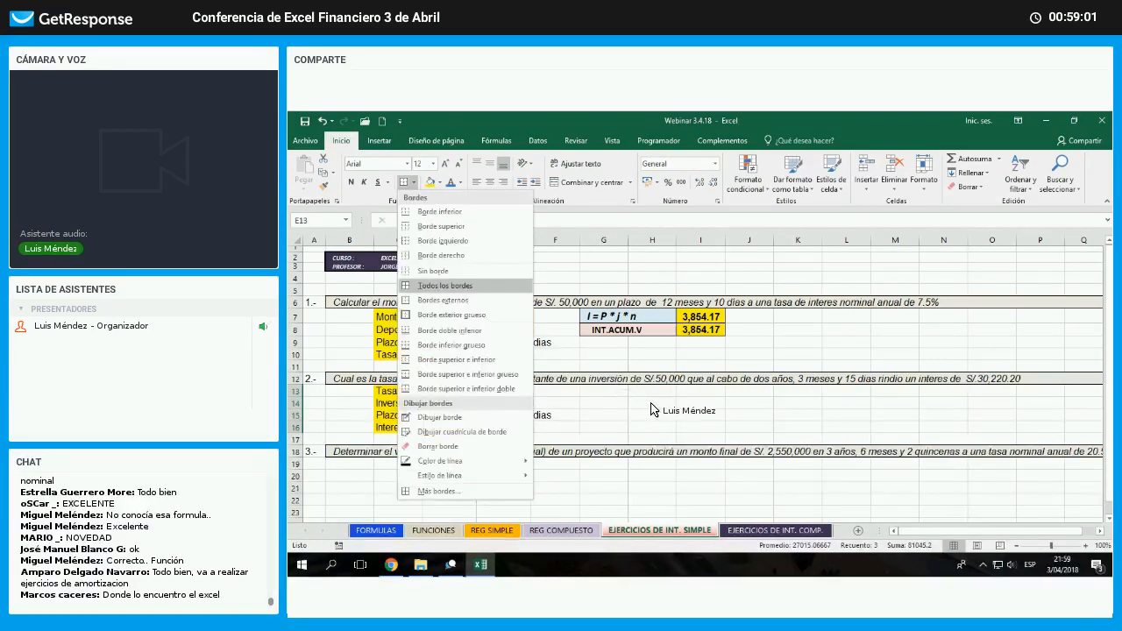
pyautogui.click(652, 404)
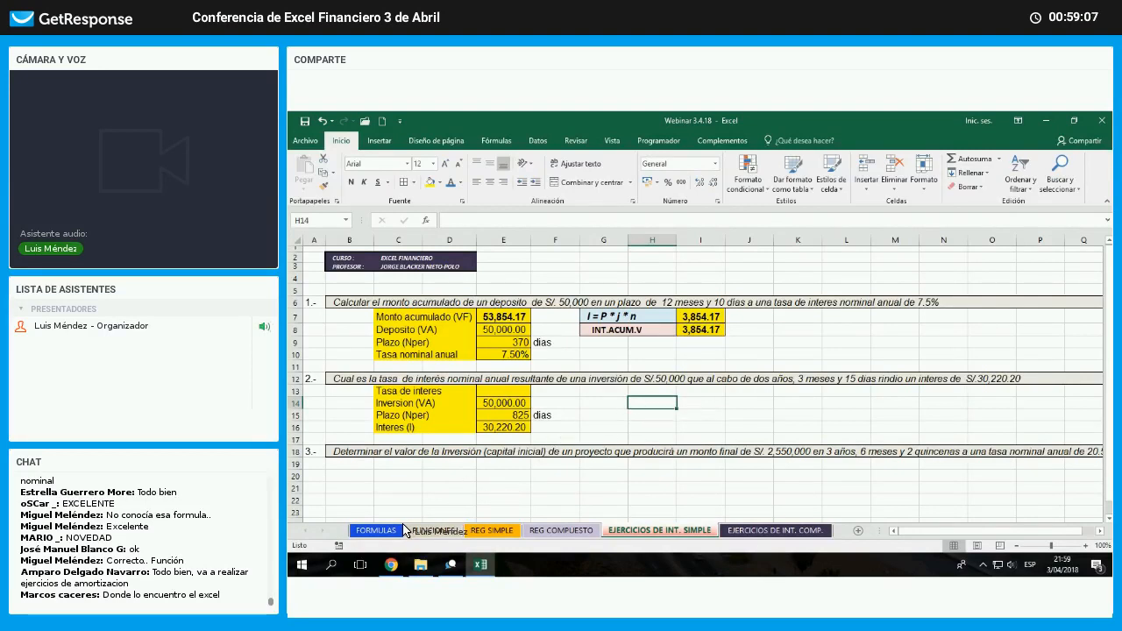
# - On the FORMULAS sheet, review the general interest rate formula in rows 11 and 12
pyautogui.click(377, 530)
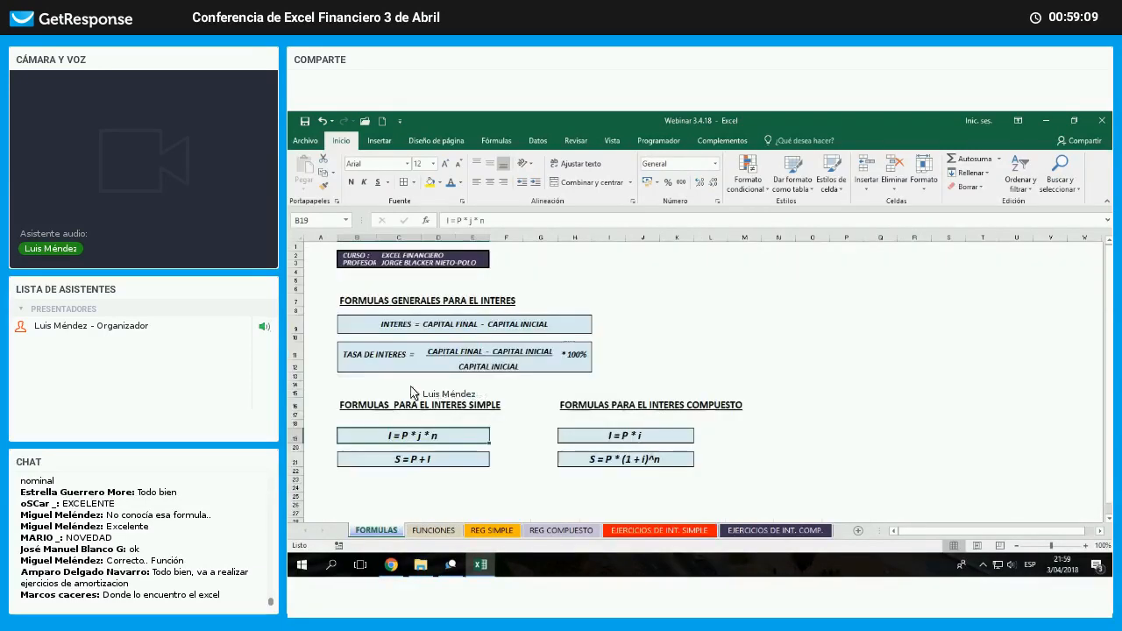
pyautogui.click(330, 353)
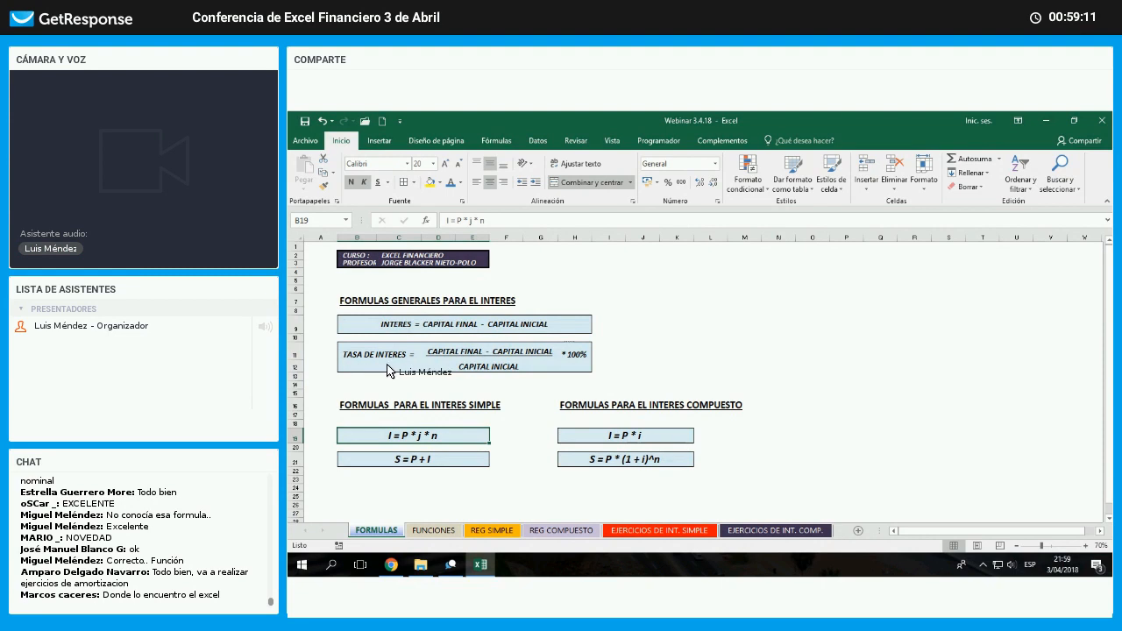
pyautogui.moveTo(604, 369); pyautogui.dragTo(679, 397)
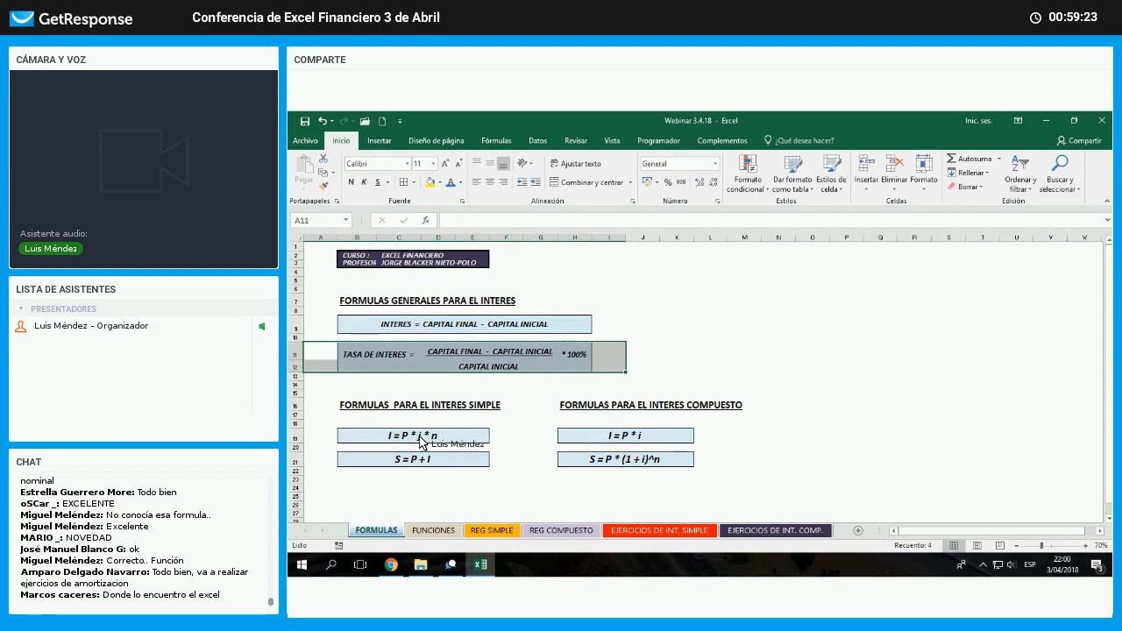
# - Try to copy the I = P * j * n cell from the FORMULAS sheet to H13 of EJERCICIOS DE INT. SIMPLE, and undo the paste
pyautogui.moveTo(320, 436); pyautogui.dragTo(431, 444)
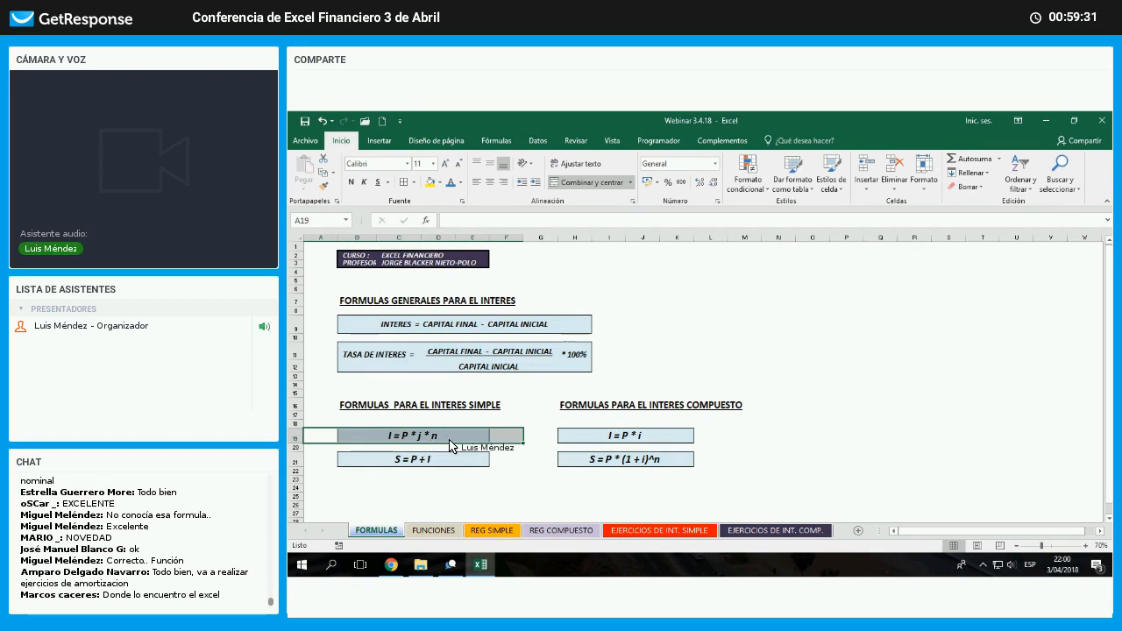
pyautogui.click(449, 440)
pyautogui.rightClick(450, 442)
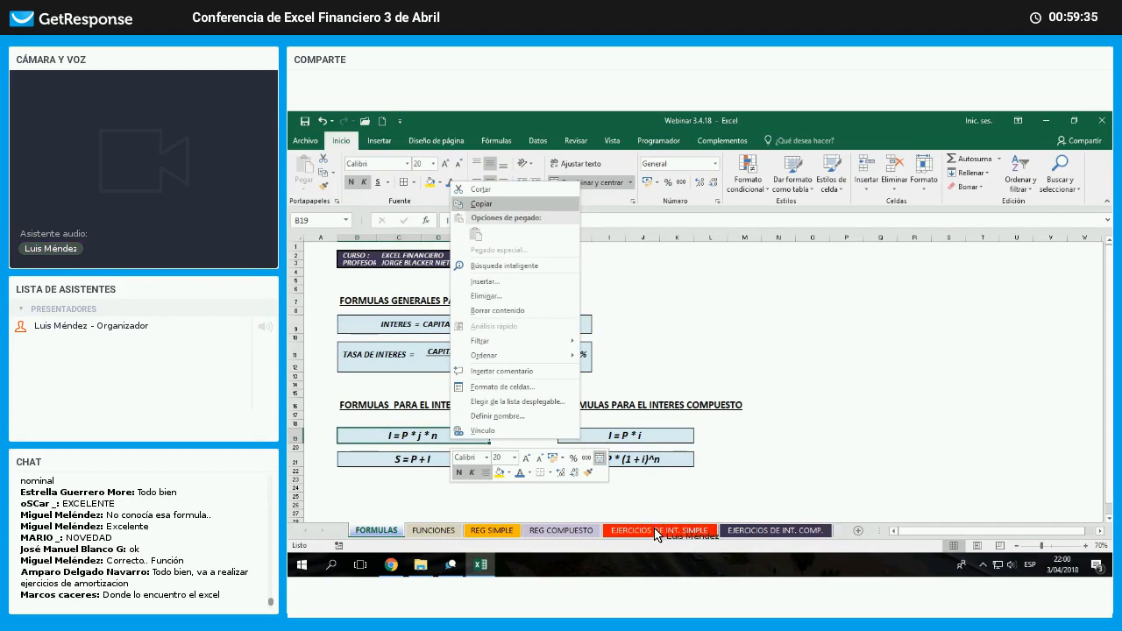
pyautogui.press('Return')
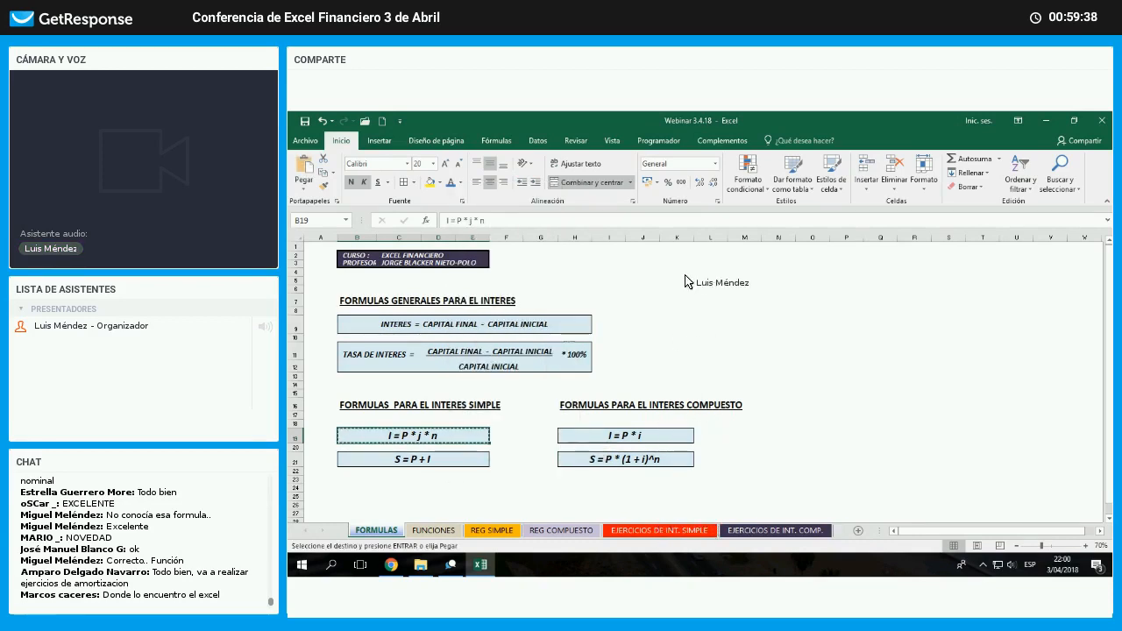
pyautogui.click(659, 531)
pyautogui.rightClick(653, 397)
pyautogui.click(675, 194)
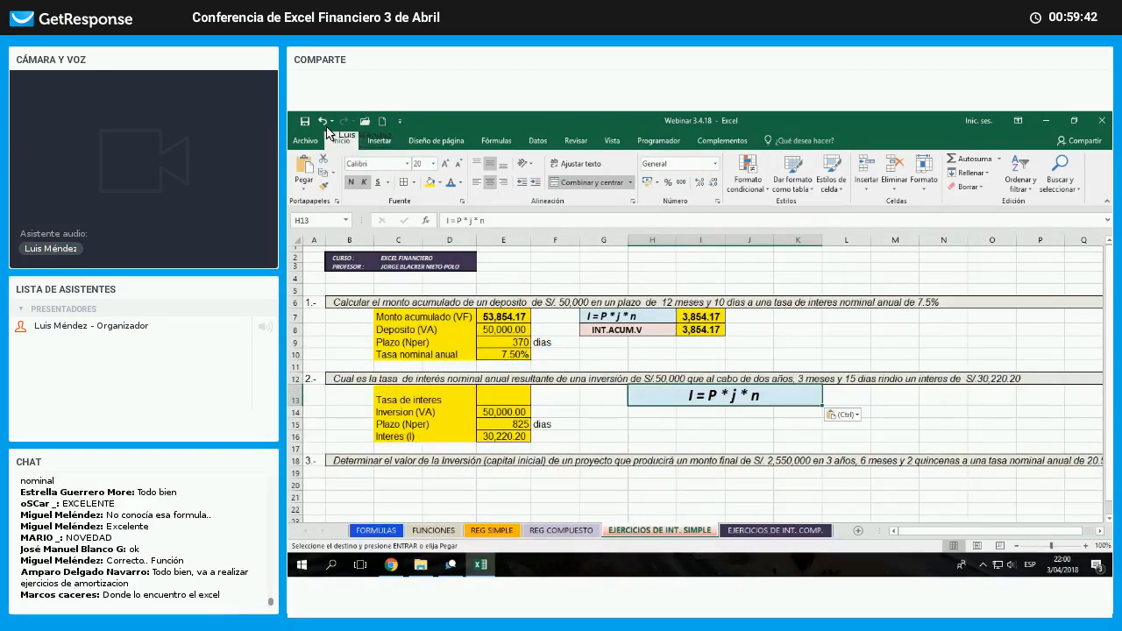
pyautogui.hotkey('ctrl', 'z')
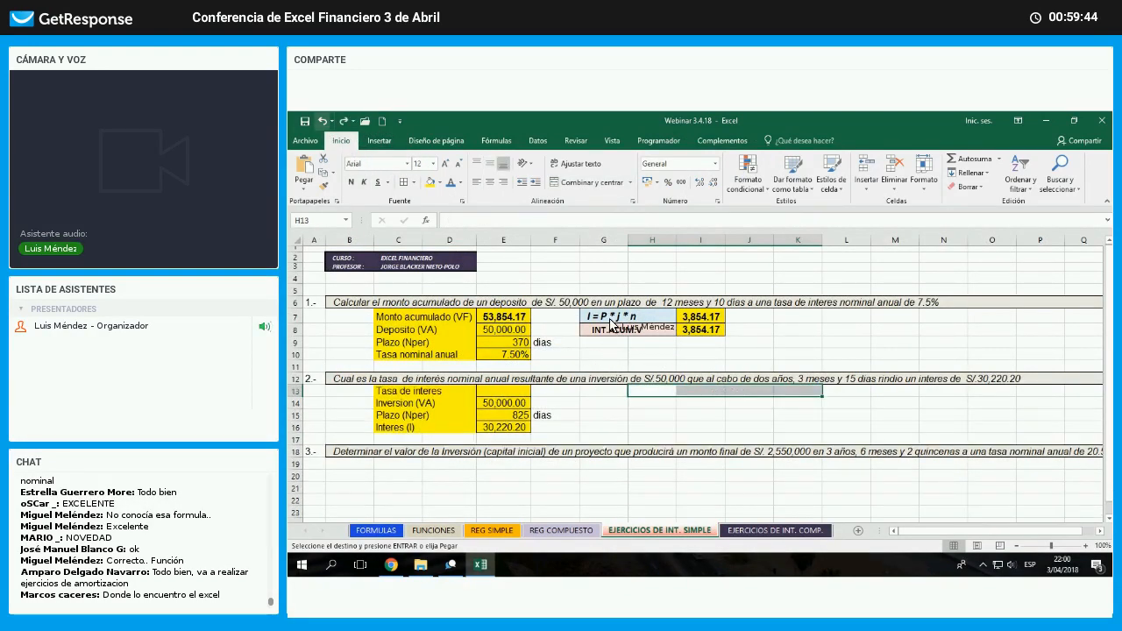
# - Copy the I = P * j * n label from G7 in exercise 1 to G13 in exercise 2
pyautogui.rightClick(611, 321)
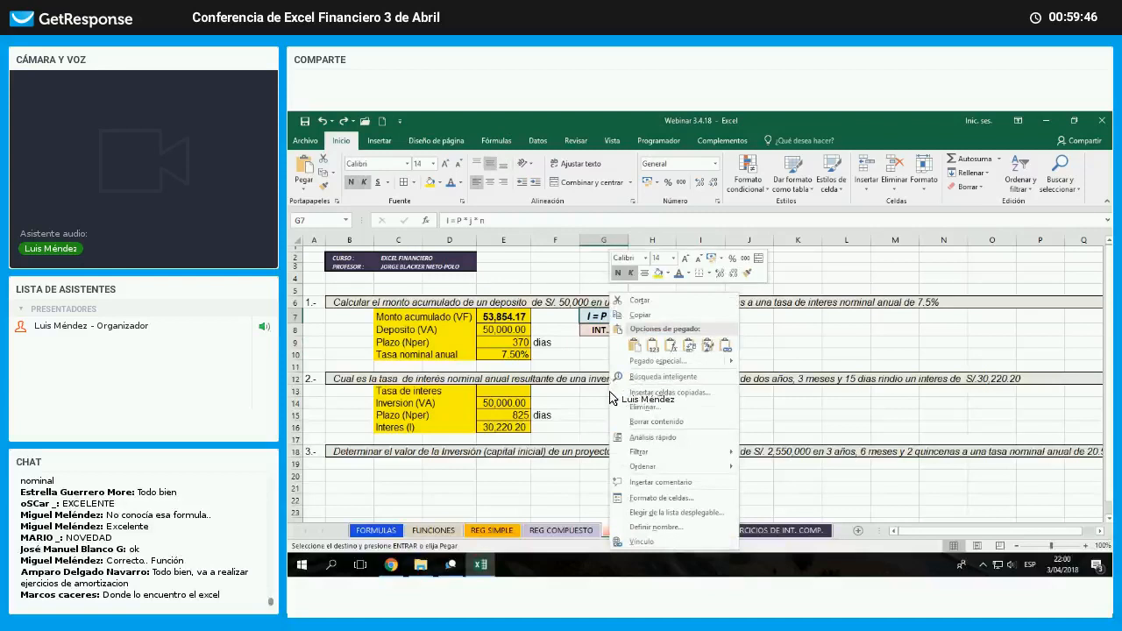
pyautogui.click(640, 315)
pyautogui.rightClick(611, 393)
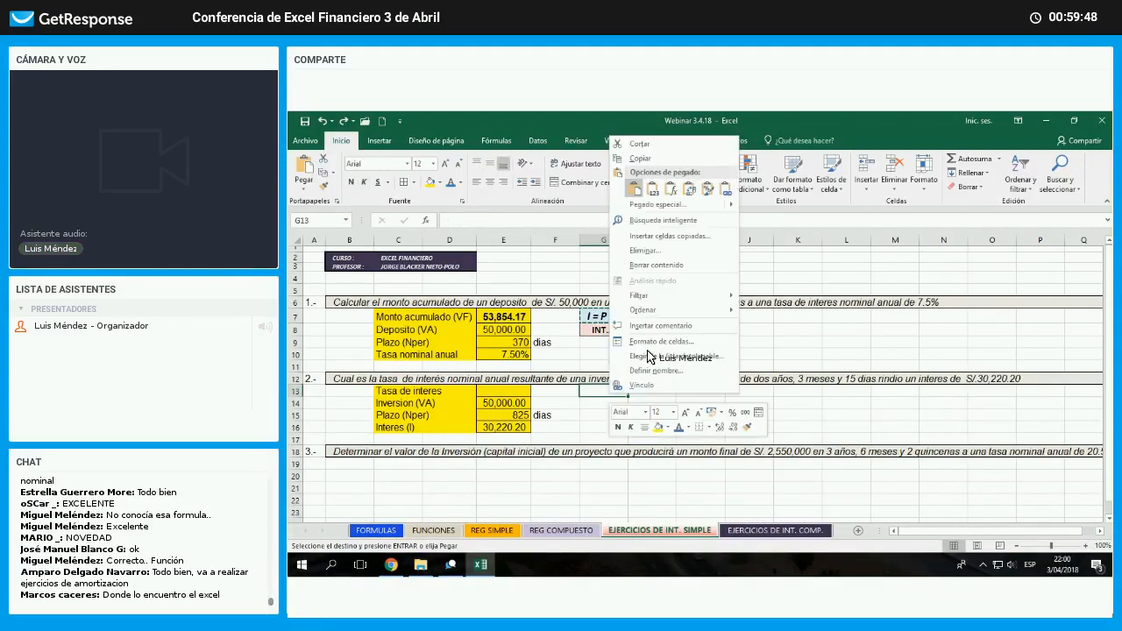
pyautogui.press('Return')
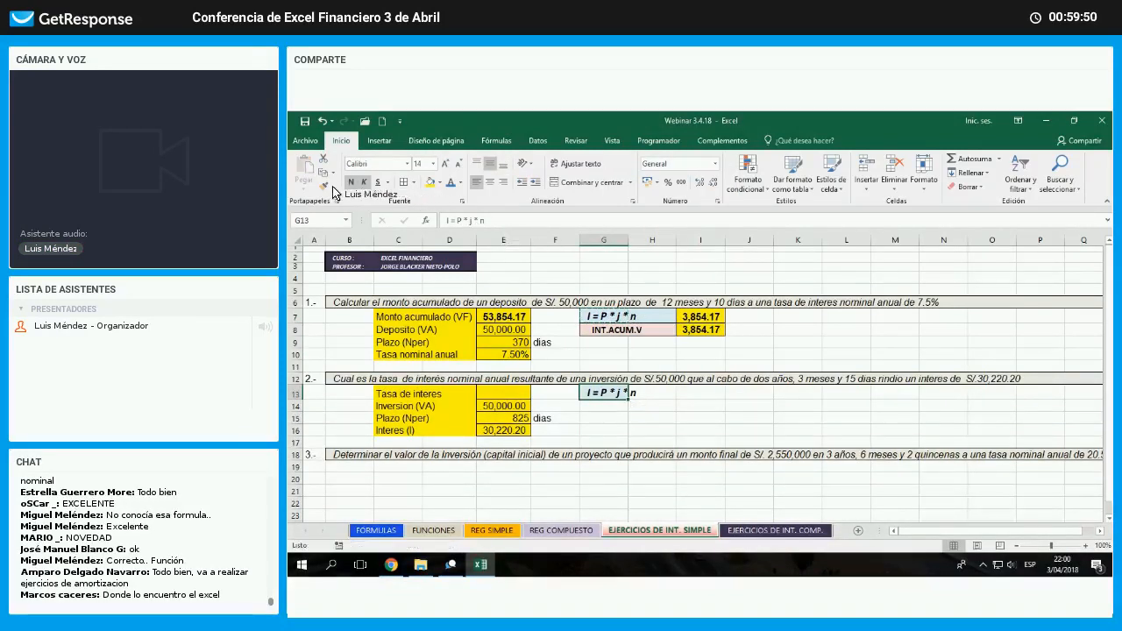
# - Copy the formatting of the label cells G7:H7 onto G13:H13
pyautogui.moveTo(603, 317); pyautogui.dragTo(652, 316)
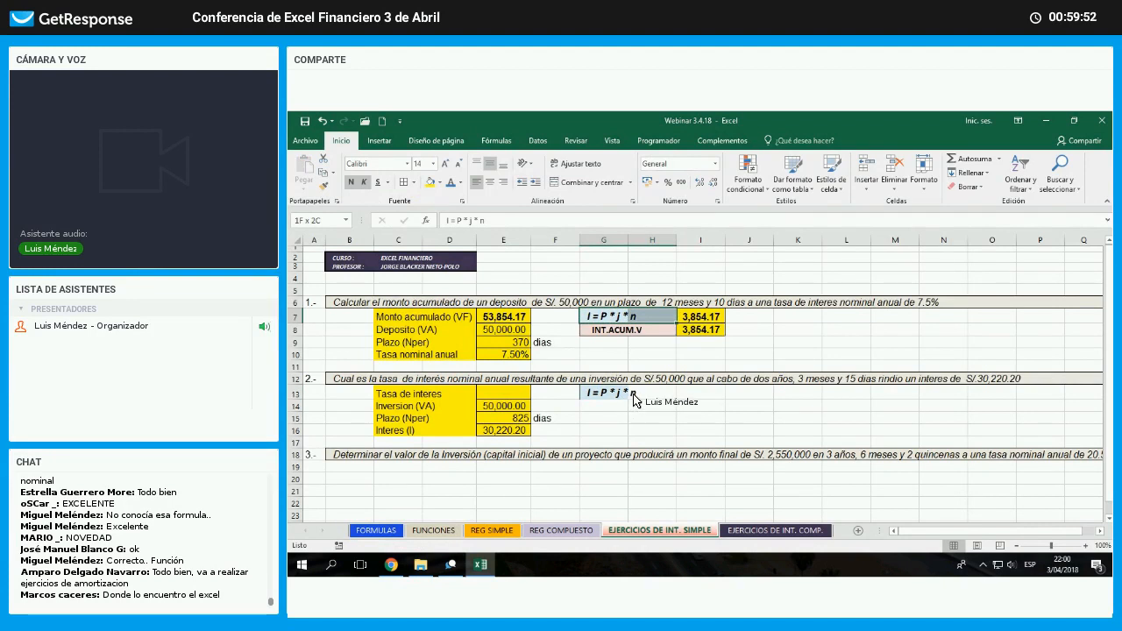
pyautogui.hotkey('alt', 'h')
pyautogui.press('f')
pyautogui.press('p')
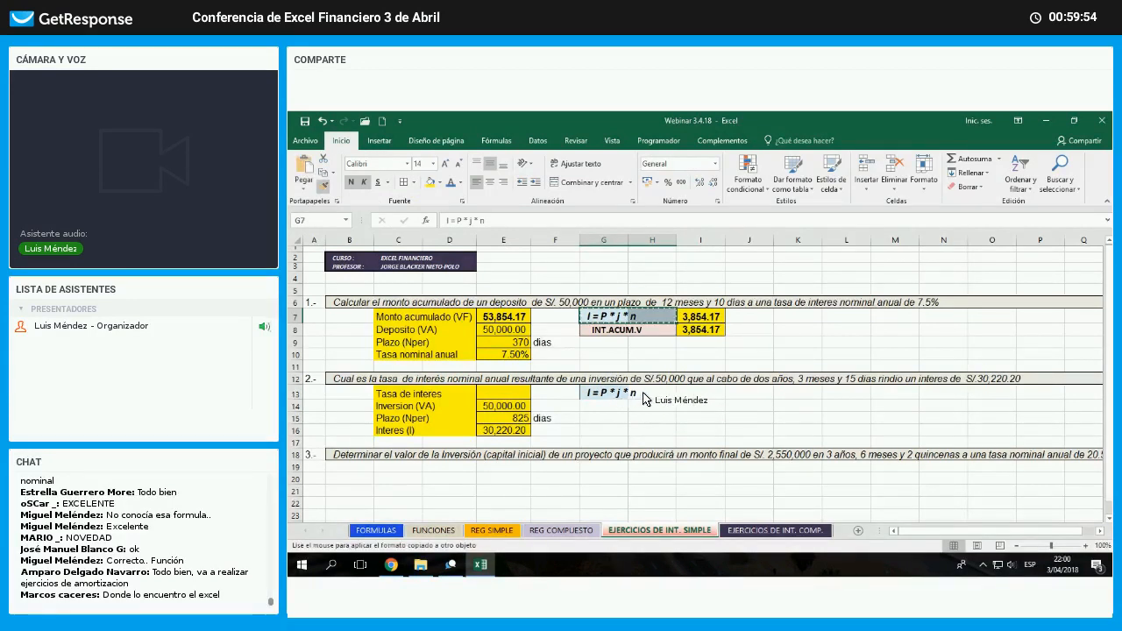
pyautogui.click(643, 394)
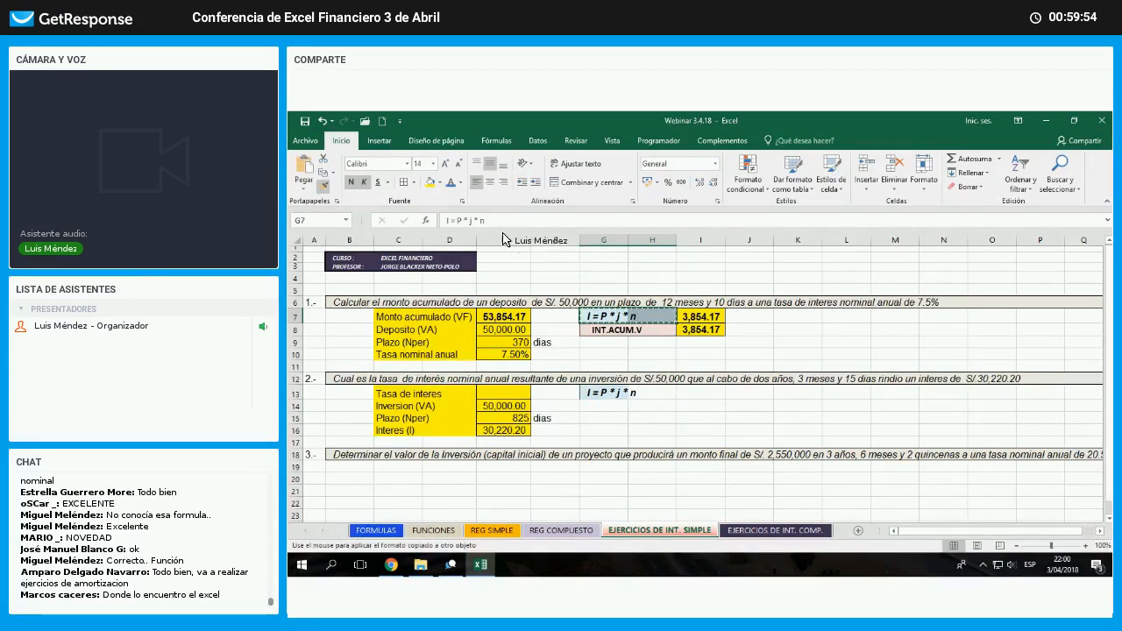
pyautogui.click(413, 182)
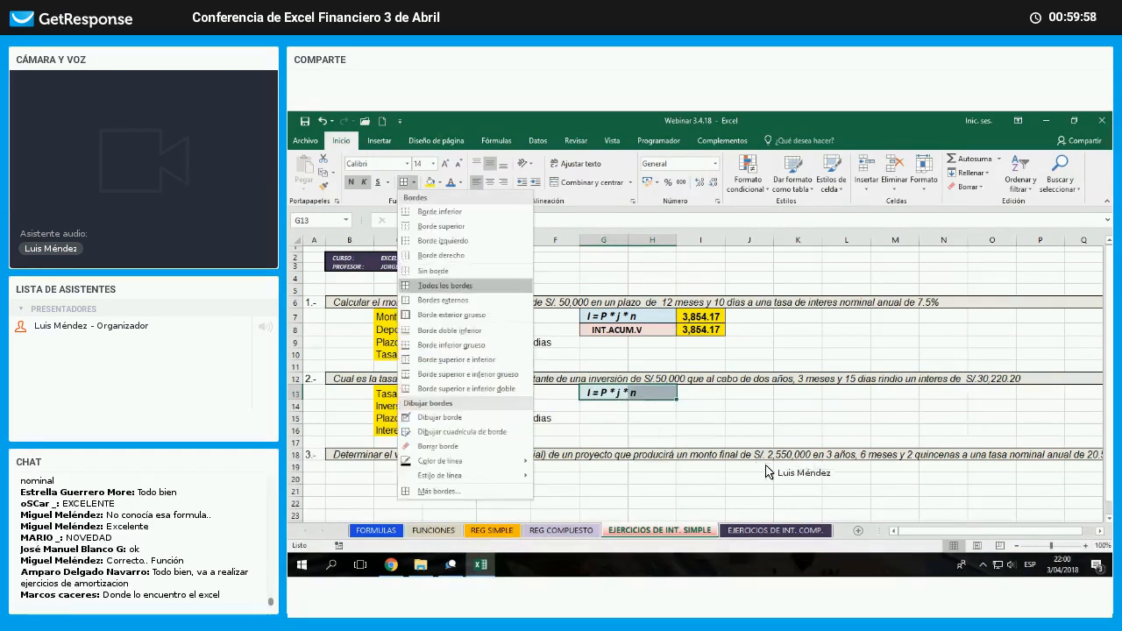
pyautogui.press('Escape')
# - Enter the rearranged formula label "j = I / (P * n)" in G14
pyautogui.press('Down')
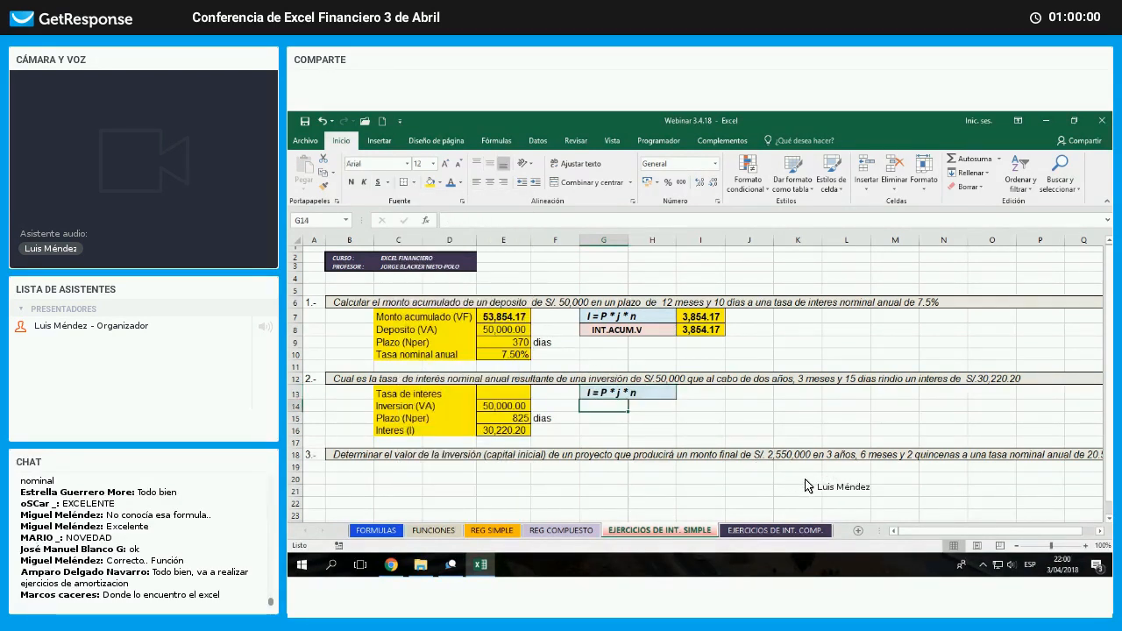
pyautogui.write('j = I / (P')
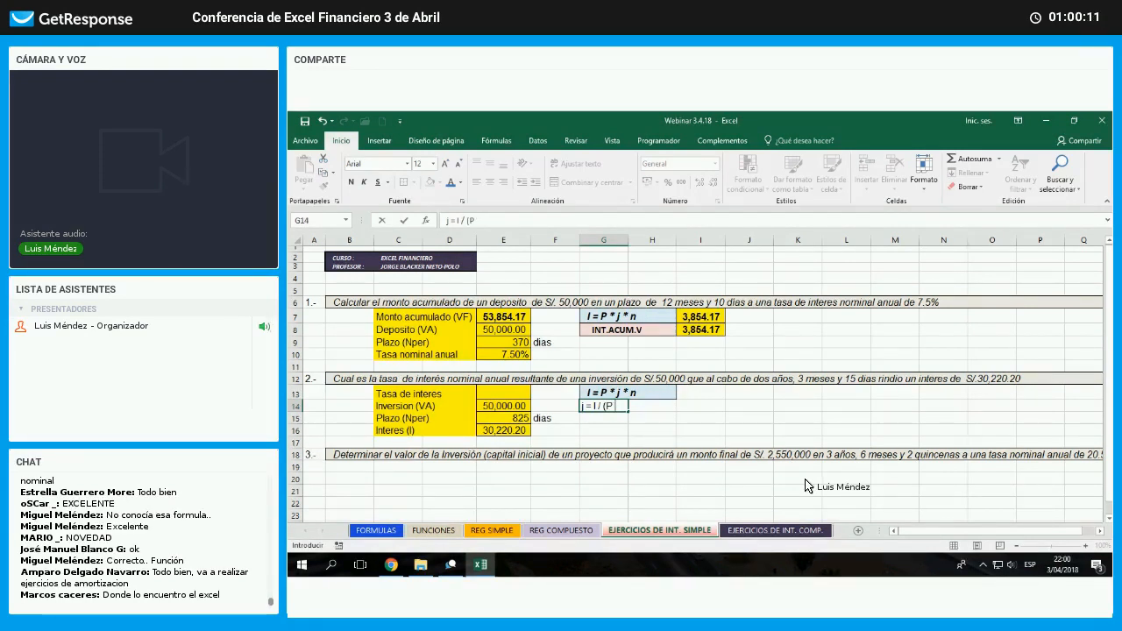
pyautogui.write('*')
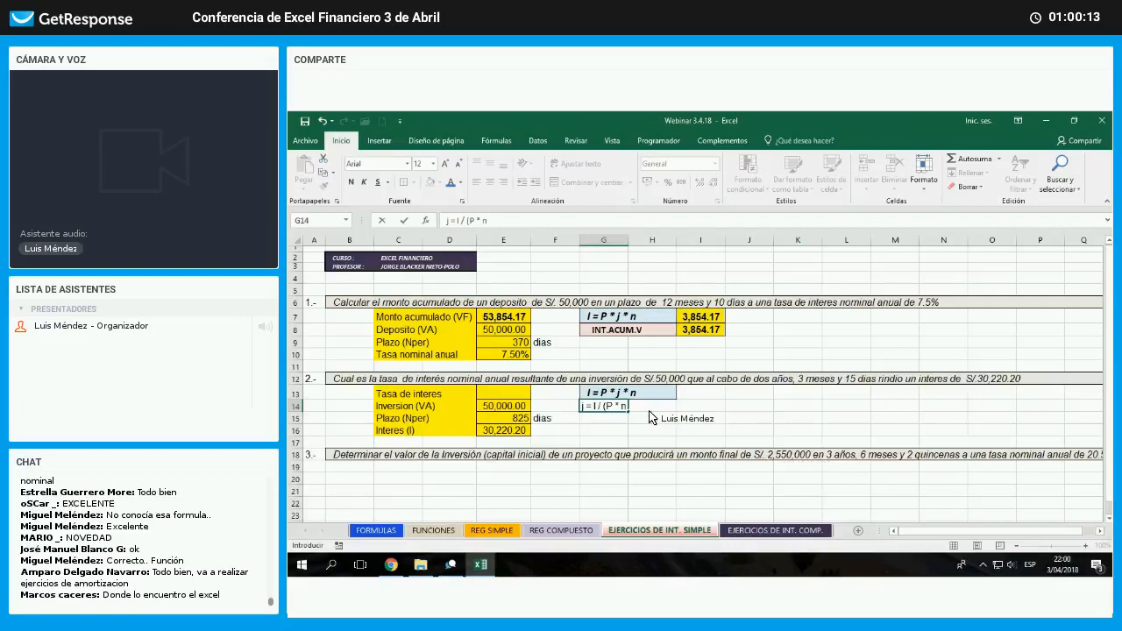
pyautogui.write(' n')
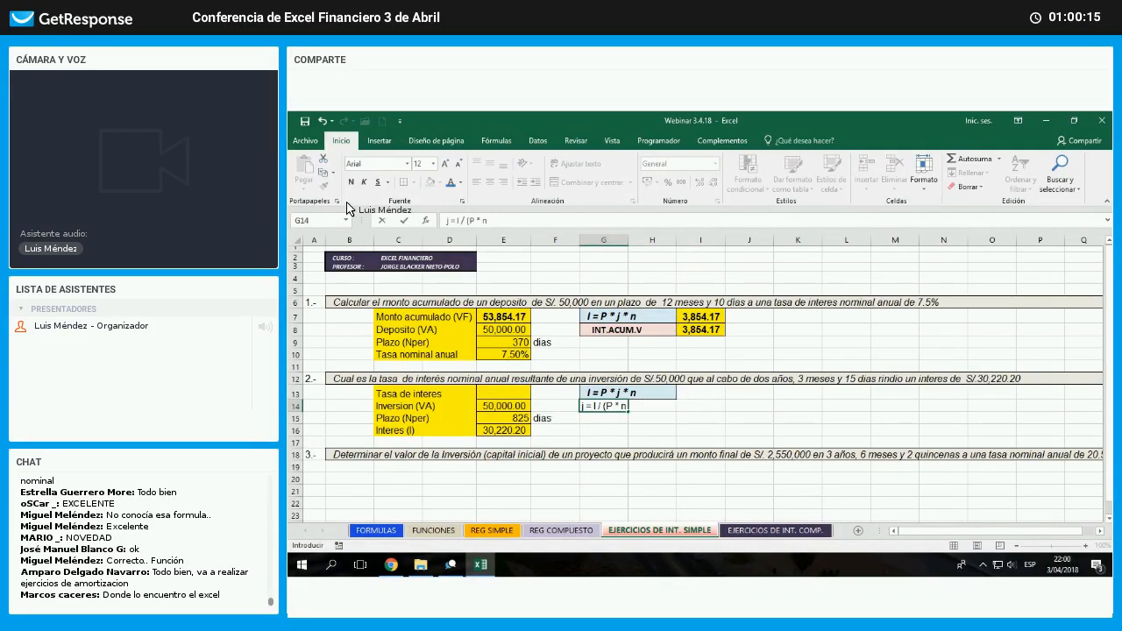
pyautogui.write(')')
pyautogui.press('Return')
# - Apply the formatting of the label cells G13:H13 to G14:H14
pyautogui.moveTo(603, 394); pyautogui.dragTo(652, 407)
pyautogui.click(324, 185)
pyautogui.press('Right')
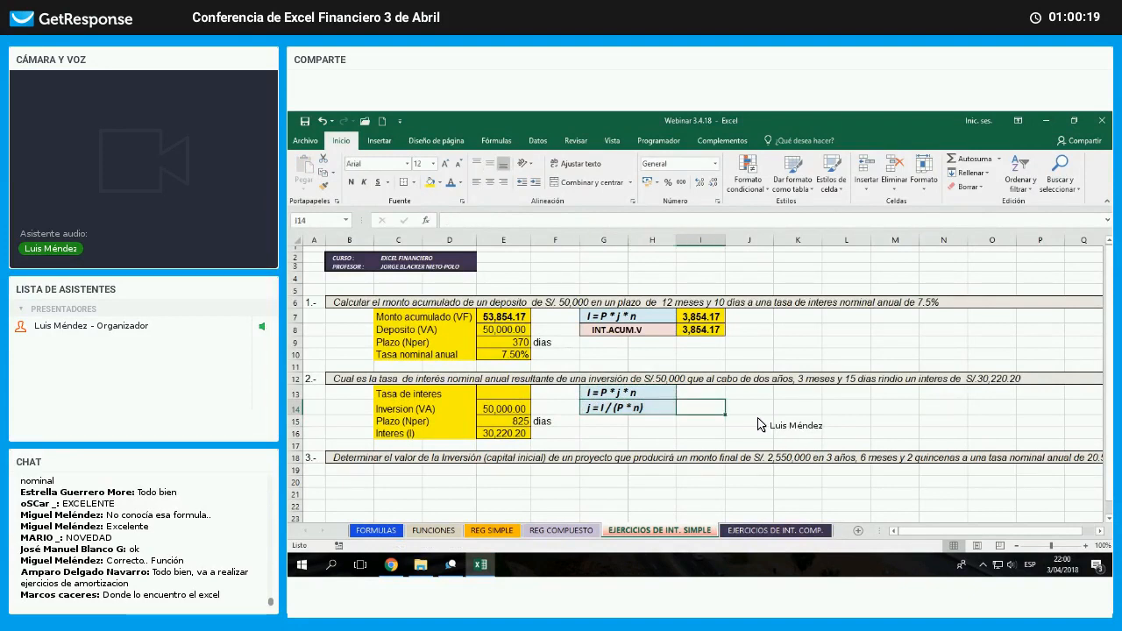
pyautogui.click(759, 422)
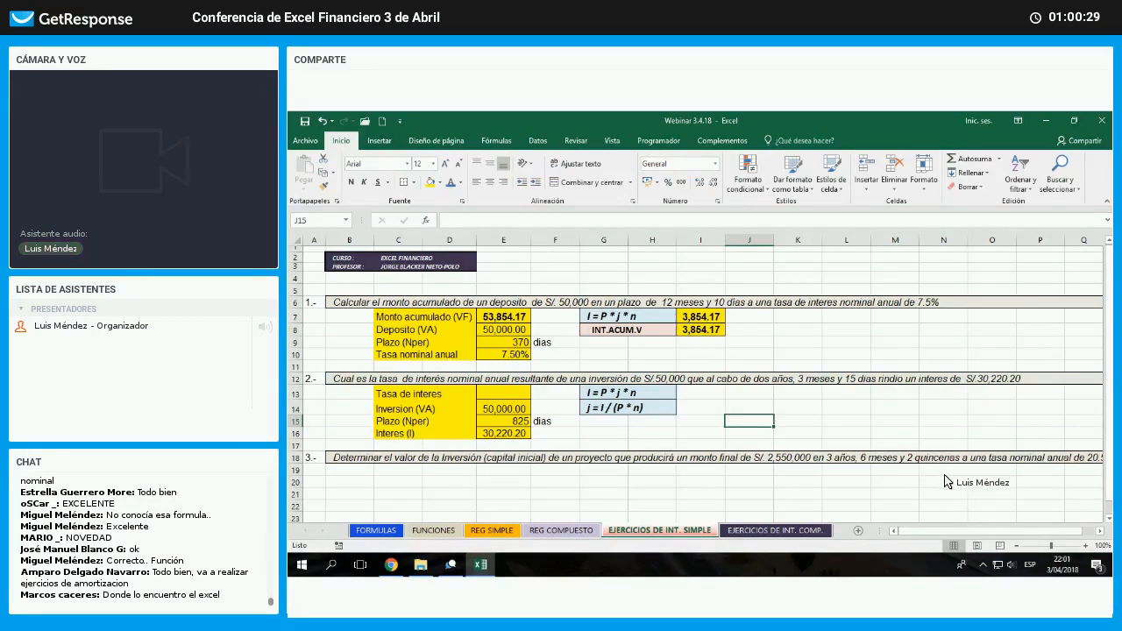
# - In I14, calculate the rate as interest divided by investment times term with the formula =E16/(E14*E15)
pyautogui.press('Up')
pyautogui.press('Left')
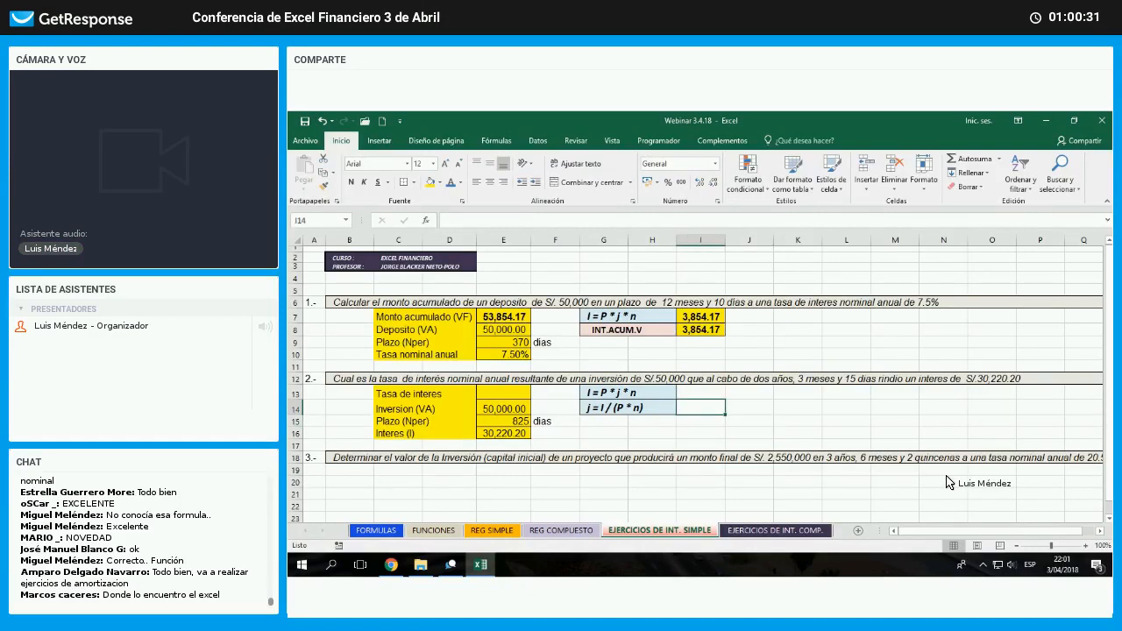
pyautogui.write('=')
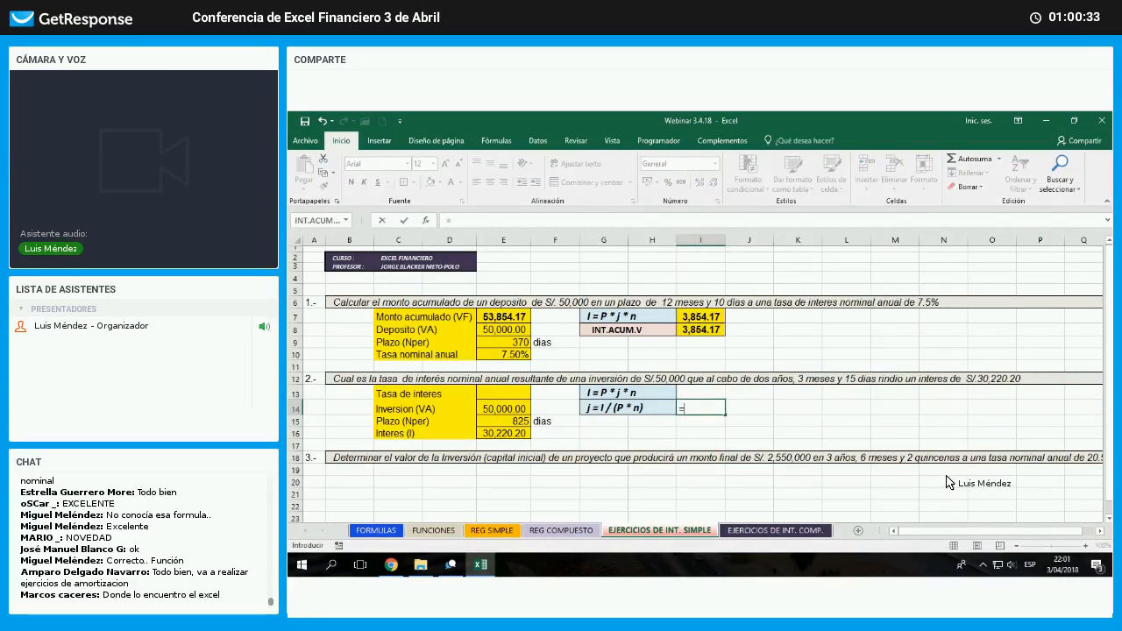
pyautogui.press('Left')
pyautogui.press('Left')
pyautogui.press('Left')
pyautogui.press('Left')
pyautogui.press('Down')
pyautogui.press('Down')
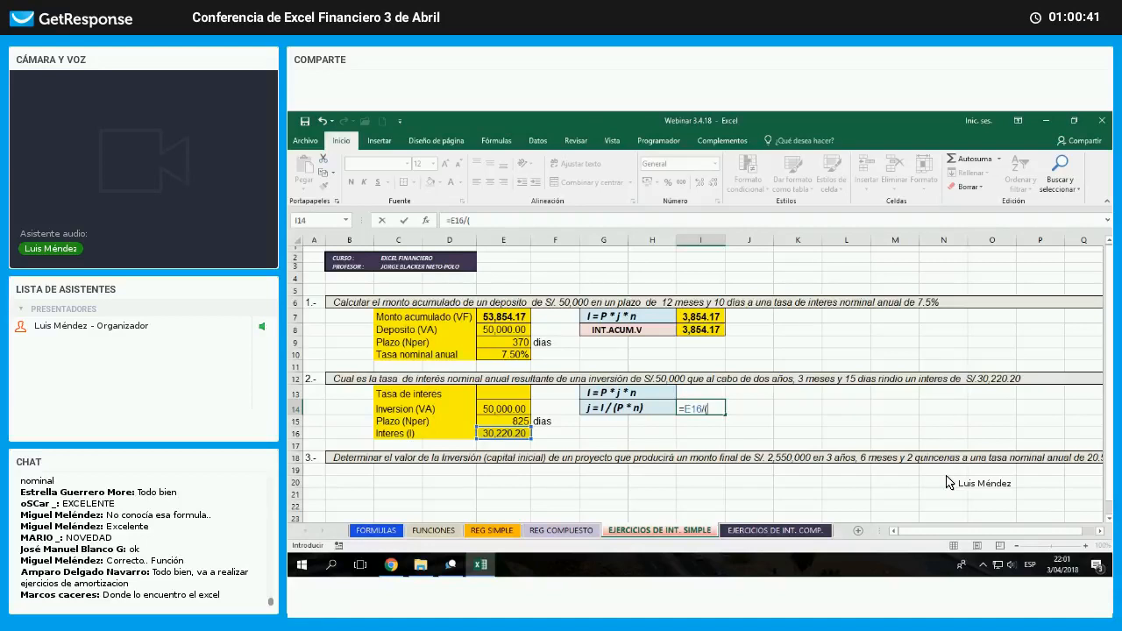
pyautogui.write('/(')
pyautogui.press('Left')
pyautogui.press('Left')
pyautogui.press('Left')
pyautogui.press('Left')
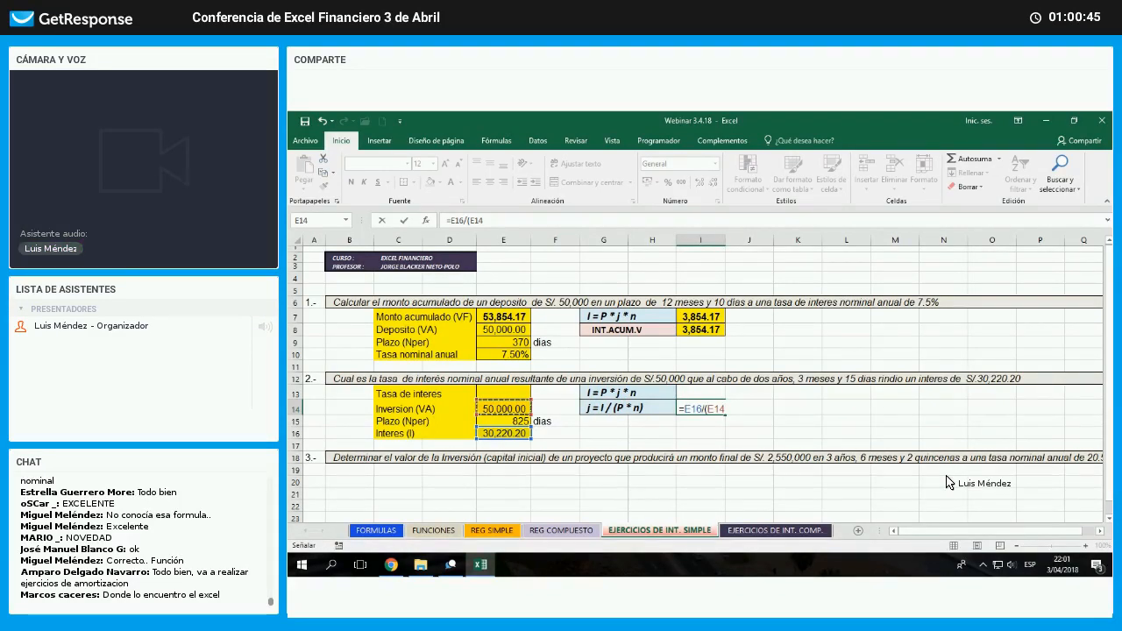
pyautogui.write('*')
pyautogui.press('Left')
pyautogui.press('Left')
pyautogui.press('Left')
pyautogui.press('Left')
pyautogui.press('Down')
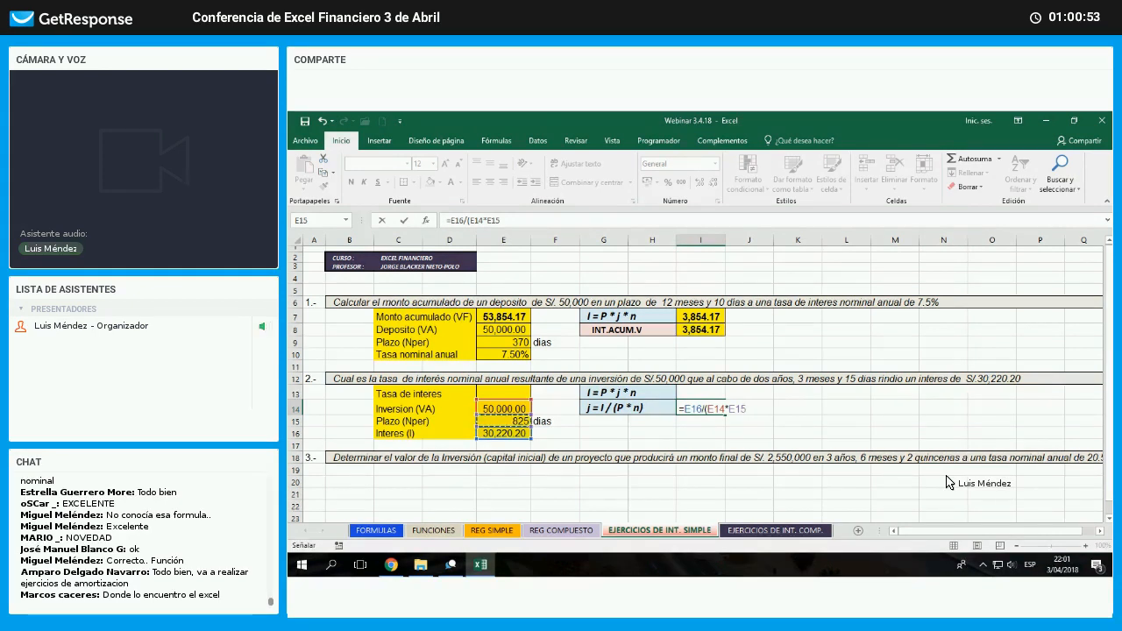
pyautogui.press('Return')
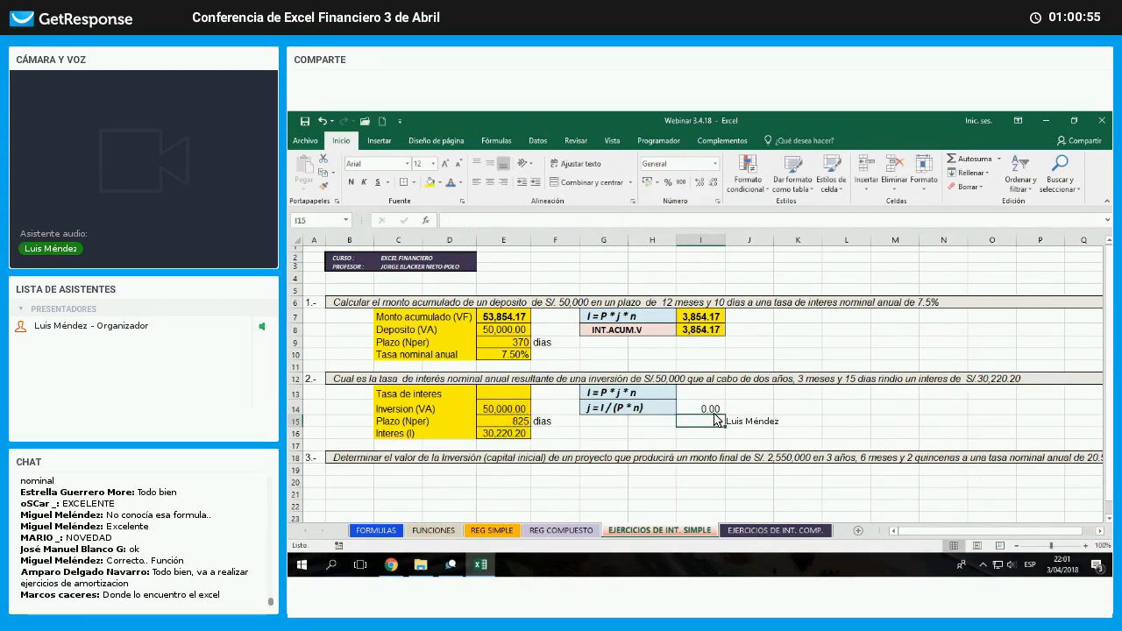
# - Format the rate in I14 as a percentage with four decimals
pyautogui.press('Up')
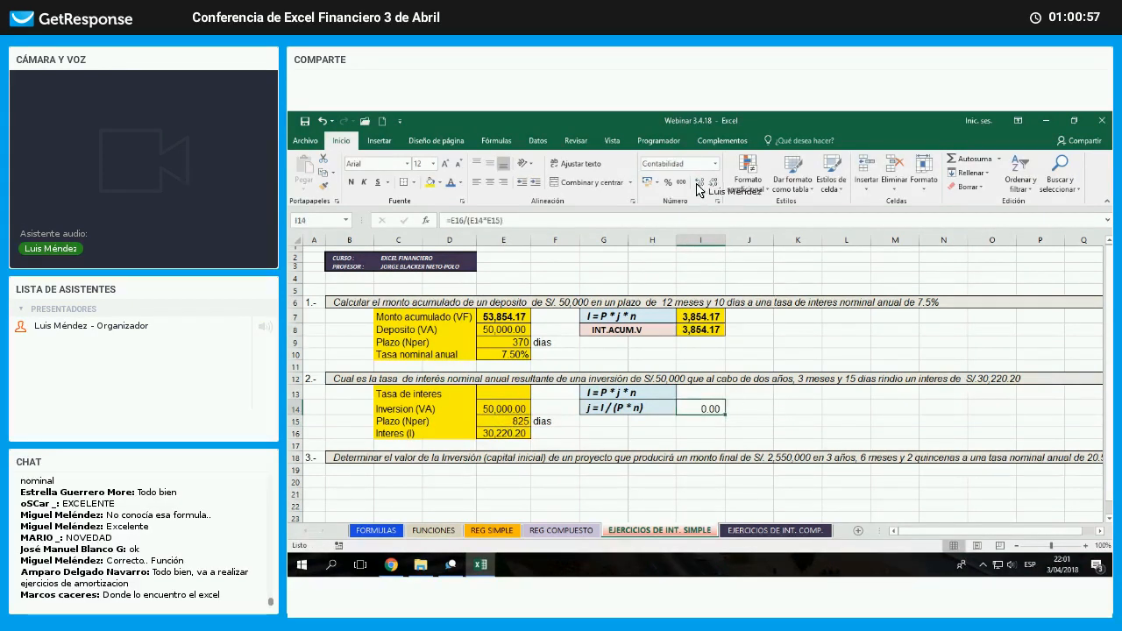
pyautogui.click(668, 181)
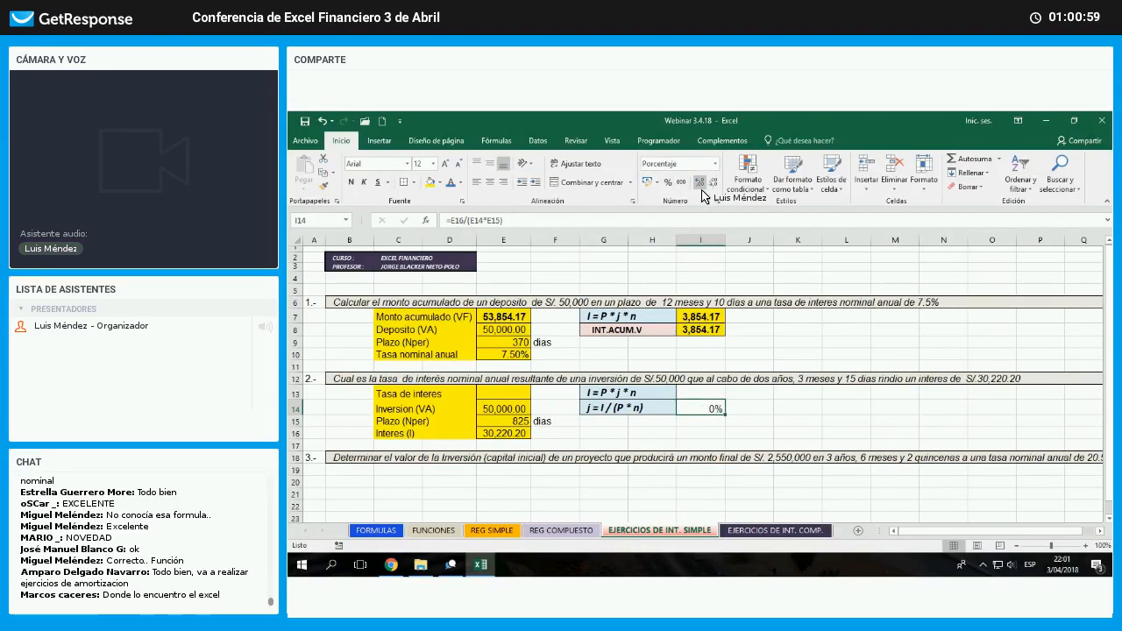
pyautogui.click(699, 184)
pyautogui.click(699, 184)
pyautogui.click(699, 184)
pyautogui.click(700, 184)
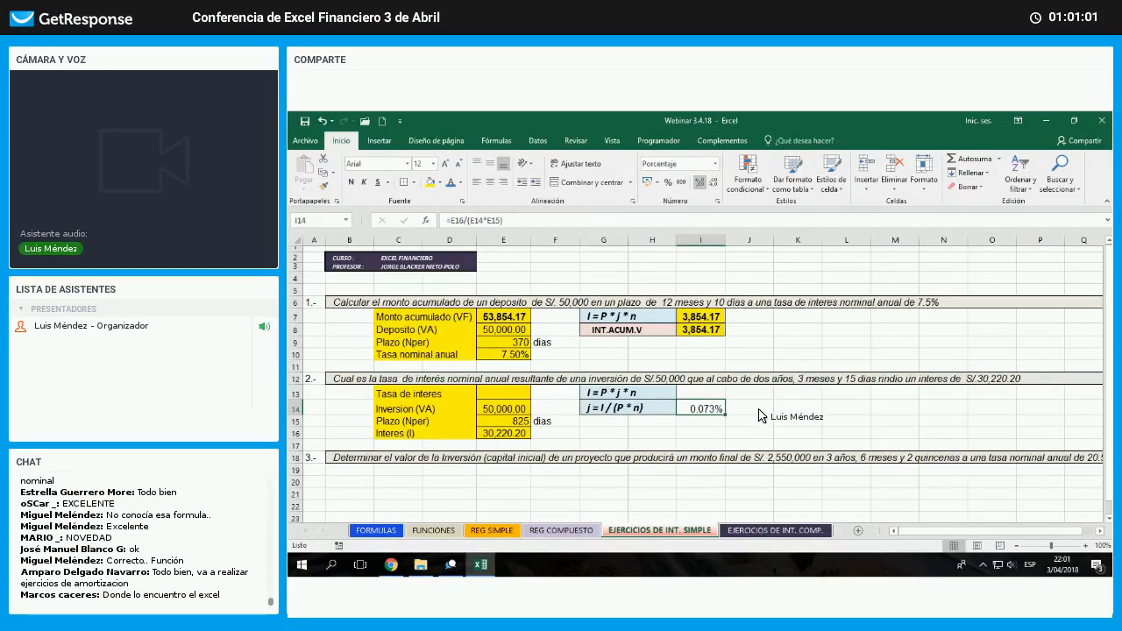
# - Label the rate in I14 as "diaria" in the adjacent cell J14
pyautogui.click(750, 408)
pyautogui.write('diaria')
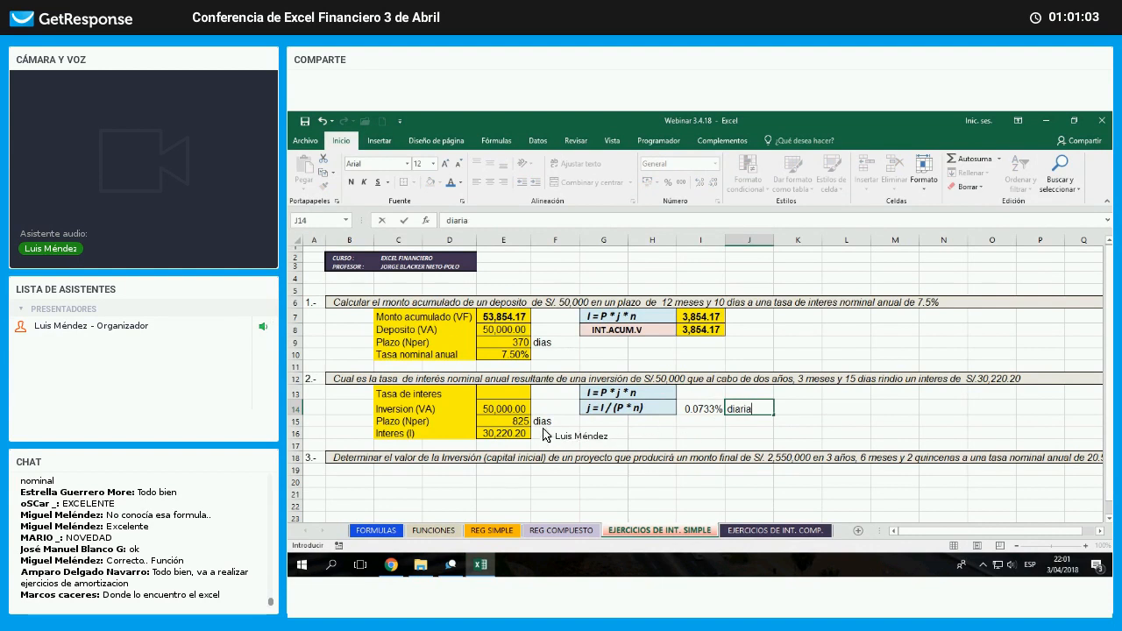
pyautogui.press('Return')
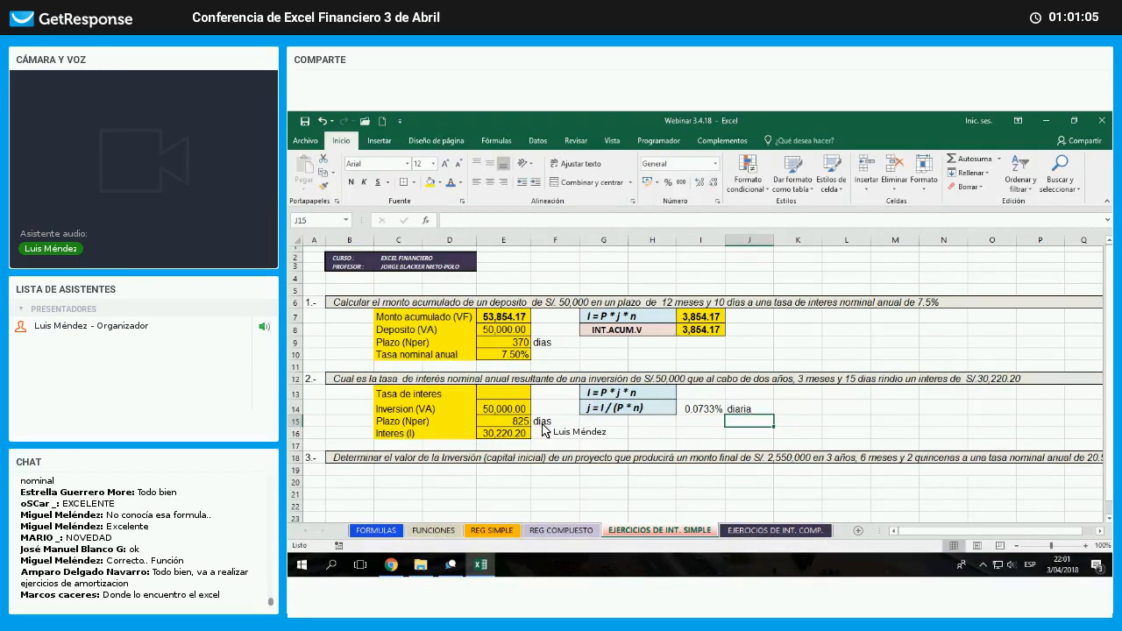
# - Extend the label in C13 to read "Tasa de interes anual"
pyautogui.click(478, 420)
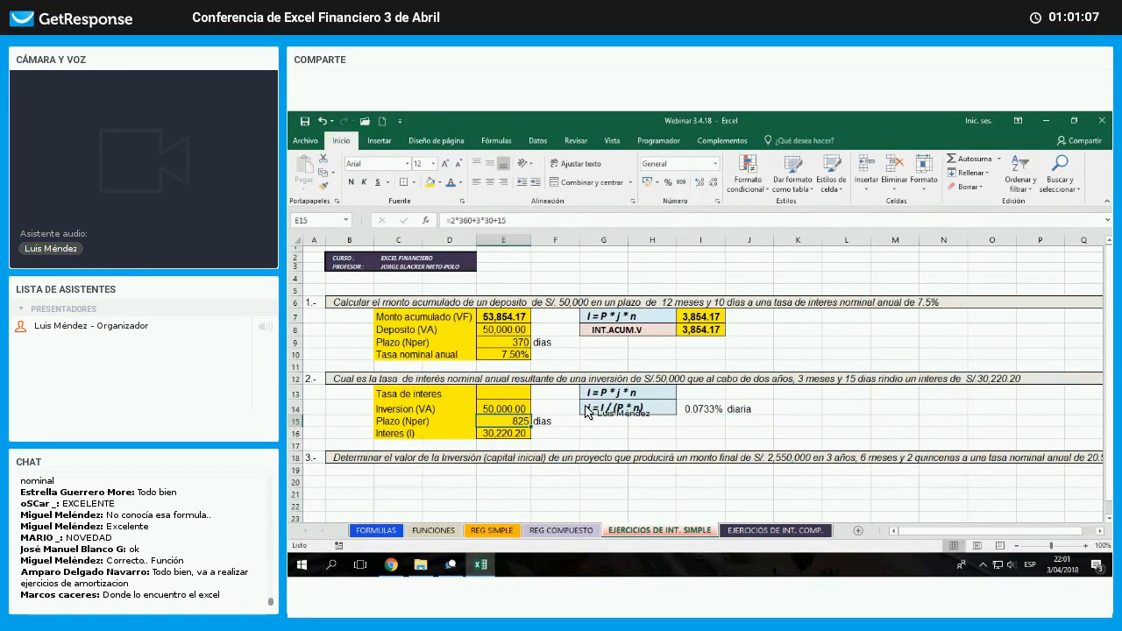
pyautogui.press('Up')
pyautogui.press('Up')
pyautogui.press('Left')
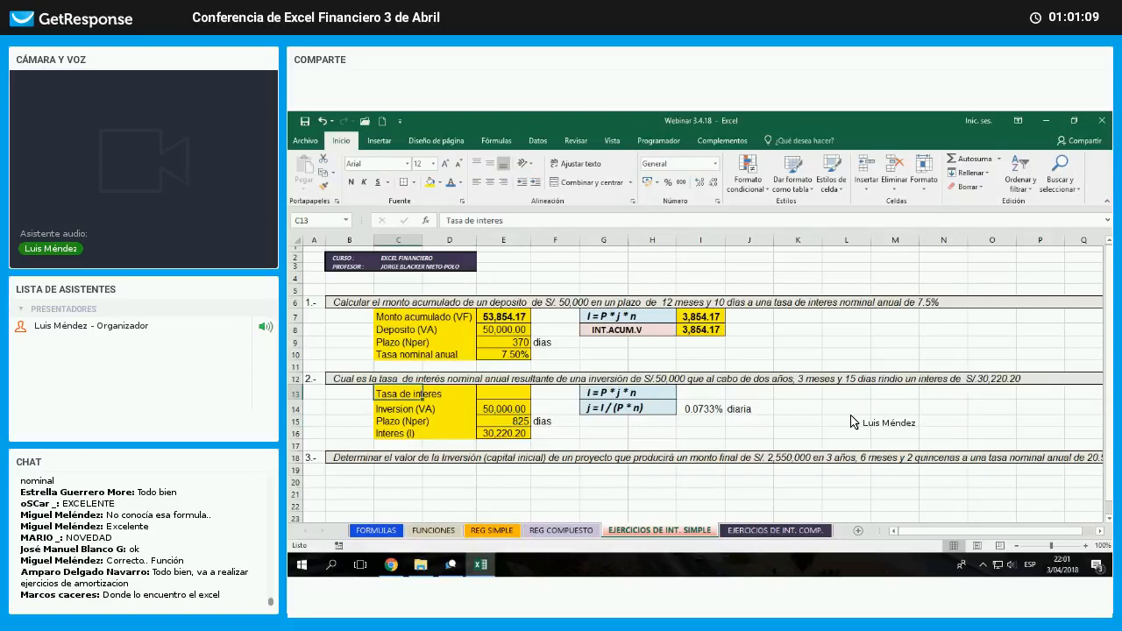
pyautogui.press('F2')
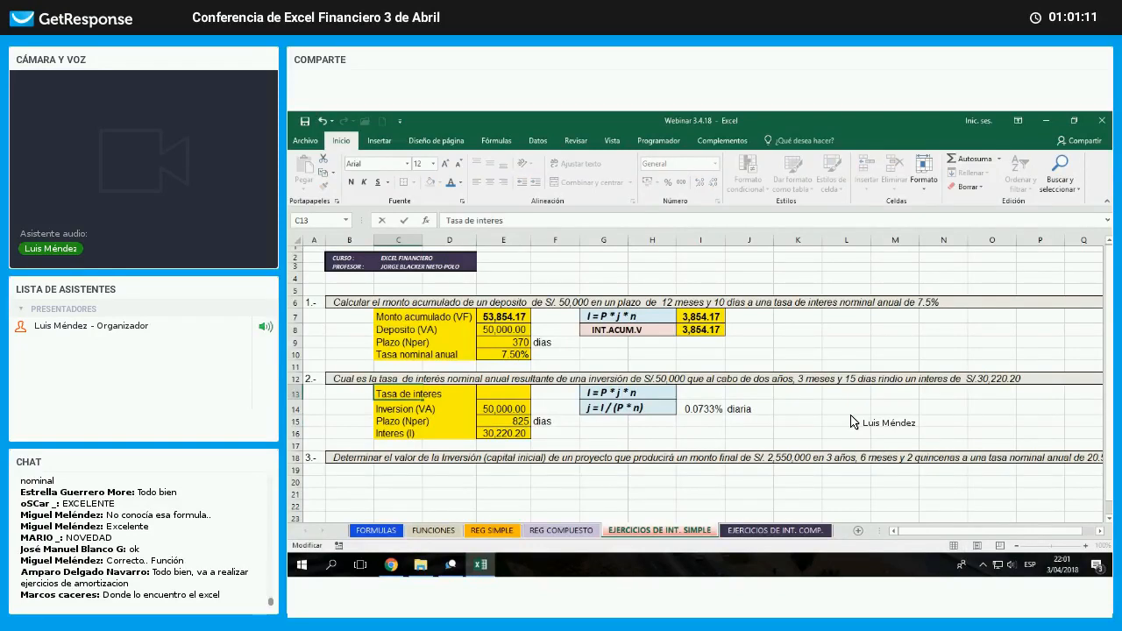
pyautogui.write('anual')
pyautogui.press('Tab')
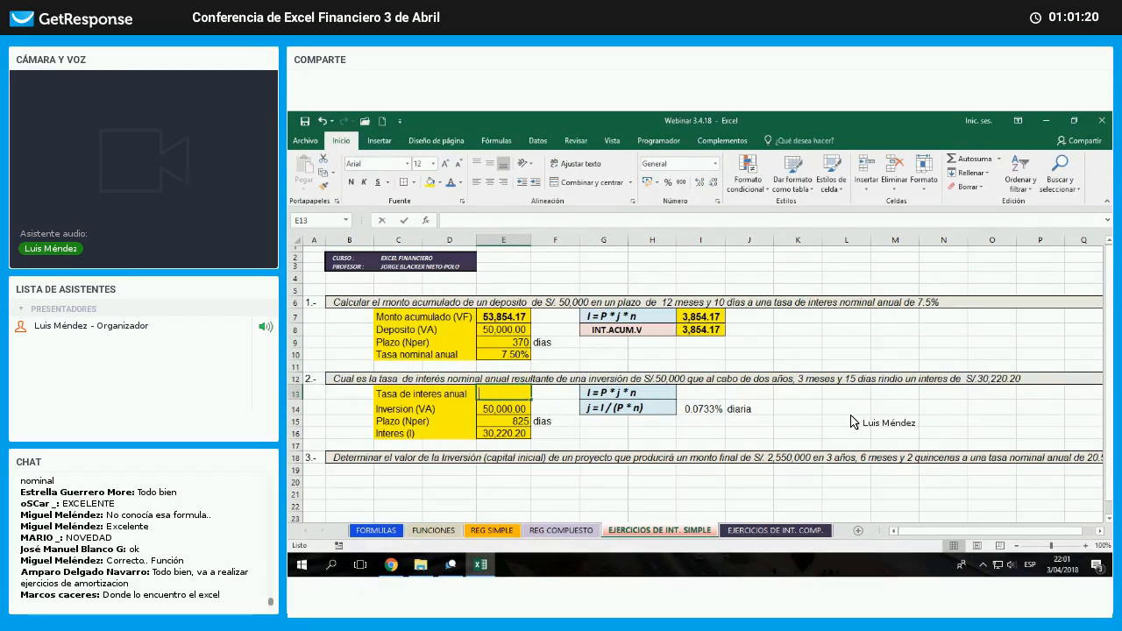
# - In E13, calculate the annual rate by multiplying the daily rate by 360 with the formula =I14*360
pyautogui.write('=')
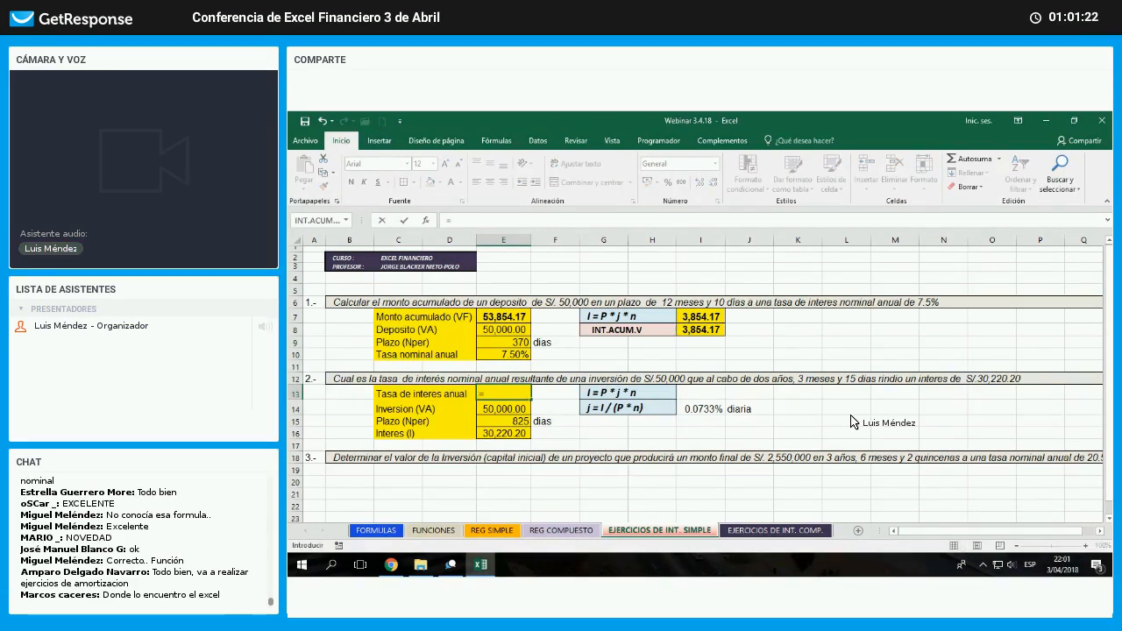
pyautogui.press('Right')
pyautogui.press('Right')
pyautogui.press('Right')
pyautogui.press('Down')
pyautogui.write('*360')
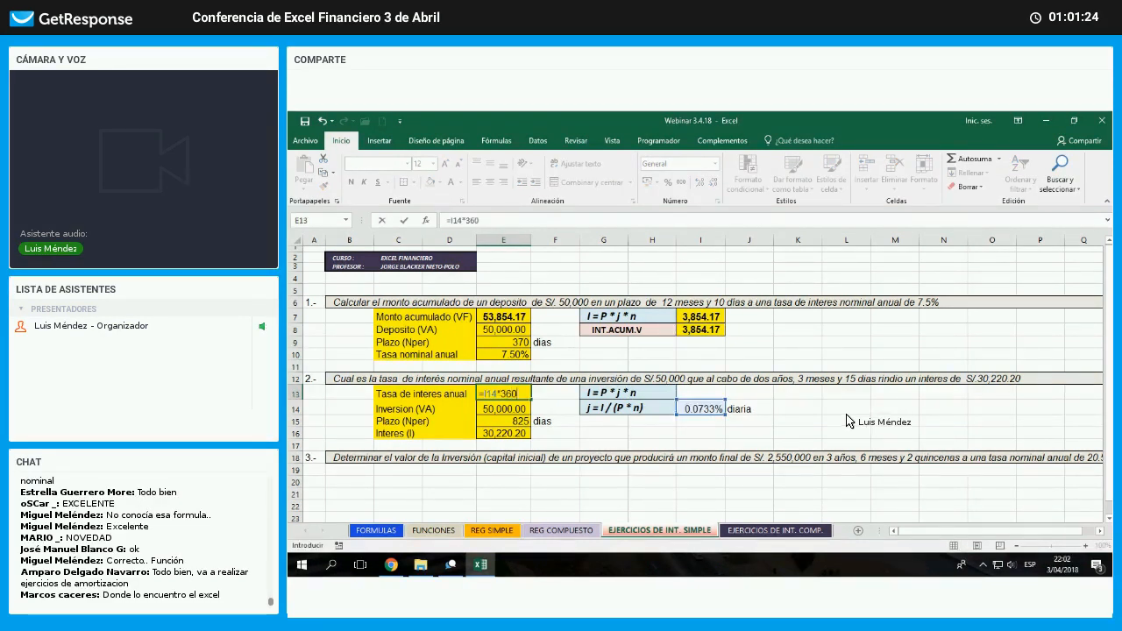
pyautogui.press('Return')
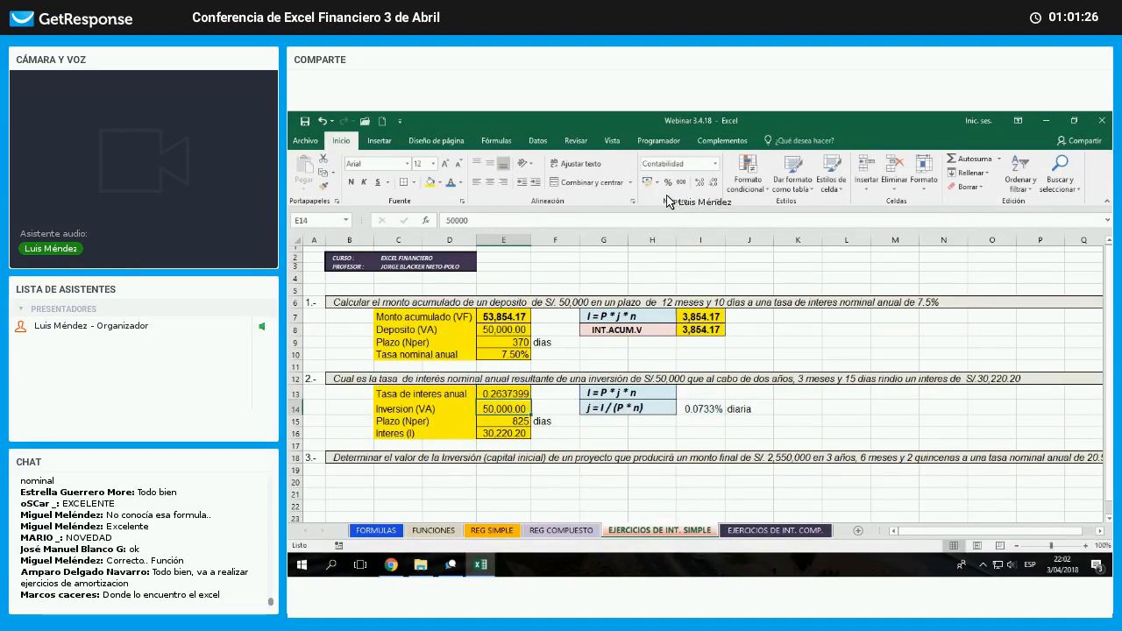
# - Format the annual rate in E13 as a bold percentage with two decimals
pyautogui.press('Up')
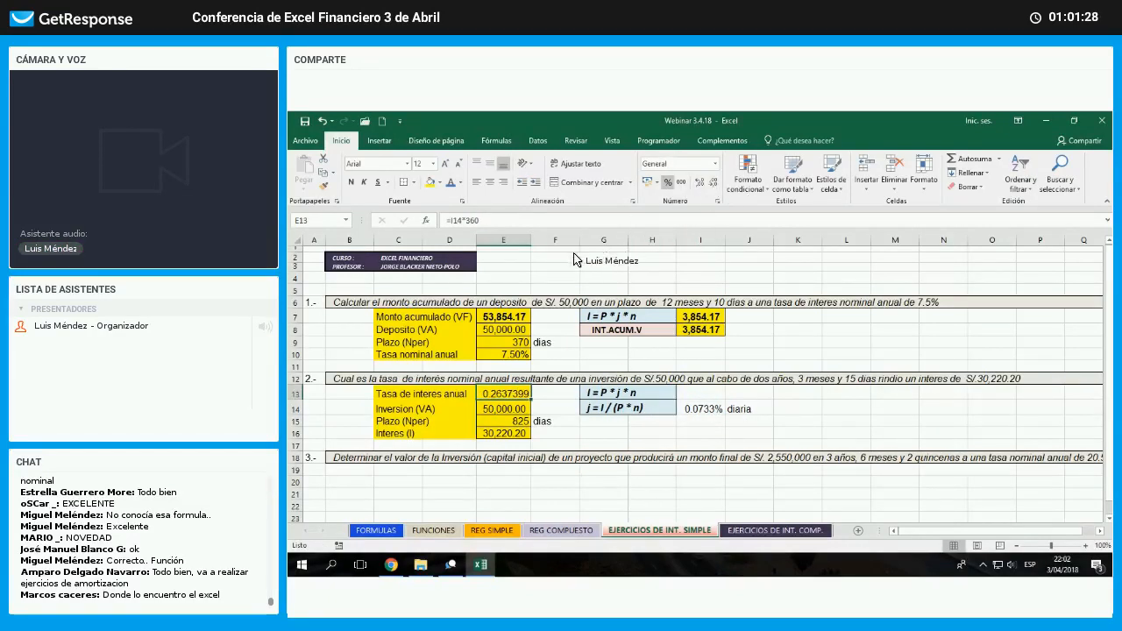
pyautogui.click(668, 183)
pyautogui.click(699, 183)
pyautogui.click(700, 182)
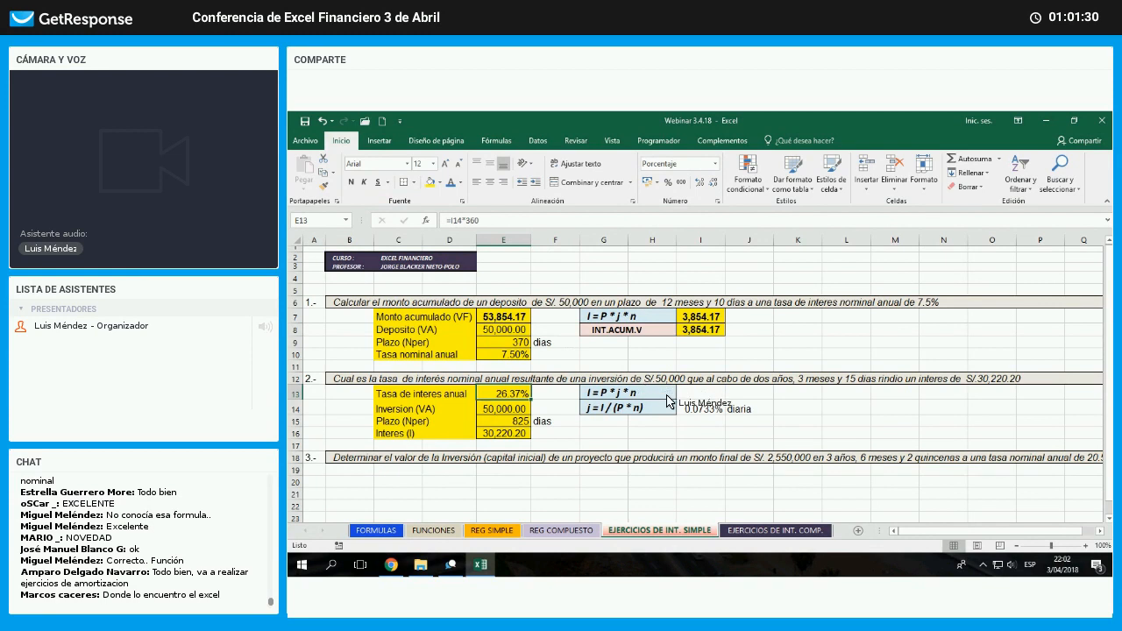
pyautogui.hotkey('ctrl', 'n')
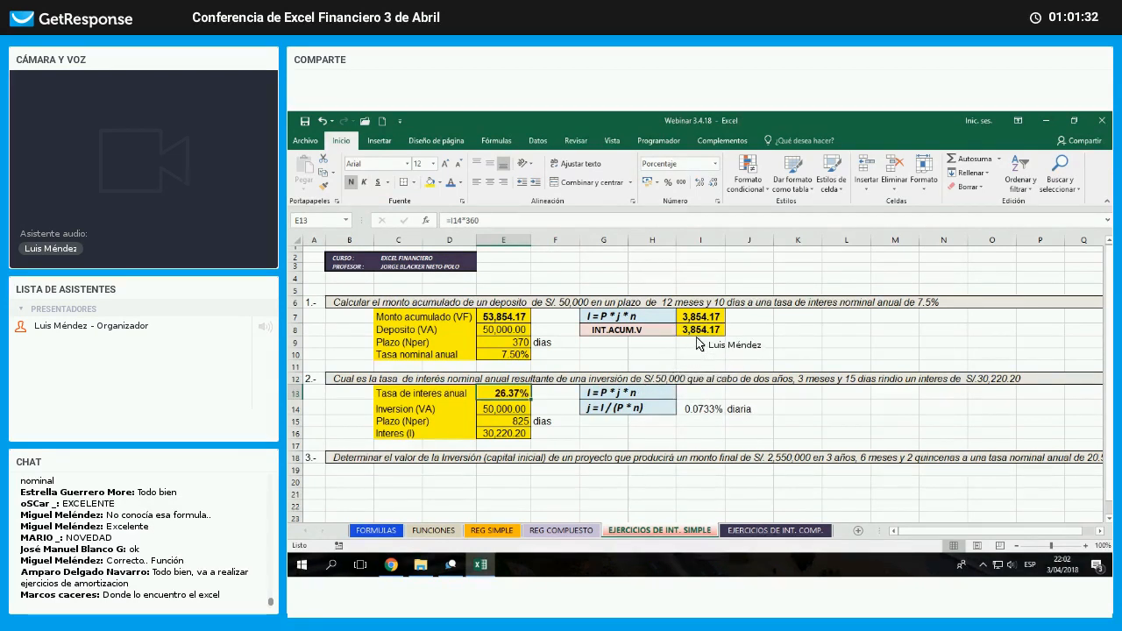
# - Highlight the daily rate in I14 with a yellow fill and bold text
pyautogui.click(700, 409)
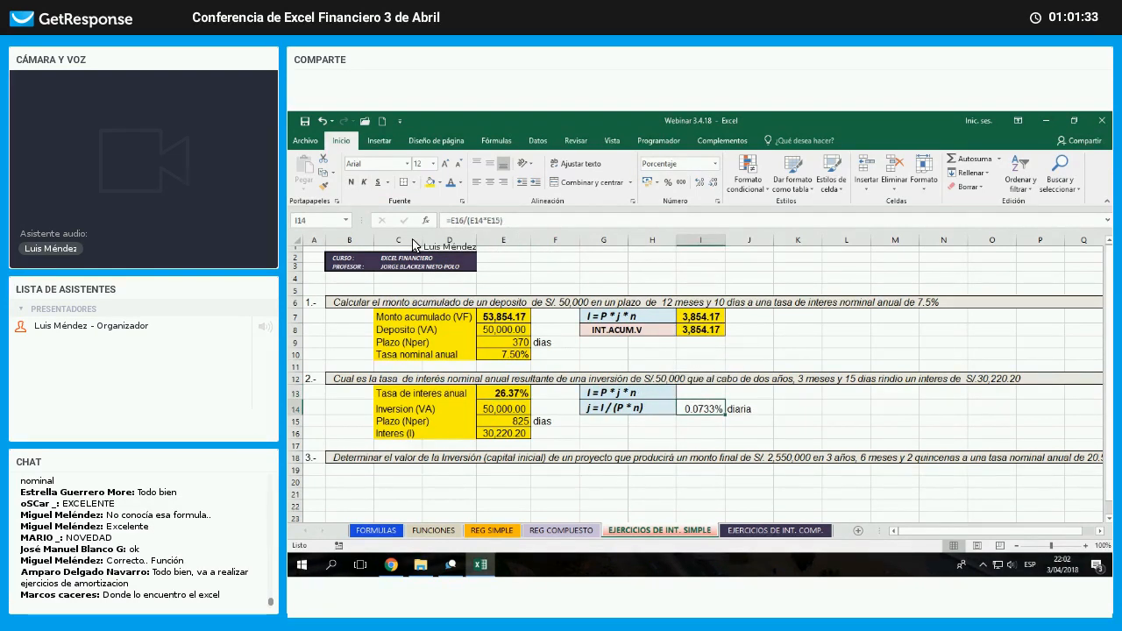
pyautogui.click(430, 182)
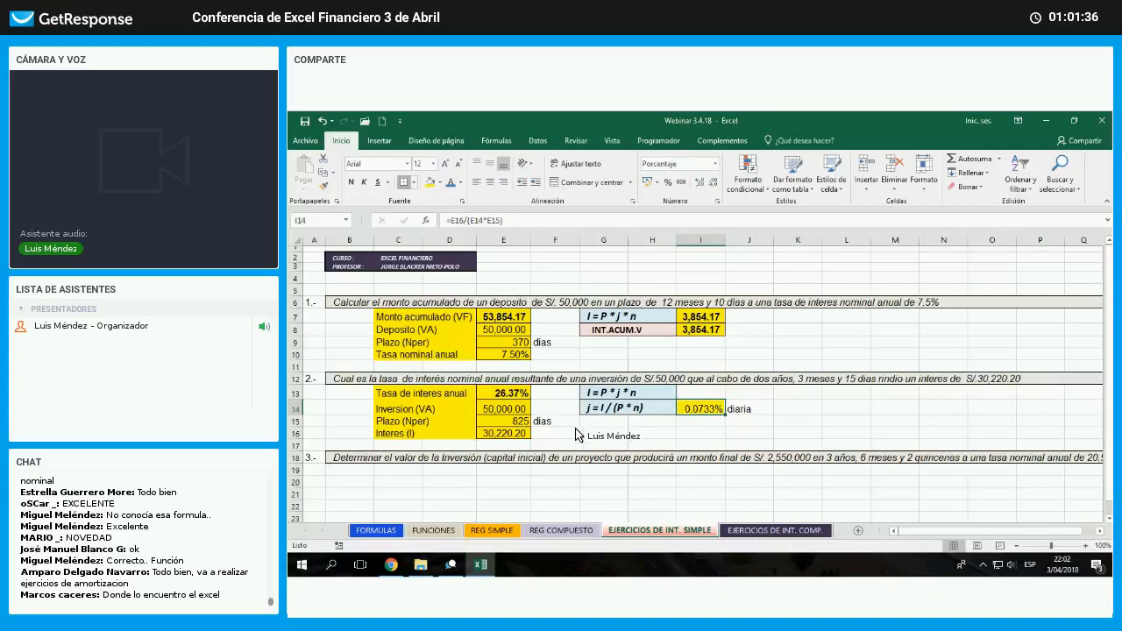
pyautogui.hotkey('ctrl', 'n')
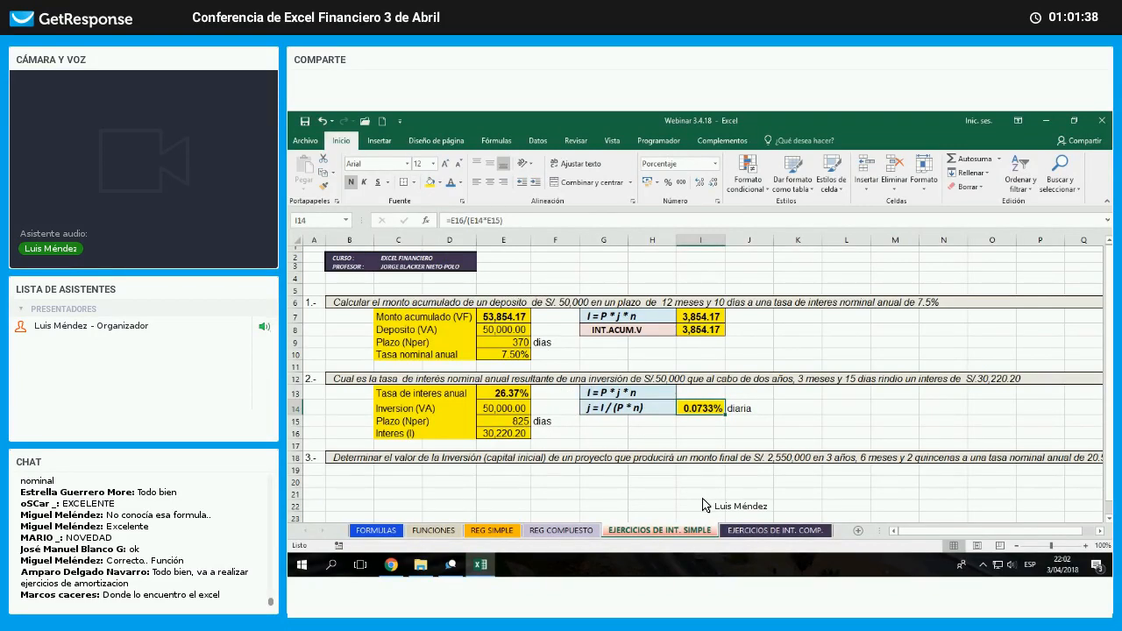
pyautogui.click(703, 496)
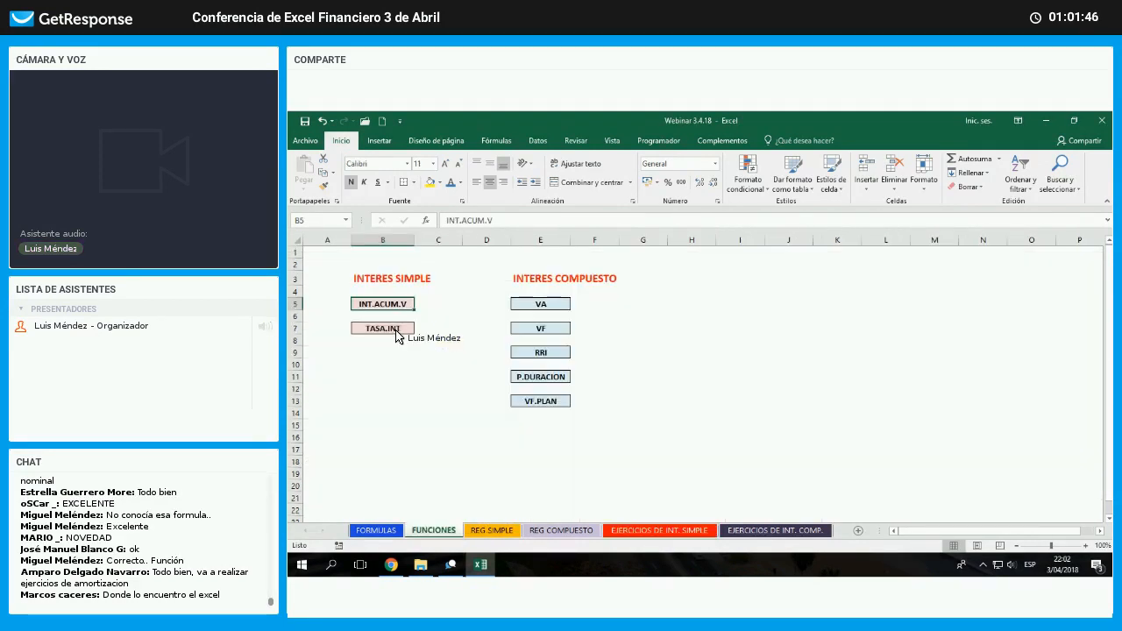
# - Copy the TASA.INT label from the FUNCIONES sheet and paste it into G15 of EJERCICIOS DE INT. SIMPLE
pyautogui.rightClick(399, 332)
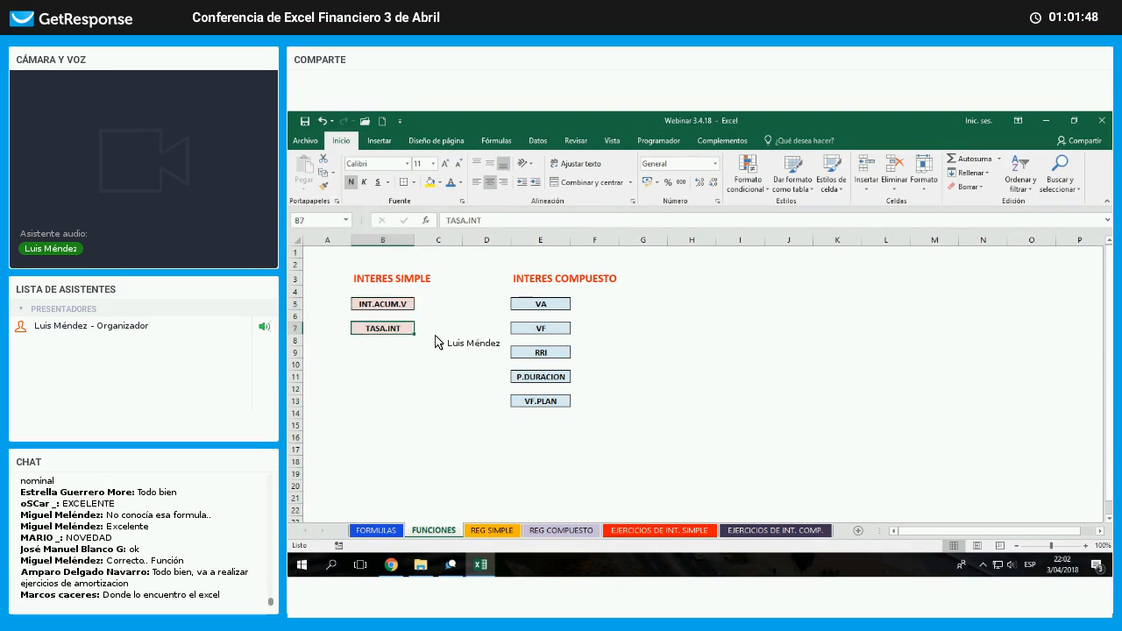
pyautogui.press('Down')
pyautogui.press('Down')
pyautogui.press('Return')
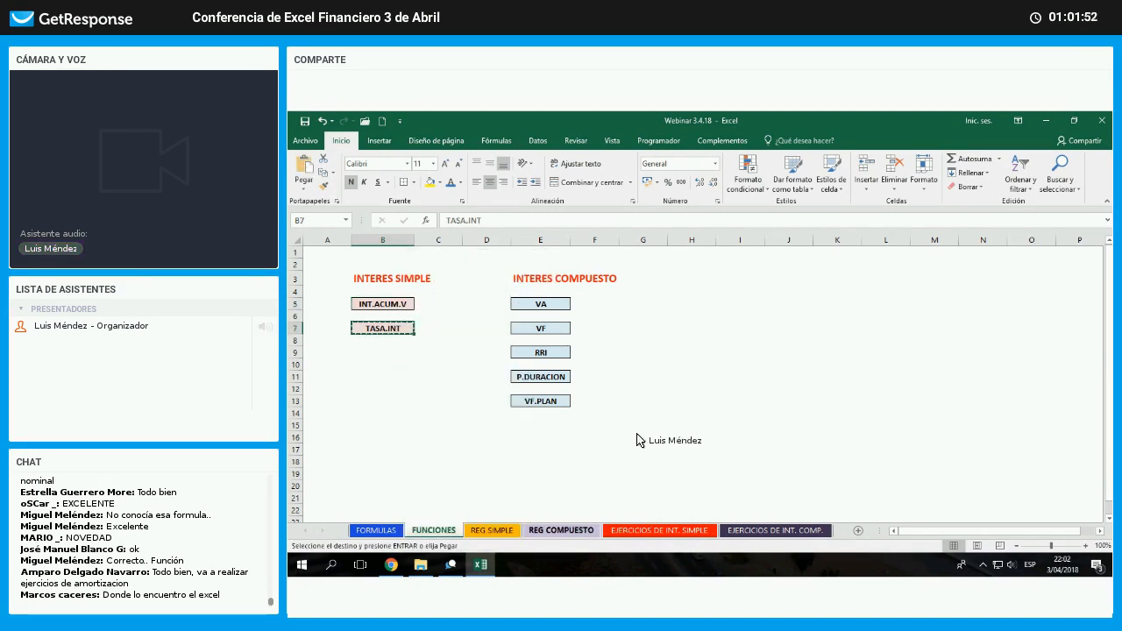
pyautogui.click(659, 531)
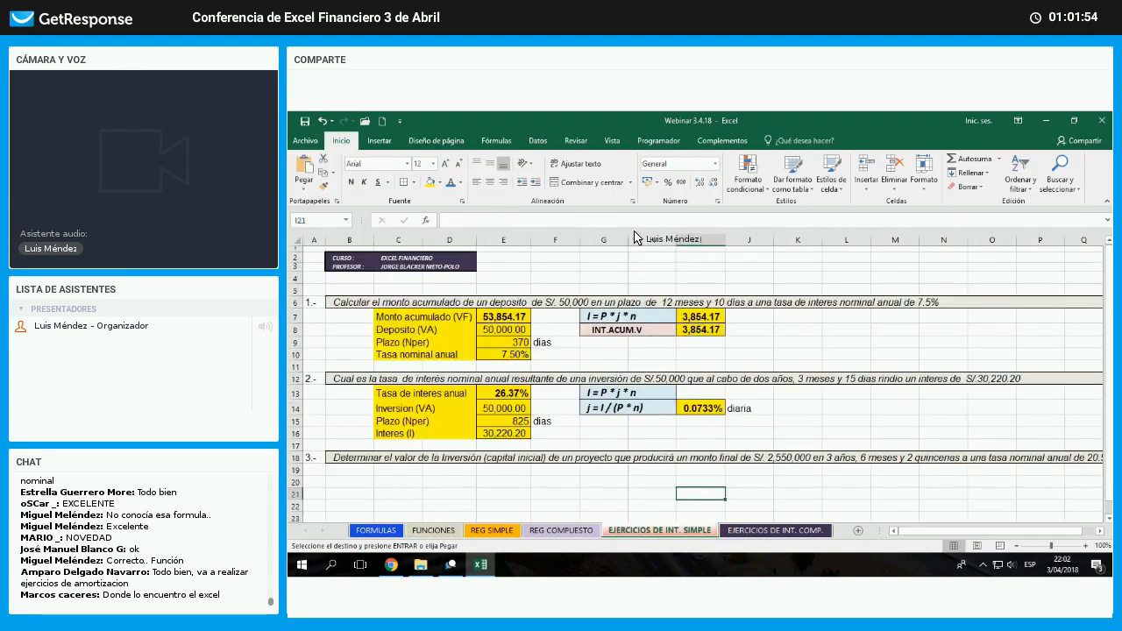
pyautogui.rightClick(606, 423)
pyautogui.click(631, 217)
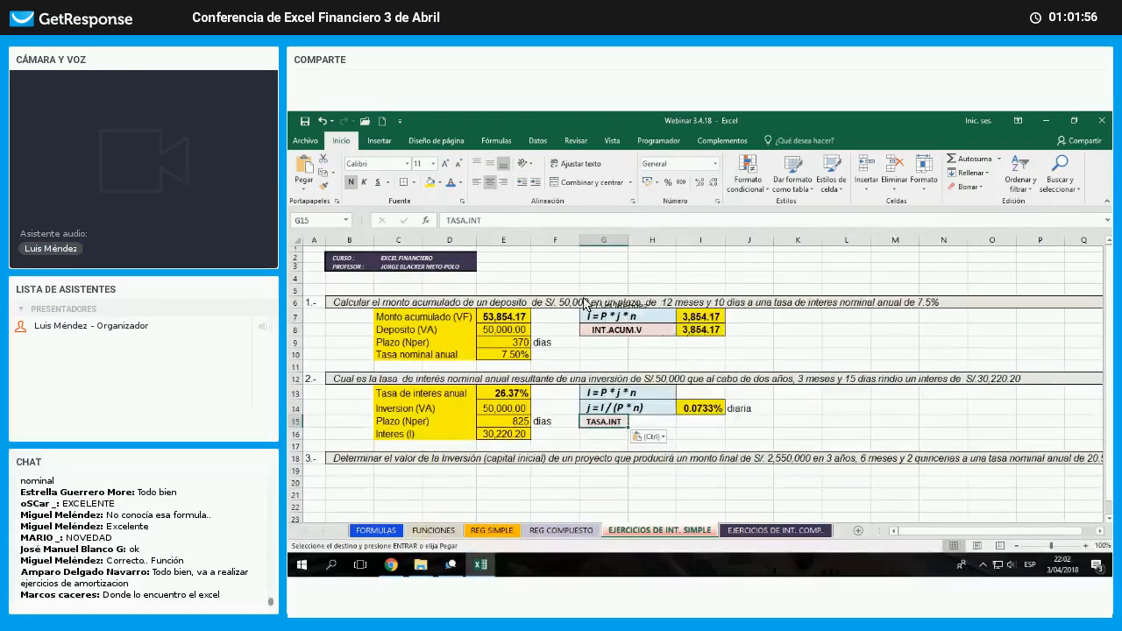
# - Copy the formatting of the INT.ACUM.V label in G8 onto the TASA.INT label in G15
pyautogui.click(616, 330)
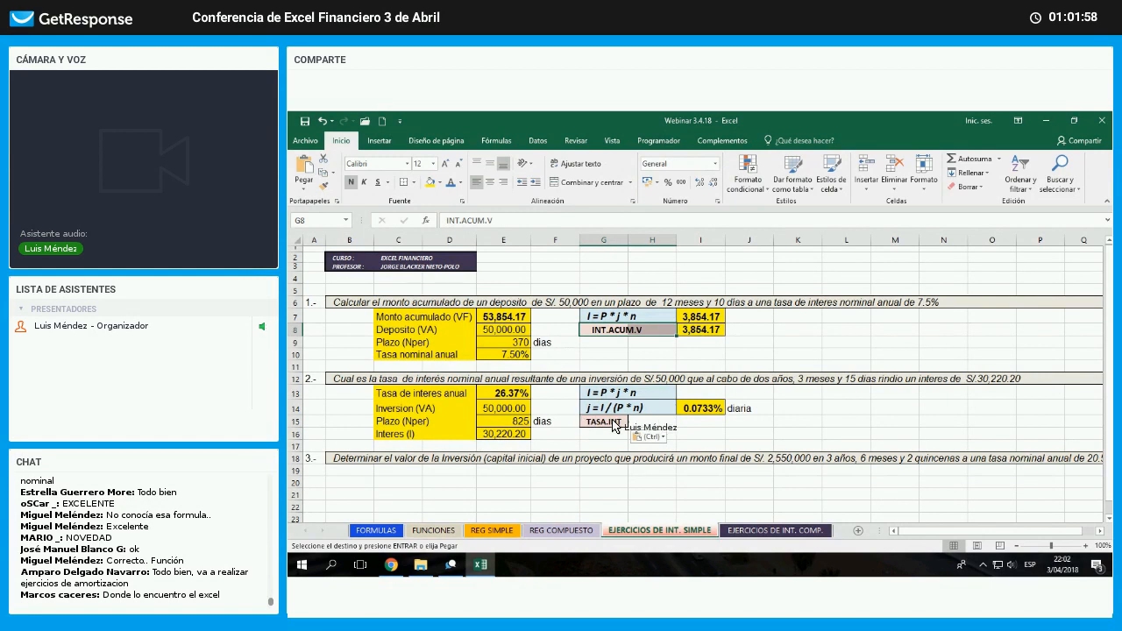
pyautogui.click(323, 185)
pyautogui.click(605, 421)
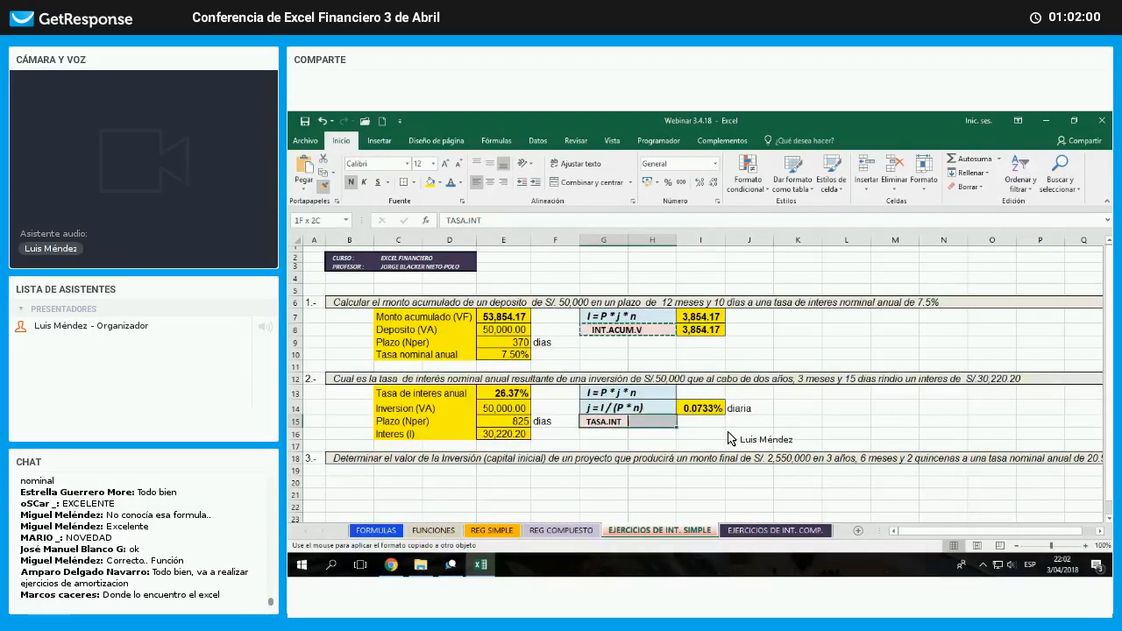
# - Insert the financial function TASA.INT in I15 and move its arguments dialog clear of exercise 2's data
pyautogui.click(724, 433)
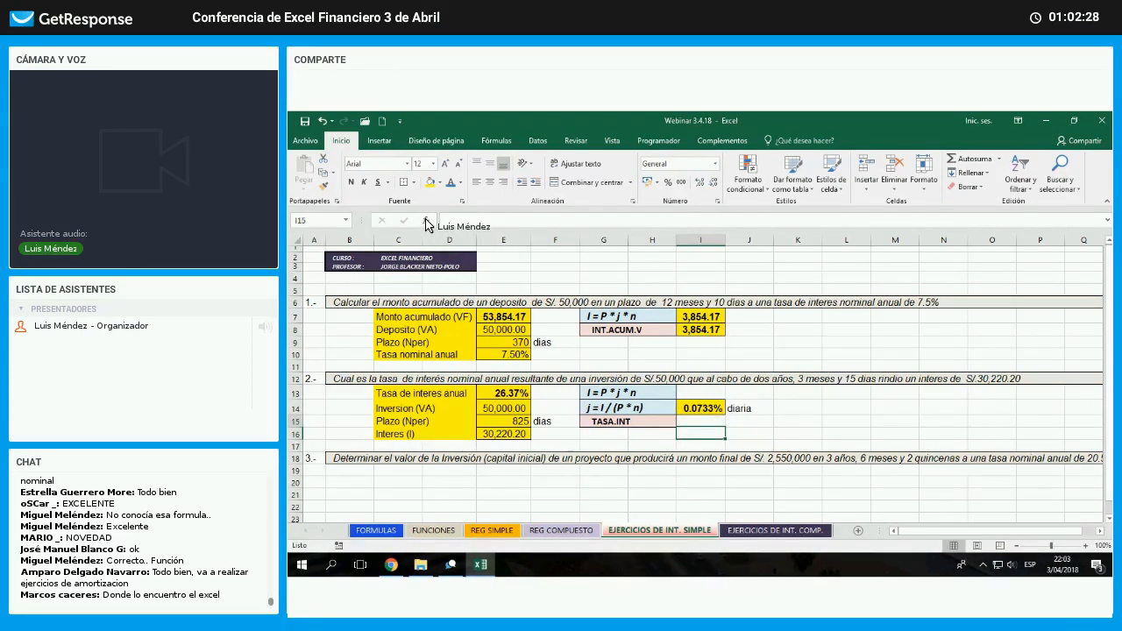
pyautogui.press('Up')
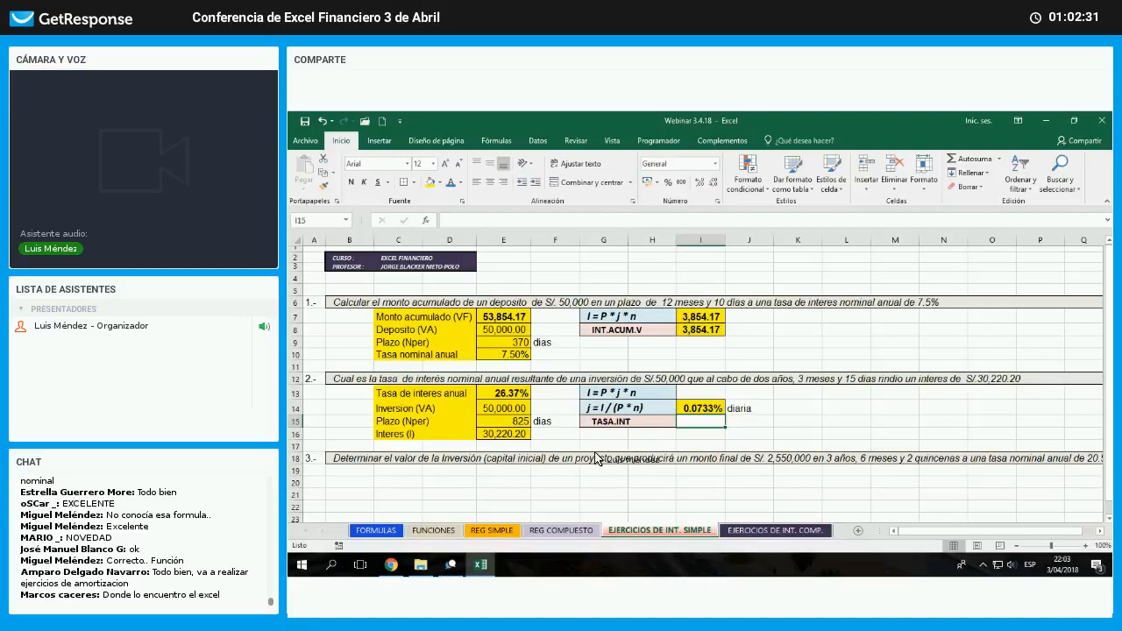
pyautogui.hotkey('shift', 'F3')
pyautogui.scroll(-15, 592, 465)
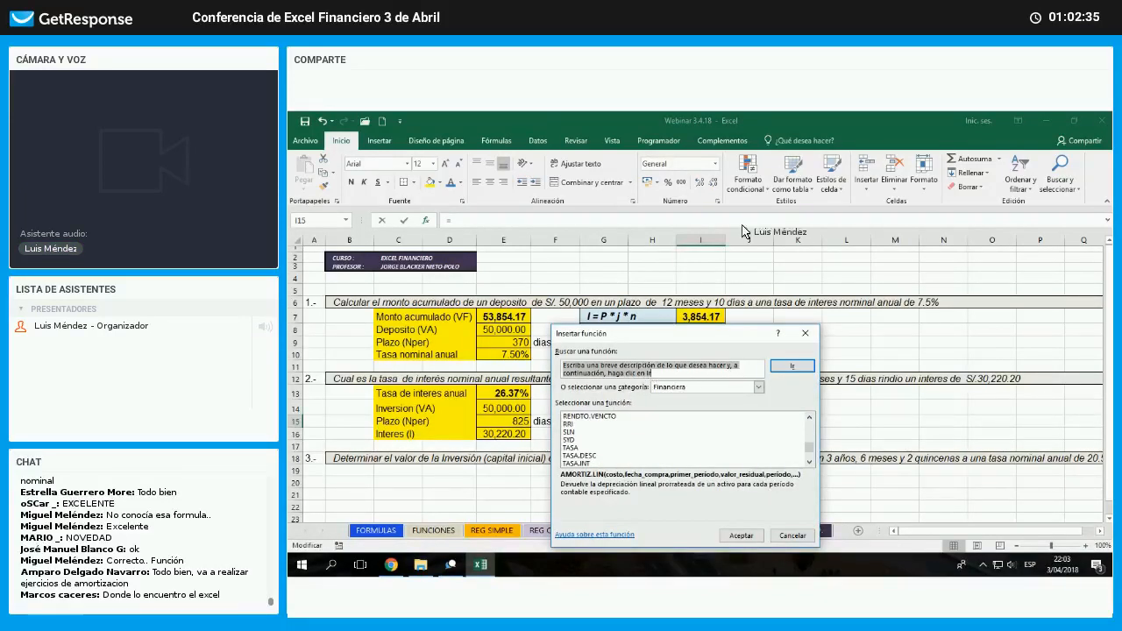
pyautogui.doubleClick(577, 464)
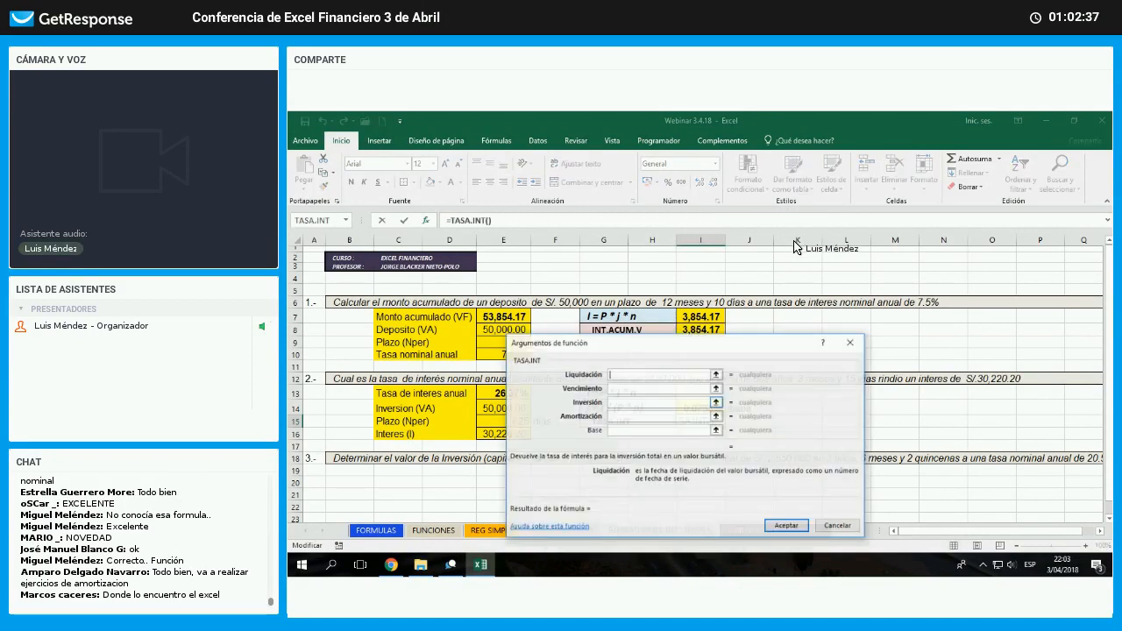
pyautogui.moveTo(700, 343); pyautogui.dragTo(755, 170)
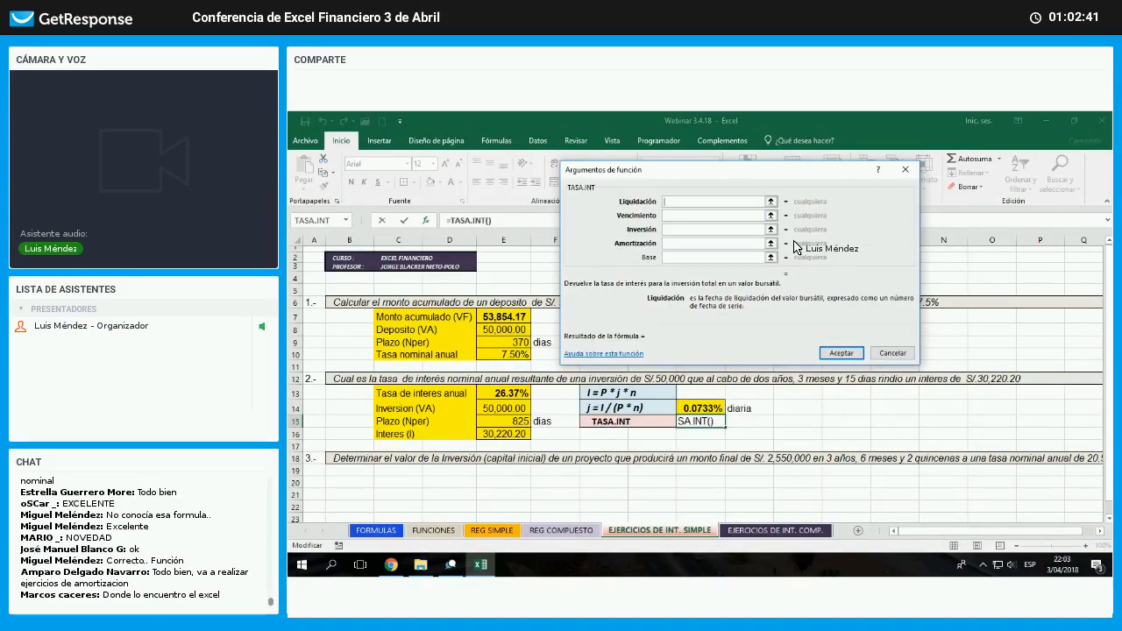
# - Set the Liquidación argument of TASA.INT to the date "3/4/2018"
pyautogui.write('"')
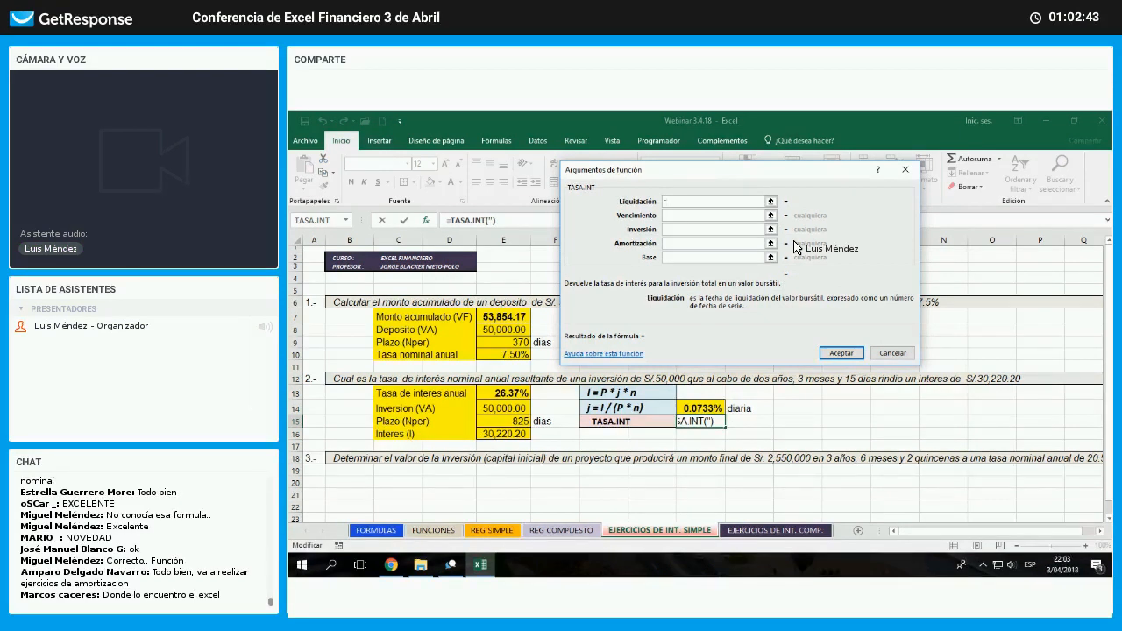
pyautogui.write('3/4/')
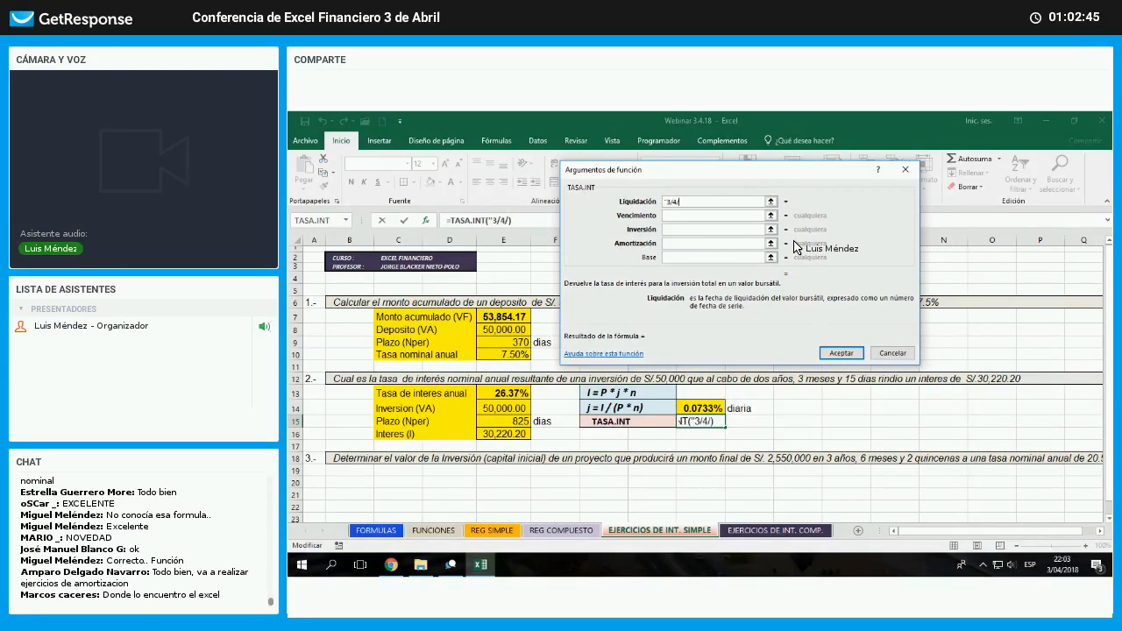
pyautogui.write('2018')
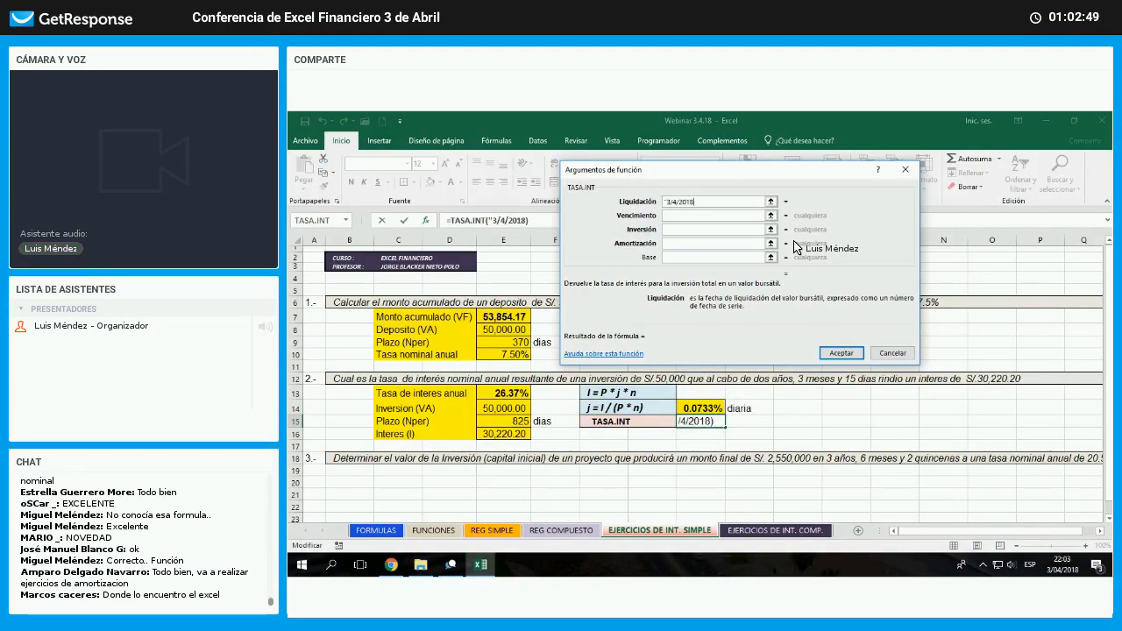
pyautogui.write('"')
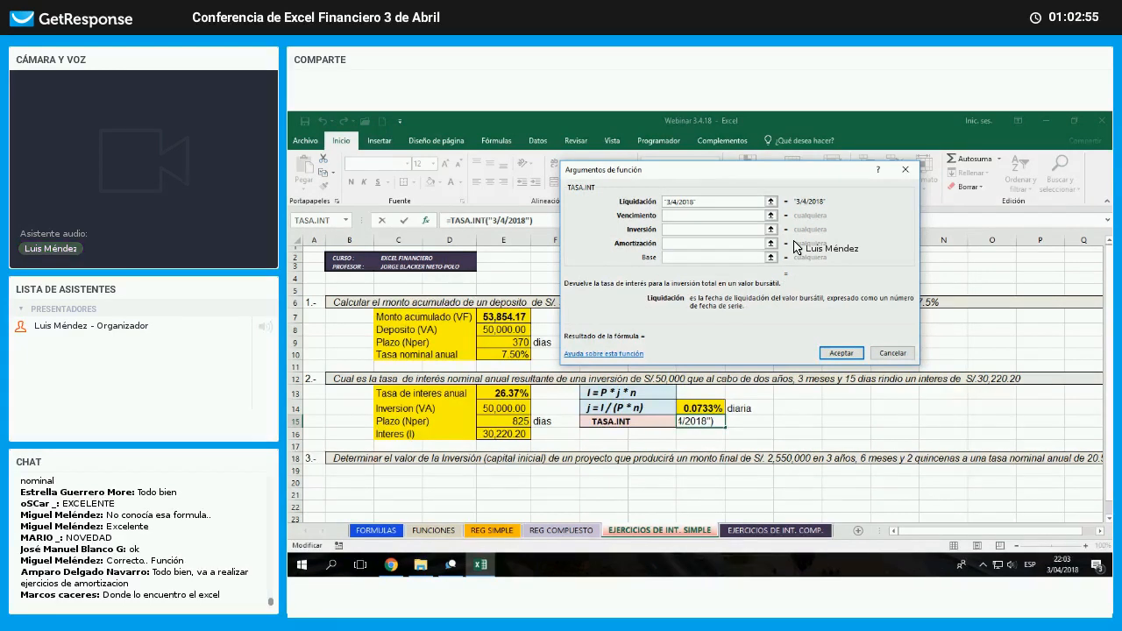
# - Set the Vencimiento argument to the settlement date plus the term in days, "3/4/2018"+E15
pyautogui.click(710, 217)
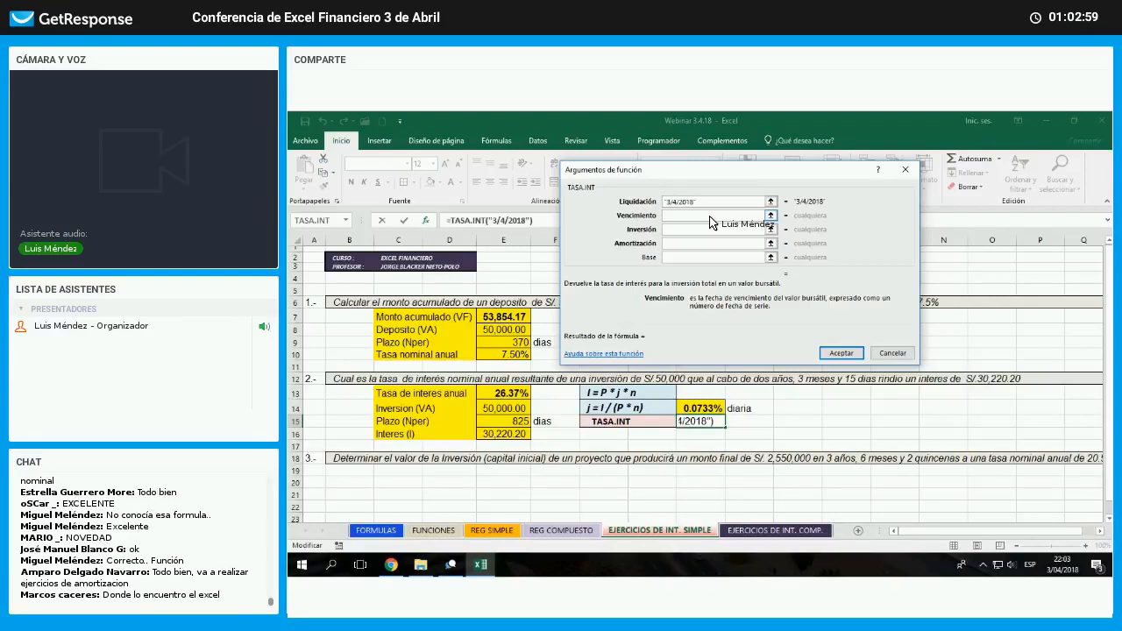
pyautogui.write('"')
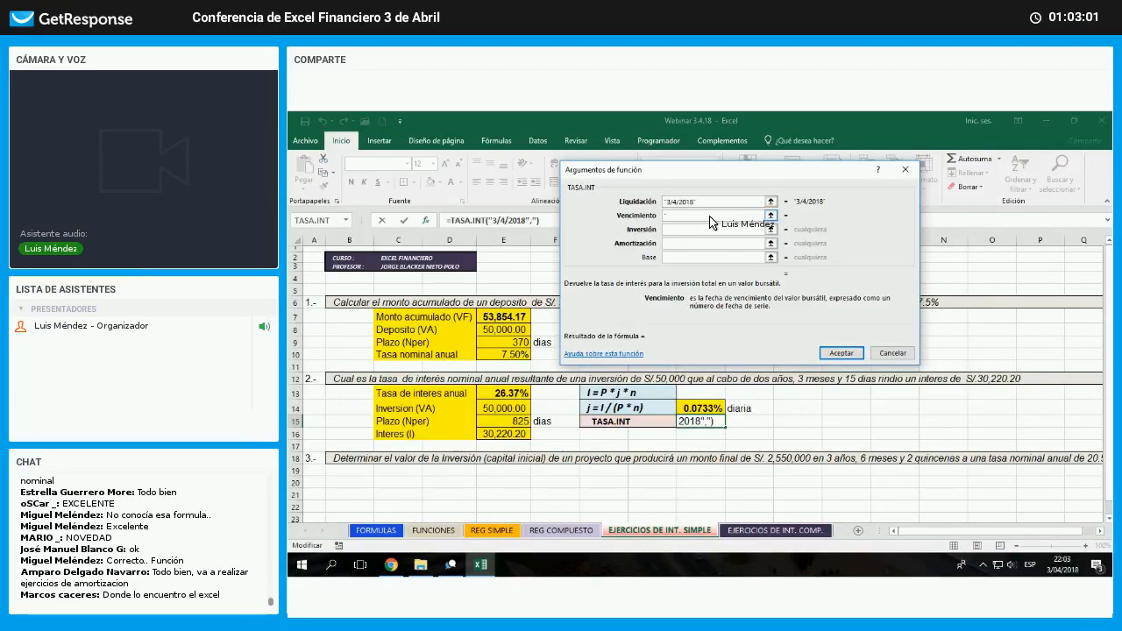
pyautogui.write('3/4/2')
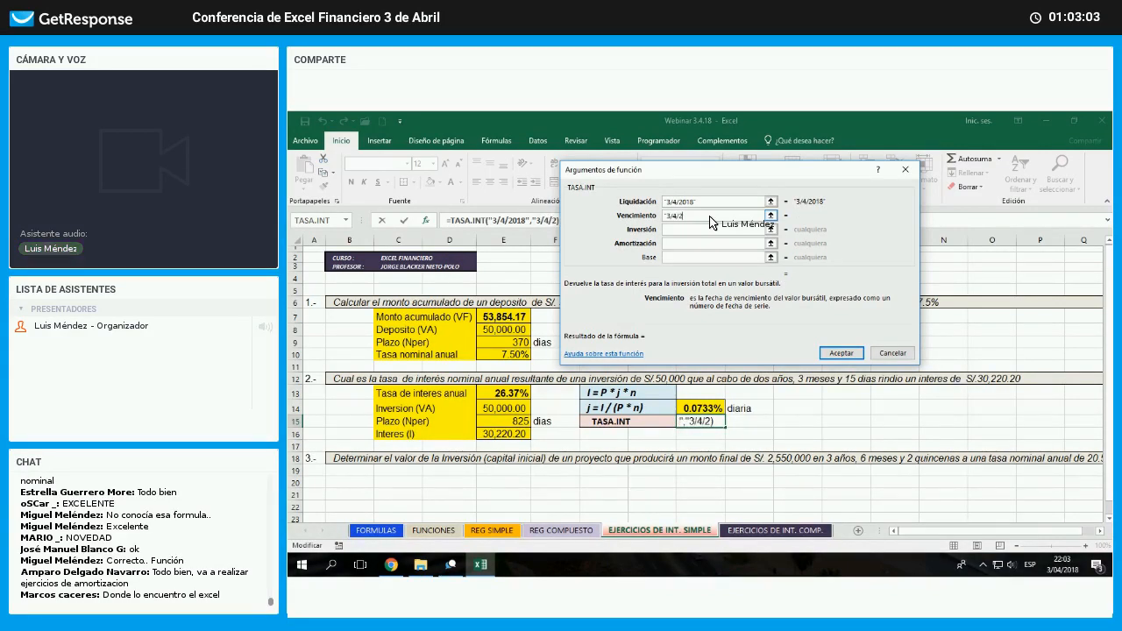
pyautogui.write('018"+')
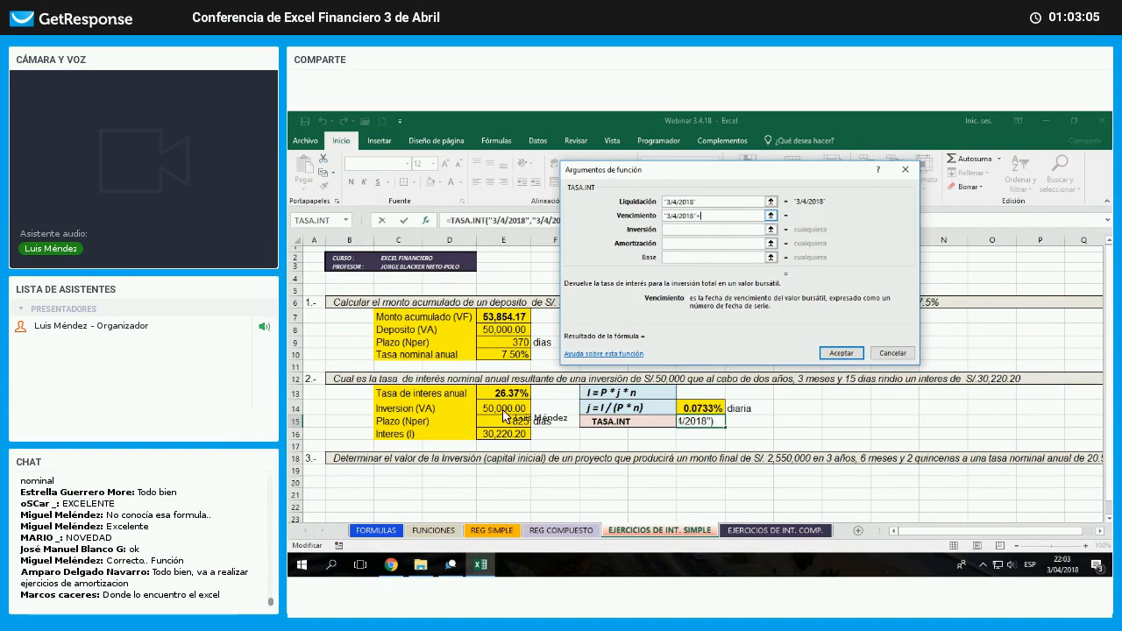
pyautogui.write('E15')
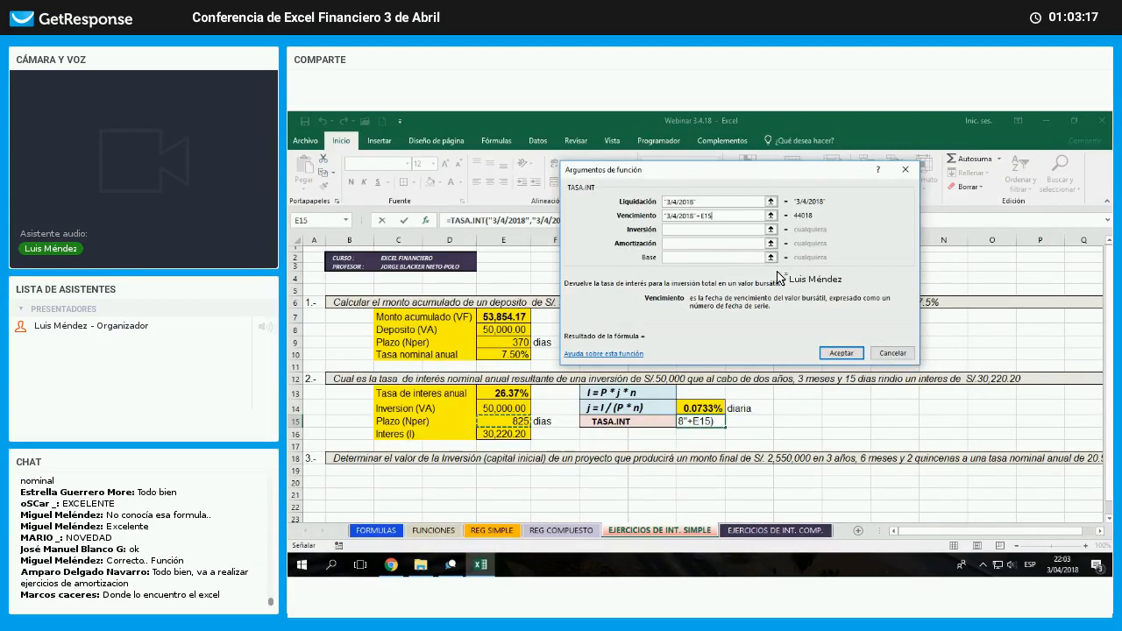
# - Set the Inversión argument to E14 and the Amortización argument to investment plus interest, E14+E16
pyautogui.press('Tab')
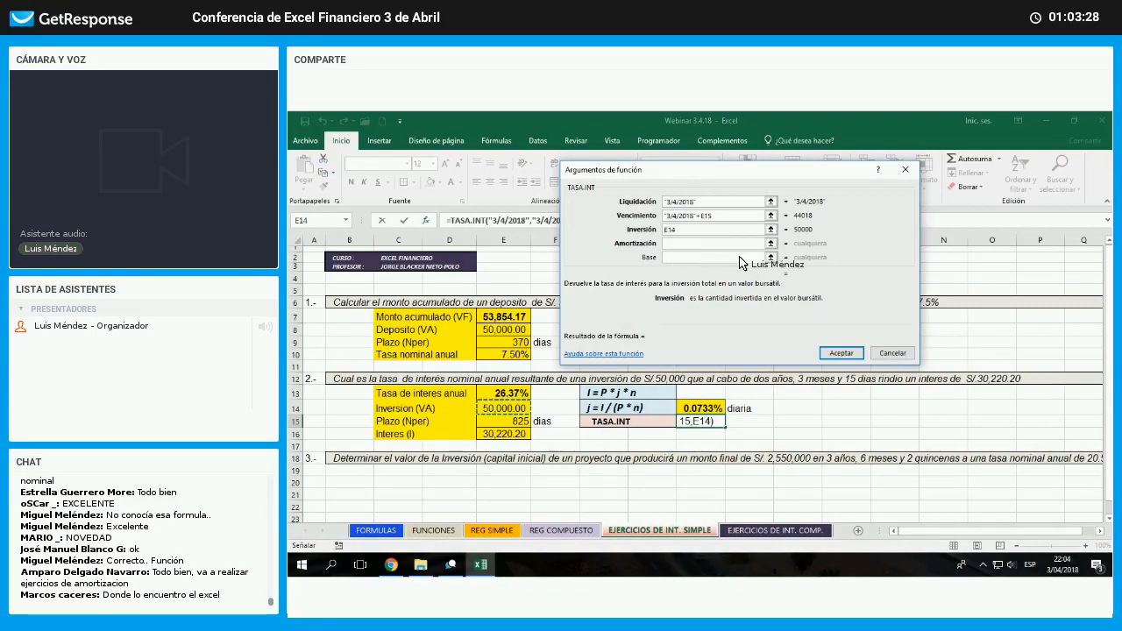
pyautogui.press('Tab')
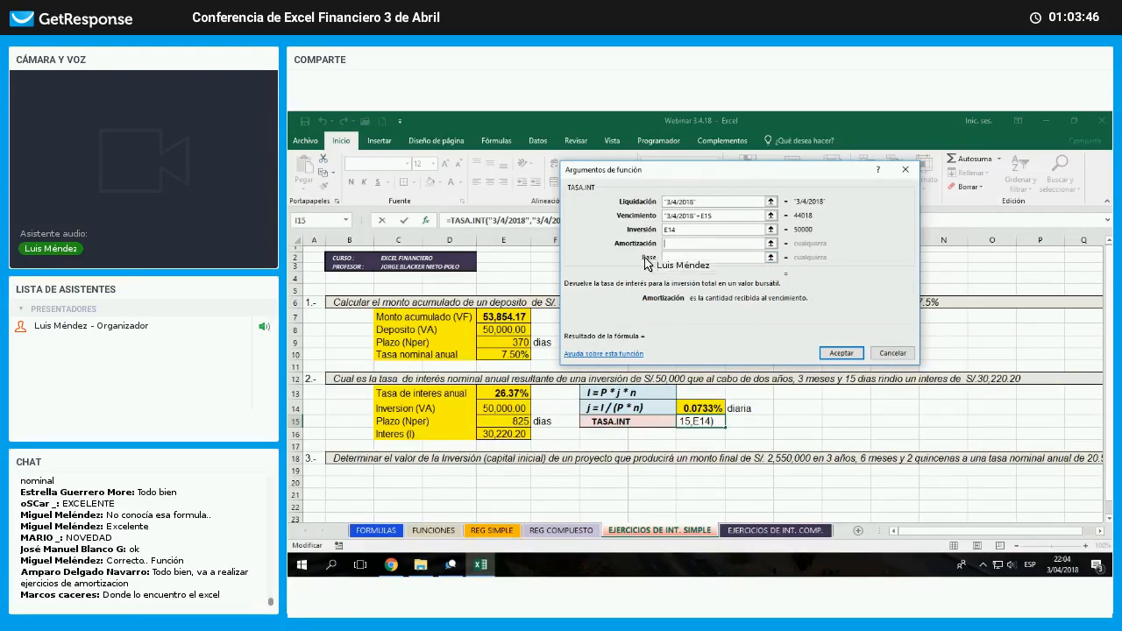
pyautogui.click(512, 408)
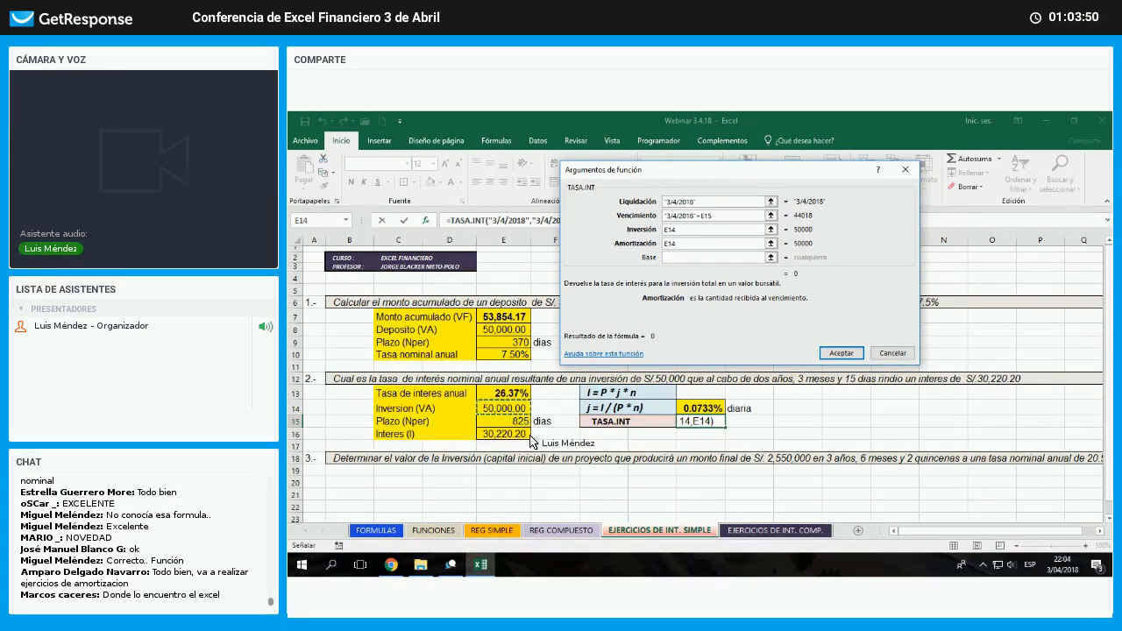
pyautogui.write('+')
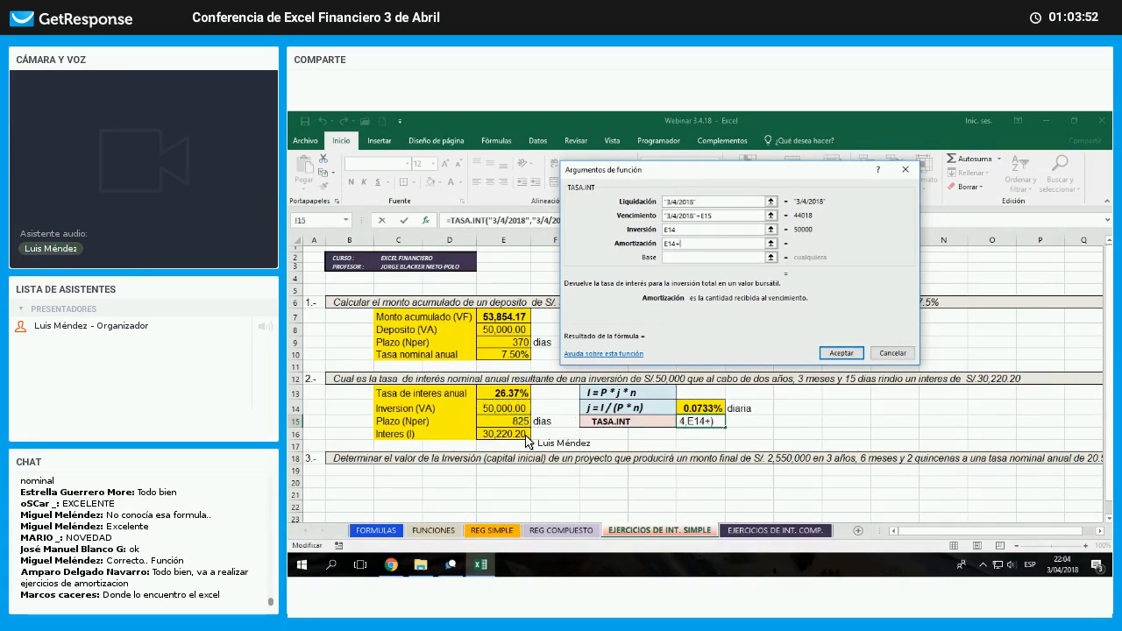
pyautogui.click(524, 437)
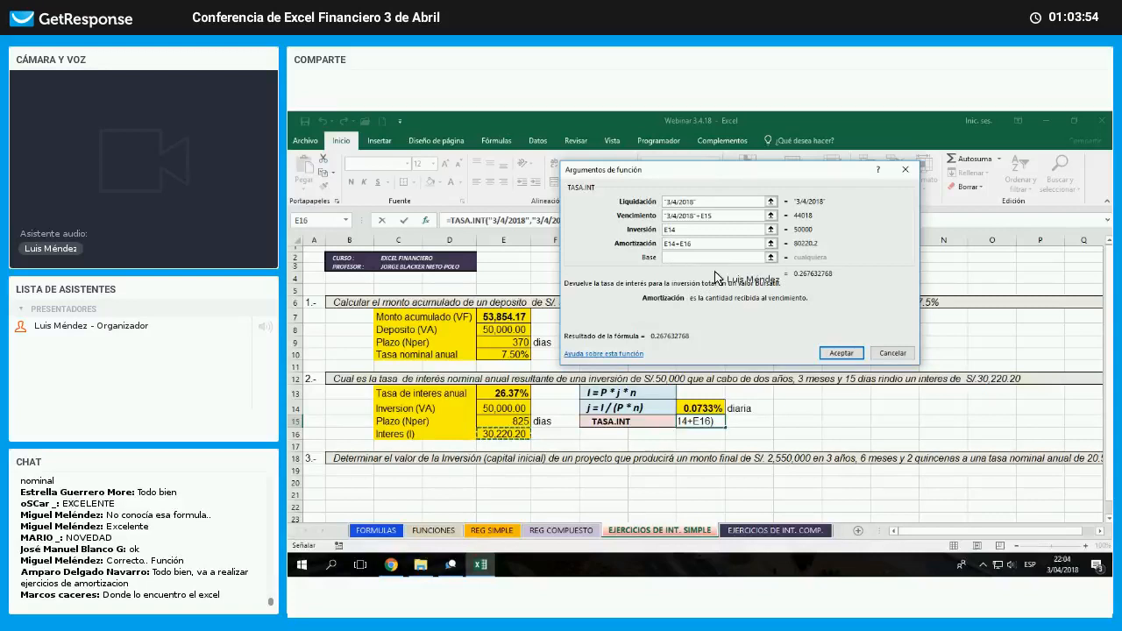
# - Set the Base argument of TASA.INT to 2 and accept the function
pyautogui.press('Tab')
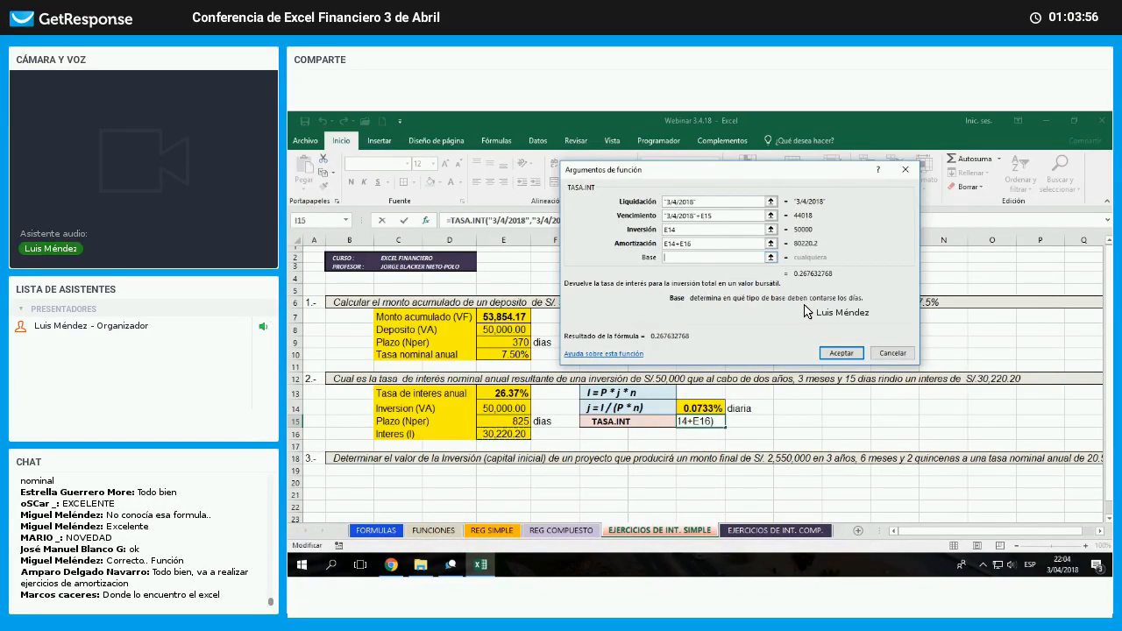
pyautogui.write('2')
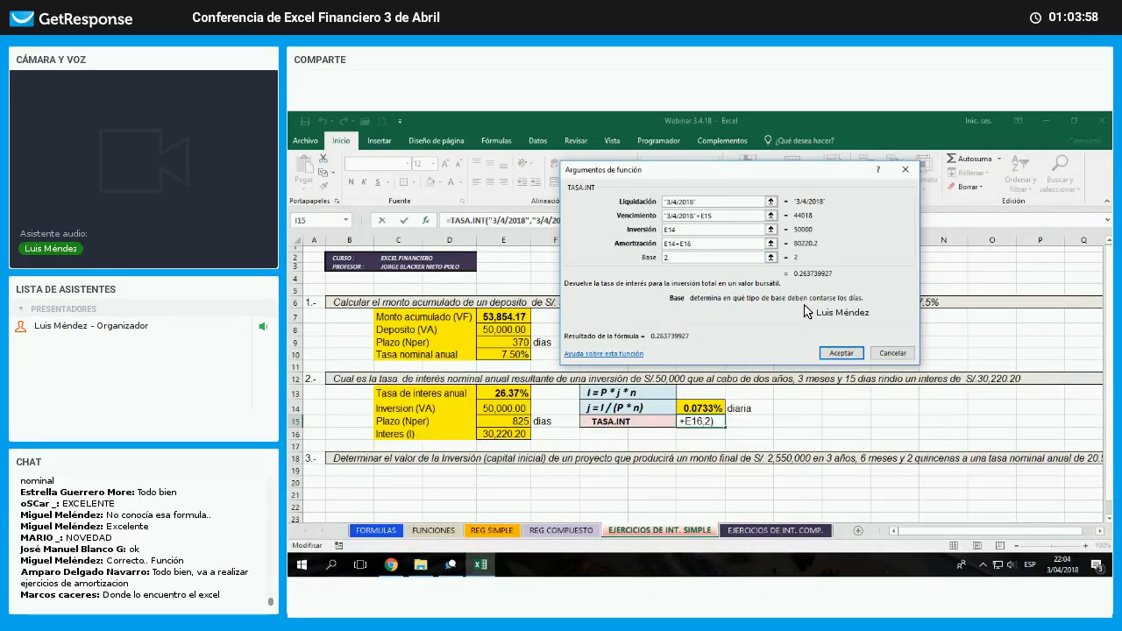
pyautogui.click(841, 352)
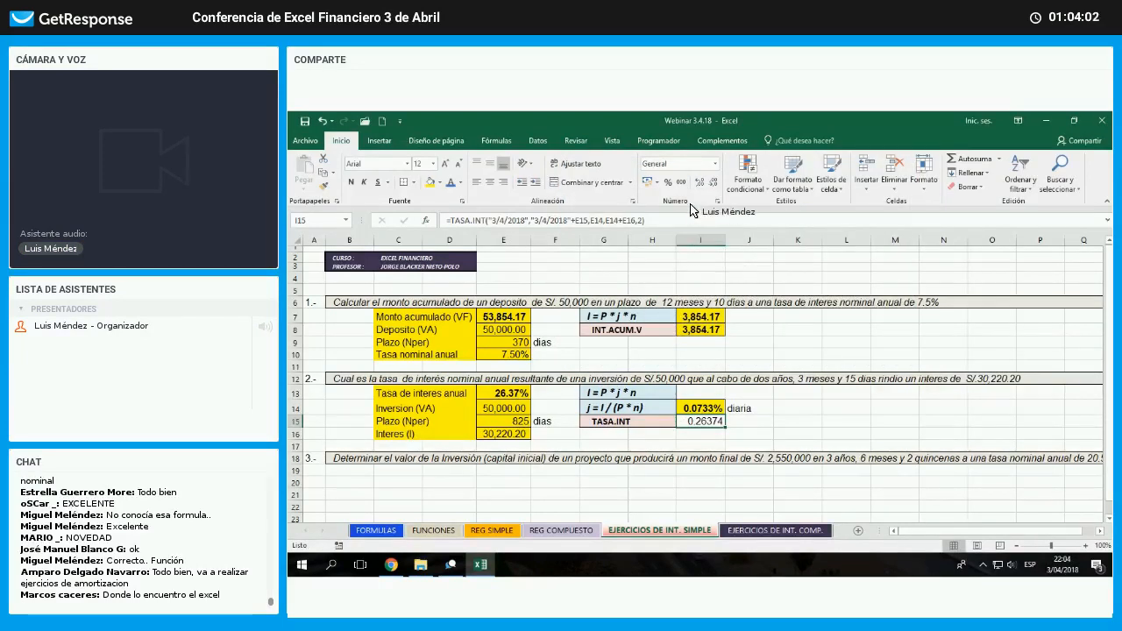
# - Format the TASA.INT result in I15 as a percentage with two decimals, and apply the cell formatting of E13 to it
pyautogui.click(668, 182)
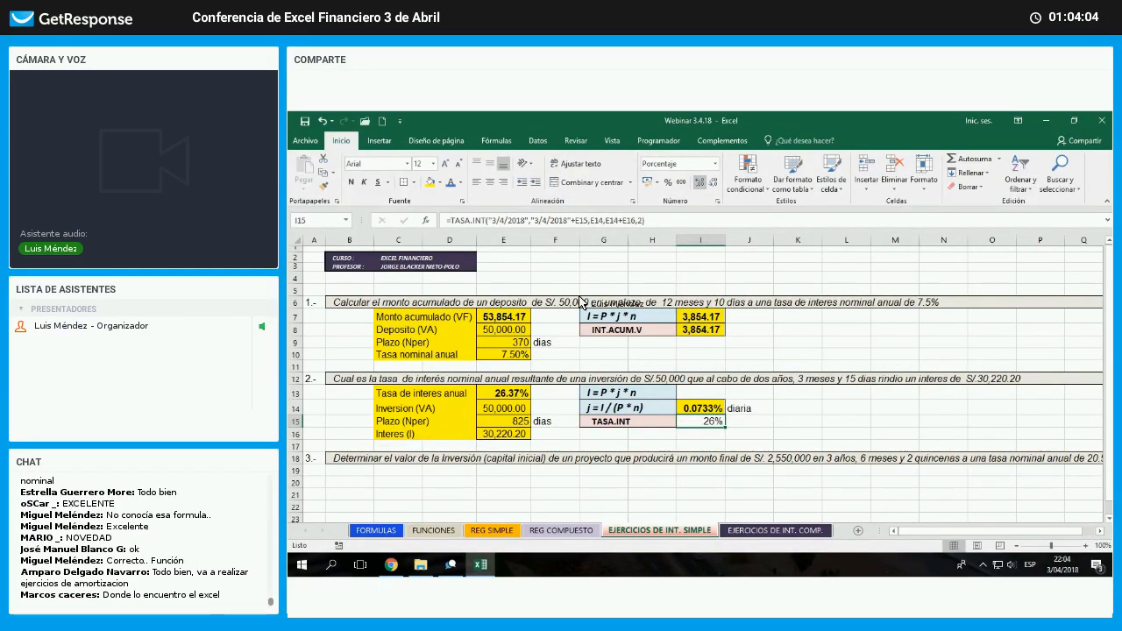
pyautogui.click(699, 182)
pyautogui.click(698, 182)
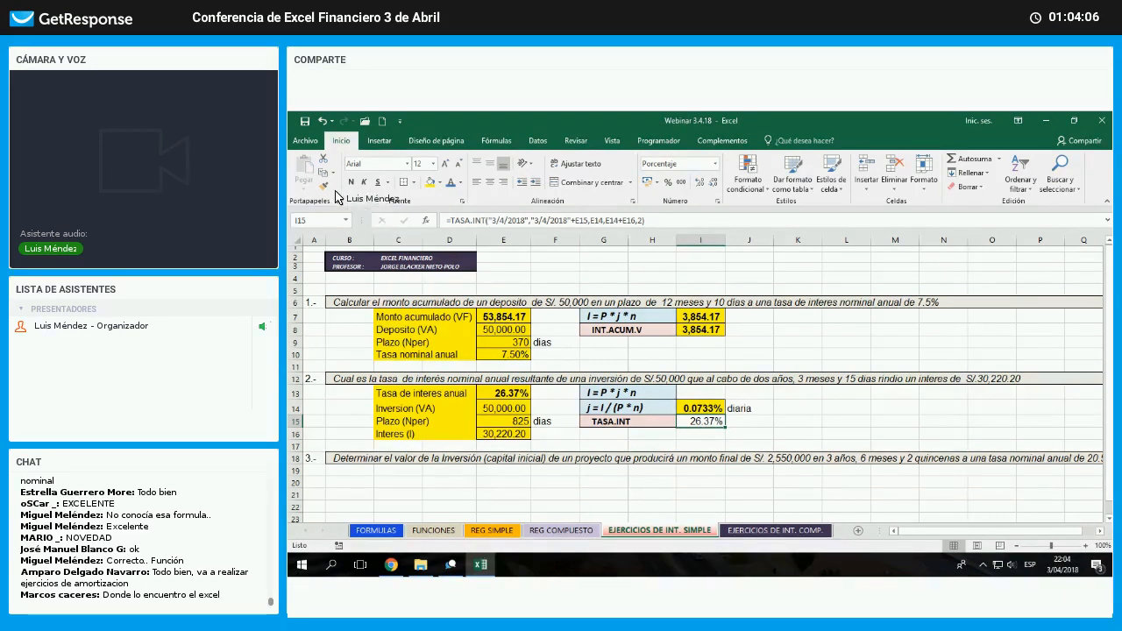
pyautogui.click(503, 394)
pyautogui.click(324, 186)
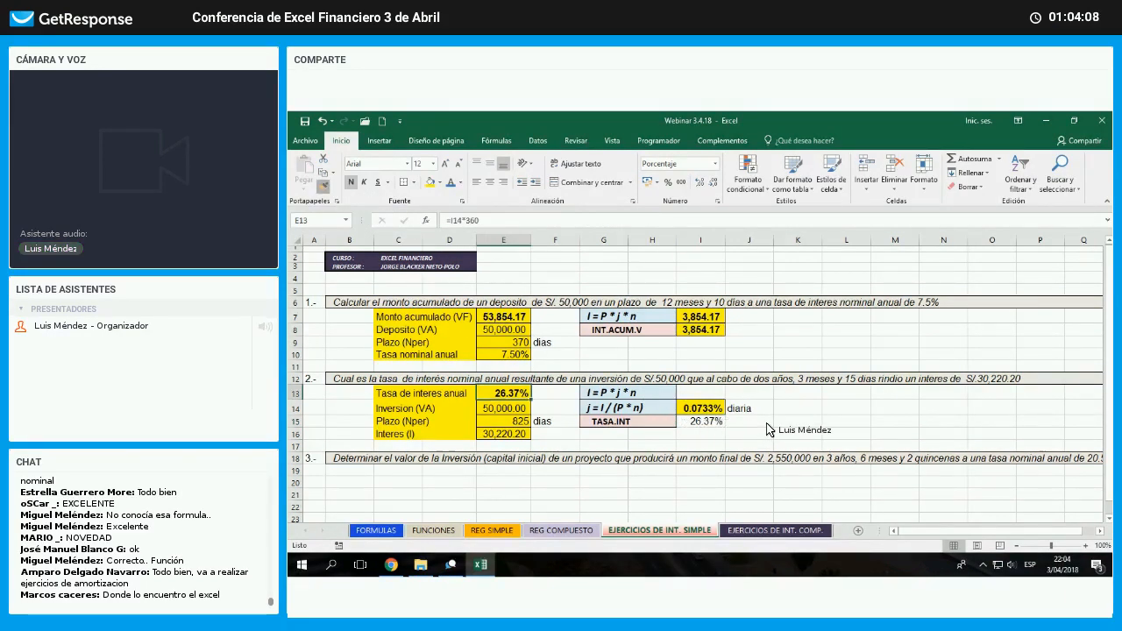
pyautogui.click(701, 420)
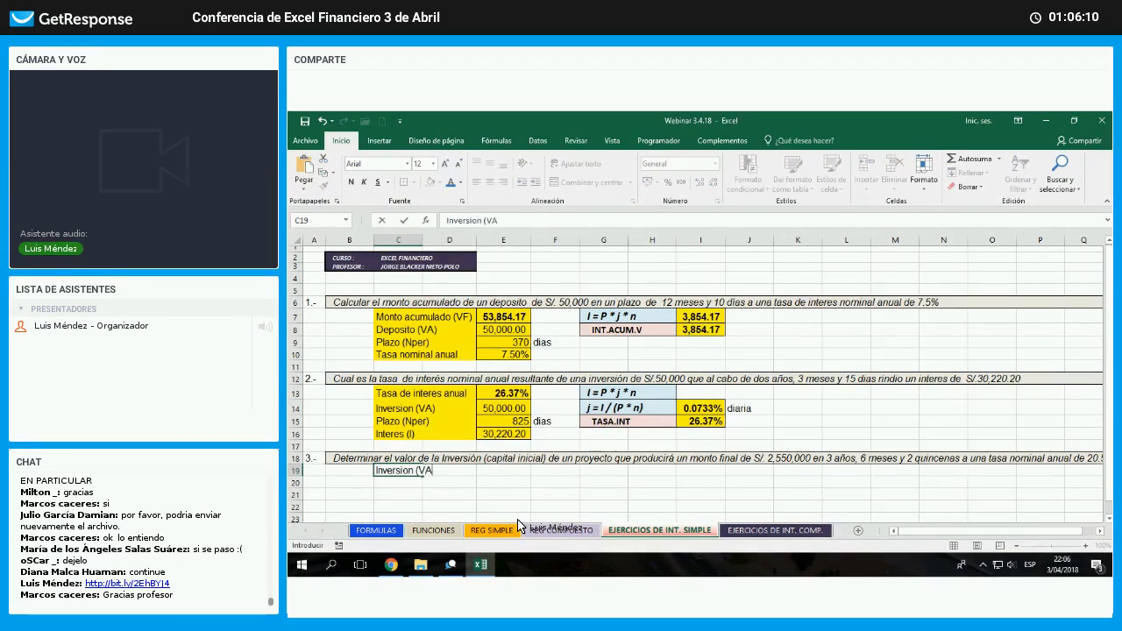
# - Complete the label "Inversion (VA)" in C19, label C20 "Monto final (VF)" and enter 2550000 in E20
pyautogui.write(')')
pyautogui.press('Return')
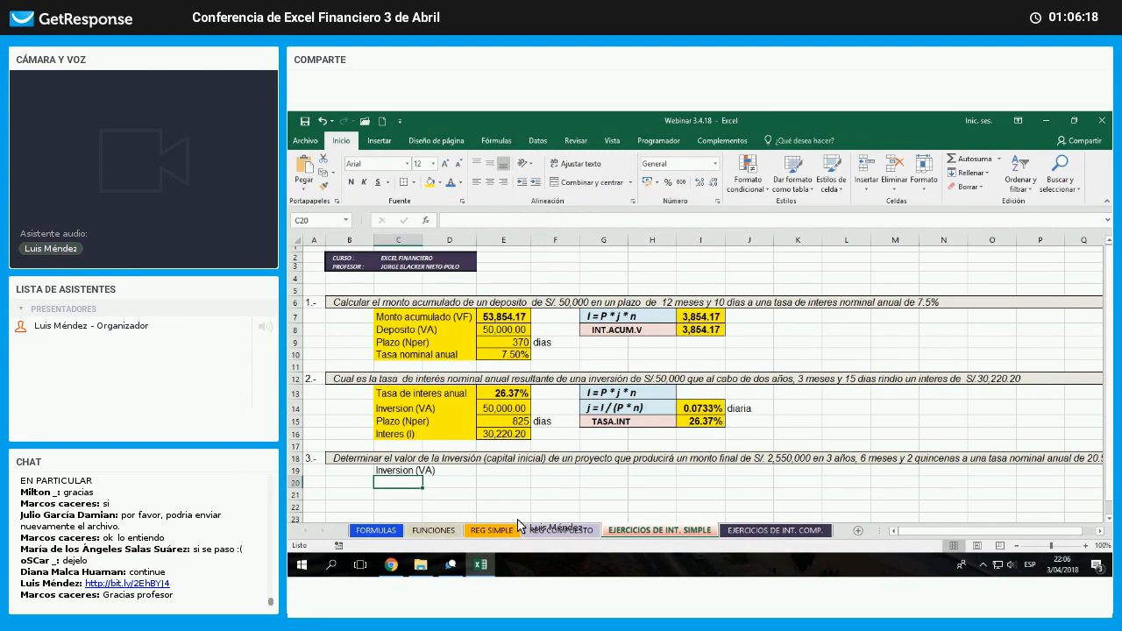
pyautogui.write('Monto fina')
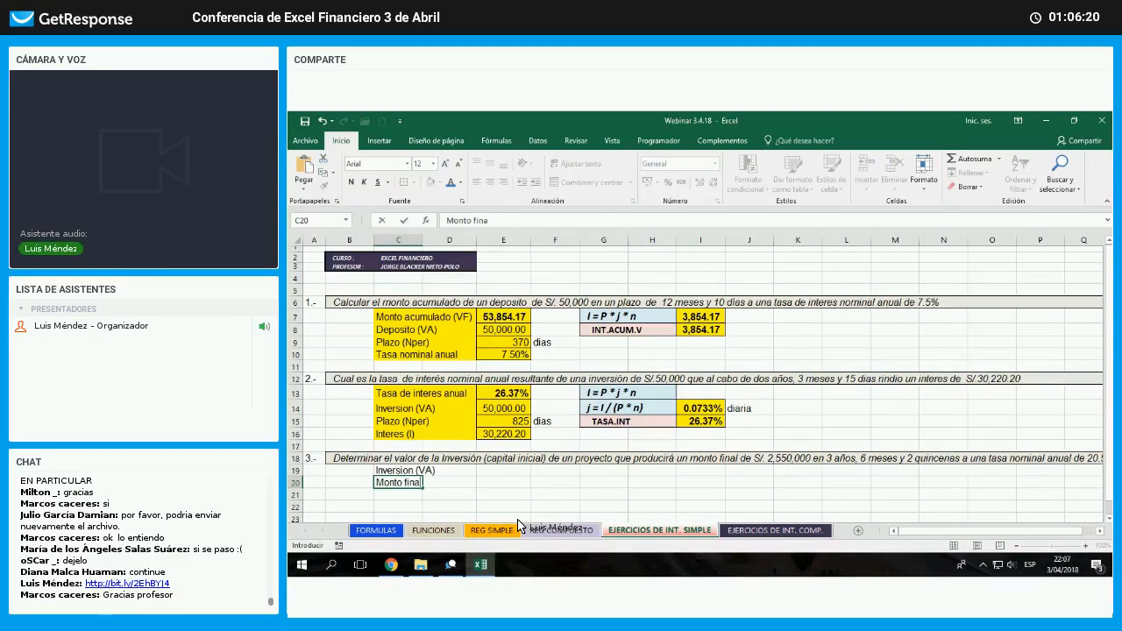
pyautogui.write('l (VF')
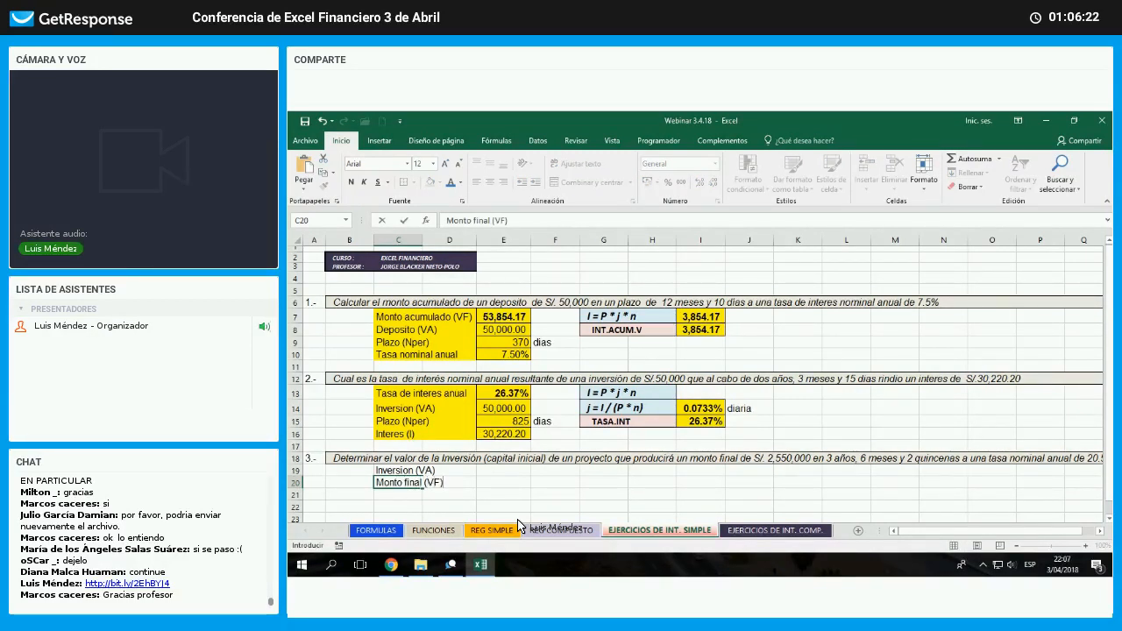
pyautogui.press('Tab')
pyautogui.press('Tab')
pyautogui.write('2550')
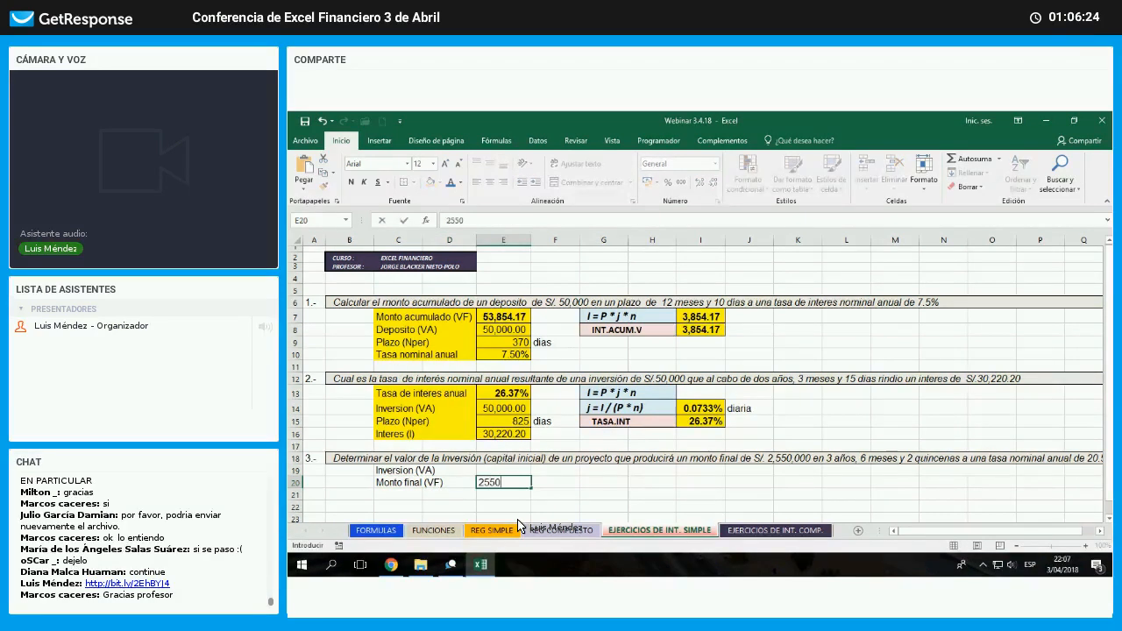
pyautogui.write('000')
pyautogui.press('Return')
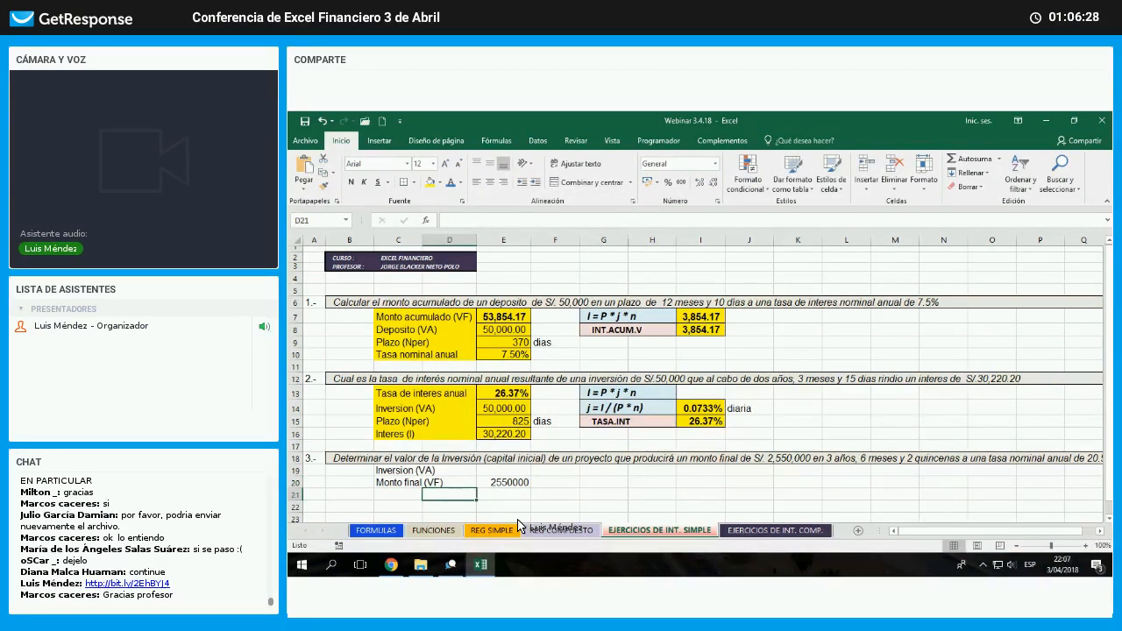
# - Label C21 "Plazo (Nper)" and calculate the term in fortnights in E21 with =3*24+6*2+2
pyautogui.press('Left')
pyautogui.write('Pl')
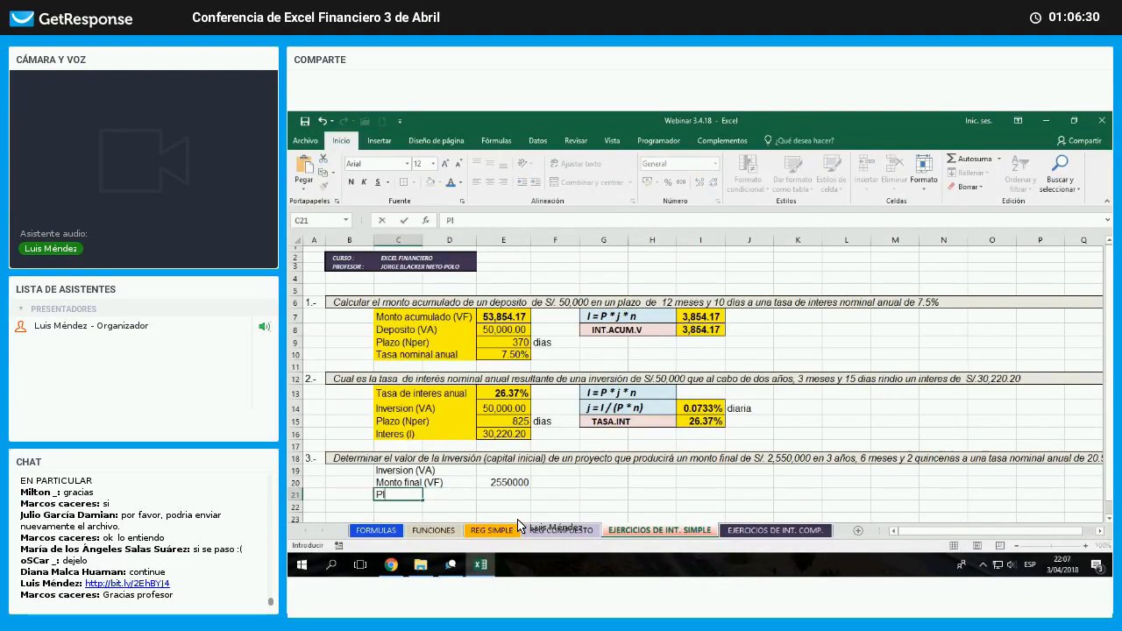
pyautogui.write('azo (')
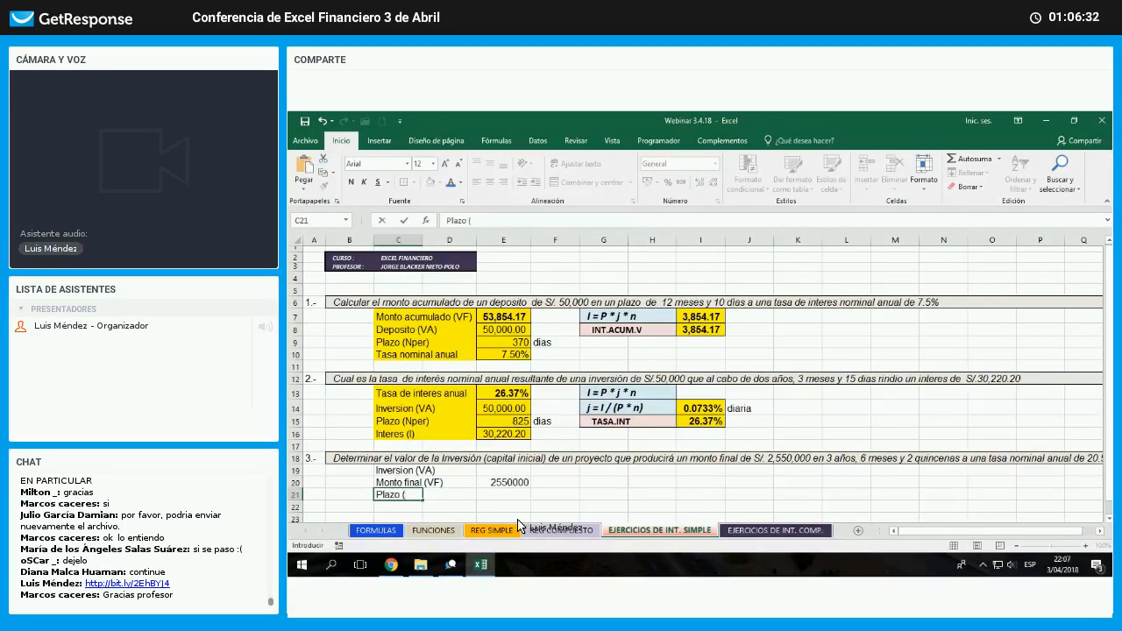
pyautogui.write('Nper)')
pyautogui.press('Tab')
pyautogui.press('Tab')
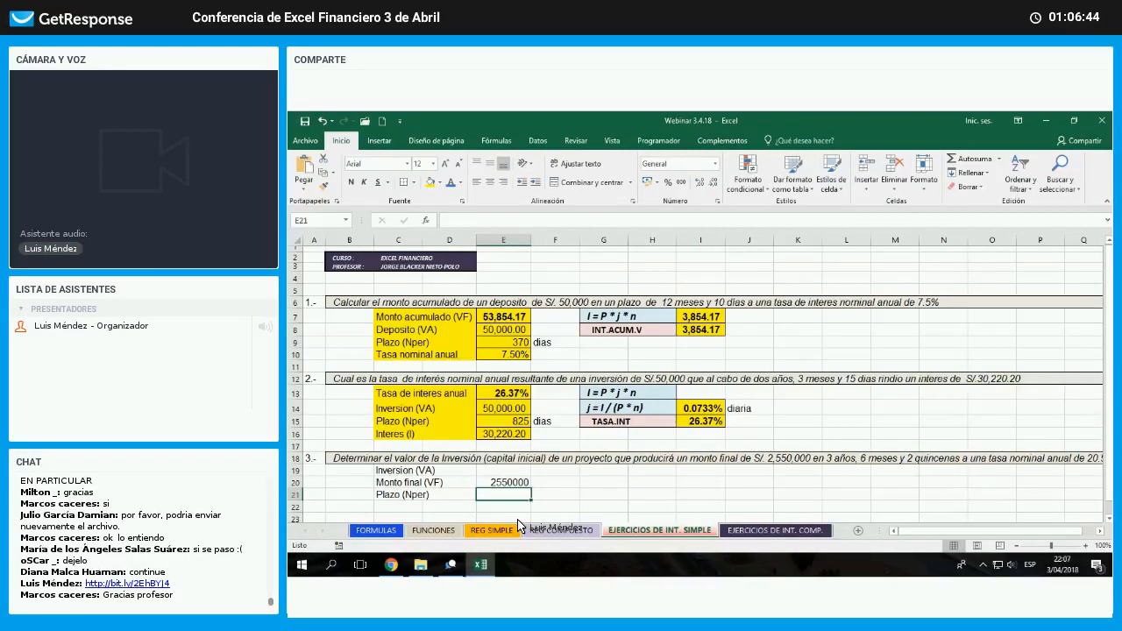
pyautogui.write('=')
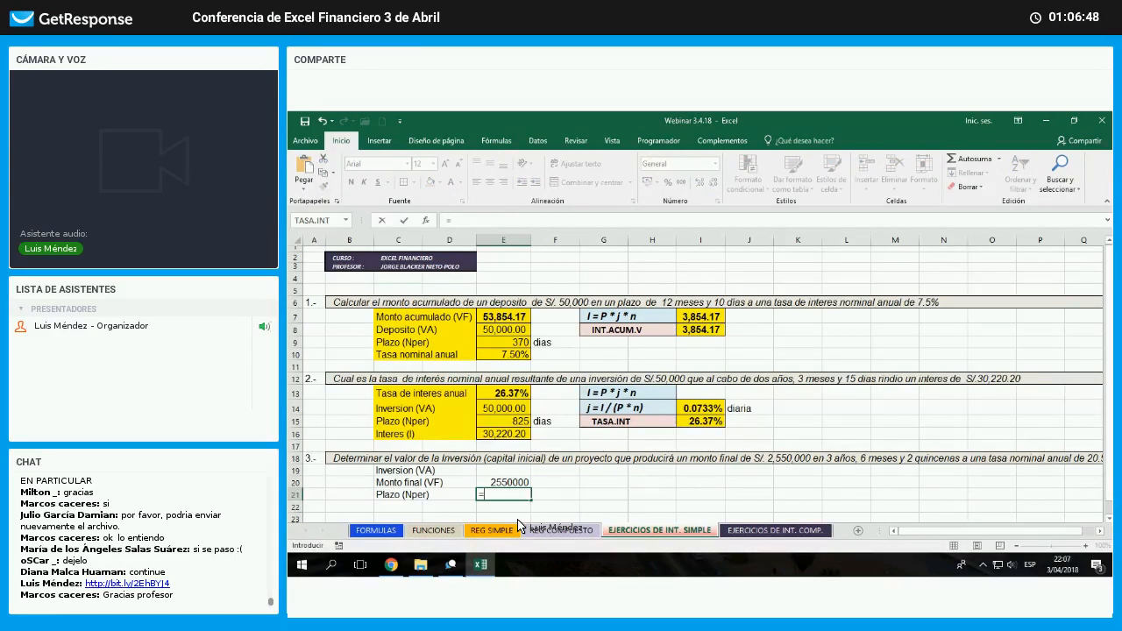
pyautogui.write('3*24+')
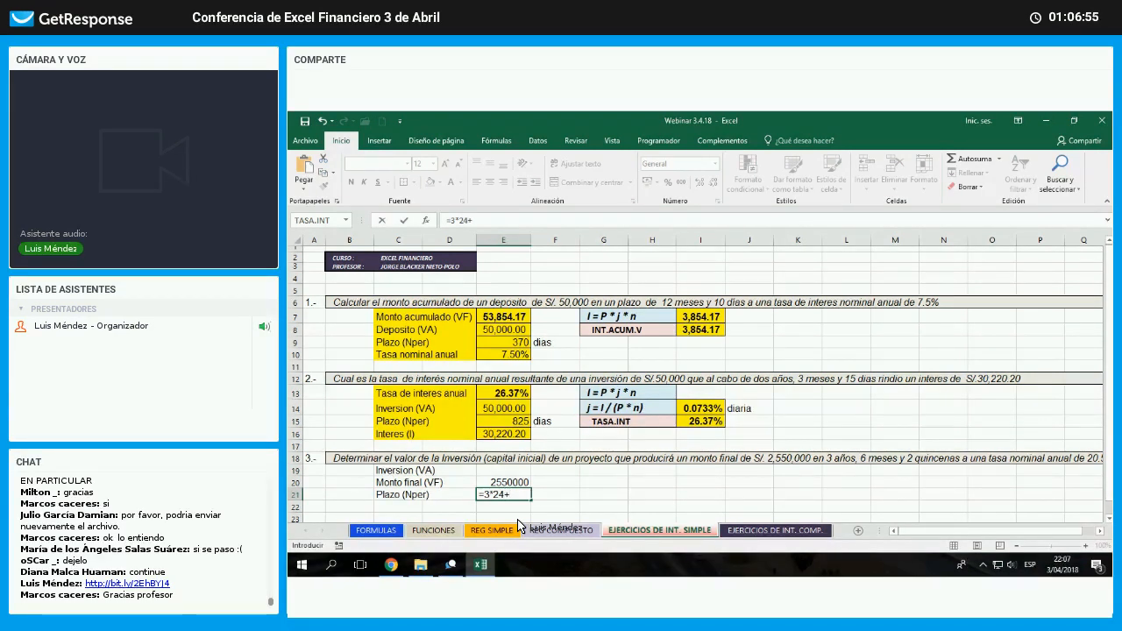
pyautogui.write('6*2+2')
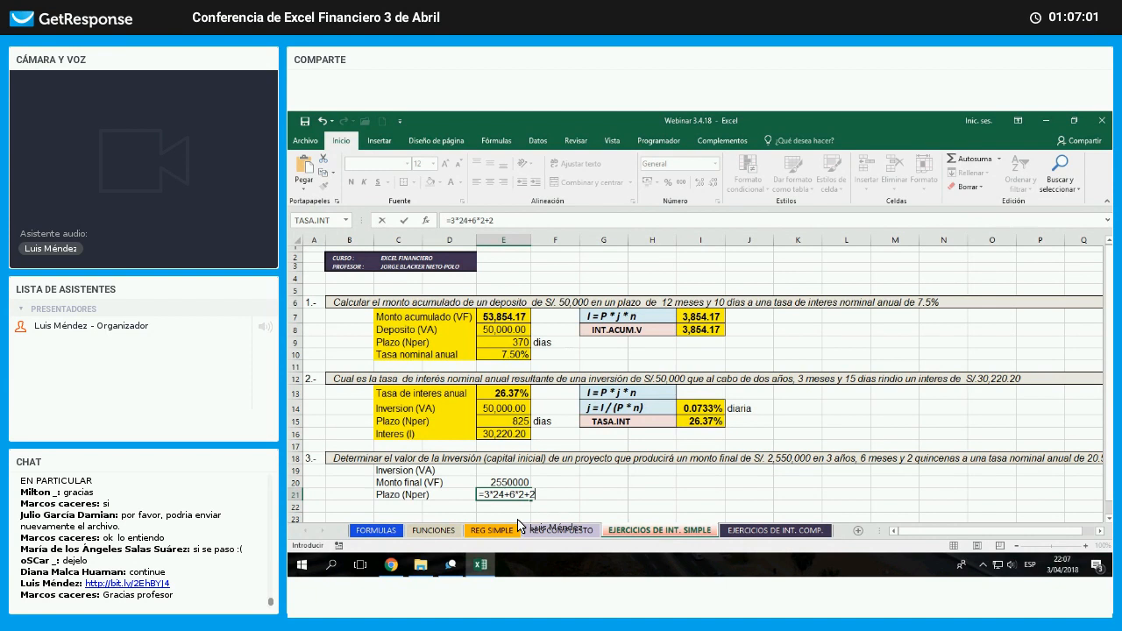
pyautogui.press('Return')
# - Enter the unit "quincenas" in F21 beside exercise 3's term
pyautogui.press('Up')
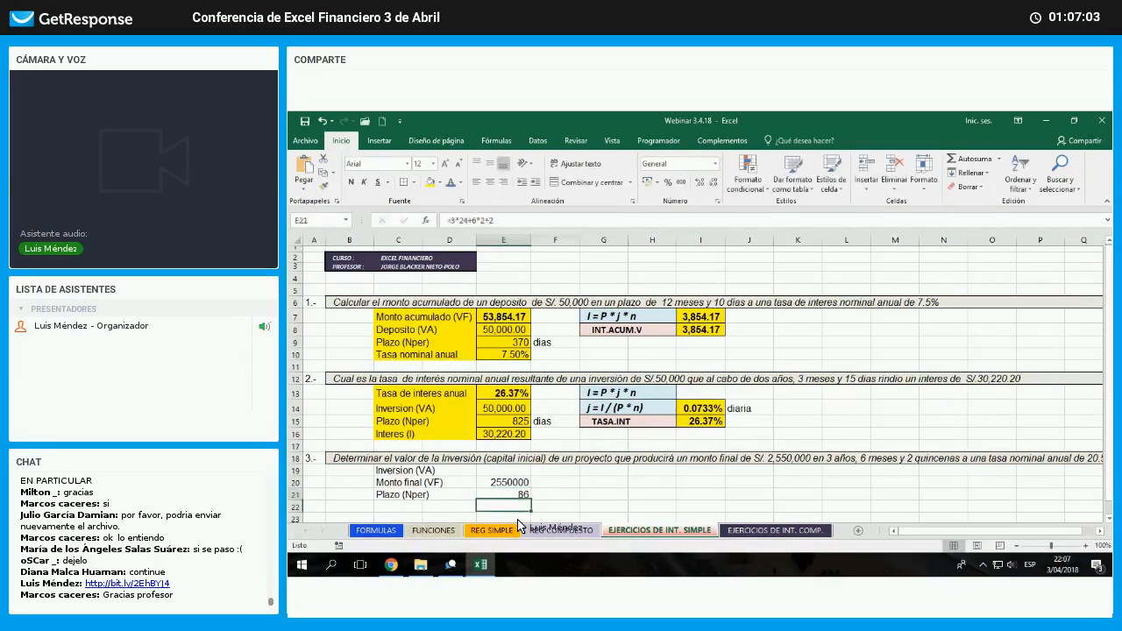
pyautogui.press('Right')
pyautogui.write('quinc')
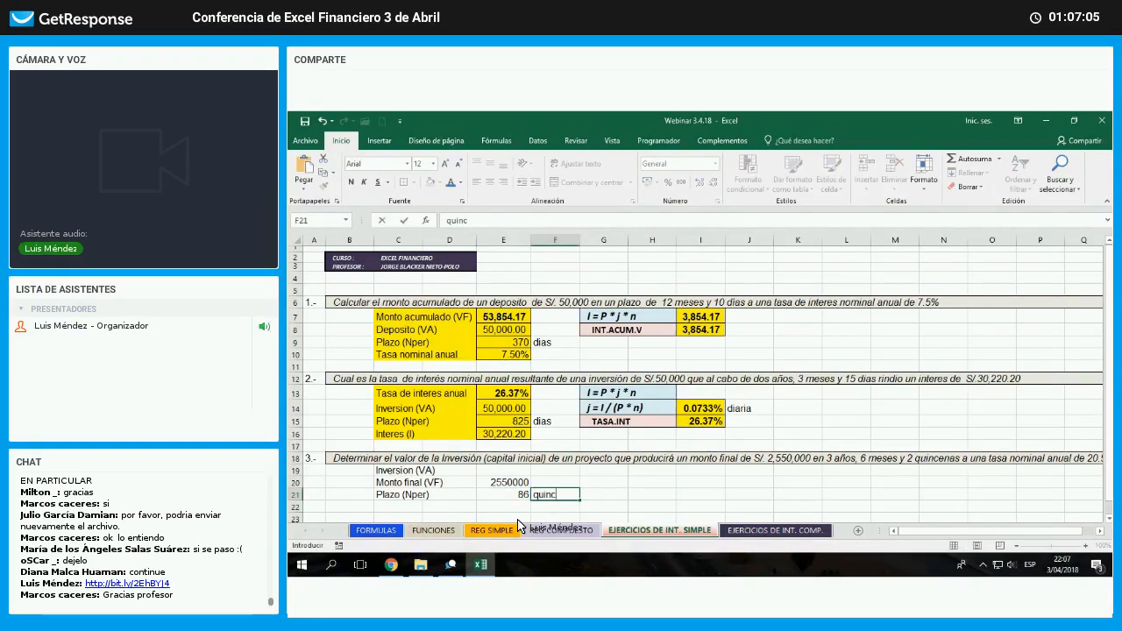
pyautogui.write('enas')
pyautogui.press('Return')
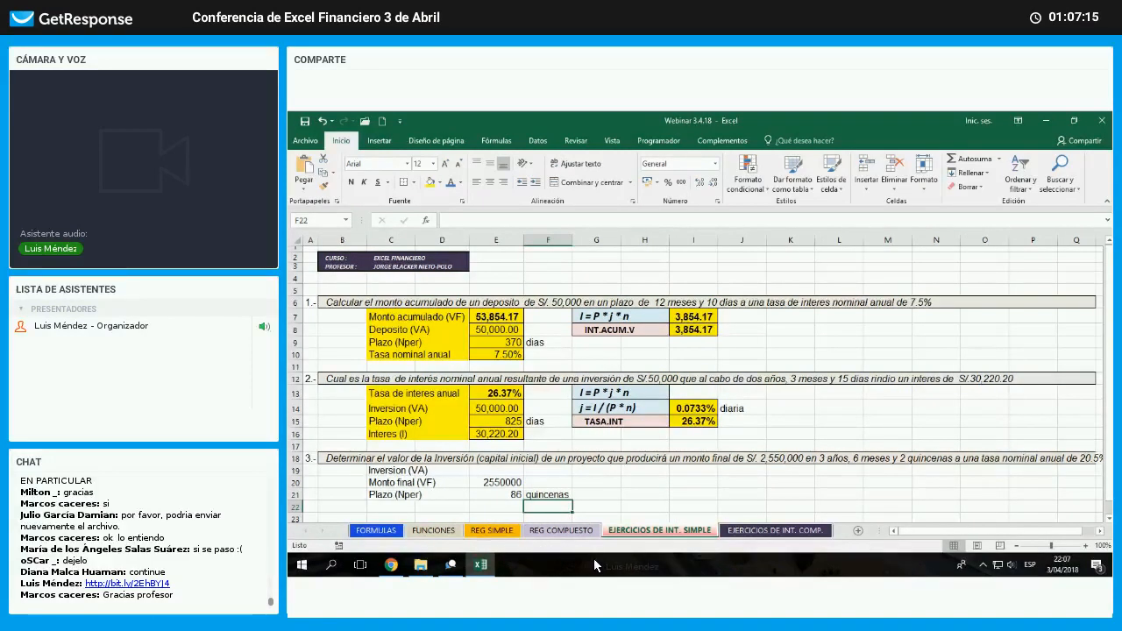
# - Label C22 "Tasa nom. Anual" and enter 20.50% in E22
pyautogui.press('Left')
pyautogui.press('Left')
pyautogui.press('Left')
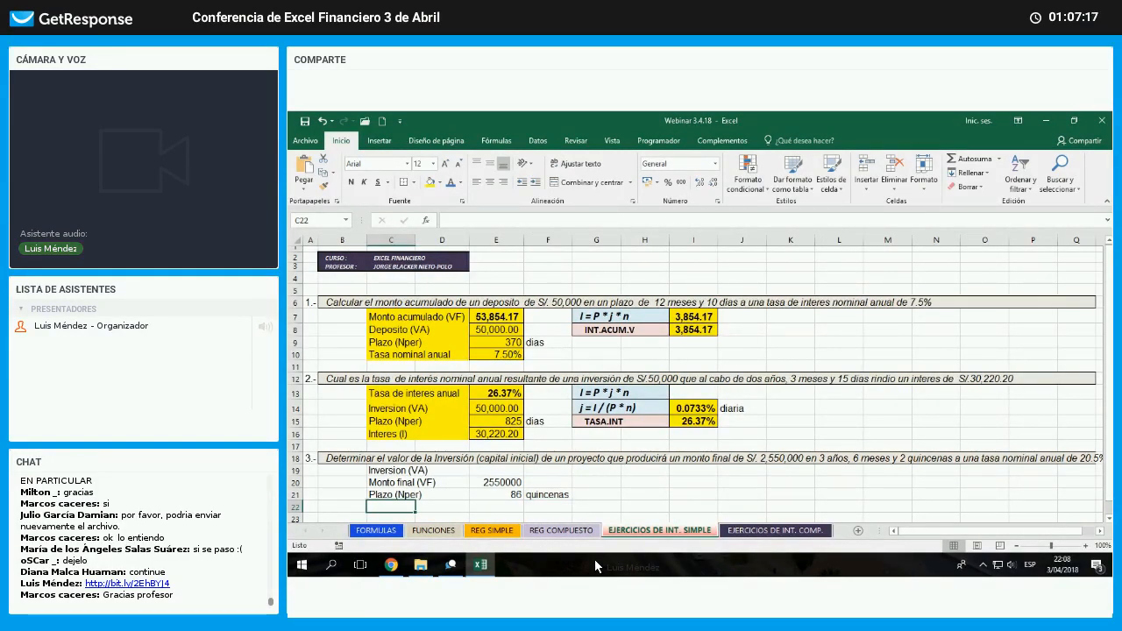
pyautogui.write('Tasa')
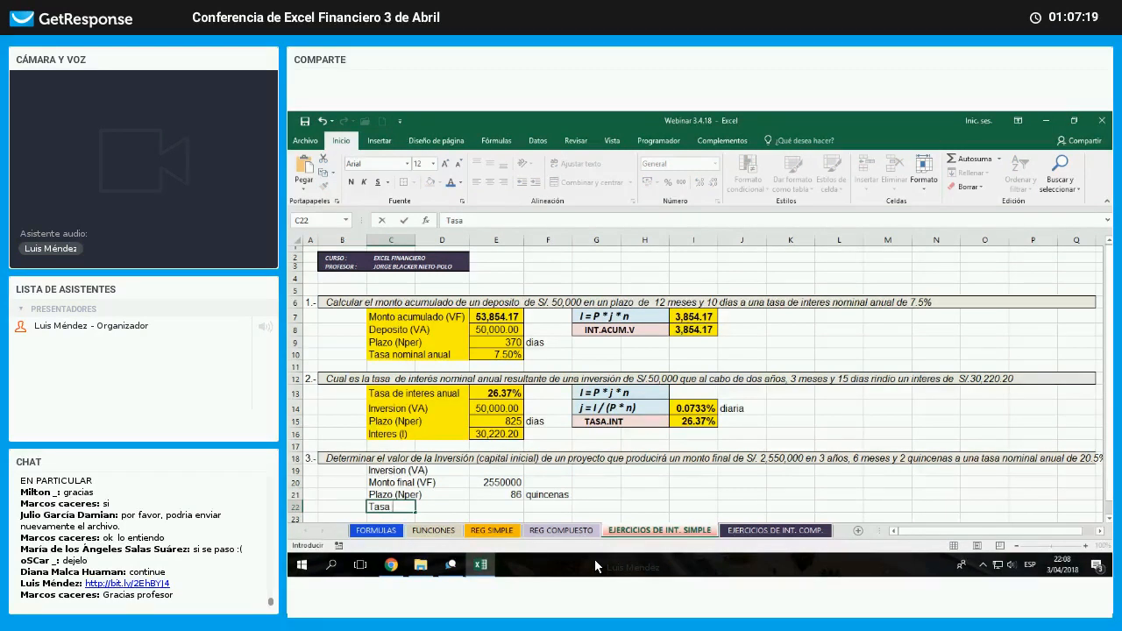
pyautogui.write(' nom. Anual')
pyautogui.press('Tab')
pyautogui.press('Tab')
pyautogui.write('20.')
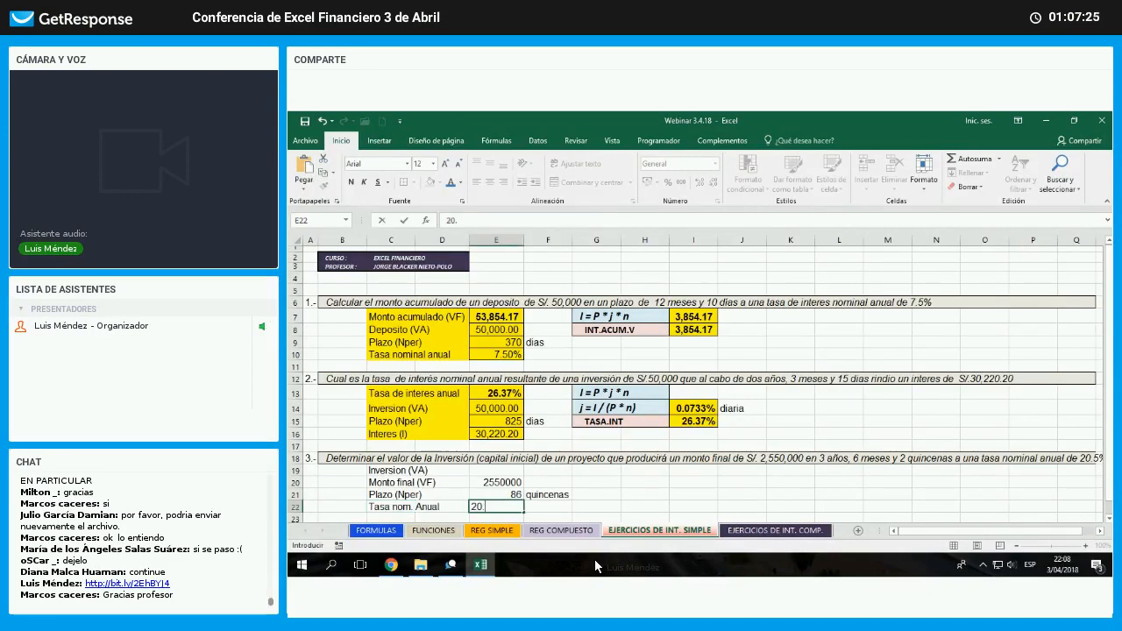
pyautogui.write('50%')
pyautogui.press('Return')
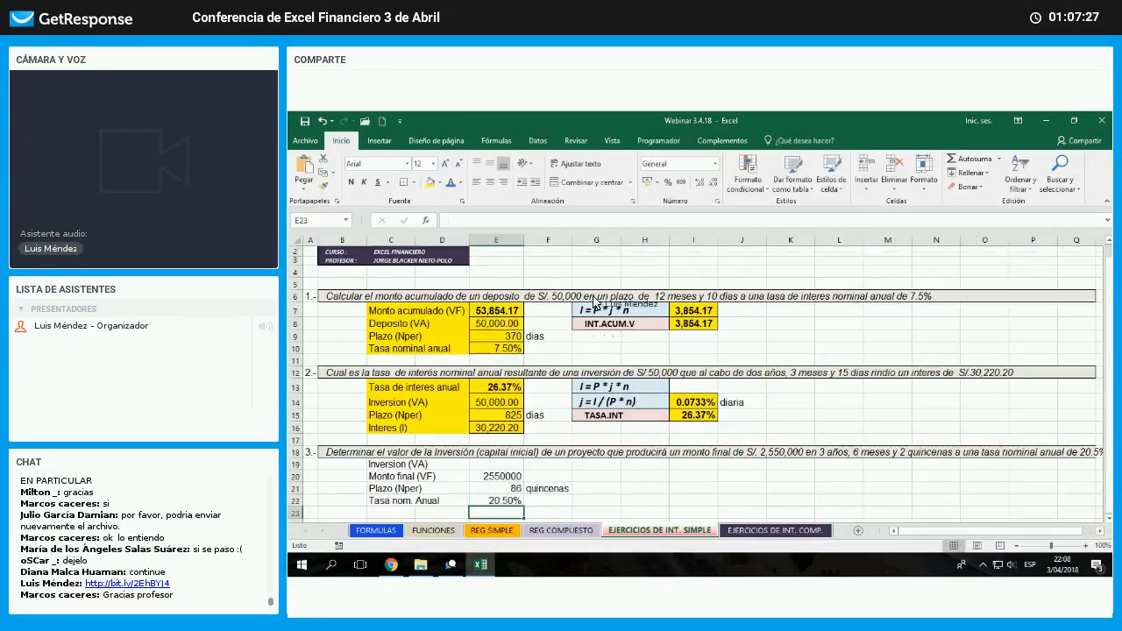
# - Format exercise 3's final amount in E20 with thousands separators
pyautogui.press('Up')
pyautogui.press('Up')
pyautogui.press('Up')
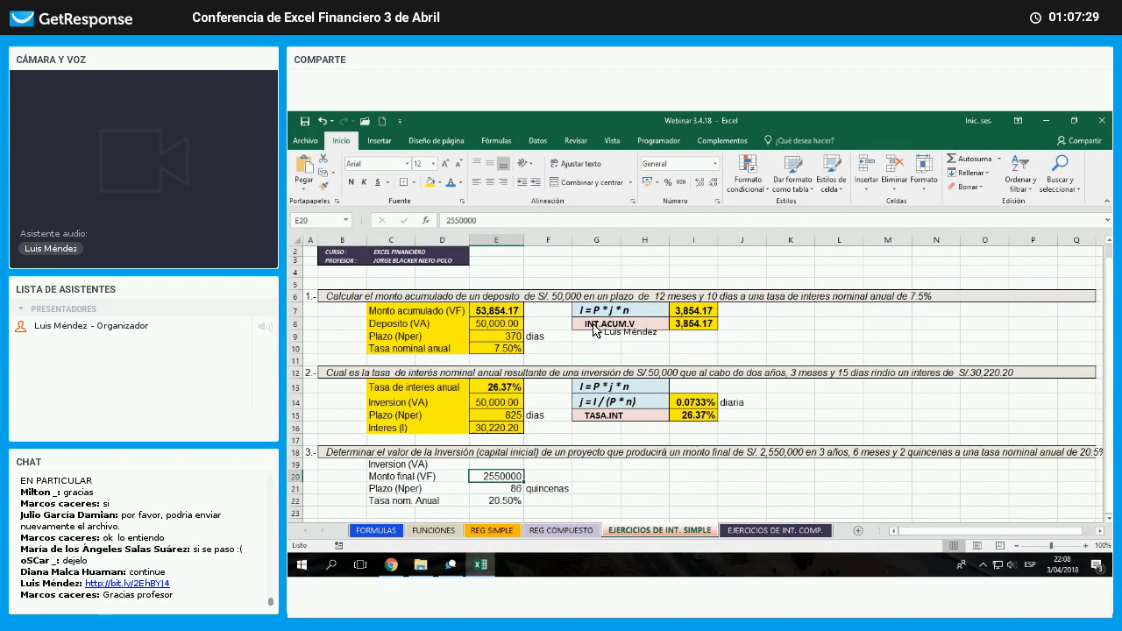
pyautogui.click(680, 182)
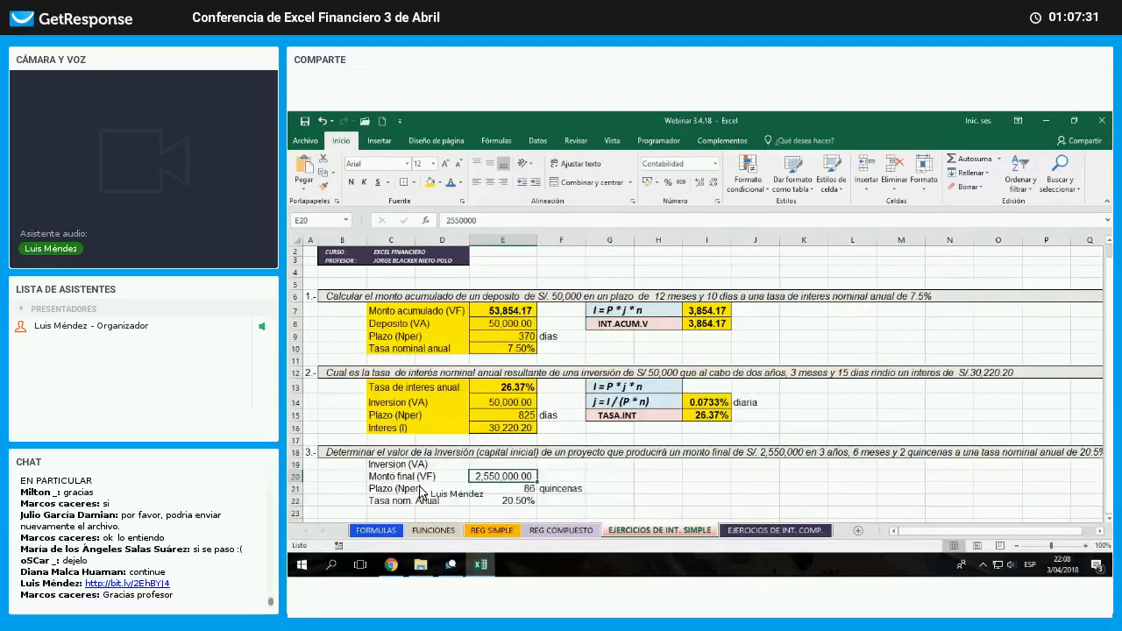
# - Fill exercise 3's data block C19:E22 with yellow and apply all borders to E19:E22
pyautogui.moveTo(394, 465); pyautogui.dragTo(493, 504)
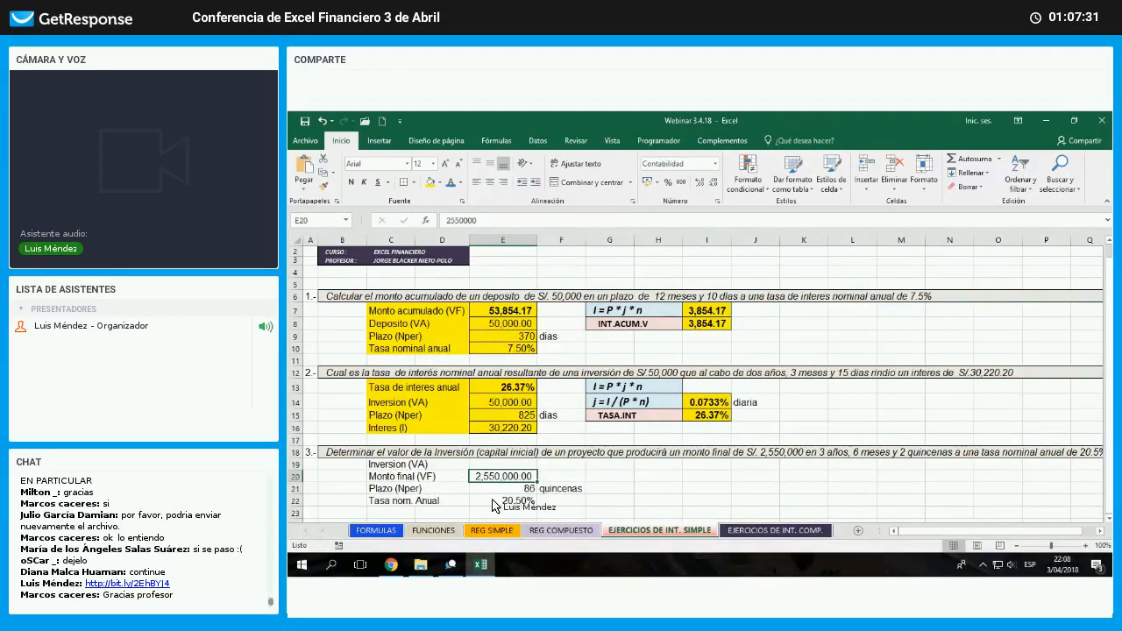
pyautogui.click(429, 182)
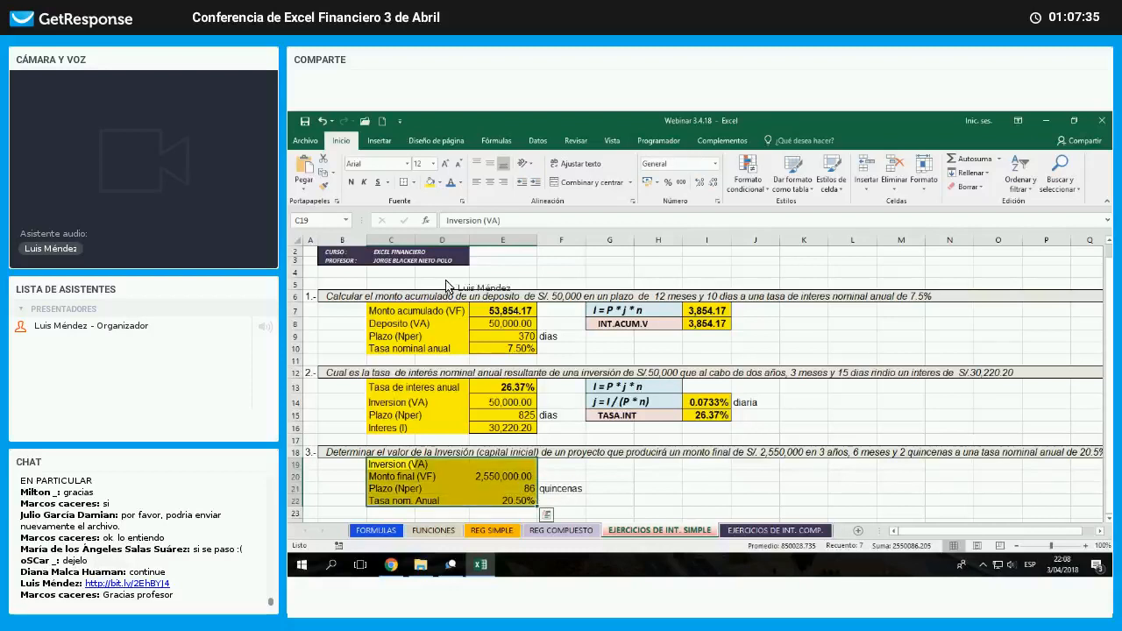
pyautogui.moveTo(502, 465); pyautogui.dragTo(502, 500)
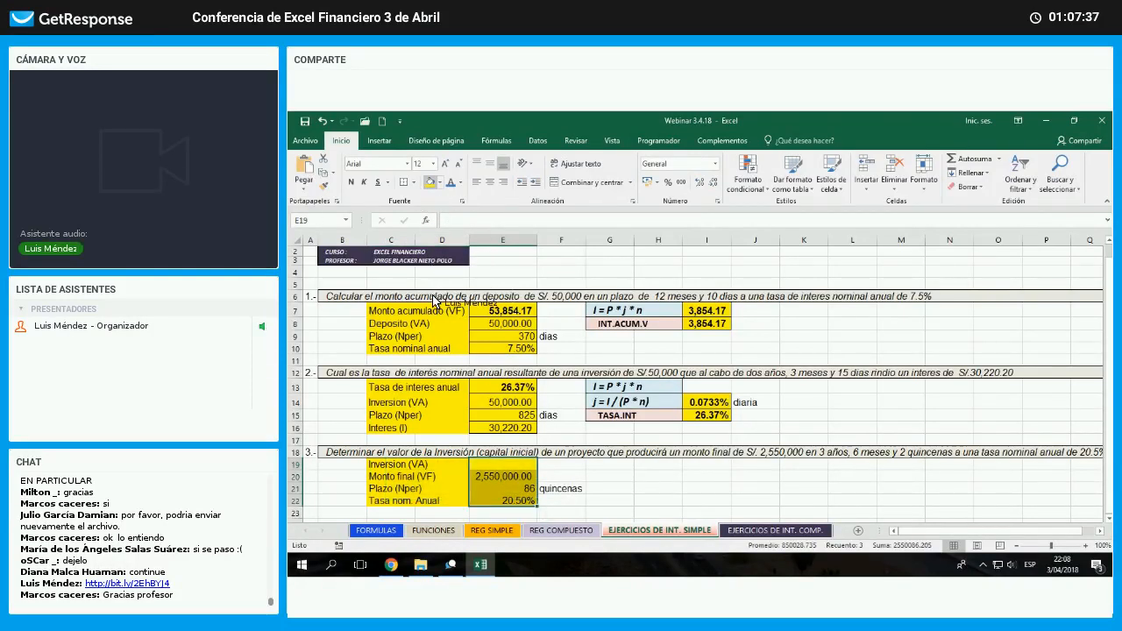
pyautogui.click(412, 182)
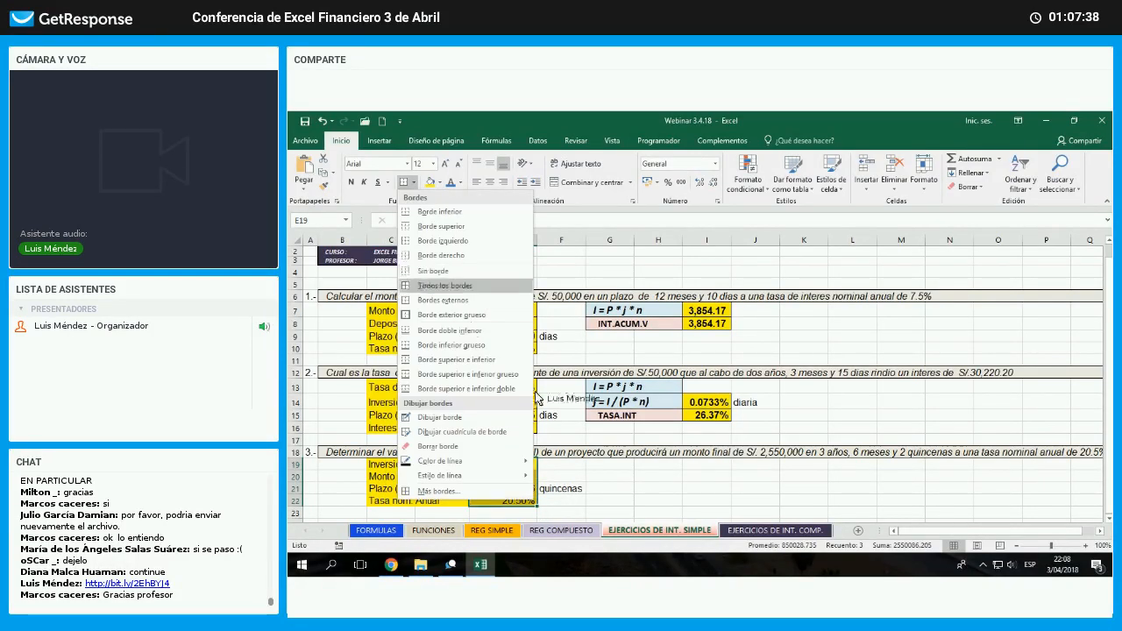
pyautogui.click(646, 478)
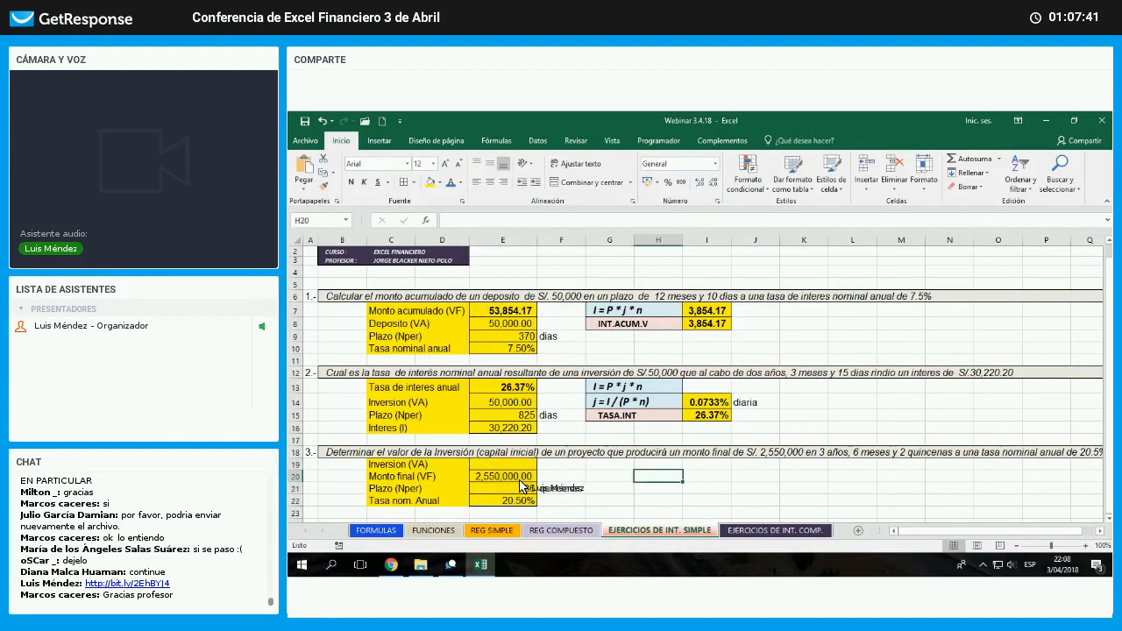
# - Copy the formula label "I = P * j * n" from G13 into G19 beside exercise 3's data
pyautogui.click(518, 478)
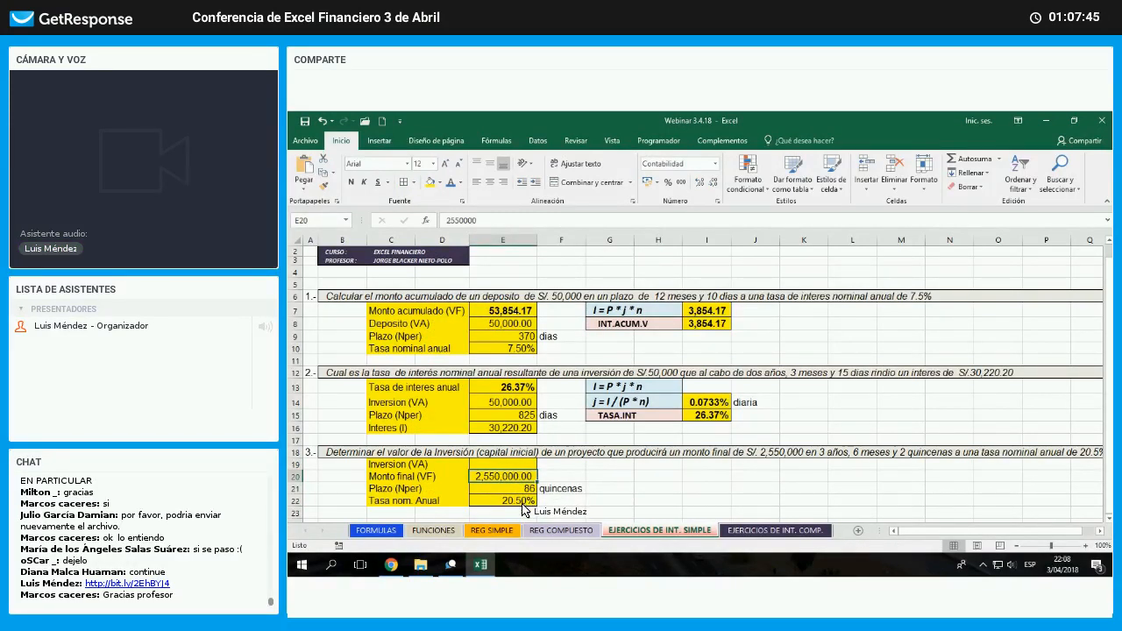
pyautogui.click(647, 387)
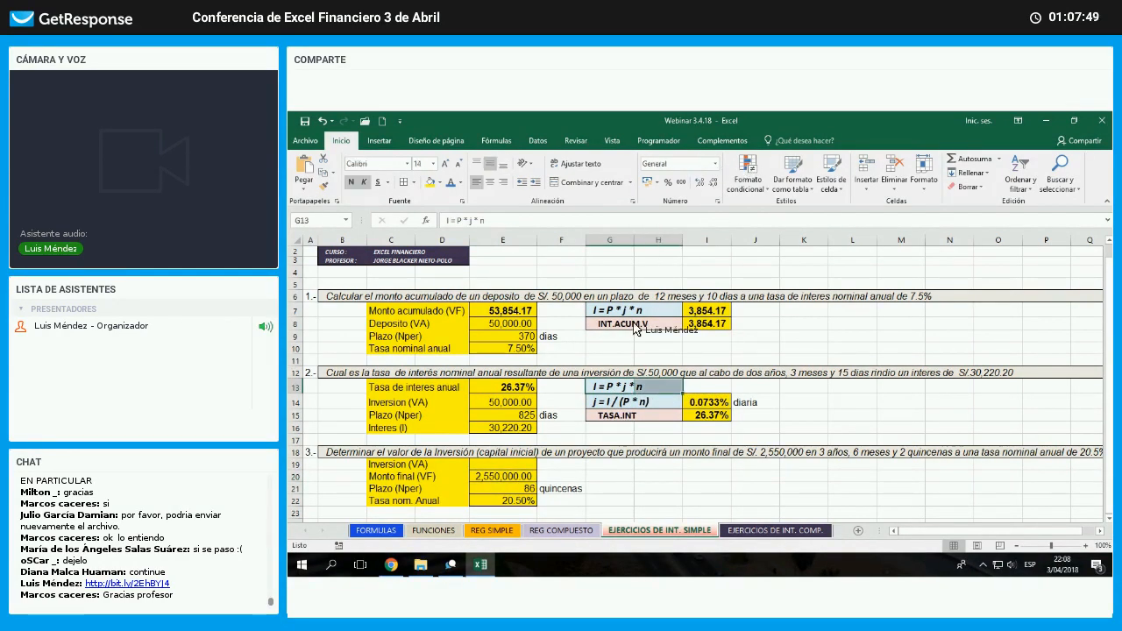
pyautogui.rightClick(661, 389)
pyautogui.click(692, 152)
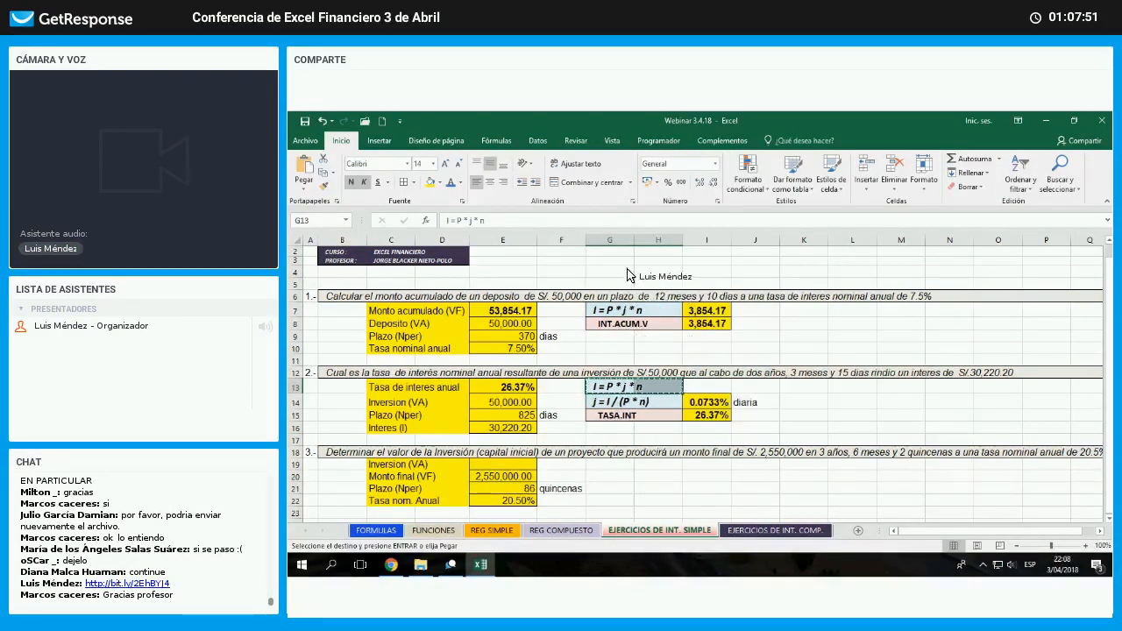
pyautogui.rightClick(613, 467)
pyautogui.click(607, 263)
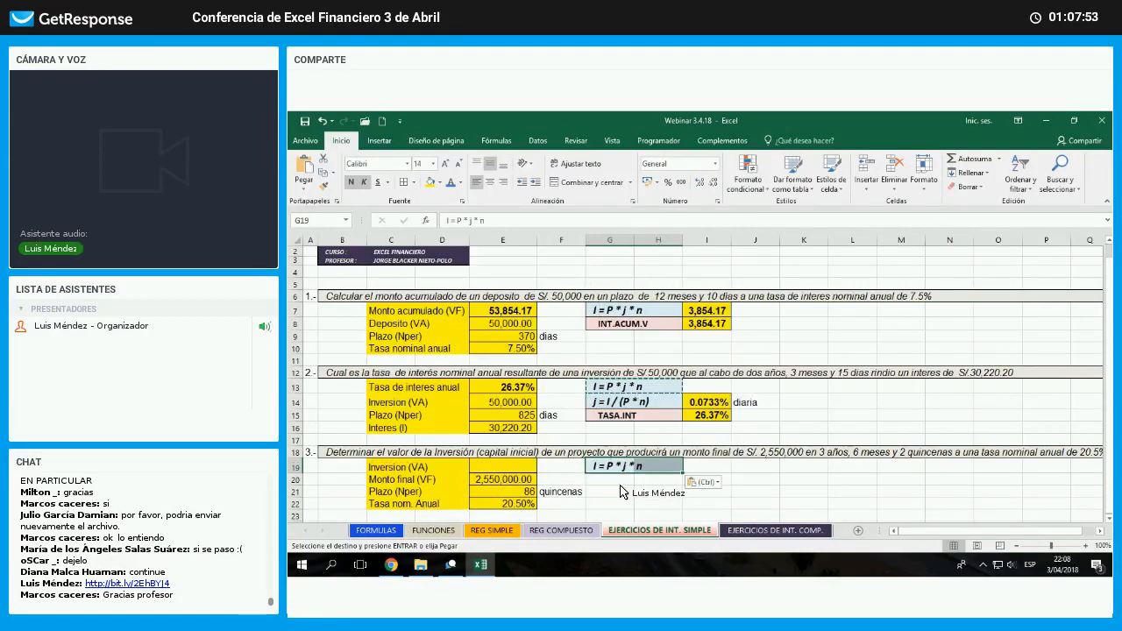
pyautogui.click(653, 480)
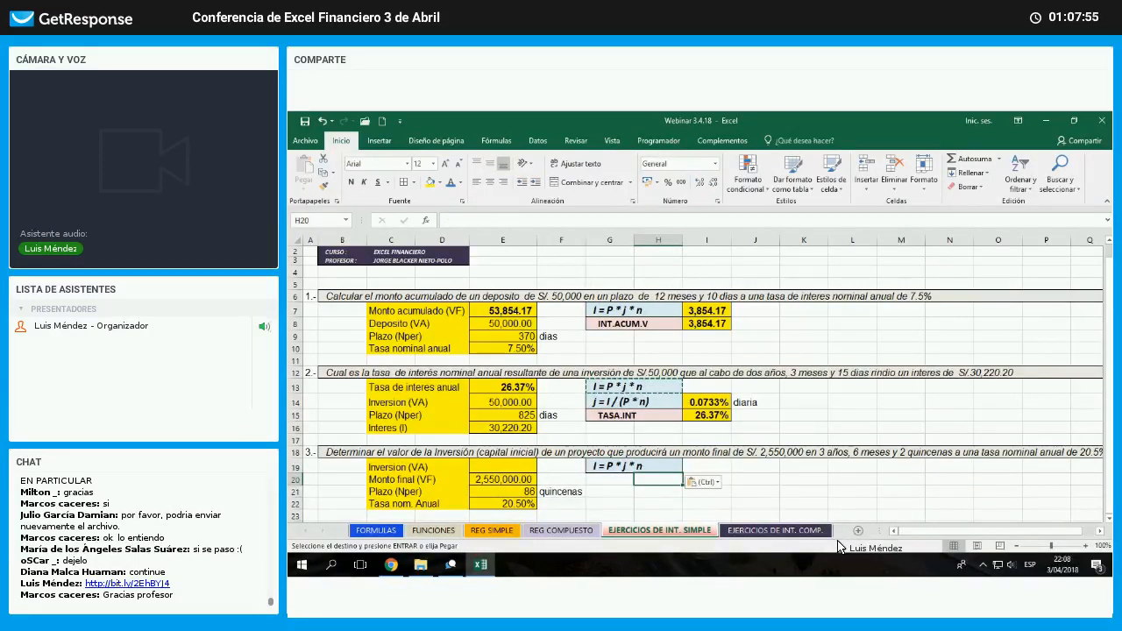
pyautogui.press('Escape')
# - Enter the formula label "P = I / (j * n)" in G20
pyautogui.press('Left')
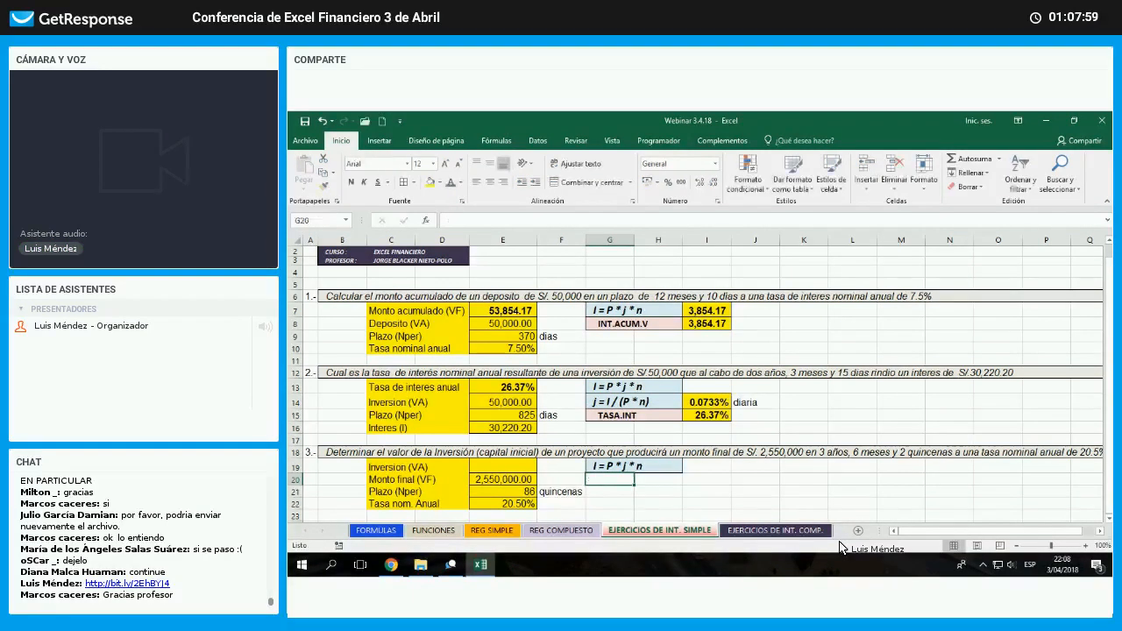
pyautogui.write('P')
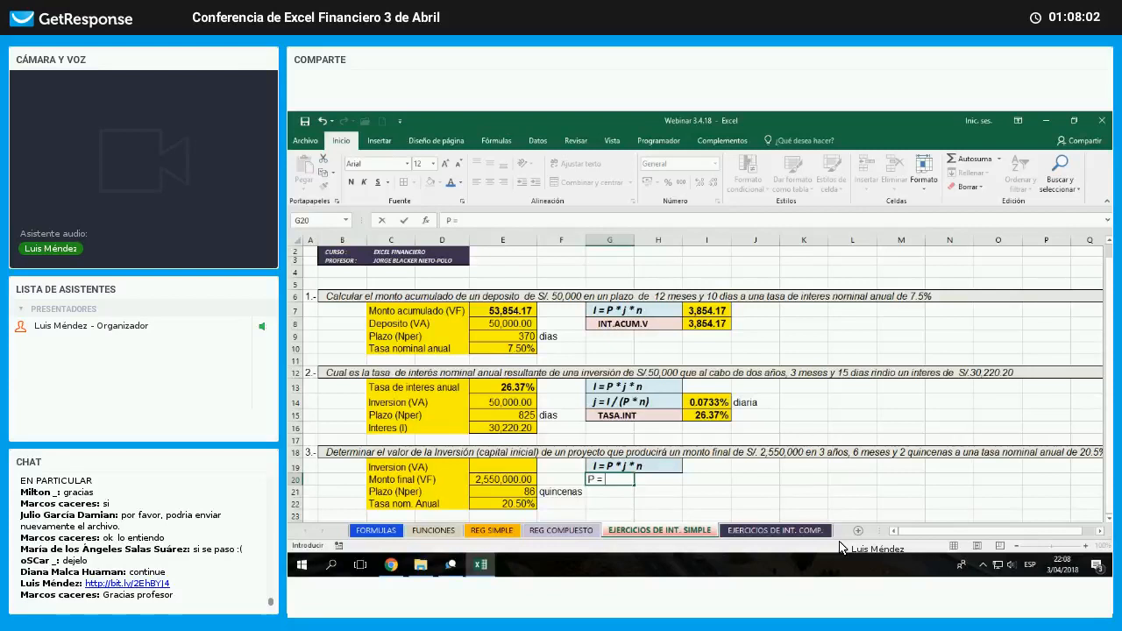
pyautogui.write(' = I / (j * n)')
pyautogui.press('Return')
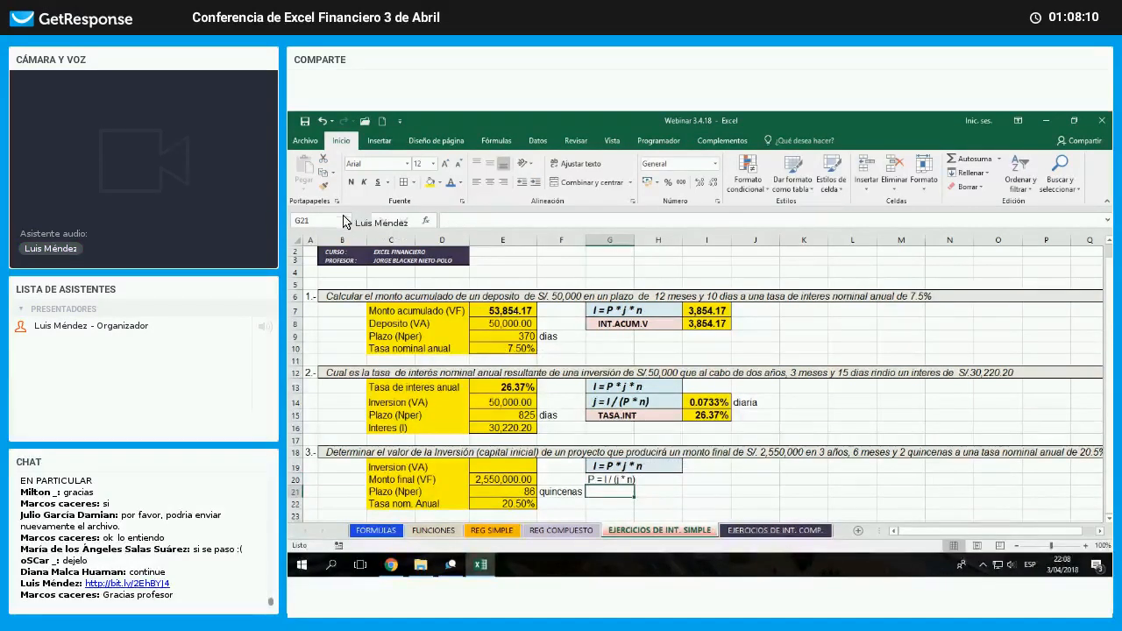
# - Copy the formatting of the formula label in G19 onto G20
pyautogui.press('Up')
pyautogui.press('Up')
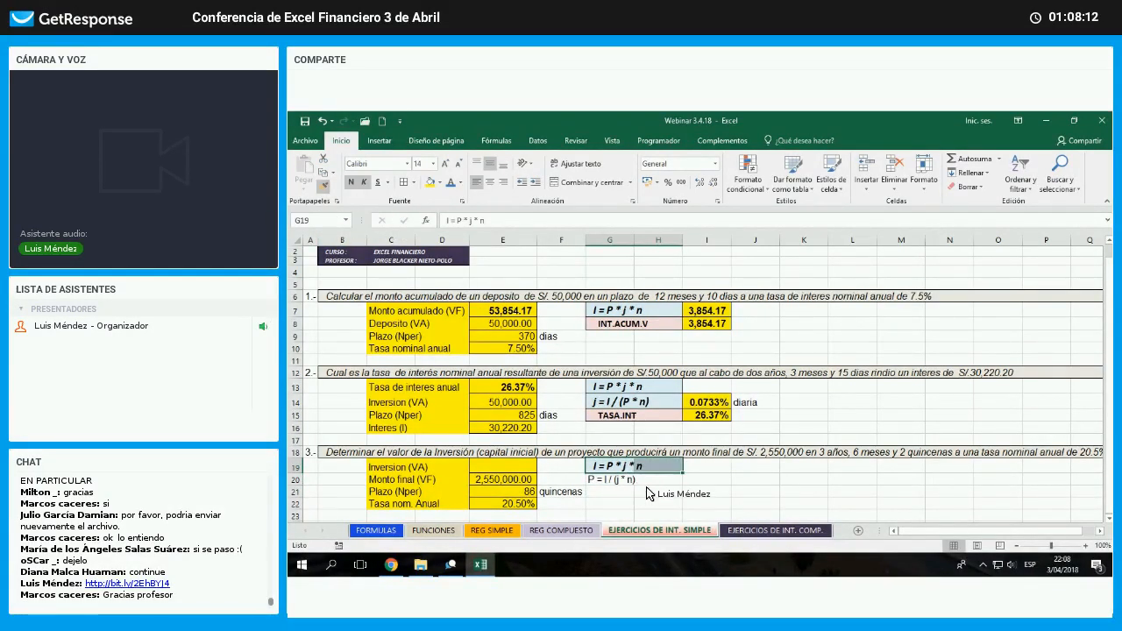
pyautogui.press('Down')
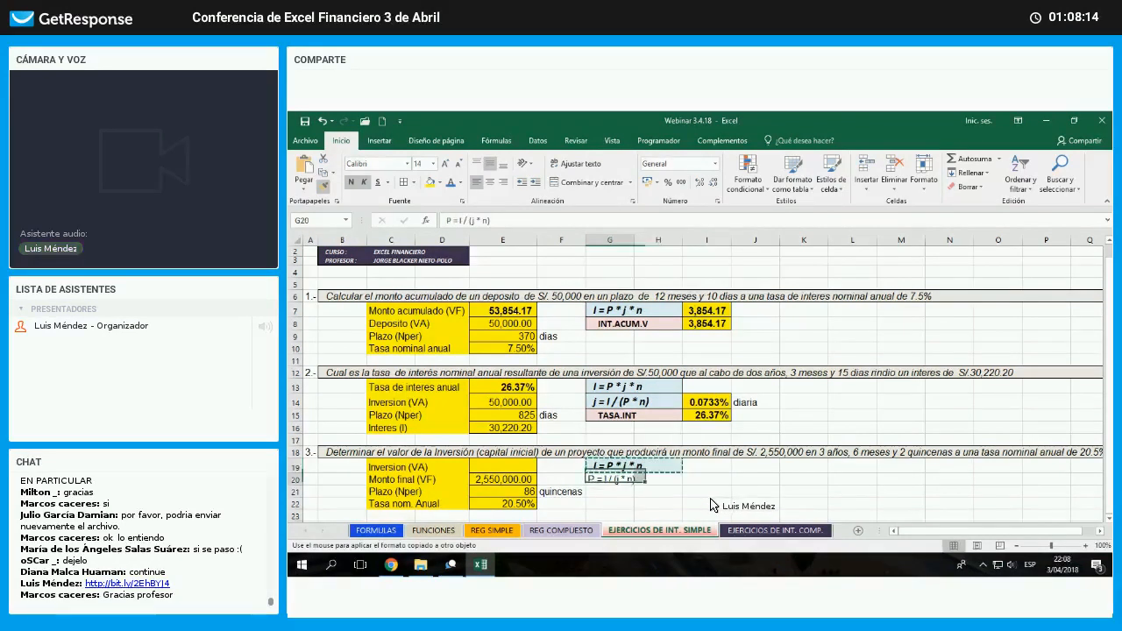
pyautogui.click(613, 482)
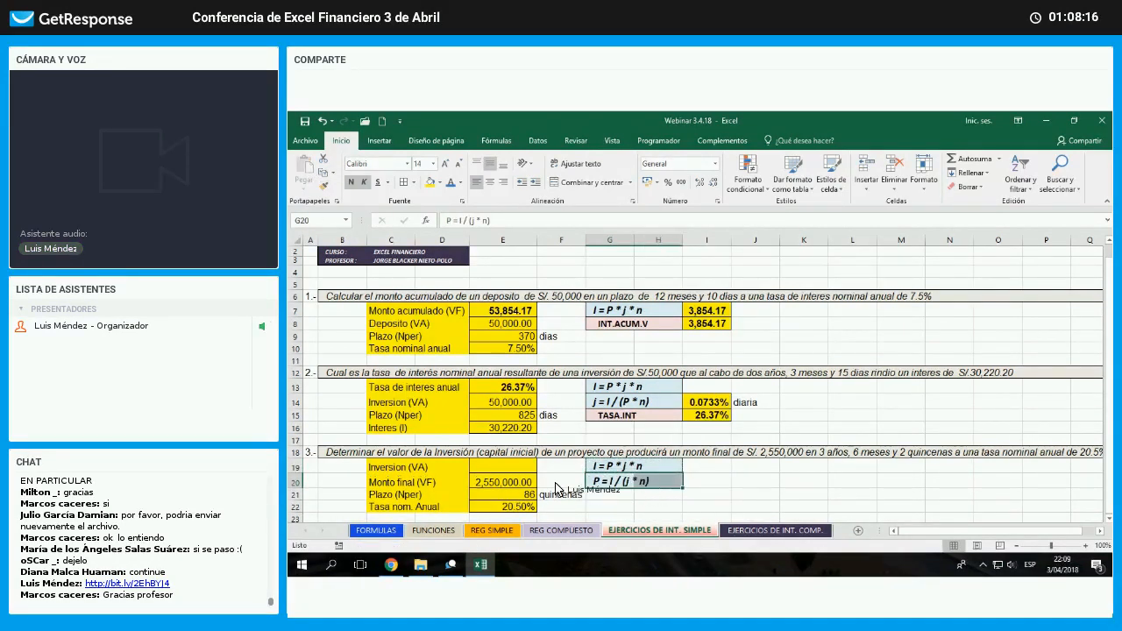
pyautogui.click(503, 468)
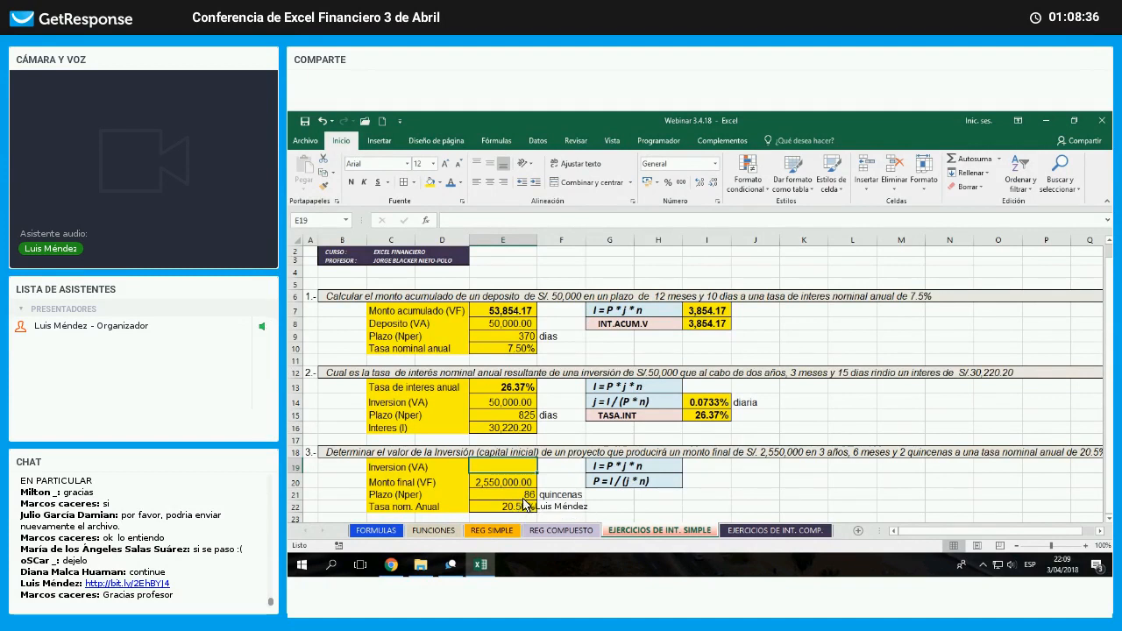
pyautogui.press('Down')
pyautogui.press('Down')
pyautogui.press('Down')
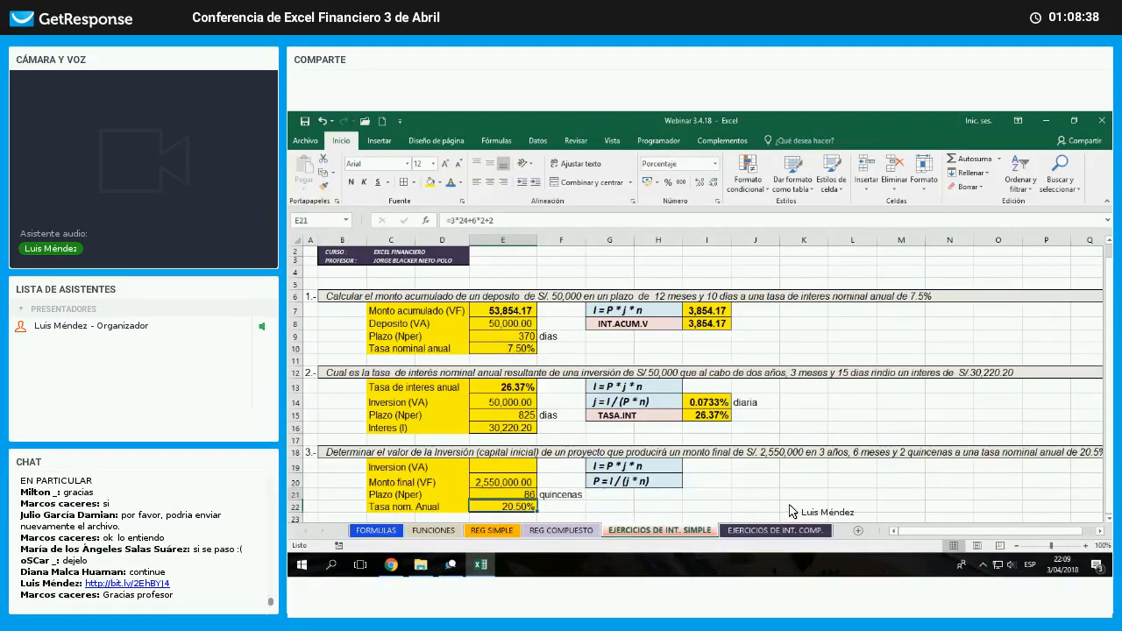
pyautogui.press('Up')
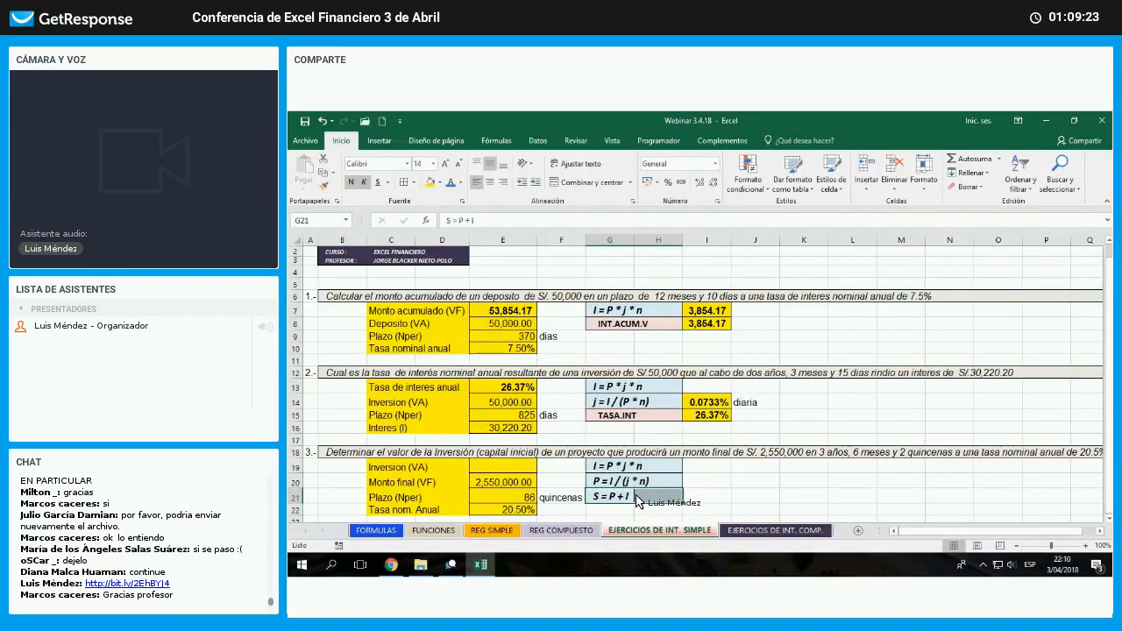
# - Apply outside borders to the "S = P + I" formula label in G21:H21
pyautogui.moveTo(629, 502); pyautogui.dragTo(666, 498)
pyautogui.click(438, 183)
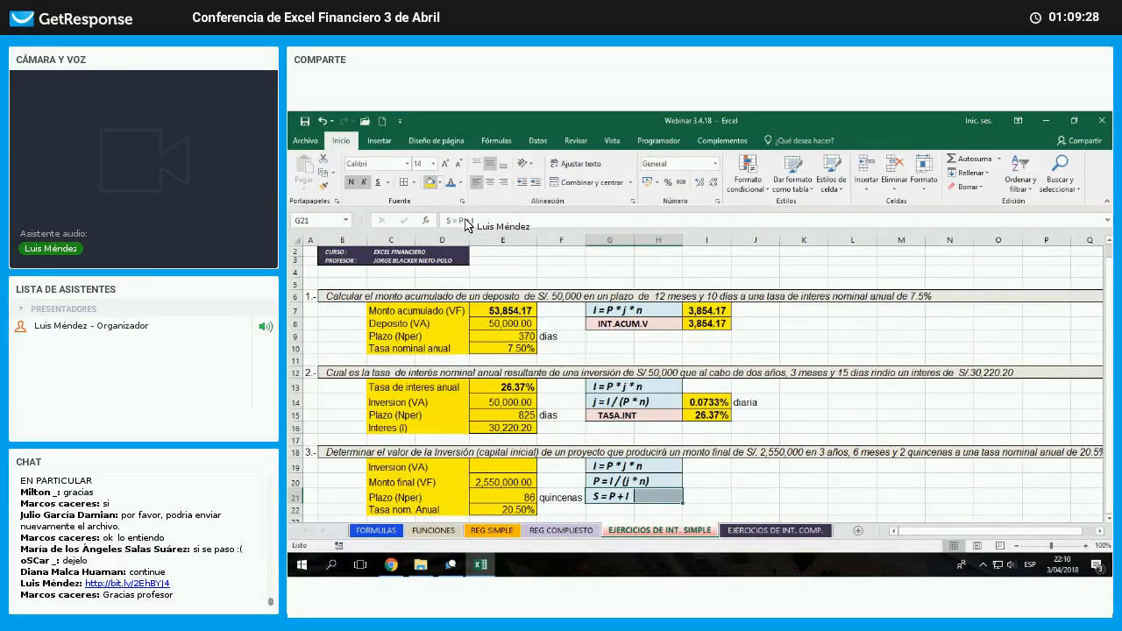
pyautogui.click(410, 182)
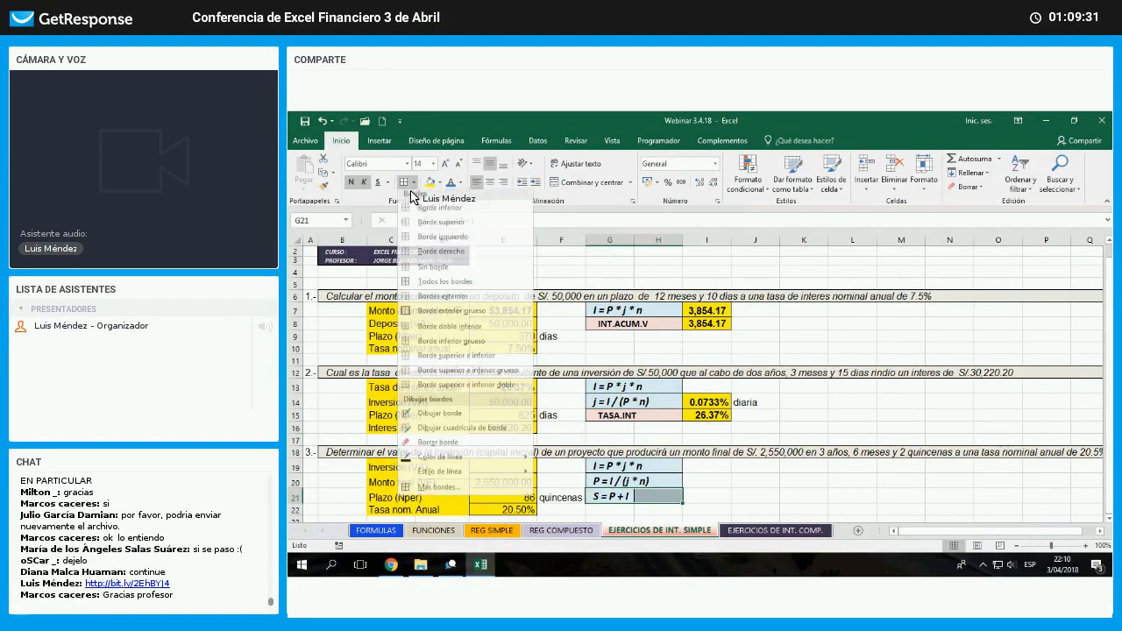
pyautogui.click(429, 279)
pyautogui.click(415, 182)
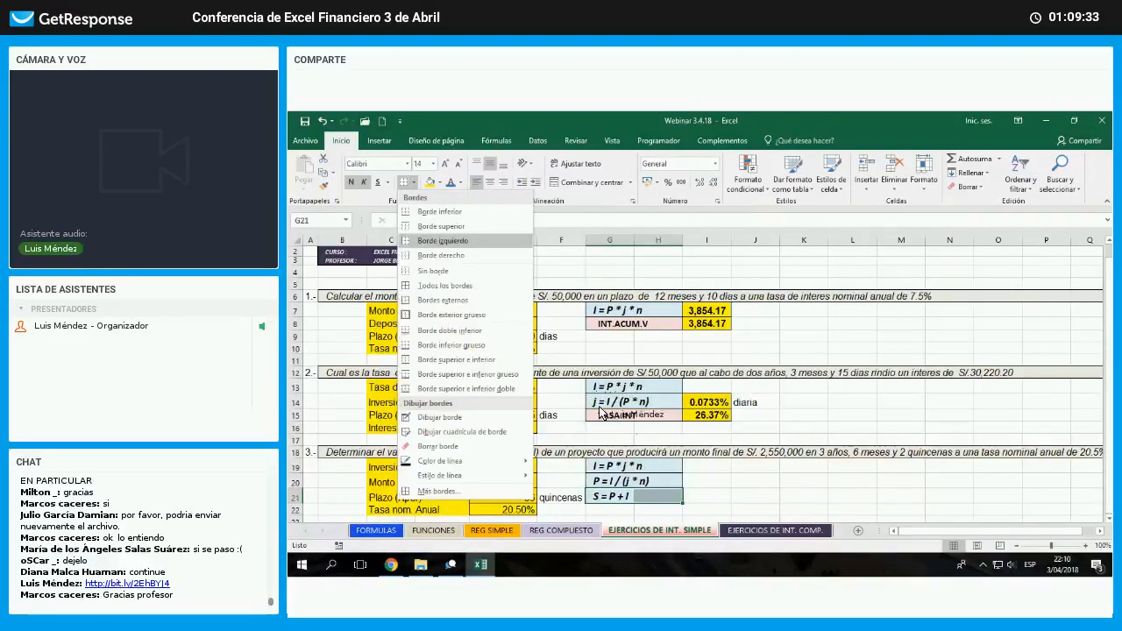
pyautogui.click(423, 302)
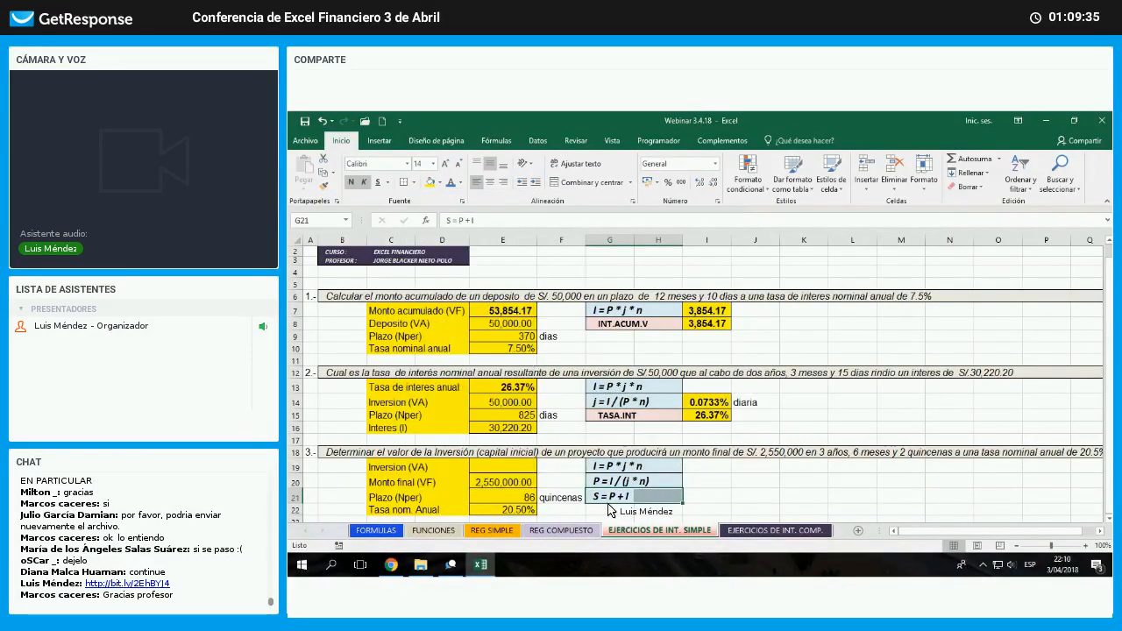
# - Review exercise 3's final amount, term and nominal annual rate in E20:E22
pyautogui.press('Right')
pyautogui.press('Right')
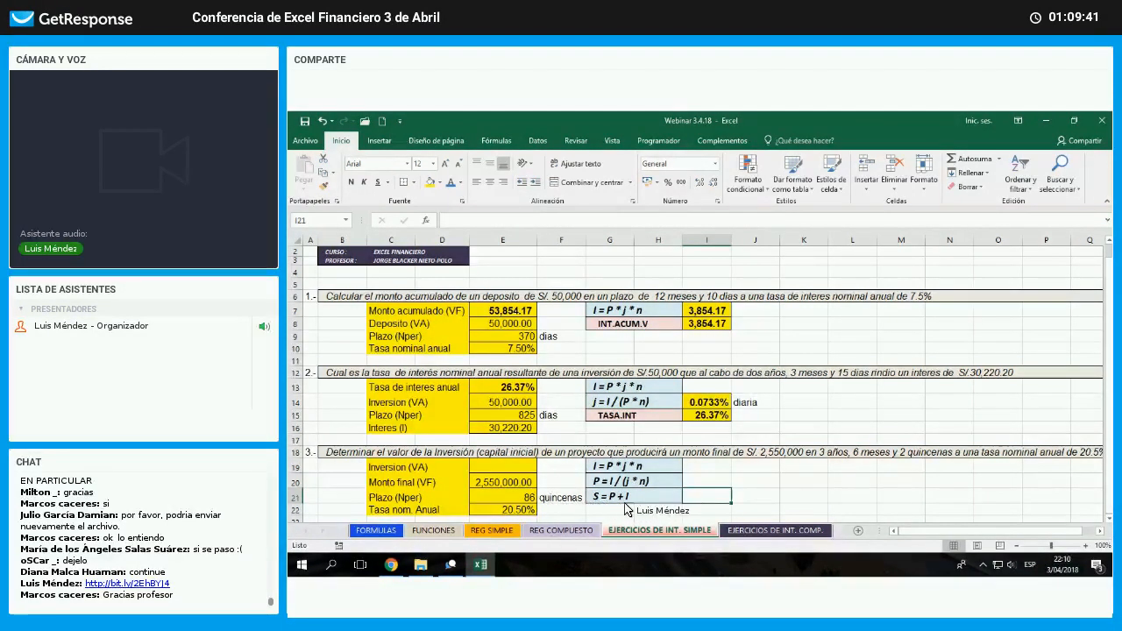
pyautogui.press('Left')
pyautogui.press('Left')
pyautogui.press('Left')
pyautogui.press('Up')
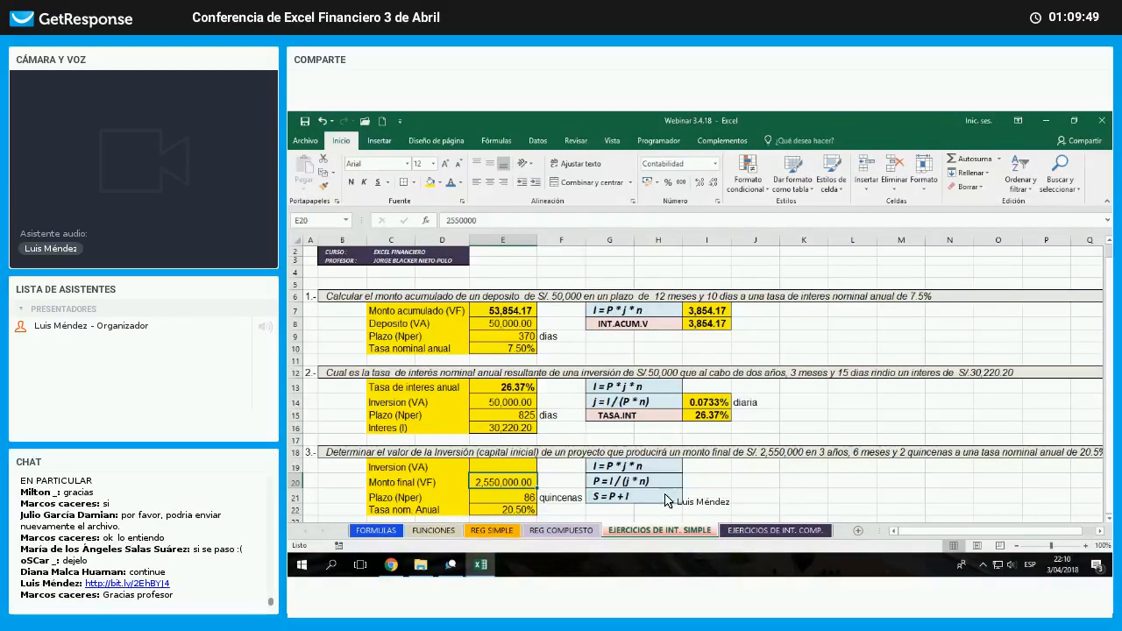
pyautogui.press('Down')
pyautogui.press('Down')
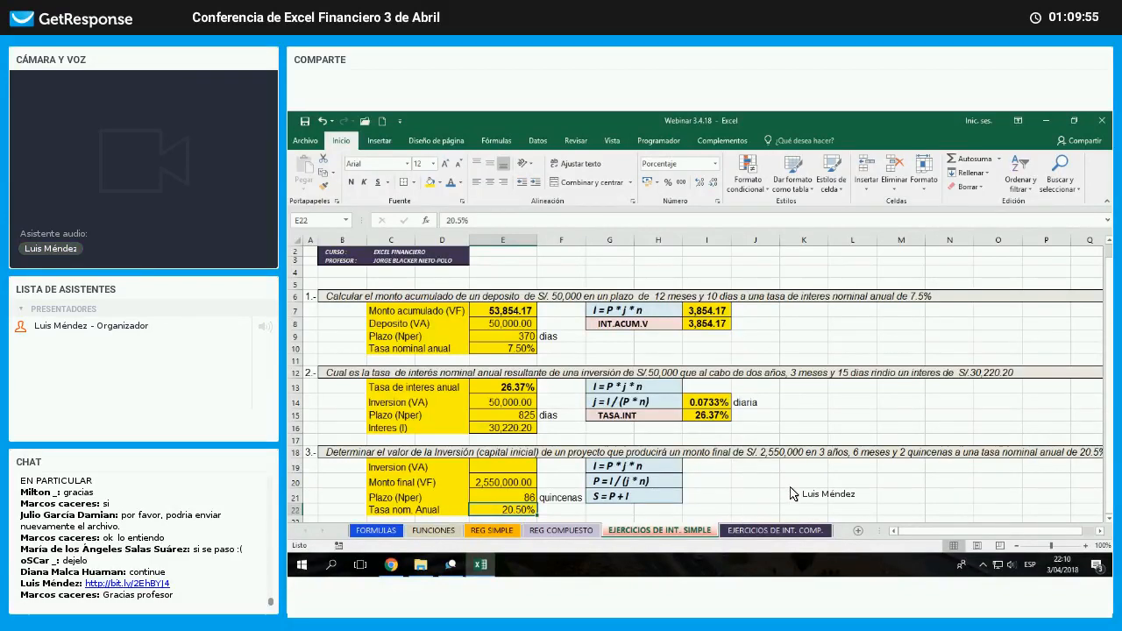
# - Enter the formula note "I = S - P" in I20 beside exercise 3's formulas
pyautogui.click(755, 480)
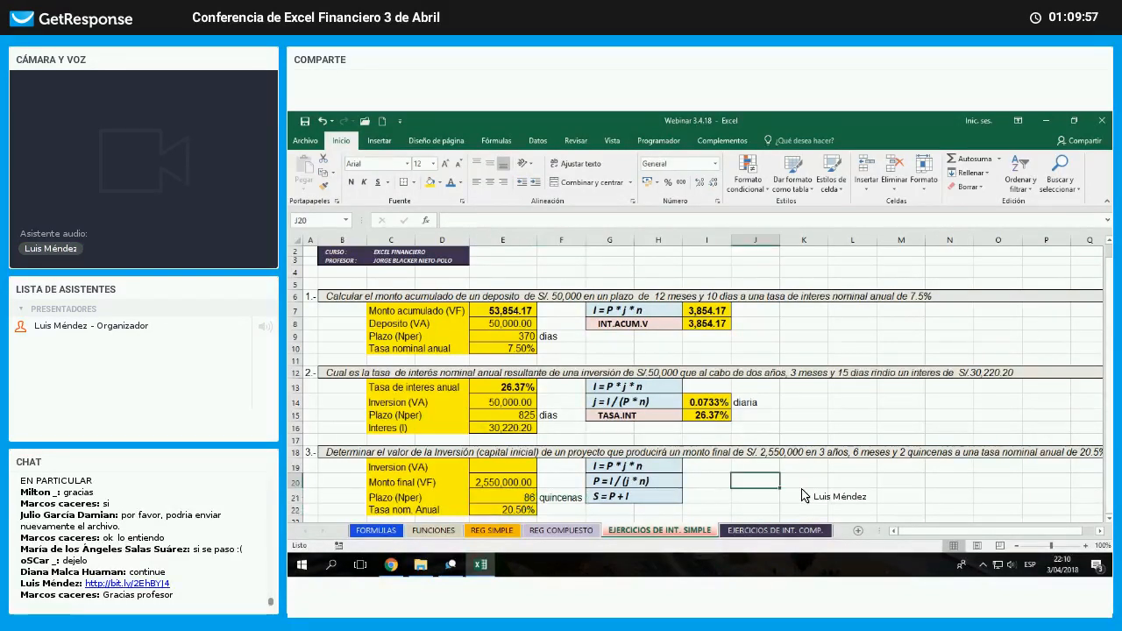
pyautogui.press('Left')
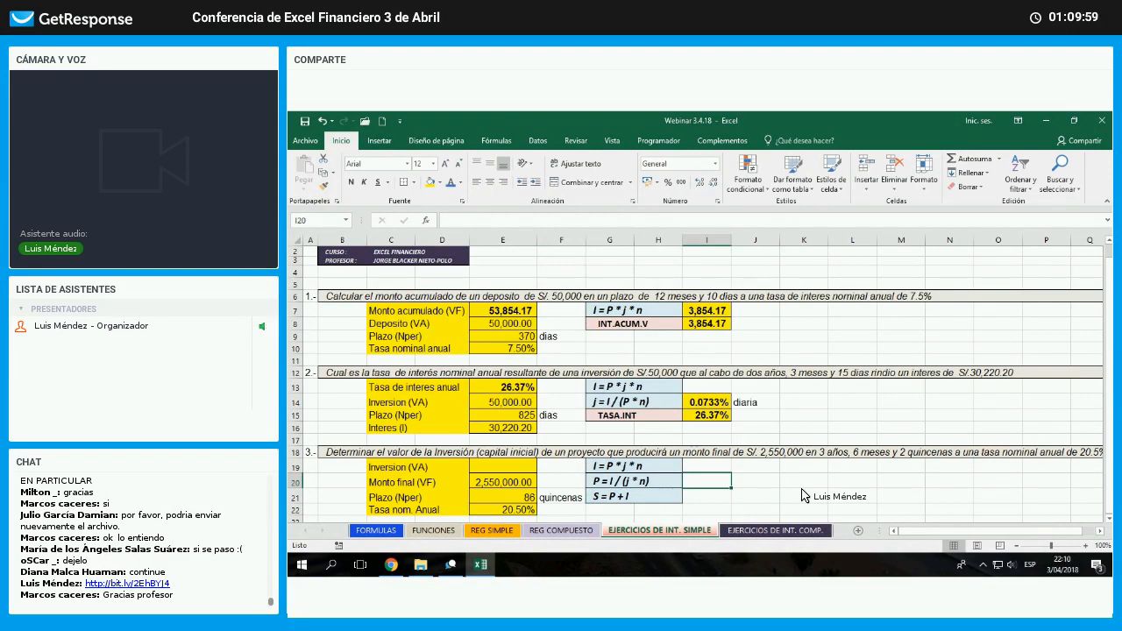
pyautogui.write('I')
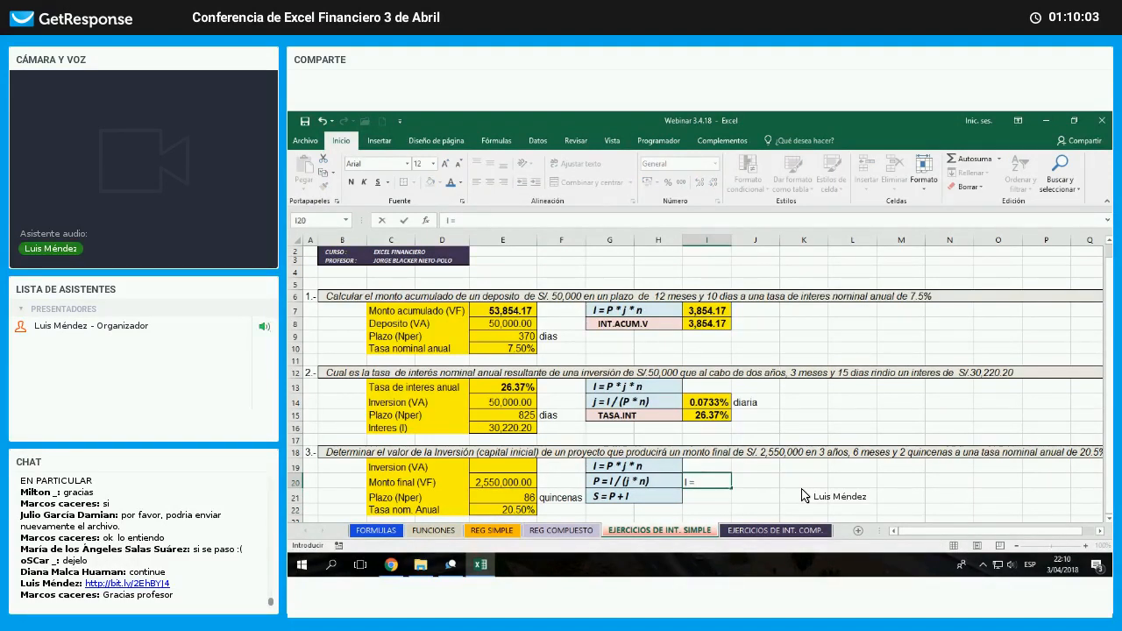
pyautogui.write(' = S - P')
pyautogui.press('Return')
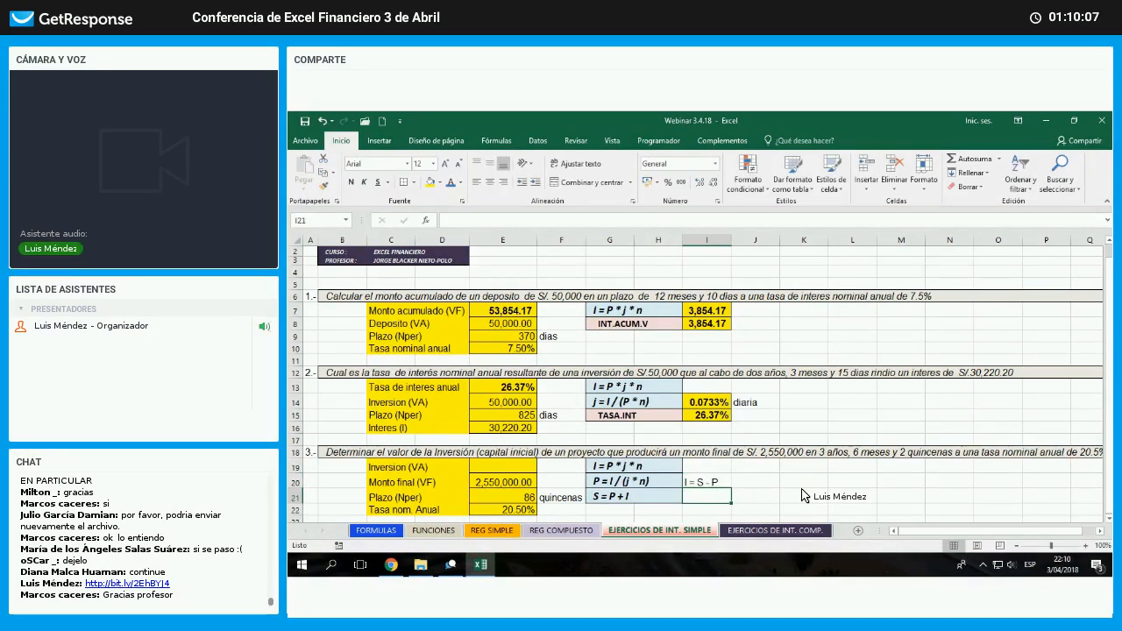
pyautogui.press('Left')
pyautogui.press('Left')
pyautogui.press('Left')
pyautogui.press('Left')
pyautogui.press('Up')
pyautogui.press('Up')
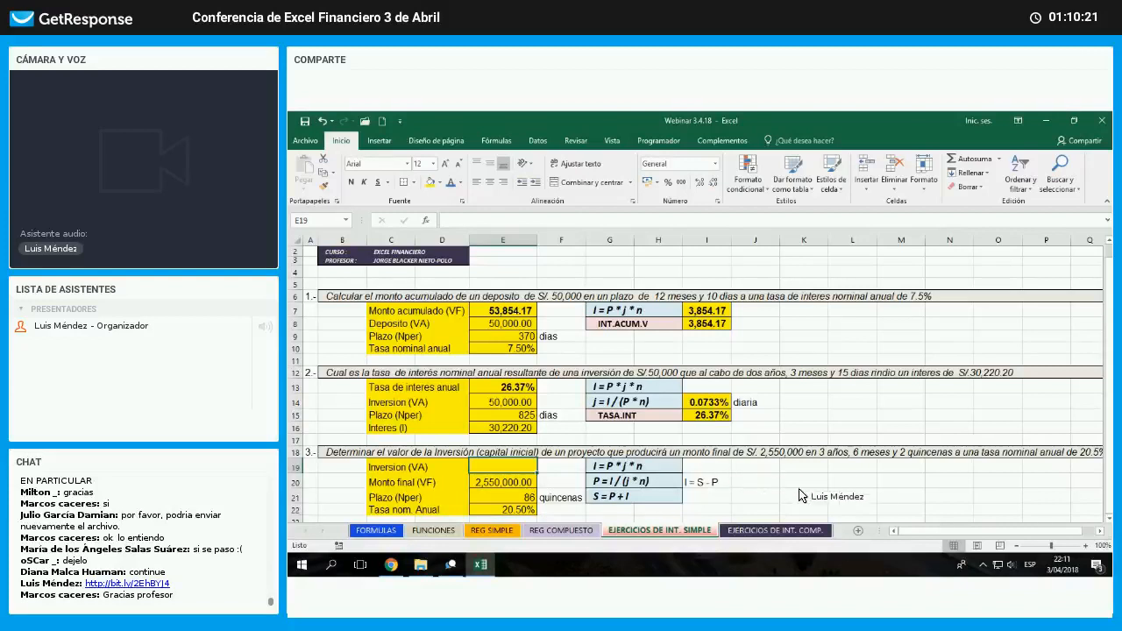
pyautogui.click(707, 466)
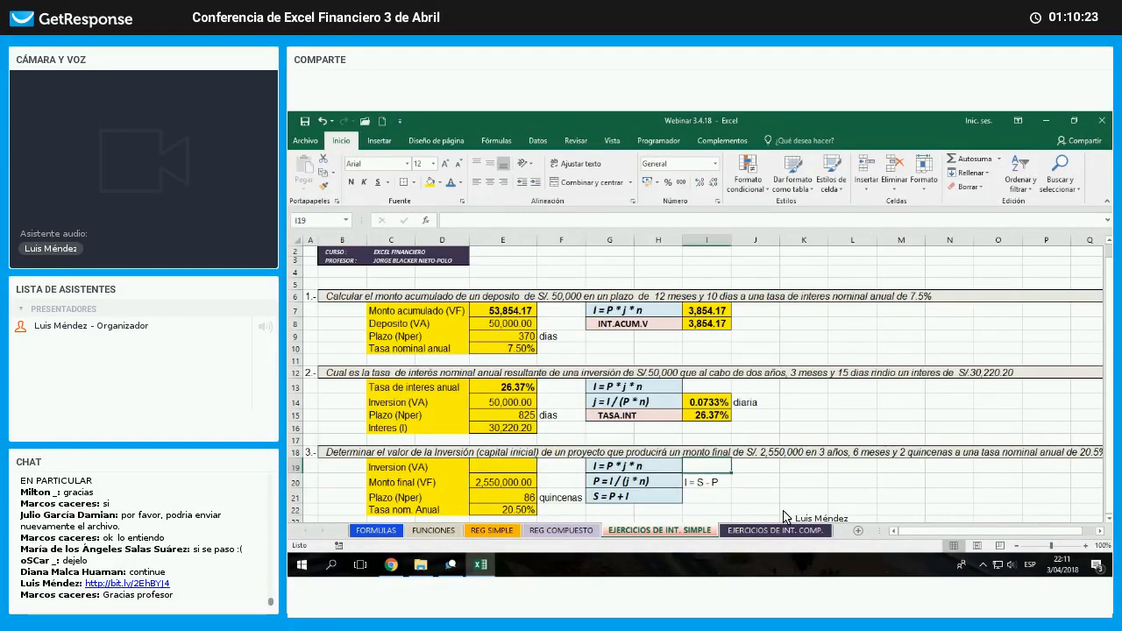
# - Switch to the GetResponse webinar in Chrome to read the attendees' chat, and return to the Excel workbook
pyautogui.click(403, 565)
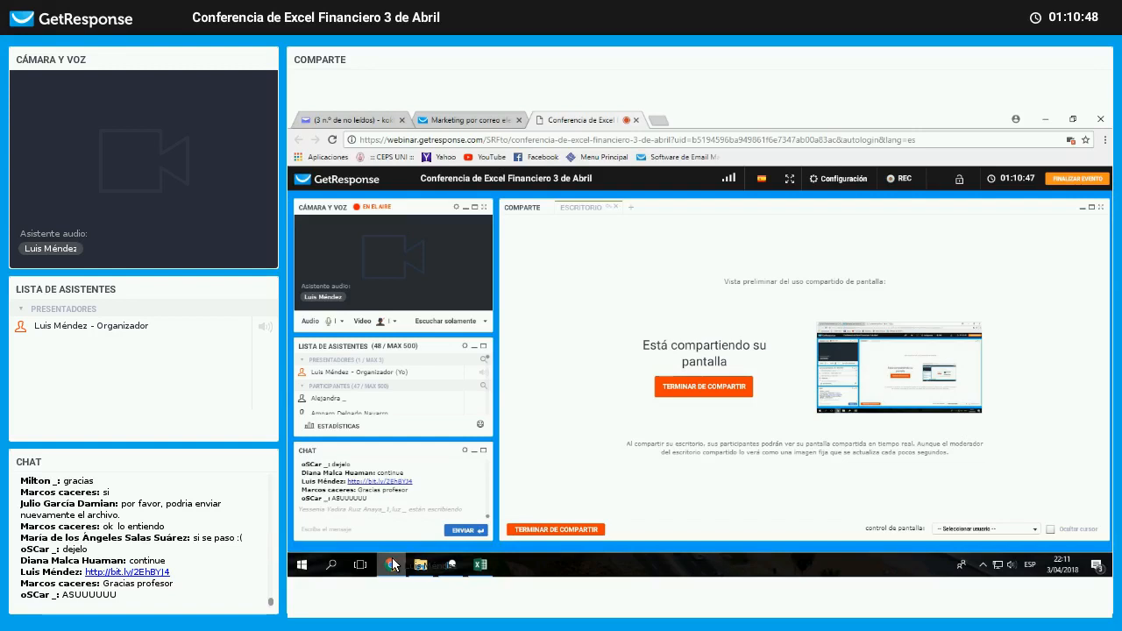
pyautogui.click(480, 566)
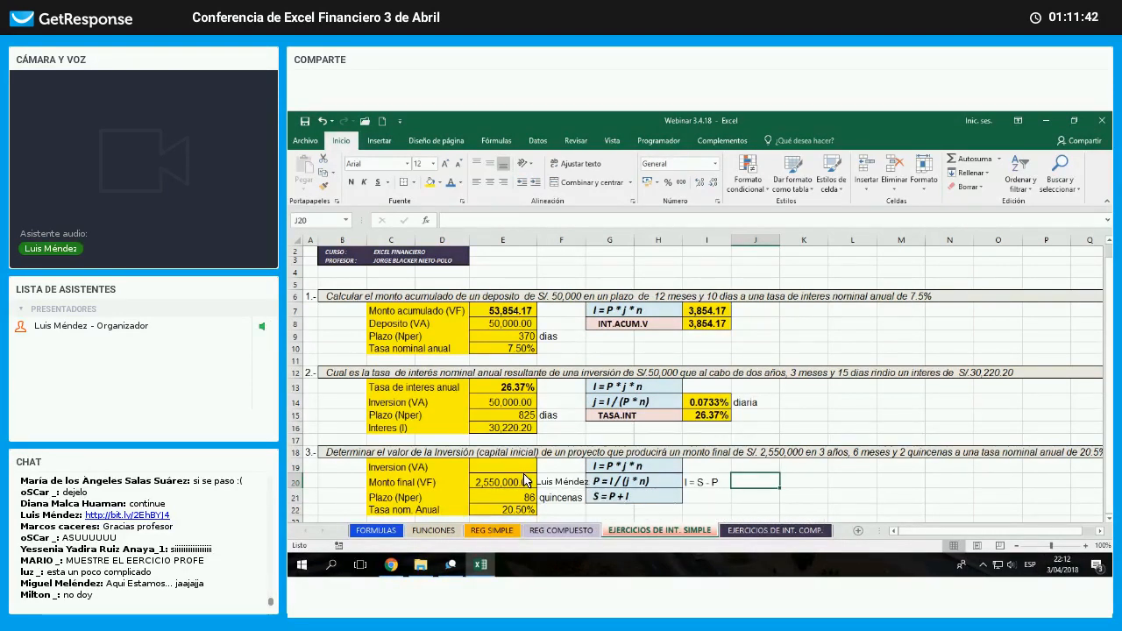
# - Enter the text "Monto * 20.5%/24*86 = 2,550,000" in J20 to set up exercise 3's equation
pyautogui.moveTo(525, 483); pyautogui.dragTo(517, 467)
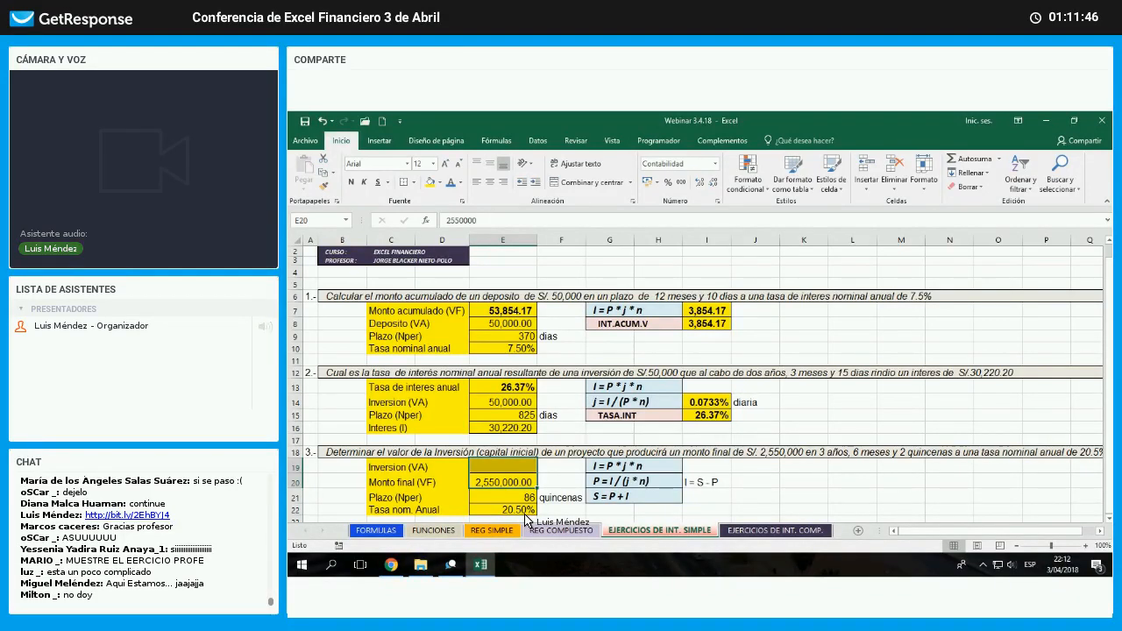
pyautogui.click(524, 511)
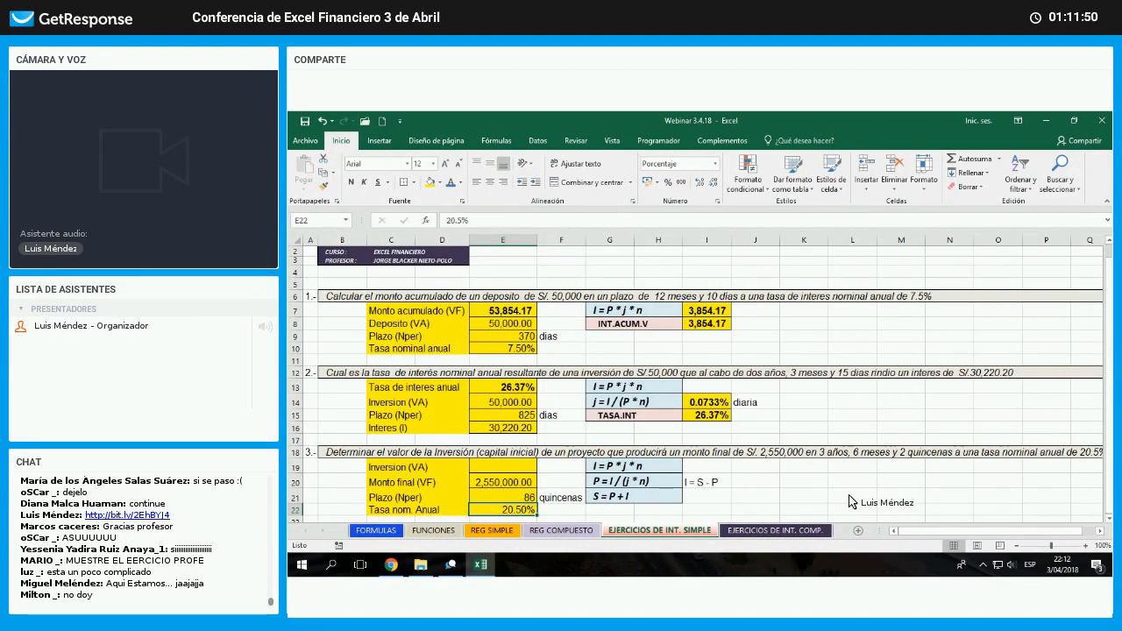
pyautogui.click(755, 482)
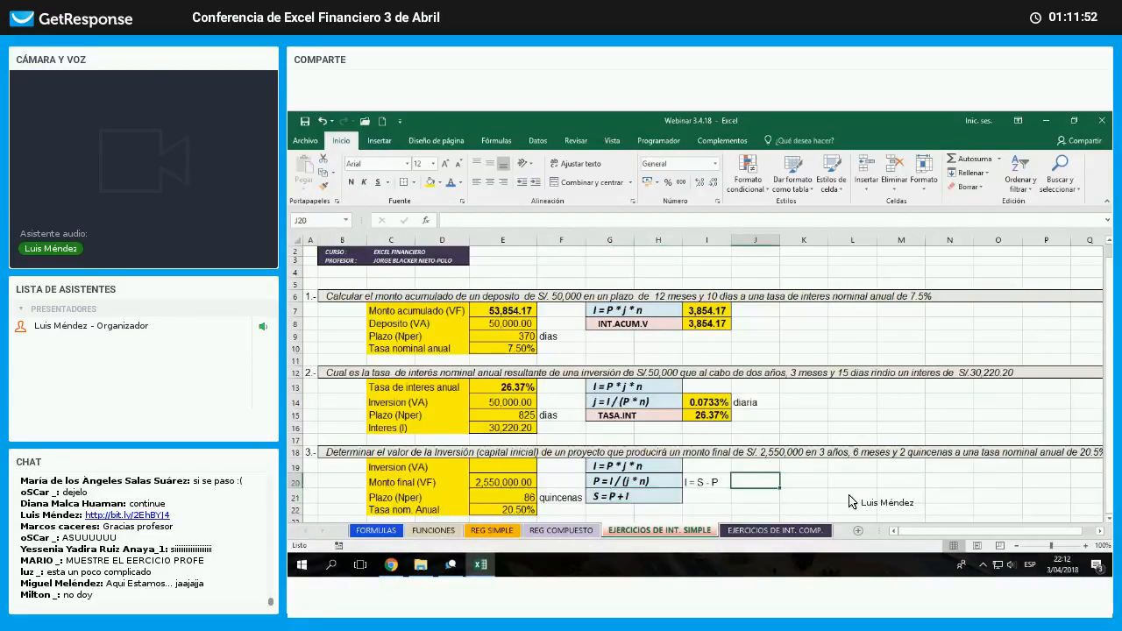
pyautogui.write('Monto * 20.5%/24')
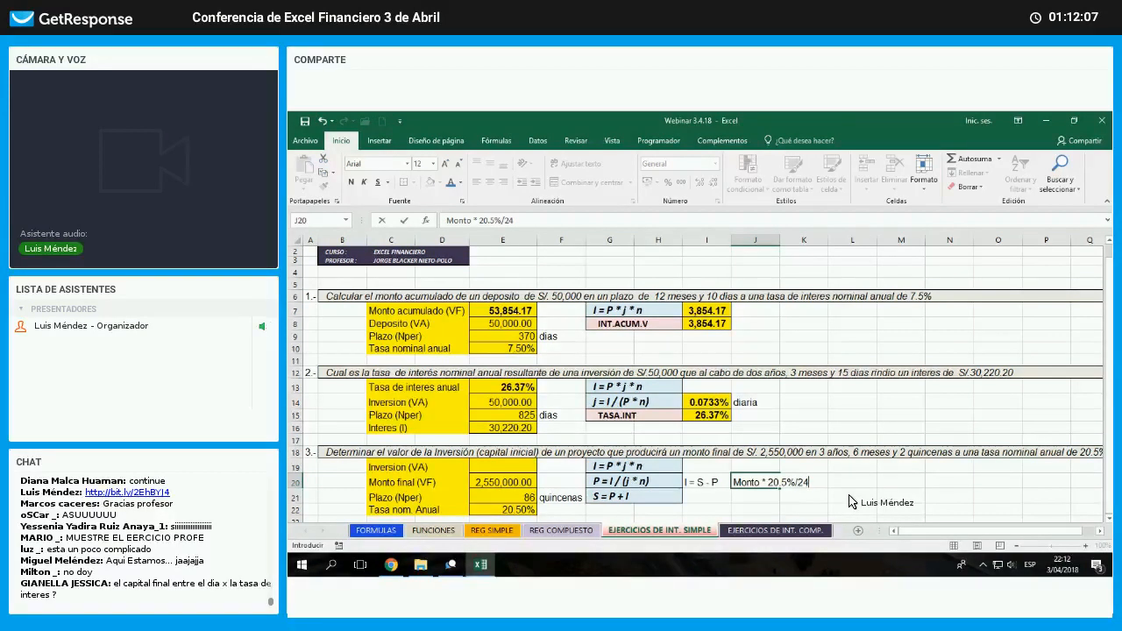
pyautogui.write('*')
pyautogui.write('0,00')
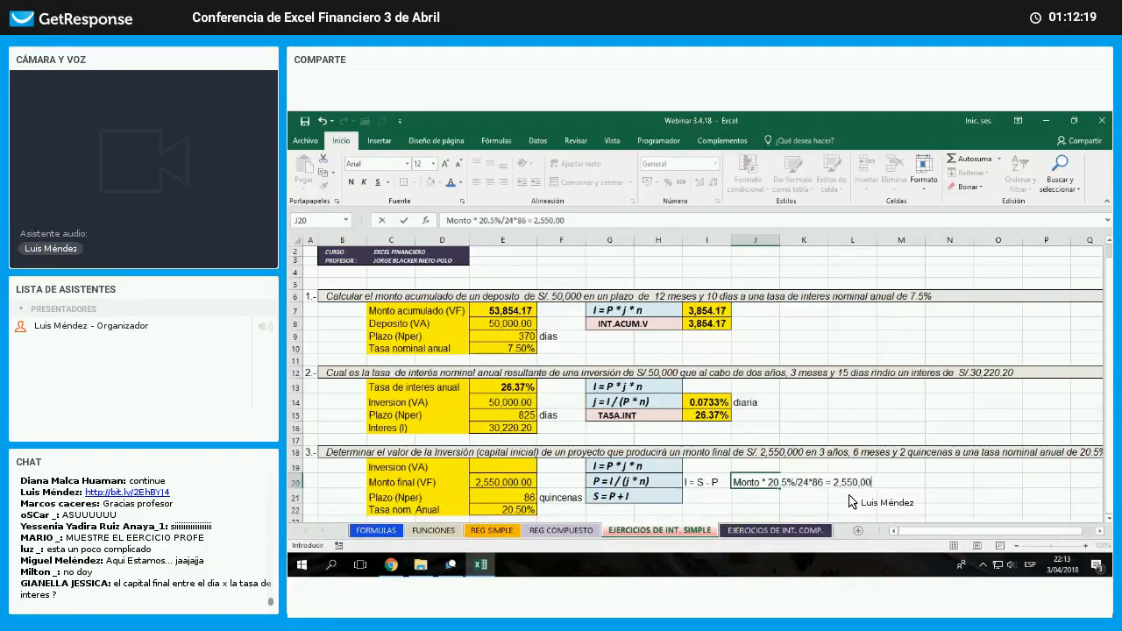
pyautogui.write('0')
pyautogui.press('Return')
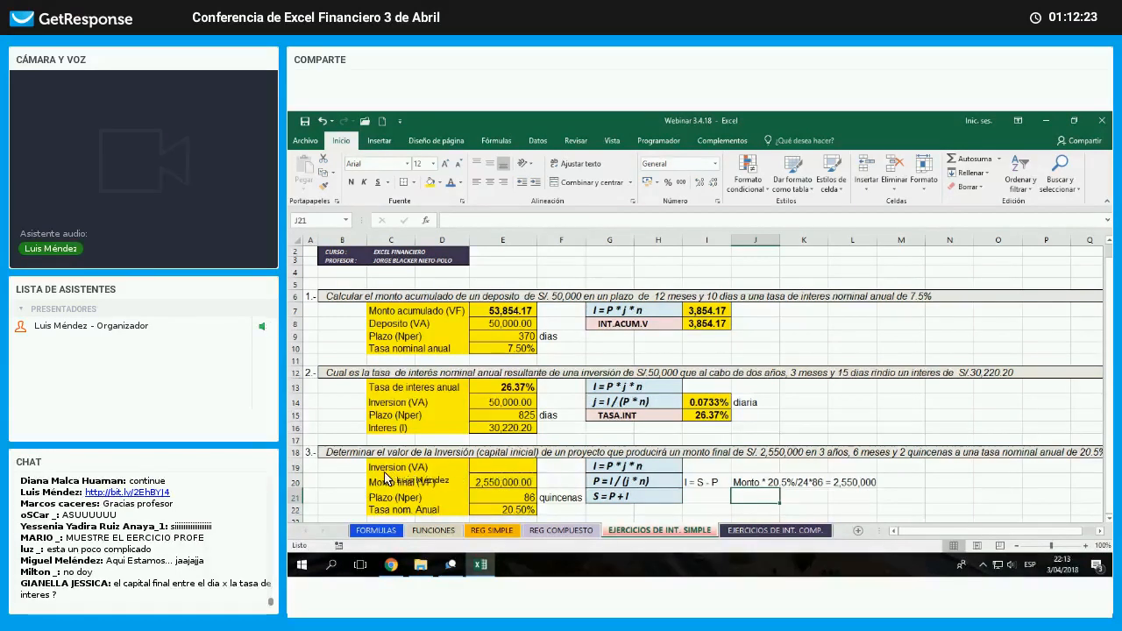
# - Review exercise 3's empty investment cell E19 and the equation note in J20
pyautogui.click(480, 468)
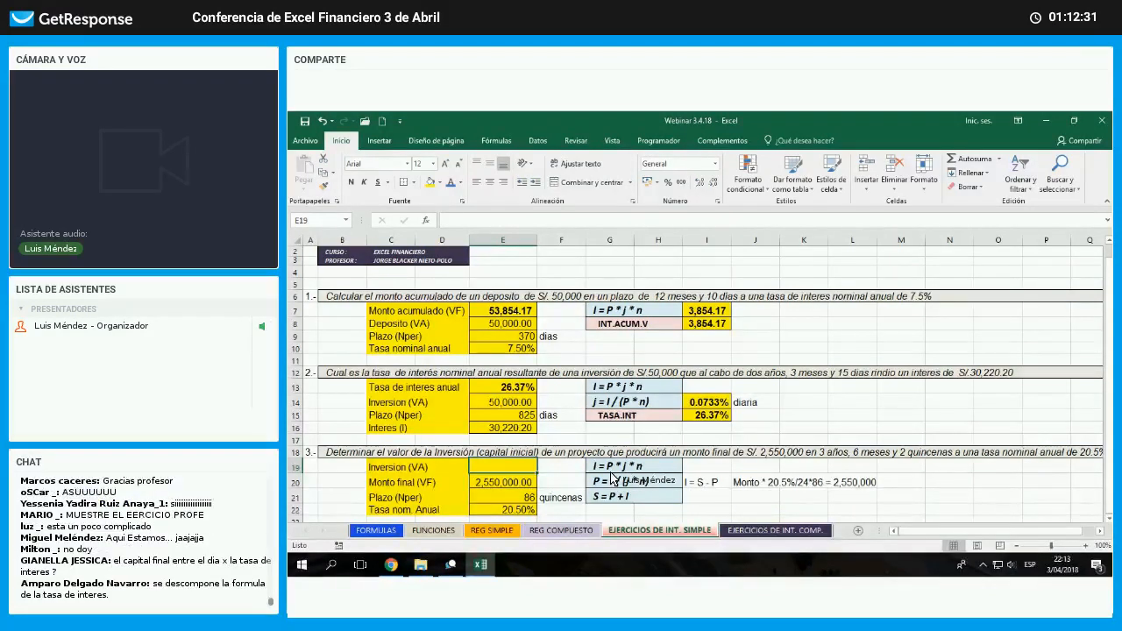
pyautogui.click(762, 483)
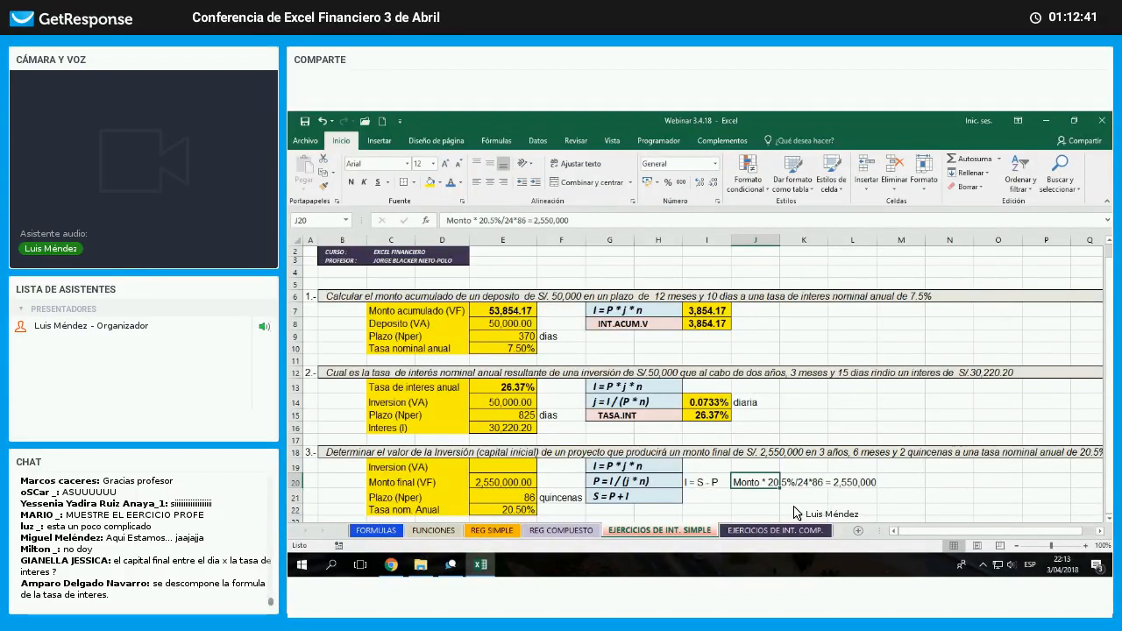
pyautogui.click(795, 511)
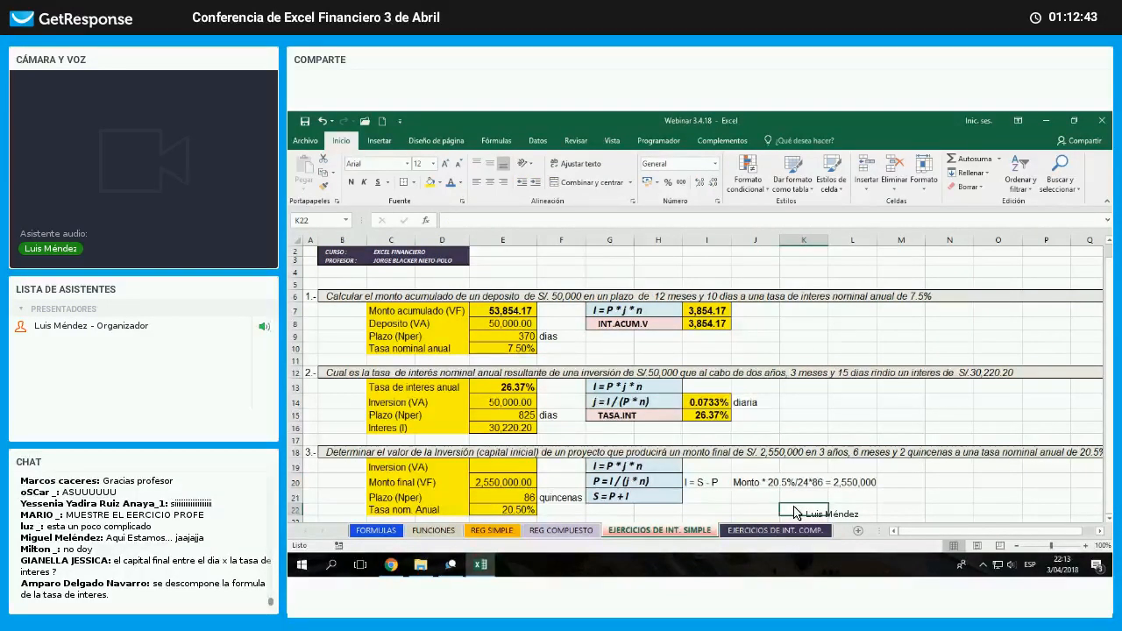
# - Try to replace the 2,550,000 on the right side of J20's equation with "I + P"
pyautogui.press('Left')
pyautogui.press('Up')
pyautogui.press('Up')
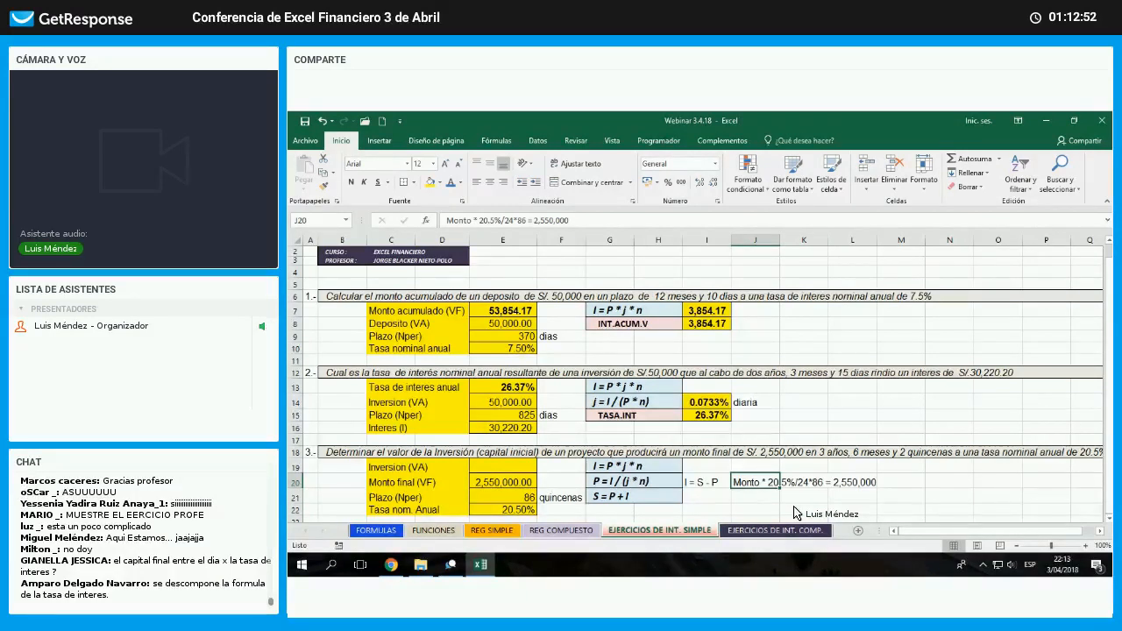
pyautogui.press('F2')
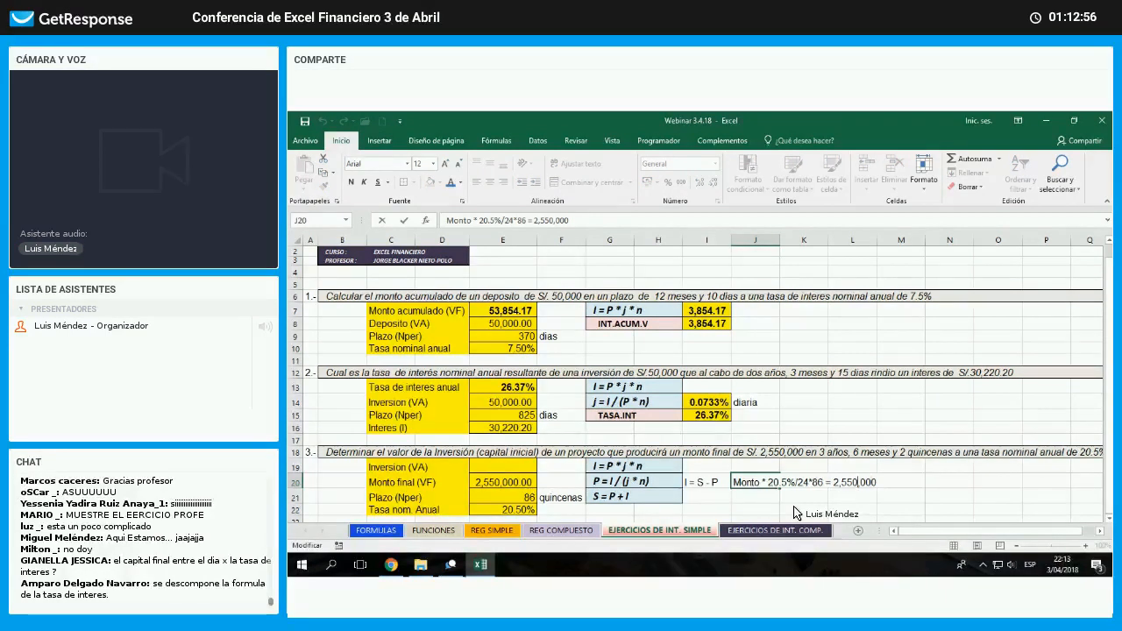
pyautogui.press('Delete')
pyautogui.press('Delete')
pyautogui.press('Delete')
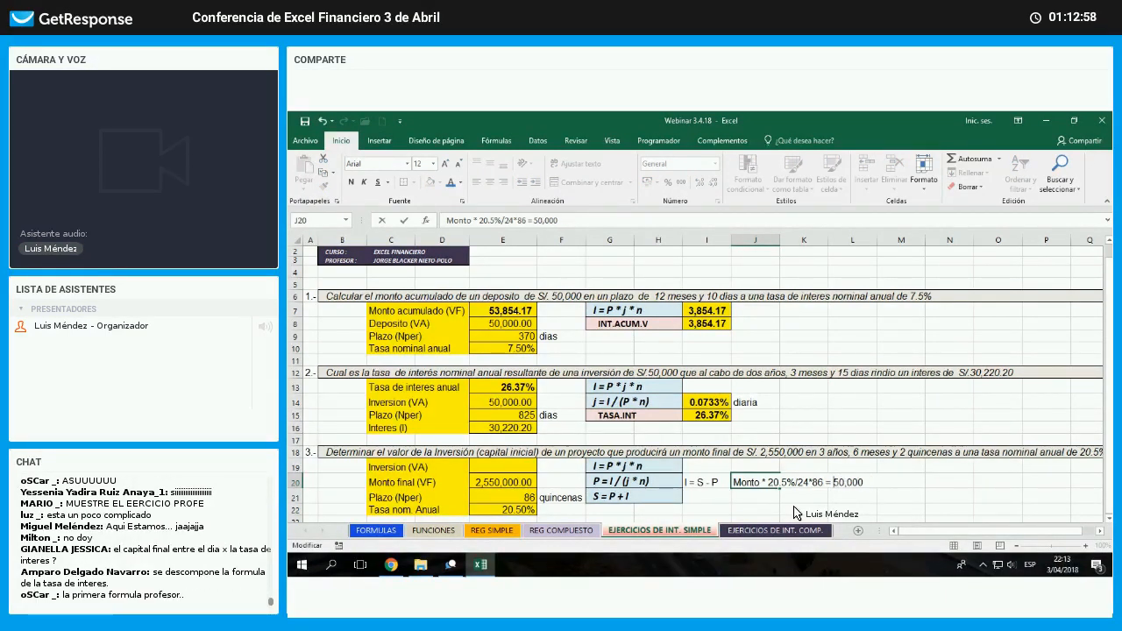
pyautogui.press('Delete')
pyautogui.press('Delete')
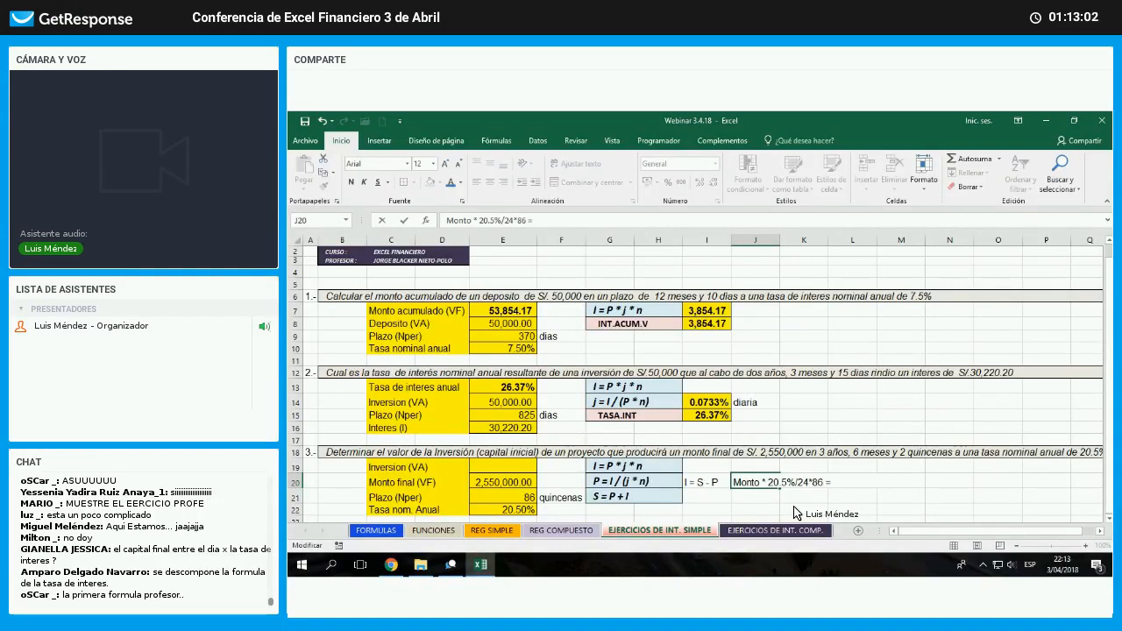
pyautogui.write('I + P')
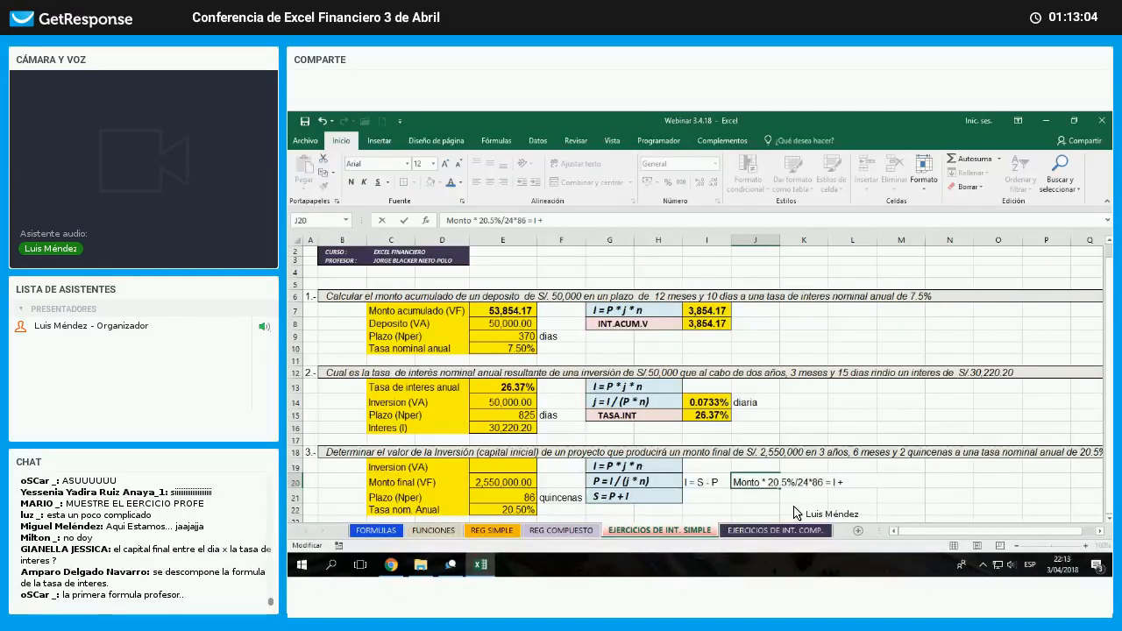
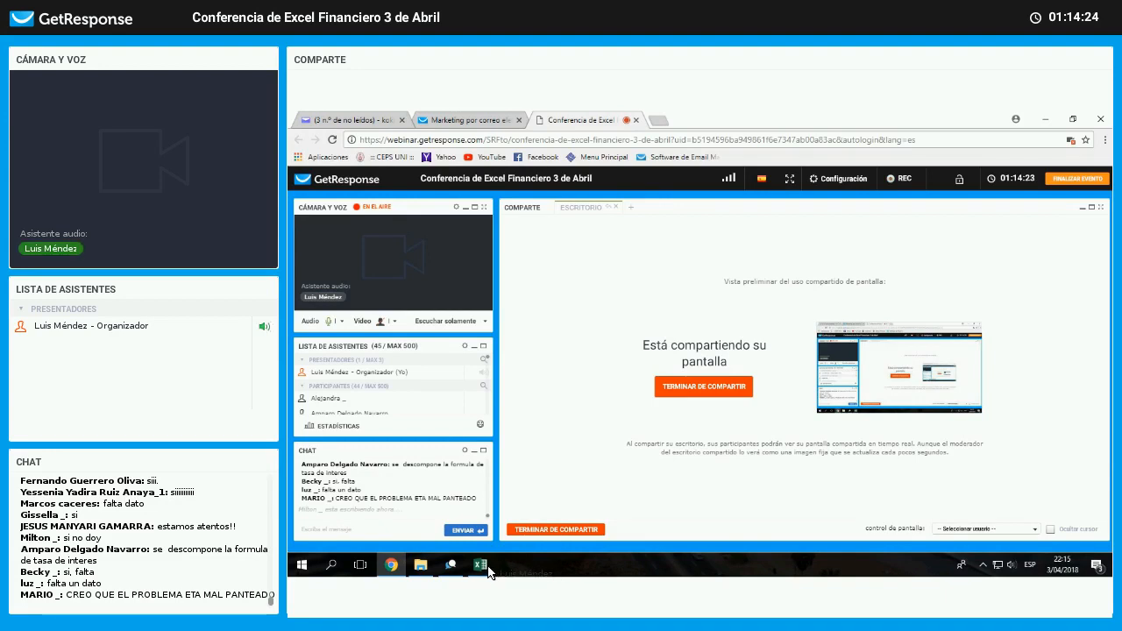
# - Return to the Excel workbook and replace exercise 3's "Inversion (VA)" label in C19 with "Interes"
pyautogui.click(480, 565)
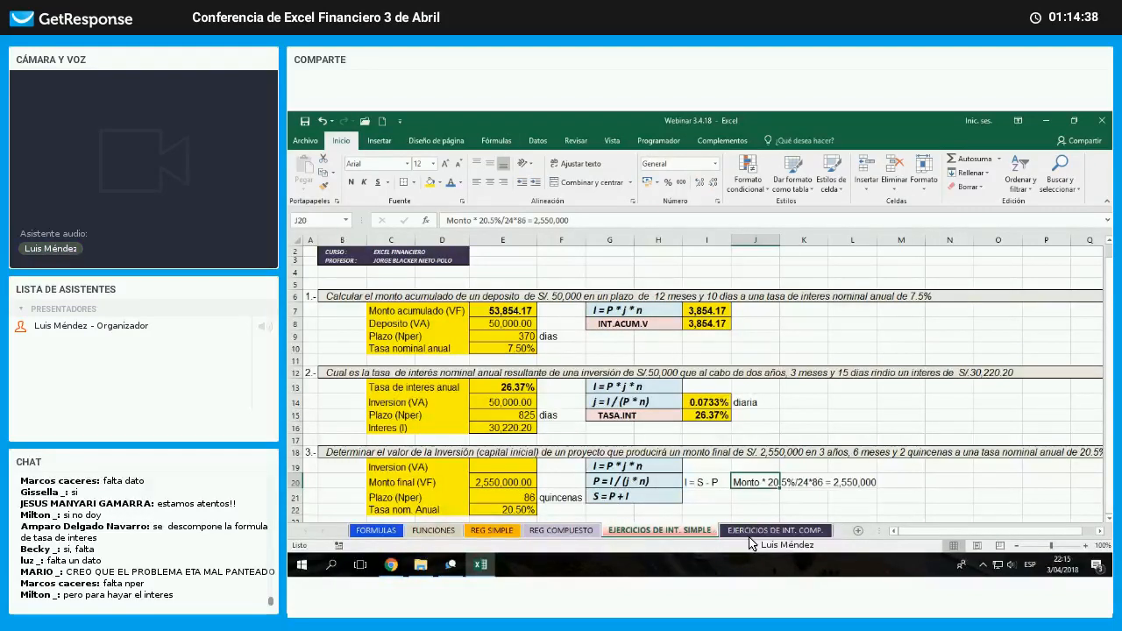
pyautogui.click(391, 467)
pyautogui.press('F2')
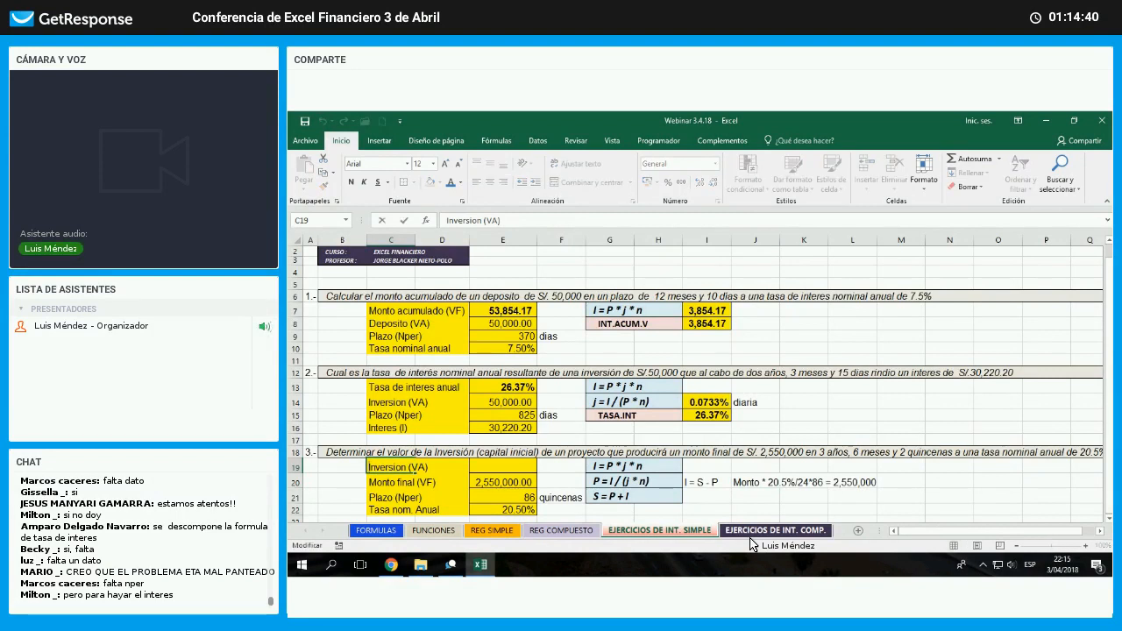
pyautogui.press('Delete')
pyautogui.press('Delete')
pyautogui.press('Delete')
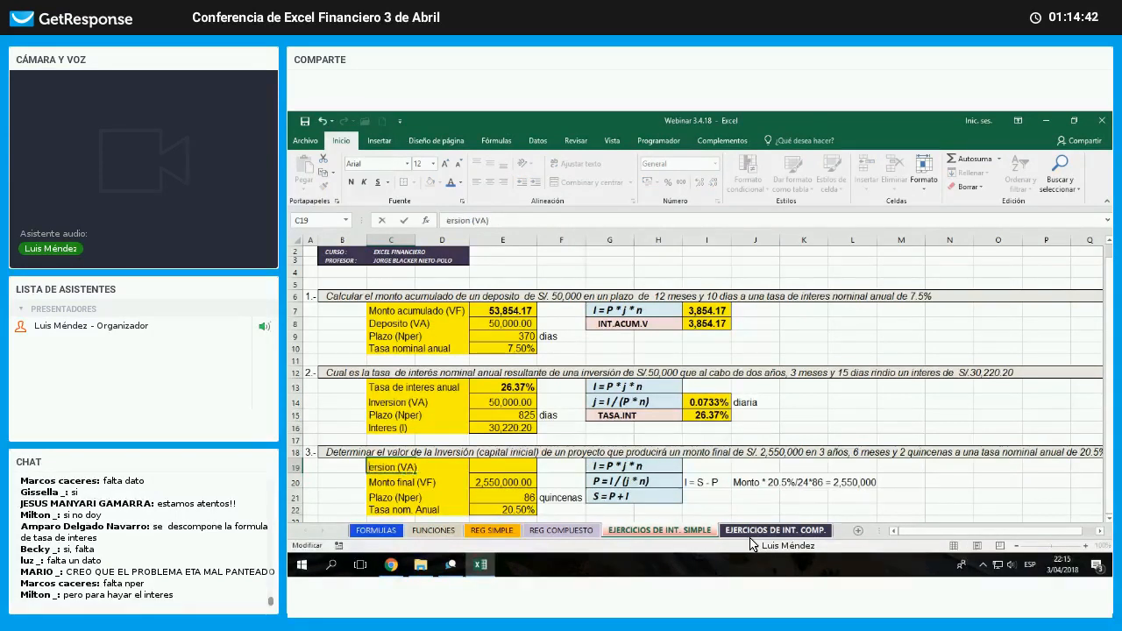
pyautogui.press('Delete')
pyautogui.press('Delete')
pyautogui.press('Delete')
pyautogui.press('Delete')
pyautogui.press('Delete')
pyautogui.press('Delete')
pyautogui.press('Delete')
pyautogui.press('Delete')
pyautogui.press('Delete')
pyautogui.press('Delete')
pyautogui.press('Delete')
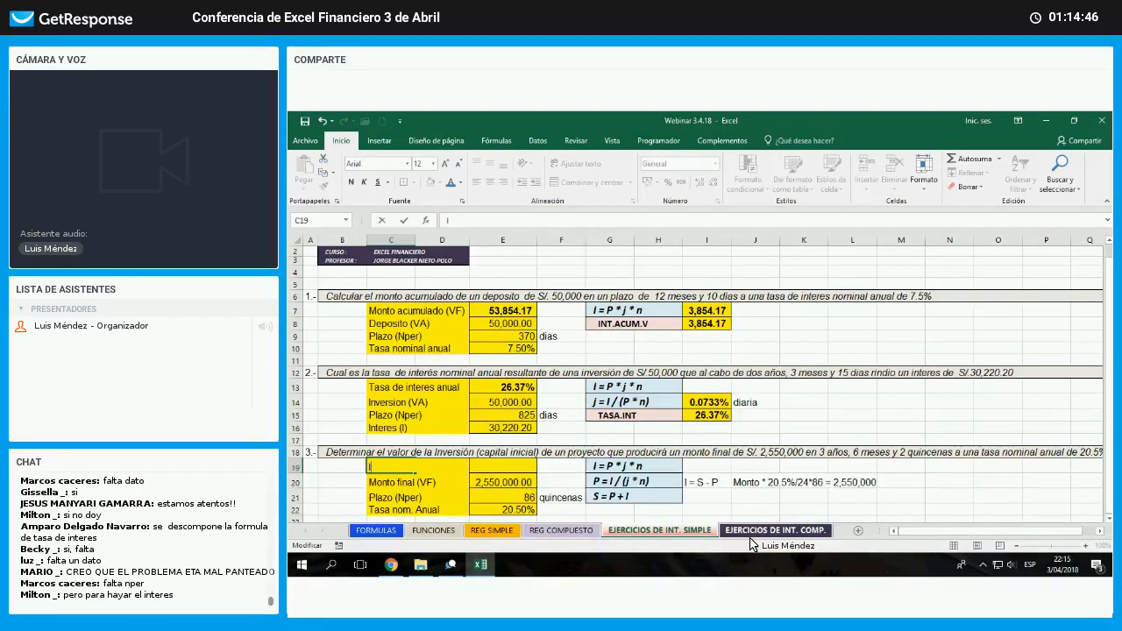
pyautogui.write('Interes')
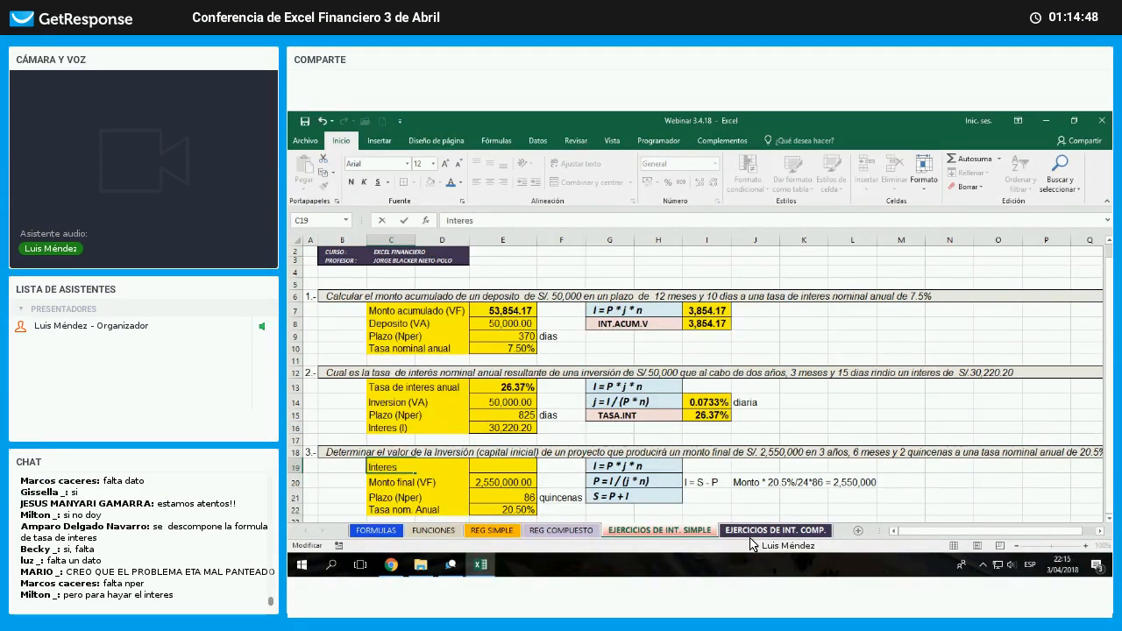
pyautogui.press('Tab')
# - Enter 750000 as exercise 3's interest in E19 and format it with thousands separators
pyautogui.press('Tab')
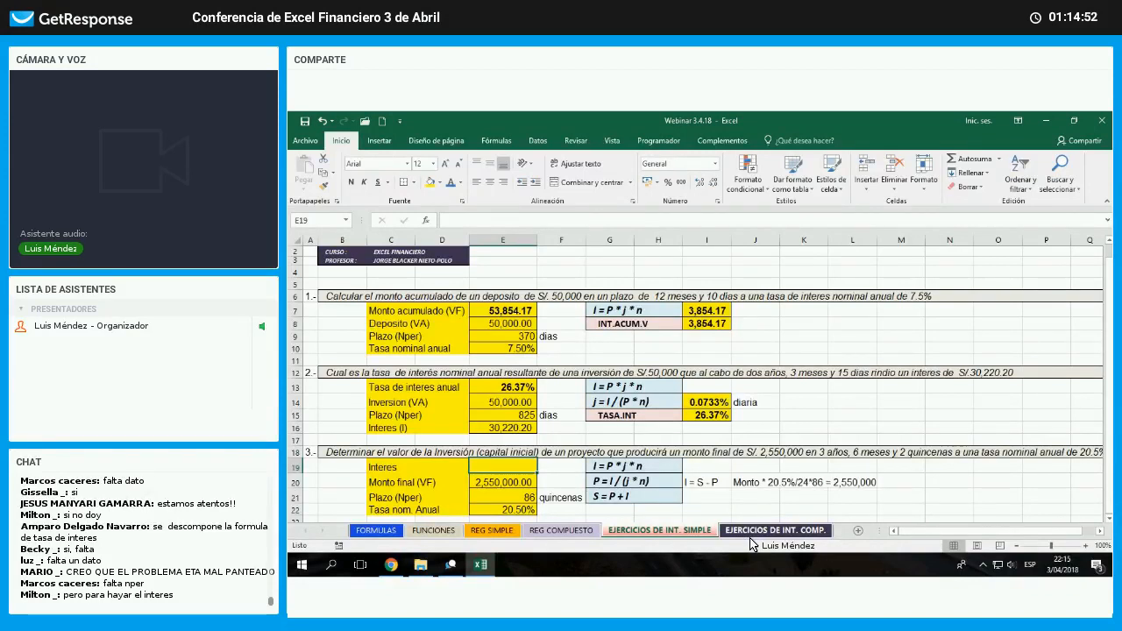
pyautogui.write('750')
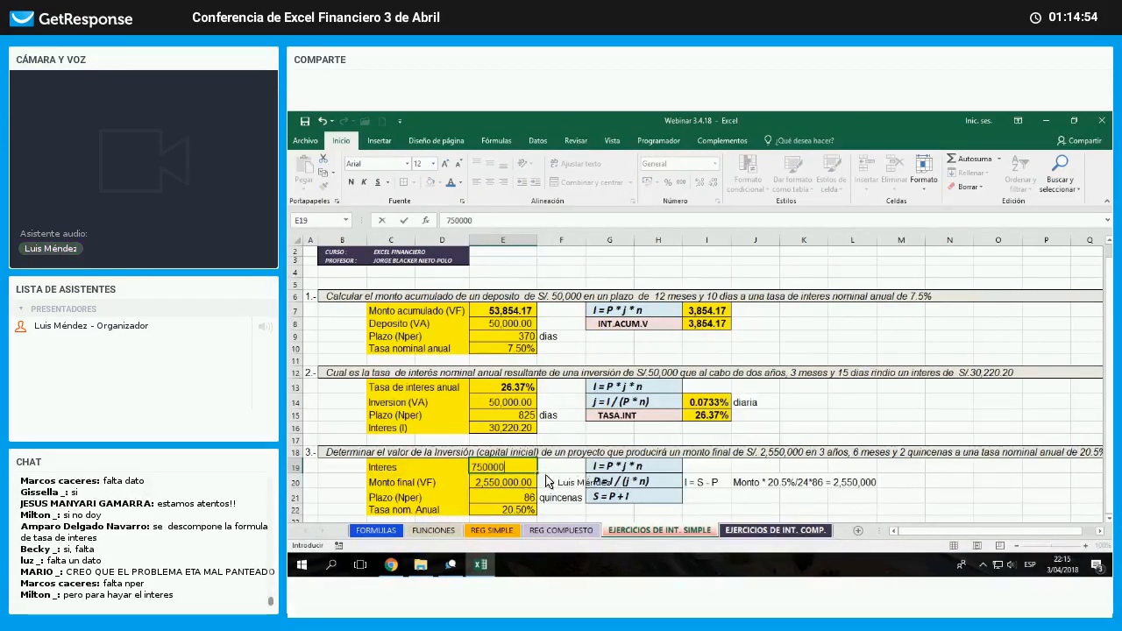
pyautogui.write('000')
pyautogui.press('Return')
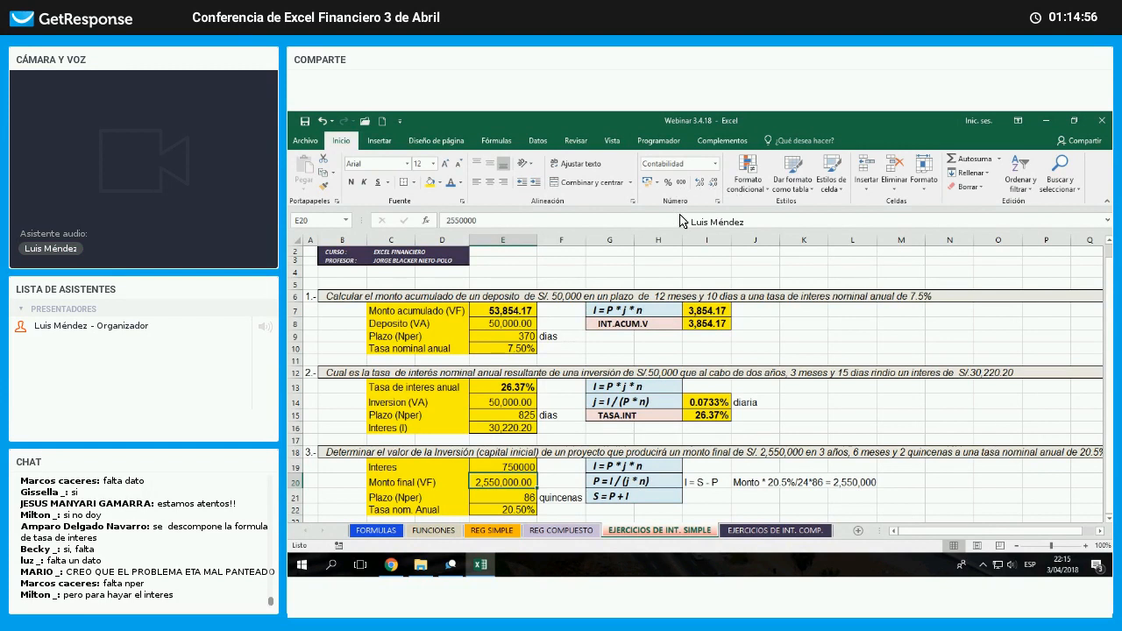
pyautogui.press('Up')
pyautogui.click(681, 182)
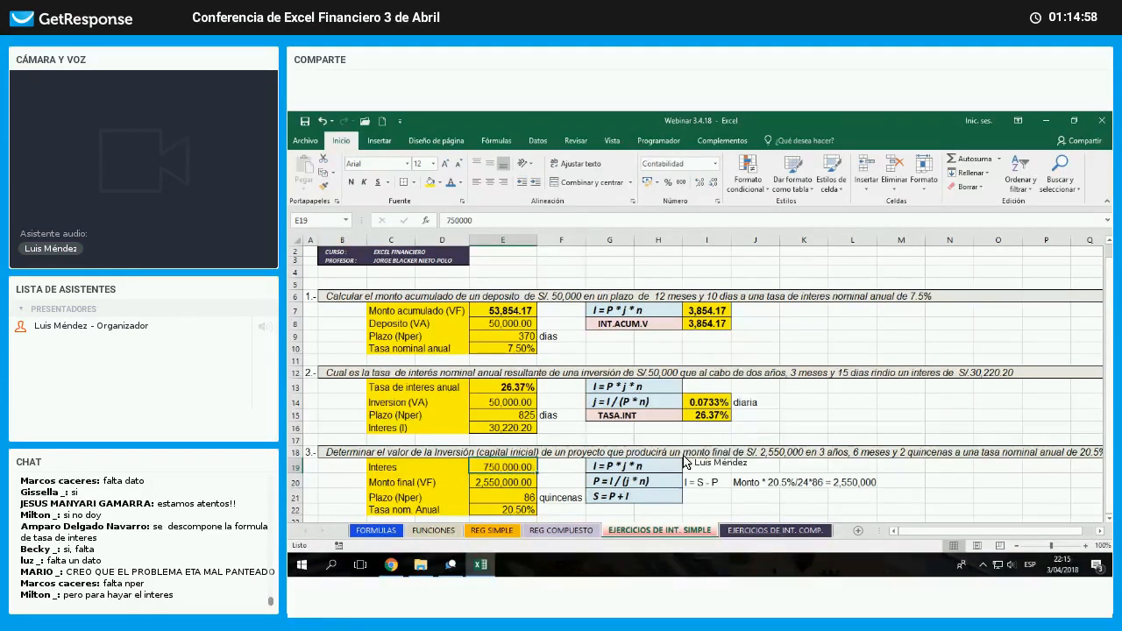
# - Clear the notes in I20:M20 beside exercise 3's formulas
pyautogui.click(704, 482)
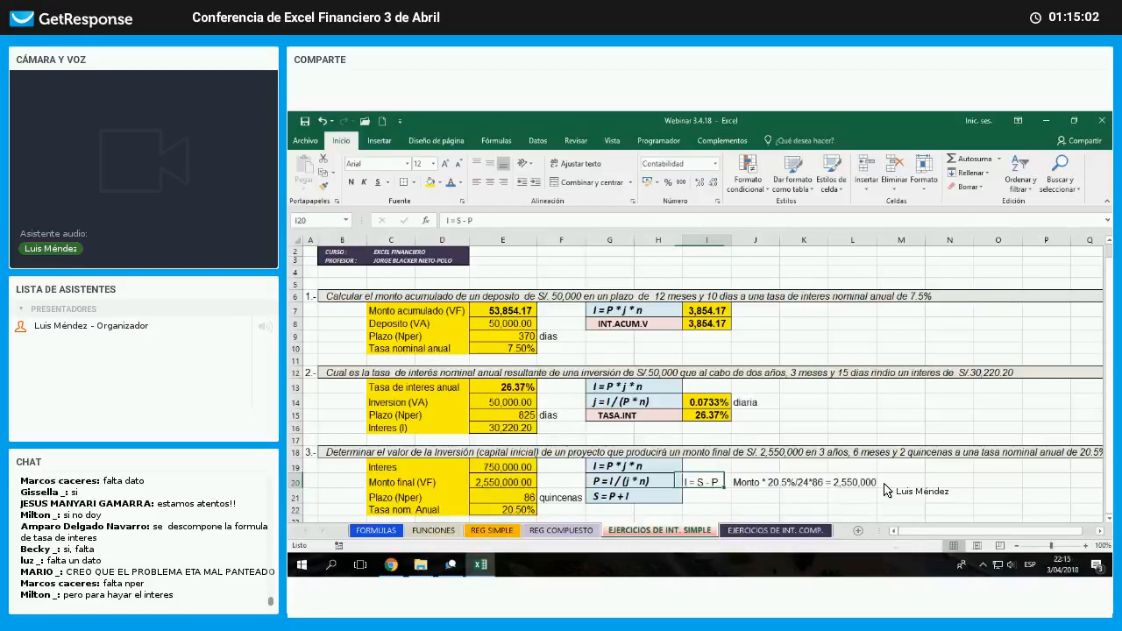
pyautogui.moveTo(885, 487); pyautogui.dragTo(912, 484)
pyautogui.press('Delete')
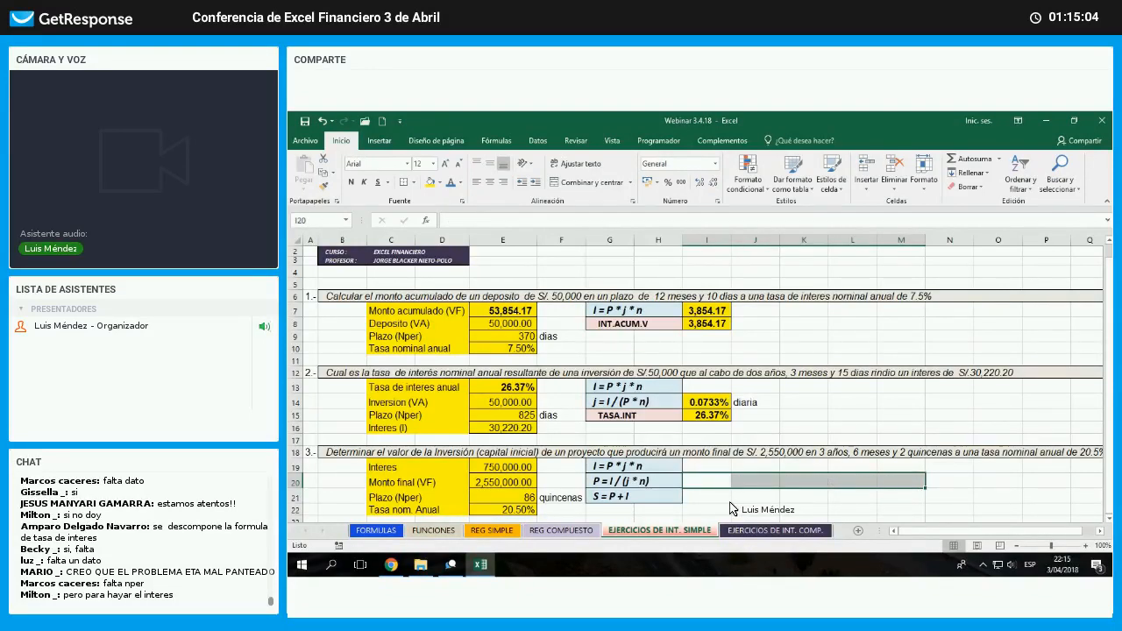
# - Calculate exercise 3's initial investment in I20 with the formula =E19/(E22/24*E21), following P = I / (j * n)
pyautogui.click(691, 496)
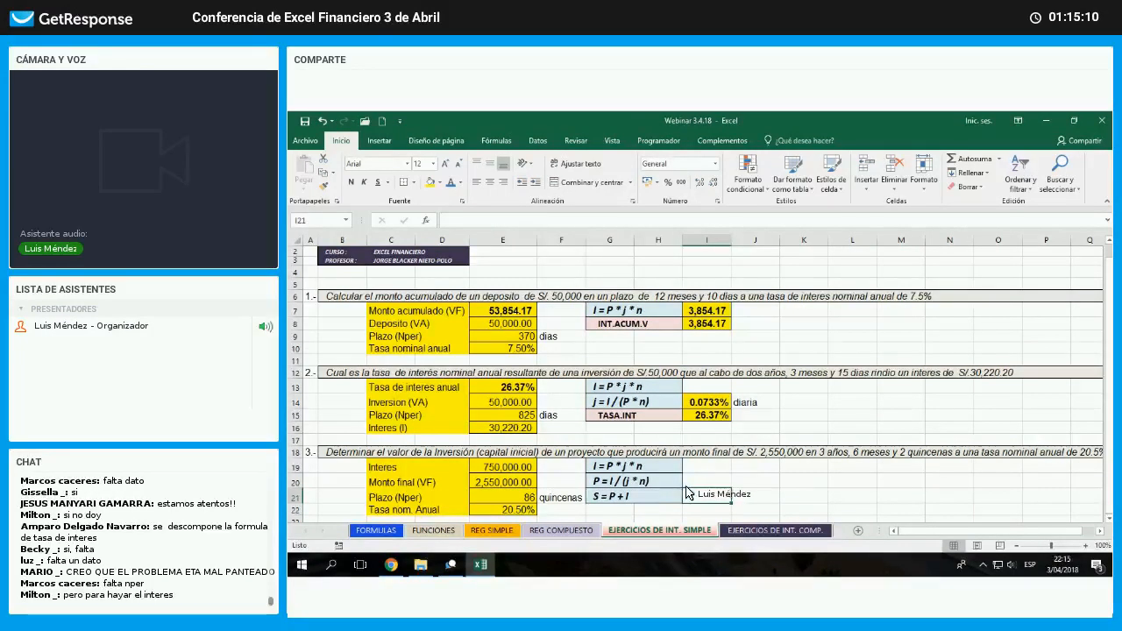
pyautogui.click(644, 484)
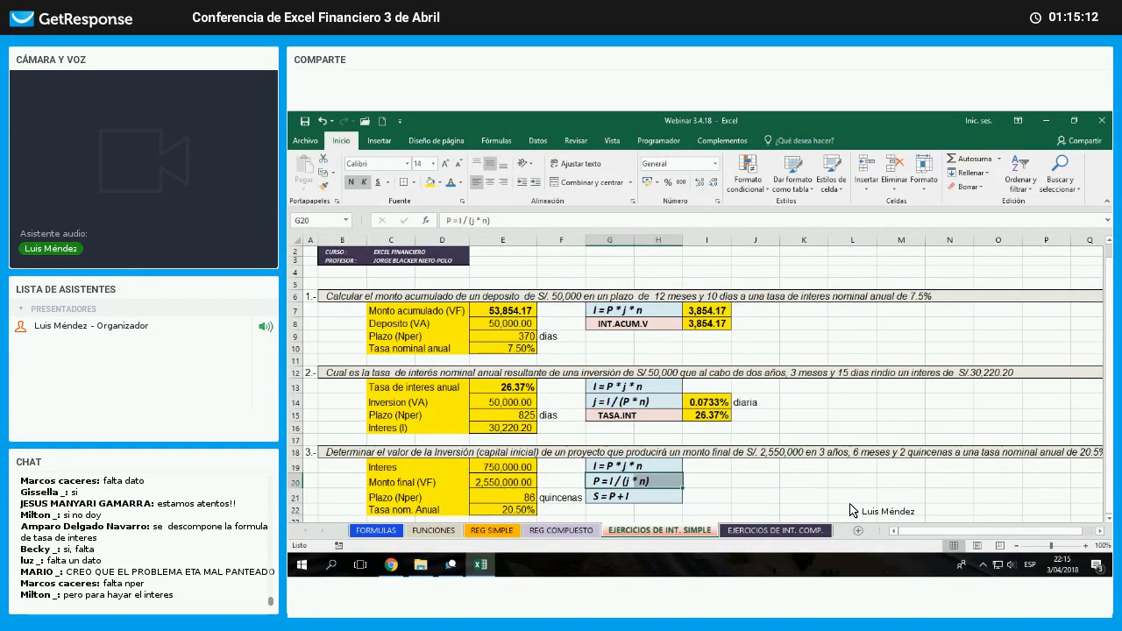
pyautogui.press('Right')
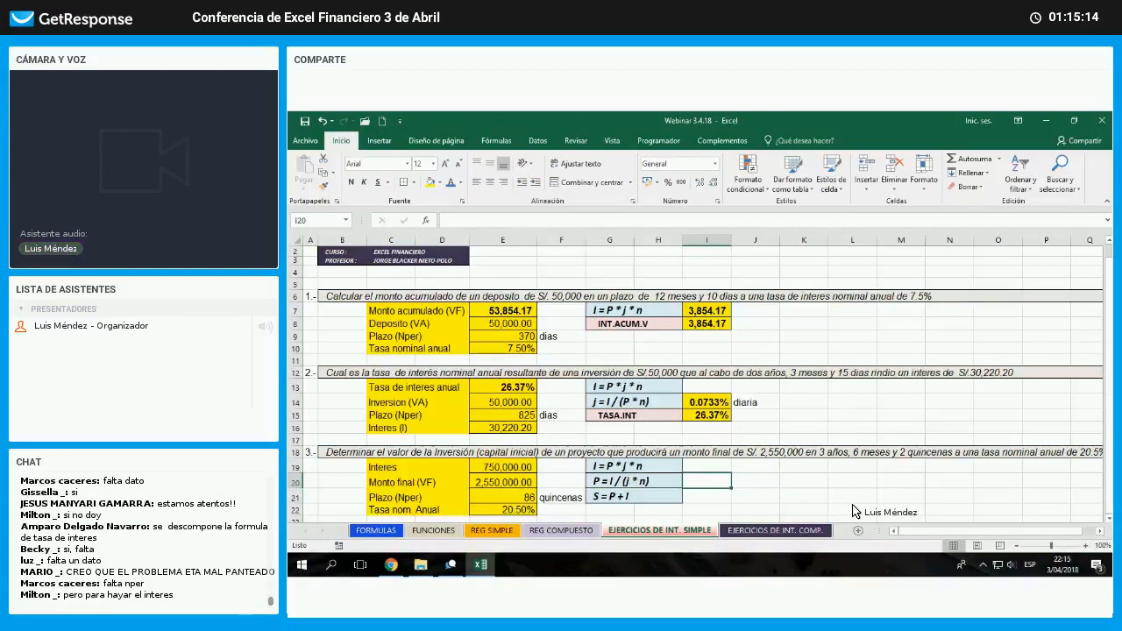
pyautogui.write('=')
pyautogui.press('Left')
pyautogui.press('Left')
pyautogui.press('Left')
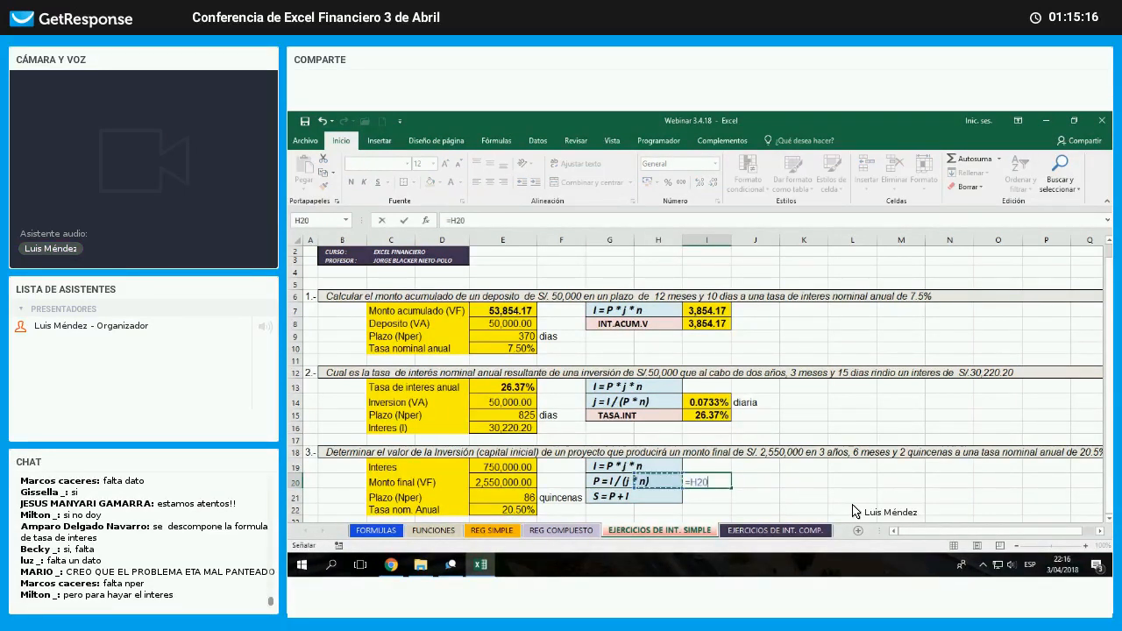
pyautogui.press('Up')
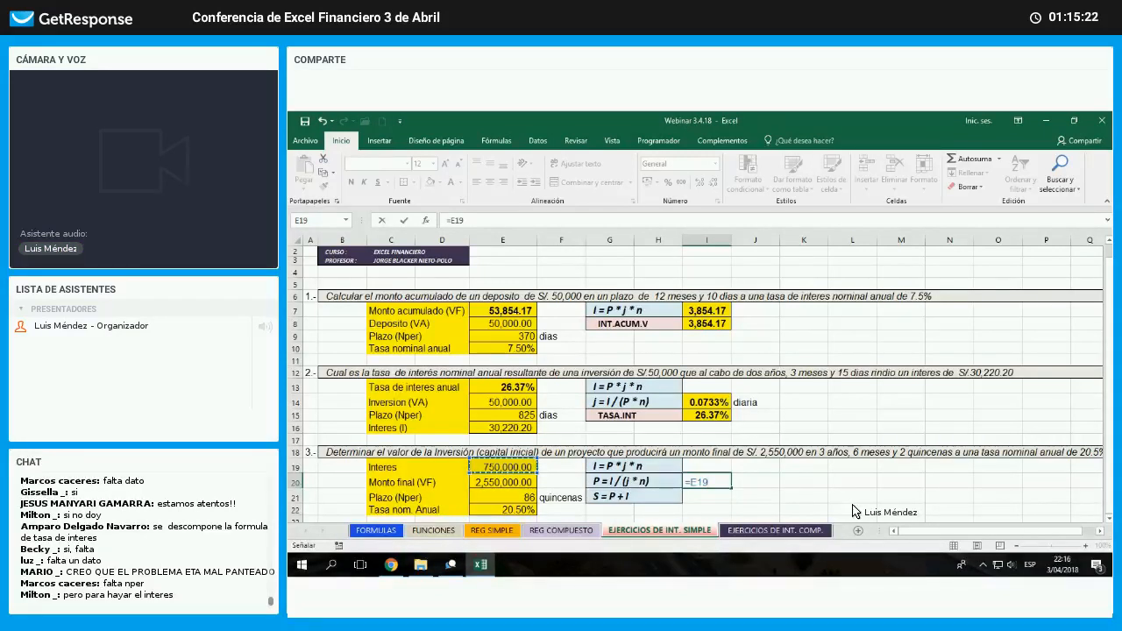
pyautogui.write('/(')
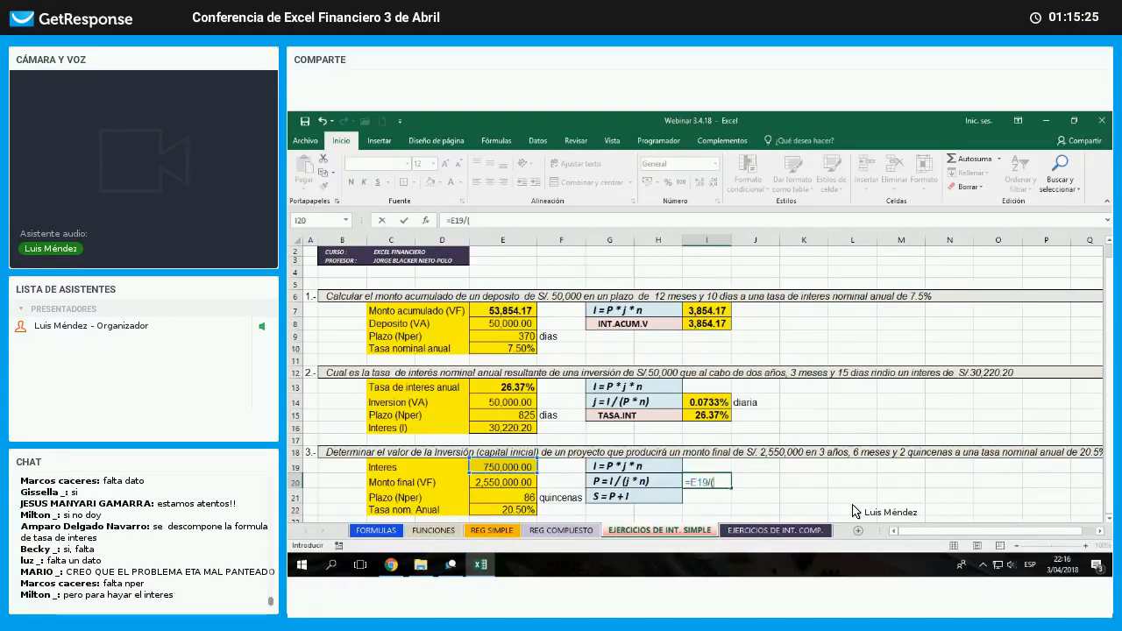
pyautogui.press('Left')
pyautogui.press('Left')
pyautogui.press('Left')
pyautogui.press('Left')
pyautogui.press('Down')
pyautogui.press('Down')
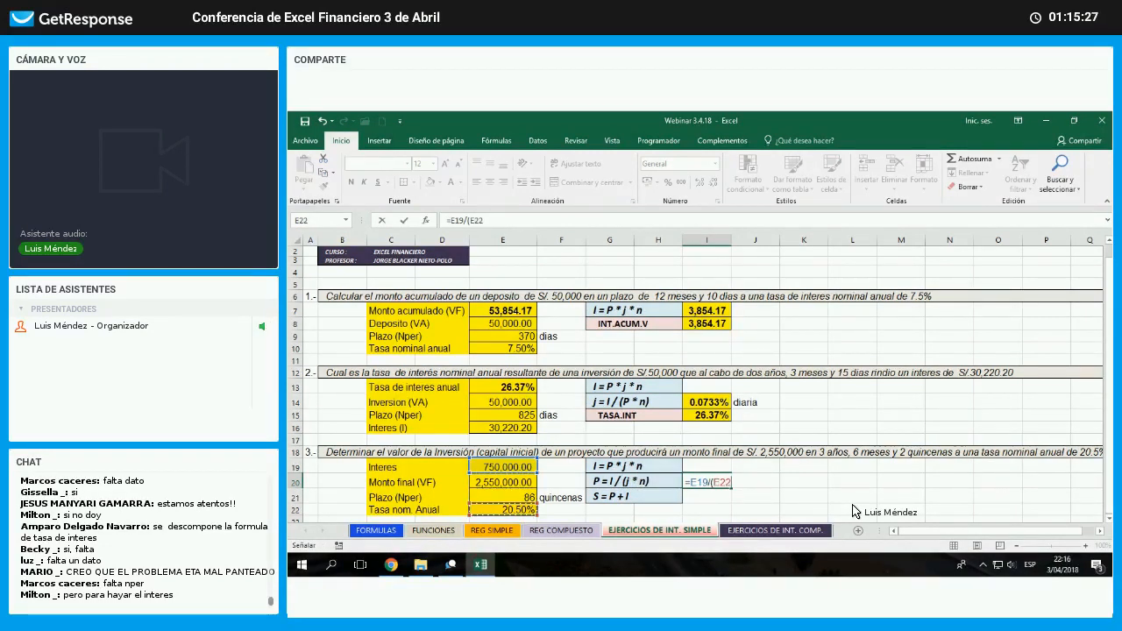
pyautogui.write('/')
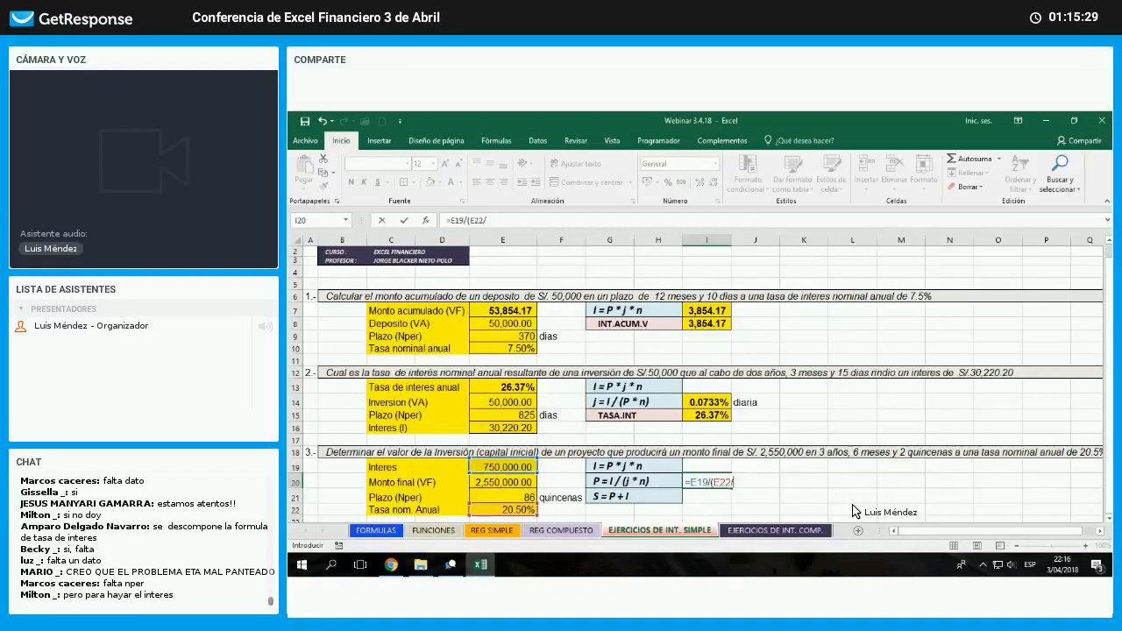
pyautogui.write('24*')
pyautogui.press('Left')
pyautogui.press('Left')
pyautogui.press('Left')
pyautogui.press('Left')
pyautogui.press('Down')
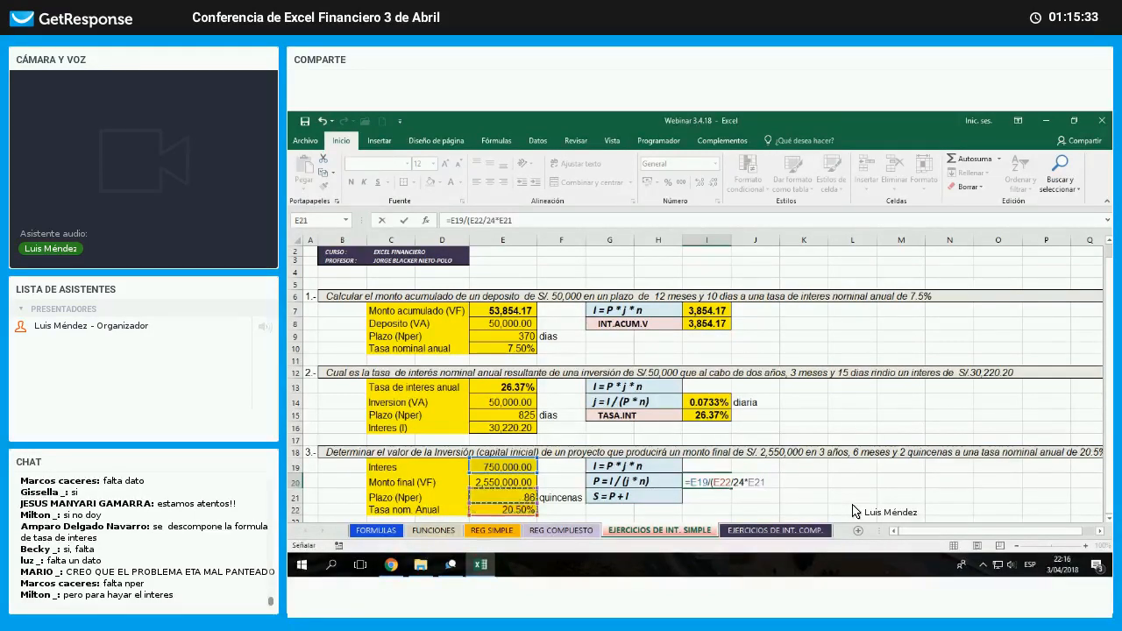
pyautogui.press('Return')
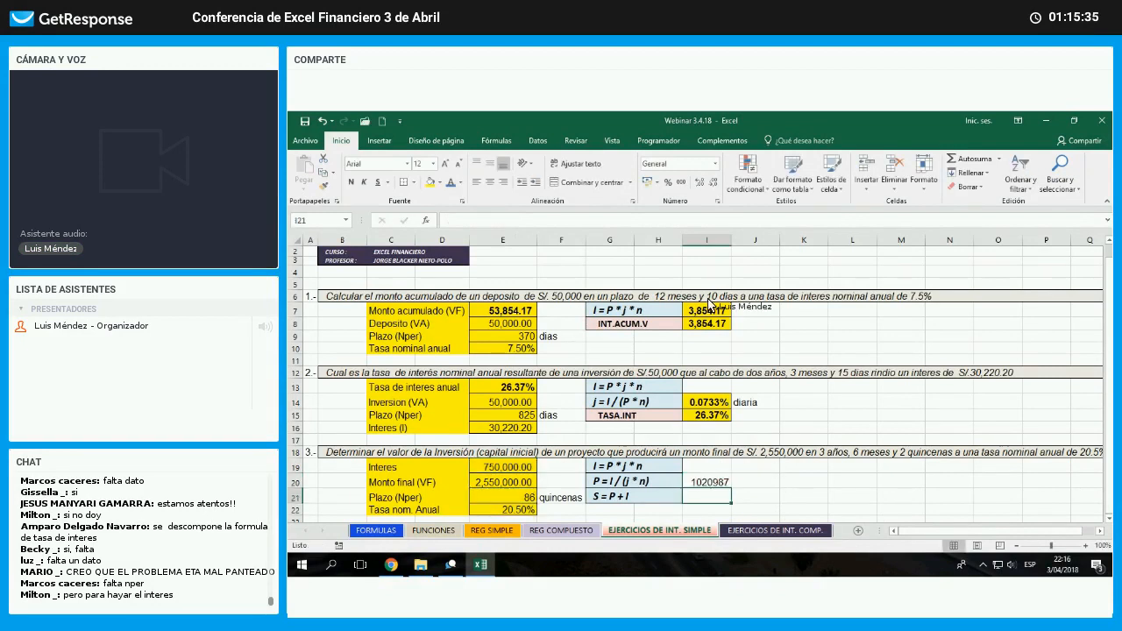
# - Format the investment result in I20 with thousands separators, the formatting copied from E20, and bold
pyautogui.press('Up')
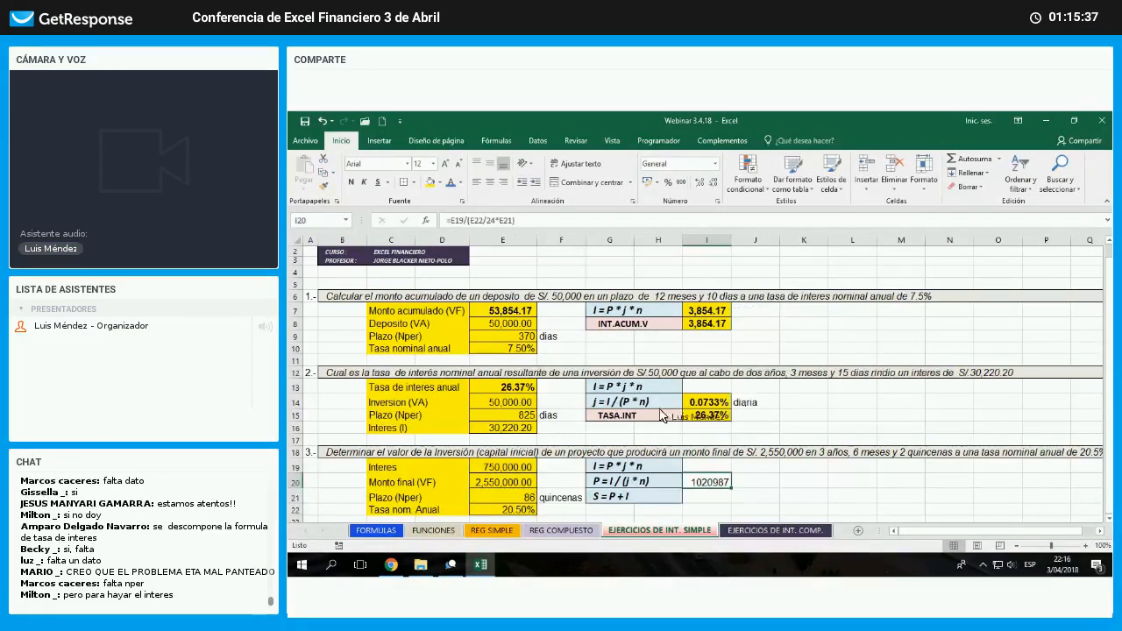
pyautogui.click(681, 182)
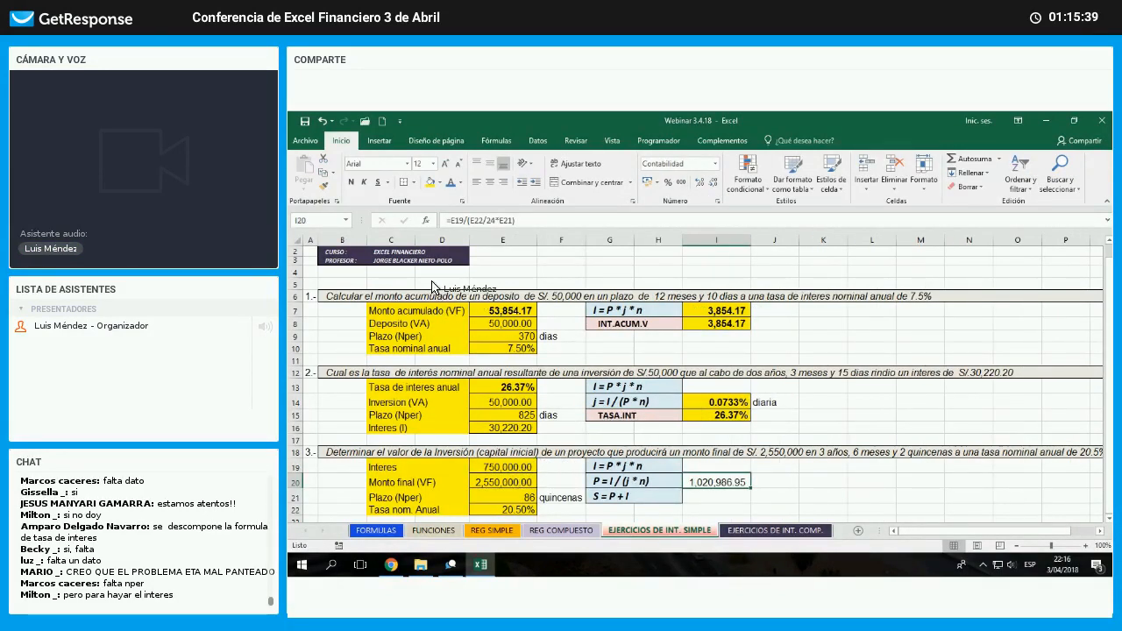
pyautogui.press('Left')
pyautogui.press('Left')
pyautogui.press('Left')
pyautogui.press('Left')
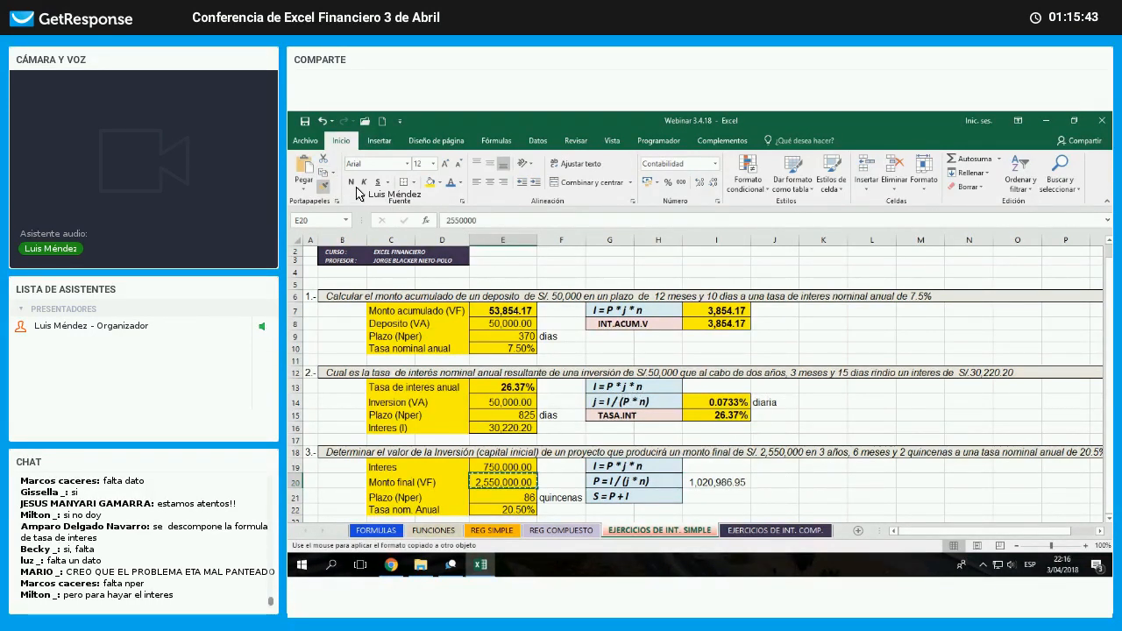
pyautogui.press('Right')
pyautogui.press('Right')
pyautogui.press('Right')
pyautogui.press('Right')
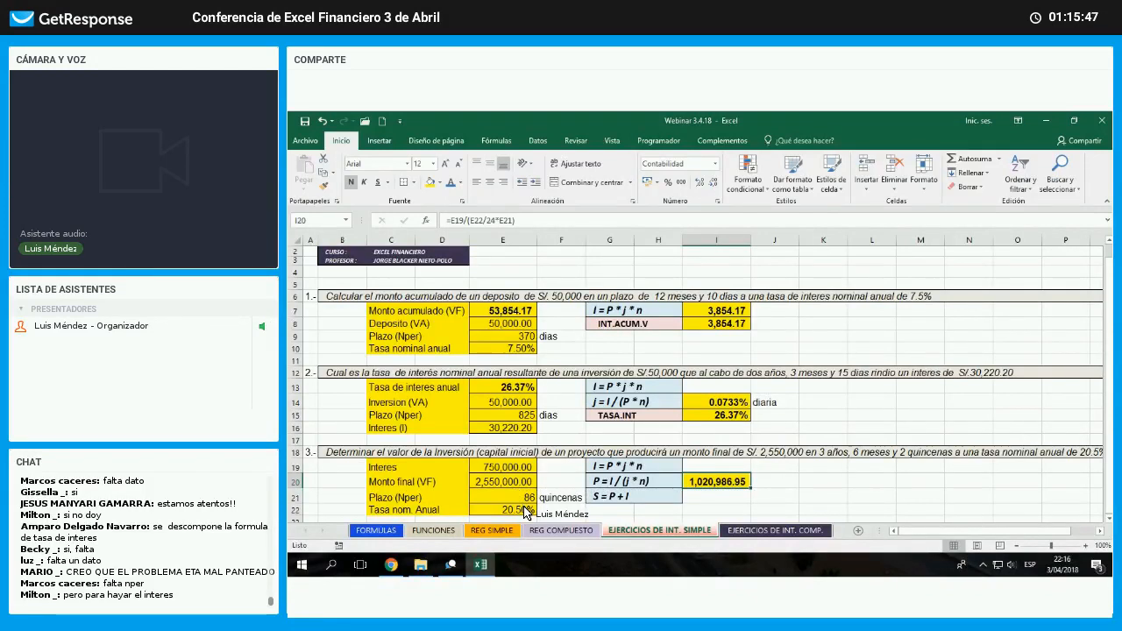
pyautogui.click(519, 497)
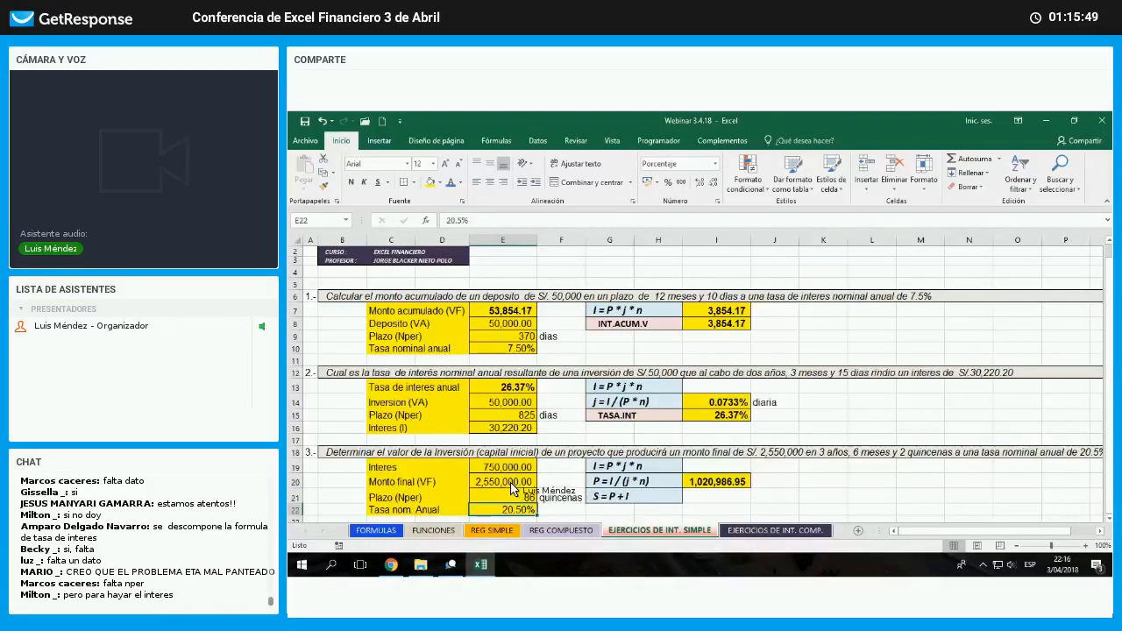
pyautogui.click(513, 483)
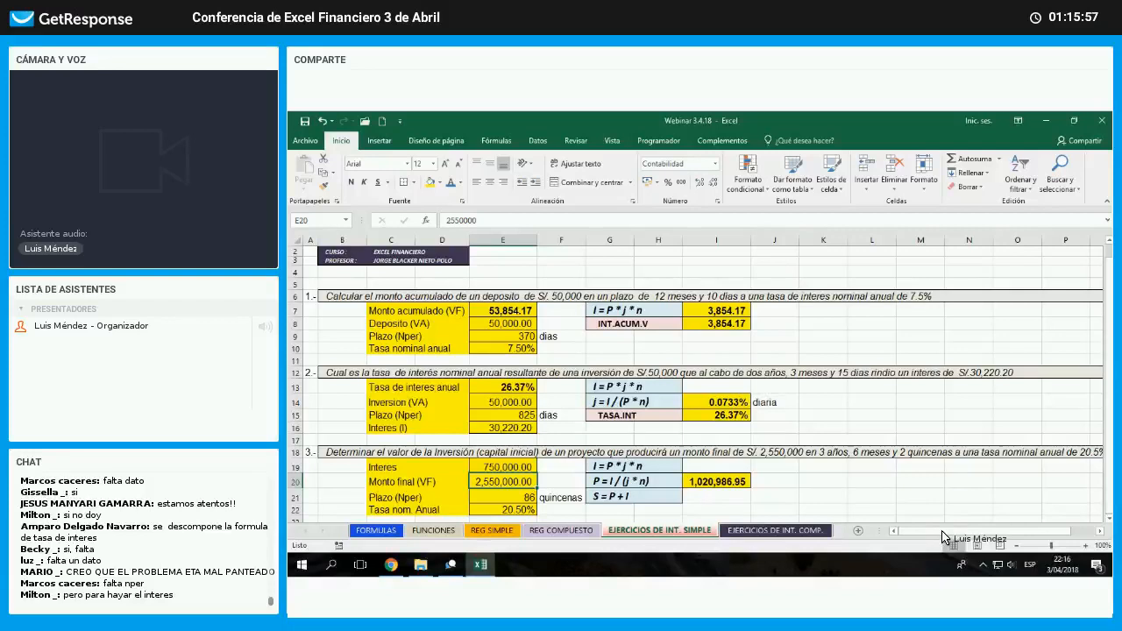
pyautogui.click(774, 482)
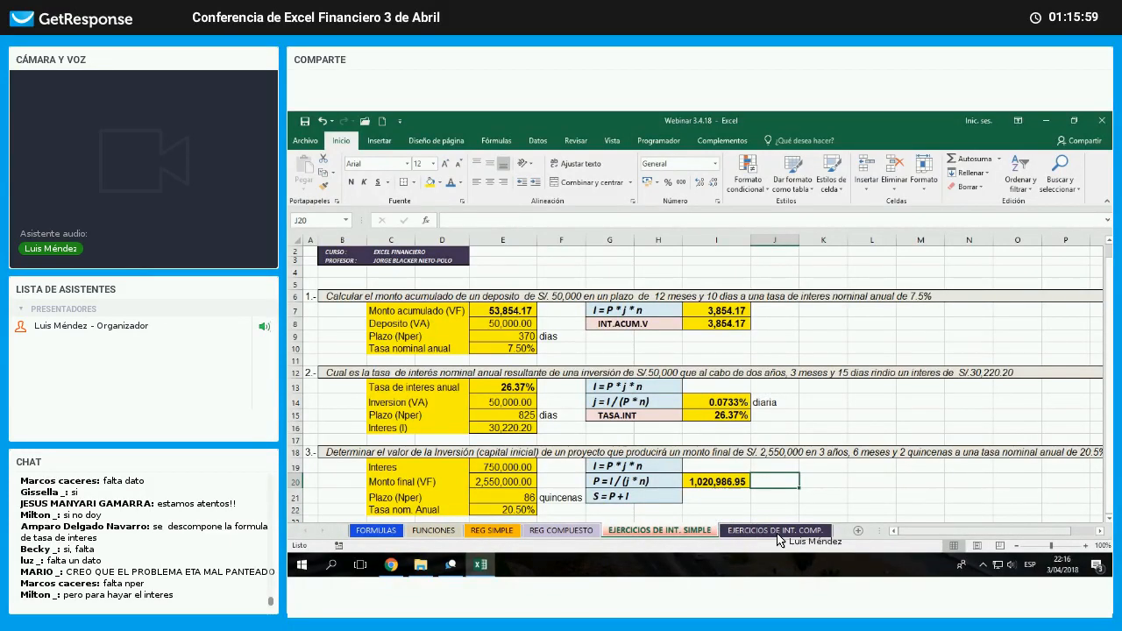
# - Calculate exercise 3's interest in I19 with the formula =+I20*E22/24*E21, following I = P * j * n, and format it with thousands separators
pyautogui.click(610, 510)
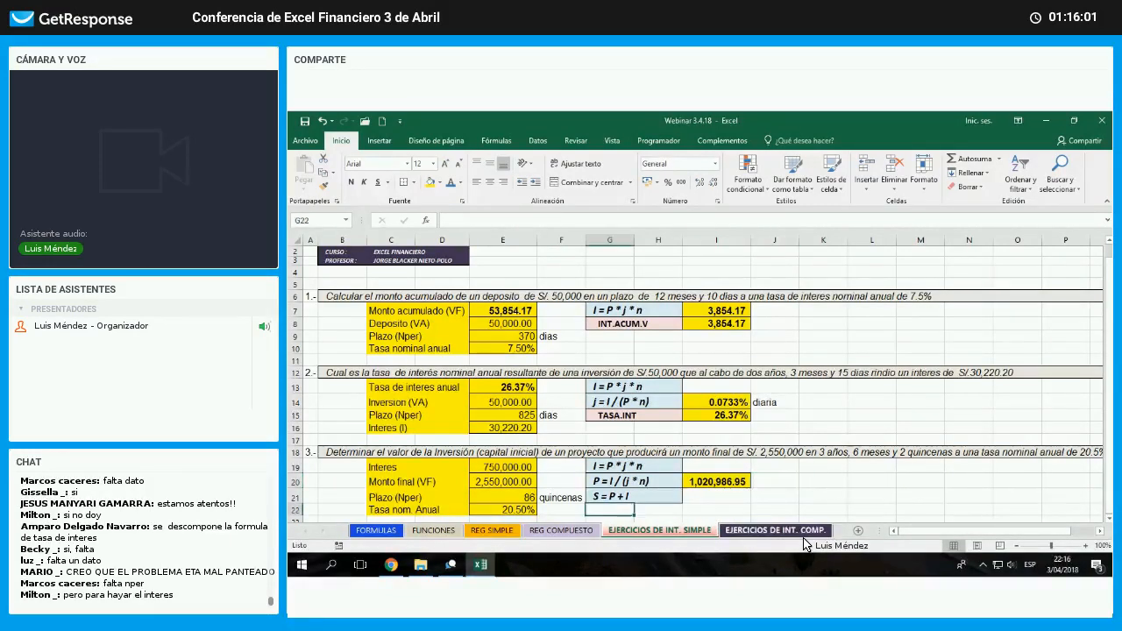
pyautogui.press('Up')
pyautogui.press('Up')
pyautogui.press('Up')
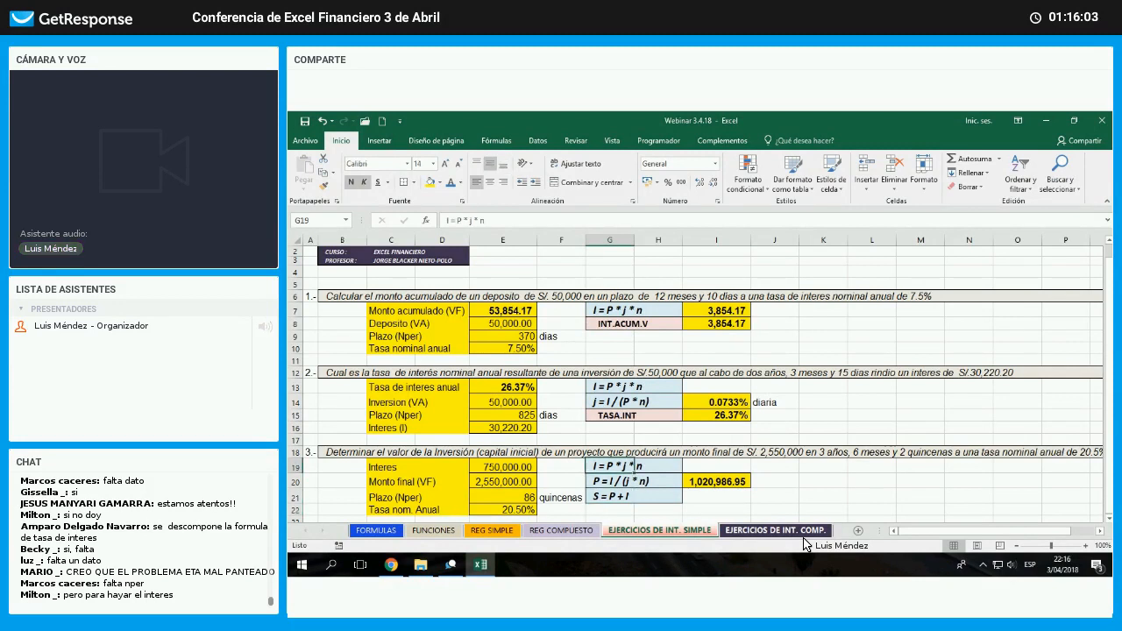
pyautogui.press('Right')
pyautogui.write('+')
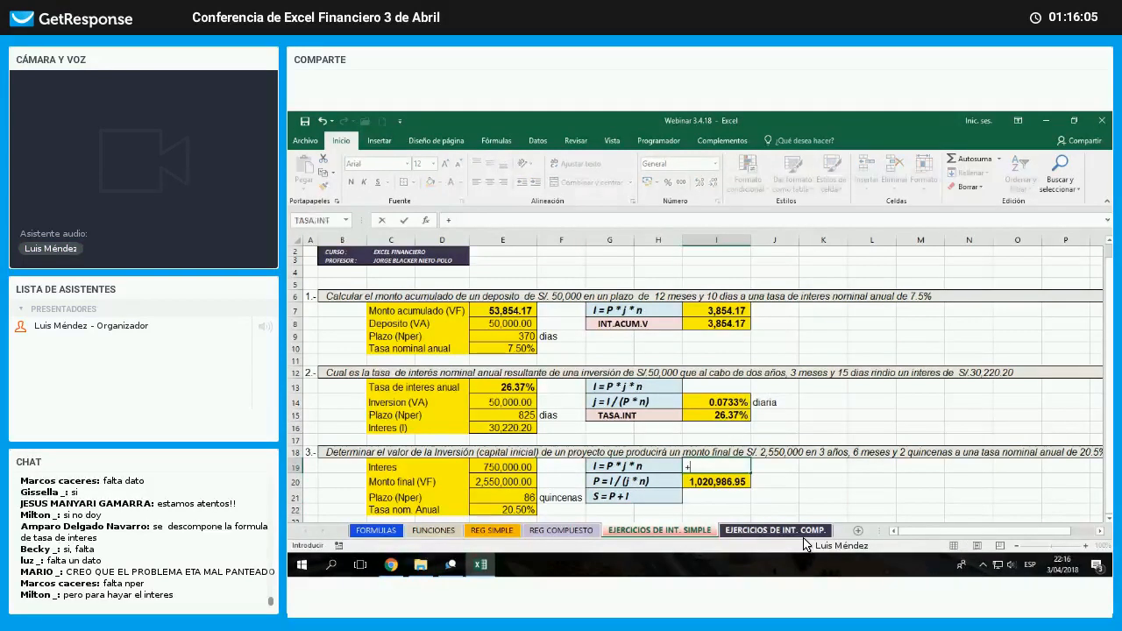
pyautogui.press('Down')
pyautogui.write('*')
pyautogui.press('Down')
pyautogui.press('Down')
pyautogui.press('Down')
pyautogui.press('Down')
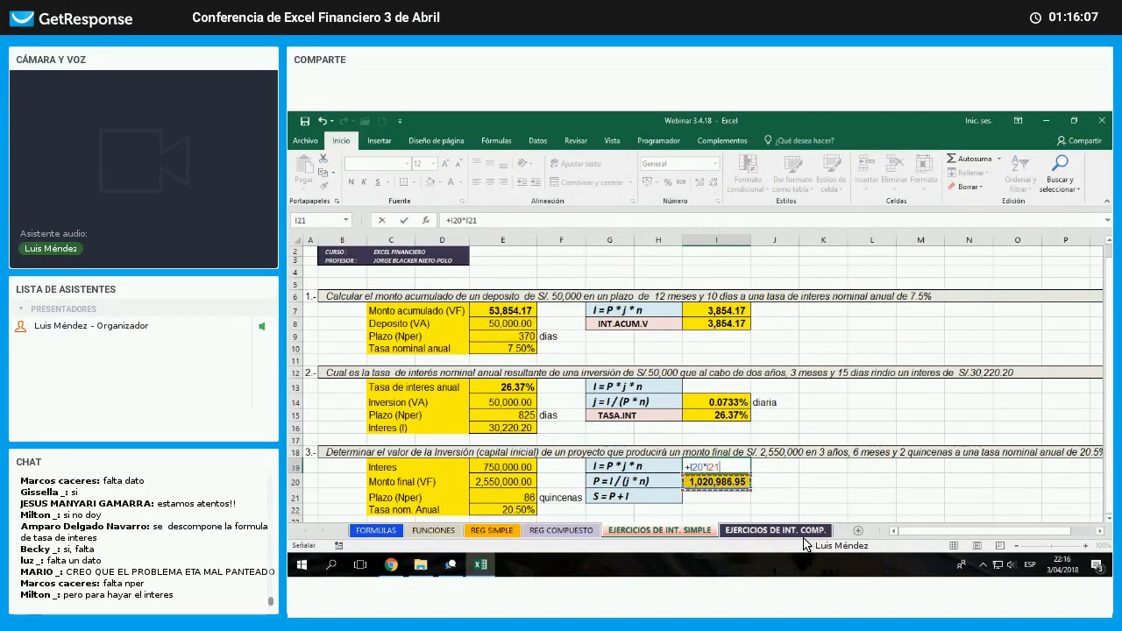
pyautogui.press('Left')
pyautogui.press('Left')
pyautogui.press('Left')
pyautogui.press('Up')
pyautogui.press('Left')
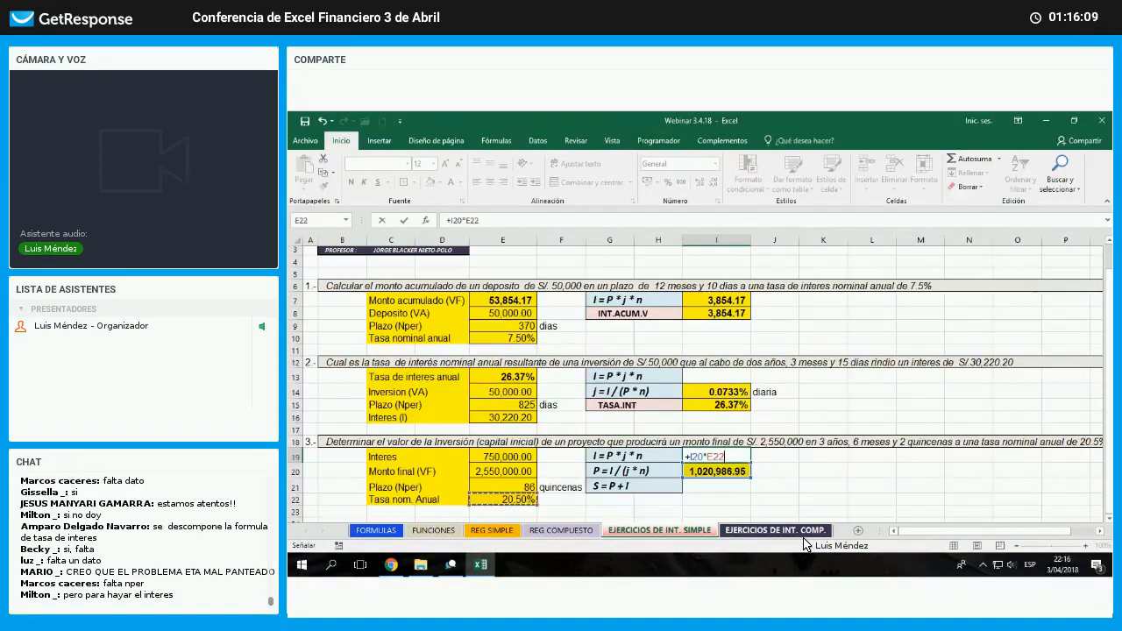
pyautogui.write('/24')
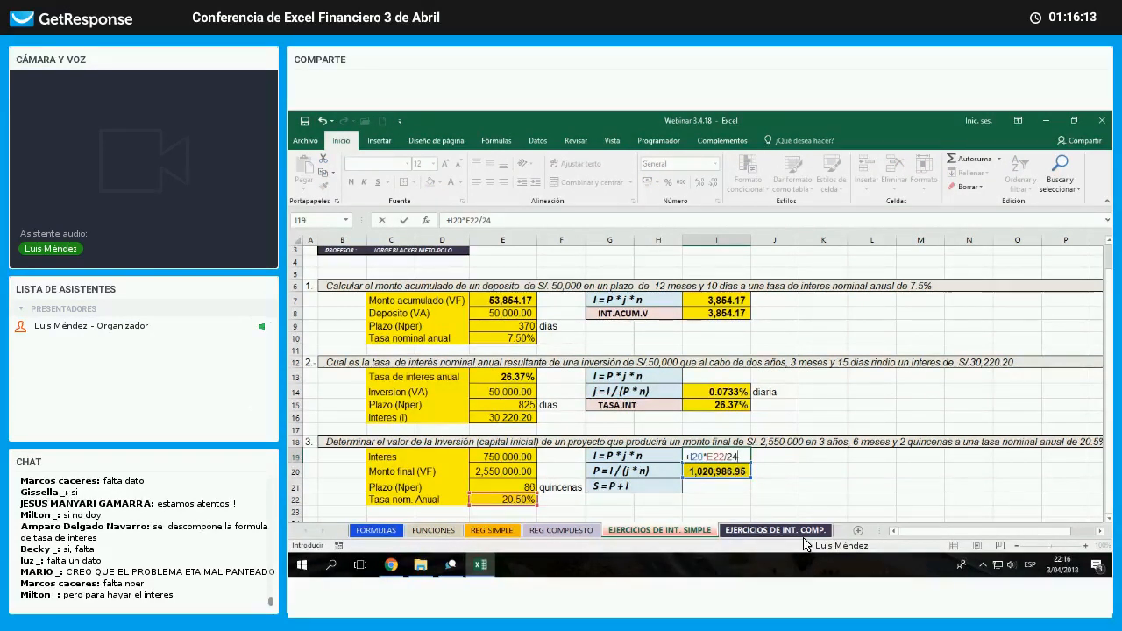
pyautogui.write('*')
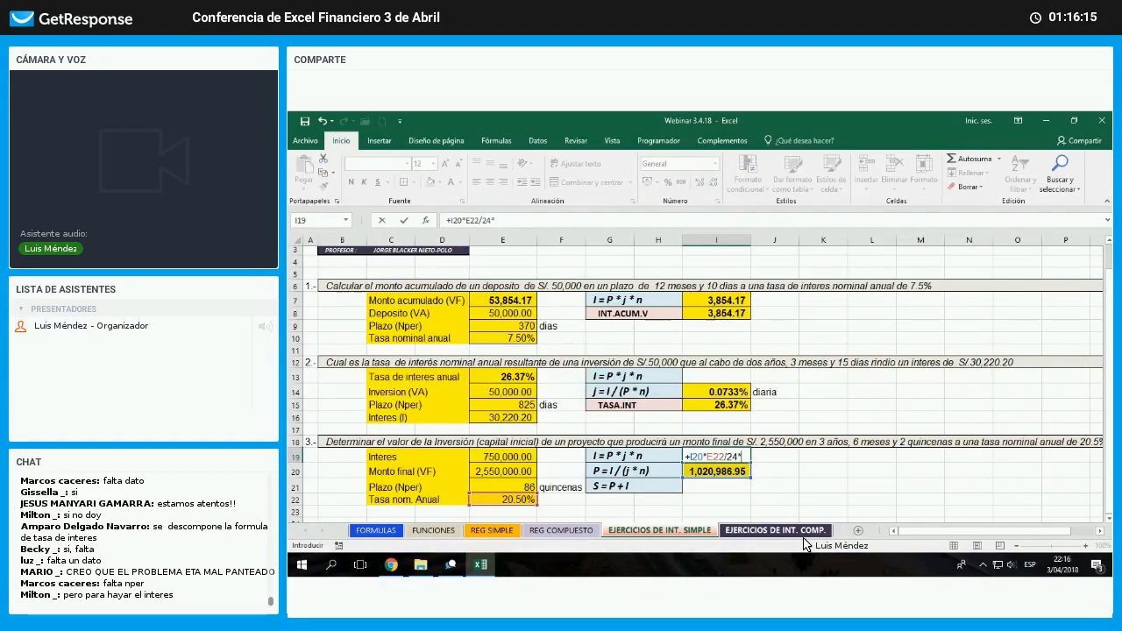
pyautogui.press('Escape')
pyautogui.press('Down')
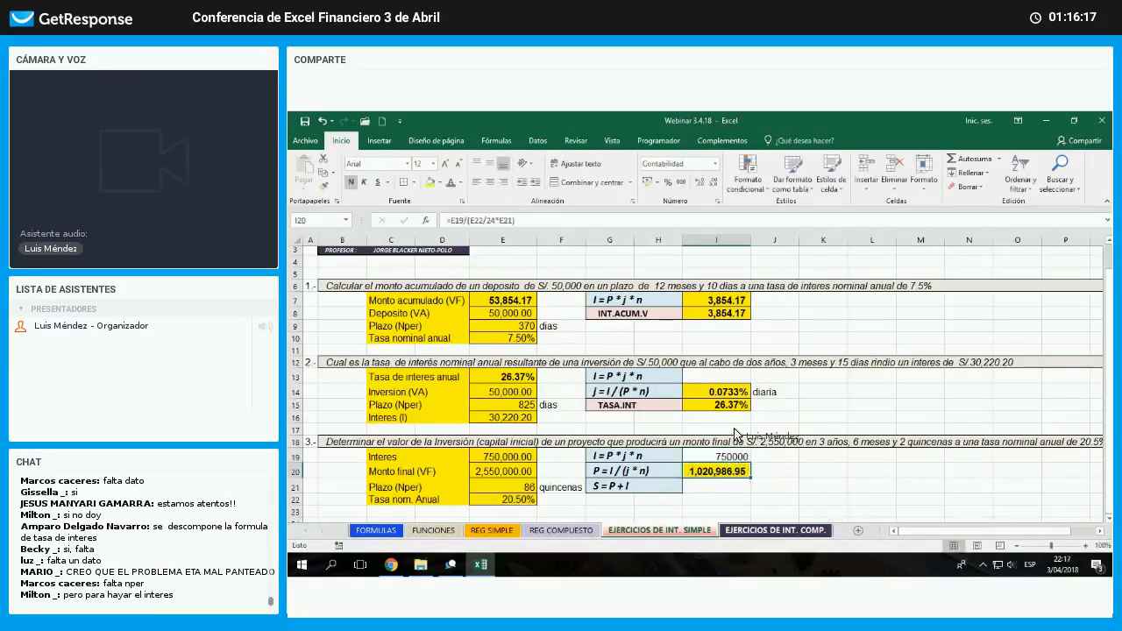
pyautogui.press('Up')
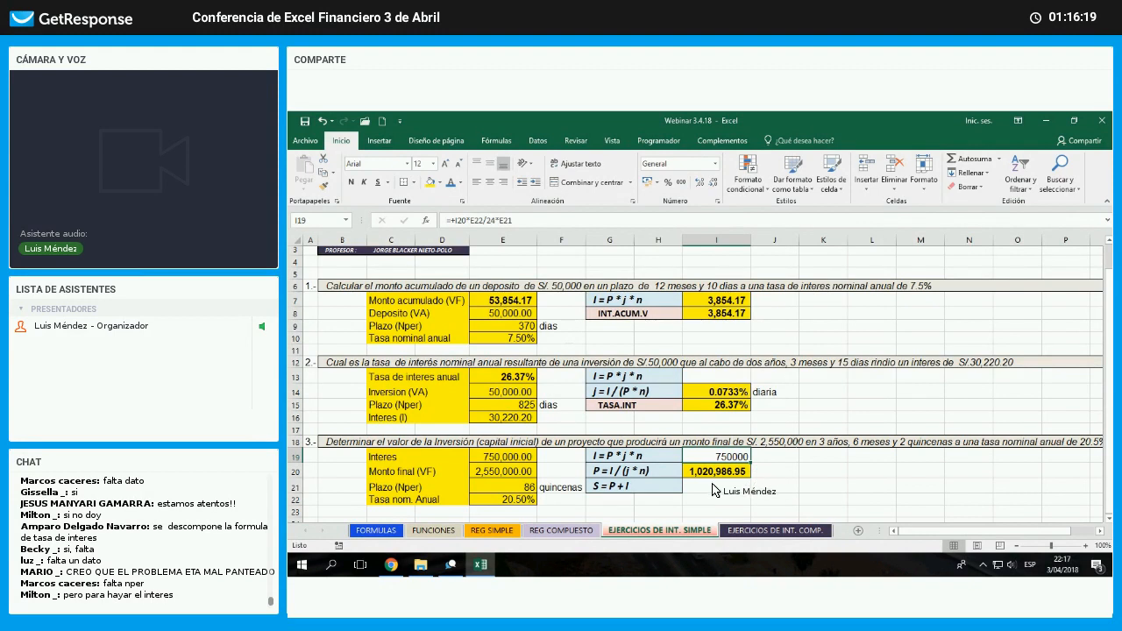
pyautogui.press('Down')
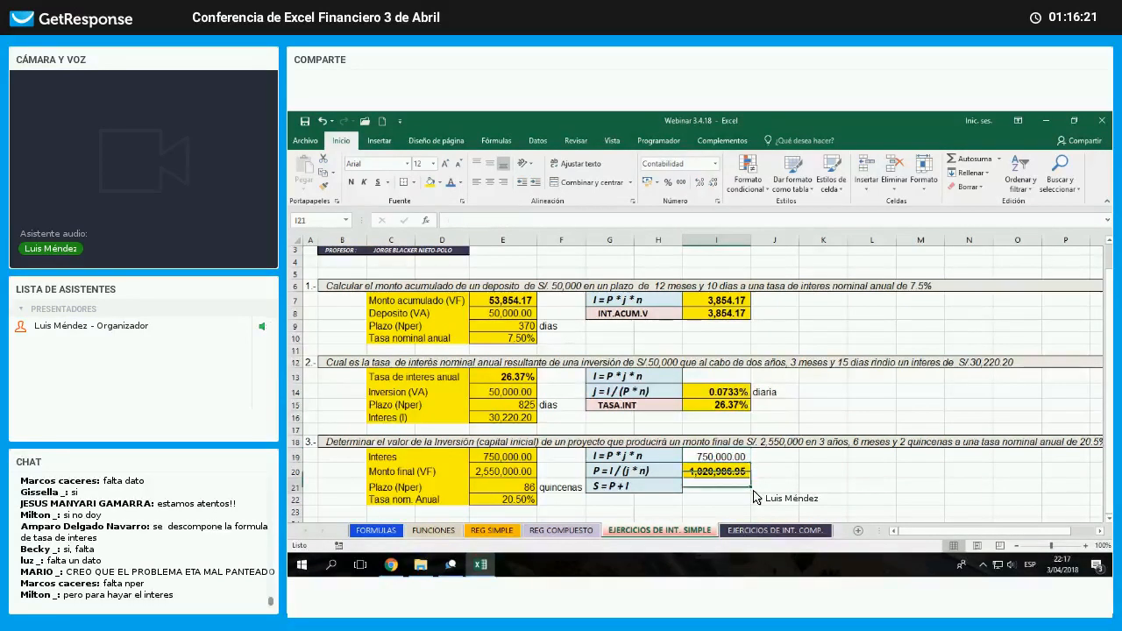
# - Enter a formula in I21 that adds the capital in I20 and the interest in I19 for exercise 3
pyautogui.press('Down')
pyautogui.write('+')
pyautogui.press('Up')
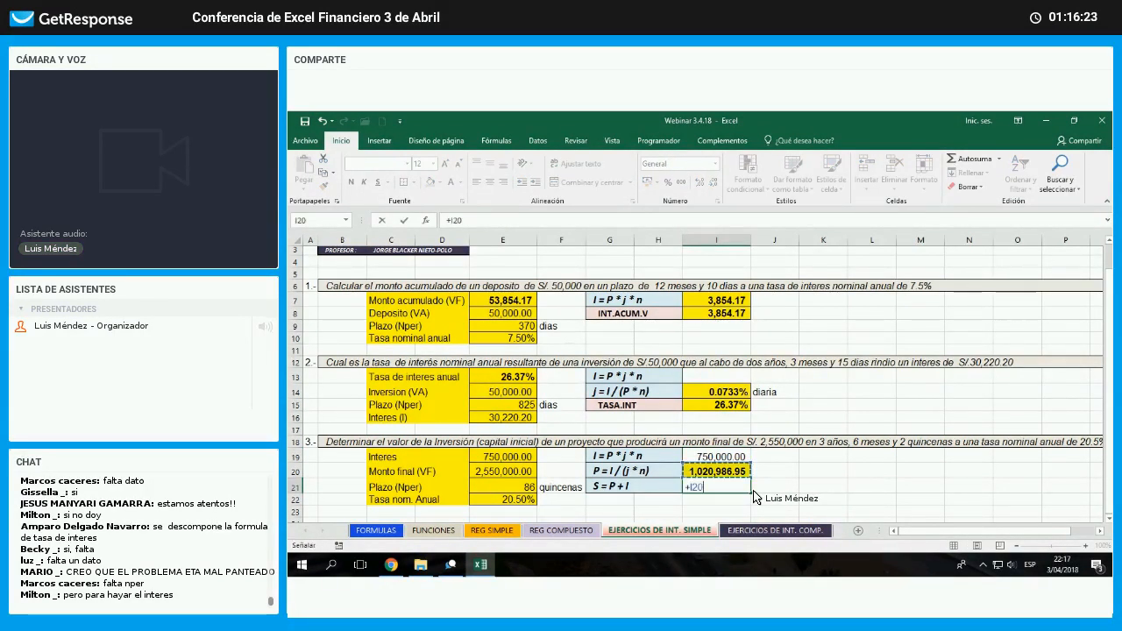
pyautogui.write('+')
pyautogui.press('Up')
pyautogui.press('Up')
pyautogui.press('Up')
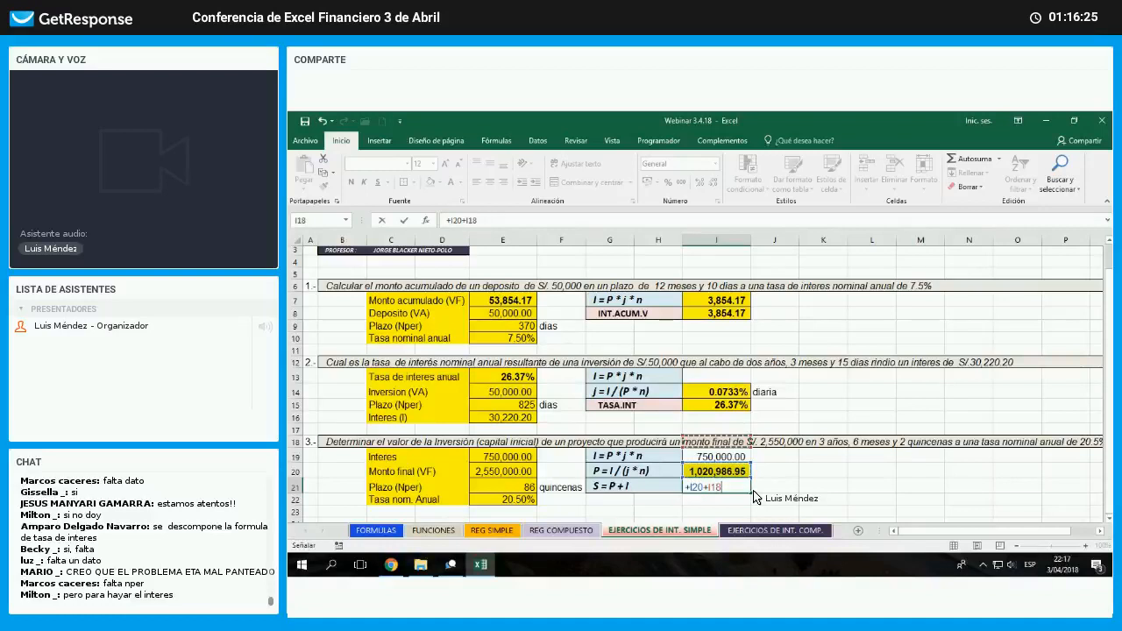
pyautogui.press('Down')
pyautogui.press('Return')
pyautogui.press('Up')
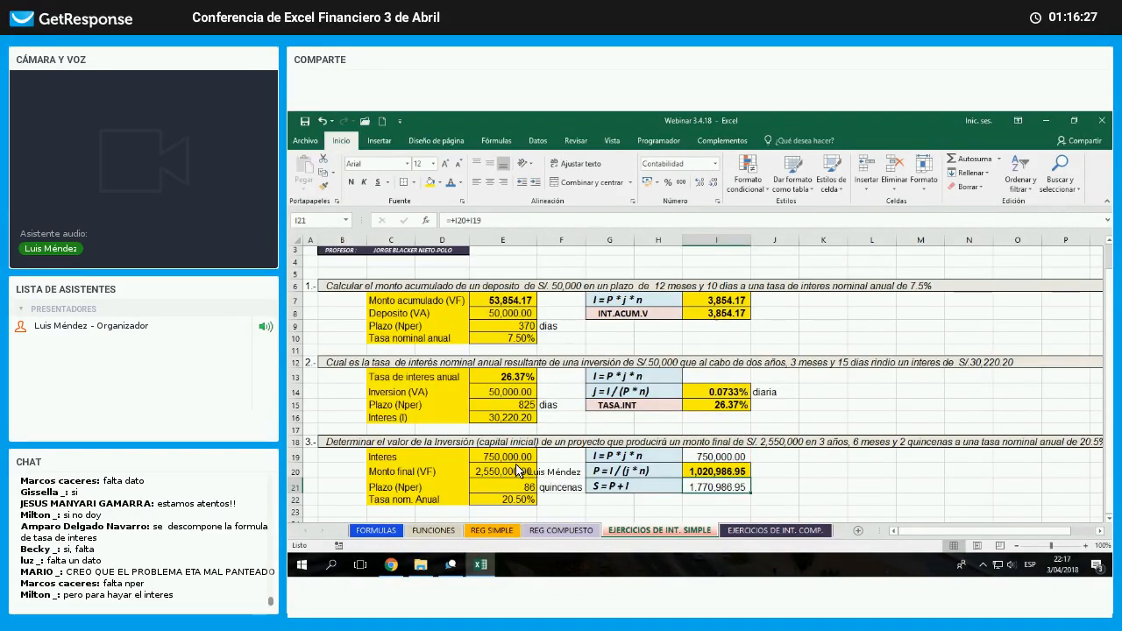
# - Set exercise 3's Monto final (VF) in E20 to 1770986.95
pyautogui.click(516, 471)
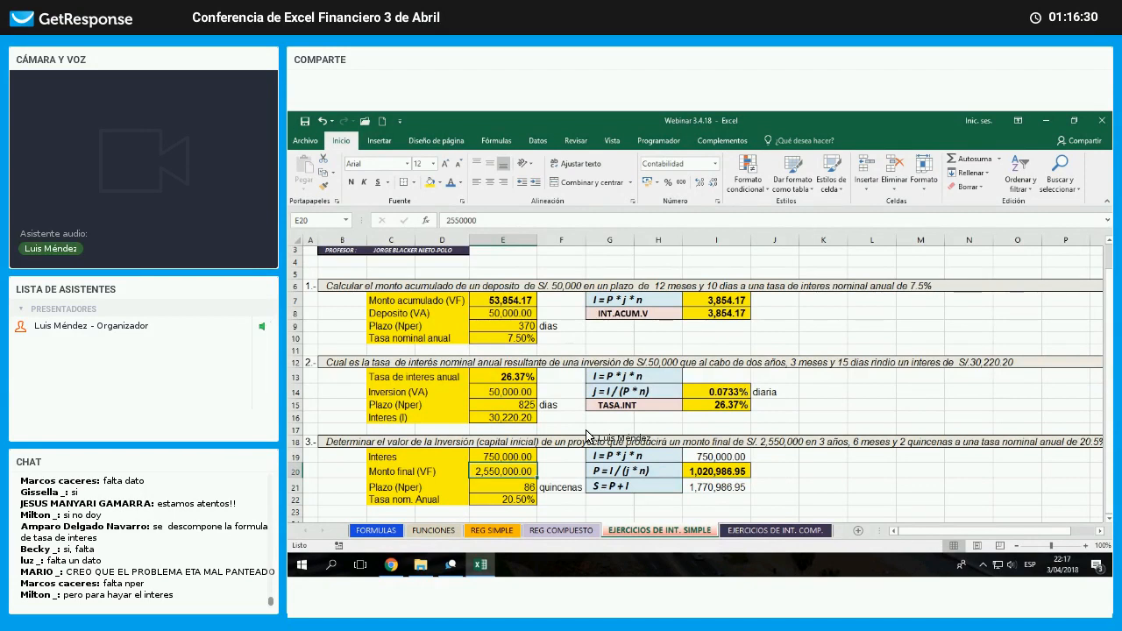
pyautogui.write('177')
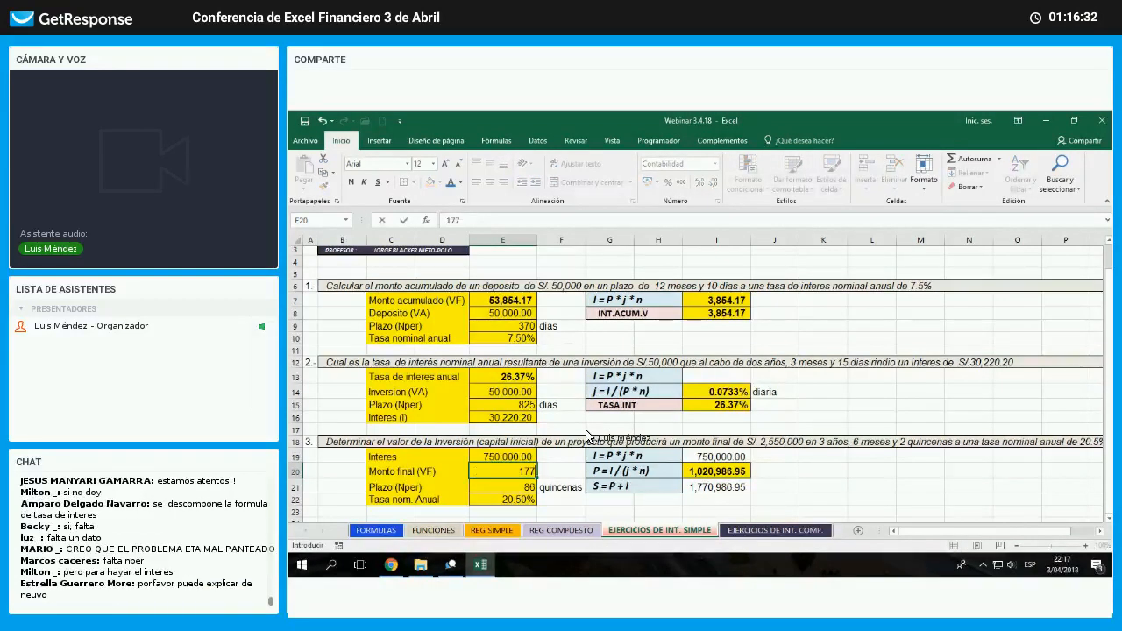
pyautogui.write('0986.95')
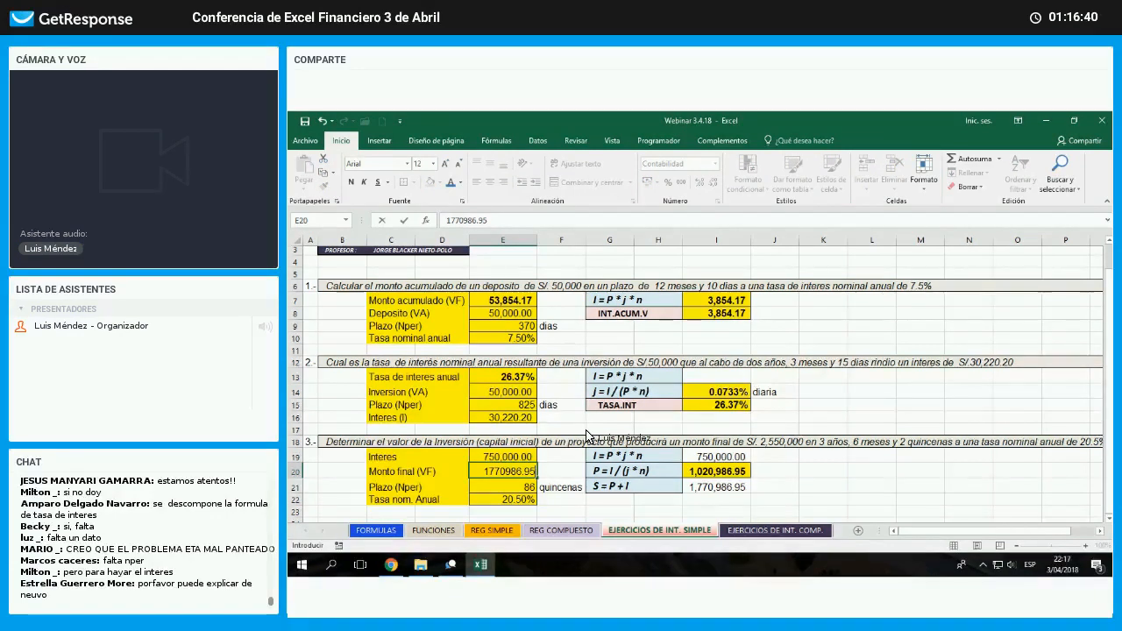
pyautogui.press('Return')
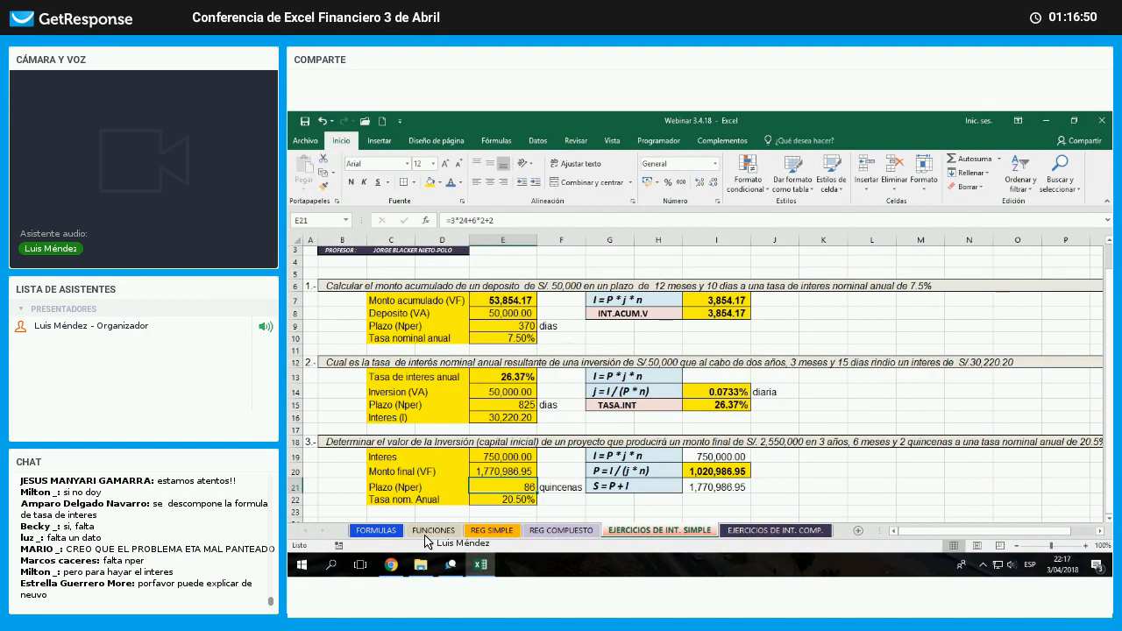
# - Replace the final amount in exercise 3's statement in B18 with 1,770,986.95
pyautogui.press('Up')
pyautogui.press('Up')
pyautogui.press('Up')
pyautogui.press('F2')
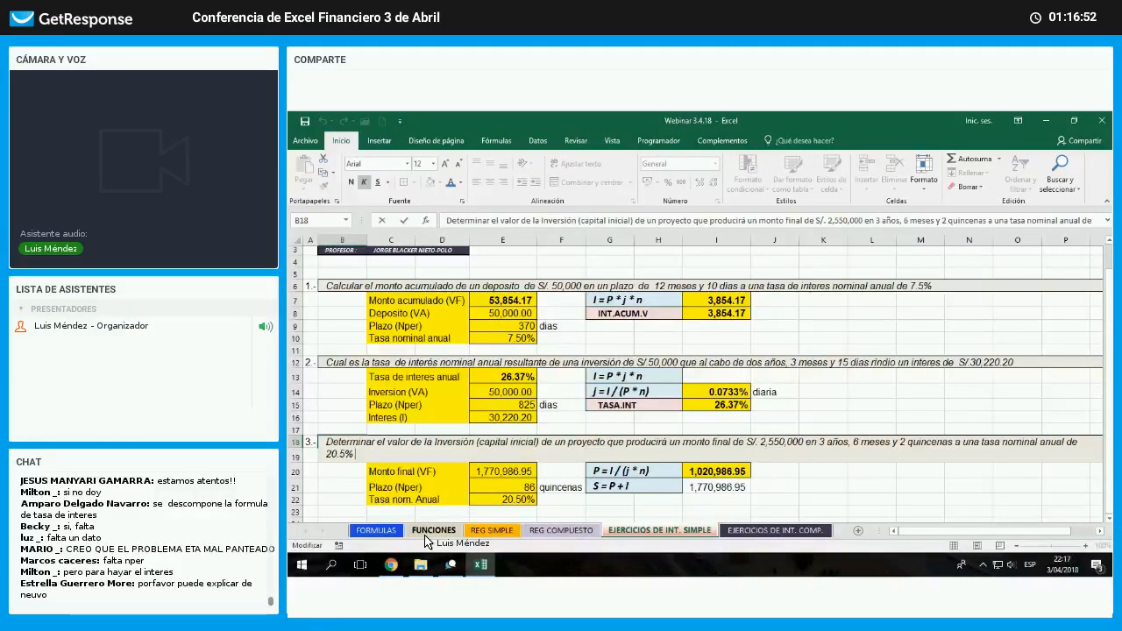
pyautogui.press('Left')
pyautogui.press('Up')
pyautogui.press('Left')
pyautogui.press('Left')
pyautogui.press('Left')
pyautogui.press('Left')
pyautogui.press('Left')
pyautogui.press('Left')
pyautogui.press('Left')
pyautogui.press('Left')
pyautogui.press('Left')
pyautogui.press('Left')
pyautogui.press('Left')
pyautogui.press('Left')
pyautogui.press('Left')
pyautogui.press('Left')
pyautogui.press('Left')
pyautogui.press('Left')
pyautogui.press('Left')
pyautogui.press('Left')
pyautogui.press('Left')
pyautogui.press('Left')
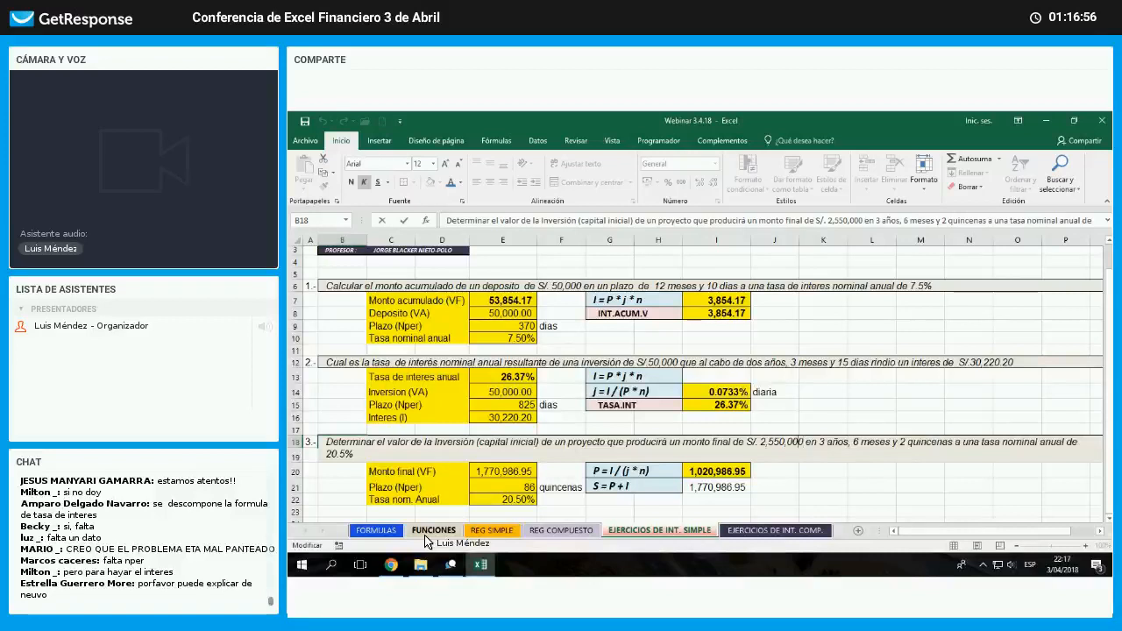
pyautogui.press('BackSpace')
pyautogui.press('BackSpace')
pyautogui.press('BackSpace')
pyautogui.press('BackSpace')
pyautogui.press('BackSpace')
pyautogui.press('BackSpace')
pyautogui.press('BackSpace')
pyautogui.press('BackSpace')
pyautogui.press('BackSpace')
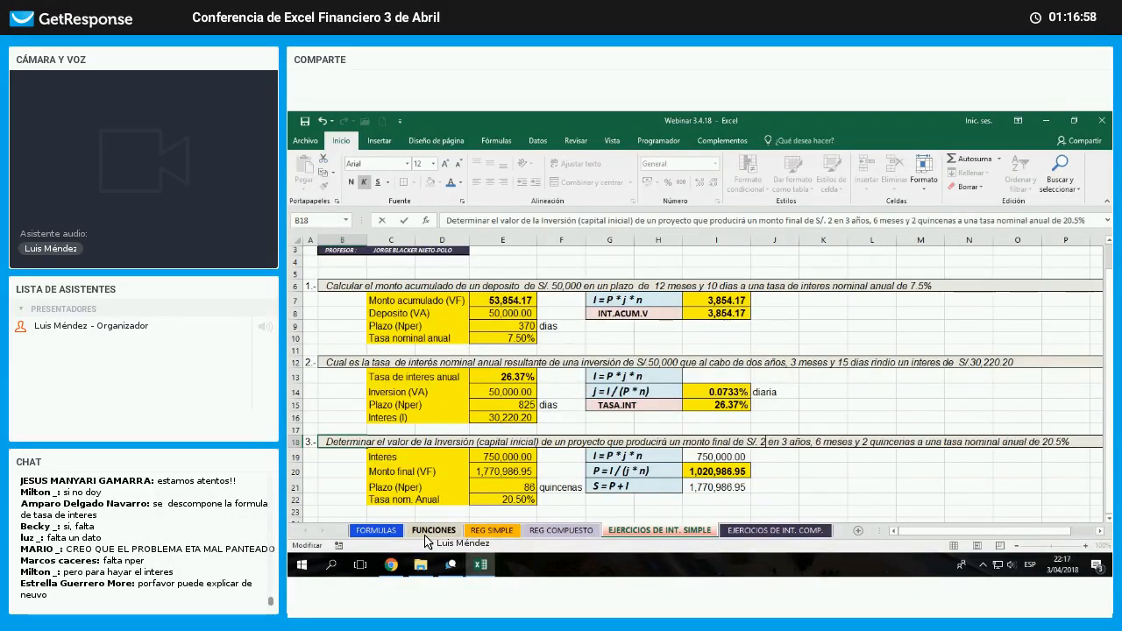
pyautogui.write('1,7')
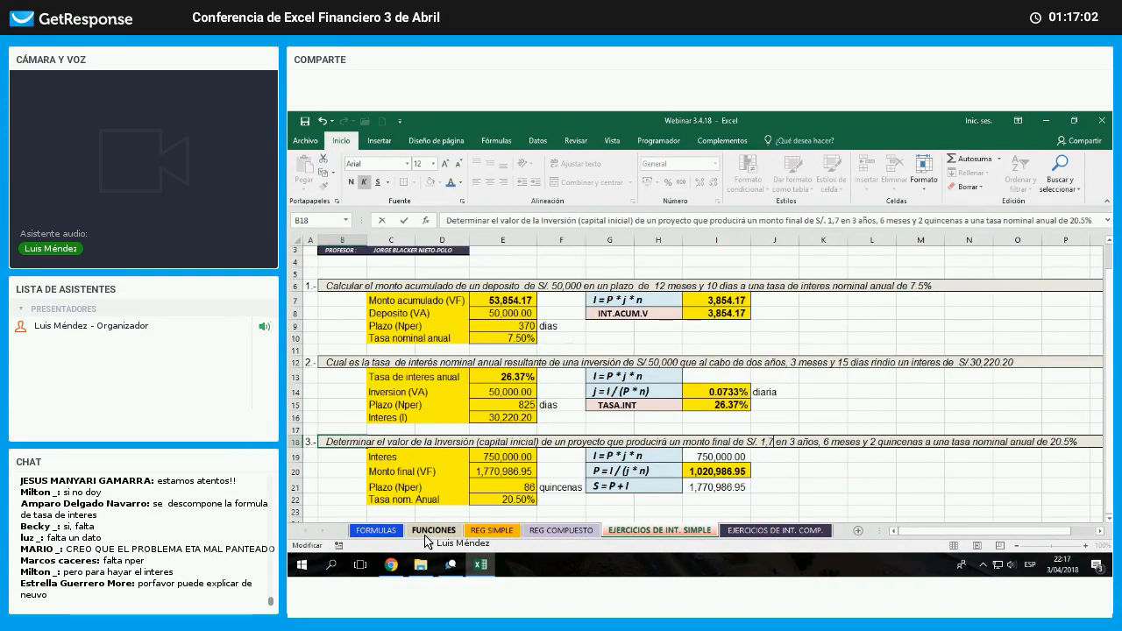
pyautogui.write('70,986.95')
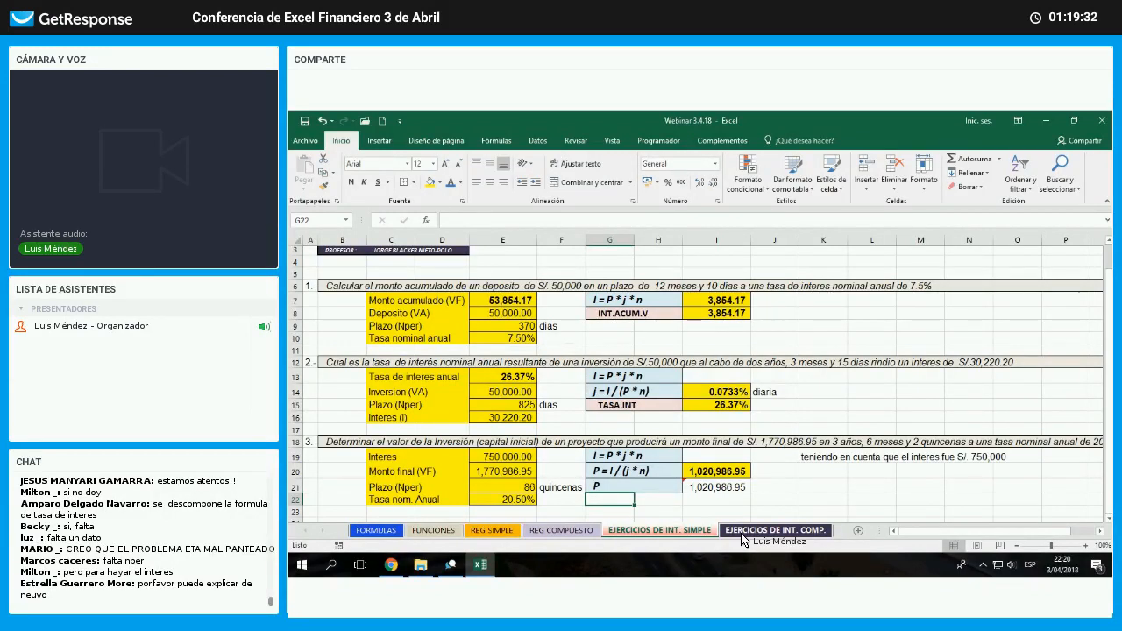
# - On the EJERCICIOS DE INT. COMP. sheet, enter the label TEA in C7 and 6.75% in D7 for exercise 1
pyautogui.click(742, 536)
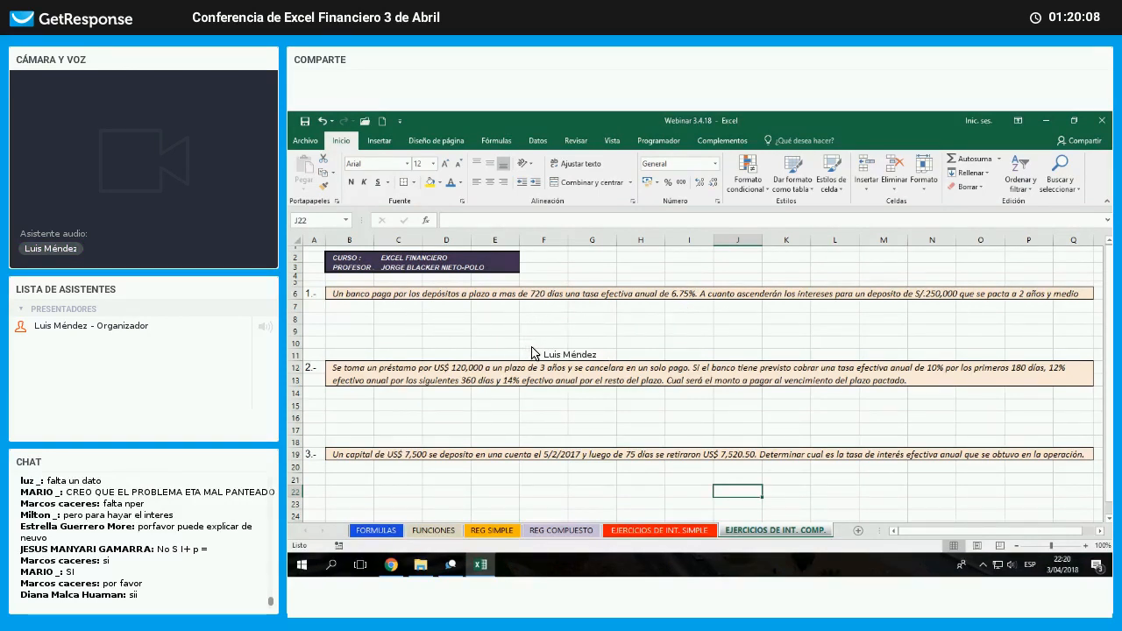
pyautogui.click(398, 306)
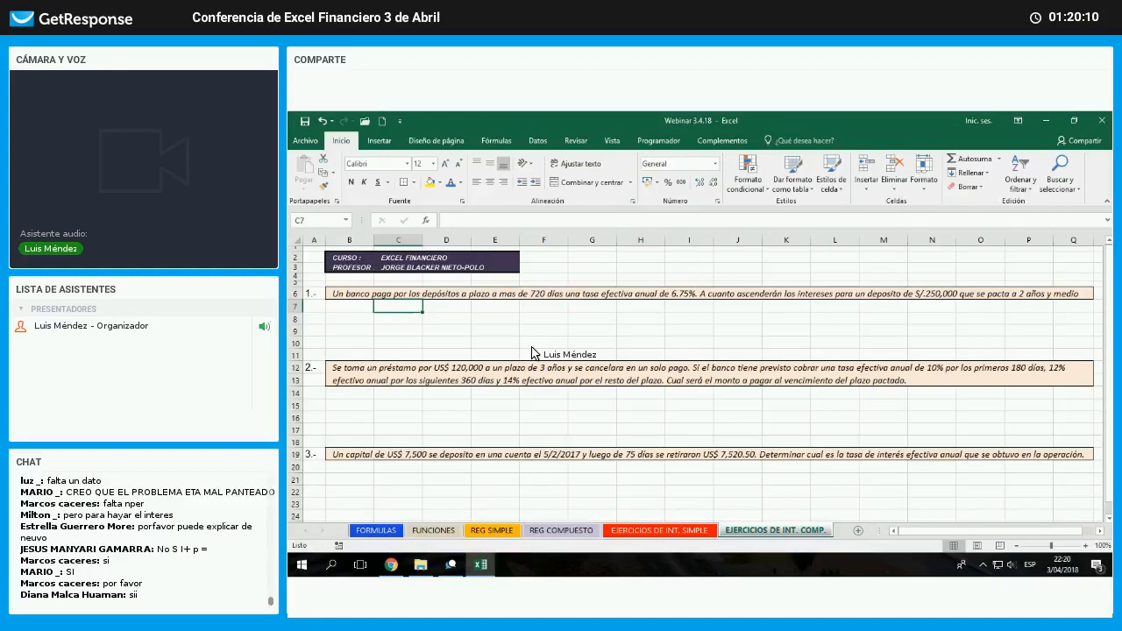
pyautogui.write('TEA')
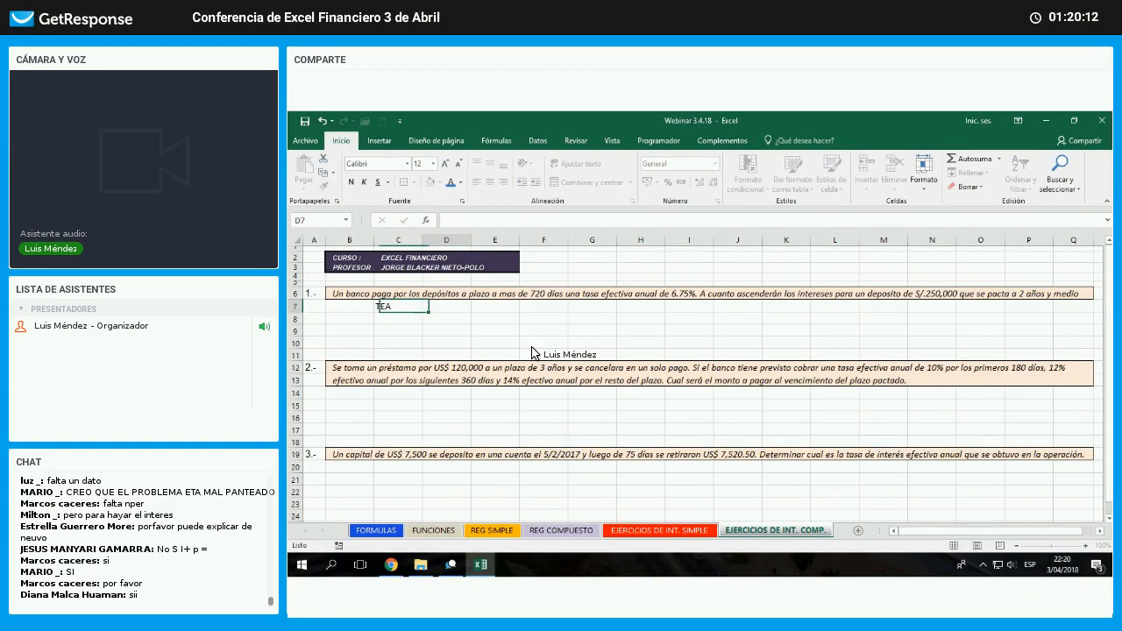
pyautogui.press('Tab')
pyautogui.write('6.75')
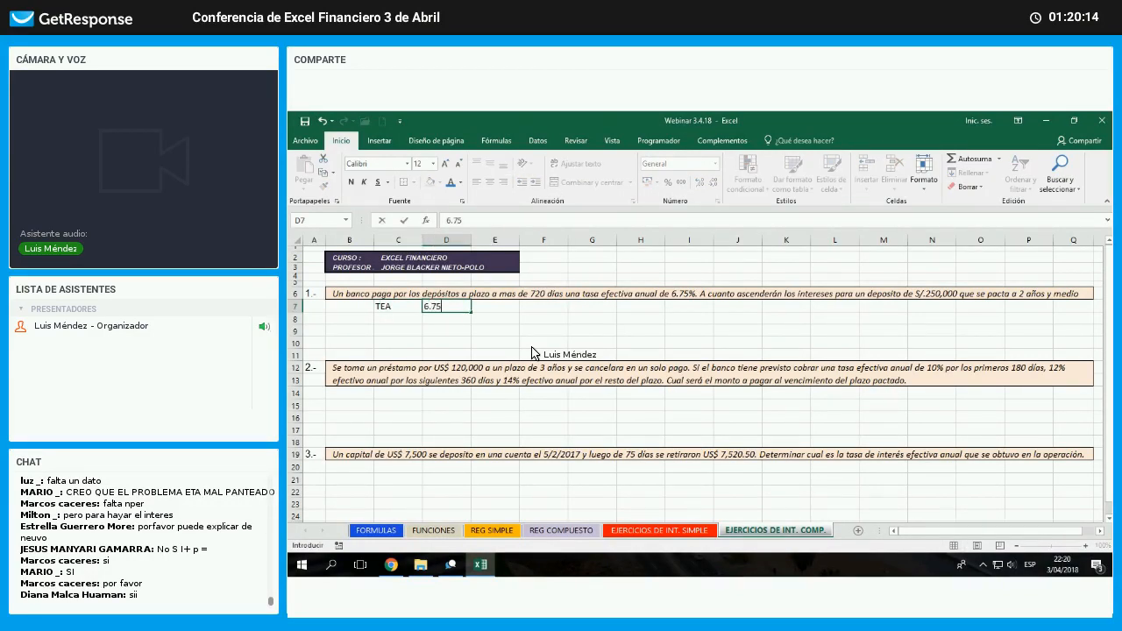
pyautogui.write('%')
pyautogui.press('Return')
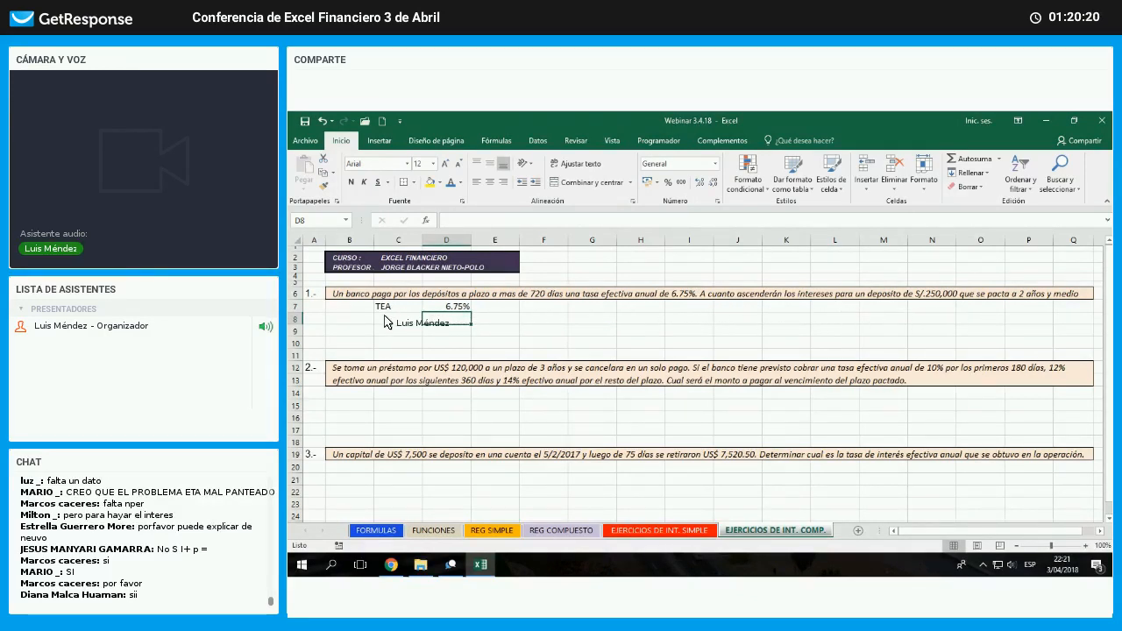
# - Enter the label Deposito in C8 and the amount 250000 in D8
pyautogui.press('Left')
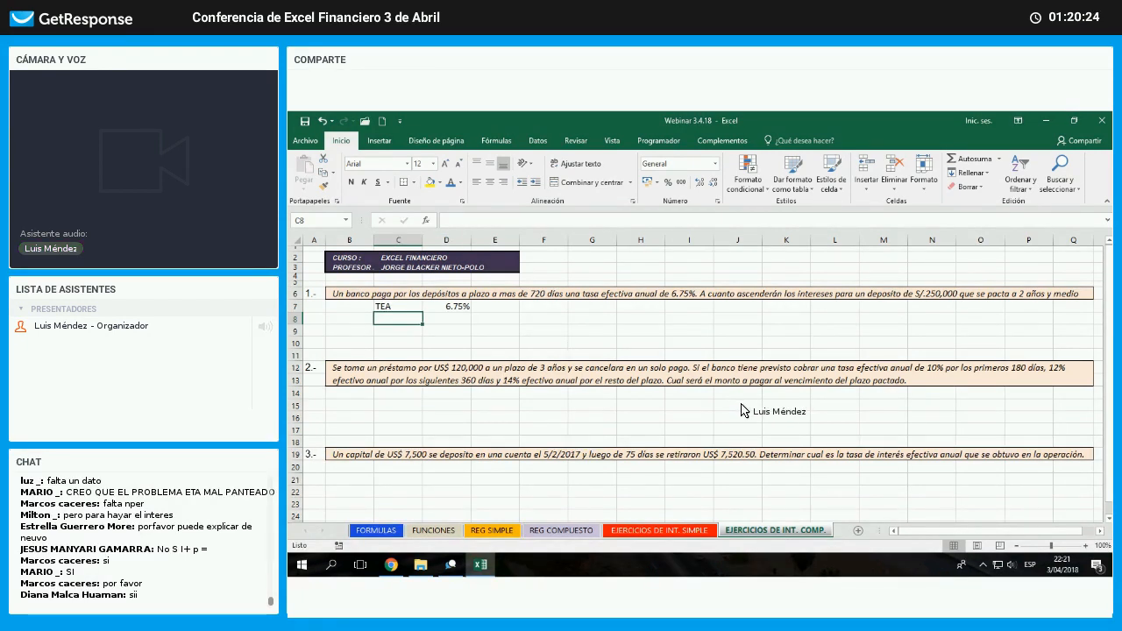
pyautogui.write('Deposito')
pyautogui.press('Right')
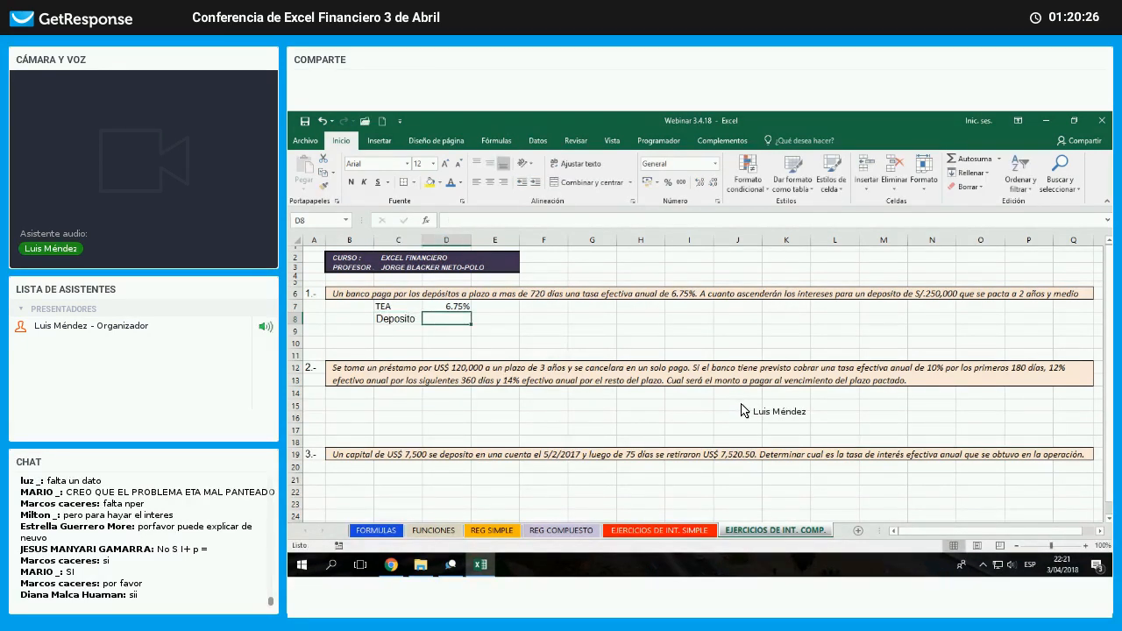
pyautogui.write('2')
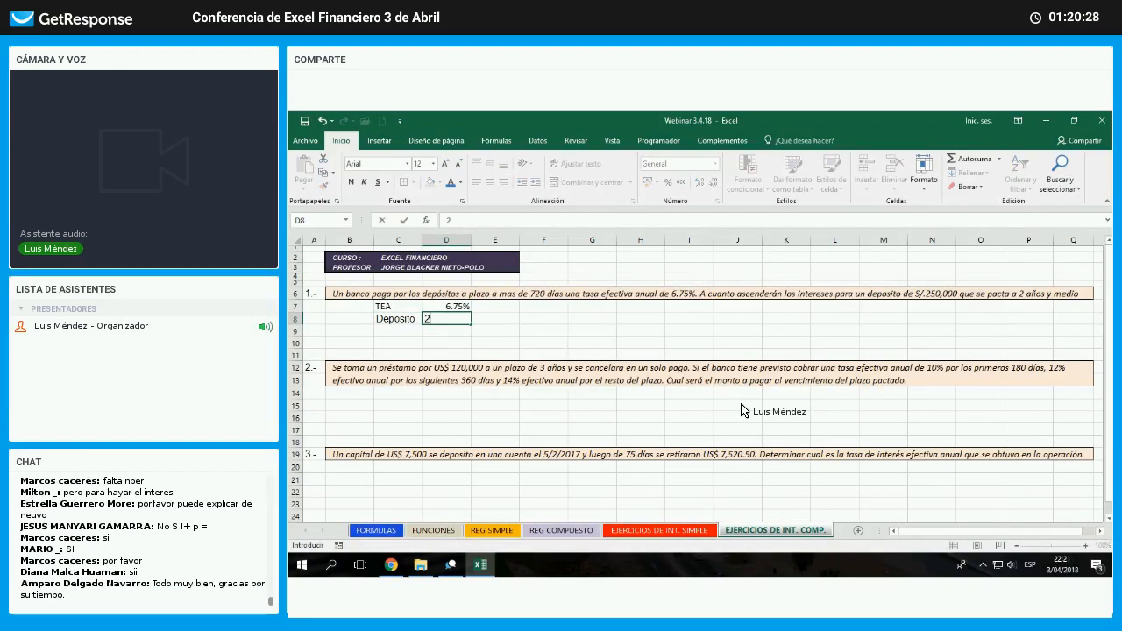
pyautogui.write('50000')
pyautogui.press('Return')
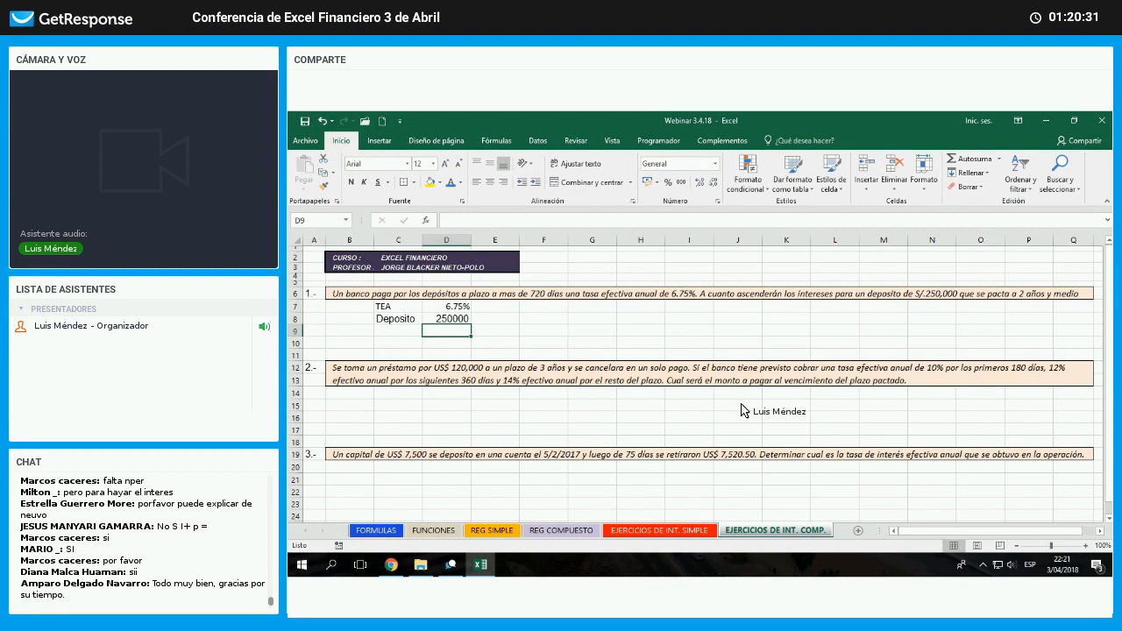
# - Enter the label Plazo in C9, the value 2.5 in D9 and the unit años in E9
pyautogui.press('Left')
pyautogui.write('Plazo')
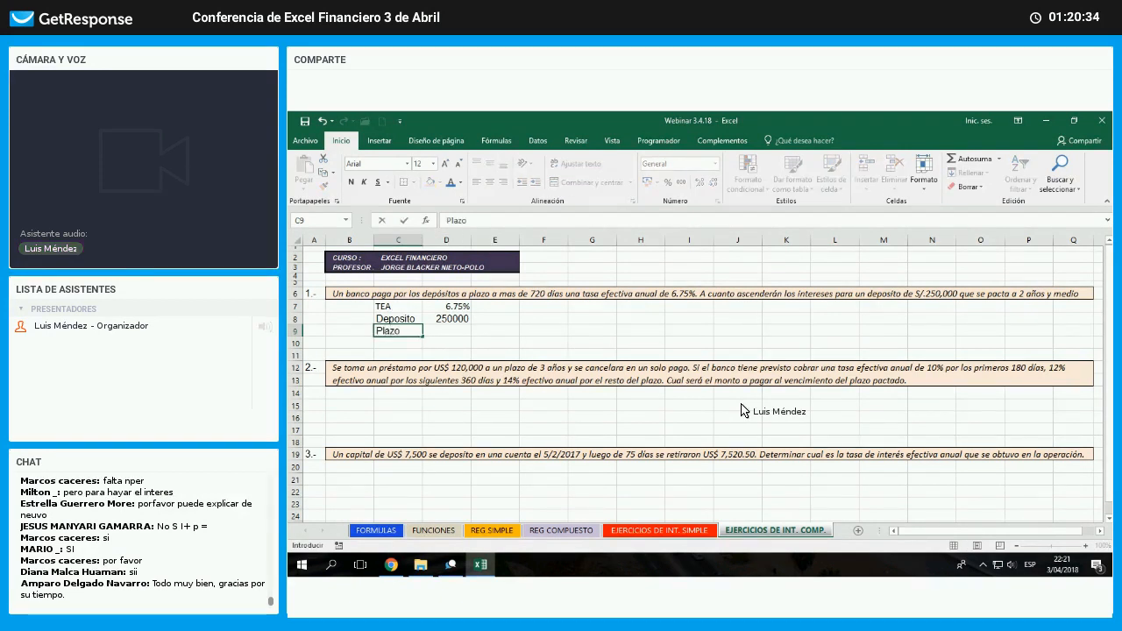
pyautogui.press('Right')
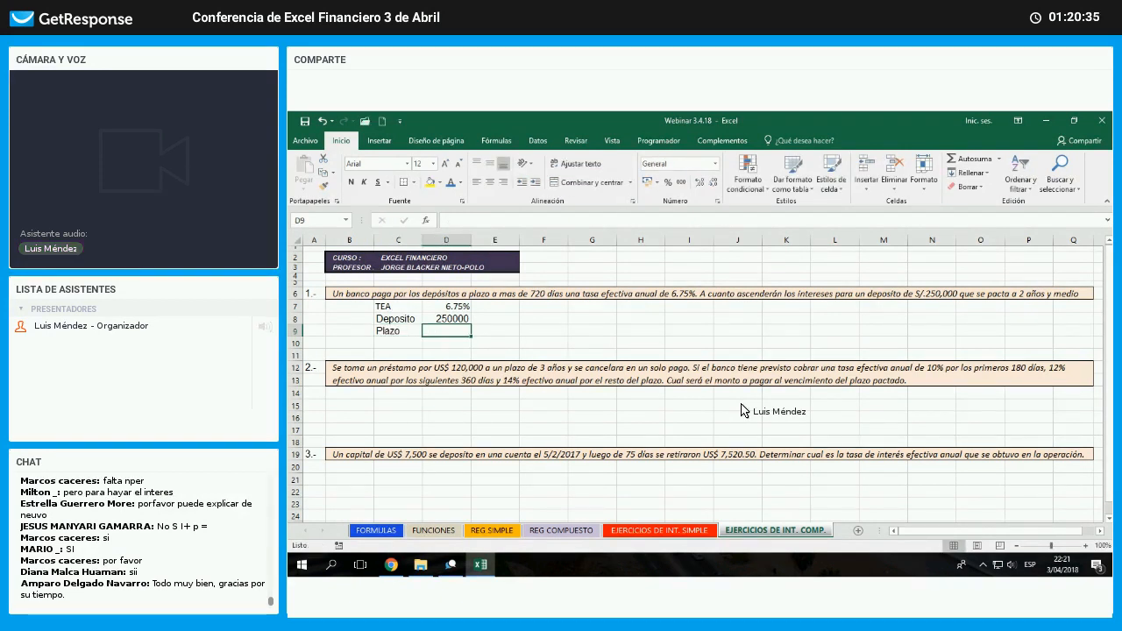
pyautogui.write('2.5')
pyautogui.press('Right')
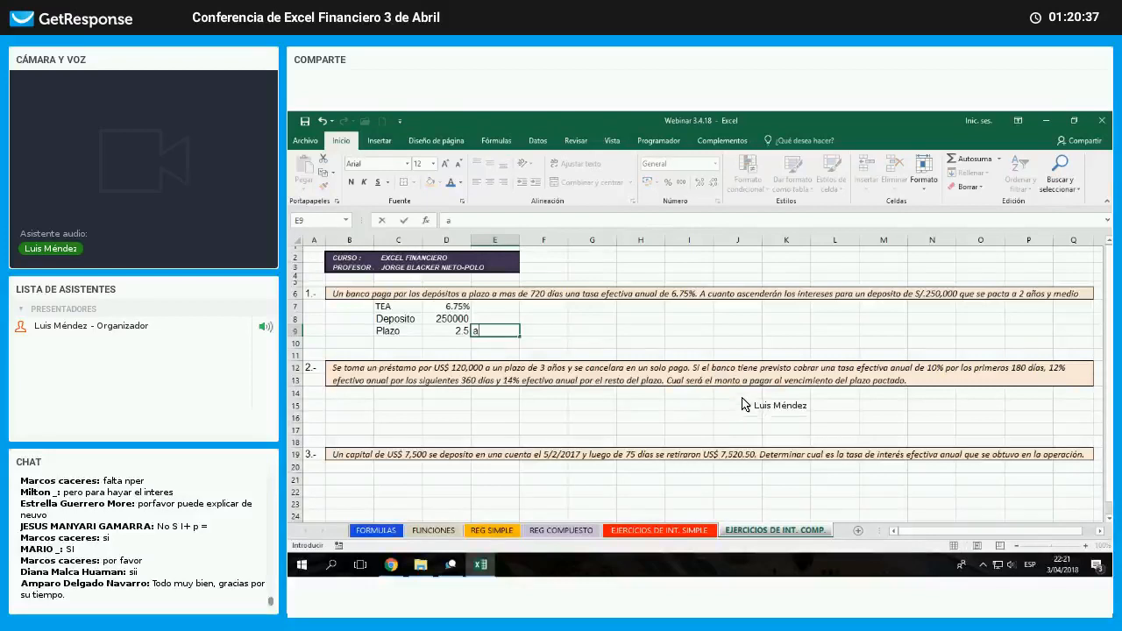
pyautogui.write('años')
pyautogui.press('Return')
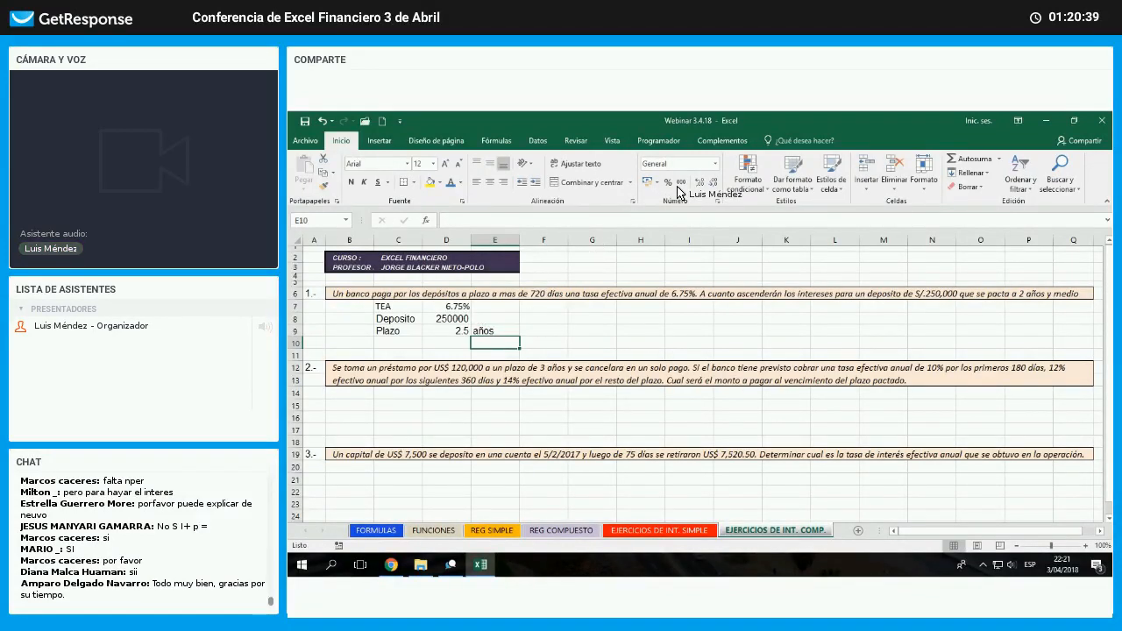
# - Apply the thousands-separator number format to the deposit in D8 and fill the data block C7:D9 with yellow
pyautogui.click(452, 319)
pyautogui.click(680, 183)
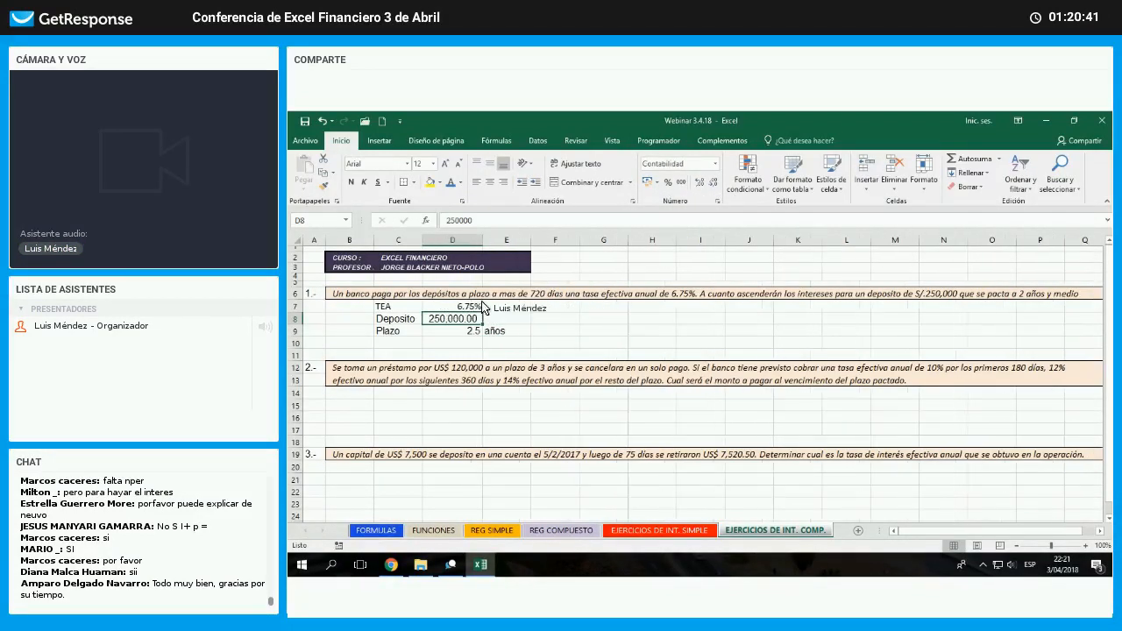
pyautogui.press('Up')
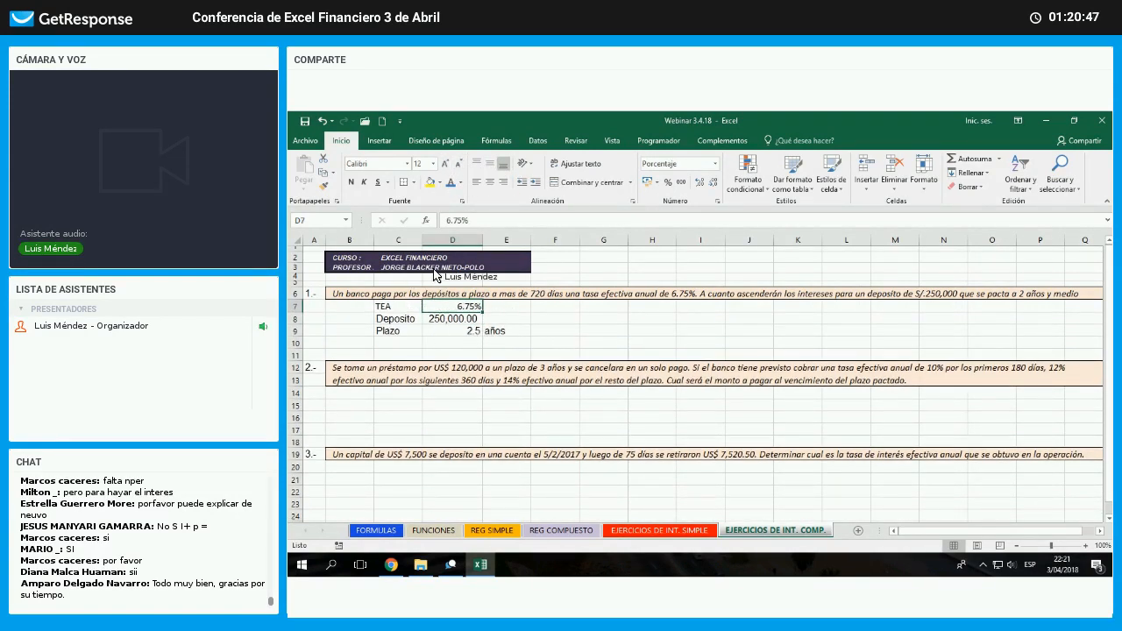
pyautogui.moveTo(383, 306); pyautogui.dragTo(470, 331)
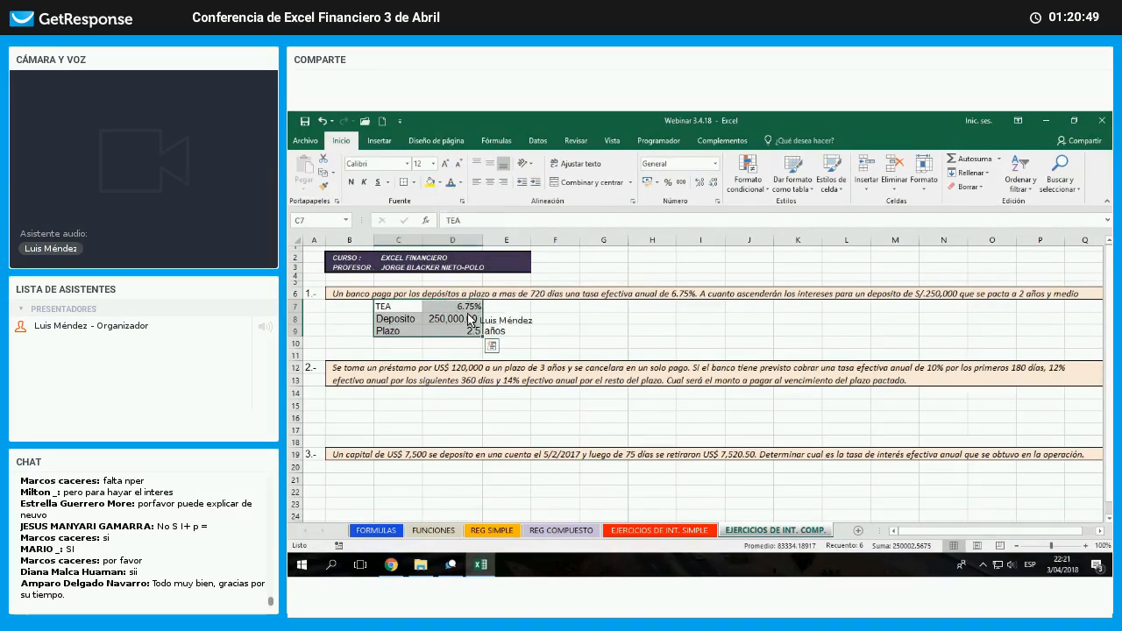
pyautogui.click(431, 183)
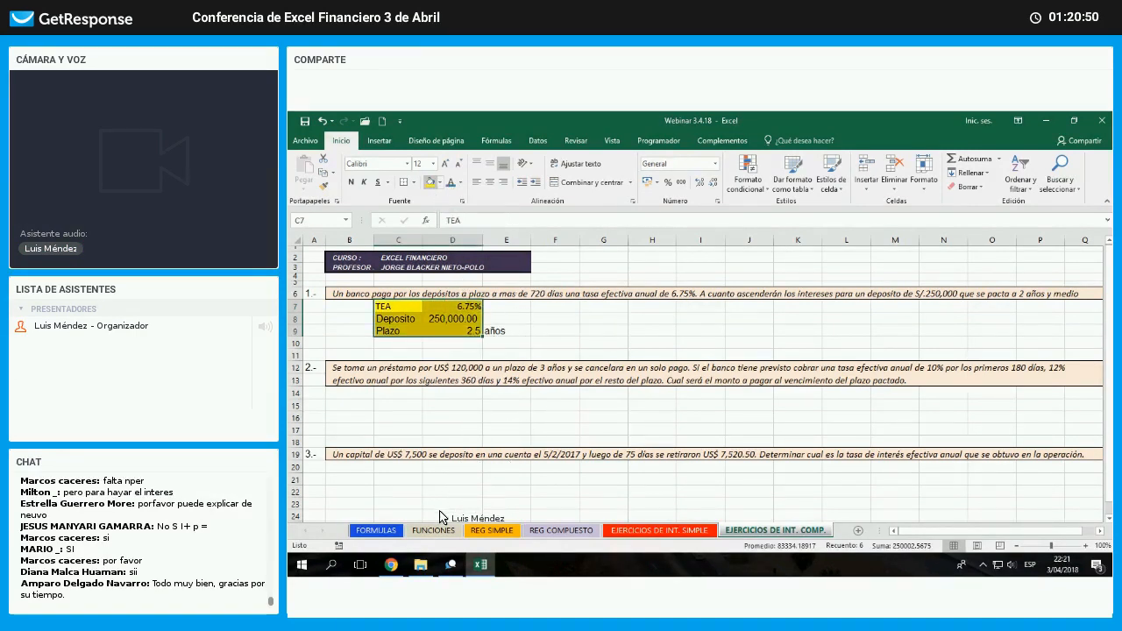
# - Copy the compound interest formula I = P * i from the FORMULAS sheet into F7 of the EJERCICIOS DE INT. COMP. sheet
pyautogui.click(394, 532)
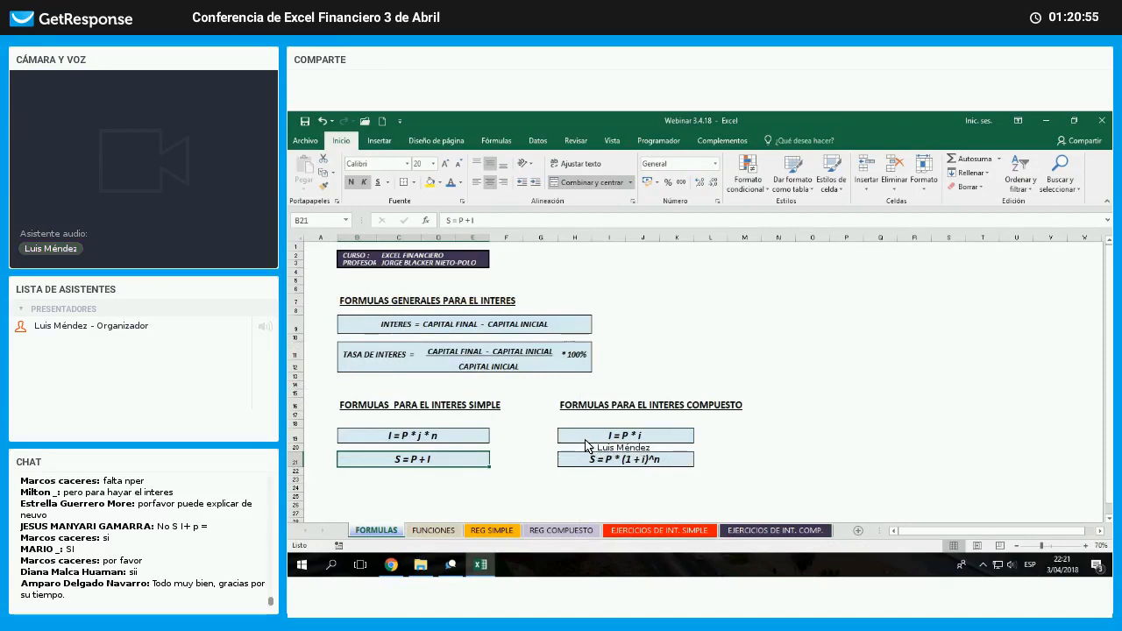
pyautogui.click(586, 438)
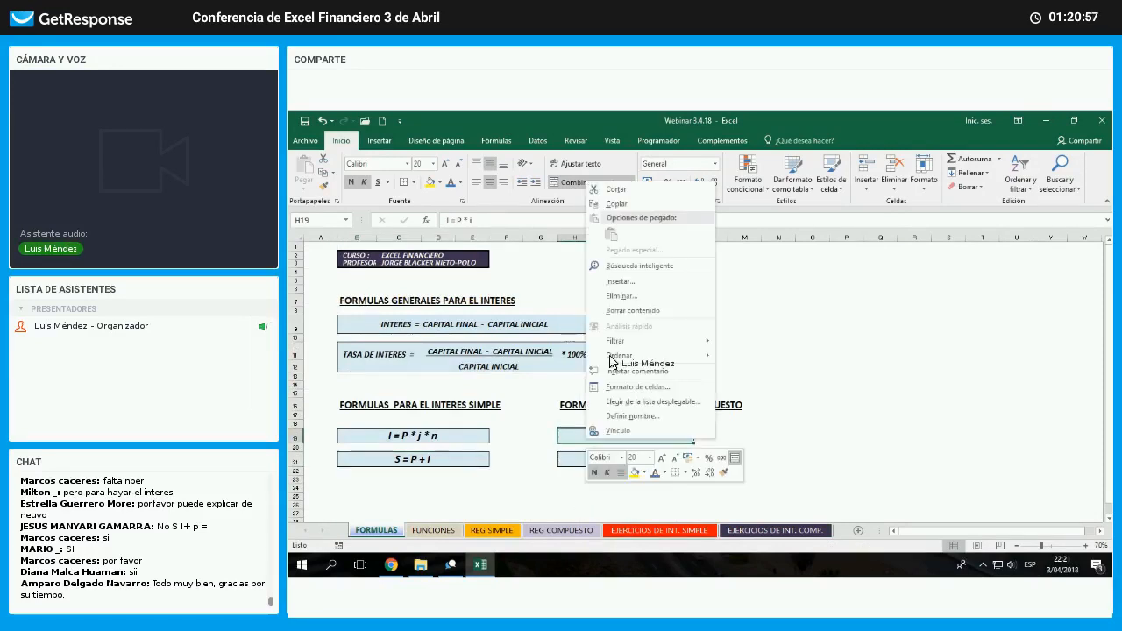
pyautogui.rightClick(588, 438)
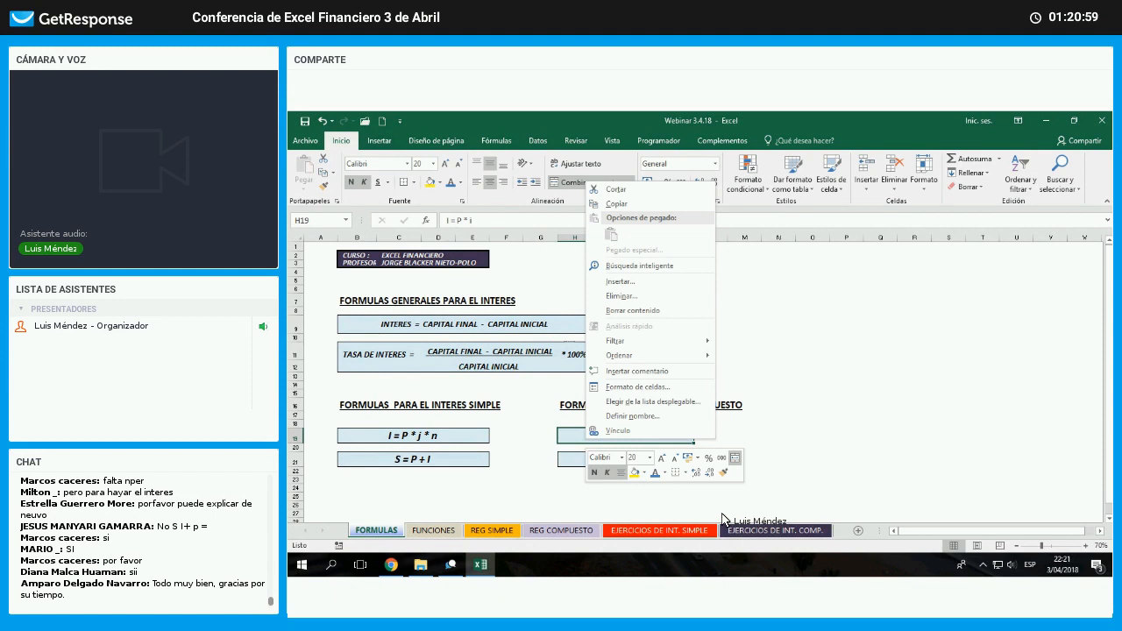
pyautogui.click(617, 203)
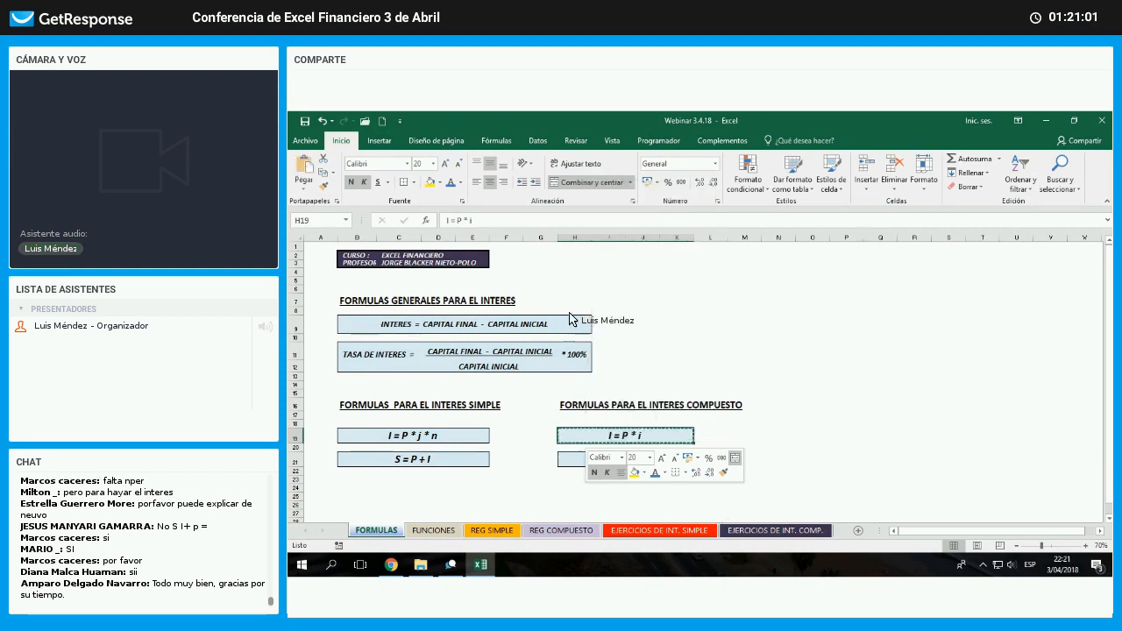
pyautogui.click(775, 530)
pyautogui.click(566, 303)
pyautogui.rightClick(566, 303)
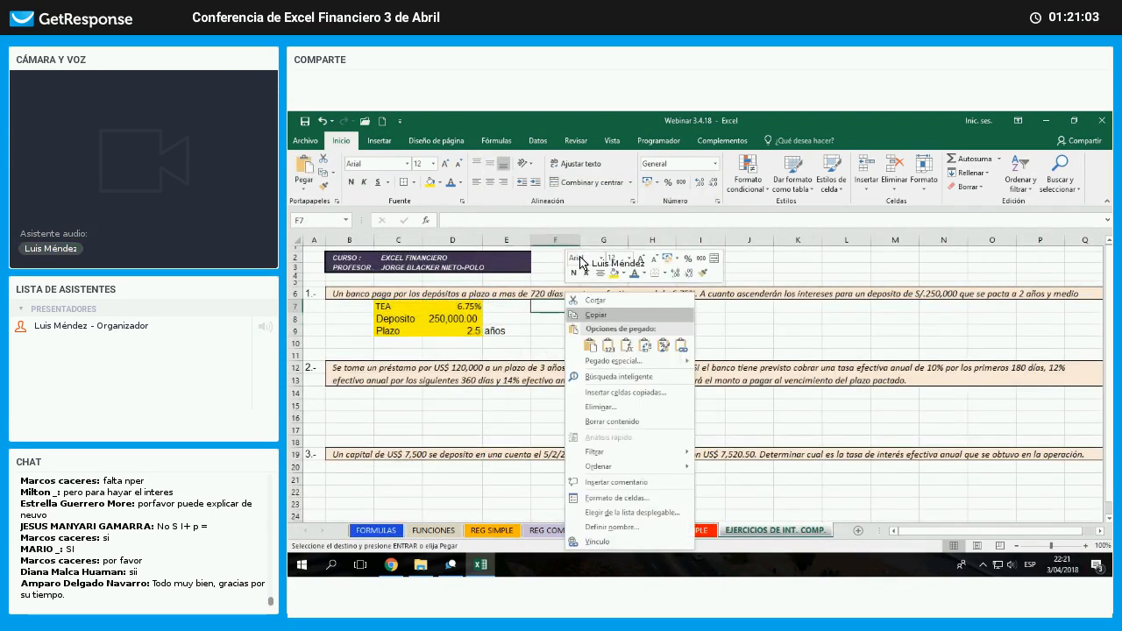
pyautogui.write('I = P * i')
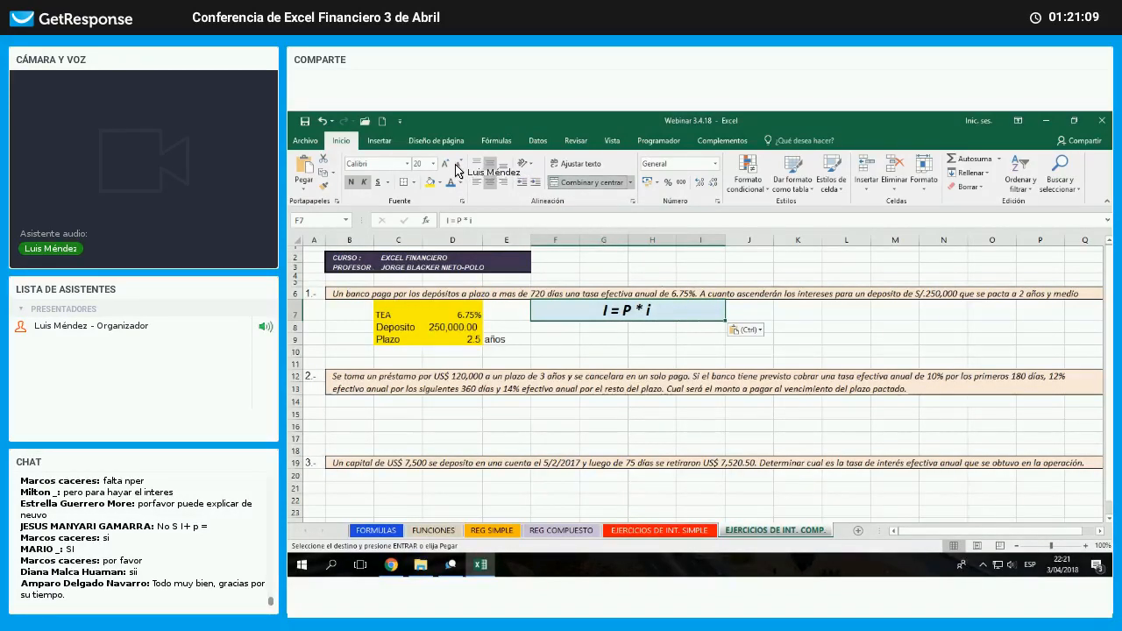
# - Unmerge F7:I7, set the formula text I = P * i to size 14 and clear the blue formatting from G7:I7
pyautogui.click(561, 181)
pyautogui.click(600, 315)
pyautogui.press('Left')
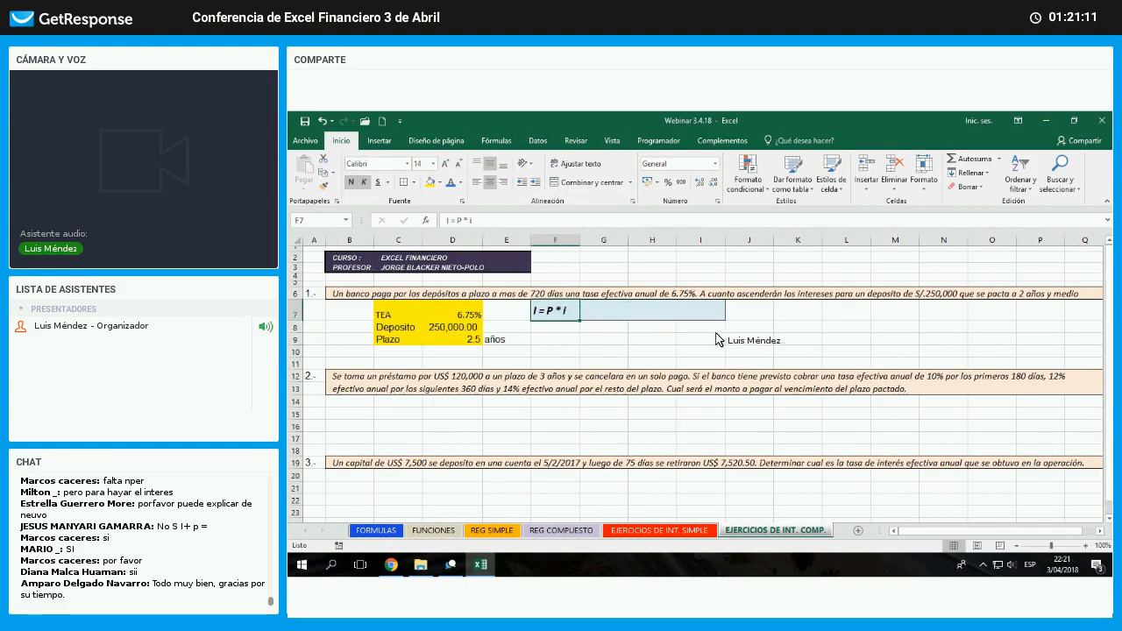
pyautogui.moveTo(603, 327); pyautogui.dragTo(712, 326)
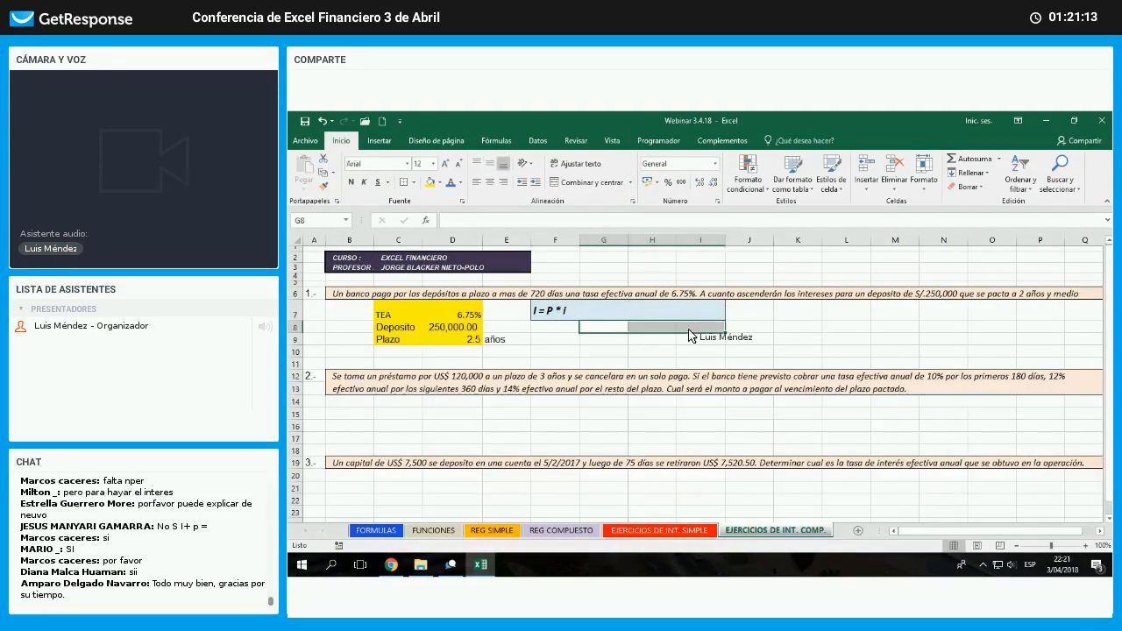
pyautogui.moveTo(588, 317); pyautogui.dragTo(586, 309)
pyautogui.click(749, 333)
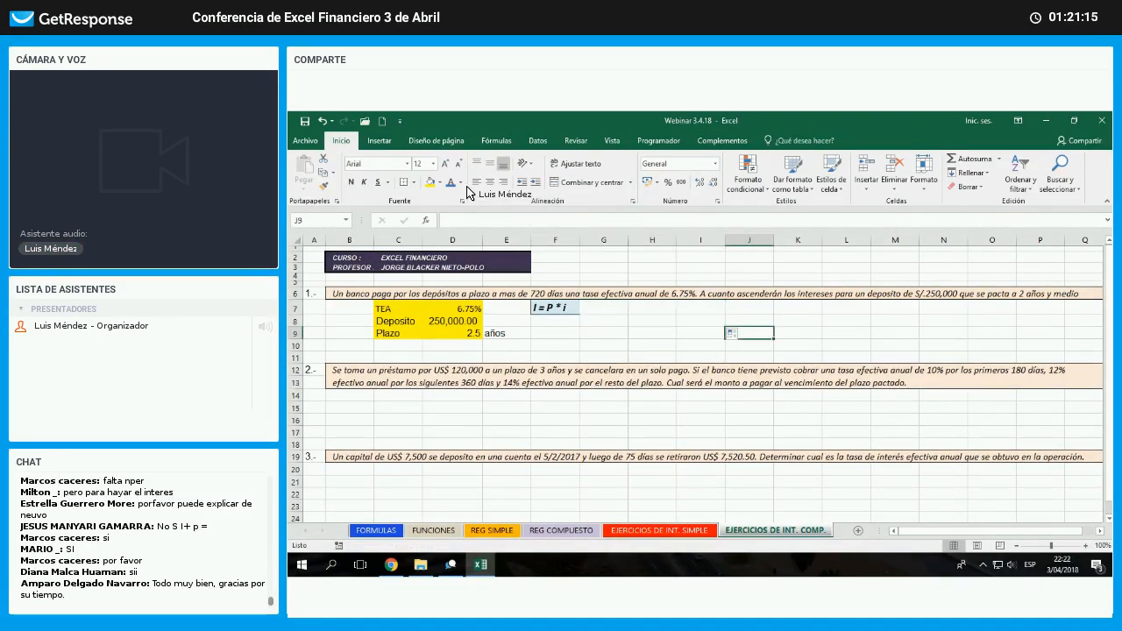
# - Compare the annual rate in D7 with the term in D9 against the formula I = P * i
pyautogui.click(555, 308)
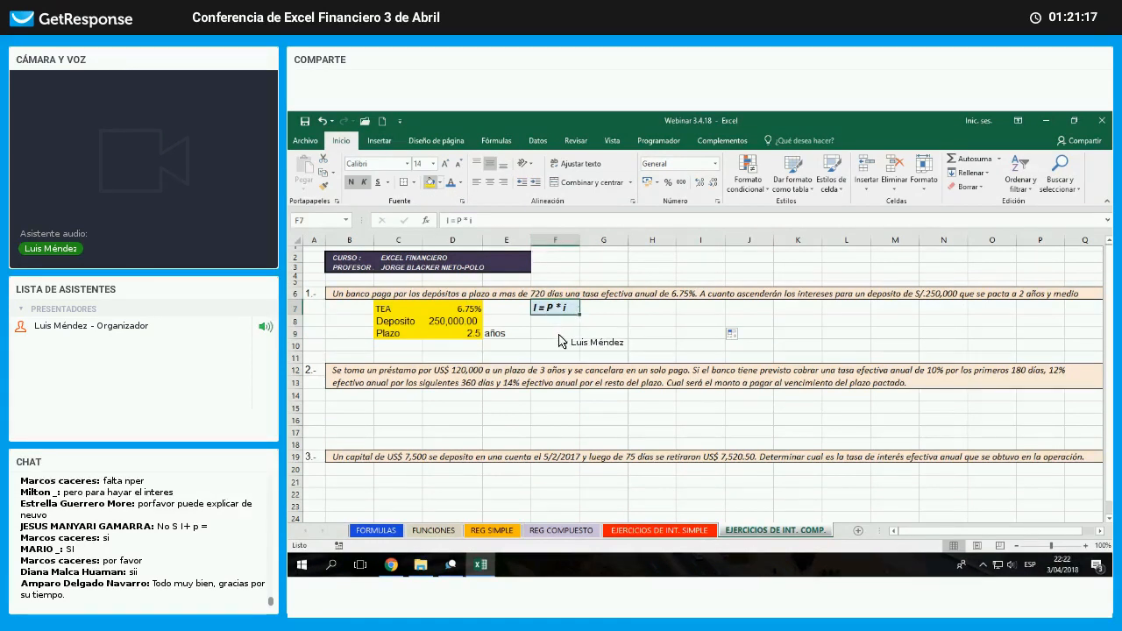
pyautogui.click(554, 334)
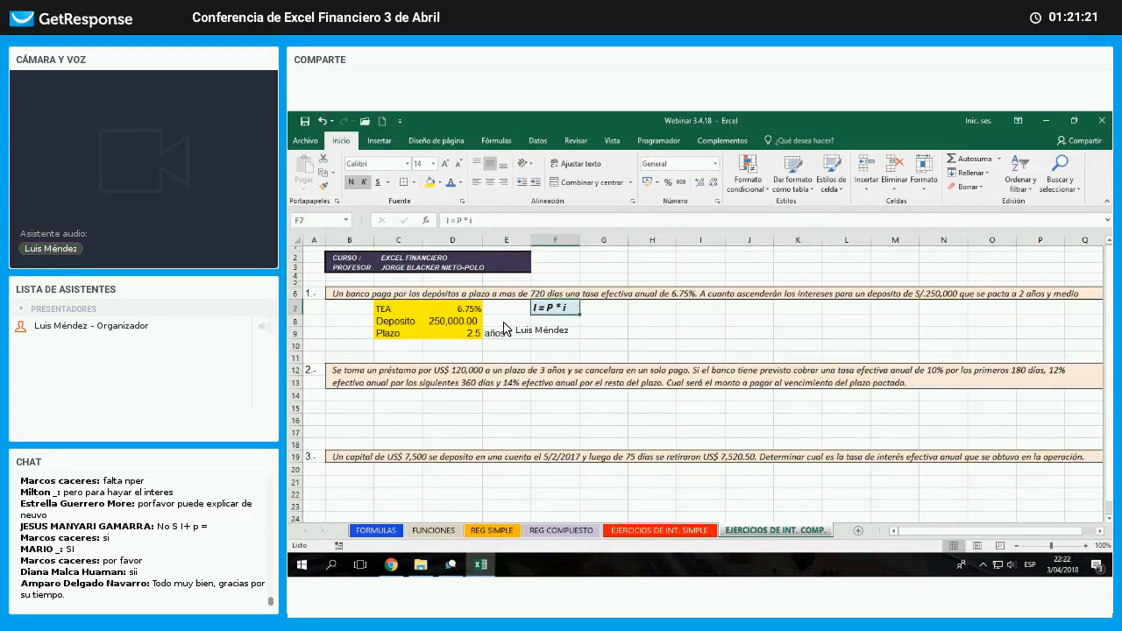
pyautogui.click(467, 312)
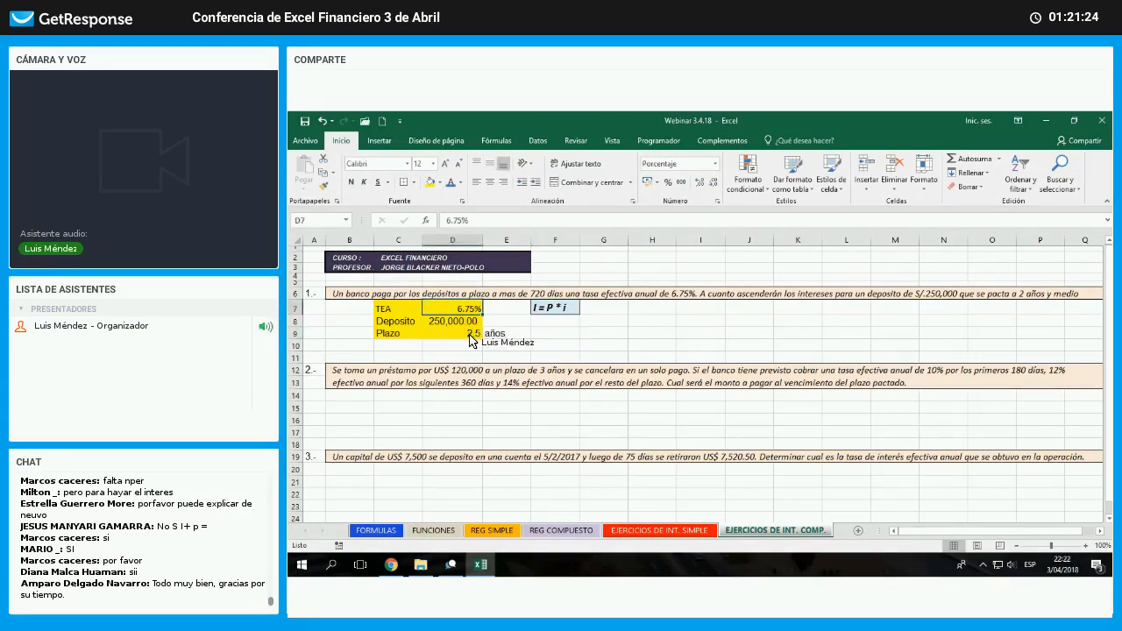
pyautogui.click(470, 334)
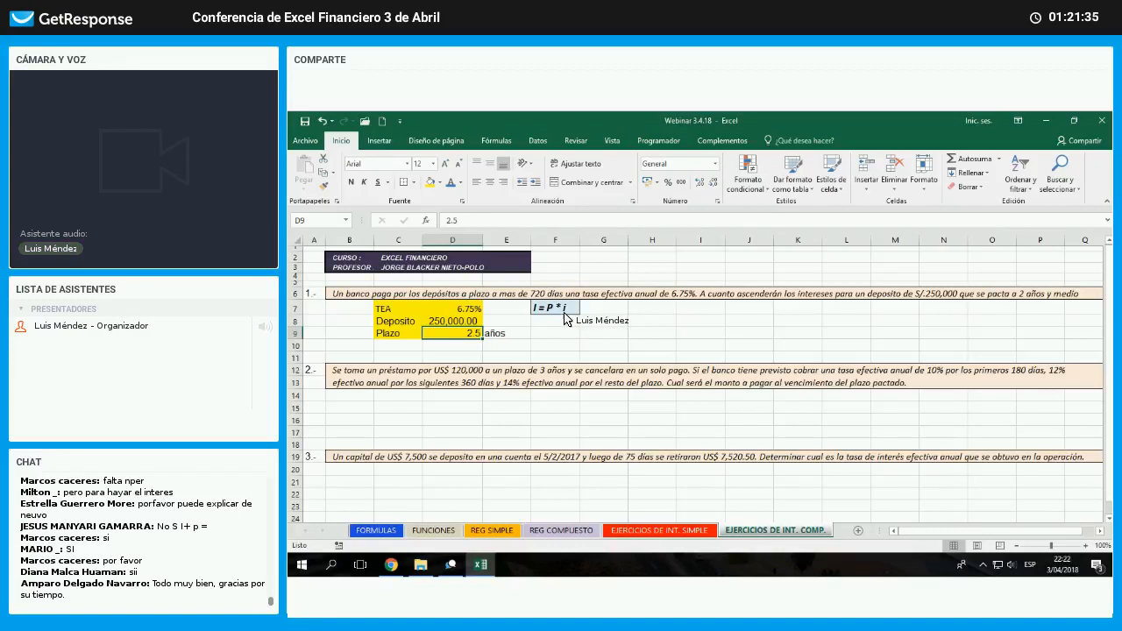
pyautogui.click(469, 313)
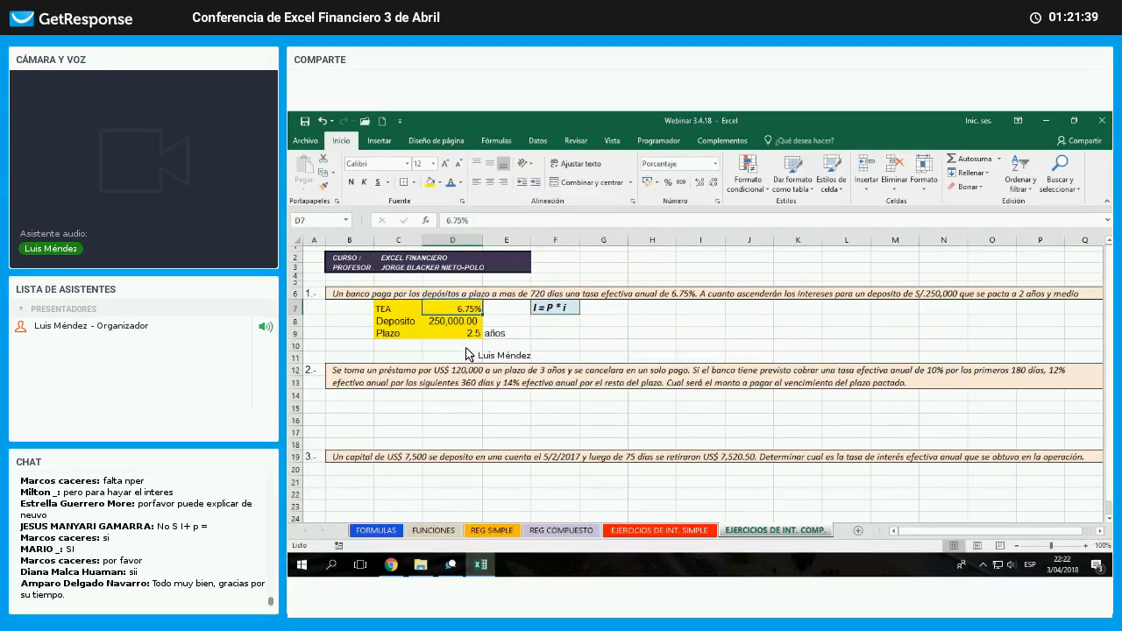
pyautogui.click(472, 337)
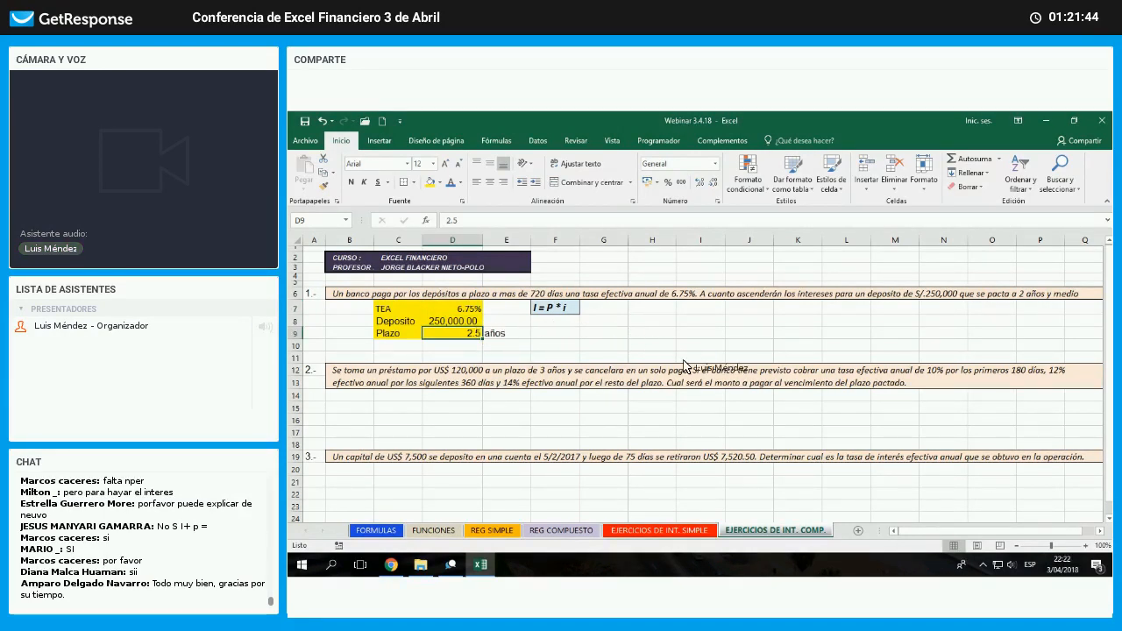
# - Calculate the compound interest in F8 with =D8*((1+D7)^D9-1) and move the result to G7
pyautogui.press('Up')
pyautogui.press('Right')
pyautogui.press('Right')
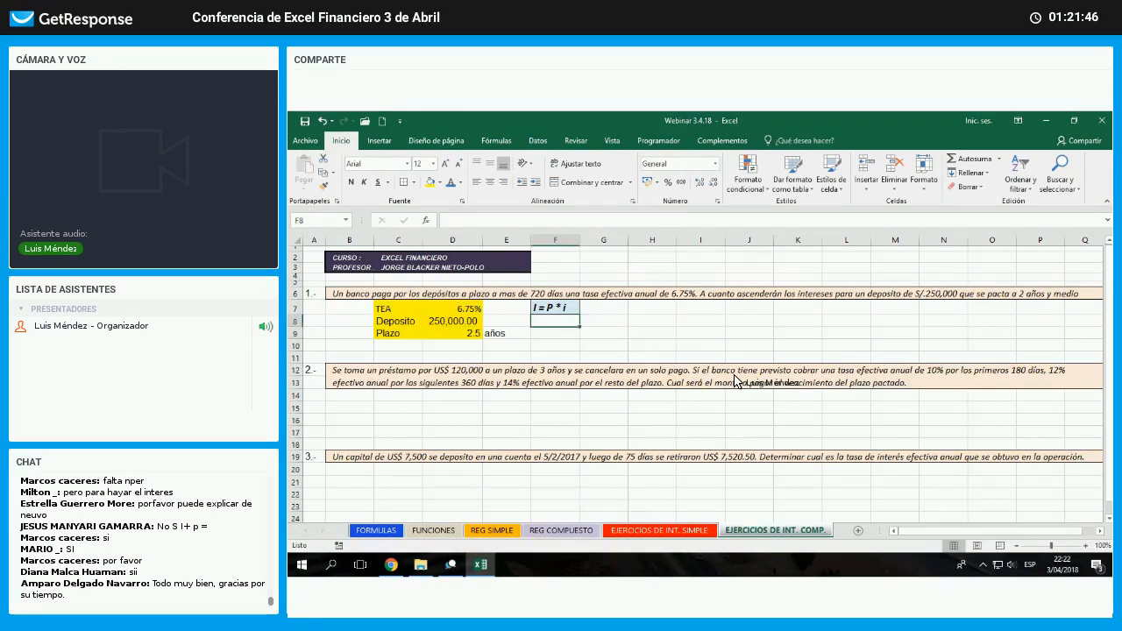
pyautogui.write('=')
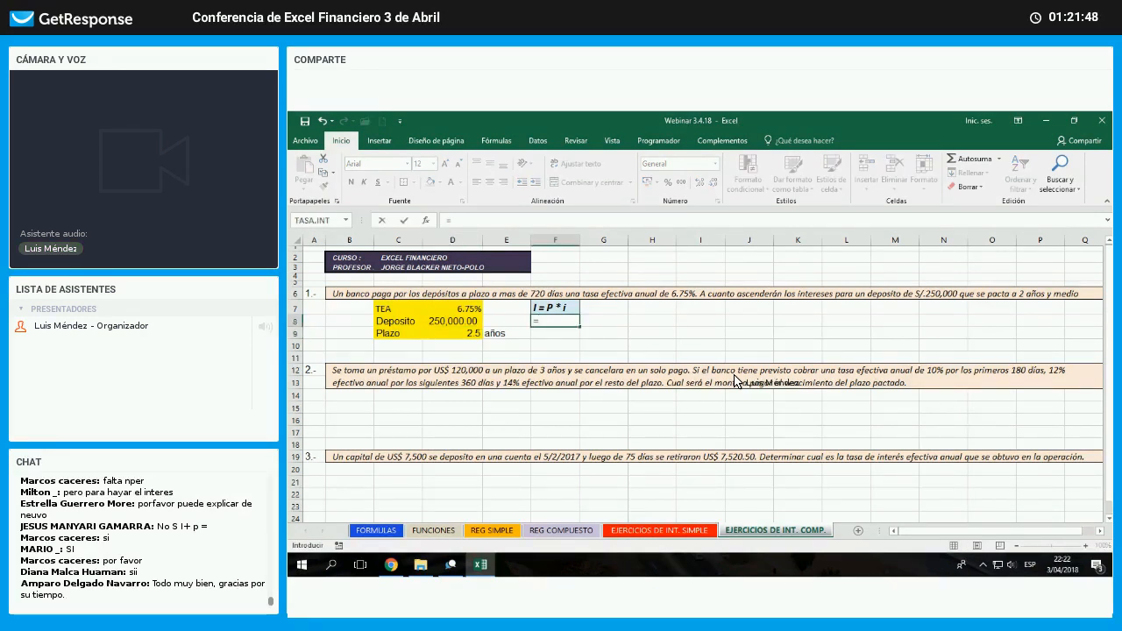
pyautogui.press('Left')
pyautogui.press('Left')
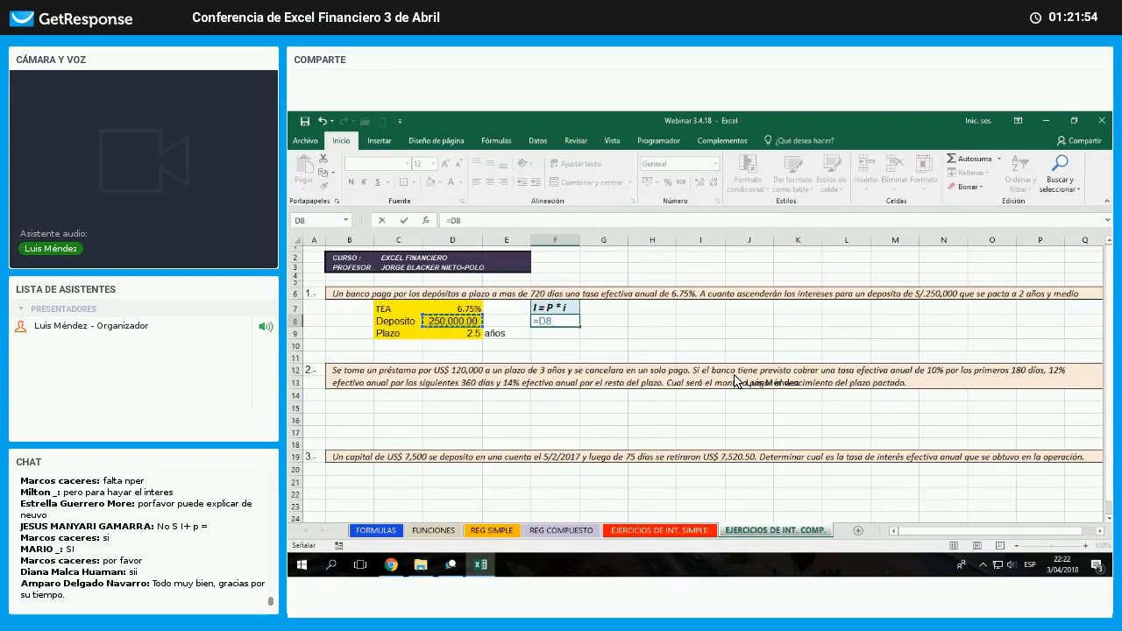
pyautogui.write('*((')
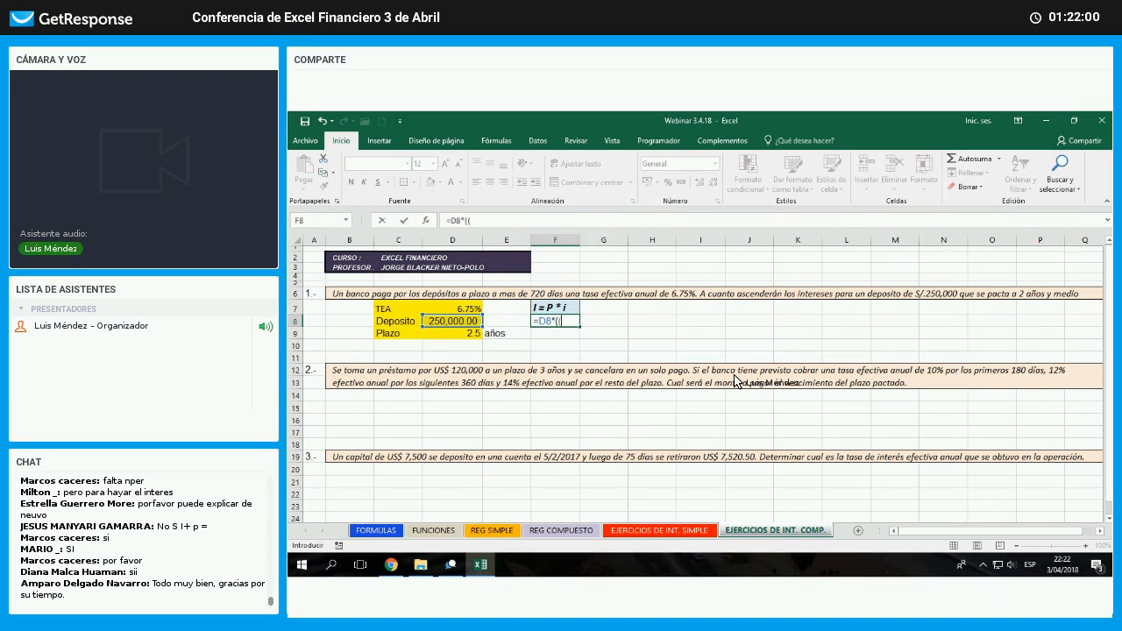
pyautogui.write('1+')
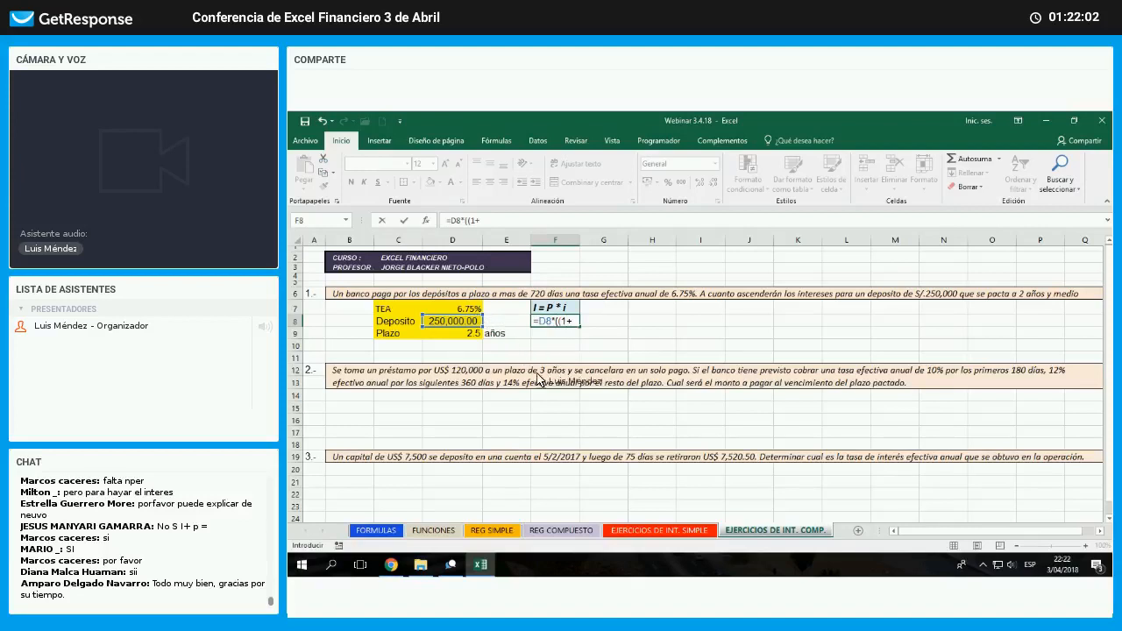
pyautogui.press('Up')
pyautogui.press('Left')
pyautogui.press('Left')
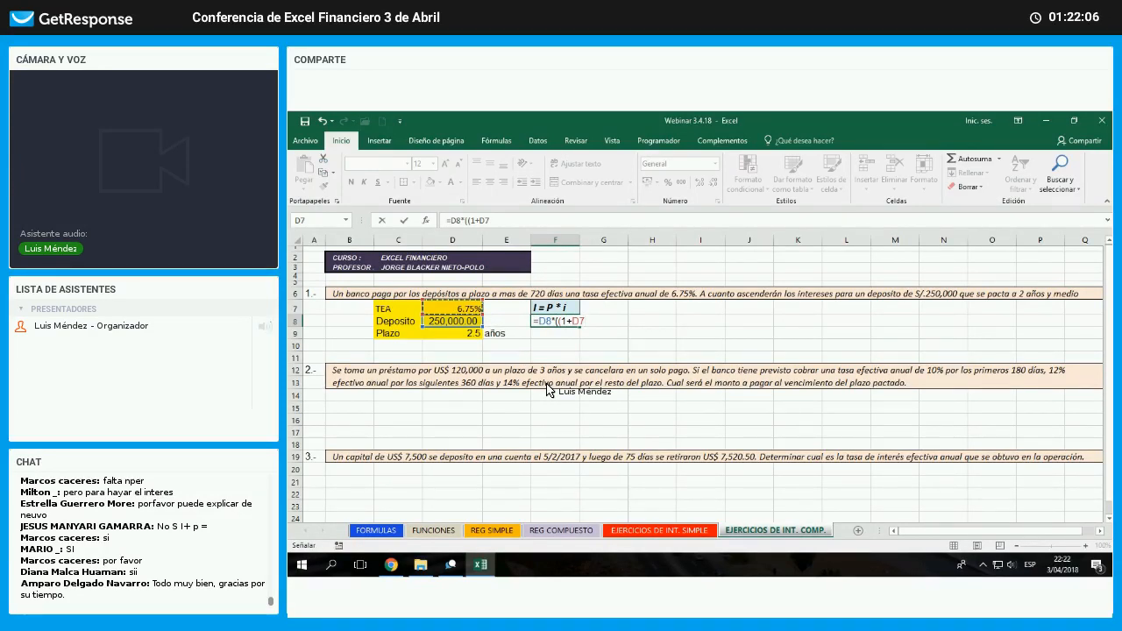
pyautogui.write(')^')
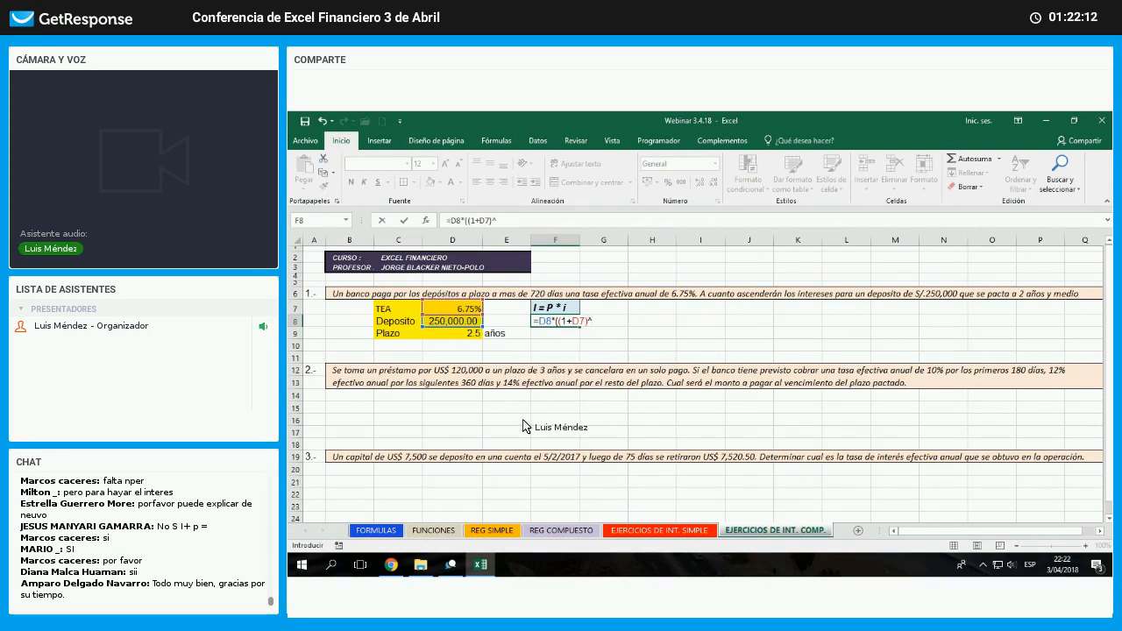
pyautogui.click(473, 334)
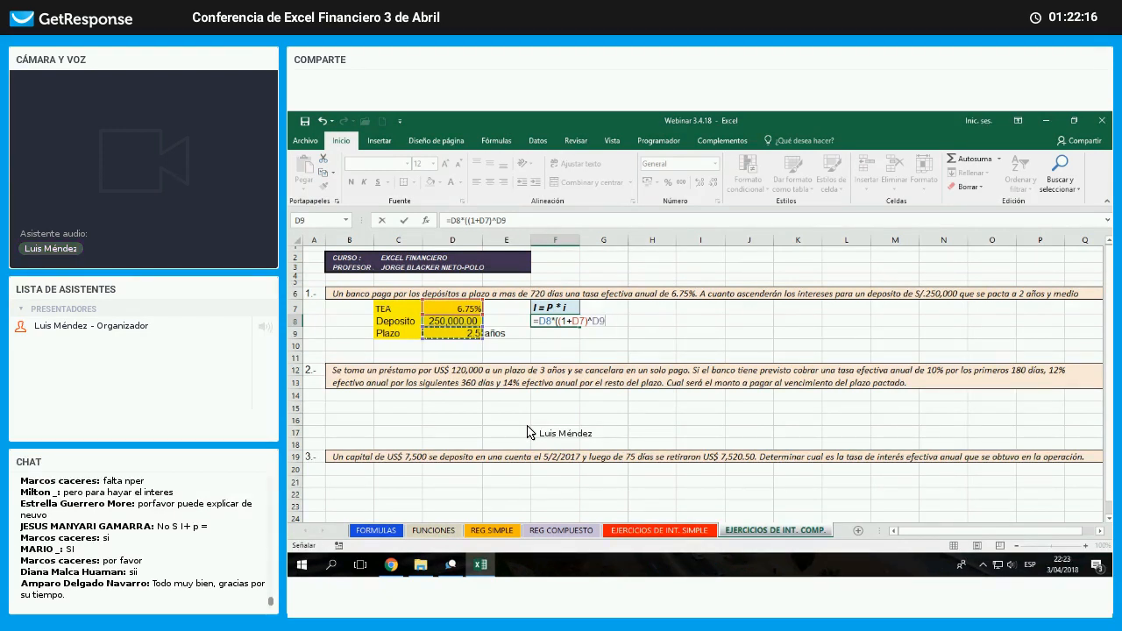
pyautogui.write('-1)')
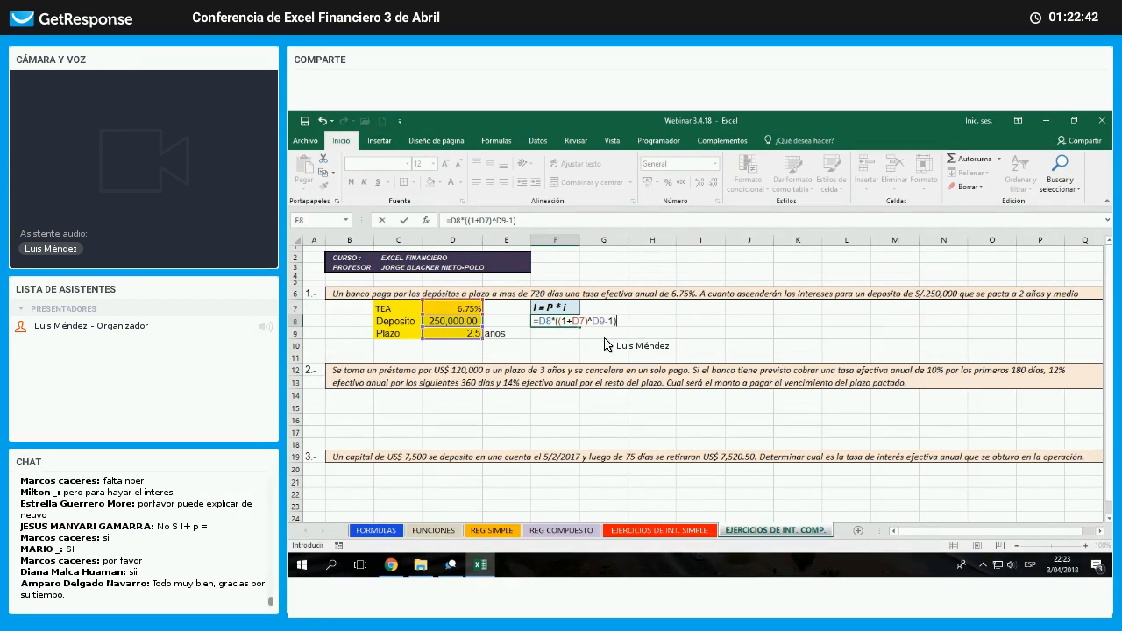
pyautogui.press('Return')
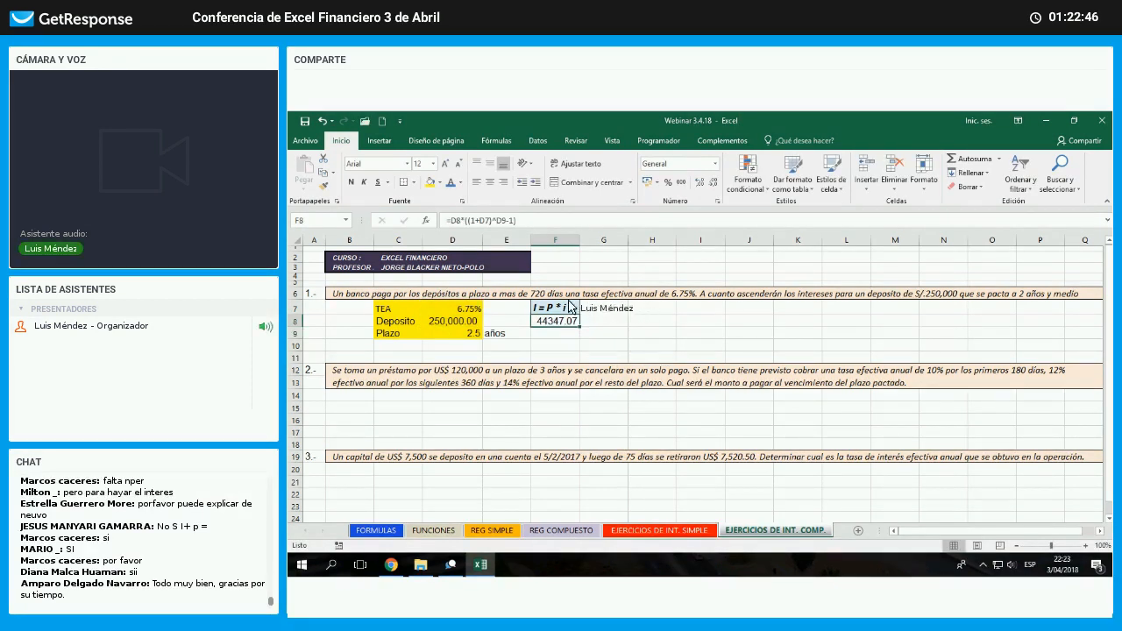
pyautogui.moveTo(578, 317); pyautogui.dragTo(598, 309)
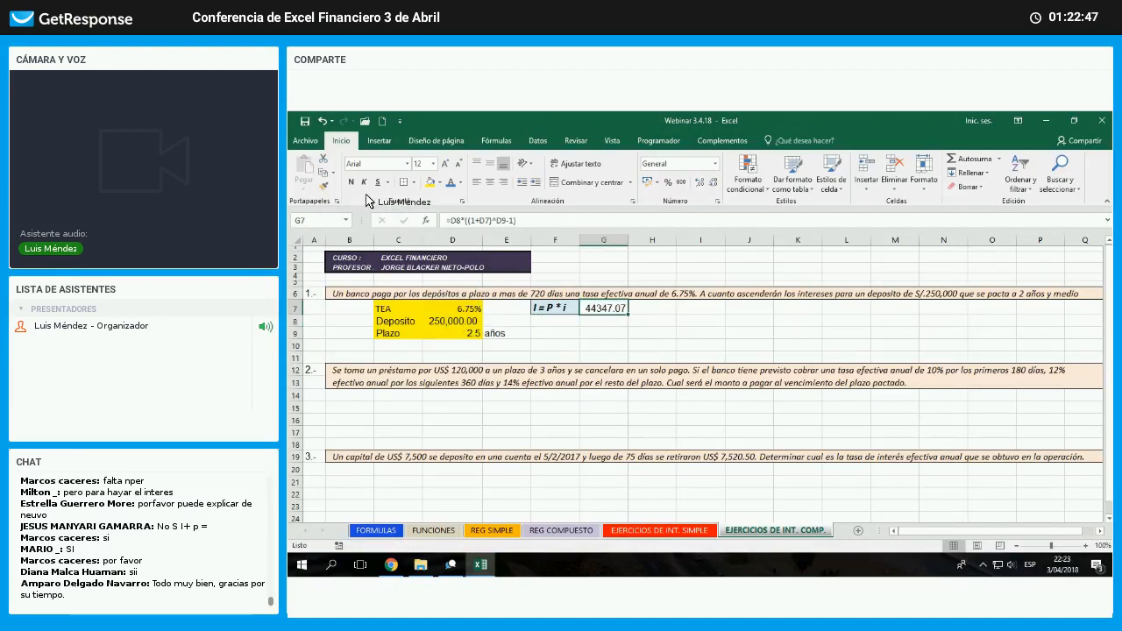
# - Copy the format of the deposit in D8 to G7, widen column G to fit and make the result bold
pyautogui.click(452, 321)
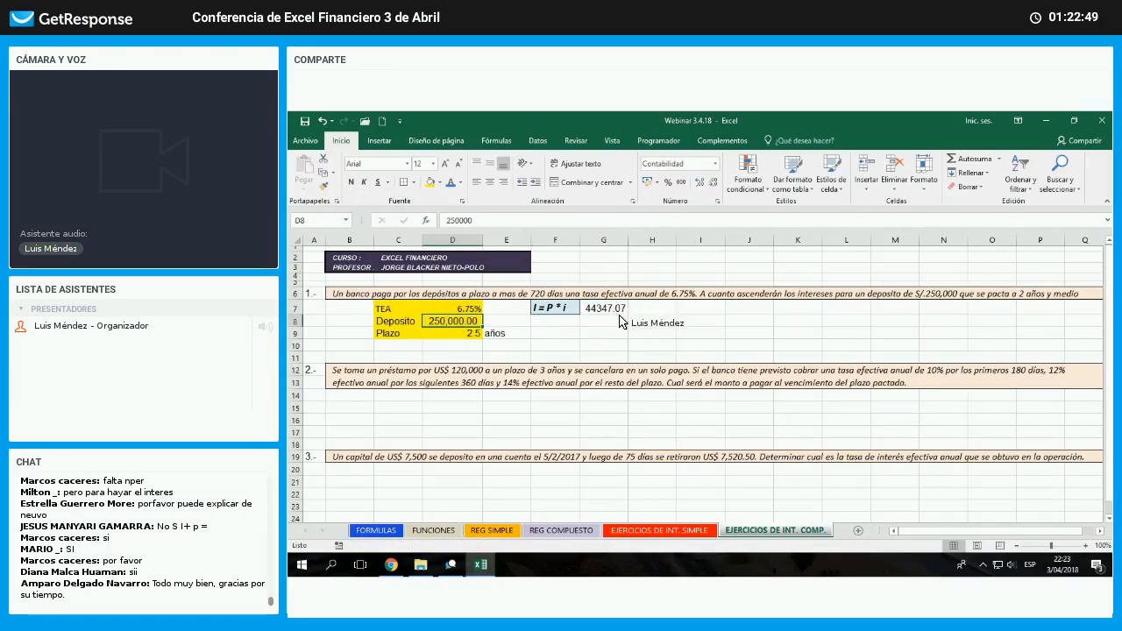
pyautogui.click(323, 186)
pyautogui.click(611, 309)
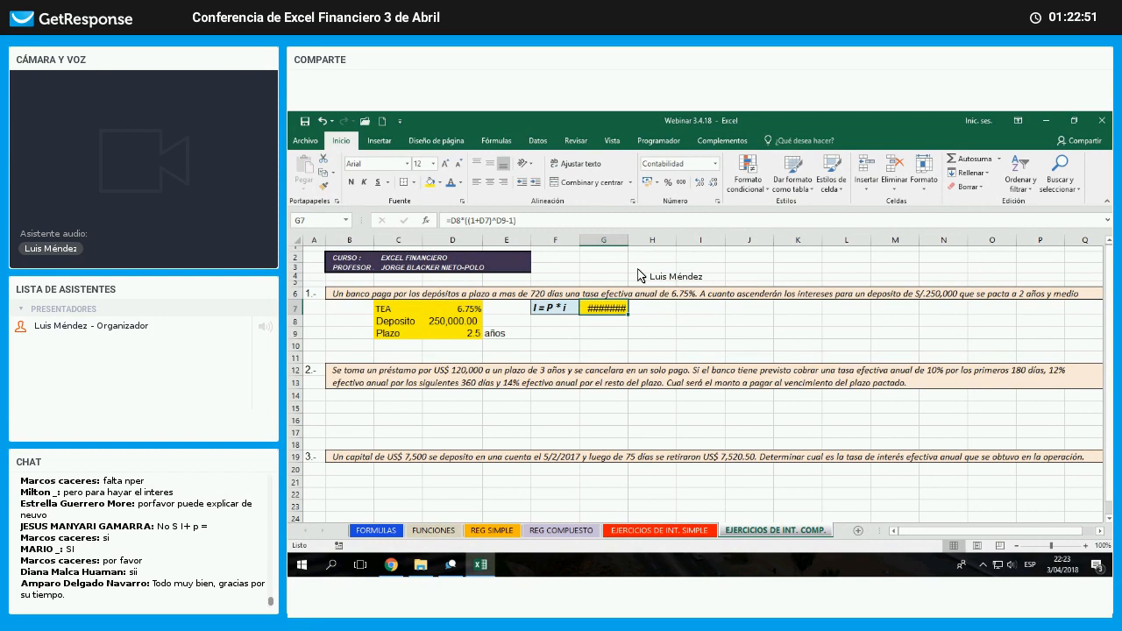
pyautogui.moveTo(628, 239); pyautogui.dragTo(637, 239)
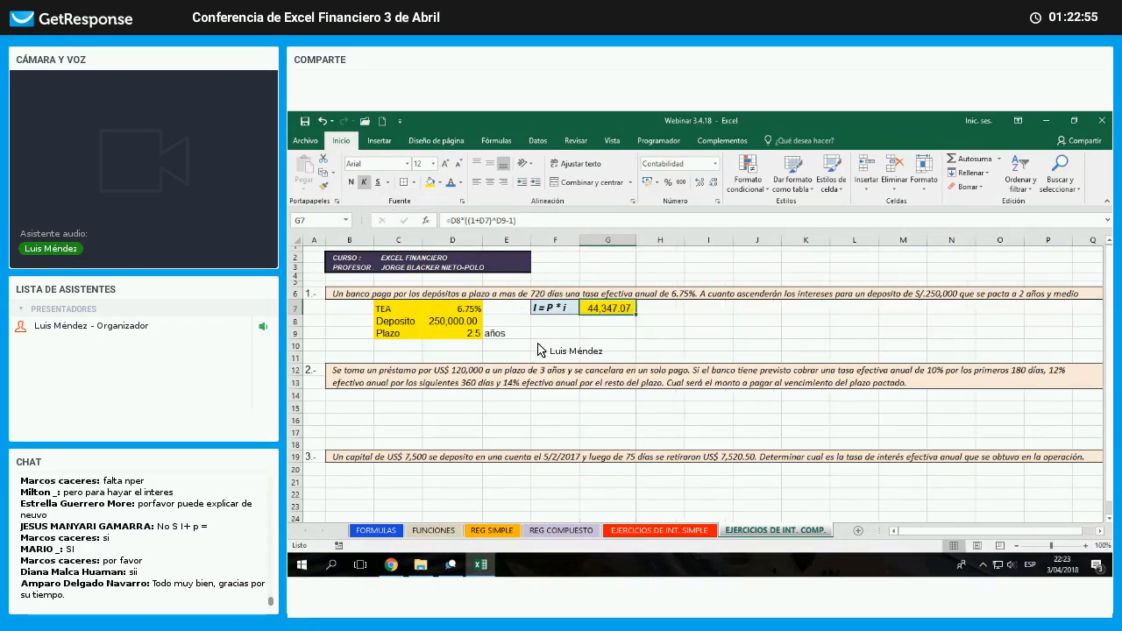
pyautogui.hotkey('ctrl', 'n')
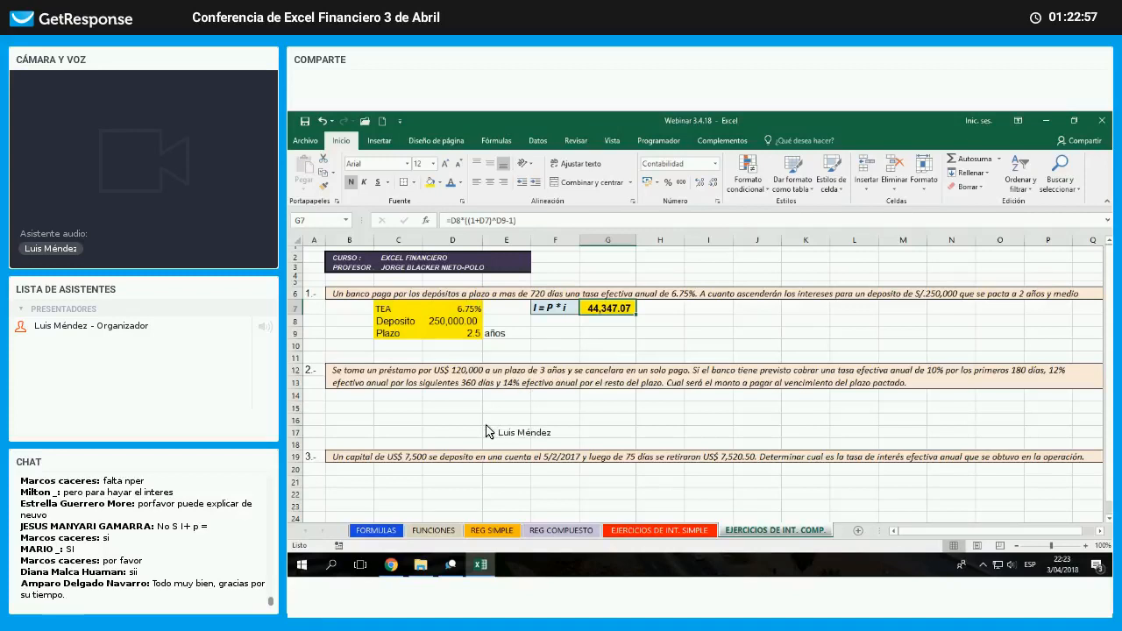
# - Copy the VF label from the FUNCIONES sheet into F8 of EJERCICIOS DE INT. COMP. and set its font size to 12
pyautogui.click(447, 532)
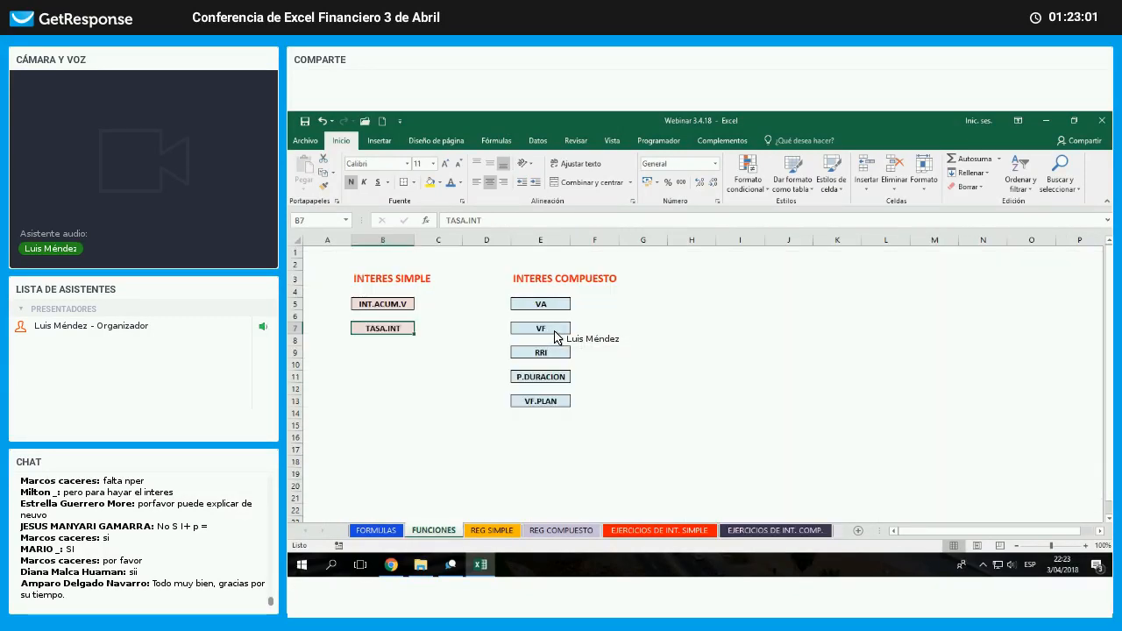
pyautogui.rightClick(561, 328)
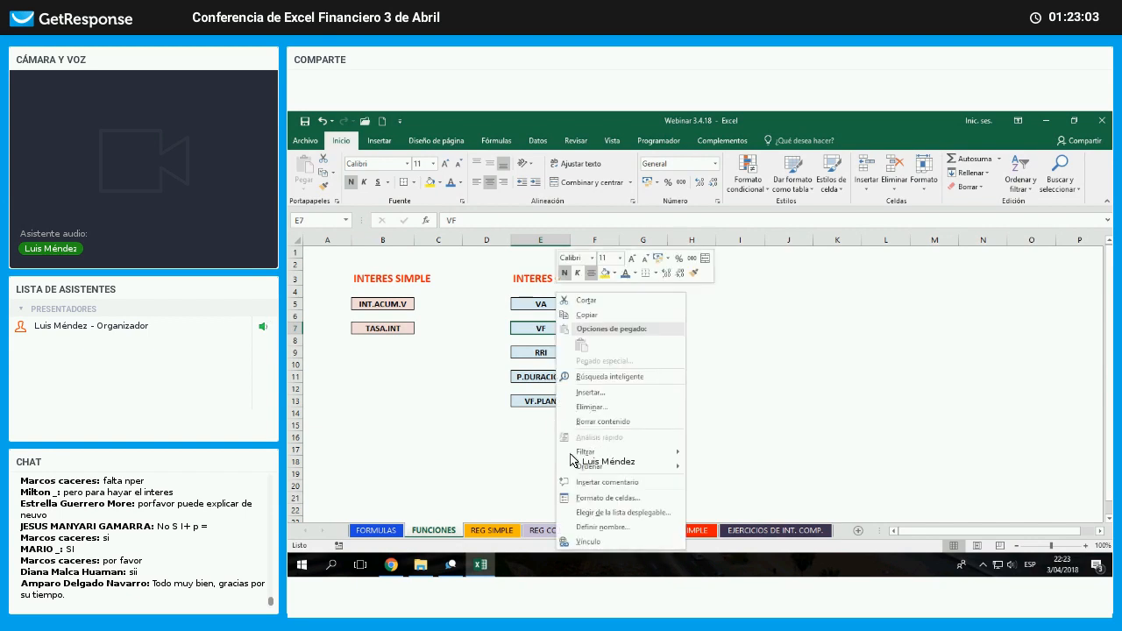
pyautogui.click(588, 314)
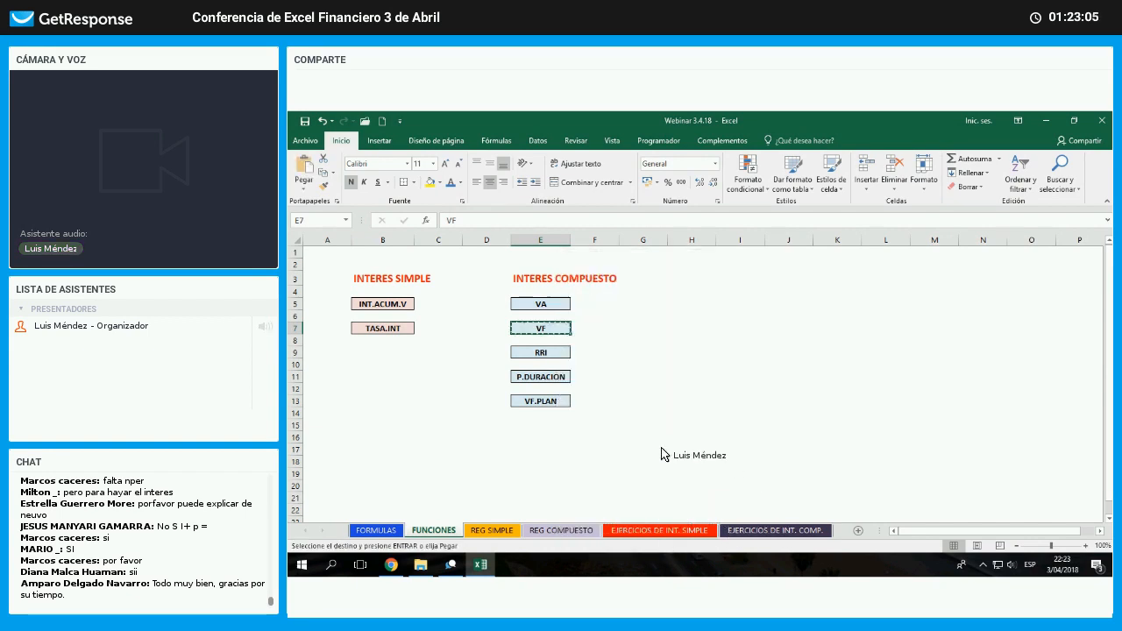
pyautogui.click(763, 530)
pyautogui.rightClick(555, 321)
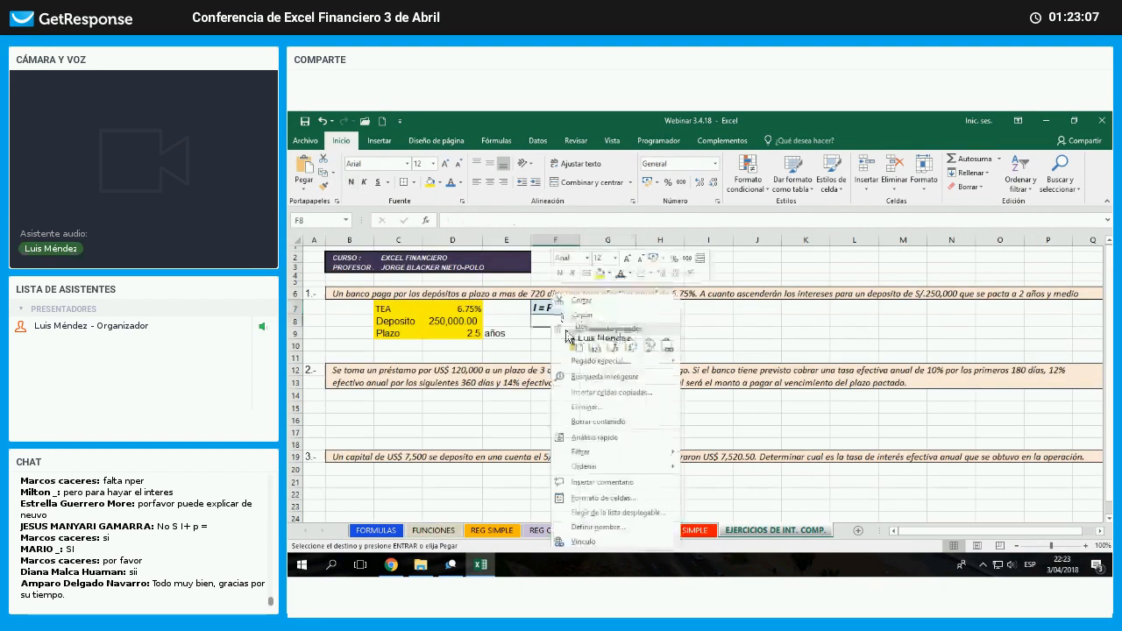
pyautogui.hotkey('ctrl', 'v')
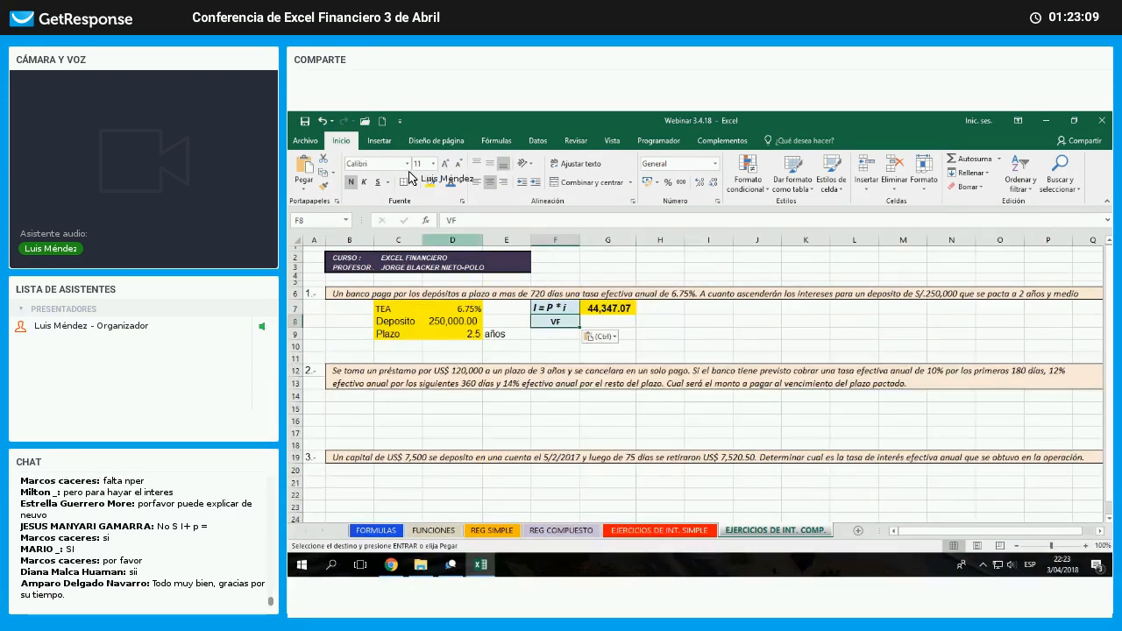
pyautogui.click(352, 183)
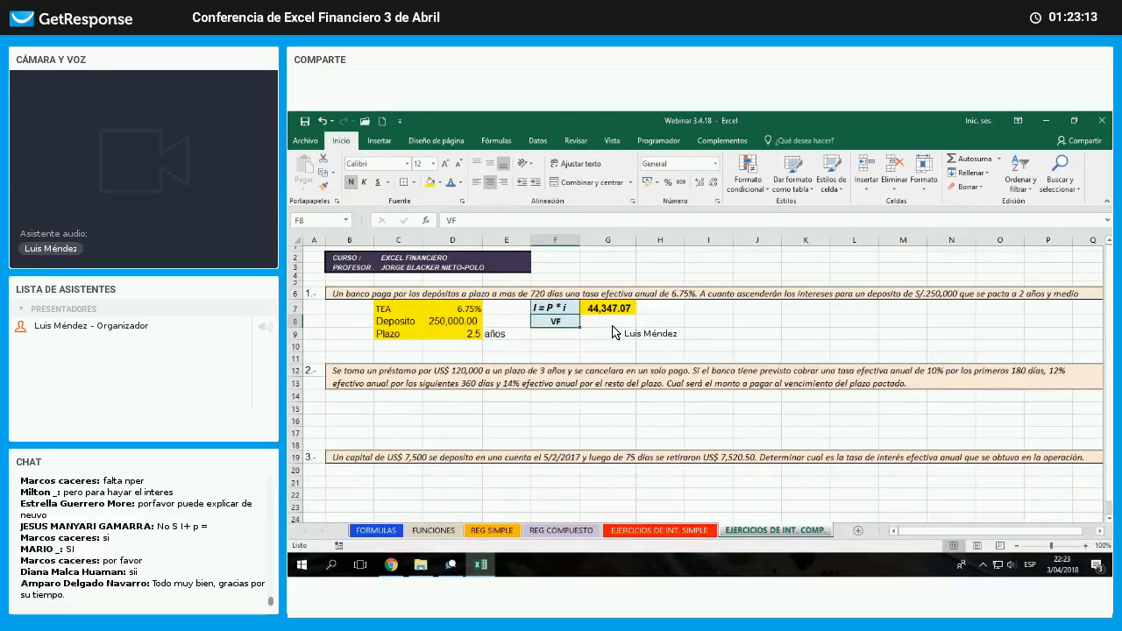
# - Start the financial function VF in G8
pyautogui.press('Right')
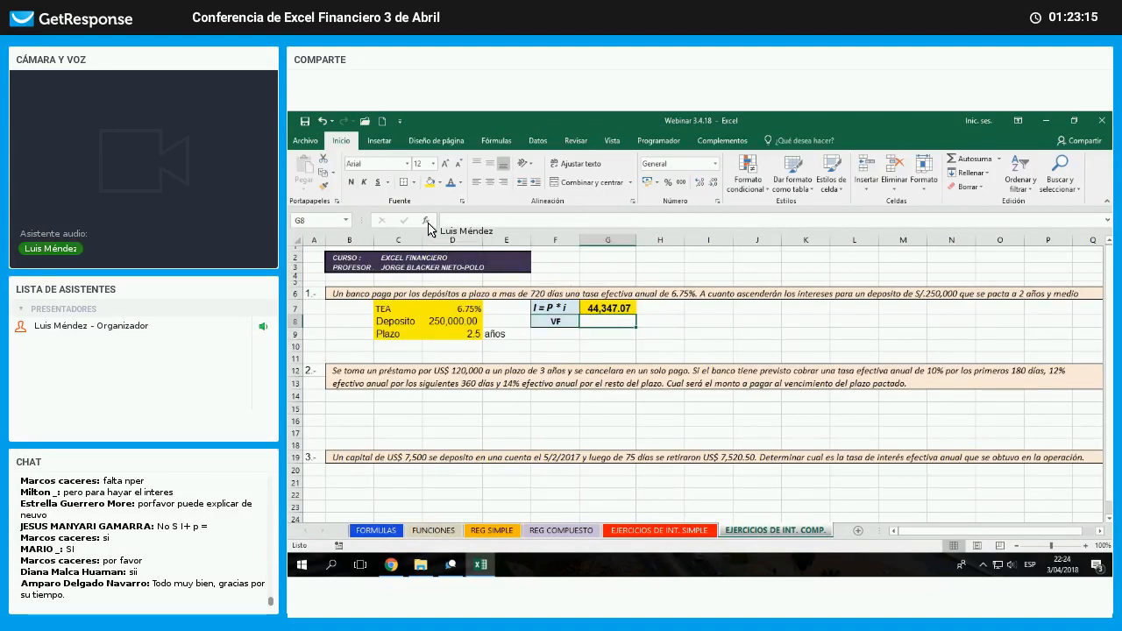
pyautogui.click(427, 222)
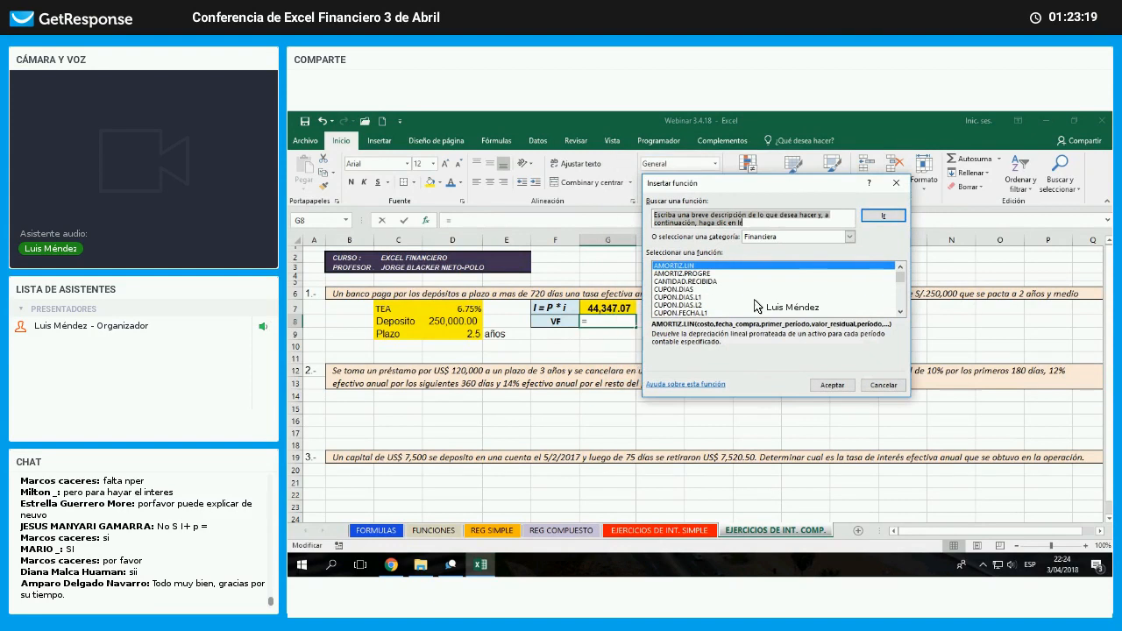
pyautogui.scroll(-15, 710, 306)
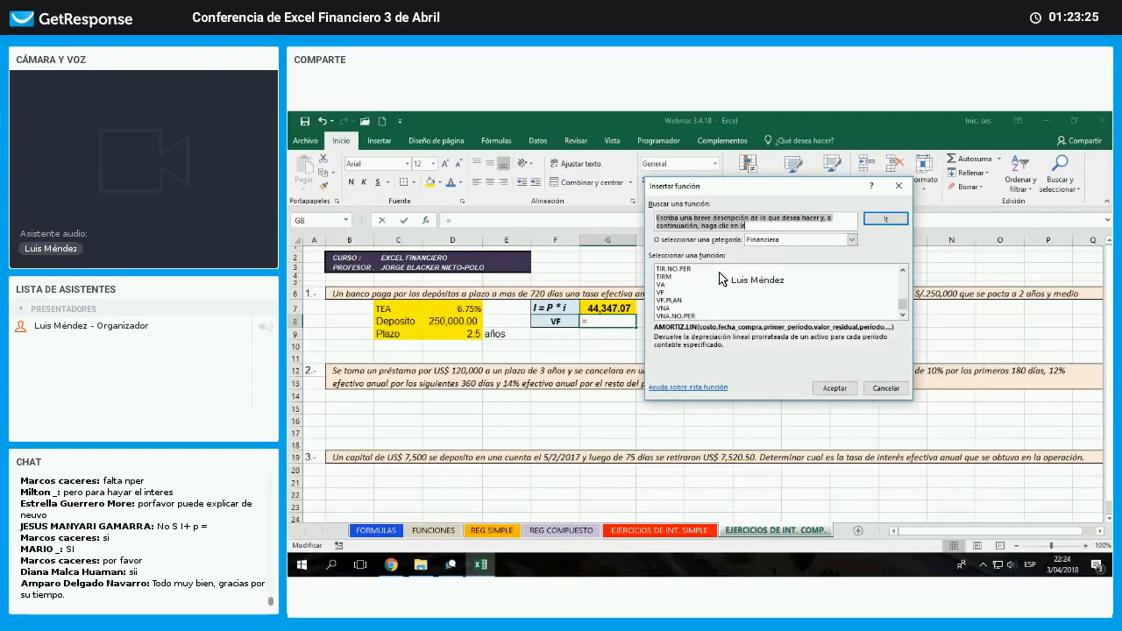
pyautogui.click(666, 292)
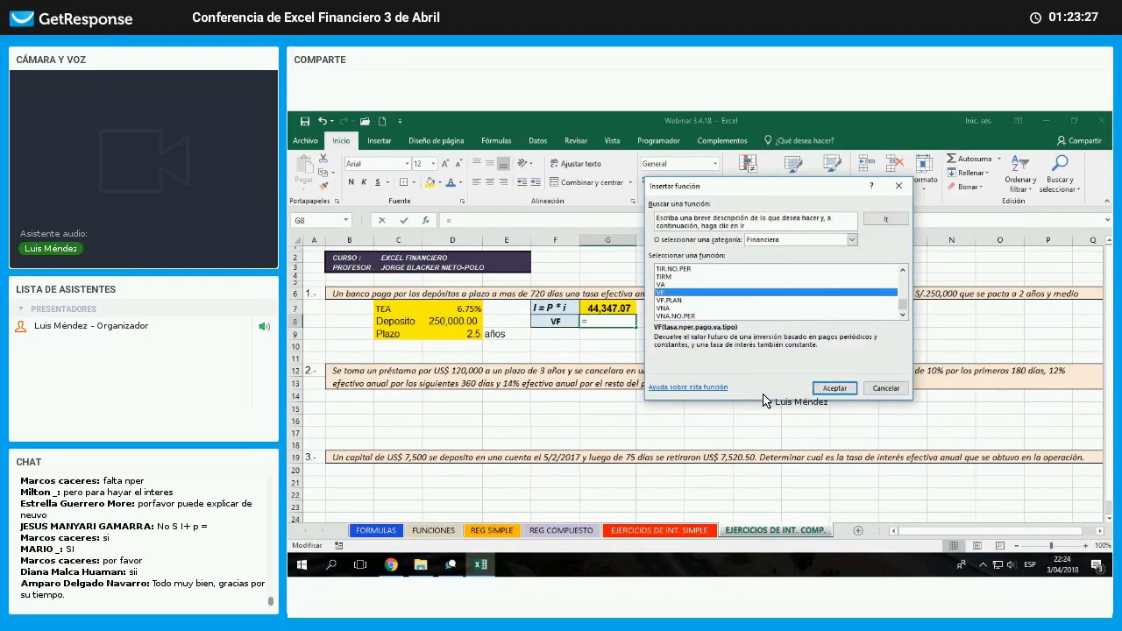
pyautogui.press('Return')
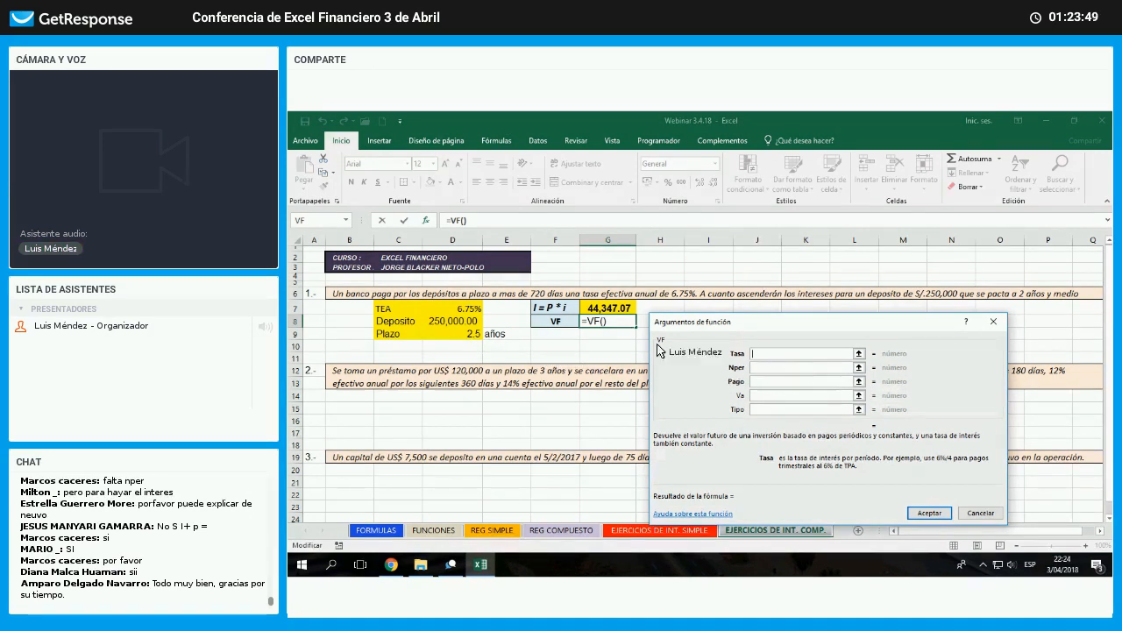
# - Set the VF arguments to Tasa D7, Nper D9 and Va D8, leaving Pago and Tipo empty
pyautogui.click(454, 308)
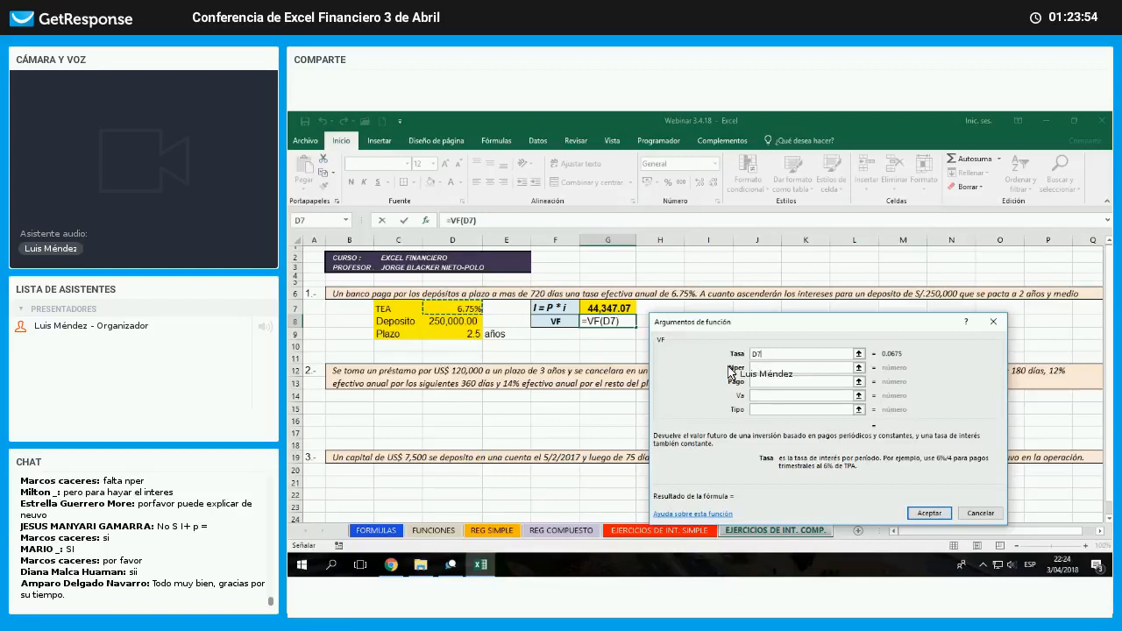
pyautogui.press('Tab')
pyautogui.click(467, 338)
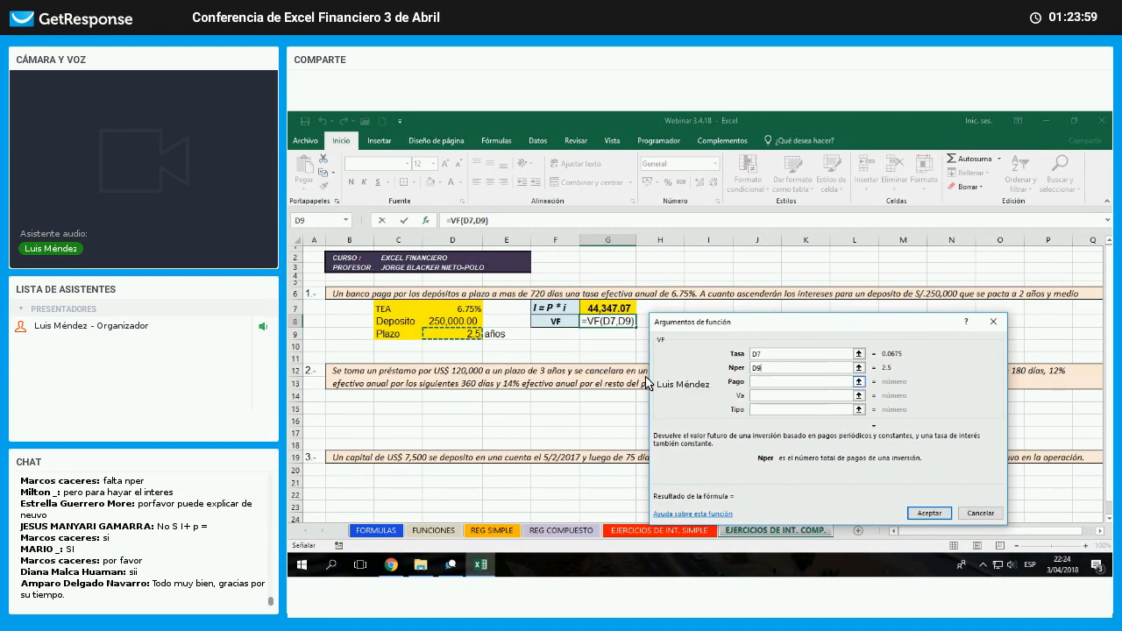
pyautogui.press('Tab')
pyautogui.press('Tab')
pyautogui.click(468, 325)
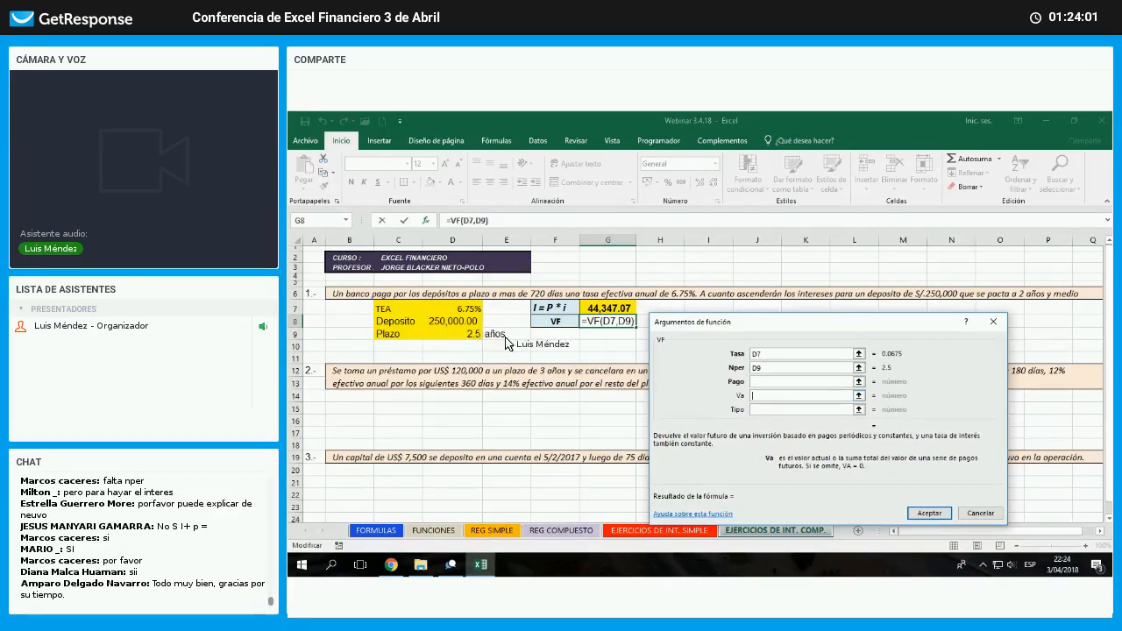
pyautogui.click(931, 516)
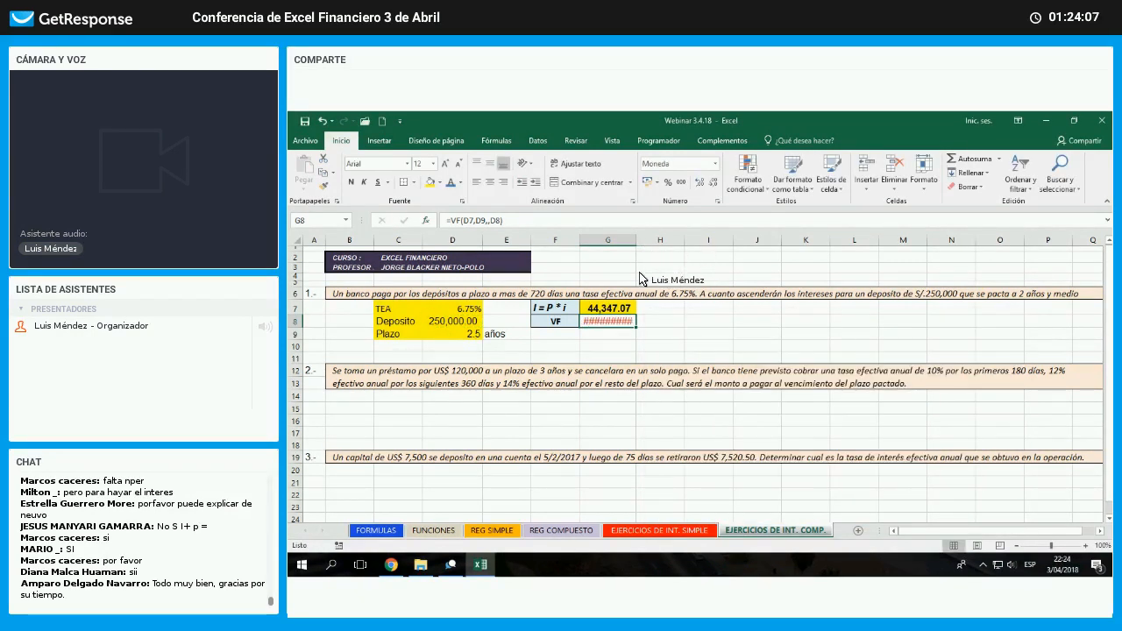
# - Widen column G, change the formula in G8 to =-VF(D7,D9,,D8) and give it the thousands-separator number format
pyautogui.moveTo(638, 243); pyautogui.dragTo(645, 248)
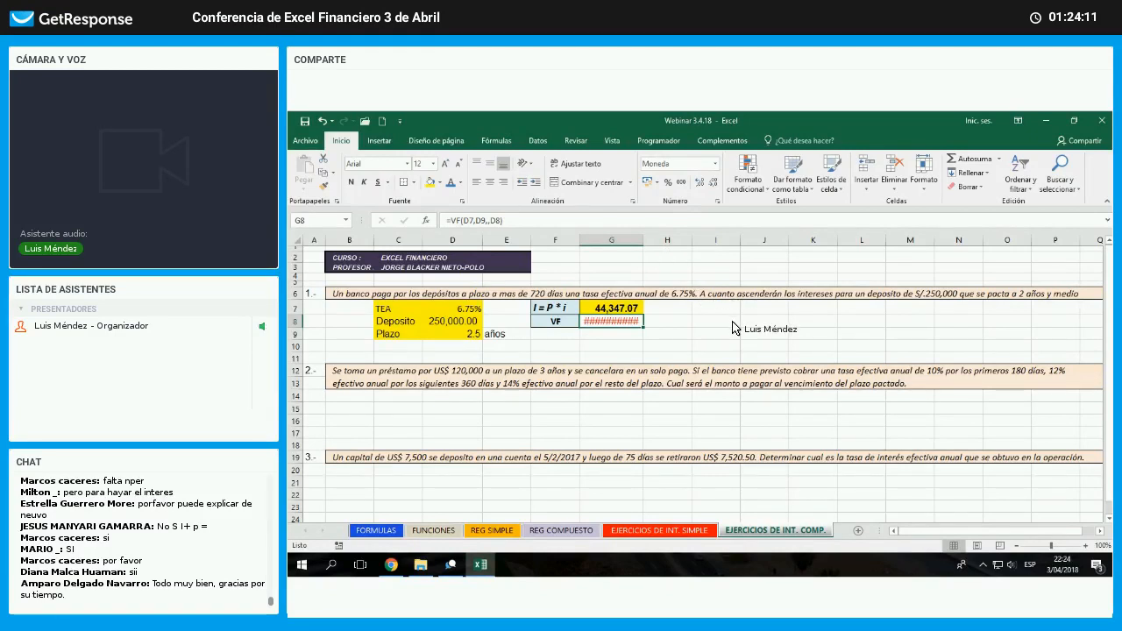
pyautogui.press('F2')
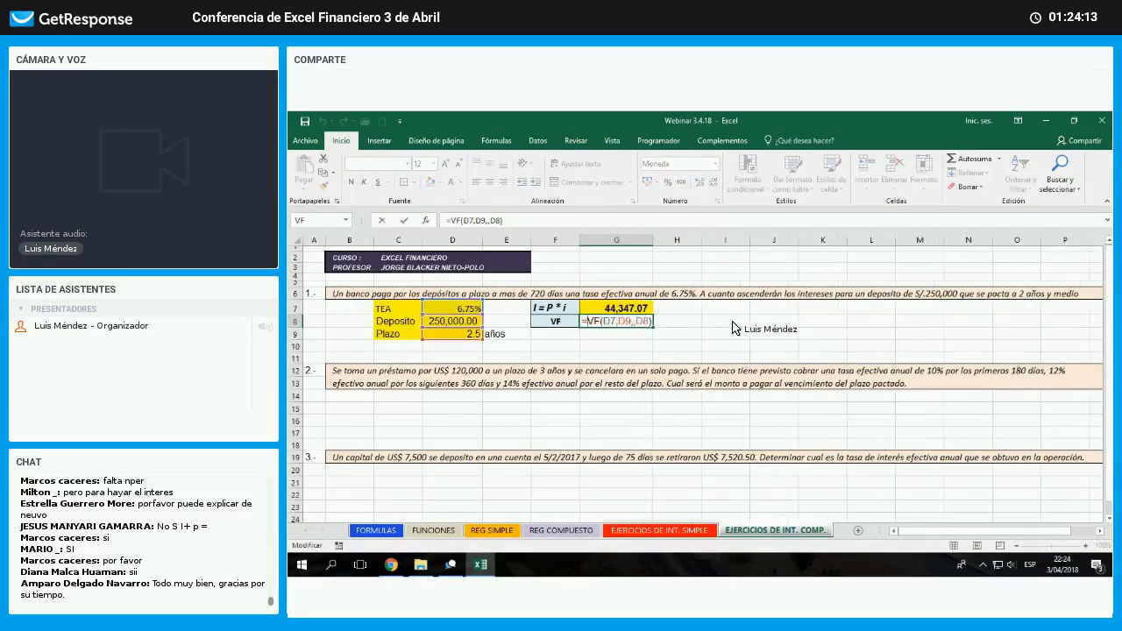
pyautogui.press('Return')
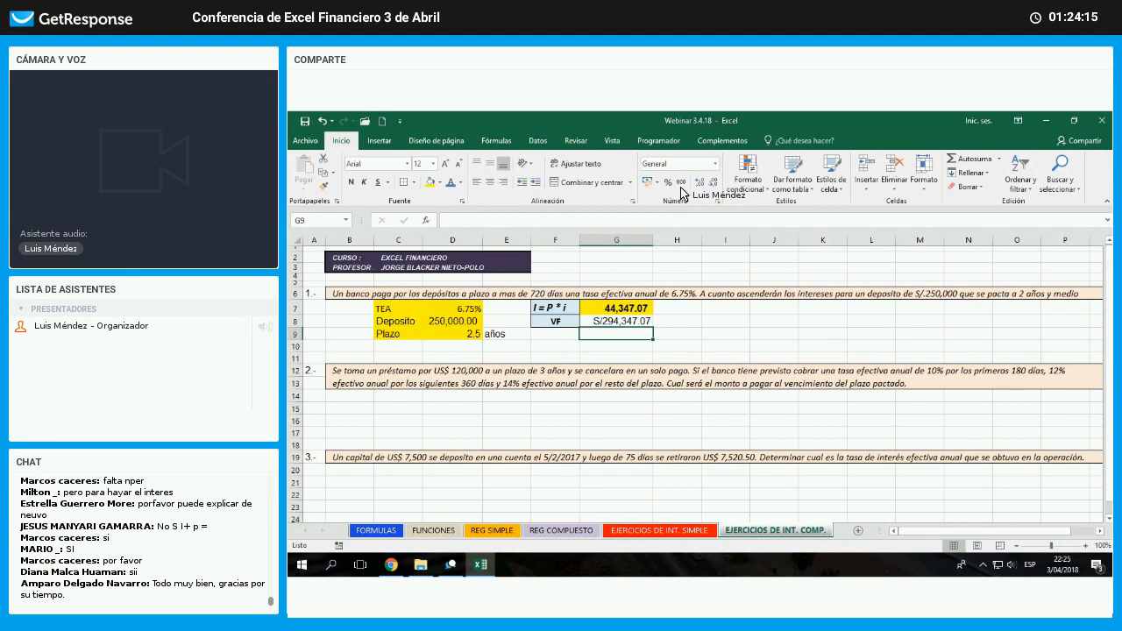
pyautogui.press('Up')
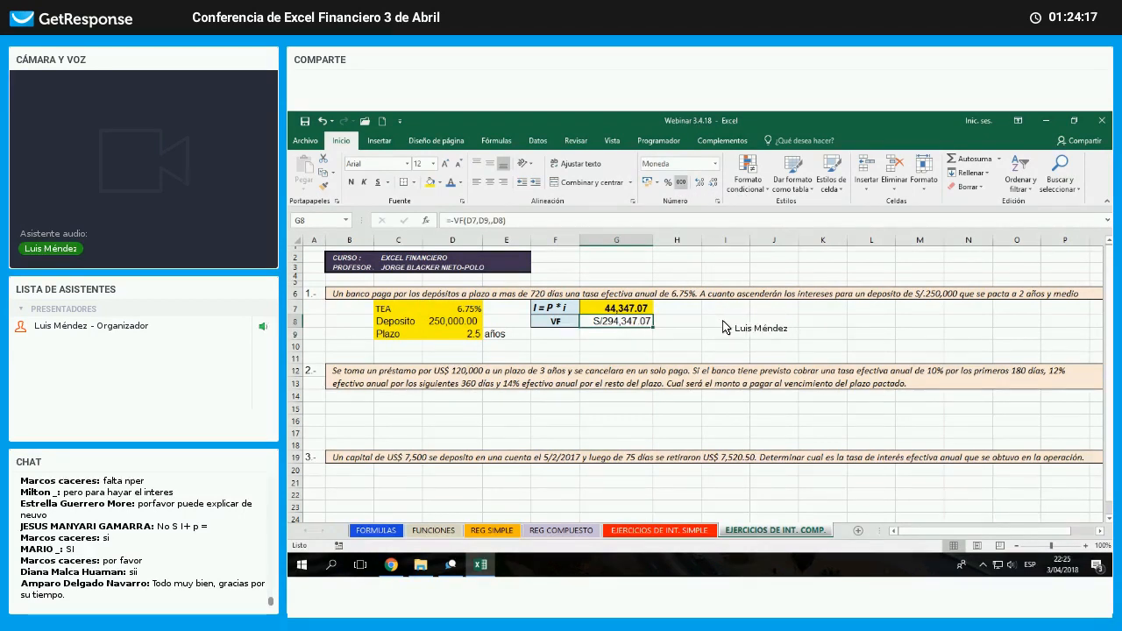
pyautogui.click(681, 182)
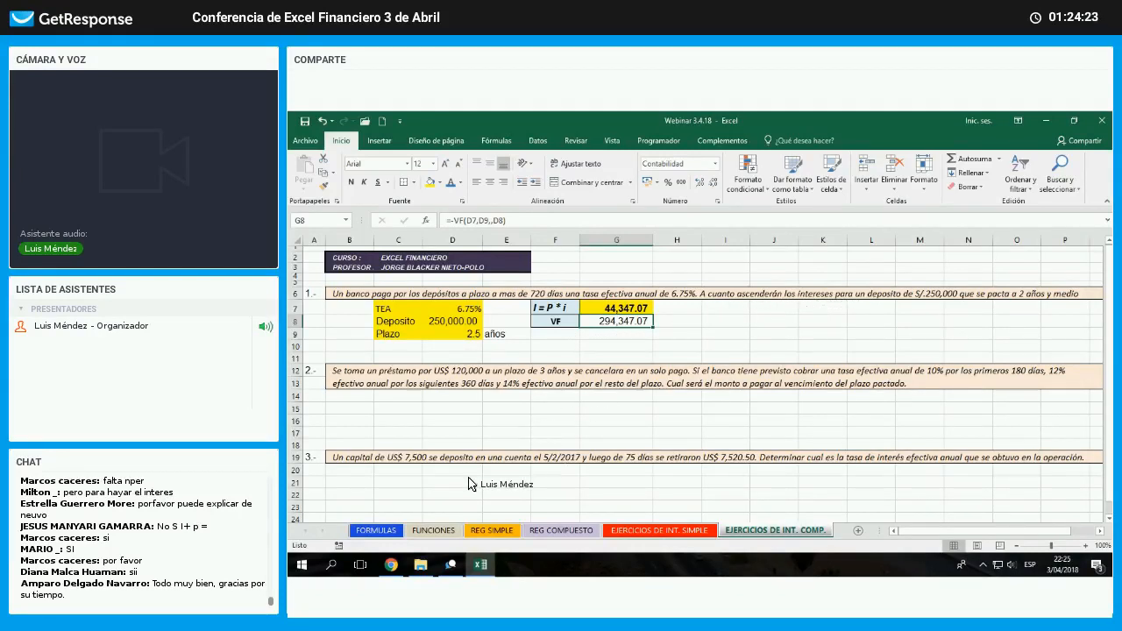
# - Review what exercise 1 asks and the FUNCIONES sheet, and enter S = P + I in F9 and I = S - P in F10
pyautogui.moveTo(725, 293); pyautogui.dragTo(822, 293)
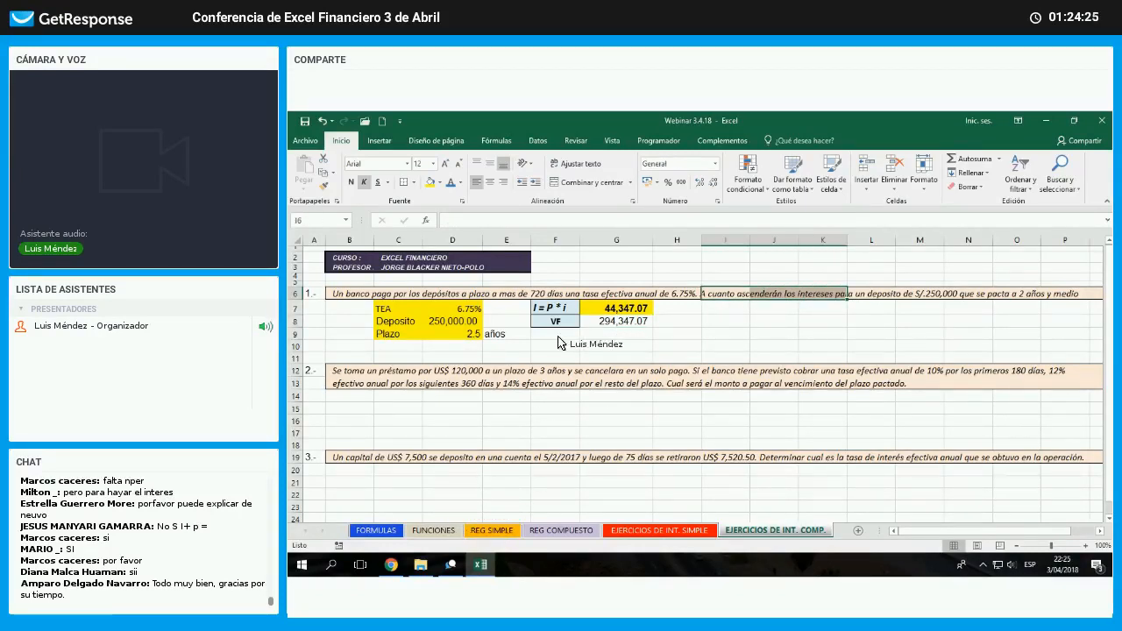
pyautogui.click(433, 531)
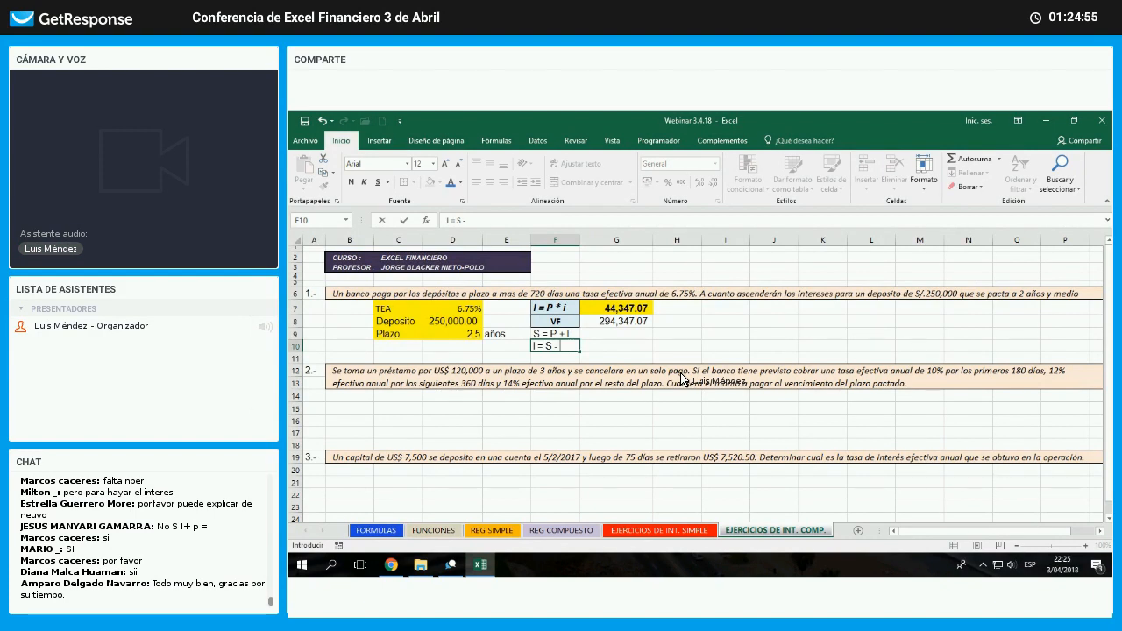
pyautogui.press('Tab')
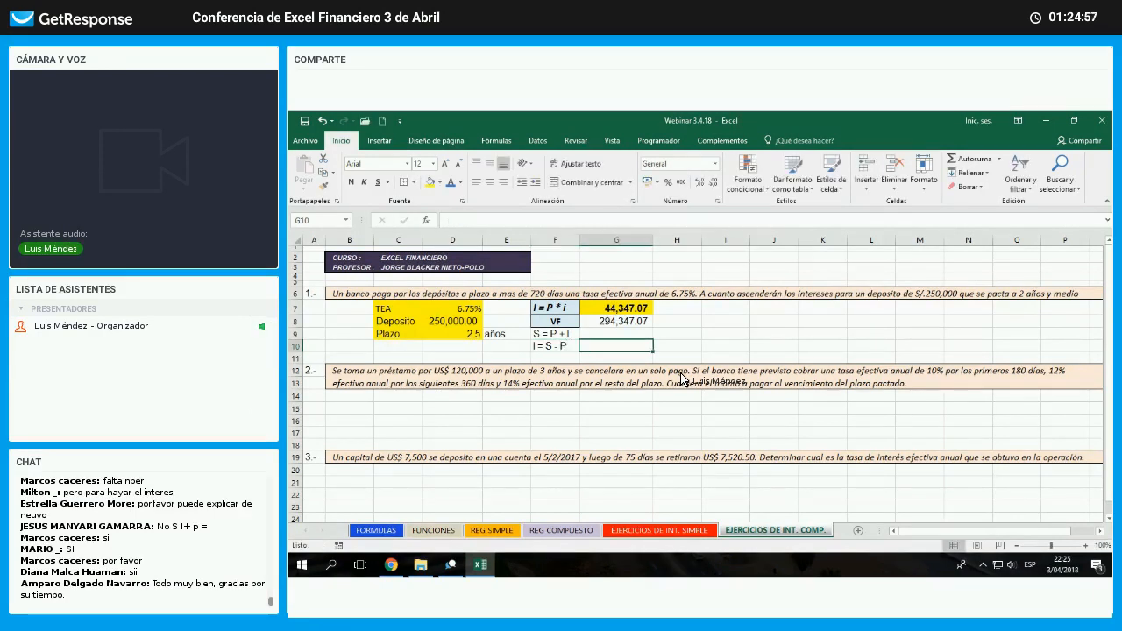
# - Calculate the interest in G10 as the future value minus the deposit with +G8-D8
pyautogui.write('+')
pyautogui.press('Up')
pyautogui.press('Up')
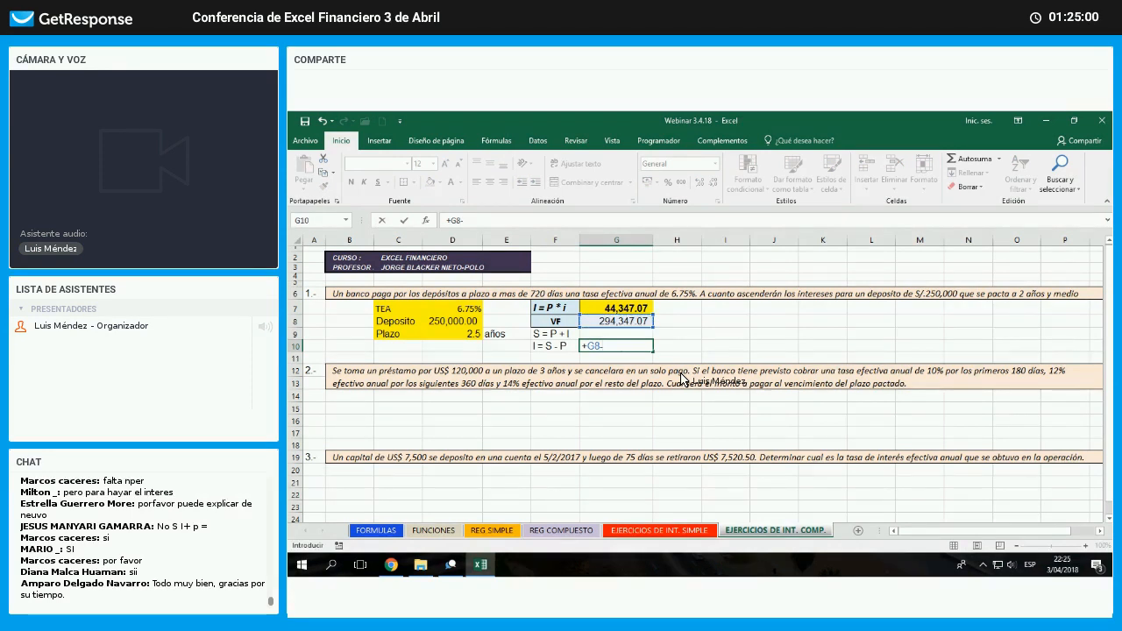
pyautogui.write('-')
pyautogui.press('Left')
pyautogui.press('Left')
pyautogui.press('Left')
pyautogui.press('Up')
pyautogui.press('Up')
pyautogui.press('Return')
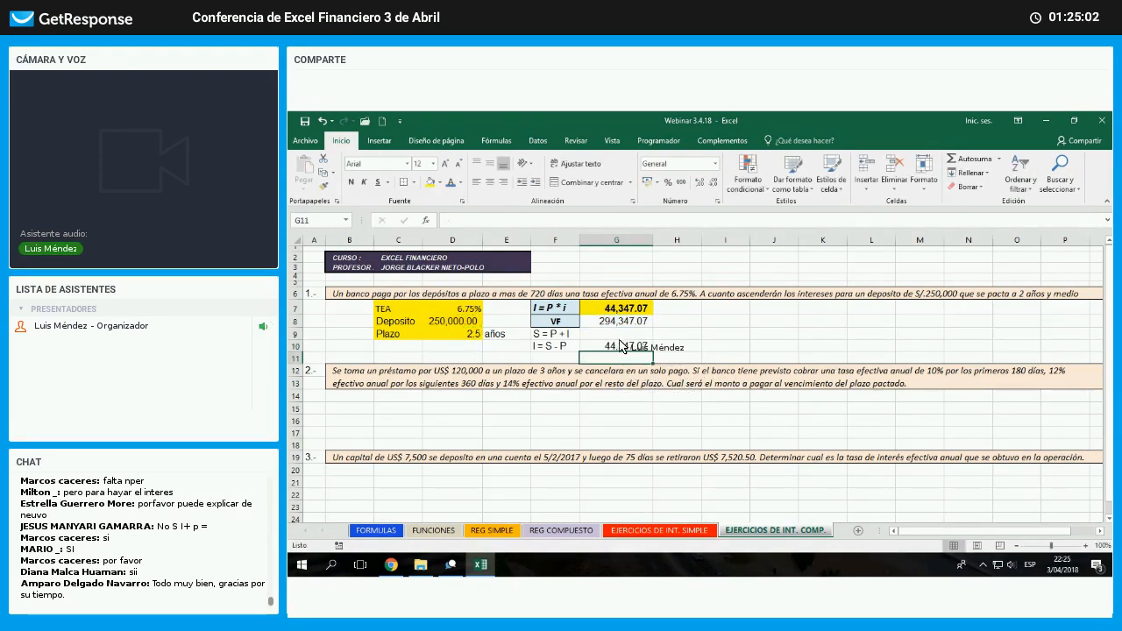
# - Fill G8 and G10 with yellow, make them bold and apply all borders
pyautogui.click(619, 322)
pyautogui.keyDown('ctrl'); pyautogui.click(620, 343); pyautogui.keyUp('ctrl')
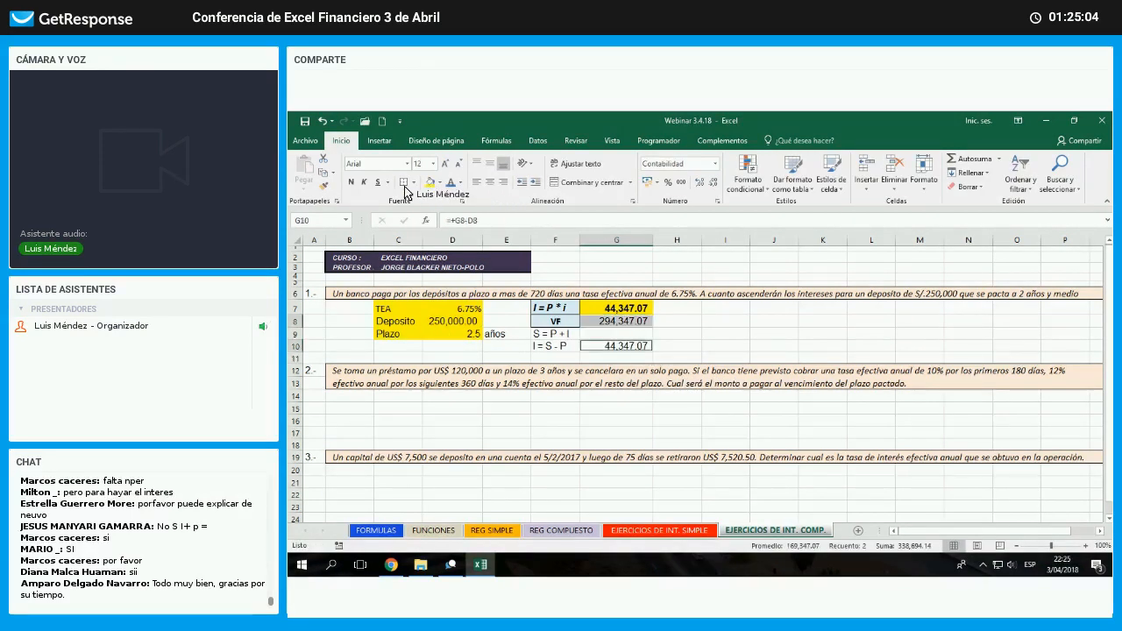
pyautogui.click(429, 181)
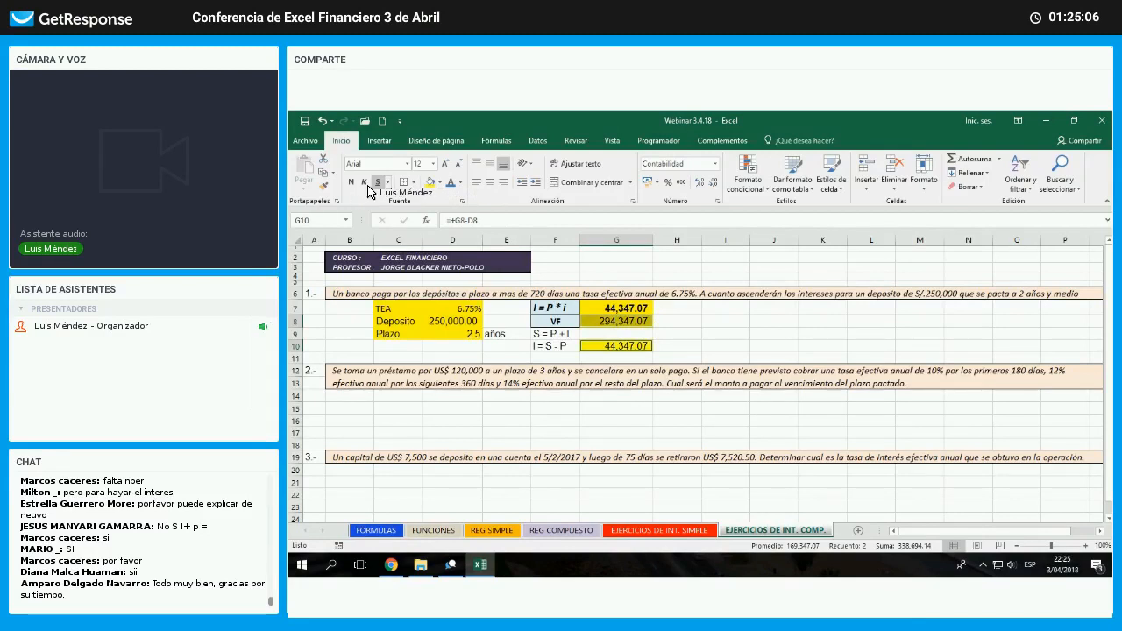
pyautogui.click(351, 183)
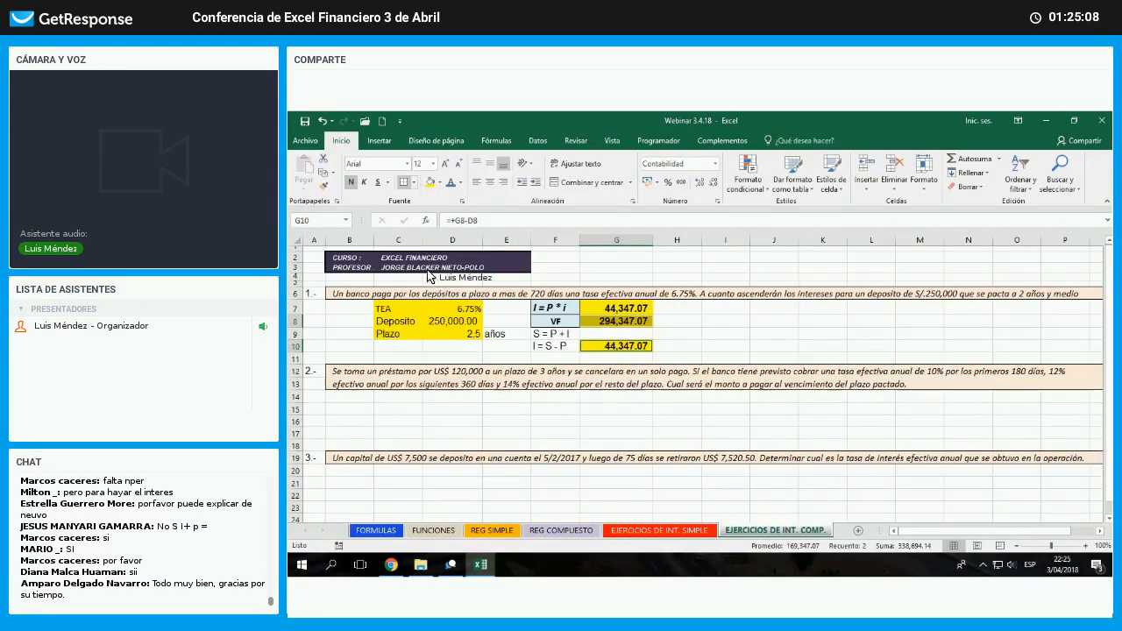
pyautogui.click(413, 182)
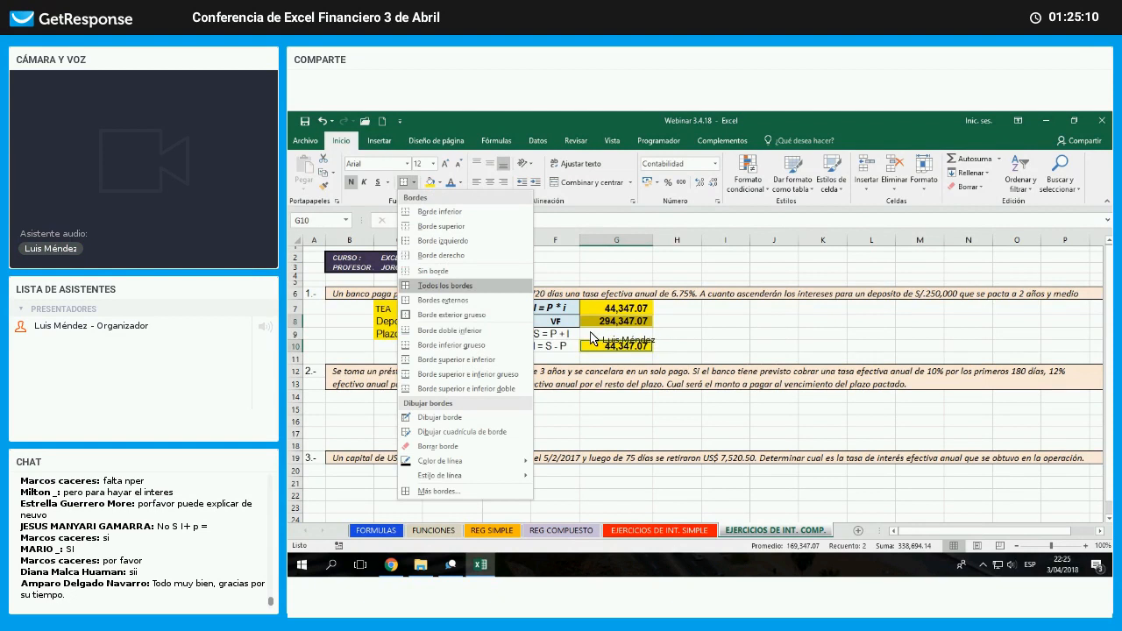
pyautogui.click(708, 371)
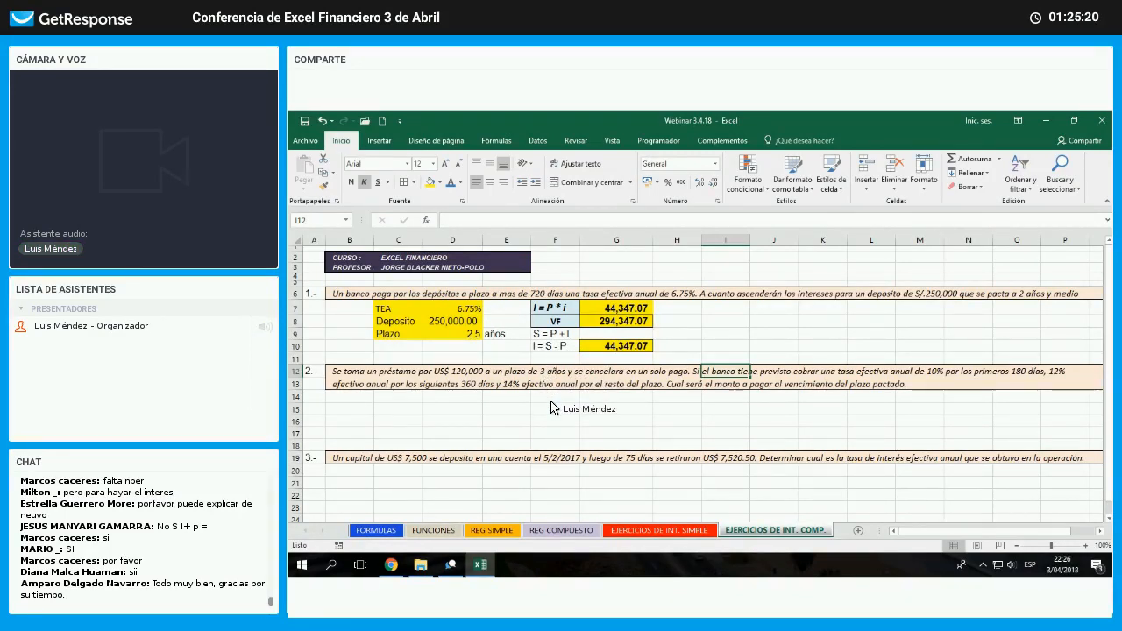
# - Switch to the webinar page in Chrome to check the chat messages and return to the Excel workbook
pyautogui.click(396, 561)
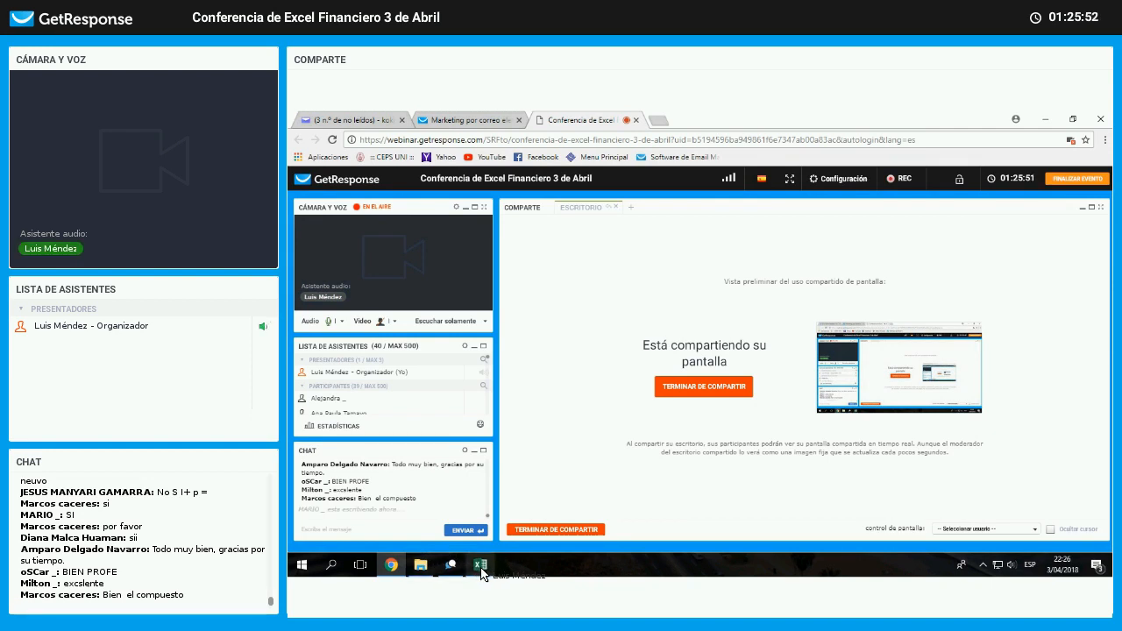
pyautogui.moveTo(482, 574)
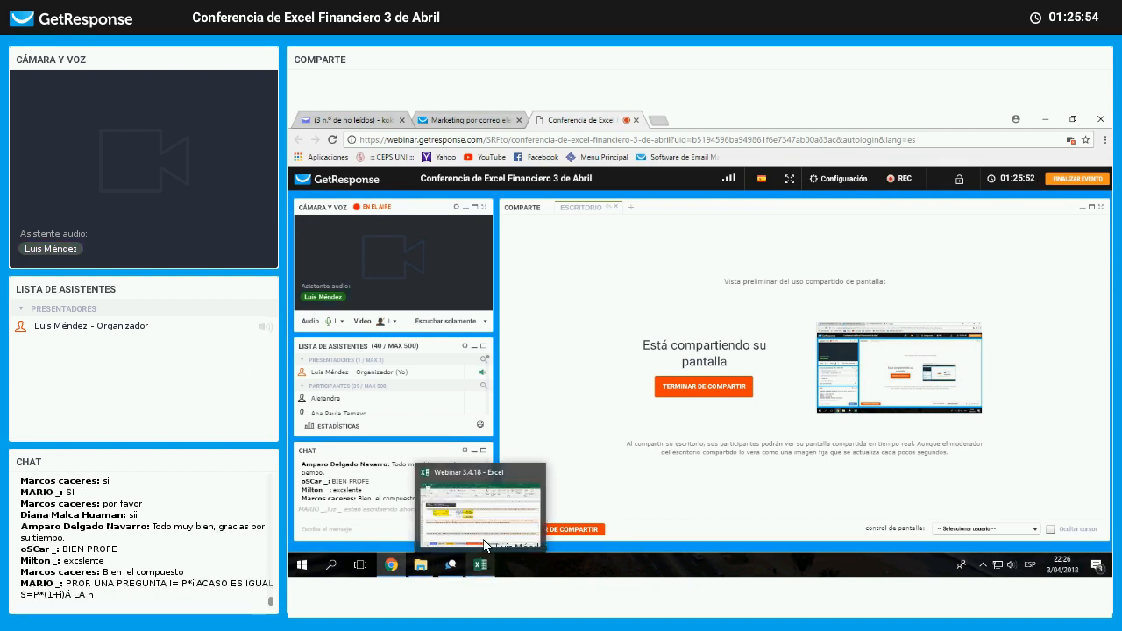
pyautogui.click(478, 500)
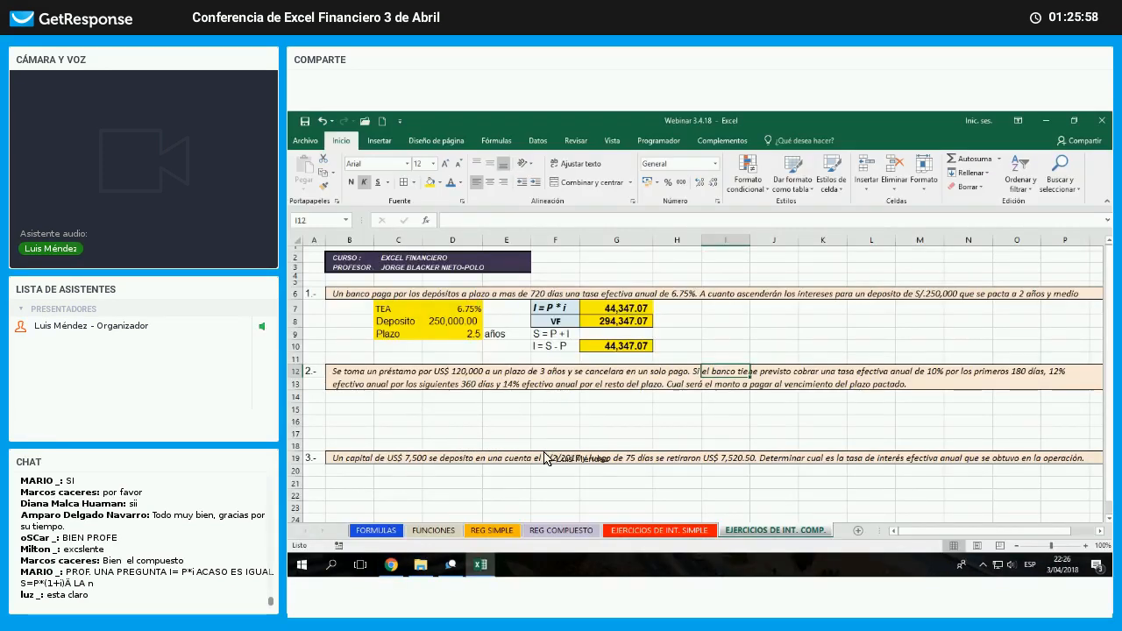
# - Enter the label Prestamo (VA) in C14 below exercise 2 and widen column C to fit it
pyautogui.click(398, 397)
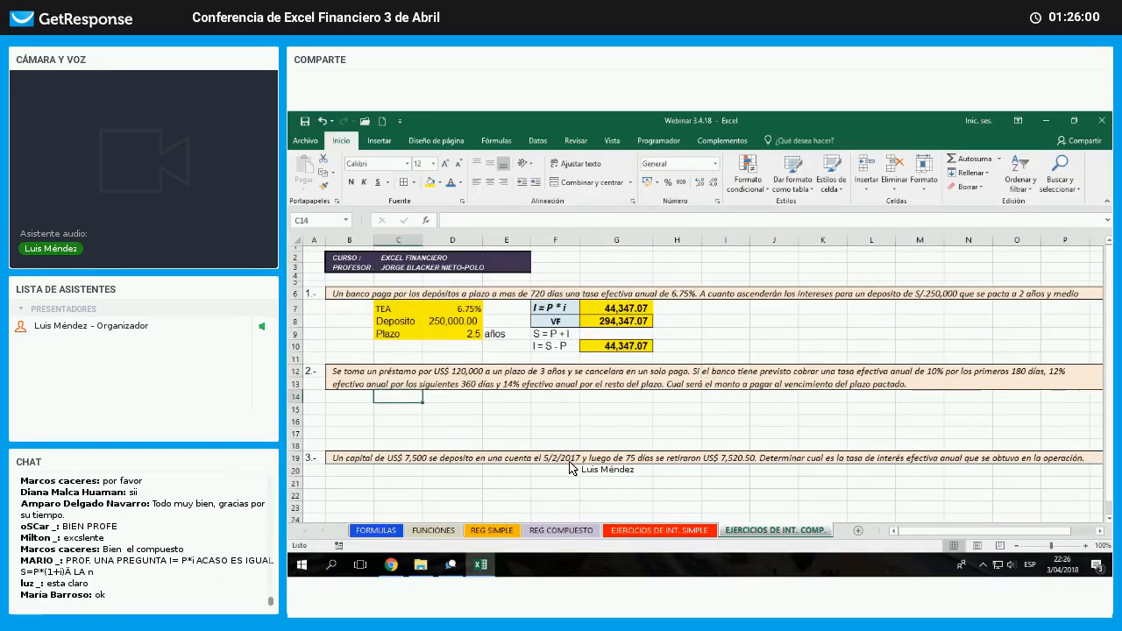
pyautogui.write('Prestamo')
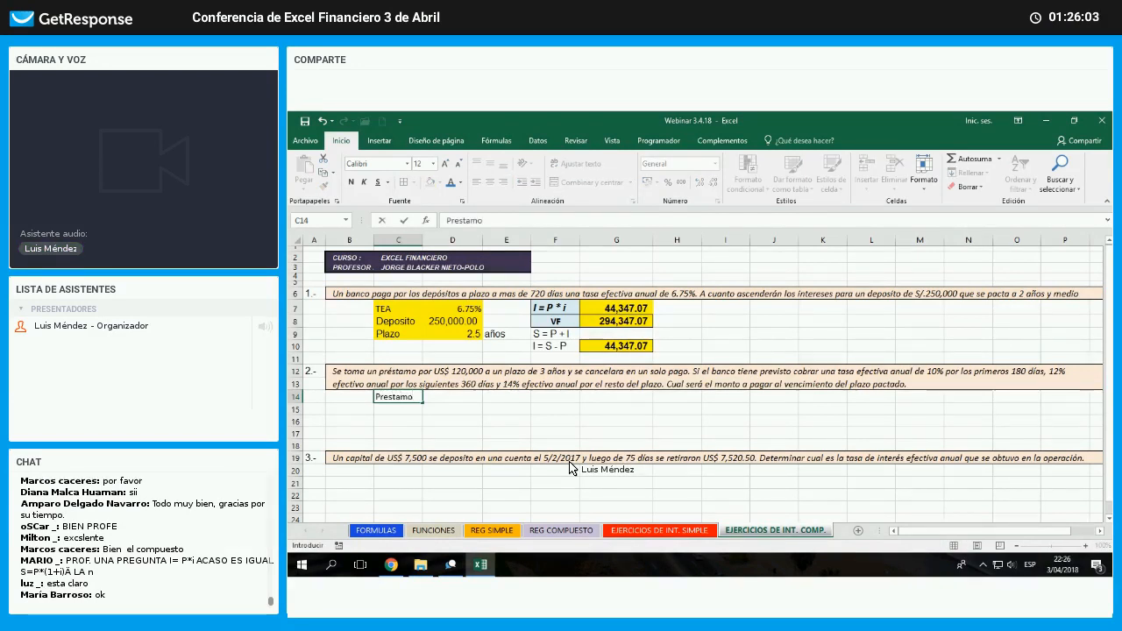
pyautogui.press('Tab')
pyautogui.write('1')
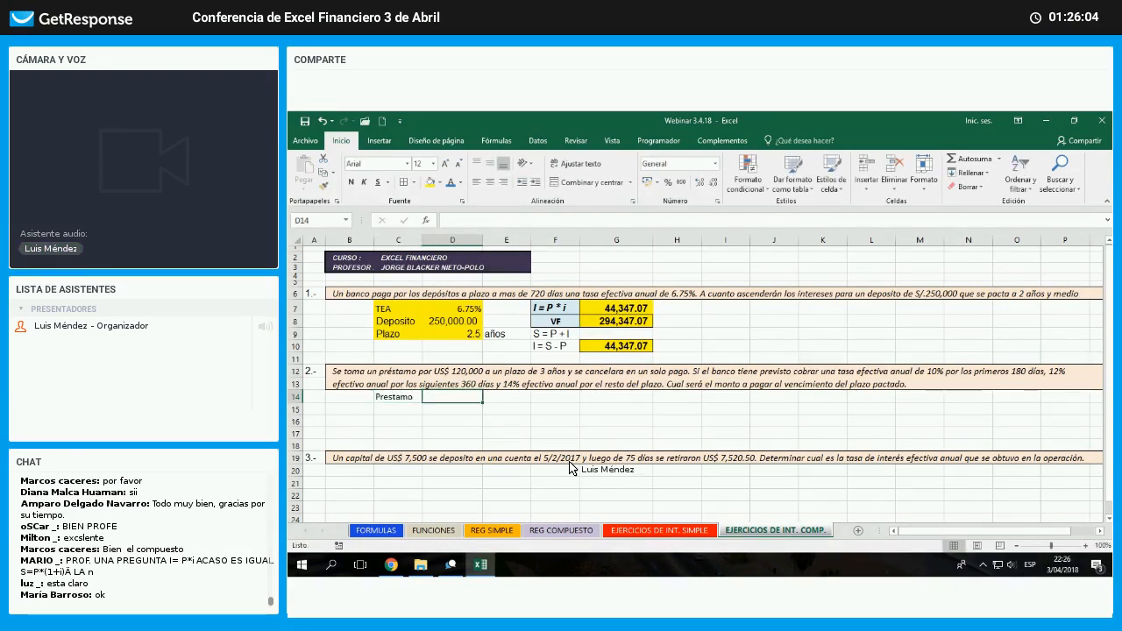
pyautogui.press('Escape')
pyautogui.press('Left')
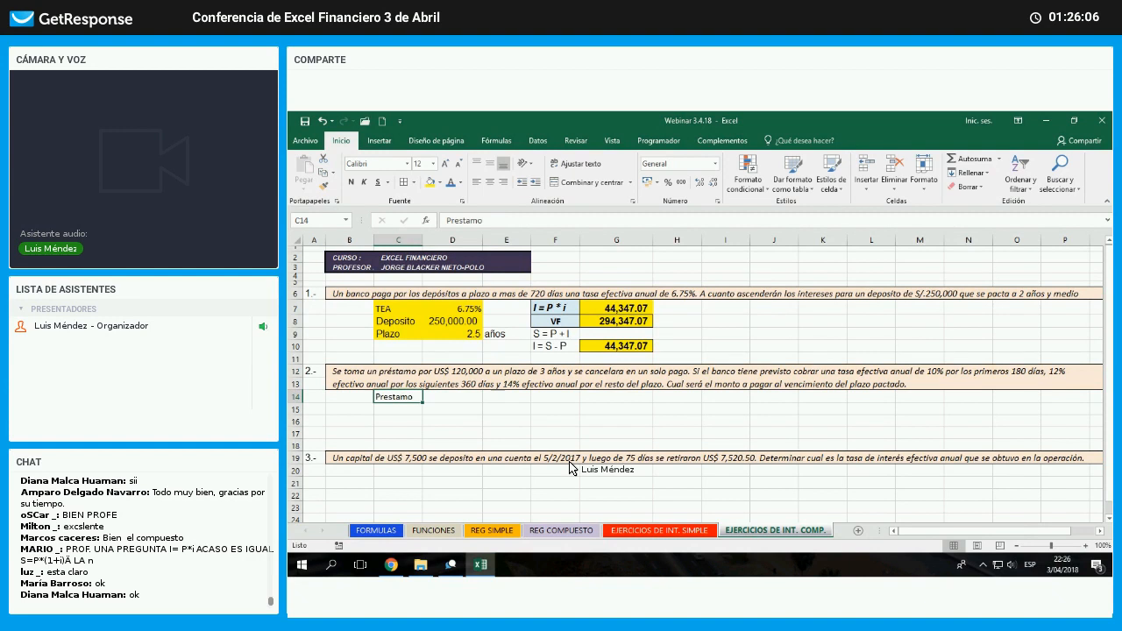
pyautogui.press('F2')
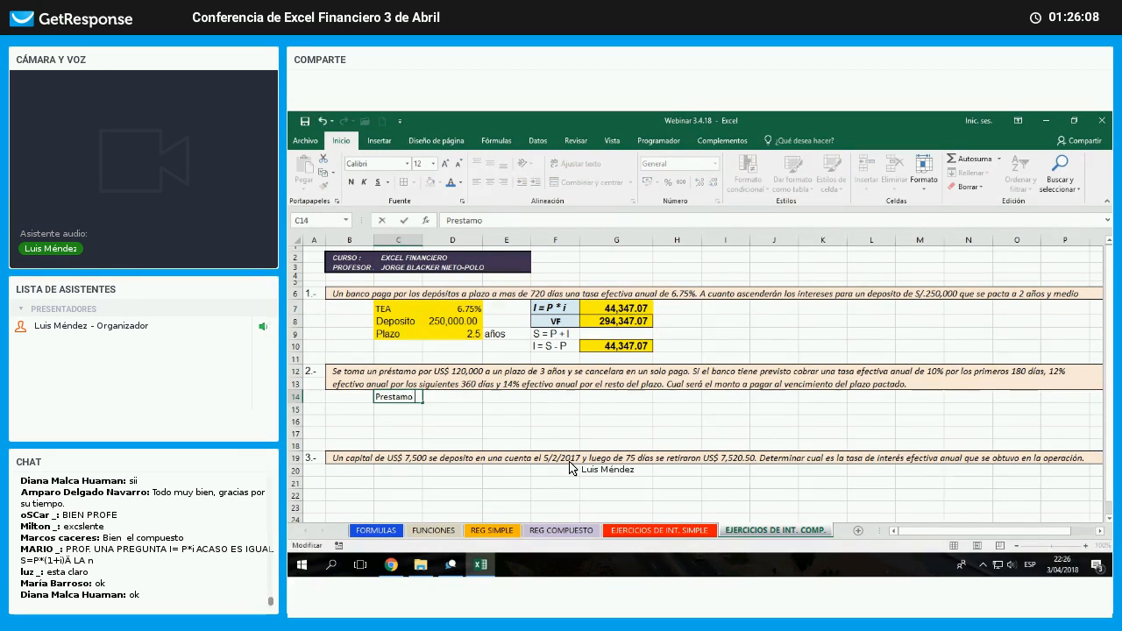
pyautogui.write('(VA)')
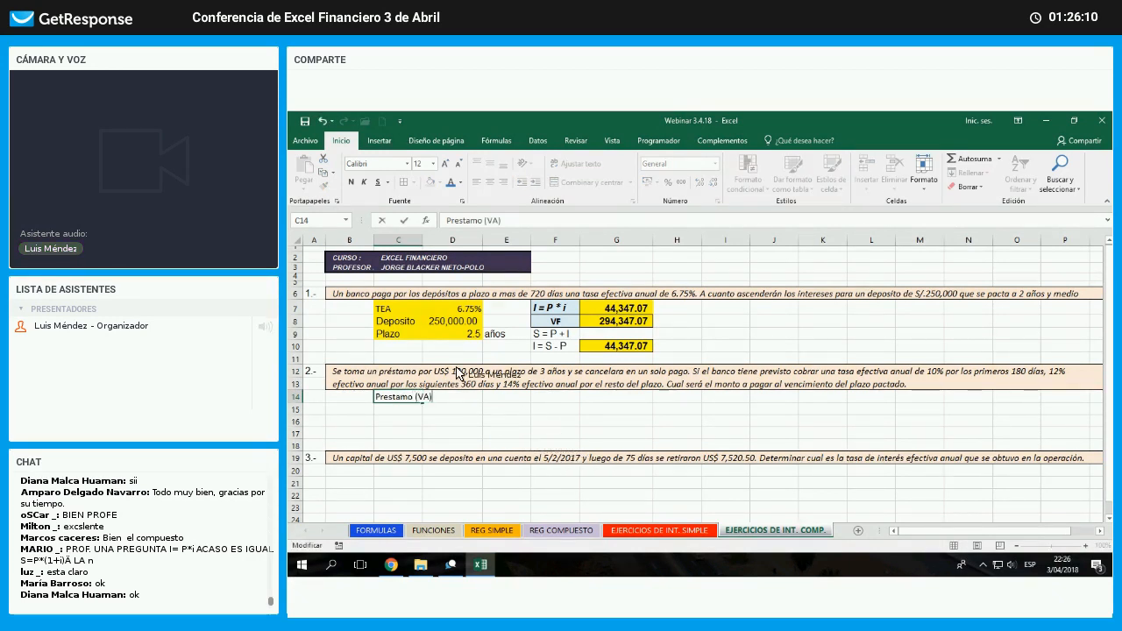
pyautogui.press('Return')
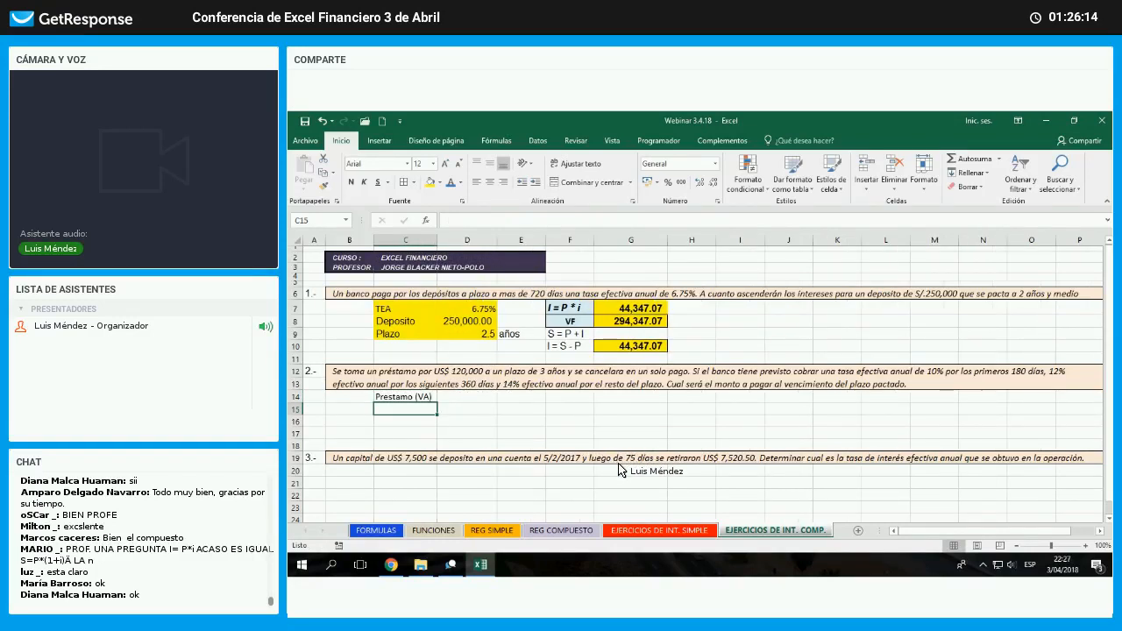
pyautogui.press('Up')
pyautogui.press('Right')
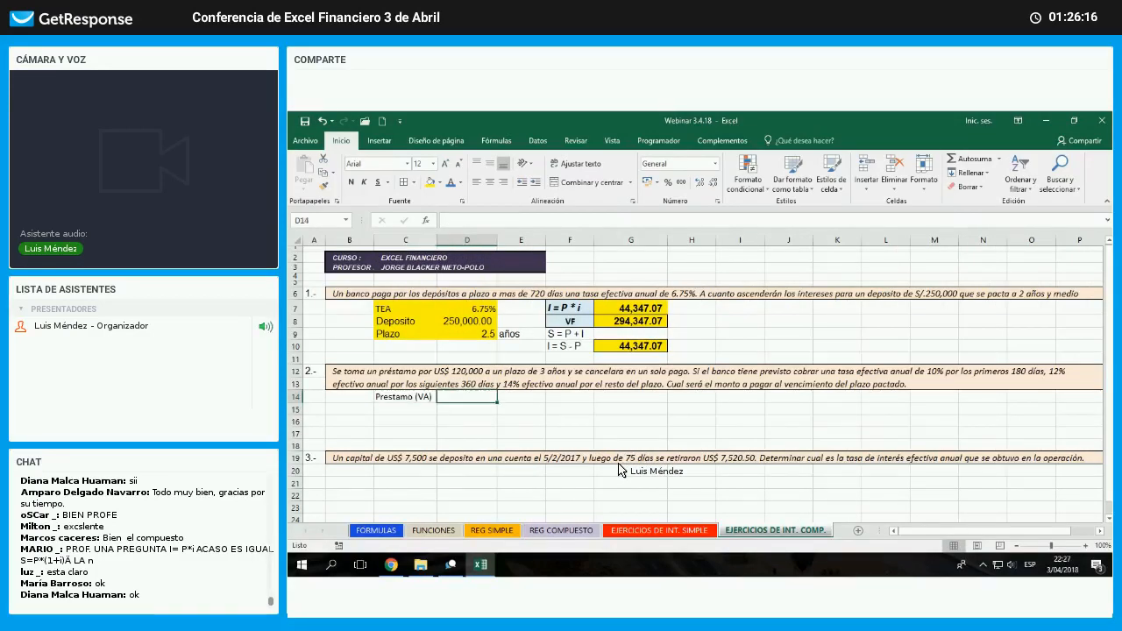
# - Enter the loan amount 120000 in D14 and apply the comma thousands format with two decimals
pyautogui.write('120000')
pyautogui.press('Return')
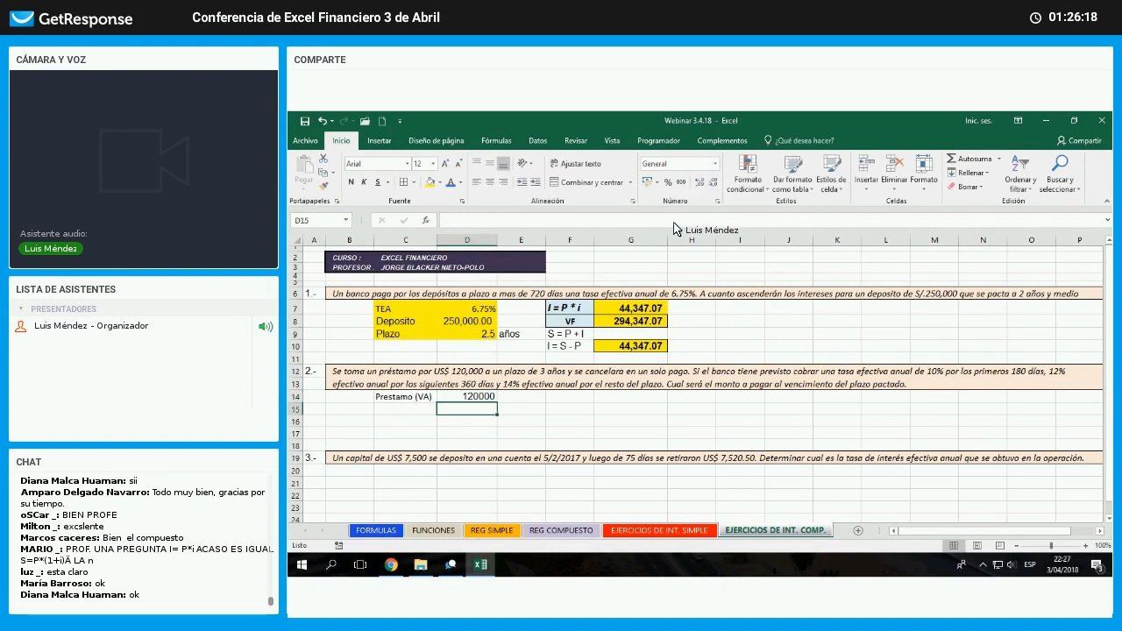
pyautogui.press('Up')
pyautogui.click(681, 183)
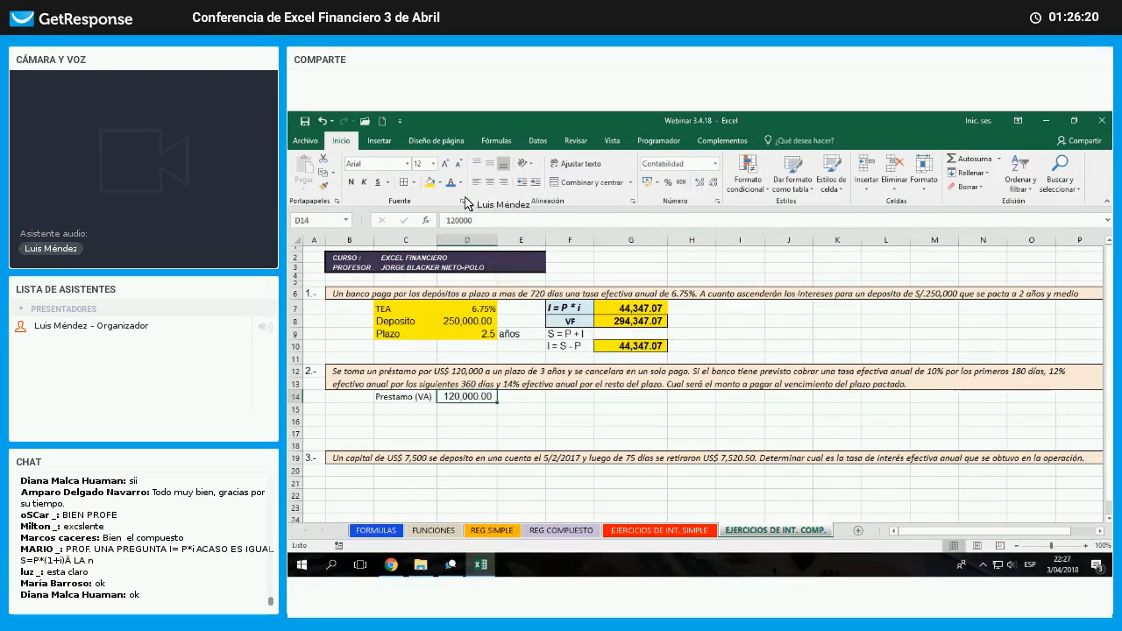
pyautogui.press('Left')
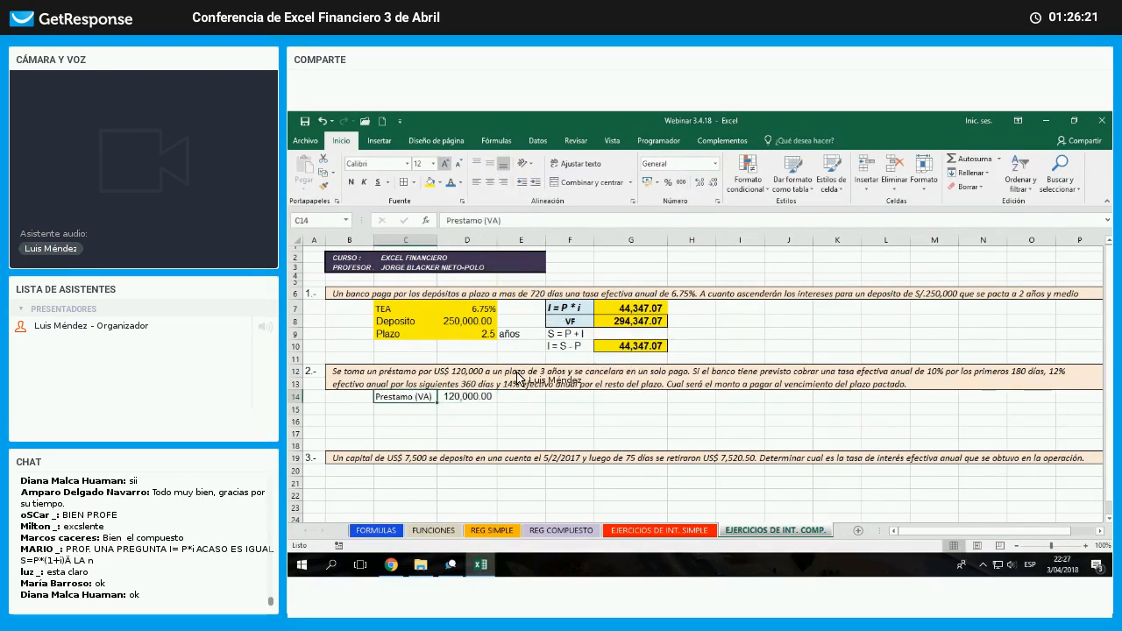
pyautogui.hotkey('ctrl', 'shift', '>')
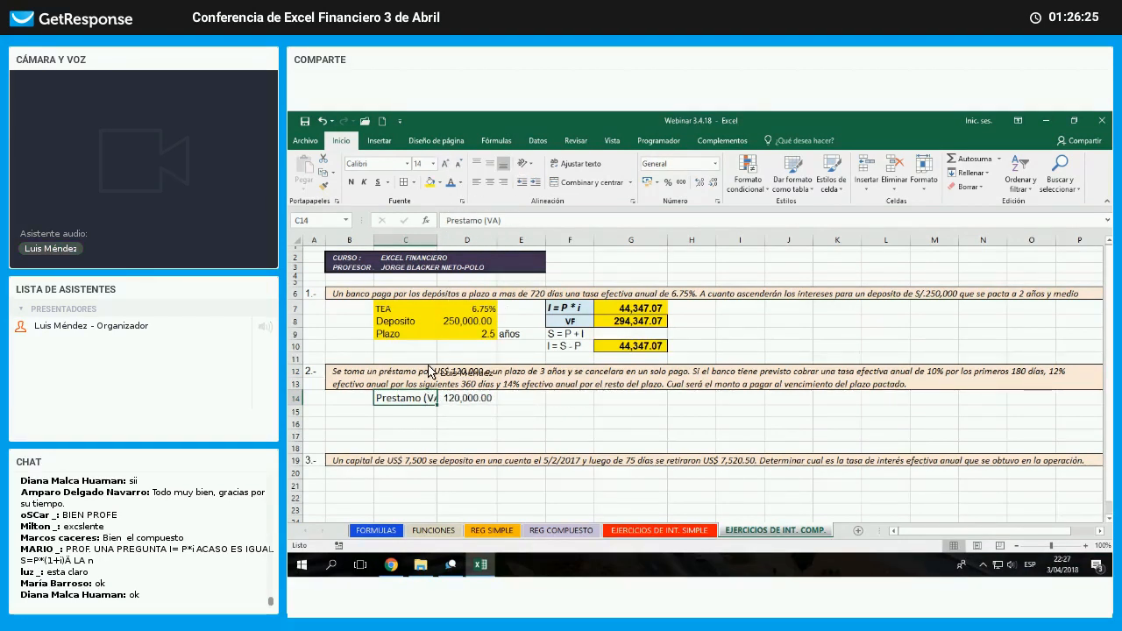
pyautogui.press('ctrl+shift+less')
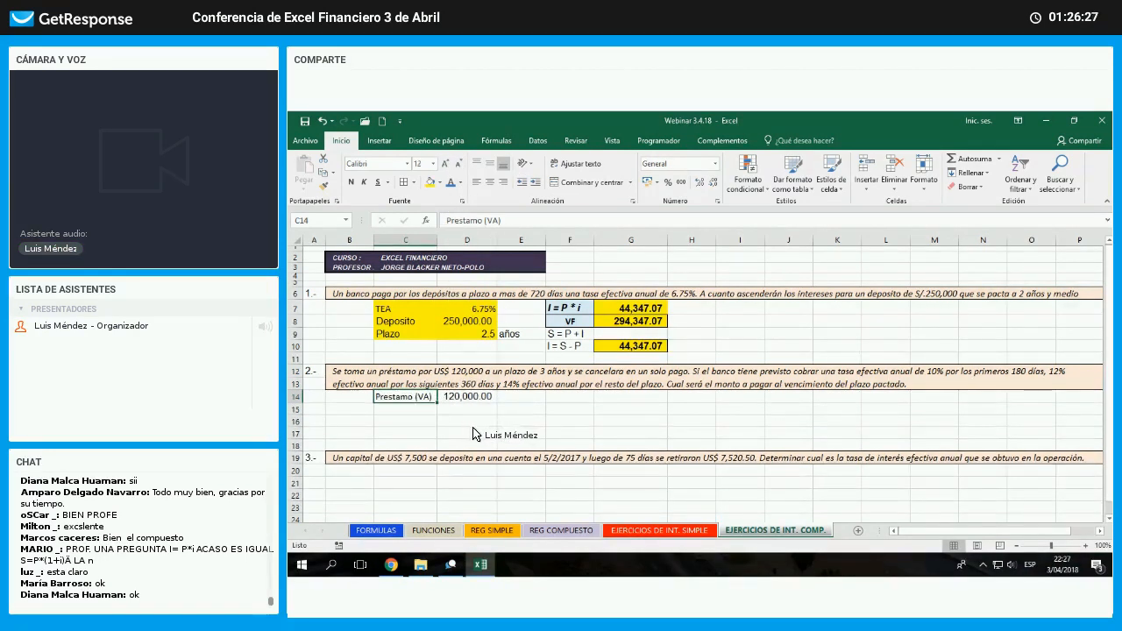
# - Add the loan term in row 15 with the label Plazo in C15, 3 in D15 and años in E15
pyautogui.press('Down')
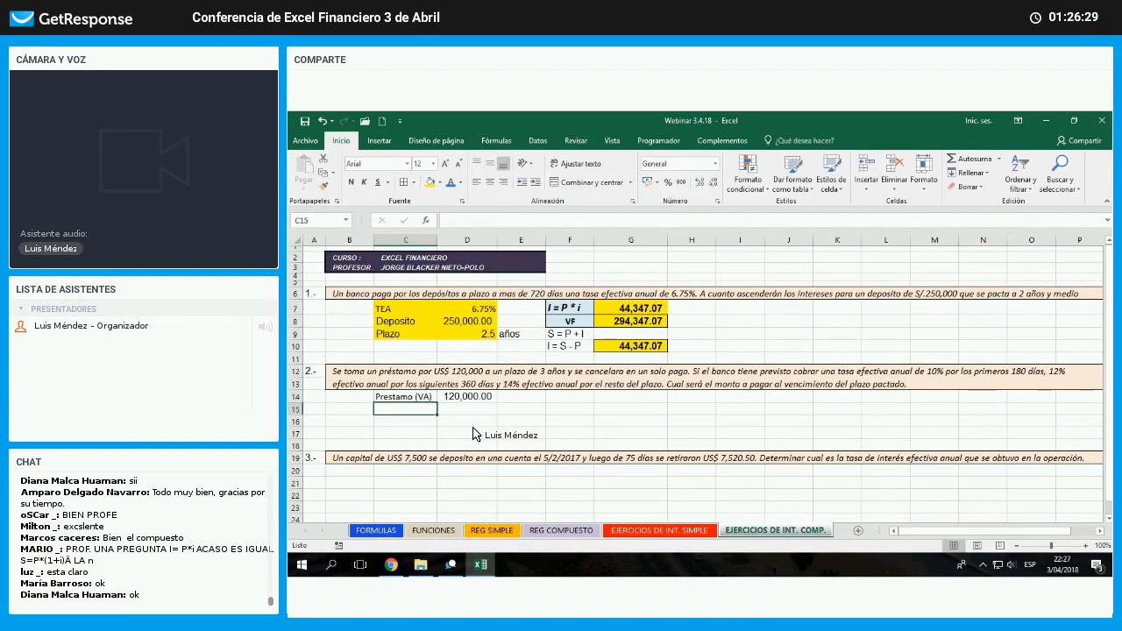
pyautogui.write('Plazo')
pyautogui.press('Tab')
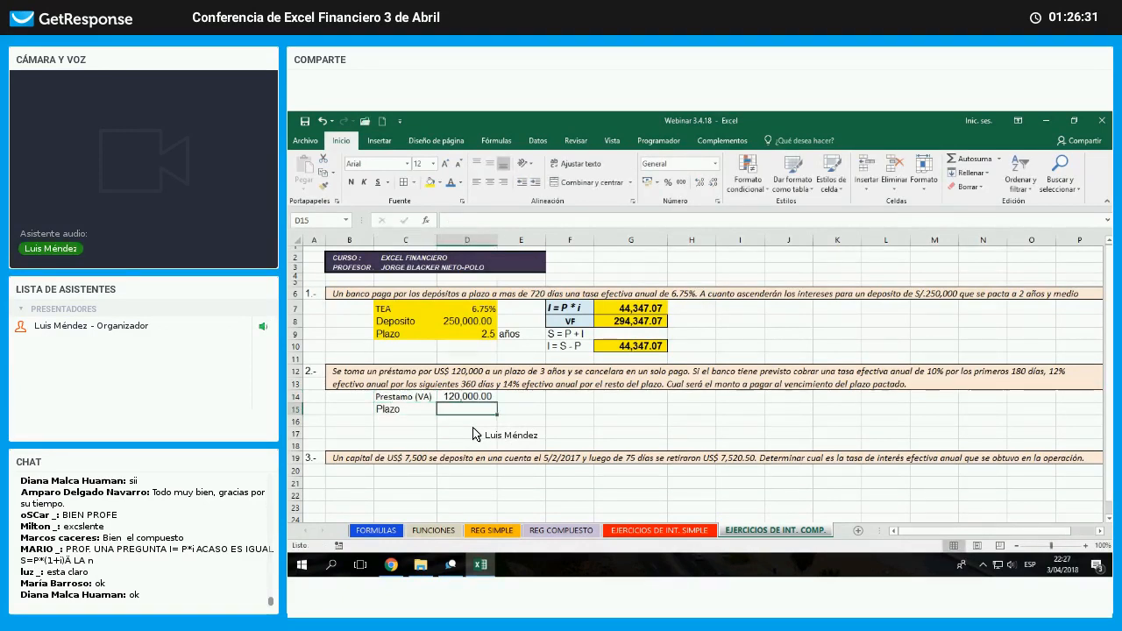
pyautogui.write('3')
pyautogui.press('Tab')
pyautogui.write('a')
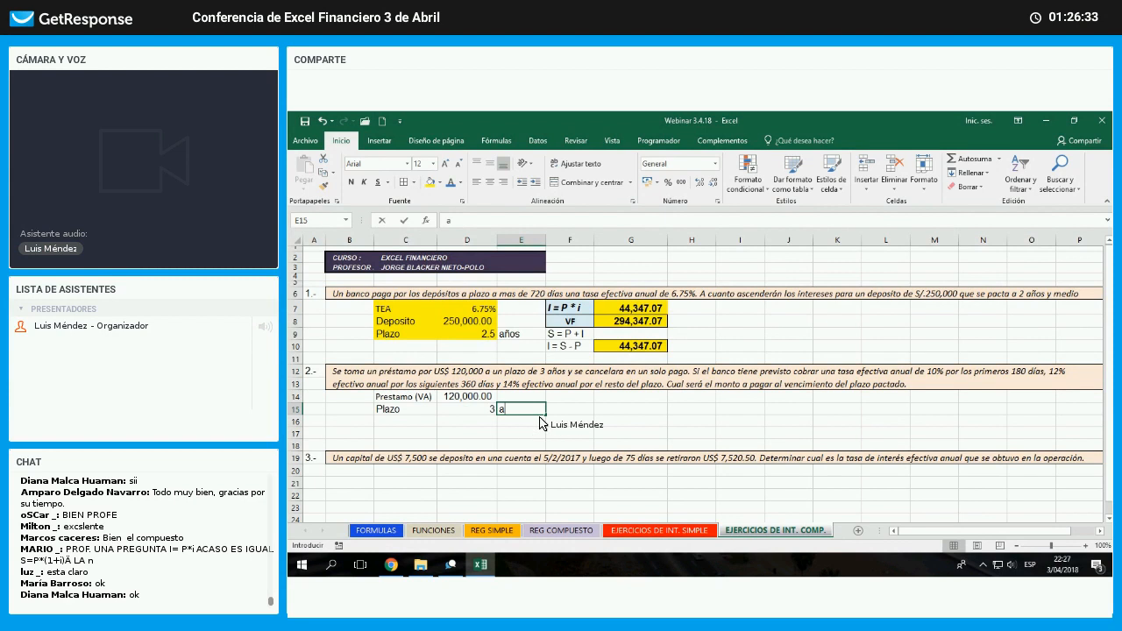
pyautogui.write('ños')
pyautogui.press('Return')
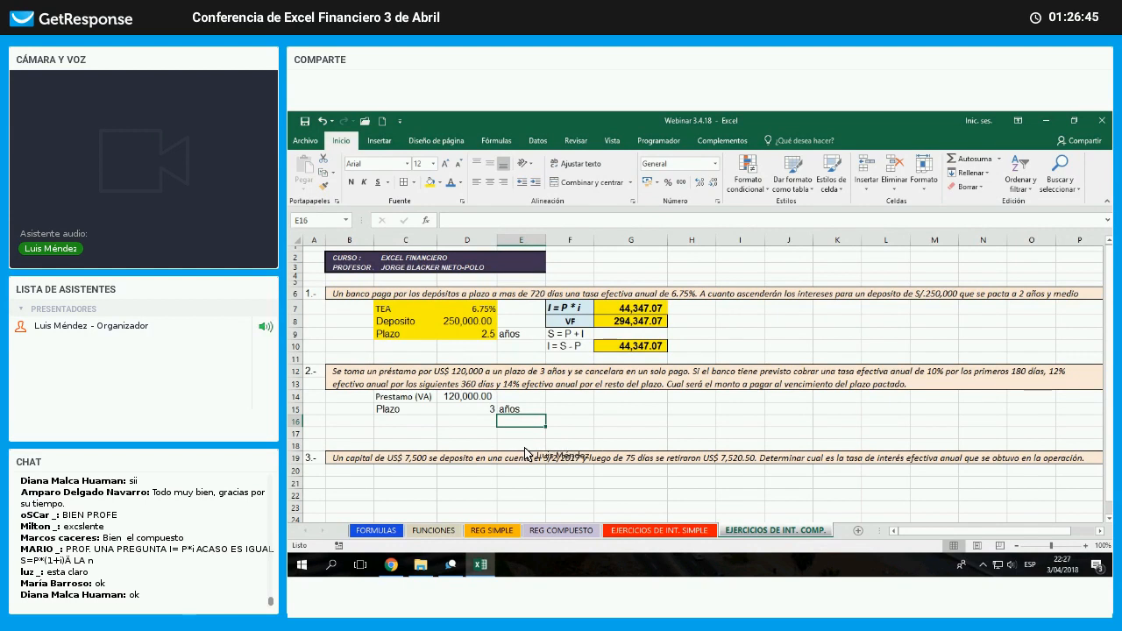
# - Enter the first rate in row 16 with the label TEA 1 in C16 and 10% in D16
pyautogui.press('Left')
pyautogui.press('Left')
pyautogui.write('TE')
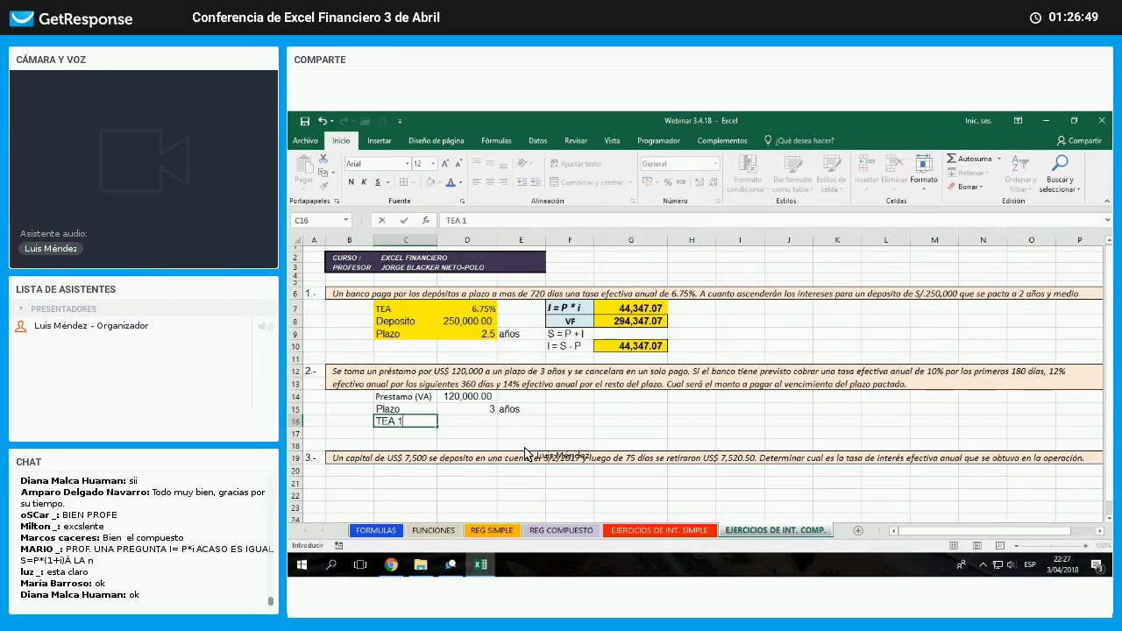
pyautogui.write('A 1')
pyautogui.press('Tab')
pyautogui.write('1')
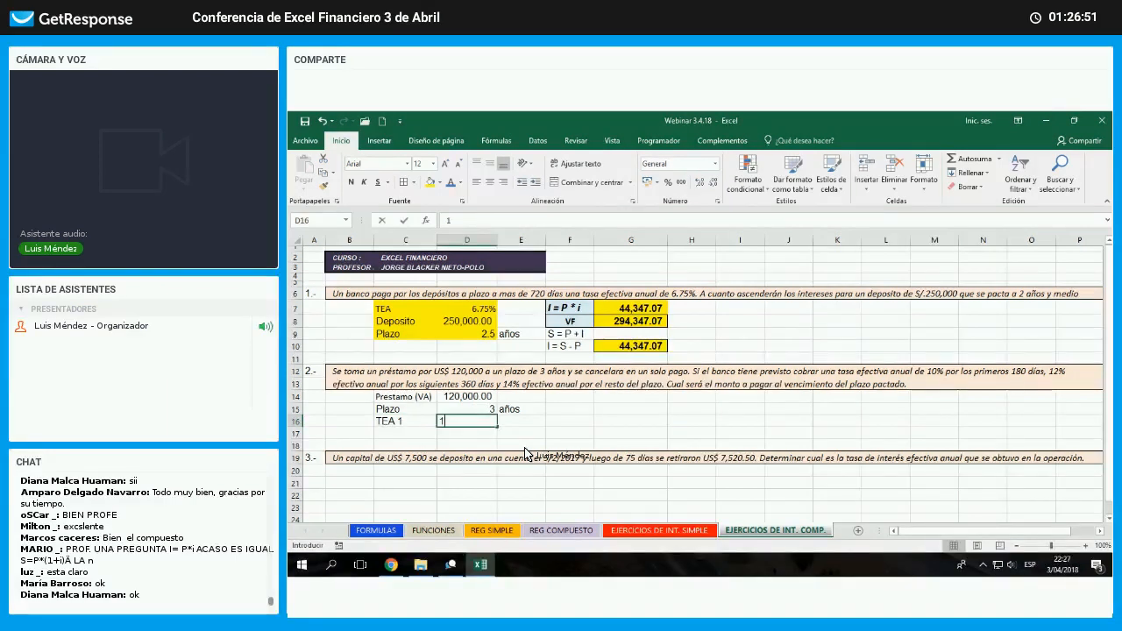
pyautogui.write('0%')
pyautogui.press('Return')
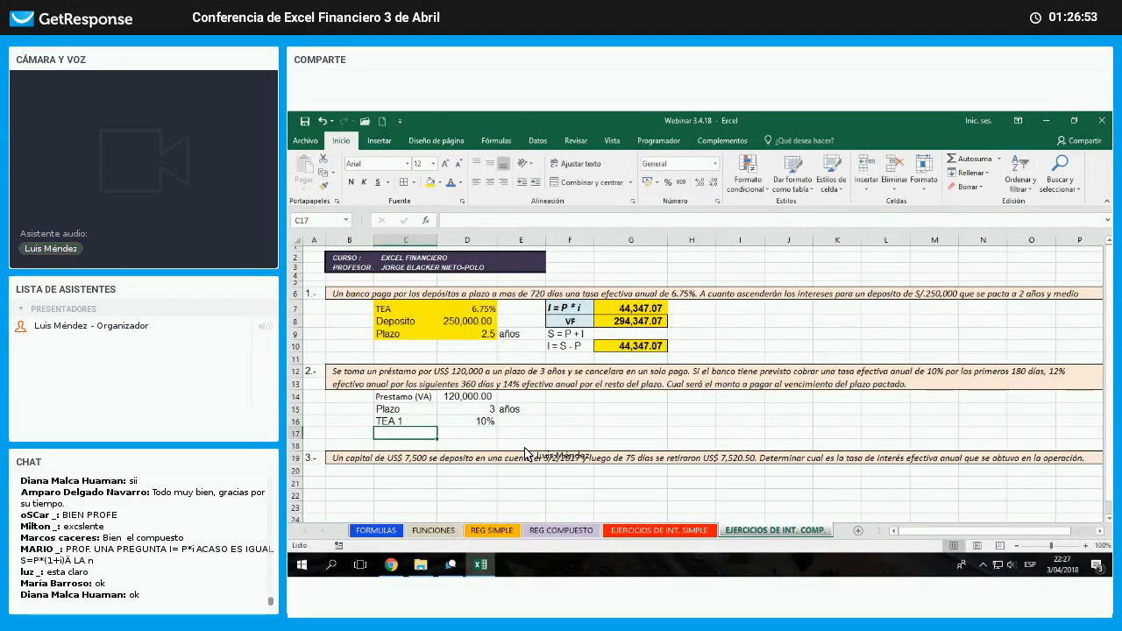
# - Add the duration of TEA 1 in row 17 as Vigencia, 180 and dias across C17:E17
pyautogui.write('Vig')
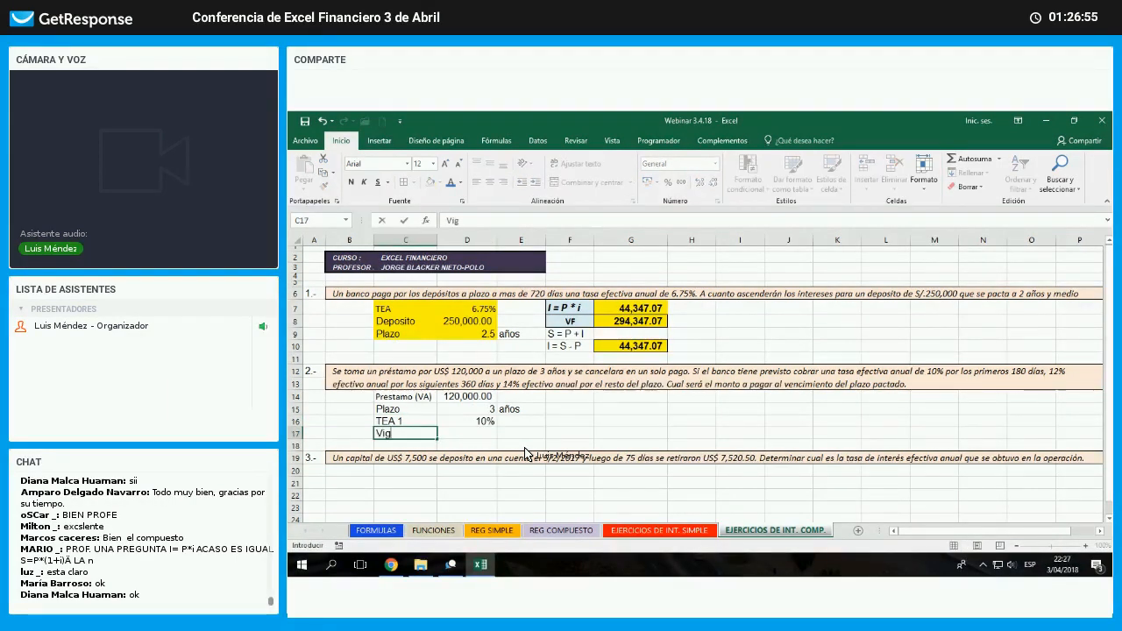
pyautogui.write('encia')
pyautogui.press('Tab')
pyautogui.write('180')
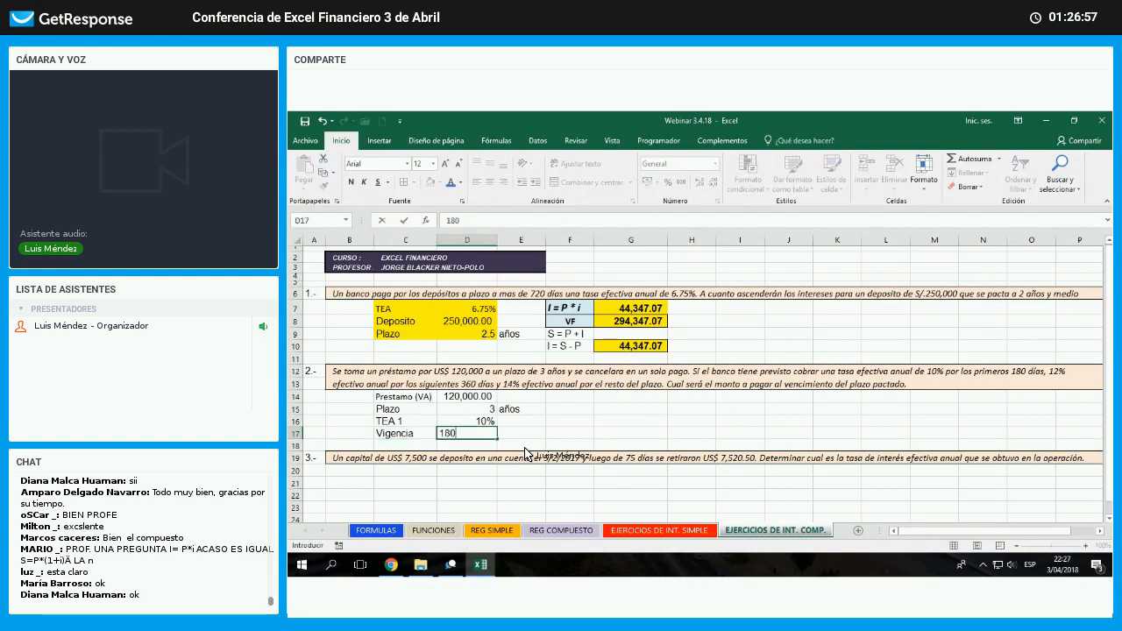
pyautogui.press('Tab')
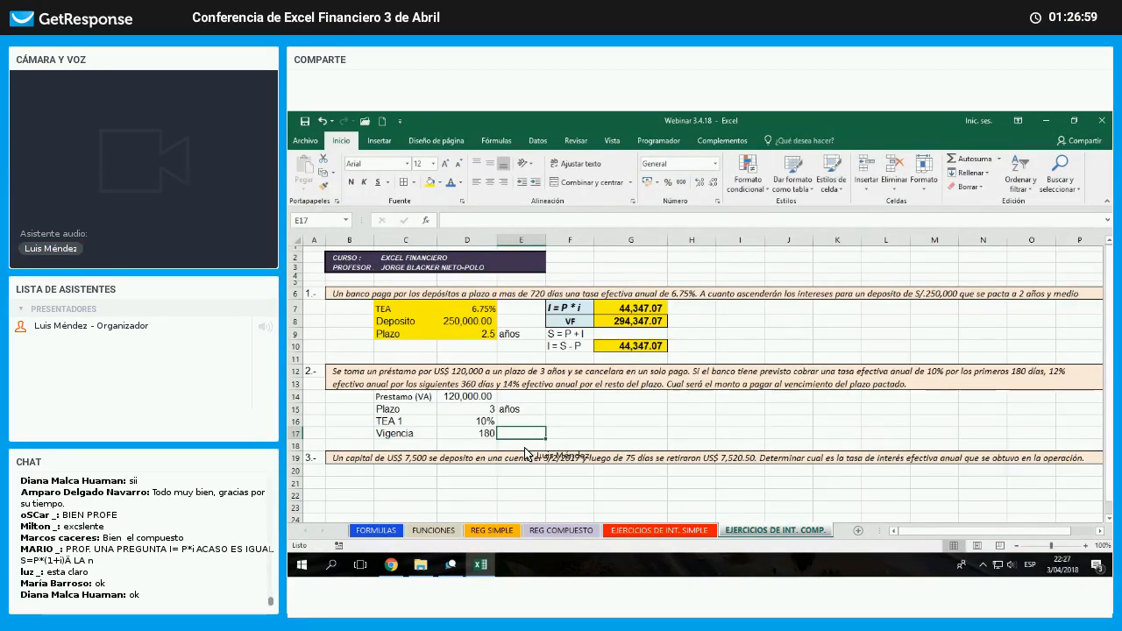
pyautogui.write('dias')
pyautogui.click(1063, 376)
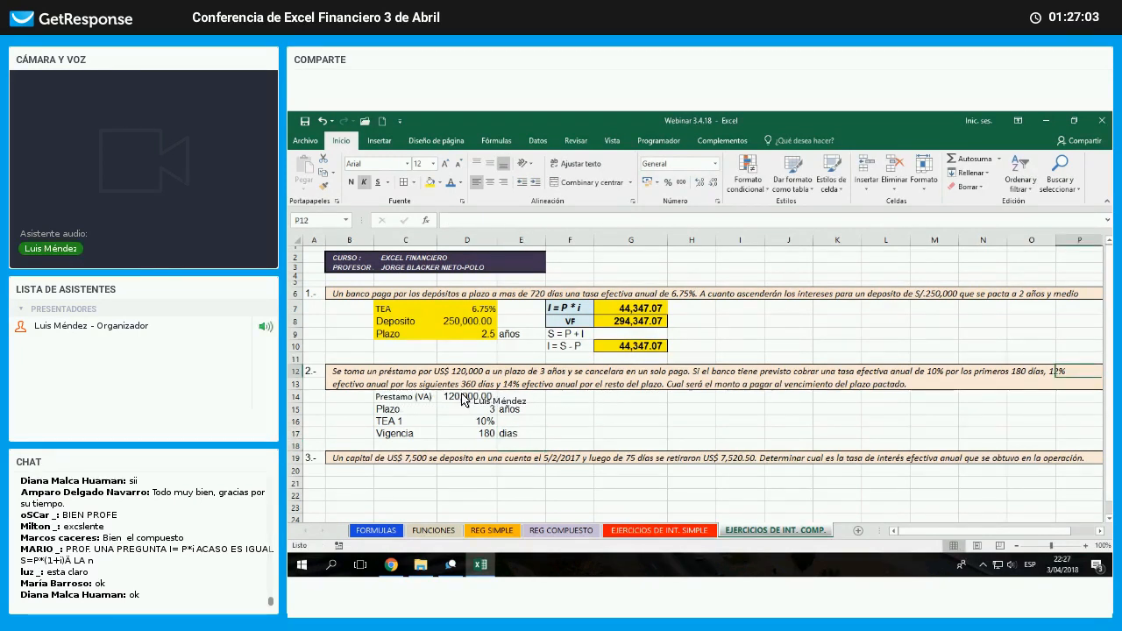
# - Enter the second rate with the label TEA 2 in F14 and 12% in G14
pyautogui.click(570, 397)
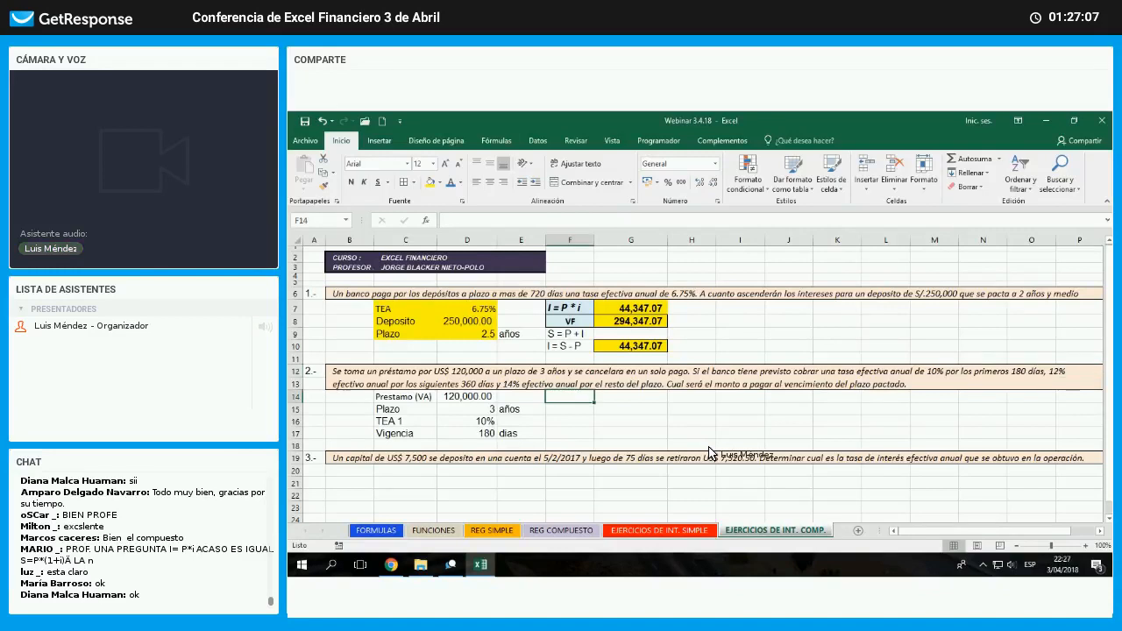
pyautogui.write('TEA 2')
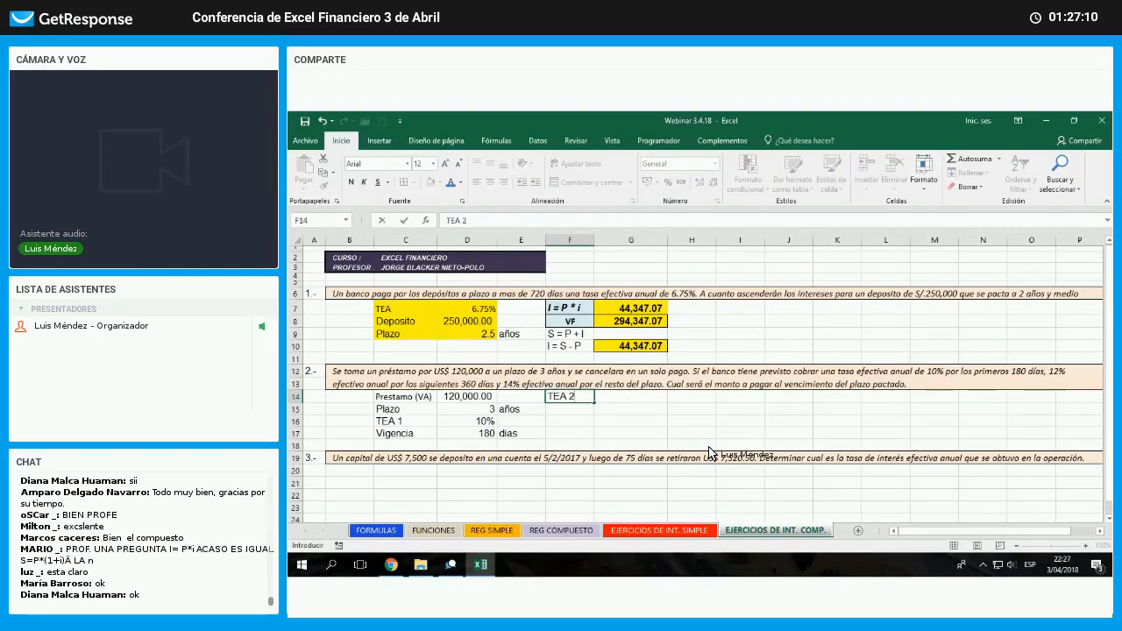
pyautogui.press('Tab')
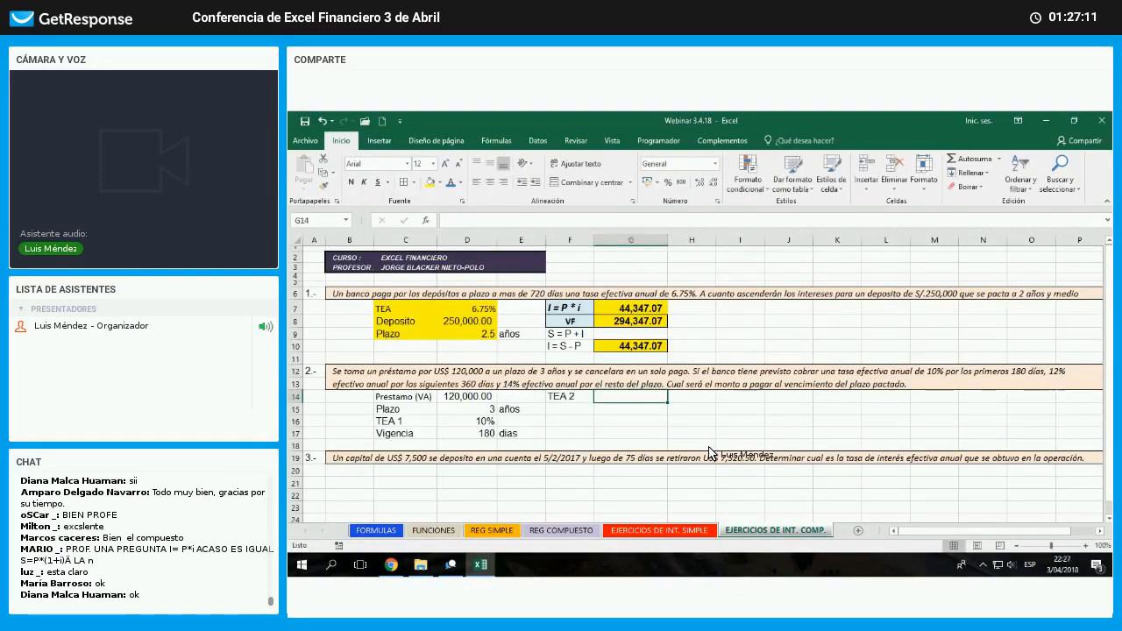
pyautogui.write('12')
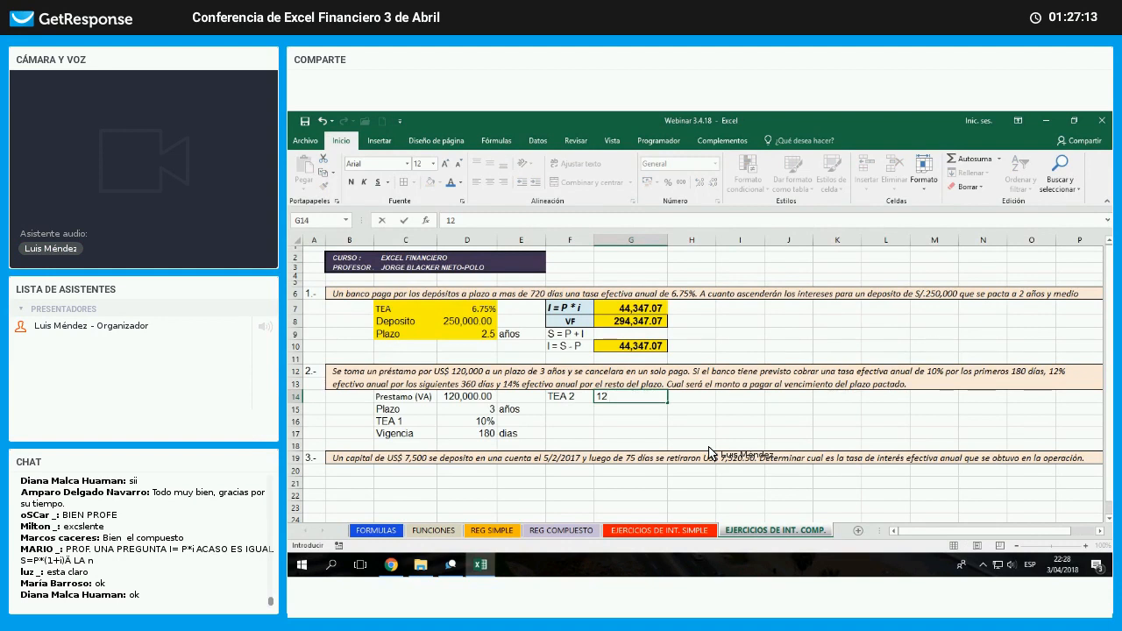
pyautogui.write('%')
pyautogui.press('Return')
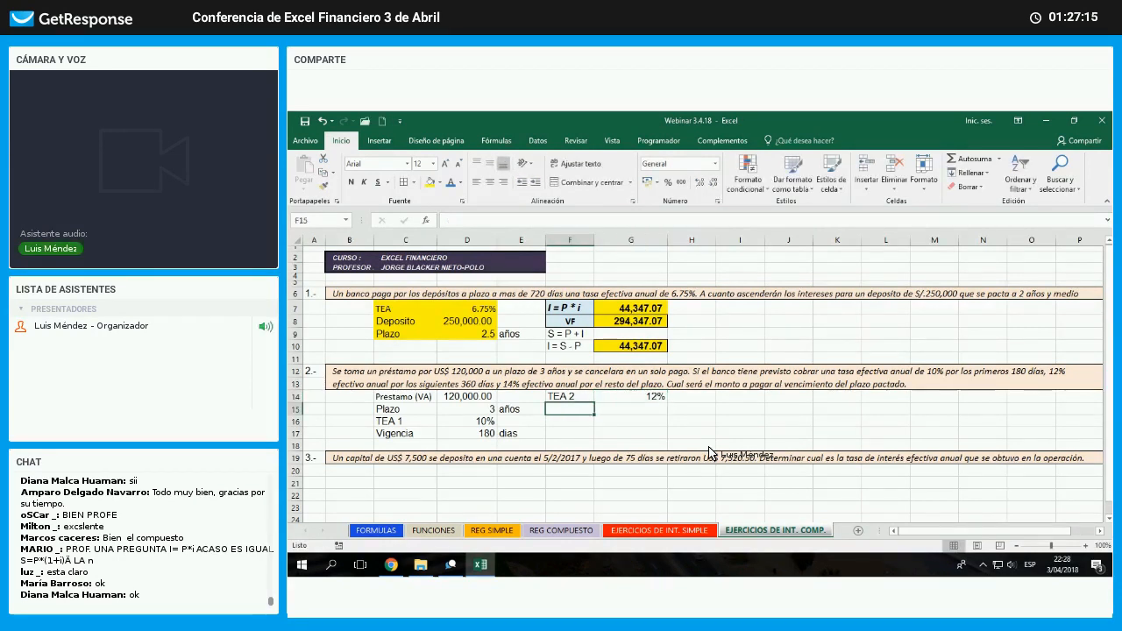
# - Add the duration of TEA 2 as Vigencia, 360 and dias across F15:H15
pyautogui.write('Vigencia')
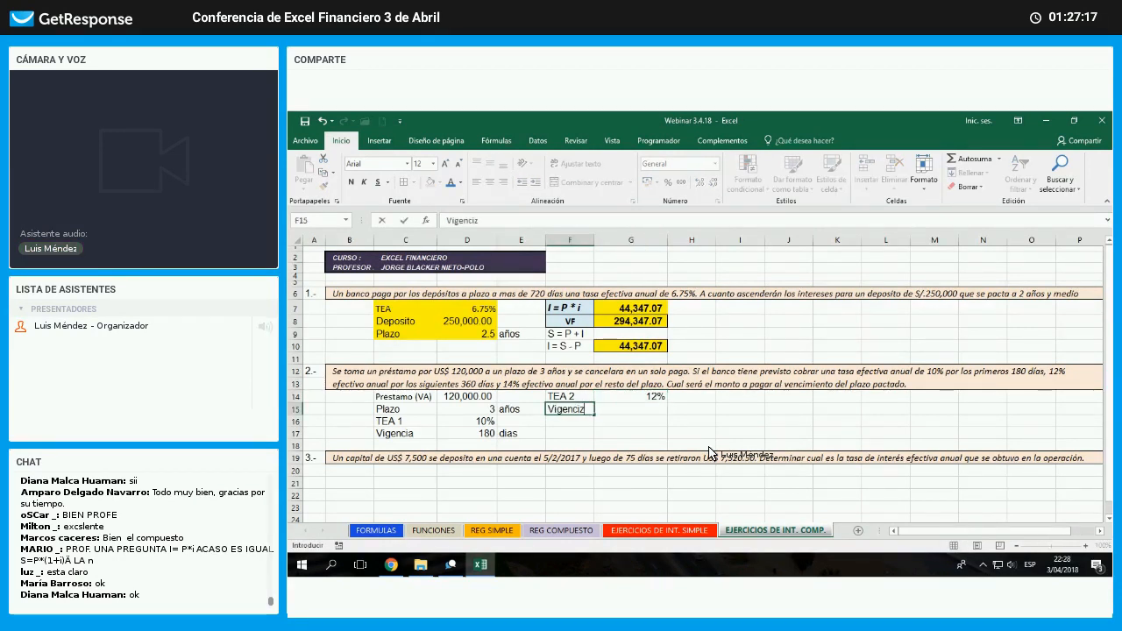
pyautogui.press('Tab')
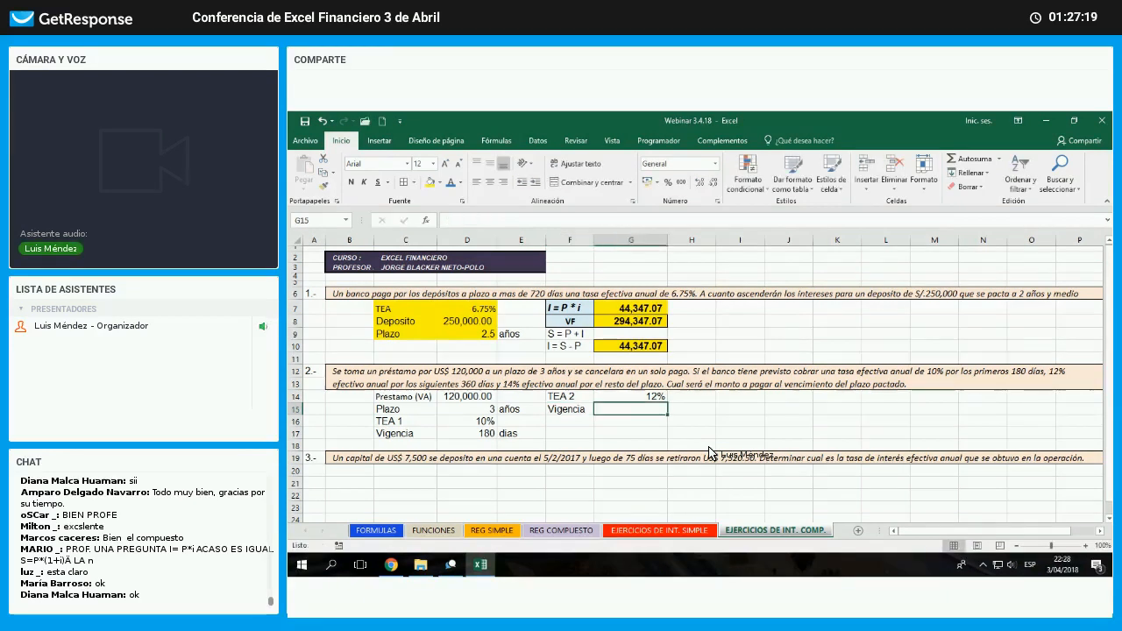
pyautogui.write('360')
pyautogui.press('Tab')
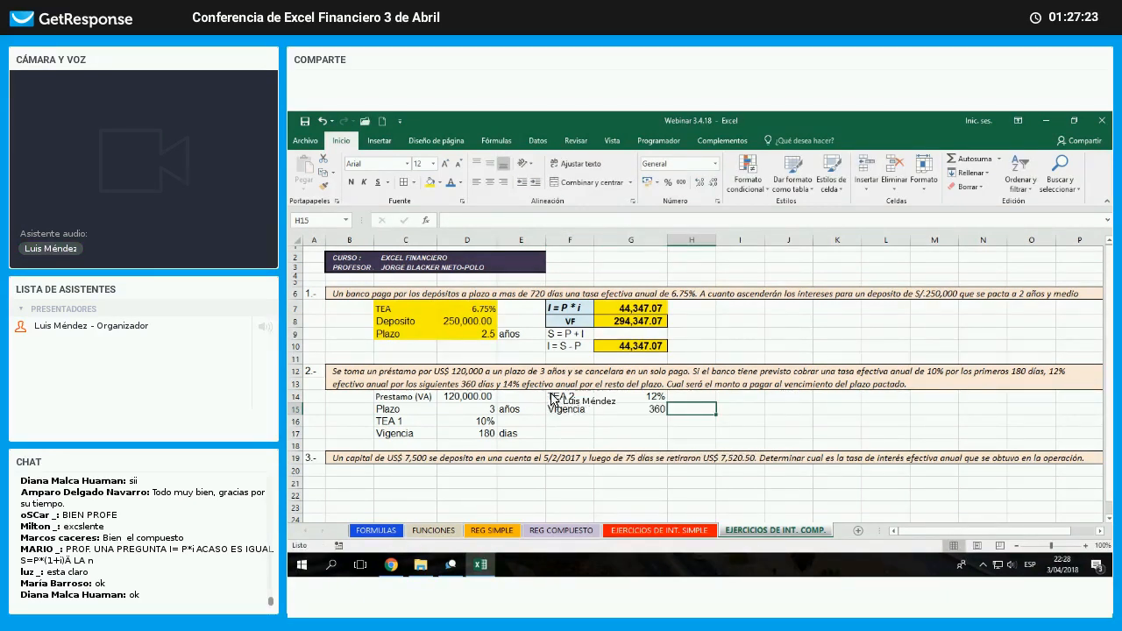
pyautogui.write('dias')
pyautogui.press('Return')
# - Enter the third rate with the label TEA 3 in F16 and 14% in G16
pyautogui.click(524, 398)
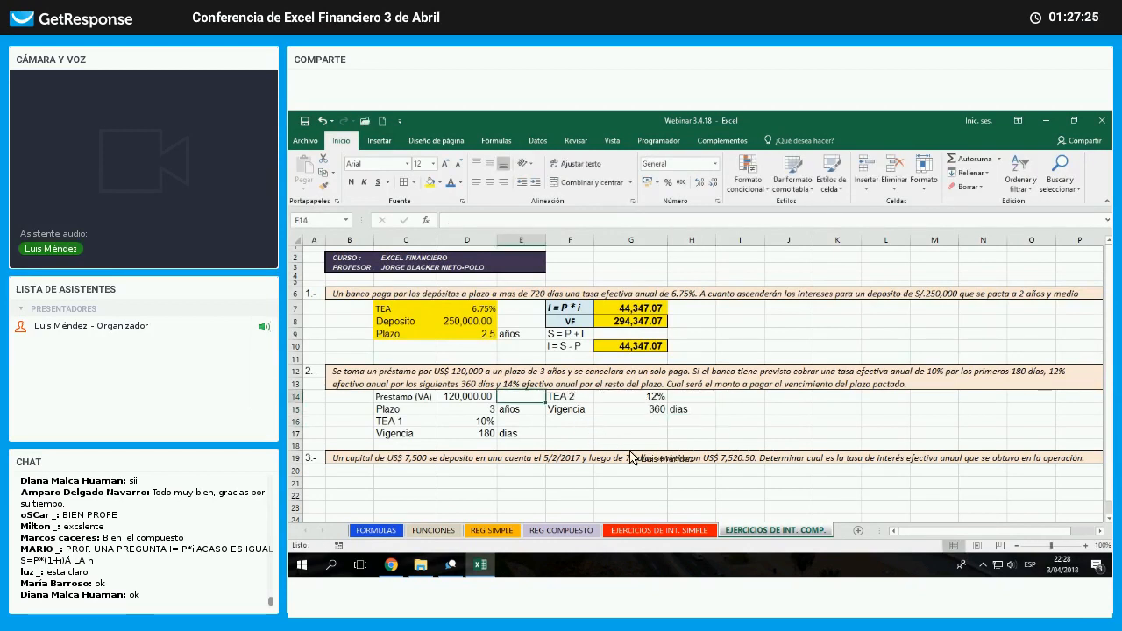
pyautogui.press('Right')
pyautogui.press('Down')
pyautogui.press('Down')
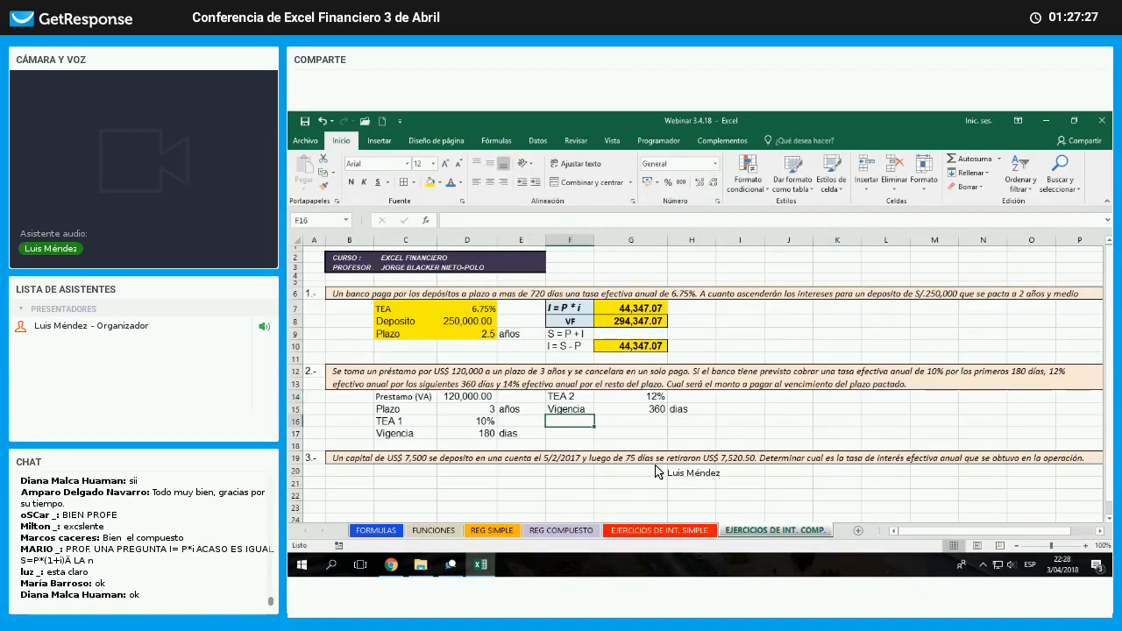
pyautogui.write('TEA 2')
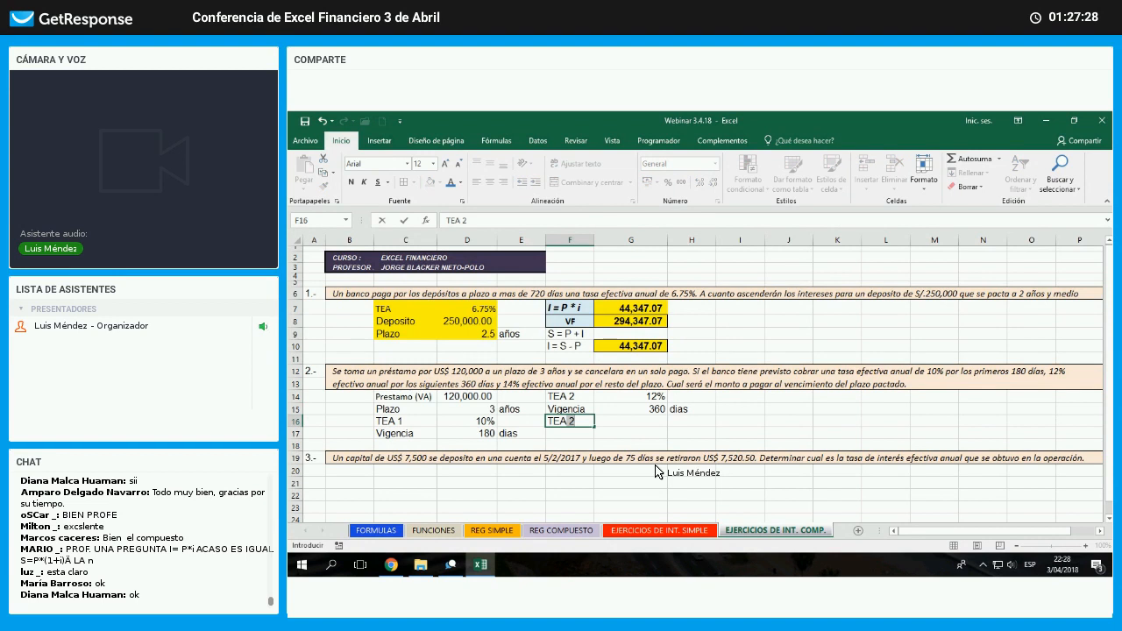
pyautogui.write('3')
pyautogui.press('Tab')
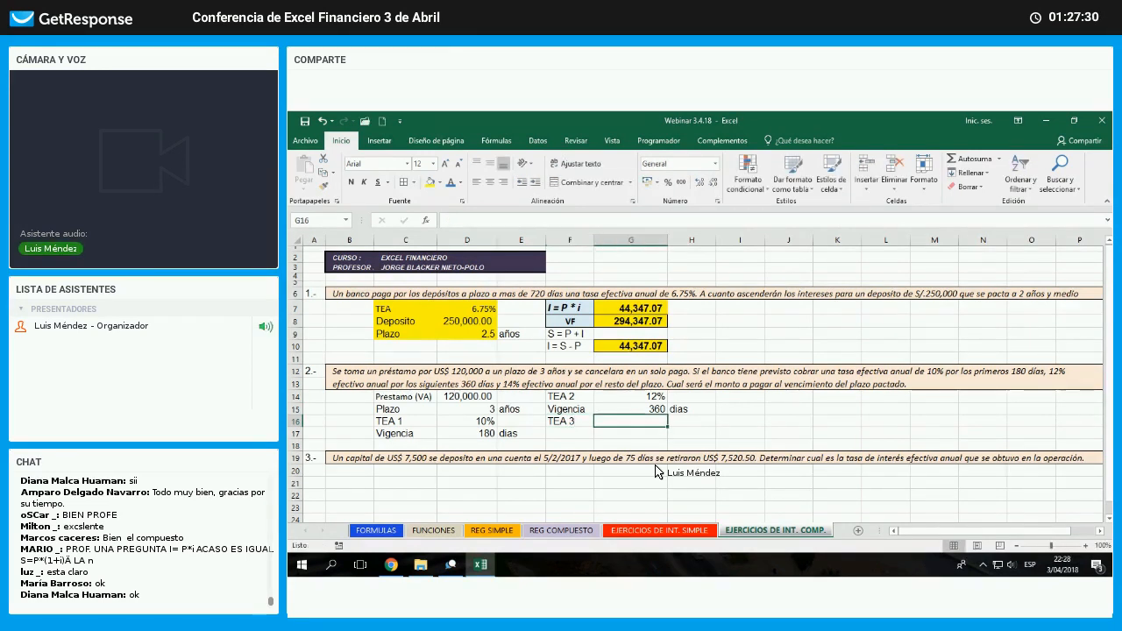
pyautogui.write('14%')
pyautogui.press('Return')
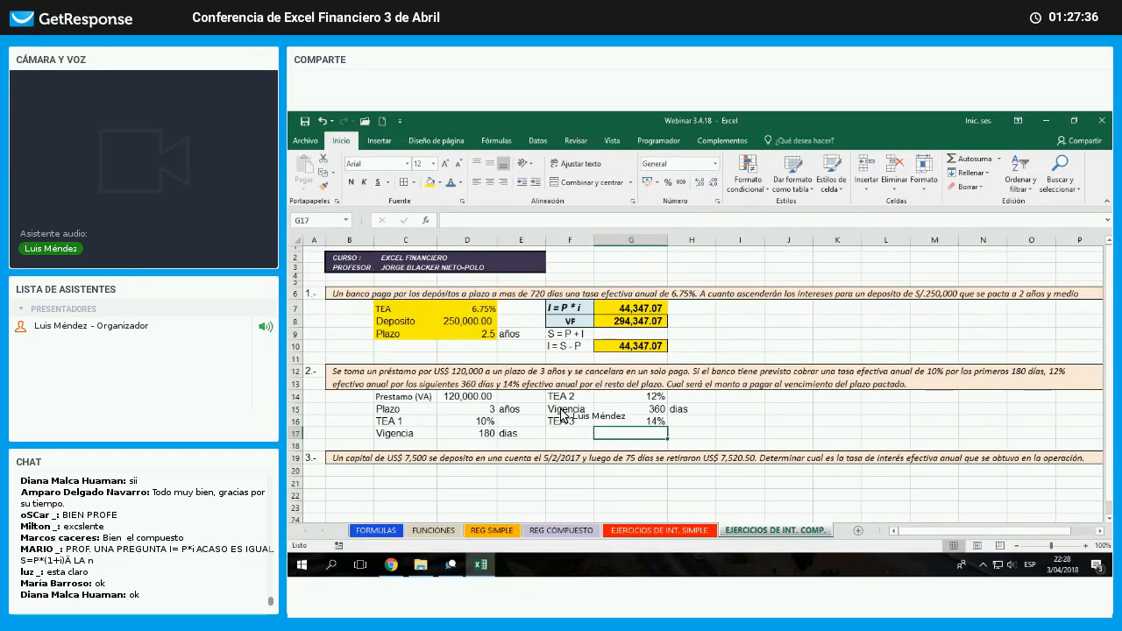
# - Enter the label Vigencia in F17 for the duration of TEA 3
pyautogui.click(553, 375)
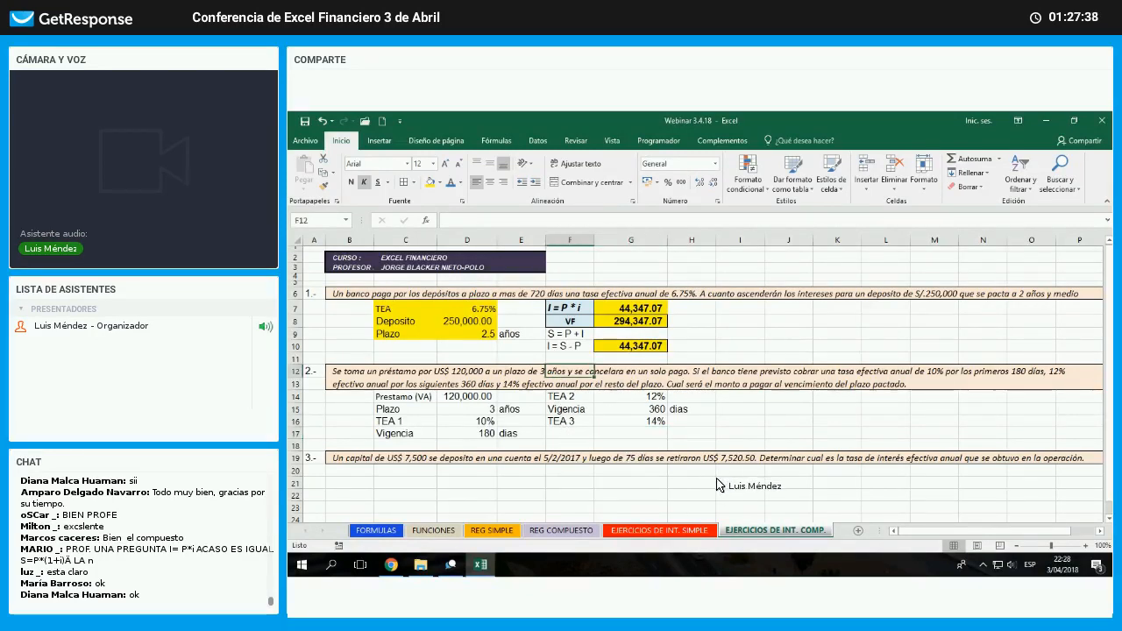
pyautogui.press('Down')
pyautogui.press('Down')
pyautogui.press('Down')
pyautogui.press('Down')
pyautogui.press('Down')
pyautogui.write('vigencia')
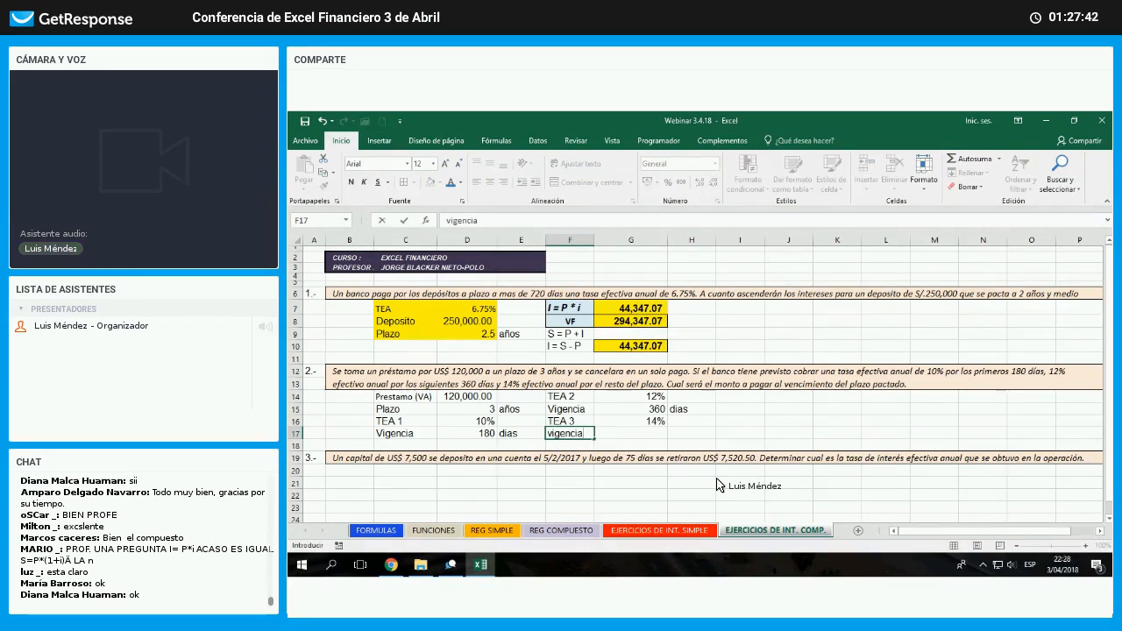
pyautogui.press('Escape')
pyautogui.write('Vigenic')
pyautogui.press('BackSpace')
pyautogui.press('BackSpace')
pyautogui.write('cia')
pyautogui.press('Tab')
# - Calculate the remaining duration of TEA 3 in G17 with +(3*360)-G15-D17 and add the unit dias in H17
pyautogui.write('+')
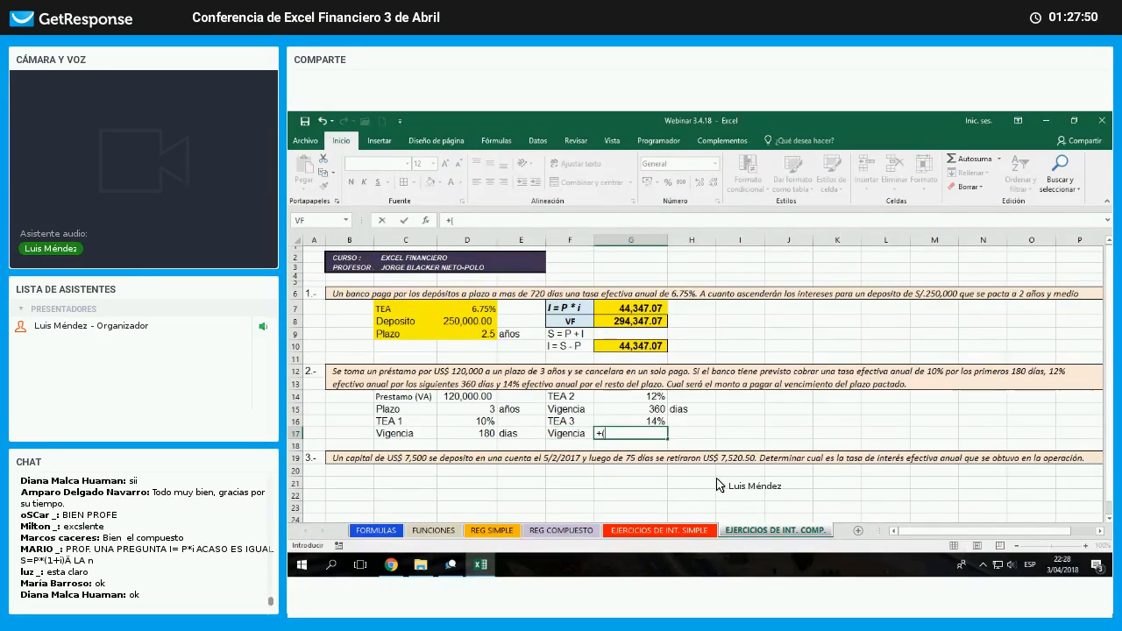
pyautogui.write('(3*3')
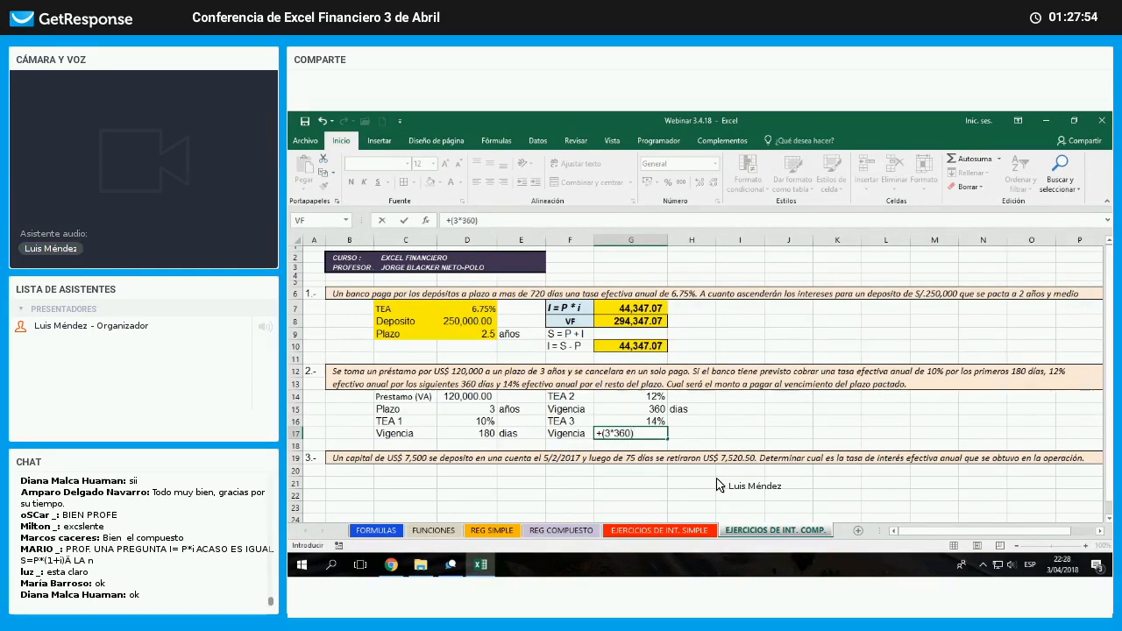
pyautogui.write('60)')
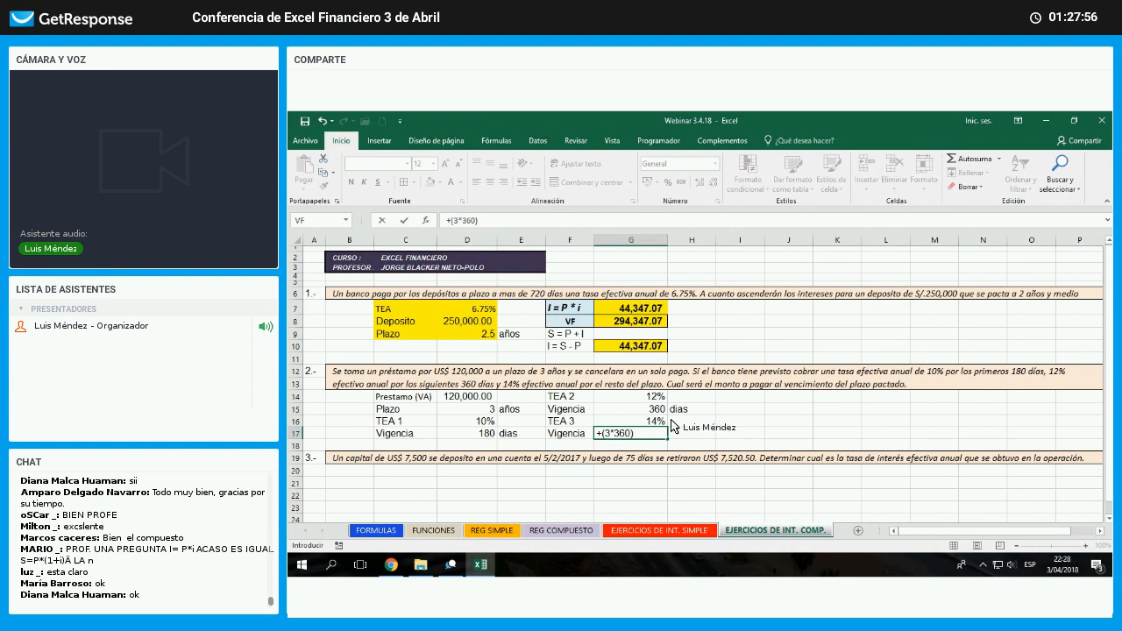
pyautogui.write('-')
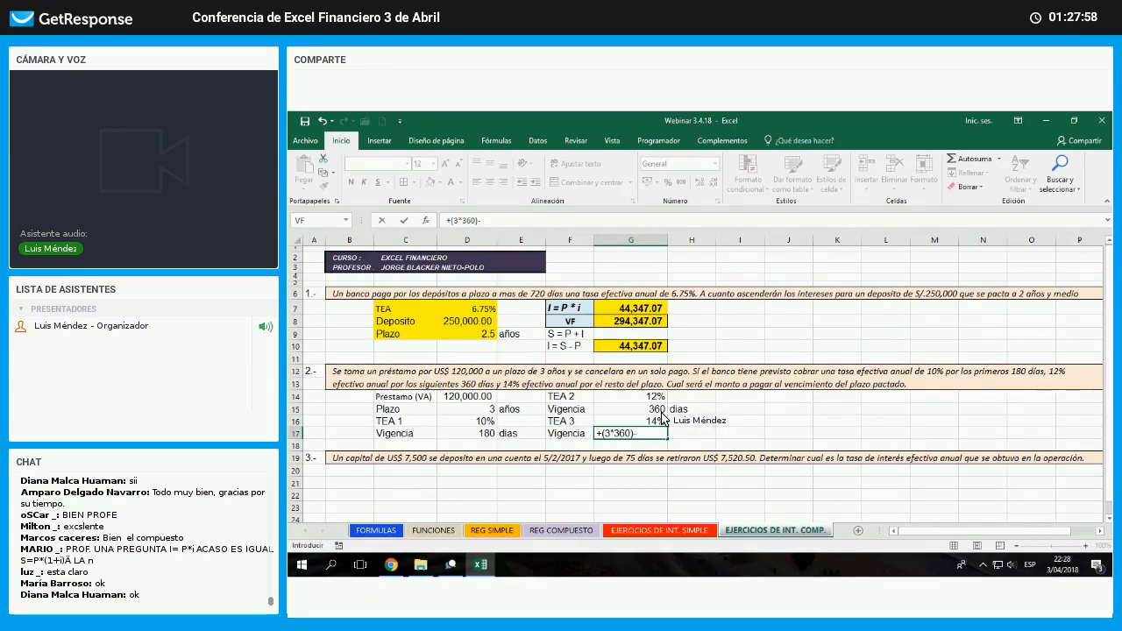
pyautogui.click(661, 411)
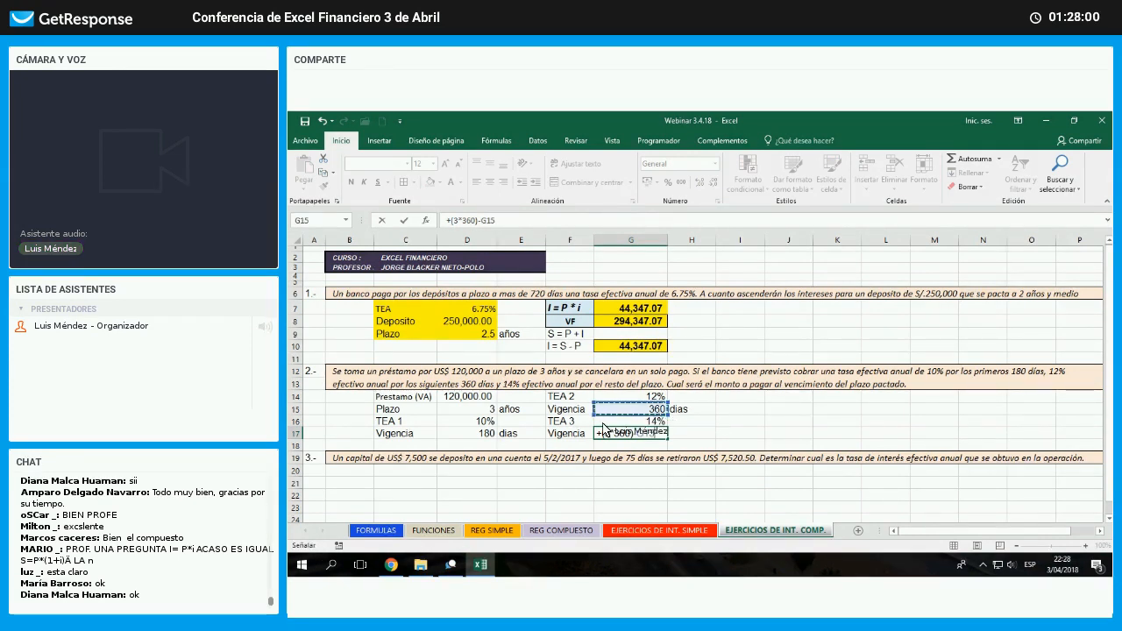
pyautogui.write('-')
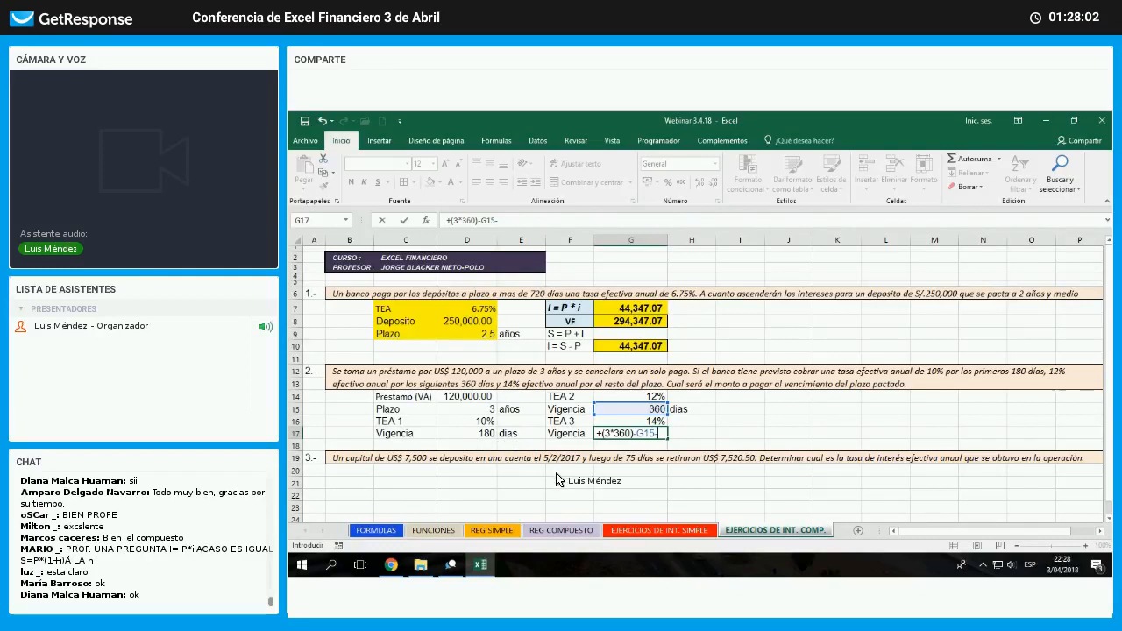
pyautogui.press('Left')
pyautogui.press('Left')
pyautogui.press('Left')
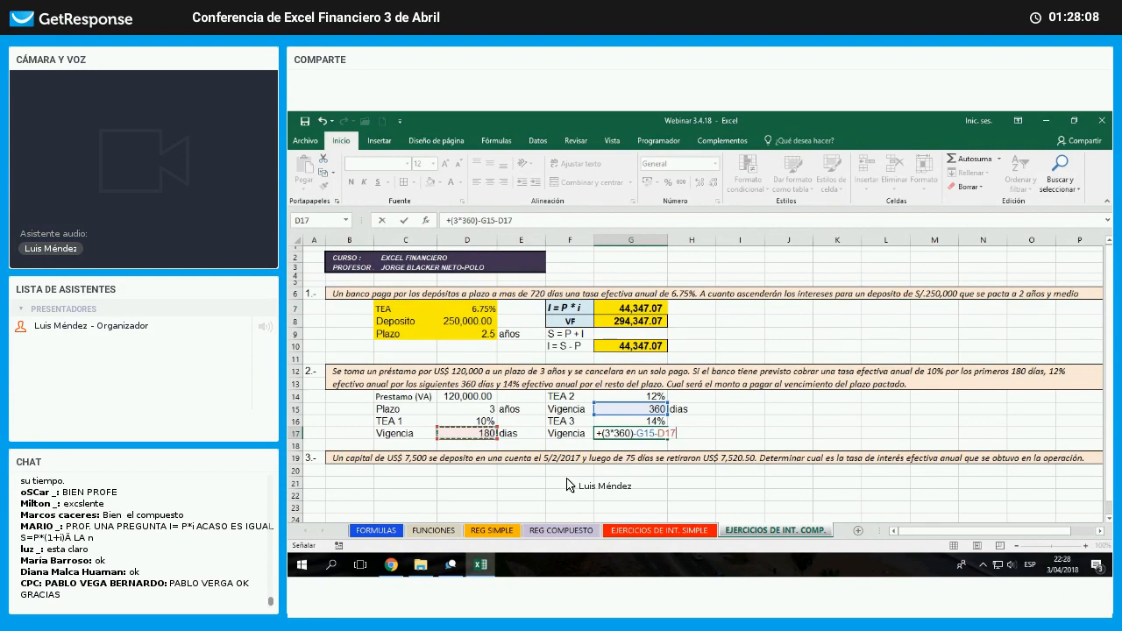
pyautogui.hotkey('ctrl', 'Return')
pyautogui.press('Right')
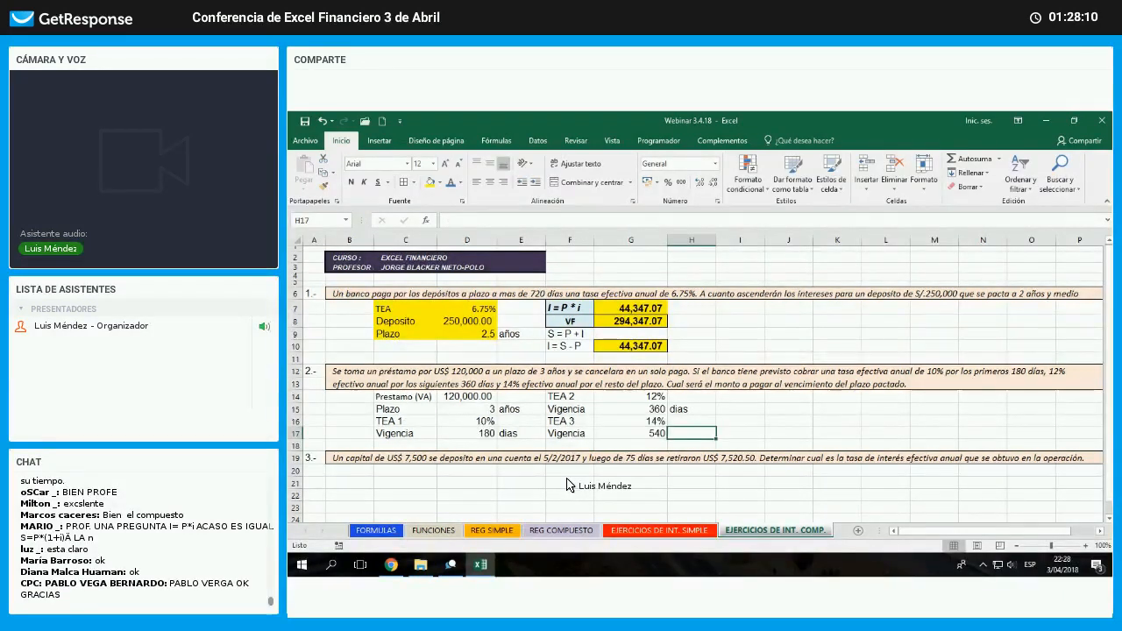
pyautogui.write('dias')
pyautogui.press('Return')
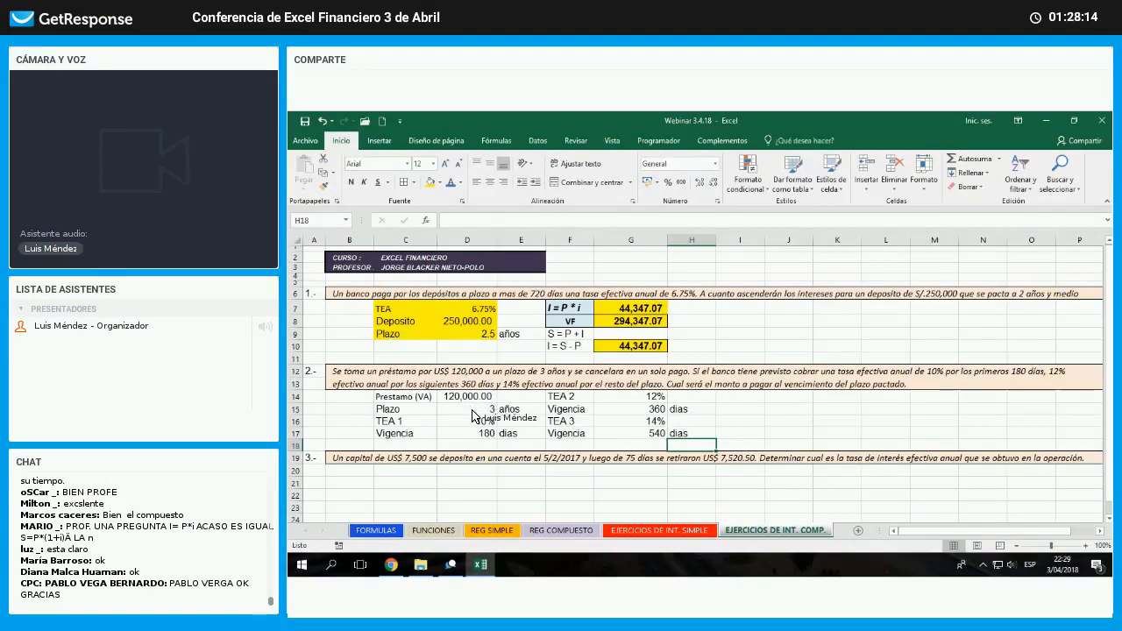
# - Fill exercise 2's data in C14:D17 and F14:G17 with yellow and add the label Monto a pagar (VF) in I14
pyautogui.click(405, 397)
pyautogui.press('Right')
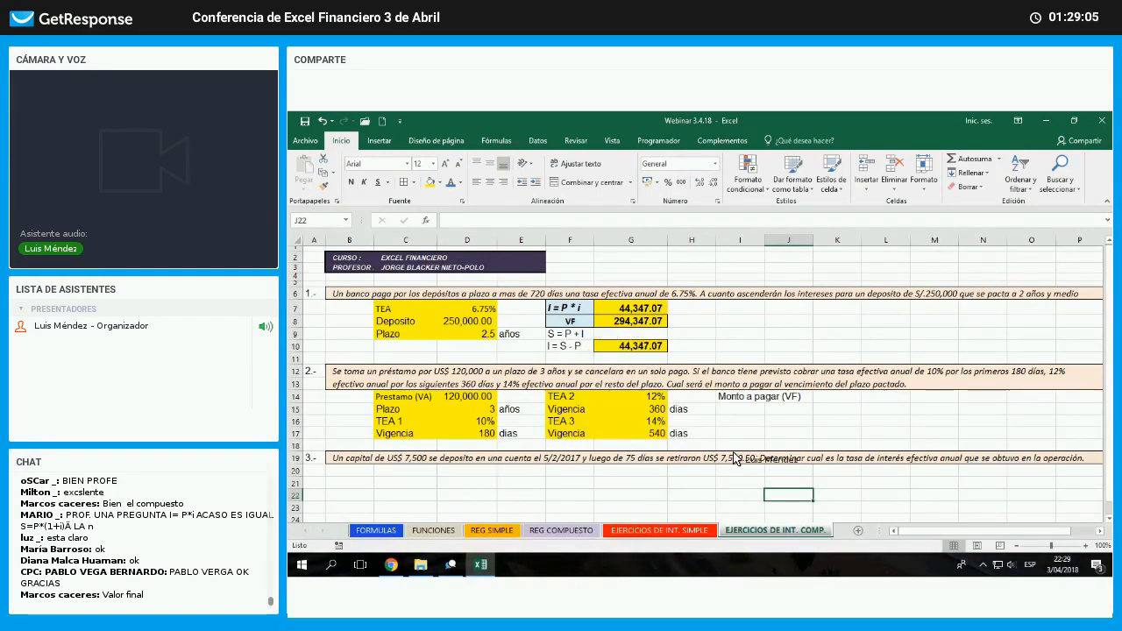
# - Enter the label Tasa combinada de 3 años in I15
pyautogui.click(570, 322)
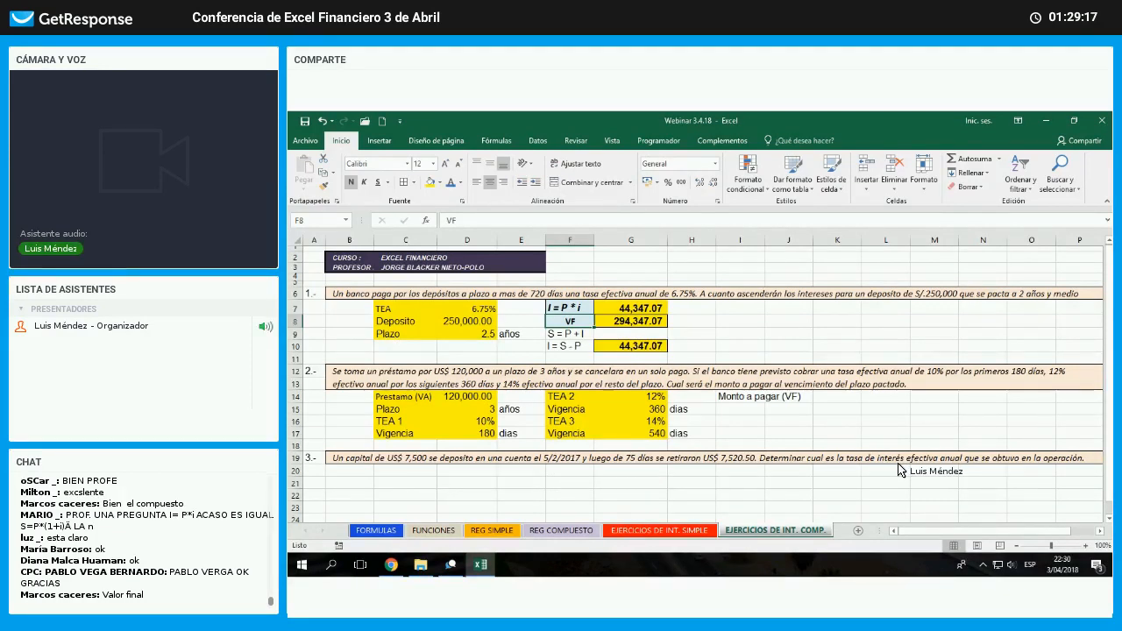
pyautogui.press('Down')
pyautogui.press('Down')
pyautogui.press('Down')
pyautogui.press('Down')
pyautogui.press('Down')
pyautogui.press('Down')
pyautogui.press('Down')
pyautogui.press('Right')
pyautogui.press('Right')
pyautogui.press('Right')
pyautogui.write('Tasa')
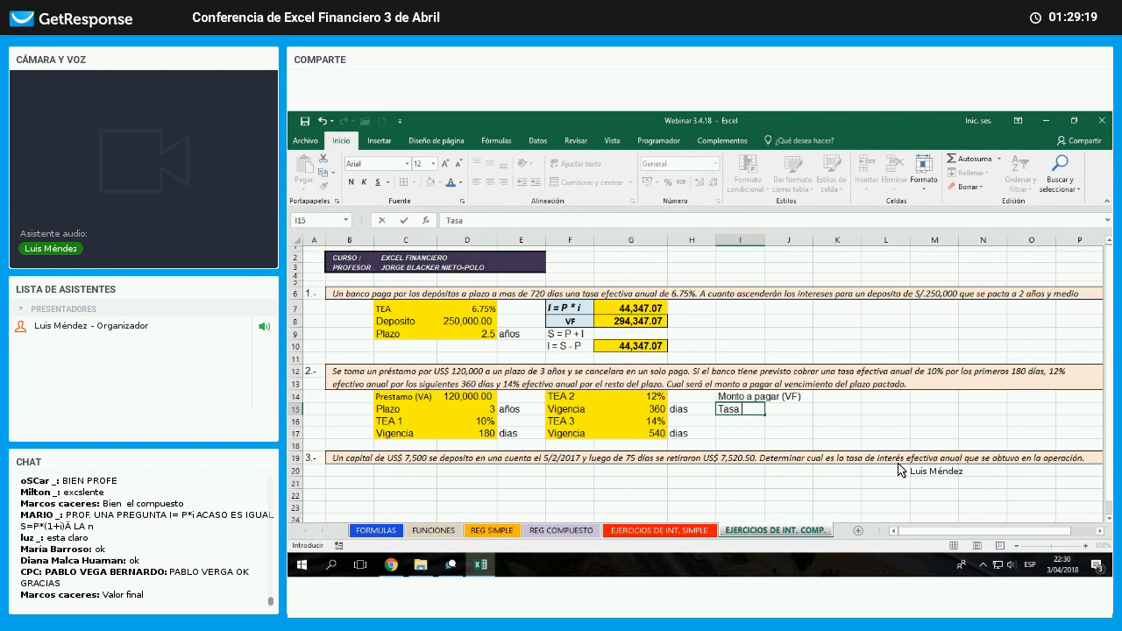
pyautogui.write(' combi')
pyautogui.write('na')
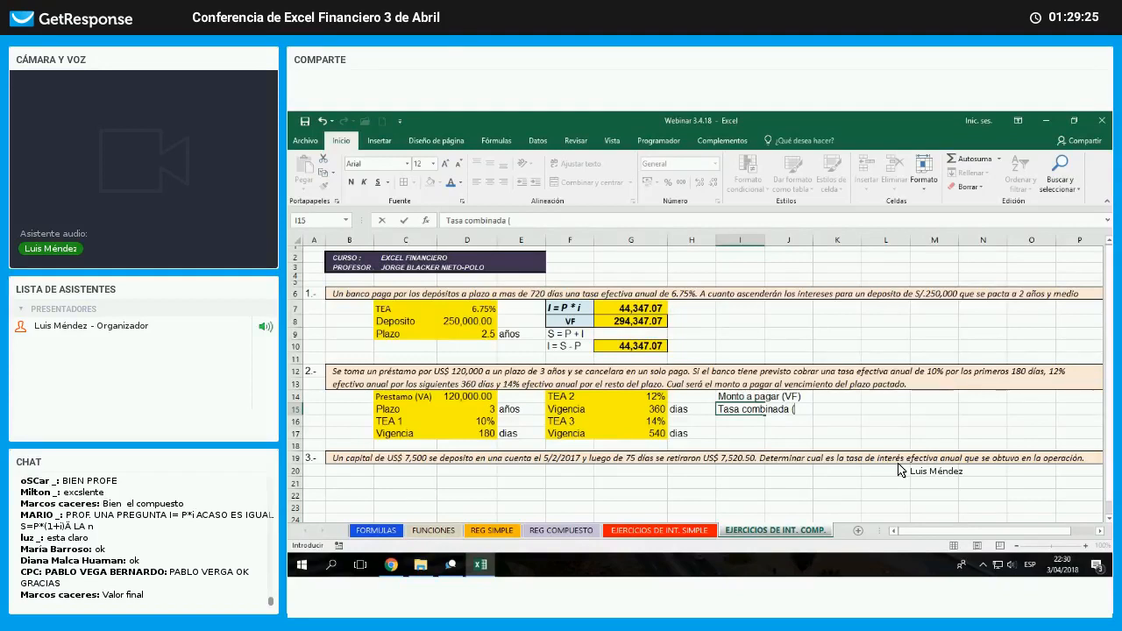
pyautogui.write('da de 3 años')
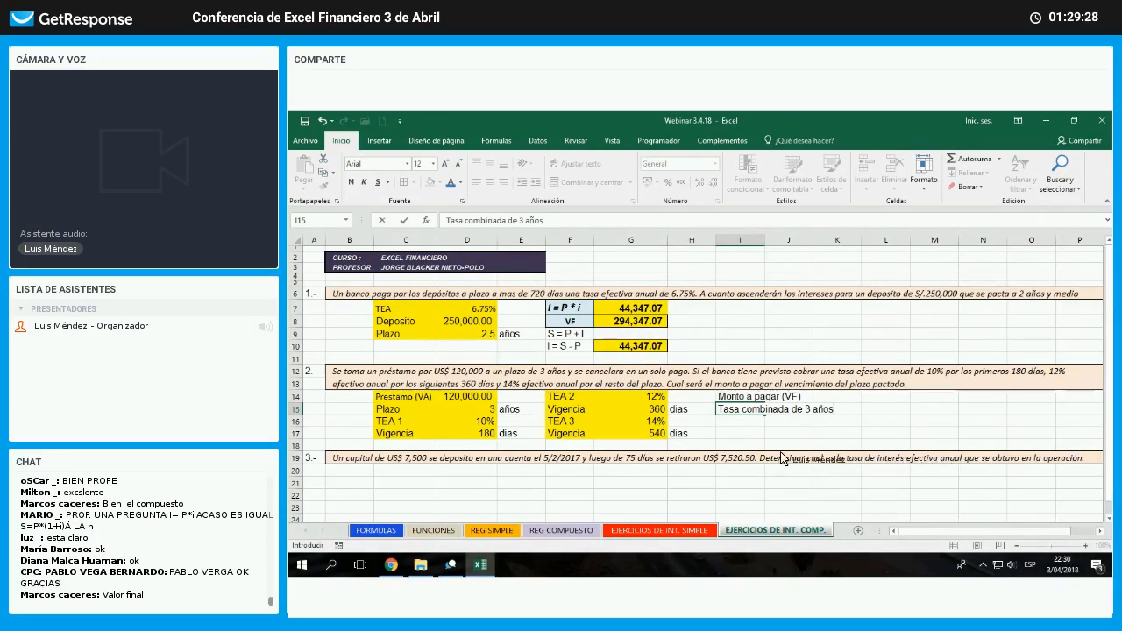
pyautogui.press('Return')
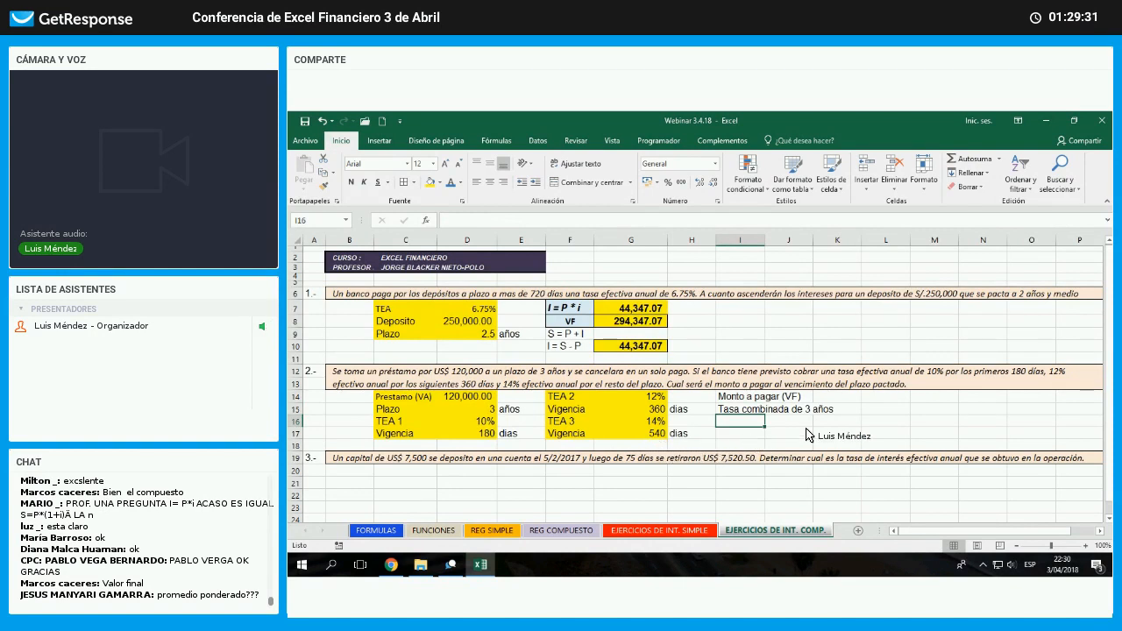
# - Write the combined rate formula as visible text in L15: =(1+10%)^(180/360)*(1+12%)^(360/360)*(1+14%)^(540/360)-1
pyautogui.click(467, 422)
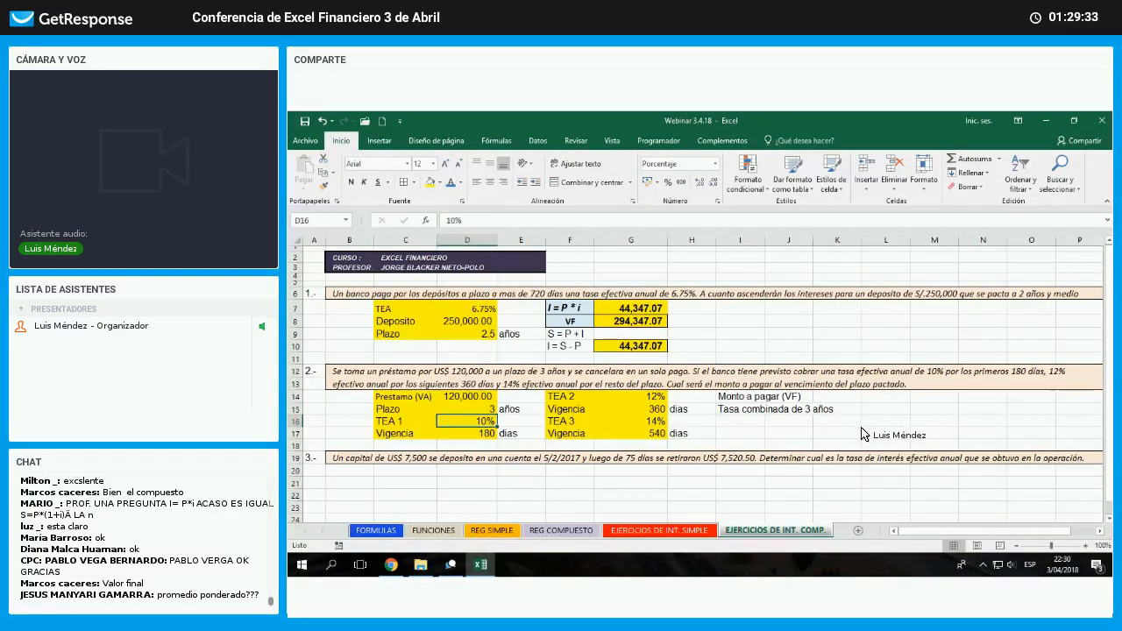
pyautogui.click(886, 408)
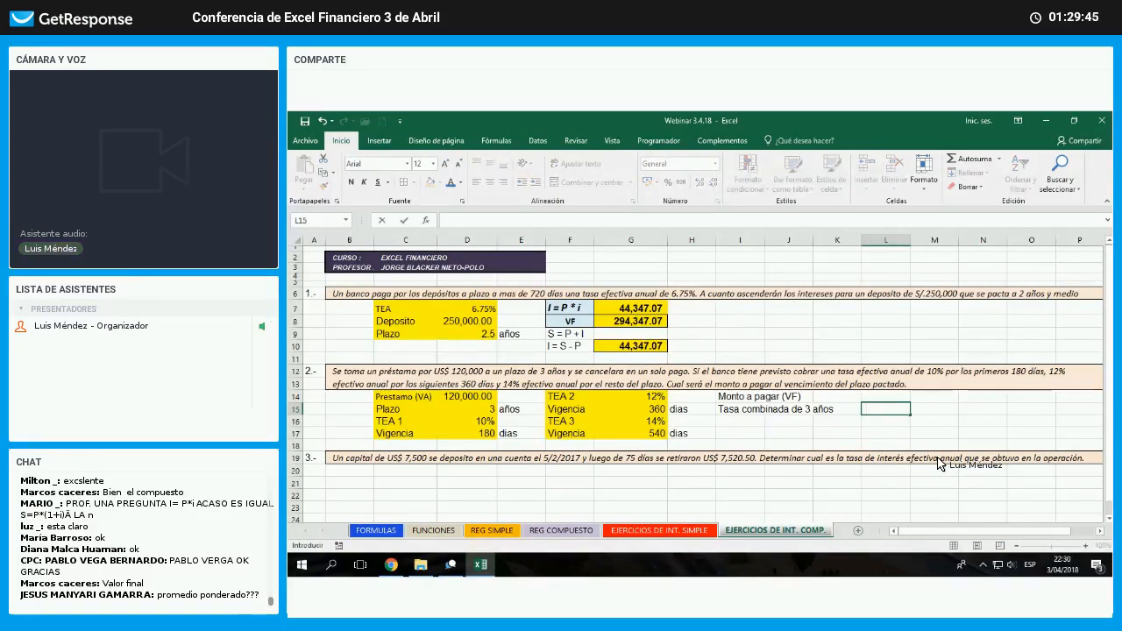
pyautogui.write('(1+')
pyautogui.write('10%)^(18')
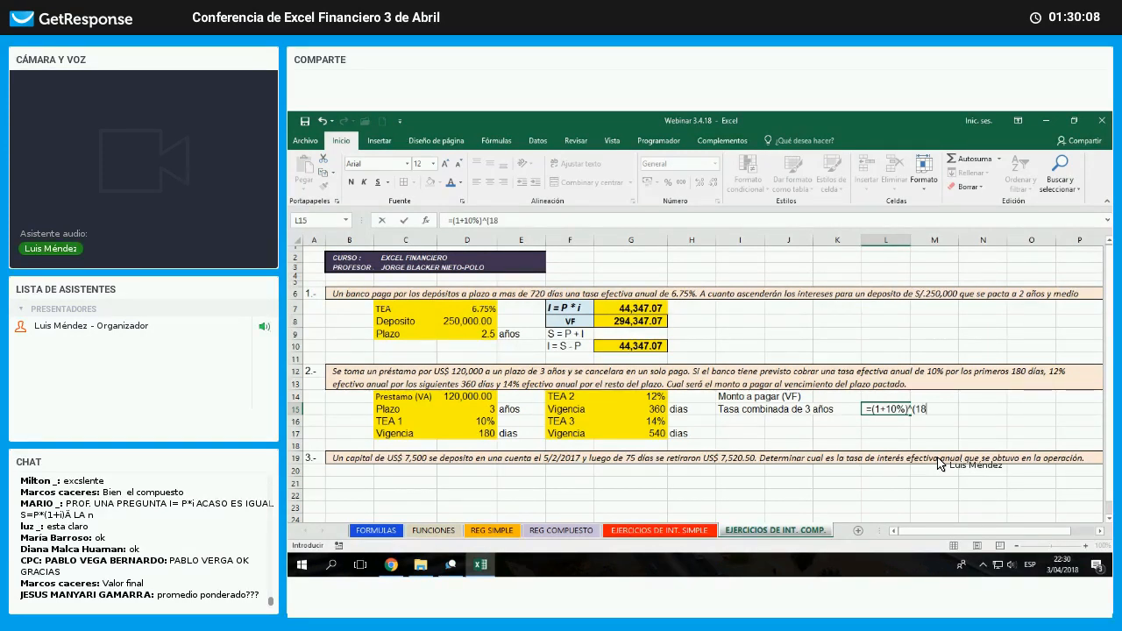
pyautogui.write('0/360)*(1+12')
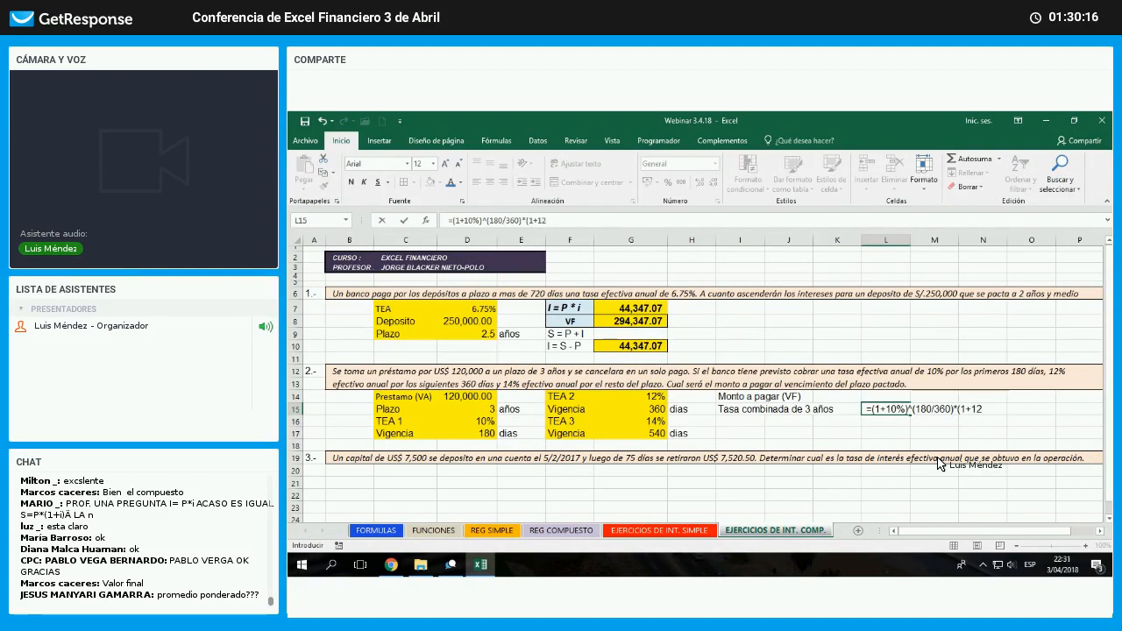
pyautogui.write('%)^(')
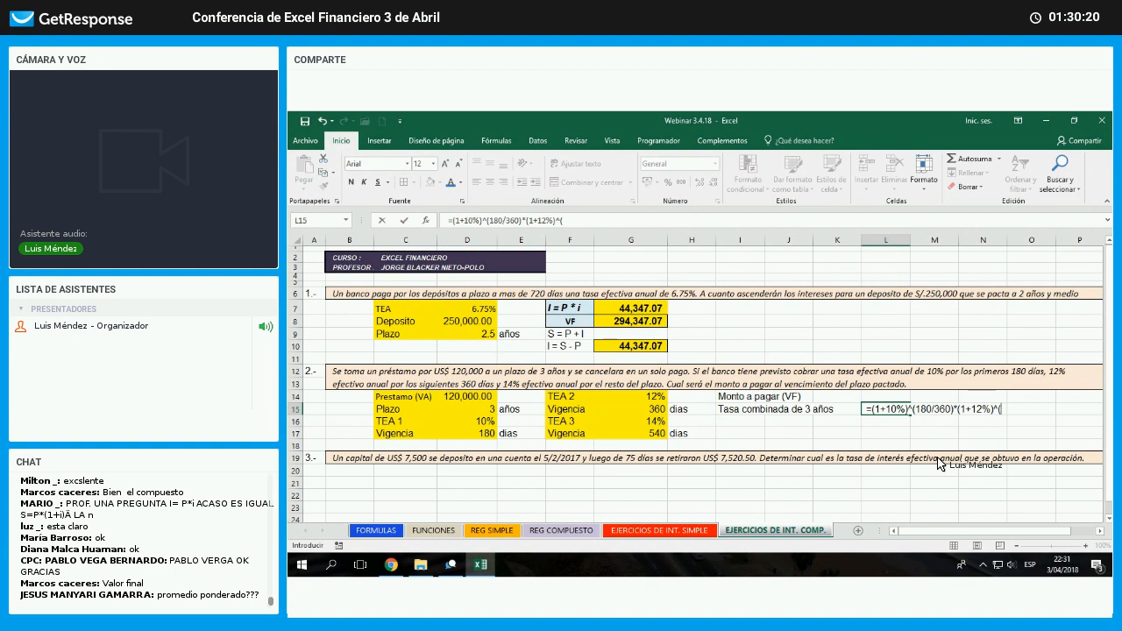
pyautogui.write('360/36')
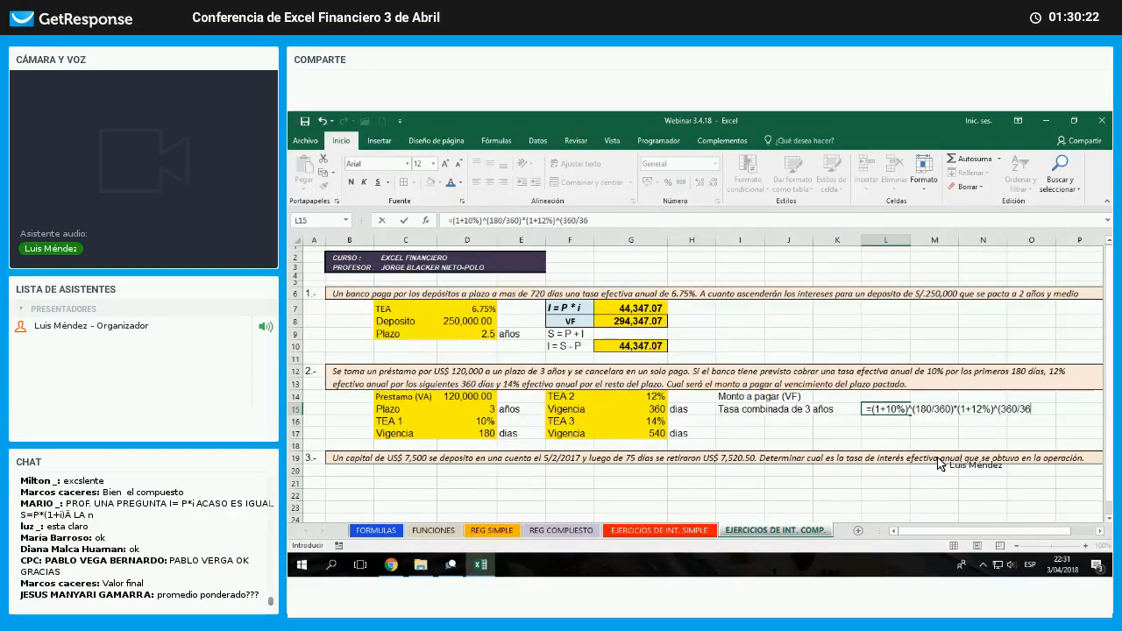
pyautogui.write('0)*')
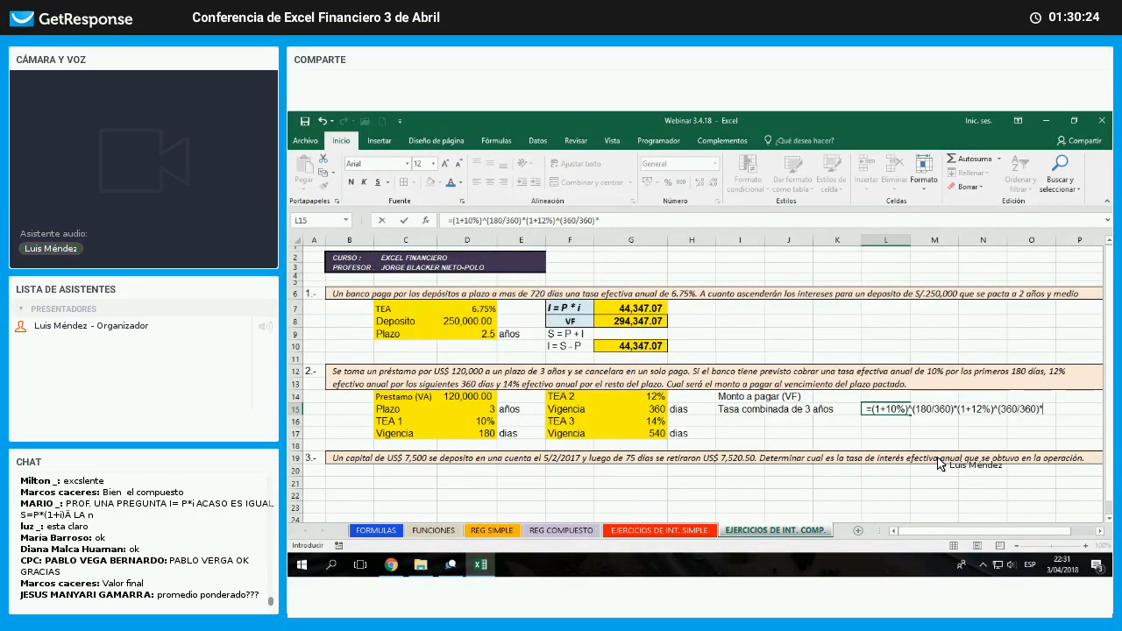
pyautogui.write('(1+14')
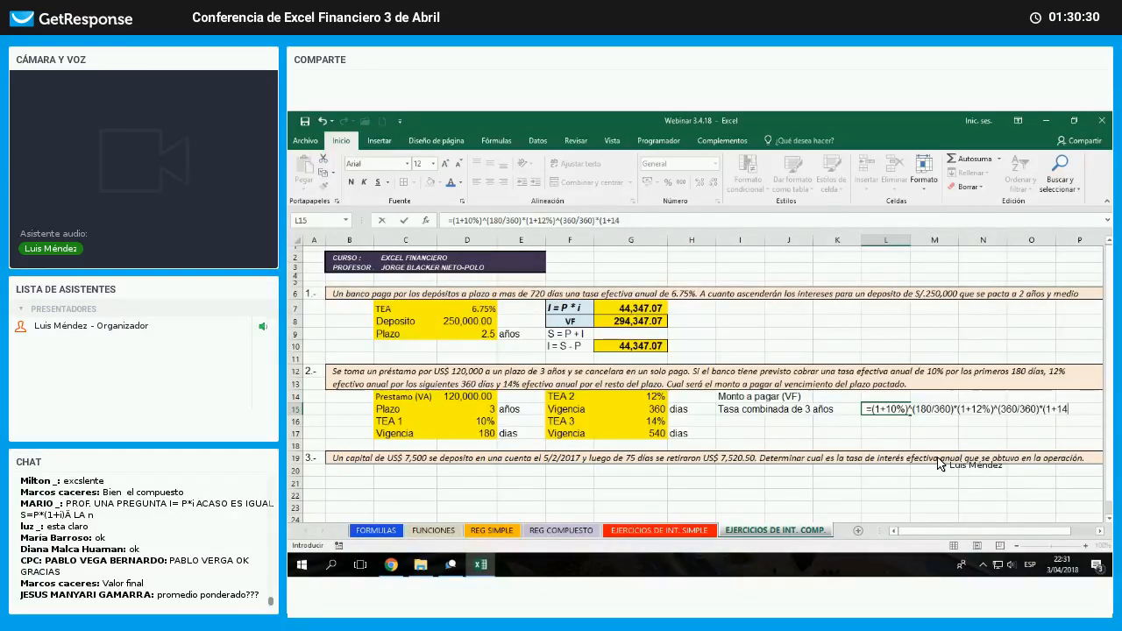
pyautogui.write('%)^')
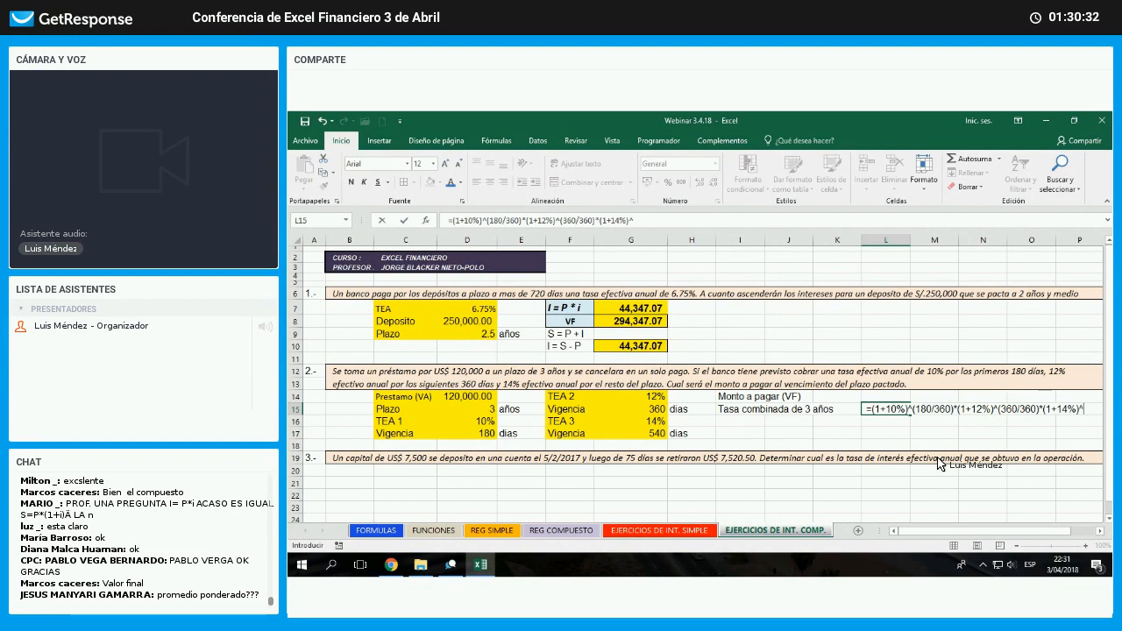
pyautogui.write('(5')
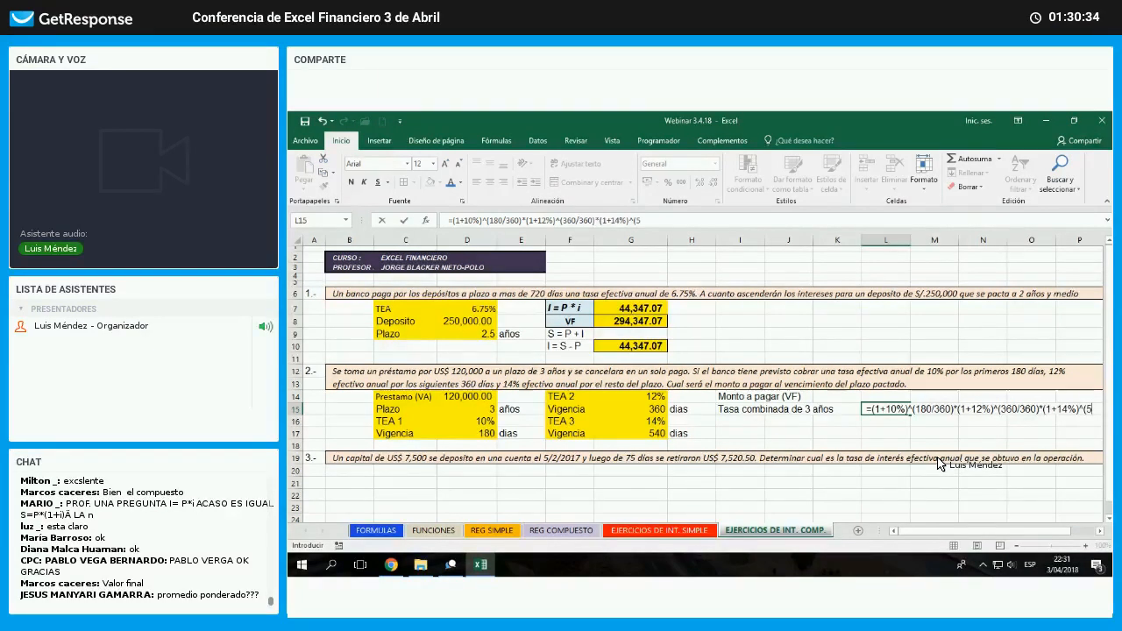
pyautogui.write('40/360')
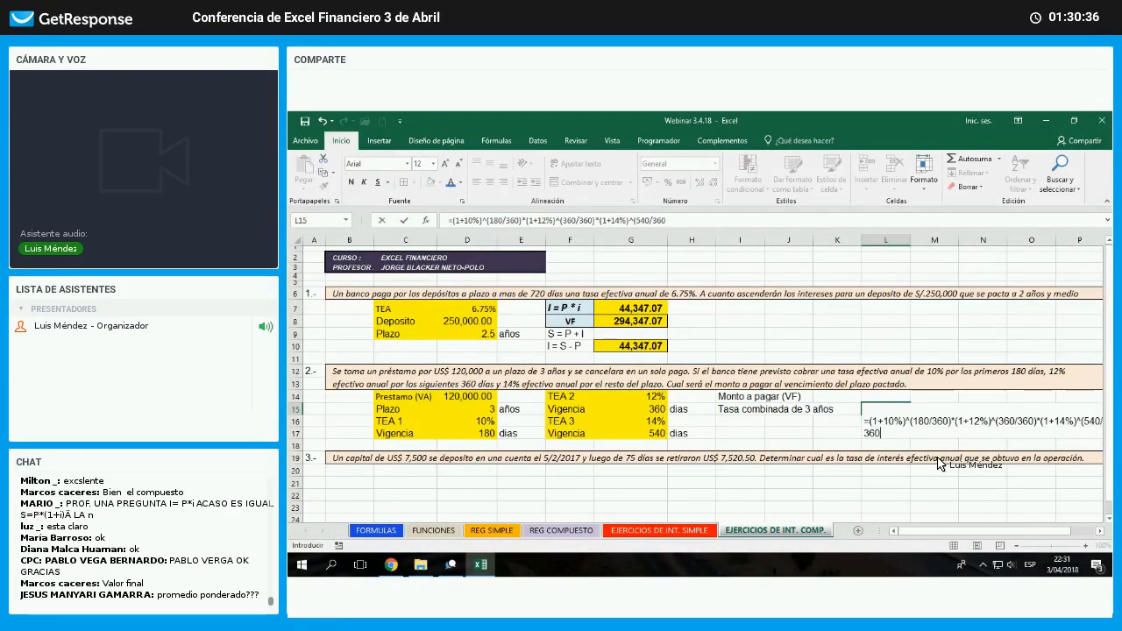
pyautogui.write(')-1')
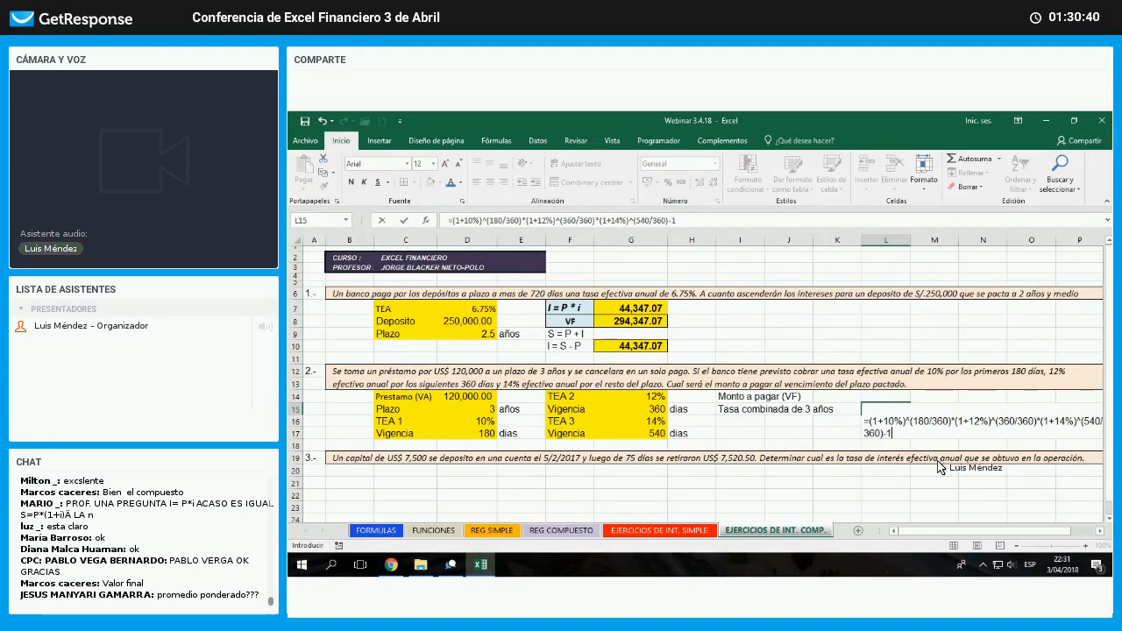
pyautogui.press('Return')
# - Start the calculated combined rate formula in L16 with the TEA 1 factor by cell references, =(1+D16)^(D17/360)
pyautogui.click(1099, 531)
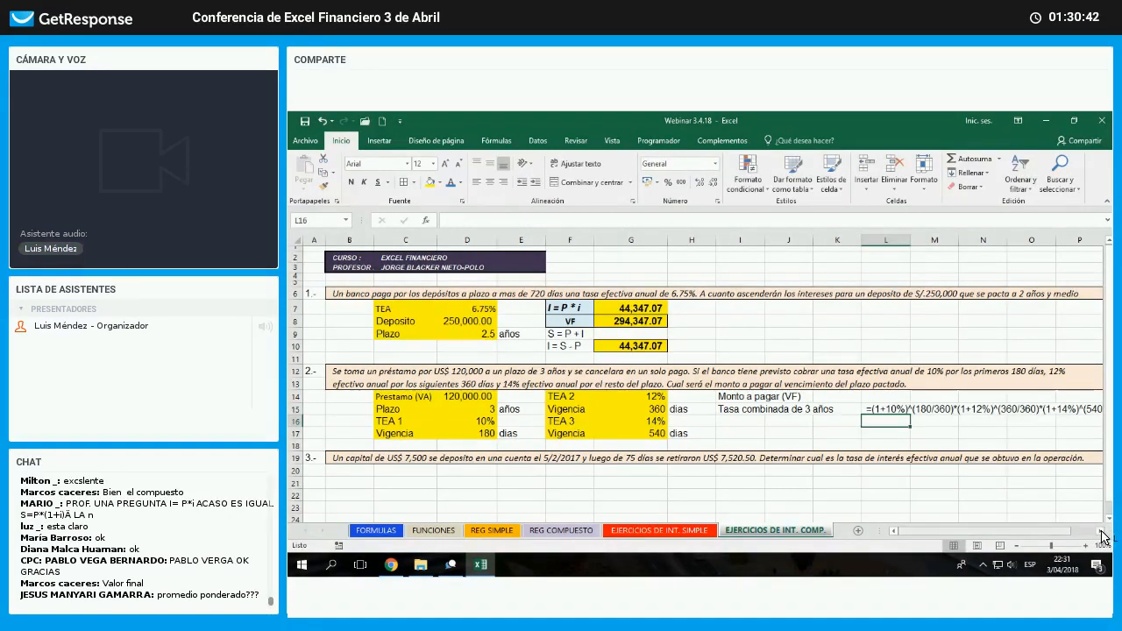
pyautogui.click(1100, 531)
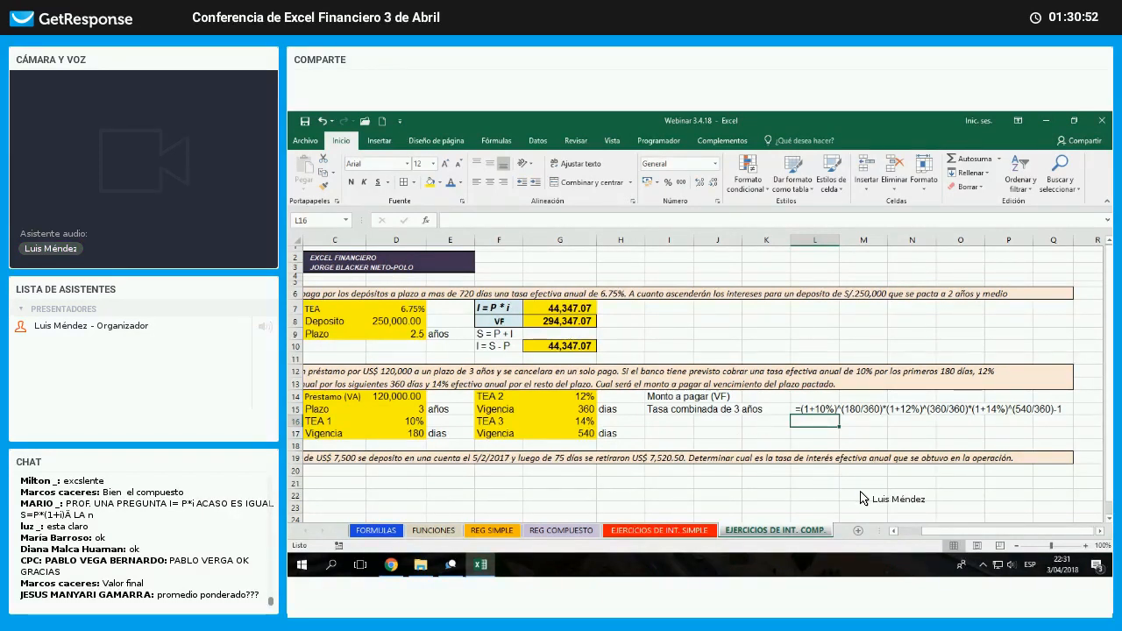
pyautogui.write('=(')
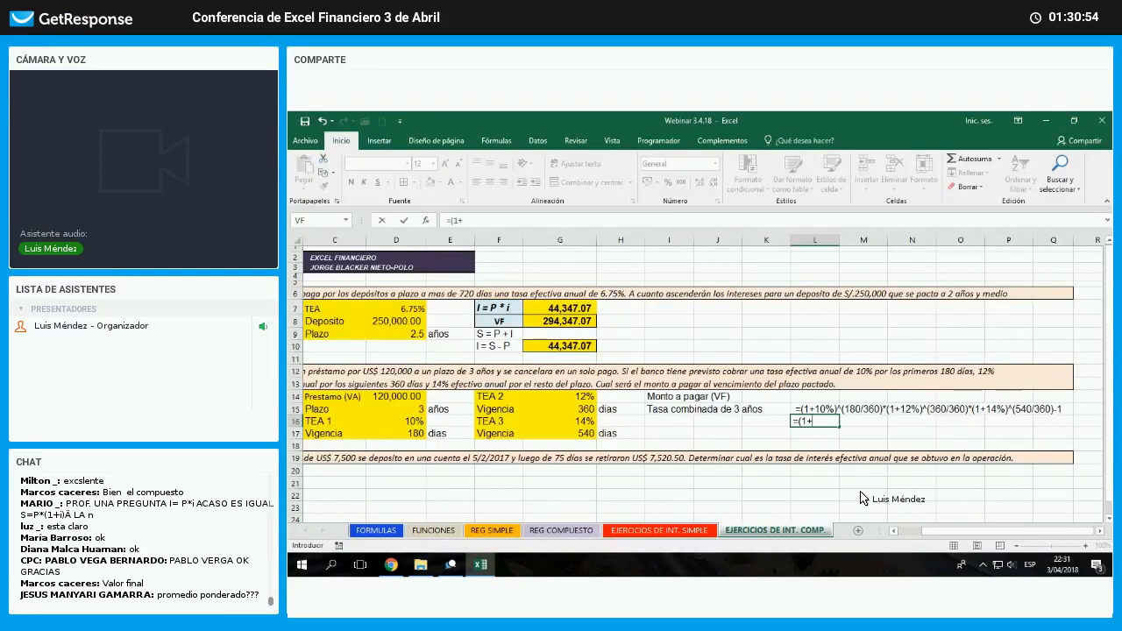
pyautogui.write('1+')
pyautogui.press('Left')
pyautogui.press('Left')
pyautogui.press('Left')
pyautogui.press('Left')
pyautogui.press('Left')
pyautogui.press('Left')
pyautogui.press('Left')
pyautogui.press('Left')
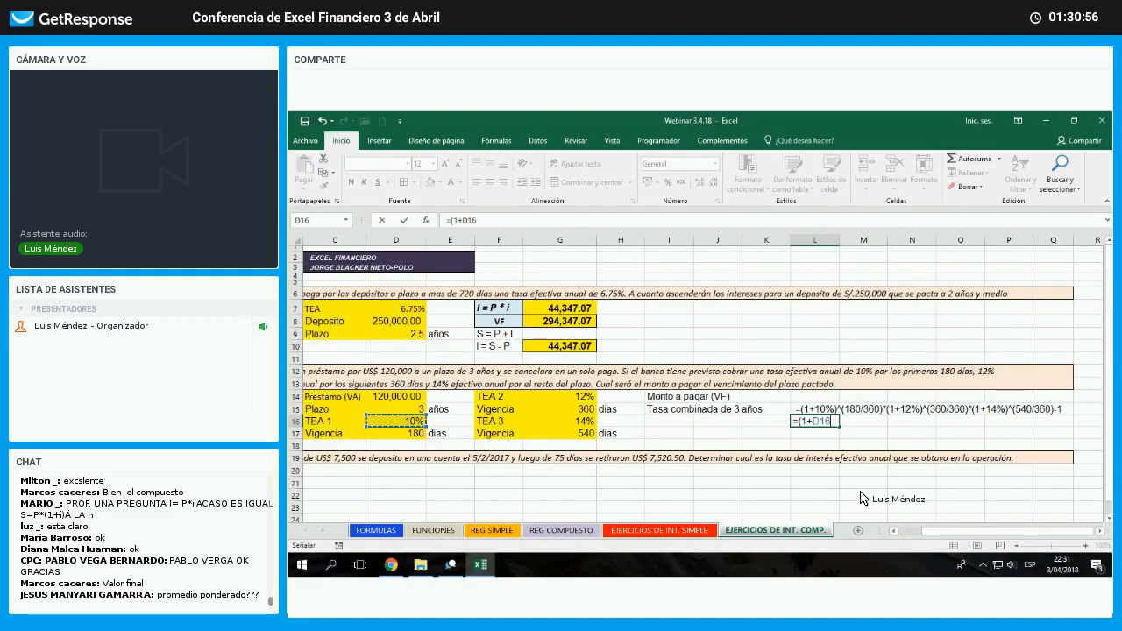
pyautogui.write(')^(')
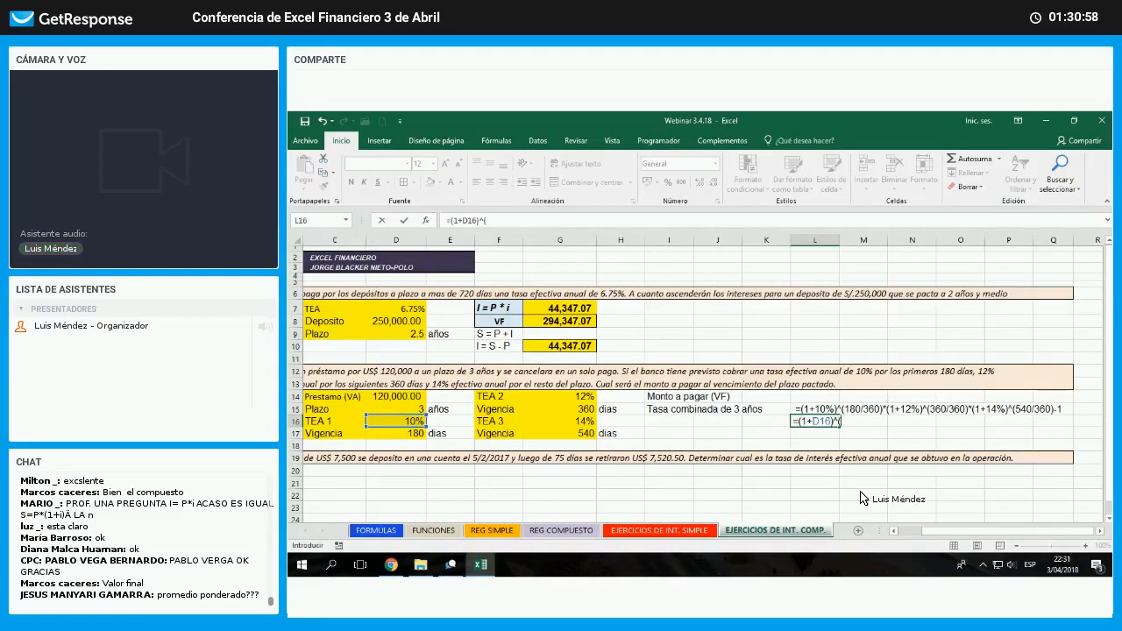
pyautogui.press('Left')
pyautogui.press('Left')
pyautogui.press('Left')
pyautogui.press('Left')
pyautogui.press('Left')
pyautogui.press('BackSpace')
pyautogui.press('BackSpace')
pyautogui.press('BackSpace')
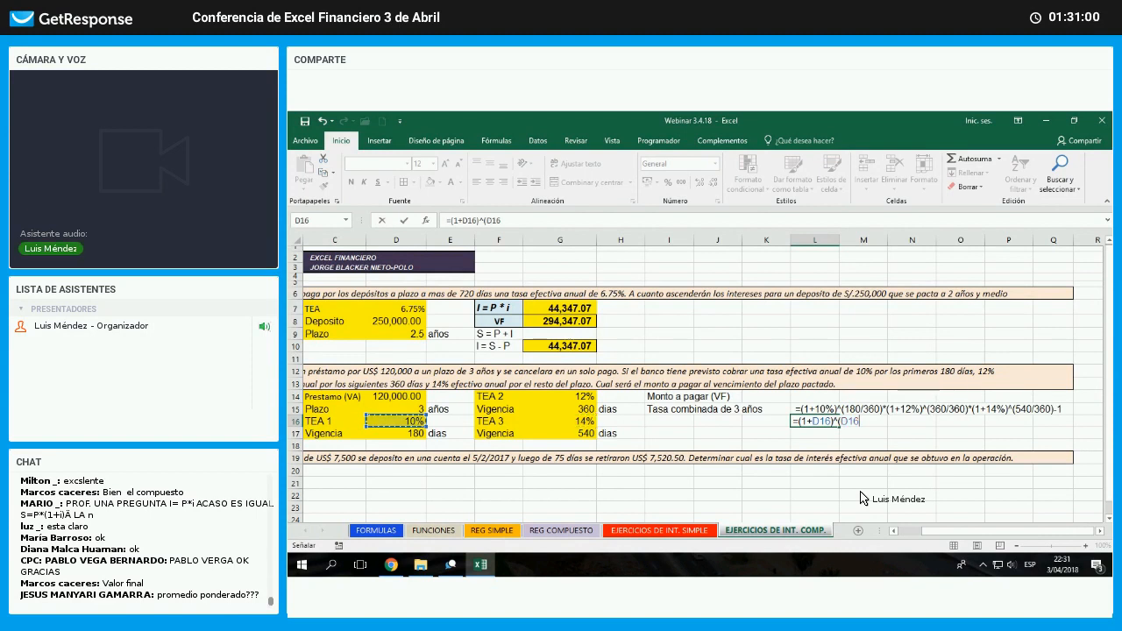
pyautogui.write('D17/360')
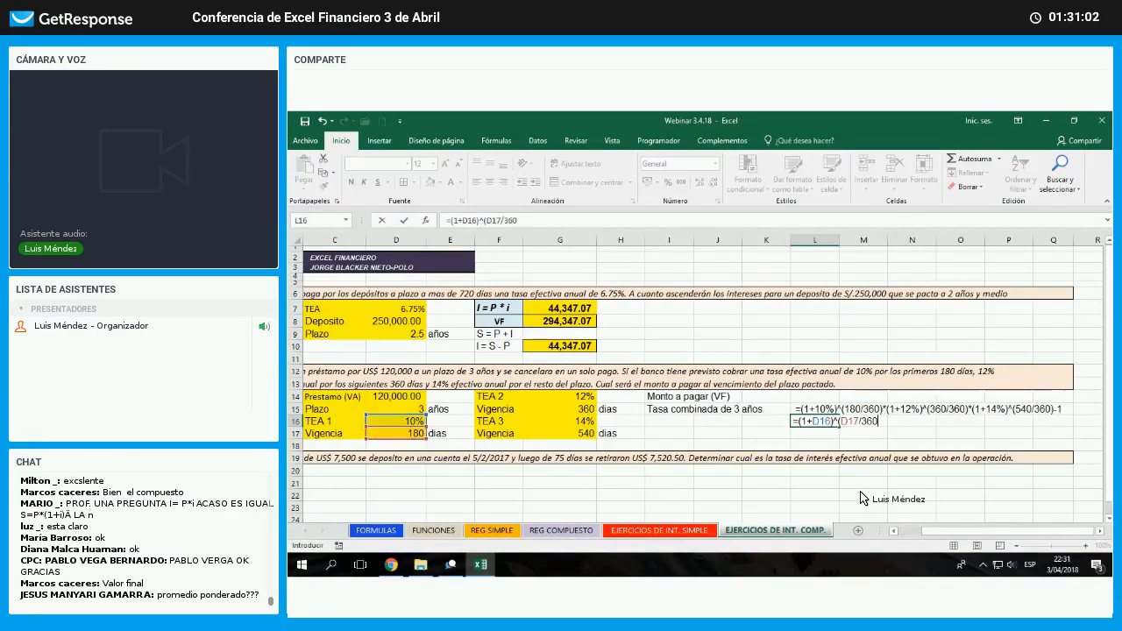
# - Add the TEA 2 factor to the L16 combined rate formula by cell references, *(1+G14)^(G15/360)
pyautogui.write(')*(1+')
pyautogui.press('Left')
pyautogui.press('Left')
pyautogui.press('Left')
pyautogui.press('Left')
pyautogui.press('Left')
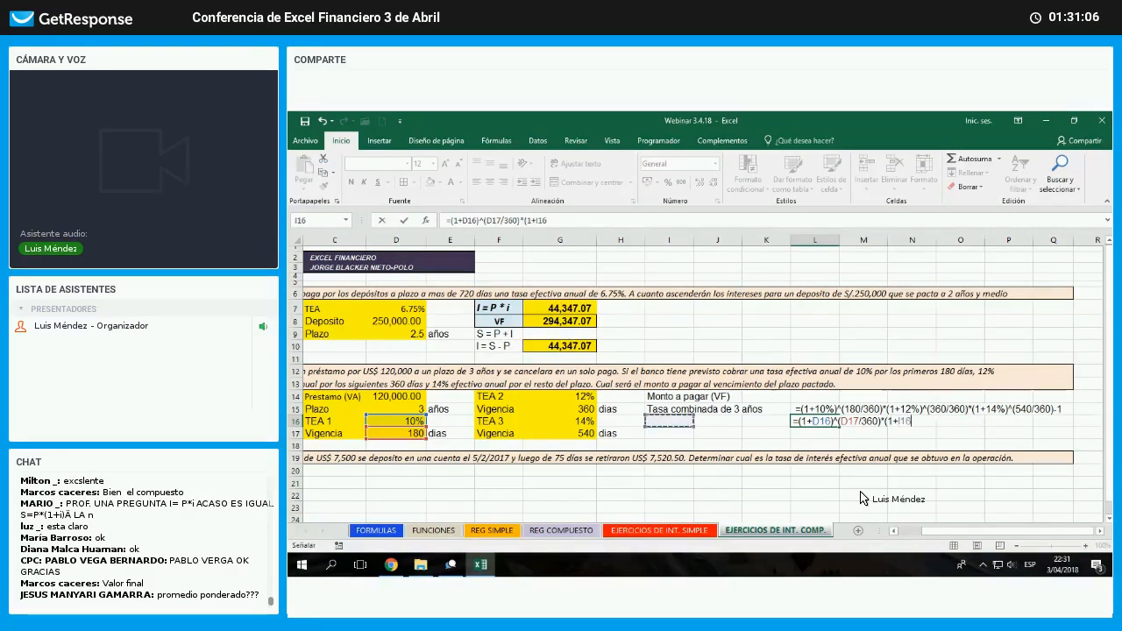
pyautogui.press('Up')
pyautogui.press('Up')
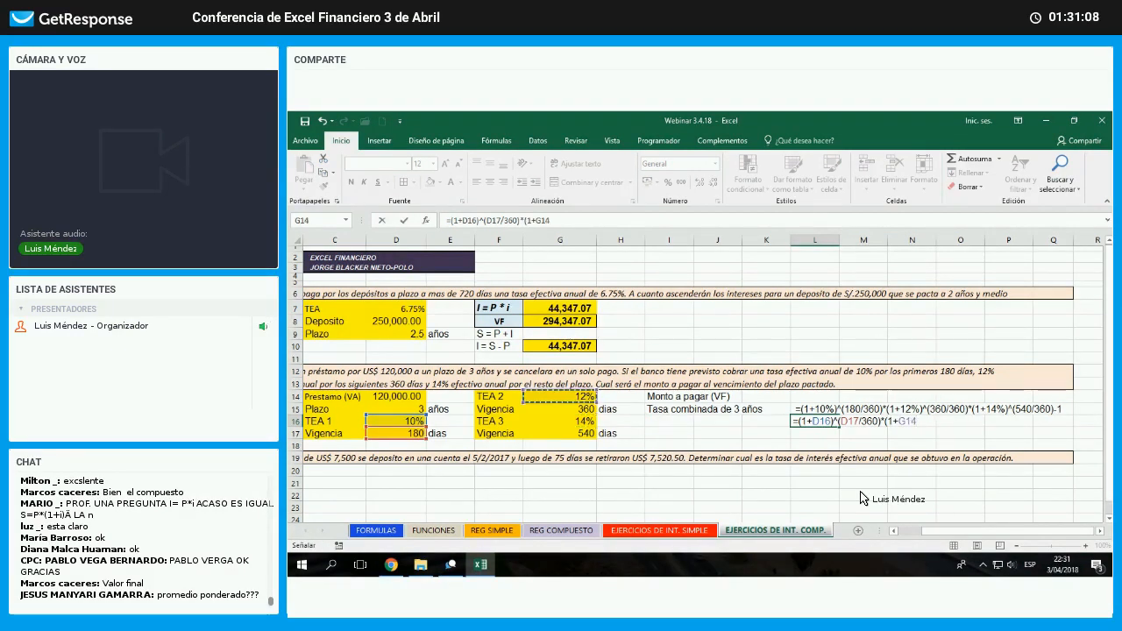
pyautogui.write(')^(')
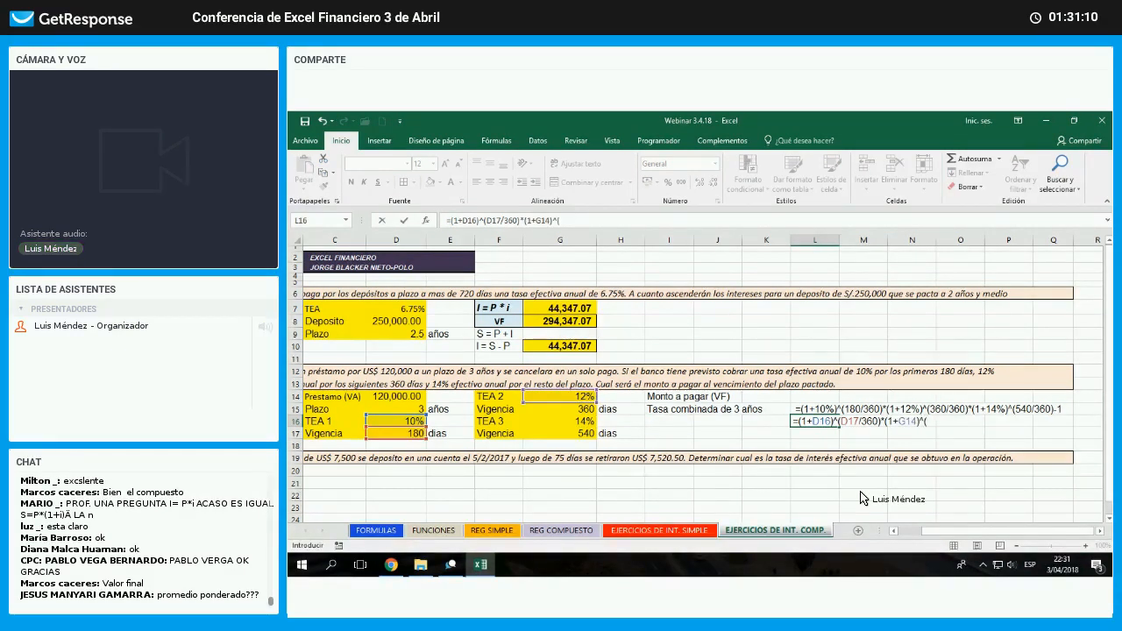
pyautogui.press('Left')
pyautogui.press('Left')
pyautogui.press('Left')
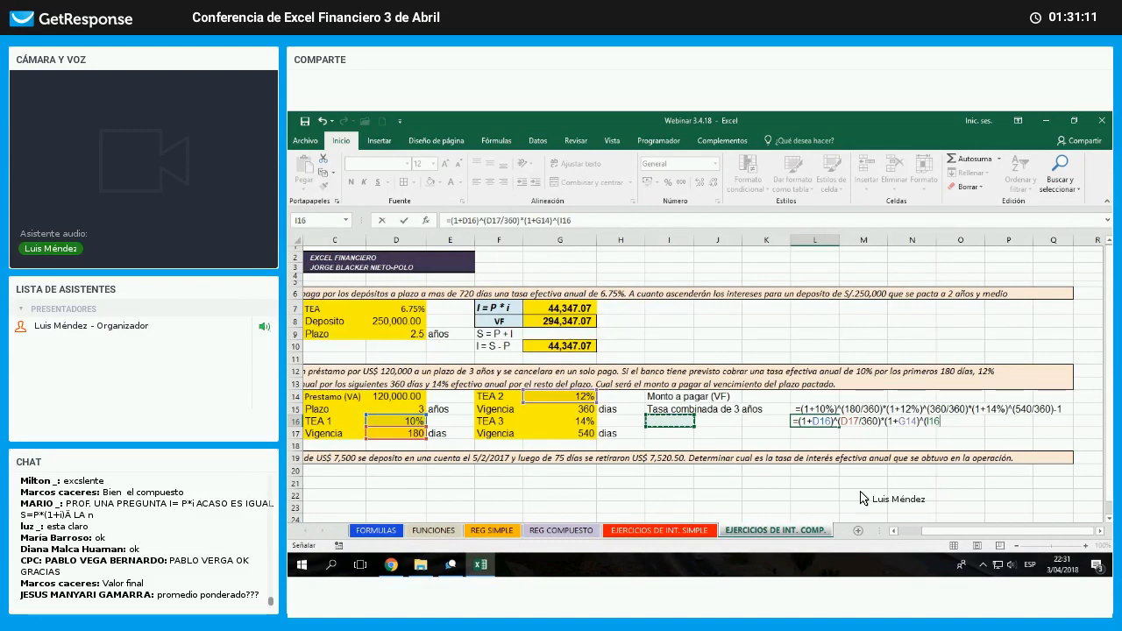
pyautogui.press('Left')
pyautogui.press('Left')
pyautogui.press('Up')
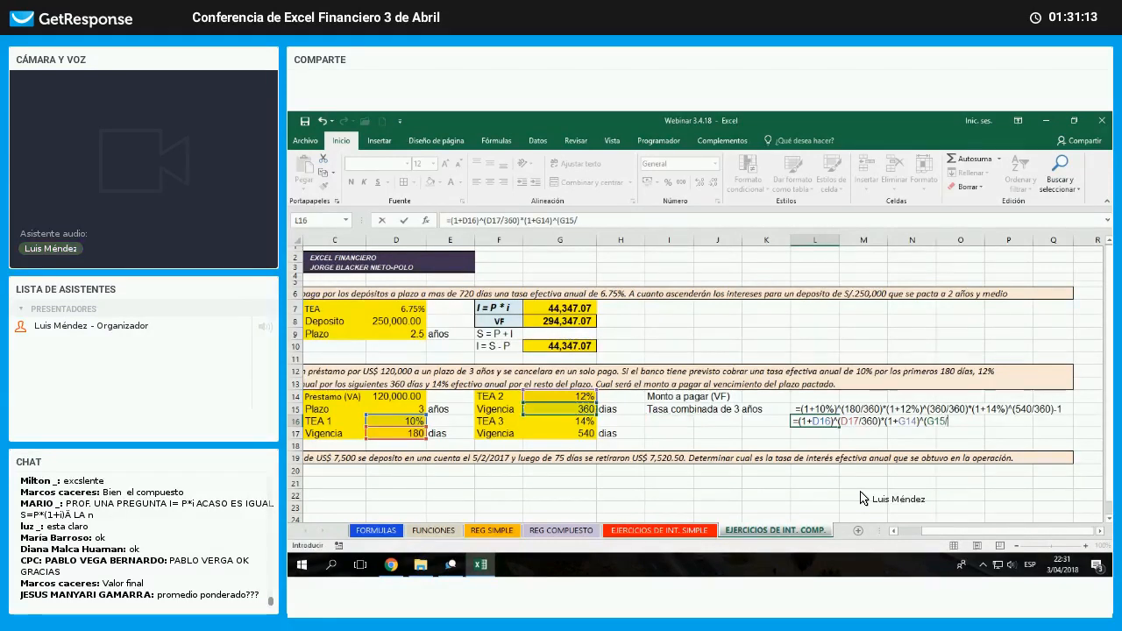
pyautogui.write('/360)*(1+')
# - Complete the L16 combined rate formula with the TEA 3 factor and the subtraction, *(1+G16)^(G17/360)-1
pyautogui.press('Left')
pyautogui.press('Left')
pyautogui.press('Left')
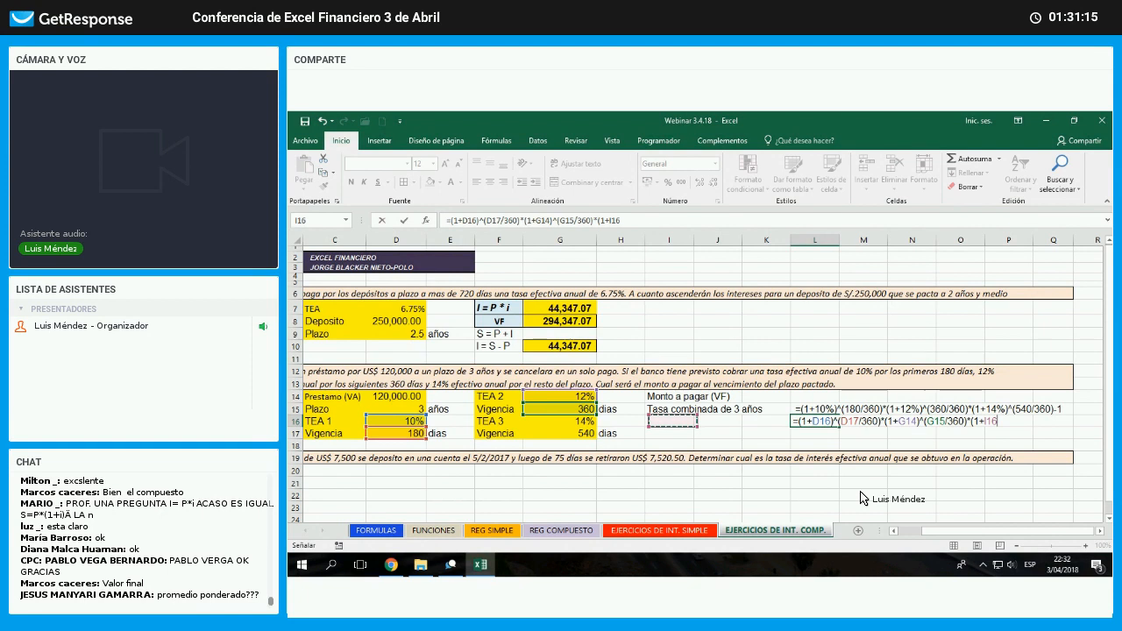
pyautogui.press('Left')
pyautogui.press('Left')
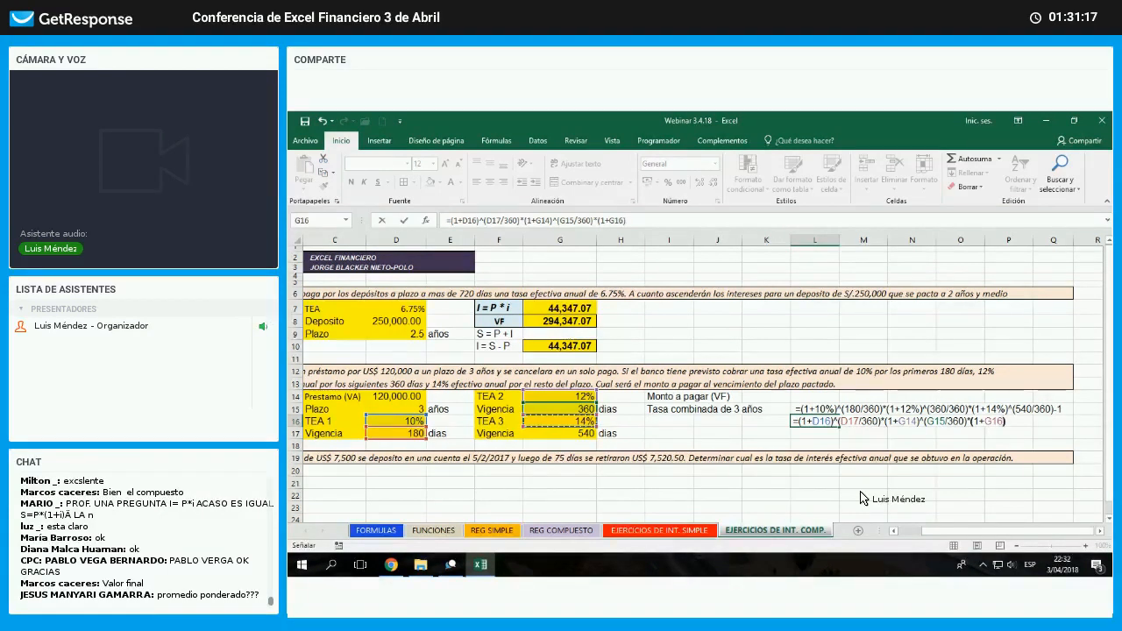
pyautogui.write('^(')
pyautogui.press('Left')
pyautogui.press('Left')
pyautogui.press('Left')
pyautogui.press('Left')
pyautogui.press('Left')
pyautogui.press('Down')
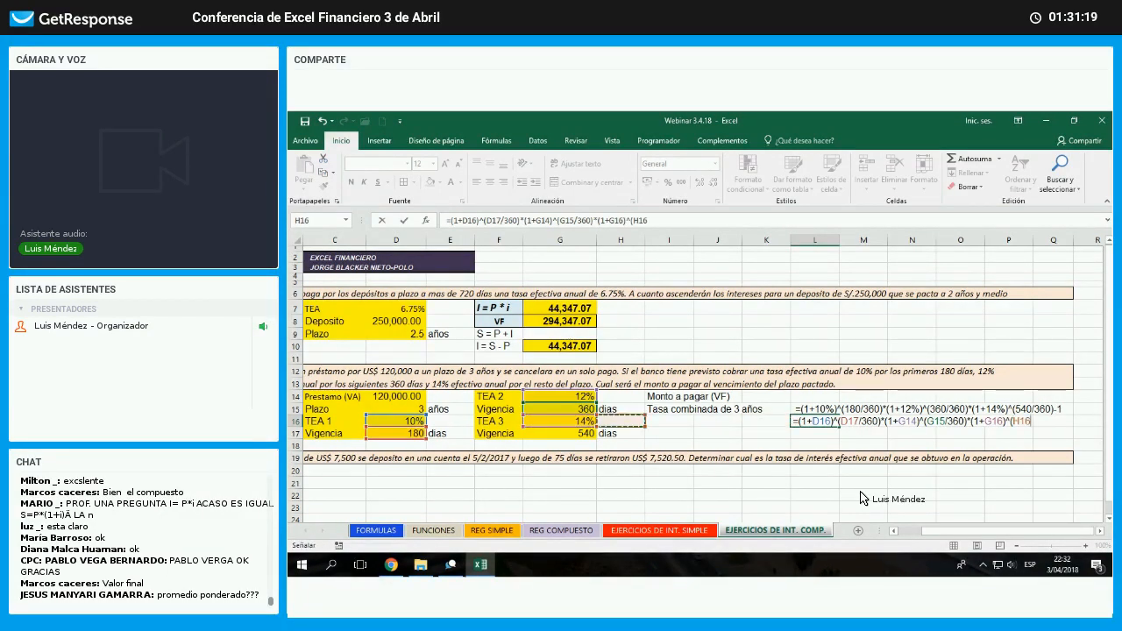
pyautogui.write('/360')
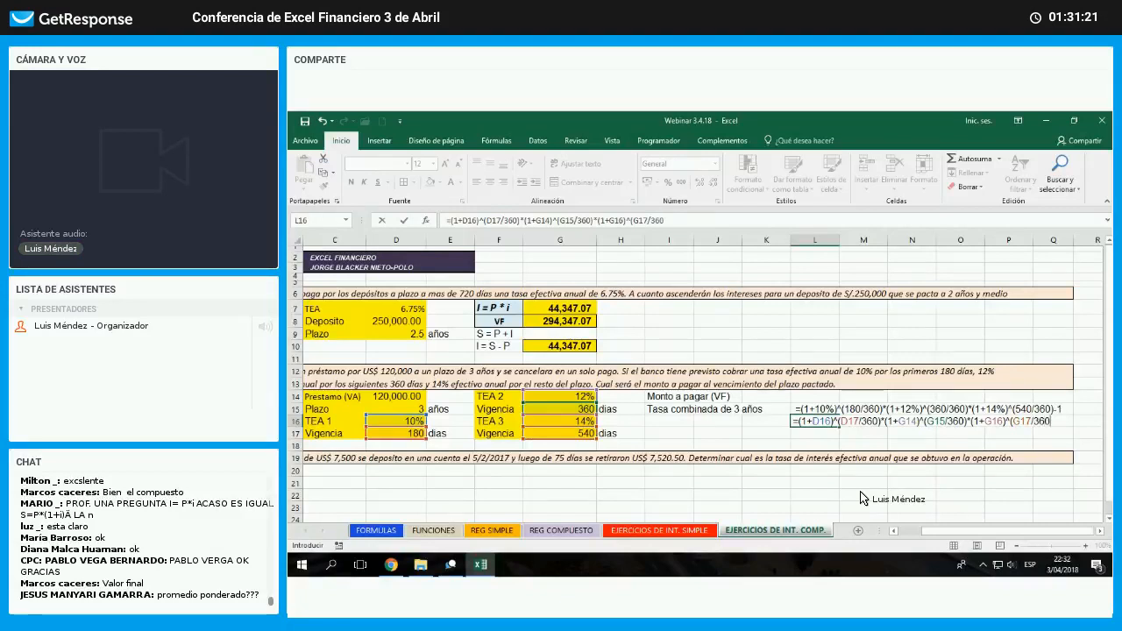
pyautogui.write(')-1')
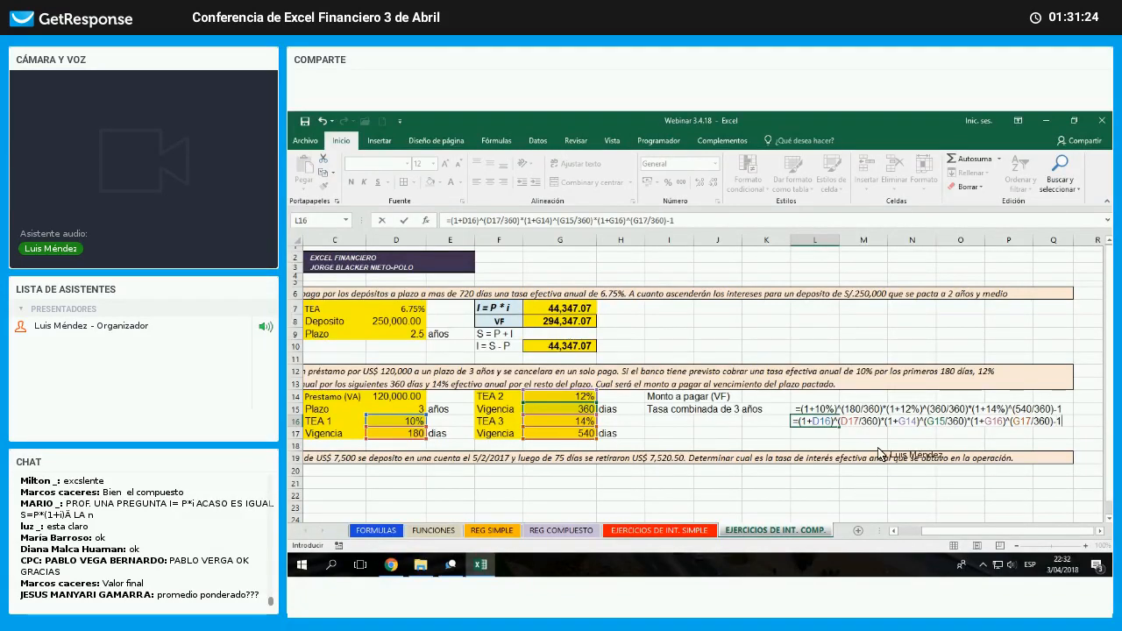
pyautogui.press('Return')
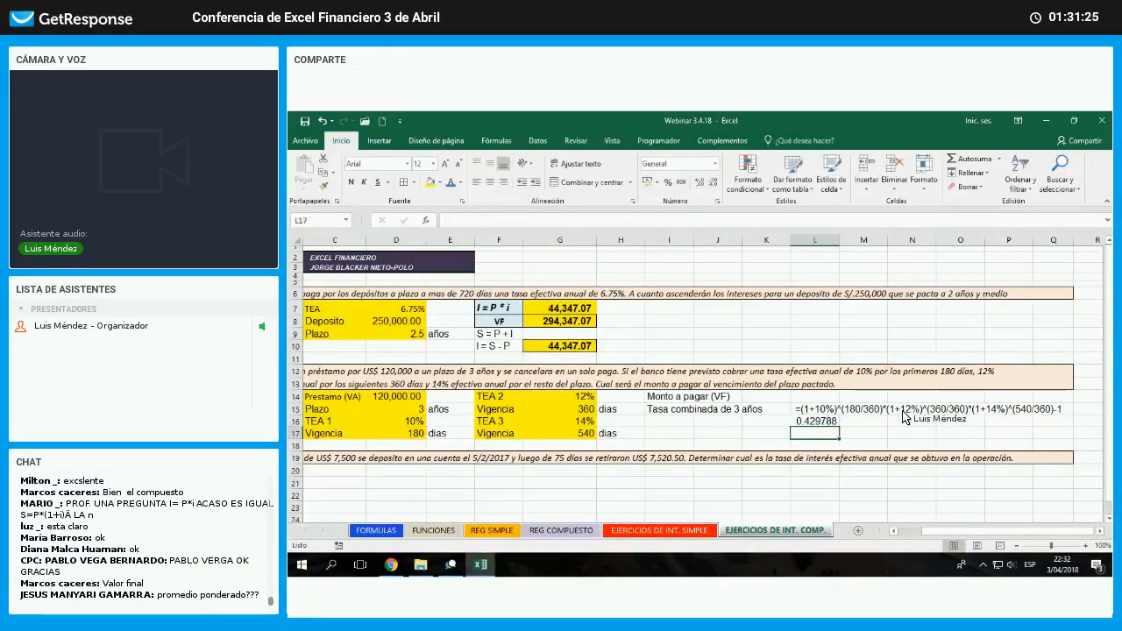
# - Format the calculated combined rate in L16 as a percentage with two decimals
pyautogui.moveTo(815, 409); pyautogui.dragTo(1050, 409)
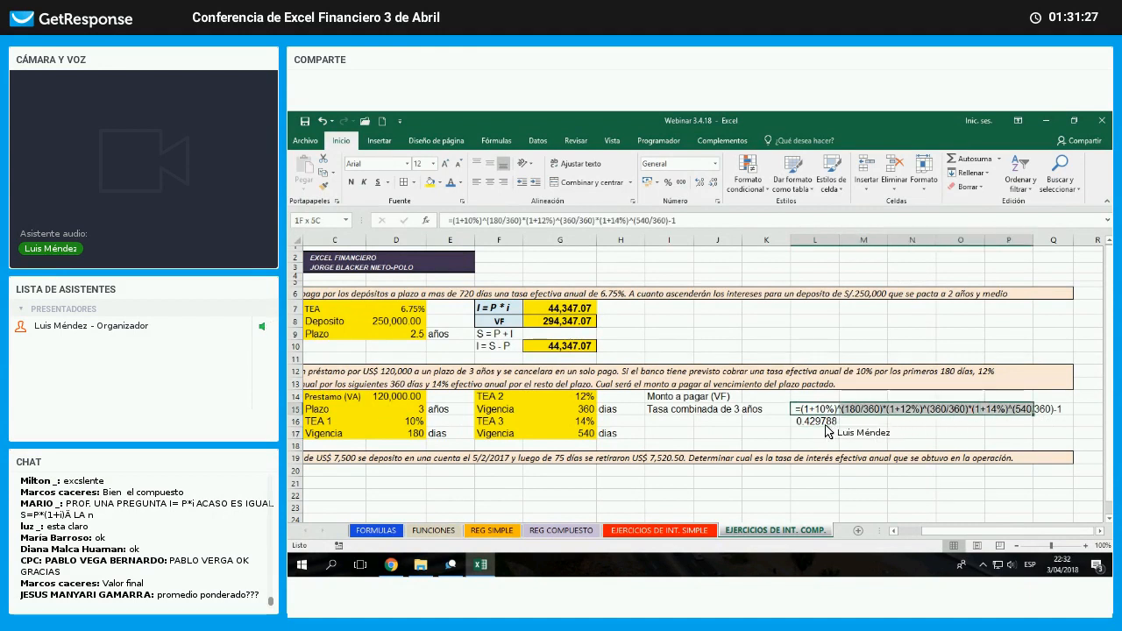
pyautogui.press('Down')
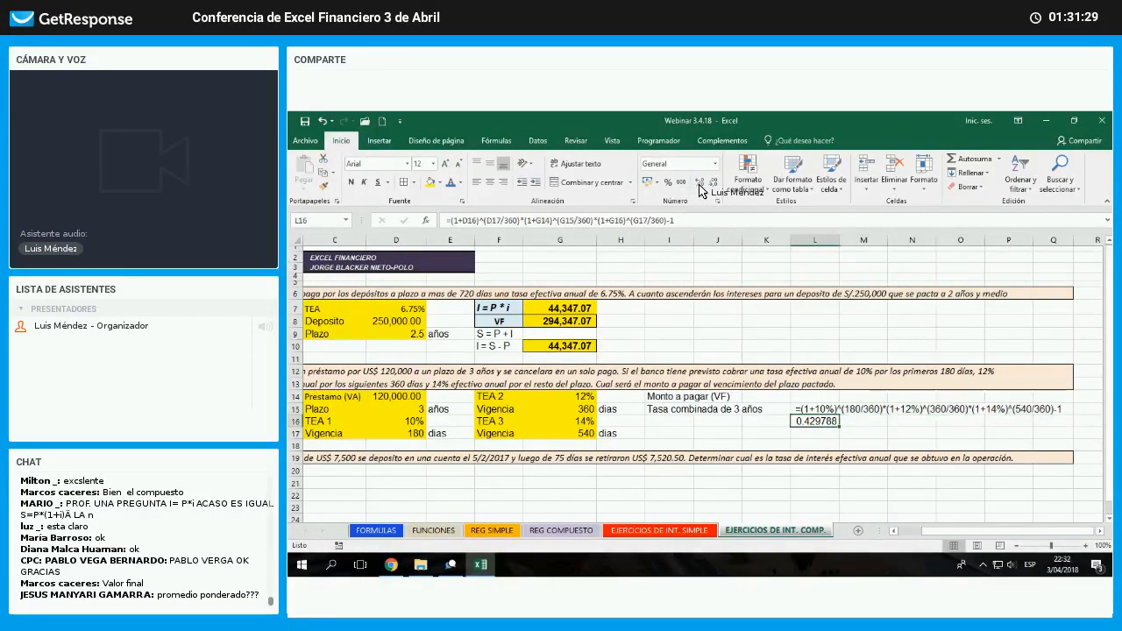
pyautogui.click(668, 183)
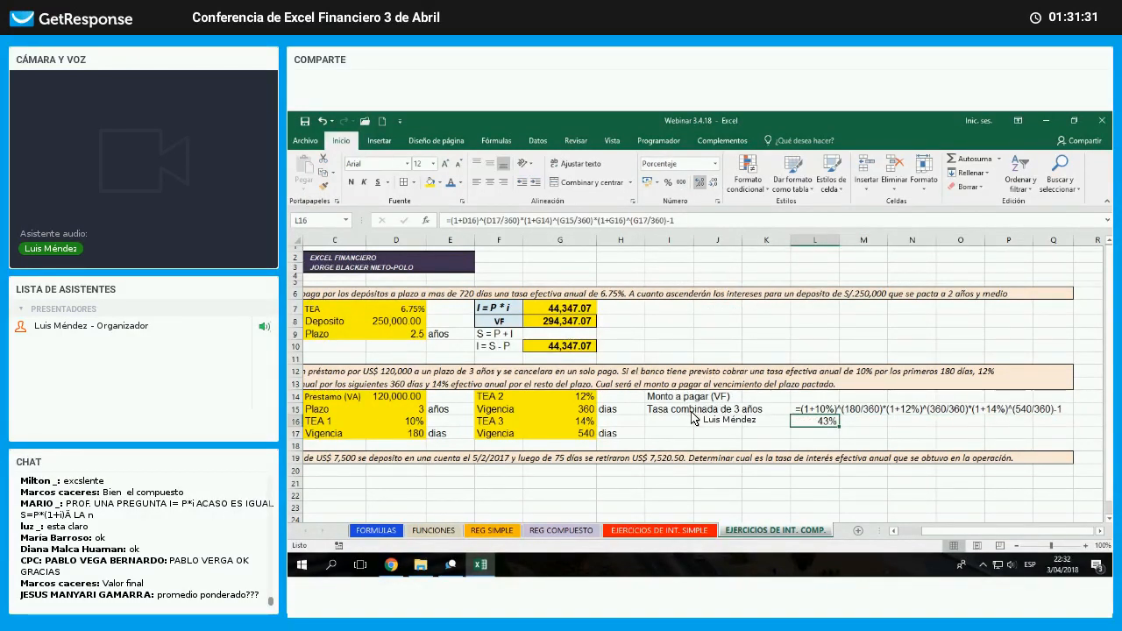
pyautogui.doubleClick(698, 183)
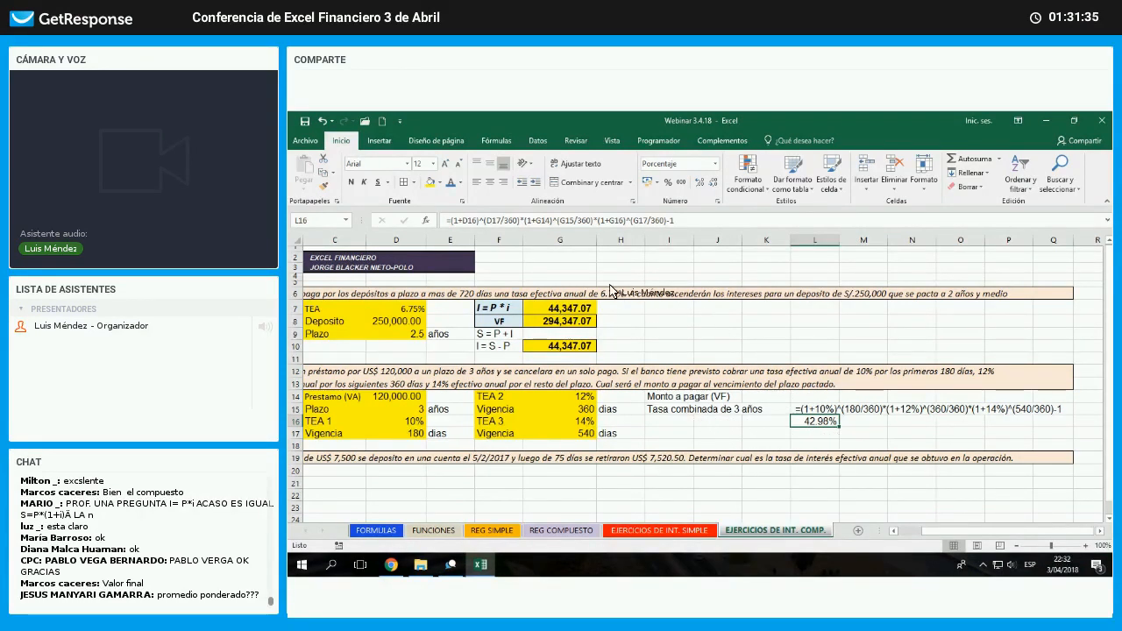
# - Copy the label Tasa combinada de 3 años down to I16 and make L16 bold with a yellow fill
pyautogui.click(679, 410)
pyautogui.moveTo(693, 415); pyautogui.dragTo(692, 422)
pyautogui.click(815, 422)
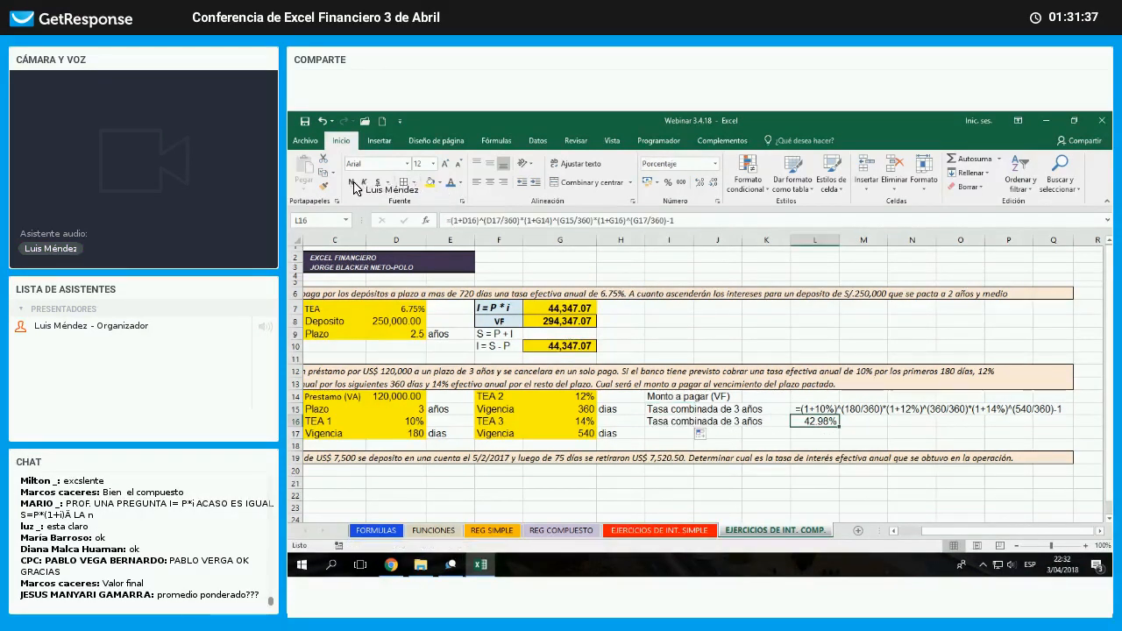
pyautogui.click(431, 182)
pyautogui.click(351, 182)
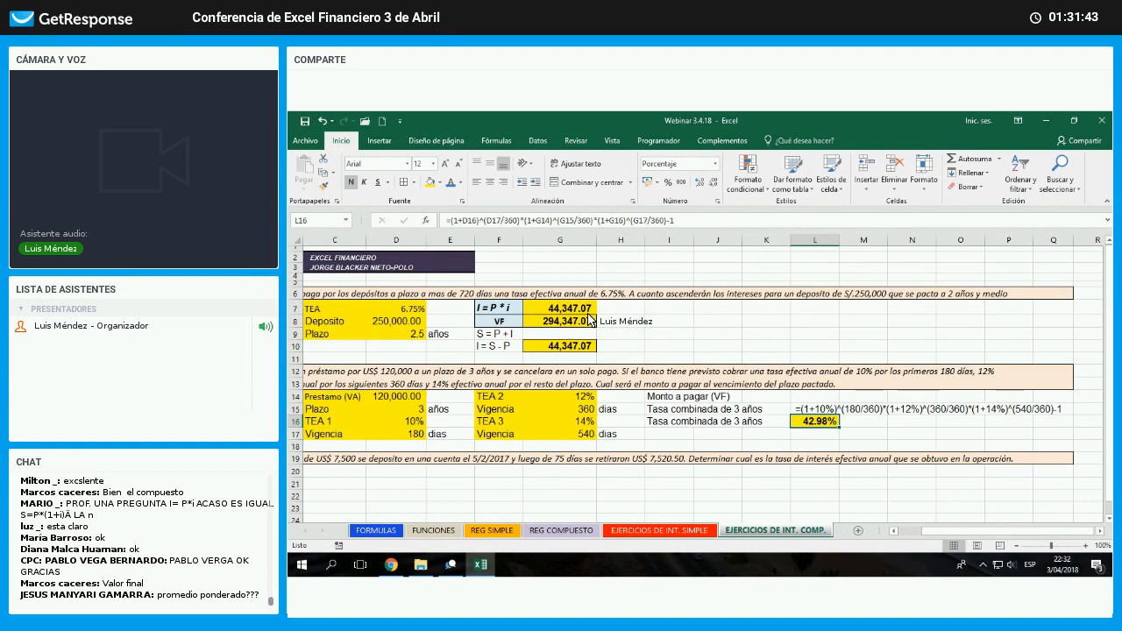
# - Insert the financial function VF in L14 for the Monto a pagar
pyautogui.click(815, 396)
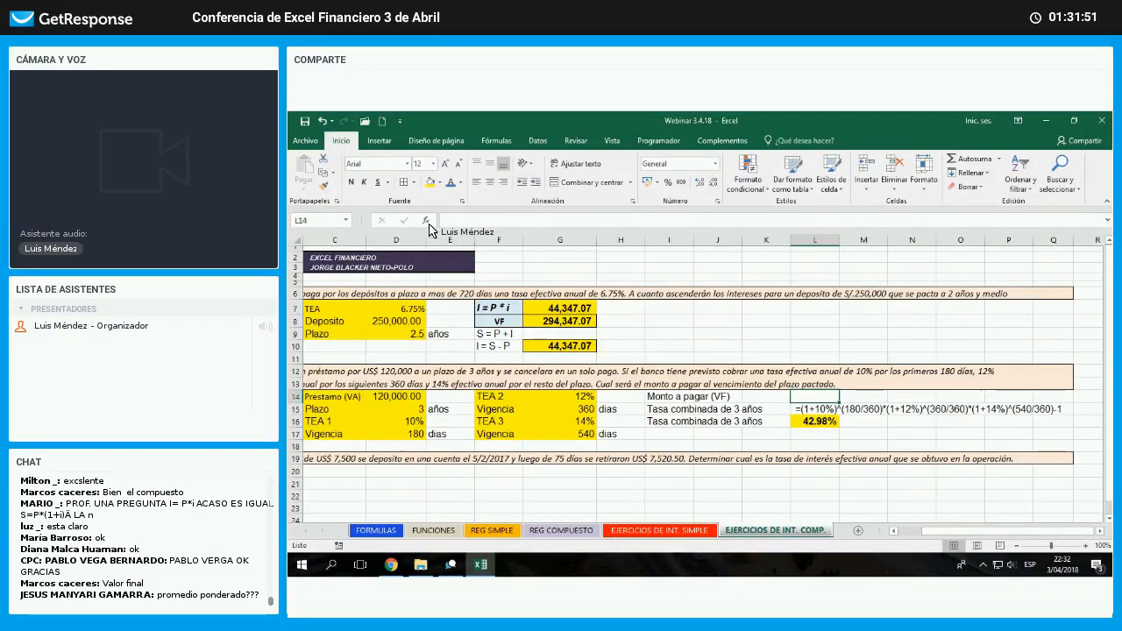
pyautogui.hotkey('shift', 'F3')
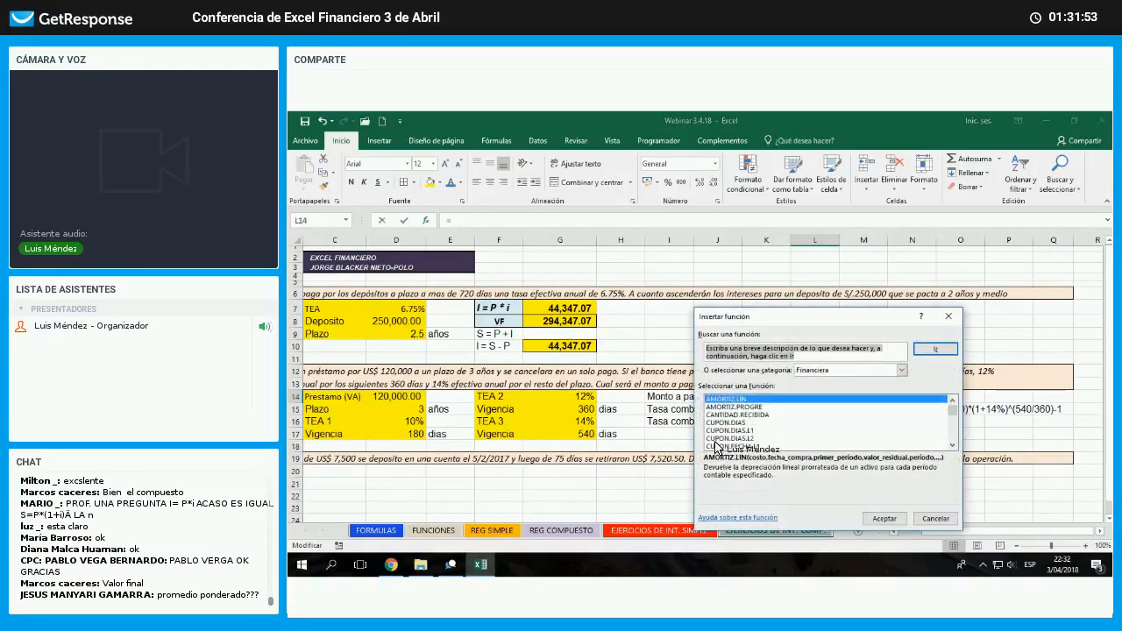
pyautogui.scroll(-4, 717, 429)
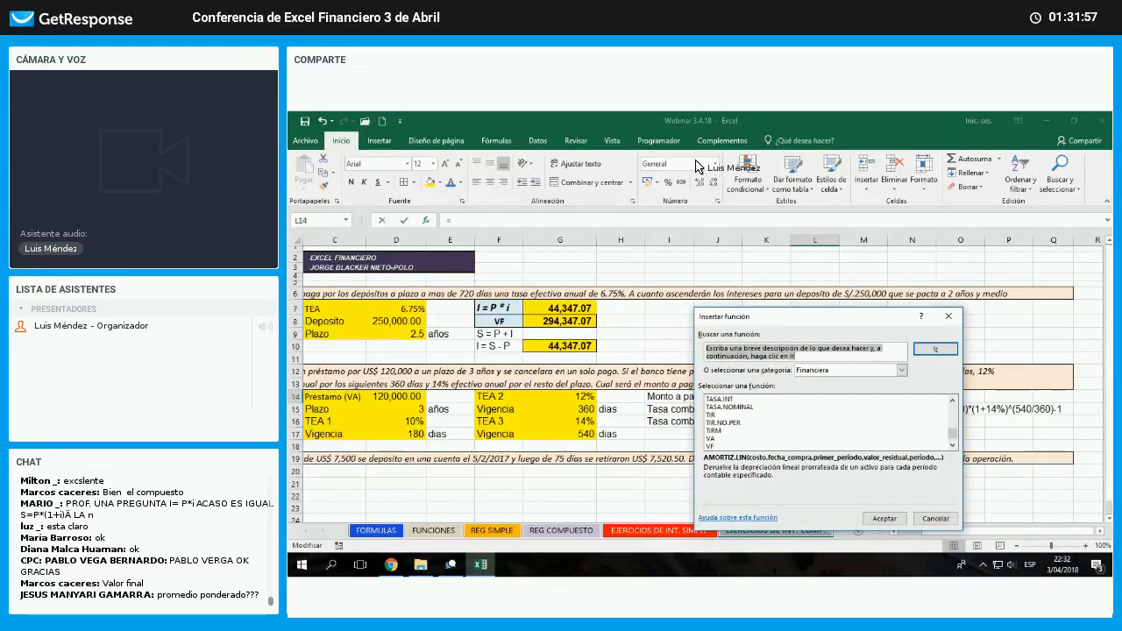
pyautogui.doubleClick(711, 446)
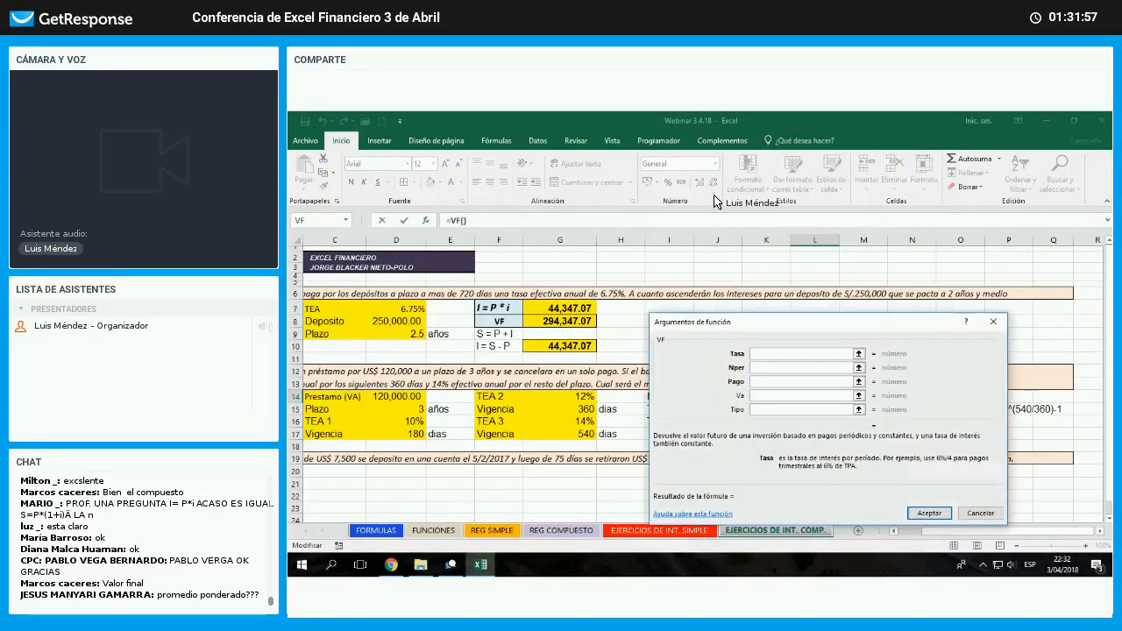
# - Set the VF arguments to Tasa L16, Nper 1 and Va D14, negating the function as =-VF(L16,1,,D14)
pyautogui.click(816, 421)
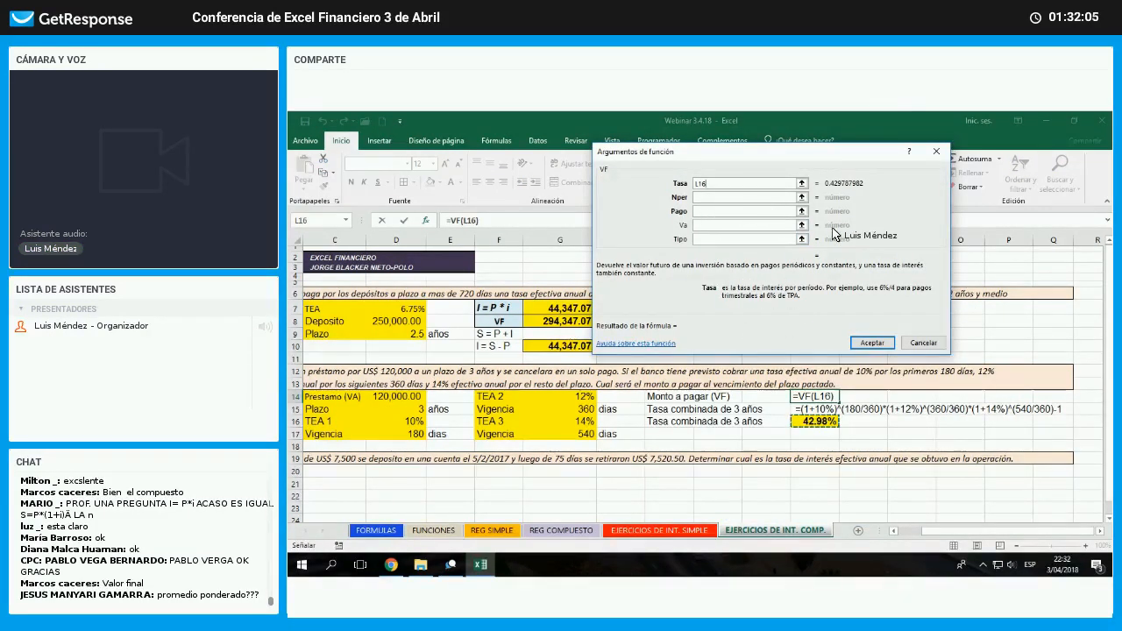
pyautogui.press('Tab')
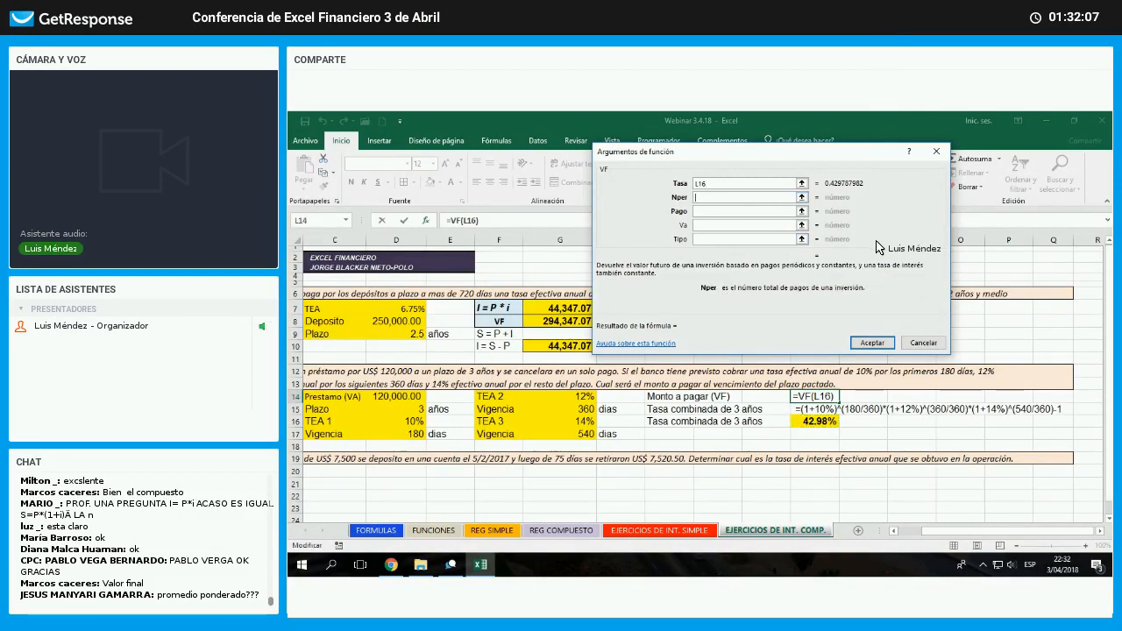
pyautogui.write('1')
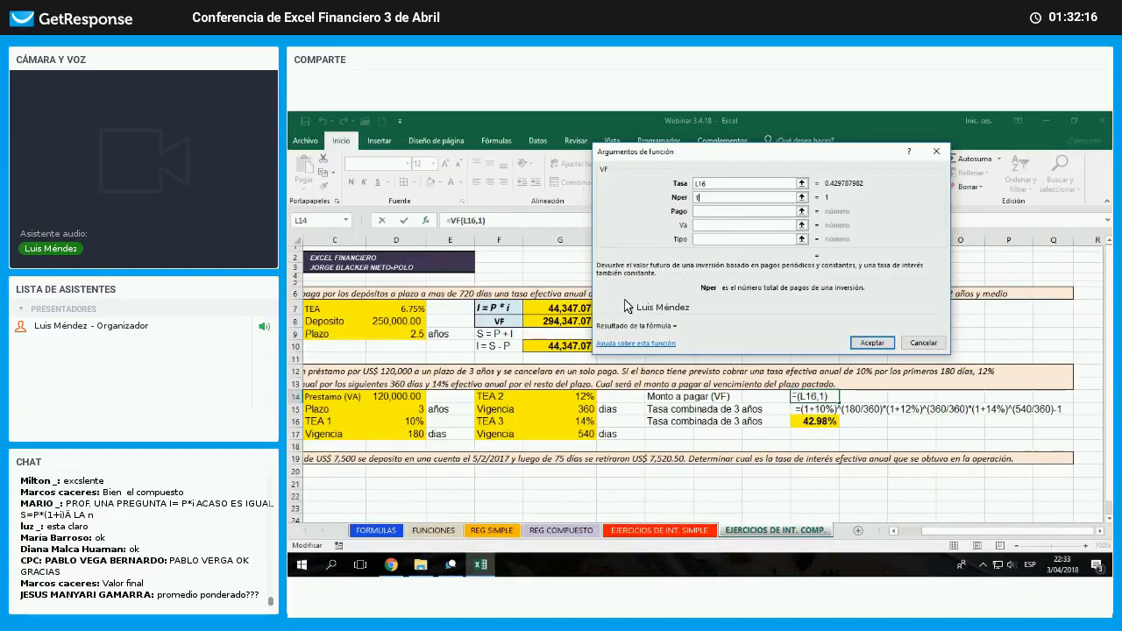
pyautogui.click(745, 225)
pyautogui.click(421, 398)
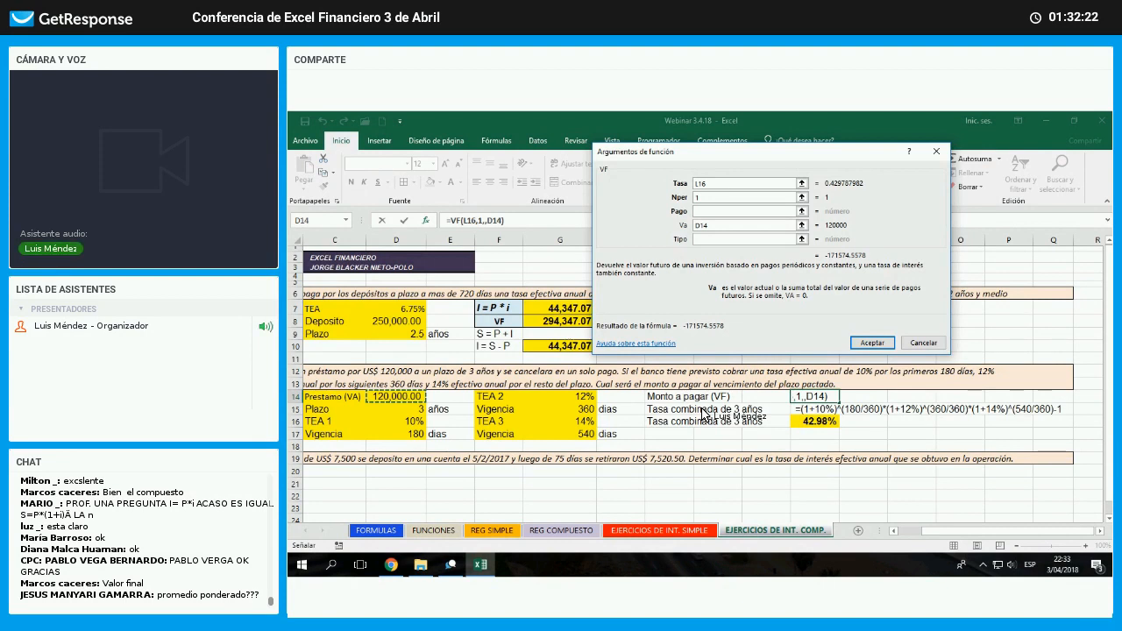
pyautogui.press('Return')
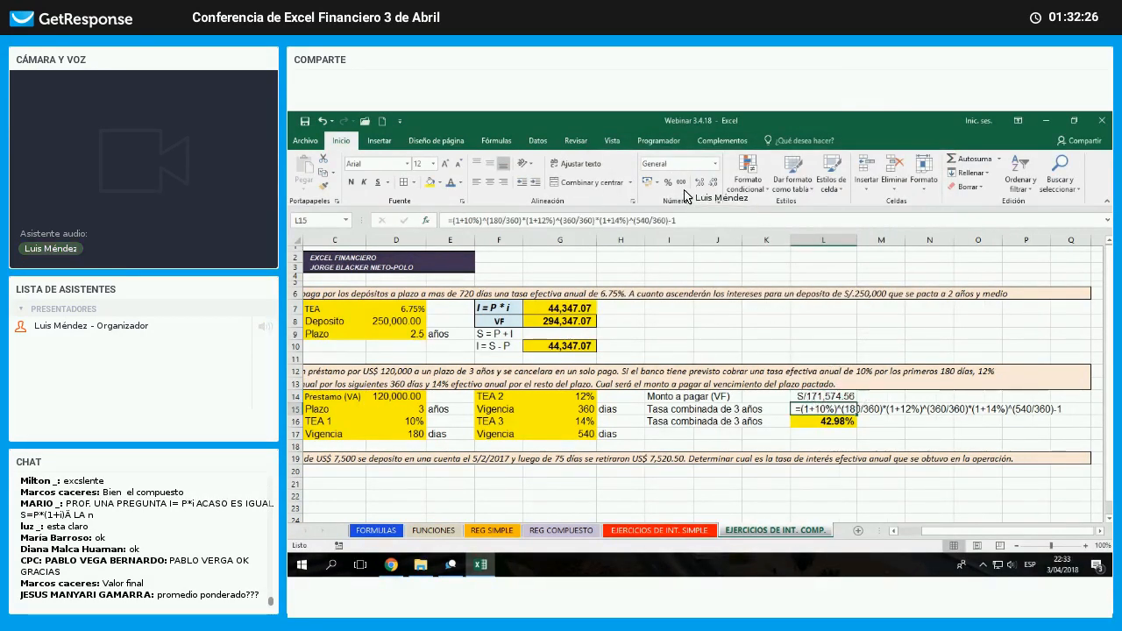
# - Copy the bold yellow accounting format of G10 to the amount payable in L14
pyautogui.press('Up')
pyautogui.click(588, 351)
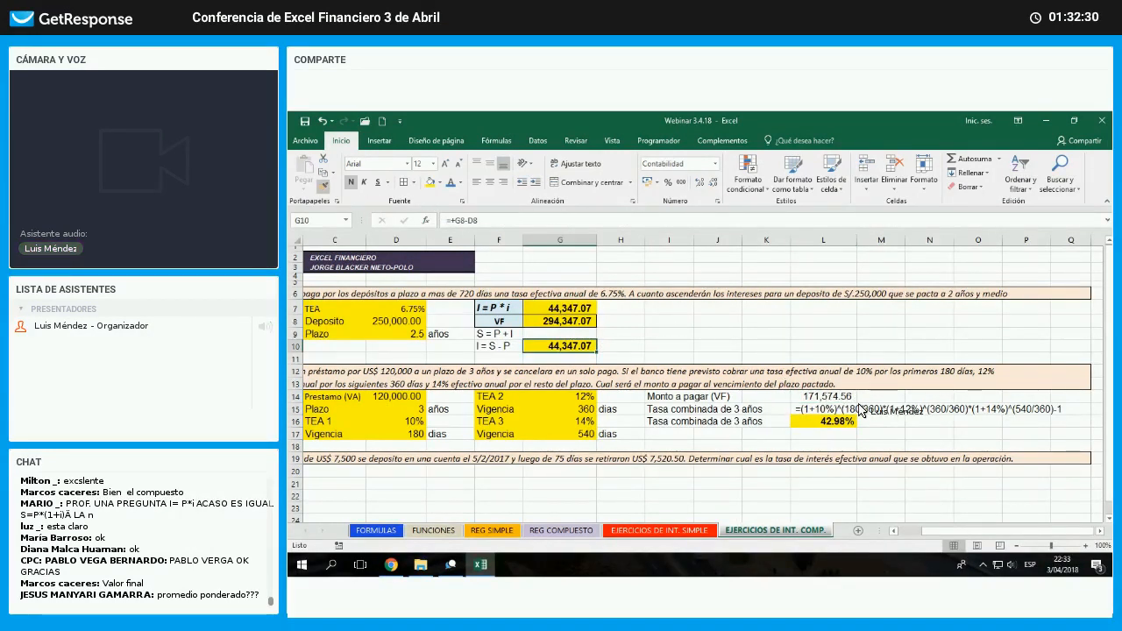
pyautogui.click(823, 396)
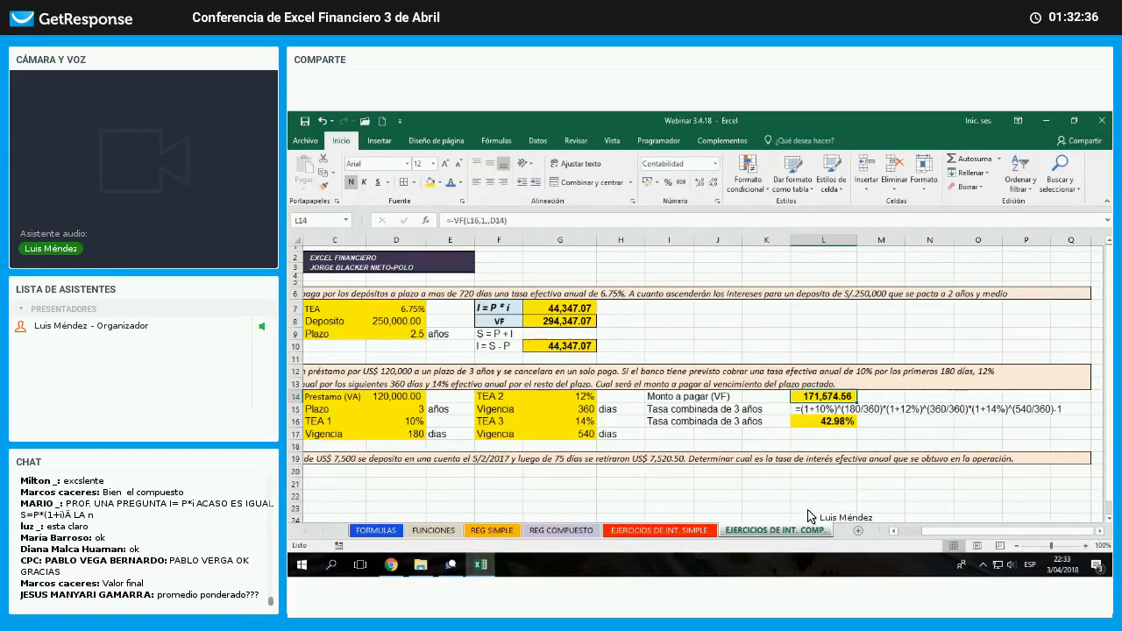
pyautogui.click(410, 400)
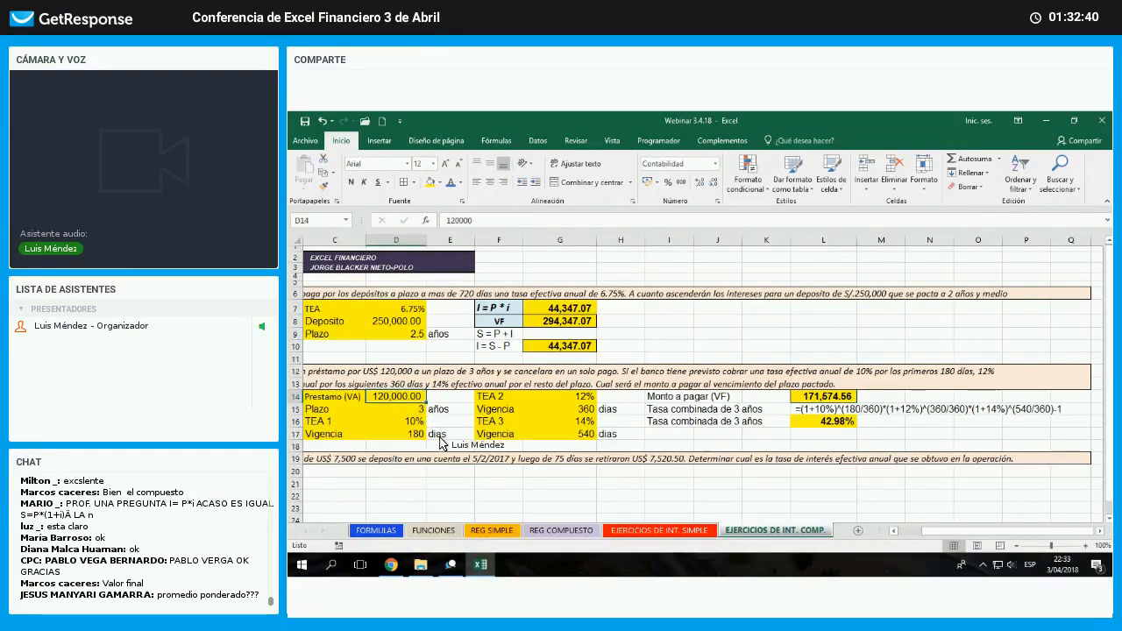
pyautogui.click(422, 410)
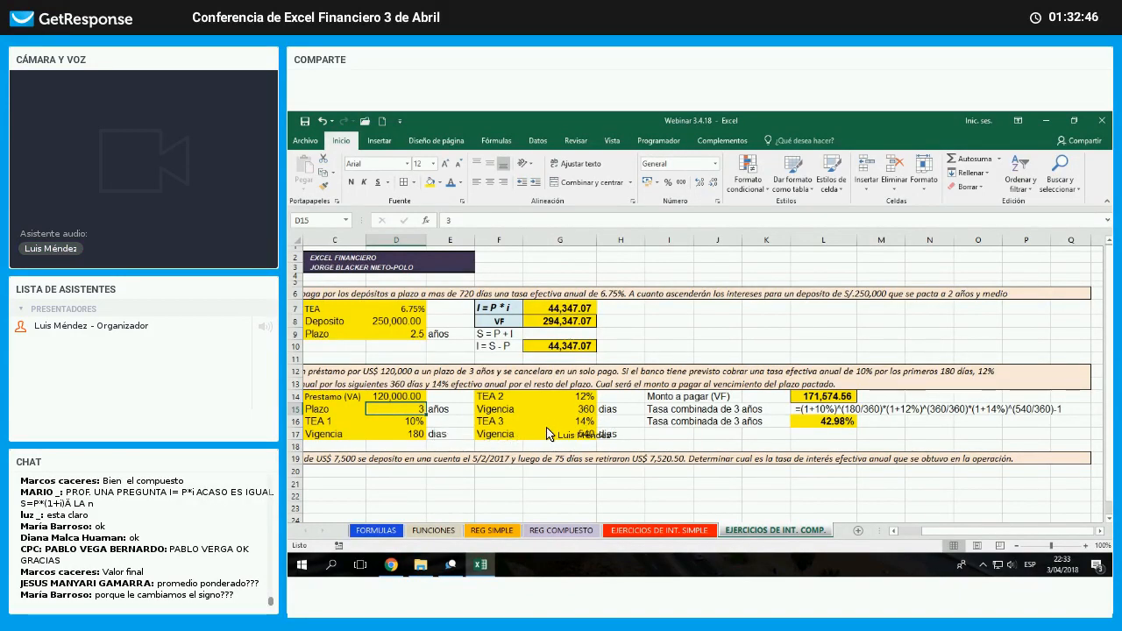
pyautogui.press('Down')
pyautogui.press('Right')
pyautogui.press('Right')
pyautogui.press('Right')
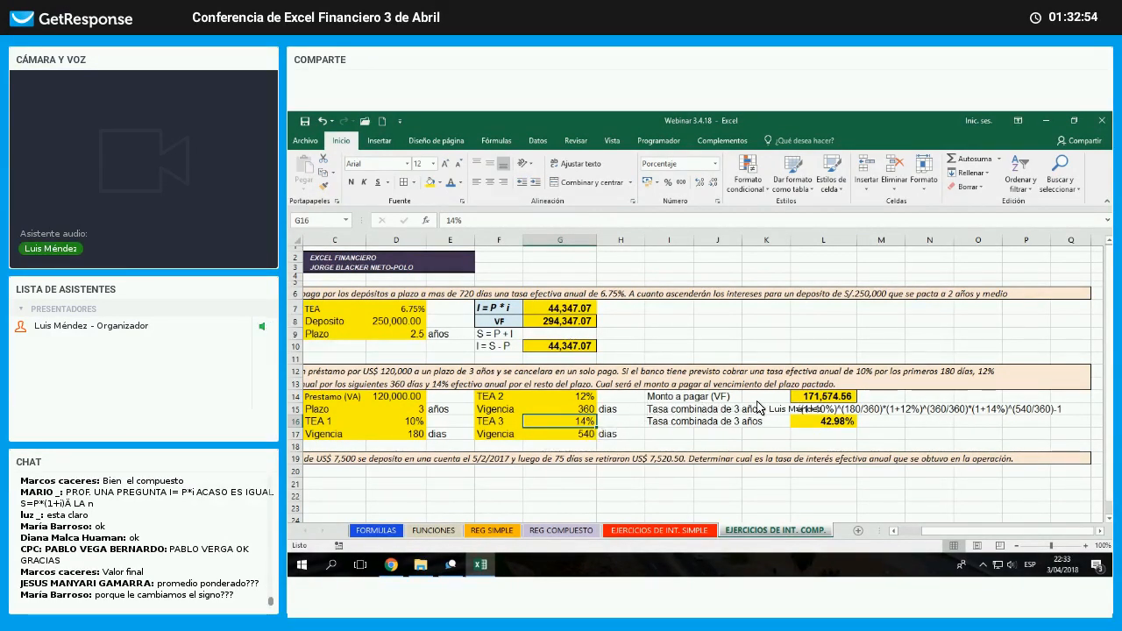
# - Fill the Monto a pagar (VF) label cells I14:K14 with yellow
pyautogui.moveTo(668, 397); pyautogui.dragTo(765, 399)
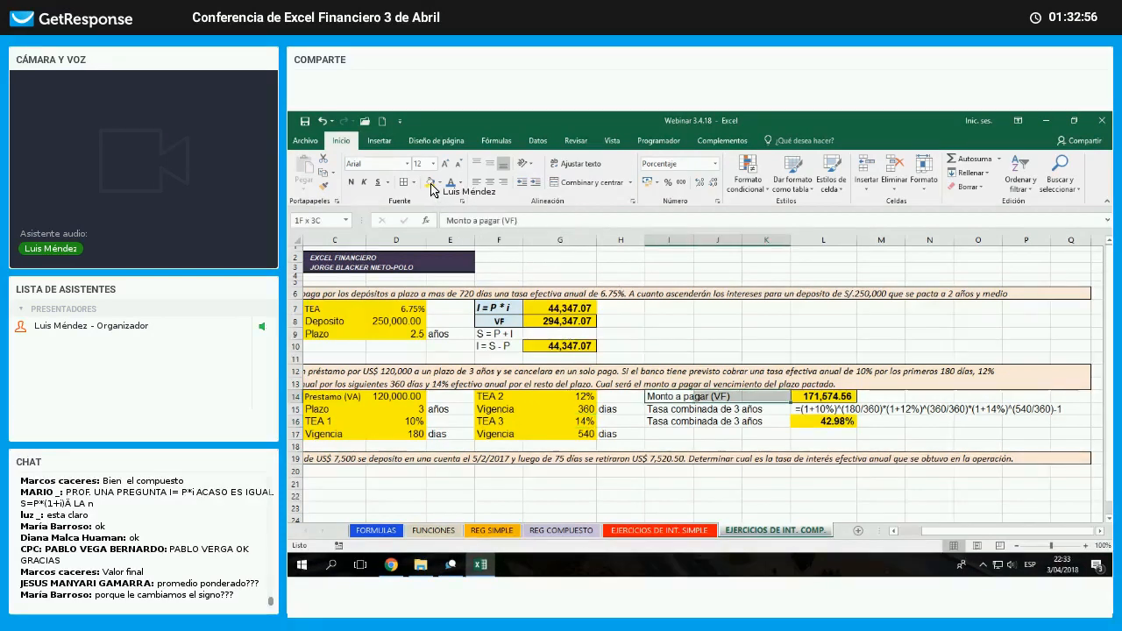
pyautogui.click(430, 183)
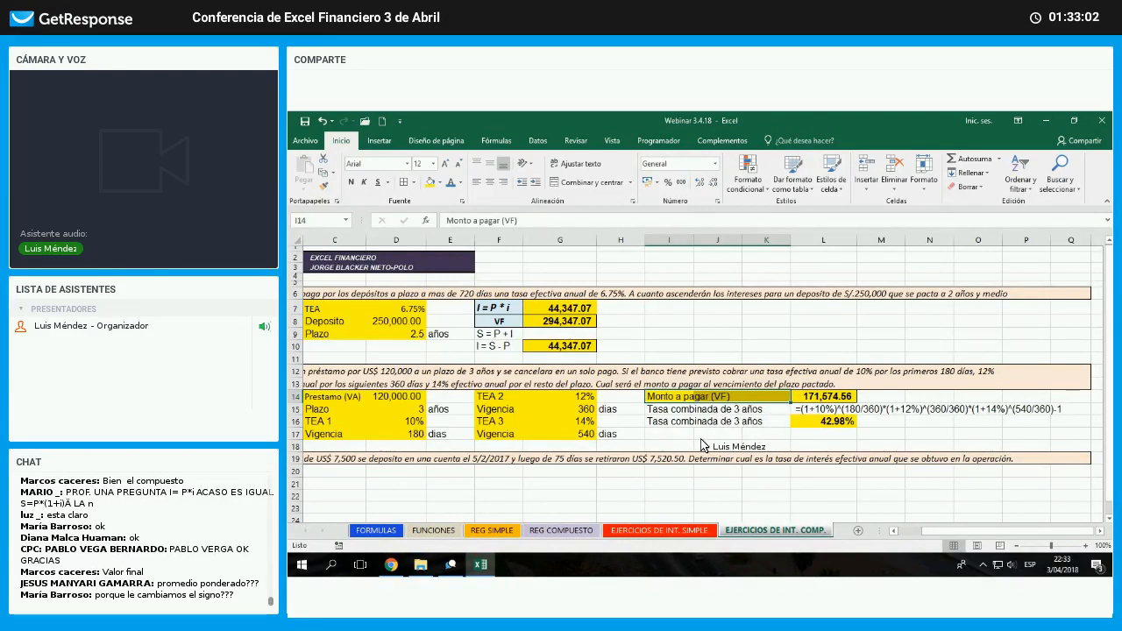
pyautogui.click(412, 423)
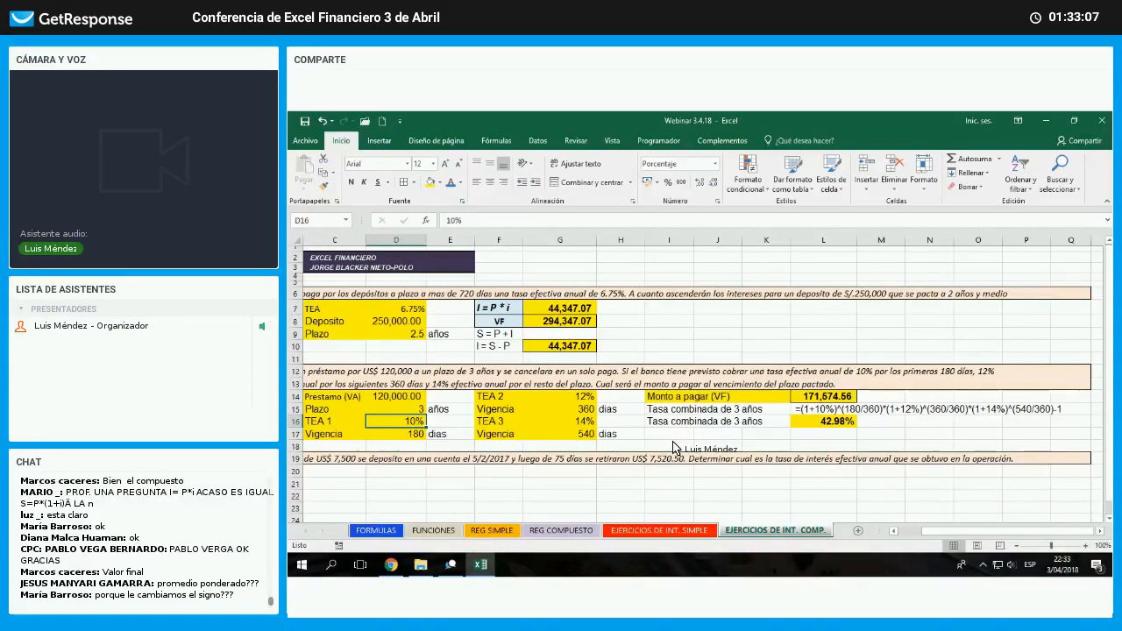
pyautogui.press('Down')
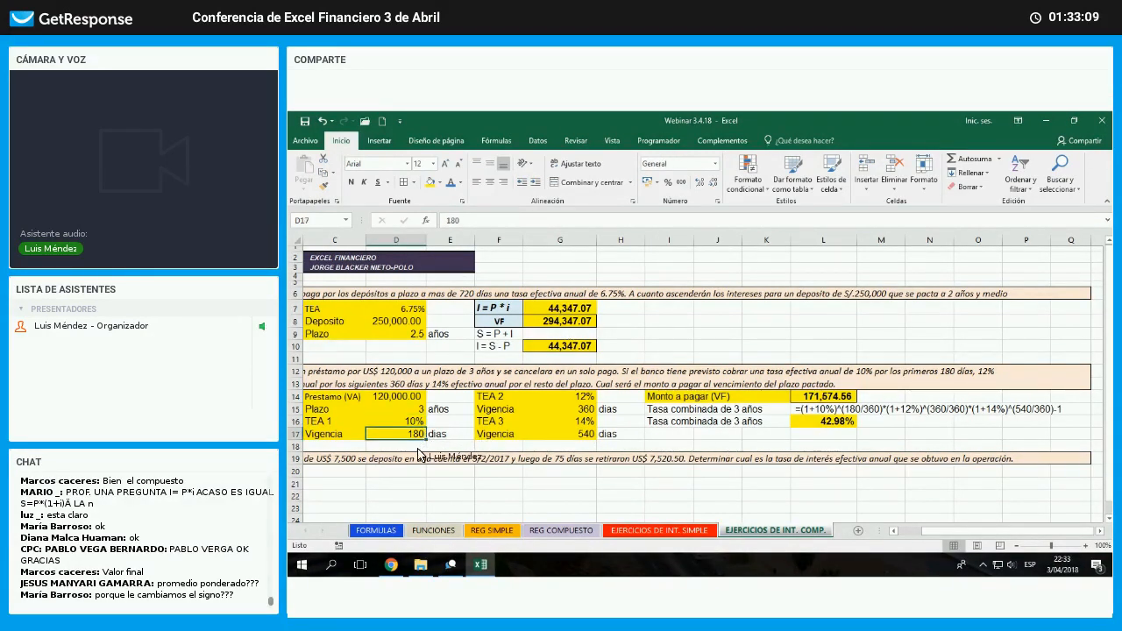
# - Review exercise 2's TEA and Vigencia pairs, the combined-rate formulas in L15 and L16, and the VF formula in L14
pyautogui.moveTo(334, 421); pyautogui.dragTo(397, 434)
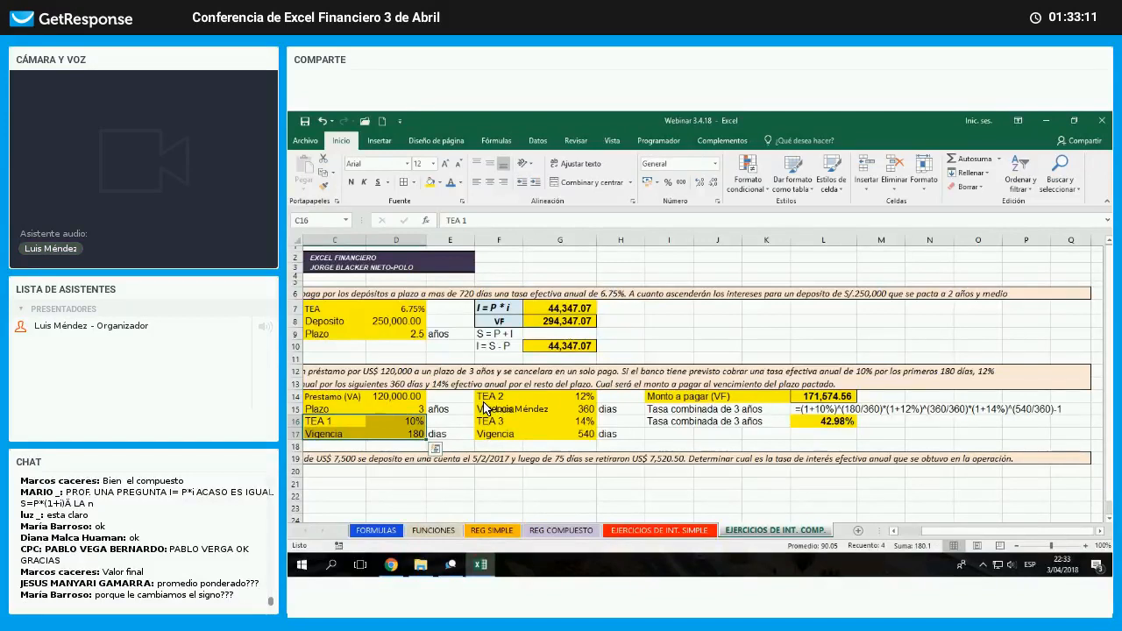
pyautogui.moveTo(499, 396); pyautogui.dragTo(561, 408)
pyautogui.click(493, 424)
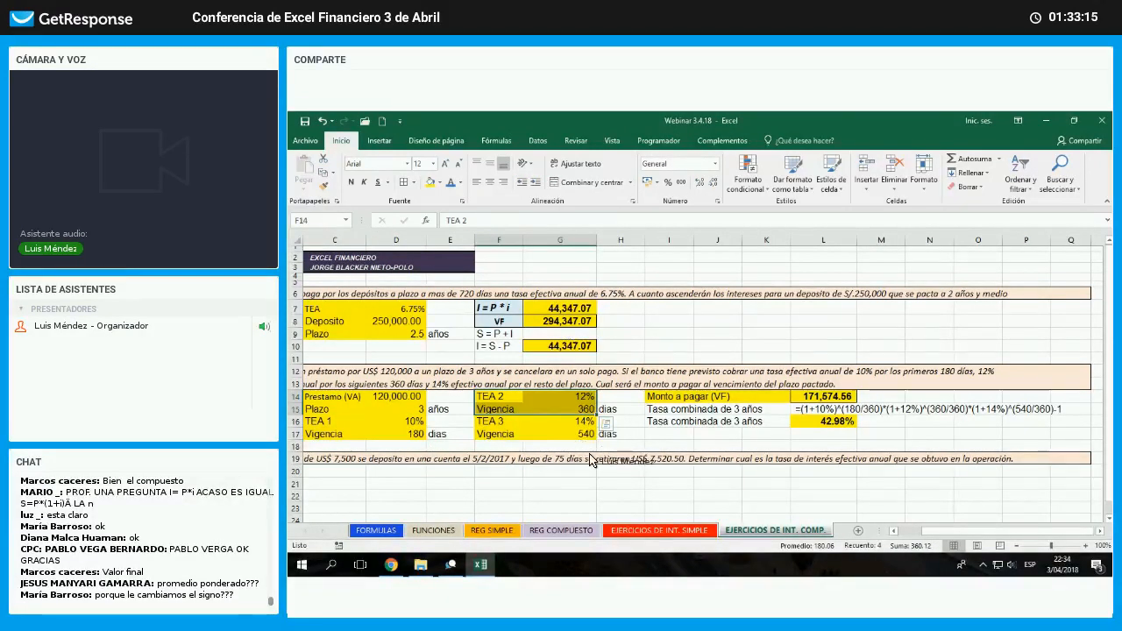
pyautogui.moveTo(494, 422); pyautogui.dragTo(565, 433)
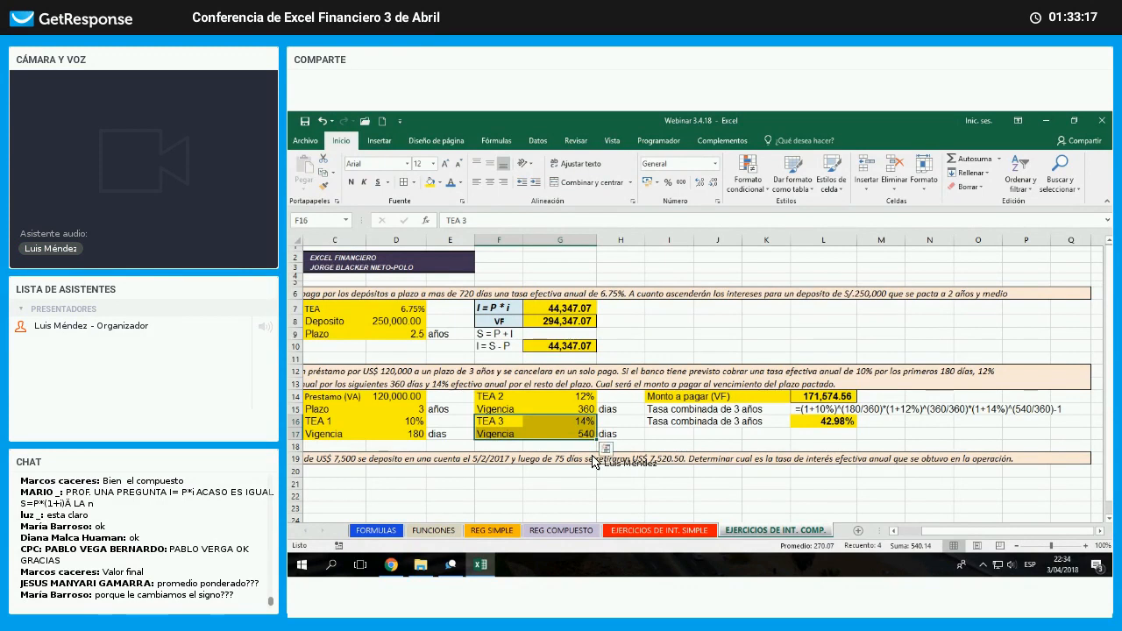
pyautogui.click(671, 434)
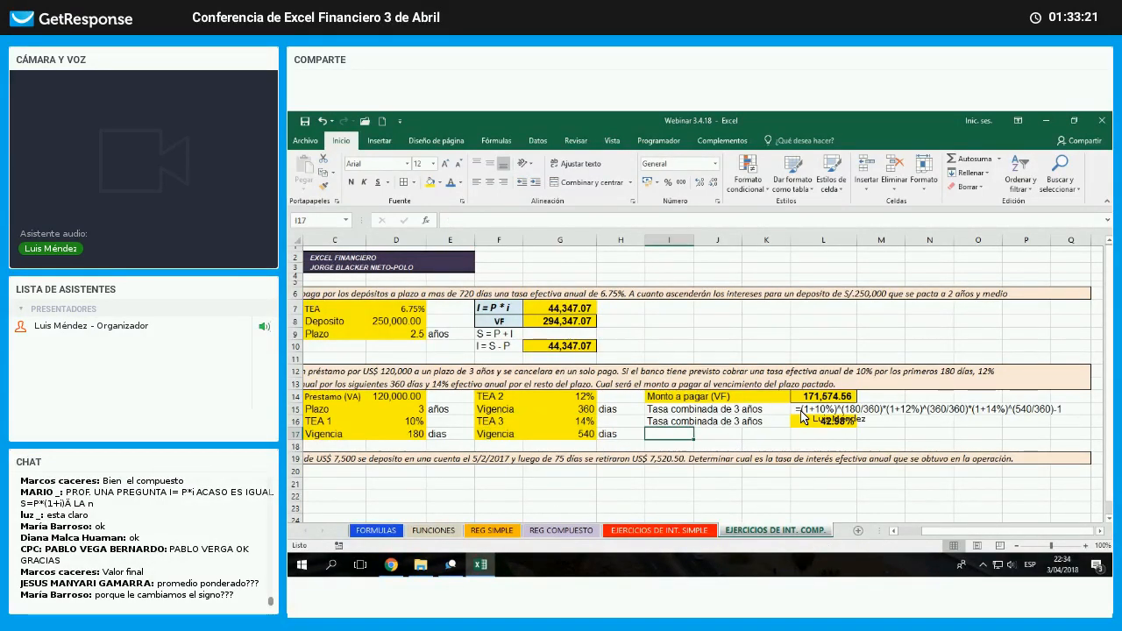
pyautogui.moveTo(800, 409); pyautogui.dragTo(1071, 410)
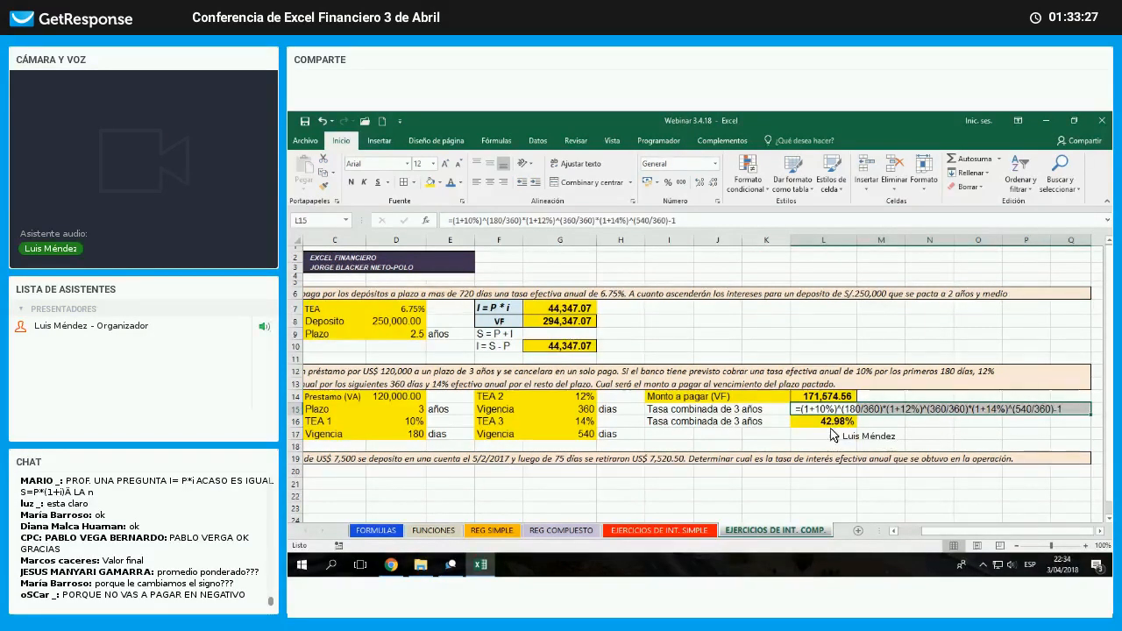
pyautogui.click(826, 421)
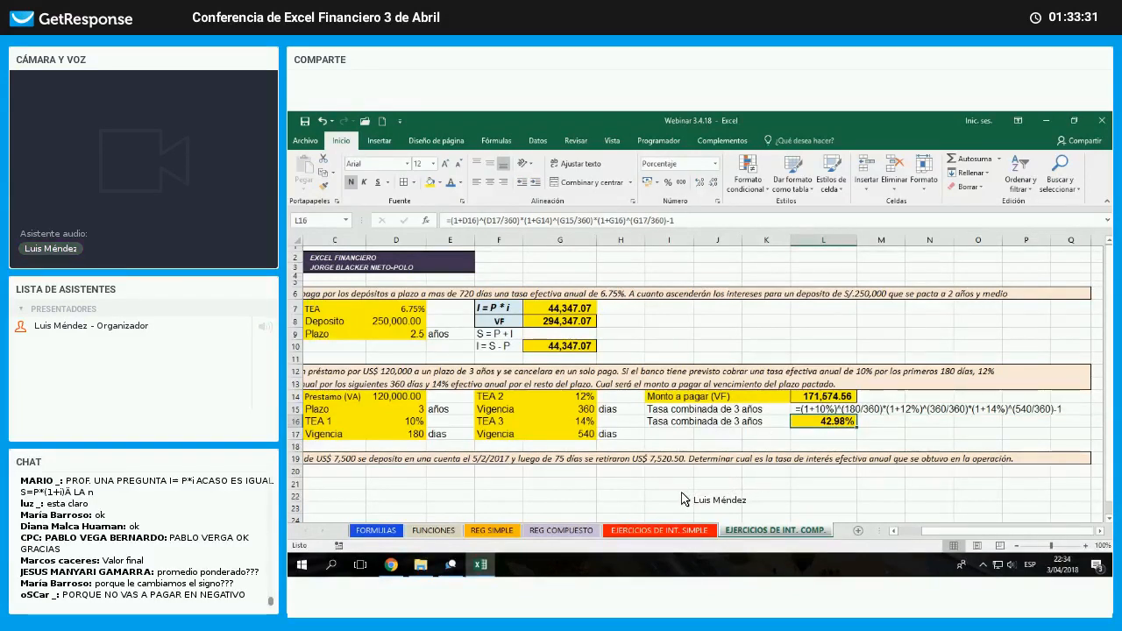
pyautogui.press('Up')
pyautogui.press('Up')
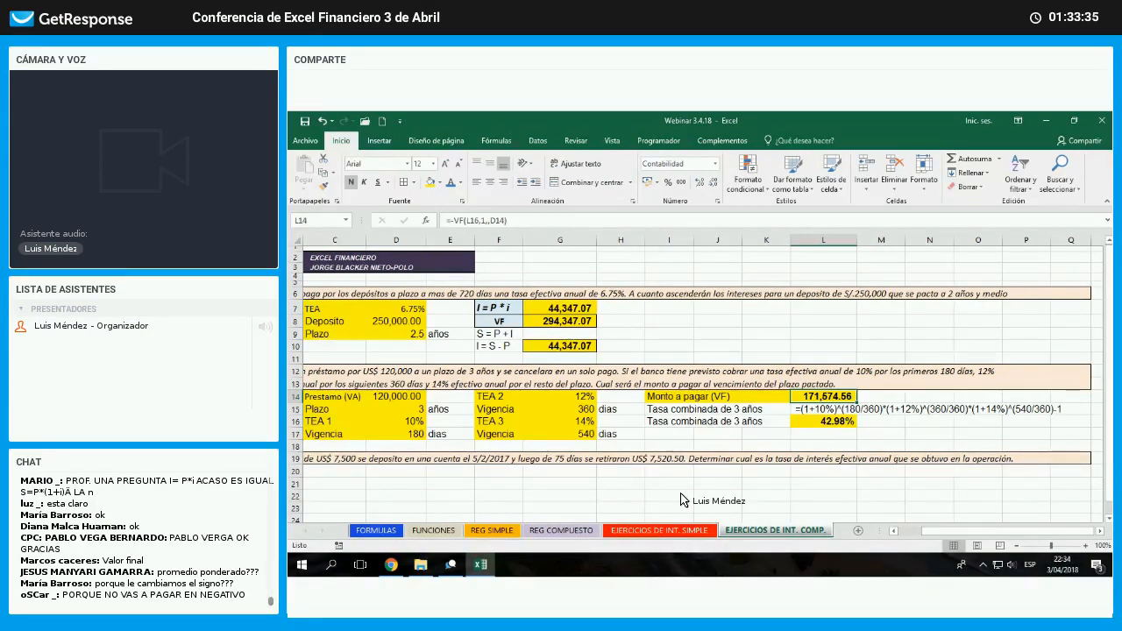
# - Switch to the webinar page in Chrome to read the attendees' chat, and return to the Excel workbook
pyautogui.click(399, 572)
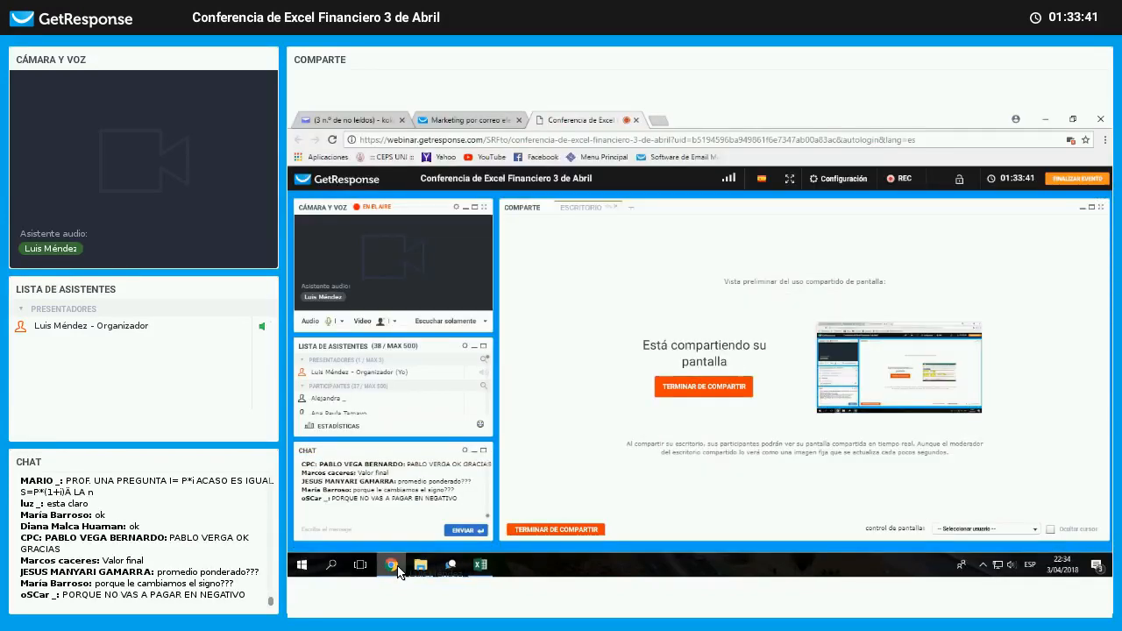
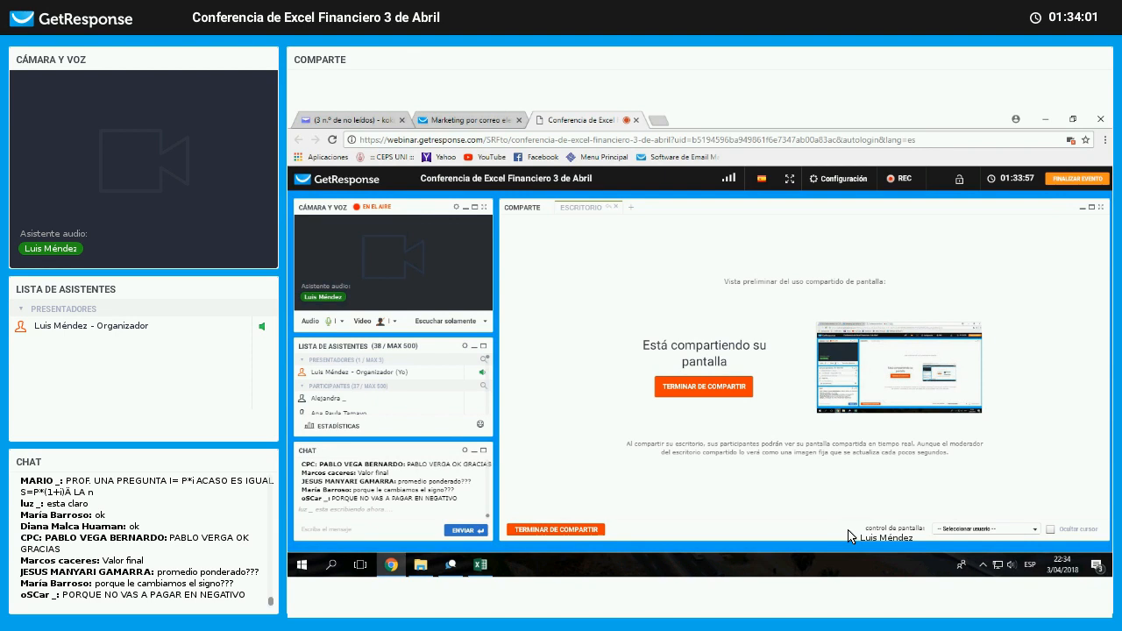
pyautogui.click(479, 565)
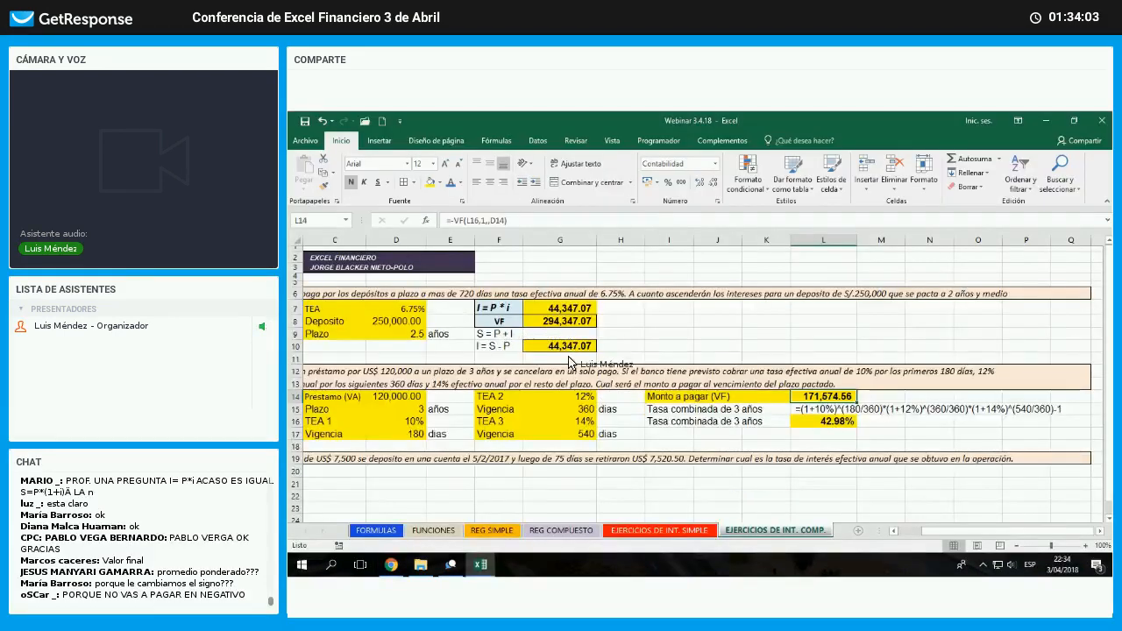
# - Insert a new worksheet and give cells D5, D7 and D9 a yellow fill with thin borders
pyautogui.hotkey('shift', 'F11')
pyautogui.click(485, 308)
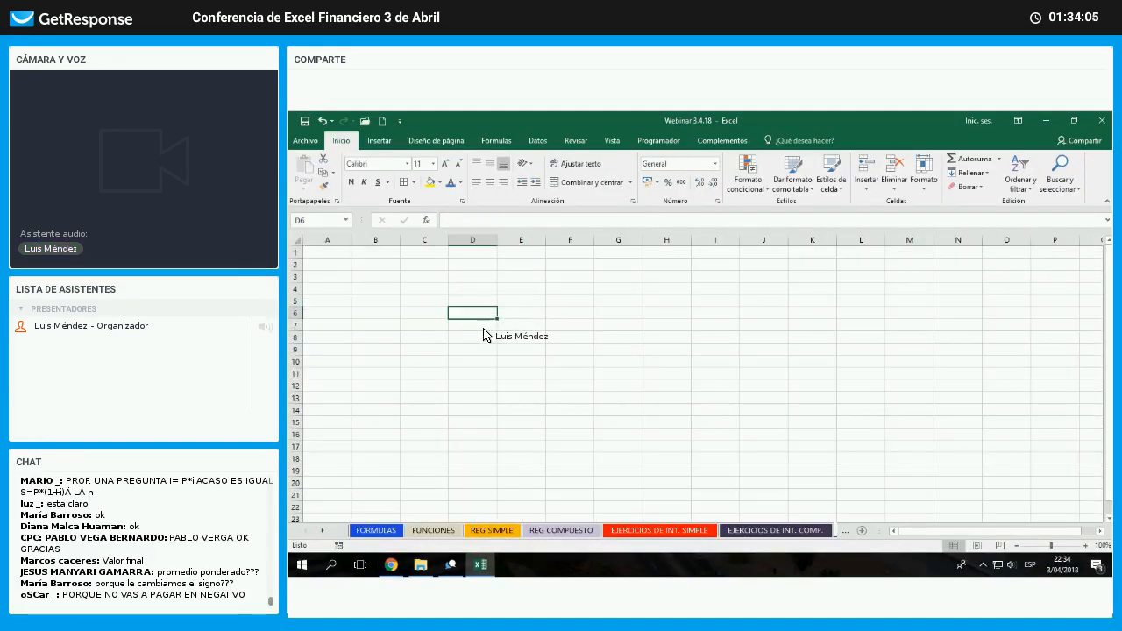
pyautogui.click(470, 302)
pyautogui.click(430, 181)
pyautogui.press('Down')
pyautogui.press('Down')
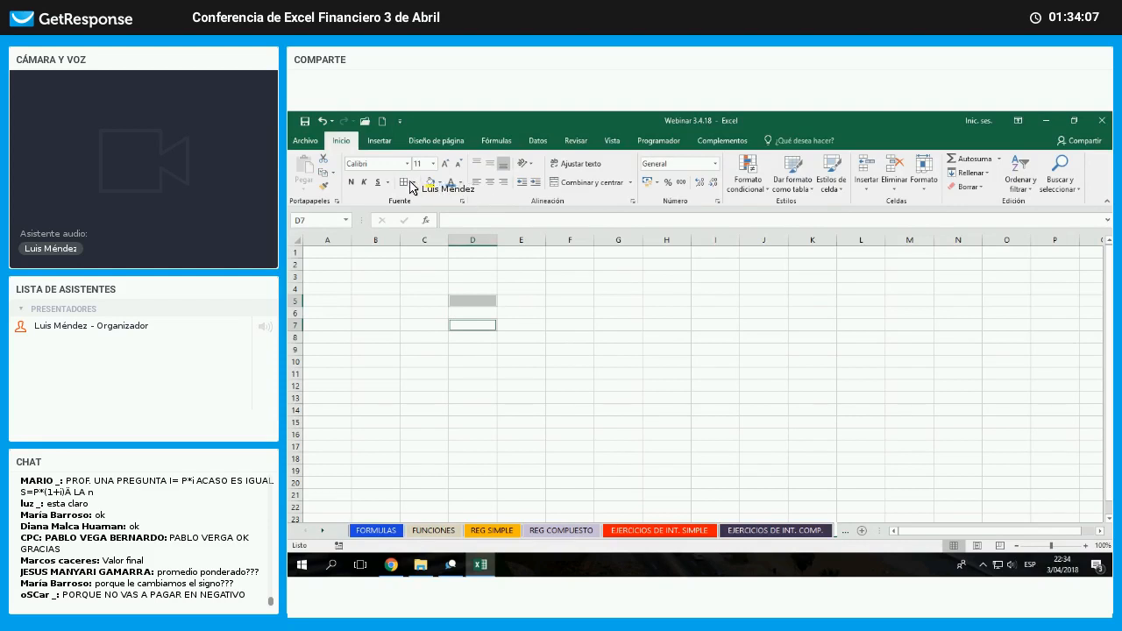
pyautogui.click(429, 182)
pyautogui.press('Down')
pyautogui.press('Down')
pyautogui.click(430, 182)
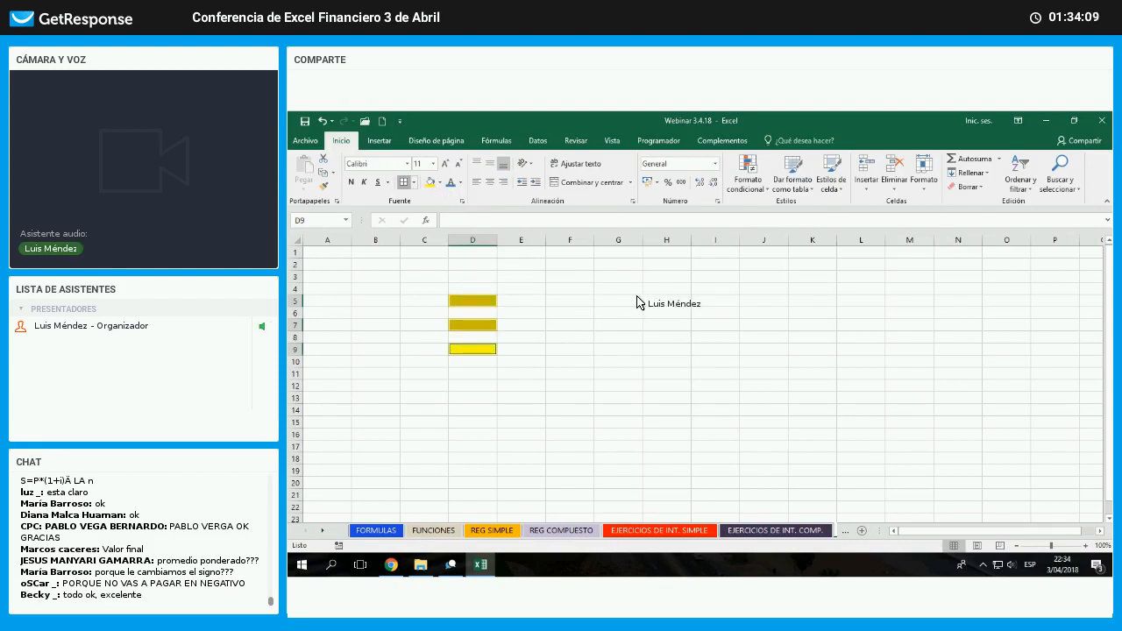
pyautogui.click(403, 183)
# - Enter the labels VA, VF and PAGO in the yellow cells D5, D7 and D9
pyautogui.click(477, 300)
pyautogui.write('V')
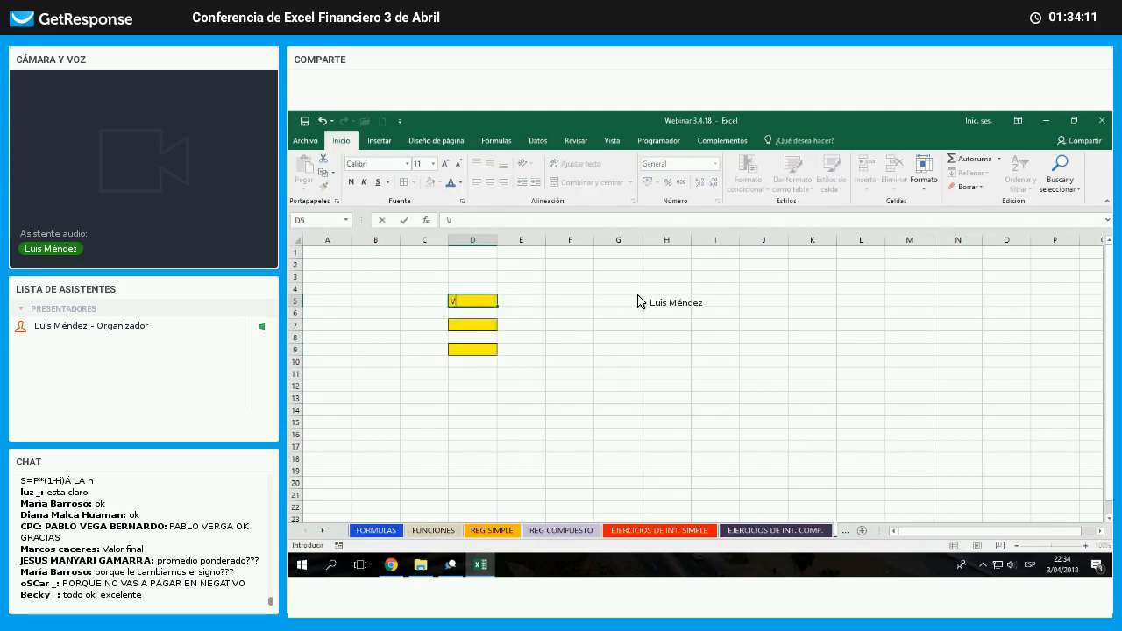
pyautogui.write('A')
pyautogui.press('Return')
pyautogui.press('Return')
pyautogui.write('VF')
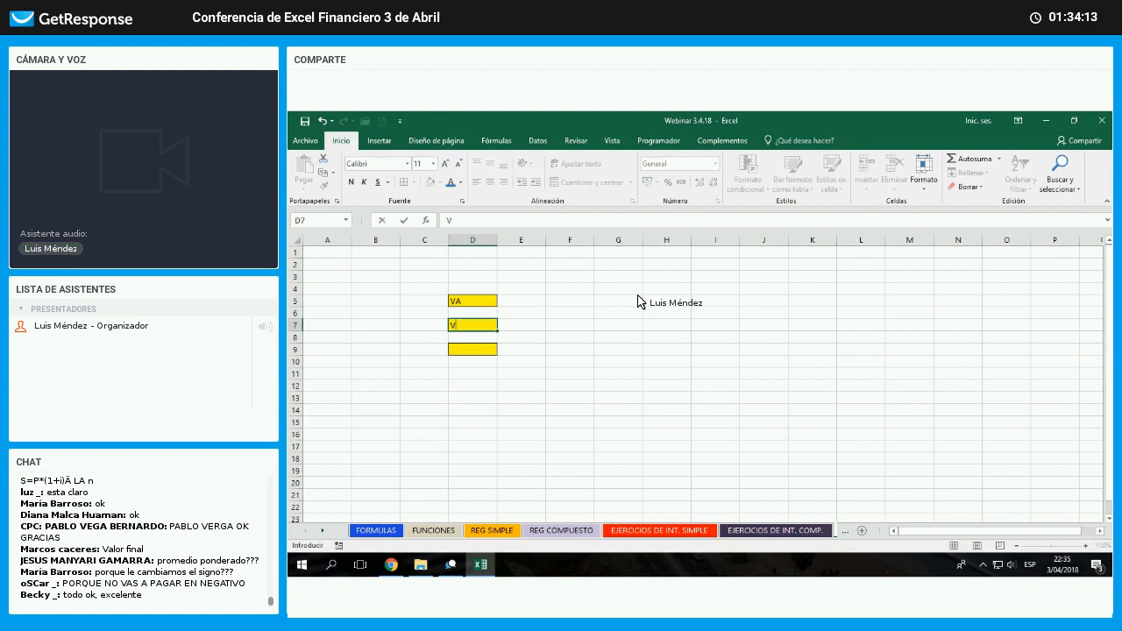
pyautogui.press('Return')
pyautogui.press('Down')
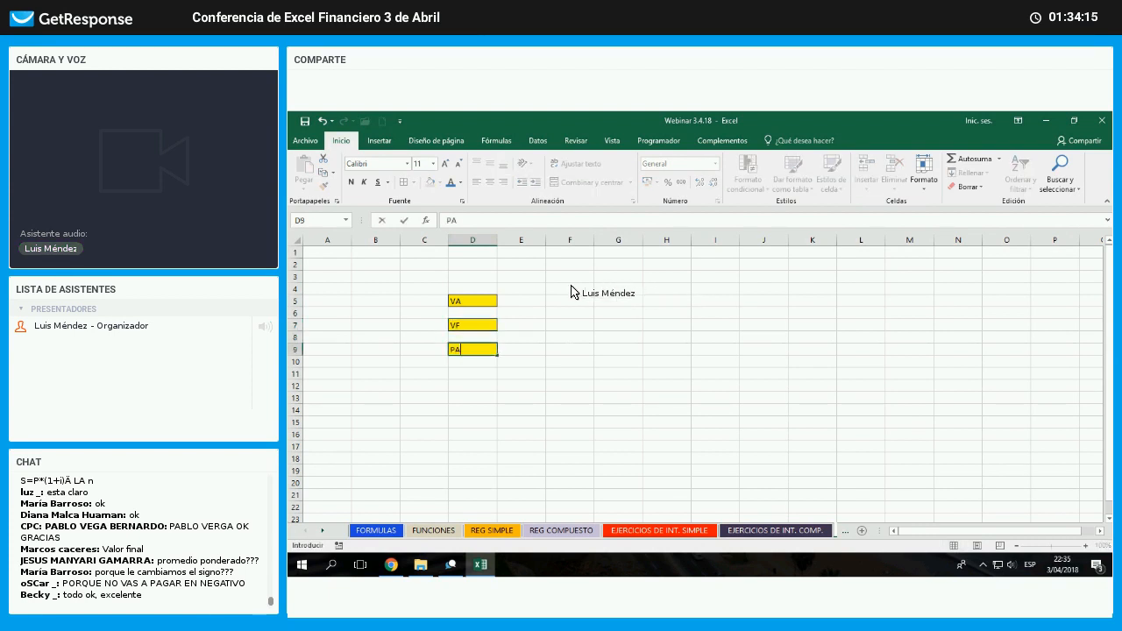
pyautogui.write('PAGO')
pyautogui.press('Return')
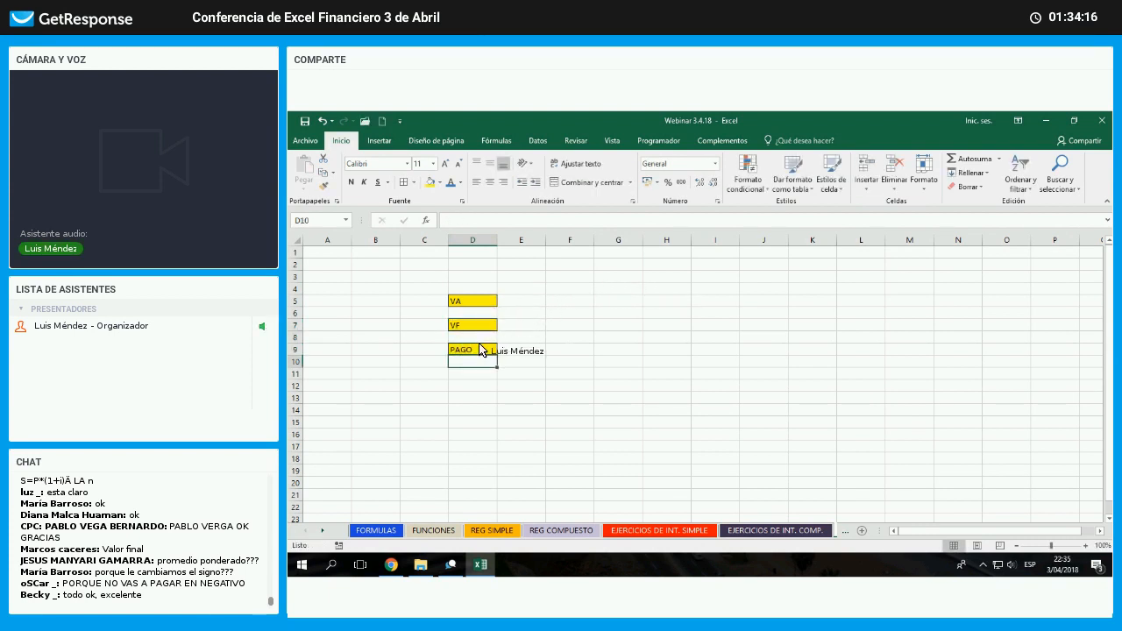
# - Make the VA, VF and PAGO labels bold and centre them in their cells
pyautogui.click(472, 300)
pyautogui.keyDown('ctrl'); pyautogui.click(472, 325); pyautogui.keyUp('ctrl')
pyautogui.keyDown('ctrl'); pyautogui.click(473, 349); pyautogui.keyUp('ctrl')
pyautogui.click(352, 184)
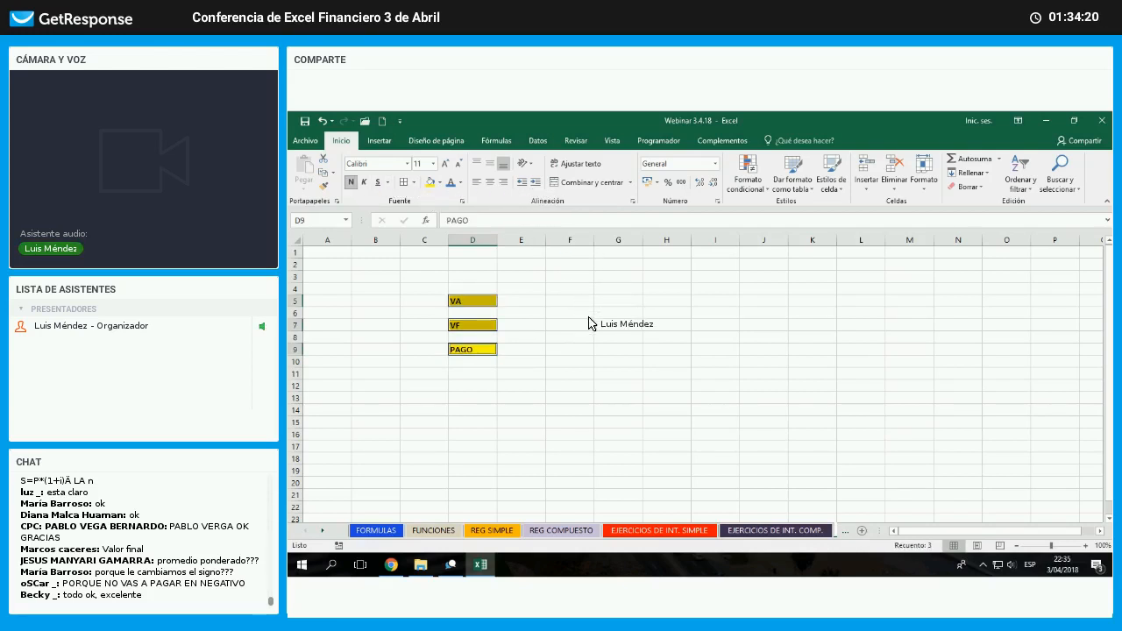
pyautogui.hotkey('alt', 'h')
pyautogui.press('a')
pyautogui.press('c')
pyautogui.press('Right')
pyautogui.press('Right')
pyautogui.press('Down')
pyautogui.press('Down')
pyautogui.press('Down')
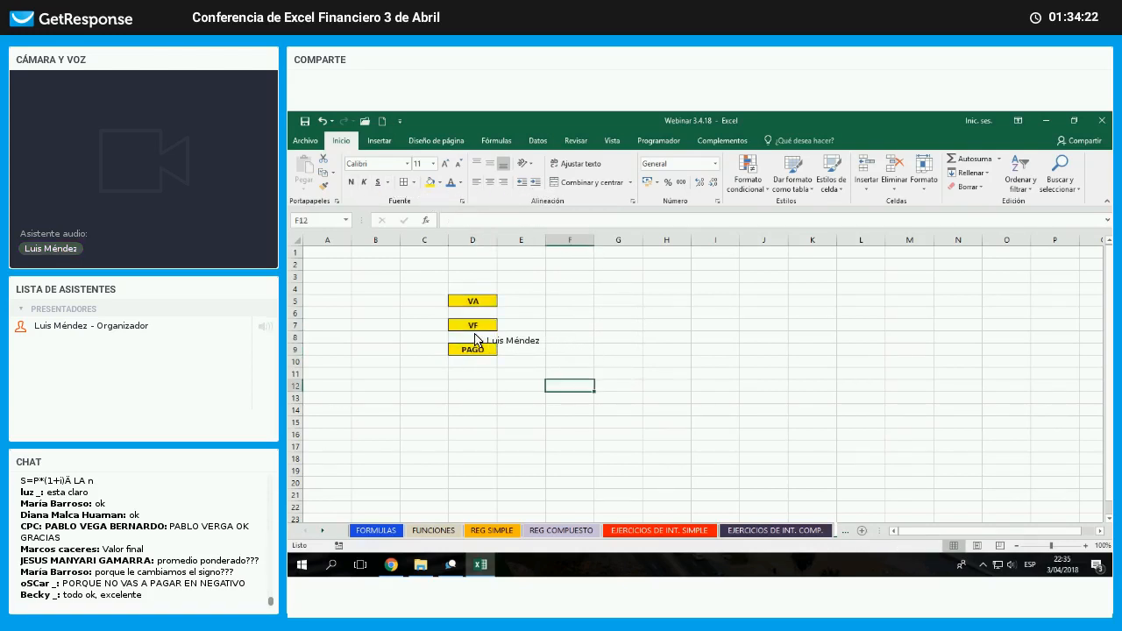
# - Space the labels further apart by moving VF to D9 and PAGO to D13
pyautogui.moveTo(472, 326); pyautogui.dragTo(480, 399)
pyautogui.click(472, 373)
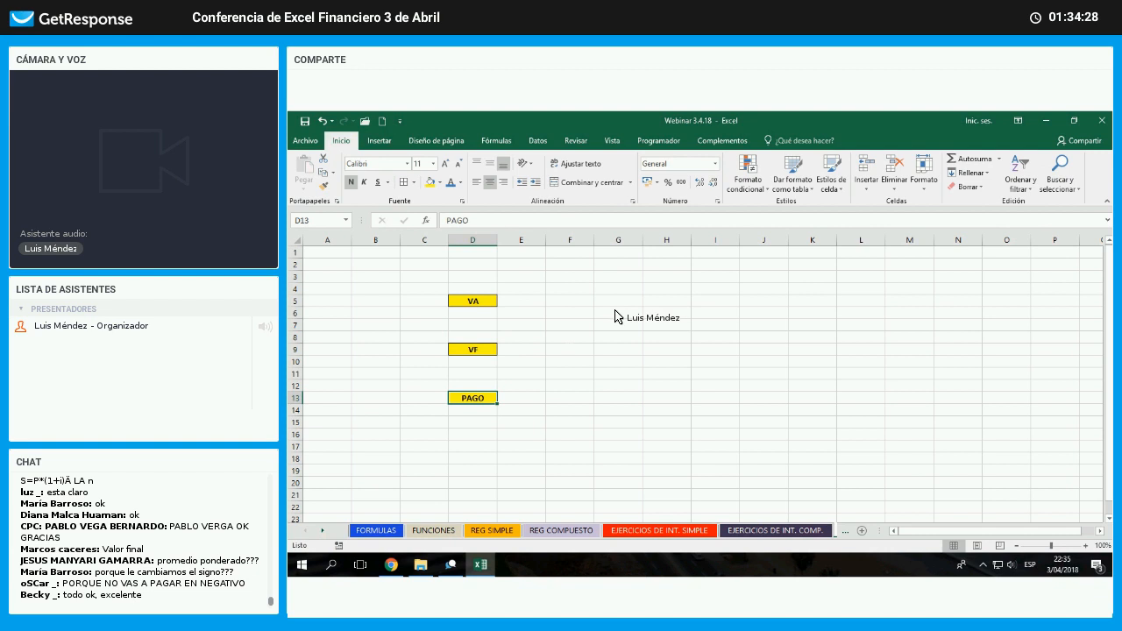
# - Enter "===> P en funcion de S" in E5, beside the VA label
pyautogui.press('Right')
pyautogui.press('Up')
pyautogui.press('Up')
pyautogui.press('Up')
pyautogui.press('Up')
pyautogui.press('Up')
pyautogui.press('Up')
pyautogui.press('Up')
pyautogui.press('Up')
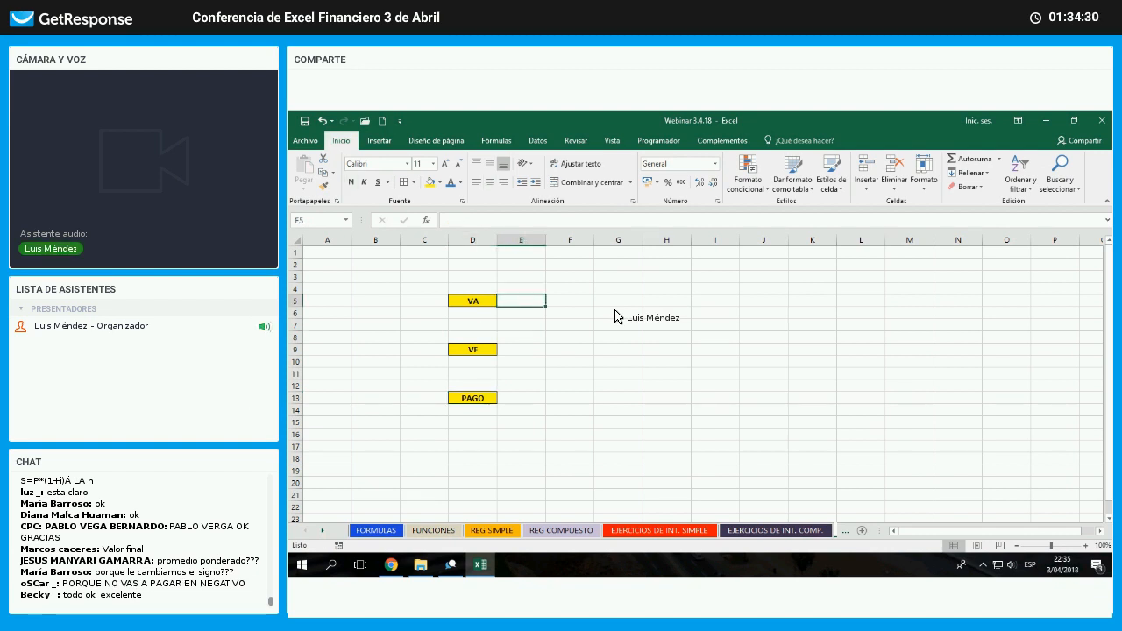
pyautogui.write('==')
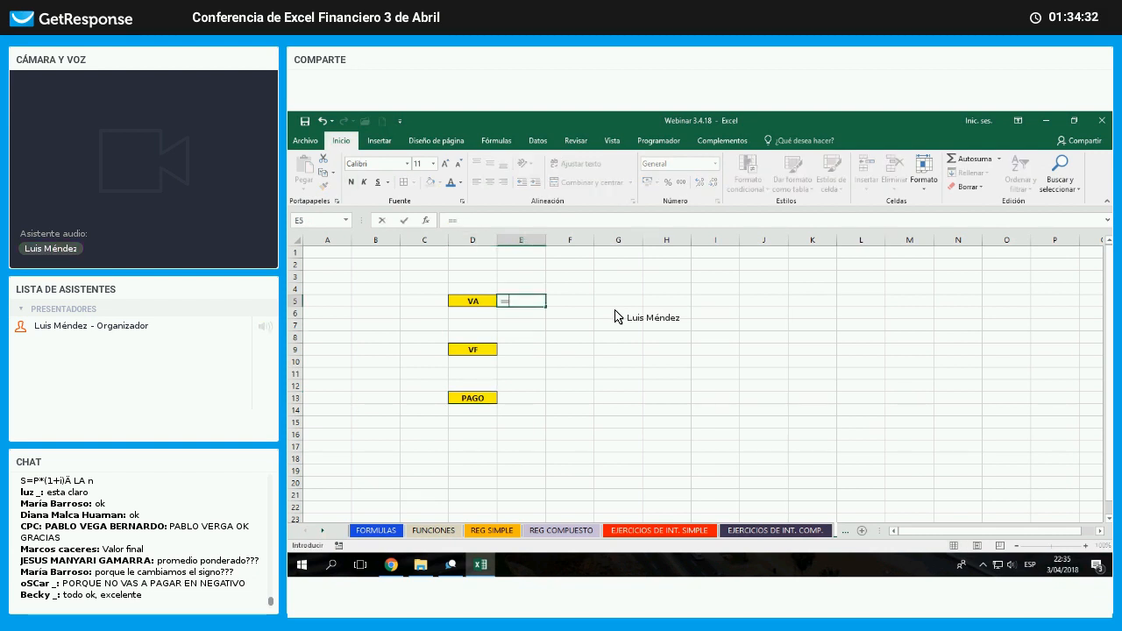
pyautogui.write('> P en funcion de')
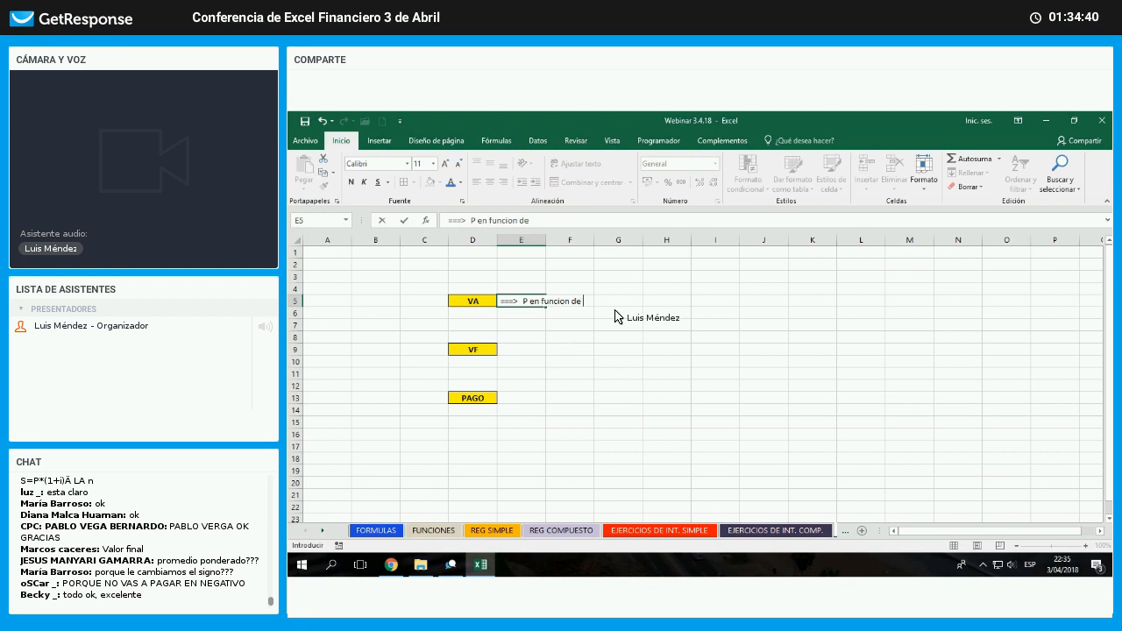
pyautogui.write(' S')
pyautogui.press('Return')
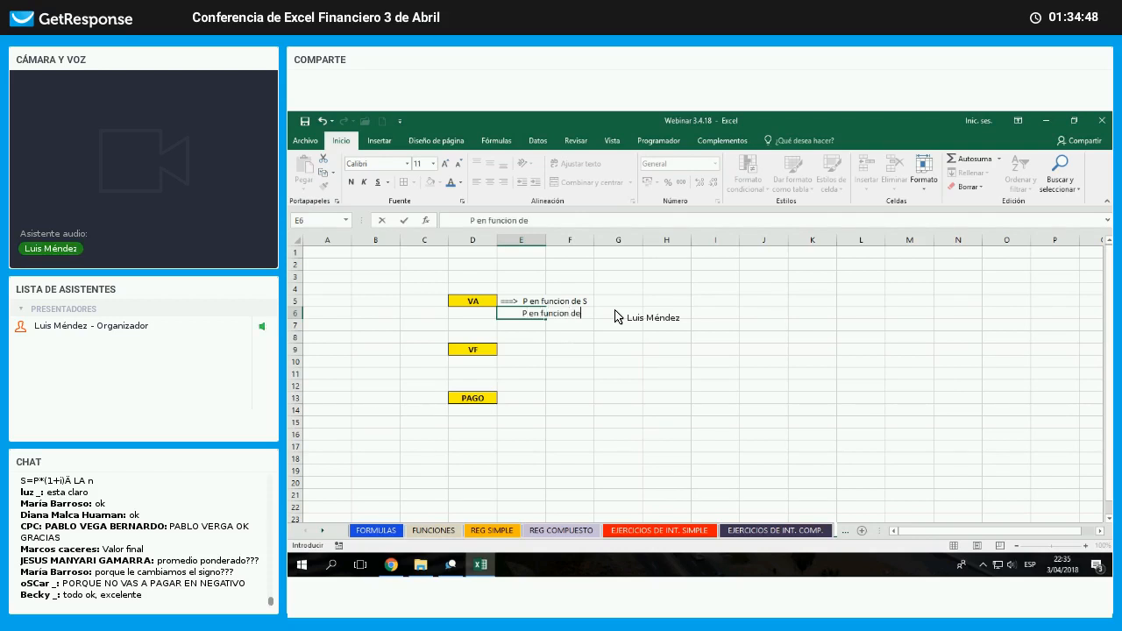
# - Add "P en funcion de R" in E6 and "P en funcion de S y R en una misma operación" in E7, indented under the first VA use
pyautogui.write('T')
pyautogui.press('Return')
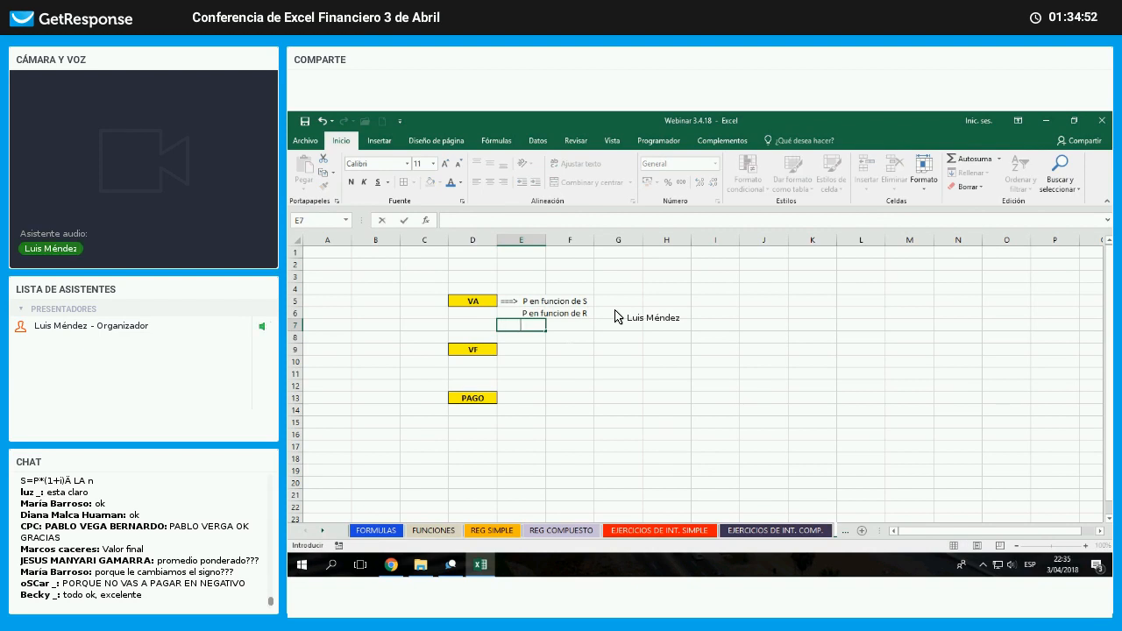
pyautogui.write('P')
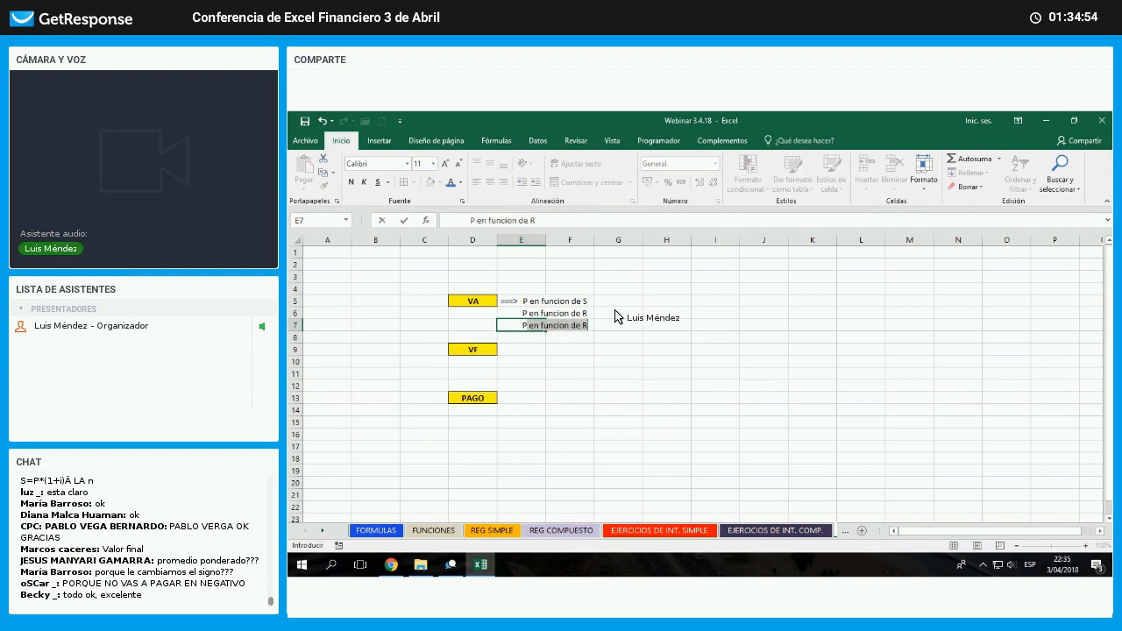
pyautogui.write('en funcion de R')
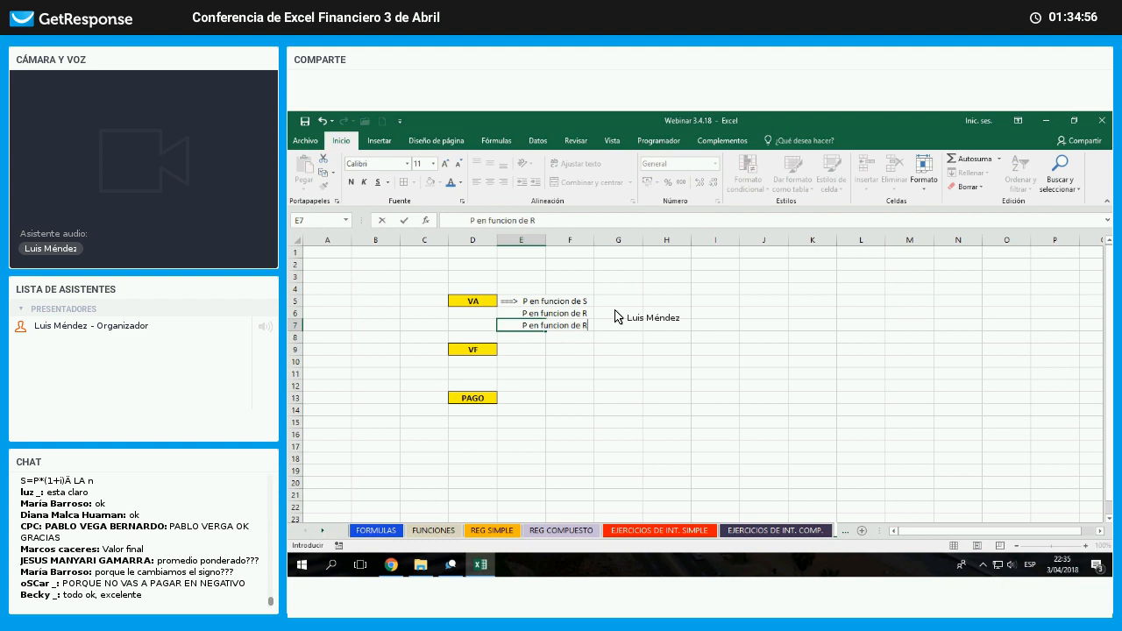
pyautogui.press('BackSpace')
pyautogui.write('S y R en una')
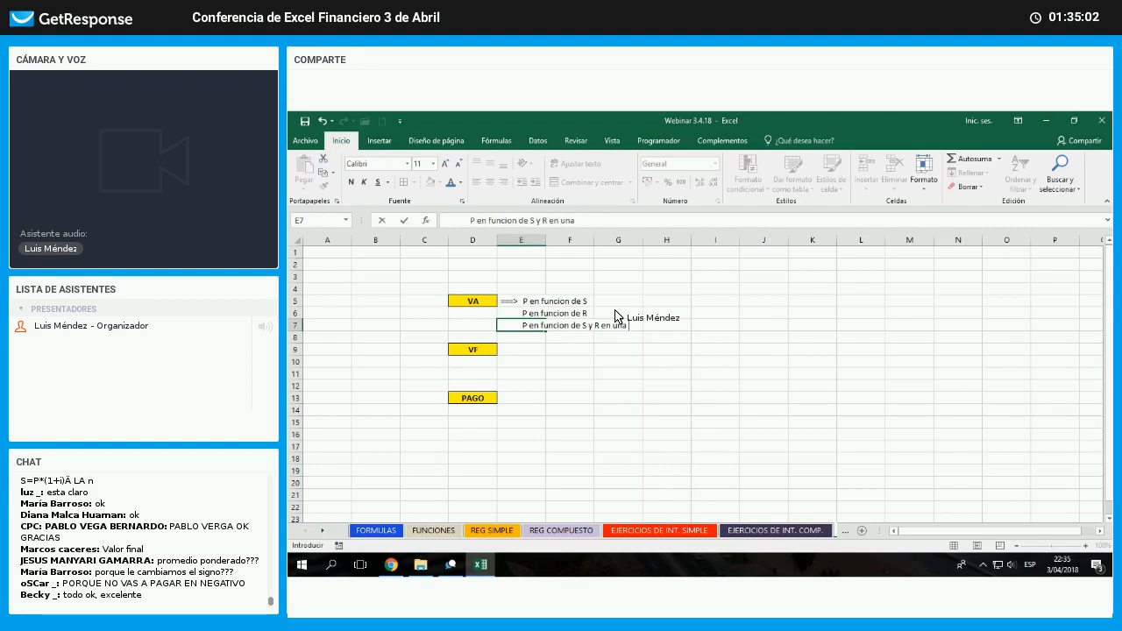
pyautogui.write(' misma operación')
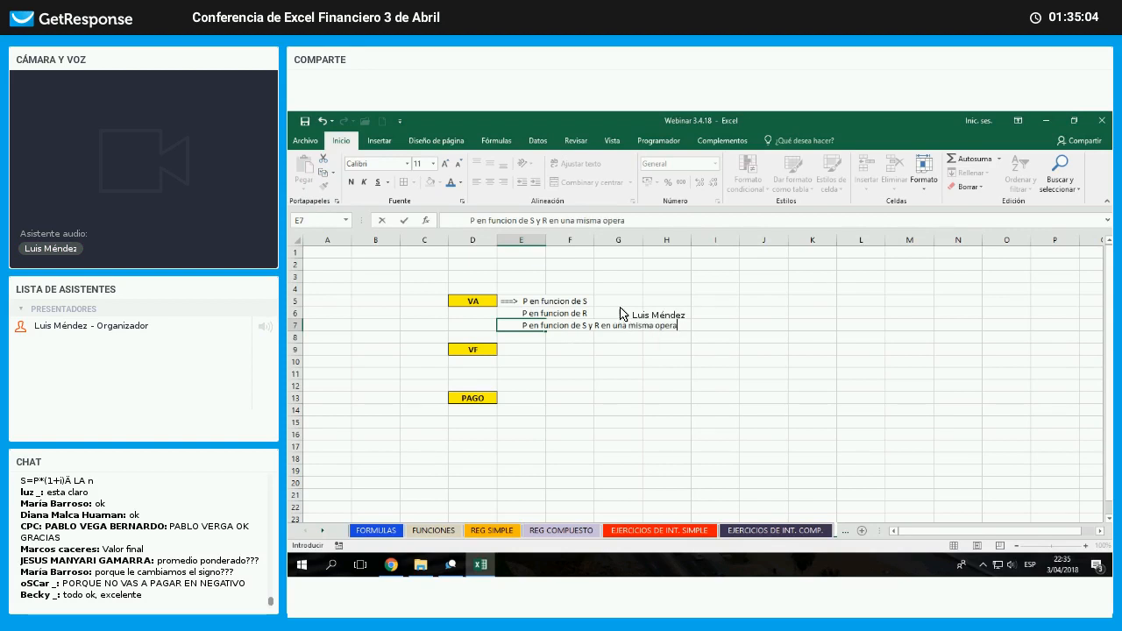
pyautogui.press('Return')
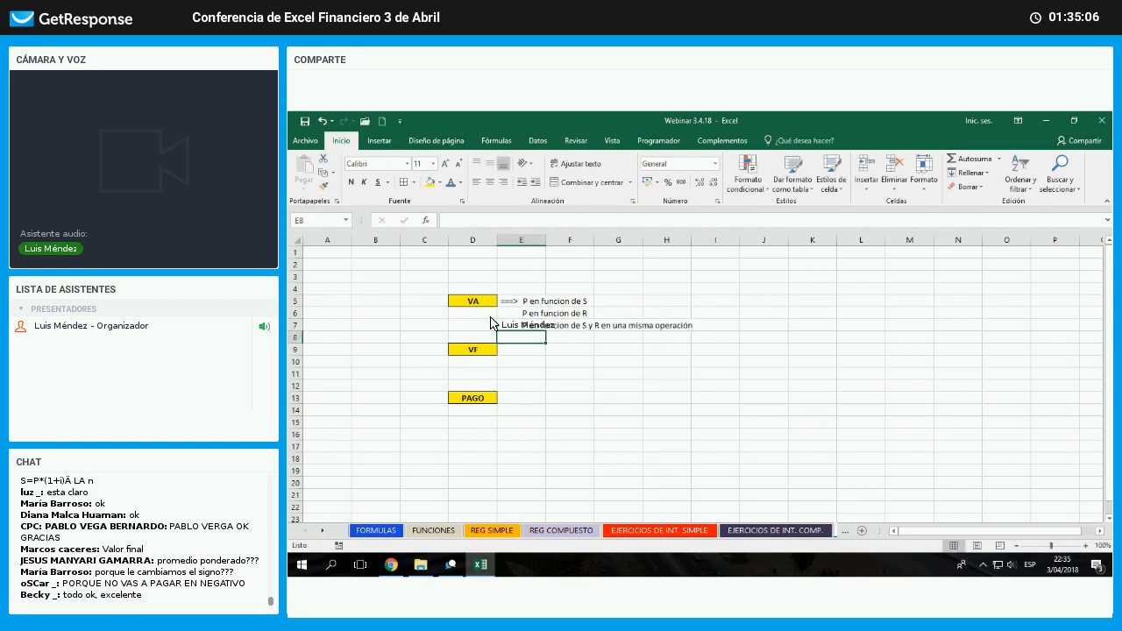
# - Enter "===> S en funcion de P" in E9, beside the VF label
pyautogui.moveTo(564, 301); pyautogui.dragTo(554, 325)
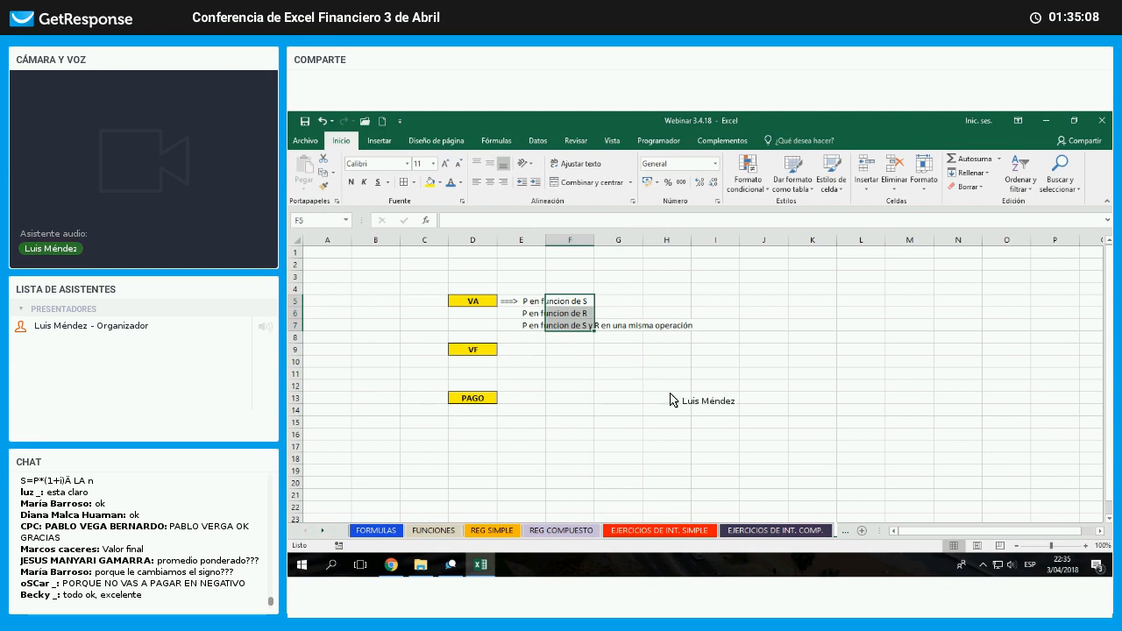
pyautogui.press('Left')
pyautogui.press('Left')
pyautogui.press('Down')
pyautogui.press('Down')
pyautogui.press('Down')
pyautogui.press('Down')
pyautogui.press('Right')
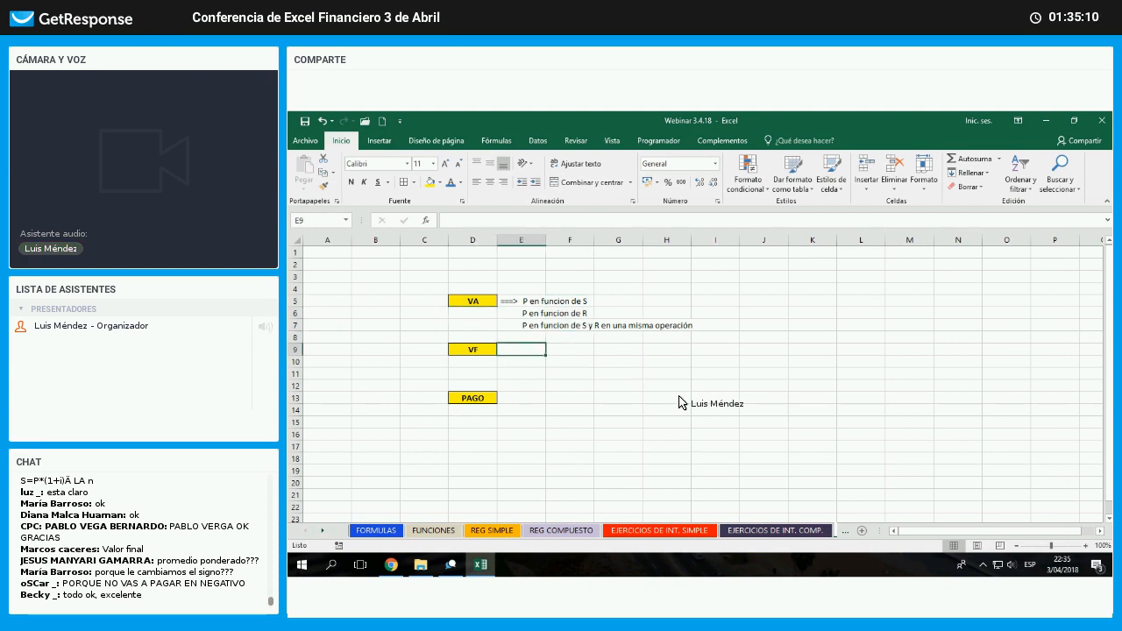
pyautogui.write('====')
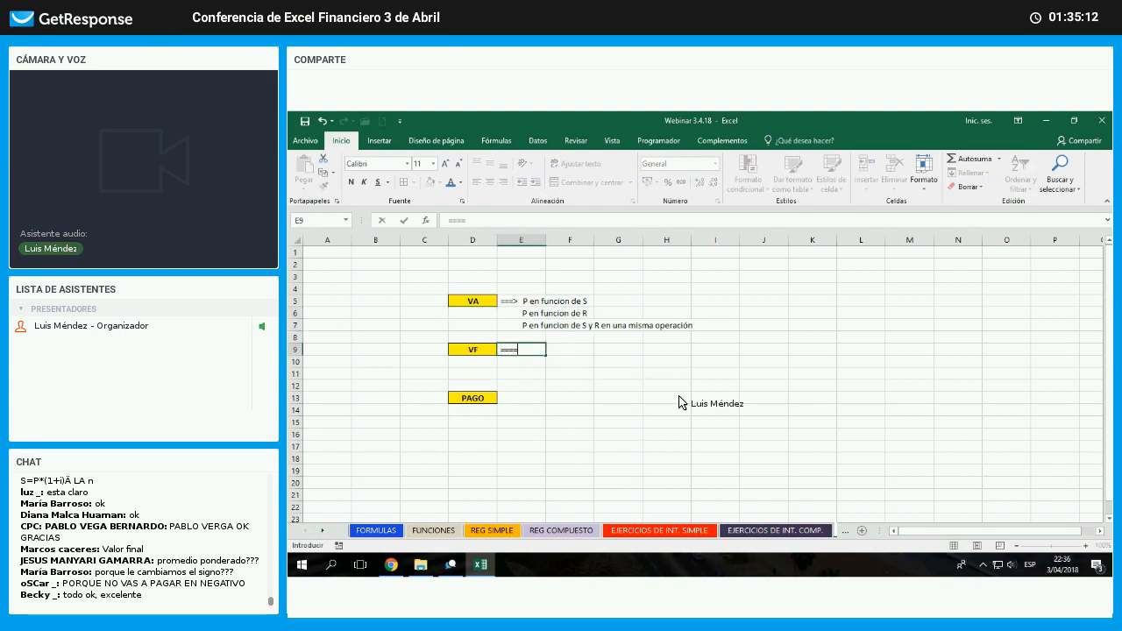
pyautogui.press('BackSpace')
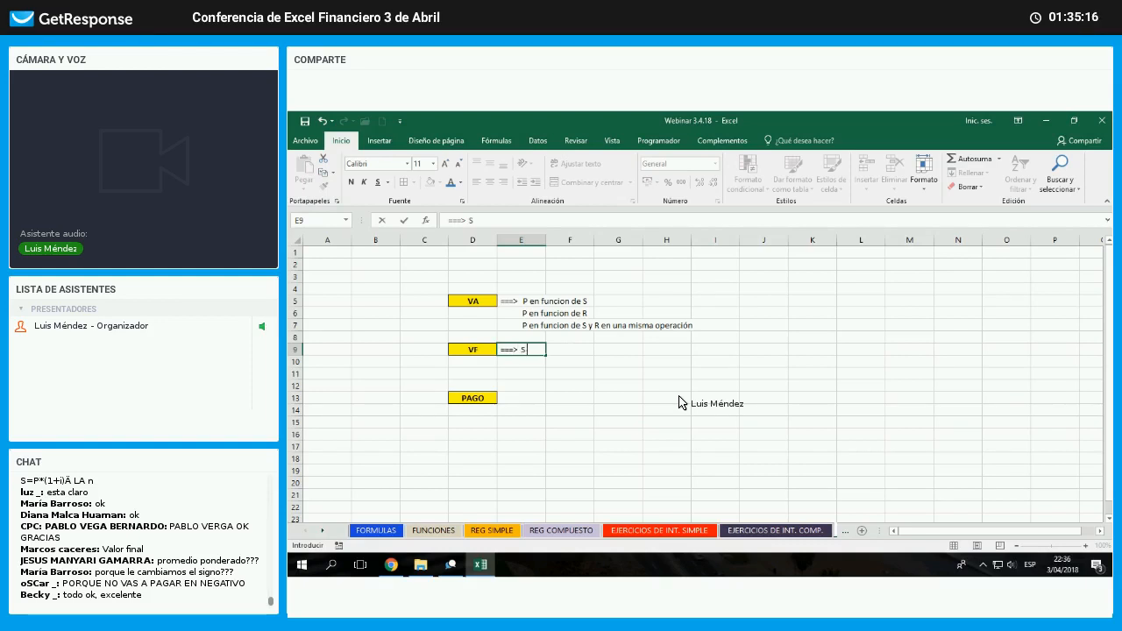
pyautogui.write('S en funcion del')
pyautogui.press('BackSpace')
pyautogui.write('P')
pyautogui.press('Return')
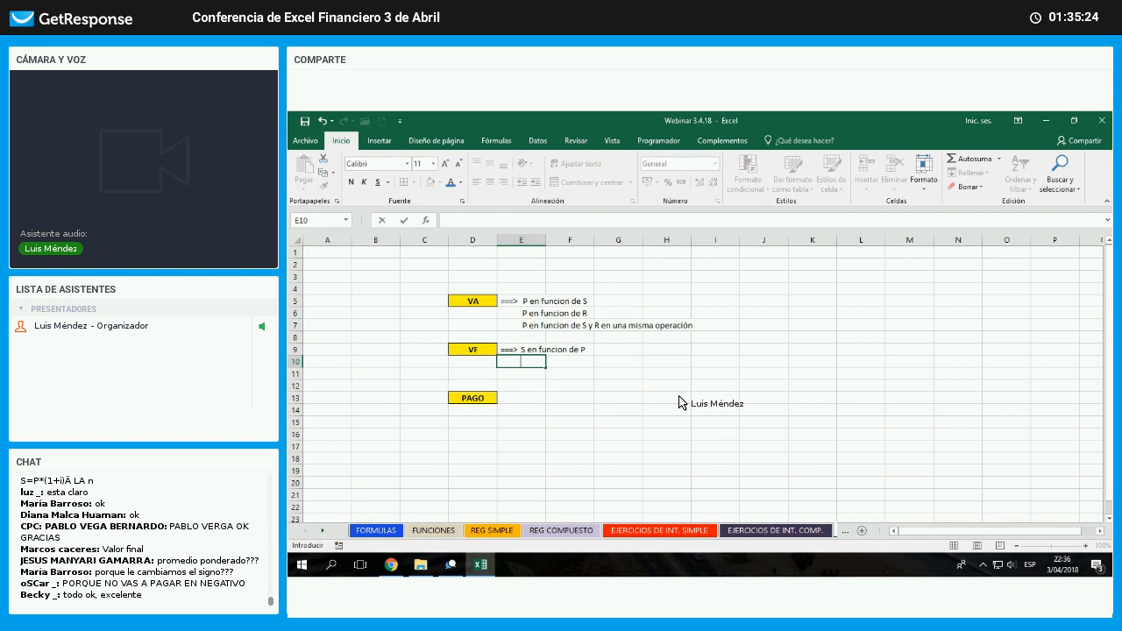
# - Enter "S en funcion de R" in E10 and "S en funcion de R y P en una misma operación" in E11, indented under the first VF use
pyautogui.write('S en')
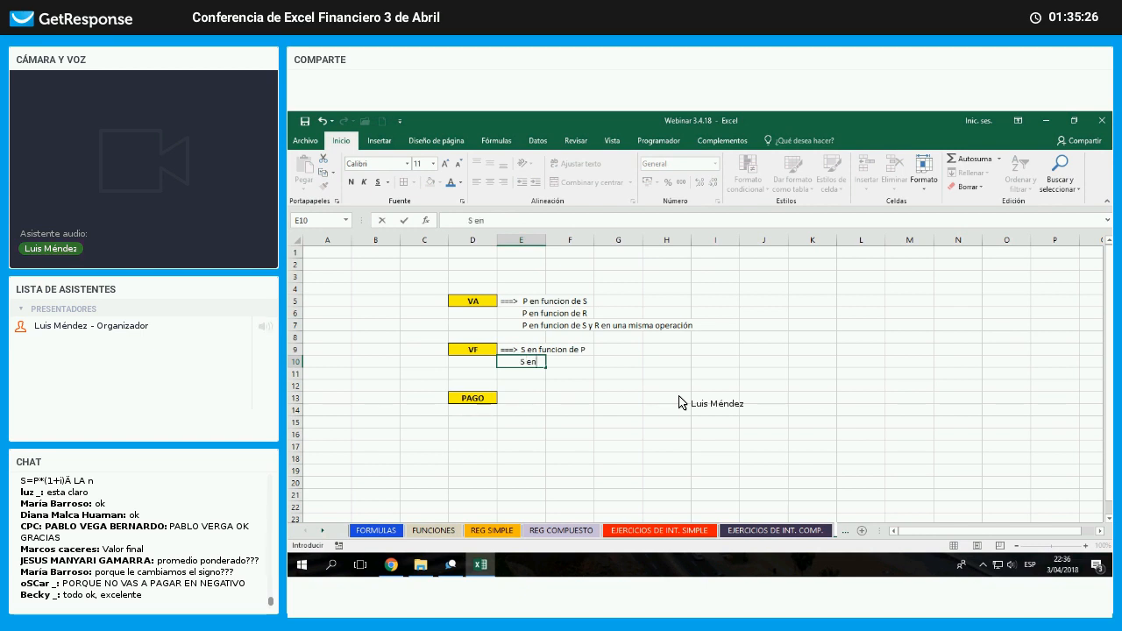
pyautogui.write(' funcion de R')
pyautogui.press('Return')
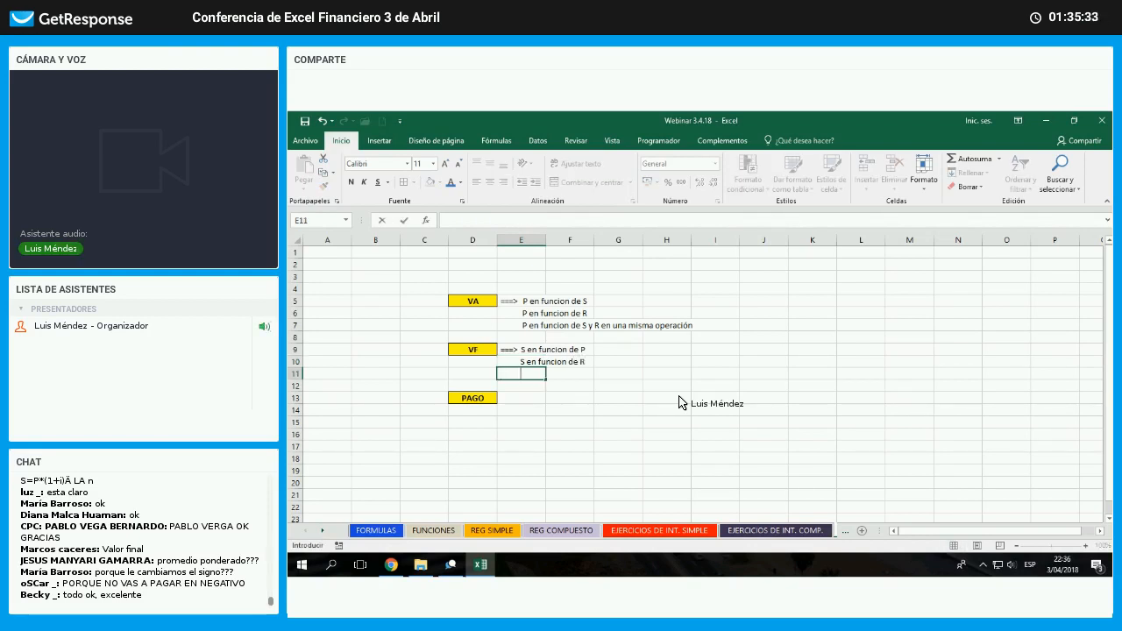
pyautogui.write('S en funcion de R y P e')
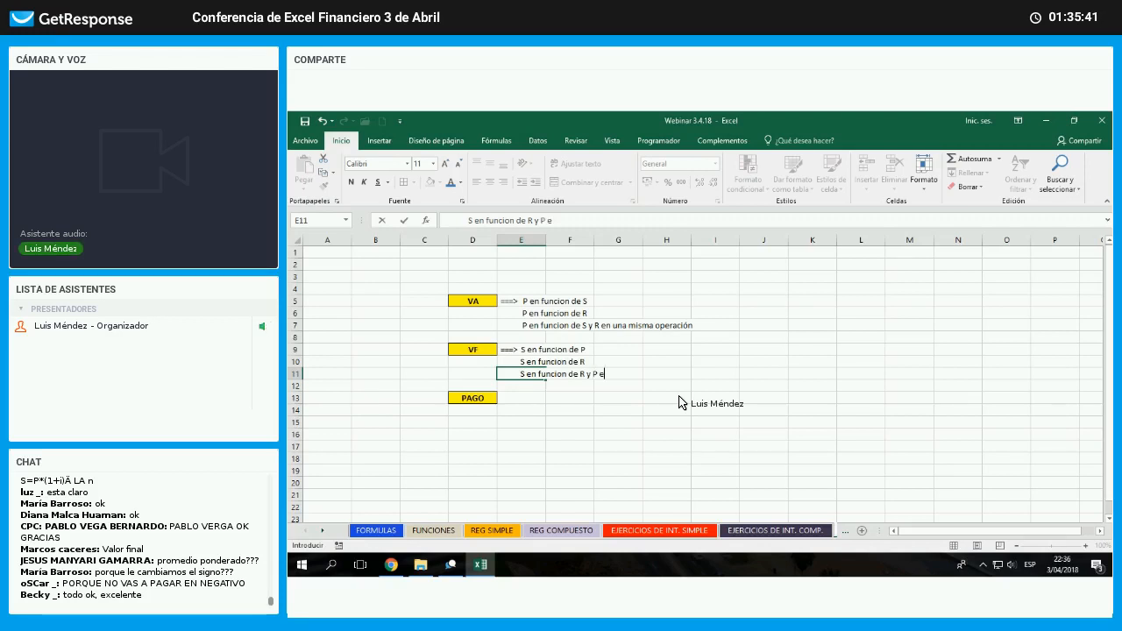
pyautogui.write('n una misma ')
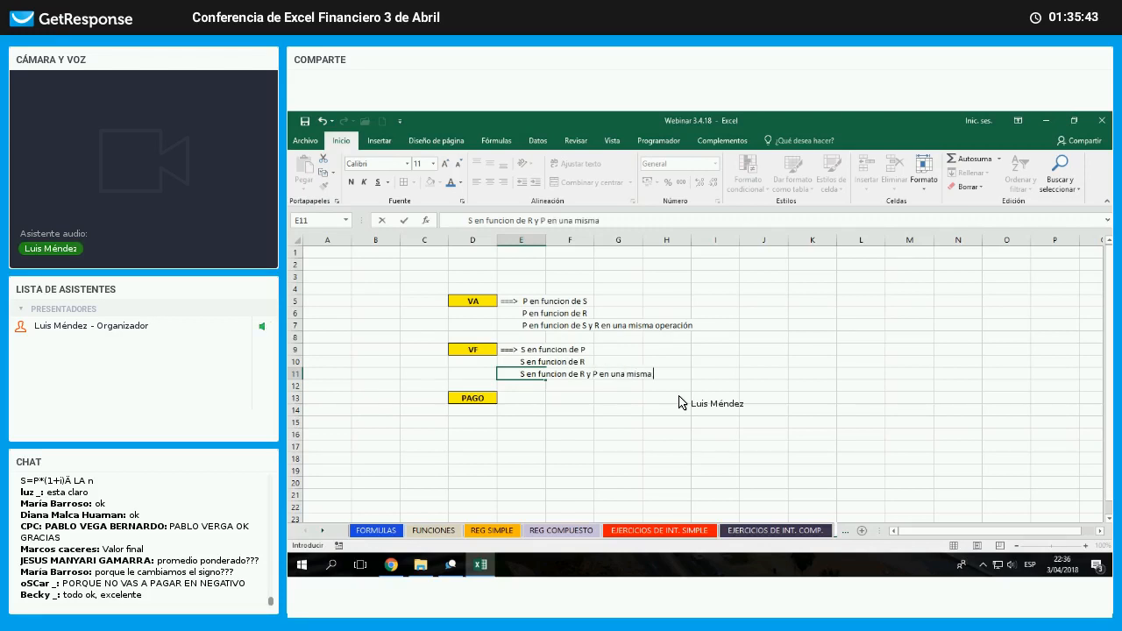
pyautogui.write('operacion')
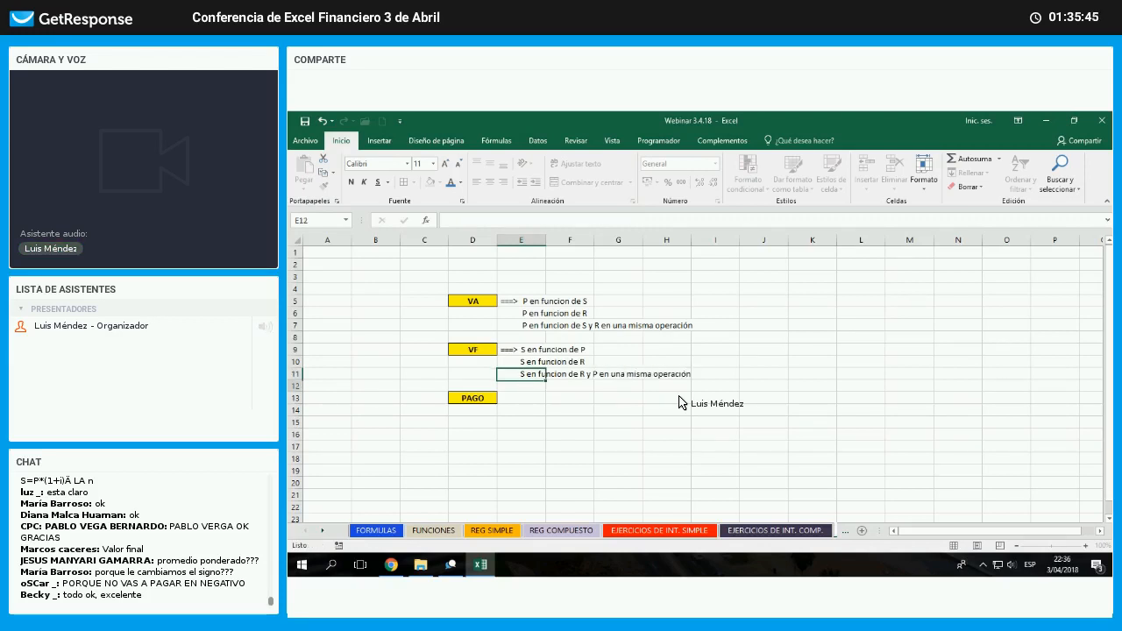
pyautogui.press('Return')
# - Enter "===> R en funcion de P" in E13, beside the PAGO label
pyautogui.press('Return')
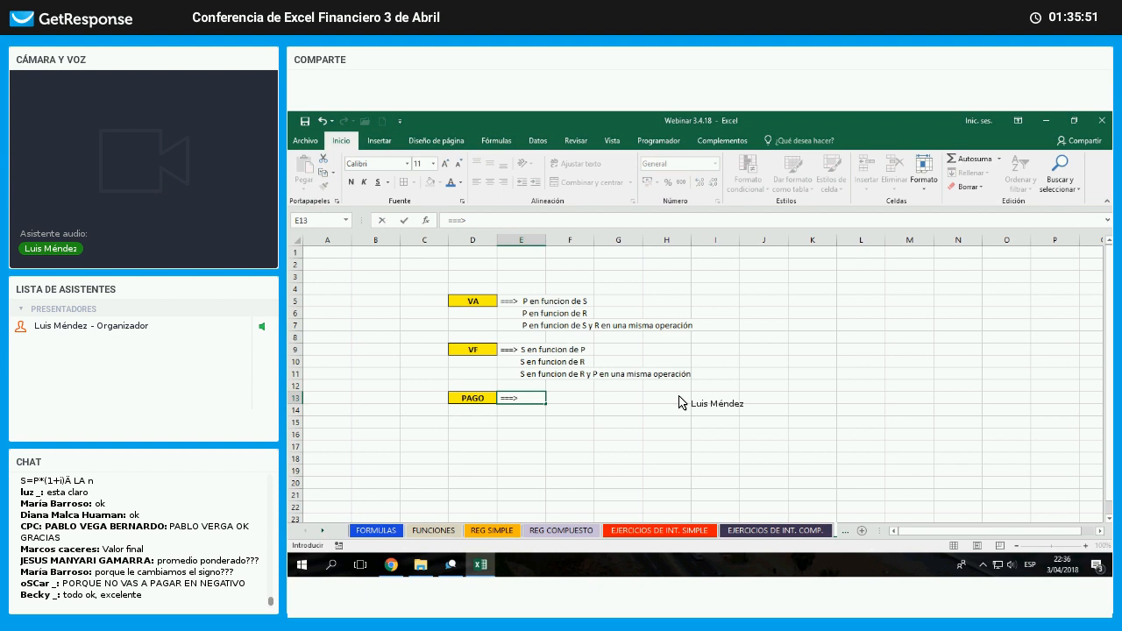
pyautogui.write('===> R en funcion d')
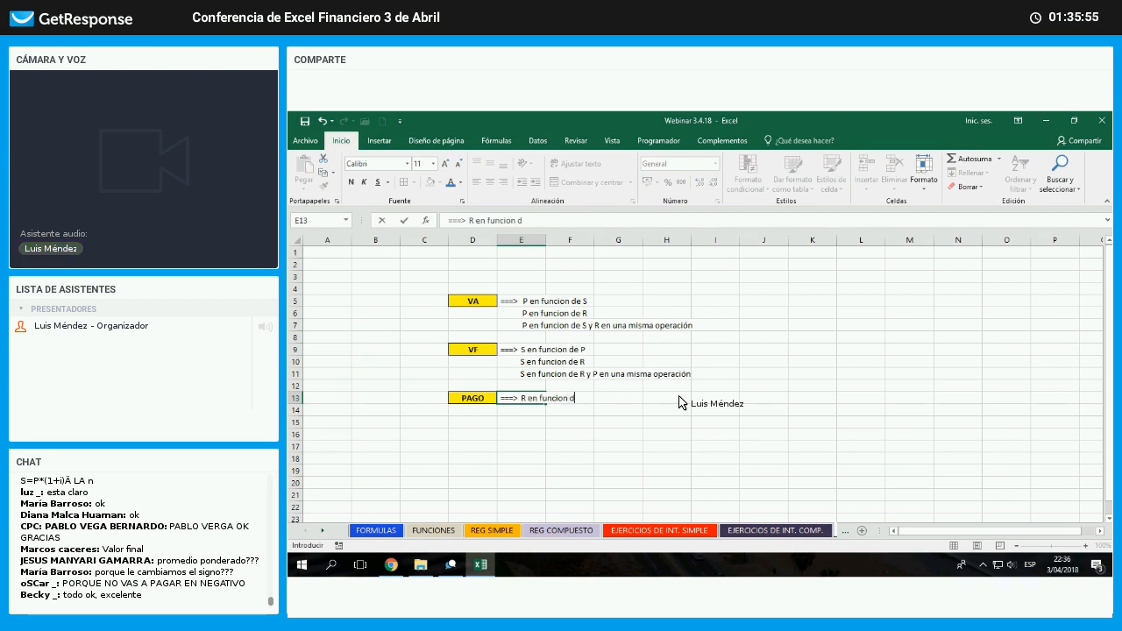
pyautogui.write('e P')
pyautogui.press('Return')
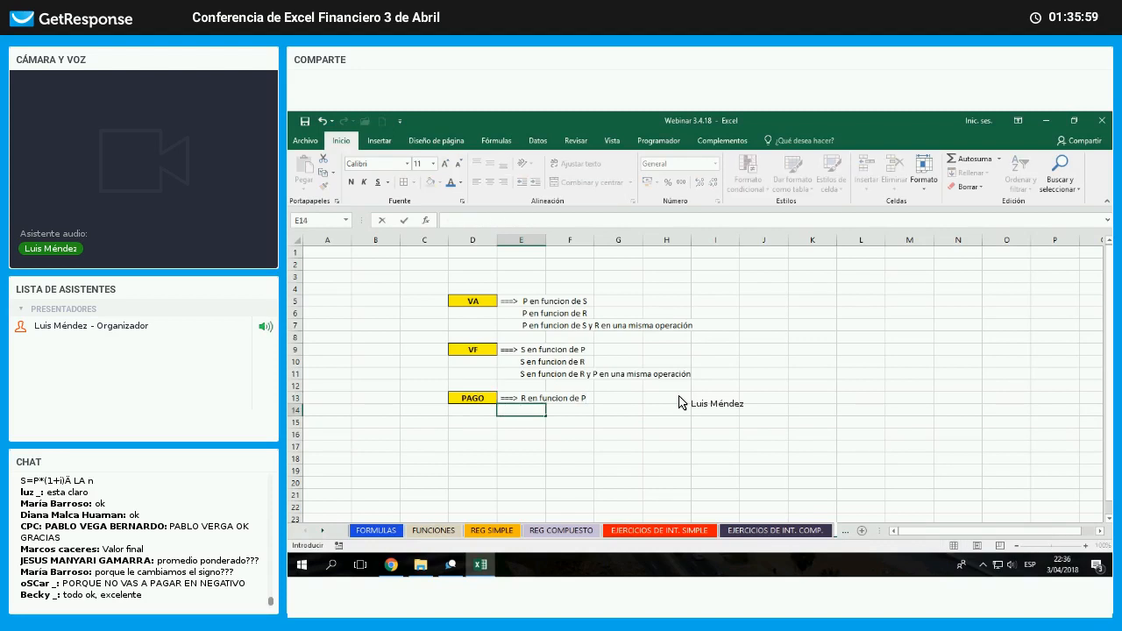
# - Enter "R en funcion de S" in E14 and "R en funcion de P y S en una misma operación" in E15, indented under the first PAGO use
pyautogui.write('ncion ')
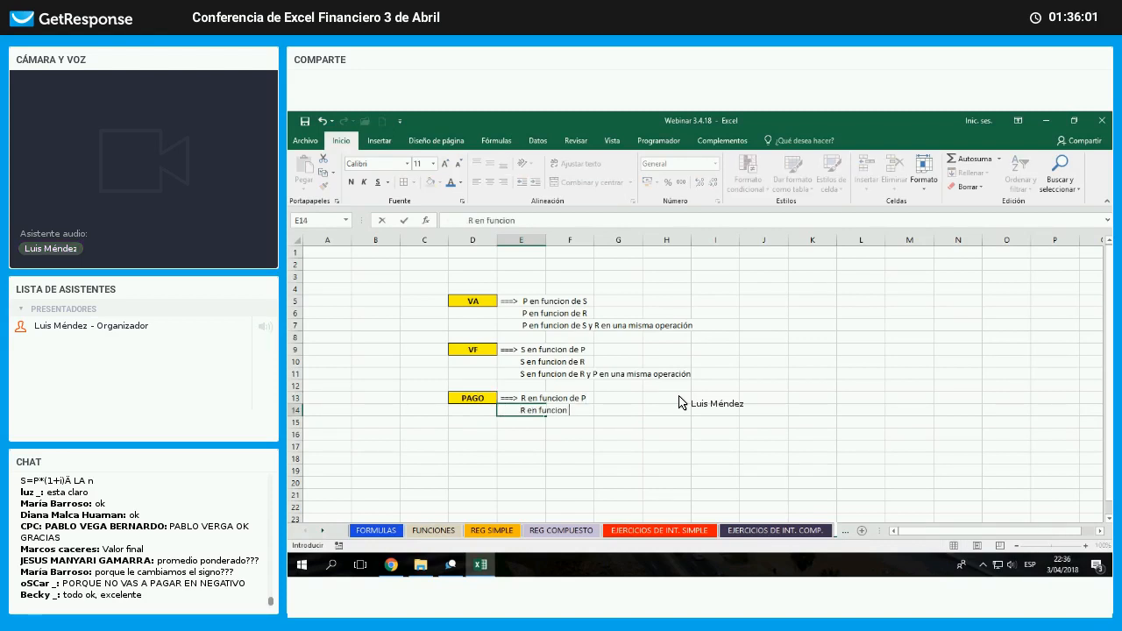
pyautogui.write('de S')
pyautogui.press('Return')
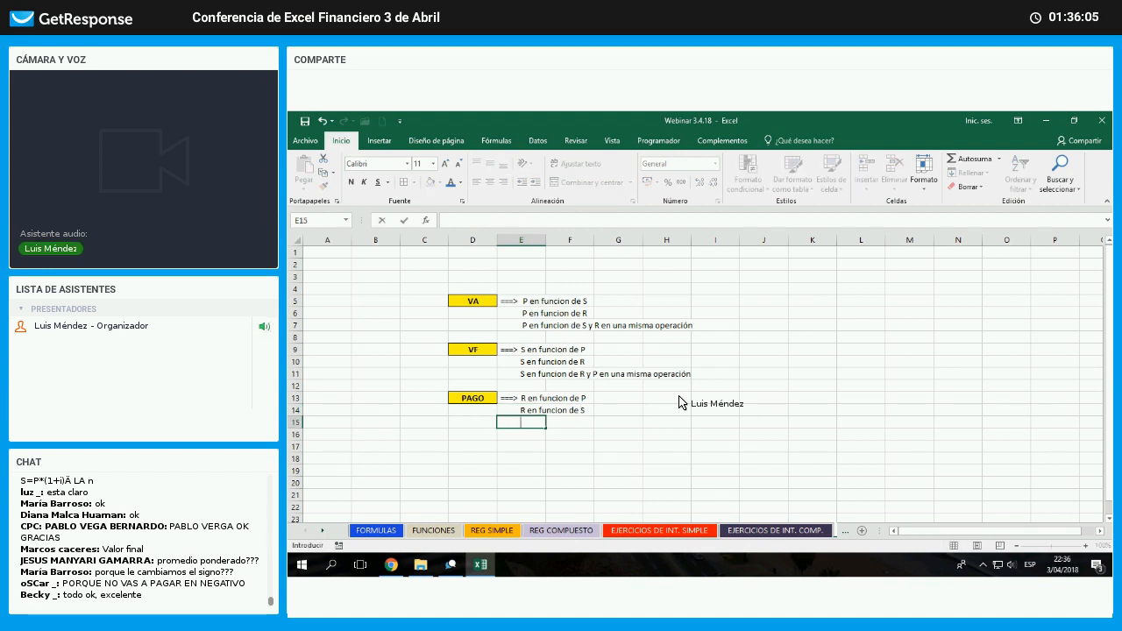
pyautogui.write('R')
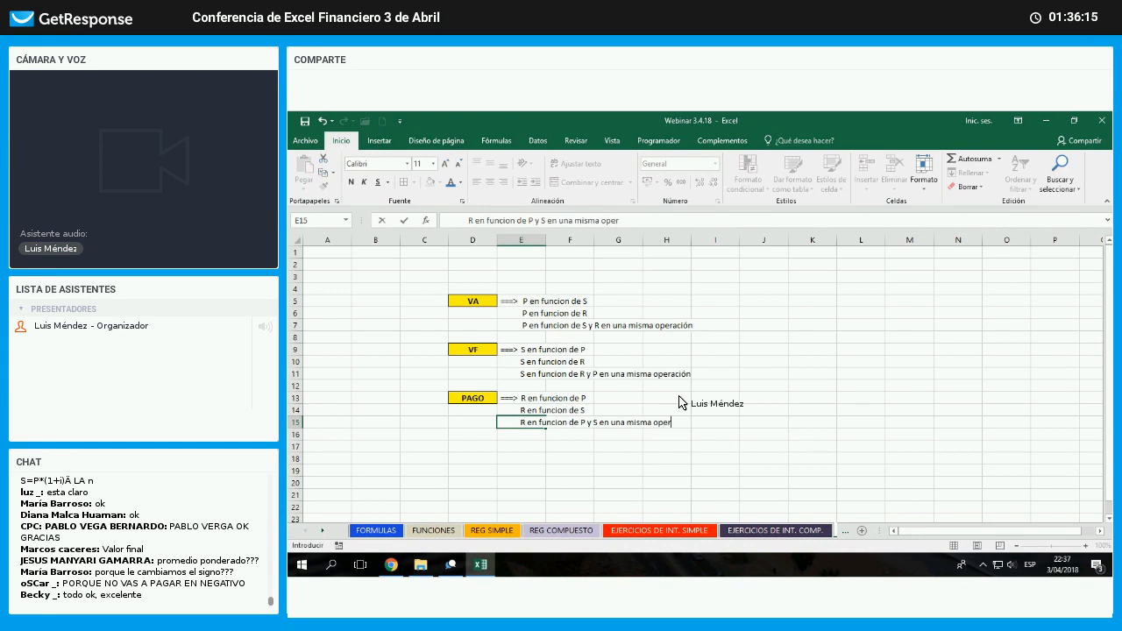
pyautogui.write('ión')
pyautogui.press('Return')
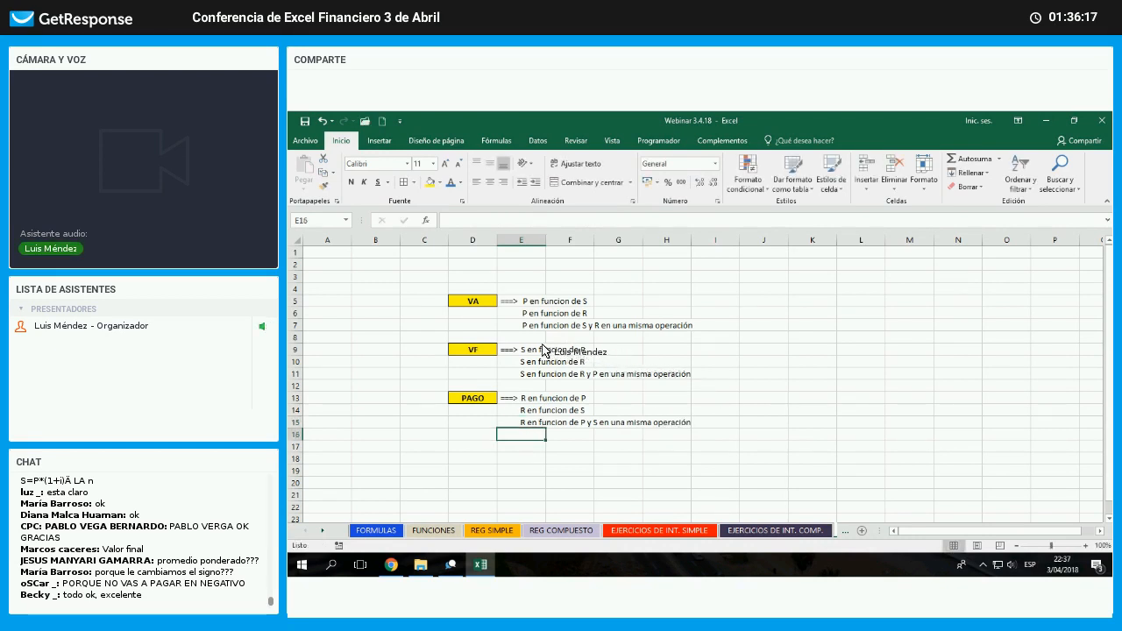
# - Draw a horizontal timeline by applying a bottom border to cells J10:N10
pyautogui.click(472, 350)
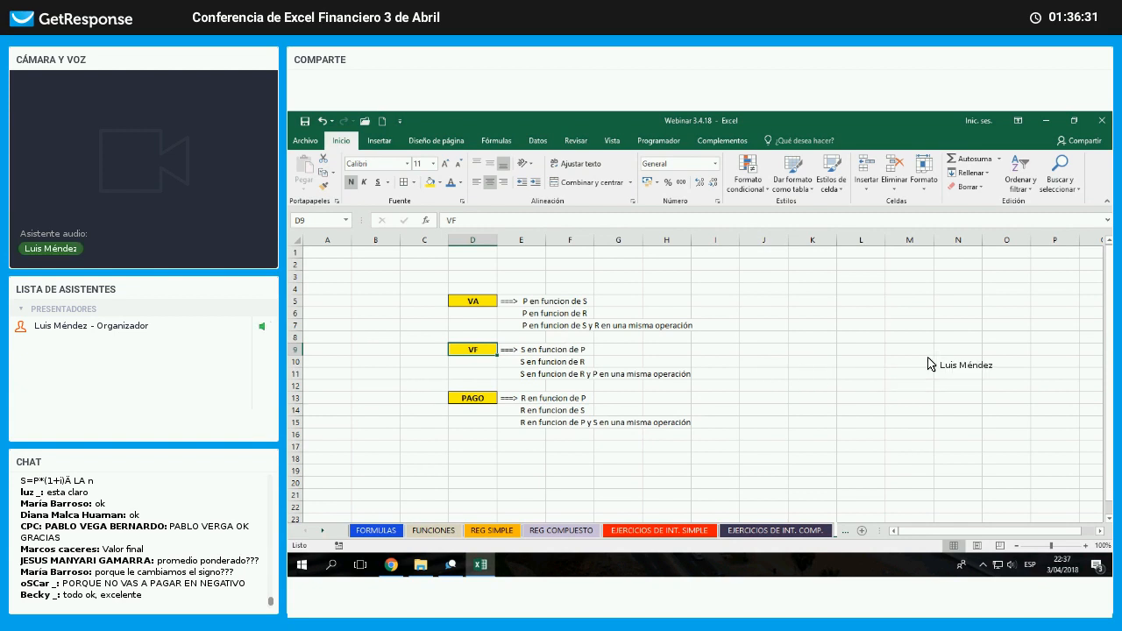
pyautogui.moveTo(764, 361); pyautogui.dragTo(951, 362)
pyautogui.click(412, 183)
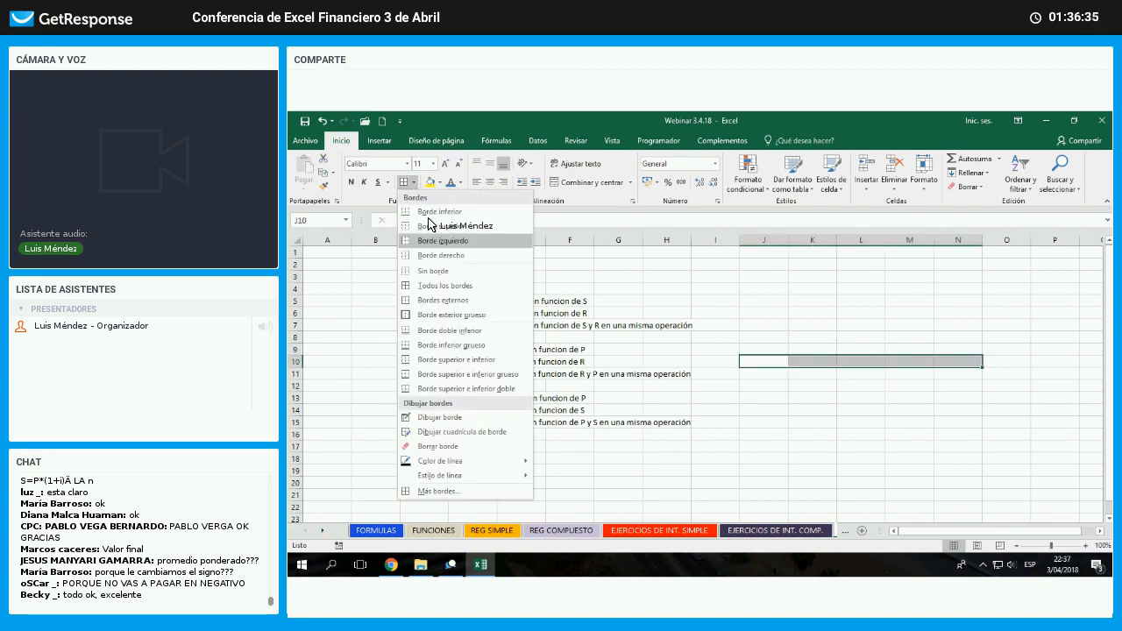
pyautogui.click(440, 211)
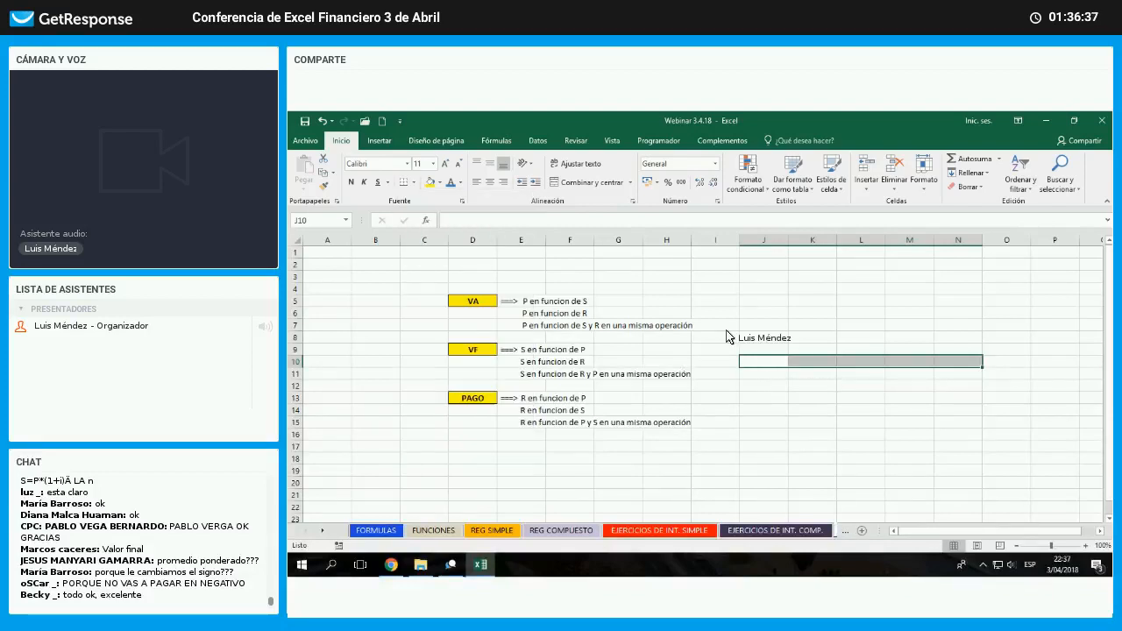
pyautogui.click(715, 373)
pyautogui.press('Right')
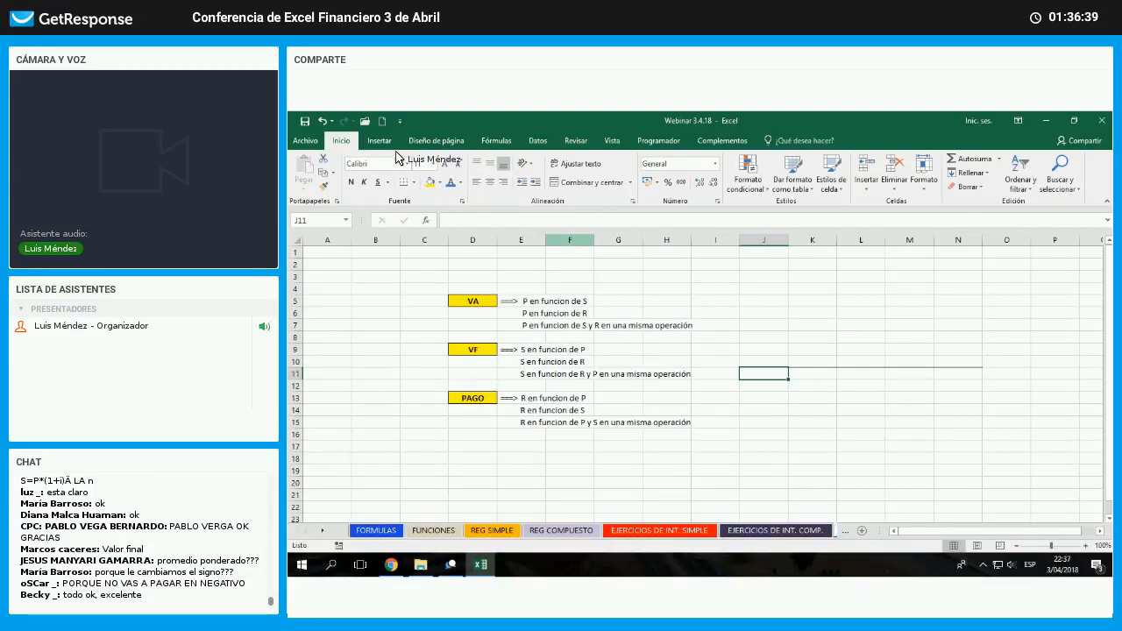
# - Draw an upward arrow about 0.85 cm tall rising from the timeline at the boundary between columns J and K
pyautogui.click(379, 140)
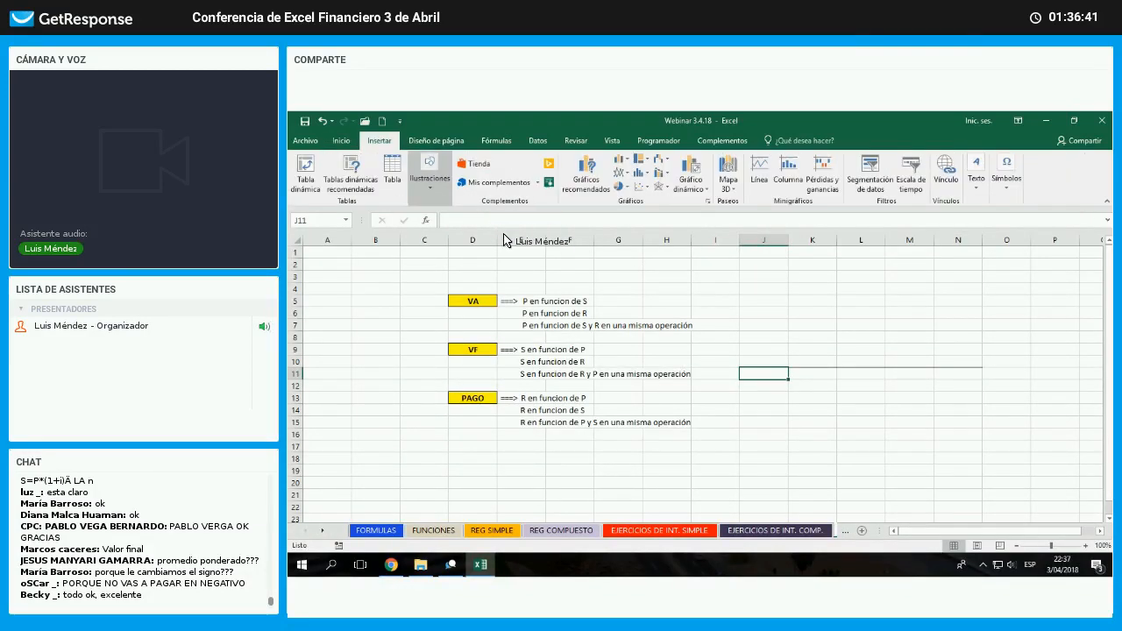
pyautogui.click(429, 171)
pyautogui.click(491, 224)
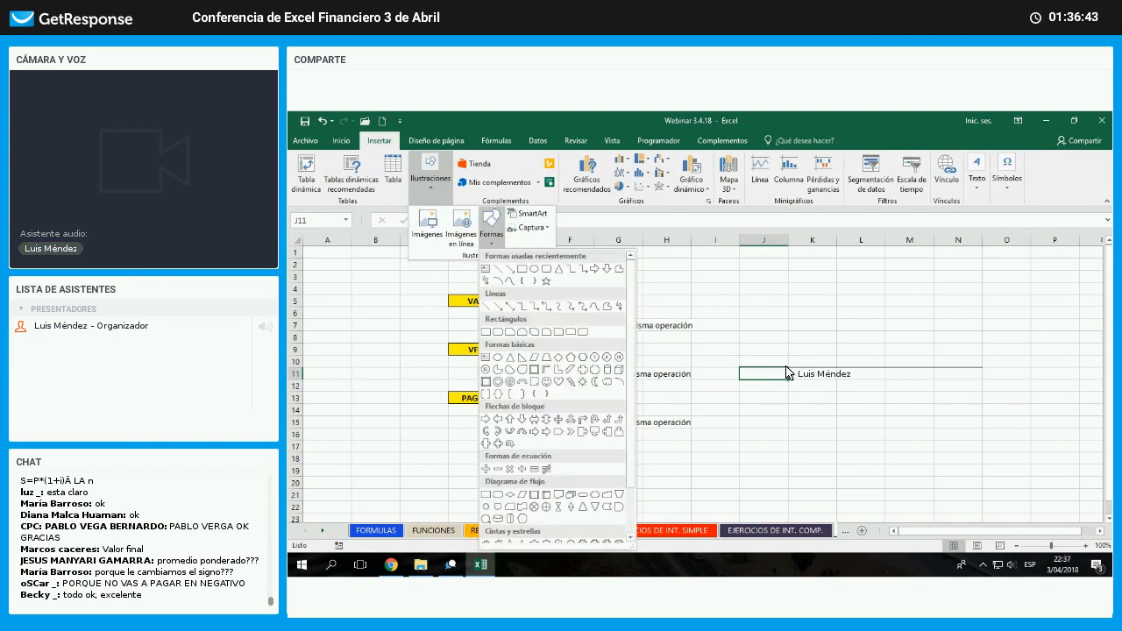
pyautogui.click(509, 268)
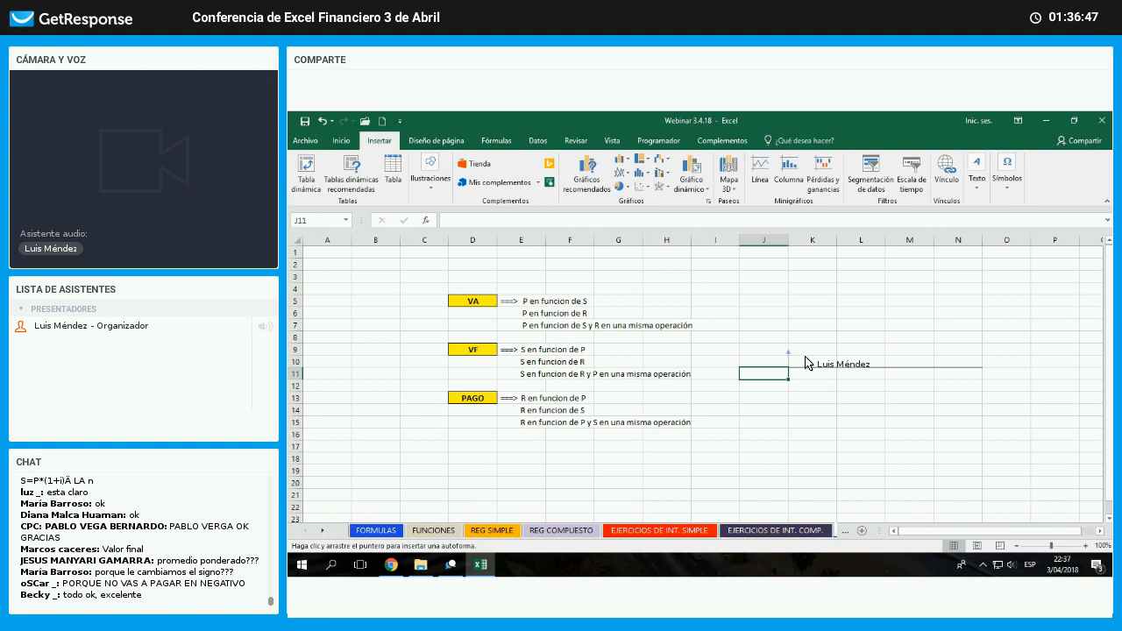
# - Copy the upward arrow and place duplicates on the timeline at the right edges of columns K and L
pyautogui.rightClick(788, 359)
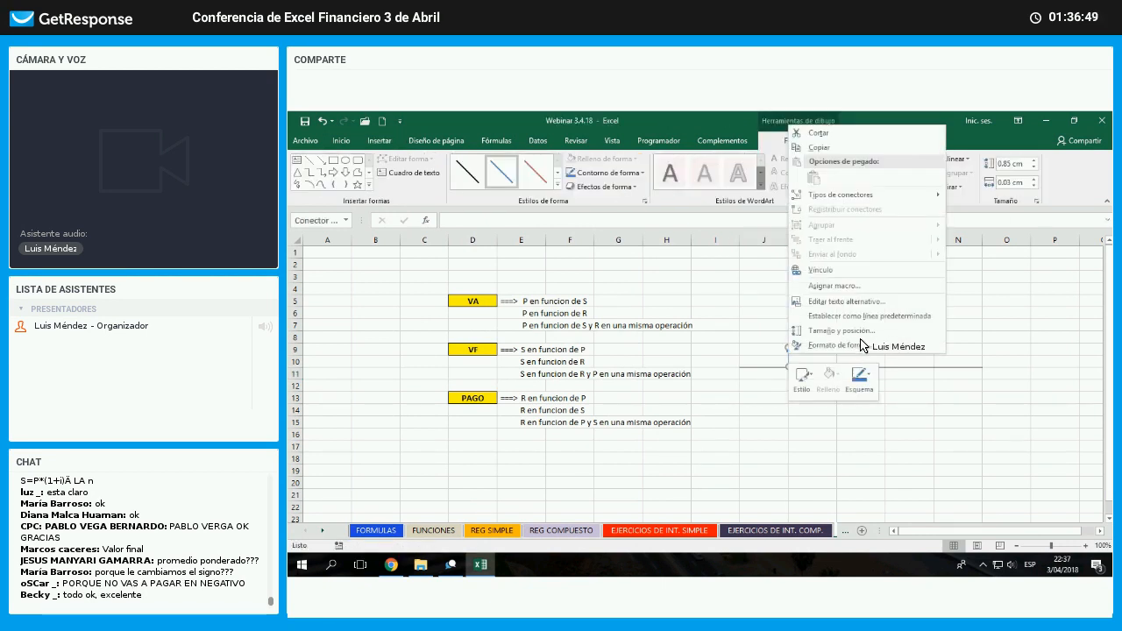
pyautogui.click(821, 147)
pyautogui.rightClick(843, 350)
pyautogui.click(868, 345)
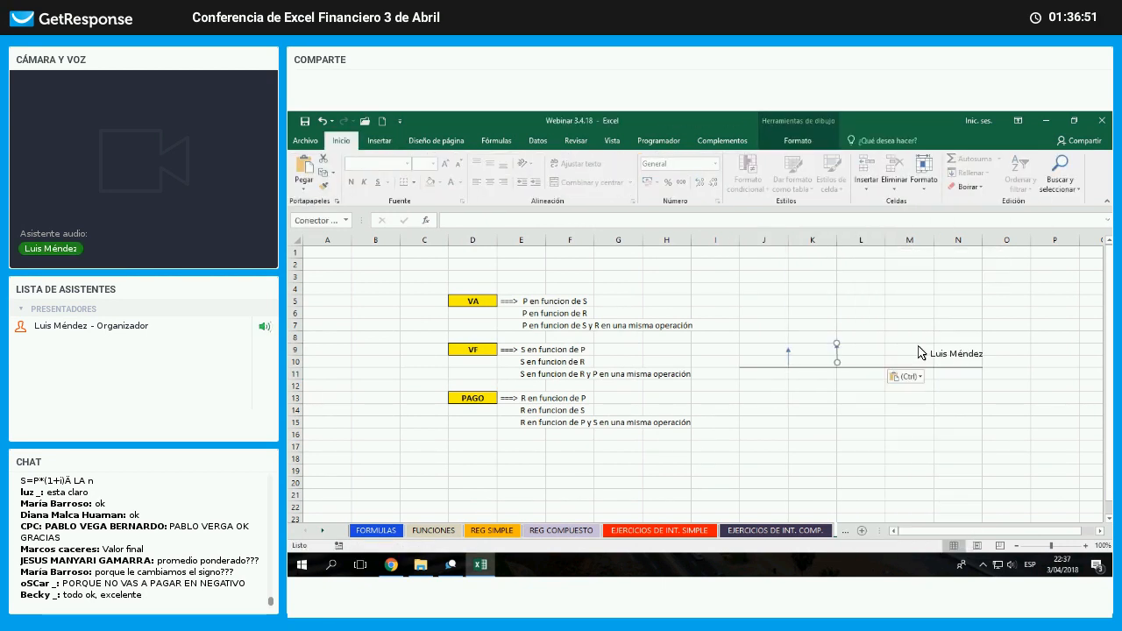
pyautogui.rightClick(907, 353)
pyautogui.click(931, 342)
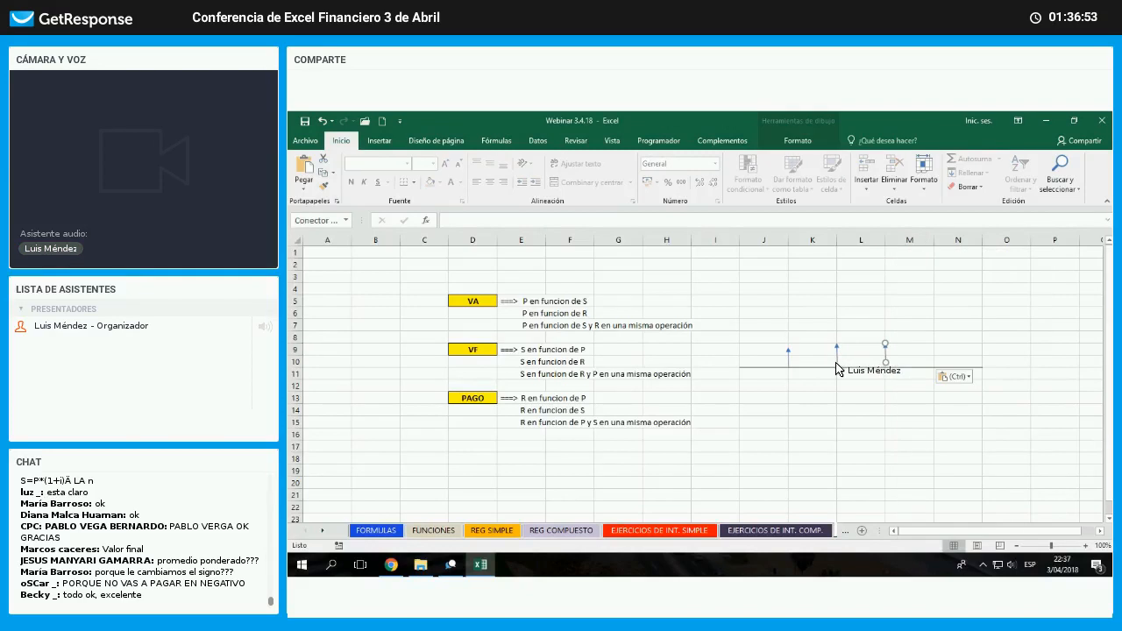
pyautogui.click(887, 361)
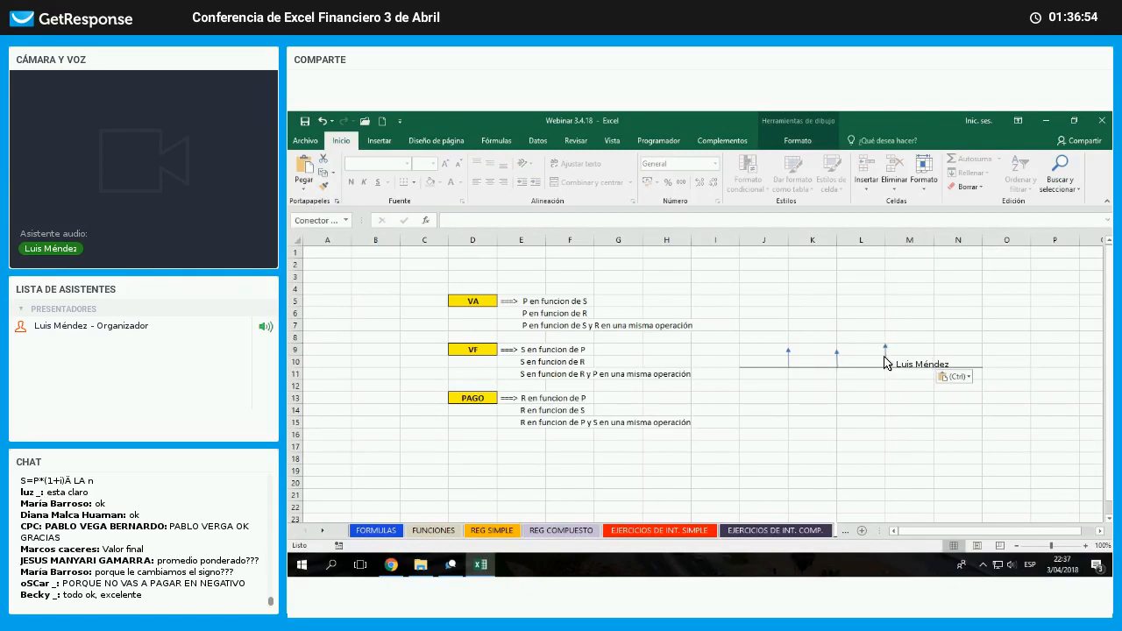
# - Add two more copies of the upward arrow at the right edges of columns M and N, resting on the timeline
pyautogui.rightClick(942, 351)
pyautogui.hotkey('ctrl', 'v')
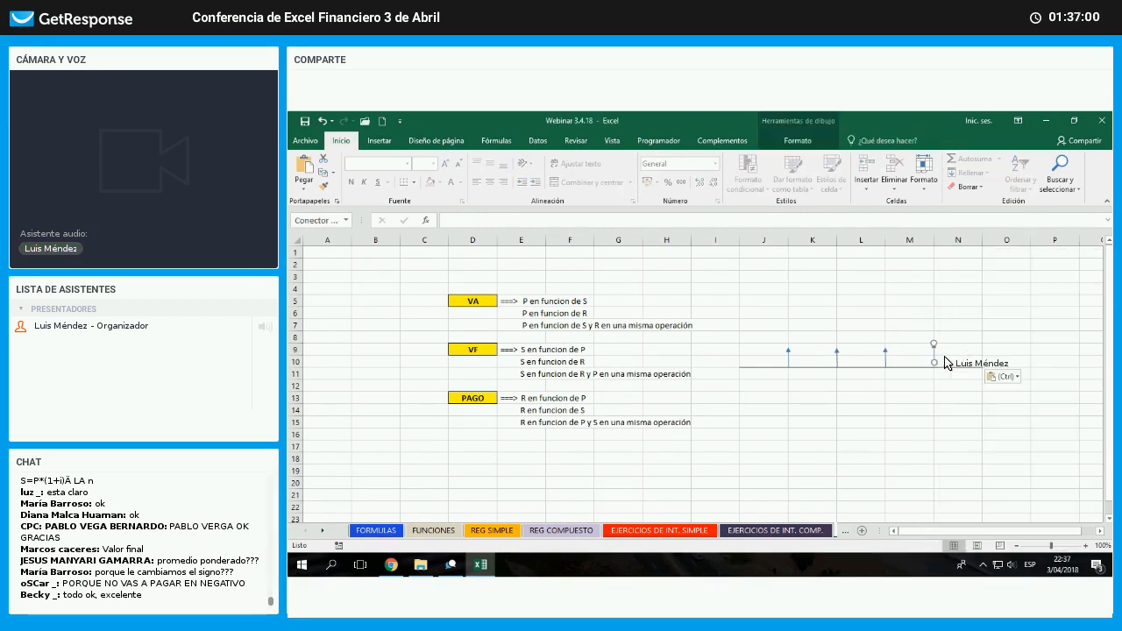
pyautogui.press('Down')
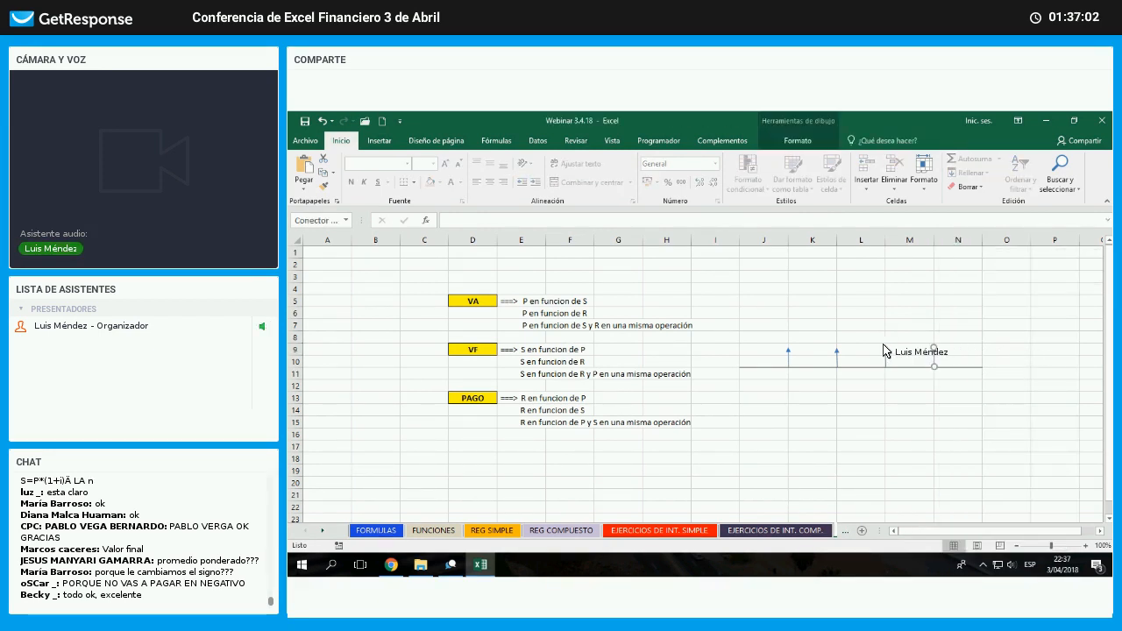
pyautogui.rightClick(981, 351)
pyautogui.hotkey('ctrl', 'v')
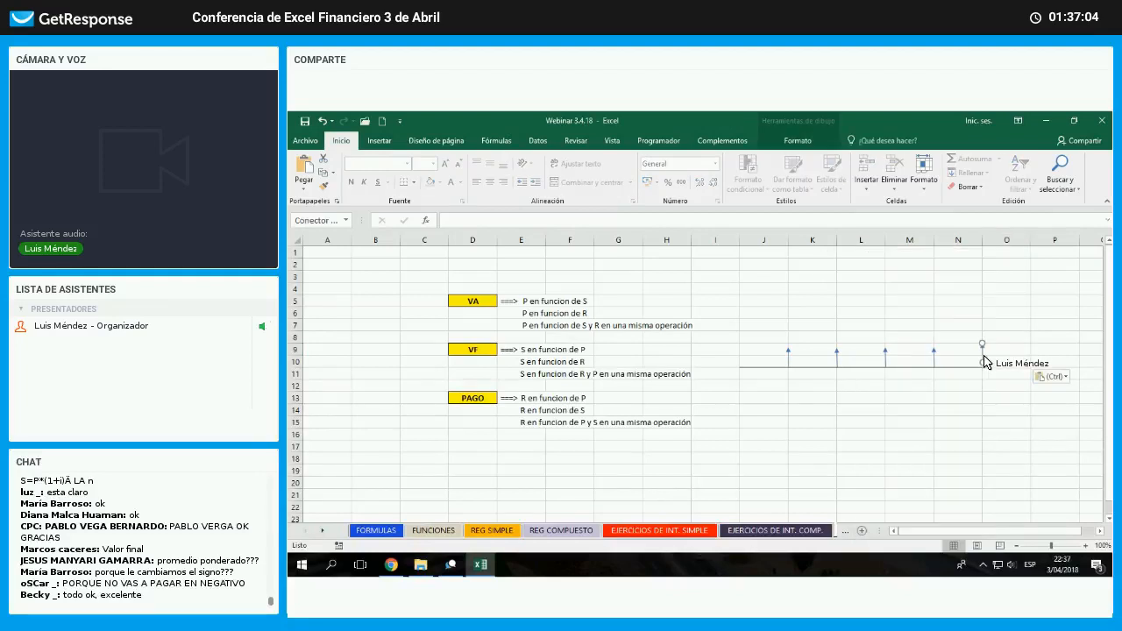
pyautogui.press('Down')
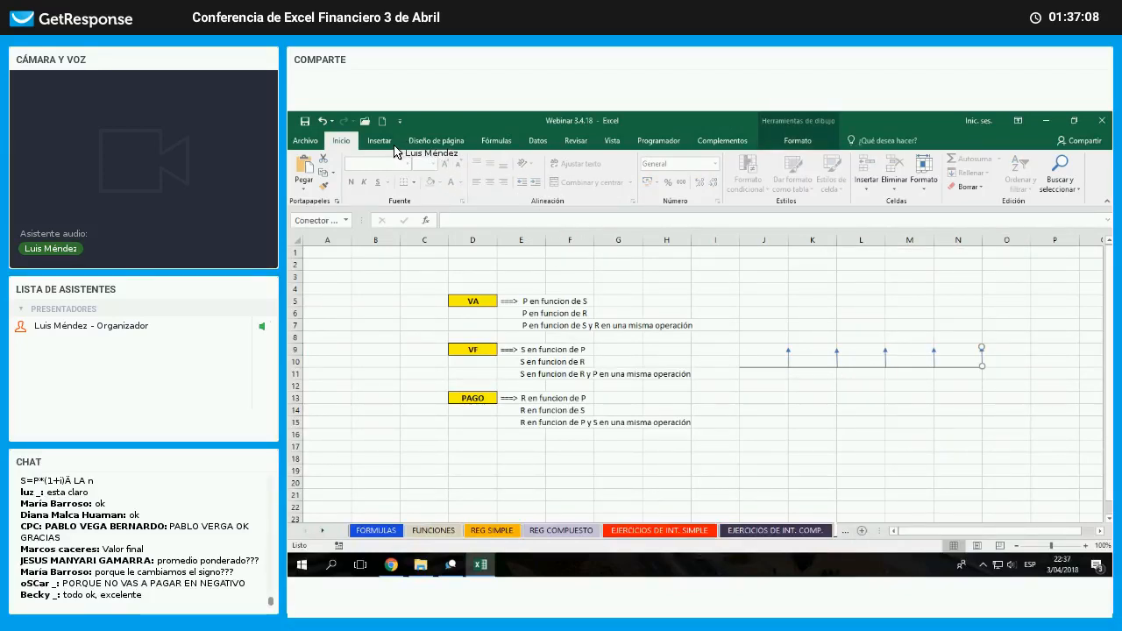
# - Draw a downward arrow from the start of the timeline, along the boundary between columns I and J down to row 12
pyautogui.rightClick(734, 376)
pyautogui.click(389, 144)
pyautogui.click(424, 166)
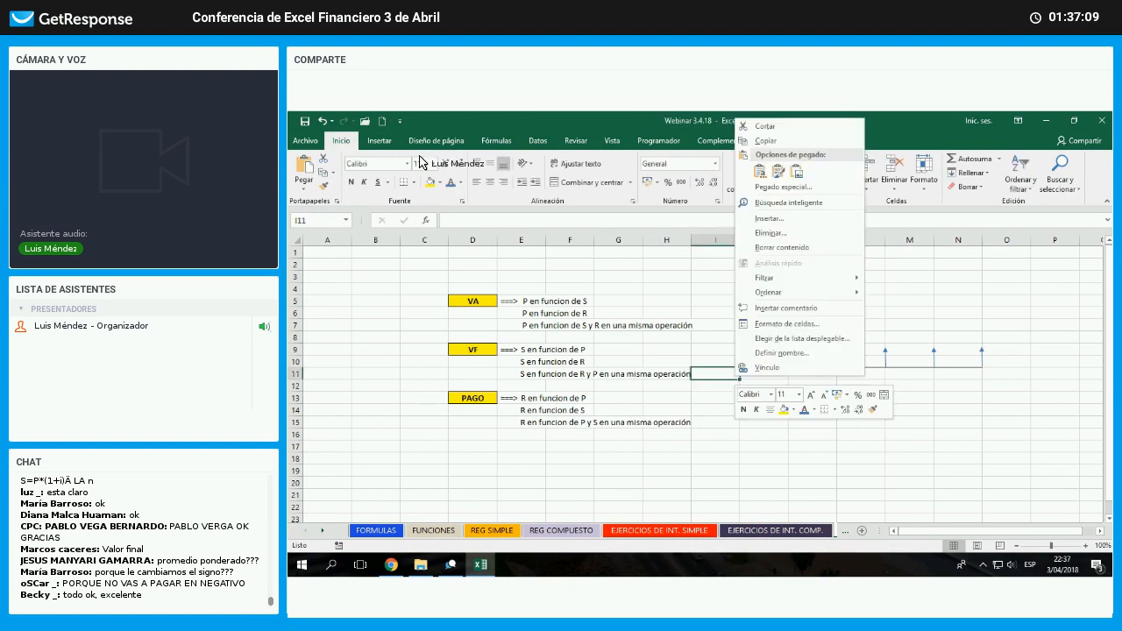
pyautogui.click(491, 219)
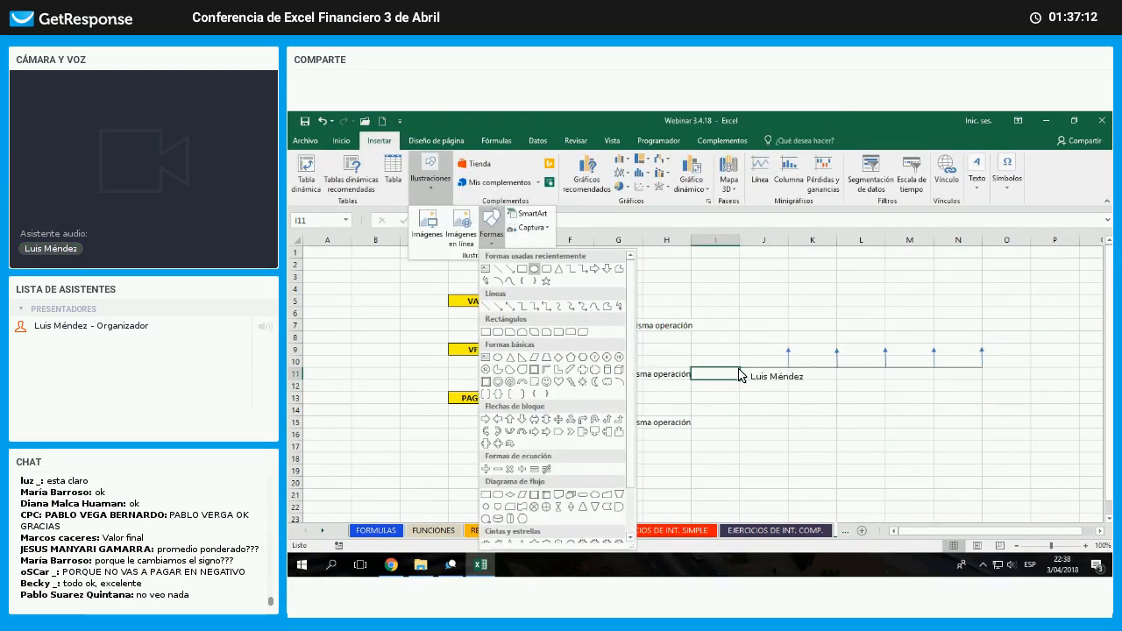
pyautogui.click(496, 269)
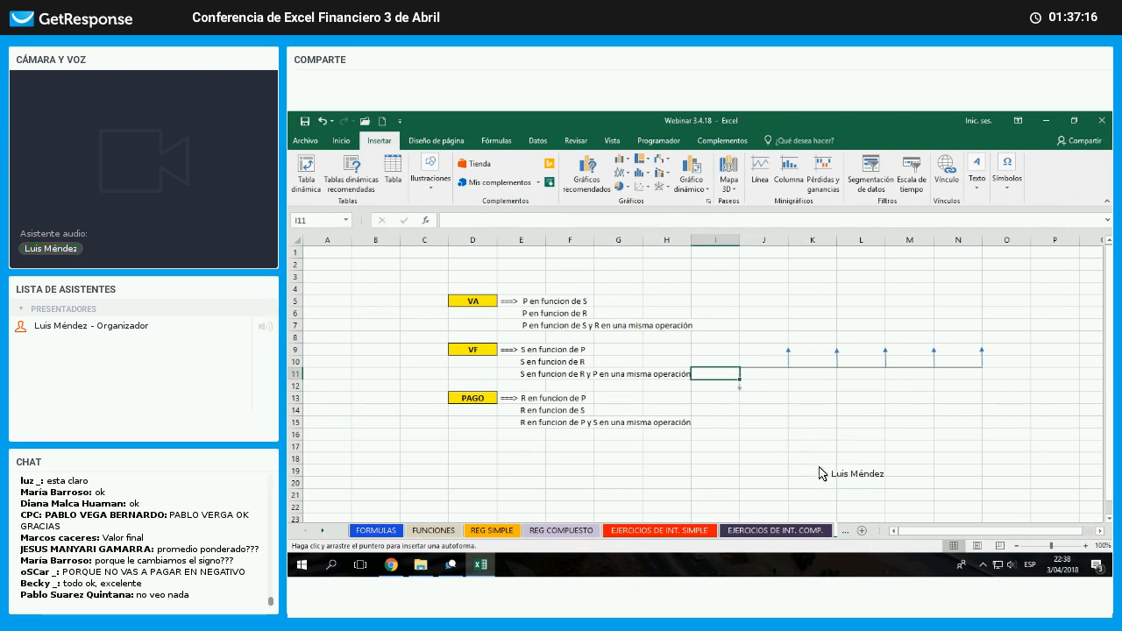
pyautogui.moveTo(739, 367); pyautogui.dragTo(739, 391)
# - Label the downward arrow with a right-aligned "P" in I13
pyautogui.click(738, 415)
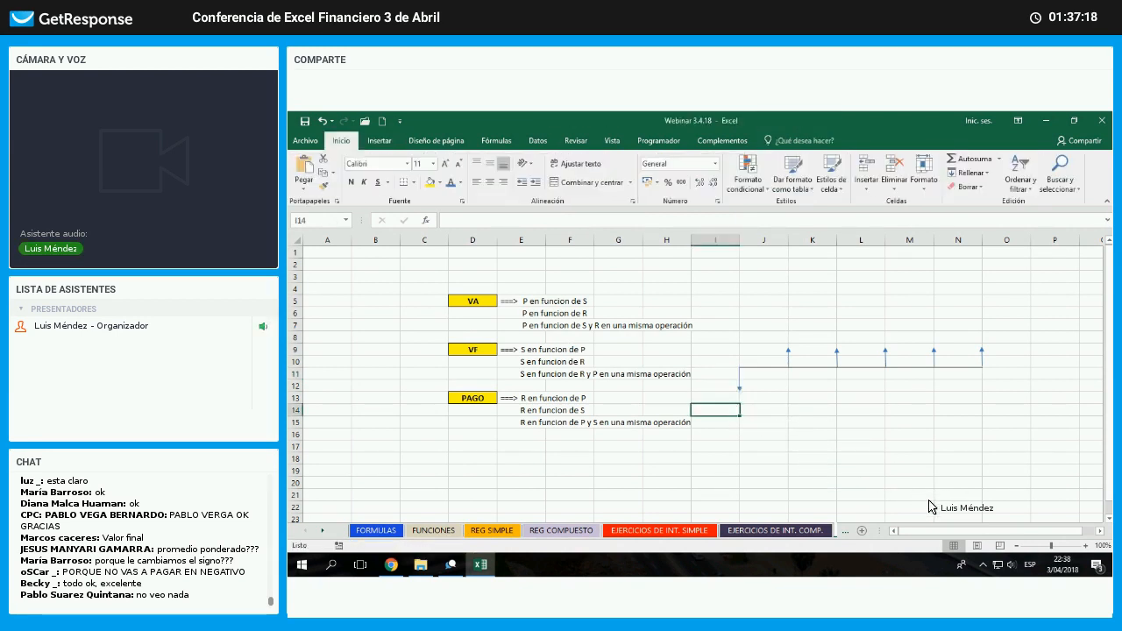
pyautogui.press('Up')
pyautogui.write('P')
pyautogui.press('Return')
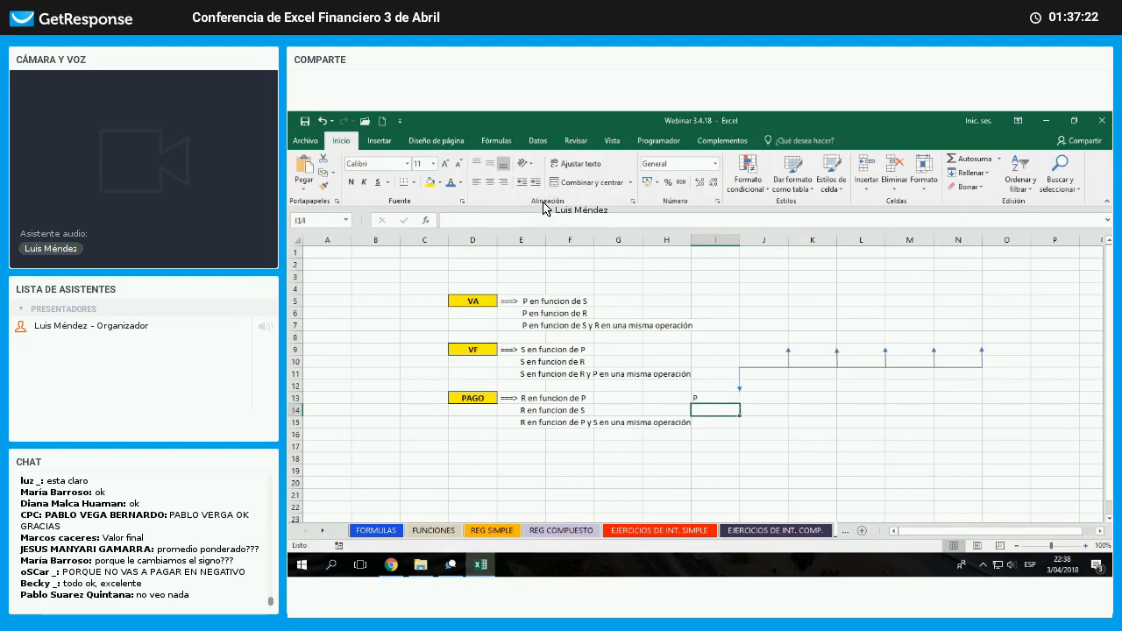
pyautogui.press('Up')
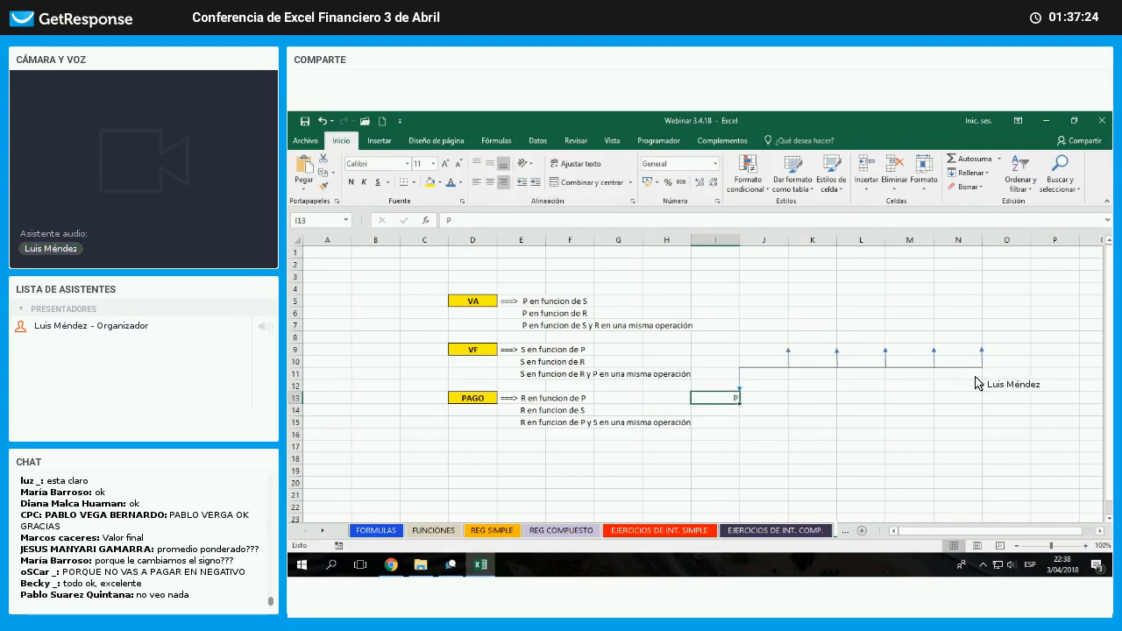
# - Enter "R" in J8 as the label above the first upward arrow
pyautogui.click(764, 336)
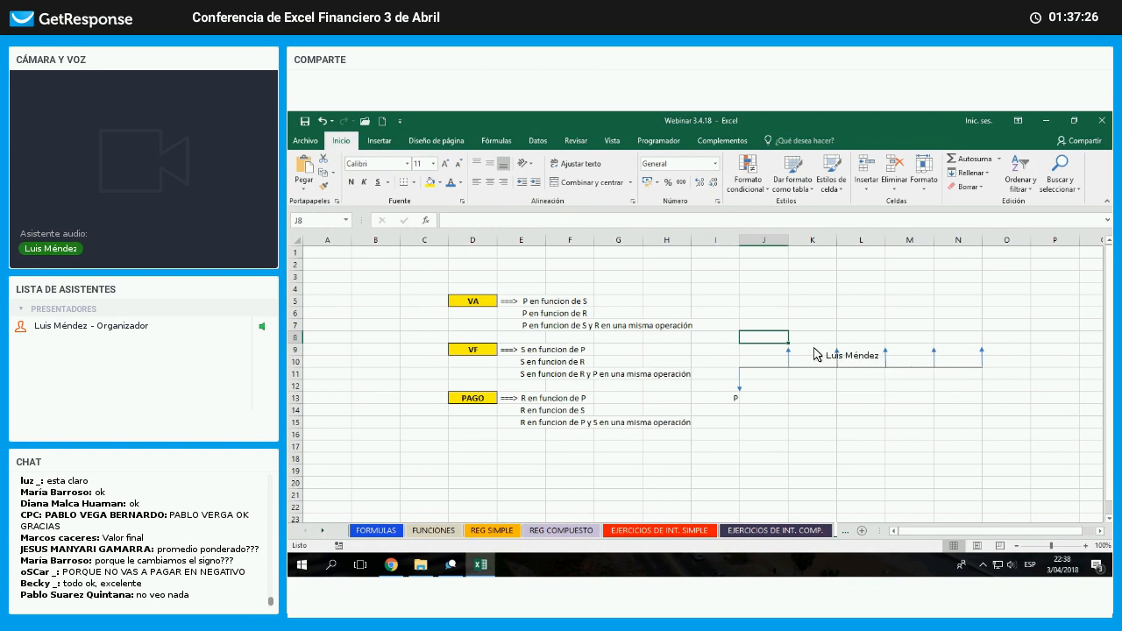
pyautogui.write('R')
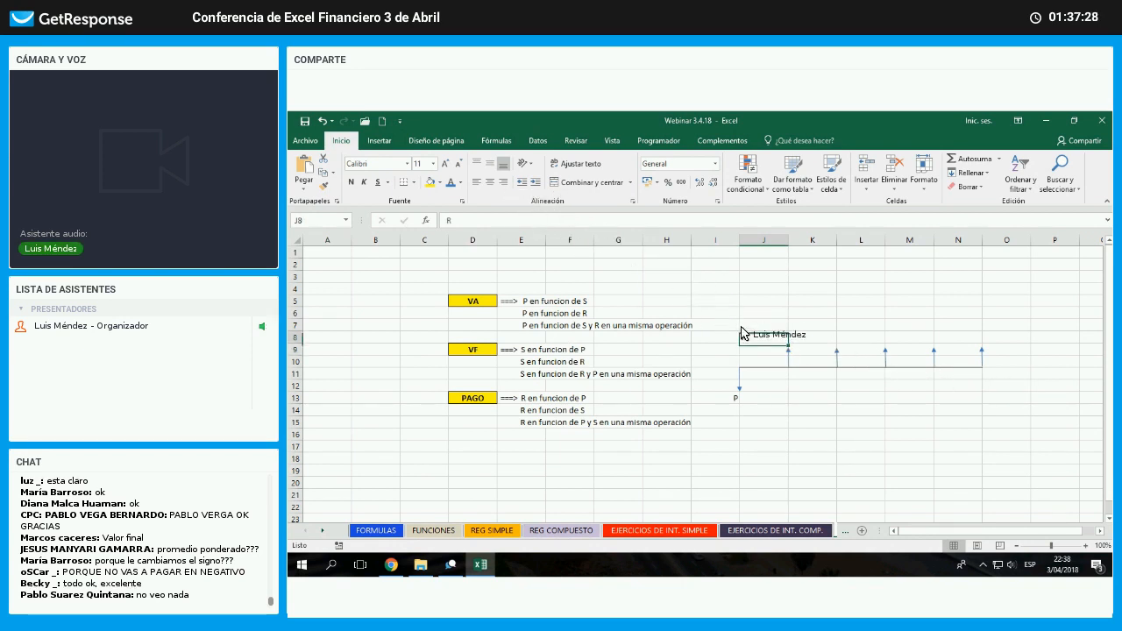
# - Copy the "R" label from J8 across to N8, above the remaining upward arrows
pyautogui.moveTo(788, 344); pyautogui.dragTo(958, 346)
pyautogui.click(897, 411)
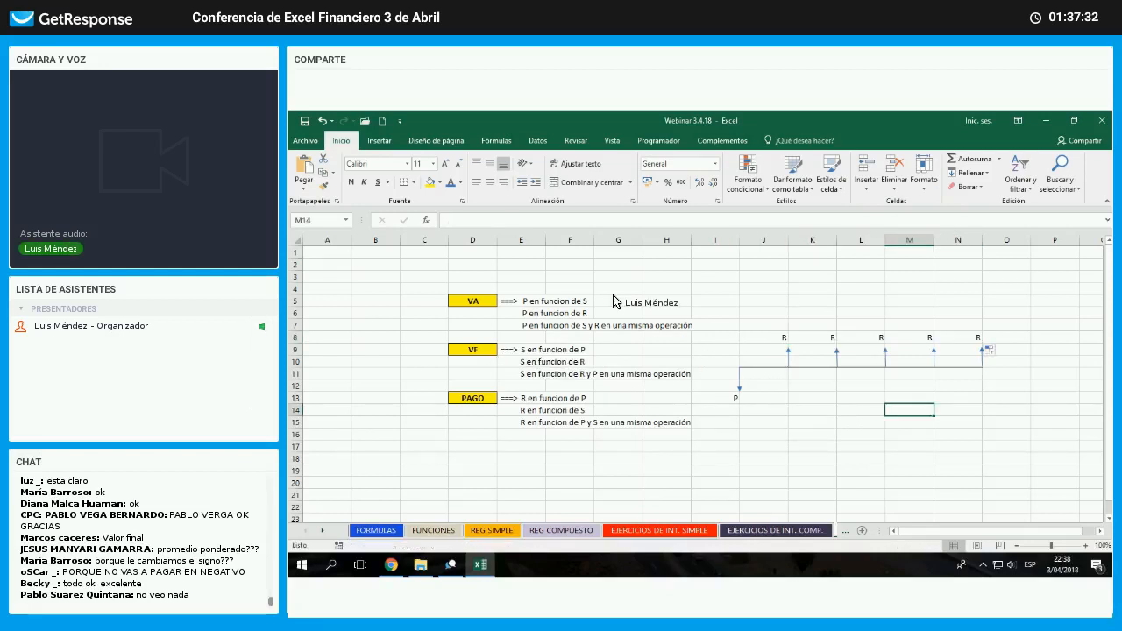
# - Examine the Pago and Va arguments of the VF function from K16 without inserting it
pyautogui.click(812, 434)
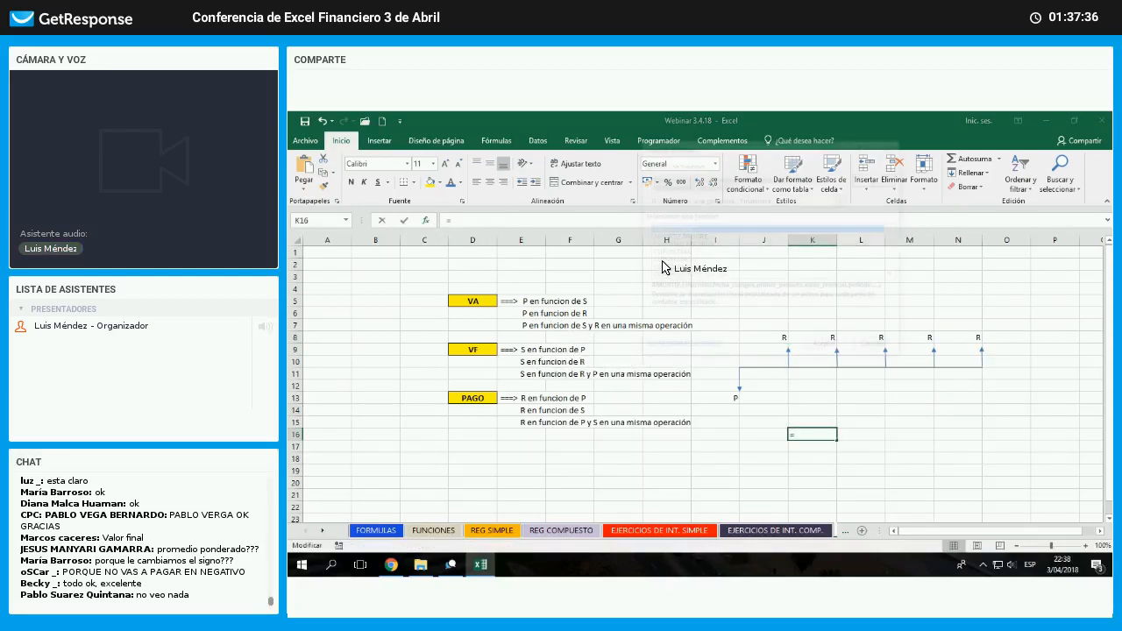
pyautogui.hotkey('shift', 'F3')
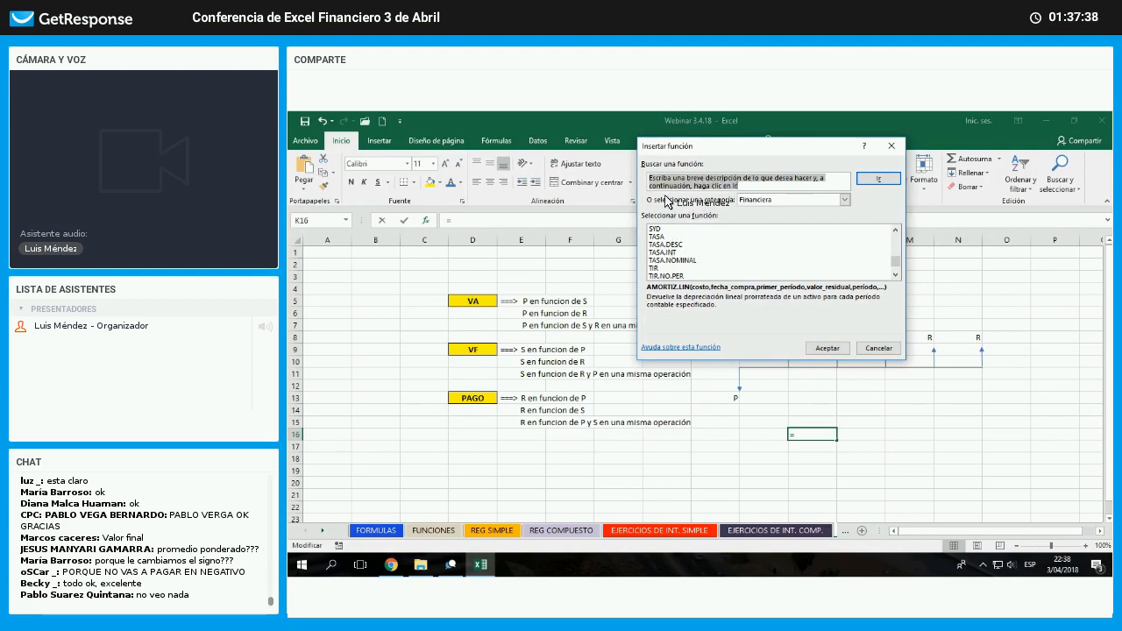
pyautogui.scroll(-2, 684, 250)
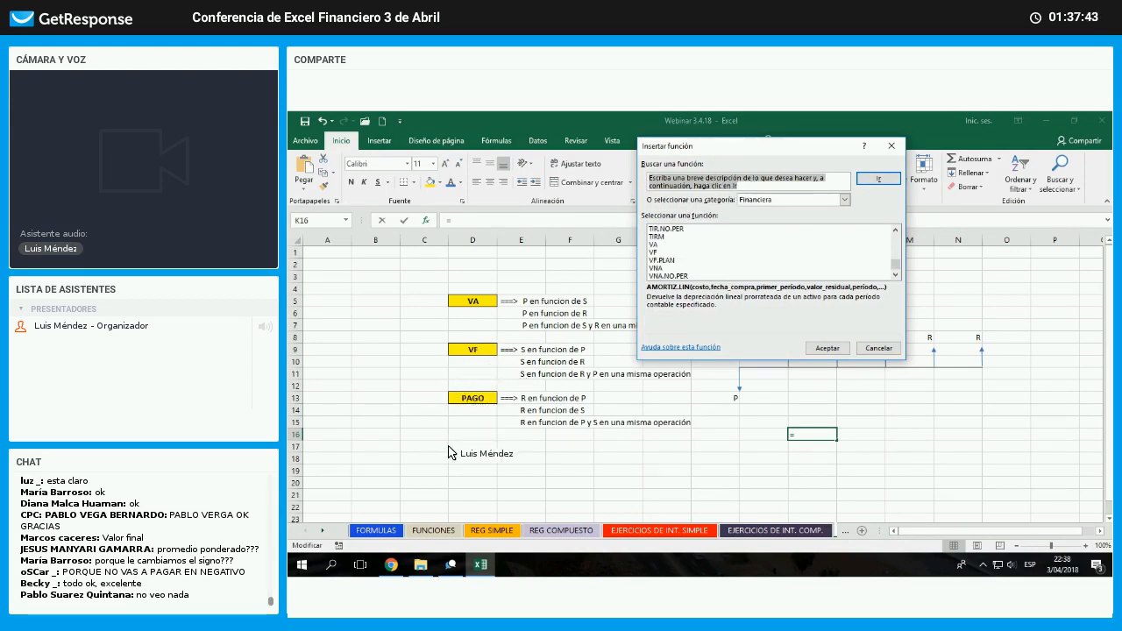
pyautogui.click(653, 252)
pyautogui.click(830, 348)
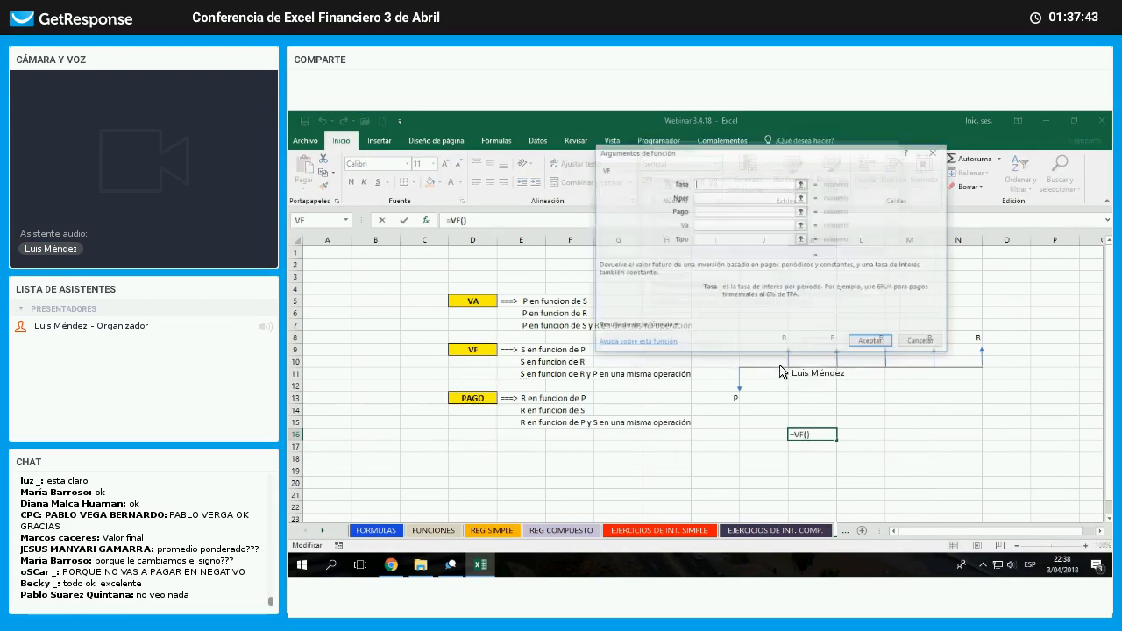
pyautogui.moveTo(745, 152); pyautogui.dragTo(480, 388)
pyautogui.press('Tab')
pyautogui.press('Tab')
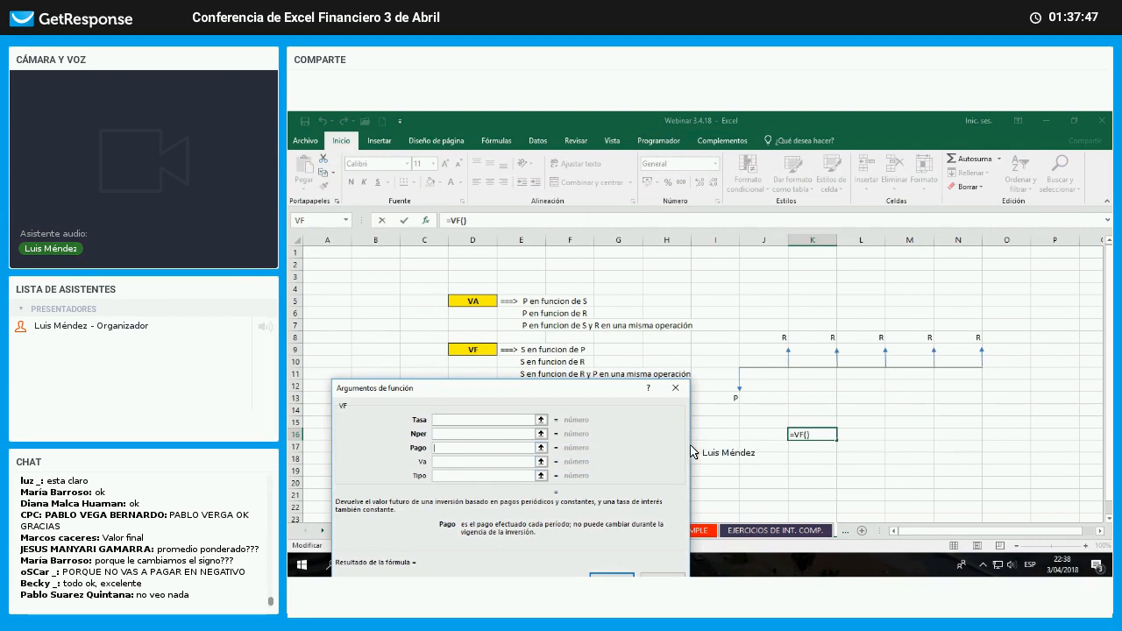
pyautogui.press('Tab')
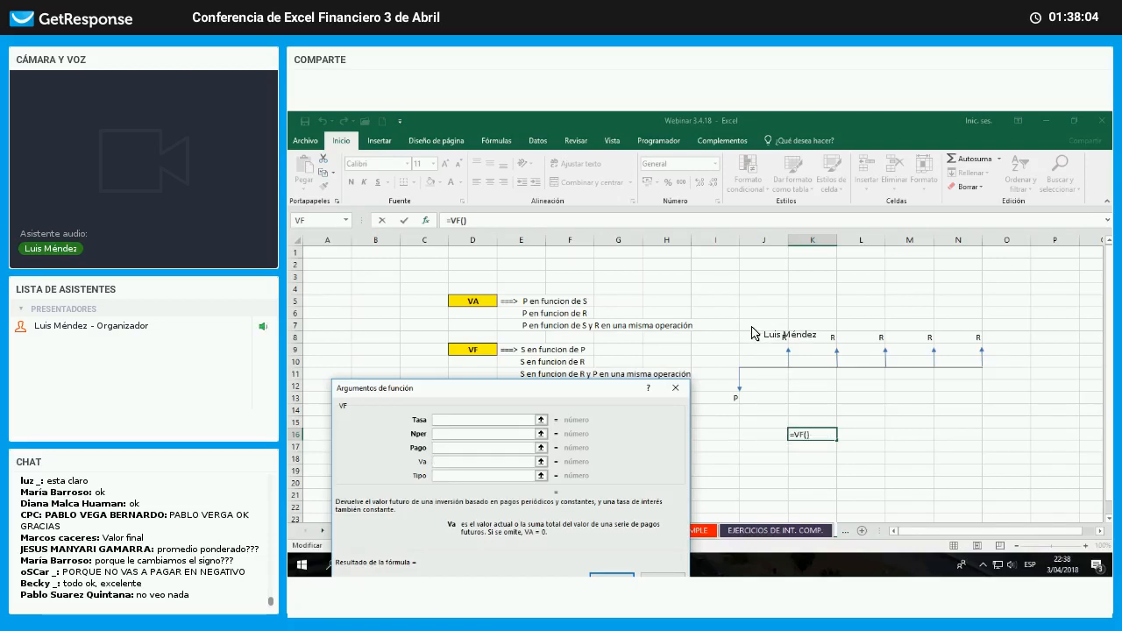
pyautogui.press('Escape')
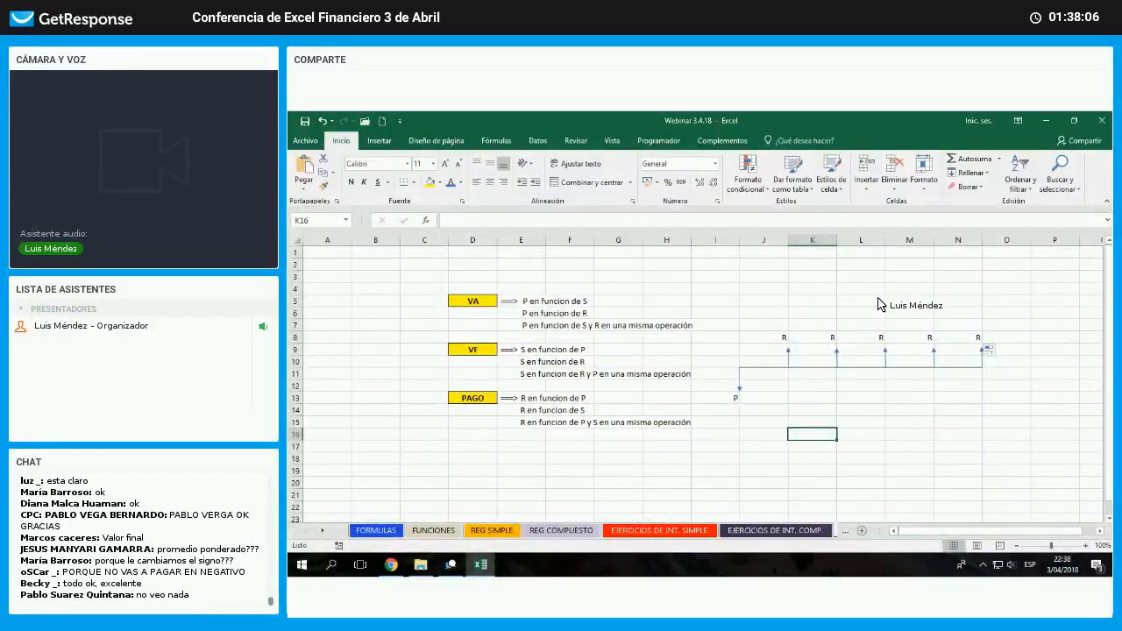
# - Enter a sign legend above the diagram: "Entradas (+ )" in J4 and "Salidas ( - )" in J5
pyautogui.click(763, 288)
pyautogui.write('Entradas (+')
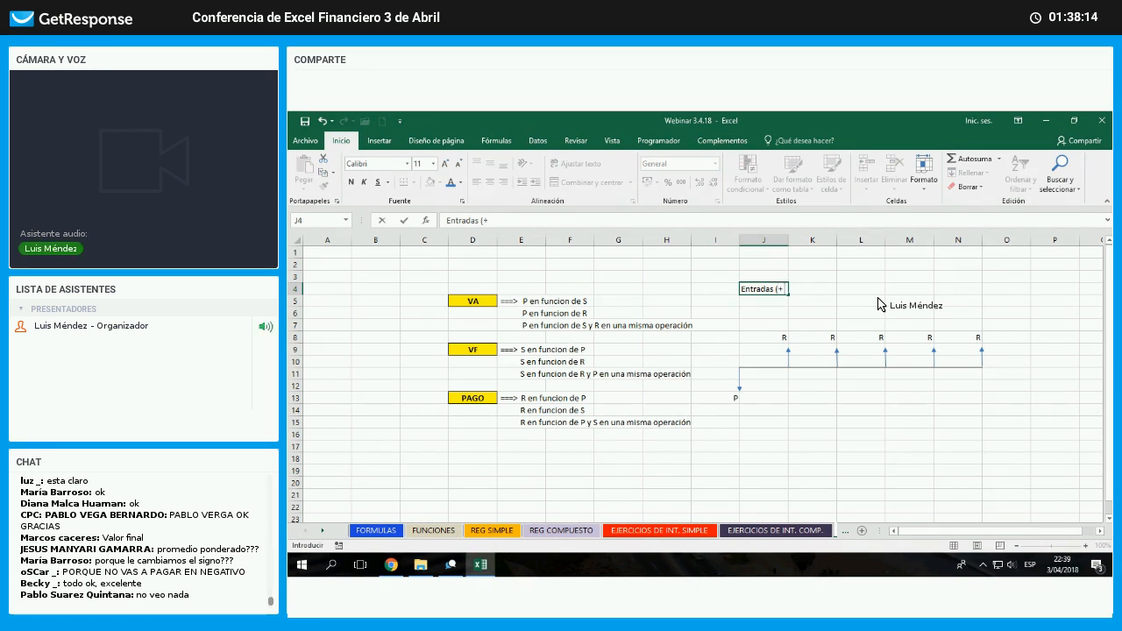
pyautogui.write(')')
pyautogui.press('Return')
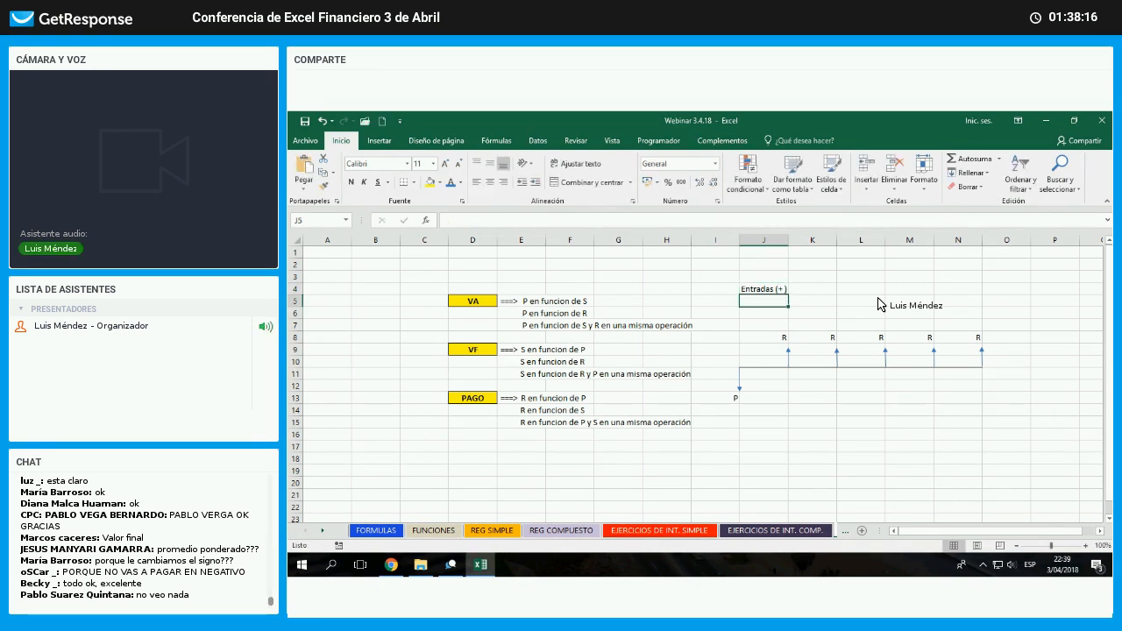
pyautogui.write('Salidas')
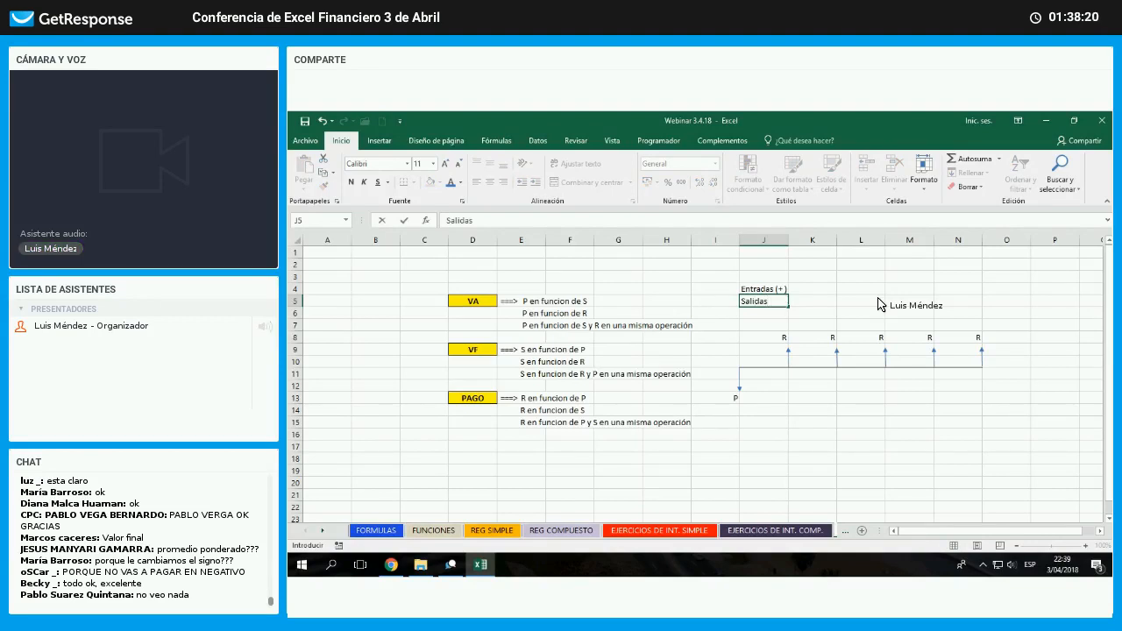
pyautogui.write('   ( - )')
pyautogui.press('Return')
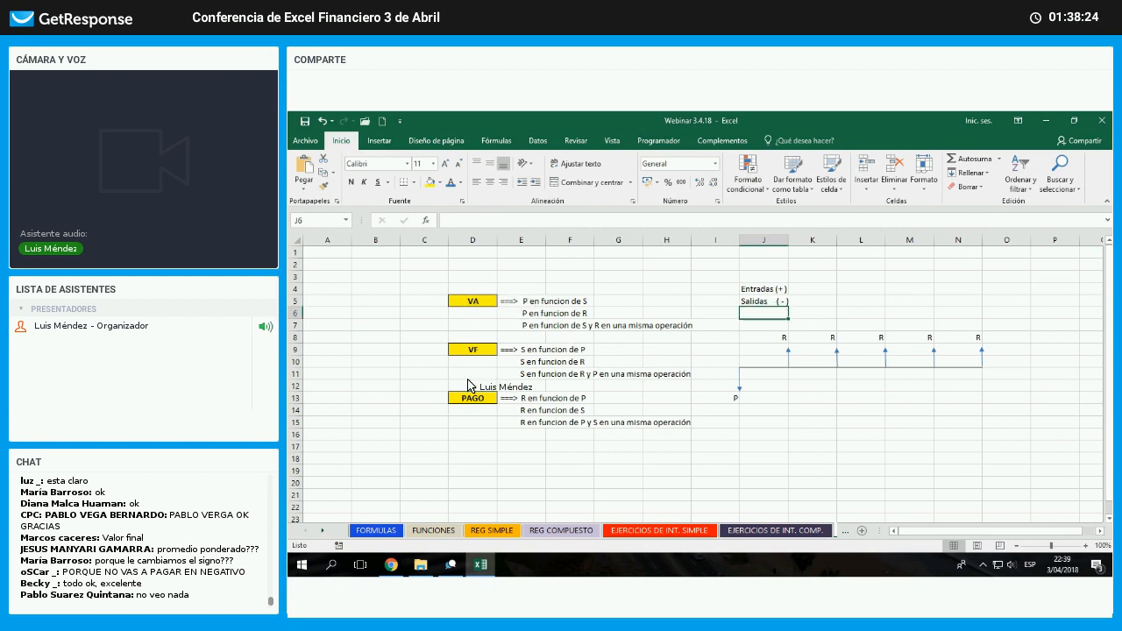
# - Highlight the combined-operation lines in E7 and E15 and the Entradas/Salidas legend in J4:J5
pyautogui.moveTo(473, 277); pyautogui.dragTo(570, 422)
pyautogui.click(666, 434)
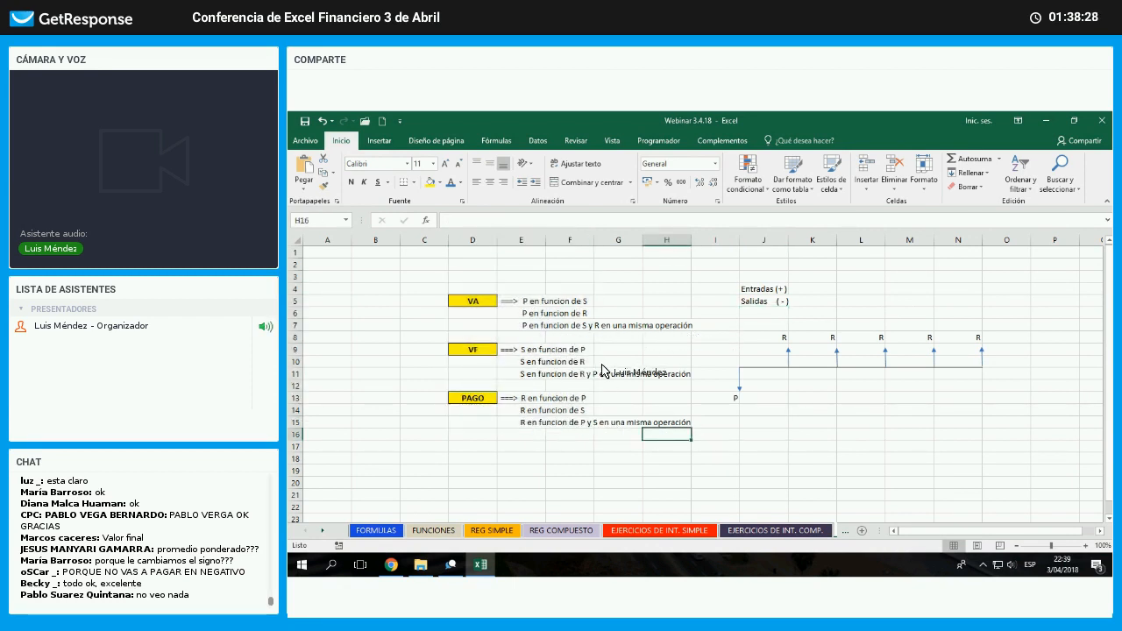
pyautogui.moveTo(533, 379); pyautogui.dragTo(633, 375)
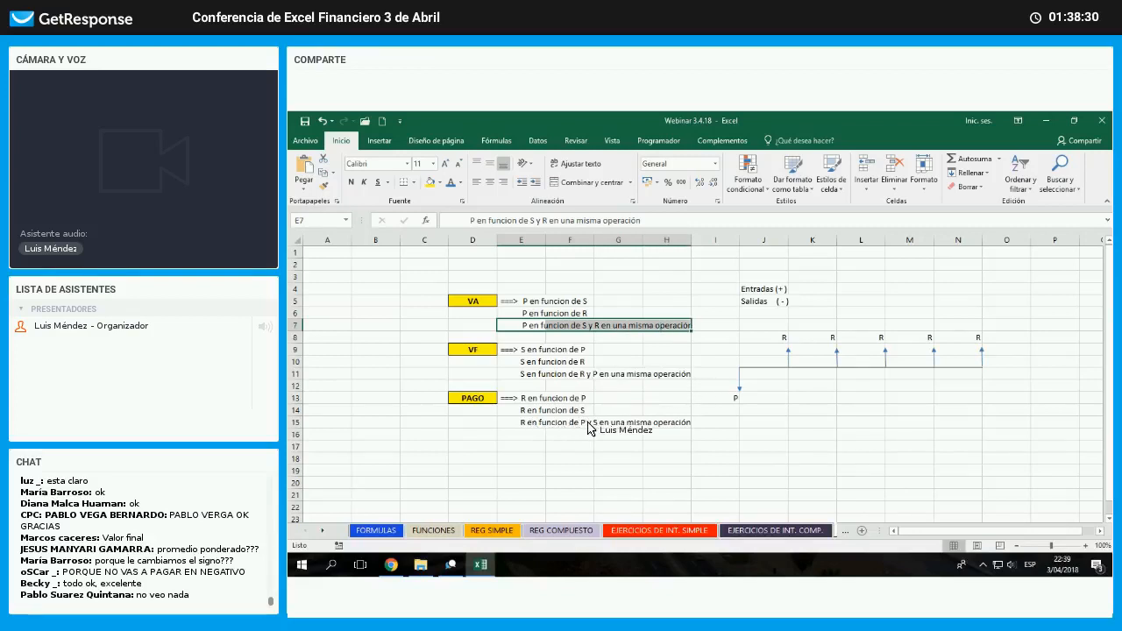
pyautogui.moveTo(526, 423); pyautogui.dragTo(667, 423)
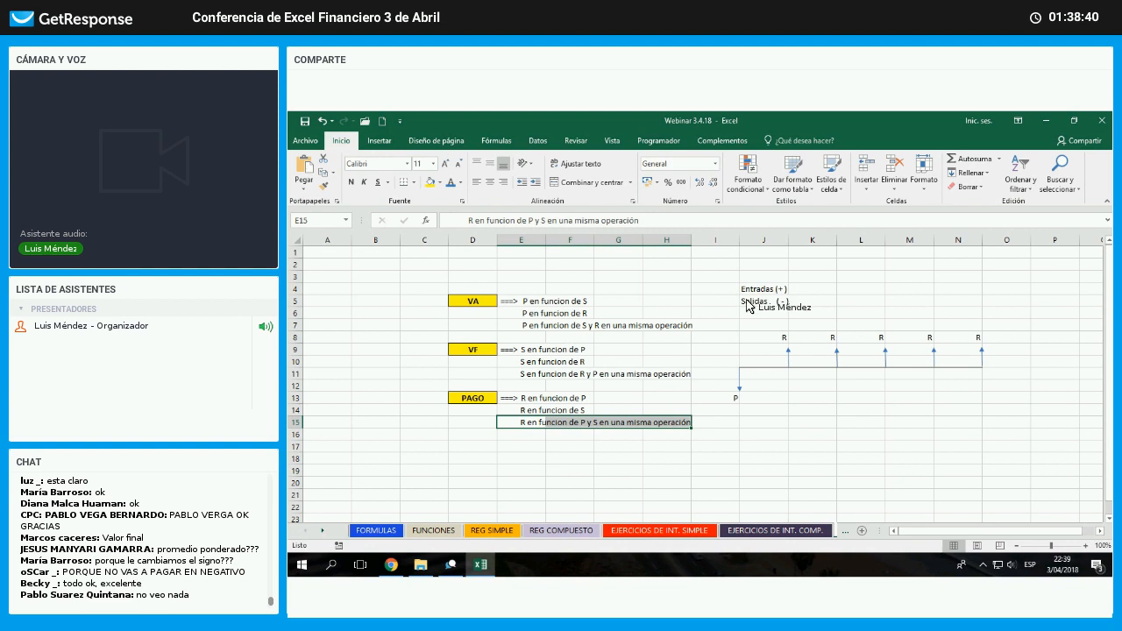
pyautogui.moveTo(764, 290); pyautogui.dragTo(764, 302)
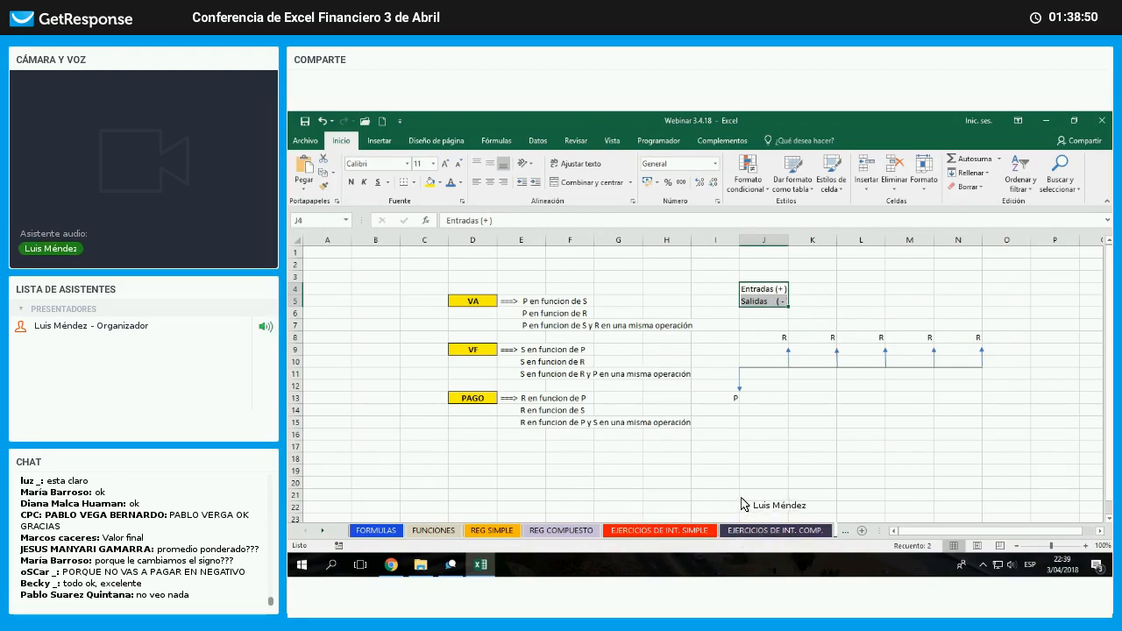
# - Go to the EJERCICIOS DE INT. COMP. sheet and check the Prestamo (VA) entry of exercise 2
pyautogui.click(775, 530)
pyautogui.click(718, 398)
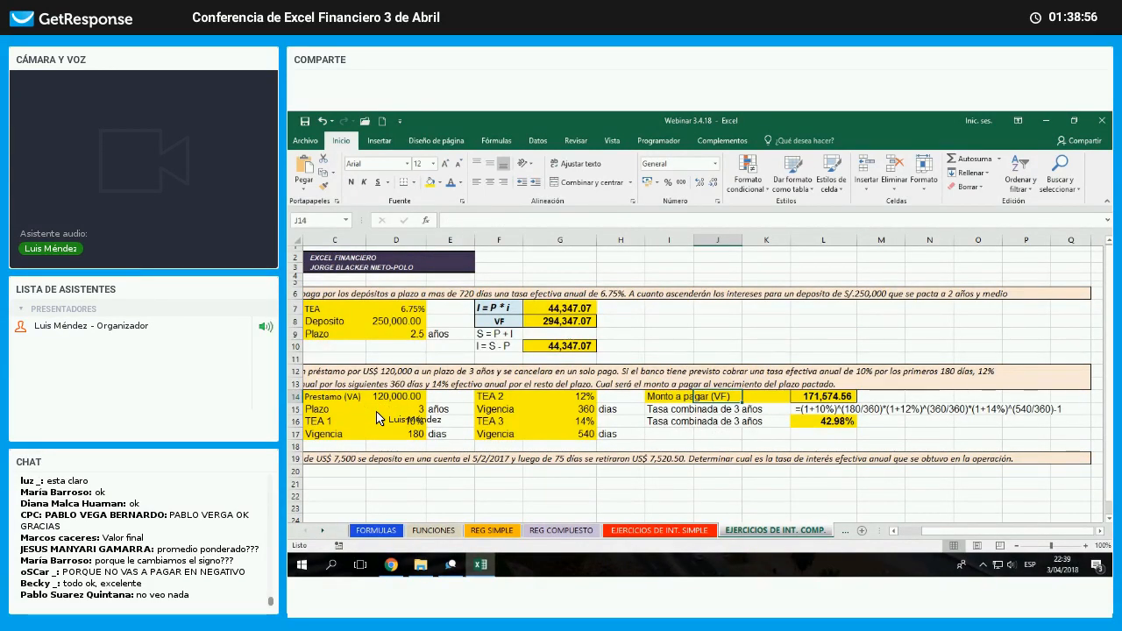
pyautogui.click(334, 397)
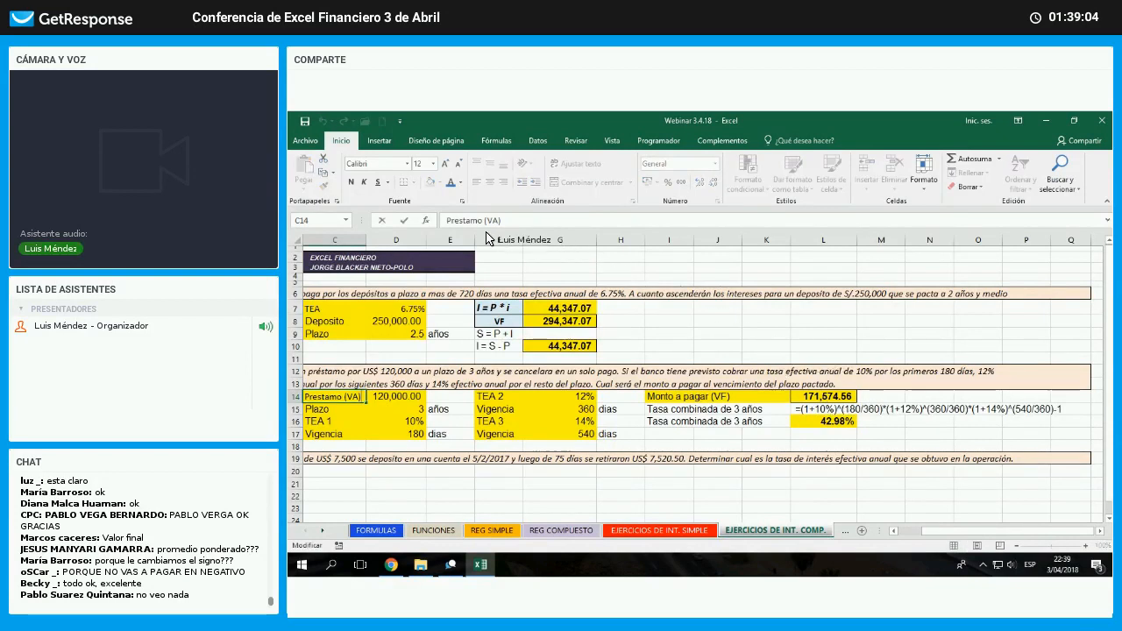
# - Remove the minus sign in front of VF in the Monto a pagar (VF) formula in L14
pyautogui.click(823, 396)
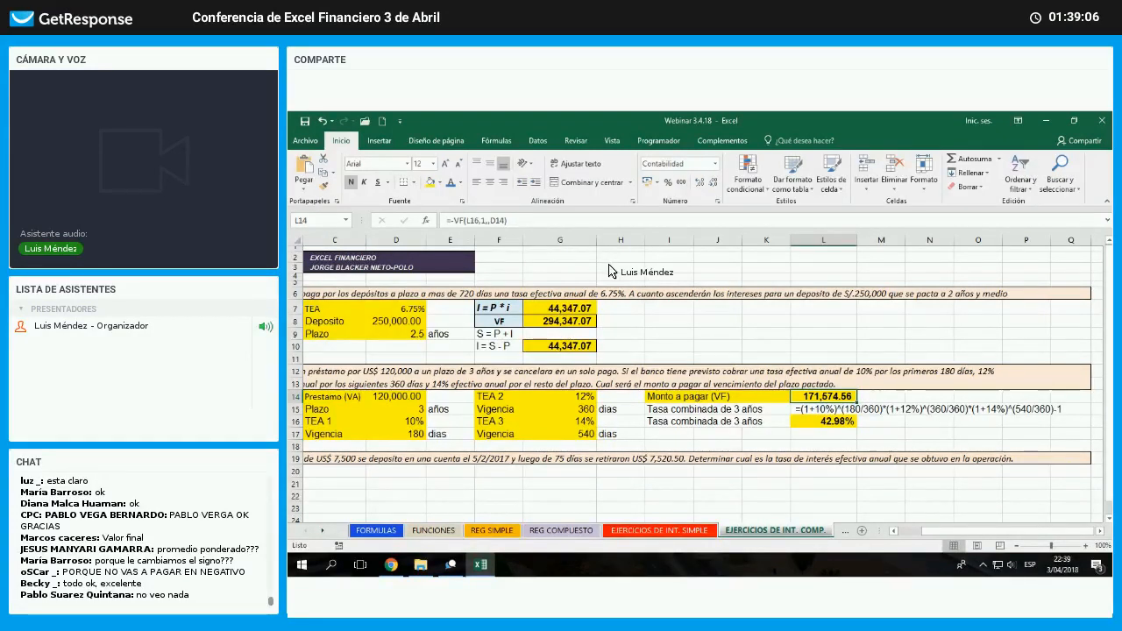
pyautogui.click(455, 221)
pyautogui.press('BackSpace')
pyautogui.press('Return')
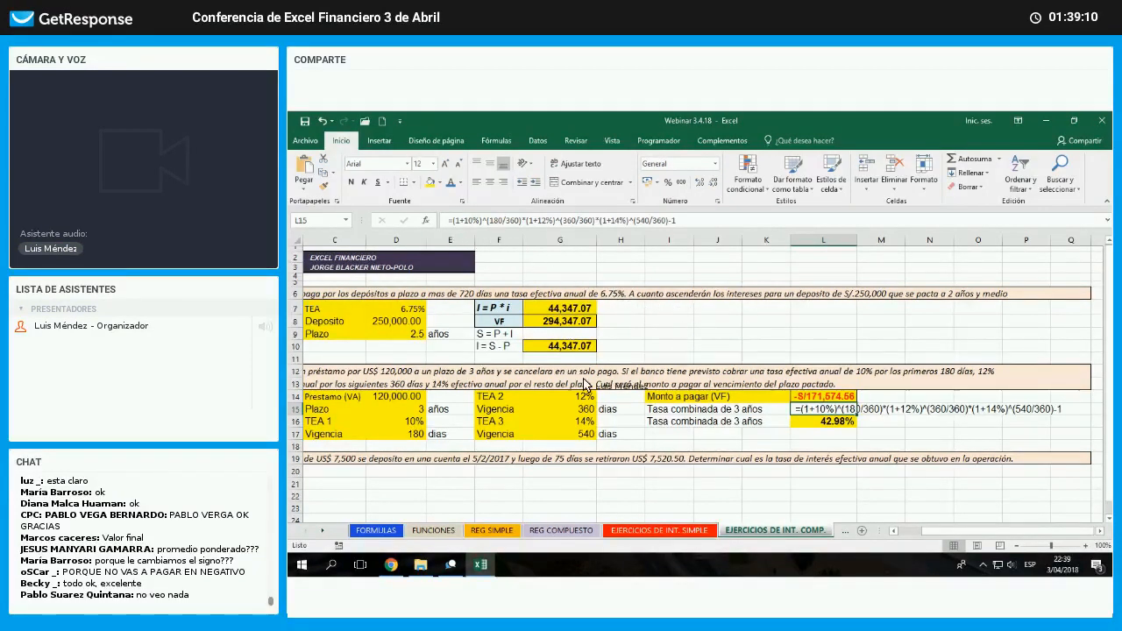
pyautogui.press('Up')
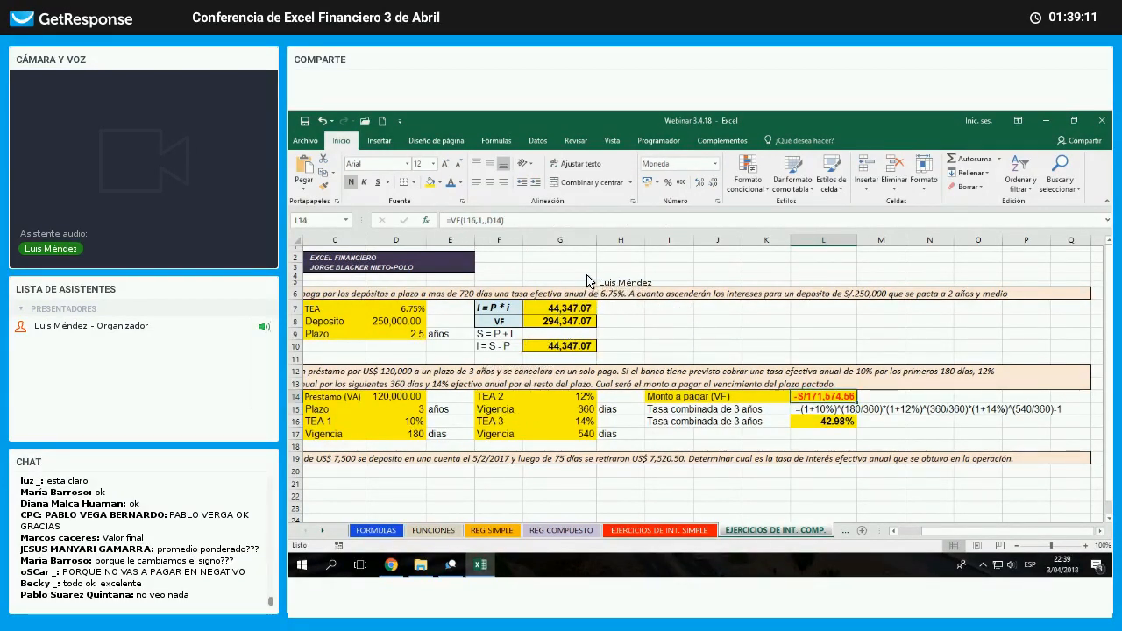
# - Examine the function arguments of the VF formula in L14, keeping the loan cell D14 in view
pyautogui.hotkey('shift', 'F3')
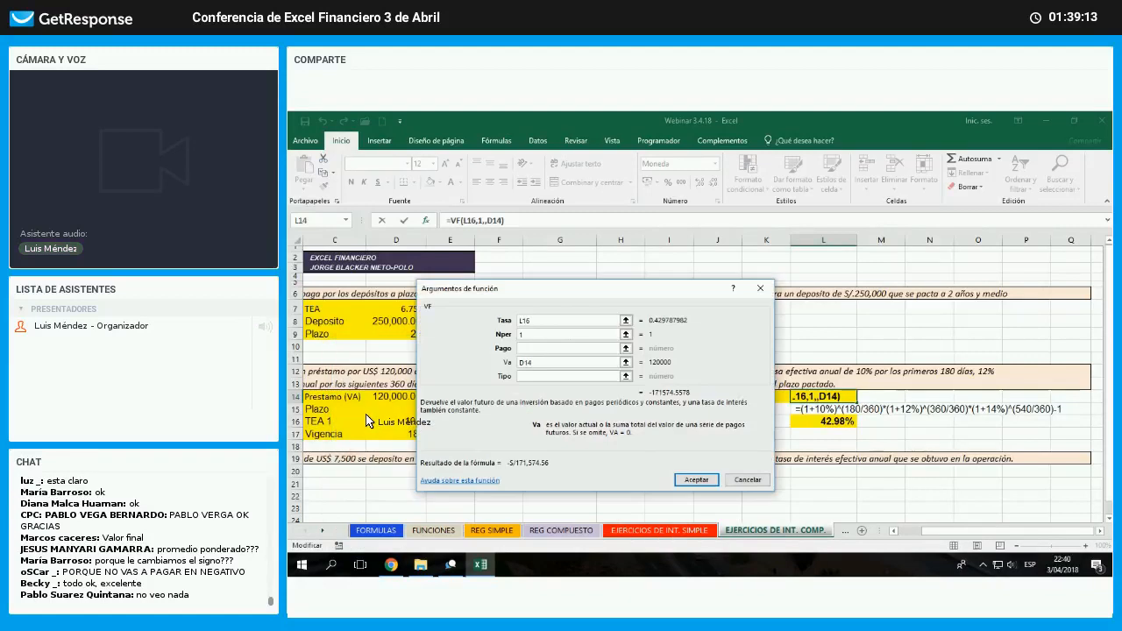
pyautogui.moveTo(525, 289); pyautogui.dragTo(555, 251)
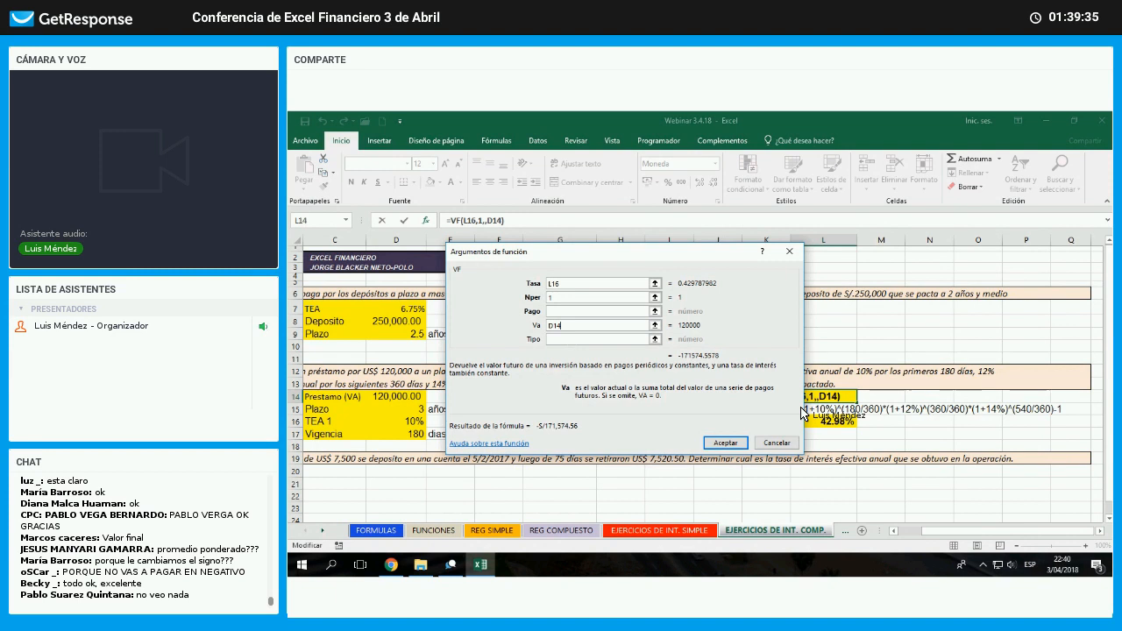
pyautogui.press('Return')
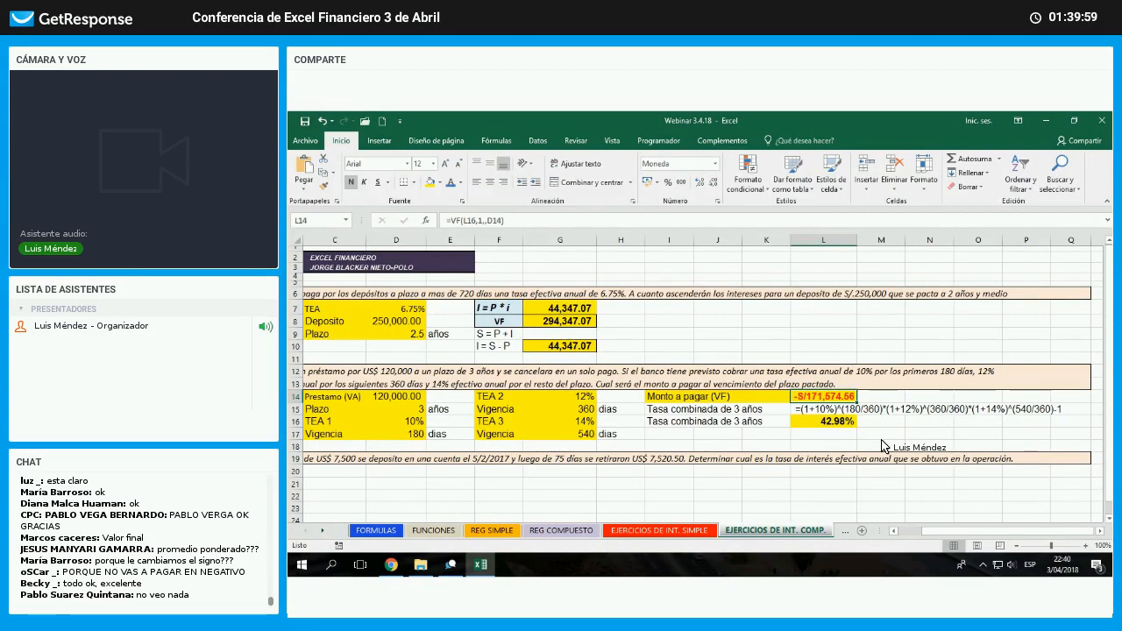
# - Restore the minus sign in L14 so the formula reads =-VF(L16,1,,D14)
pyautogui.press('F2')
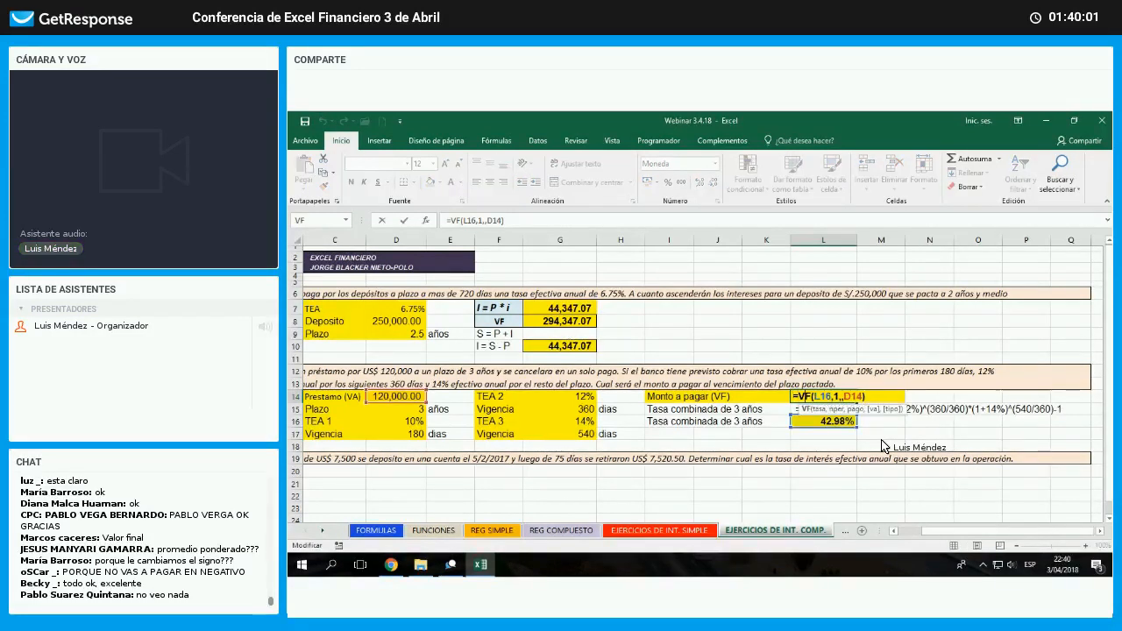
pyautogui.press('Return')
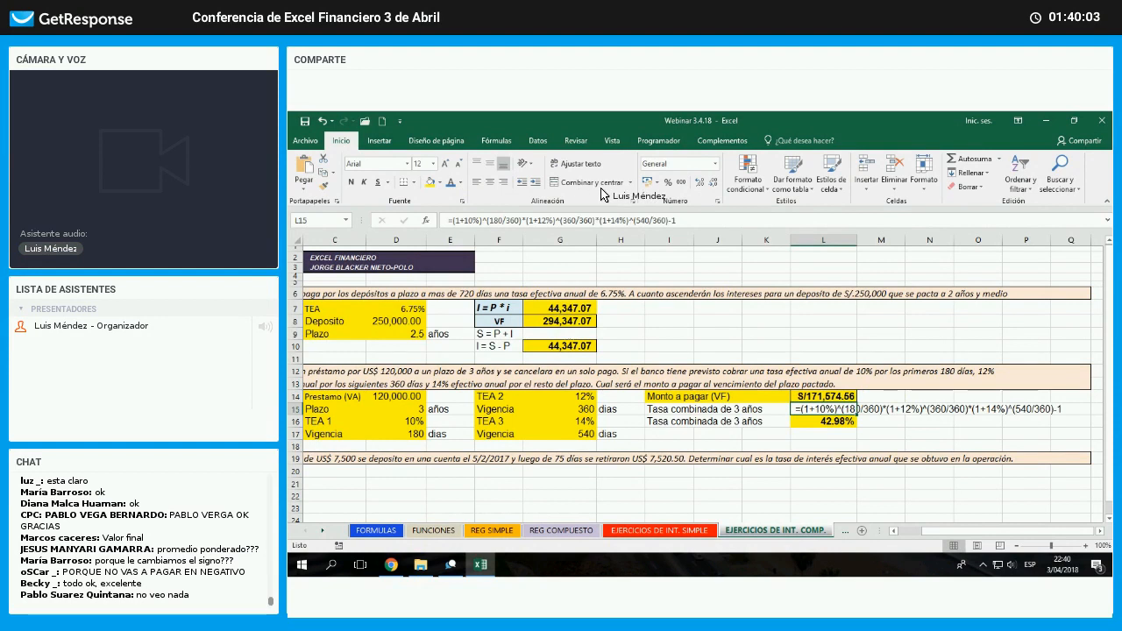
pyautogui.press('Up')
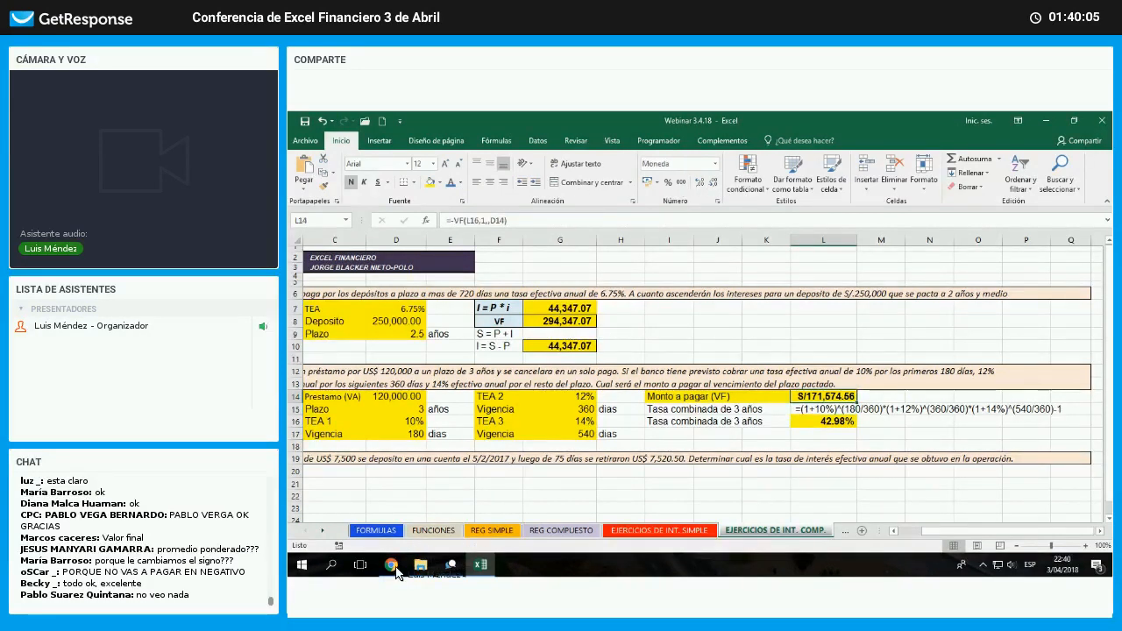
# - Enter the label "TEA" in C24, below Monto acumulado (VF) in exercise 3
pyautogui.click(418, 525)
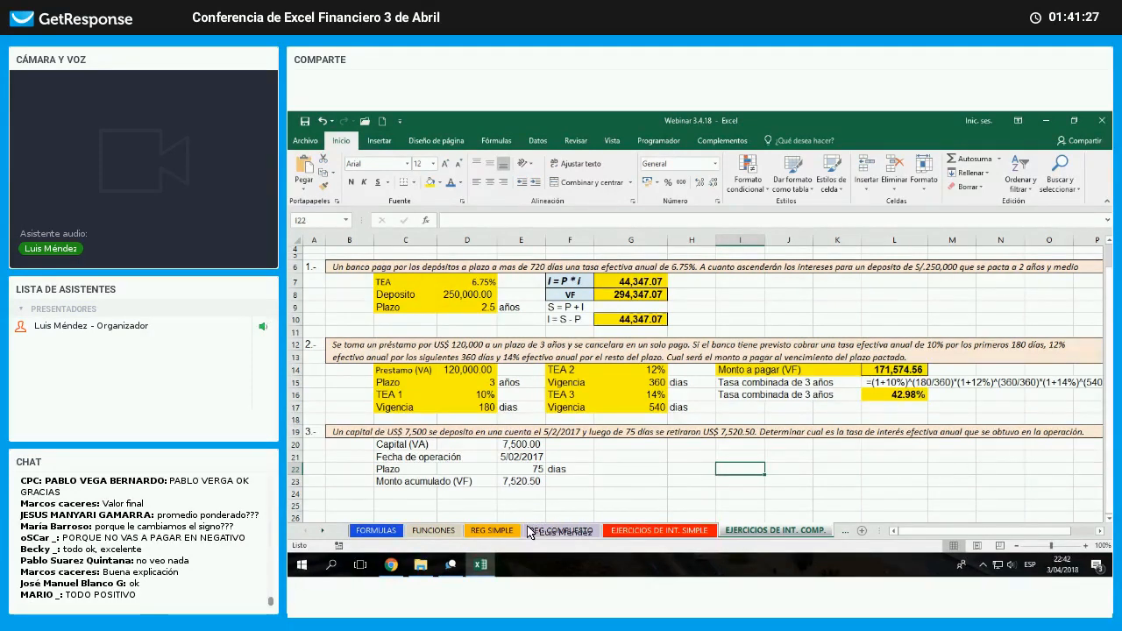
pyautogui.click(405, 493)
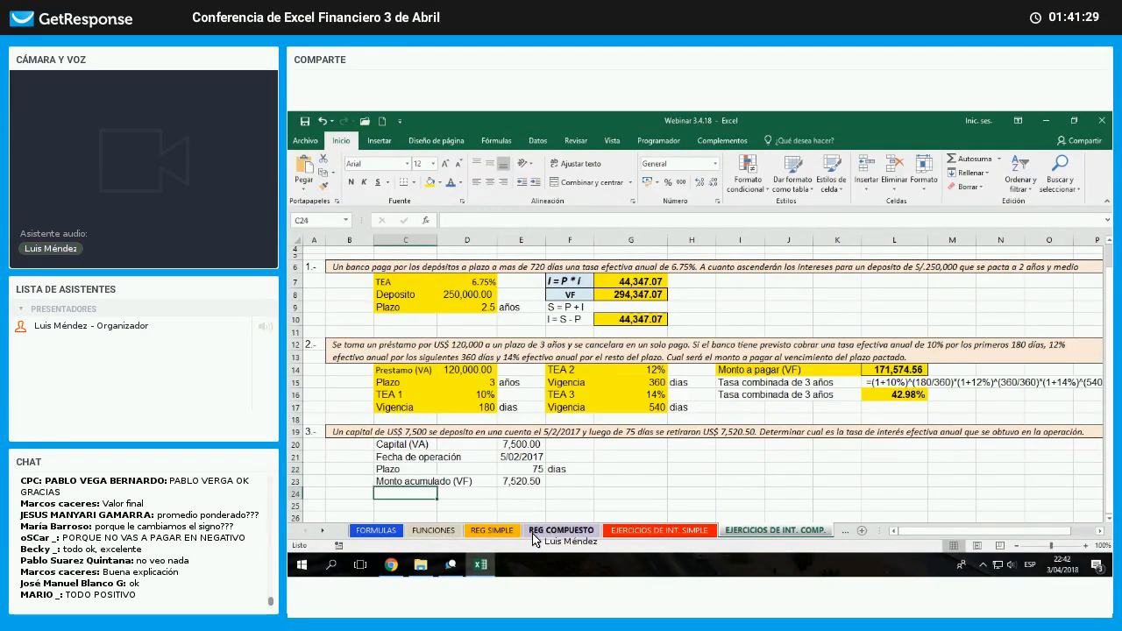
pyautogui.write('TEA')
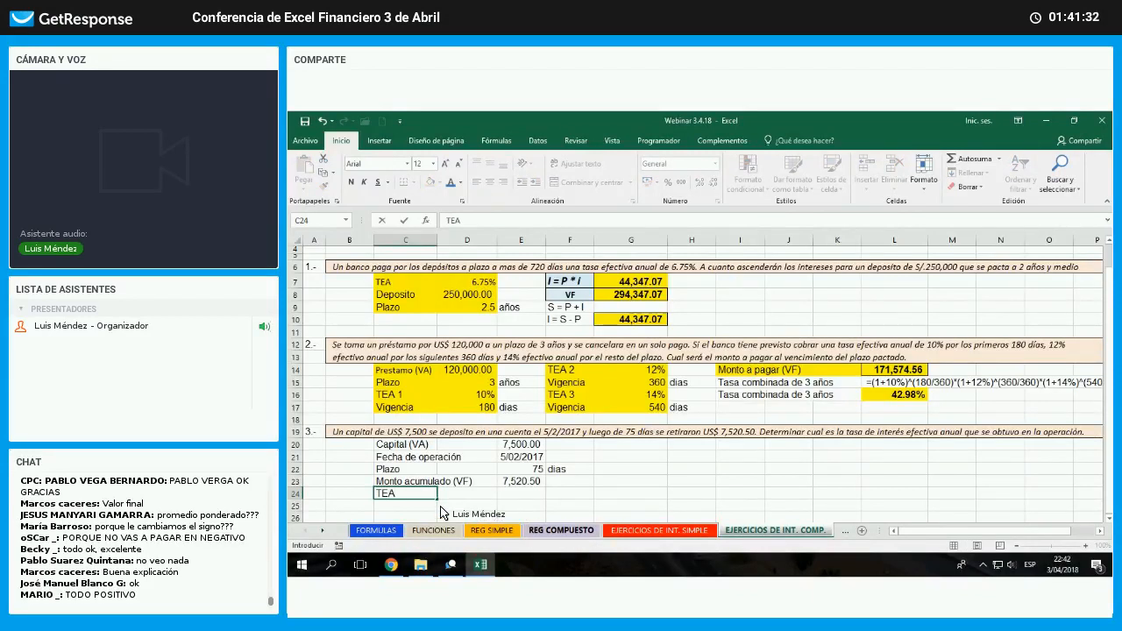
pyautogui.click(517, 495)
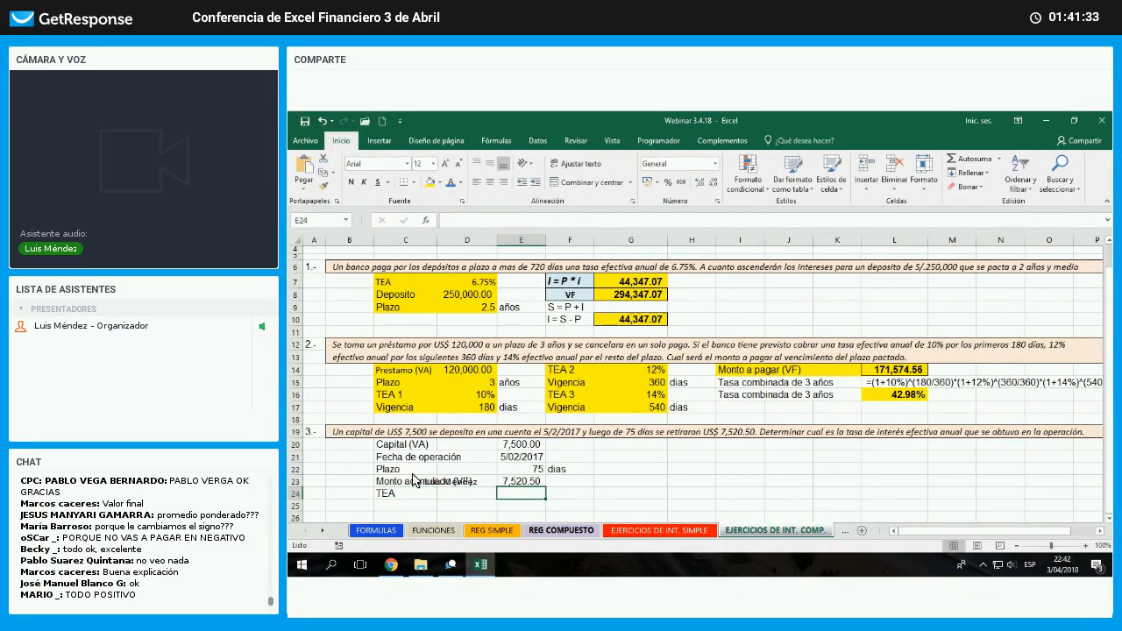
# - Fill the exercise 3 data block C20:E24 with yellow
pyautogui.moveTo(396, 445); pyautogui.dragTo(521, 506)
pyautogui.moveTo(396, 444); pyautogui.dragTo(526, 495)
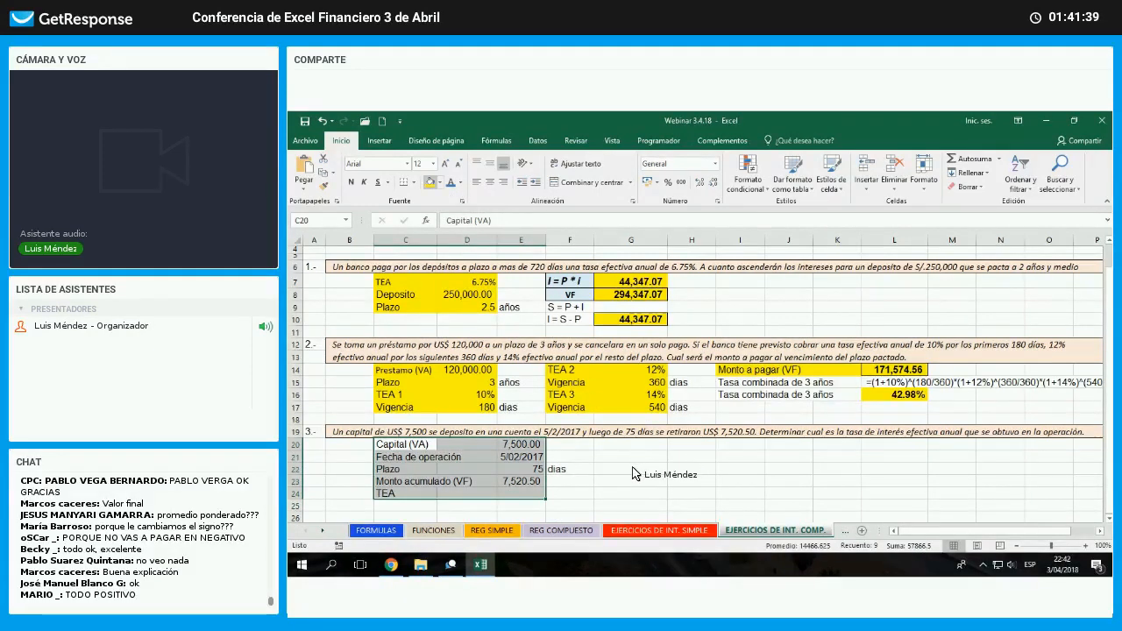
pyautogui.click(430, 182)
pyautogui.click(631, 469)
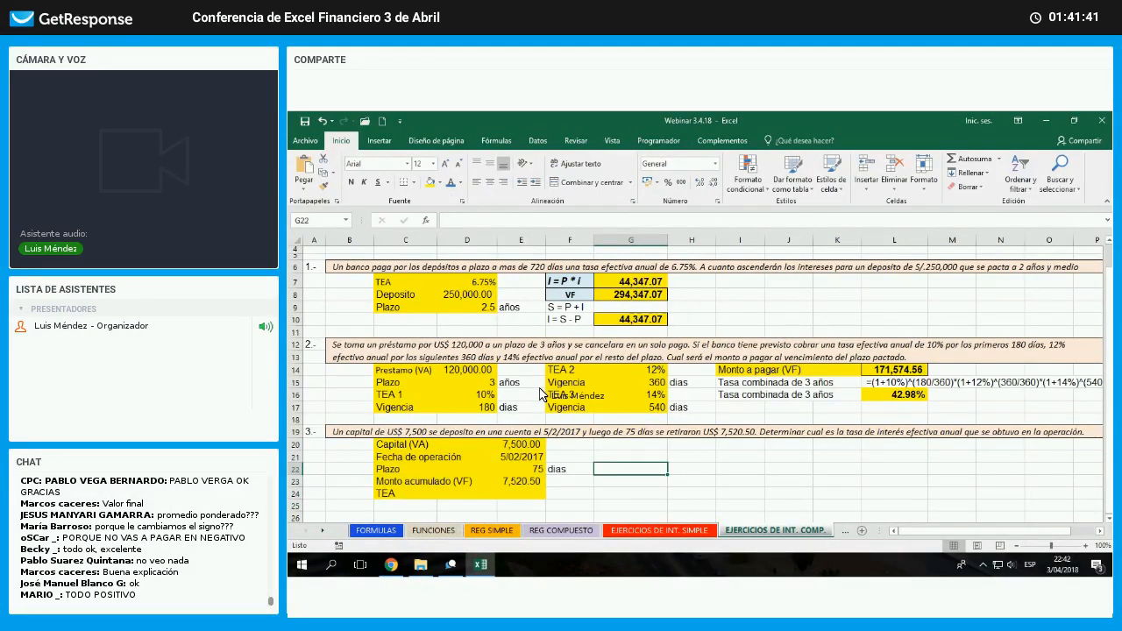
# - Consult the FUNCIONES sheet and locate RRI in the INTERES COMPUESTO list
pyautogui.click(434, 531)
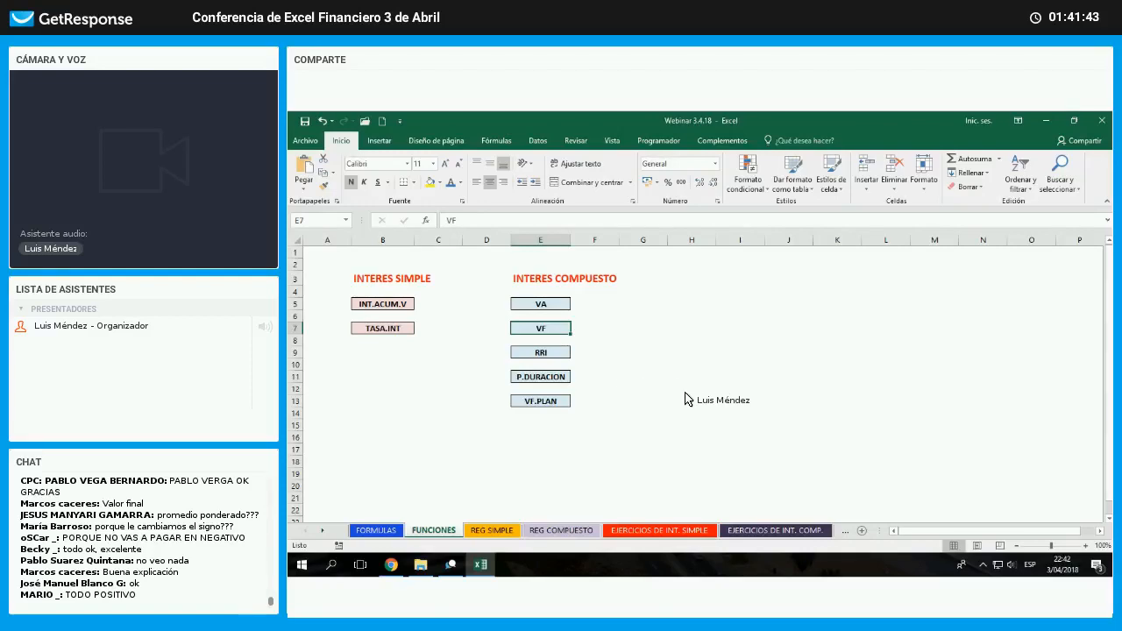
pyautogui.press('Down')
pyautogui.press('Down')
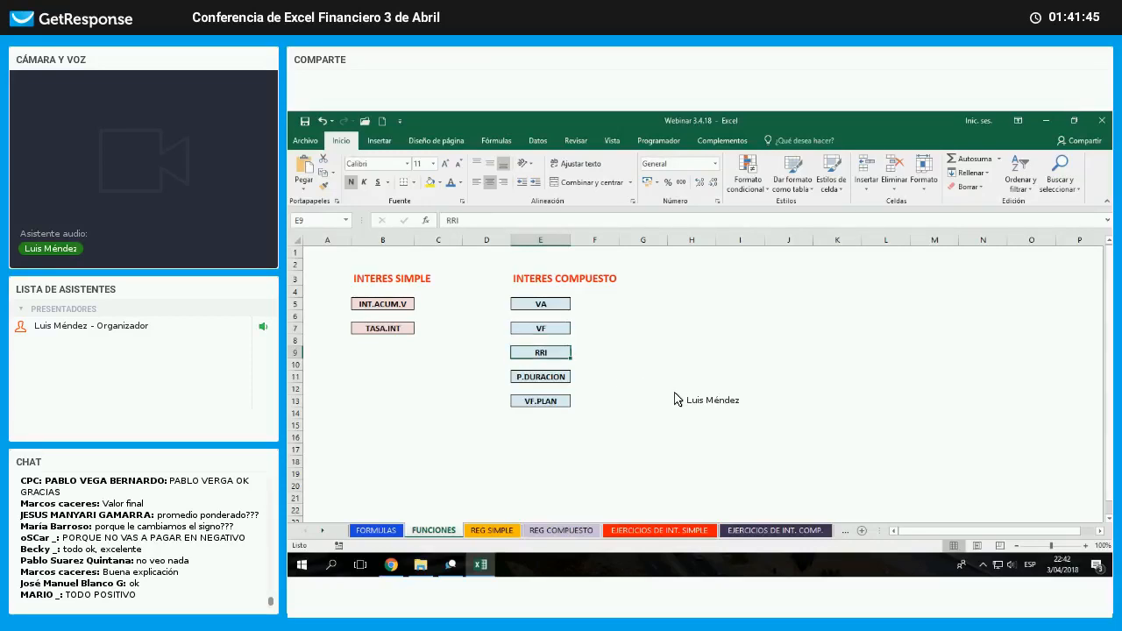
# - Copy the RRI label from the FUNCIONES sheet into G24, beside exercise 3's TEA row on EJERCICIOS DE INT. COMP
pyautogui.rightClick(560, 354)
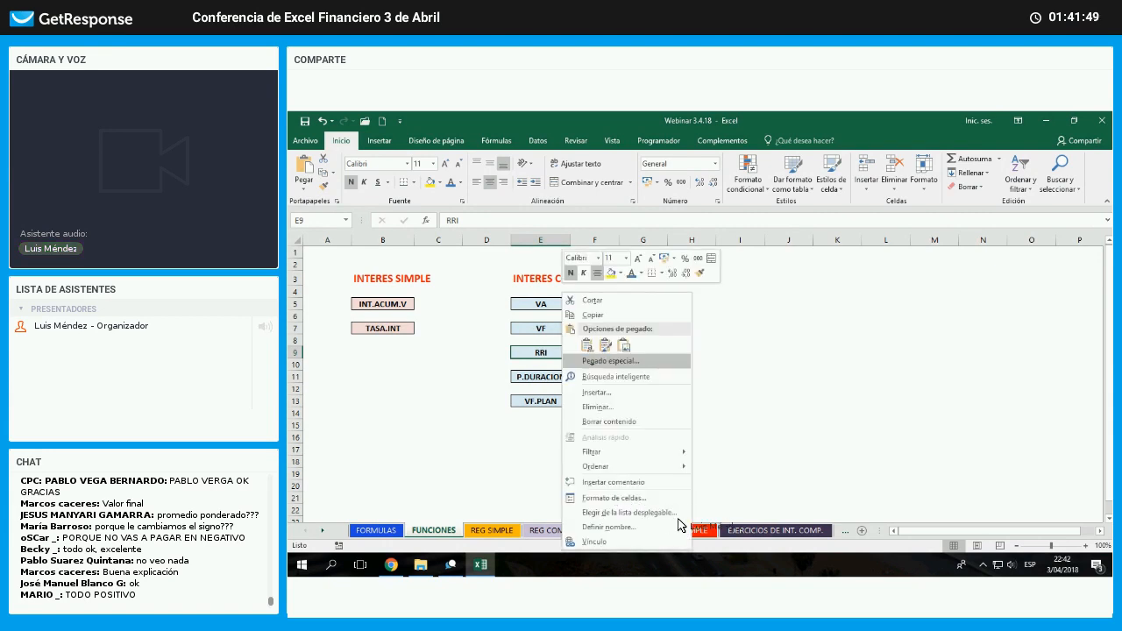
pyautogui.click(741, 536)
pyautogui.hotkey('ctrl', 'c')
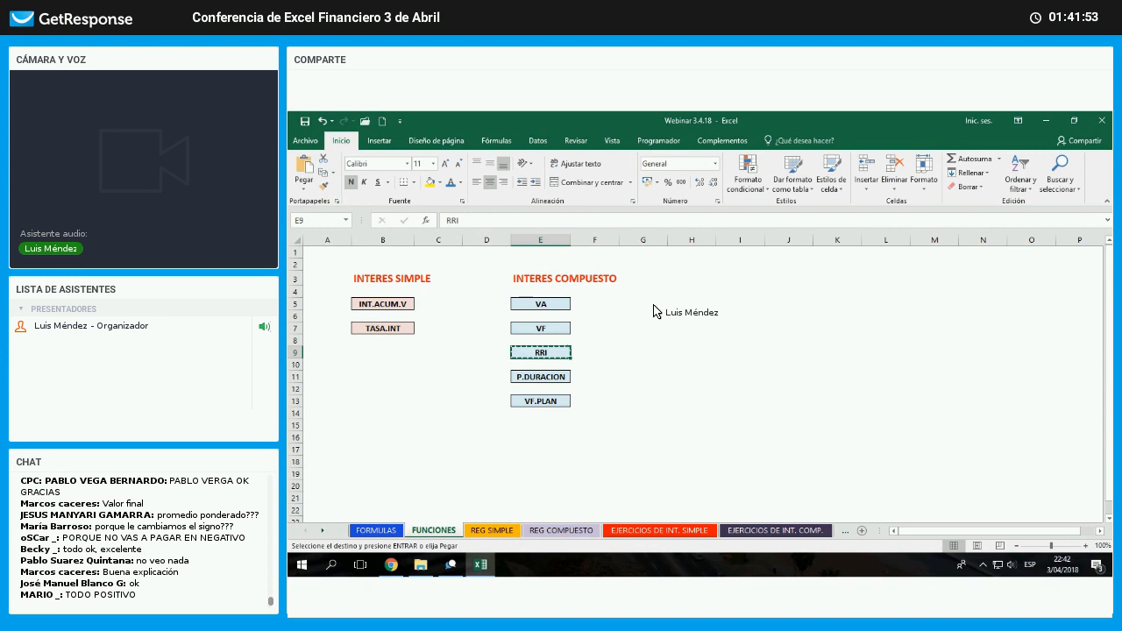
pyautogui.click(775, 530)
pyautogui.rightClick(626, 496)
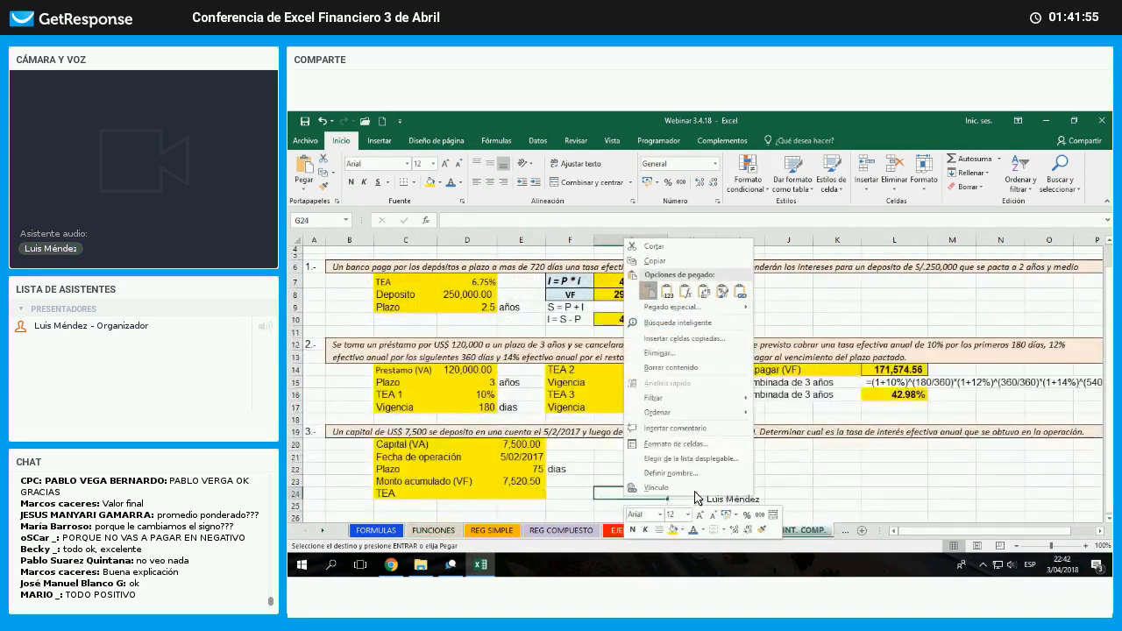
pyautogui.hotkey('ctrl', 'v')
# - Calculate the TEA in E24 with the RRI function, using E22/360 as Nper, E20 as Va and E23 as Vf
pyautogui.press('Left')
pyautogui.press('Left')
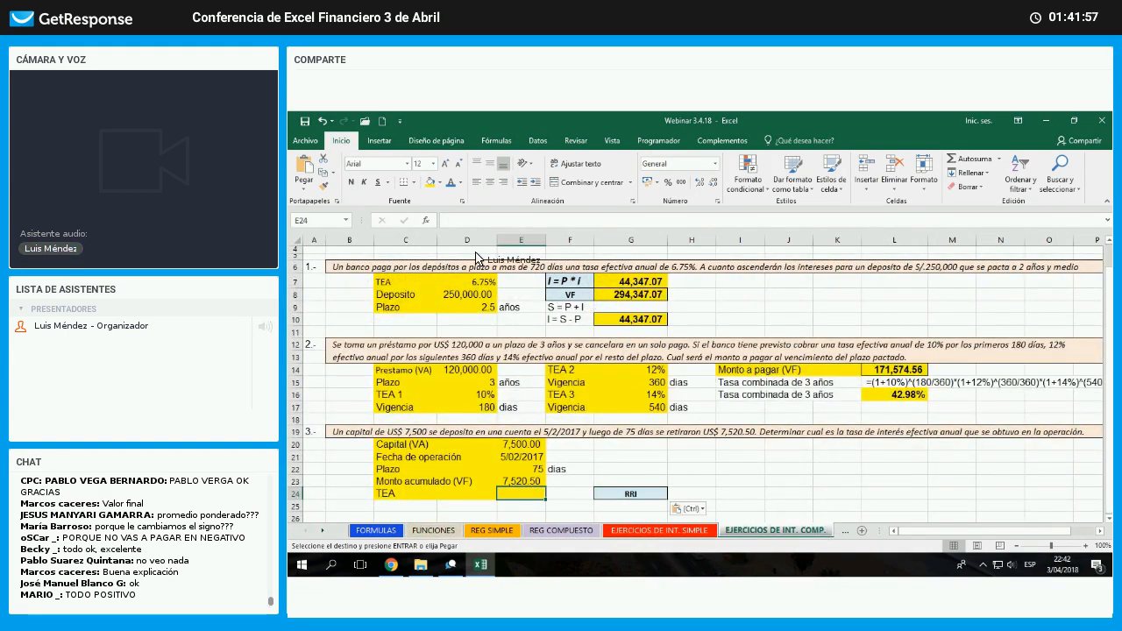
pyautogui.click(426, 220)
pyautogui.scroll(-10, 529, 366)
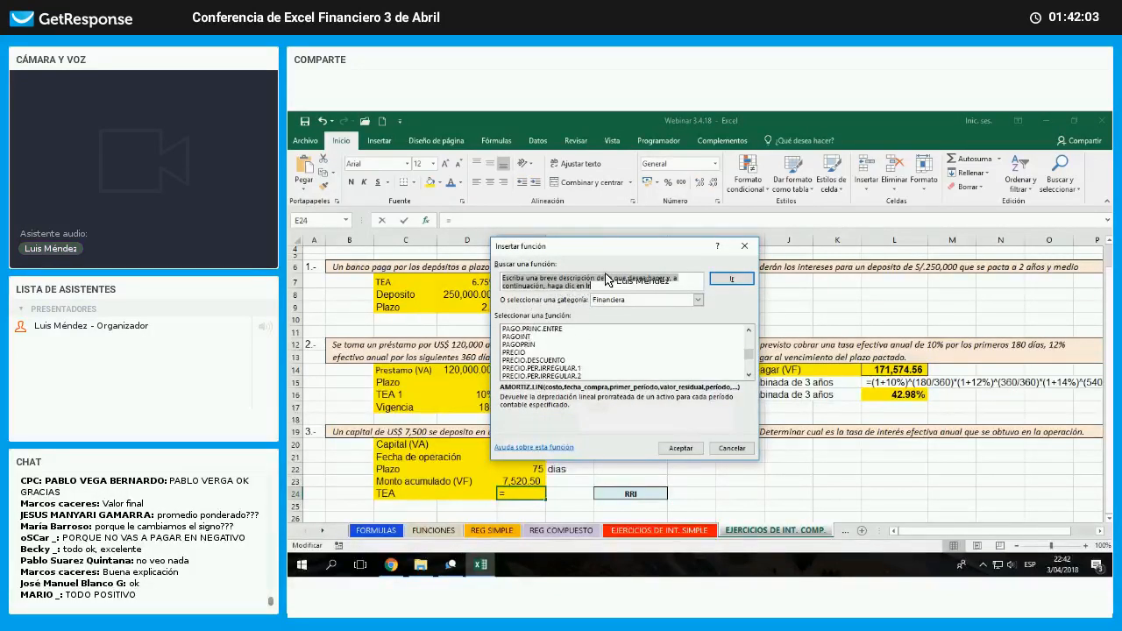
pyautogui.scroll(-3, 648, 280)
pyautogui.doubleClick(507, 360)
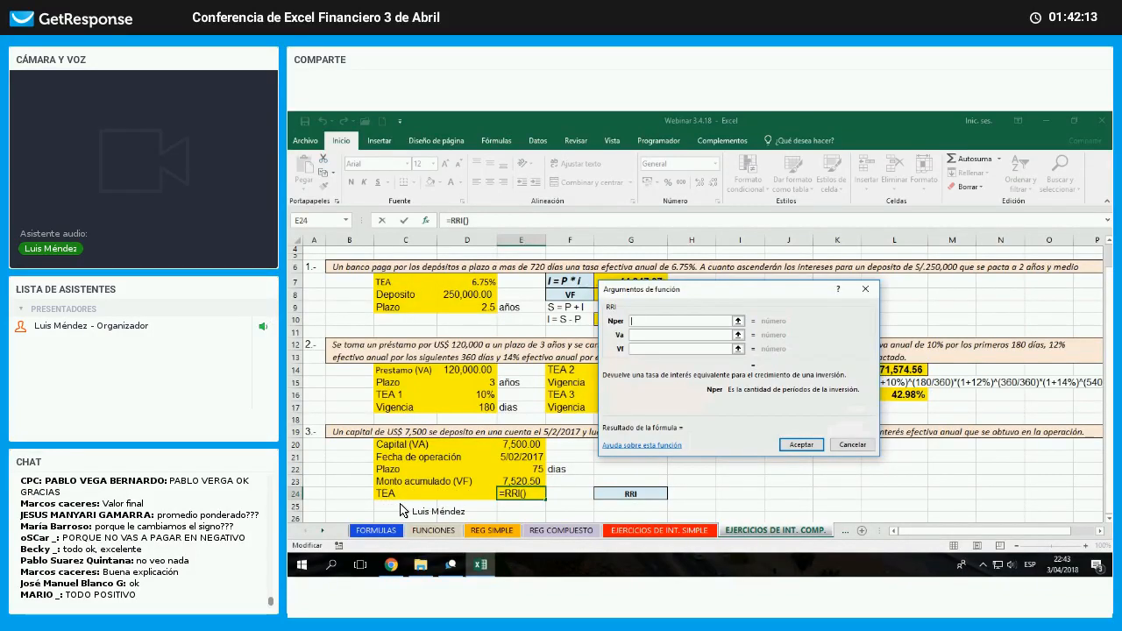
pyautogui.click(526, 473)
pyautogui.write('/360')
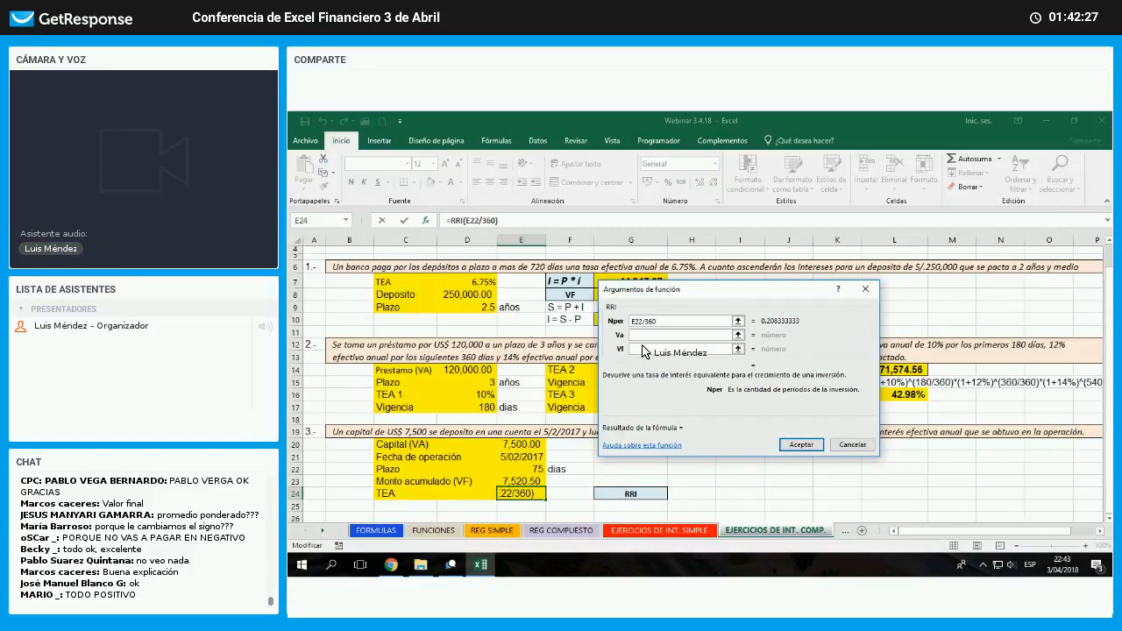
pyautogui.press('Tab')
pyautogui.click(535, 445)
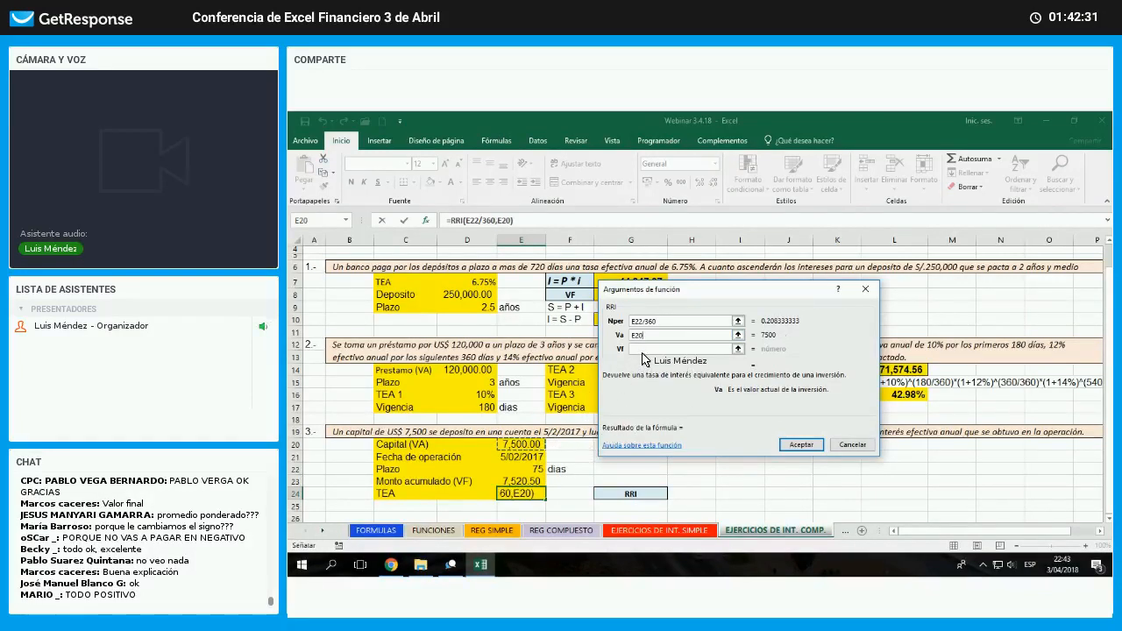
pyautogui.press('Tab')
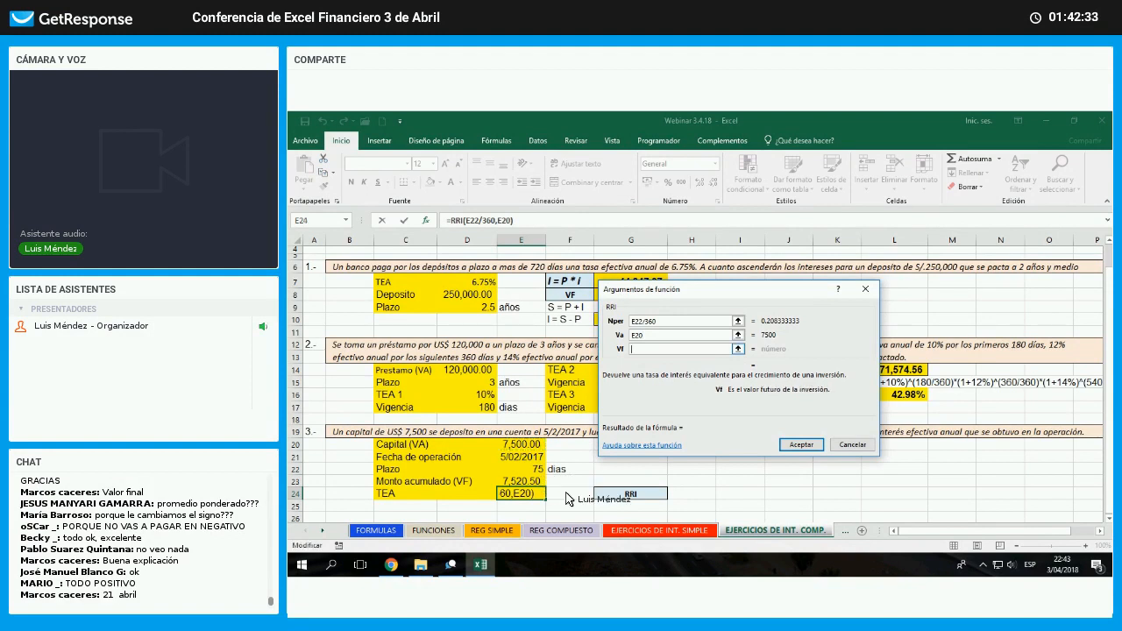
pyautogui.click(531, 481)
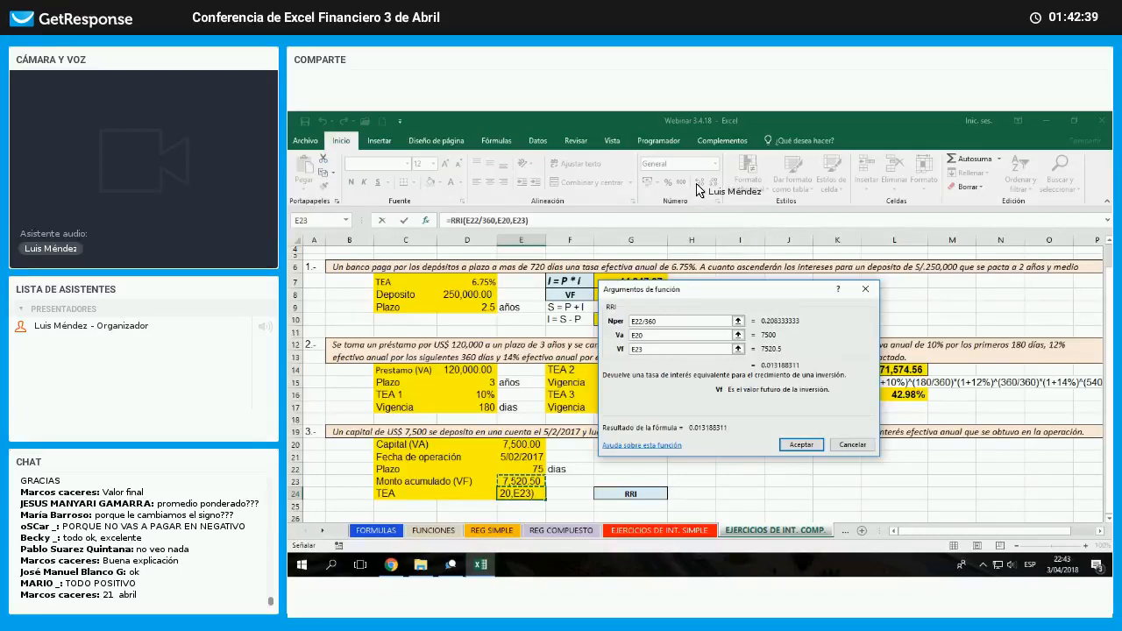
pyautogui.click(801, 444)
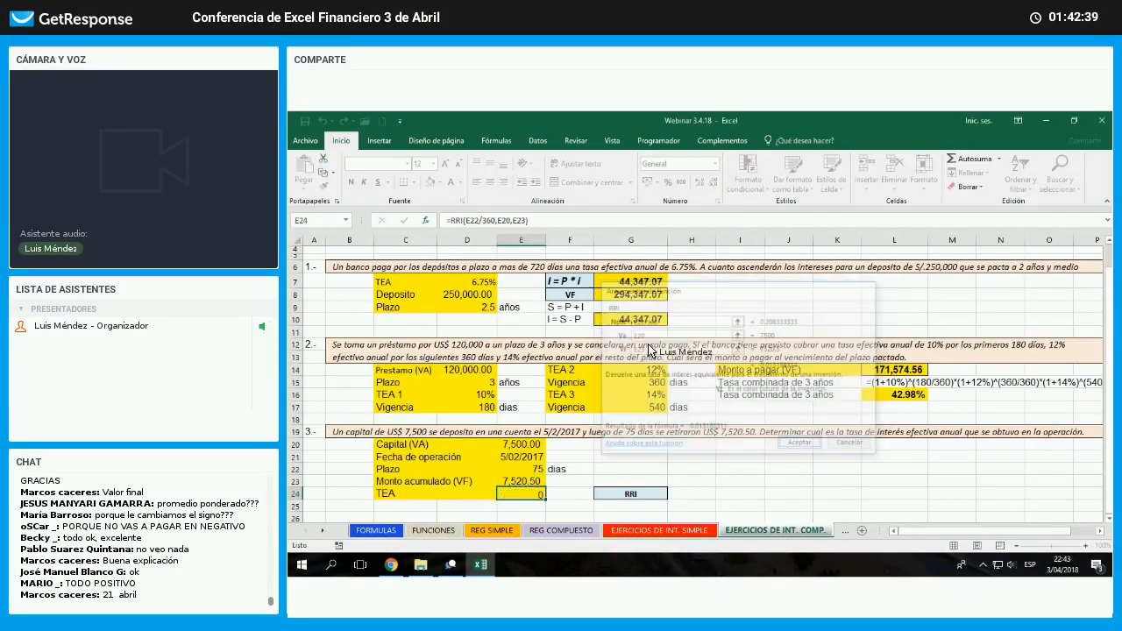
# - Format exercise 3's TEA result in E24 as a bold percentage with two decimals
pyautogui.click(651, 467)
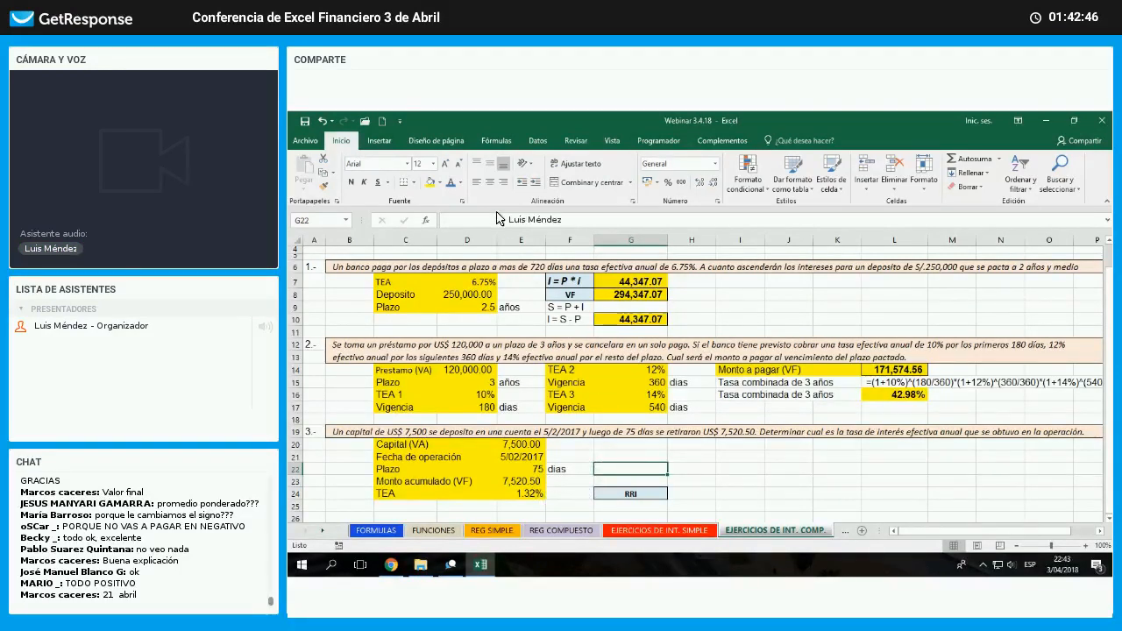
pyautogui.click(522, 494)
pyautogui.click(351, 183)
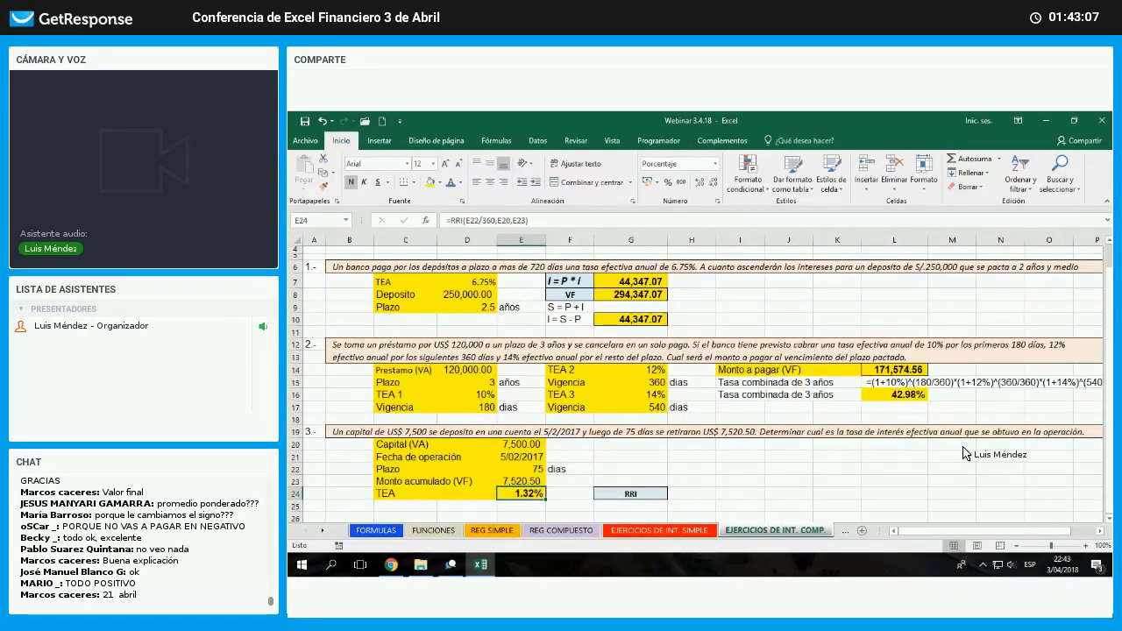
pyautogui.press('Up')
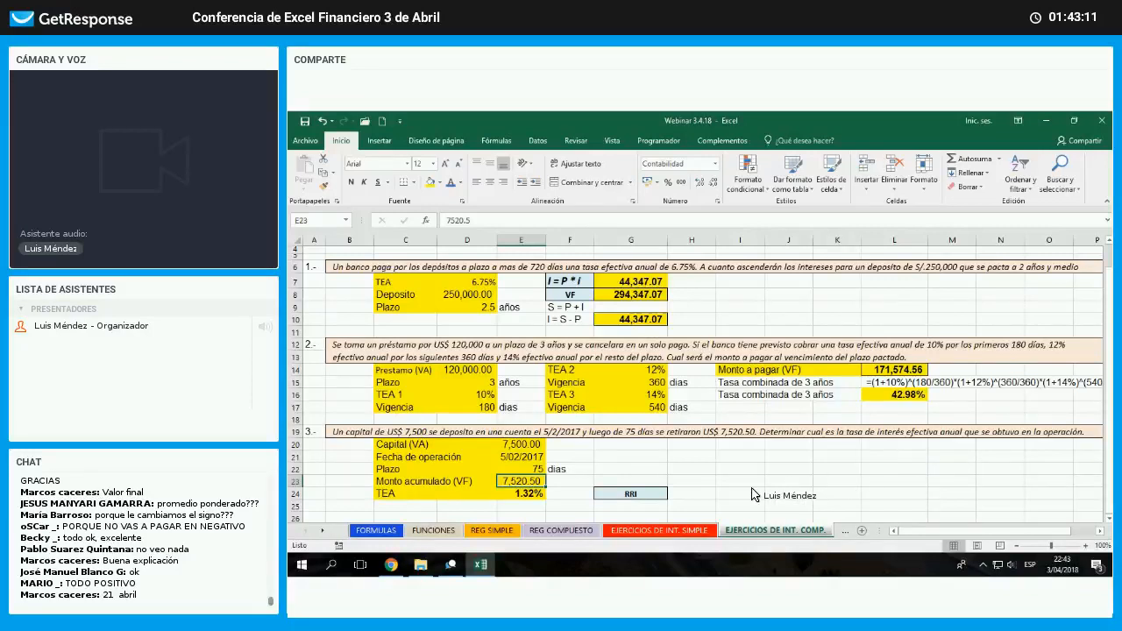
pyautogui.click(650, 496)
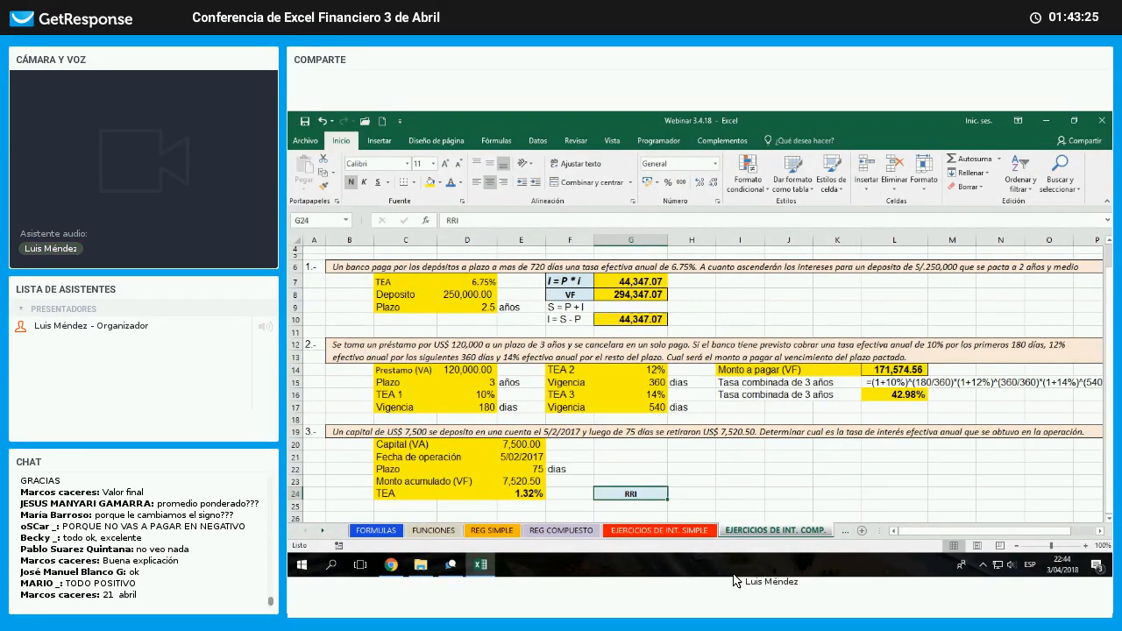
# - Calculate the period's rate in E25, below the RRI result, with the formula =+(E23-E20)/E20
pyautogui.press('Left')
pyautogui.press('Left')
pyautogui.press('Down')
pyautogui.write('+')
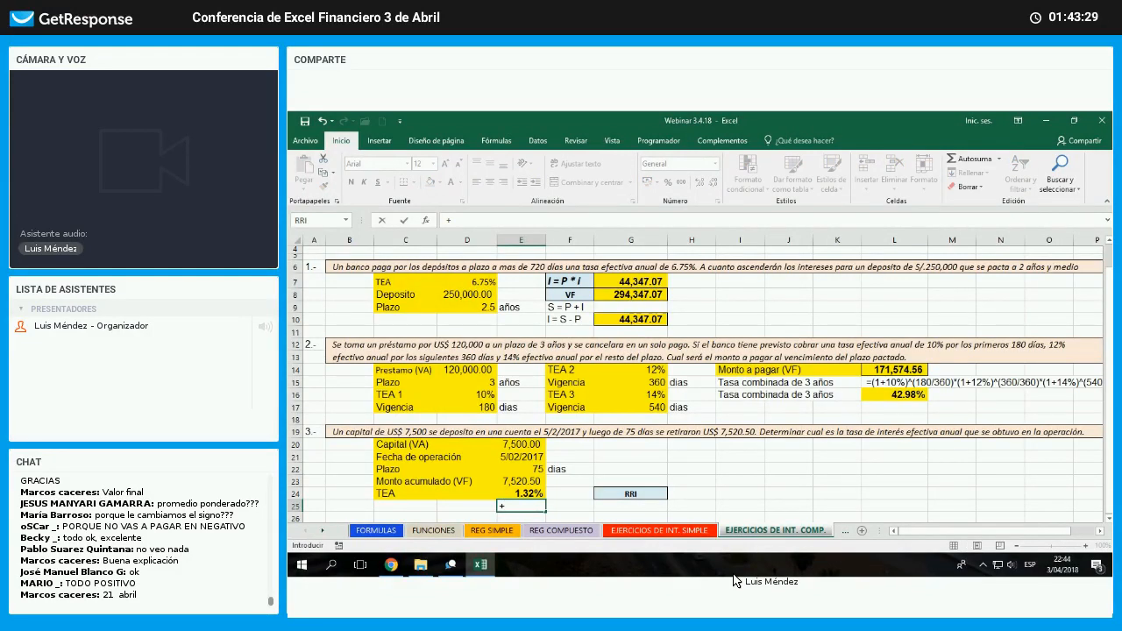
pyautogui.write('(')
pyautogui.press('Up')
pyautogui.press('Up')
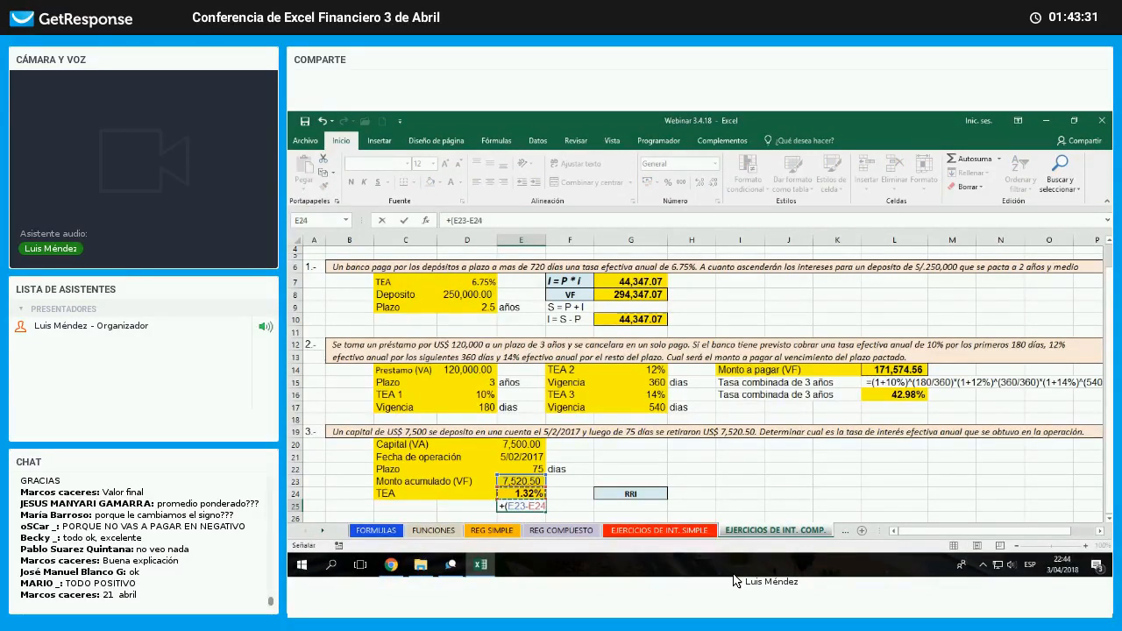
pyautogui.write('-')
pyautogui.press('Up')
pyautogui.press('Up')
pyautogui.press('Up')
pyautogui.press('Up')
pyautogui.press('Up')
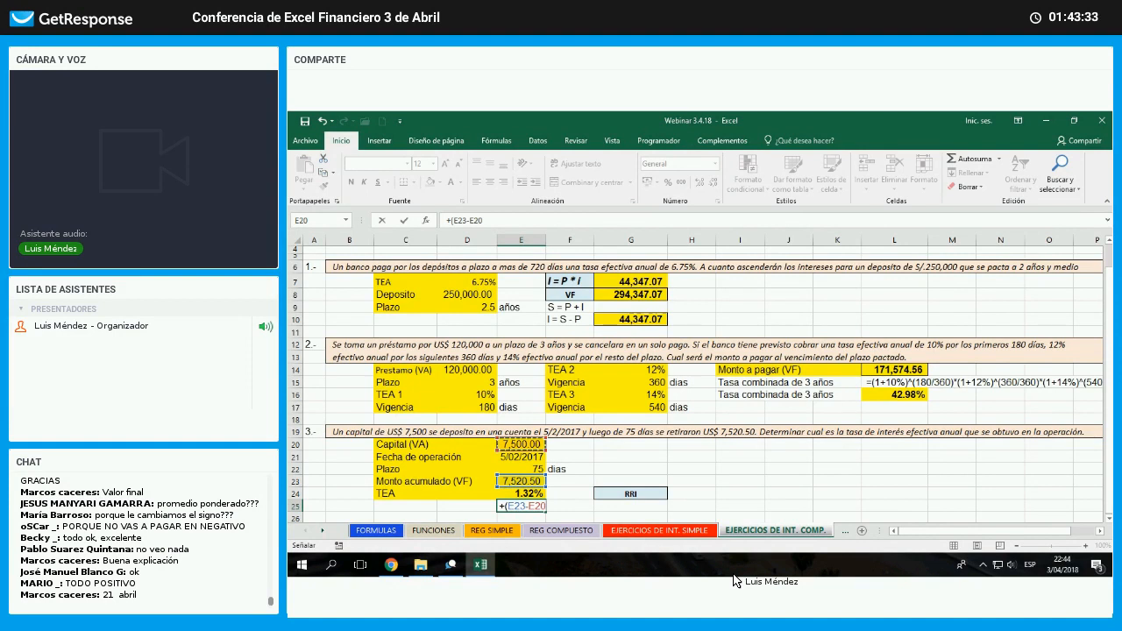
pyautogui.write(')/')
pyautogui.press('Up')
pyautogui.press('Up')
pyautogui.press('Up')
pyautogui.press('Up')
pyautogui.press('Up')
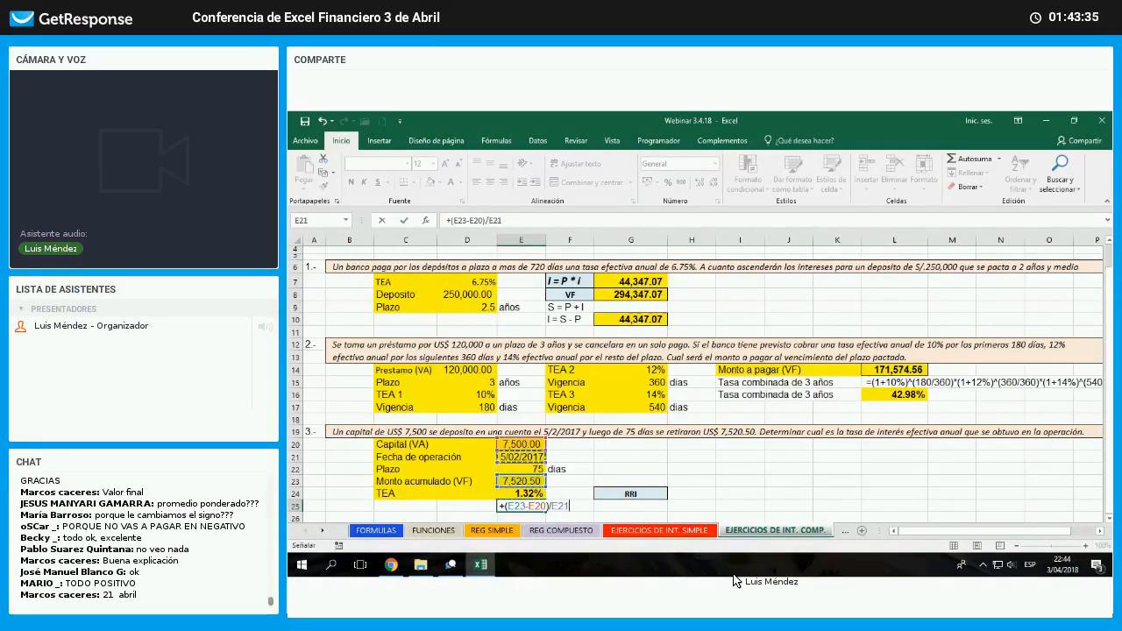
pyautogui.press('Return')
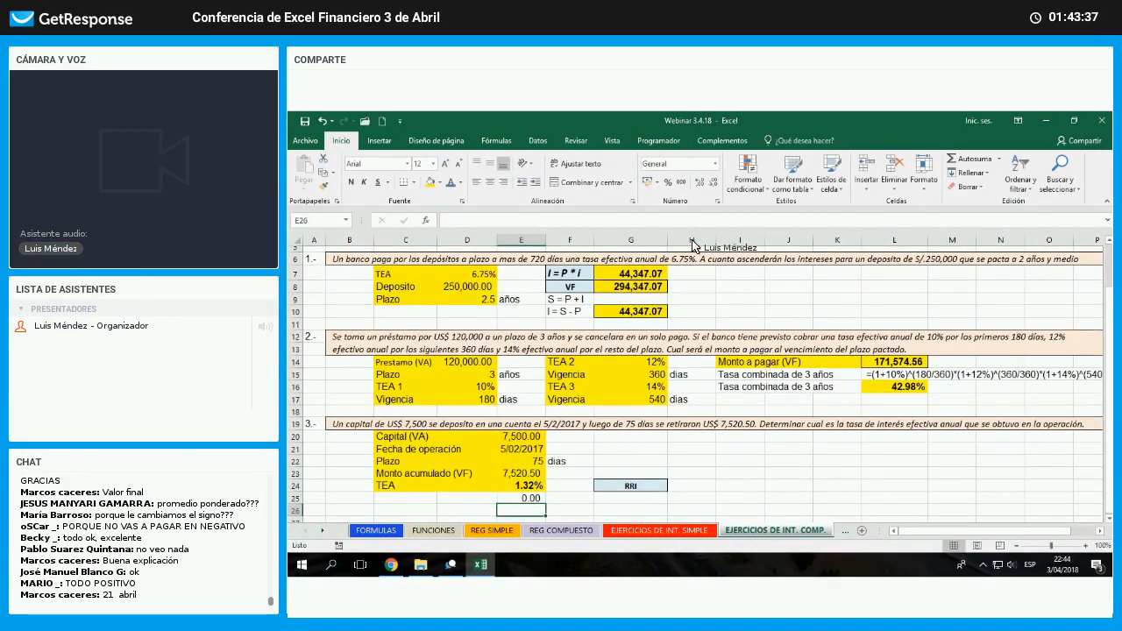
# - Format the period rate in E25 as a percentage with four decimals
pyautogui.press('Up')
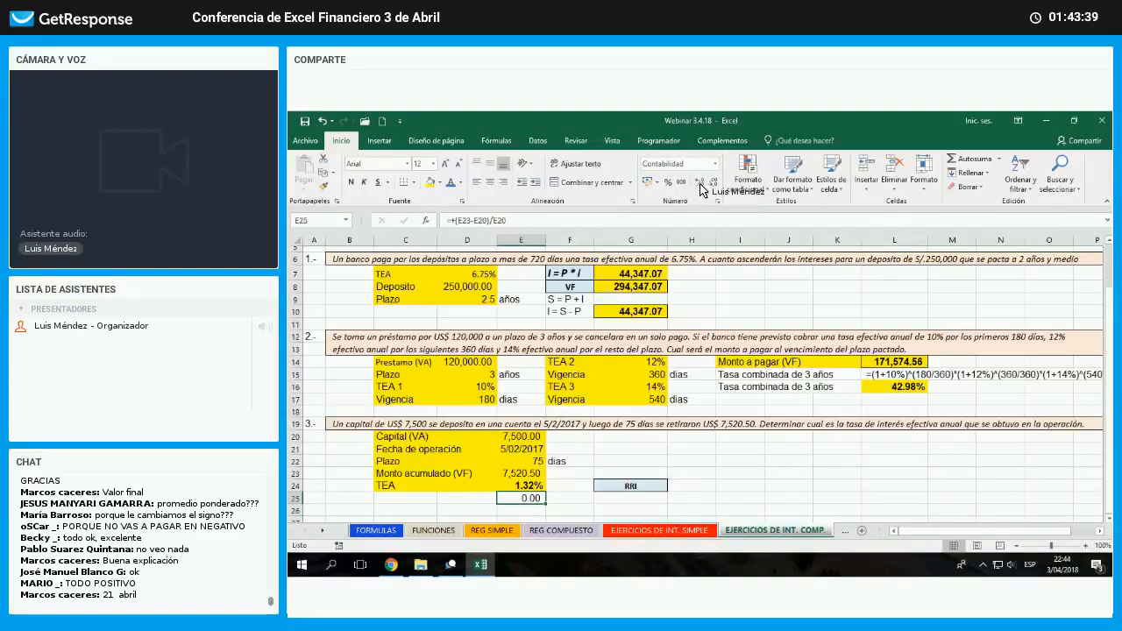
pyautogui.click(668, 181)
pyautogui.click(686, 181)
pyautogui.click(686, 181)
pyautogui.click(685, 181)
pyautogui.click(685, 181)
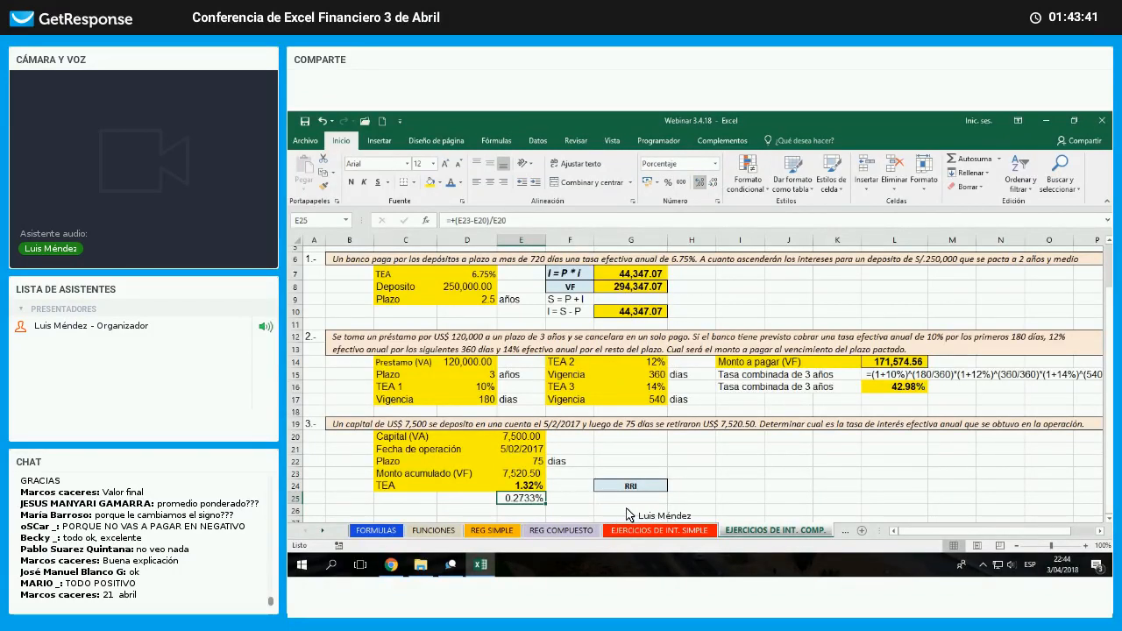
# - Enter the note "75 dias" in F25, beside the period rate
pyautogui.press('Right')
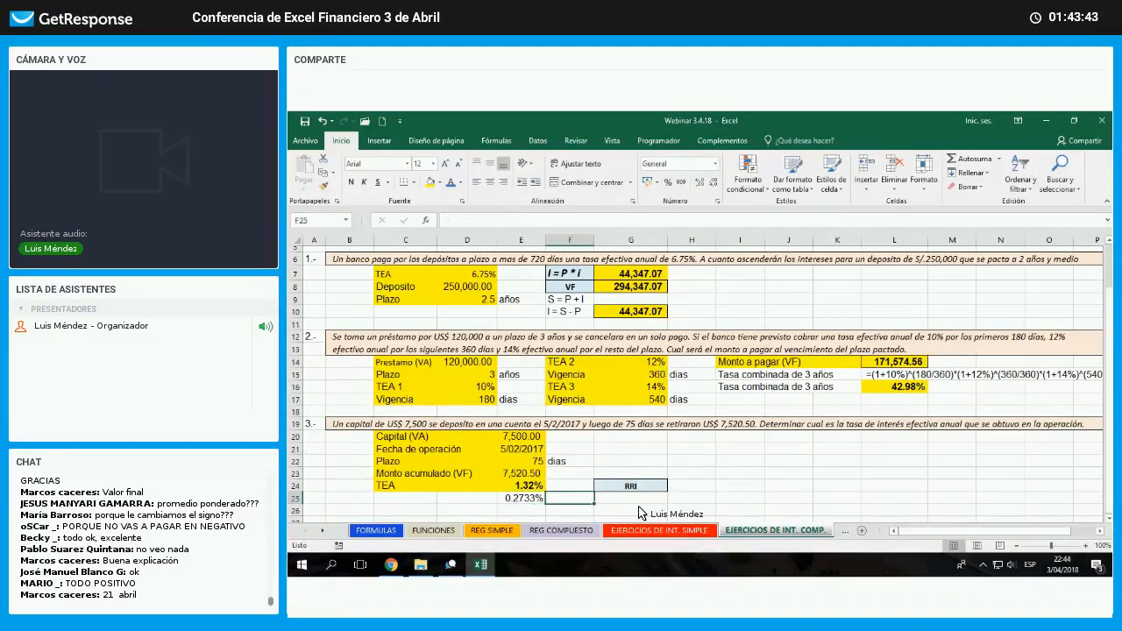
pyautogui.write('75')
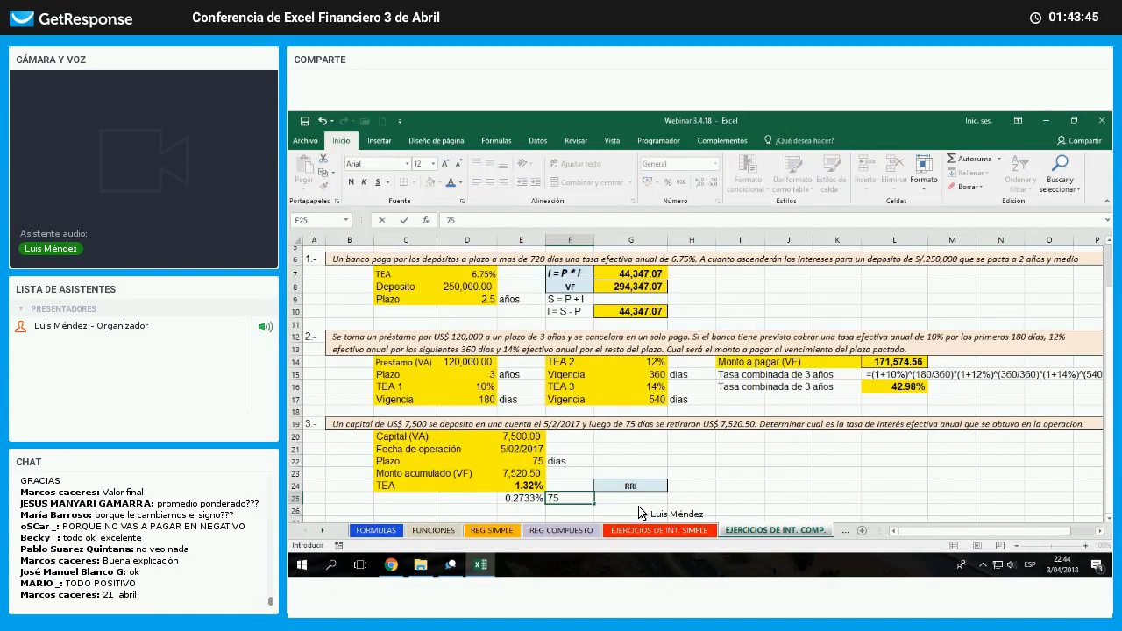
pyautogui.write(' dias')
pyautogui.press('Return')
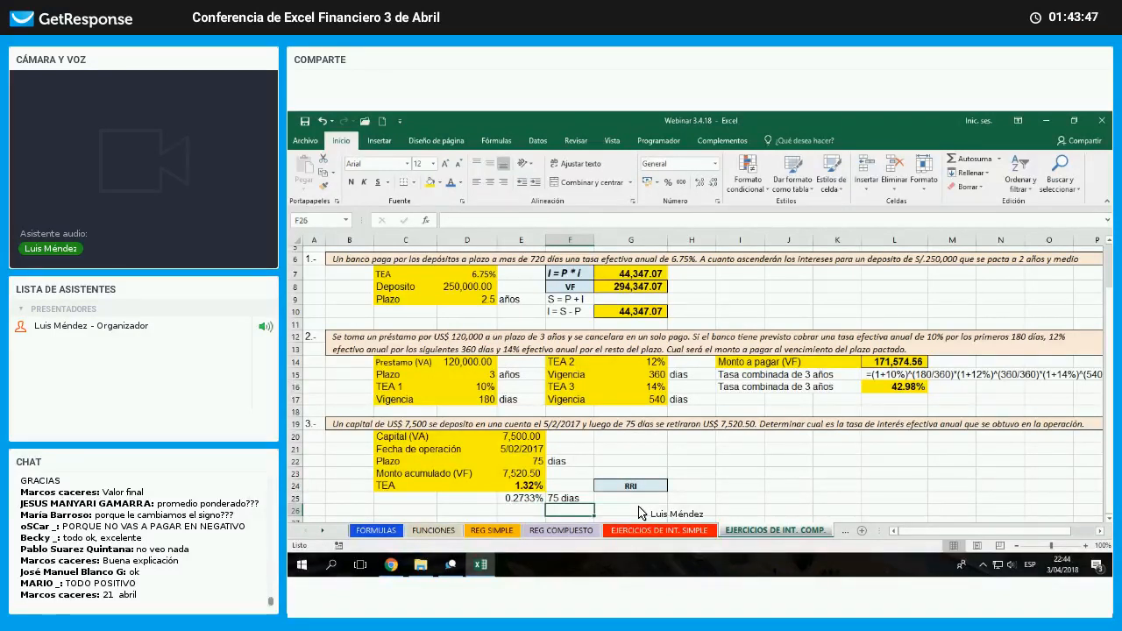
# - Enter the label "TEA" in C26, one row below the period rate
pyautogui.press('Left')
pyautogui.press('Left')
pyautogui.press('Left')
pyautogui.write('TE')
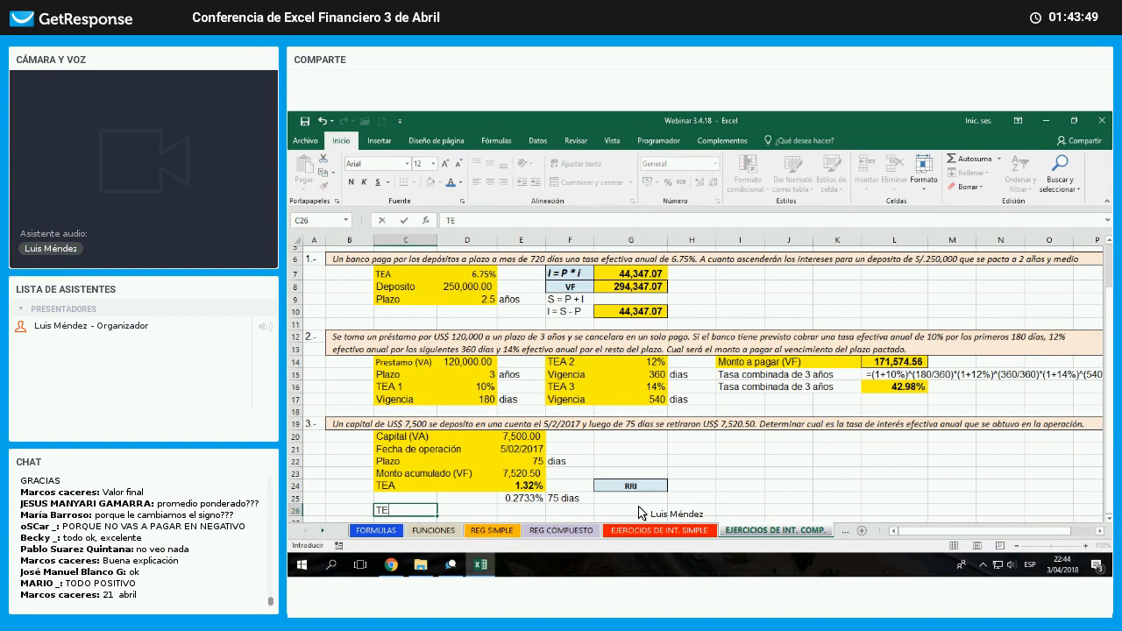
pyautogui.press('Tab')
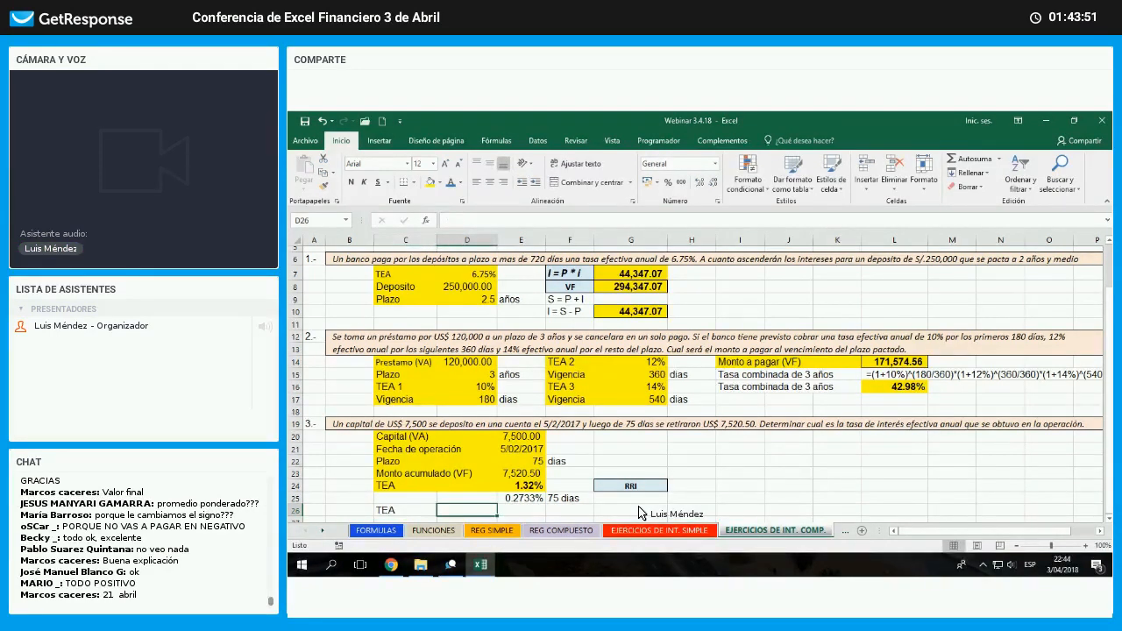
# - Annualize the 75-day rate in E26 with the formula =+(1+E25)^(360/75)-1
pyautogui.press('Right')
pyautogui.write('+(1')
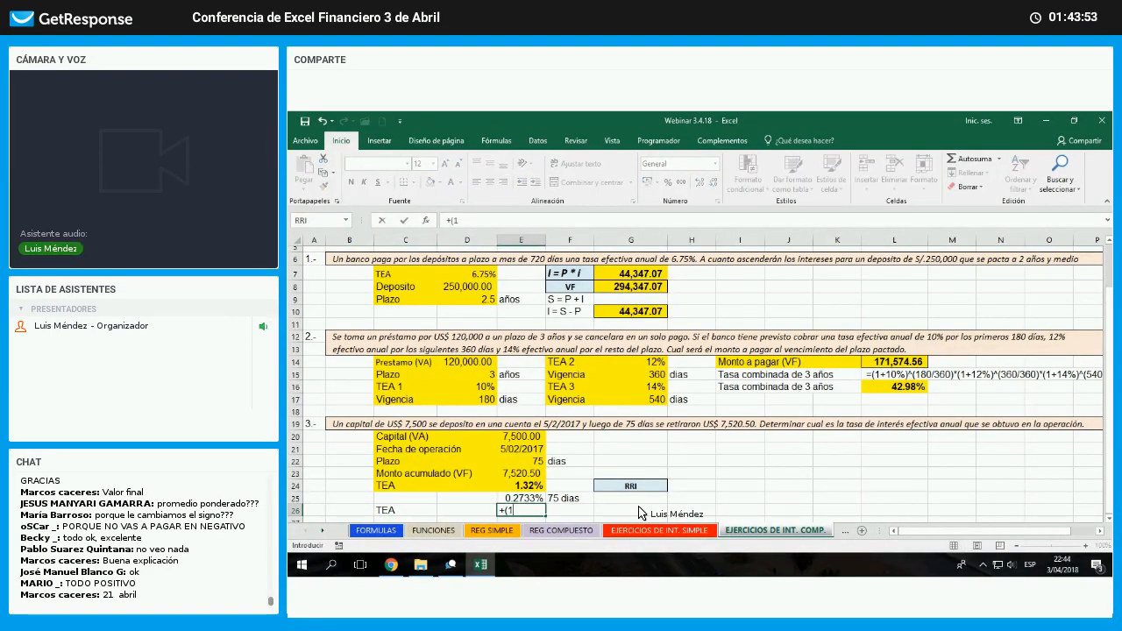
pyautogui.write('+')
pyautogui.press('Up')
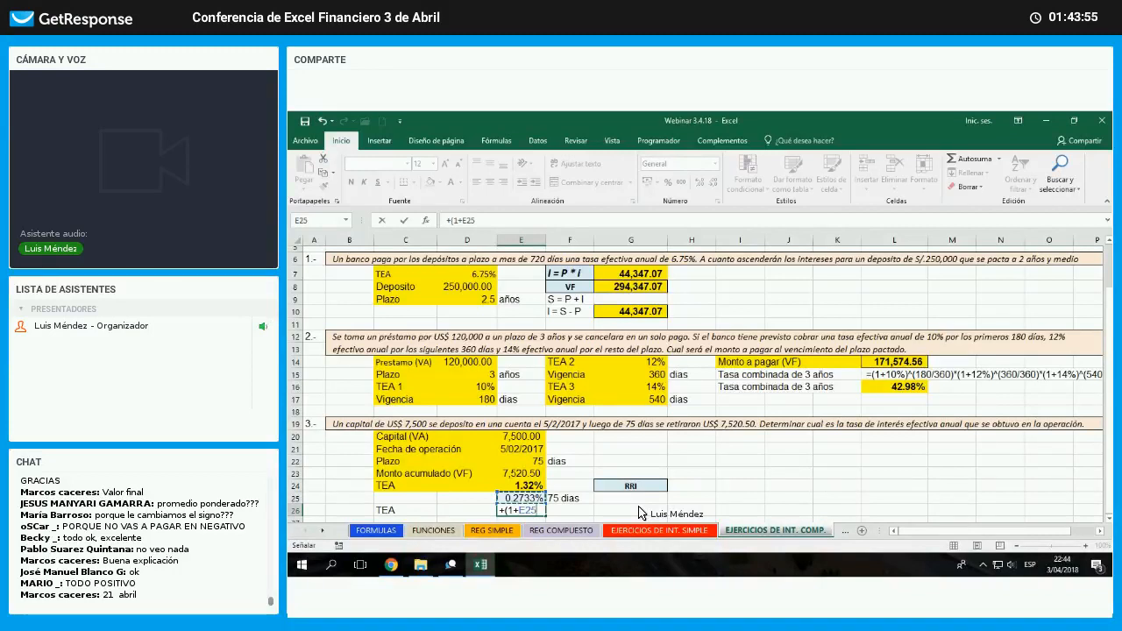
pyautogui.write(')^')
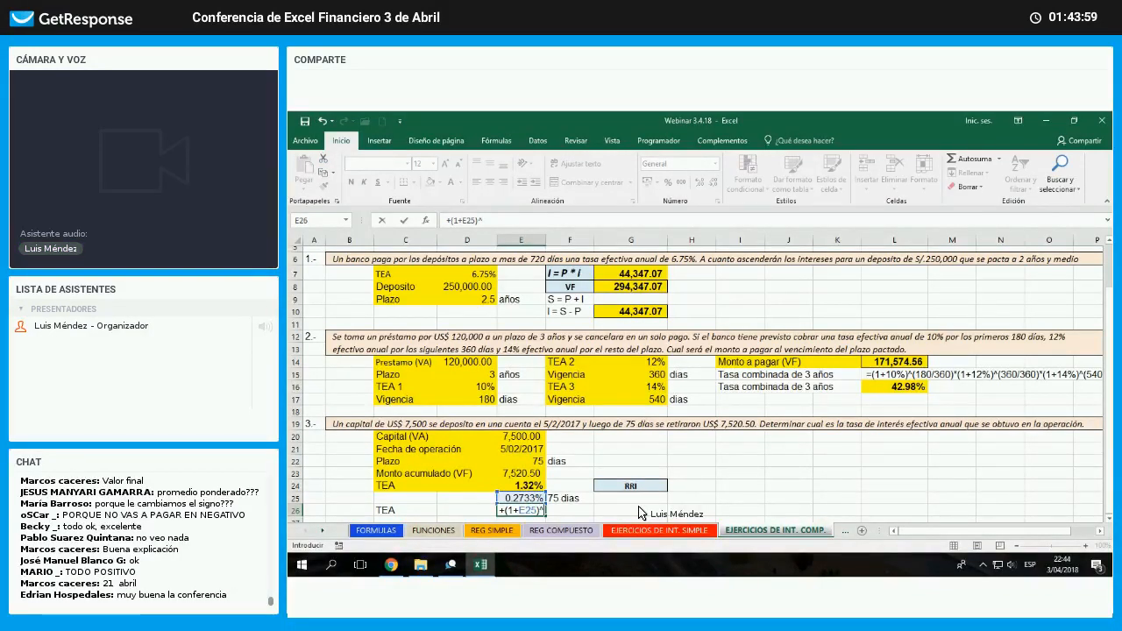
pyautogui.write('(360/')
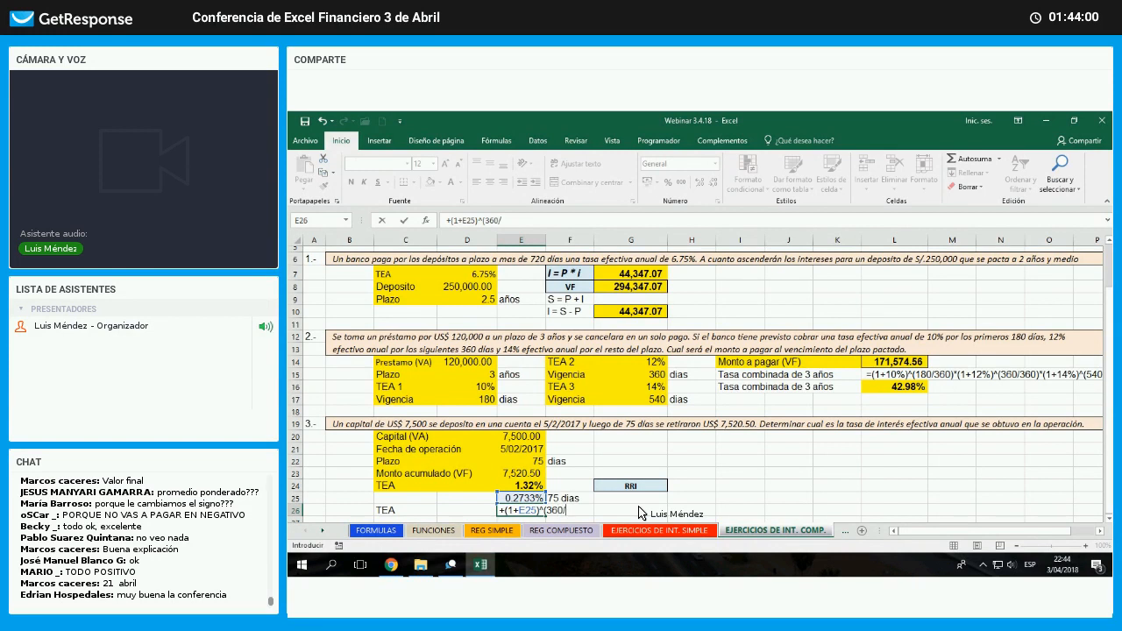
pyautogui.write('75)-1')
pyautogui.press('Return')
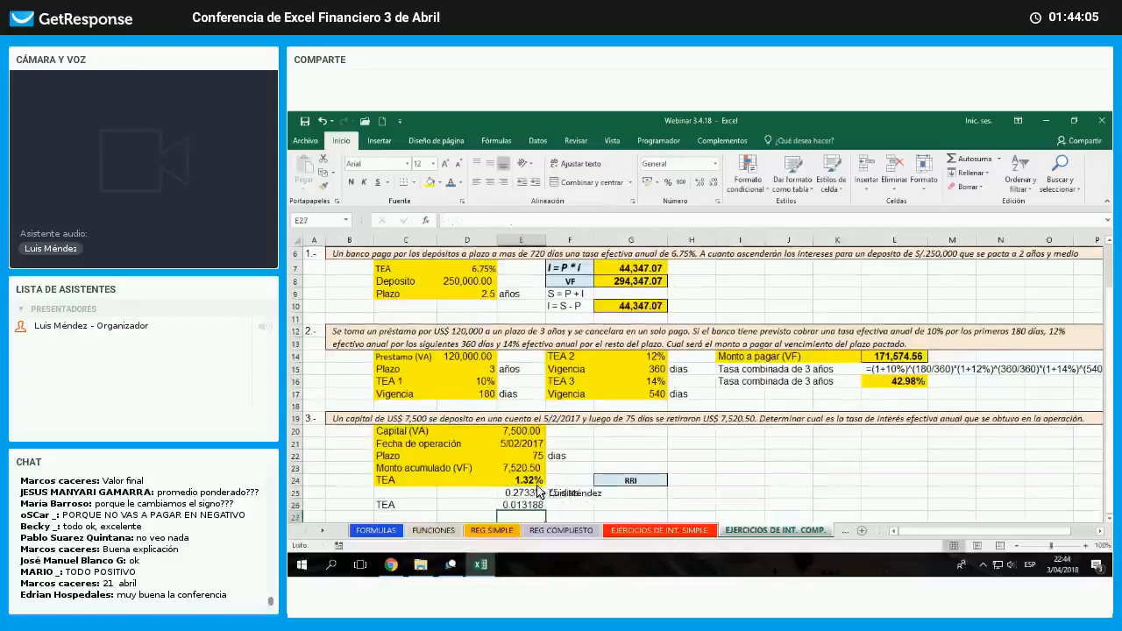
# - Copy the formatting of the RRI result in E24 onto the annualized rate in E26
pyautogui.press('Up')
pyautogui.press('Up')
pyautogui.press('Up')
pyautogui.click(323, 185)
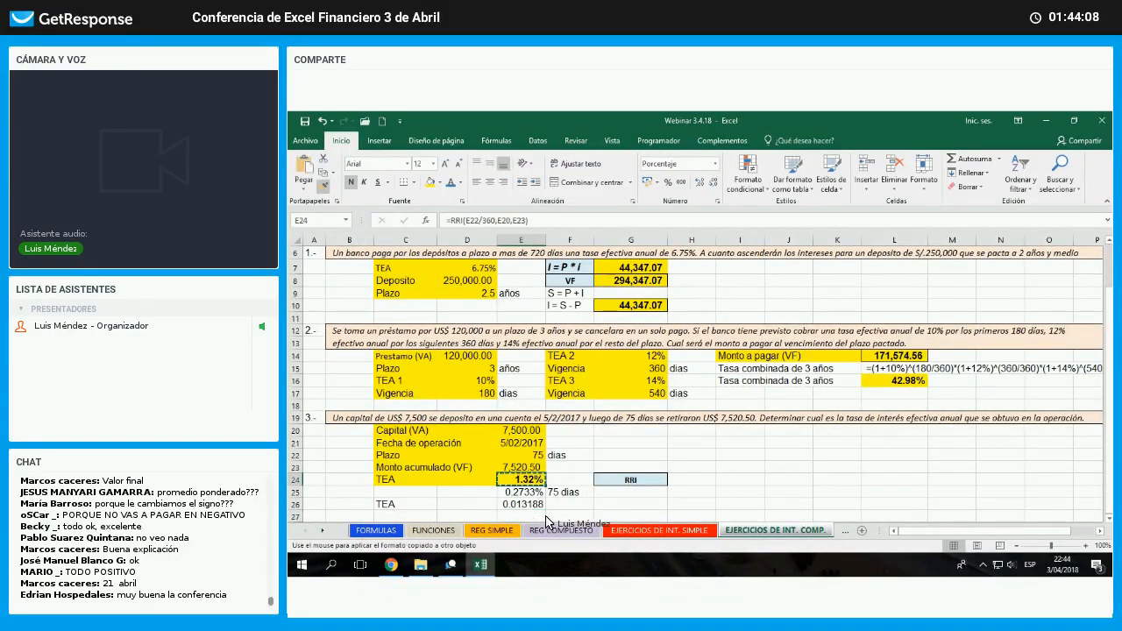
pyautogui.click(521, 504)
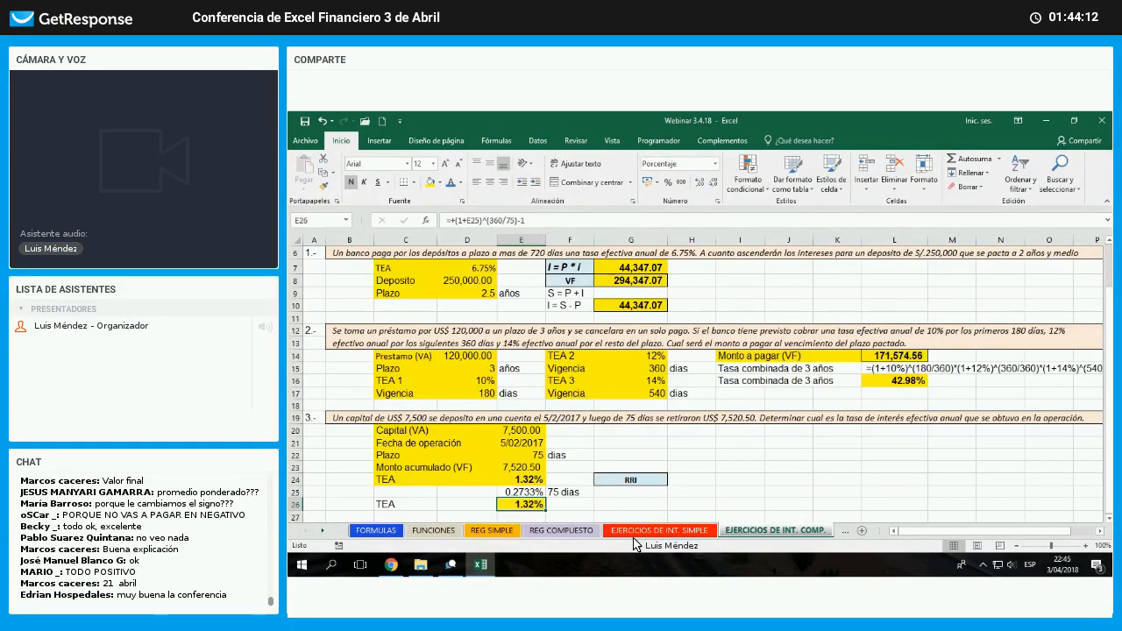
# - Enter the label "Formula" in C25, beside the 75-day period rate
pyautogui.press('Up')
pyautogui.press('Left')
pyautogui.press('Left')
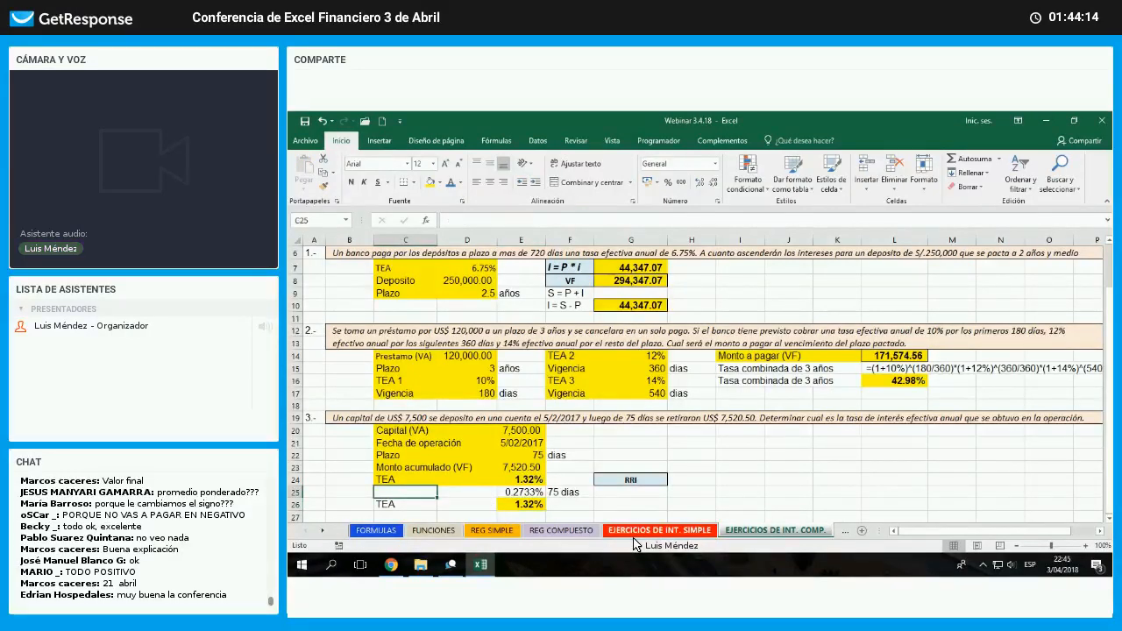
pyautogui.write('Formula')
pyautogui.press('Return')
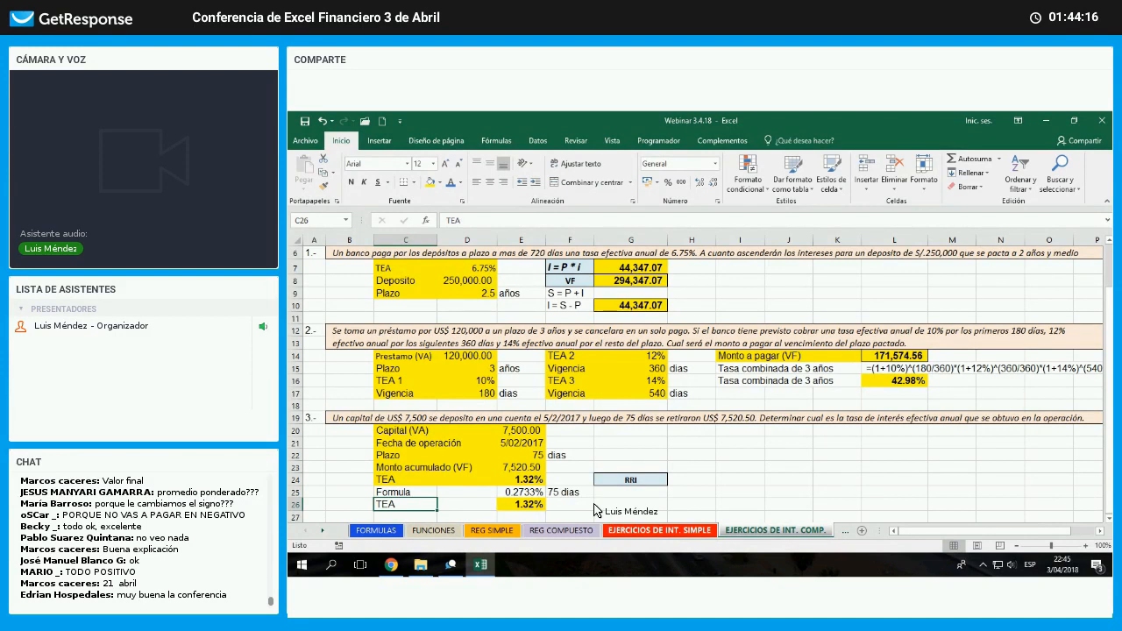
# - Review exercise 3's rate formulas in E24, E25 and E26, comparing the RRI function with the manual calculation
pyautogui.press('Up')
pyautogui.press('Up')
pyautogui.press('Right')
pyautogui.press('Right')
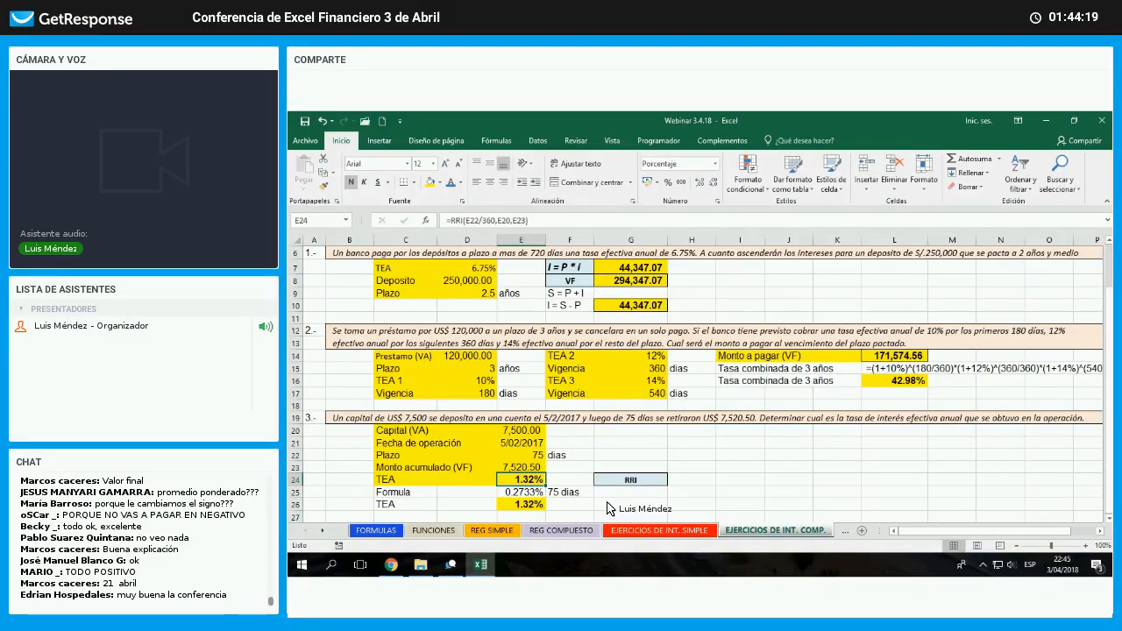
pyautogui.press('Down')
pyautogui.press('F2')
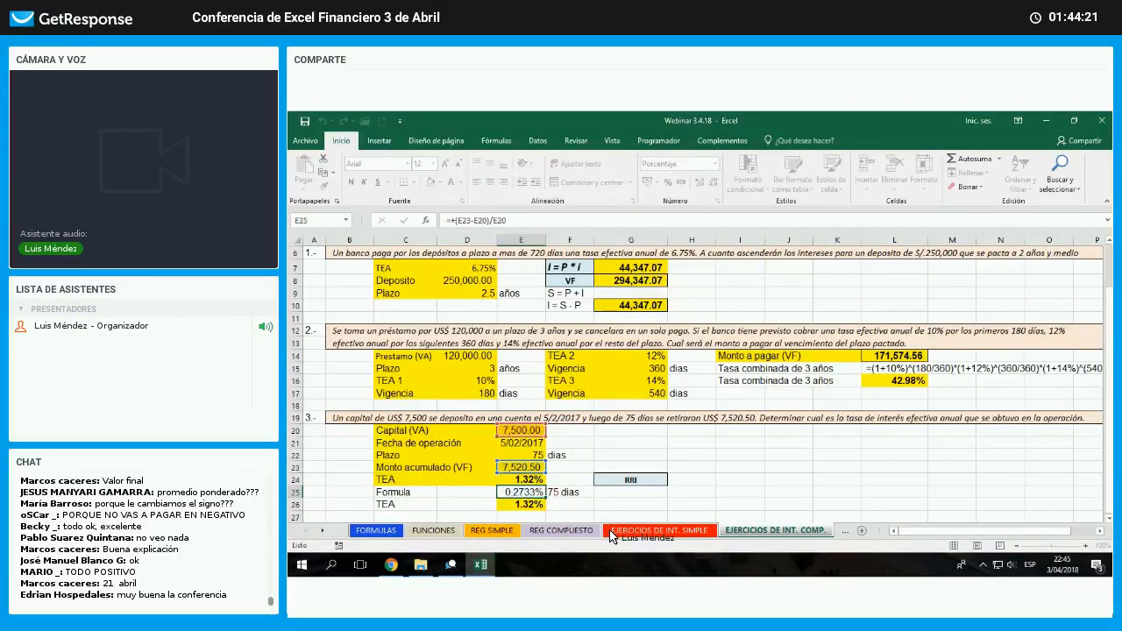
pyautogui.press('Down')
pyautogui.press('F2')
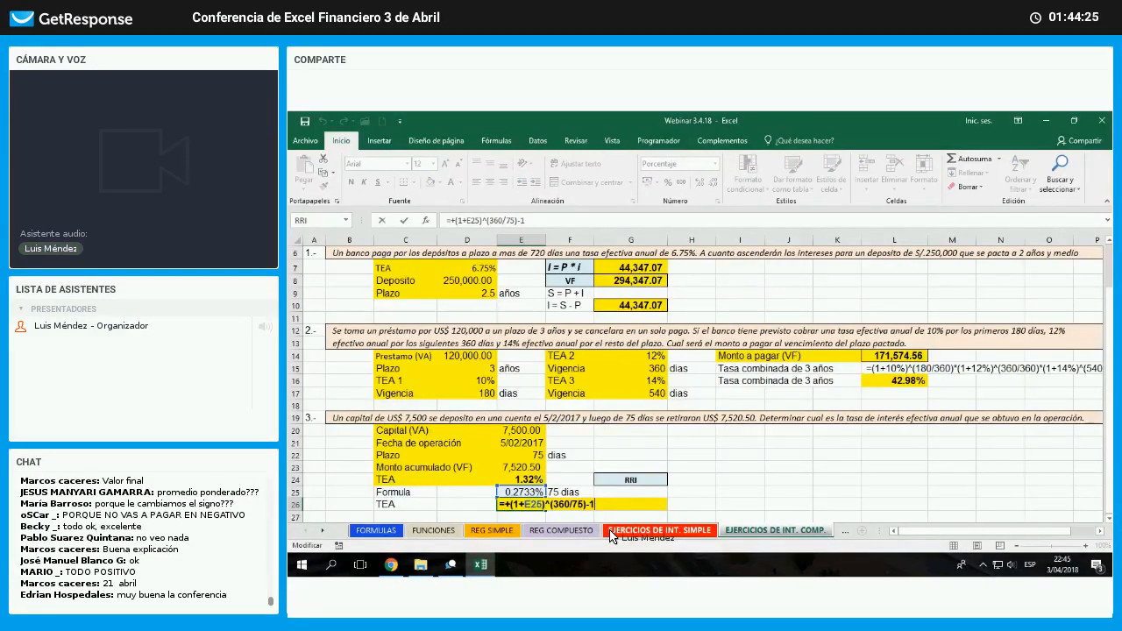
pyautogui.hotkey('ctrl', 'Return')
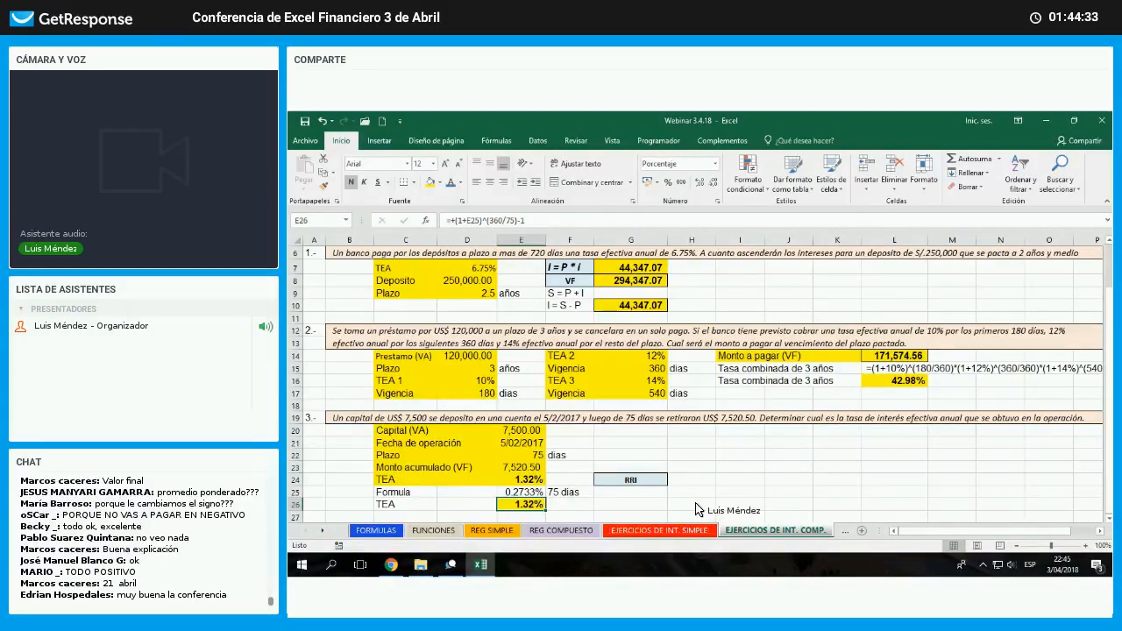
# - Compare the TASA.INT function label on the simple interest exercises sheet with the RRI label in compound interest exercise 3
pyautogui.scroll(1, 698, 508)
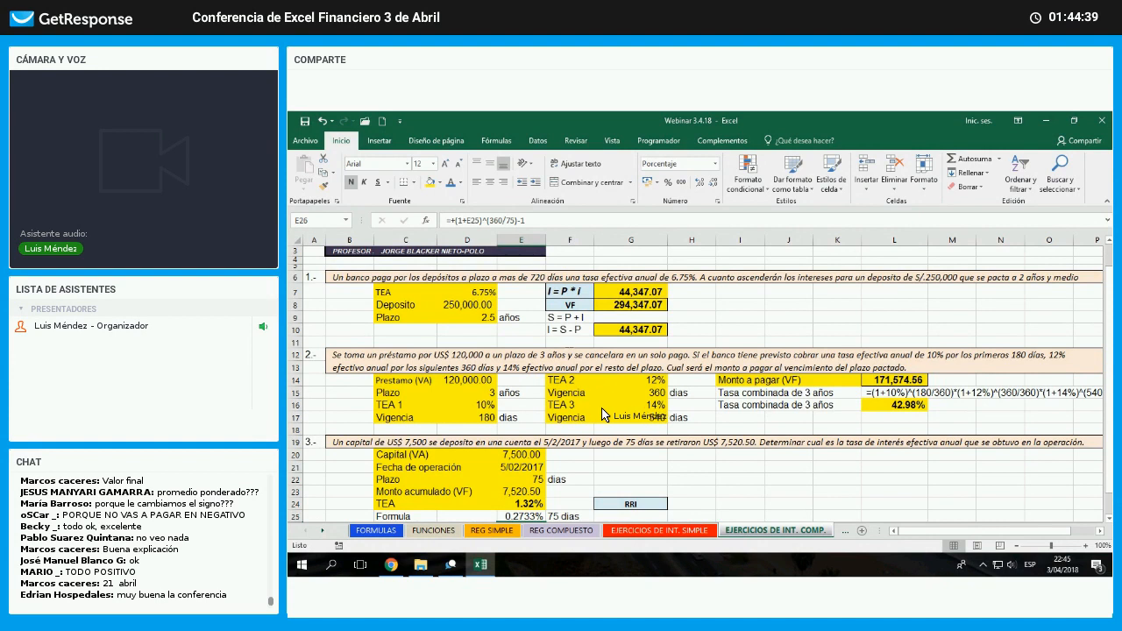
pyautogui.hotkey('ctrl', 'pageup')
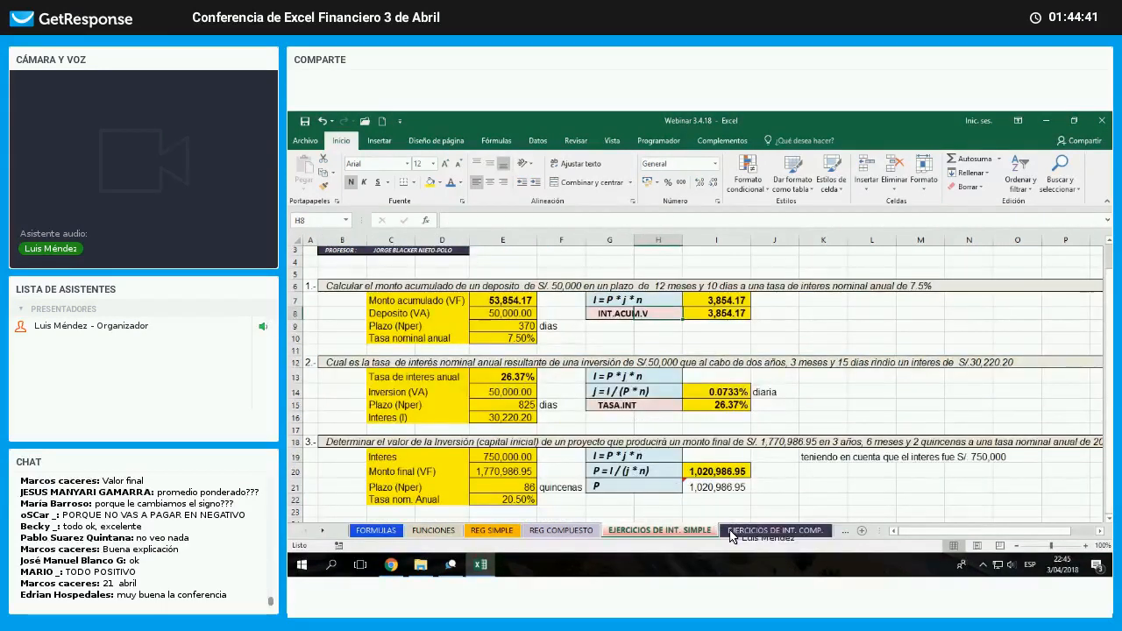
pyautogui.click(613, 405)
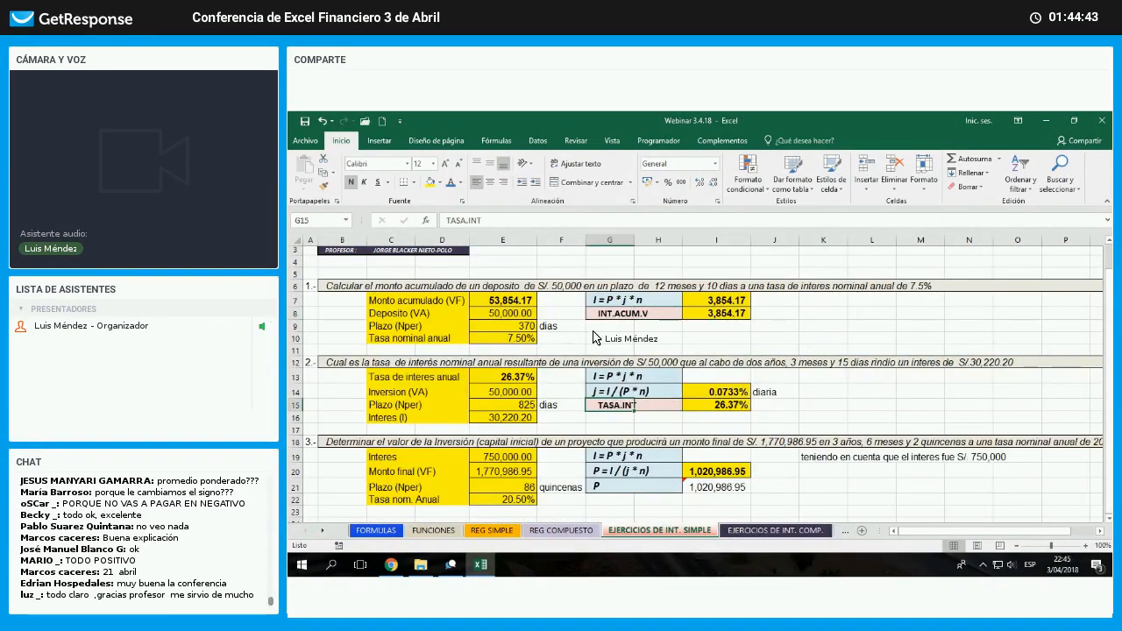
pyautogui.hotkey('ctrl', 'pagedown')
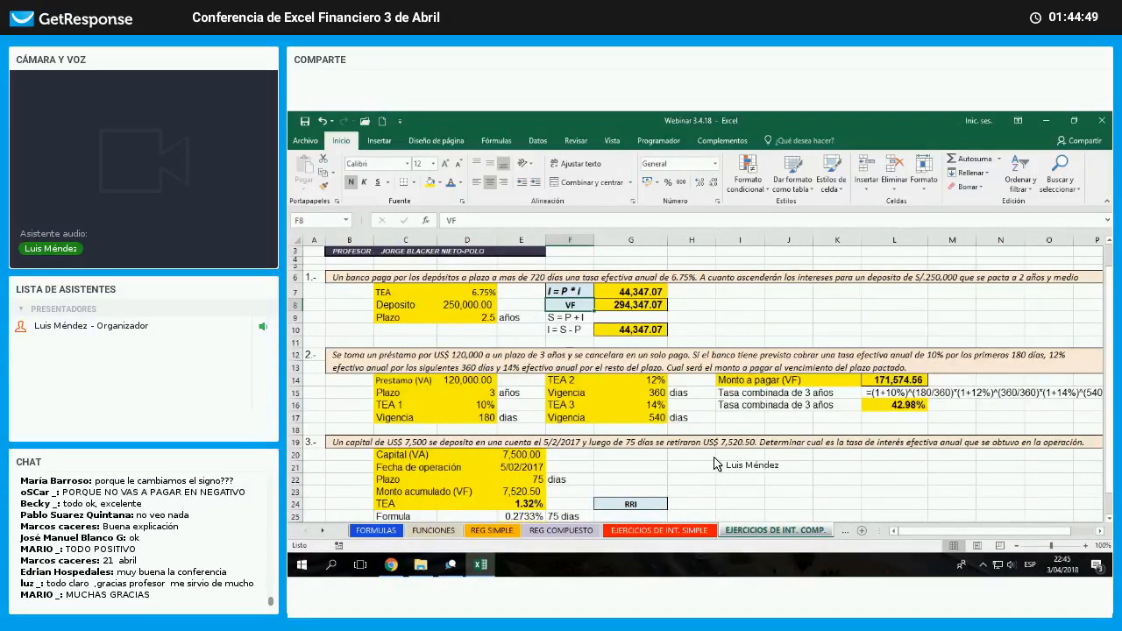
pyautogui.click(665, 505)
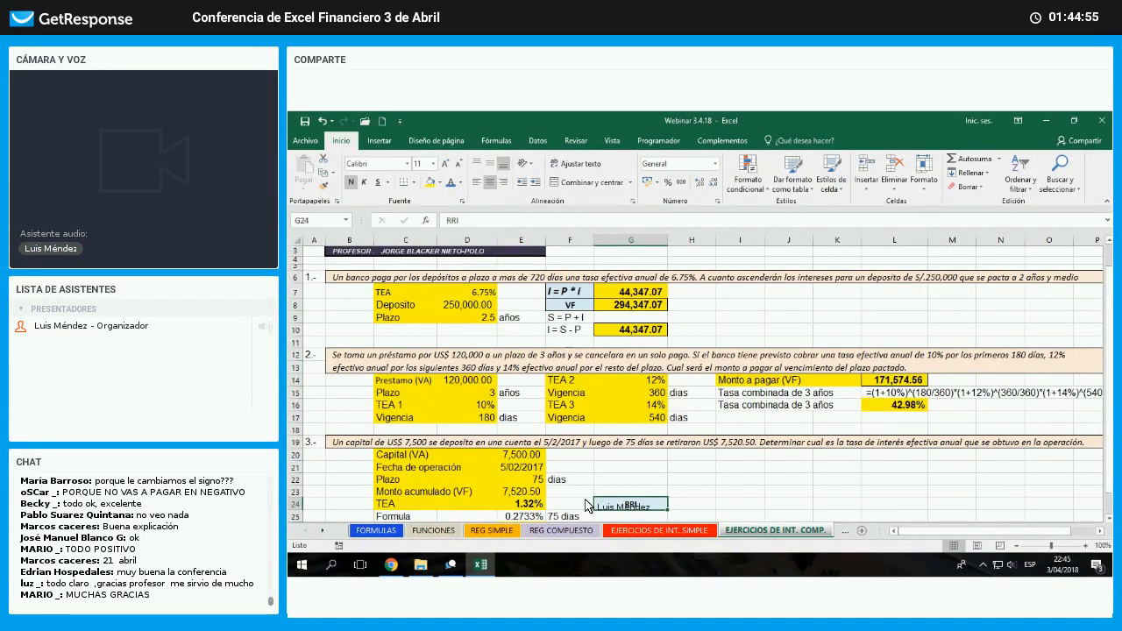
pyautogui.click(453, 503)
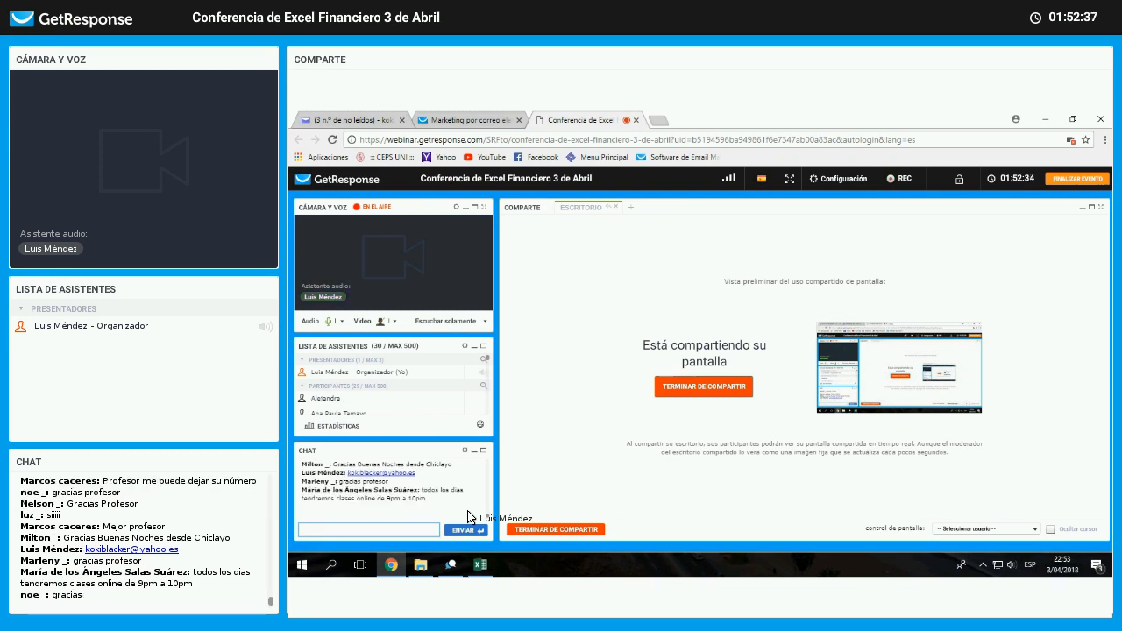
# - Send the closing message "Gracias y buenas noches a todos !" in the GetResponse webinar chat
pyautogui.write('acias')
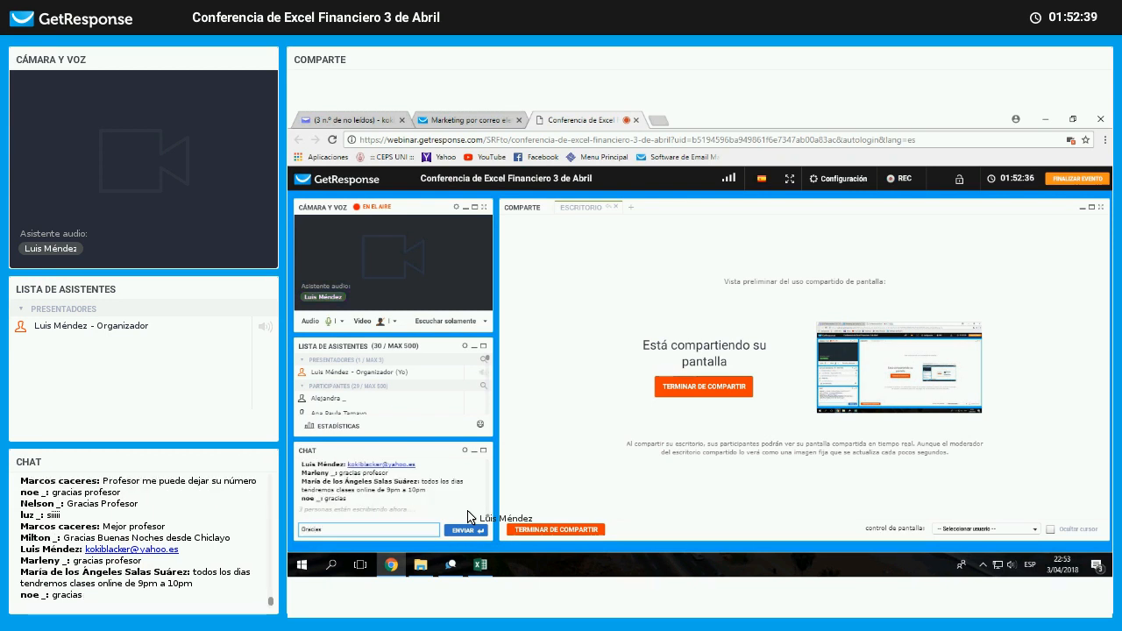
pyautogui.write(' y buenas n')
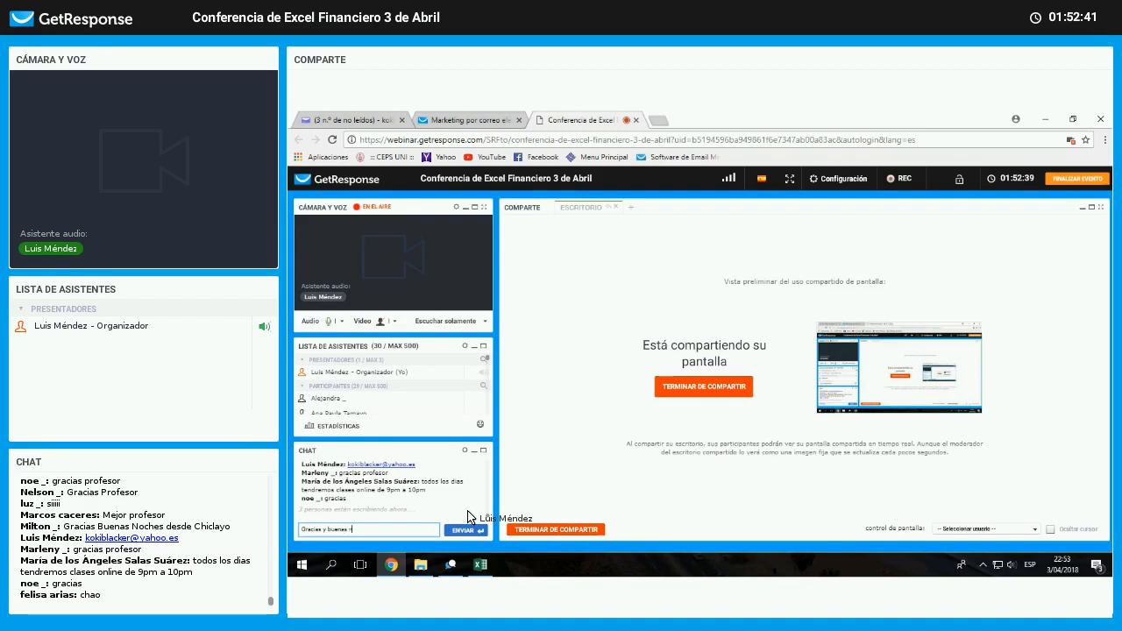
pyautogui.write('oches a tod')
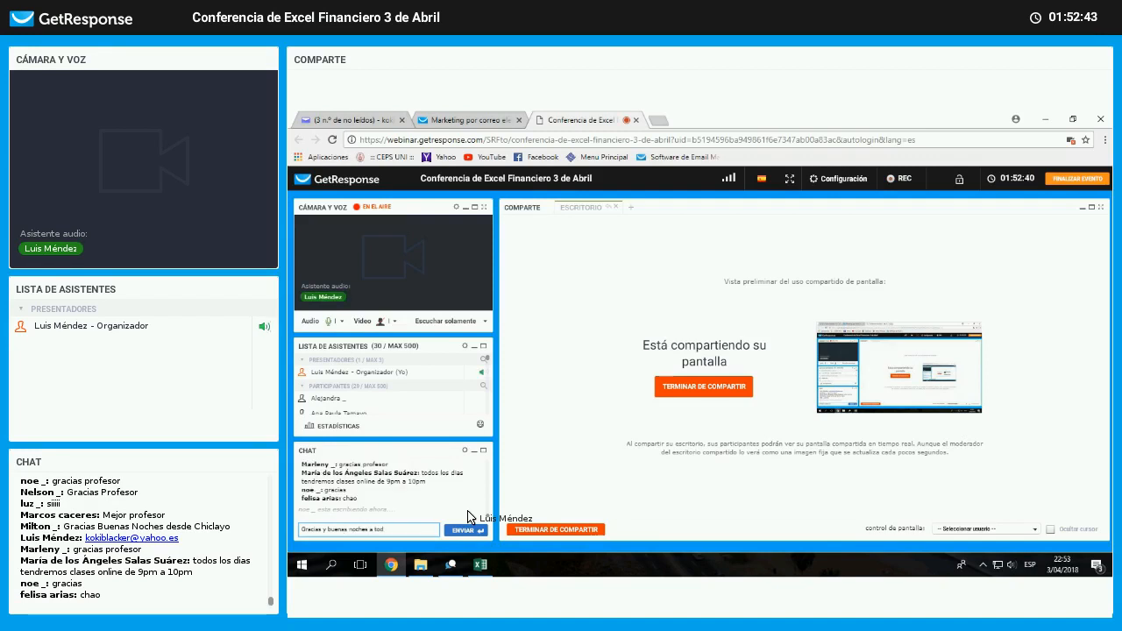
pyautogui.write('os !')
pyautogui.press('Return')
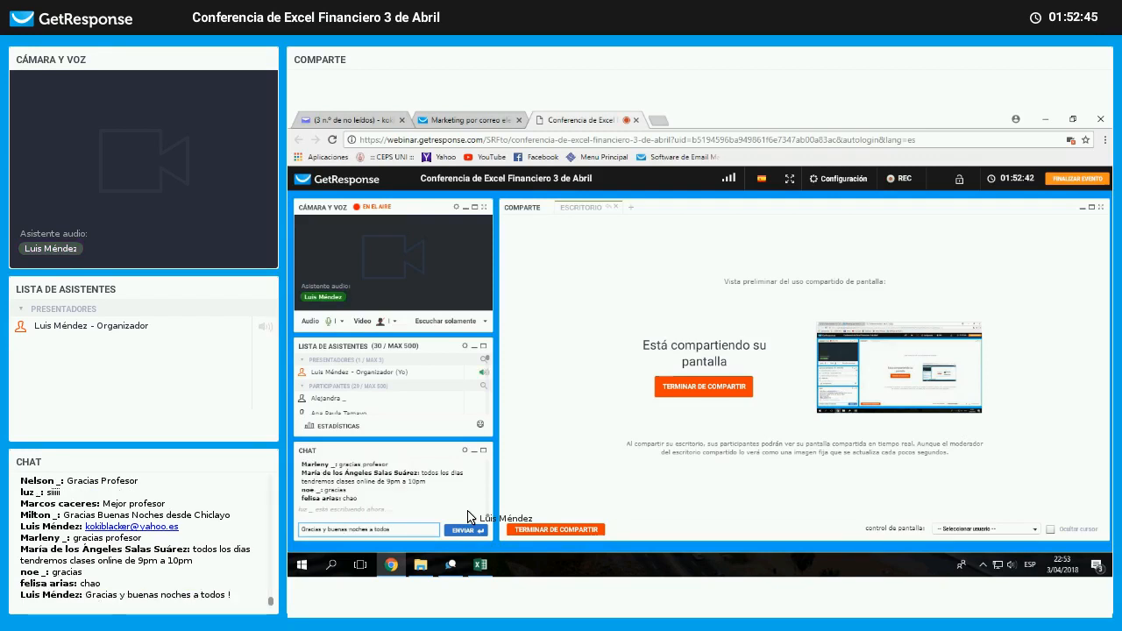